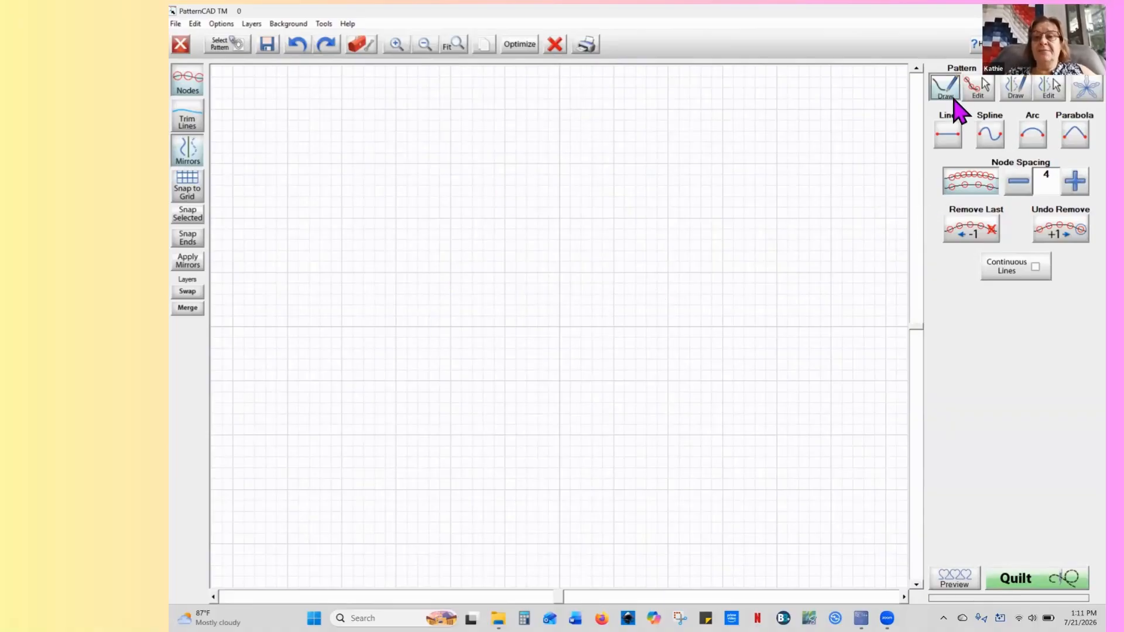
Draw a freehand wavy line about 1714 wide and 1040 high, and select the nodes at its starting end
{"action": "left_click", "coordinate": [977, 89]}
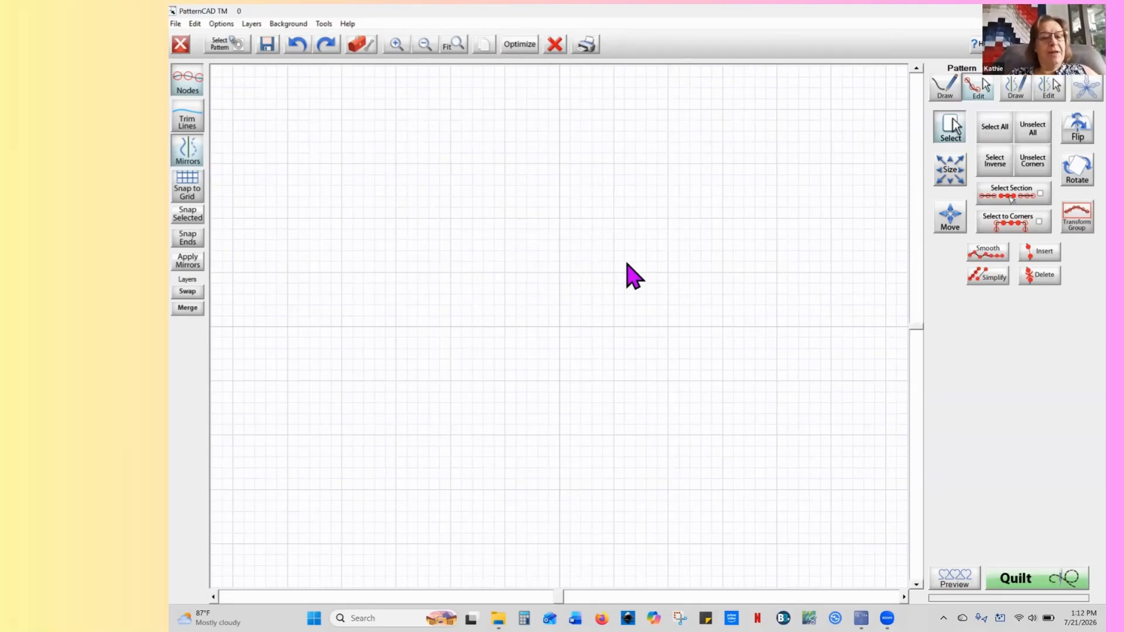
{"action": "left_click_drag", "start_coordinate": [476, 338], "coordinate": [555, 235]}
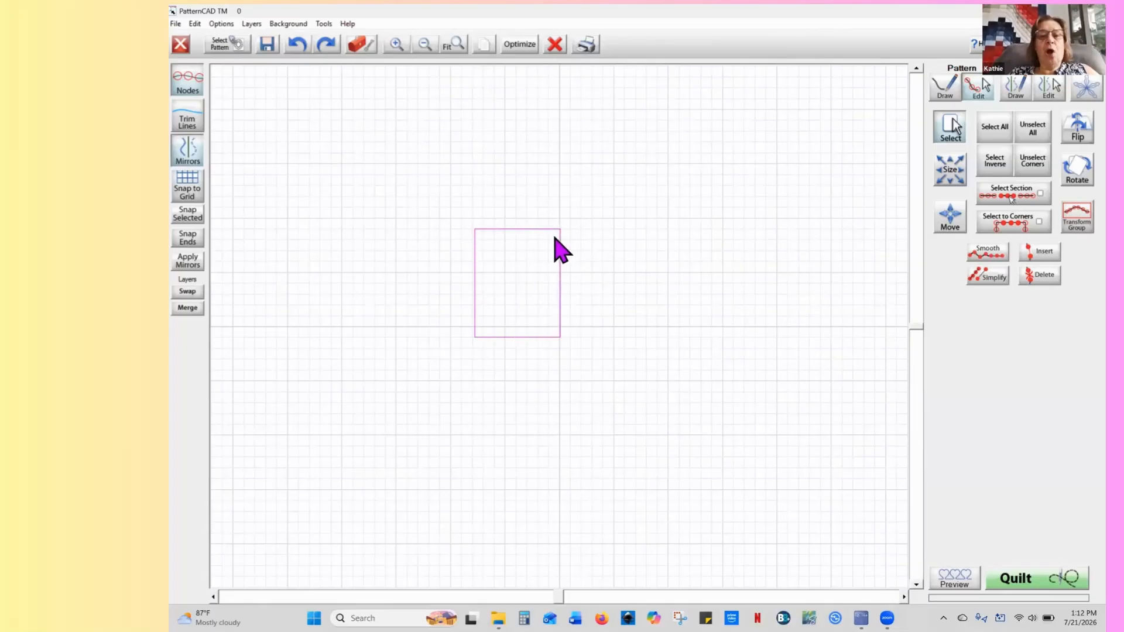
{"action": "left_click", "coordinate": [944, 86]}
{"action": "mouse_move", "coordinate": [403, 326]}
{"action": "left_mouse_down"}
{"action": "mouse_move", "coordinate": [427, 296]}
{"action": "mouse_move", "coordinate": [522, 421]}
{"action": "mouse_move", "coordinate": [670, 351]}
{"action": "mouse_move", "coordinate": [673, 365]}
{"action": "left_mouse_up"}
{"action": "left_click_drag", "start_coordinate": [765, 233], "coordinate": [764, 325]}
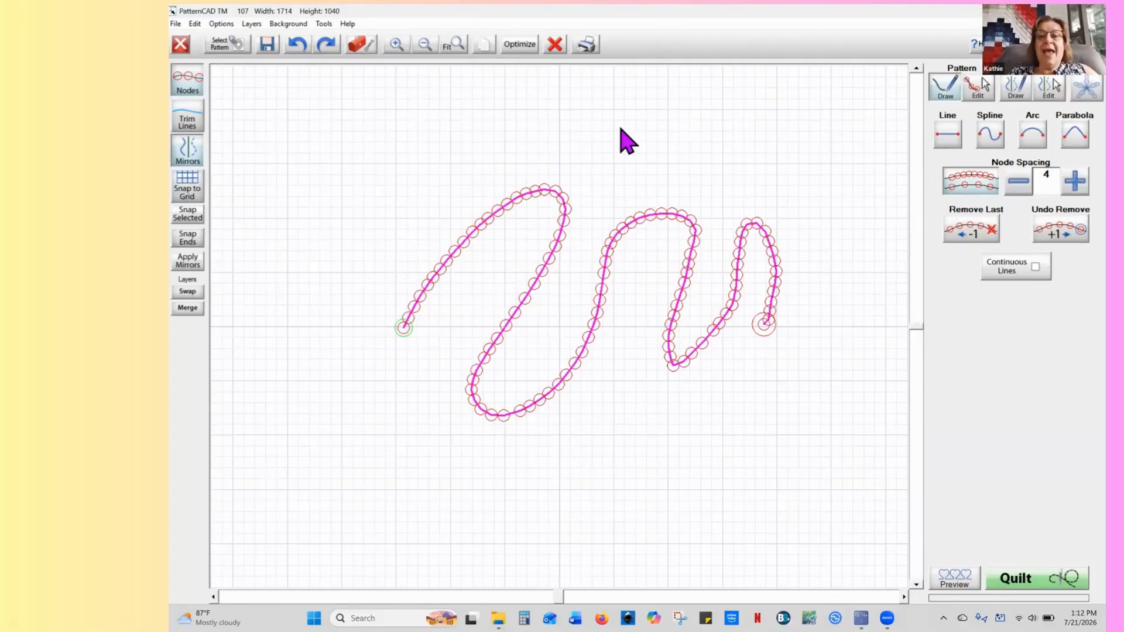
{"action": "left_click", "coordinate": [980, 89]}
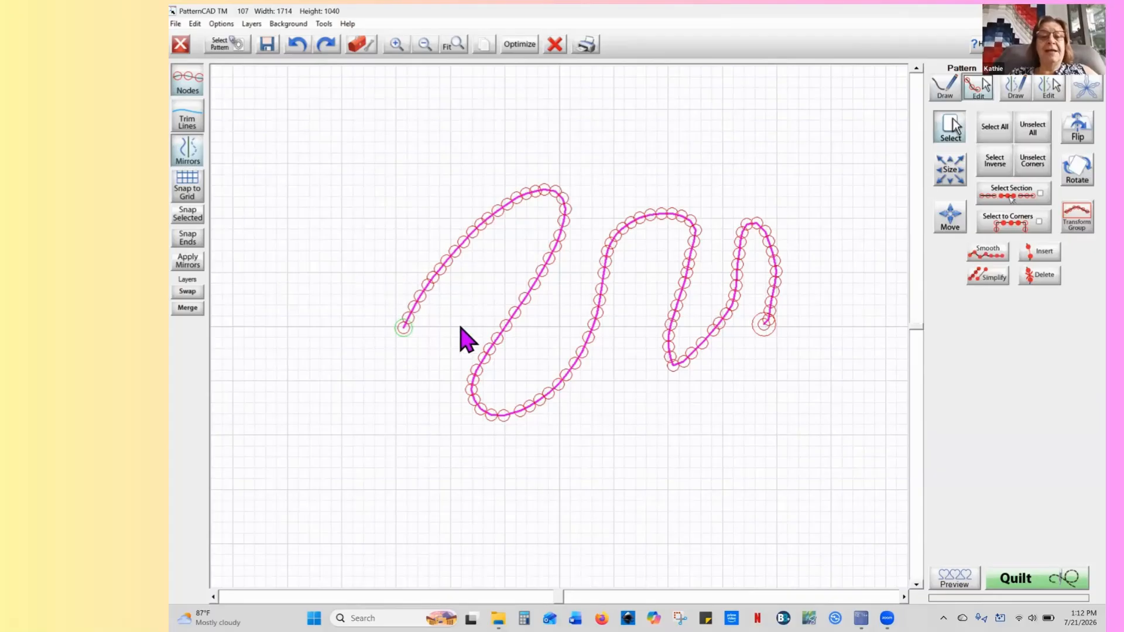
{"action": "left_click_drag", "start_coordinate": [394, 264], "coordinate": [460, 328]}
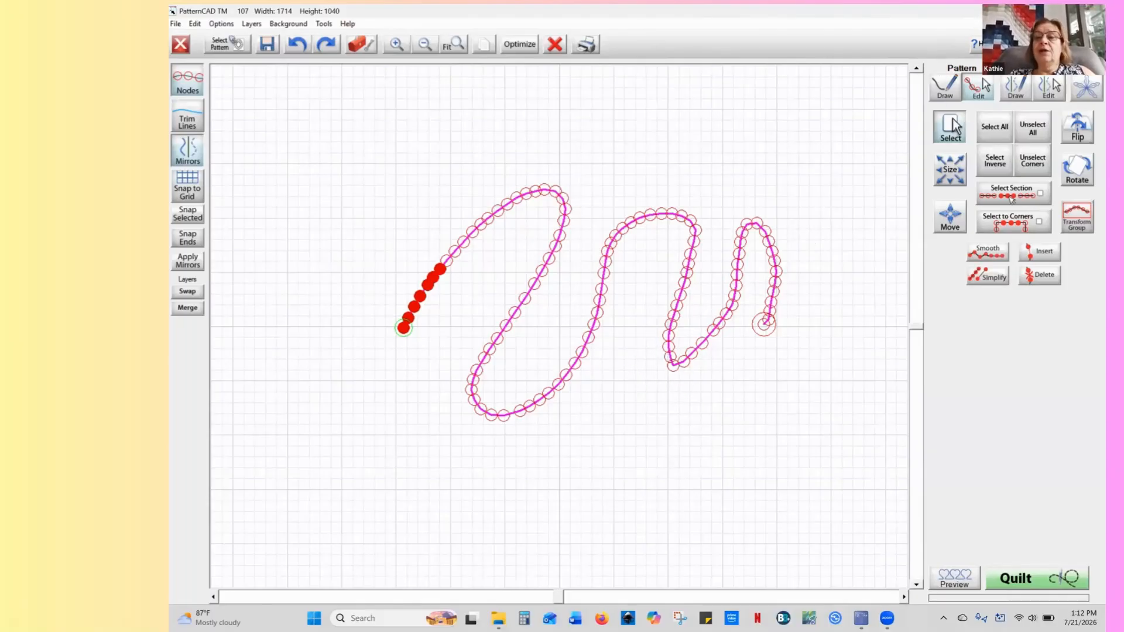
Reset the PatternCAD colors to their defaults in the preferences and swap the wavy line to the bottom layer
{"action": "left_click", "coordinate": [361, 45]}
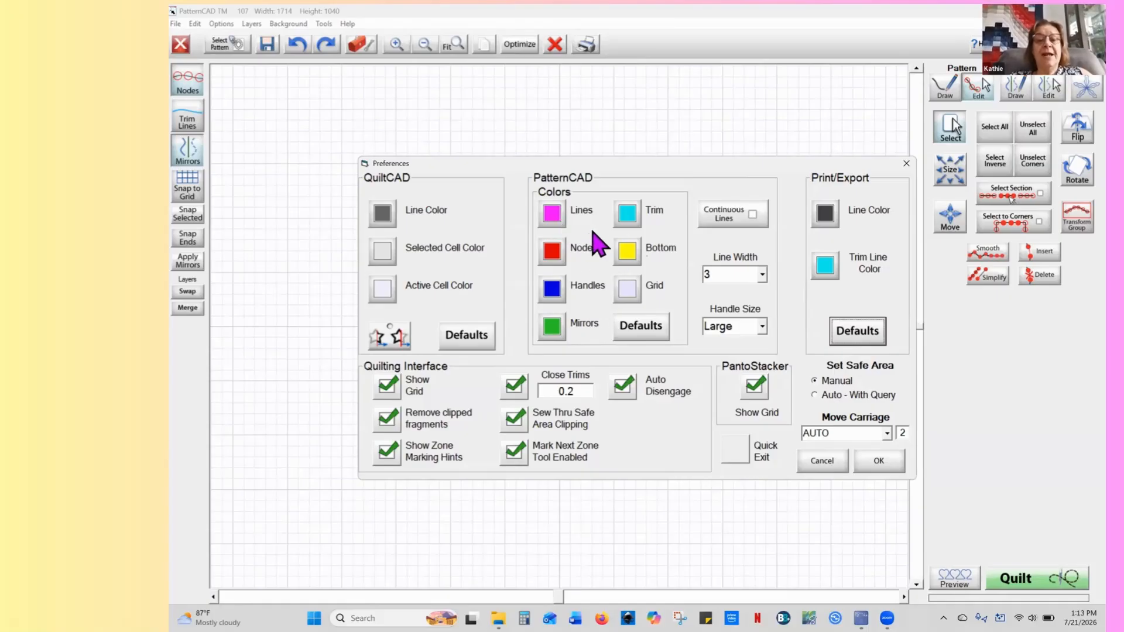
{"action": "left_click", "coordinate": [644, 328]}
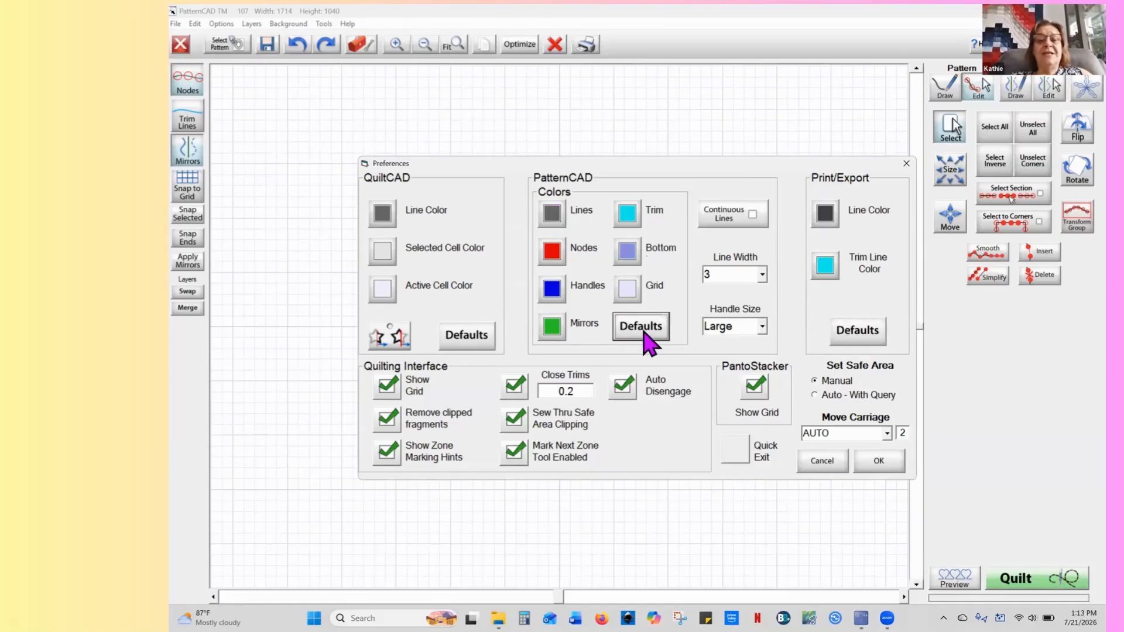
{"action": "left_click", "coordinate": [872, 464]}
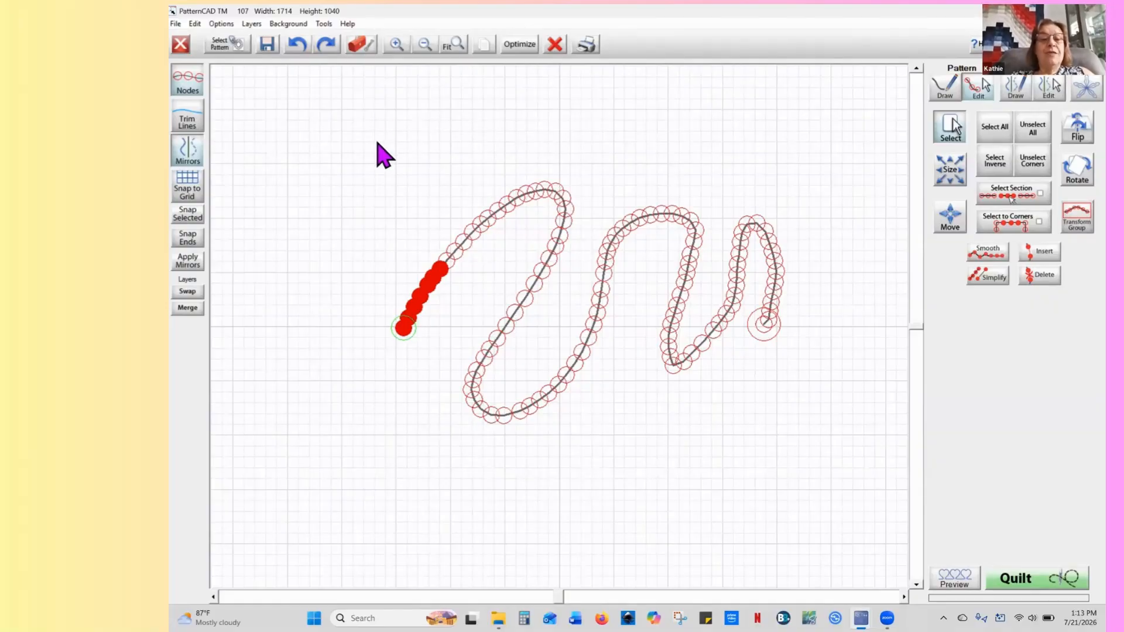
{"action": "left_click", "coordinate": [251, 24]}
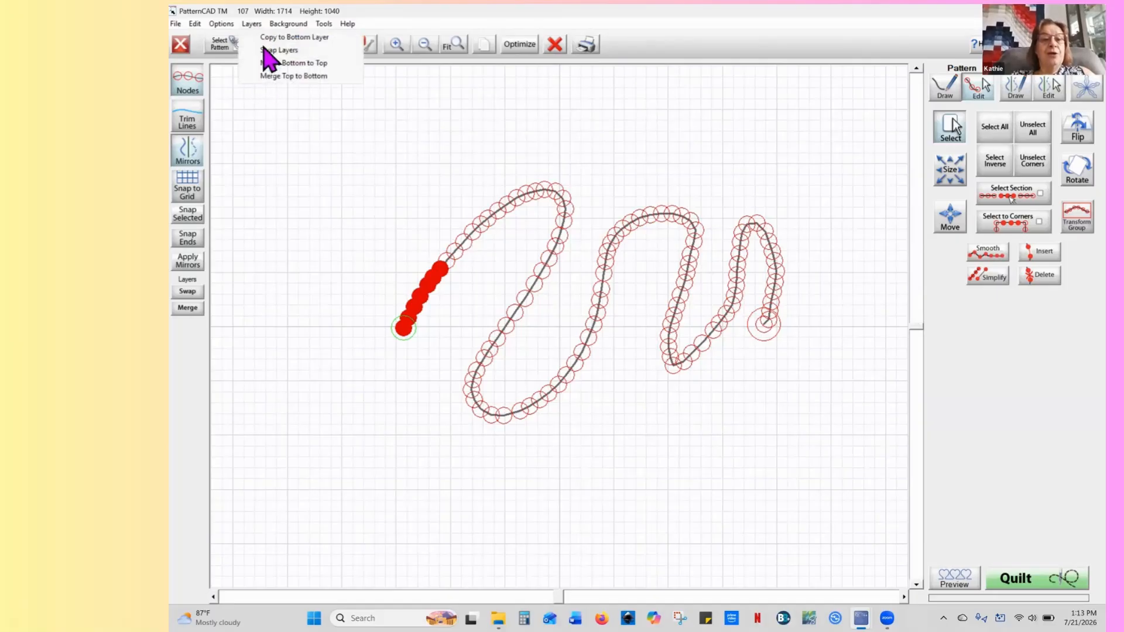
{"action": "left_click", "coordinate": [273, 63]}
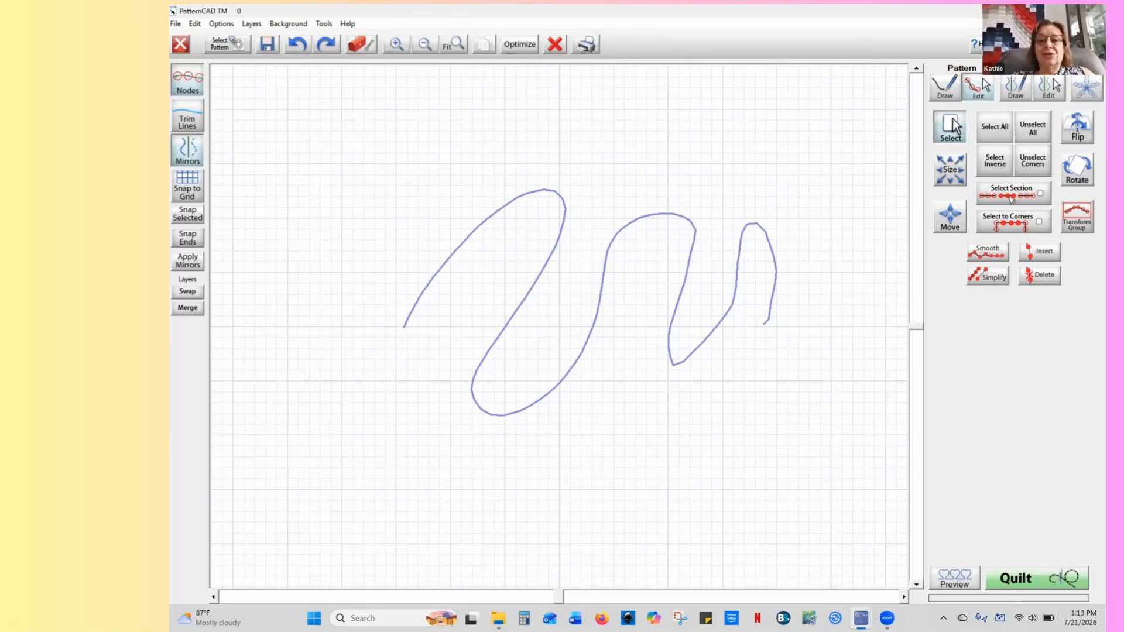
Set the PatternCAD line color to magenta and the bottom layer color to yellow in the preferences
{"action": "left_click", "coordinate": [361, 45]}
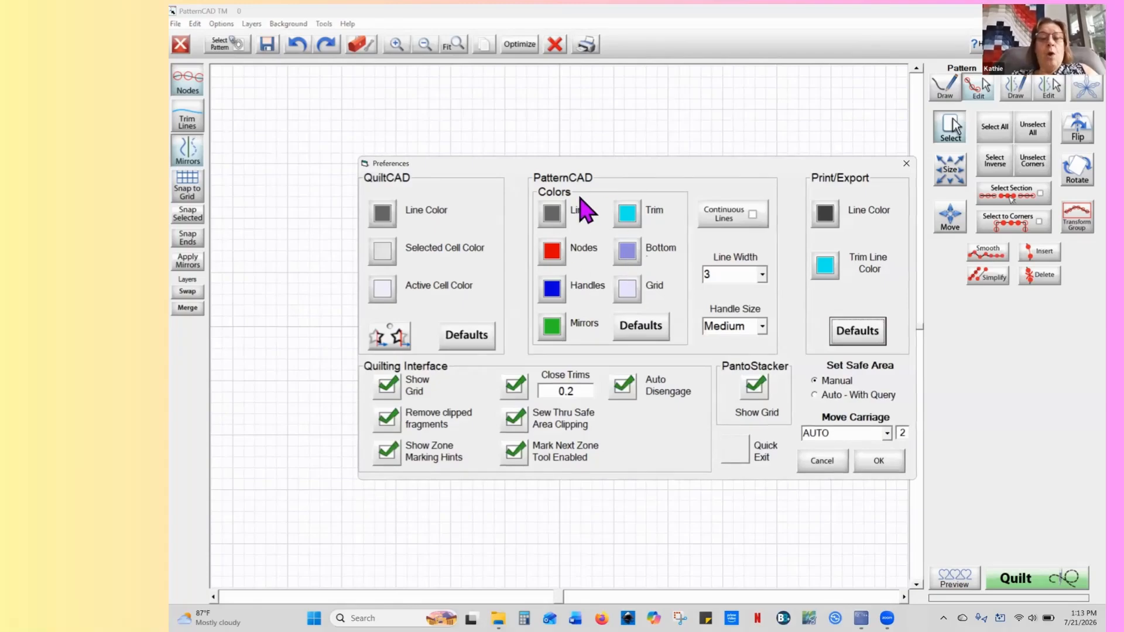
{"action": "left_click", "coordinate": [551, 214]}
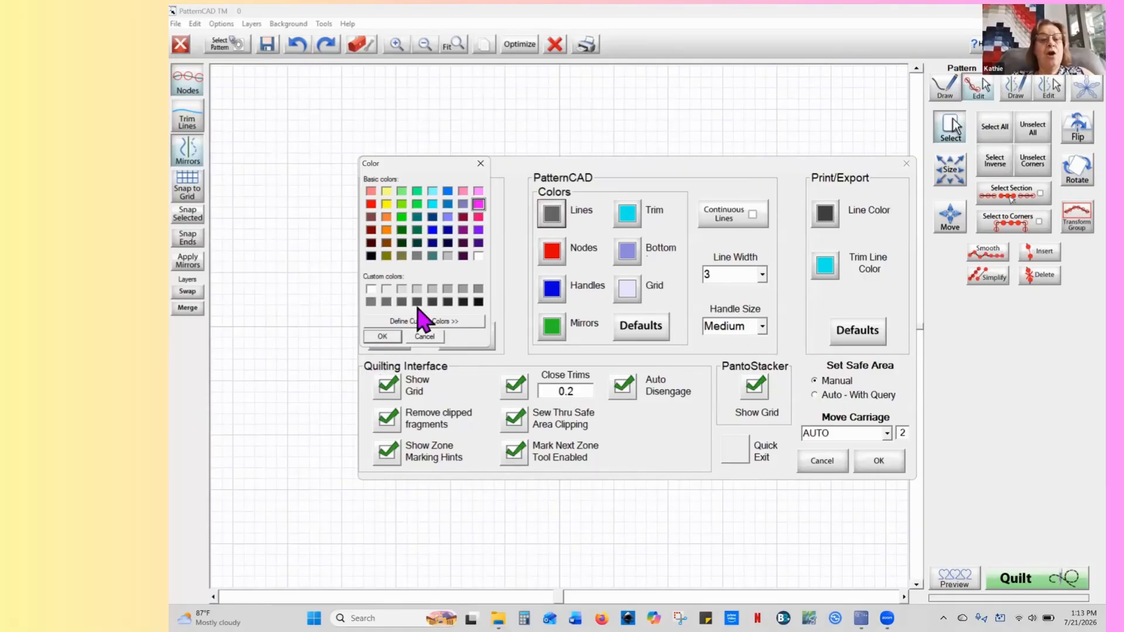
{"action": "left_click", "coordinate": [382, 337]}
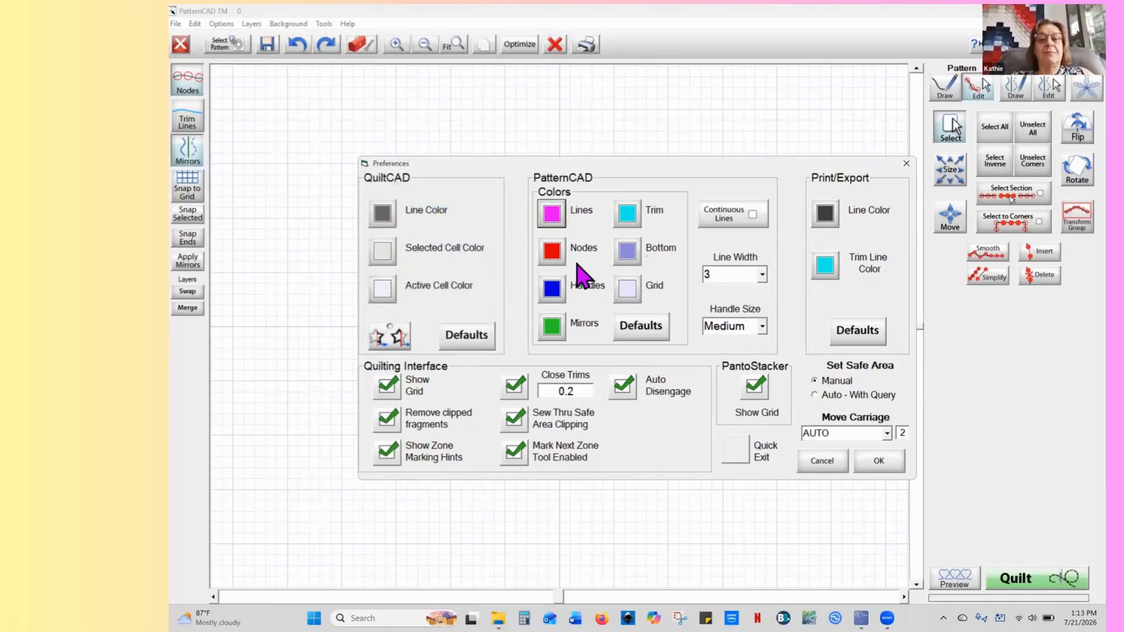
{"action": "left_click", "coordinate": [628, 252]}
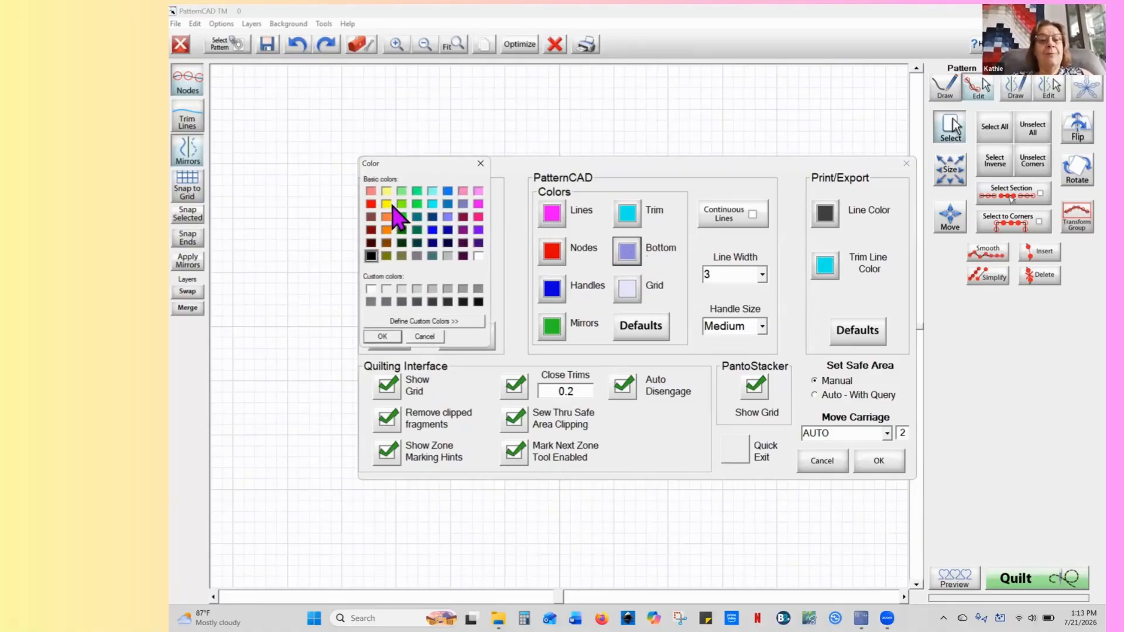
{"action": "left_click", "coordinate": [382, 338]}
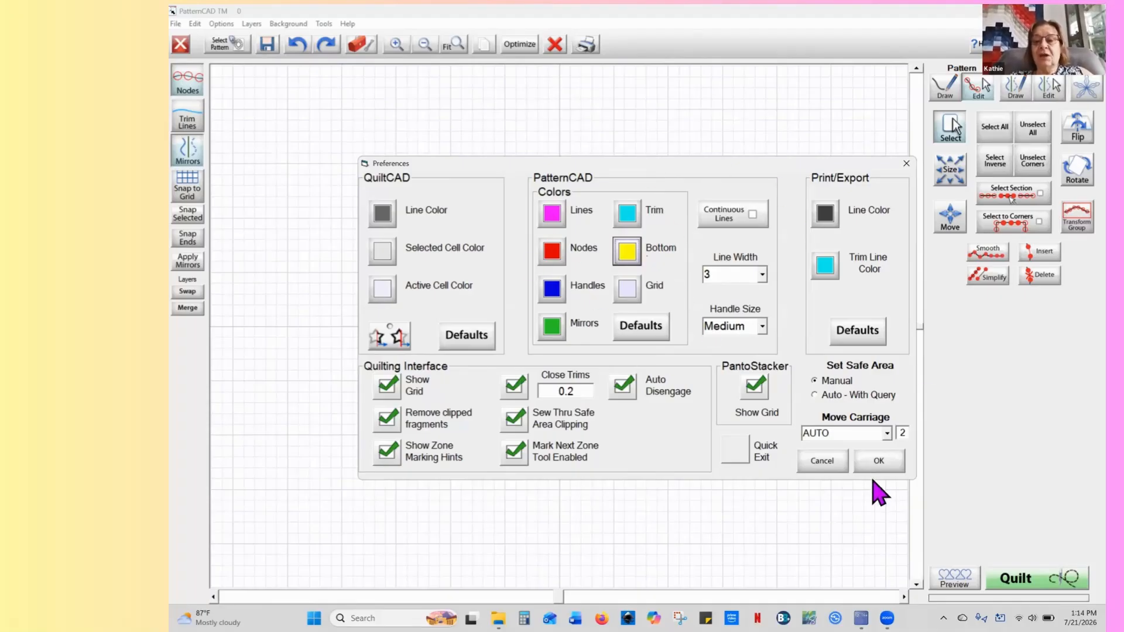
{"action": "left_click", "coordinate": [878, 460]}
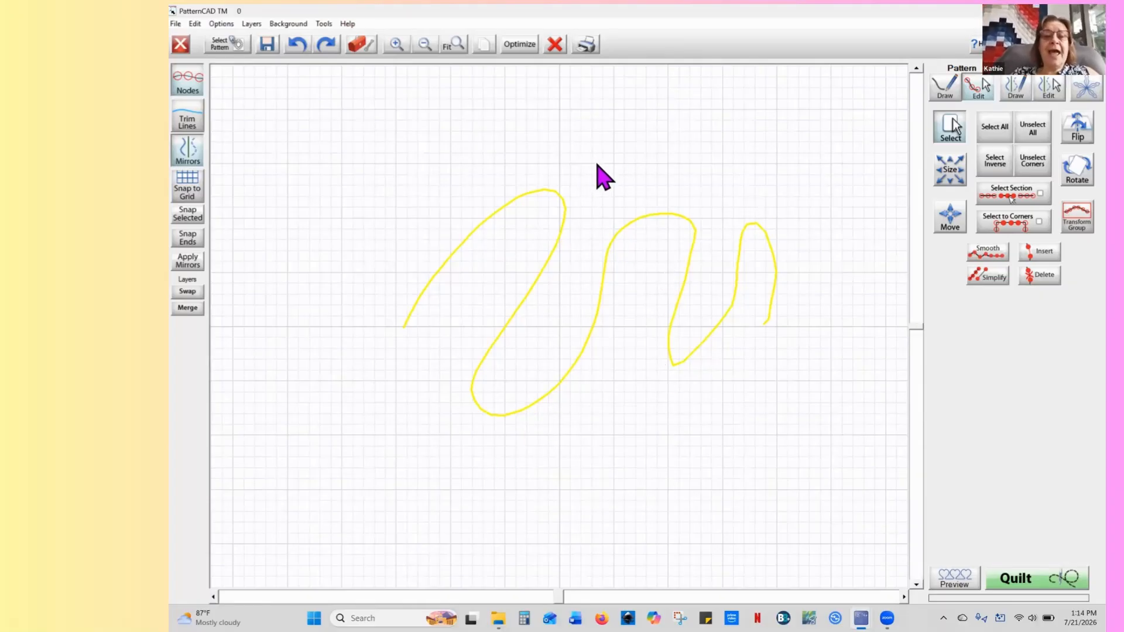
Swap the wavy line back to the top layer and clear the canvas
{"action": "left_click", "coordinate": [251, 25]}
{"action": "left_click", "coordinate": [265, 63]}
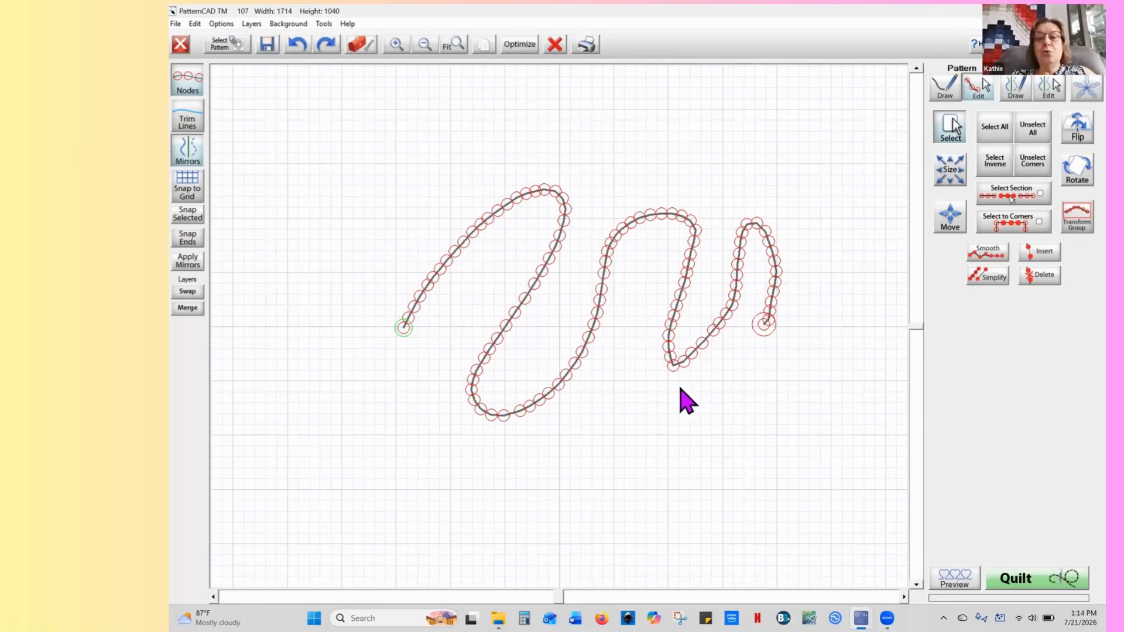
{"action": "left_click", "coordinate": [554, 45]}
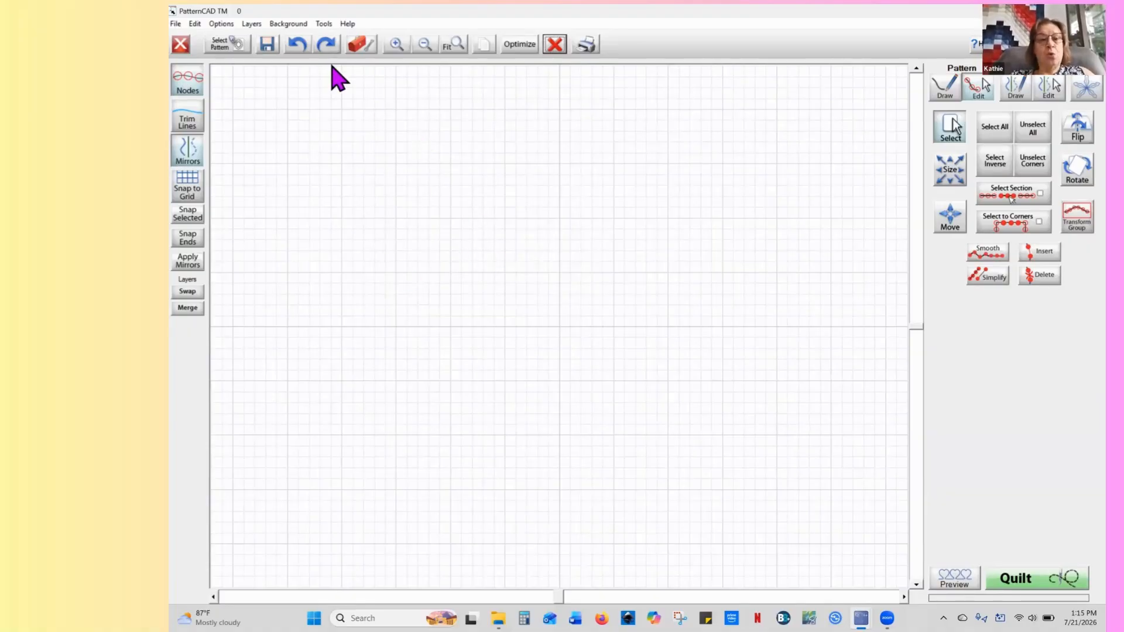
Load the template block single.gpf from the Templates folder onto the empty canvas
{"action": "left_click", "coordinate": [364, 49]}
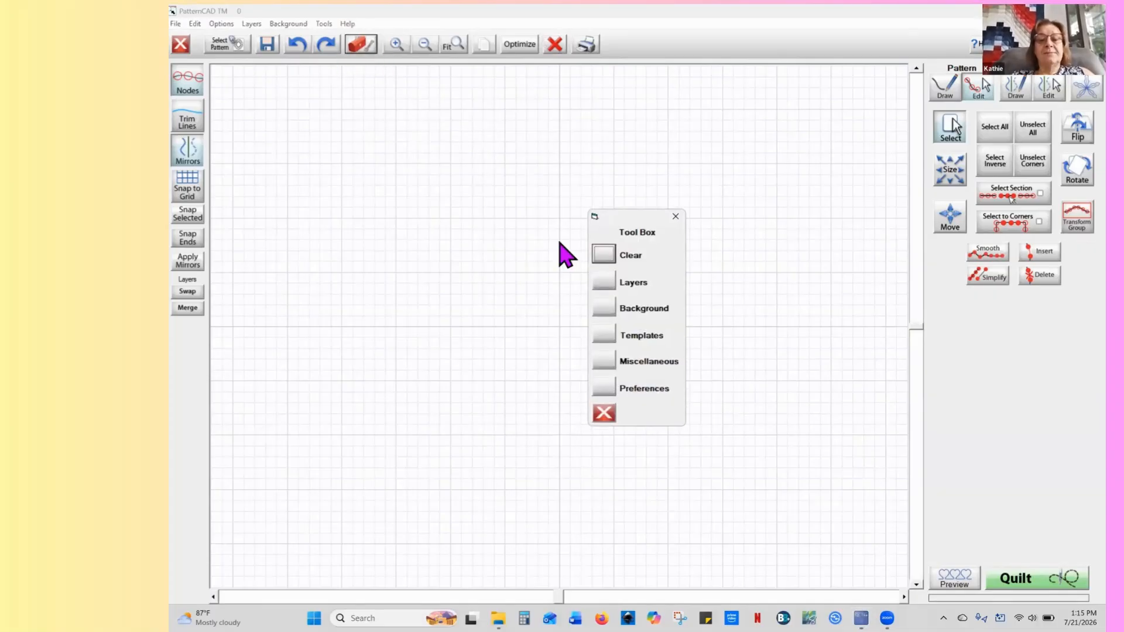
{"action": "left_click", "coordinate": [603, 336]}
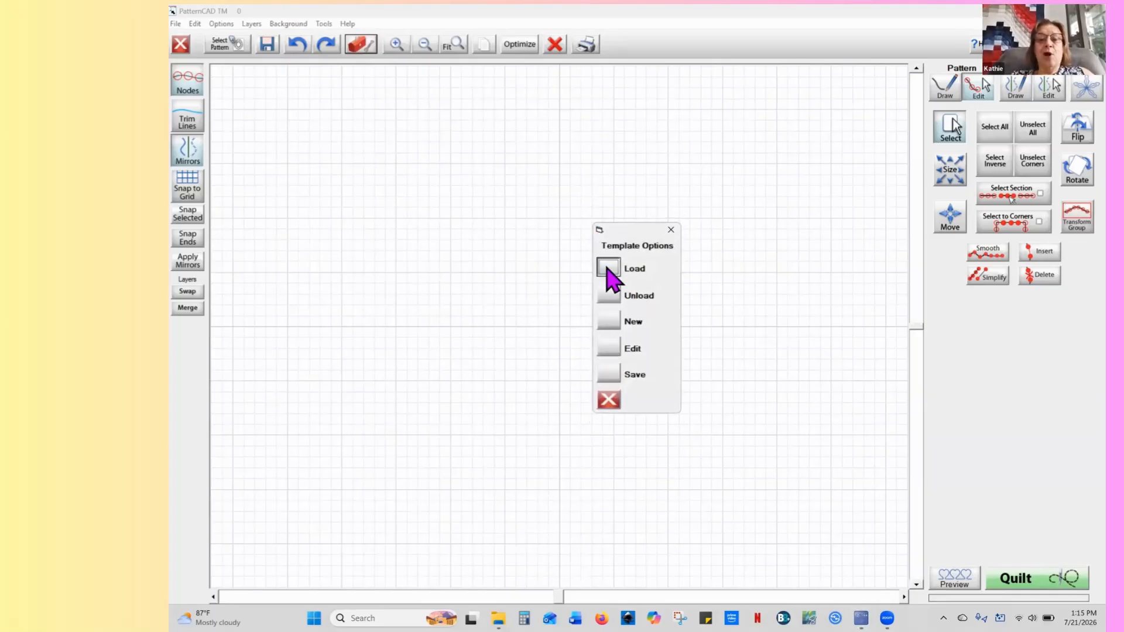
{"action": "left_click", "coordinate": [608, 268]}
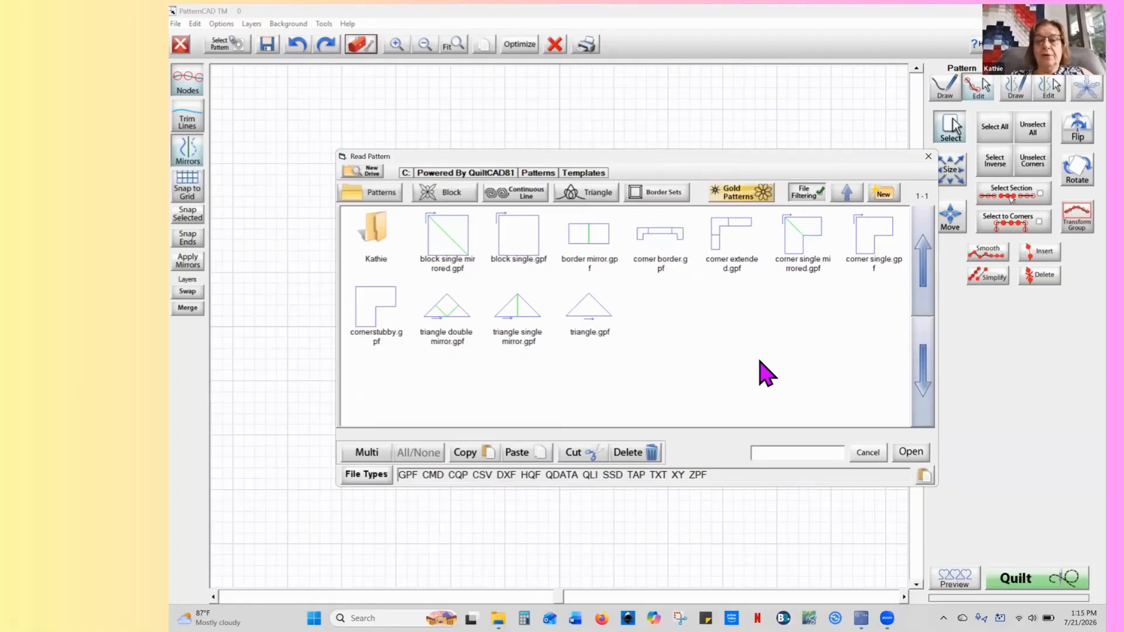
{"action": "left_click", "coordinate": [517, 251]}
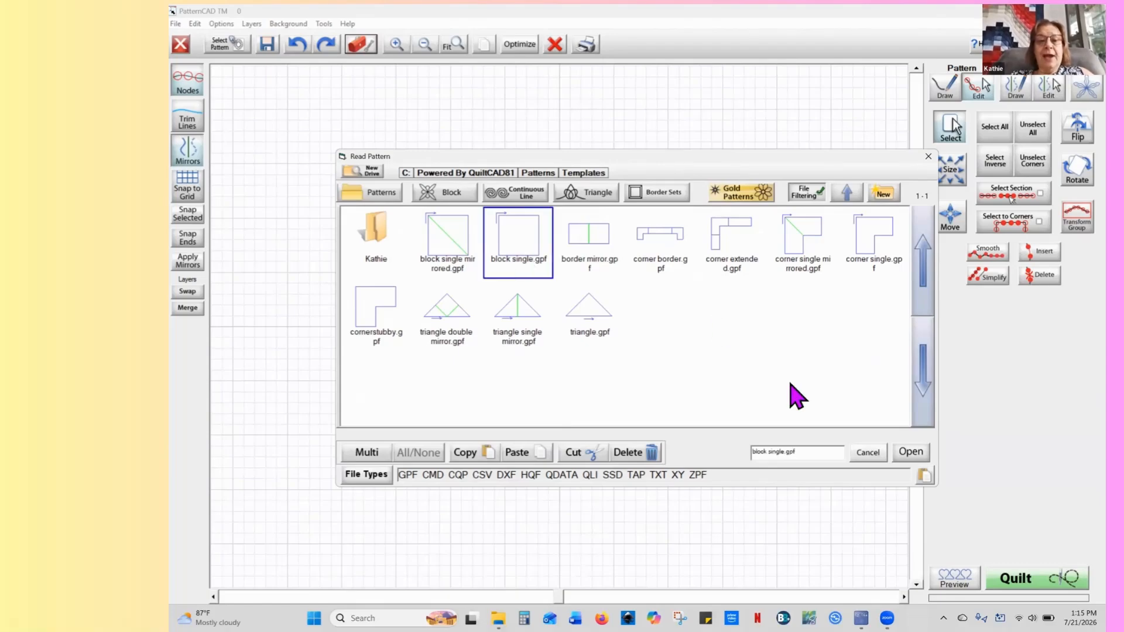
{"action": "left_click", "coordinate": [911, 452]}
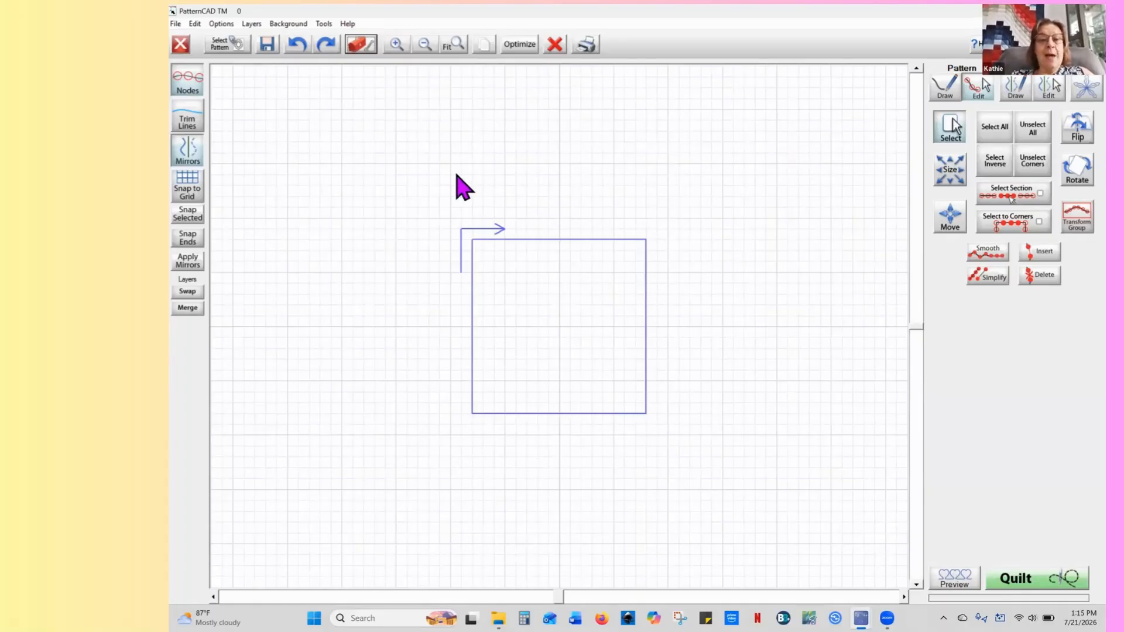
Load the pattern butterfly 1.gpf from the PatternCAD Lesson folder over the block template
{"action": "left_click", "coordinate": [396, 47]}
{"action": "left_click", "coordinate": [424, 49]}
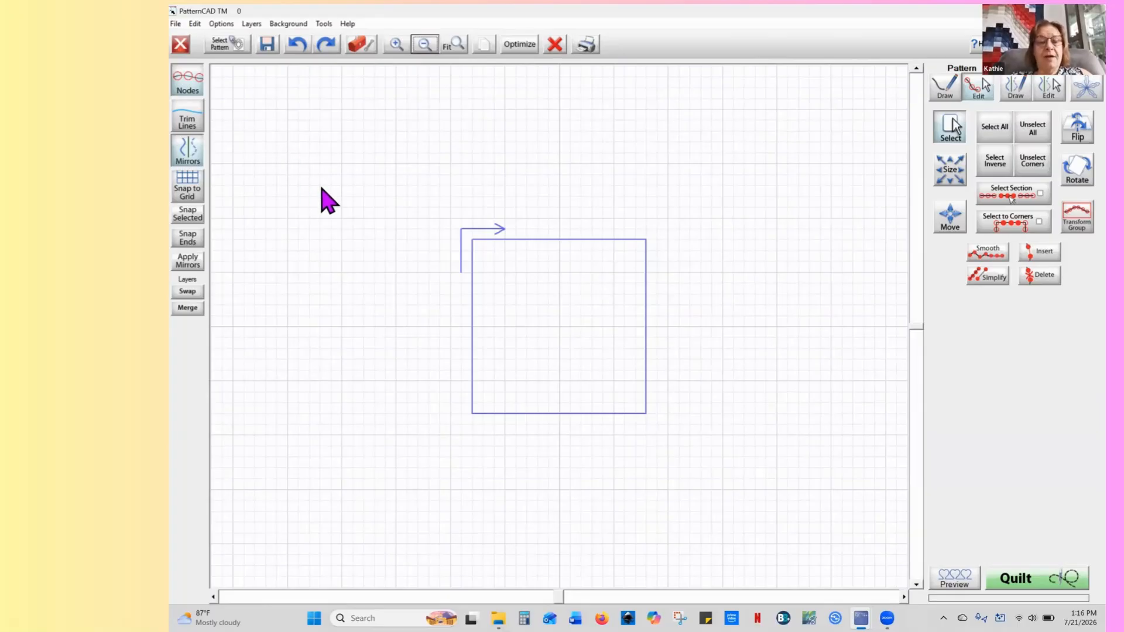
{"action": "left_click", "coordinate": [233, 48]}
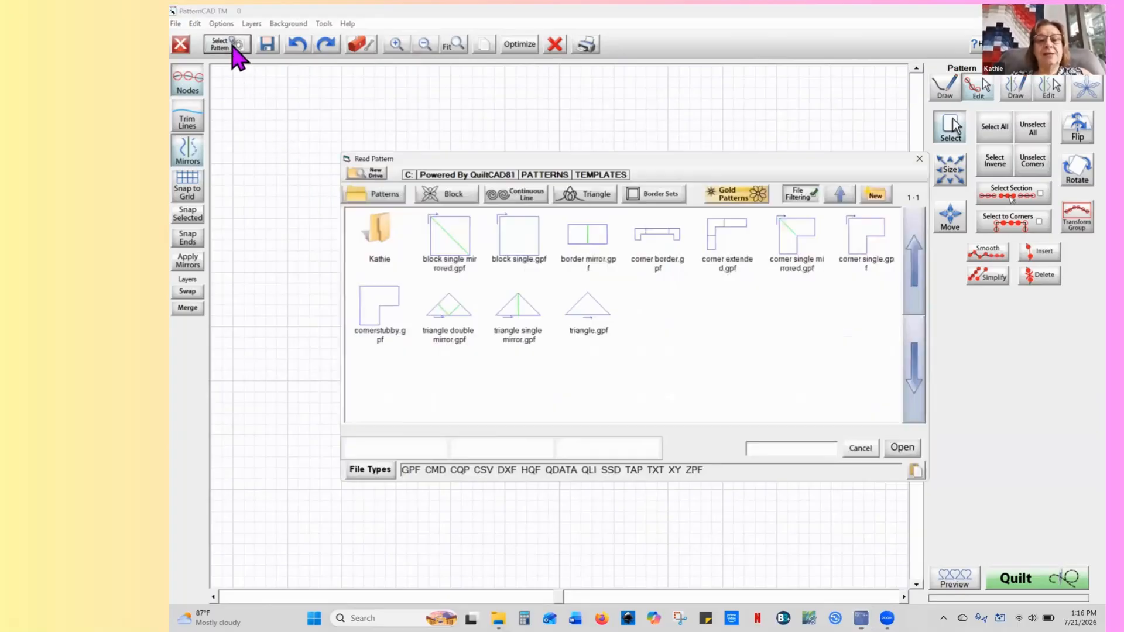
{"action": "left_click", "coordinate": [387, 197]}
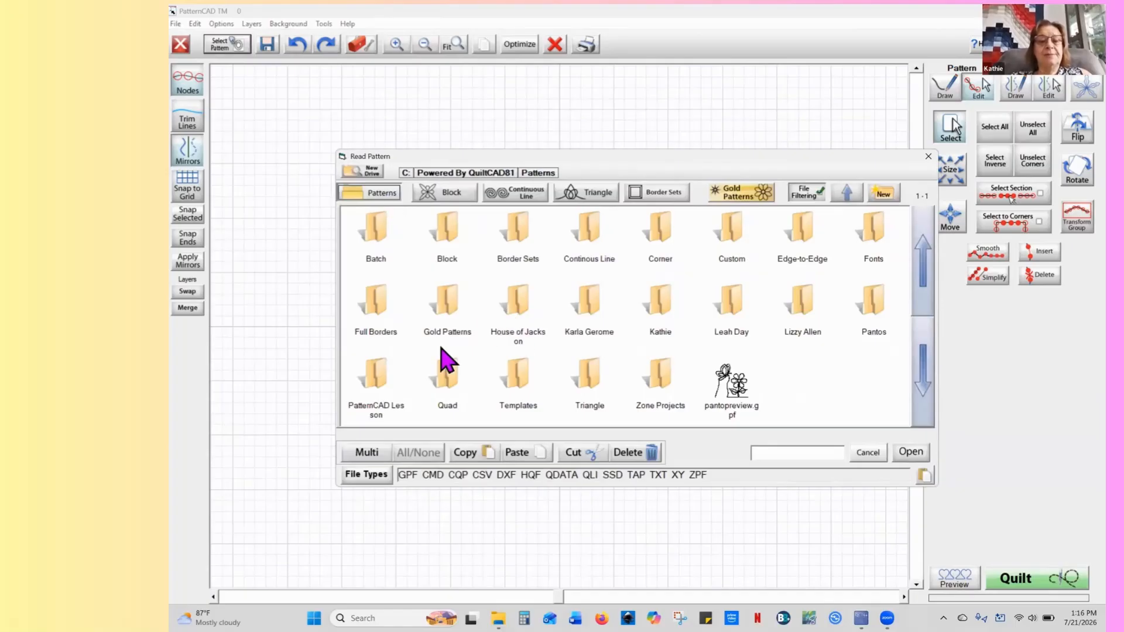
{"action": "double_click", "coordinate": [381, 383]}
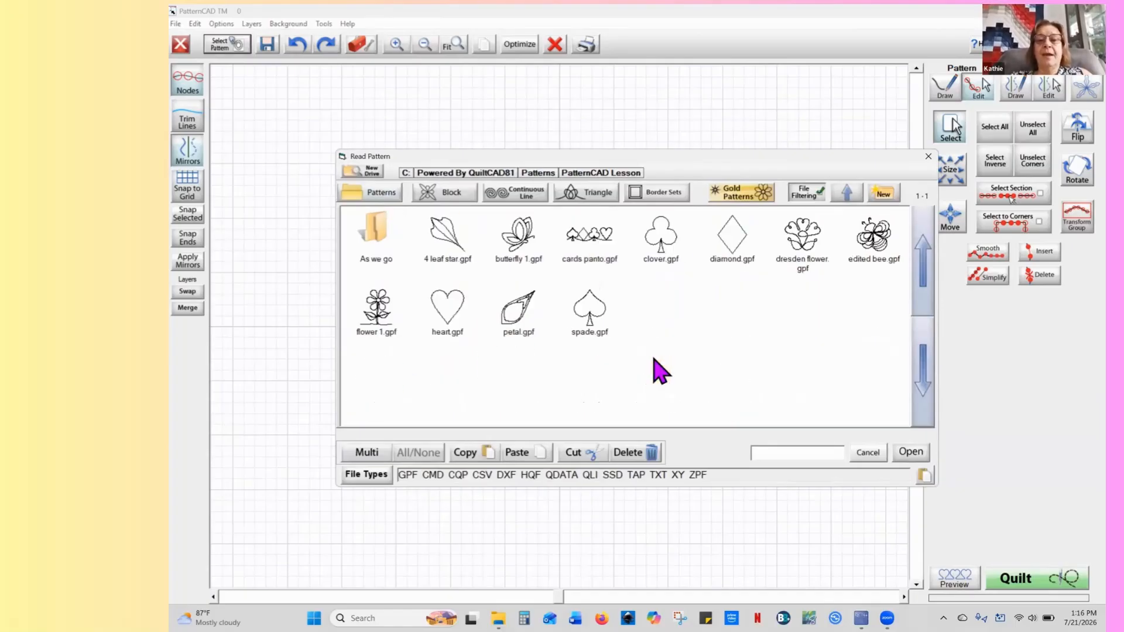
{"action": "left_click", "coordinate": [517, 246]}
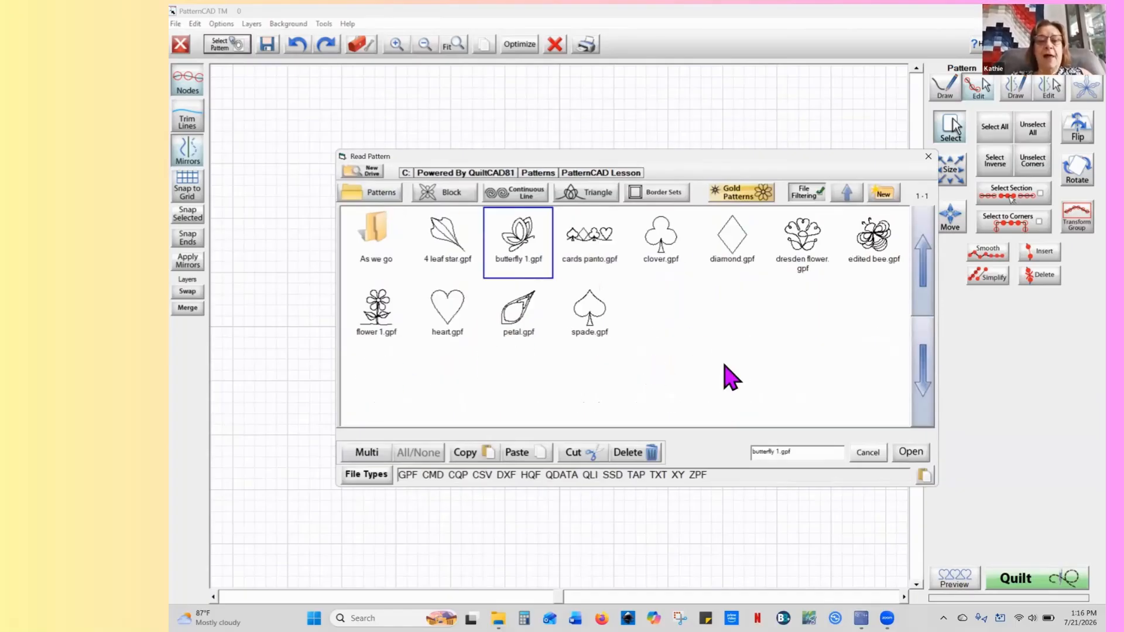
{"action": "left_click", "coordinate": [910, 454]}
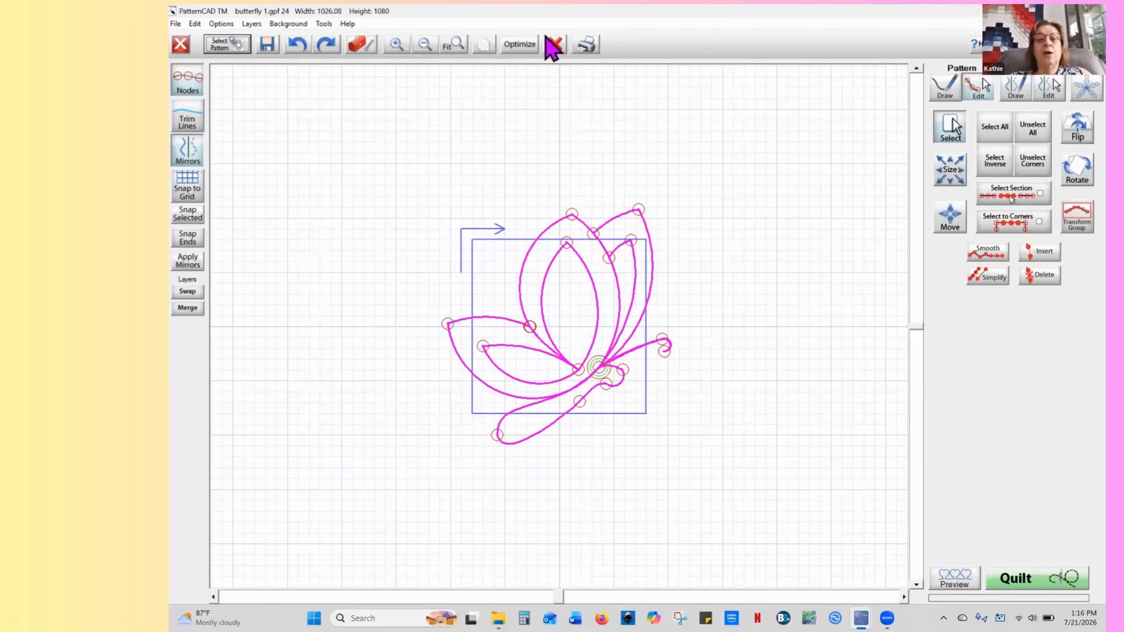
Optimize the butterfly pattern, picking the point where wings, antenna and head meet as the stitching start
{"action": "left_click", "coordinate": [518, 46]}
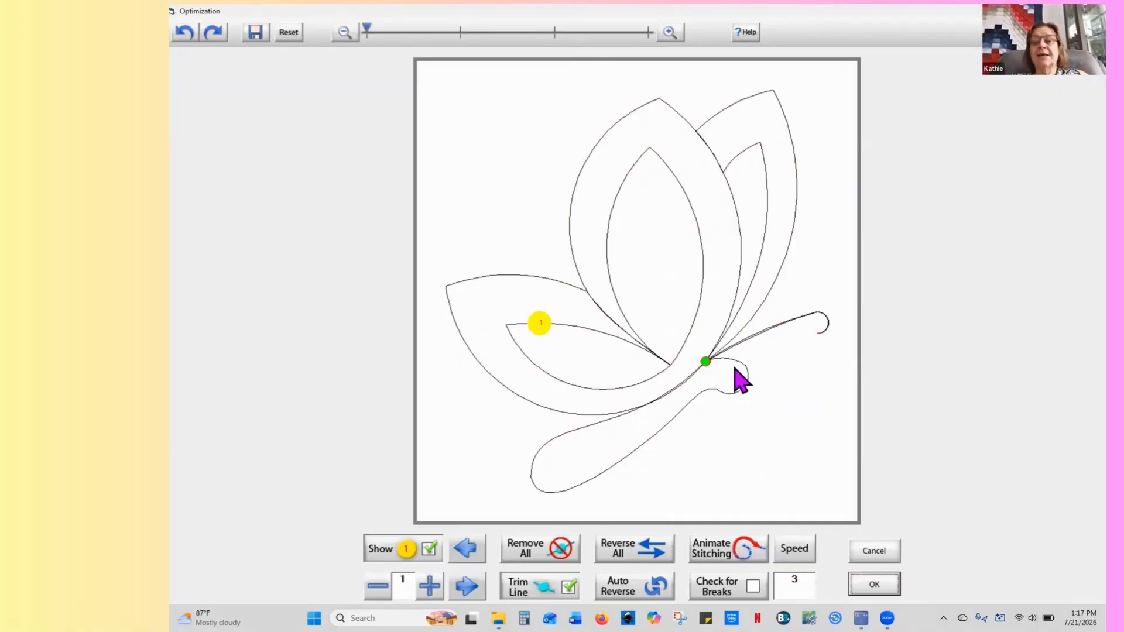
{"action": "left_click", "coordinate": [705, 362]}
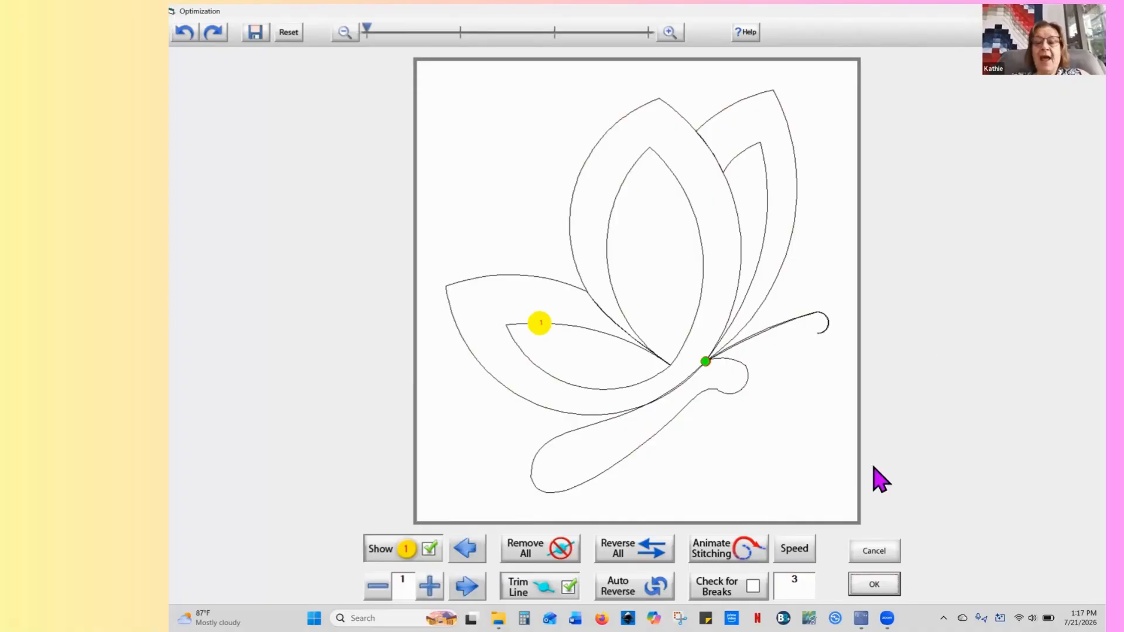
{"action": "left_click", "coordinate": [858, 585]}
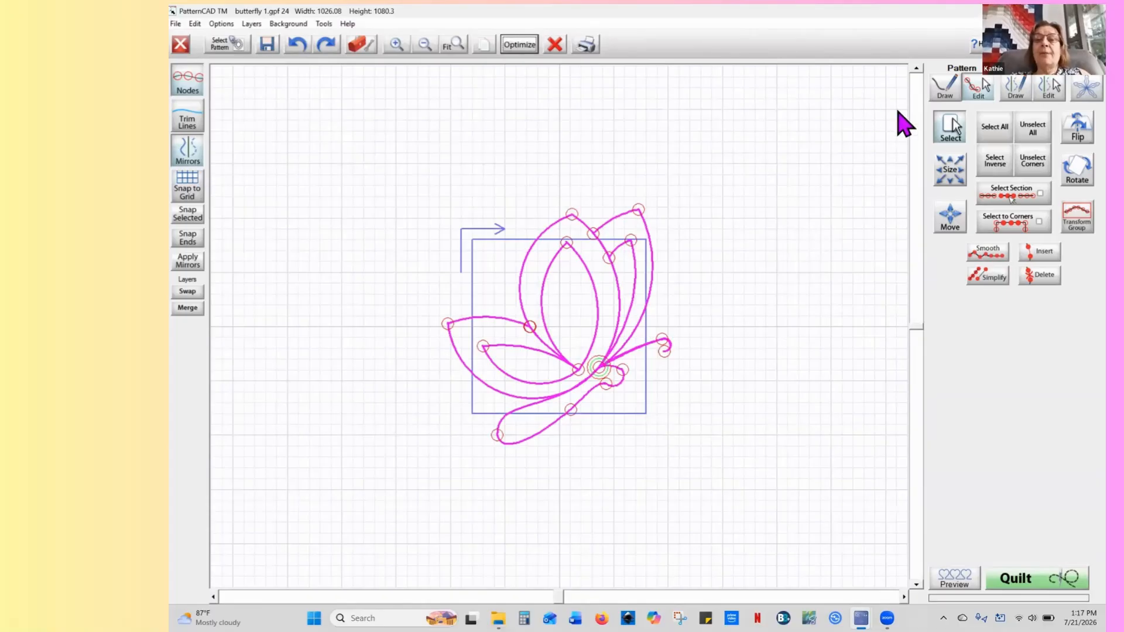
Select all nodes of the butterfly pattern for editing
{"action": "left_click", "coordinate": [979, 89]}
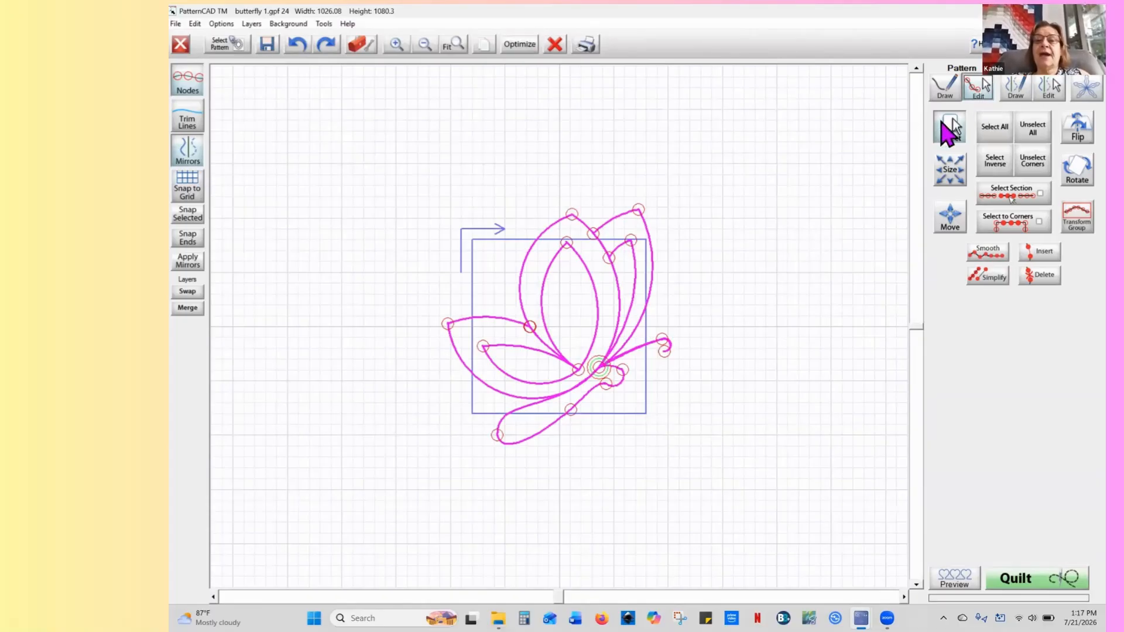
{"action": "left_click", "coordinate": [948, 135]}
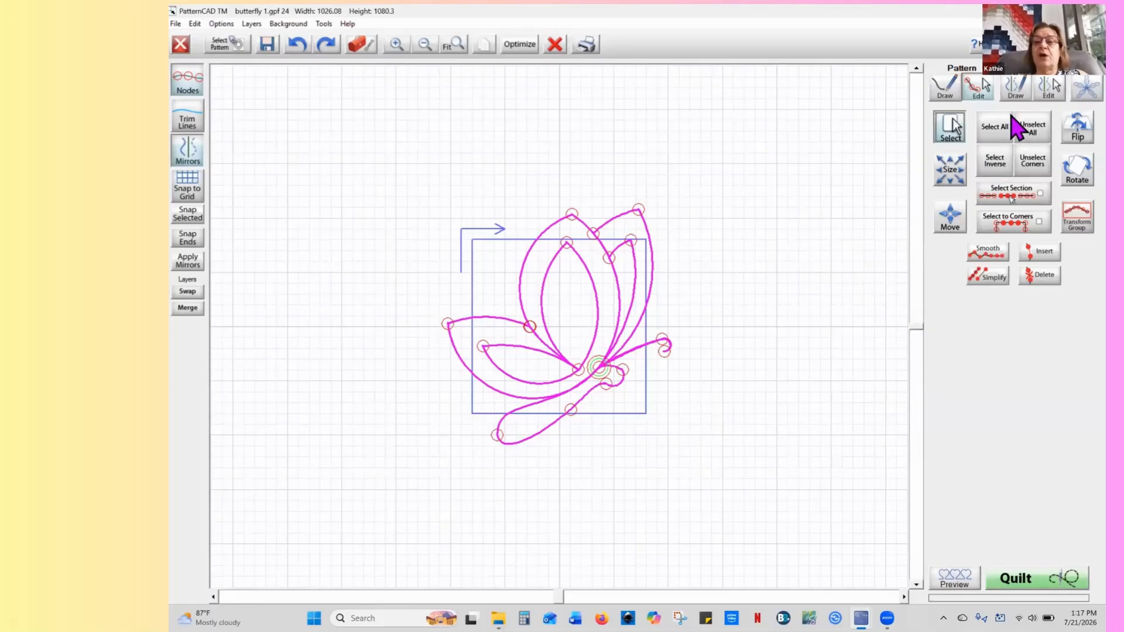
{"action": "left_click", "coordinate": [995, 131]}
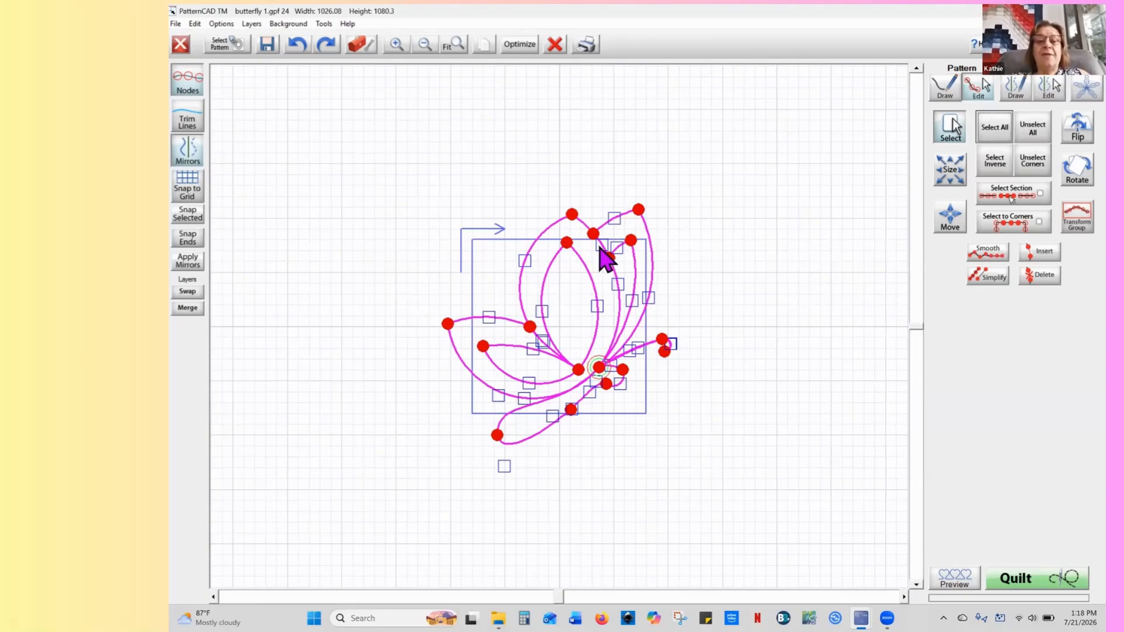
With the whole butterfly selected, lock its proportions and shrink it in tiny steps to about 1016 wide by 1070 high
{"action": "left_click_drag", "start_coordinate": [650, 298], "coordinate": [573, 189]}
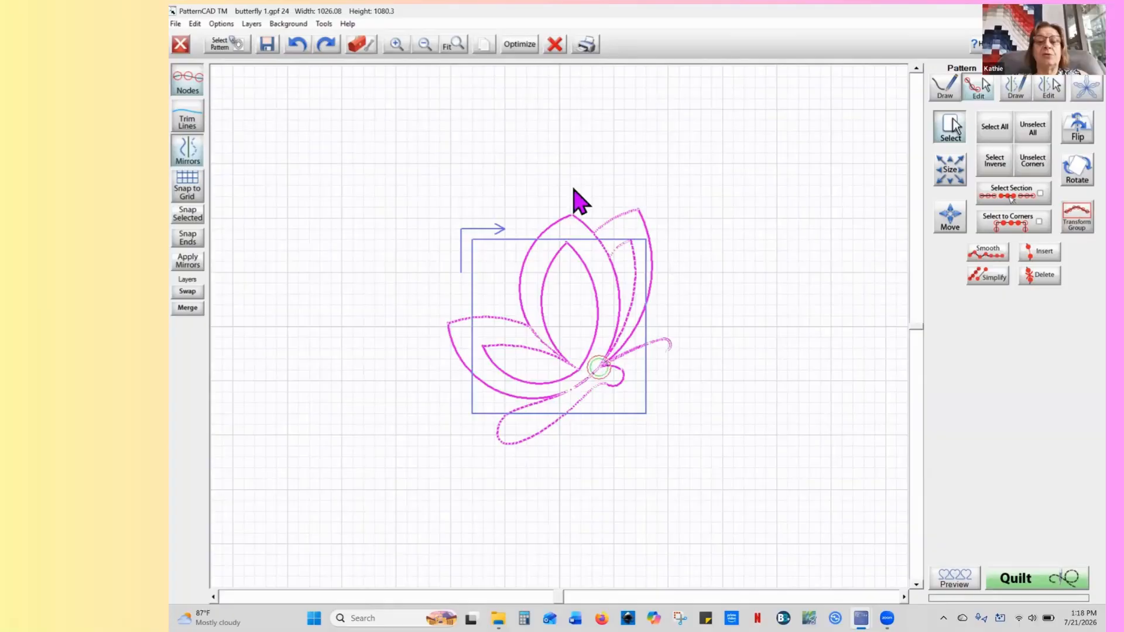
{"action": "left_click", "coordinate": [296, 44]}
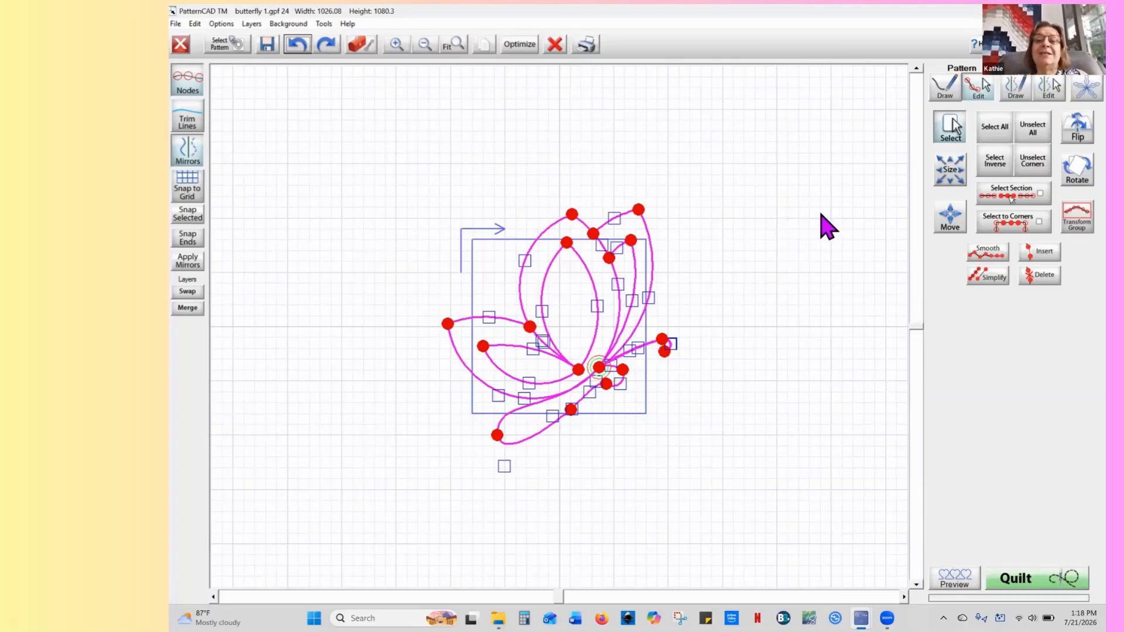
{"action": "left_click", "coordinate": [952, 170]}
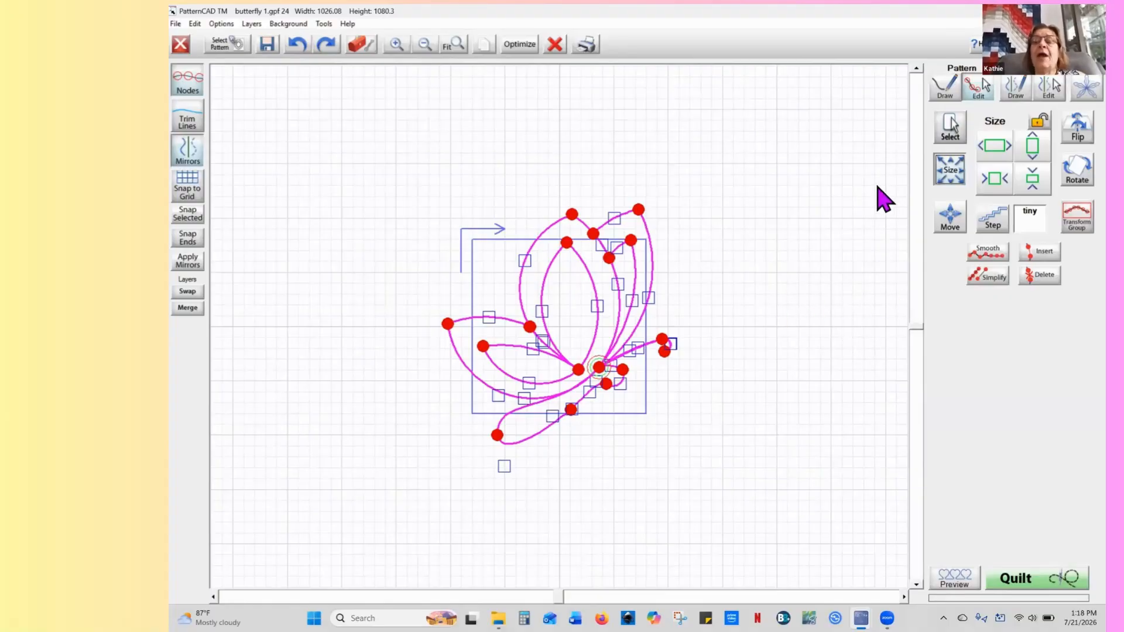
{"action": "left_click", "coordinate": [1039, 123]}
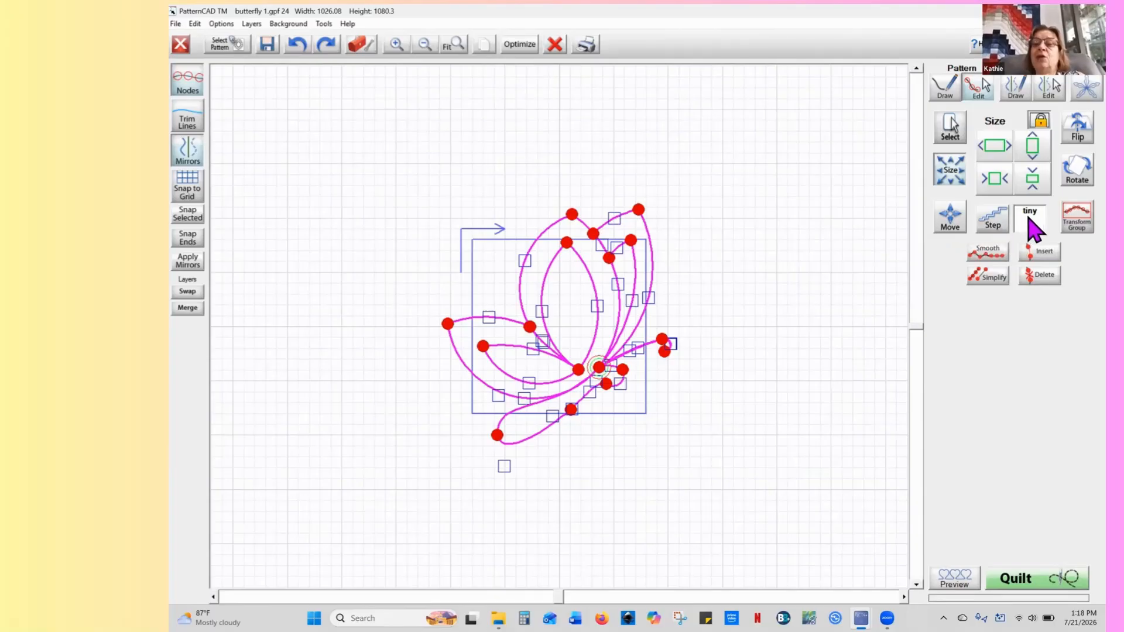
{"action": "left_click", "coordinate": [992, 226]}
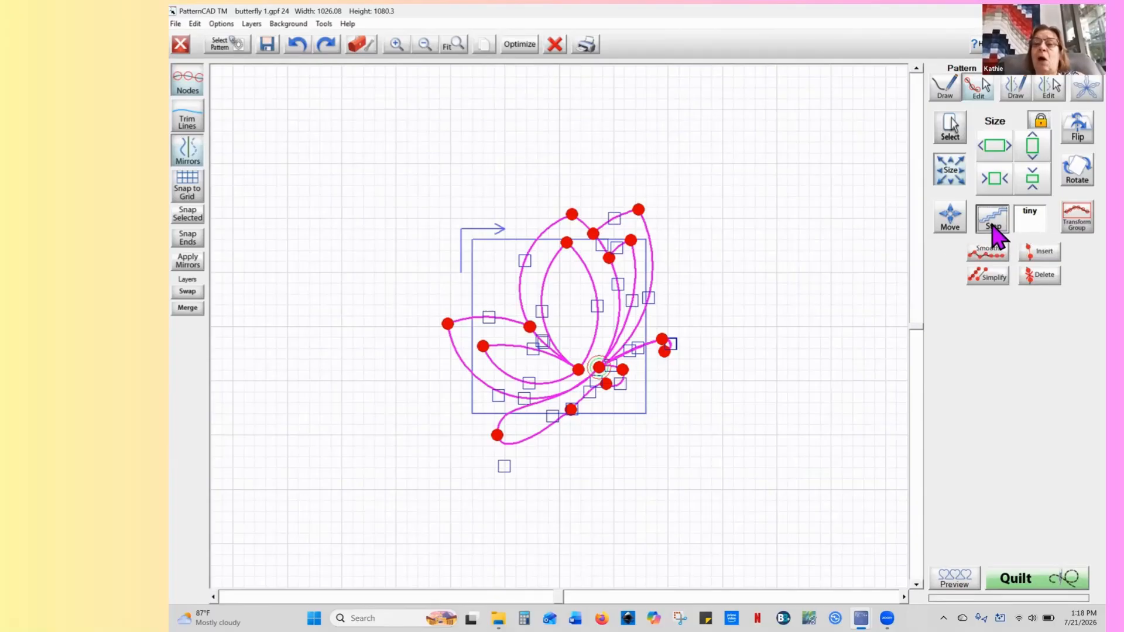
{"action": "left_click", "coordinate": [992, 227]}
{"action": "left_click", "coordinate": [992, 226]}
{"action": "left_click", "coordinate": [993, 227]}
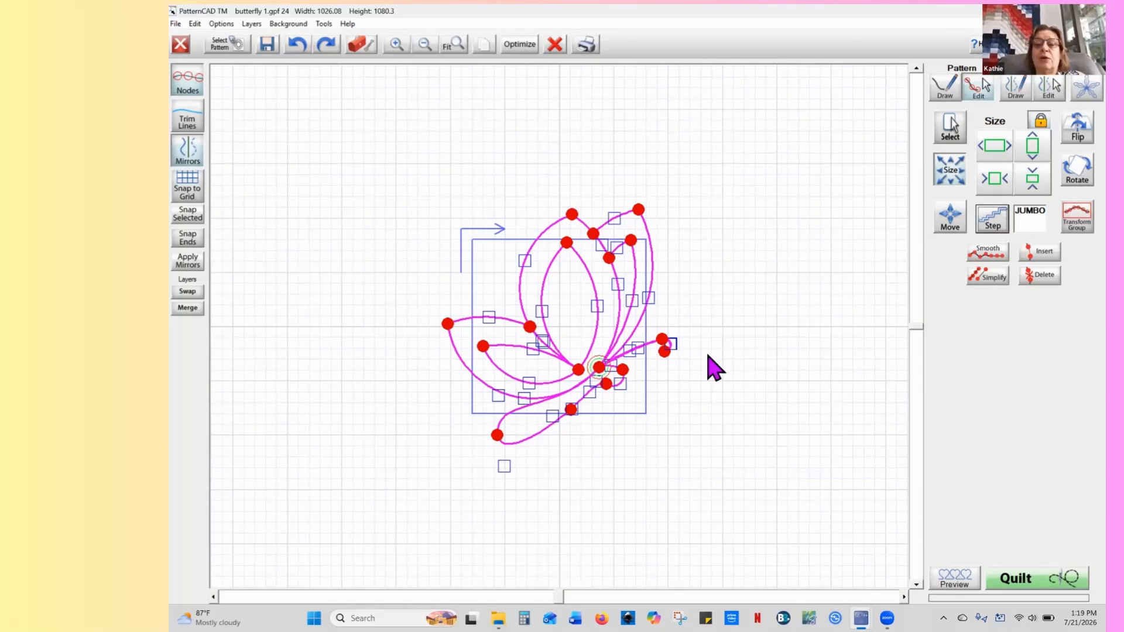
{"action": "left_click", "coordinate": [993, 229]}
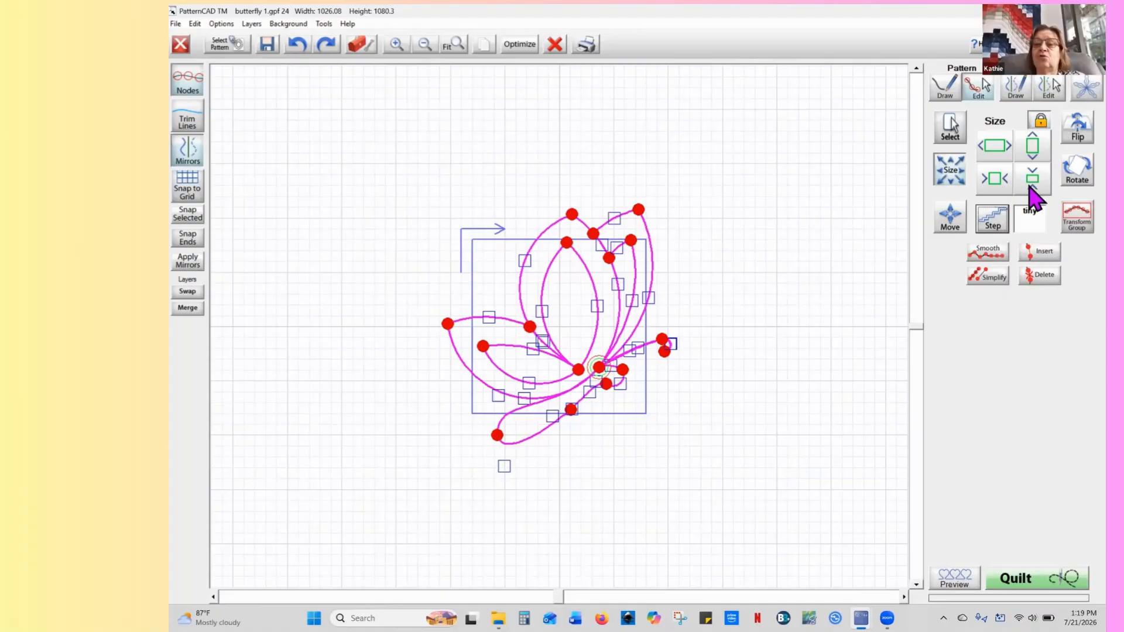
{"action": "left_click", "coordinate": [1030, 186]}
{"action": "left_click", "coordinate": [1030, 186]}
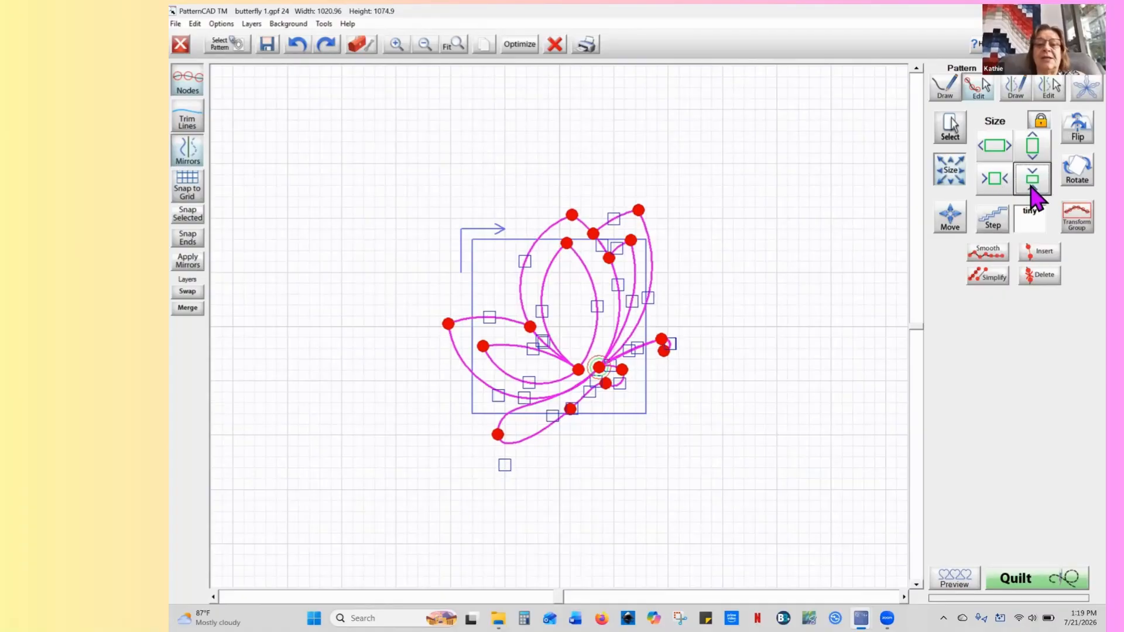
{"action": "left_click", "coordinate": [1031, 186]}
{"action": "left_click", "coordinate": [1031, 186]}
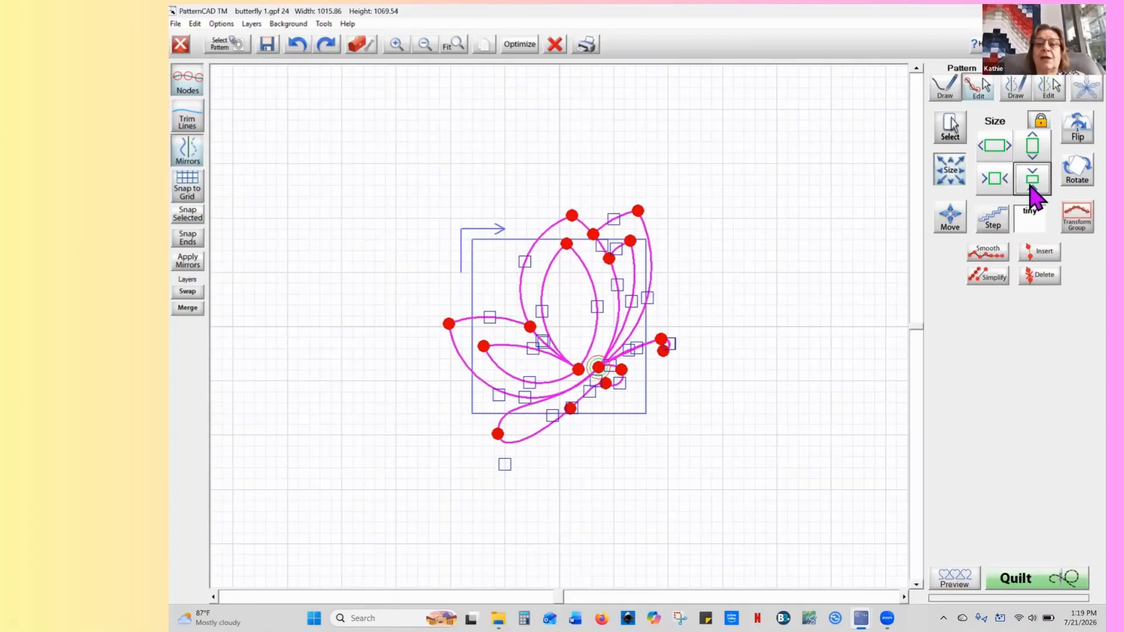
Shrink the selected butterfly proportionally in medium steps to 398.92 wide by 420 high
{"action": "left_click", "coordinate": [993, 219]}
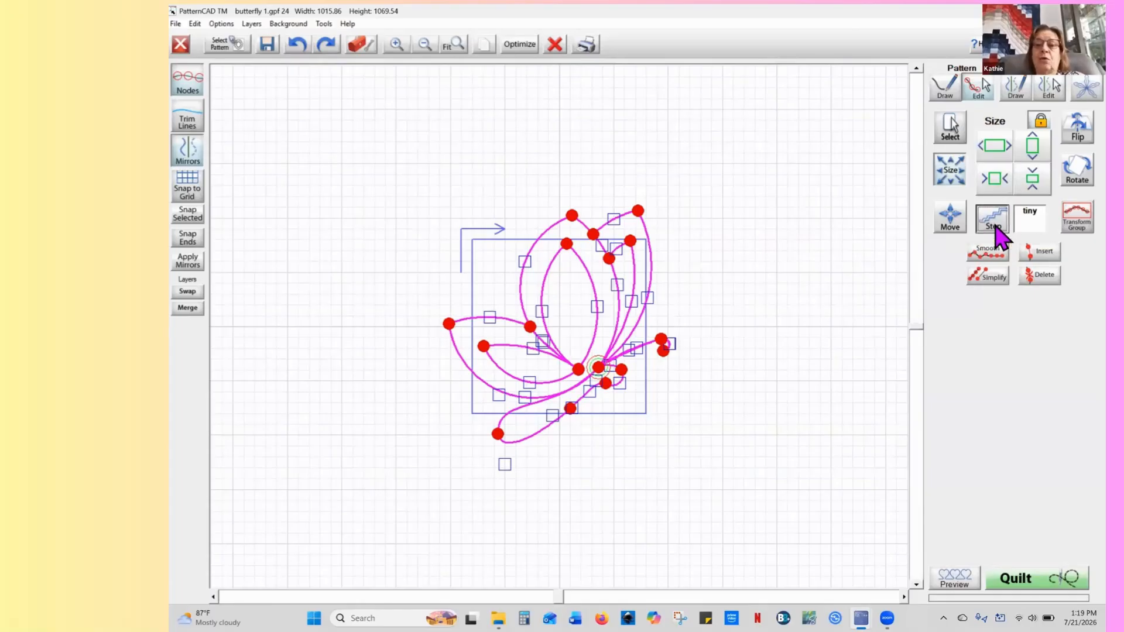
{"action": "left_click", "coordinate": [995, 229]}
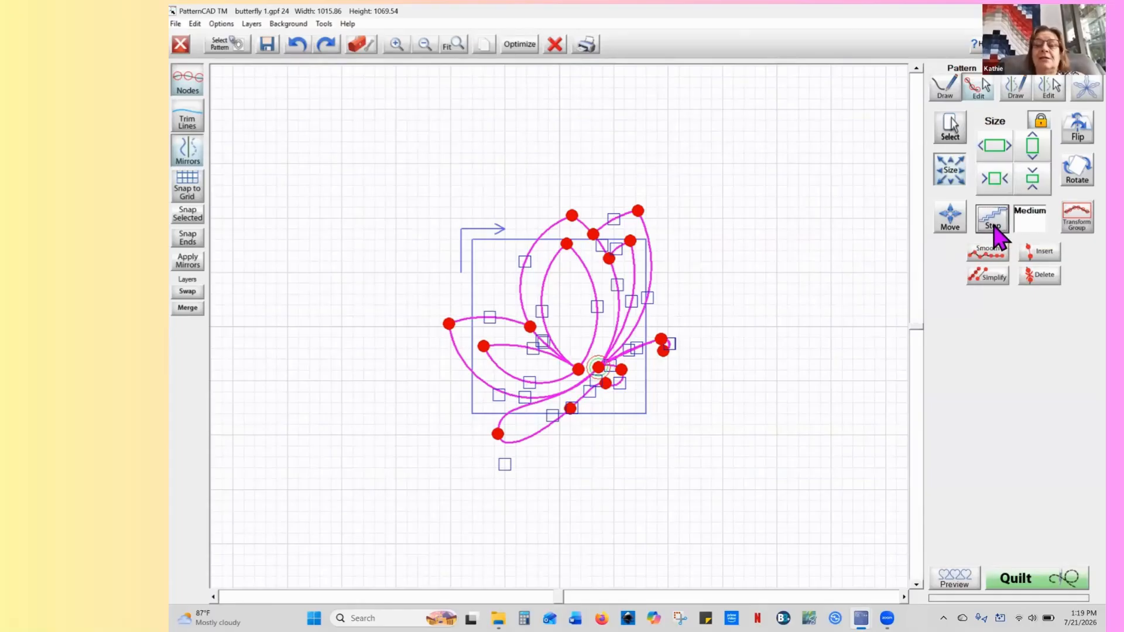
{"action": "left_click", "coordinate": [993, 184]}
{"action": "left_click", "coordinate": [993, 183]}
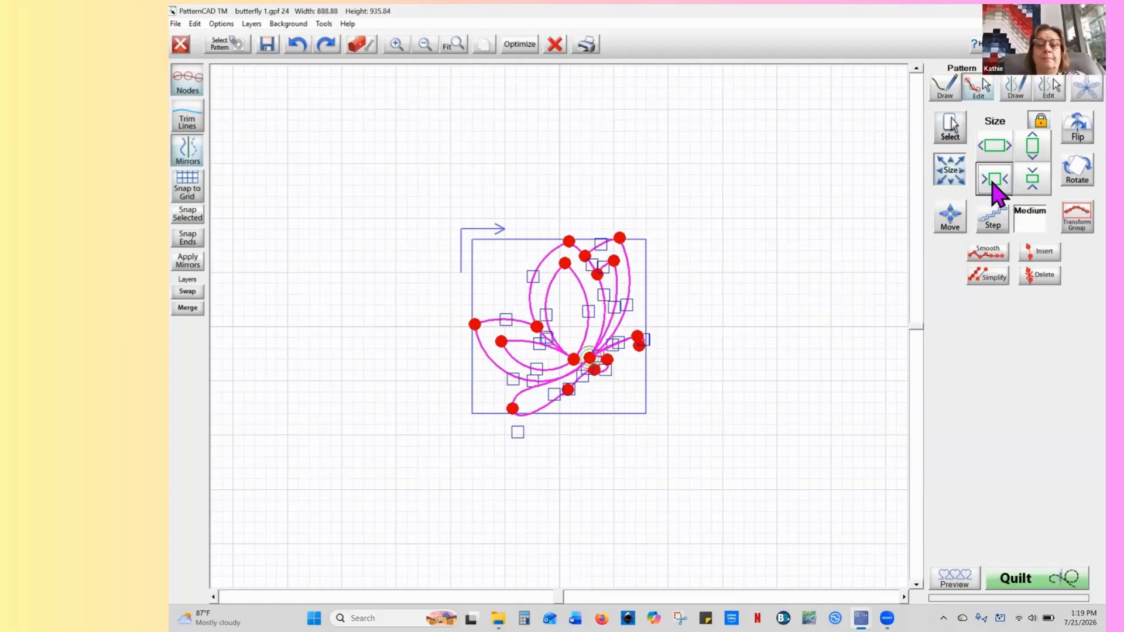
{"action": "left_click", "coordinate": [993, 184]}
{"action": "left_click", "coordinate": [993, 184]}
{"action": "left_click", "coordinate": [993, 184]}
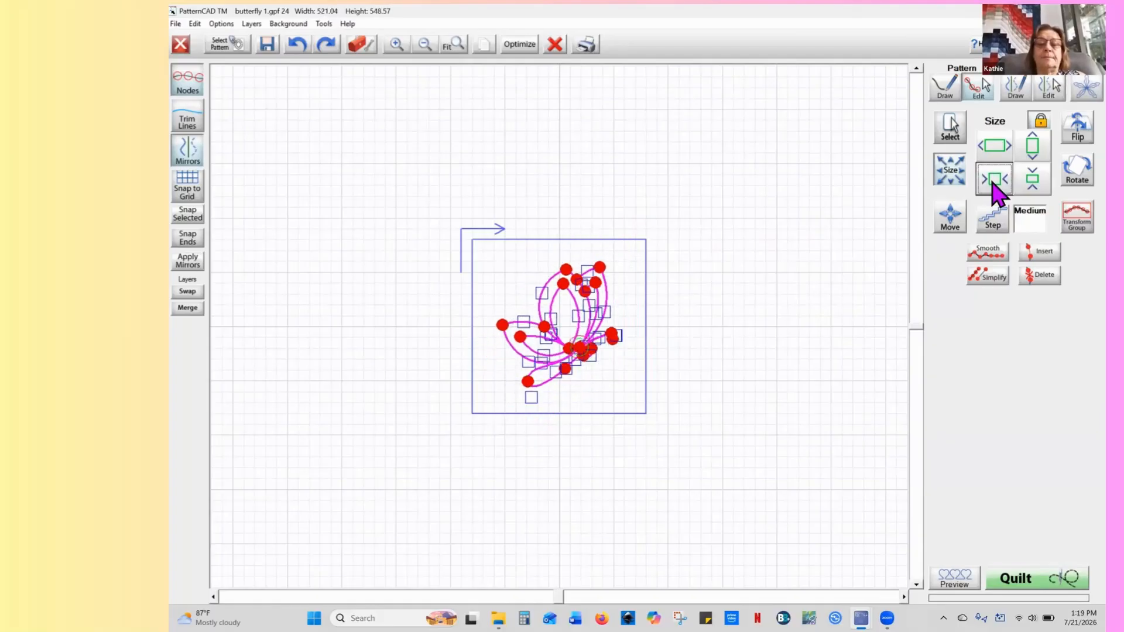
{"action": "left_click", "coordinate": [993, 183]}
{"action": "left_click", "coordinate": [994, 183]}
{"action": "left_click", "coordinate": [993, 183]}
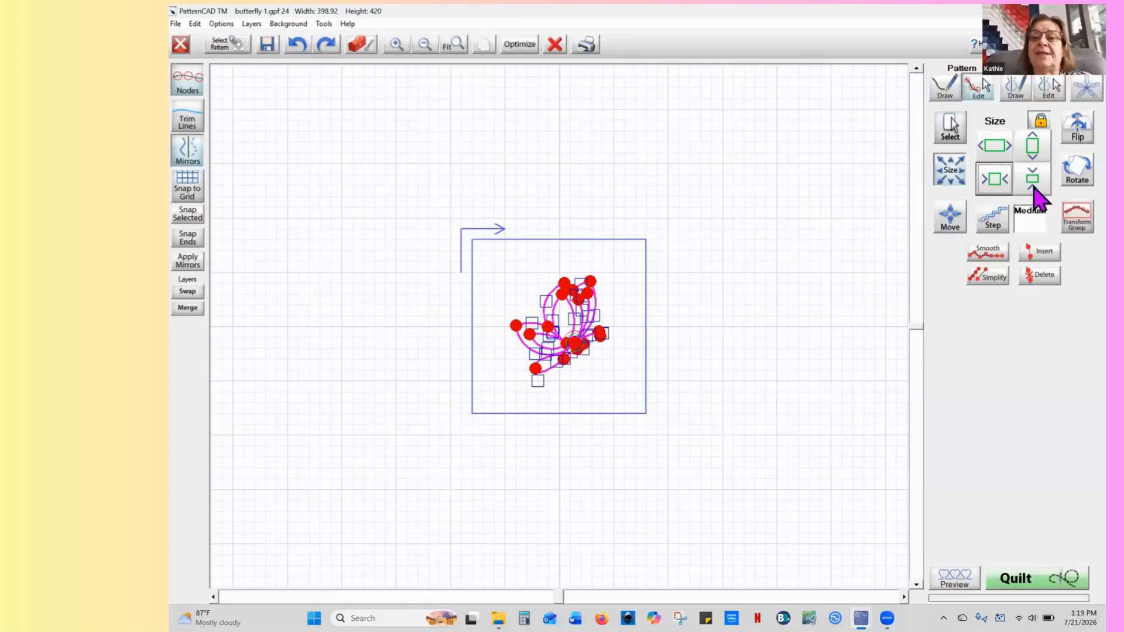
Move the selected butterfly up and left into the upper-left corner area of the block
{"action": "left_click", "coordinate": [950, 225]}
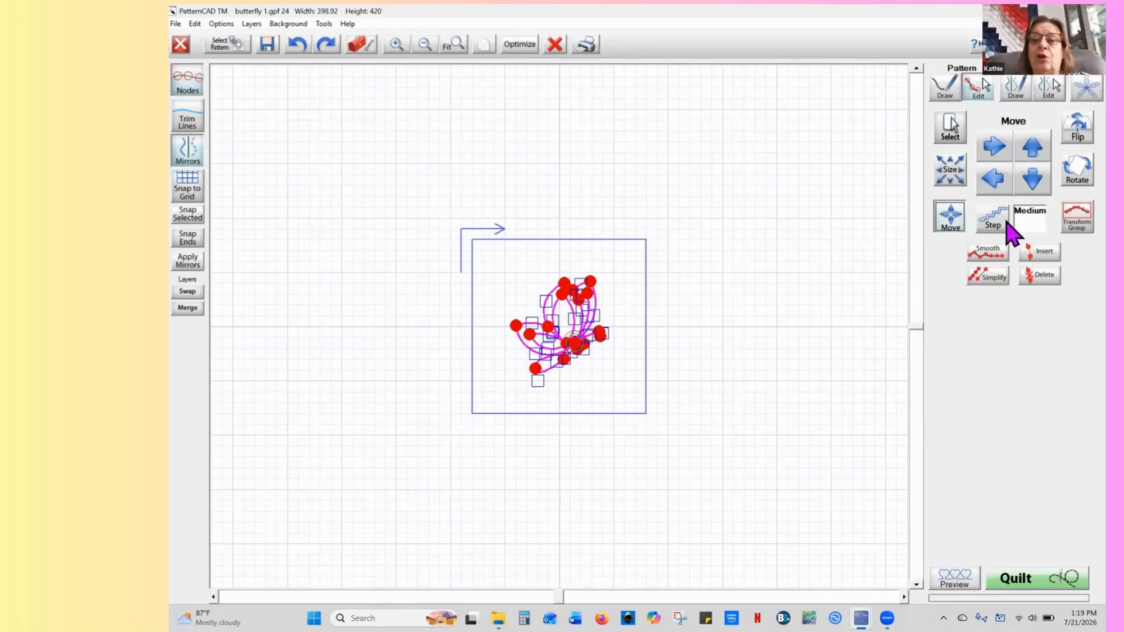
{"action": "left_click", "coordinate": [1032, 163]}
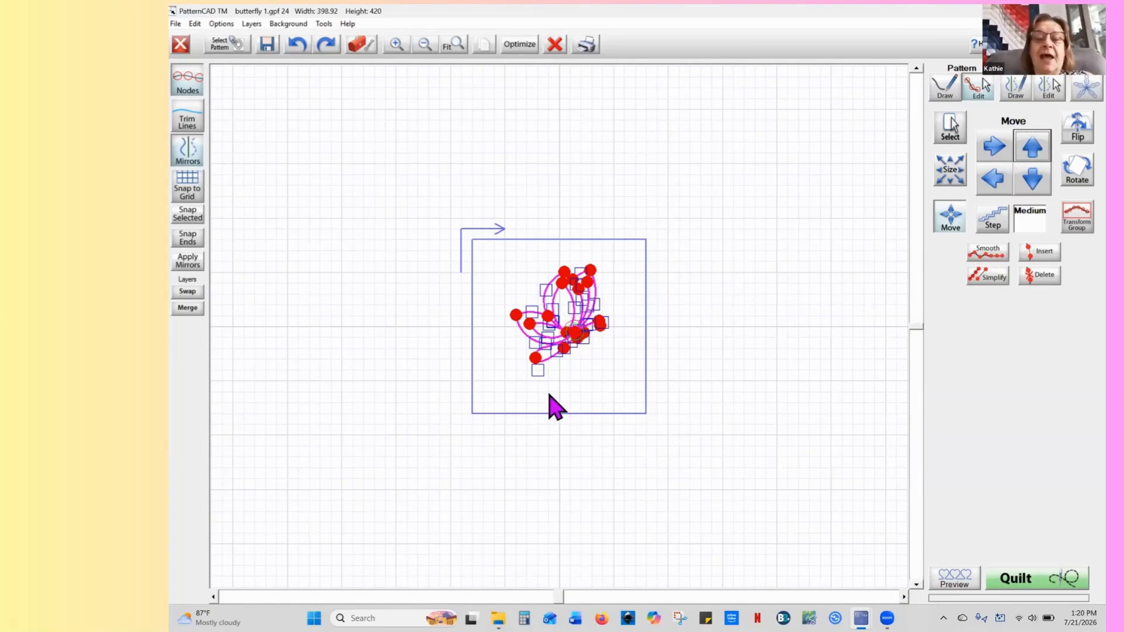
{"action": "left_click", "coordinate": [577, 337]}
{"action": "left_click_drag", "start_coordinate": [577, 337], "coordinate": [539, 308]}
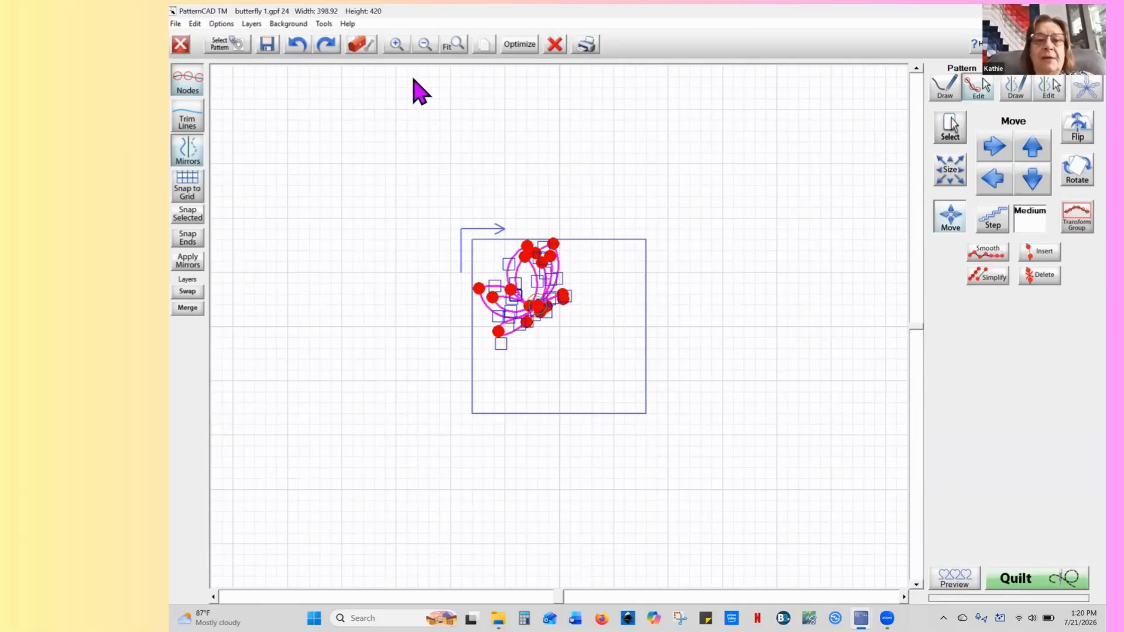
Leave node editing for drawing mode and hide the nodes to inspect the butterfly's plain outline
{"action": "left_click", "coordinate": [396, 44]}
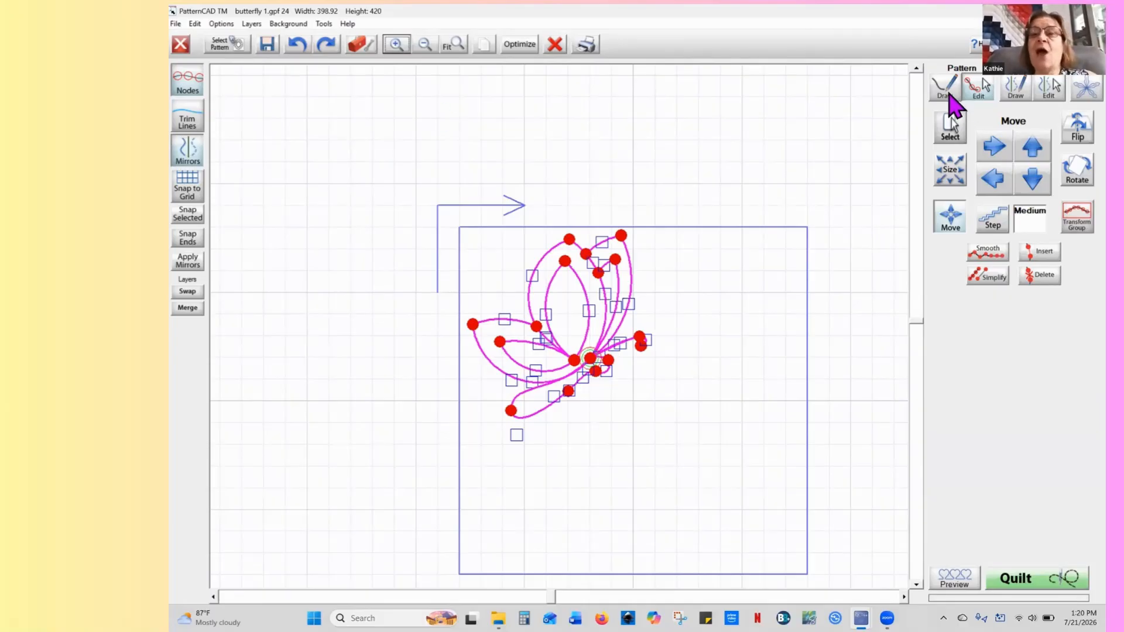
{"action": "left_click", "coordinate": [943, 87]}
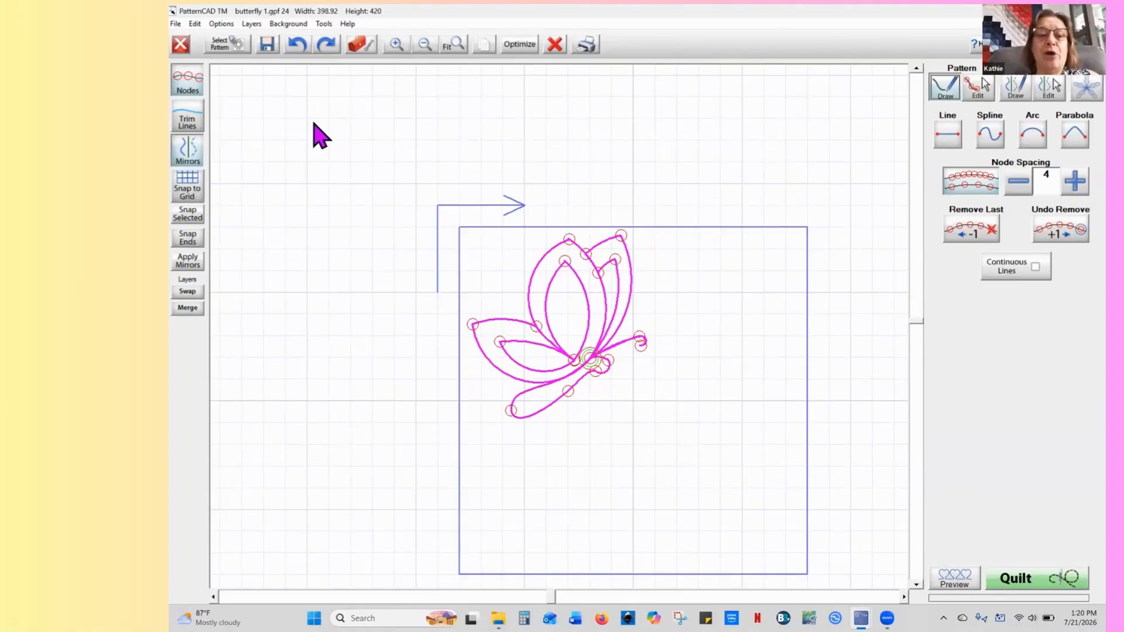
{"action": "left_click", "coordinate": [198, 88]}
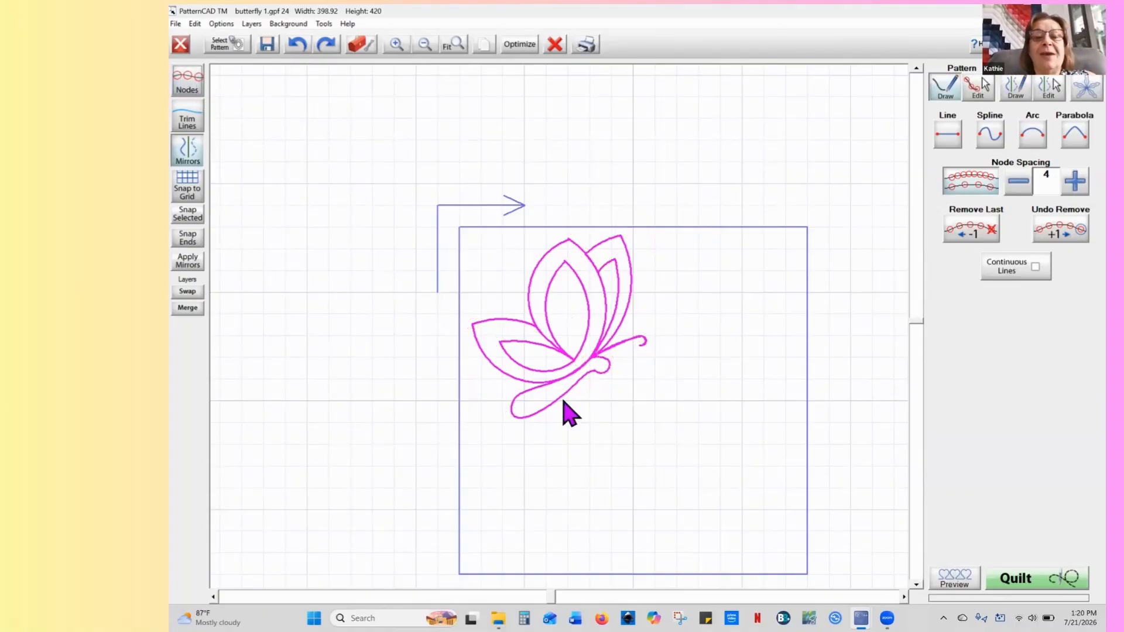
{"action": "left_click", "coordinate": [198, 91]}
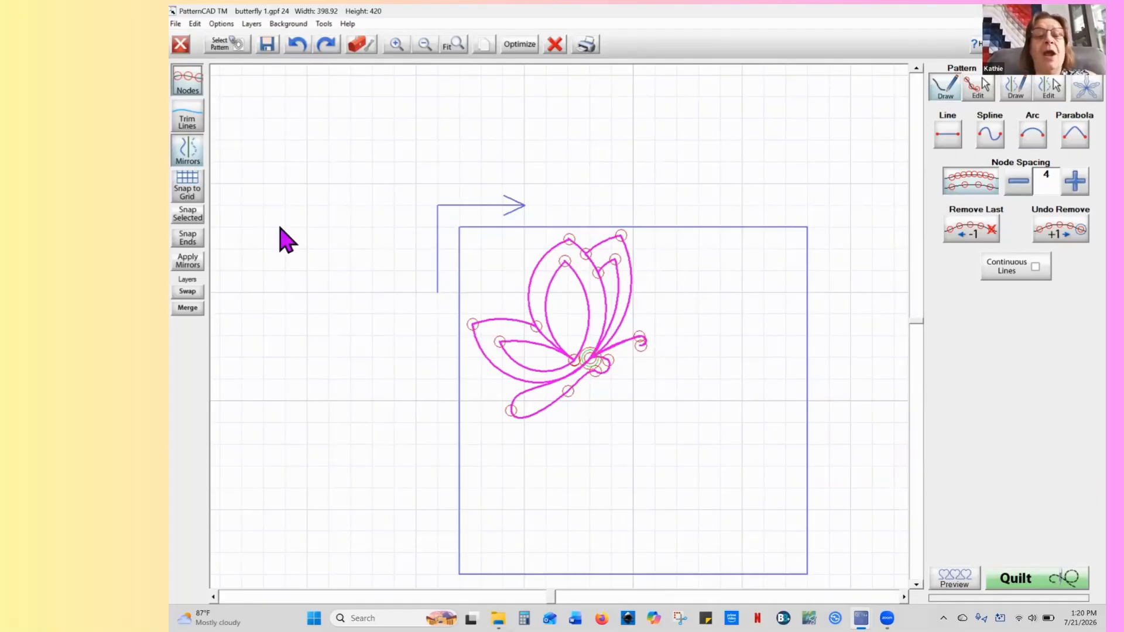
{"action": "left_click", "coordinate": [195, 93]}
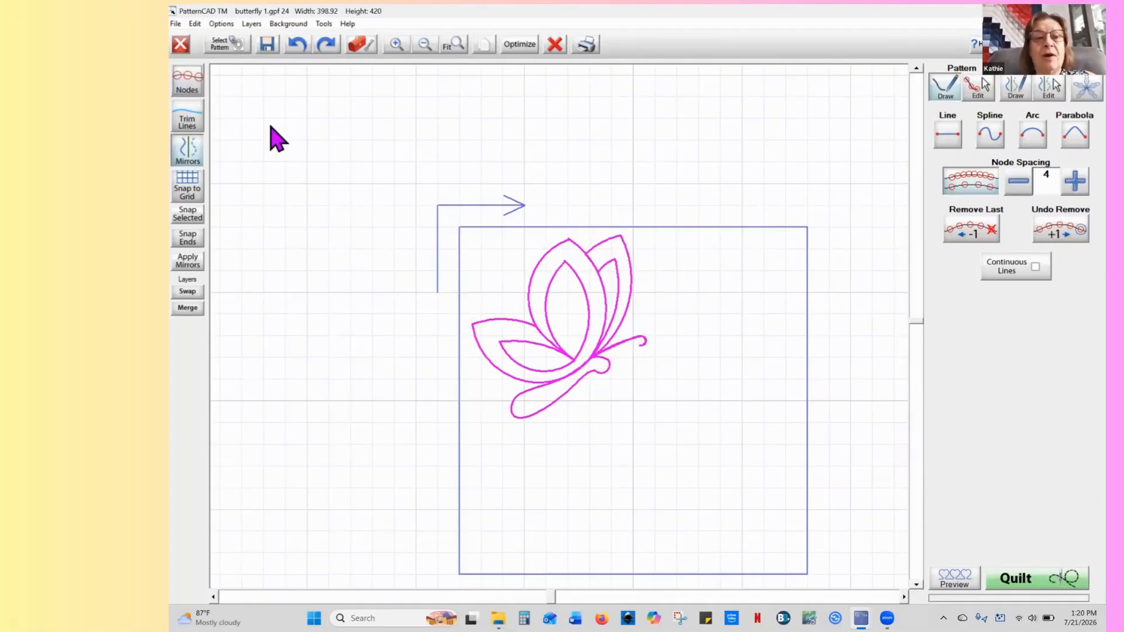
Return to pattern editing, select the whole butterfly with nodes shown, and nudge it snugly into the block's upper-left corner
{"action": "left_click", "coordinate": [976, 87]}
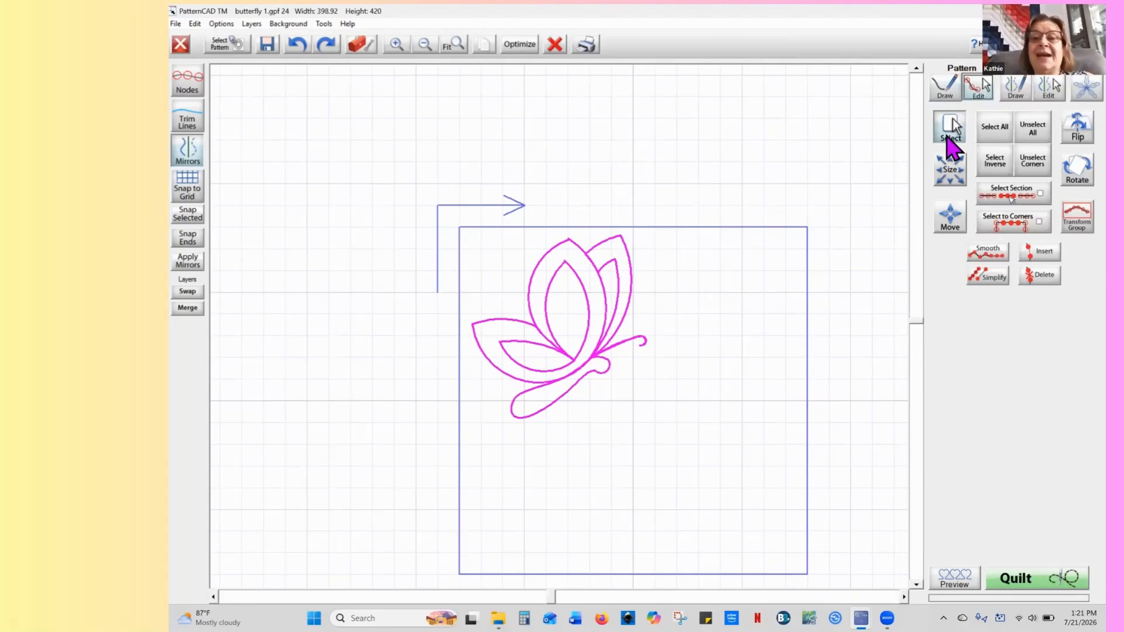
{"action": "left_click", "coordinate": [997, 133]}
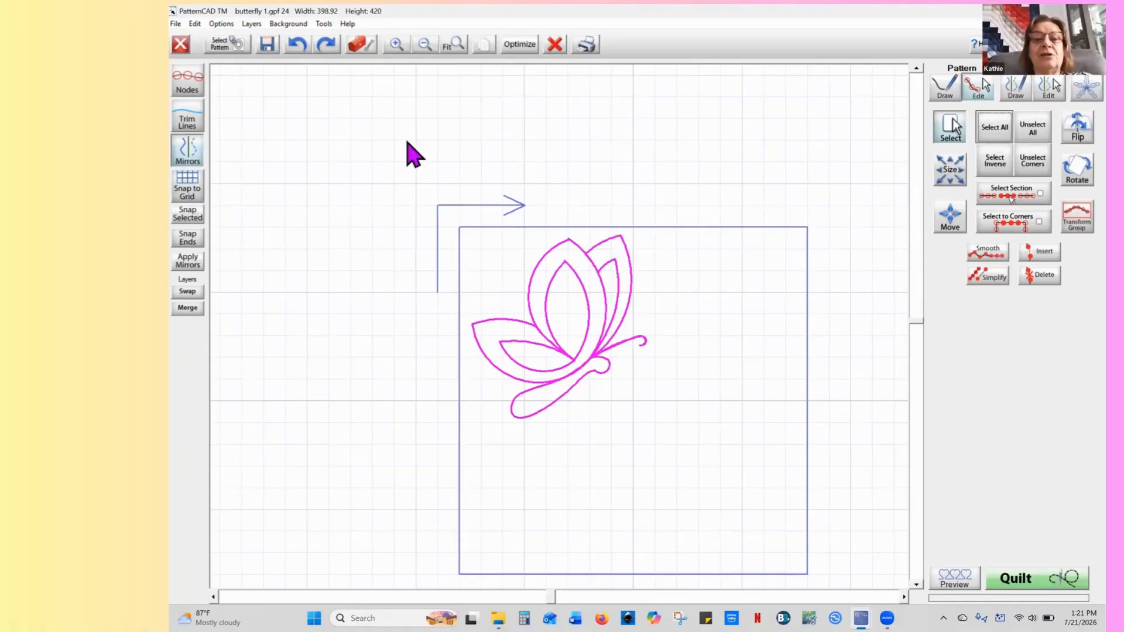
{"action": "left_click", "coordinate": [188, 84]}
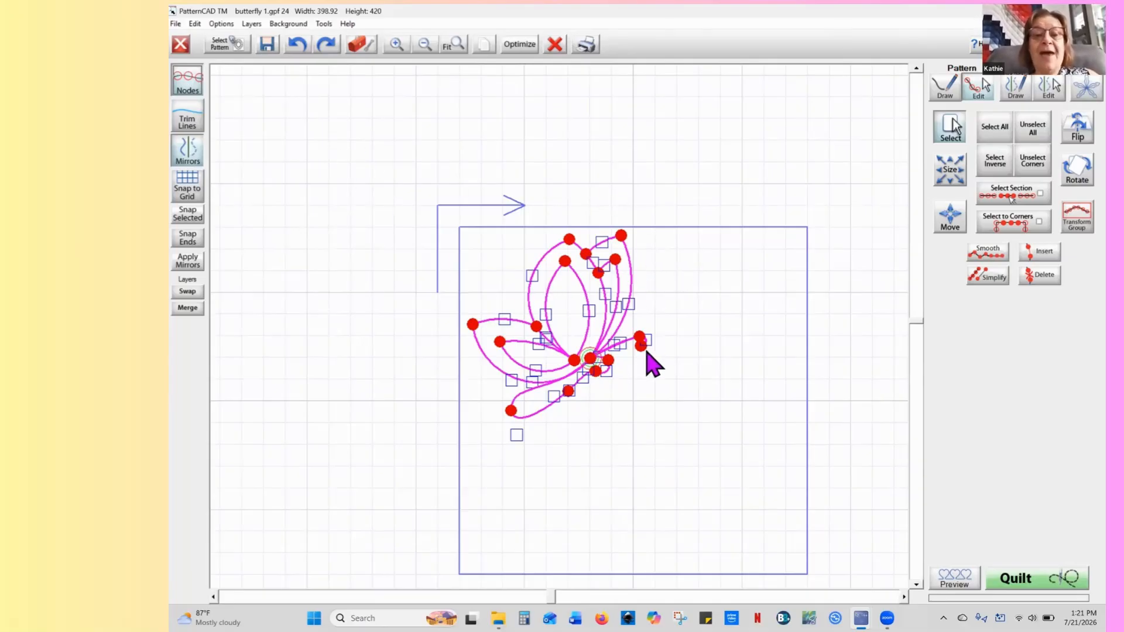
{"action": "left_click_drag", "start_coordinate": [590, 358], "coordinate": [583, 353]}
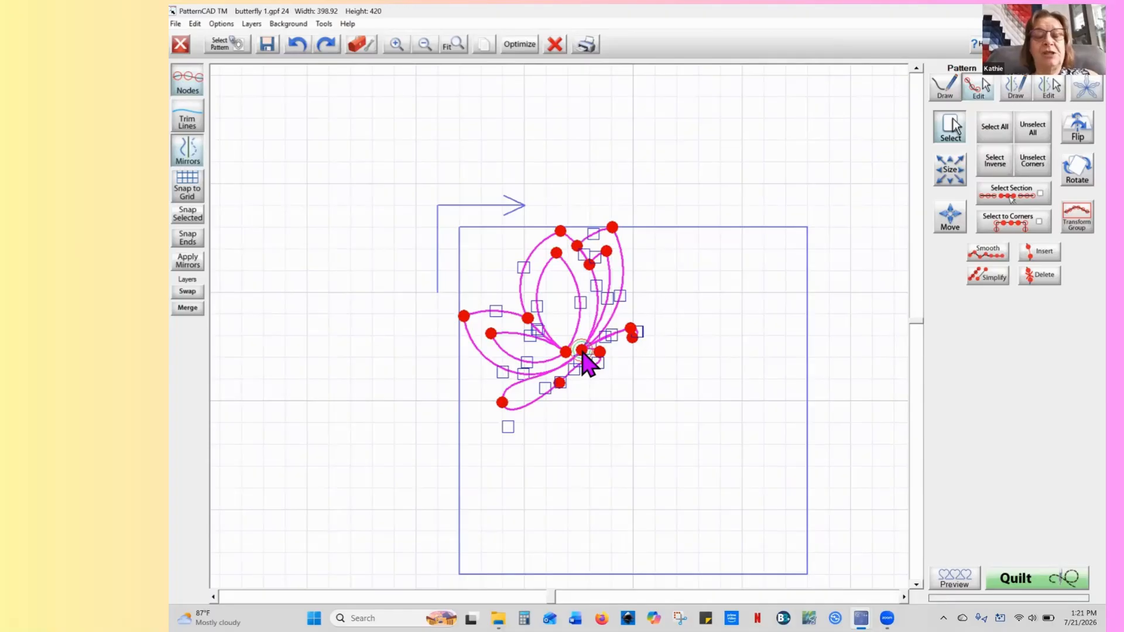
Hide the nodes and swap the layers, sending the butterfly to the bottom layer without discarding the current work
{"action": "left_click", "coordinate": [188, 88]}
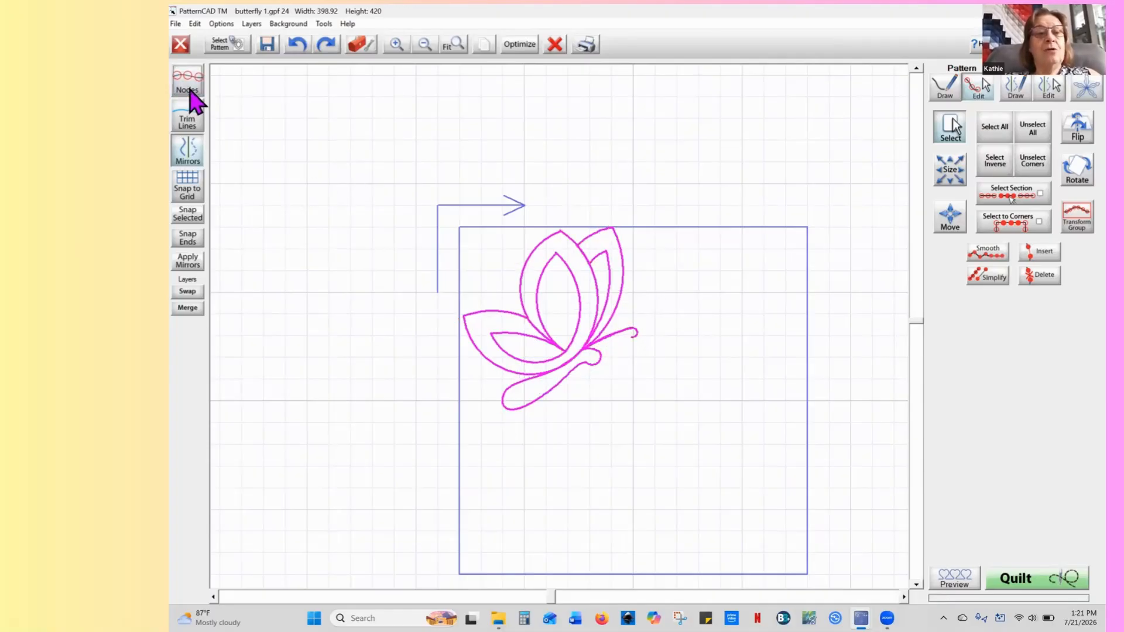
{"action": "left_click", "coordinate": [1000, 137]}
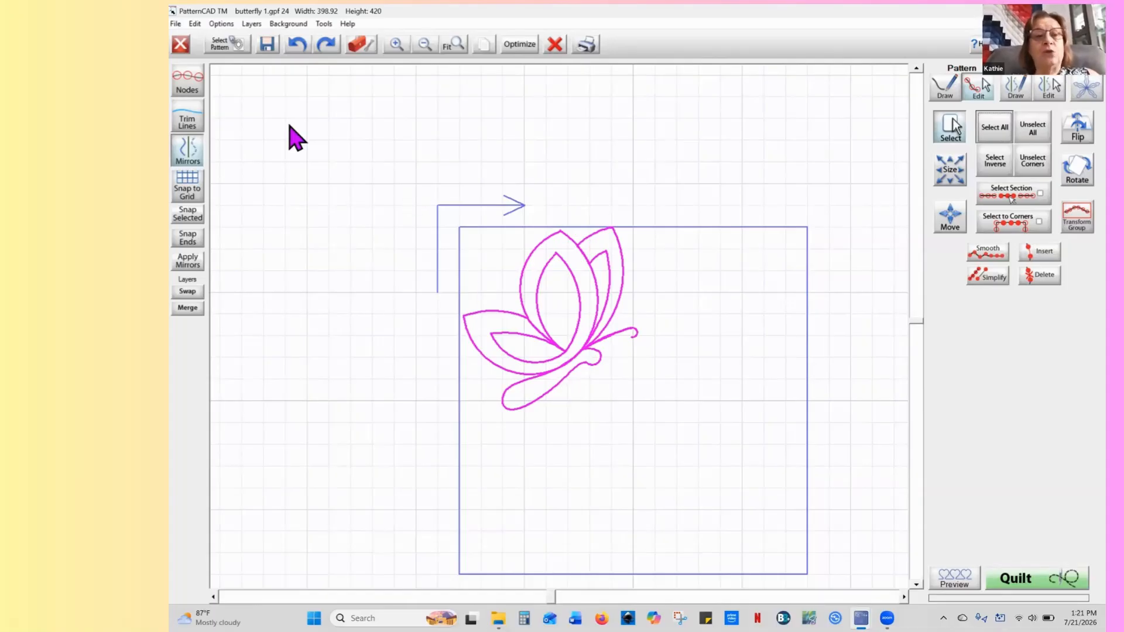
{"action": "left_click", "coordinate": [234, 46]}
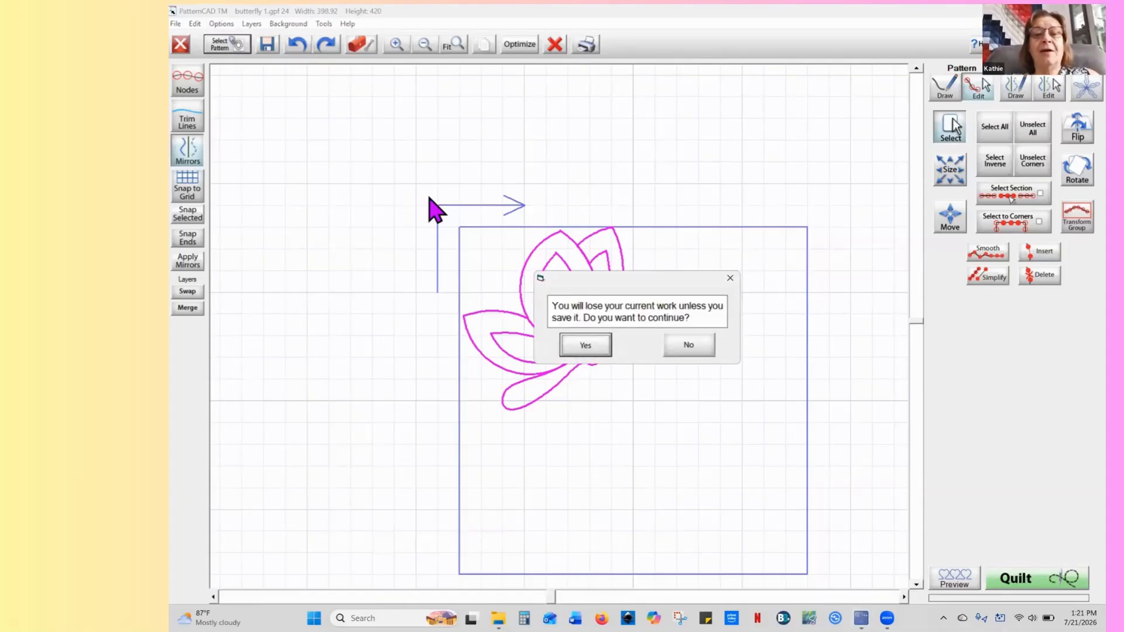
{"action": "left_click", "coordinate": [691, 345]}
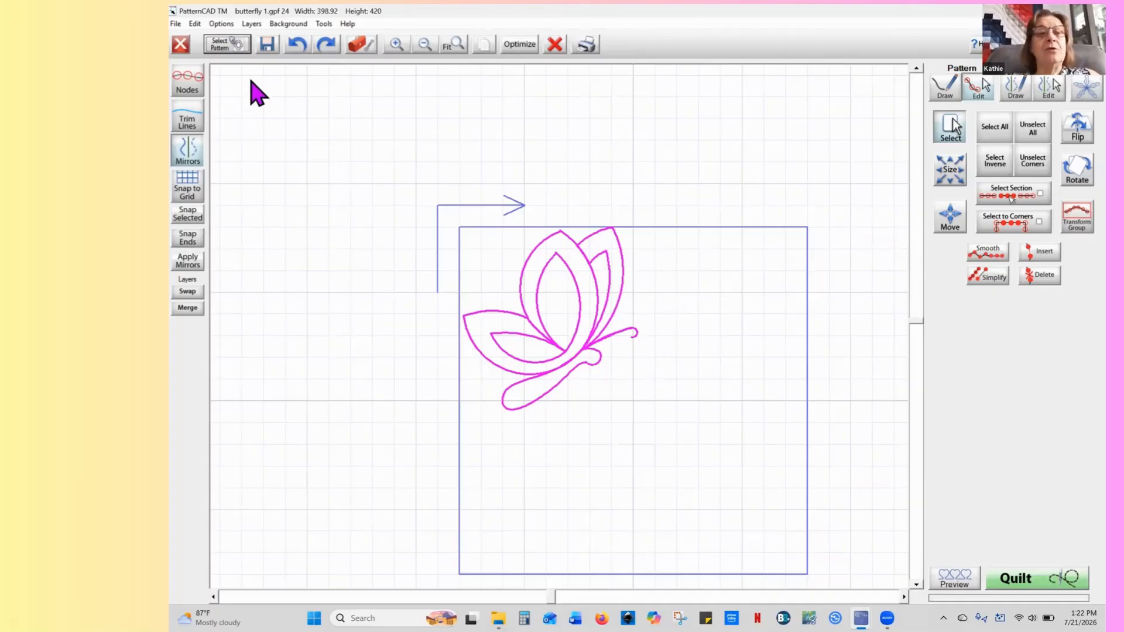
{"action": "left_click", "coordinate": [252, 24]}
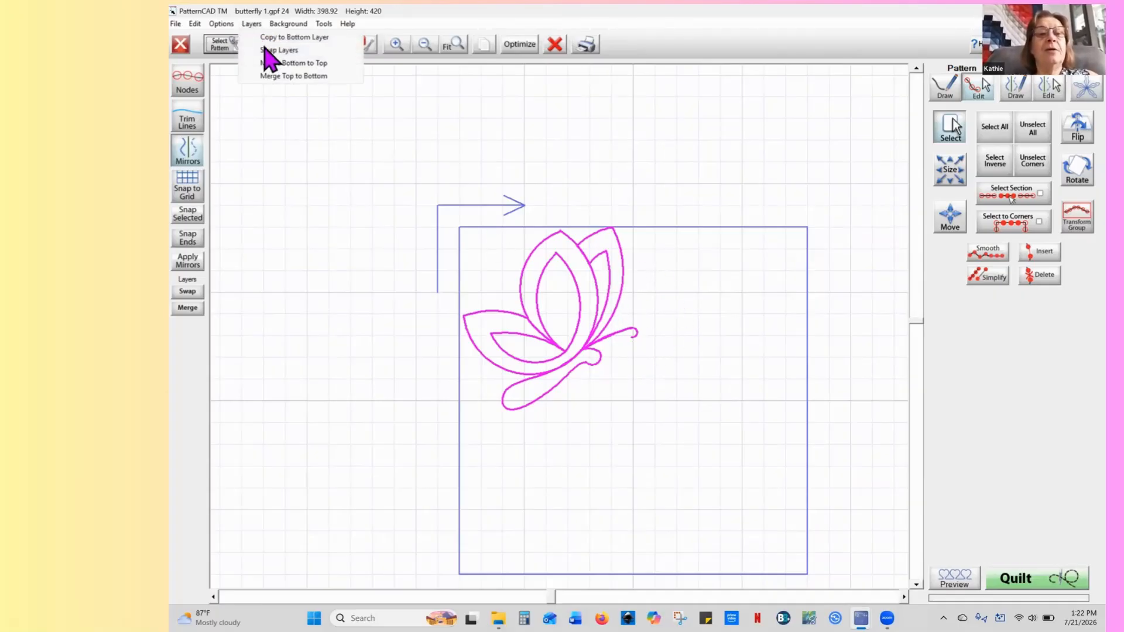
{"action": "left_click", "coordinate": [270, 62]}
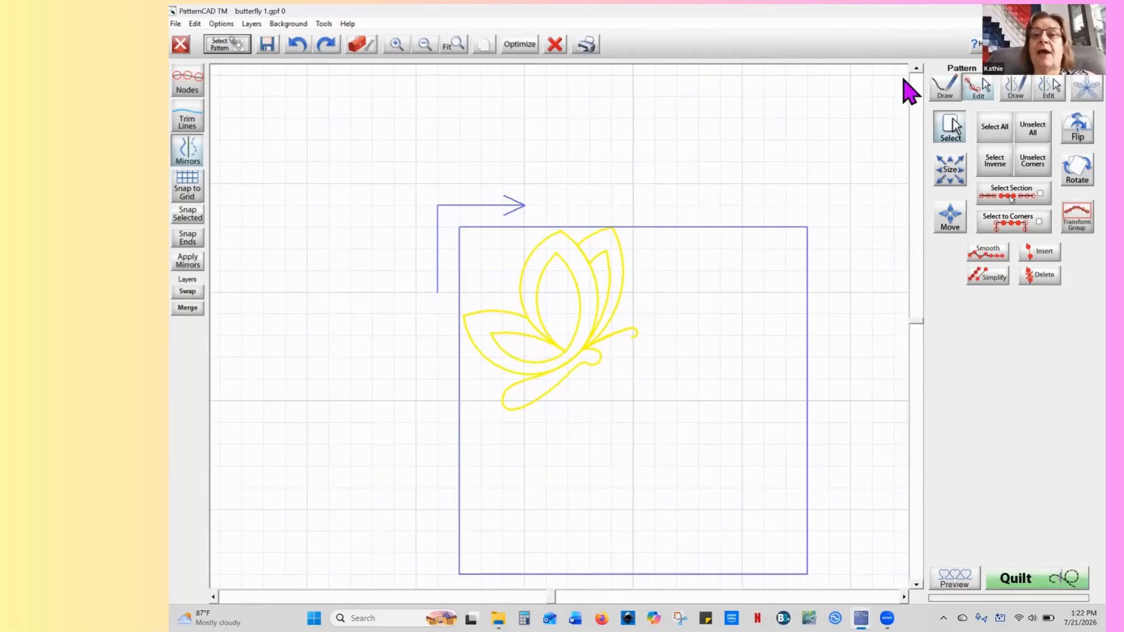
Change the PatternCAD bottom layer color to dark purple in the preferences and apply it
{"action": "left_click", "coordinate": [1018, 44]}
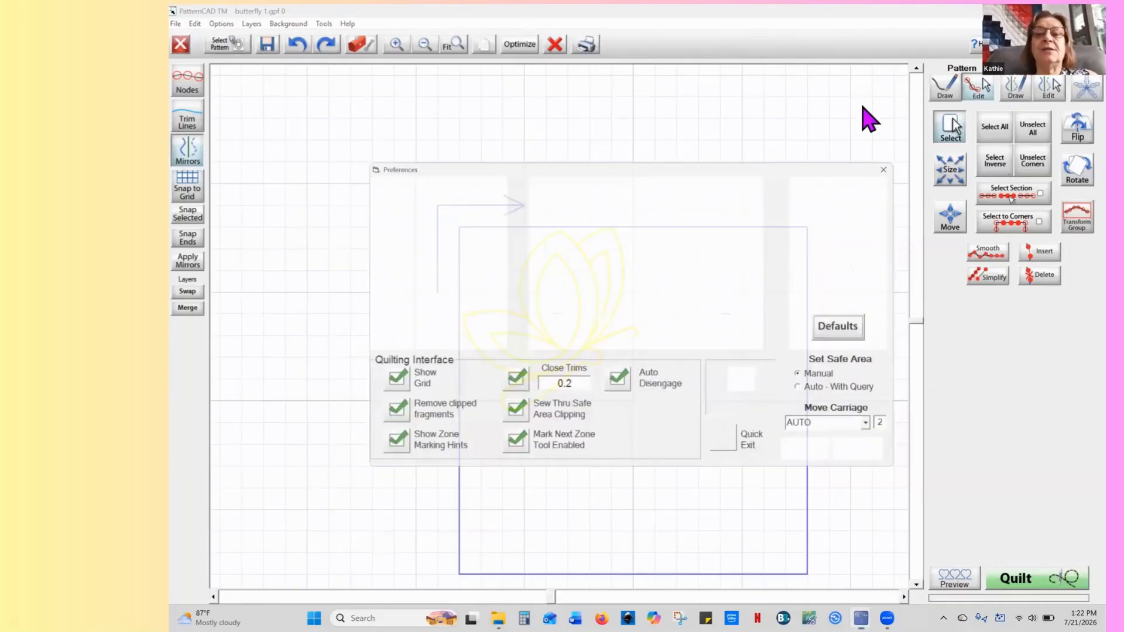
{"action": "left_click", "coordinate": [628, 253]}
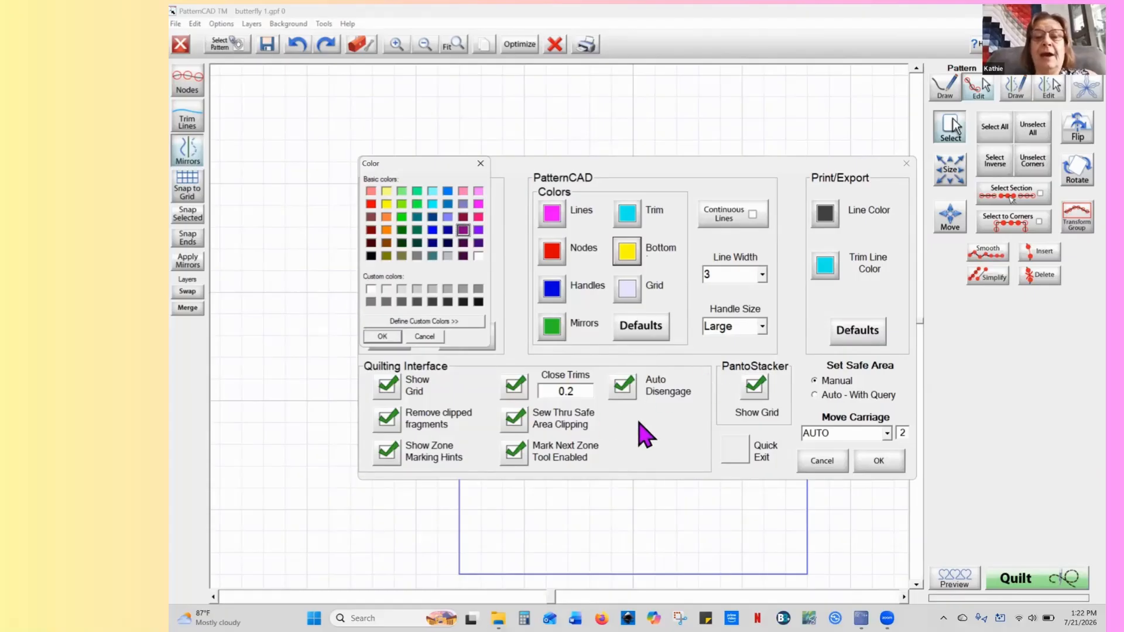
{"action": "left_click", "coordinate": [381, 337]}
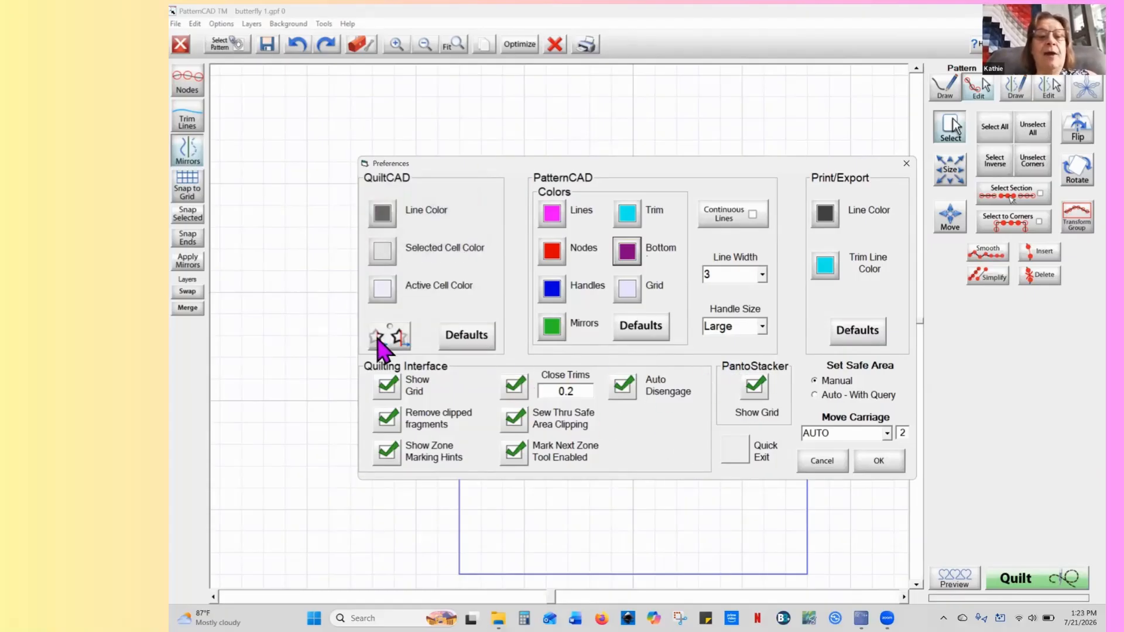
{"action": "left_click", "coordinate": [877, 461]}
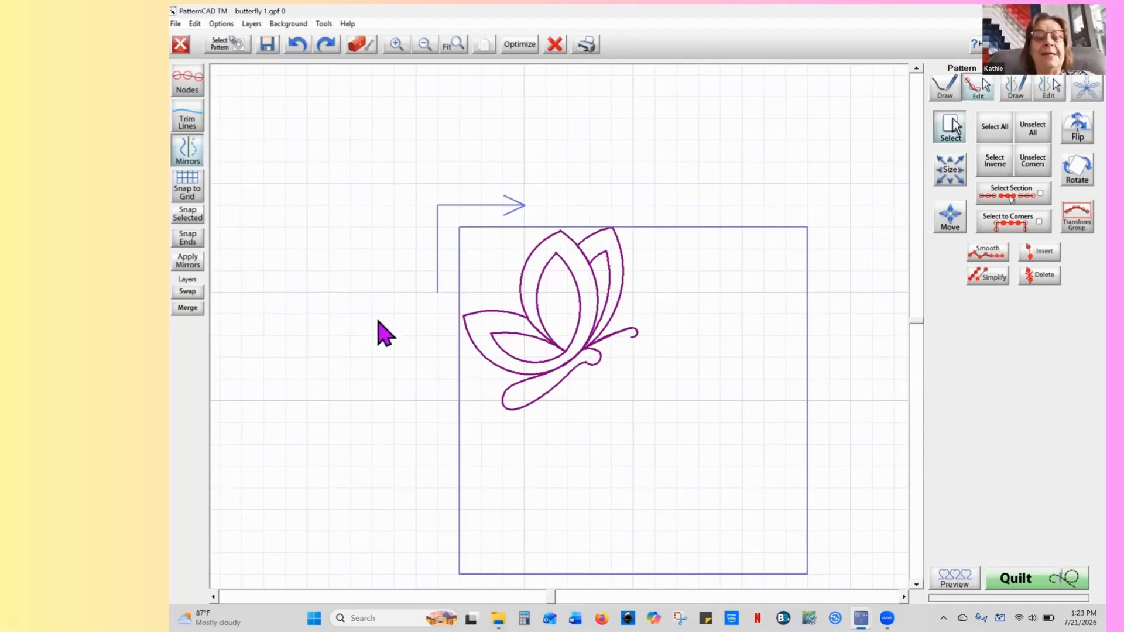
Load the edited bee.gpf pattern onto the top layer and check its stitch path in Optimize
{"action": "left_click", "coordinate": [237, 51]}
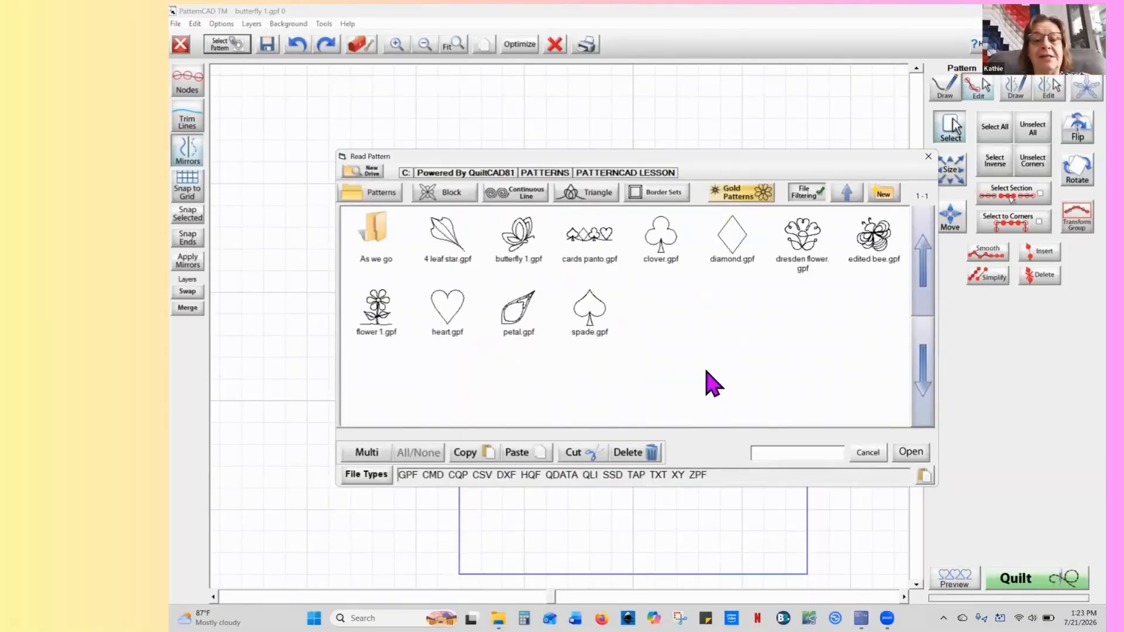
{"action": "left_click", "coordinate": [883, 259]}
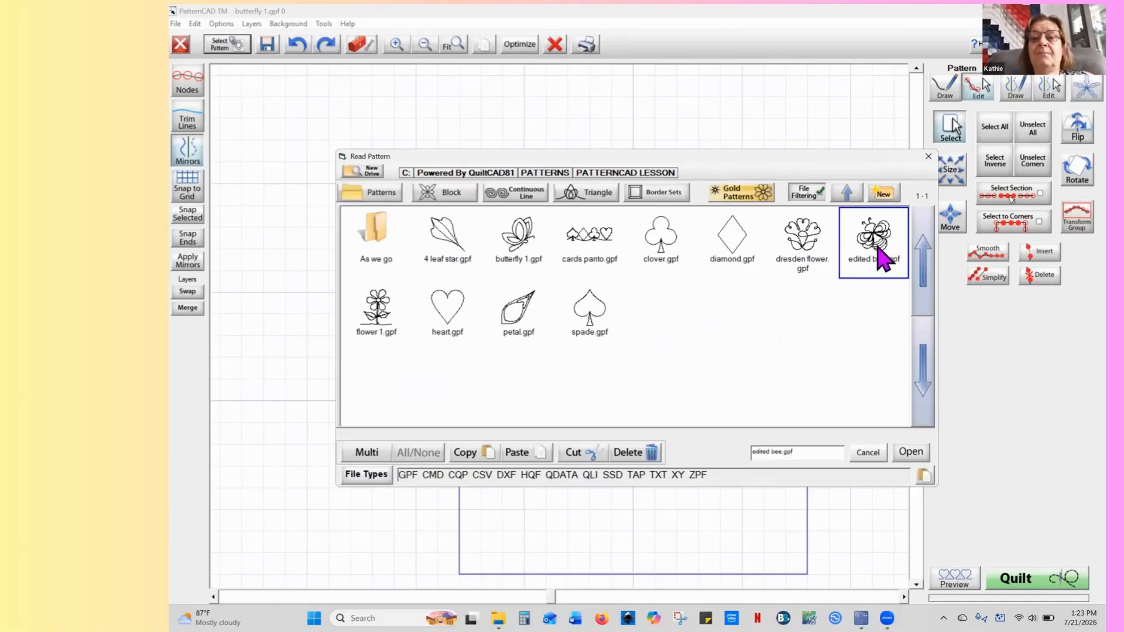
{"action": "left_click", "coordinate": [910, 452]}
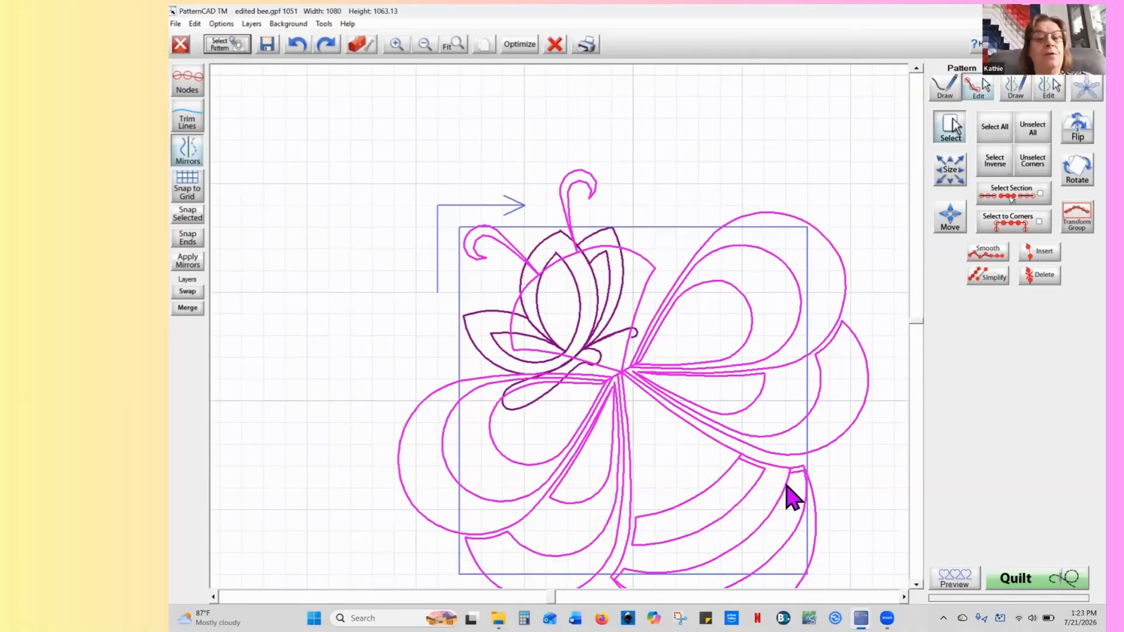
{"action": "left_click", "coordinate": [917, 584]}
{"action": "left_click", "coordinate": [916, 585]}
{"action": "left_click", "coordinate": [916, 584]}
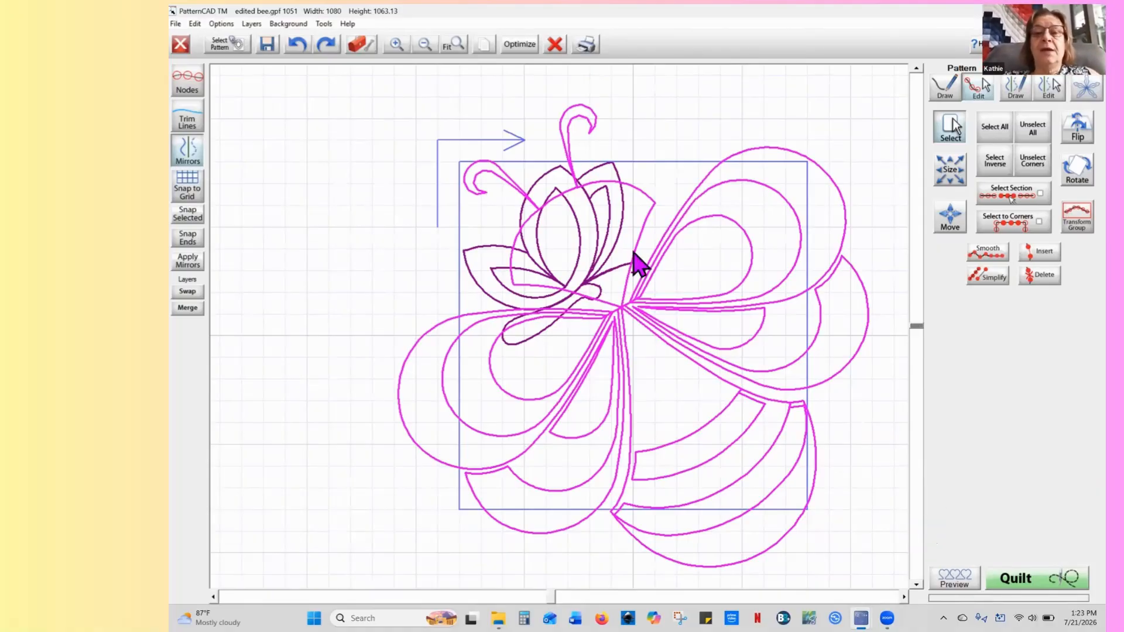
{"action": "left_click", "coordinate": [520, 45]}
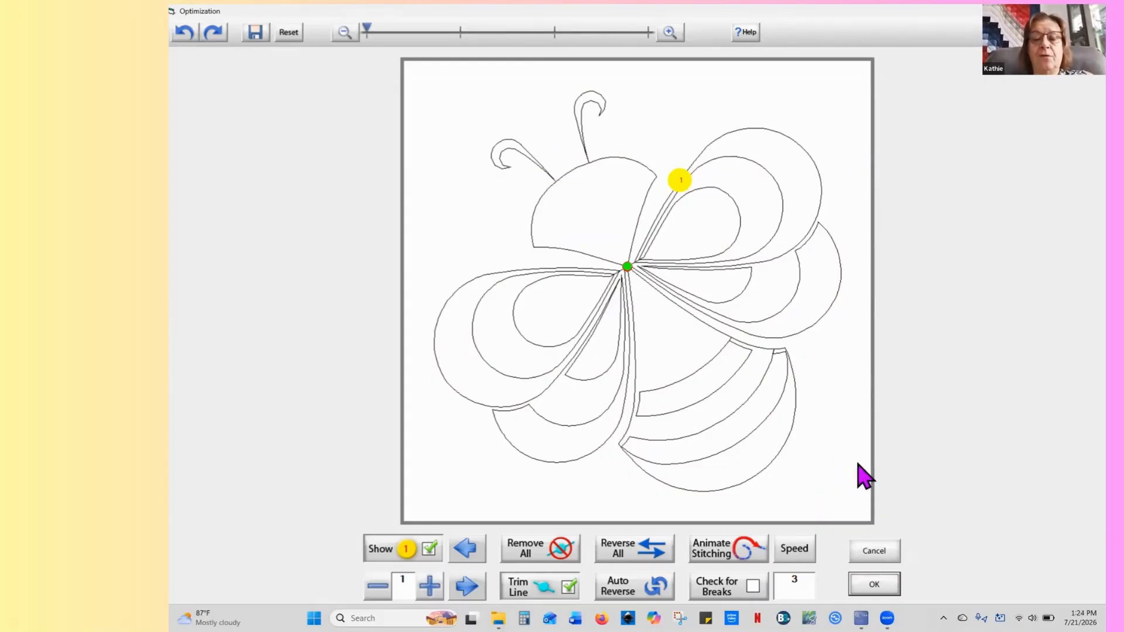
{"action": "left_click", "coordinate": [868, 587]}
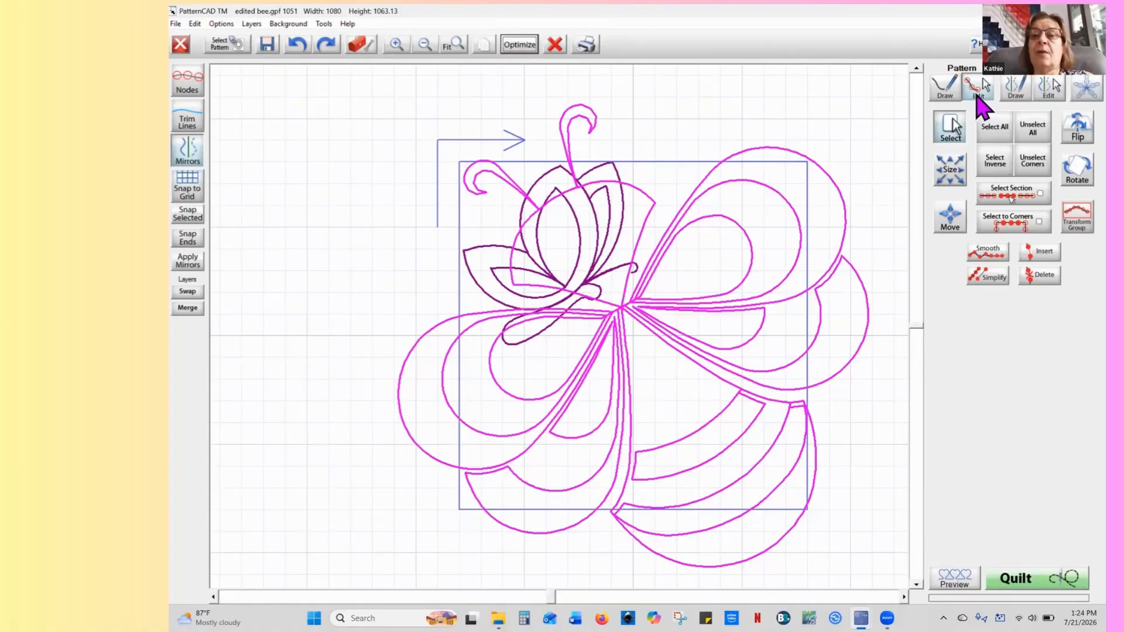
Select the whole bee and shrink it with proportions locked to a width of 248.61 and height of 244.72
{"action": "left_click", "coordinate": [978, 96]}
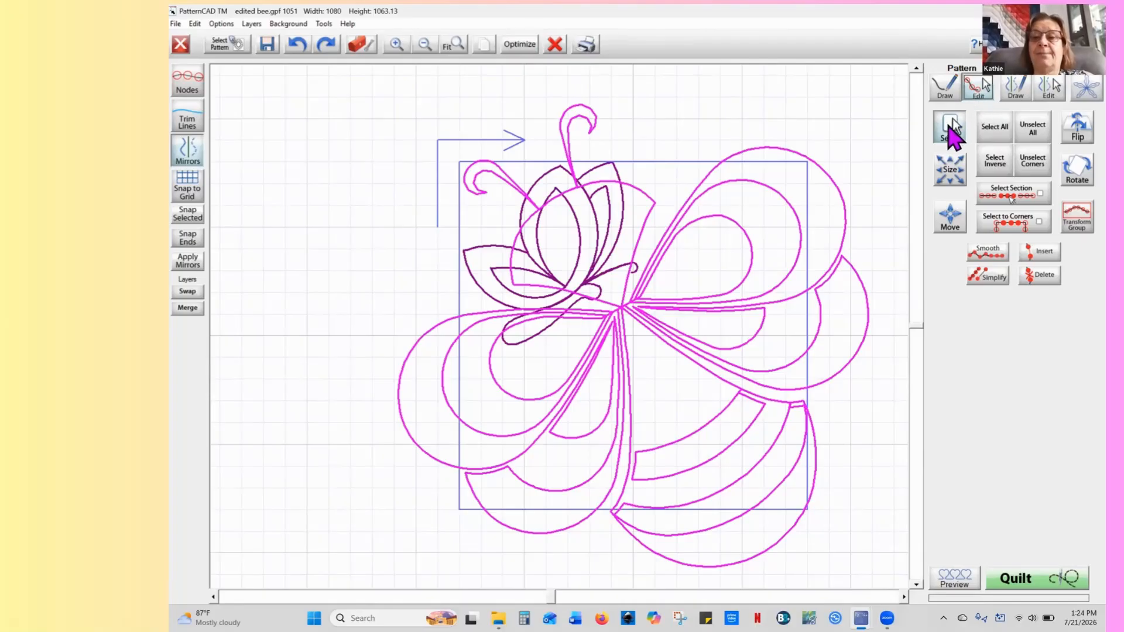
{"action": "left_click", "coordinate": [942, 126]}
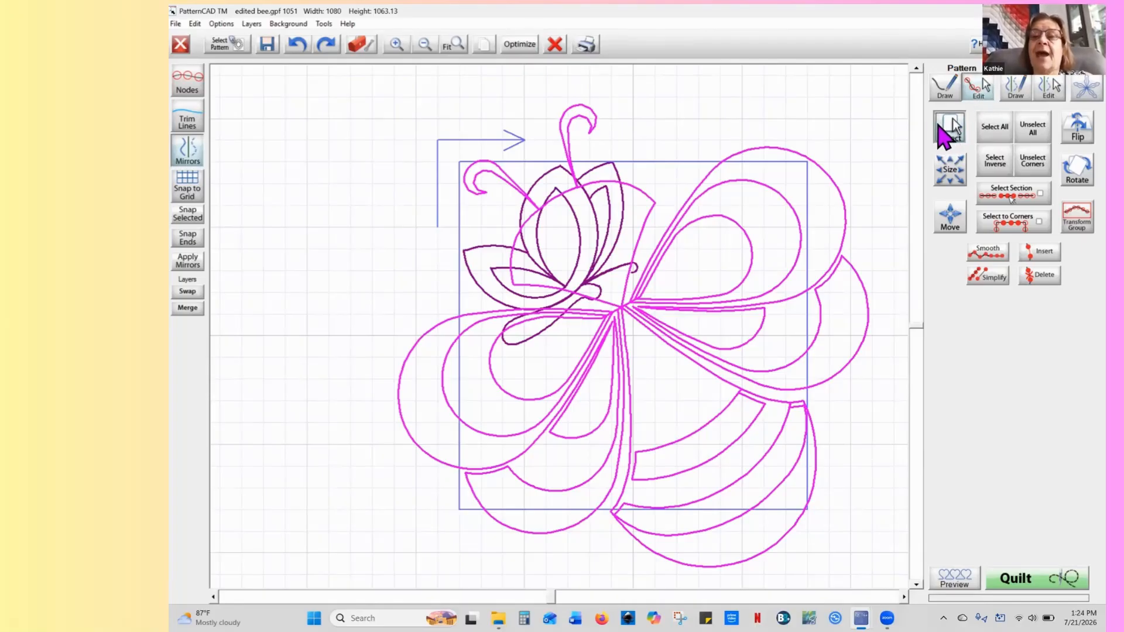
{"action": "left_click", "coordinate": [1037, 132]}
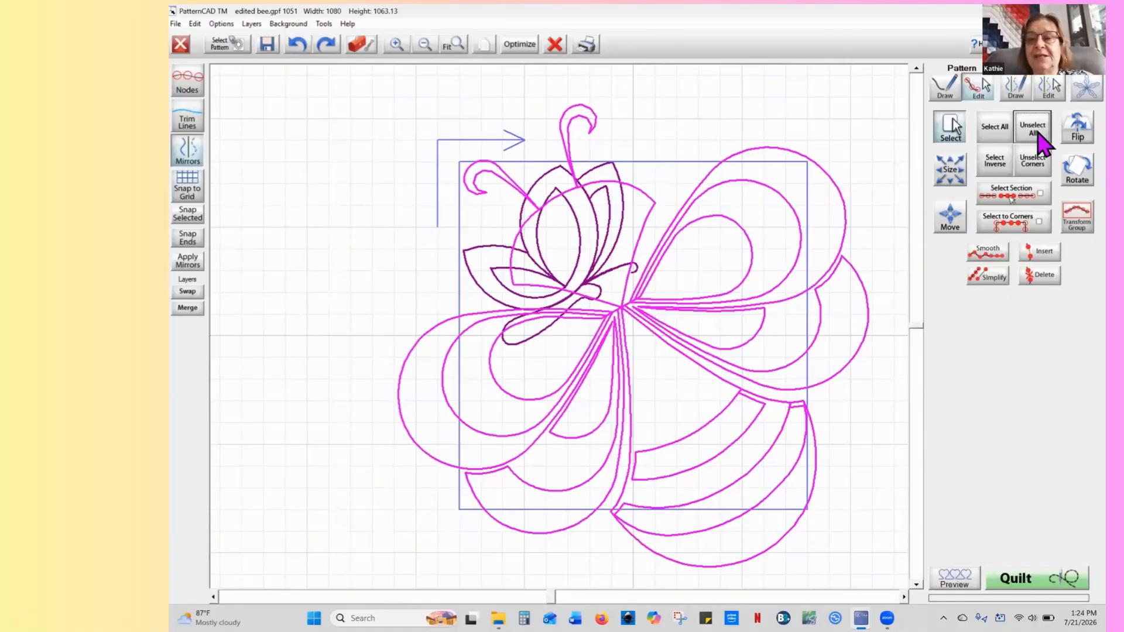
{"action": "left_click", "coordinate": [994, 134]}
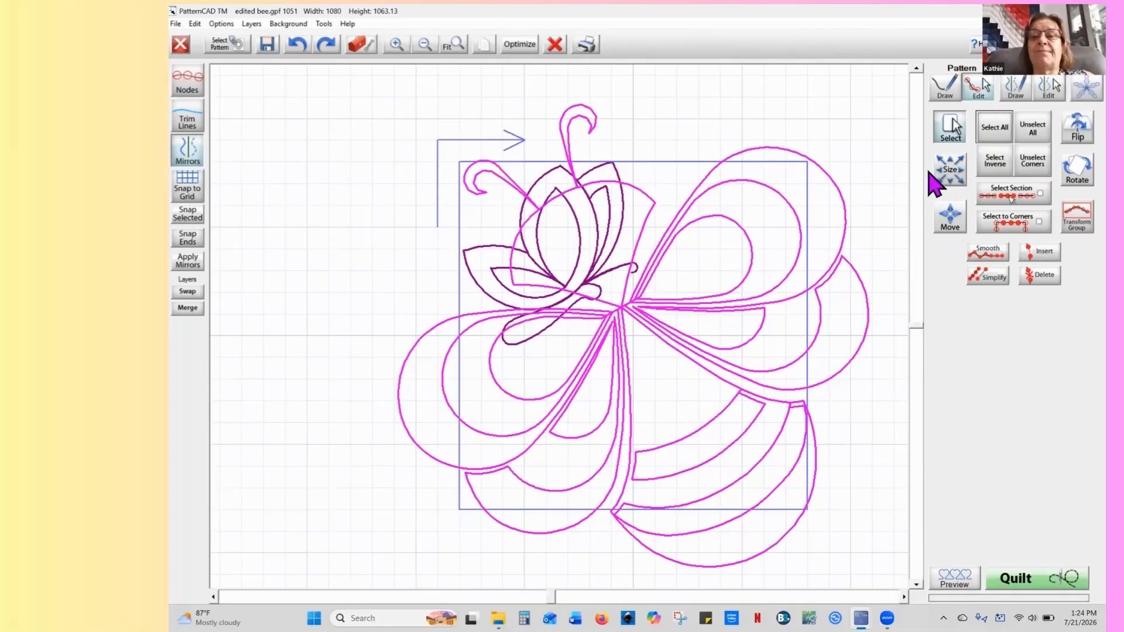
{"action": "left_click", "coordinate": [947, 173]}
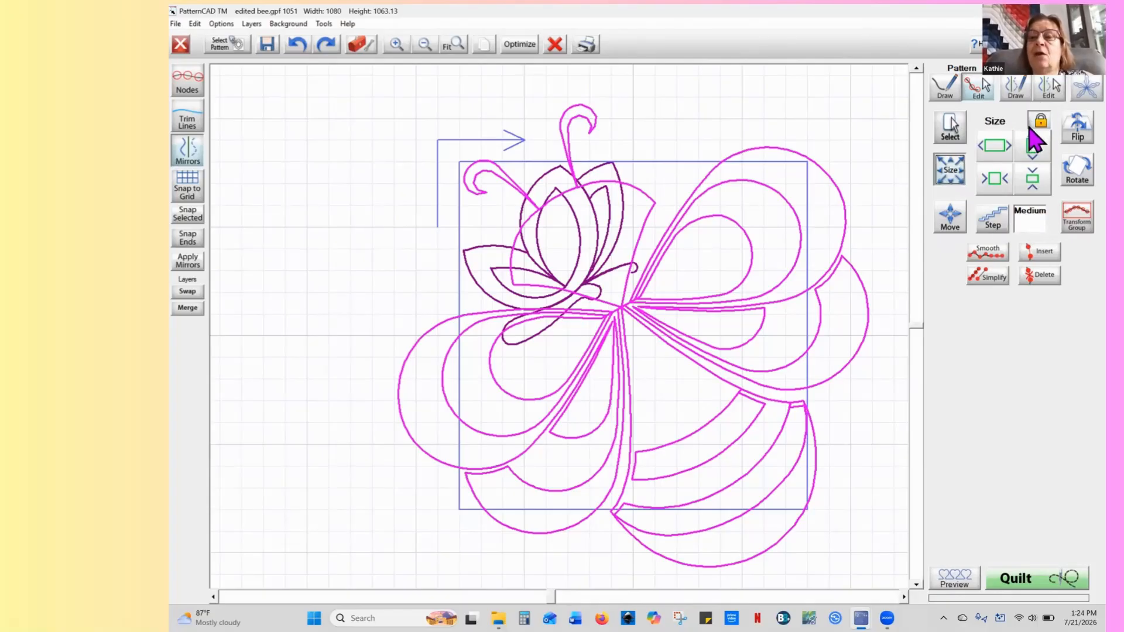
{"action": "left_click", "coordinate": [994, 180]}
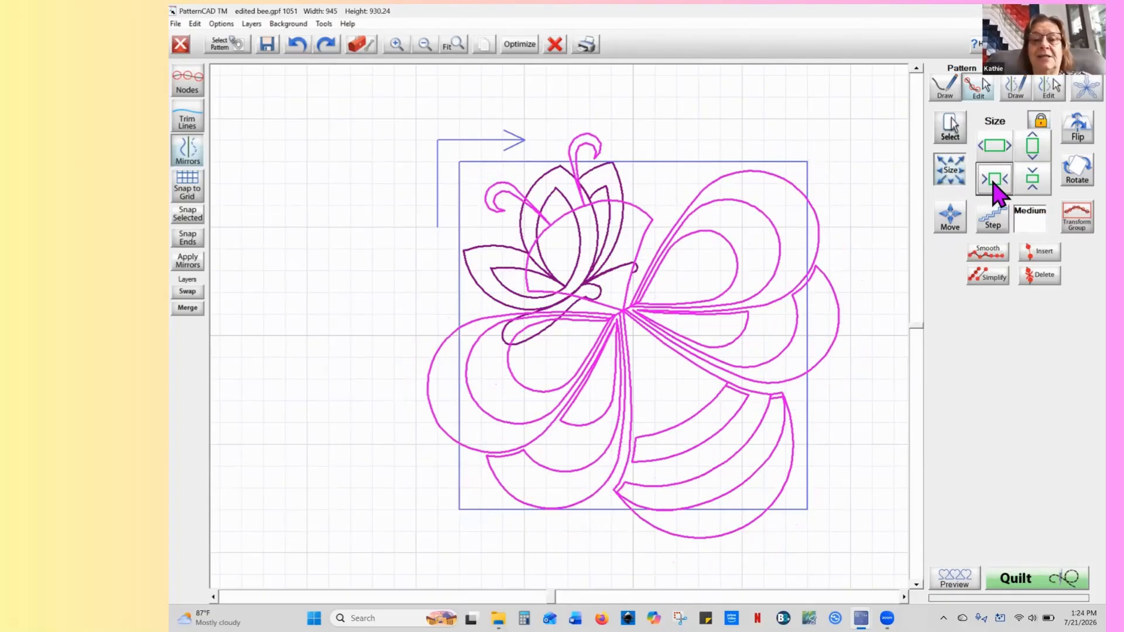
{"action": "left_click", "coordinate": [994, 180]}
{"action": "left_click", "coordinate": [994, 180]}
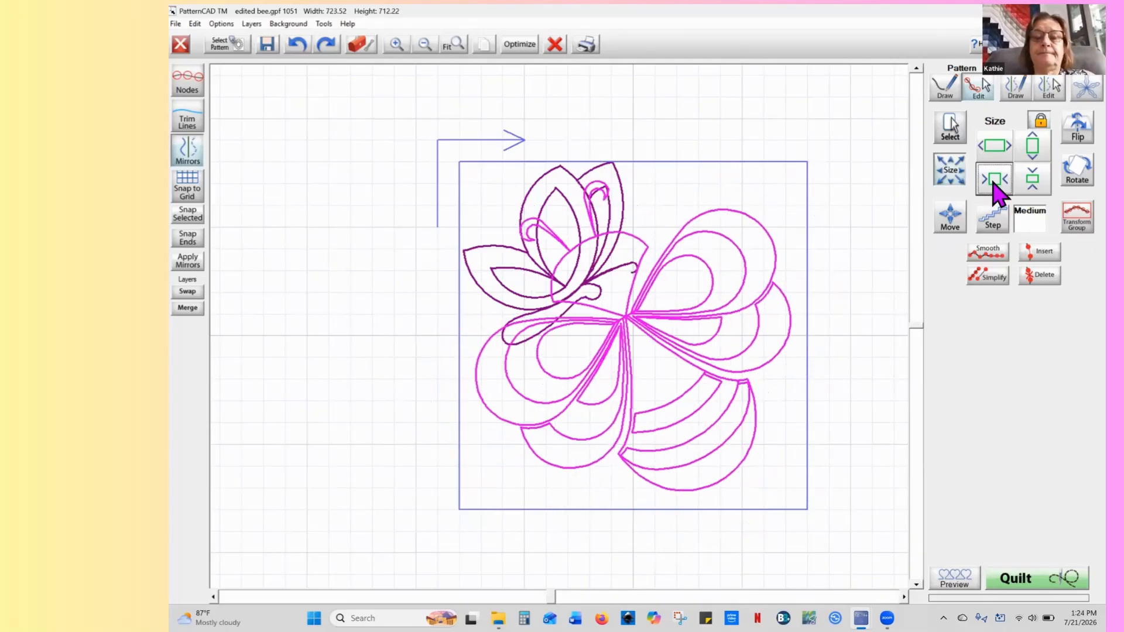
{"action": "left_click", "coordinate": [994, 180]}
{"action": "left_click", "coordinate": [994, 180]}
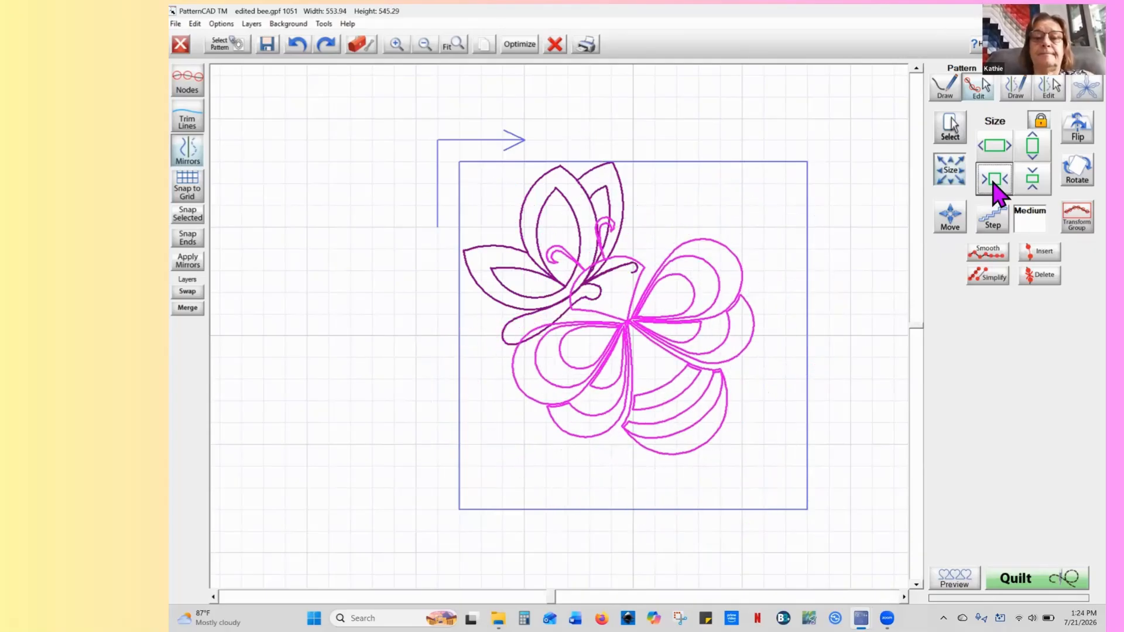
{"action": "left_click", "coordinate": [994, 180]}
{"action": "left_click", "coordinate": [994, 180]}
{"action": "left_click", "coordinate": [993, 180]}
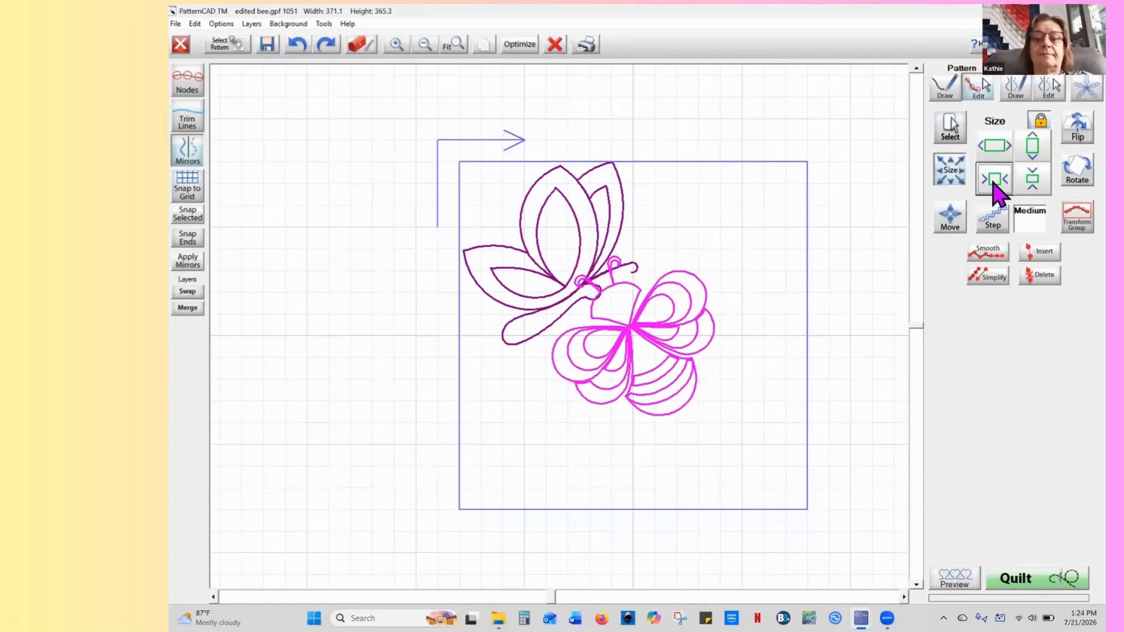
{"action": "left_click", "coordinate": [994, 180]}
{"action": "left_click", "coordinate": [994, 181]}
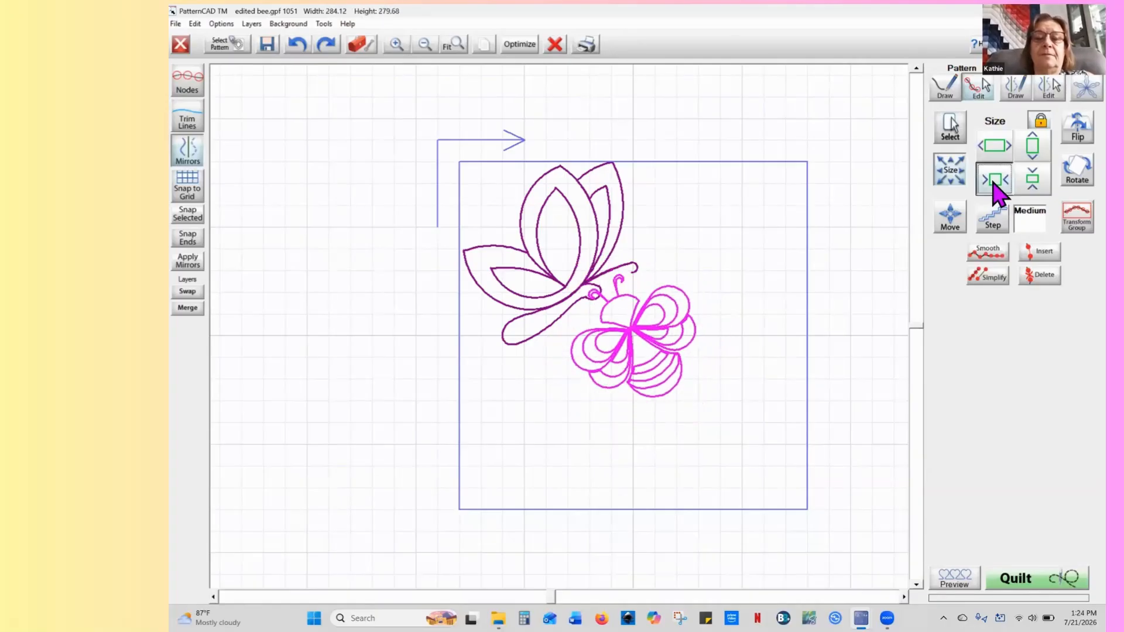
{"action": "left_click", "coordinate": [994, 180]}
Move the bee from the block's center into the block's lower-right area
{"action": "left_click", "coordinate": [629, 336]}
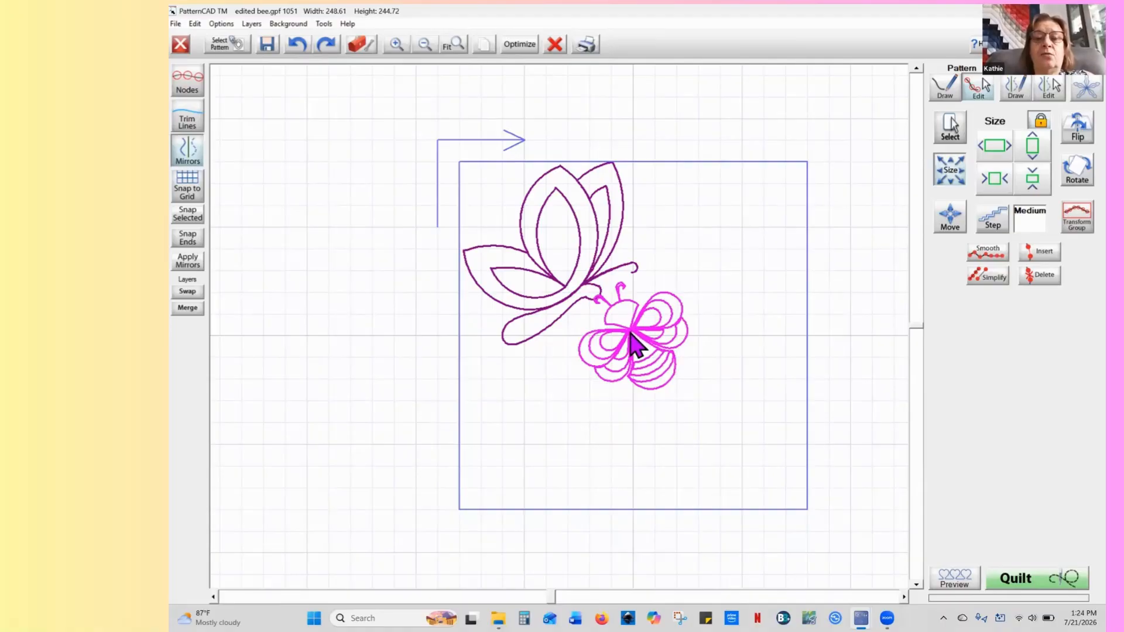
{"action": "left_click_drag", "start_coordinate": [630, 331], "coordinate": [729, 424]}
{"action": "mouse_move", "coordinate": [734, 427]}
{"action": "left_mouse_down"}
{"action": "mouse_move", "coordinate": [724, 415]}
{"action": "mouse_move", "coordinate": [721, 426]}
{"action": "left_mouse_up"}
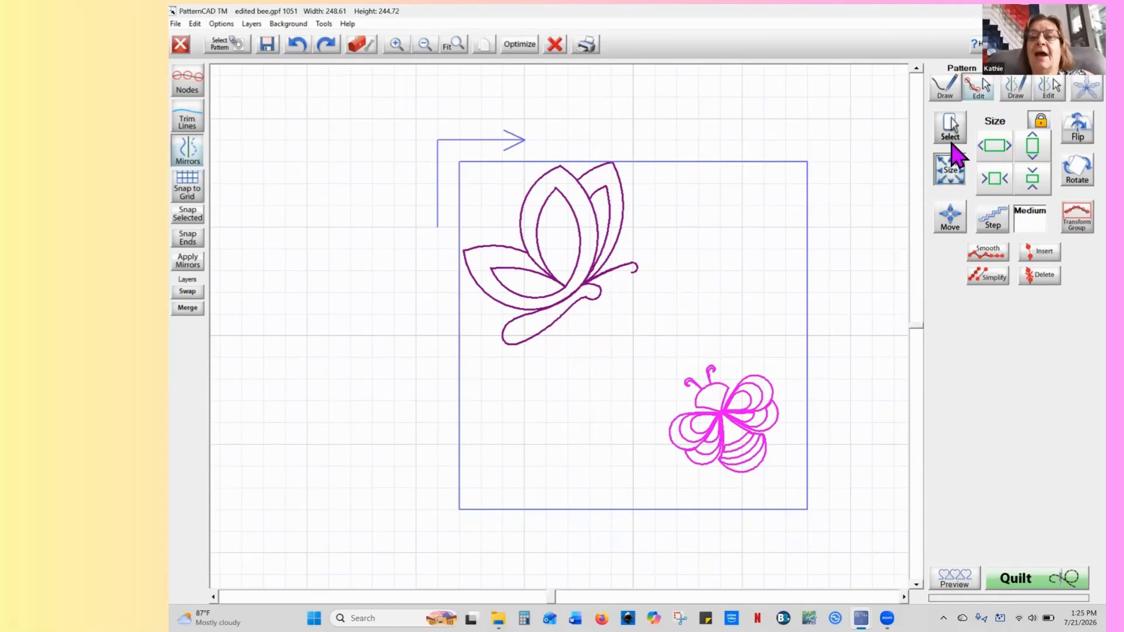
Reselect the whole bee and enlarge it proportionally to a width of 314.64 and height of 309.73
{"action": "left_click", "coordinate": [950, 139]}
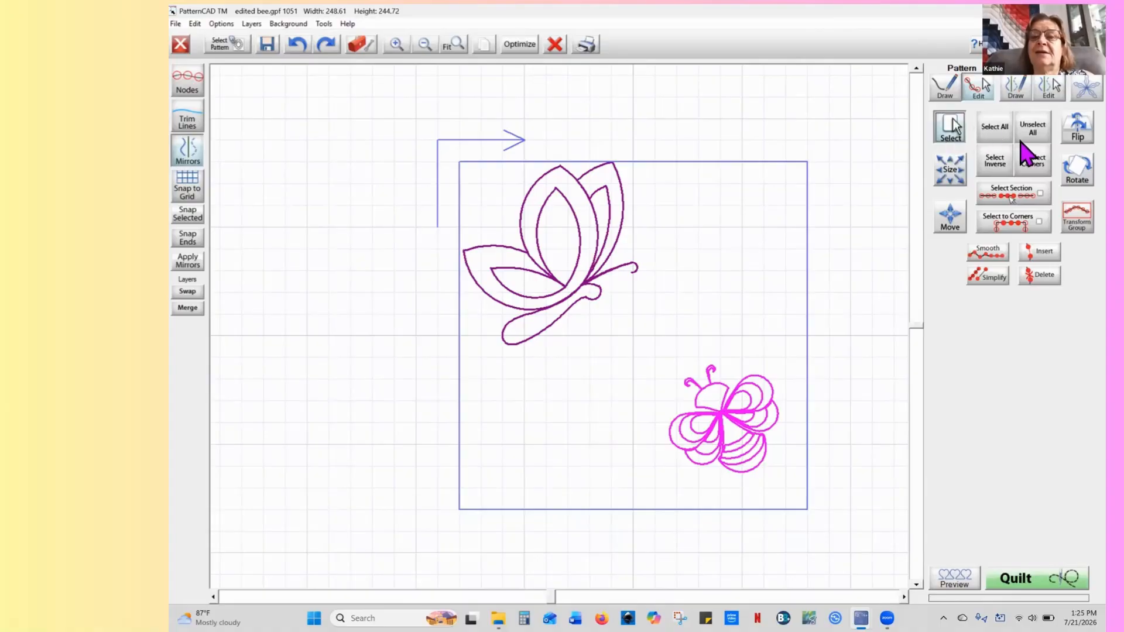
{"action": "left_click", "coordinate": [1031, 134]}
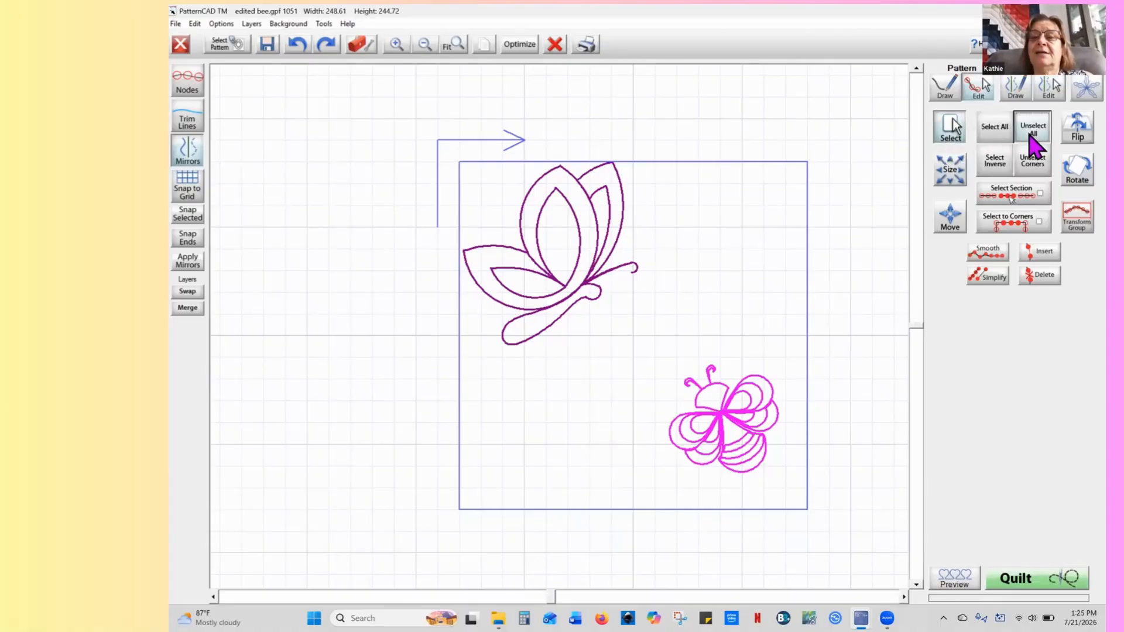
{"action": "left_click", "coordinate": [995, 133]}
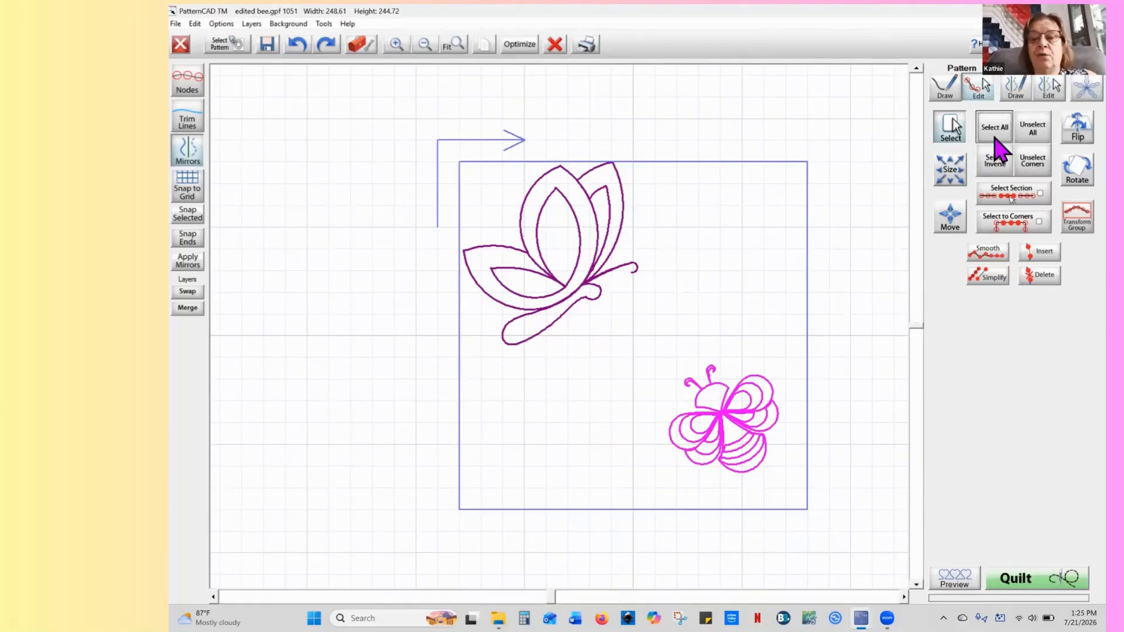
{"action": "left_click", "coordinate": [949, 178]}
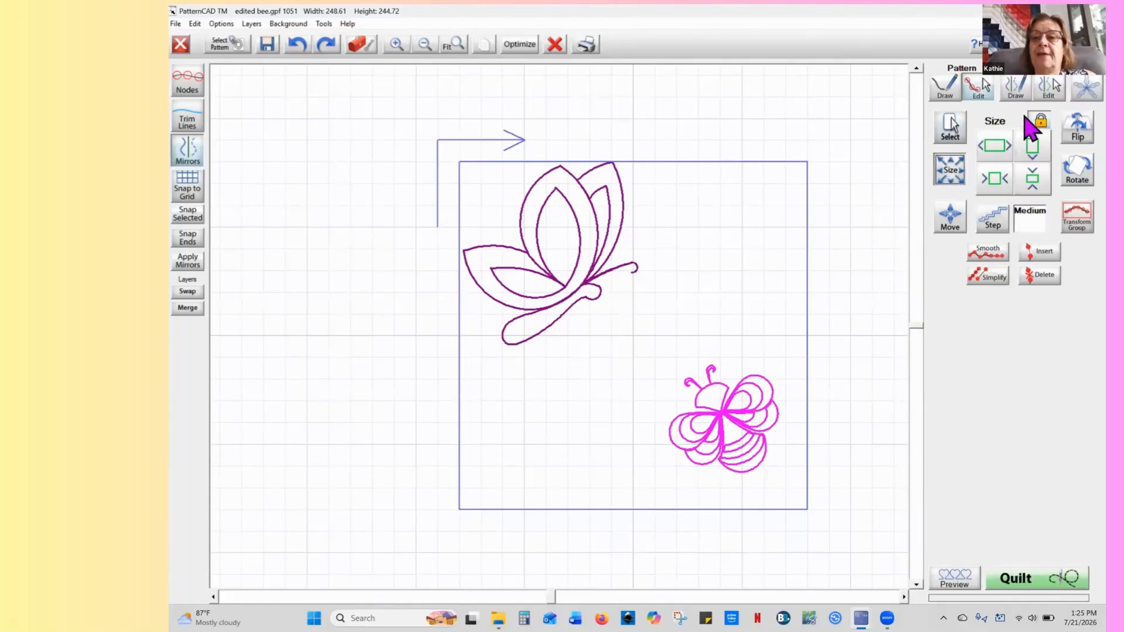
{"action": "left_click", "coordinate": [1035, 156]}
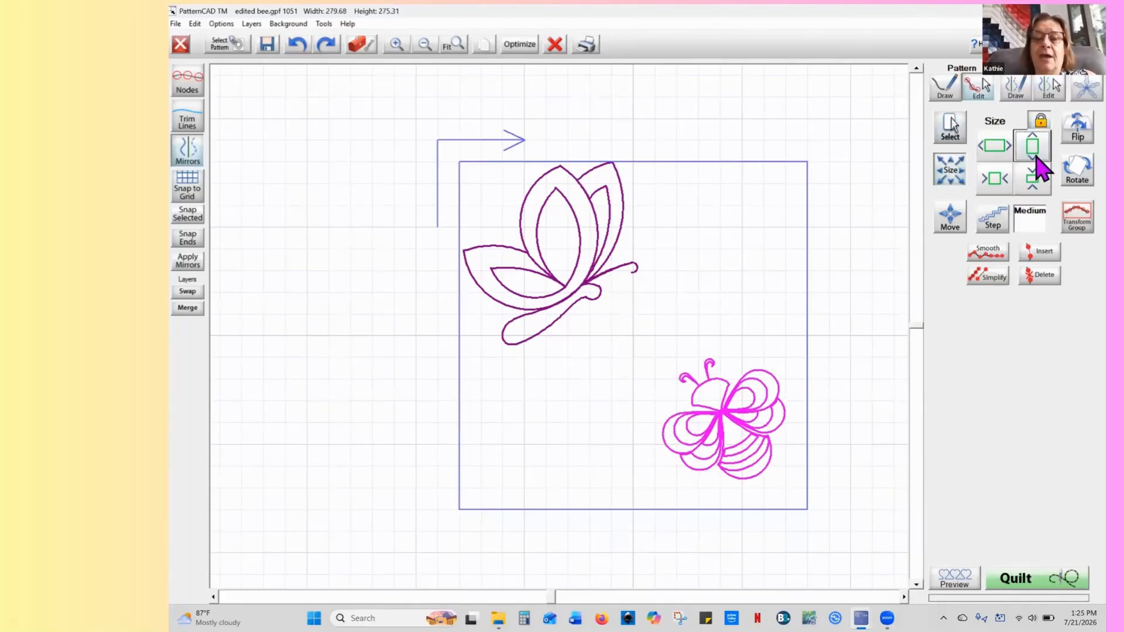
{"action": "left_click", "coordinate": [1035, 156]}
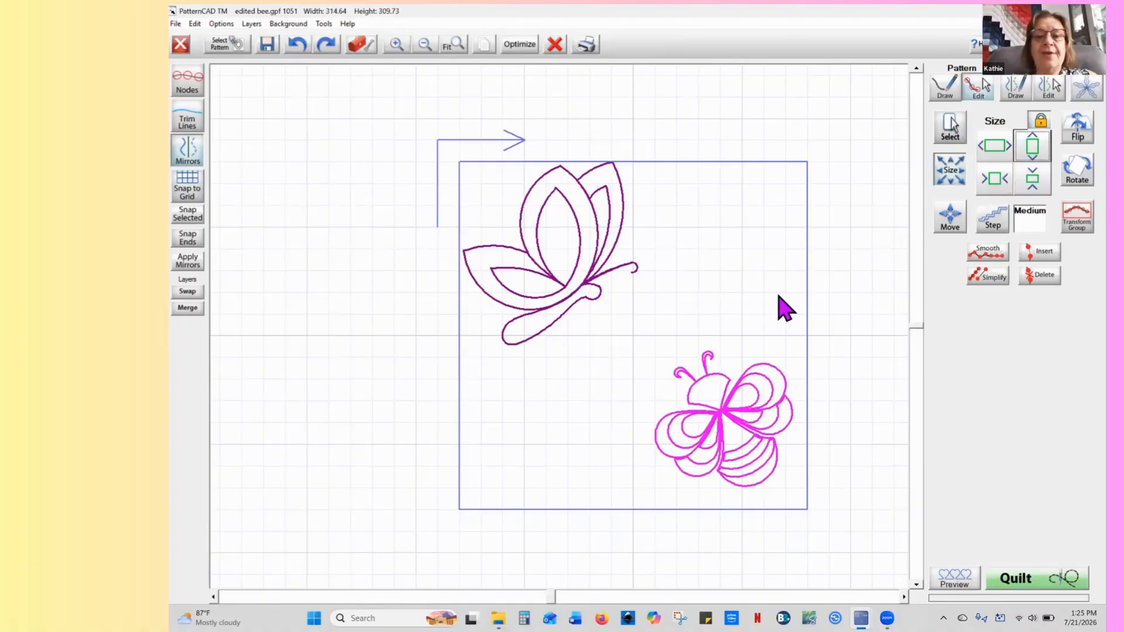
Examine the start and end points of the resized bee in Optimize
{"action": "left_click", "coordinate": [523, 45]}
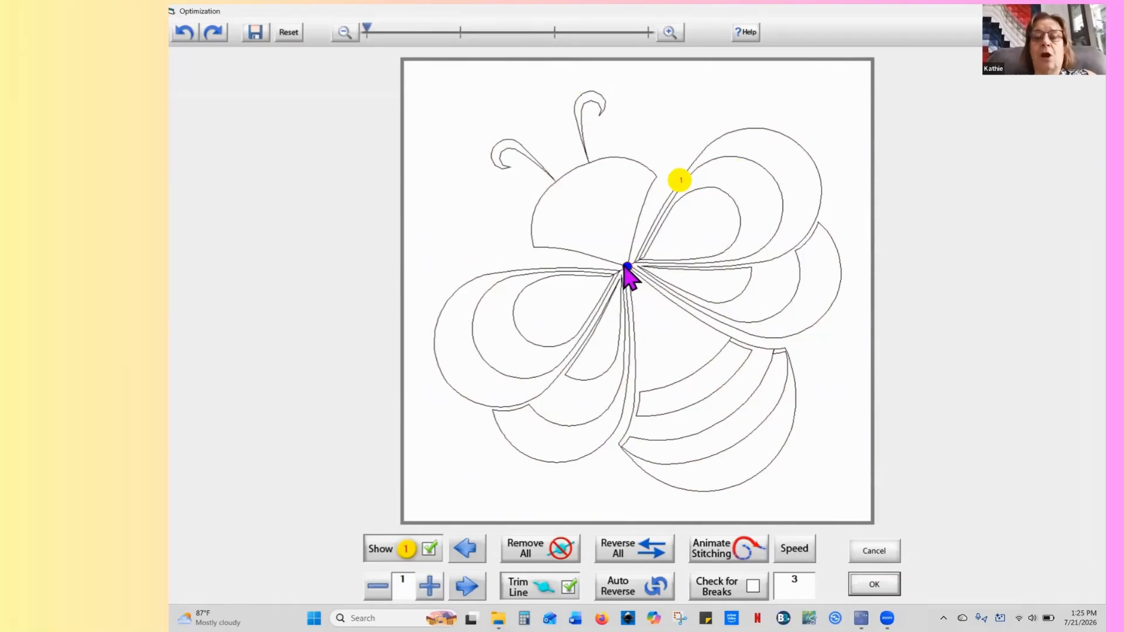
{"action": "left_click", "coordinate": [874, 585]}
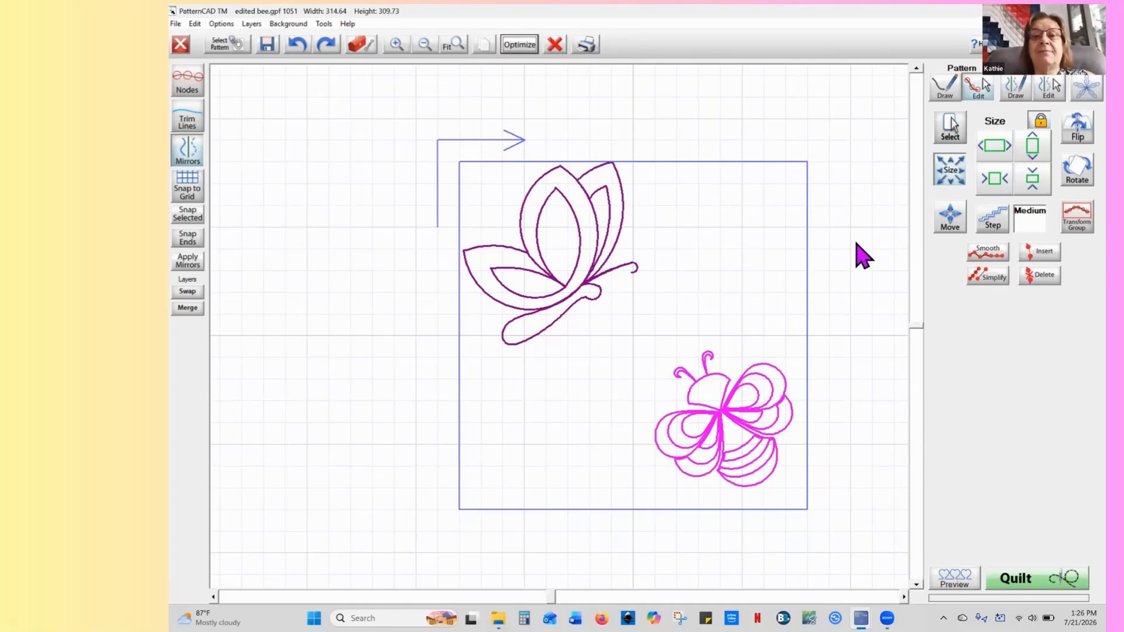
{"action": "left_click", "coordinate": [519, 45]}
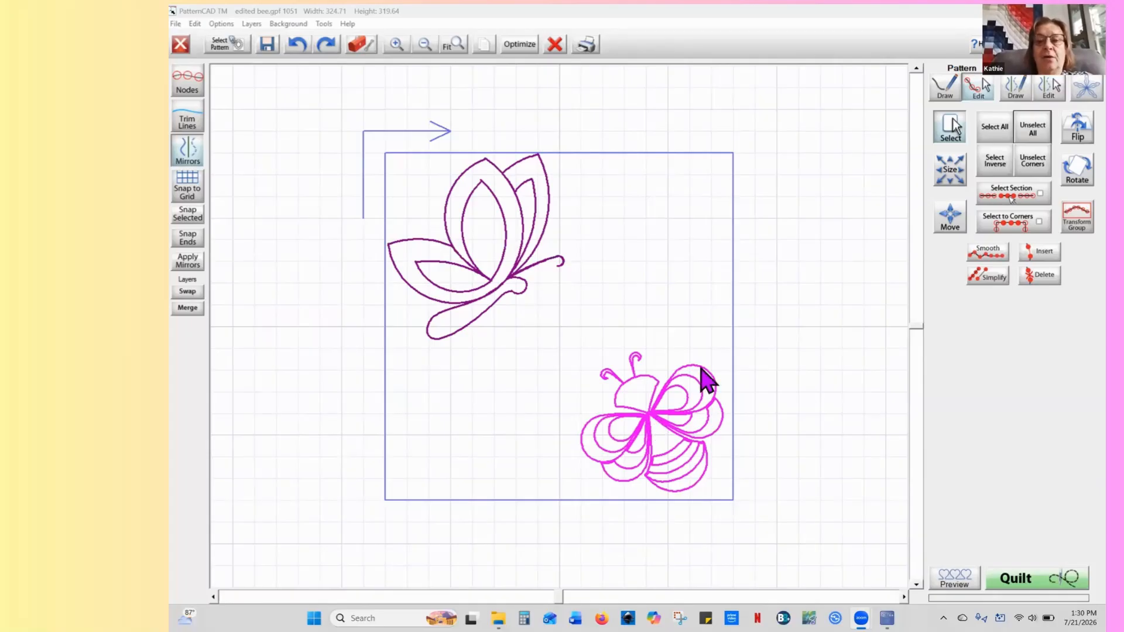
Draw a separate slanted line across the block's right edge above the bee, and inspect its nodes and stitch order in Optimize
{"action": "left_click", "coordinate": [946, 88]}
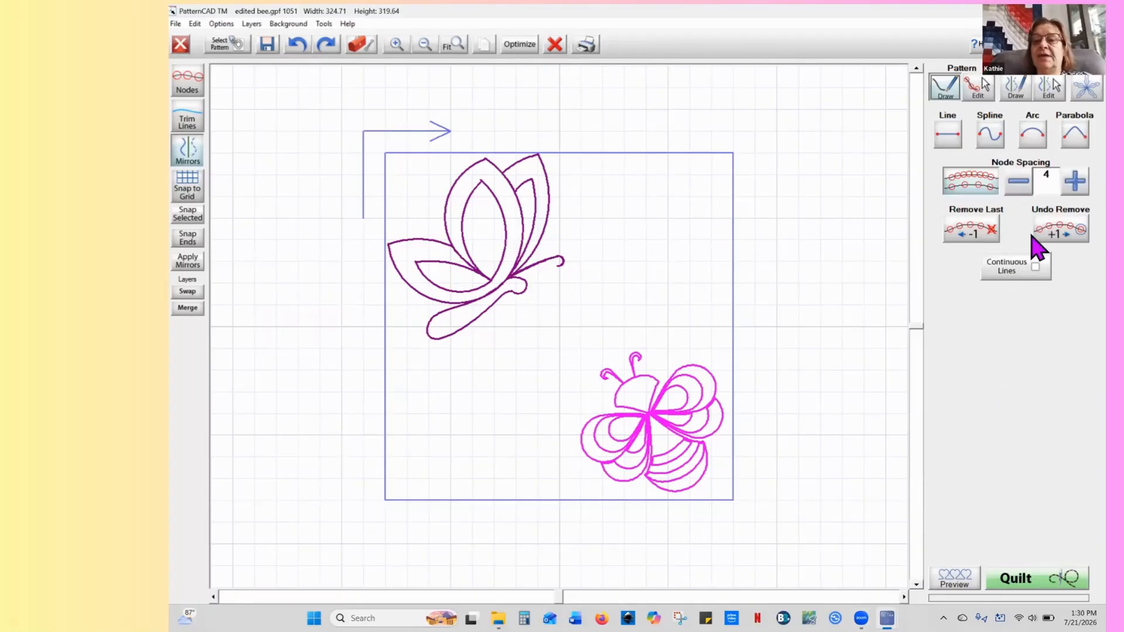
{"action": "left_click", "coordinate": [1035, 269]}
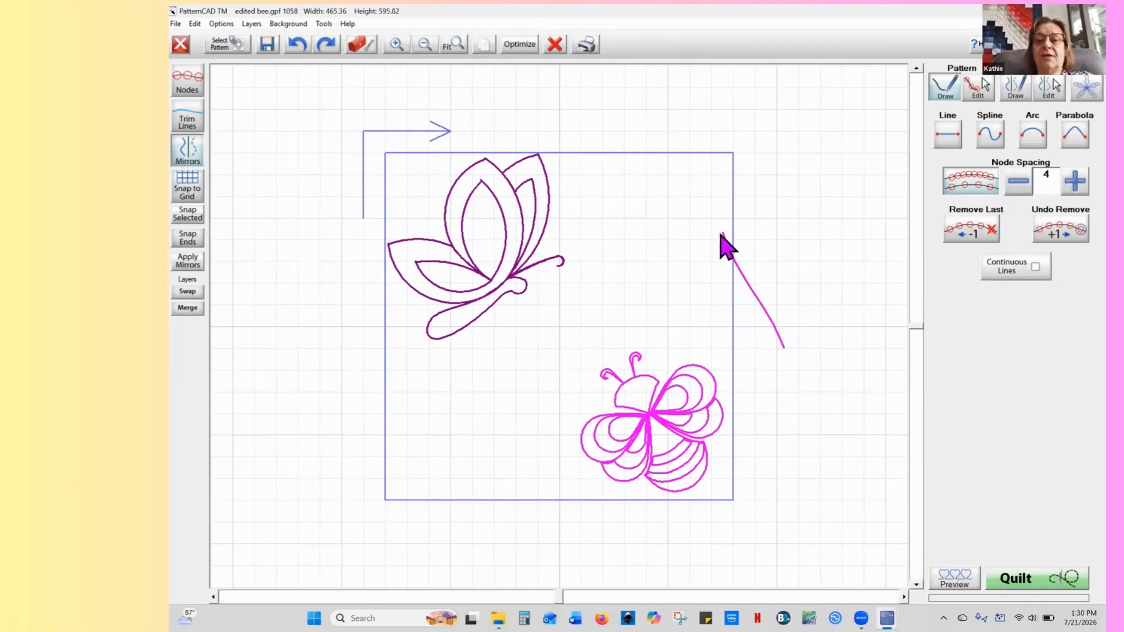
{"action": "left_click", "coordinate": [196, 83]}
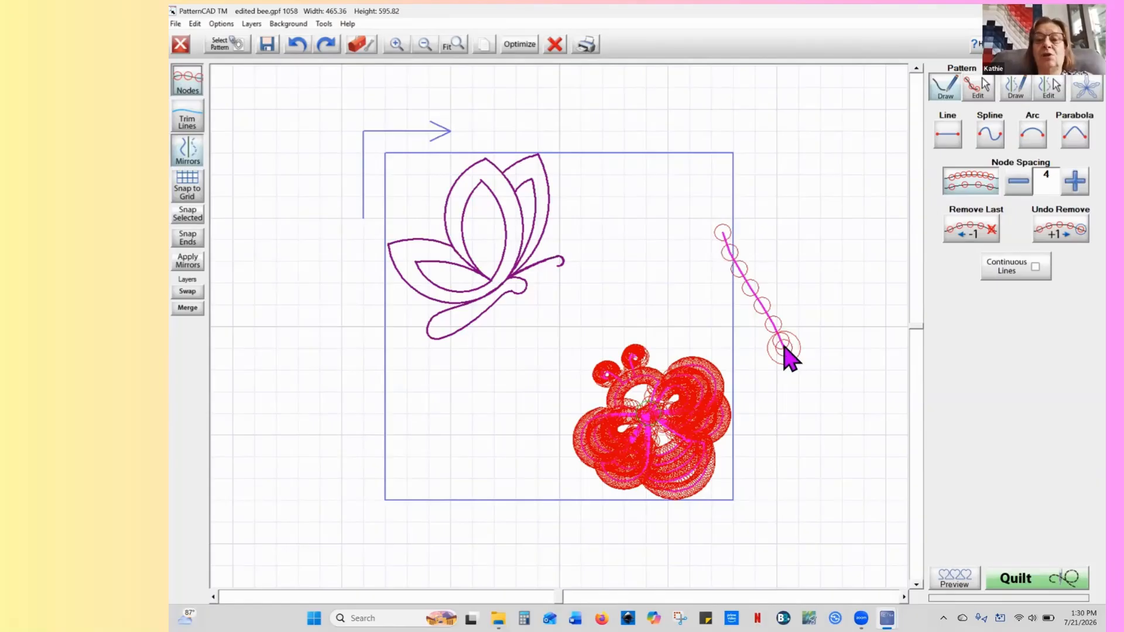
{"action": "left_click", "coordinate": [519, 45]}
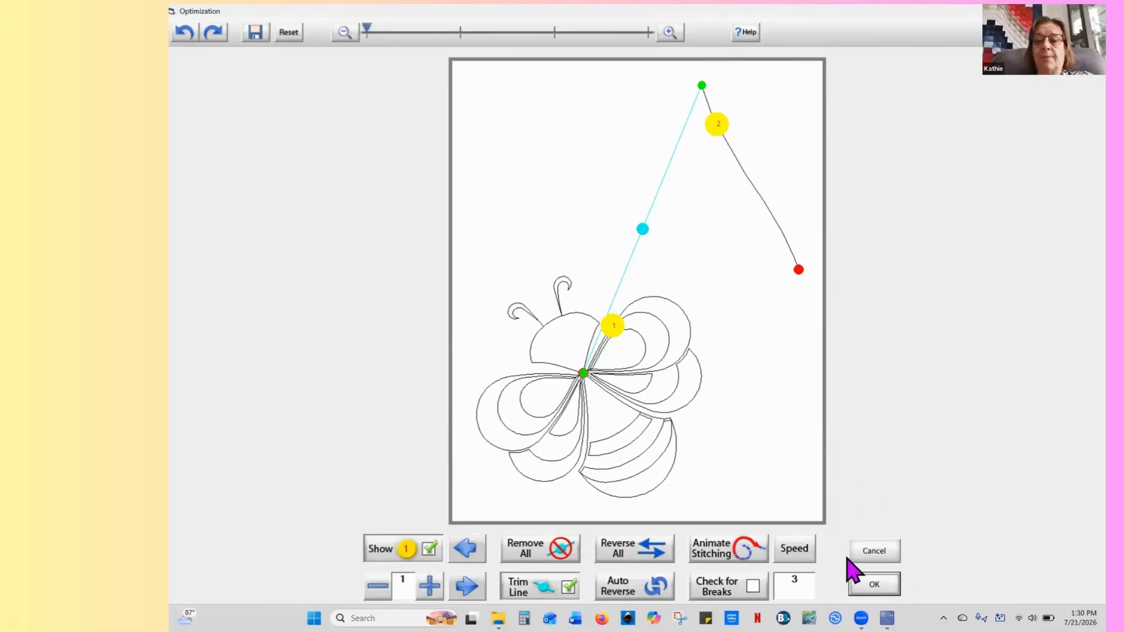
Accept the Optimize view, undo the separate slanted line beyond the block's edge, and hide the bee's nodes
{"action": "left_click", "coordinate": [874, 585]}
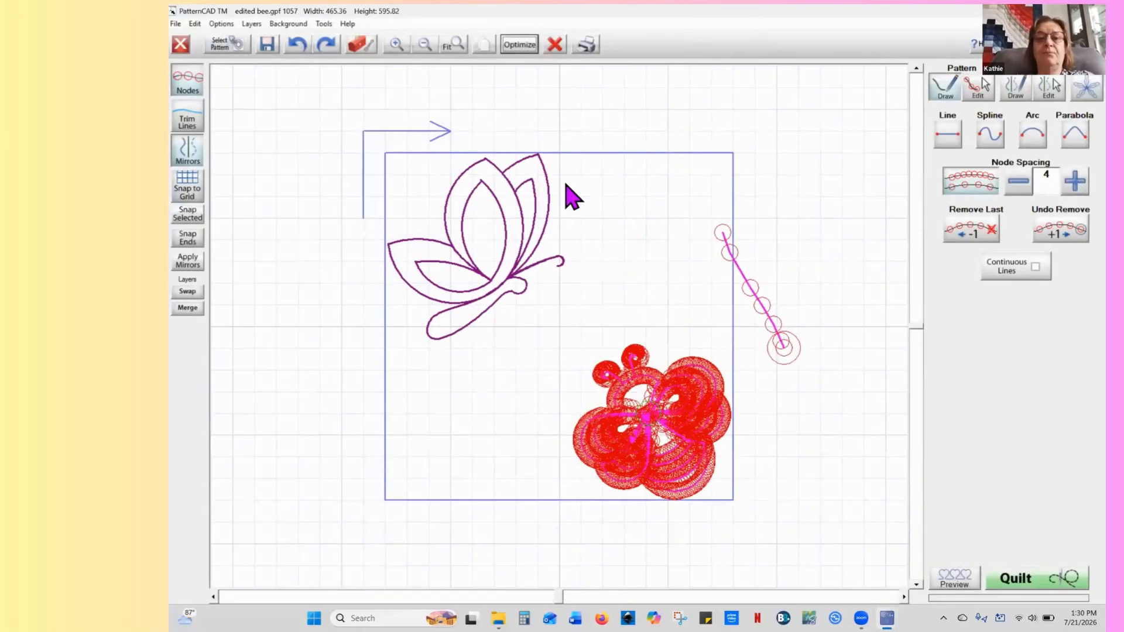
{"action": "left_click", "coordinate": [297, 45]}
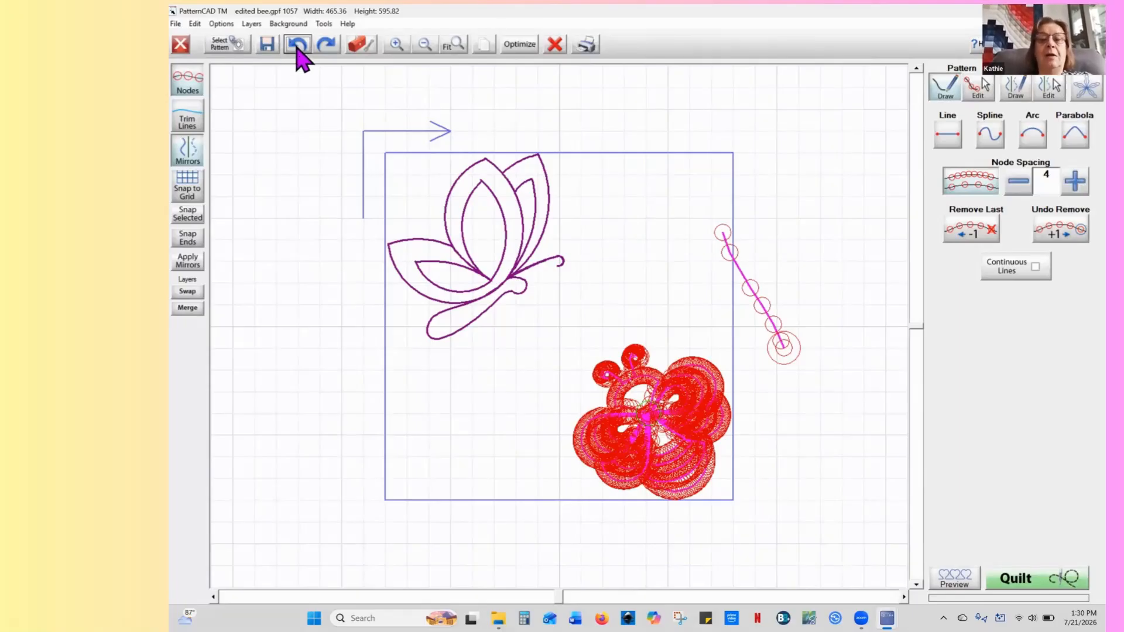
{"action": "left_click", "coordinate": [298, 47]}
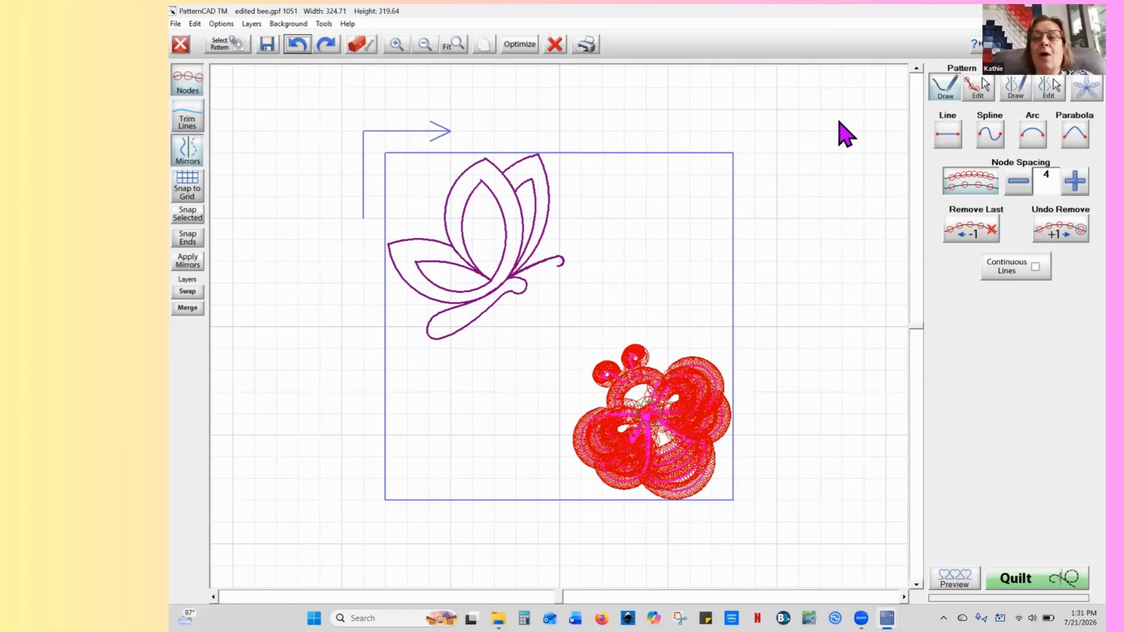
{"action": "left_click", "coordinate": [191, 92]}
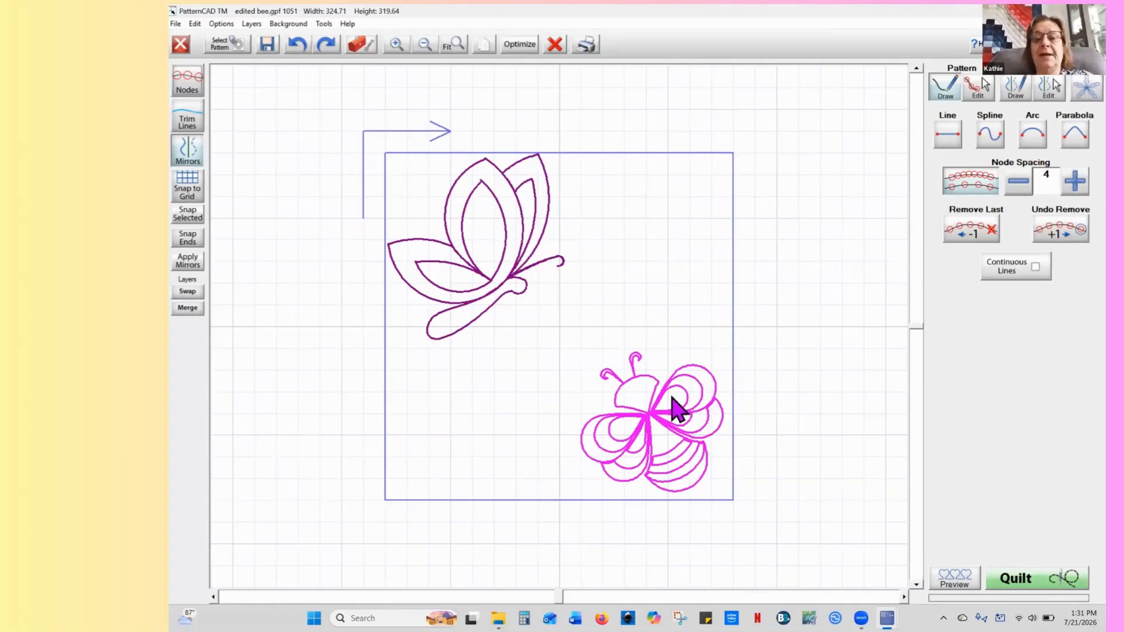
Turn on Continuous Lines and switch off automatic node spacing for drawing
{"action": "left_click", "coordinate": [1040, 277]}
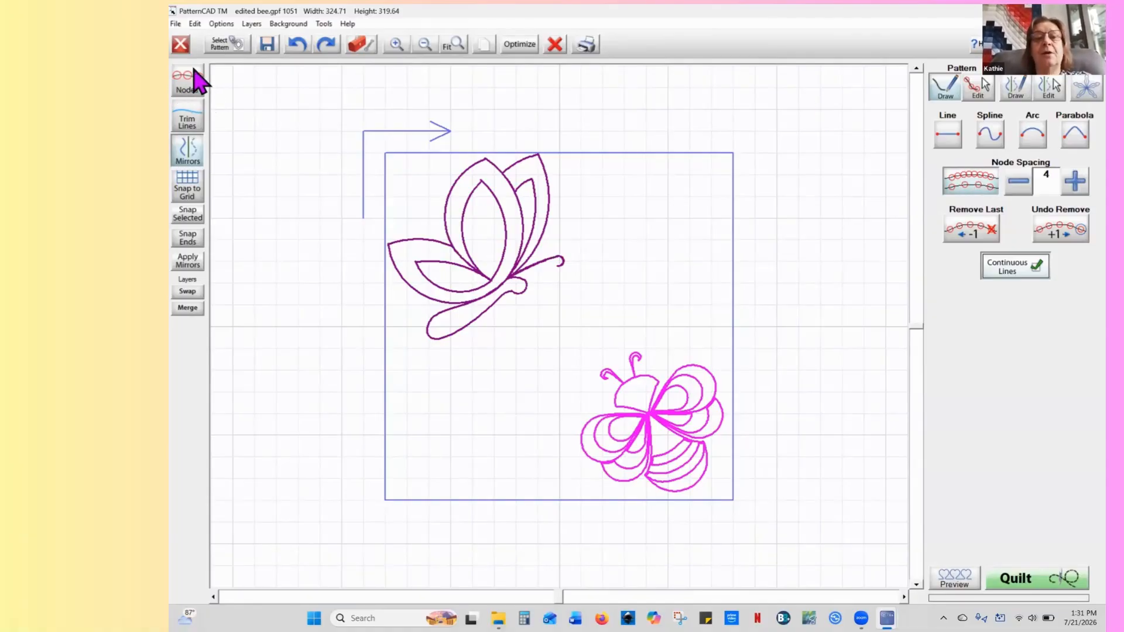
{"action": "left_click", "coordinate": [974, 195]}
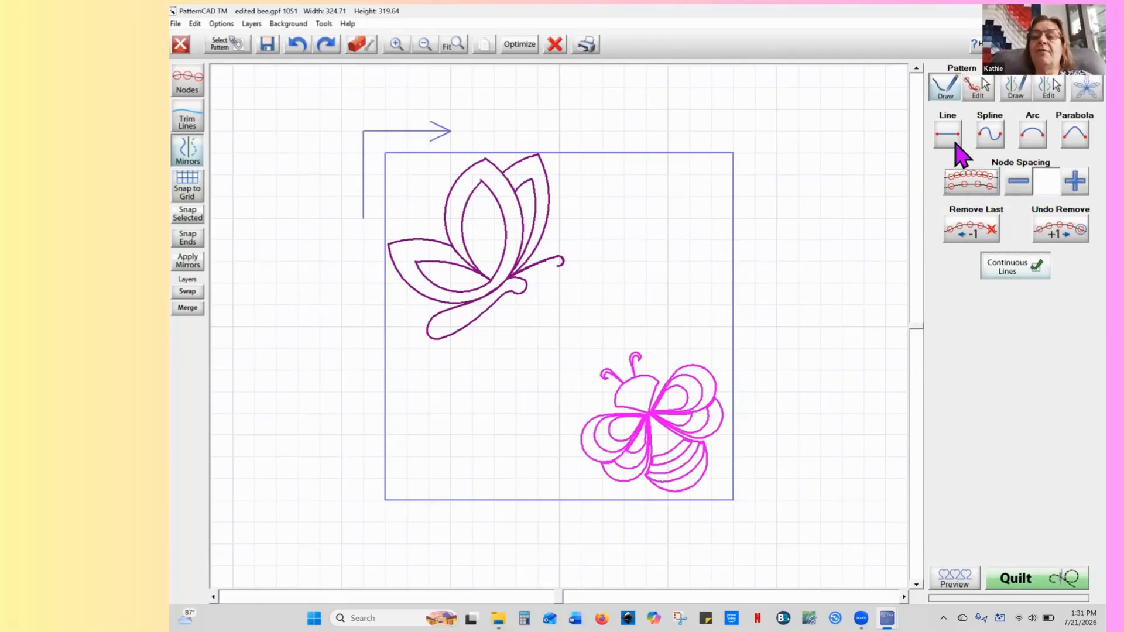
{"action": "left_click", "coordinate": [971, 189]}
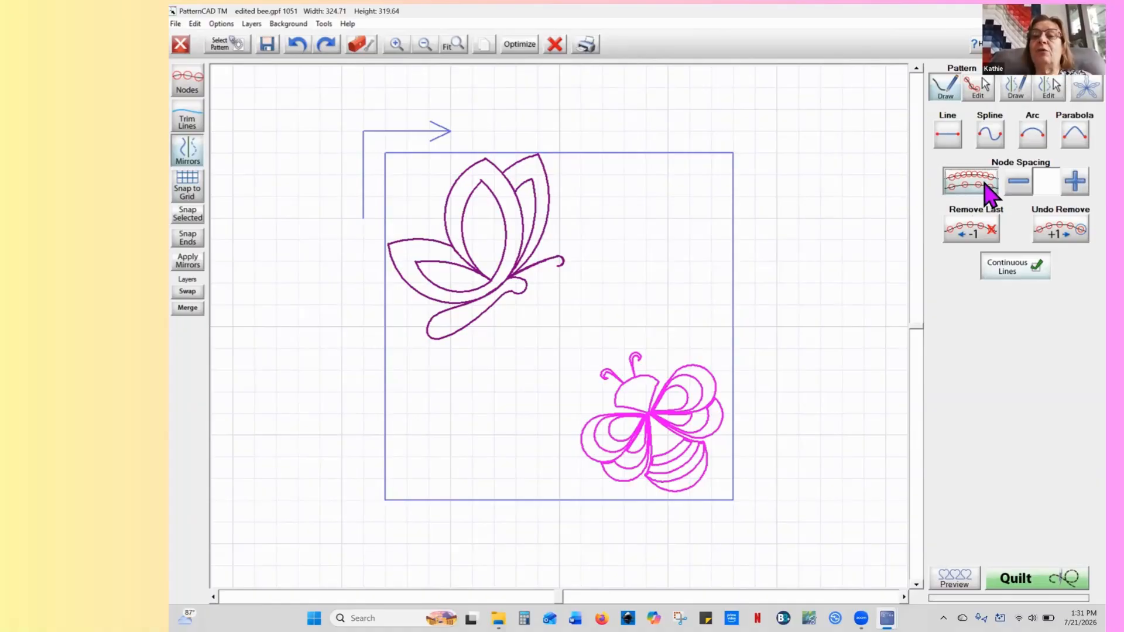
{"action": "left_click", "coordinate": [960, 191]}
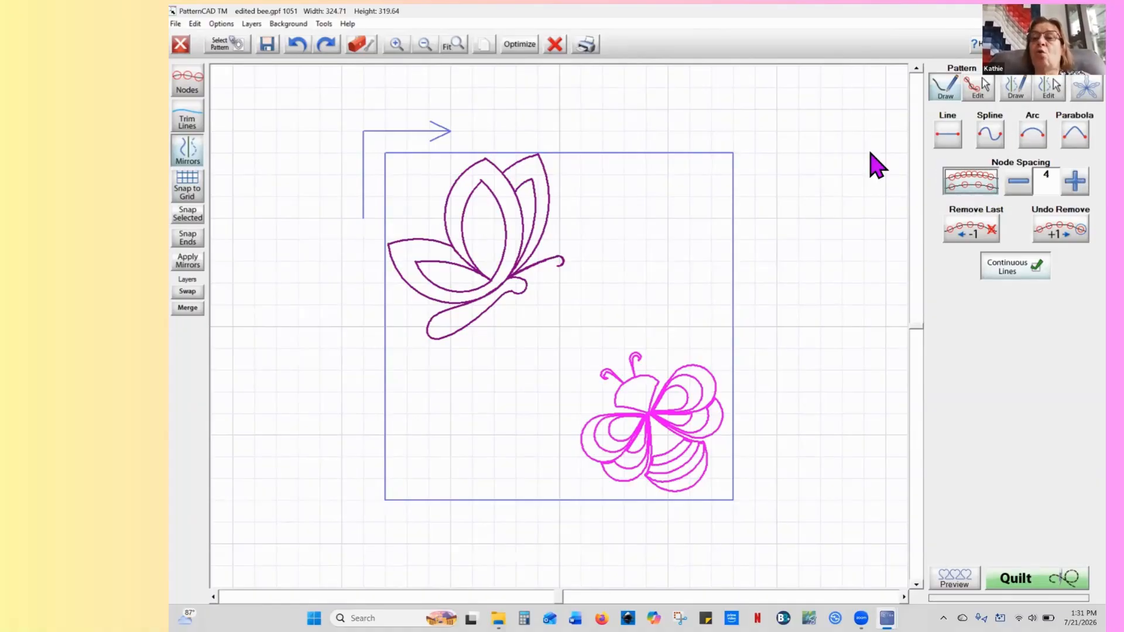
{"action": "left_click", "coordinate": [974, 189]}
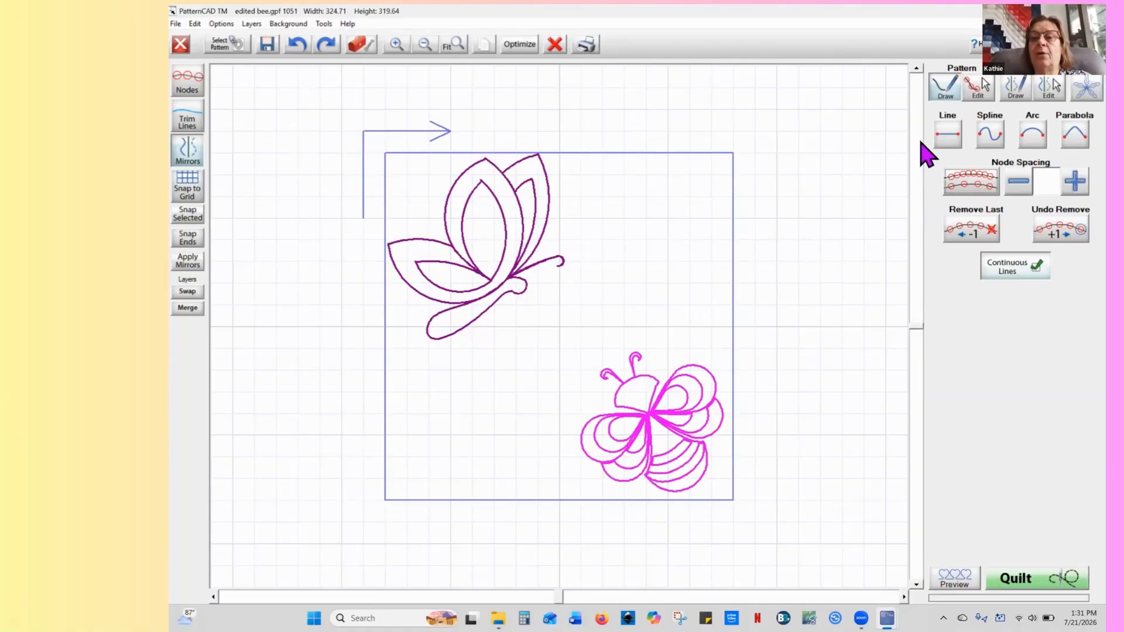
Draw a spline from the bee's center out past the left side of its head, and show the nodes
{"action": "left_click", "coordinate": [947, 95]}
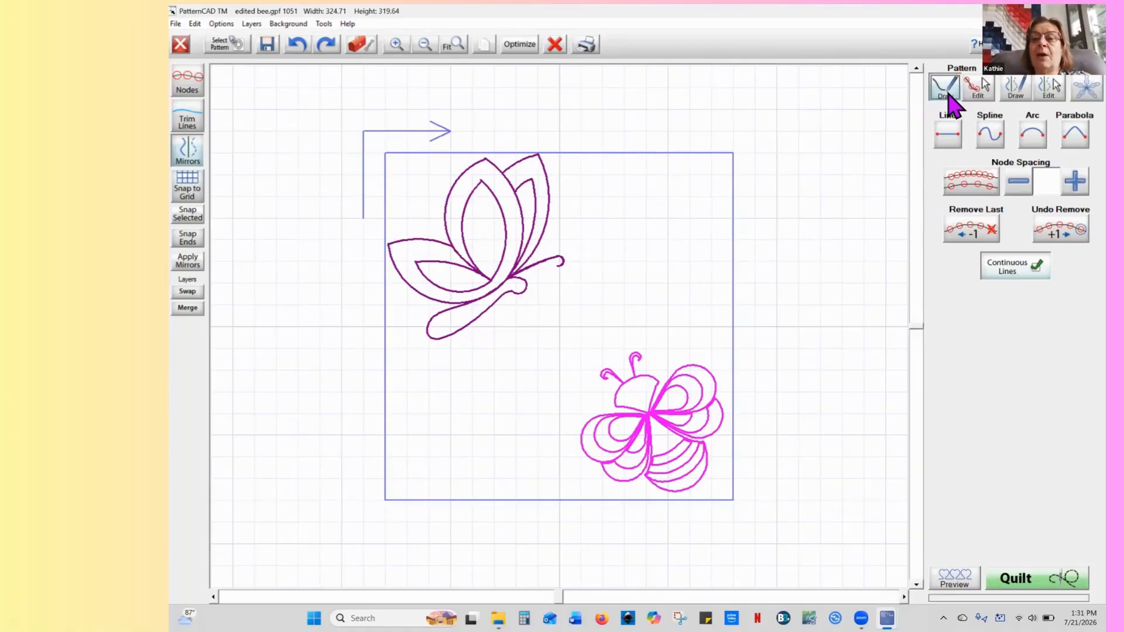
{"action": "left_click", "coordinate": [990, 136]}
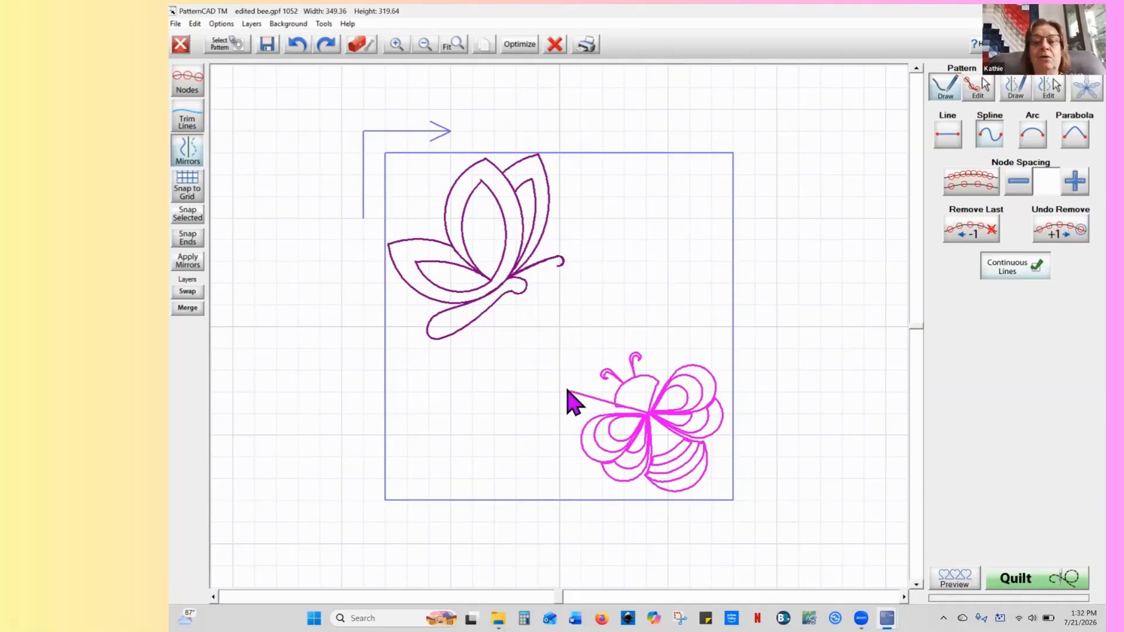
{"action": "left_click", "coordinate": [192, 86]}
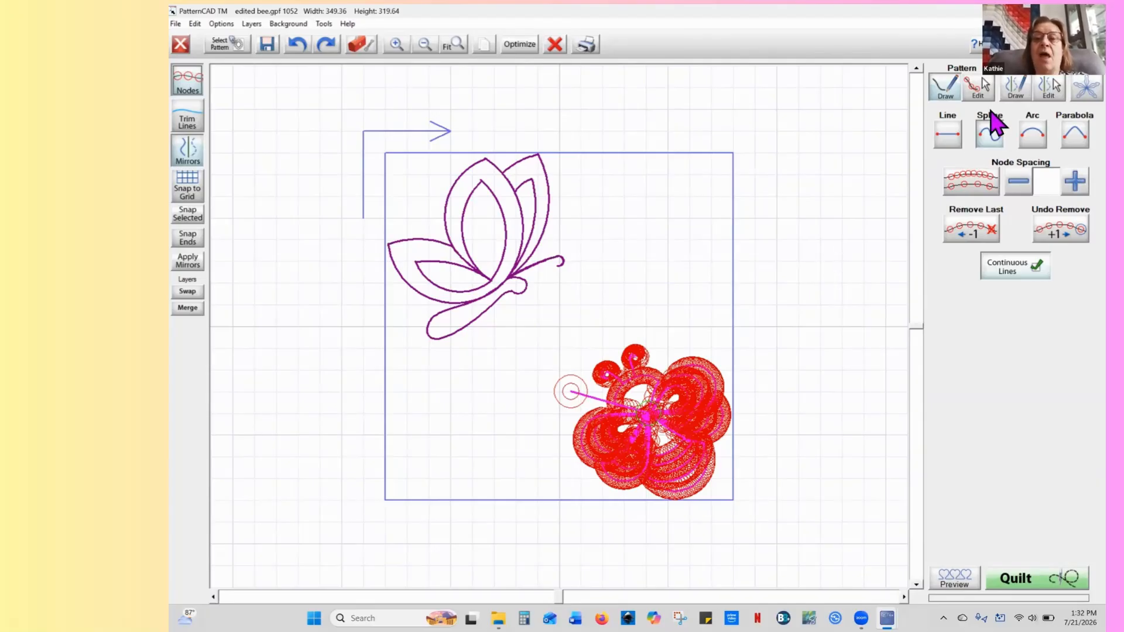
Select the nodes at both ends of the new line, bend it into a gentle downward curve, and hide the nodes
{"action": "left_click", "coordinate": [980, 94]}
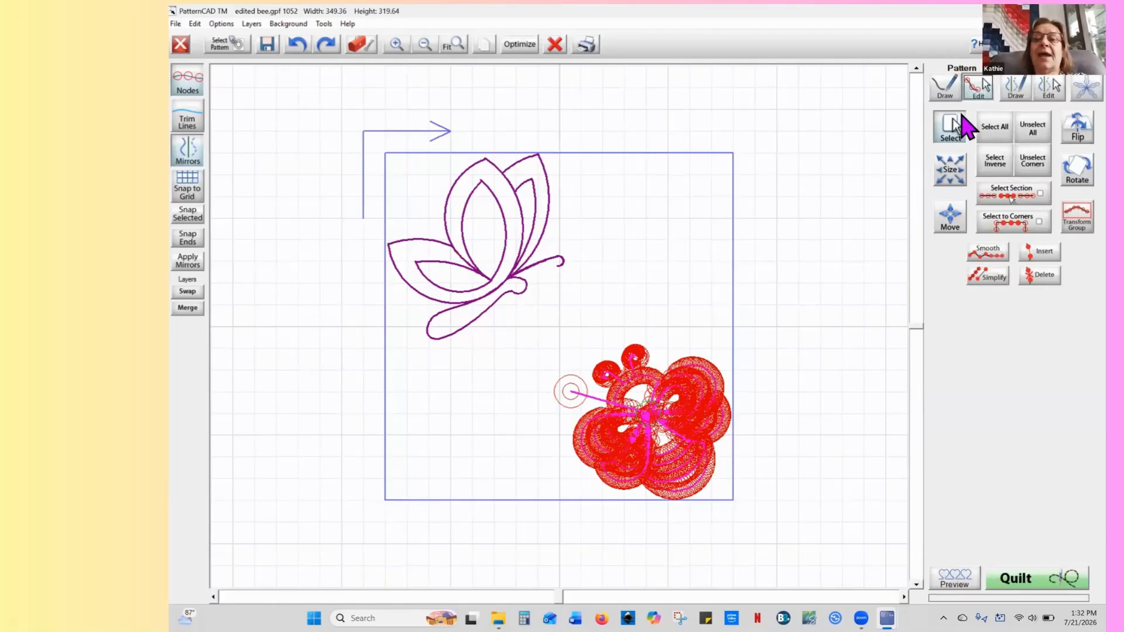
{"action": "left_click", "coordinate": [956, 135]}
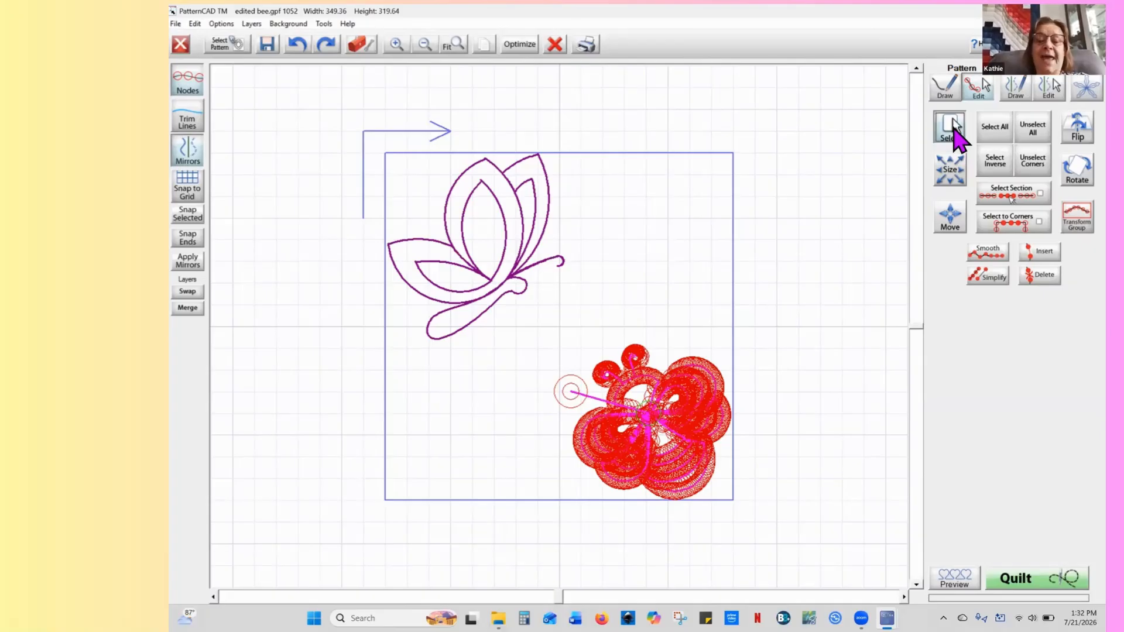
{"action": "left_click_drag", "start_coordinate": [522, 371], "coordinate": [584, 409]}
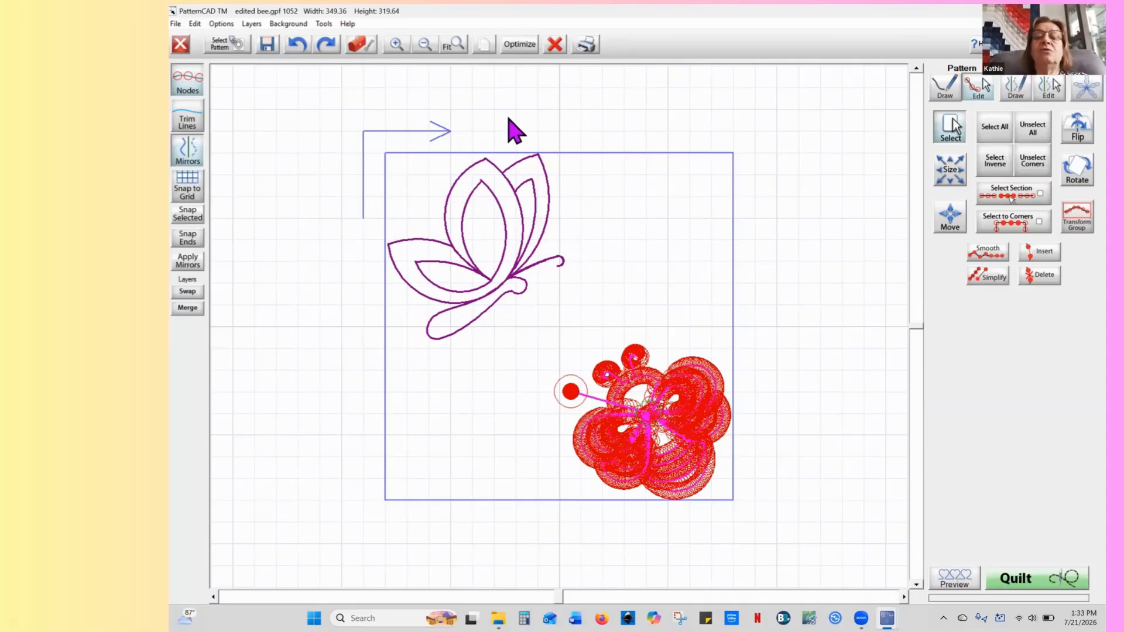
{"action": "left_click", "coordinate": [397, 44]}
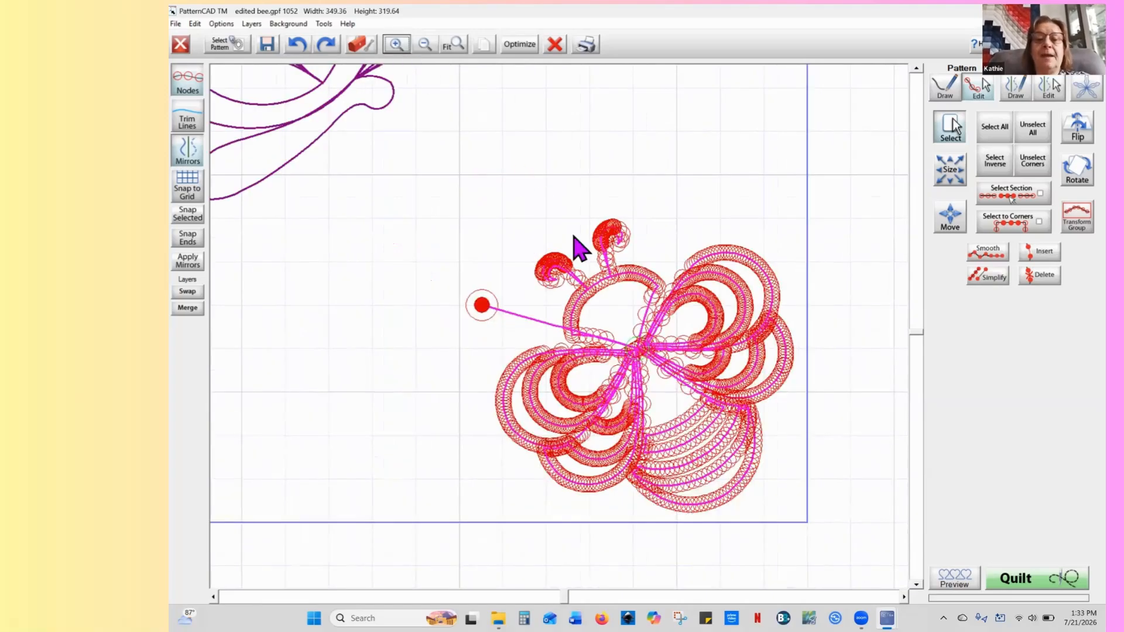
{"action": "left_click_drag", "start_coordinate": [620, 322], "coordinate": [645, 360]}
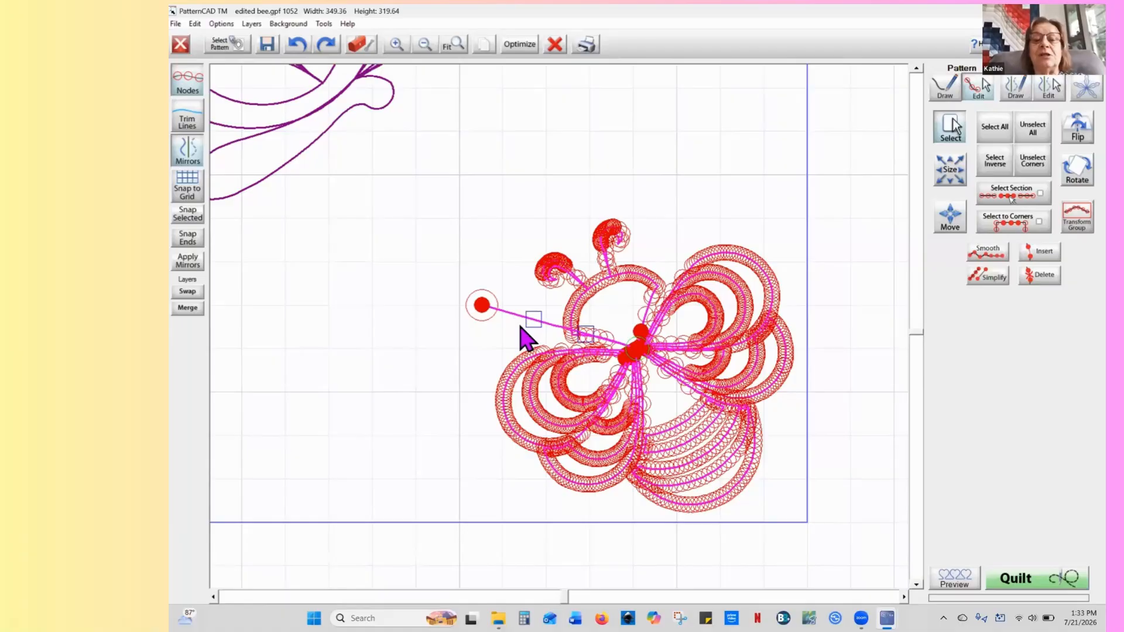
{"action": "left_click_drag", "start_coordinate": [586, 337], "coordinate": [513, 337]}
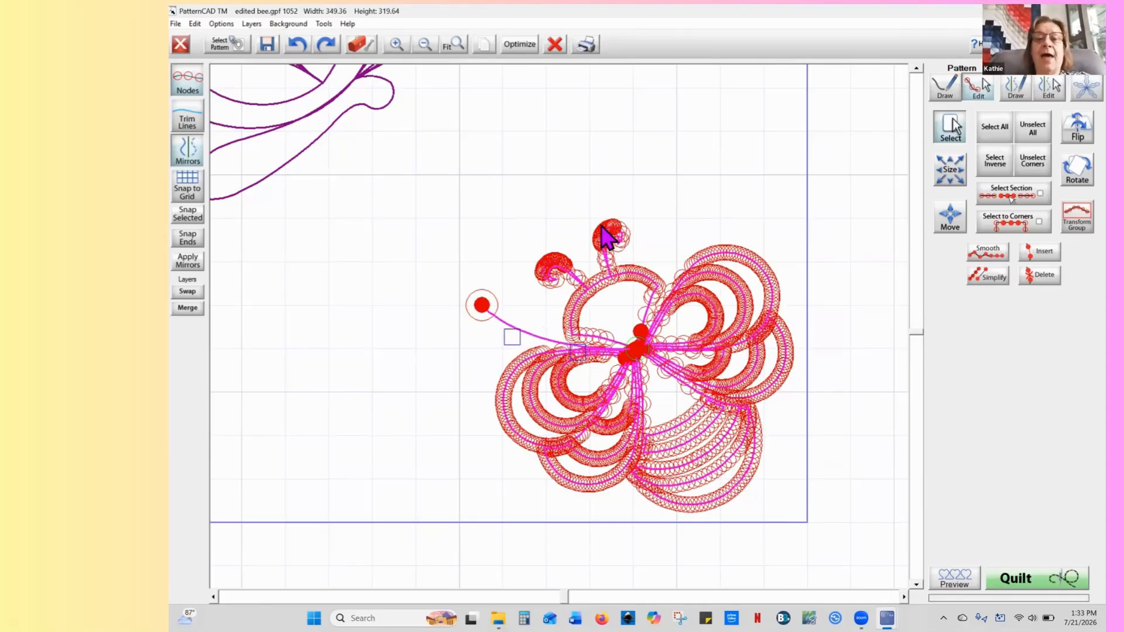
{"action": "left_click", "coordinate": [1030, 134]}
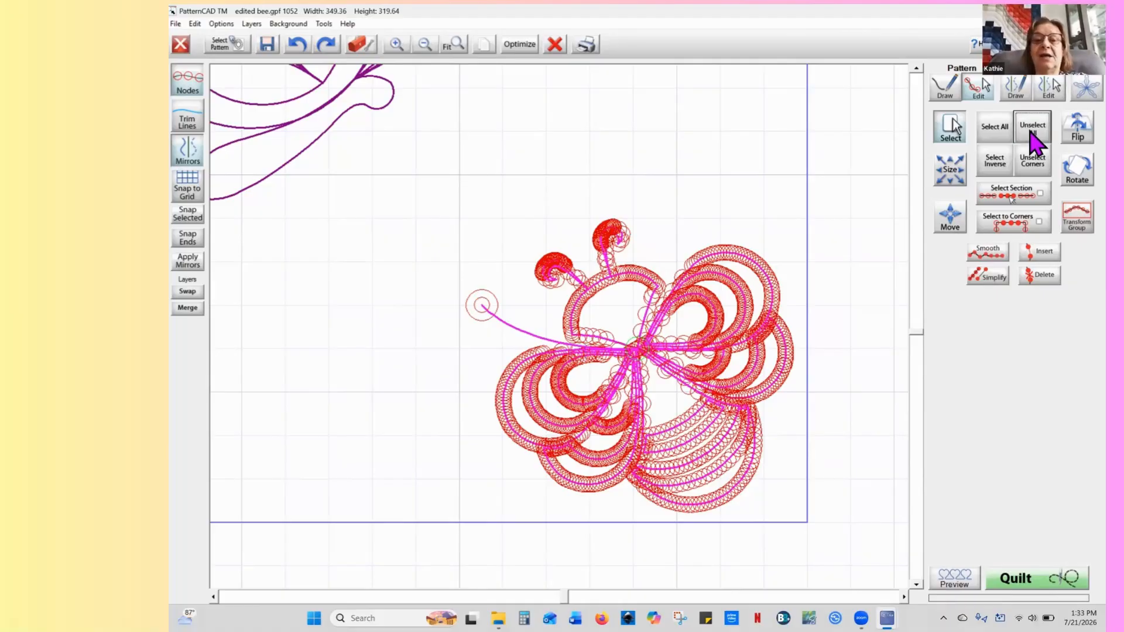
{"action": "left_click", "coordinate": [425, 45]}
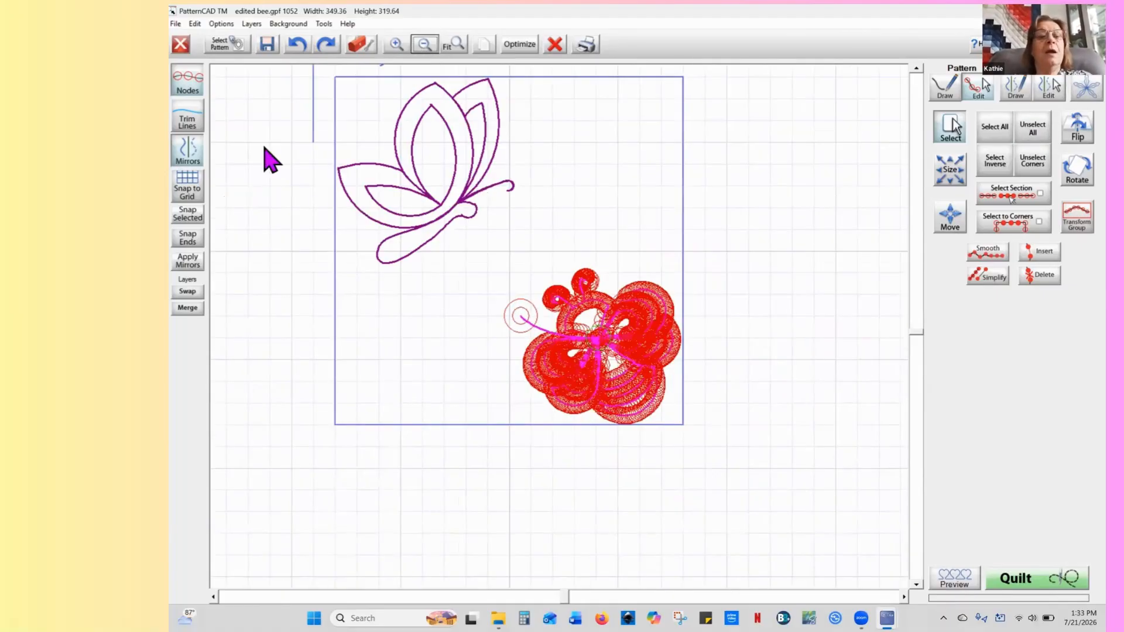
{"action": "left_click", "coordinate": [188, 88]}
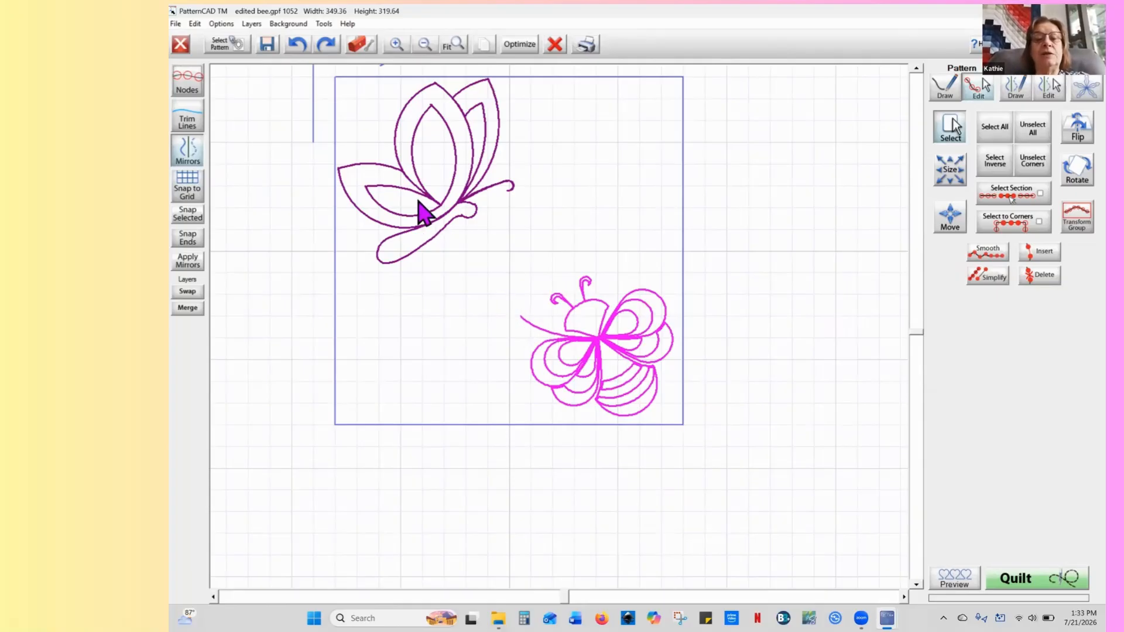
Check the bee and its curved line in Optimize, remove all trim lines to join them into one path, and accept
{"action": "left_click", "coordinate": [521, 46]}
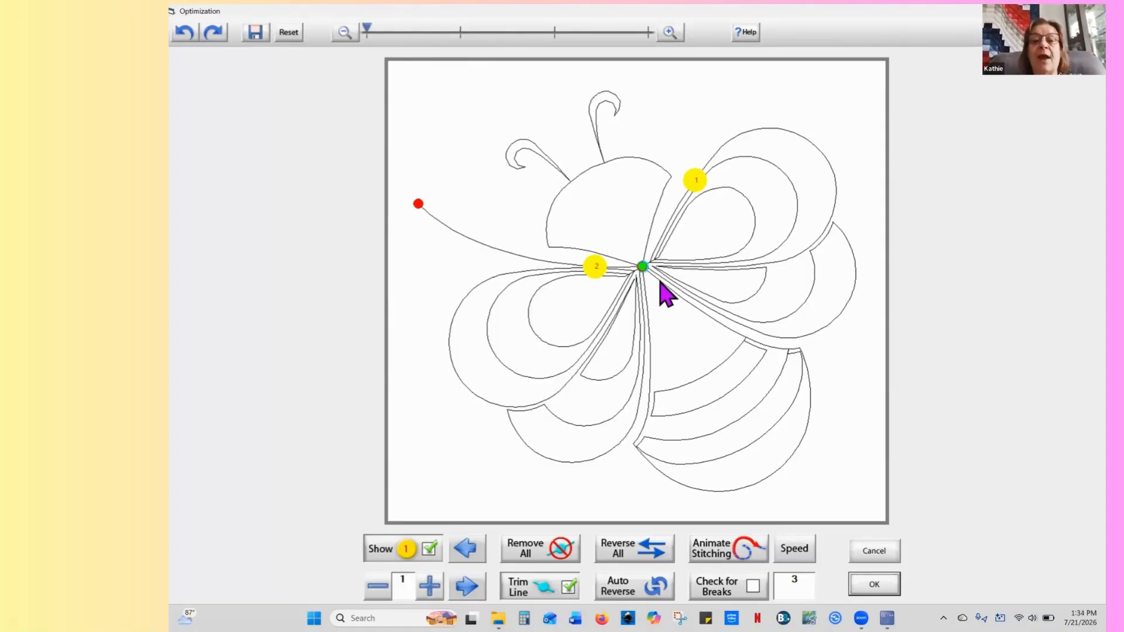
{"action": "left_click", "coordinate": [755, 213]}
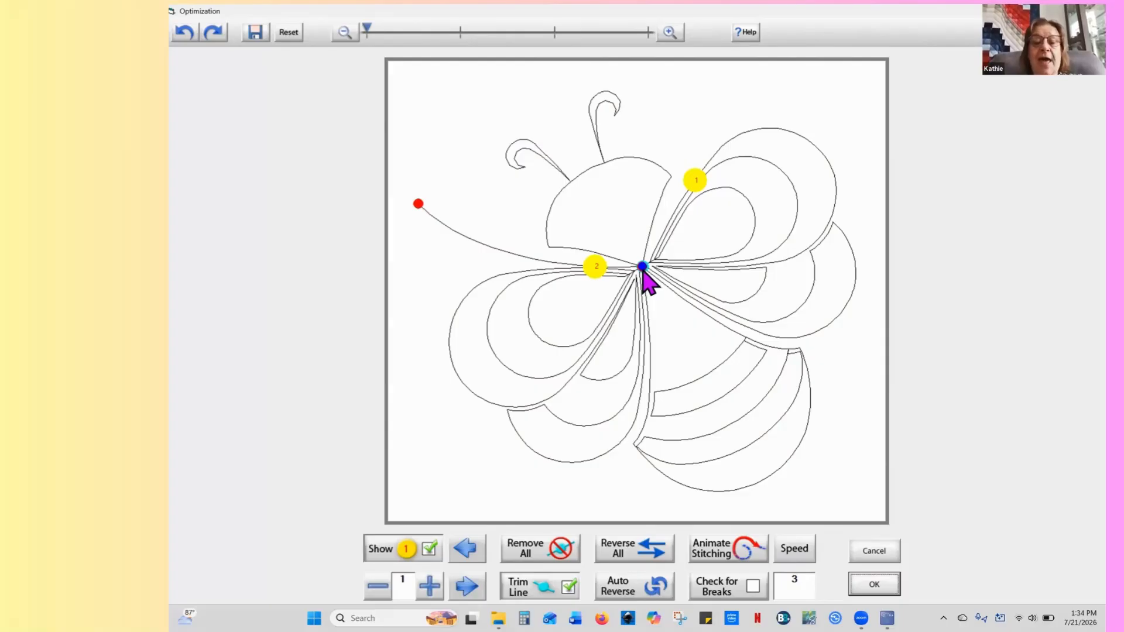
{"action": "left_click", "coordinate": [651, 391]}
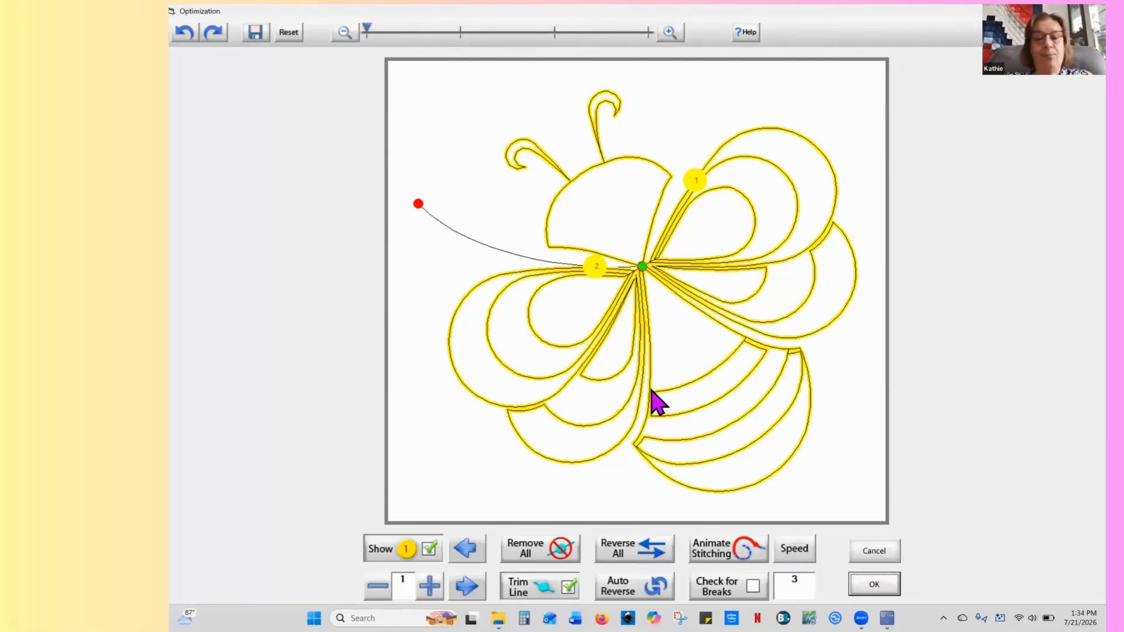
{"action": "left_click", "coordinate": [607, 410]}
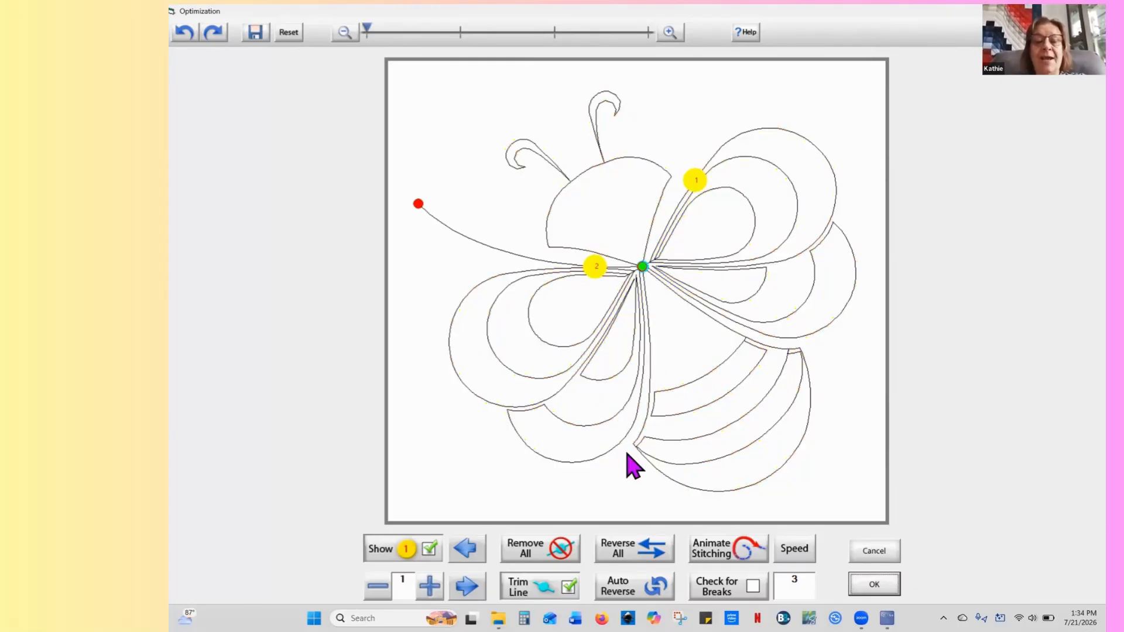
{"action": "left_click", "coordinate": [559, 550]}
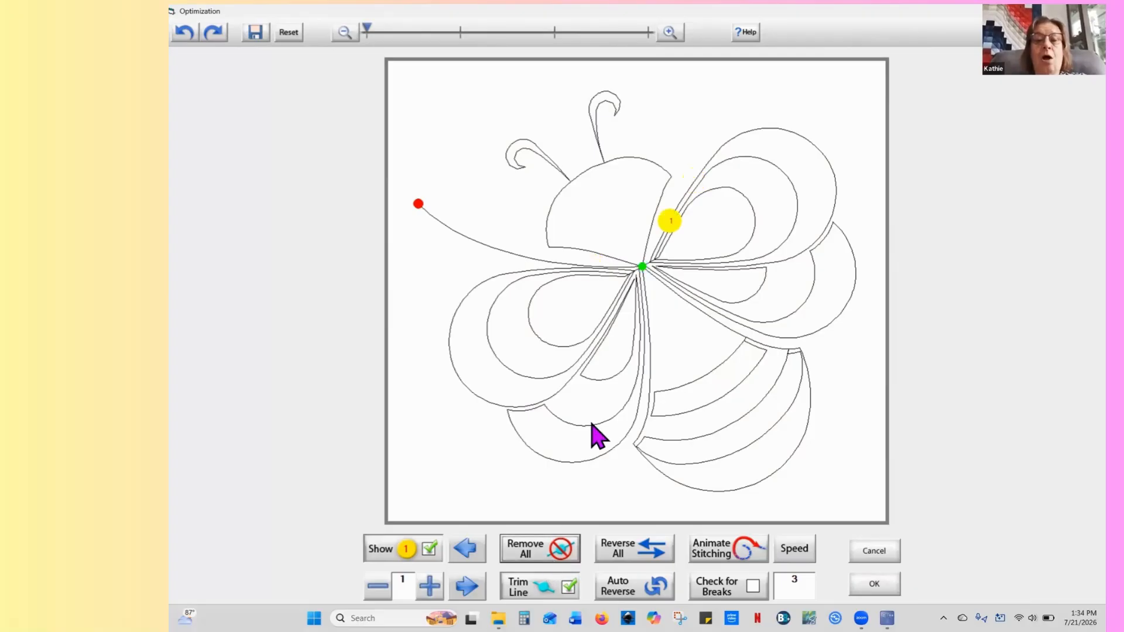
{"action": "left_click", "coordinate": [874, 584]}
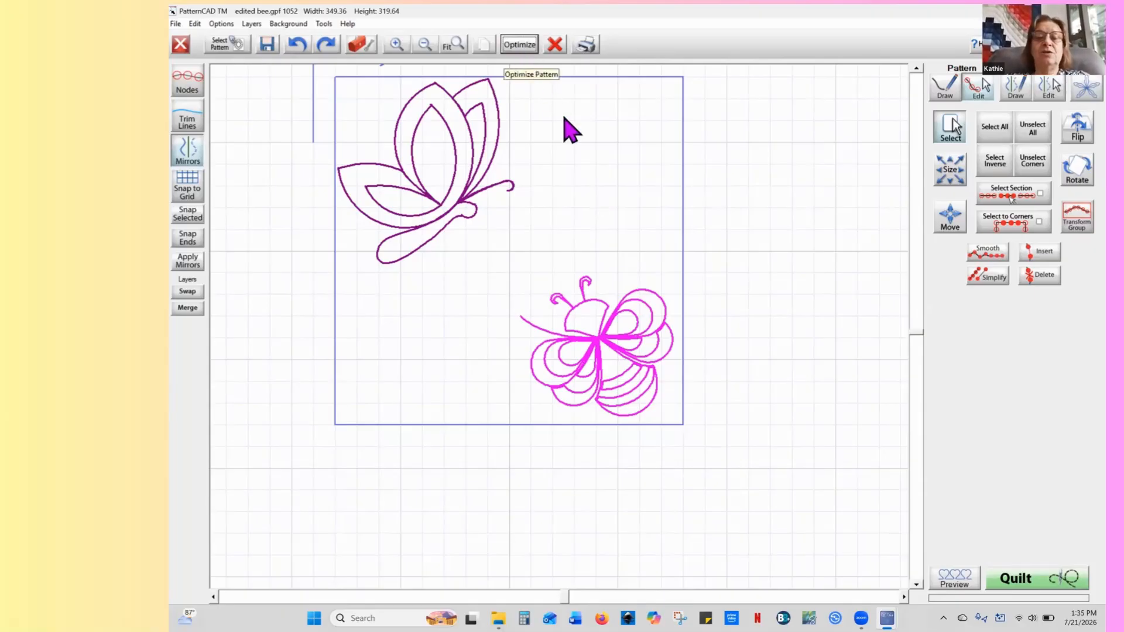
Reverse the whole bee pattern's stitching direction in Optimize so it starts at the curved line's outer end, and accept
{"action": "left_click", "coordinate": [514, 51]}
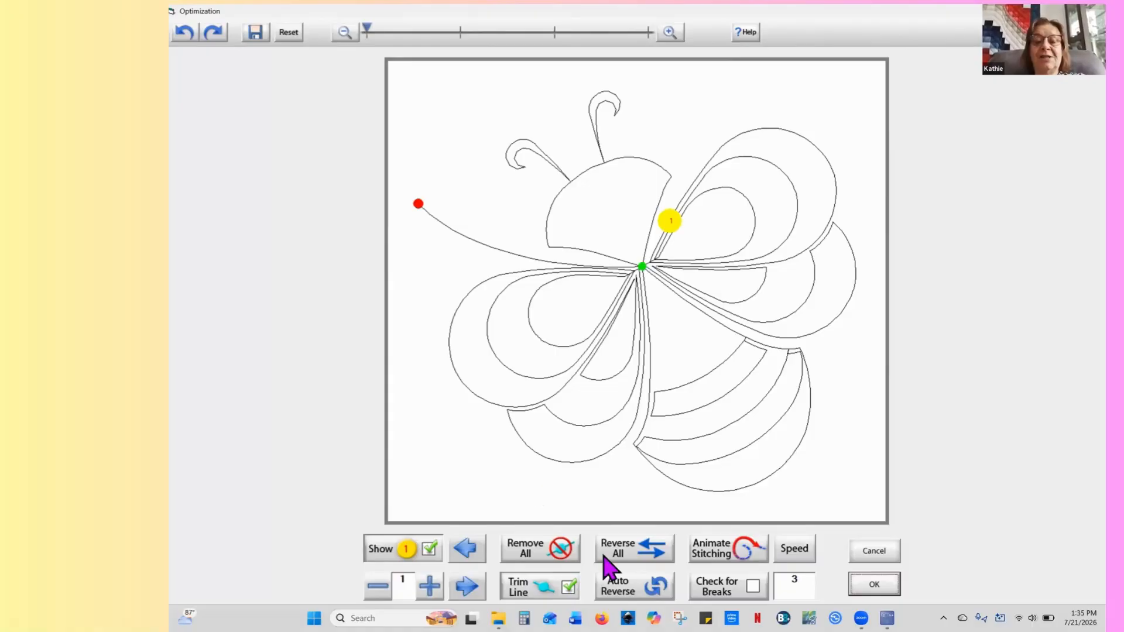
{"action": "left_click", "coordinate": [644, 556]}
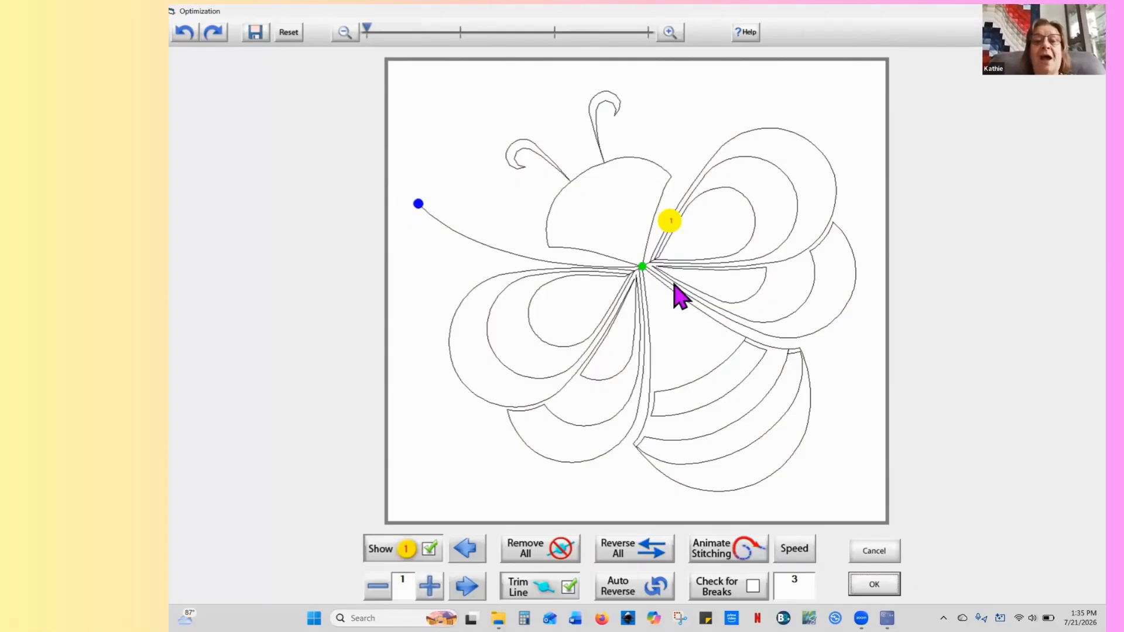
{"action": "left_click", "coordinate": [749, 313]}
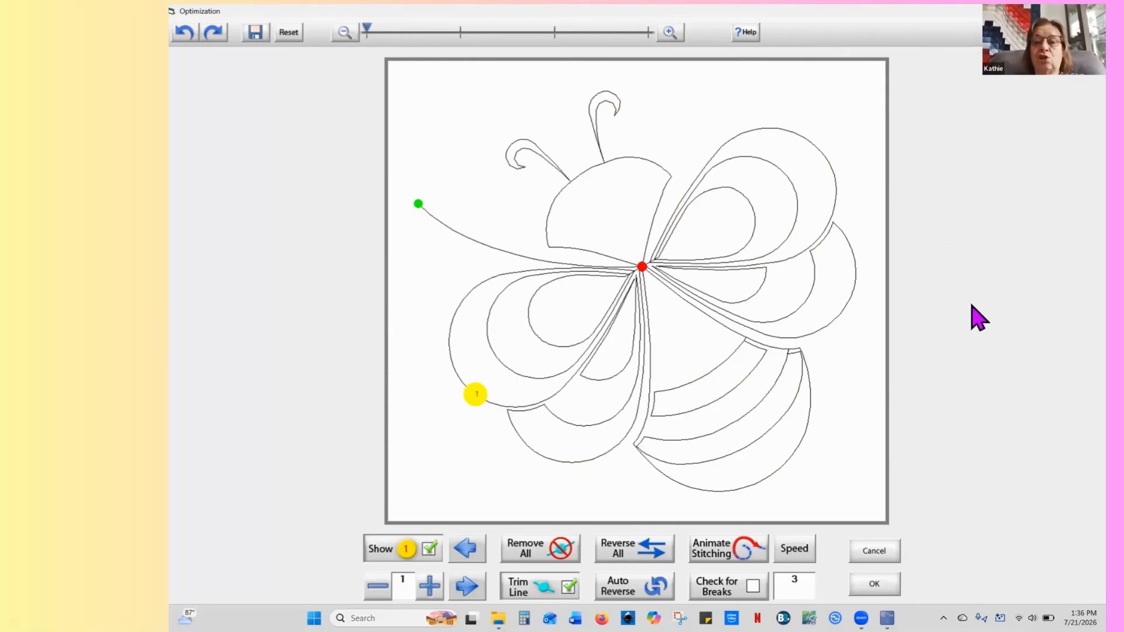
{"action": "left_click", "coordinate": [874, 584]}
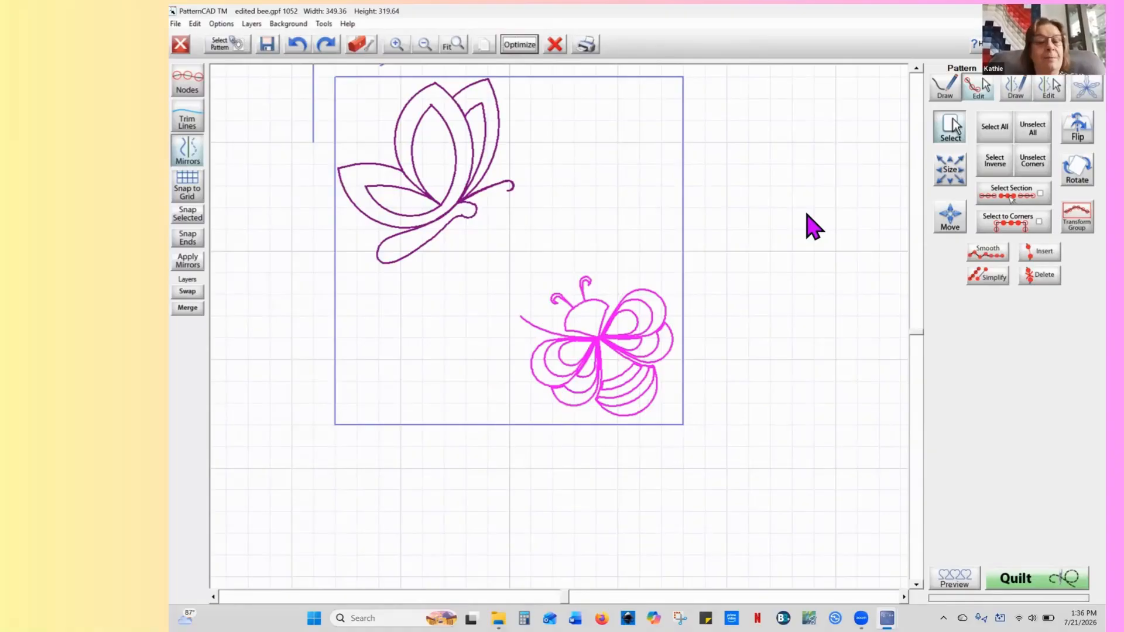
Draw a spline from the bee's center up between its head and right wing, and show the nodes
{"action": "left_click", "coordinate": [949, 95]}
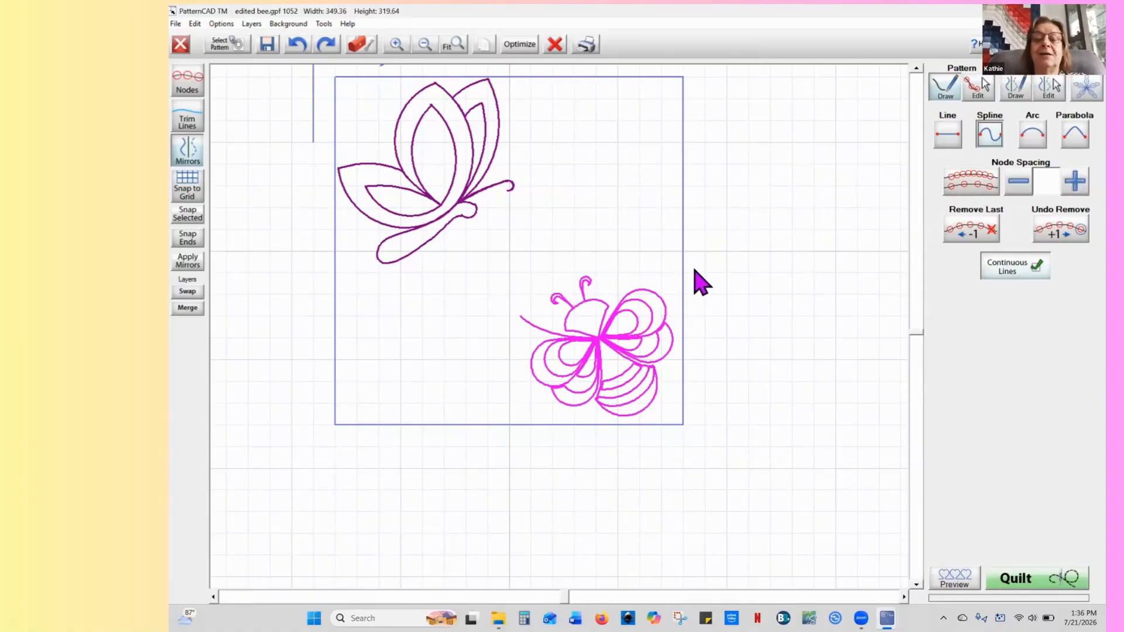
{"action": "left_click", "coordinate": [625, 262]}
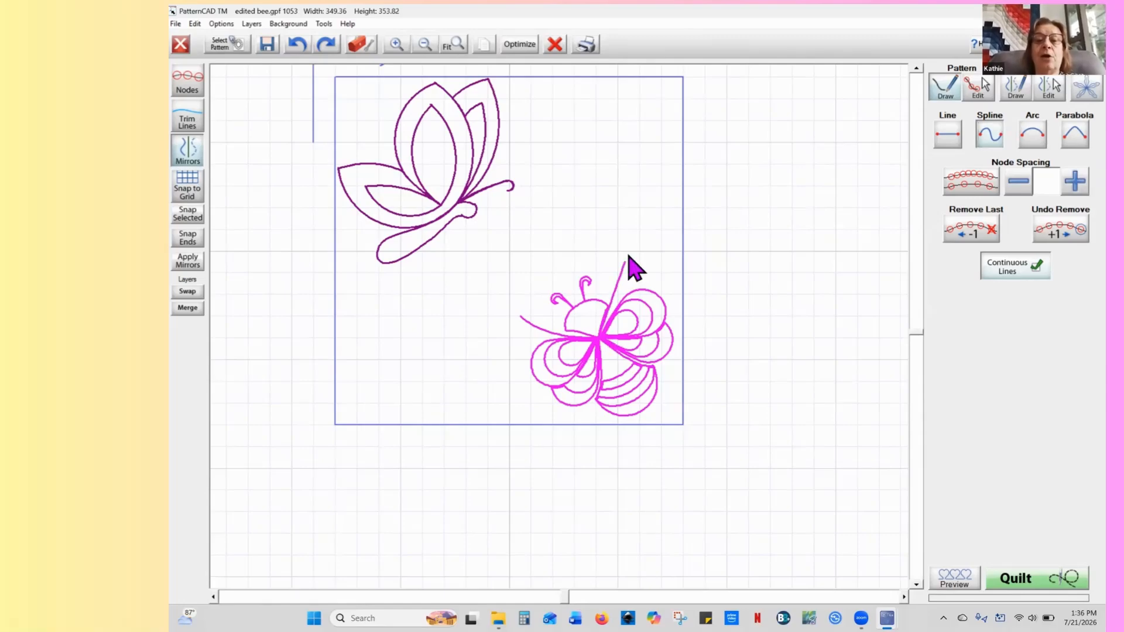
{"action": "left_click", "coordinate": [193, 89]}
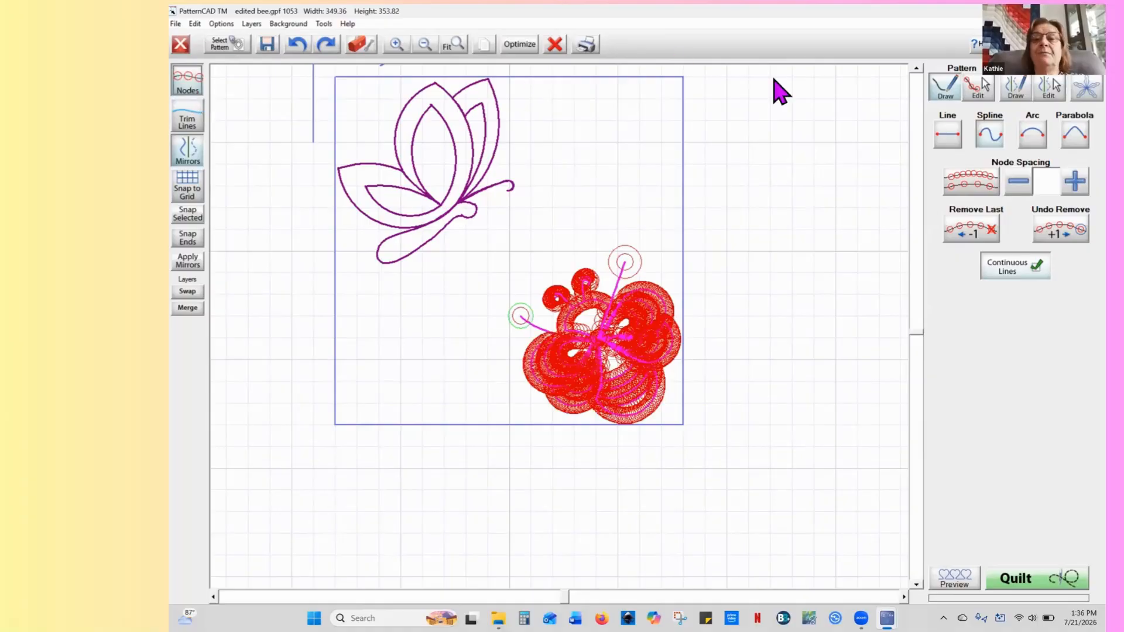
Select the nodes at both ends of the new line and bend it into a gentle curve toward the right wing
{"action": "left_click", "coordinate": [978, 93]}
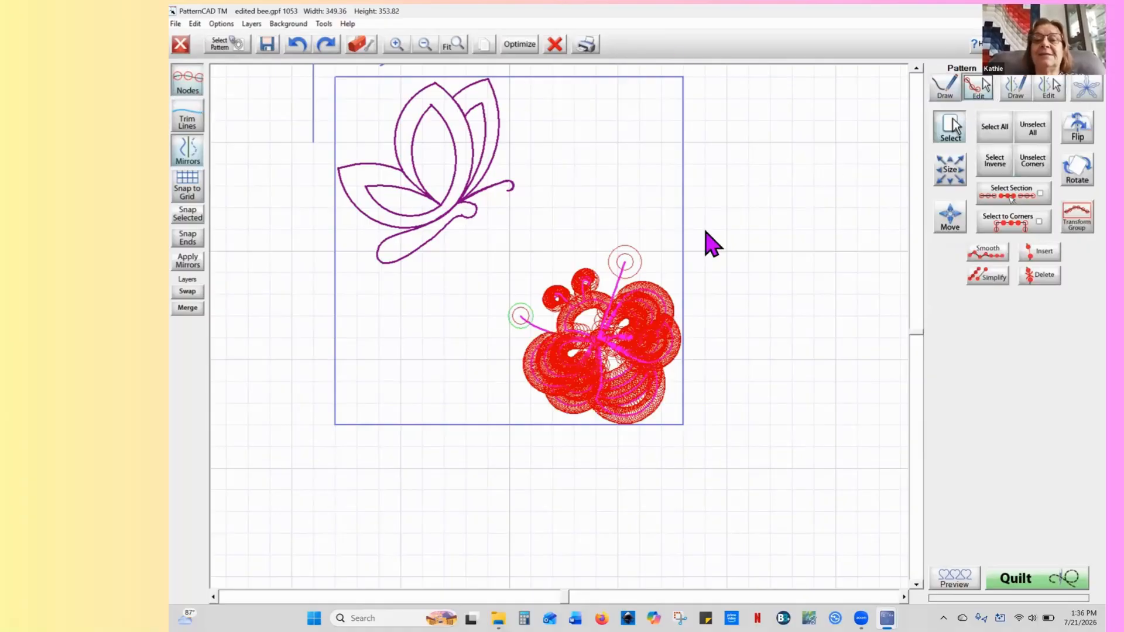
{"action": "left_click", "coordinate": [650, 285]}
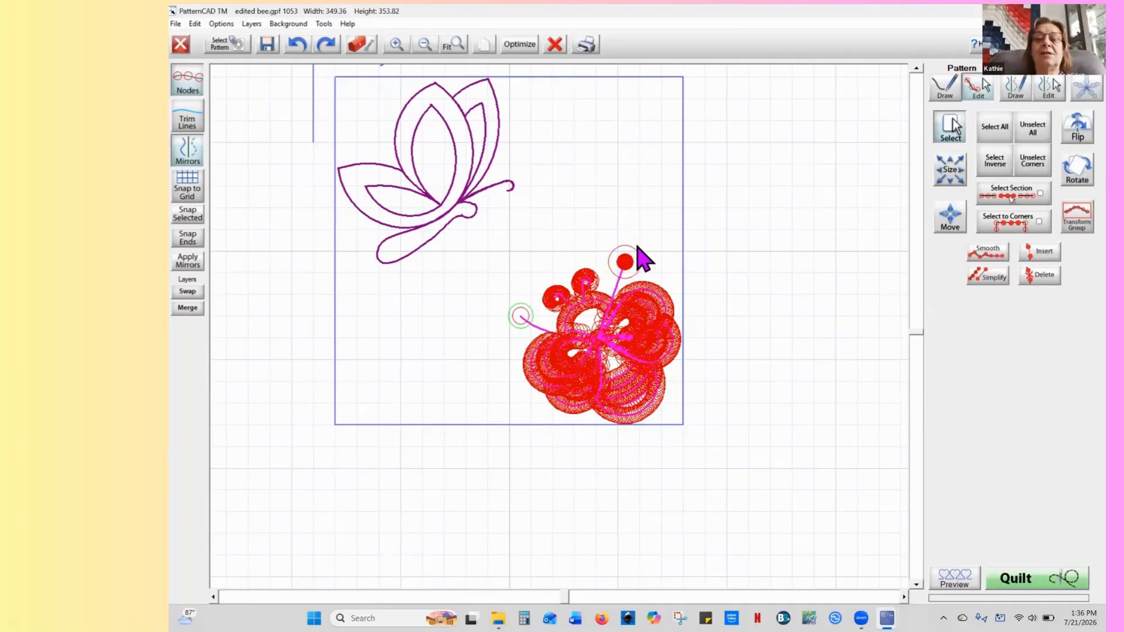
{"action": "left_click", "coordinate": [395, 45]}
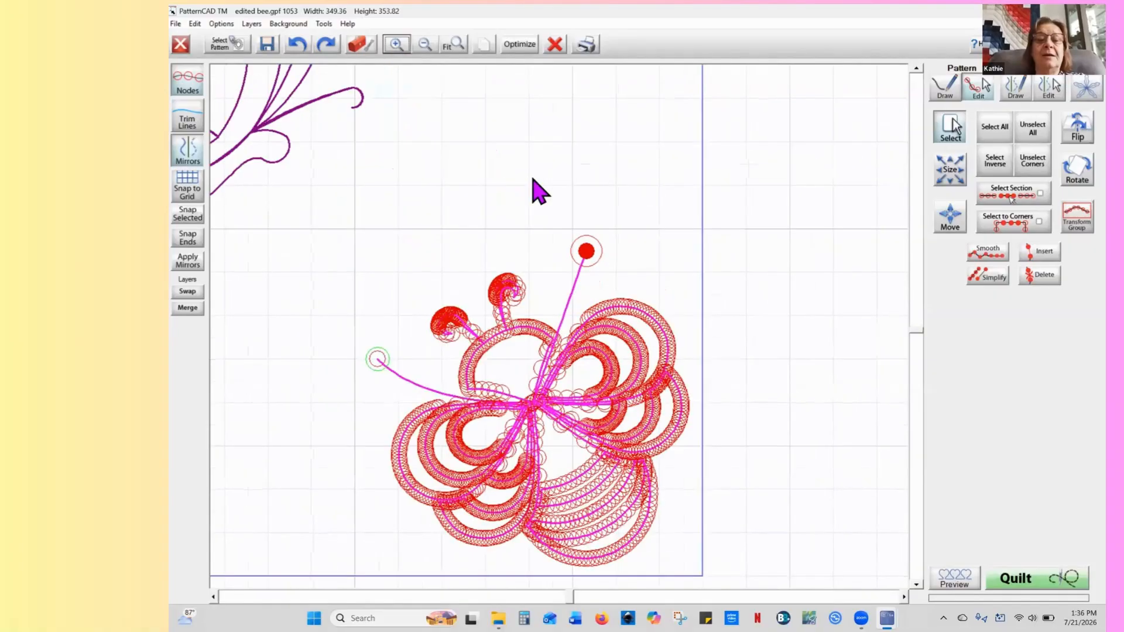
{"action": "left_click_drag", "start_coordinate": [515, 376], "coordinate": [550, 417]}
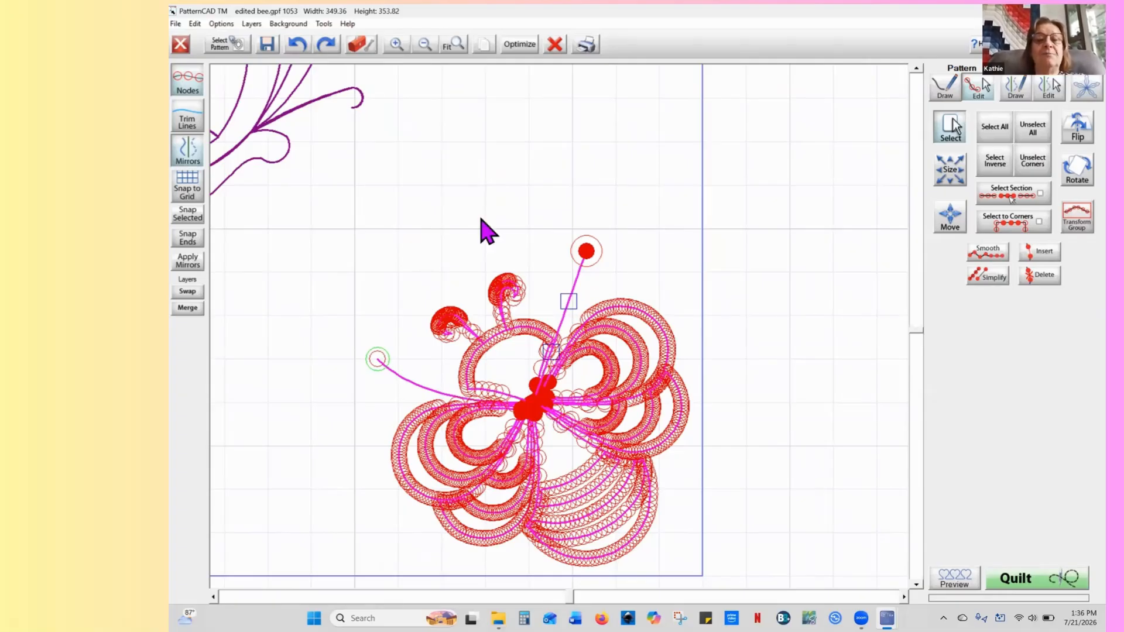
{"action": "left_click", "coordinate": [396, 46]}
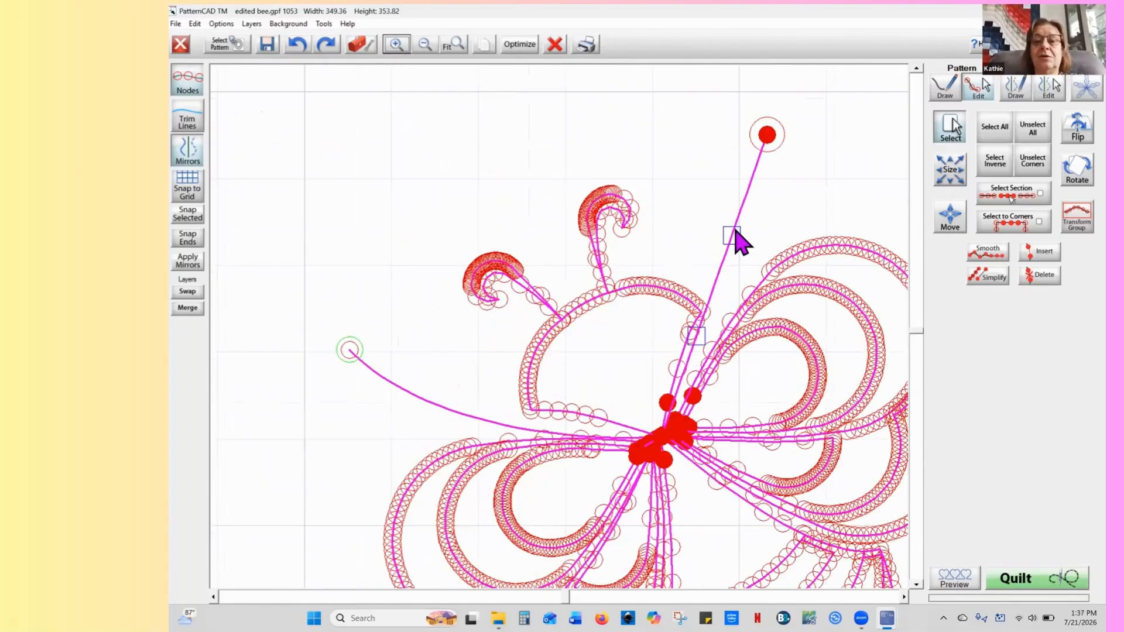
{"action": "mouse_move", "coordinate": [699, 338]}
{"action": "left_mouse_down"}
{"action": "mouse_move", "coordinate": [710, 345]}
{"action": "mouse_move", "coordinate": [729, 295]}
{"action": "mouse_move", "coordinate": [732, 233]}
{"action": "mouse_move", "coordinate": [761, 243]}
{"action": "left_mouse_up"}
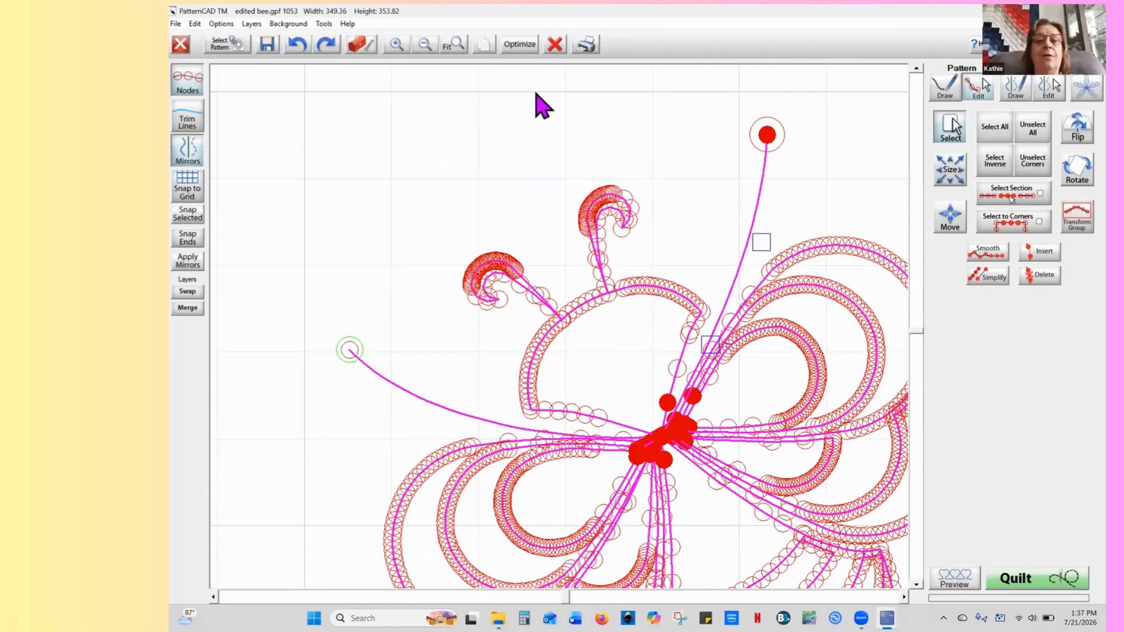
Check in Optimize whether the second curved line joins the bee's stitch path
{"action": "left_click", "coordinate": [425, 45]}
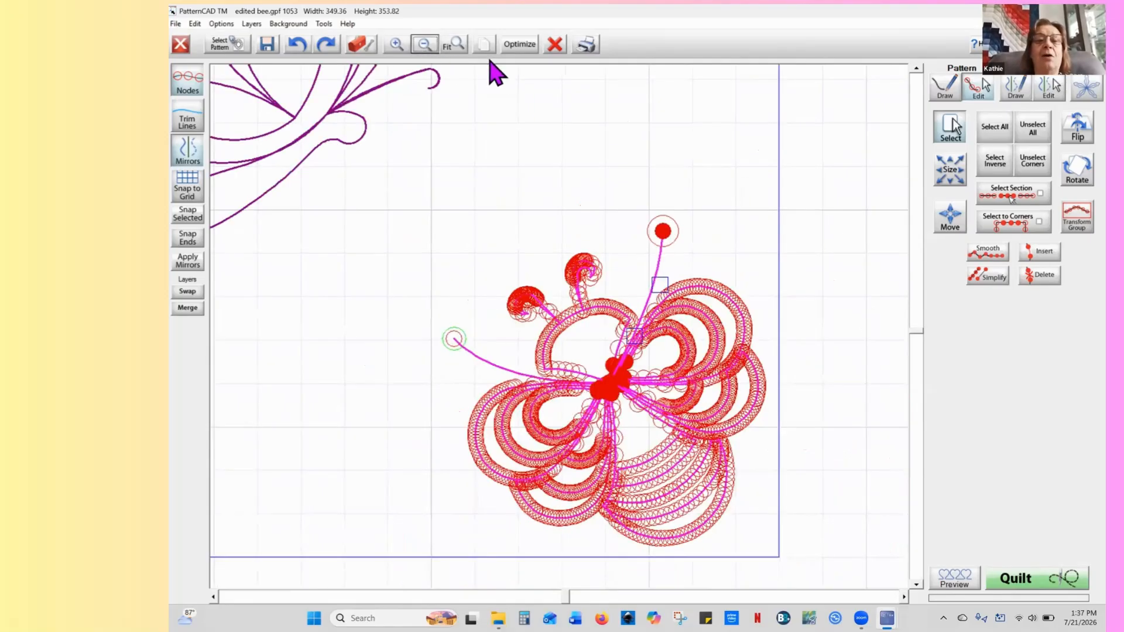
{"action": "left_click", "coordinate": [426, 46]}
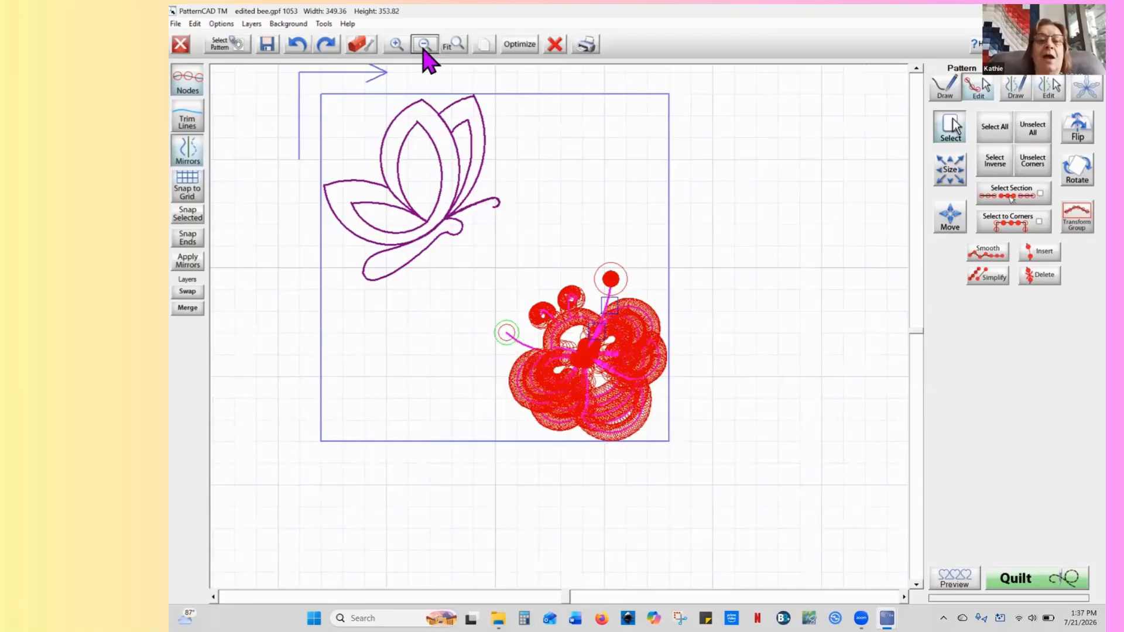
{"action": "left_click", "coordinate": [519, 47]}
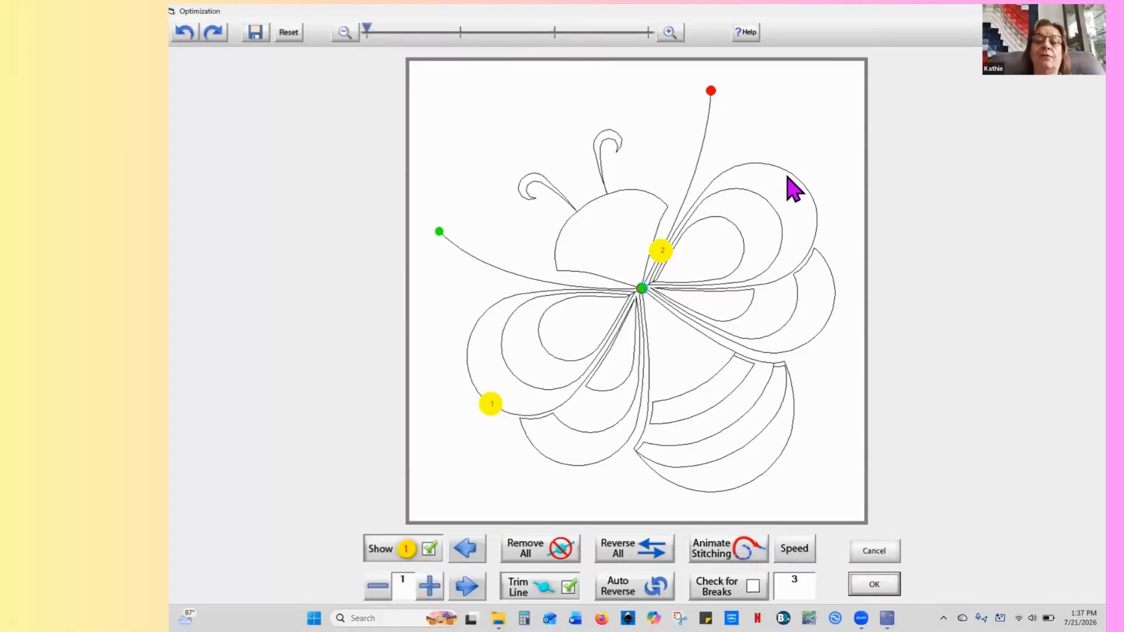
{"action": "left_click", "coordinate": [873, 584]}
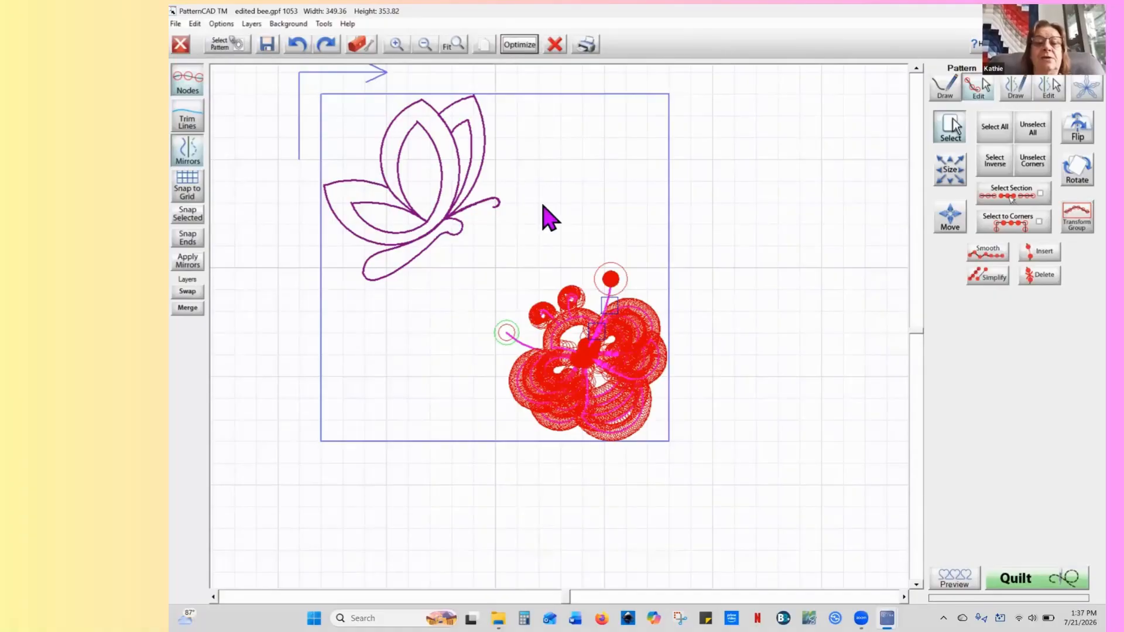
Clear the selection, select only the overlapping nodes at the bee's center, and snap them together
{"action": "left_click", "coordinate": [396, 46]}
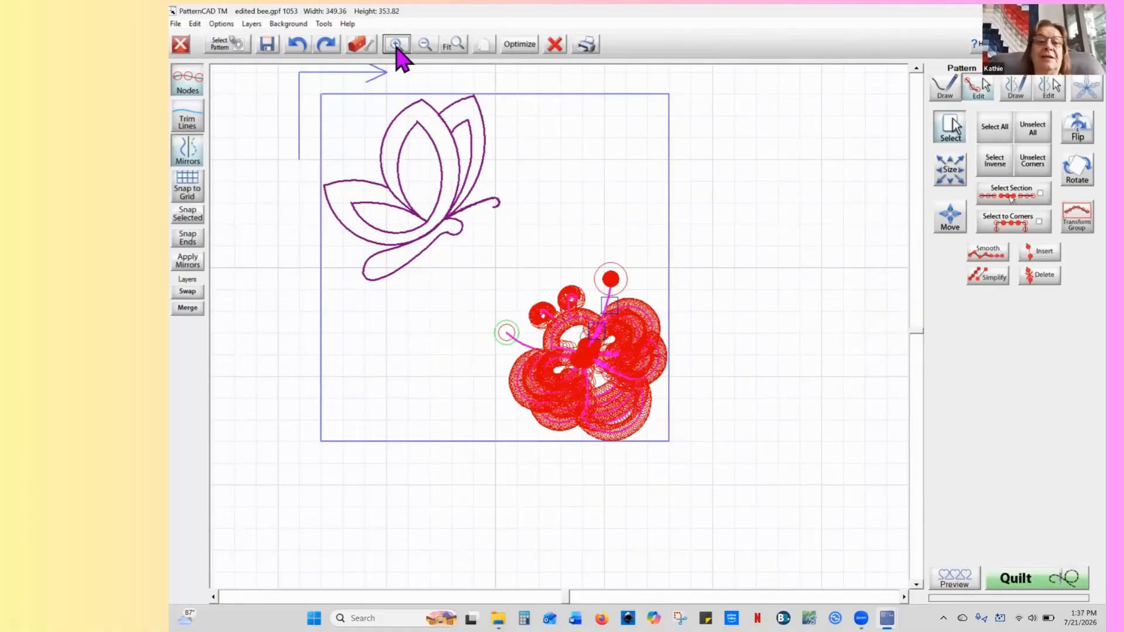
{"action": "left_click", "coordinate": [397, 45]}
{"action": "left_click", "coordinate": [396, 46]}
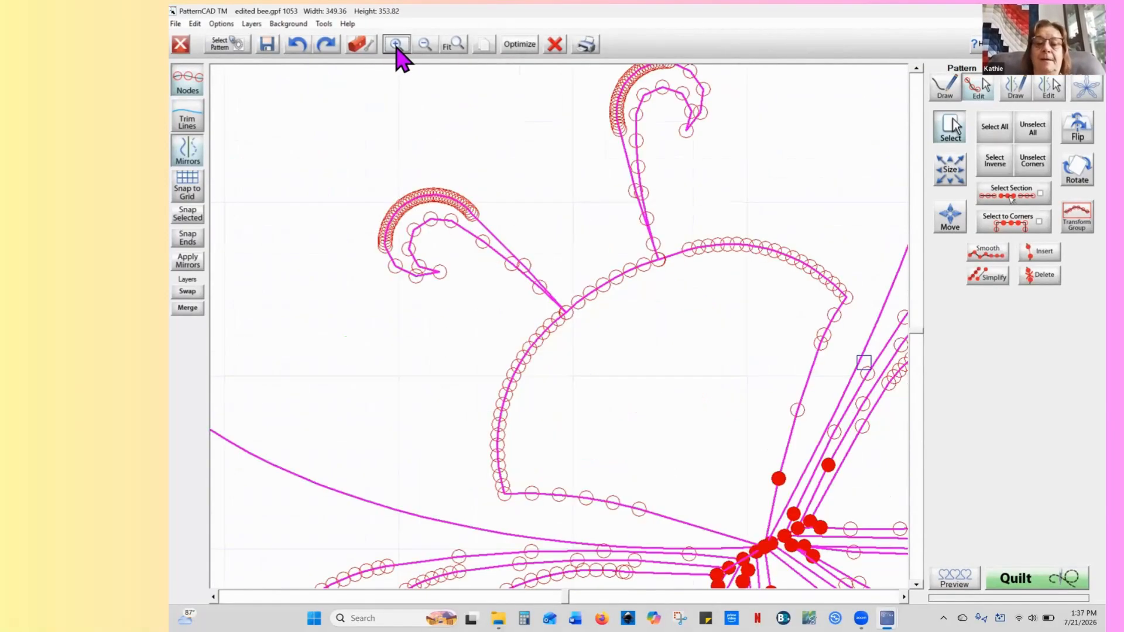
{"action": "left_click", "coordinate": [915, 585]}
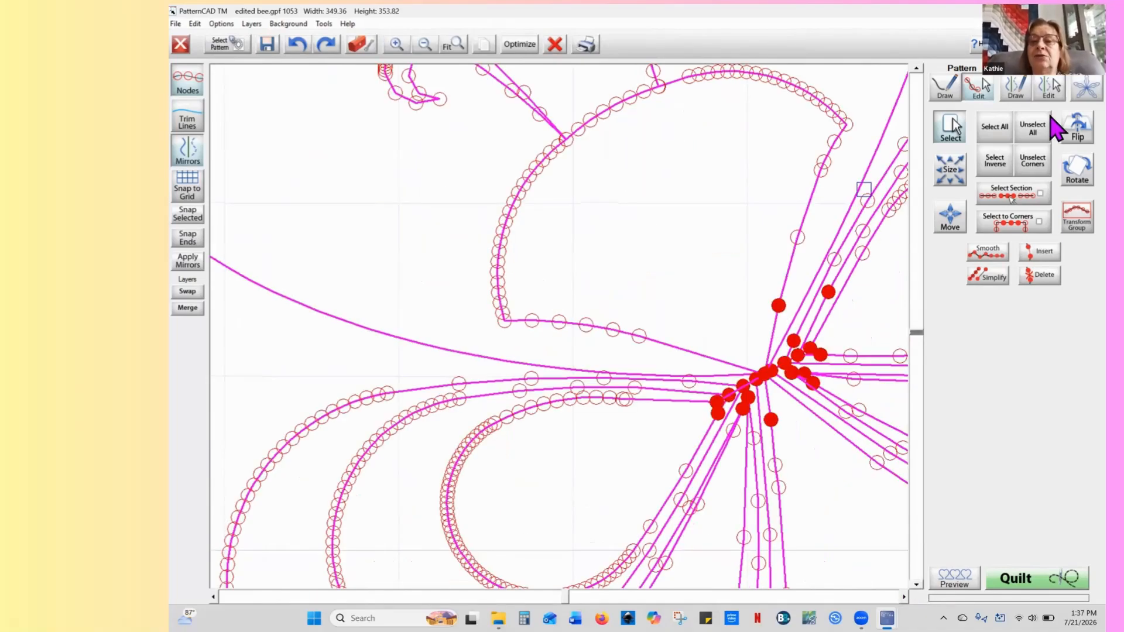
{"action": "left_click", "coordinate": [1036, 140]}
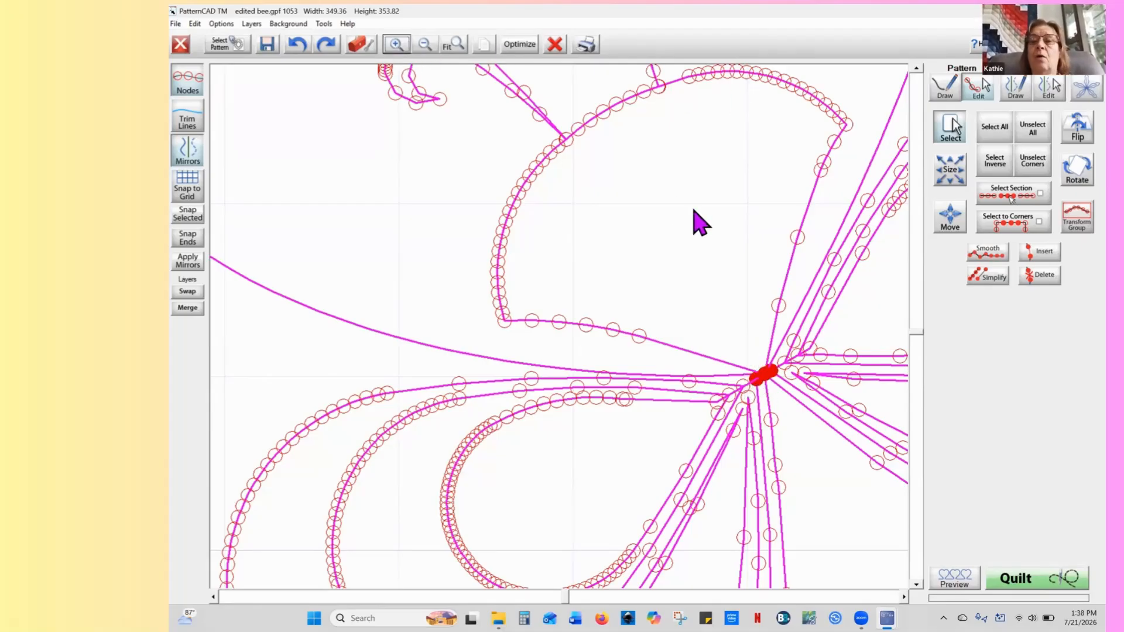
{"action": "left_click", "coordinate": [1030, 130]}
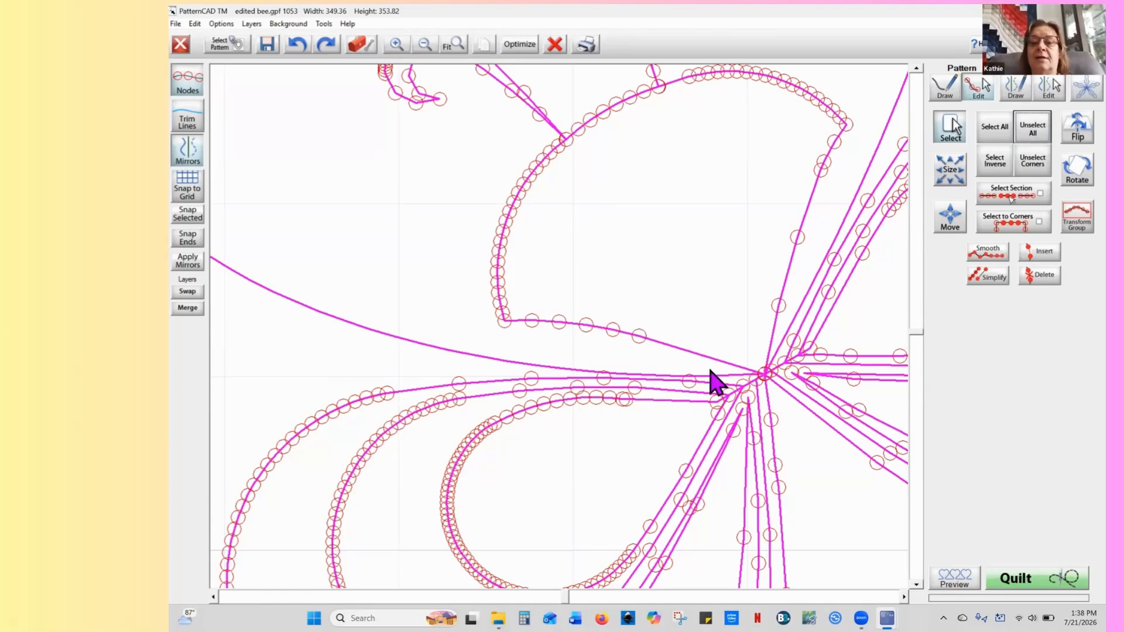
{"action": "left_click", "coordinate": [764, 369]}
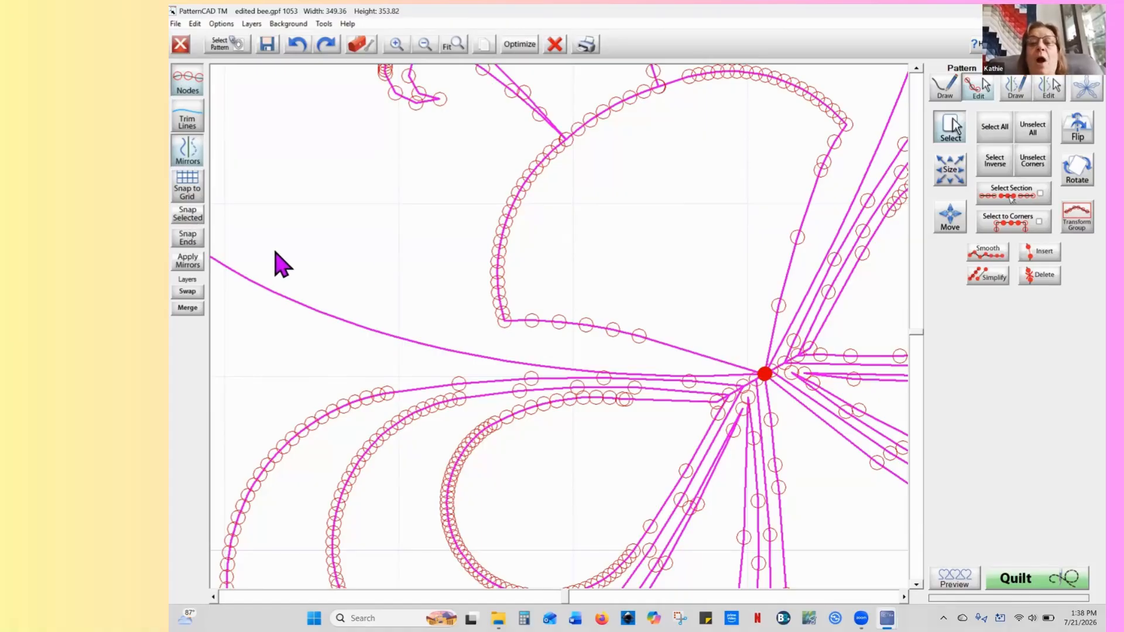
{"action": "left_click", "coordinate": [188, 214]}
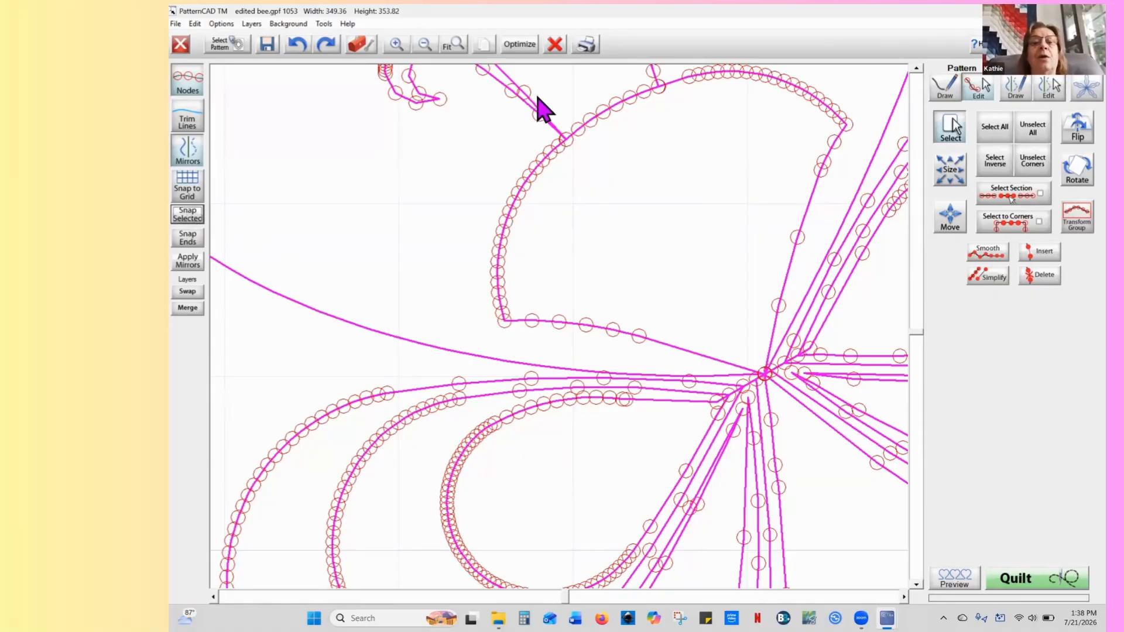
Remove all trim lines in Optimize to join the second curved line to the bee, and accept
{"action": "left_click", "coordinate": [527, 46]}
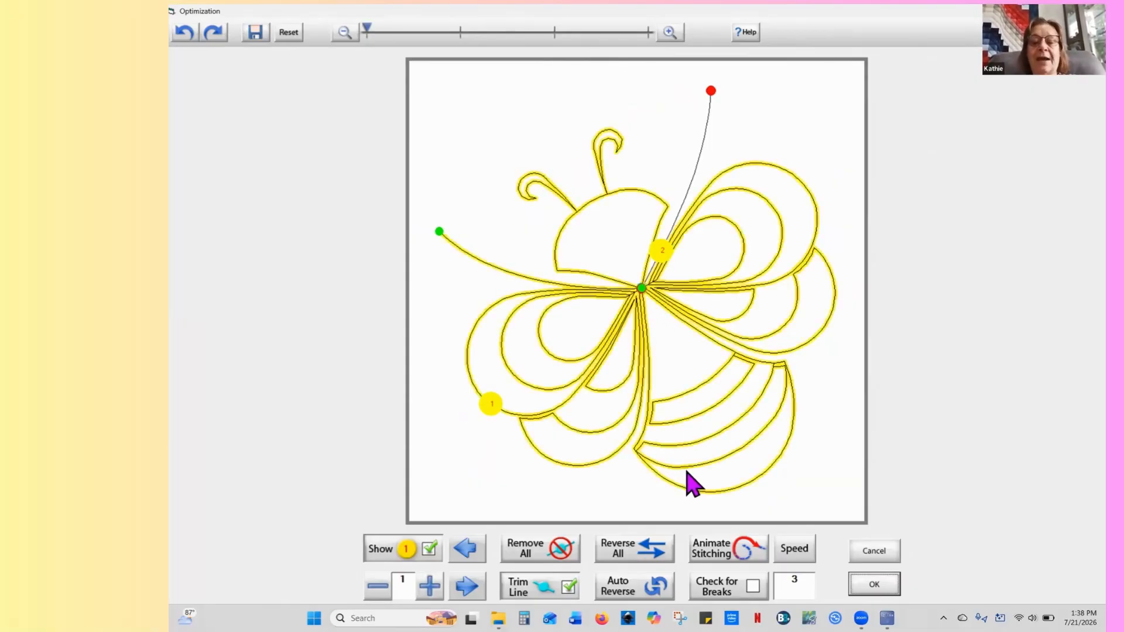
{"action": "left_click", "coordinate": [556, 556]}
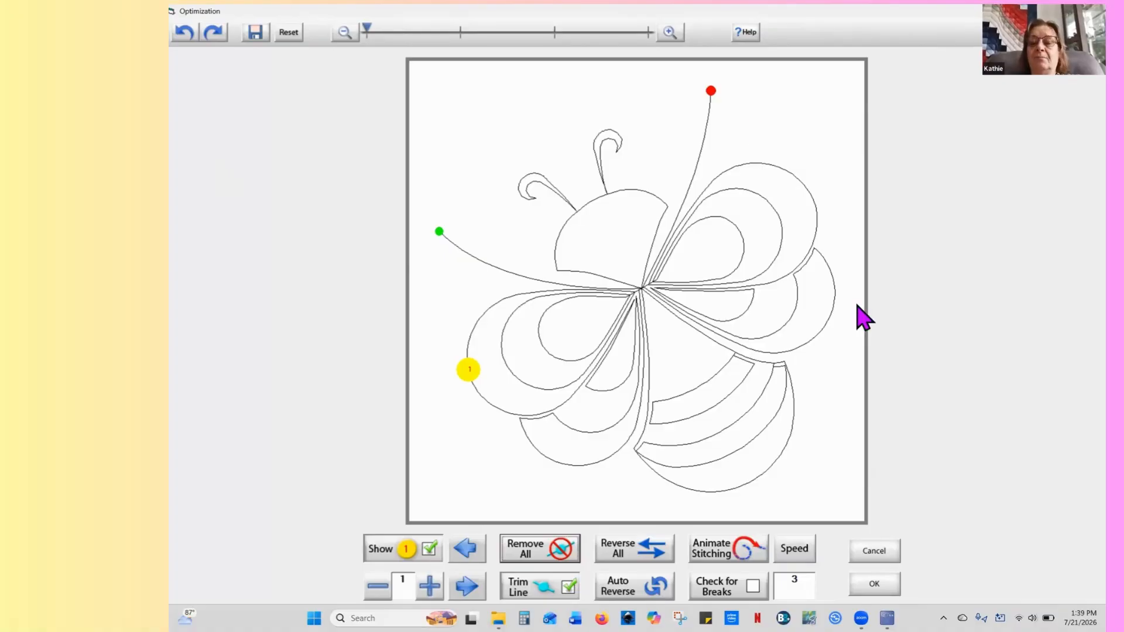
{"action": "left_click", "coordinate": [877, 585]}
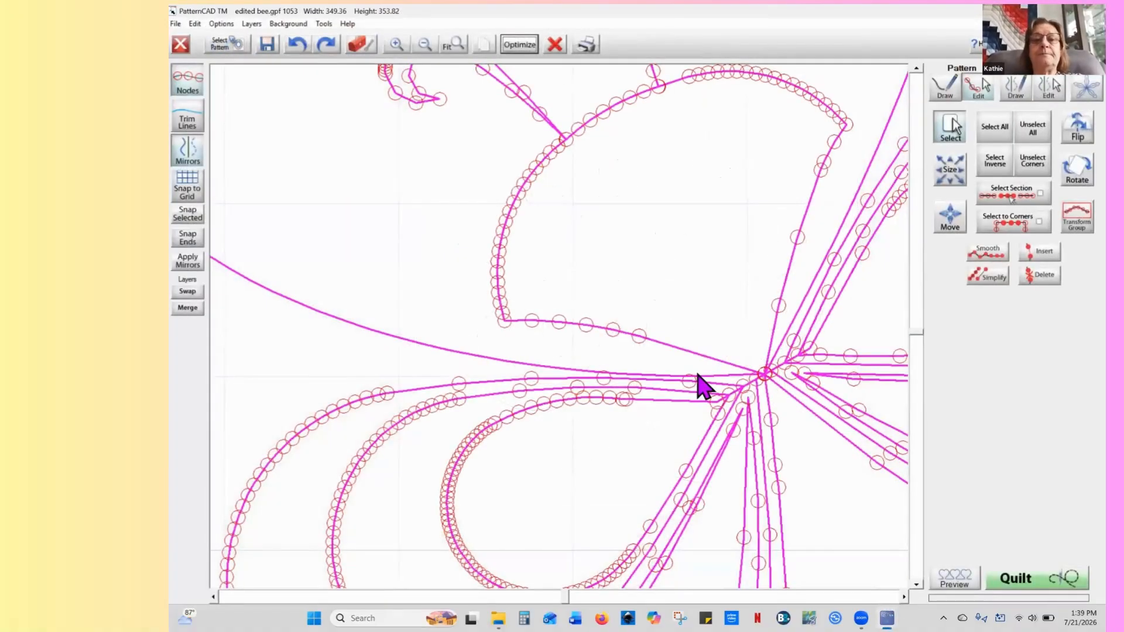
Hide the nodes and check the joined bee's start and end points in Optimize
{"action": "left_click", "coordinate": [425, 44]}
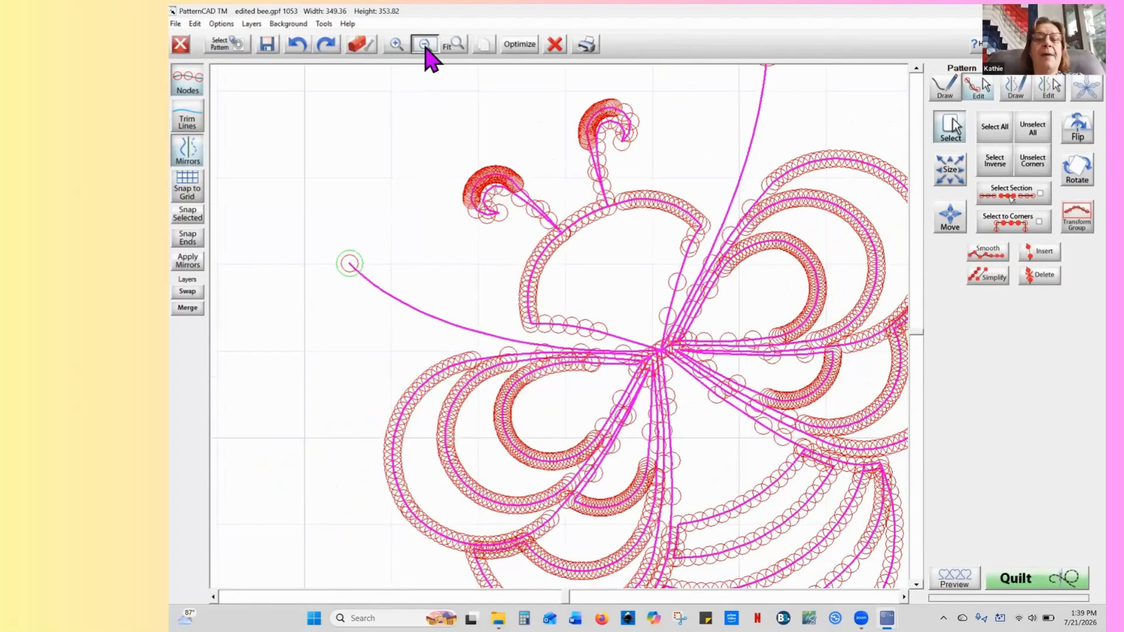
{"action": "left_click", "coordinate": [424, 44]}
{"action": "left_click", "coordinate": [425, 45]}
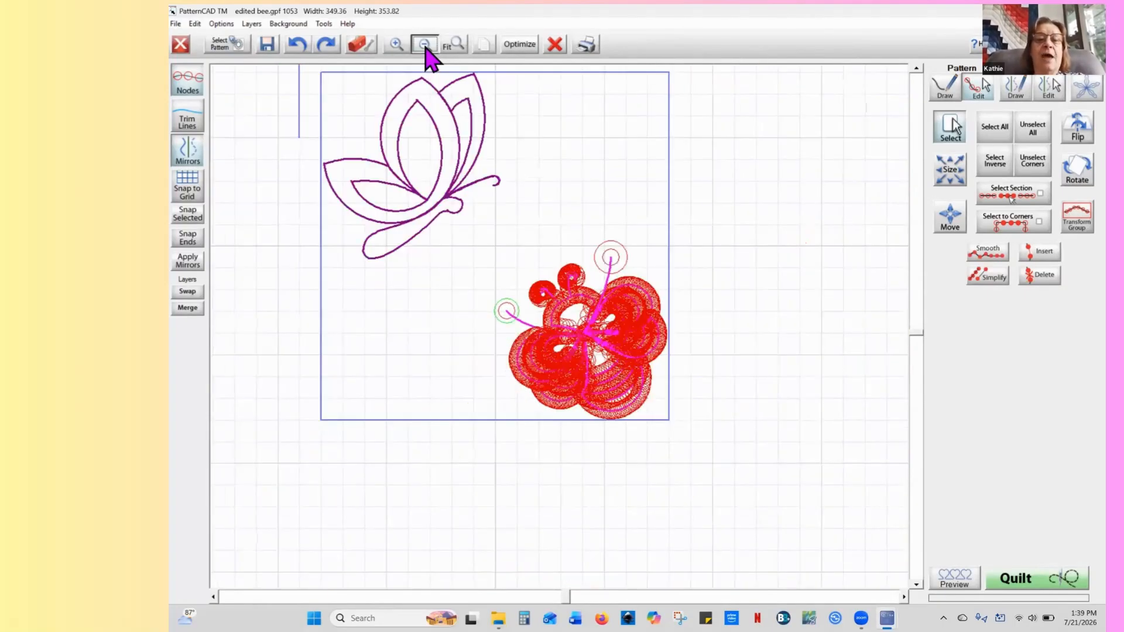
{"action": "left_click", "coordinate": [425, 47]}
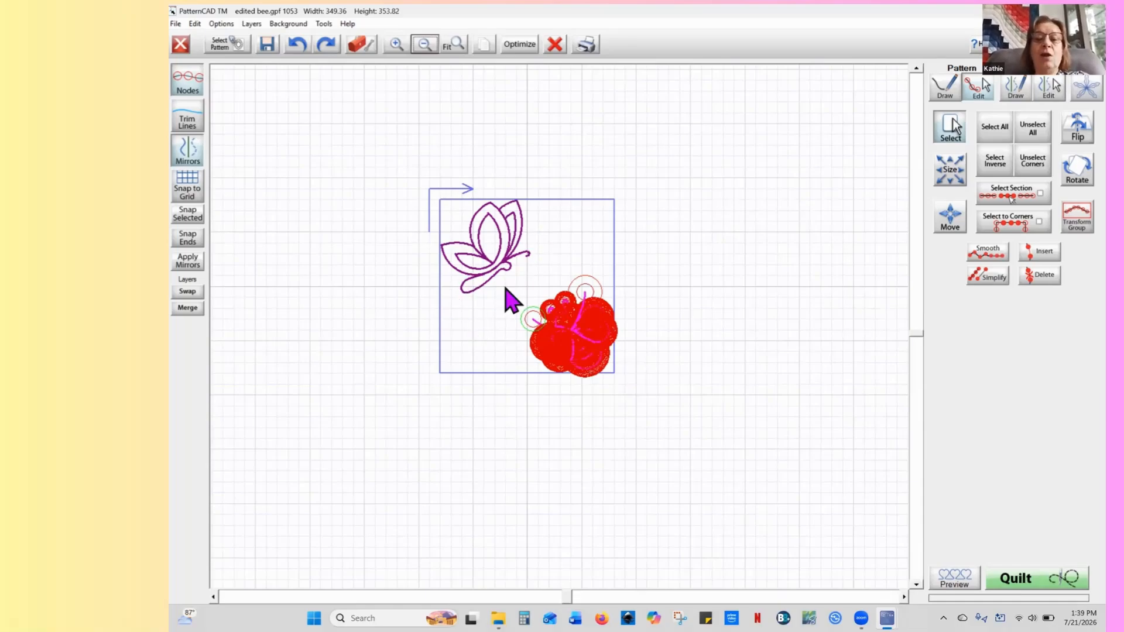
{"action": "left_click", "coordinate": [196, 88]}
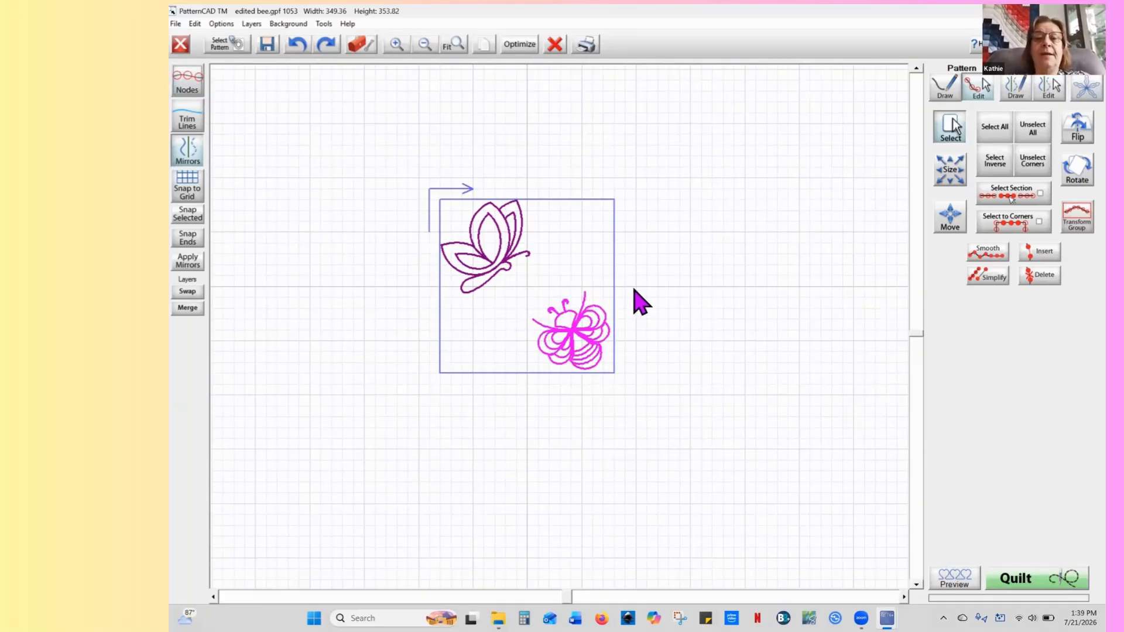
{"action": "left_click", "coordinate": [523, 47]}
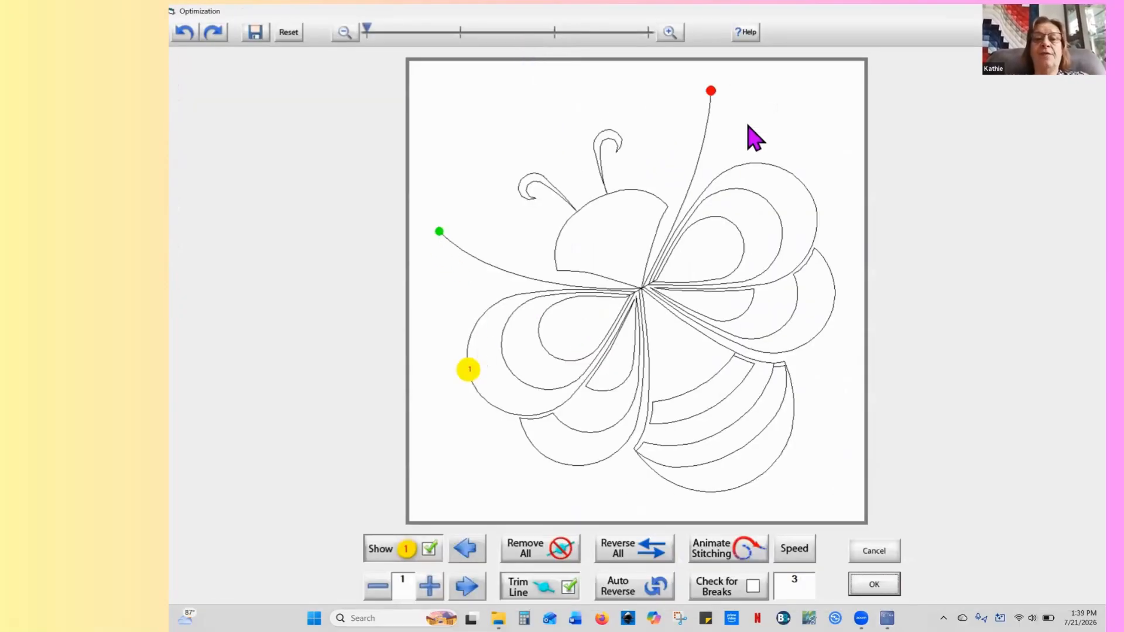
{"action": "left_click", "coordinate": [874, 585]}
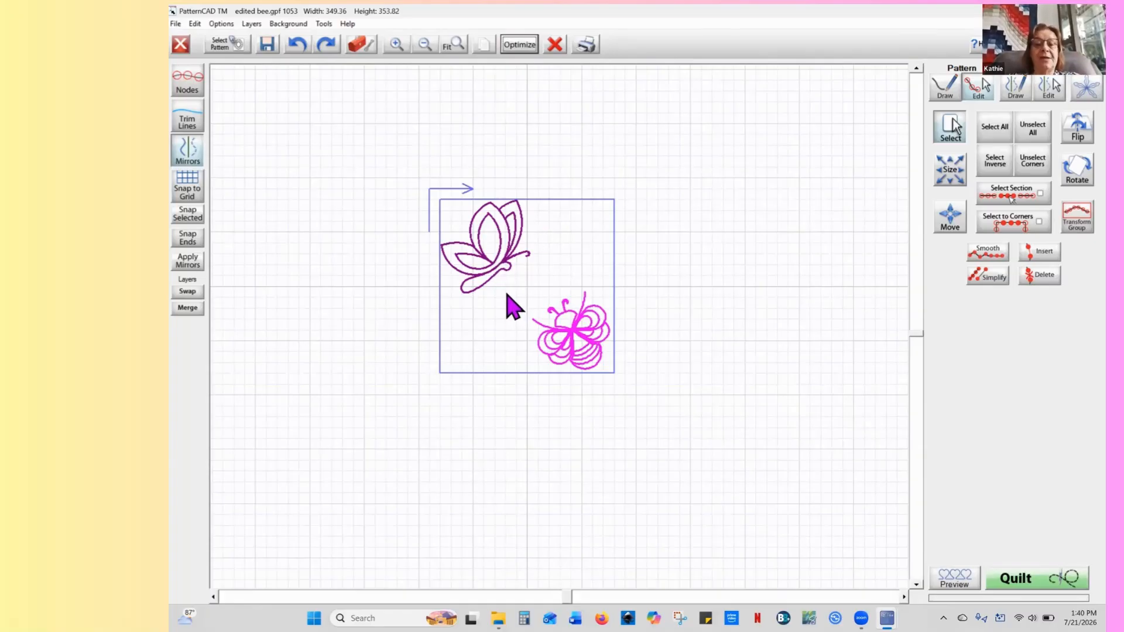
Swap the layers to make the butterfly active and check its start and end points in Optimize
{"action": "left_click", "coordinate": [251, 26]}
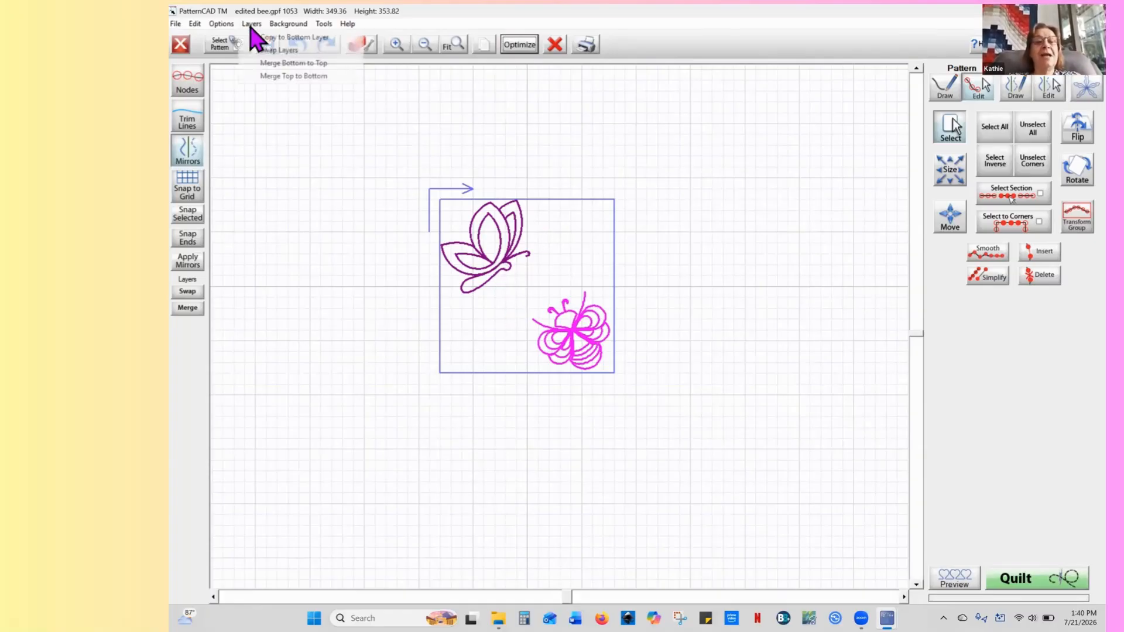
{"action": "left_click", "coordinate": [266, 50]}
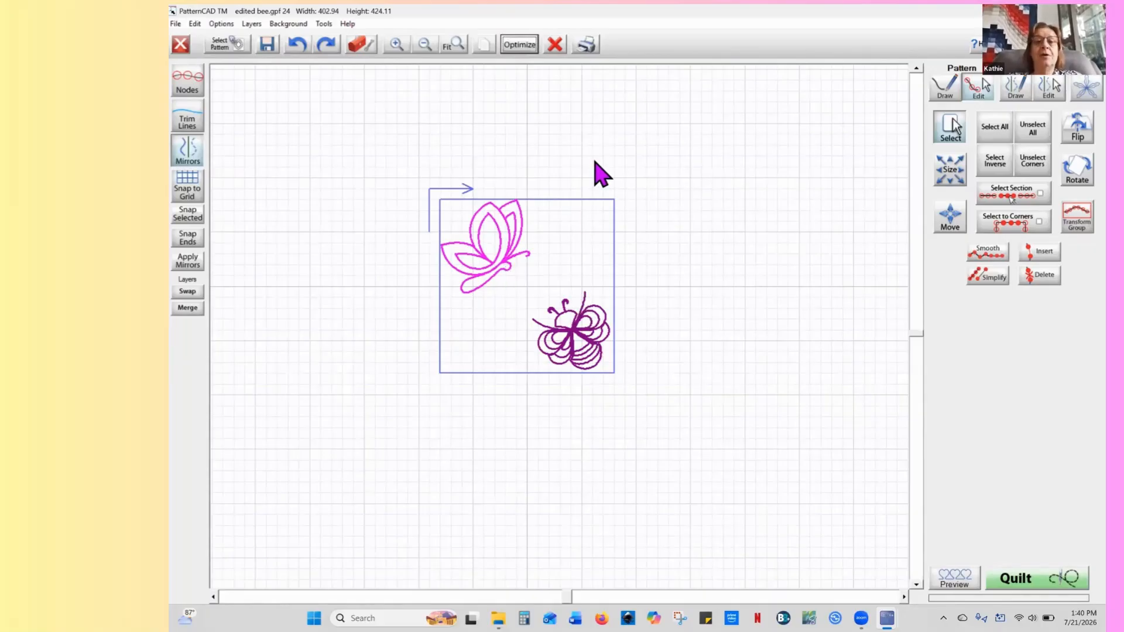
{"action": "left_click", "coordinate": [525, 50]}
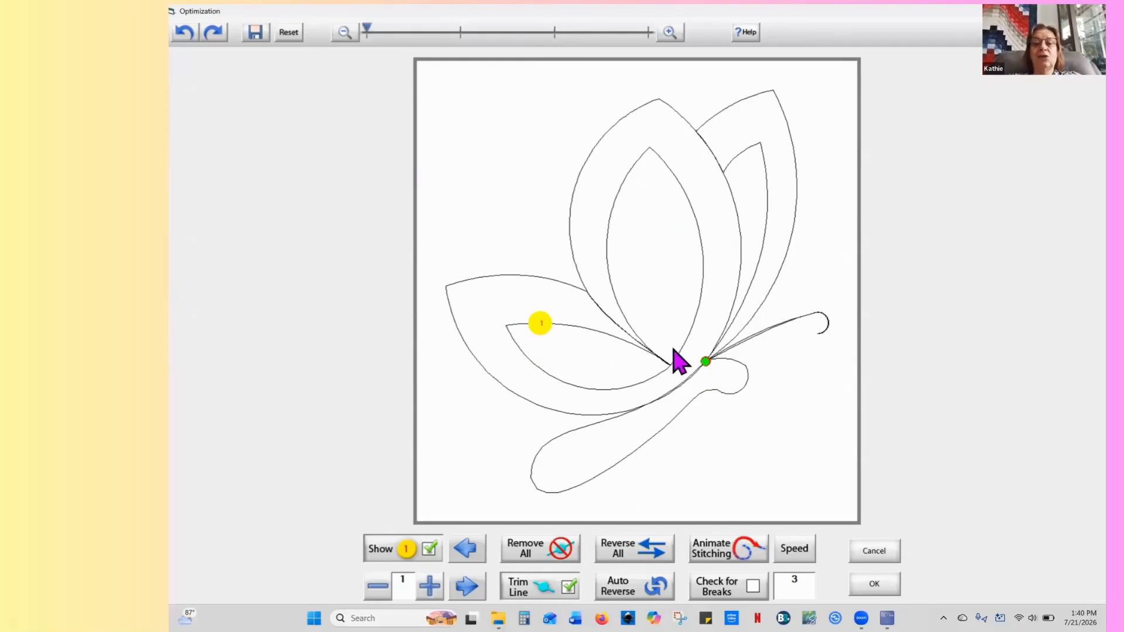
{"action": "left_click", "coordinate": [874, 584]}
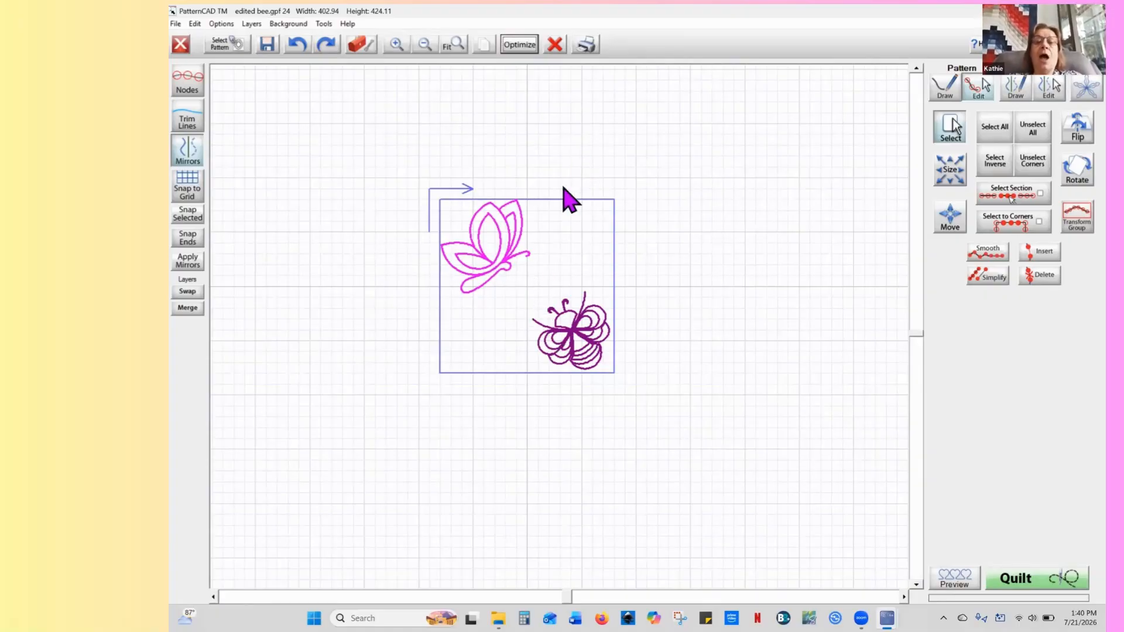
Draw a short straight spline line from the butterfly's body junction toward the block center, and show the nodes
{"action": "left_click", "coordinate": [938, 92]}
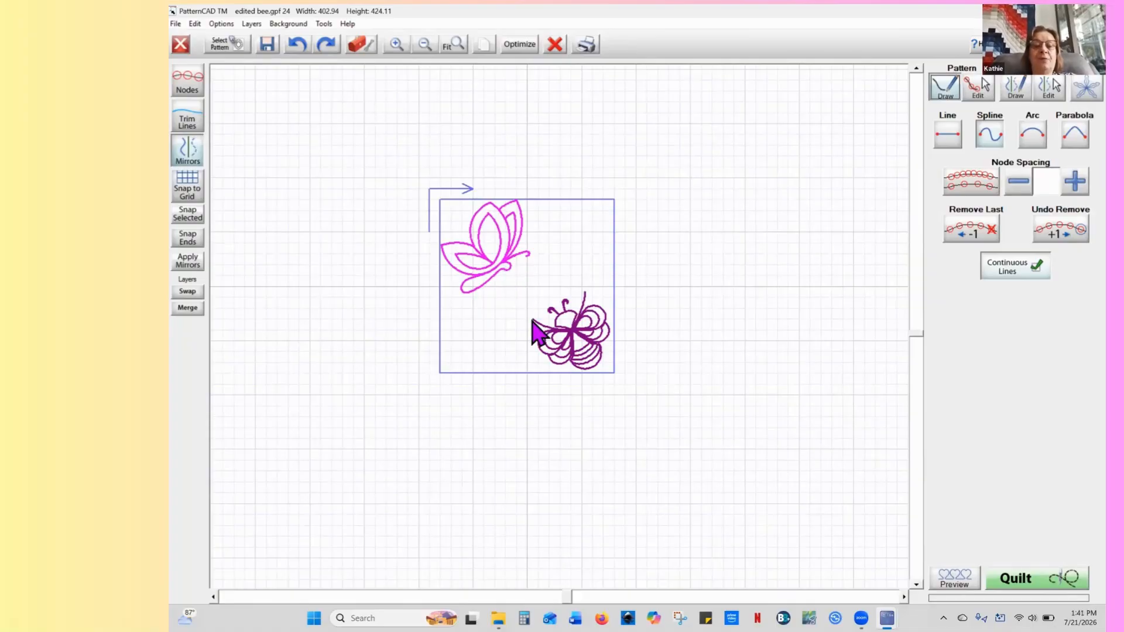
{"action": "left_click", "coordinate": [990, 141]}
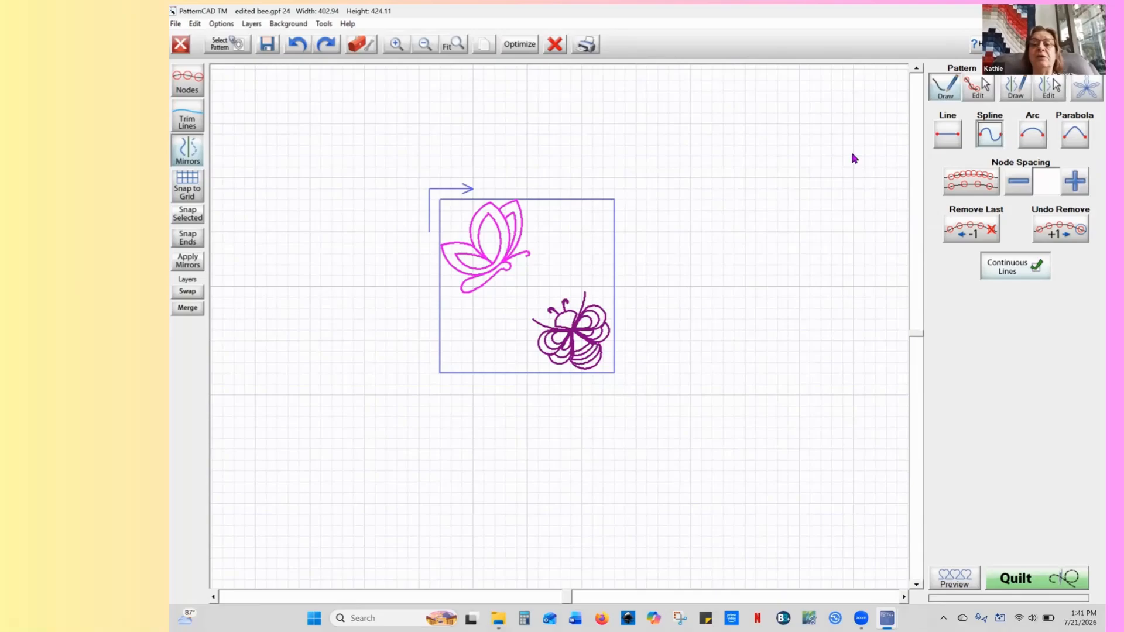
{"action": "left_click", "coordinate": [400, 51]}
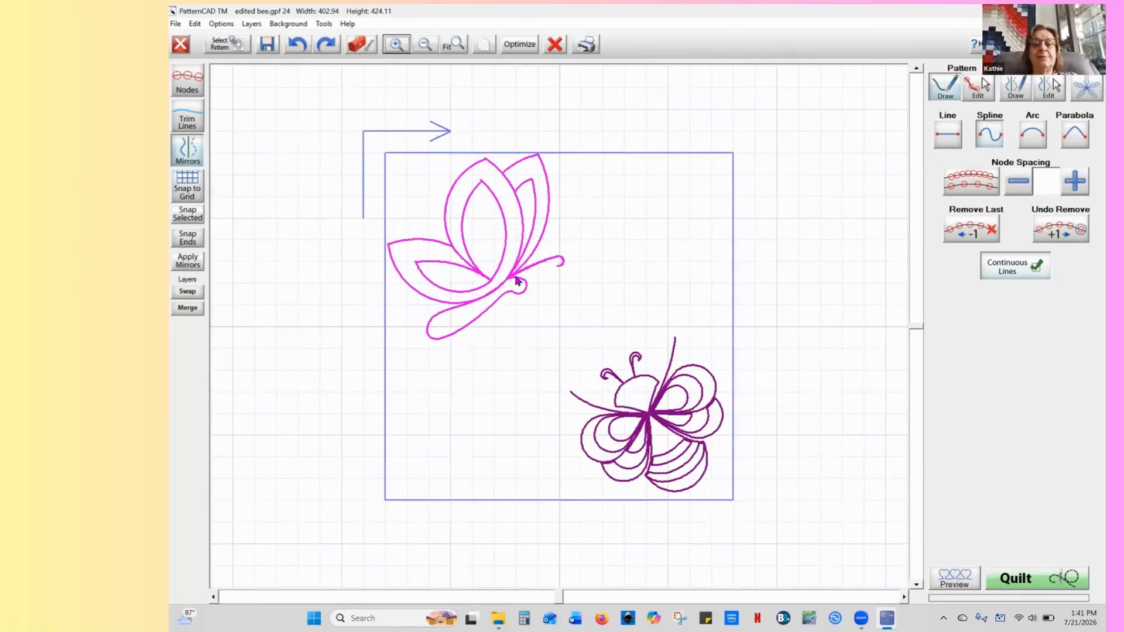
{"action": "left_click", "coordinate": [560, 302]}
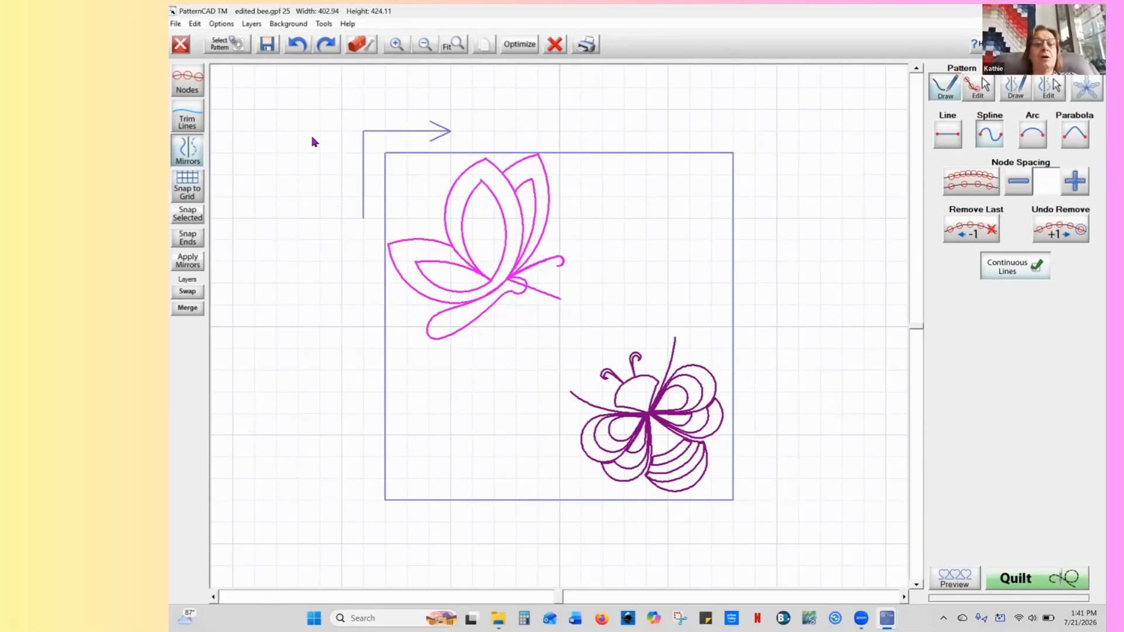
{"action": "left_click", "coordinate": [192, 91]}
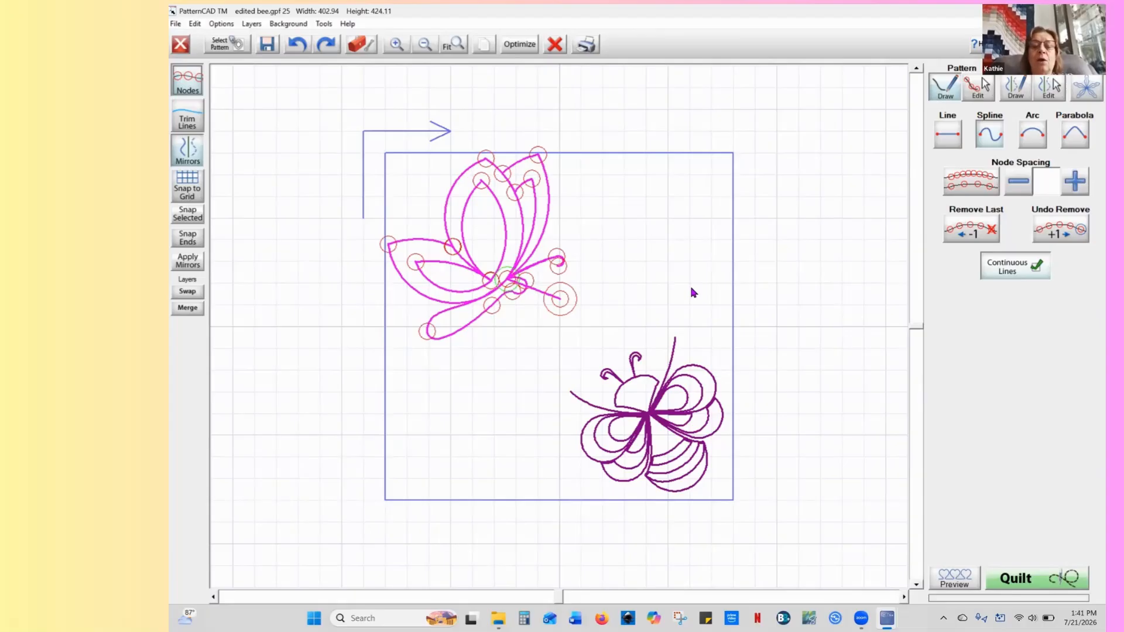
{"action": "left_click", "coordinate": [176, 24]}
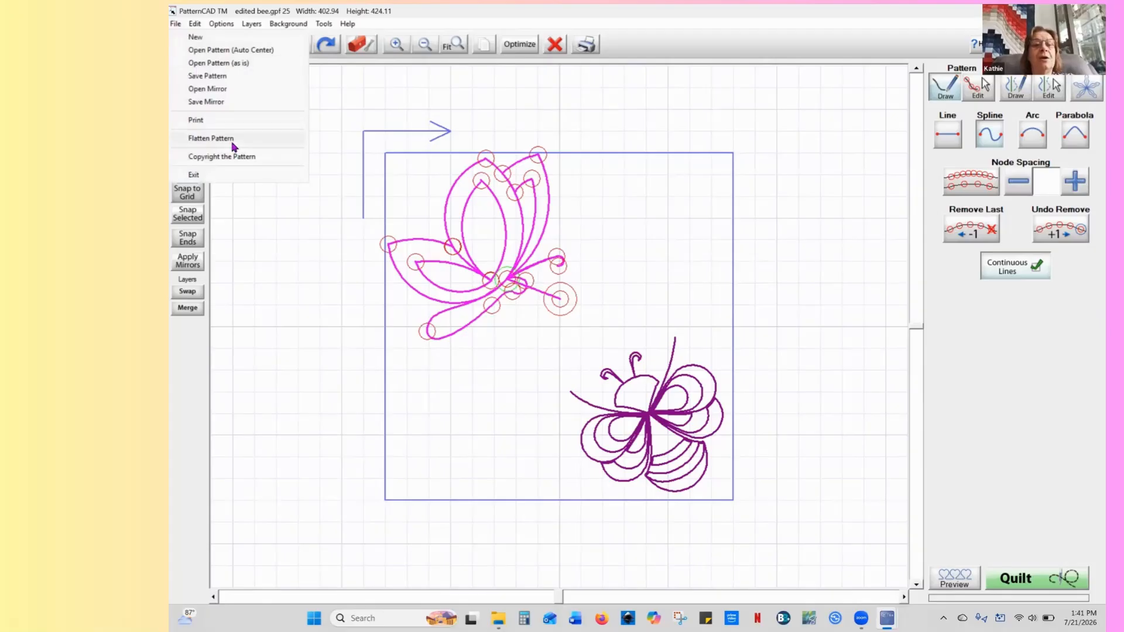
{"action": "left_click", "coordinate": [375, 97]}
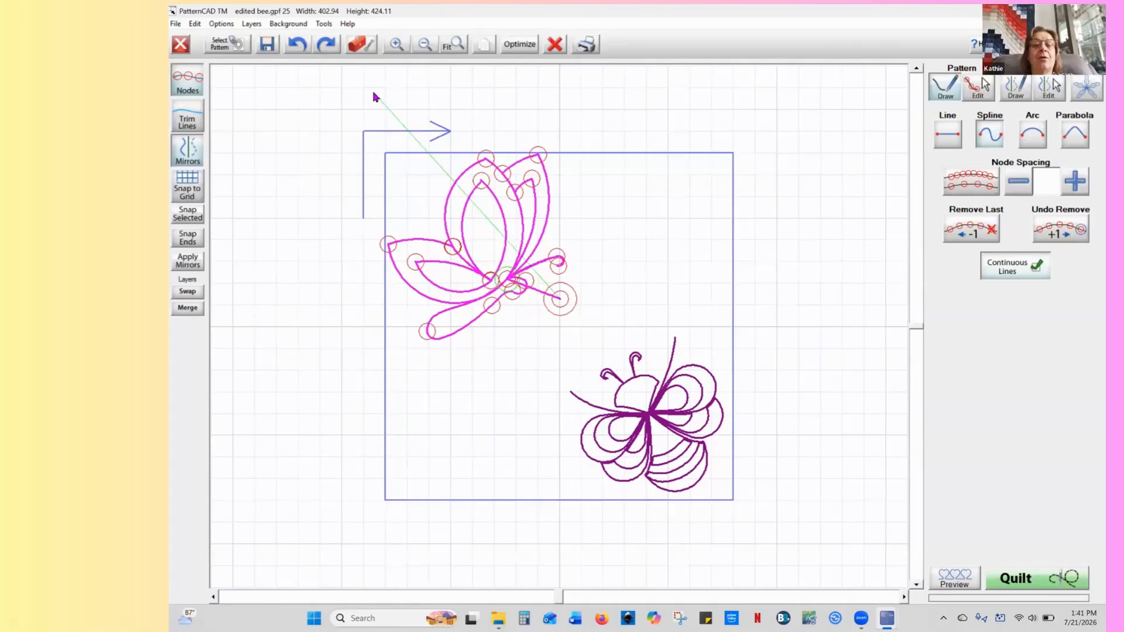
{"action": "left_click", "coordinate": [296, 45]}
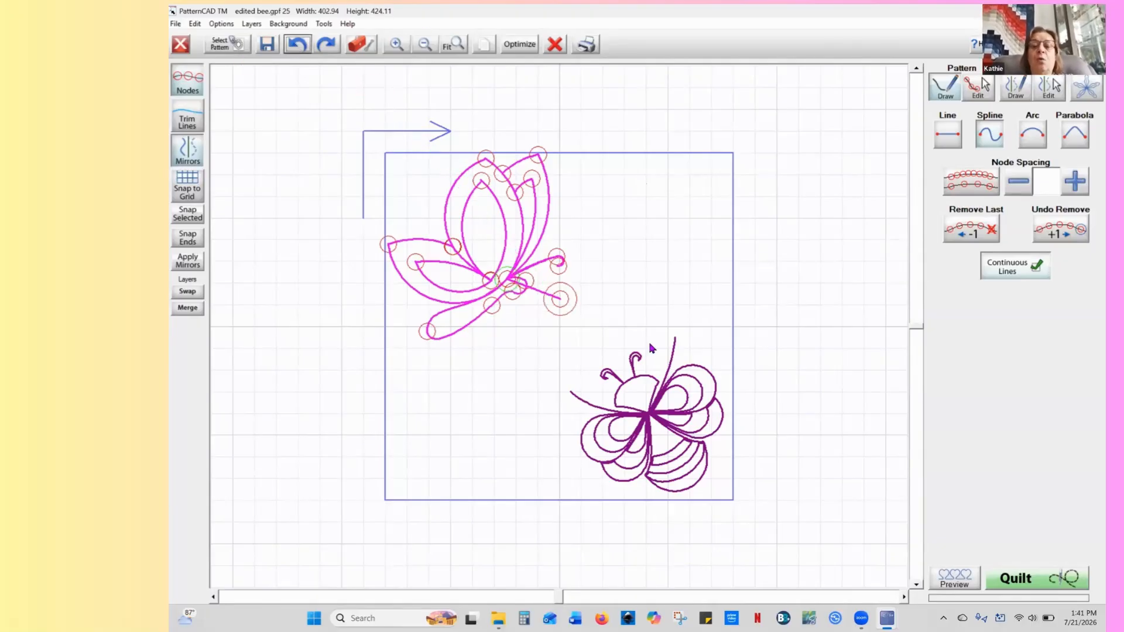
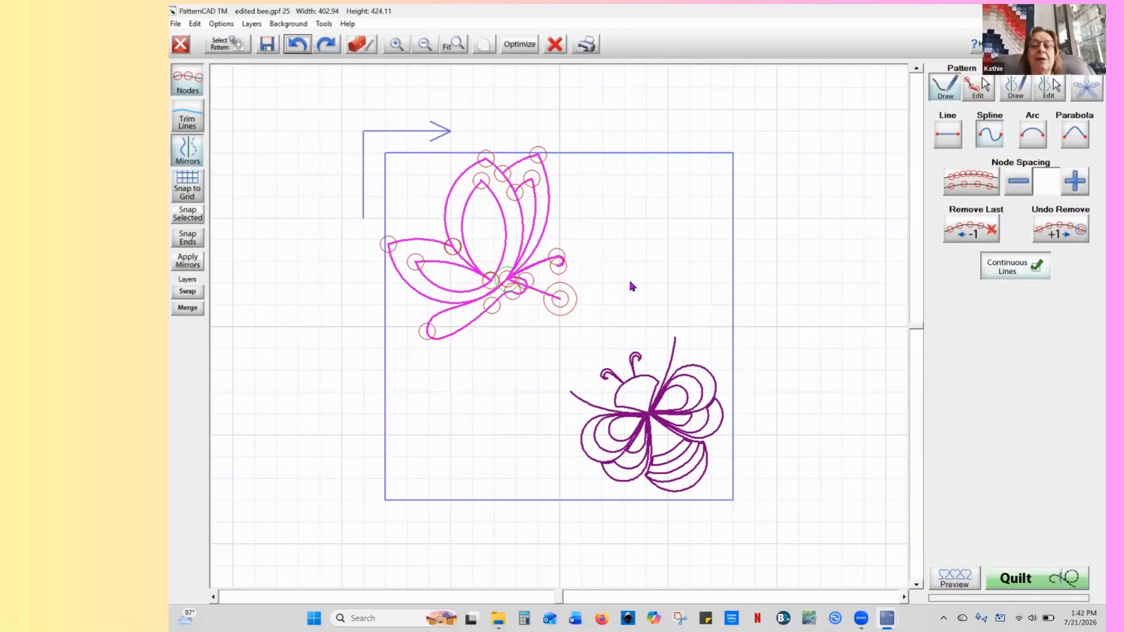
{"action": "left_click", "coordinate": [553, 308]}
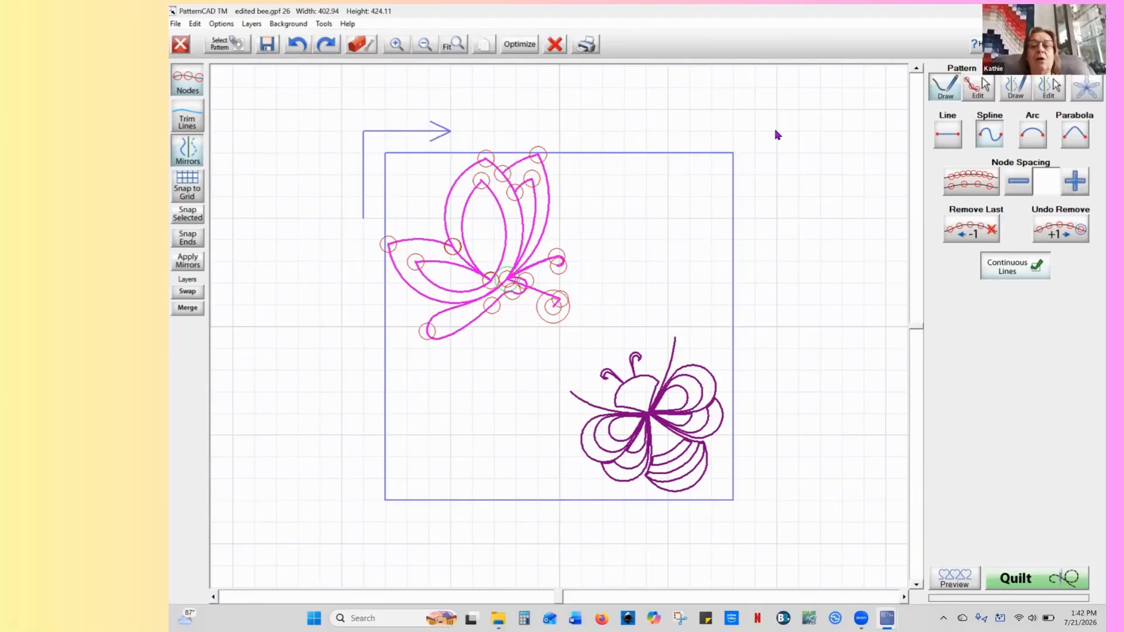
{"action": "left_click", "coordinate": [296, 49]}
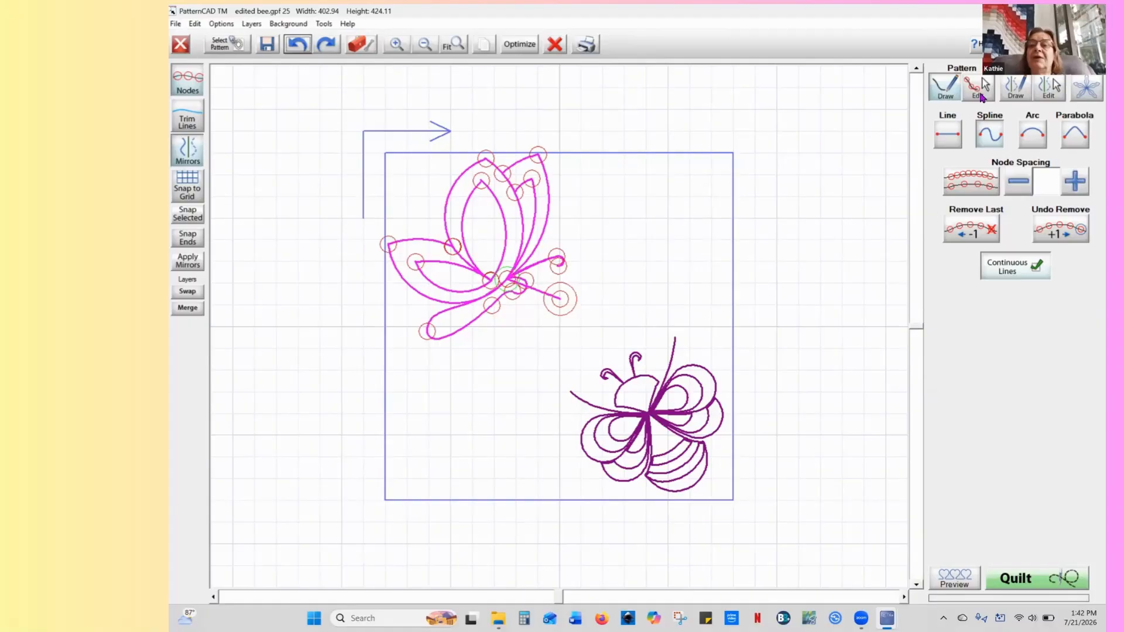
Select both end nodes of the butterfly's new line and bend its inner part upward so it follows the head's curve
{"action": "left_click", "coordinate": [981, 93]}
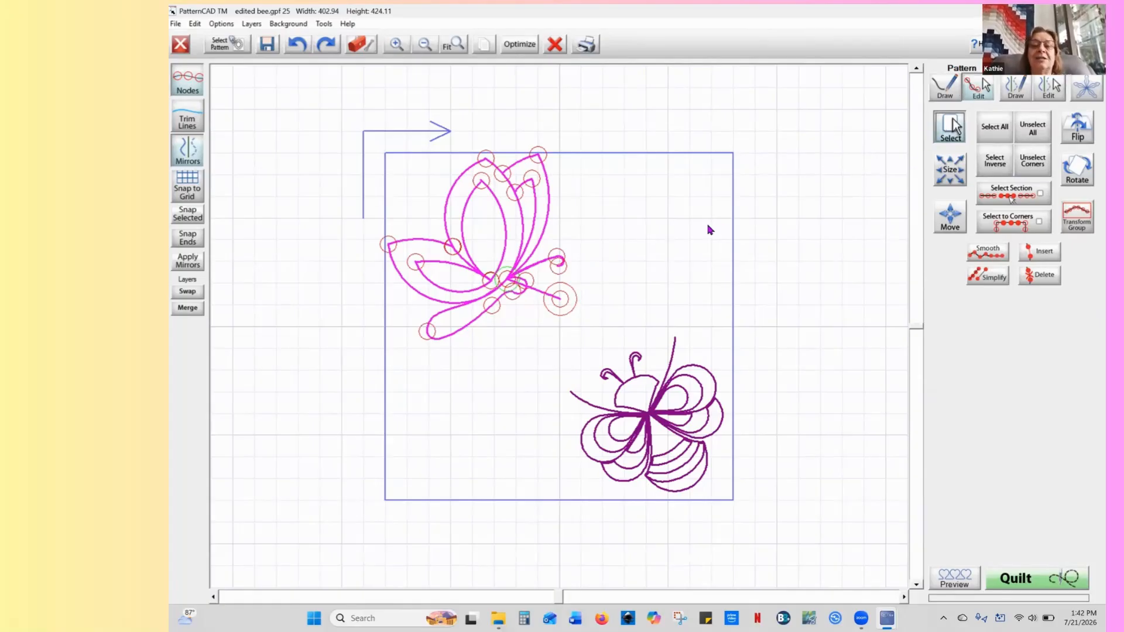
{"action": "left_click_drag", "start_coordinate": [602, 280], "coordinate": [550, 320]}
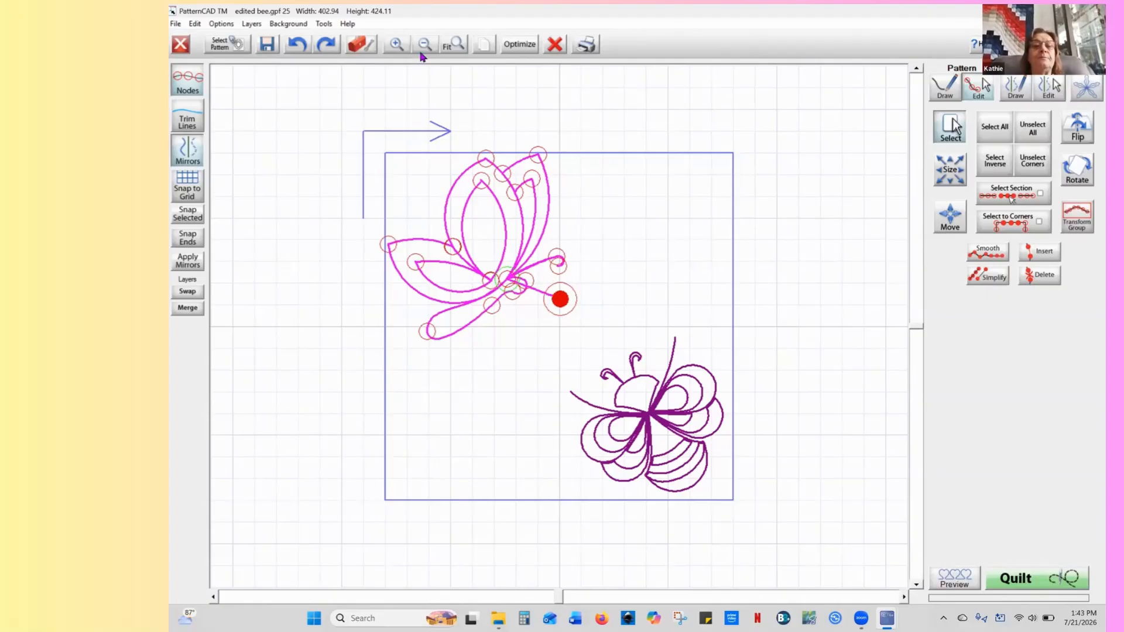
{"action": "left_click", "coordinate": [396, 45]}
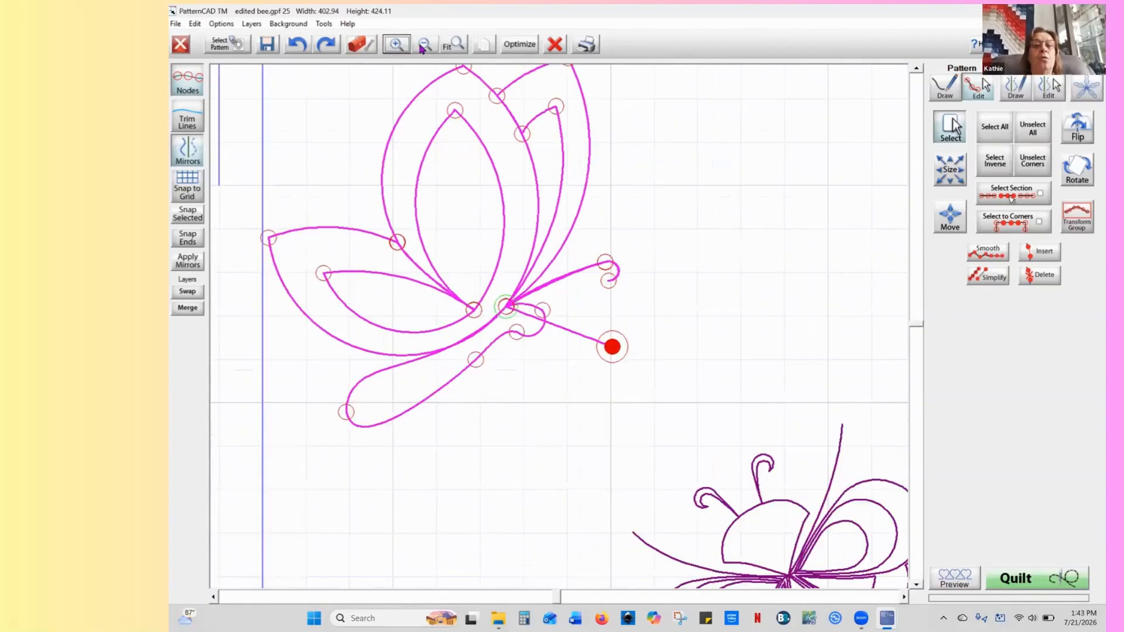
{"action": "left_click", "coordinate": [397, 45]}
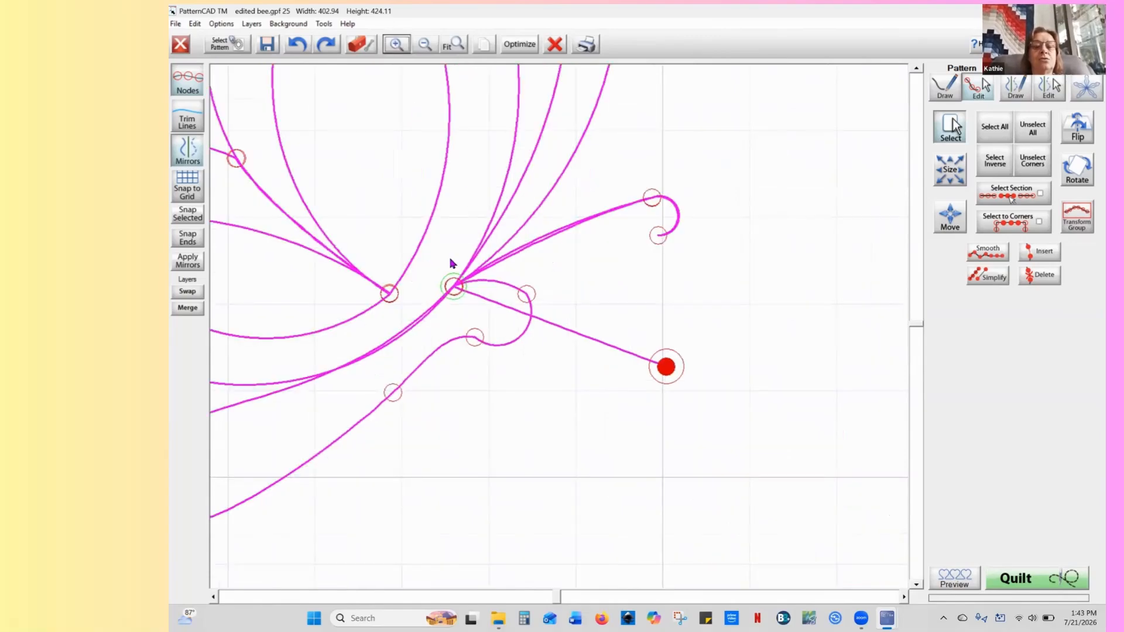
{"action": "left_click_drag", "start_coordinate": [433, 269], "coordinate": [464, 304]}
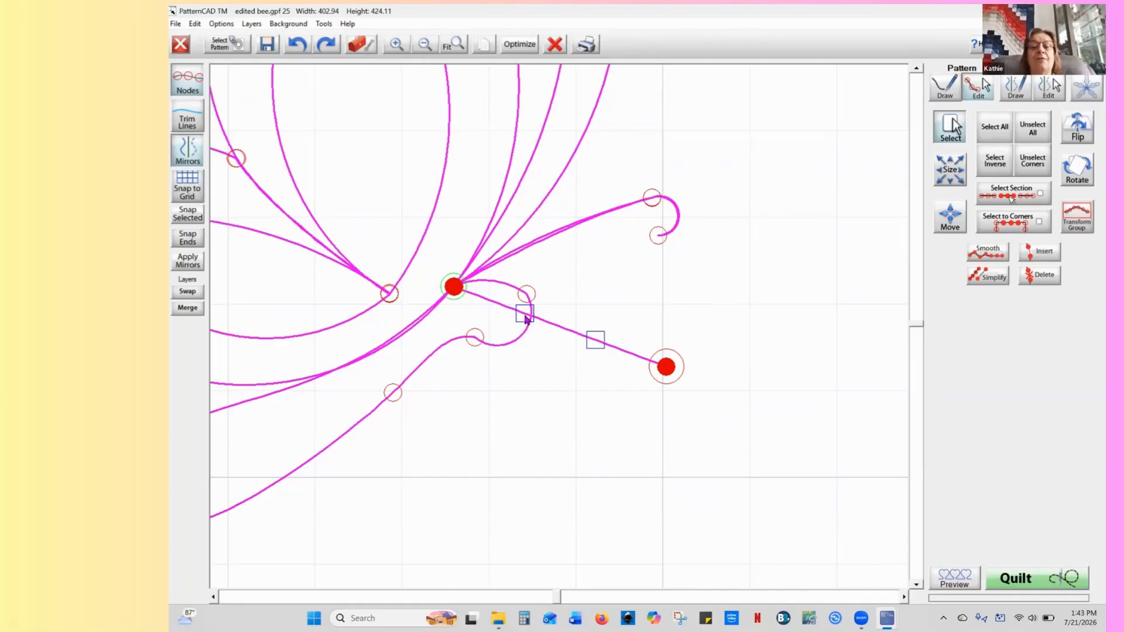
{"action": "left_click_drag", "start_coordinate": [525, 321], "coordinate": [529, 256]}
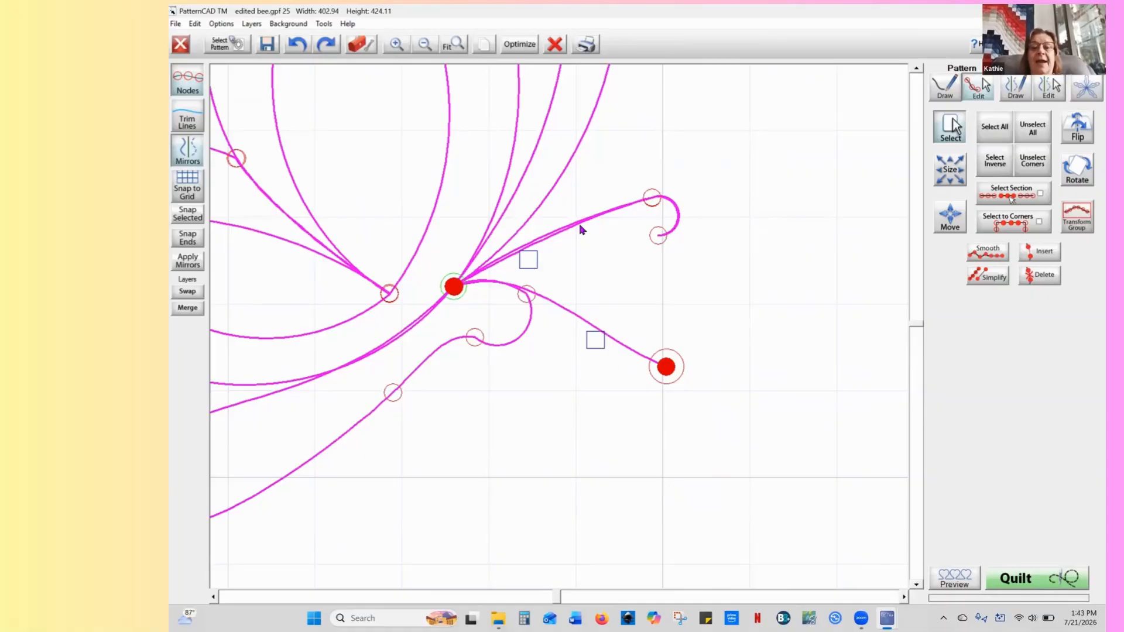
{"action": "left_click", "coordinate": [424, 45]}
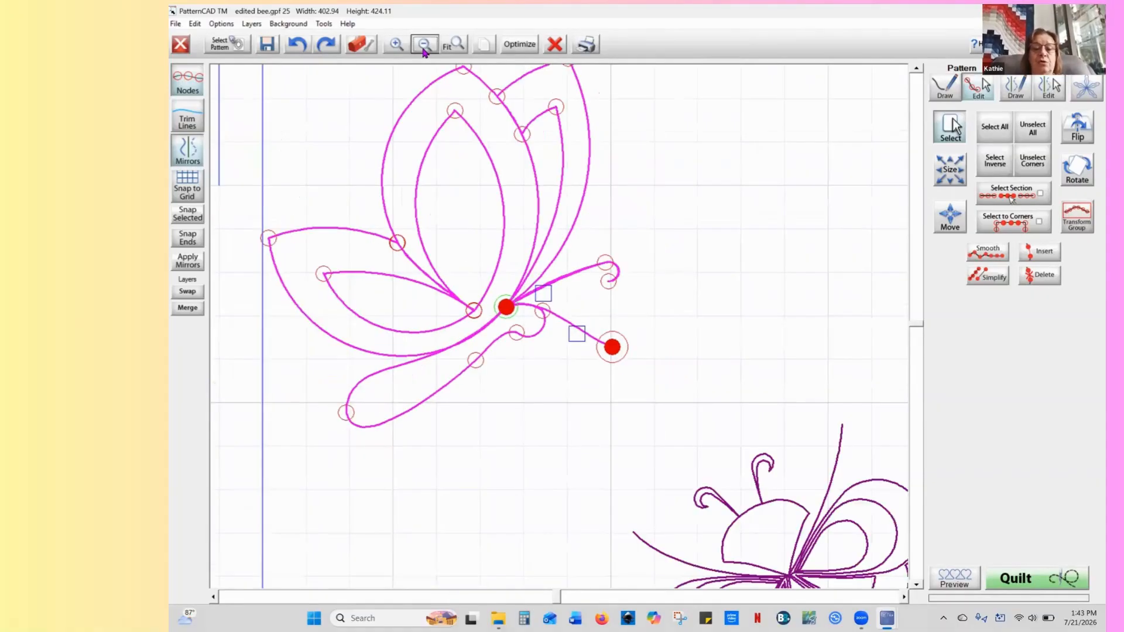
{"action": "left_click", "coordinate": [424, 45]}
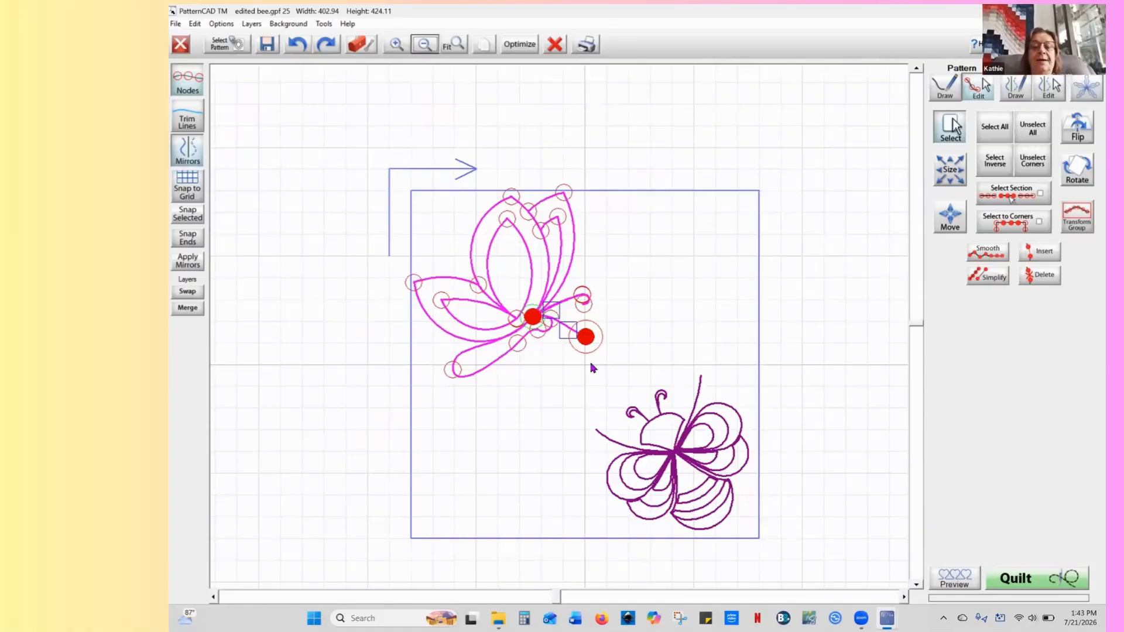
Clear the selection, move the new line's outer end node slightly down and inward, and check the butterfly's segments in Optimize
{"action": "left_click", "coordinate": [1040, 130]}
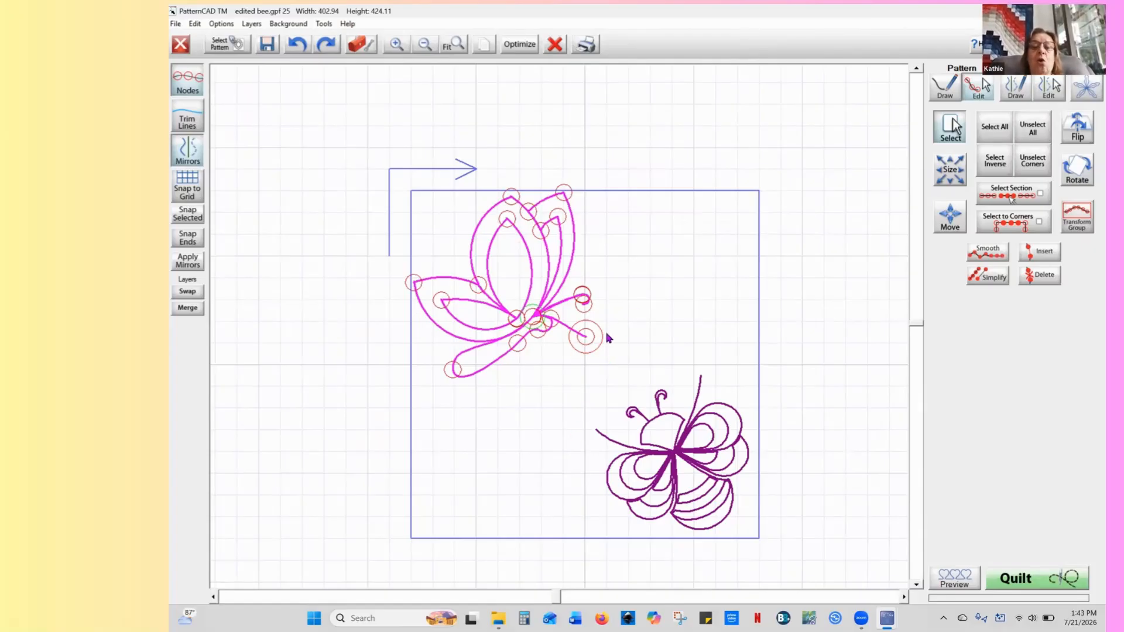
{"action": "left_click", "coordinate": [571, 355]}
{"action": "left_click_drag", "start_coordinate": [586, 338], "coordinate": [581, 349]}
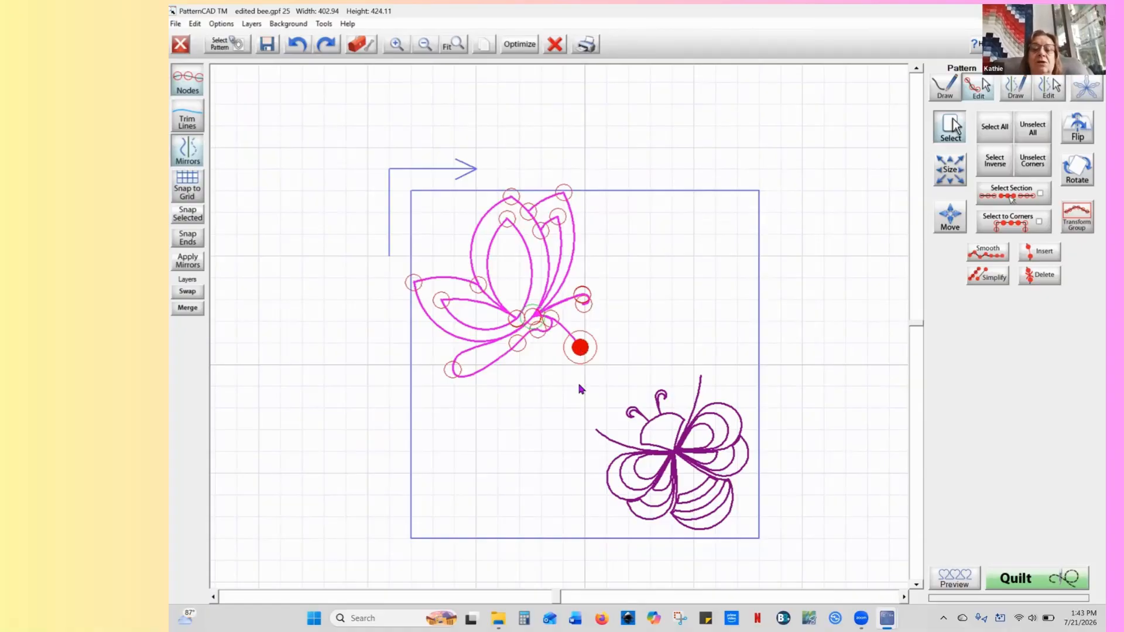
{"action": "left_click", "coordinate": [518, 51]}
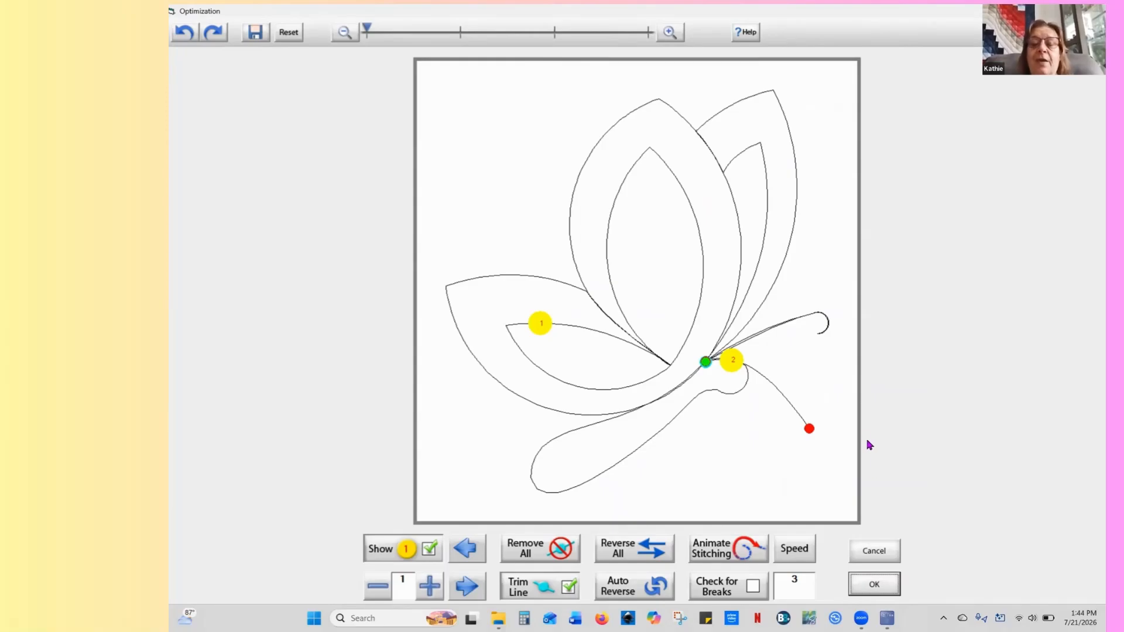
{"action": "left_click", "coordinate": [872, 586]}
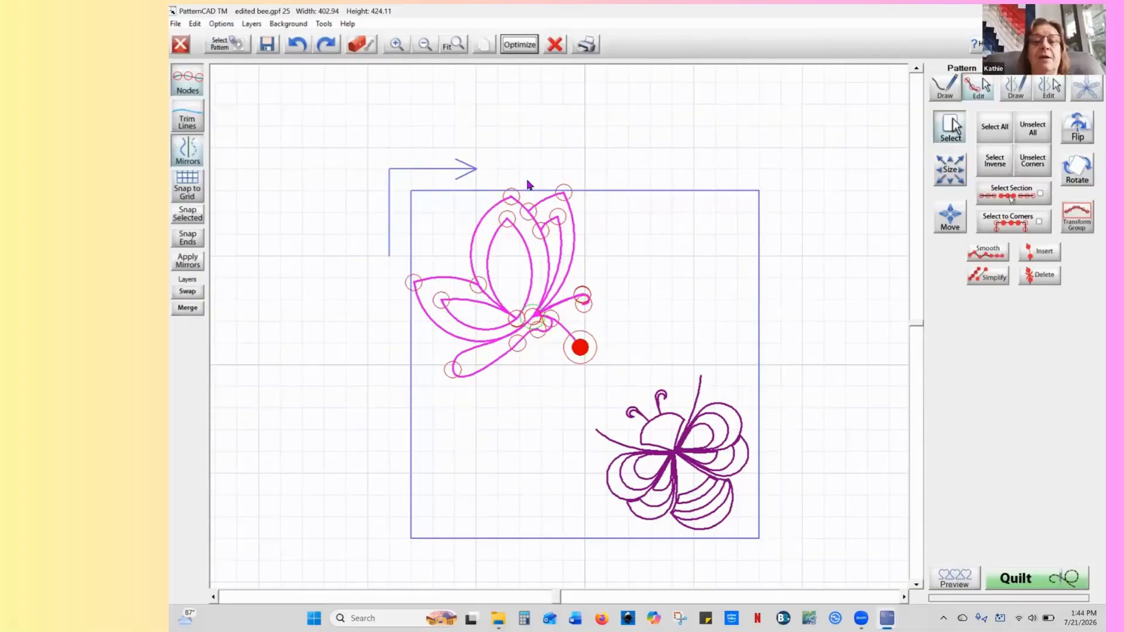
Clear the selection, select only the overlapping nodes at the butterfly's body junction, and snap them together
{"action": "left_click", "coordinate": [396, 45]}
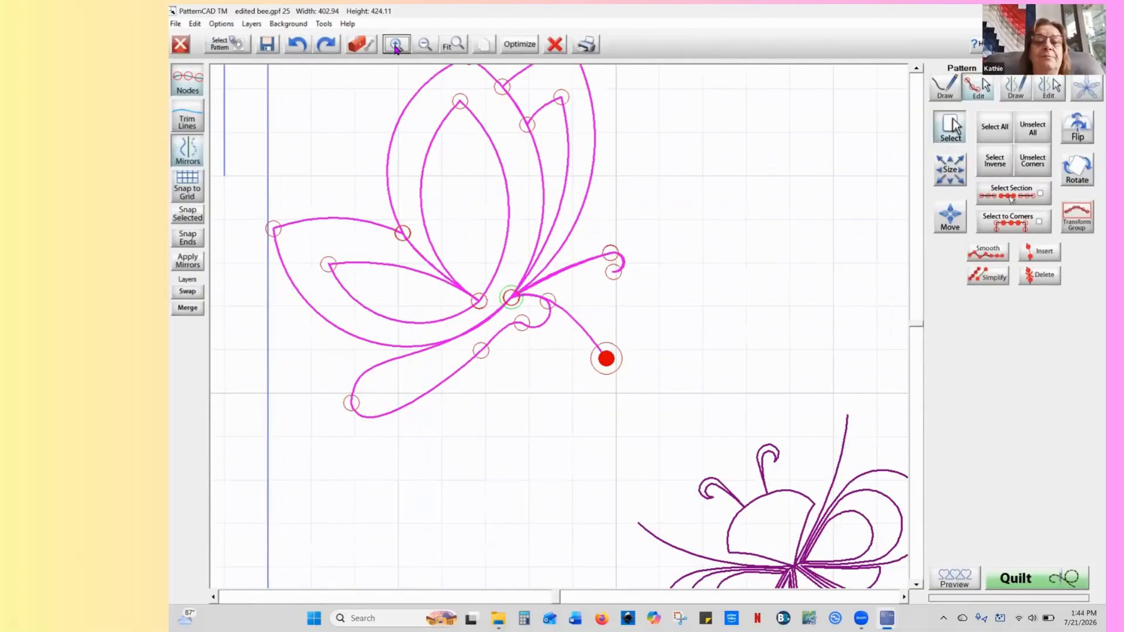
{"action": "left_click", "coordinate": [396, 45]}
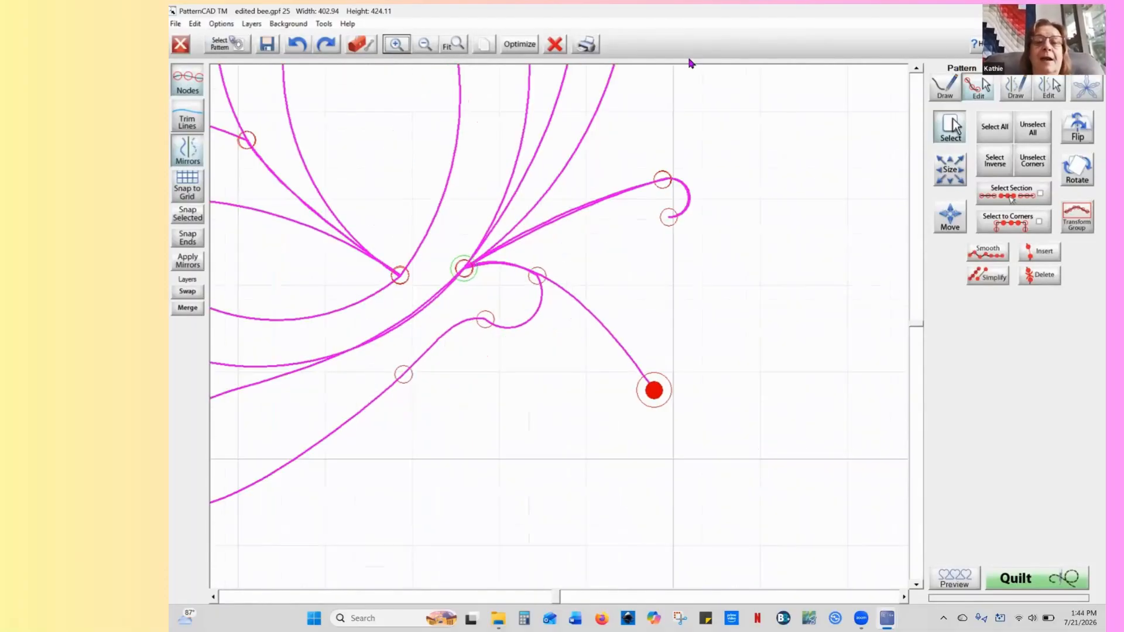
{"action": "left_click", "coordinate": [1033, 129]}
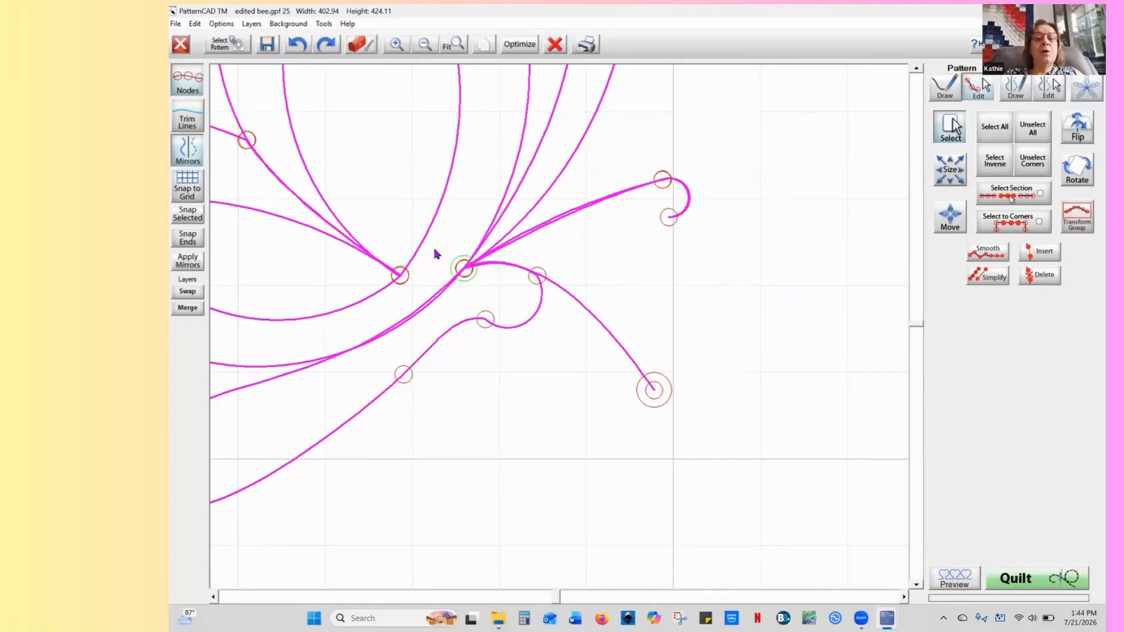
{"action": "left_click_drag", "start_coordinate": [434, 250], "coordinate": [485, 297]}
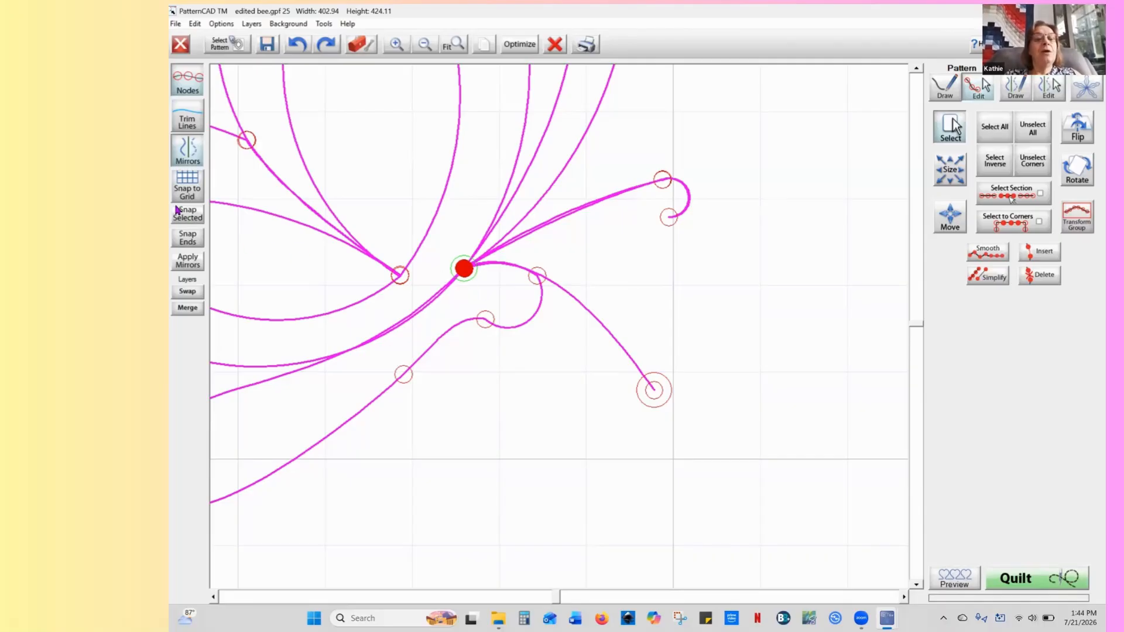
{"action": "left_click", "coordinate": [192, 219]}
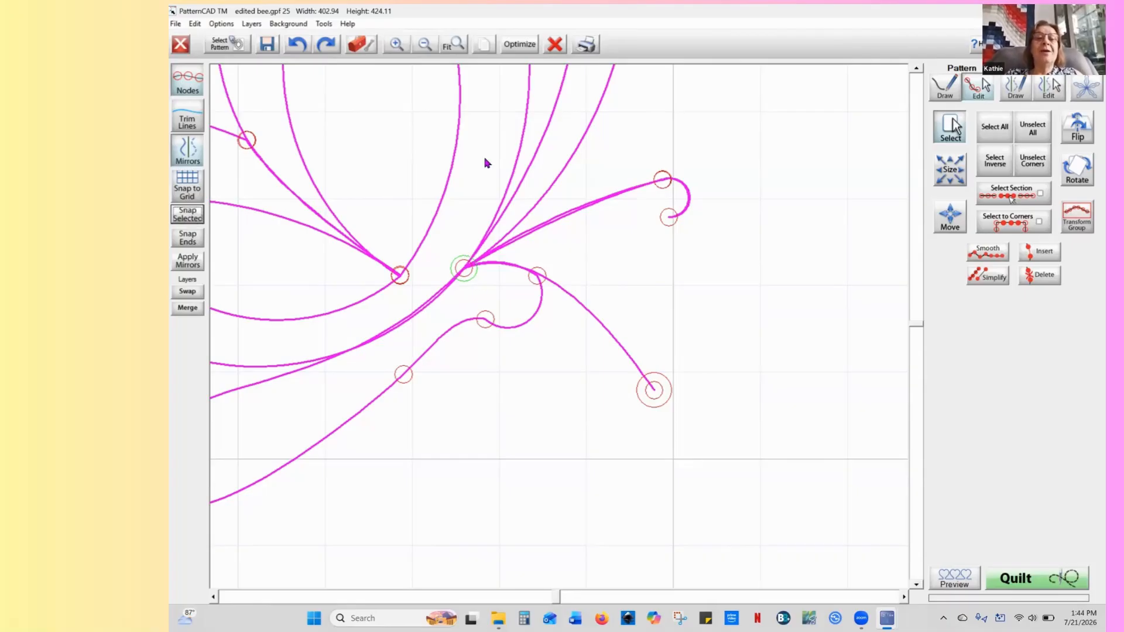
Reverse the butterfly's stitch direction in Optimize so it starts at the new line's outer end and ends at the body junction, and accept
{"action": "left_click", "coordinate": [520, 45]}
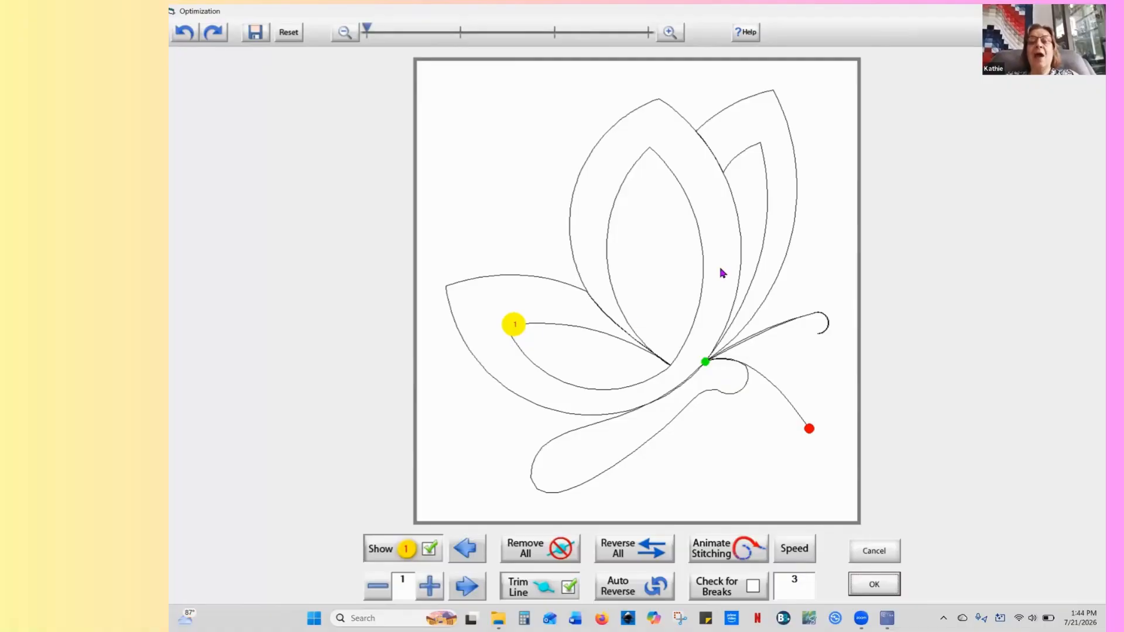
{"action": "left_click", "coordinate": [705, 361]}
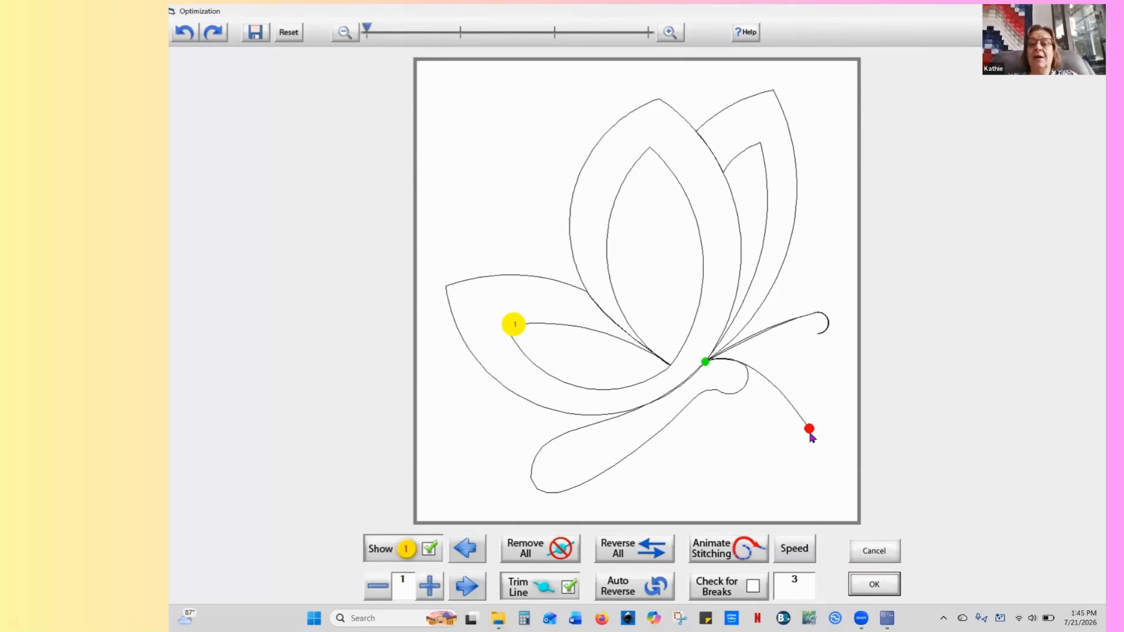
{"action": "left_click", "coordinate": [808, 428]}
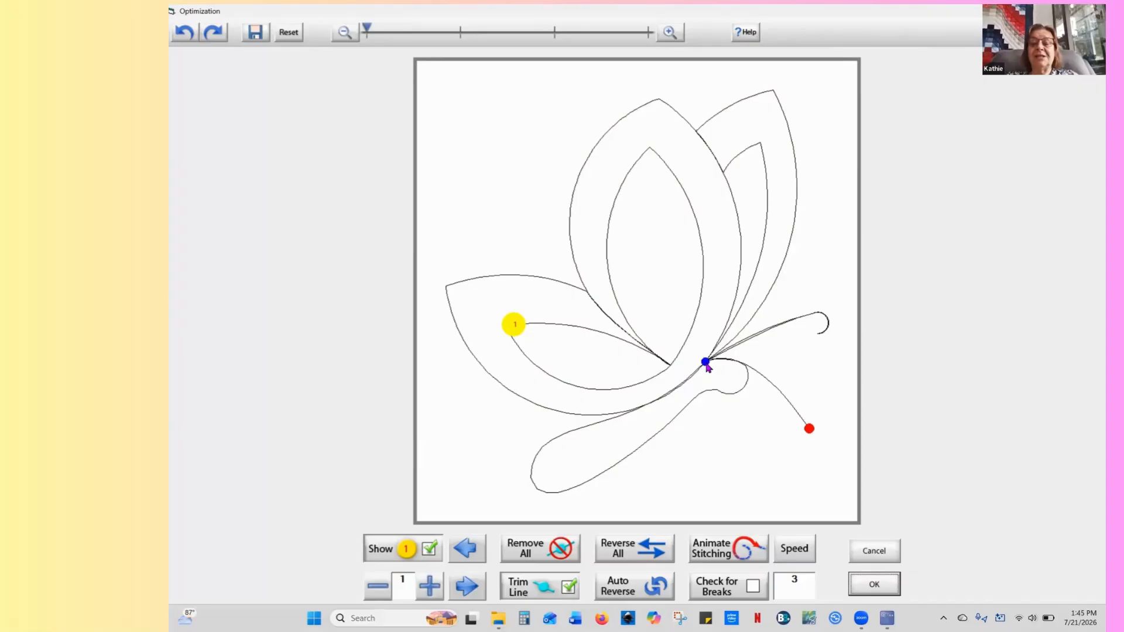
{"action": "left_click", "coordinate": [638, 556]}
{"action": "left_click", "coordinate": [651, 439]}
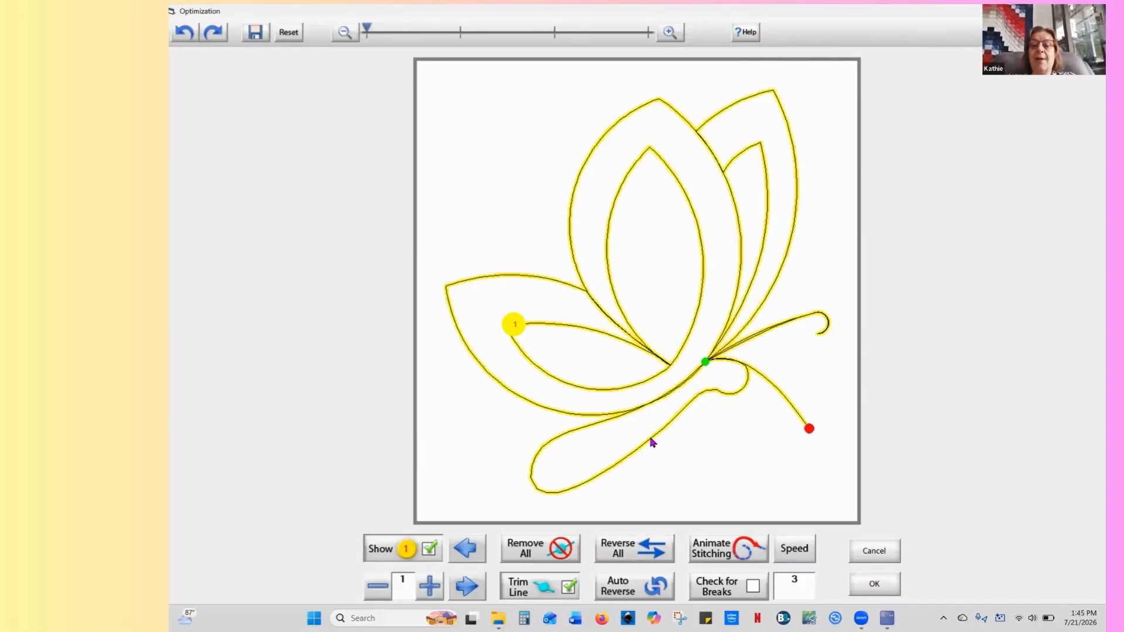
{"action": "left_click", "coordinate": [652, 442]}
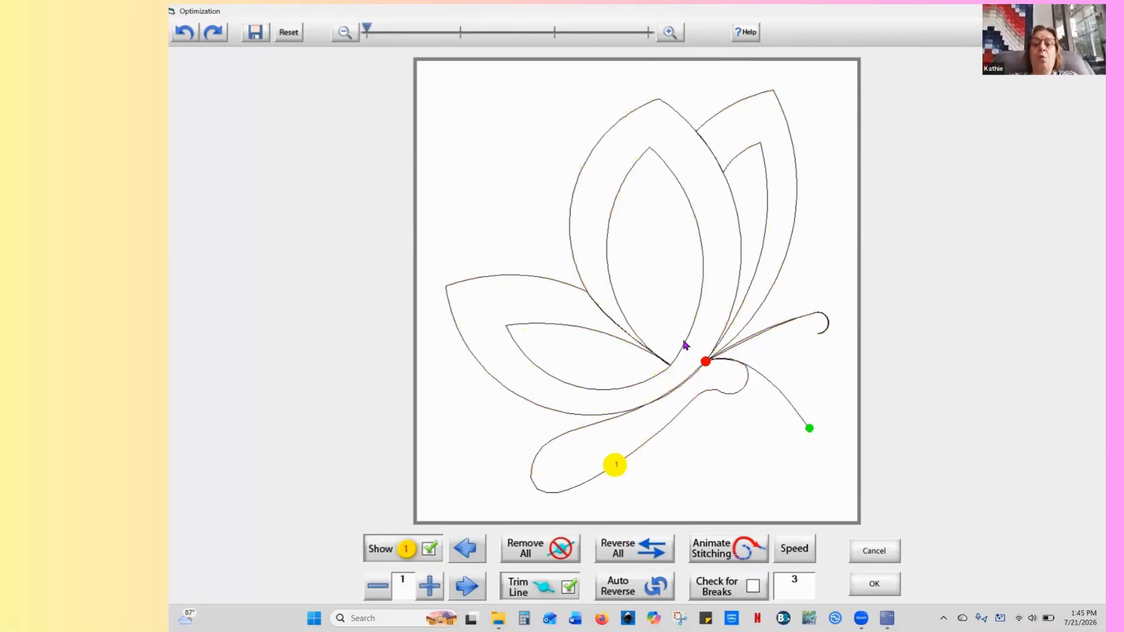
{"action": "left_click", "coordinate": [654, 439]}
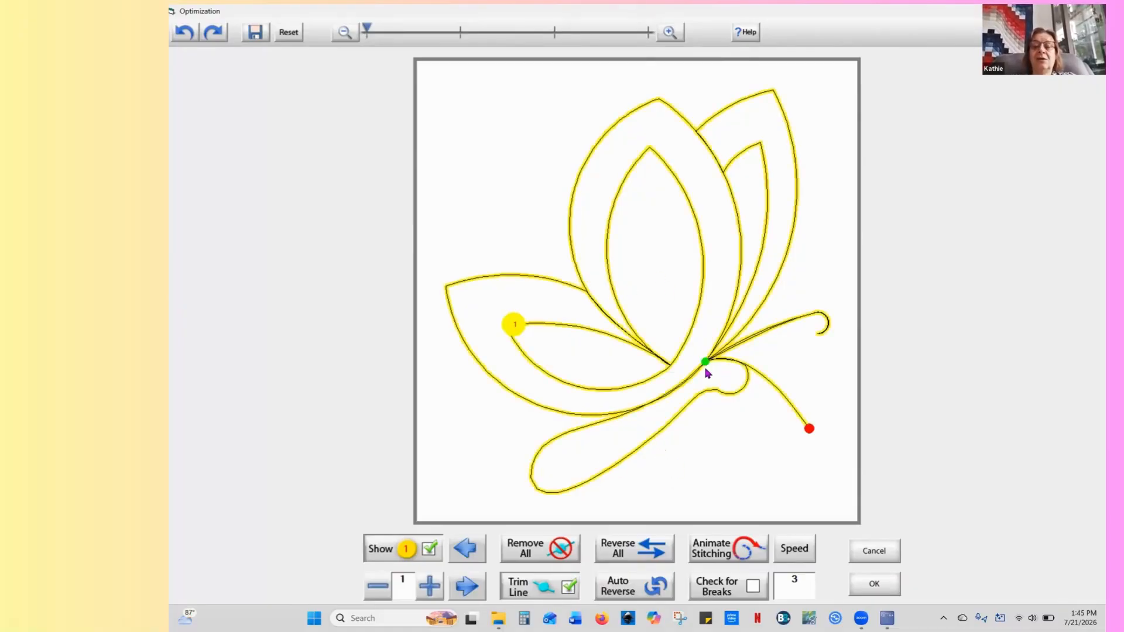
{"action": "left_click", "coordinate": [659, 435]}
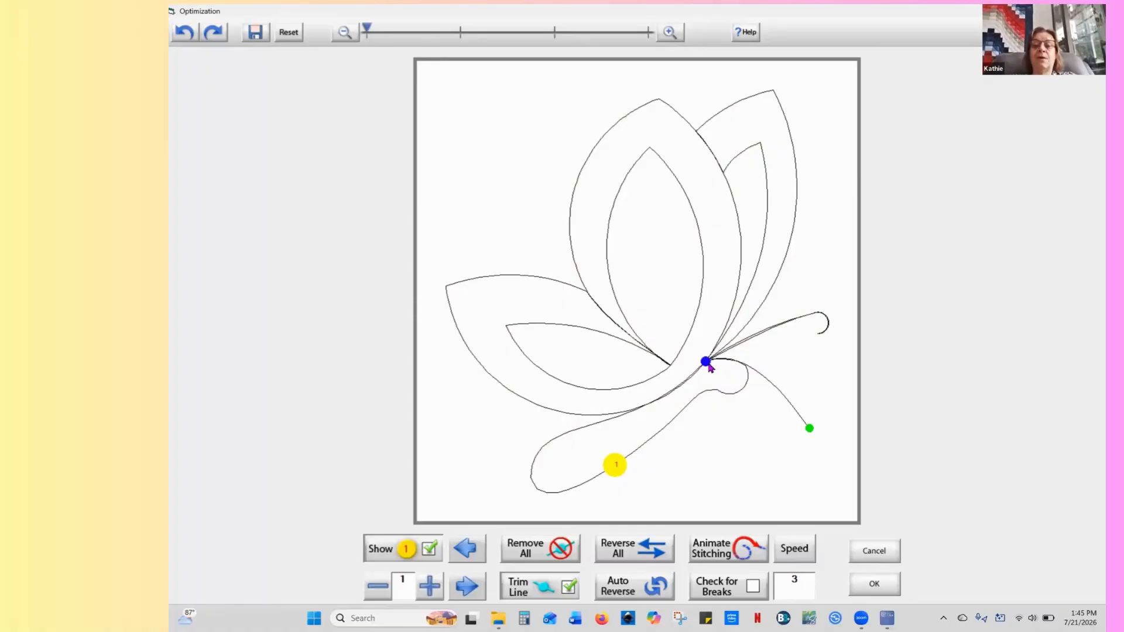
{"action": "left_click", "coordinate": [872, 584]}
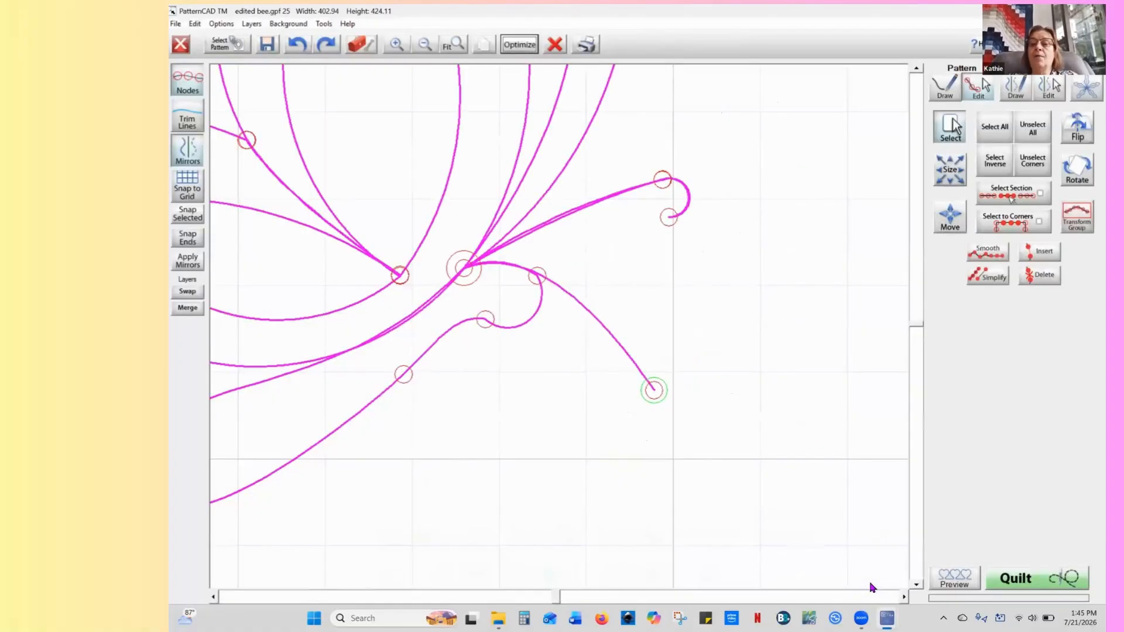
Draw a spline line from the butterfly's body junction to near the block's left edge and bend its inner part down along the body
{"action": "left_click", "coordinate": [949, 87]}
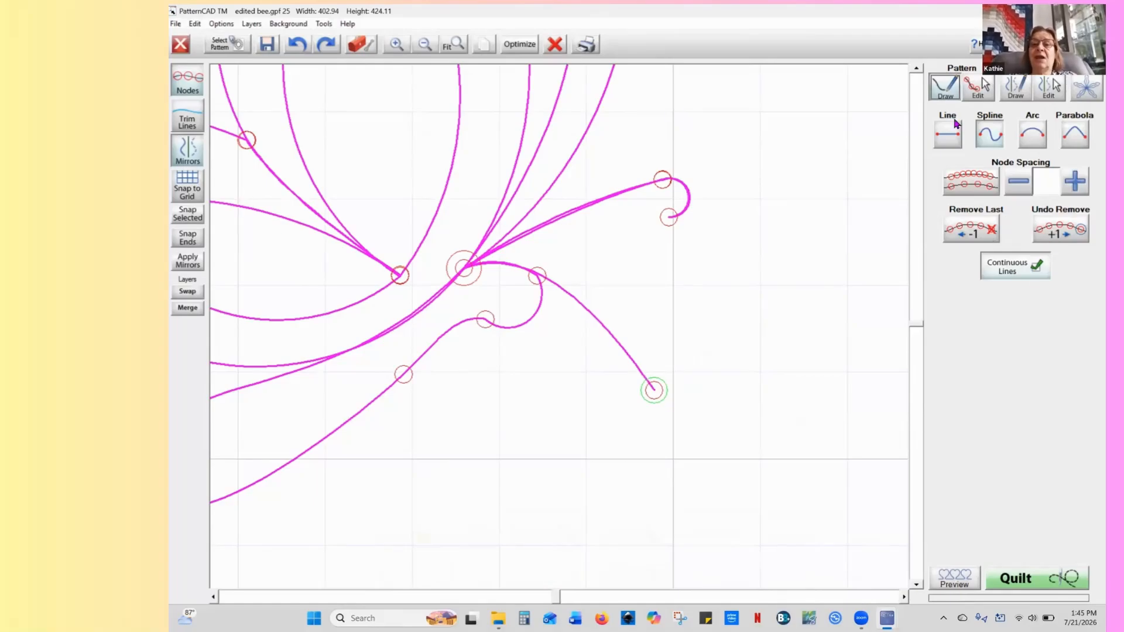
{"action": "left_click", "coordinate": [425, 44]}
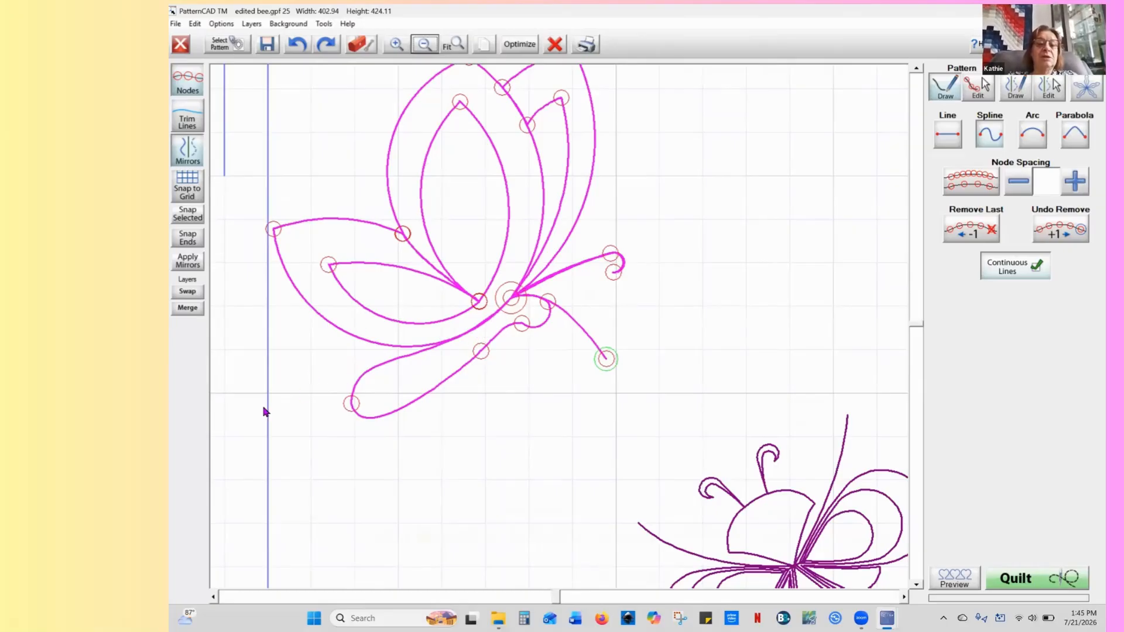
{"action": "left_click", "coordinate": [288, 387]}
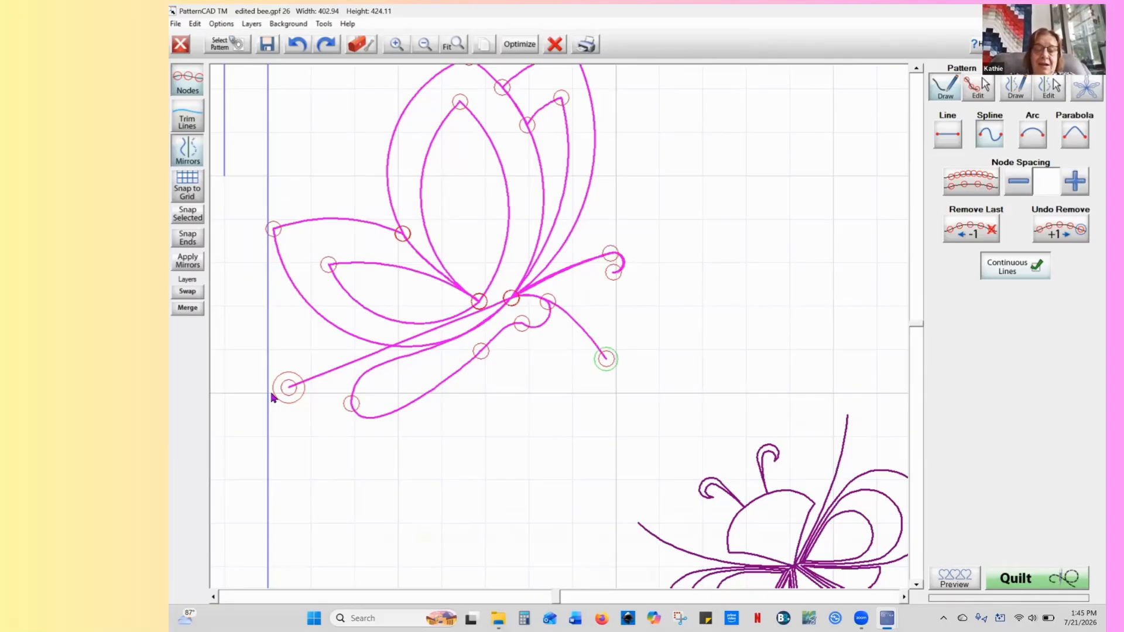
{"action": "right_click", "coordinate": [271, 394]}
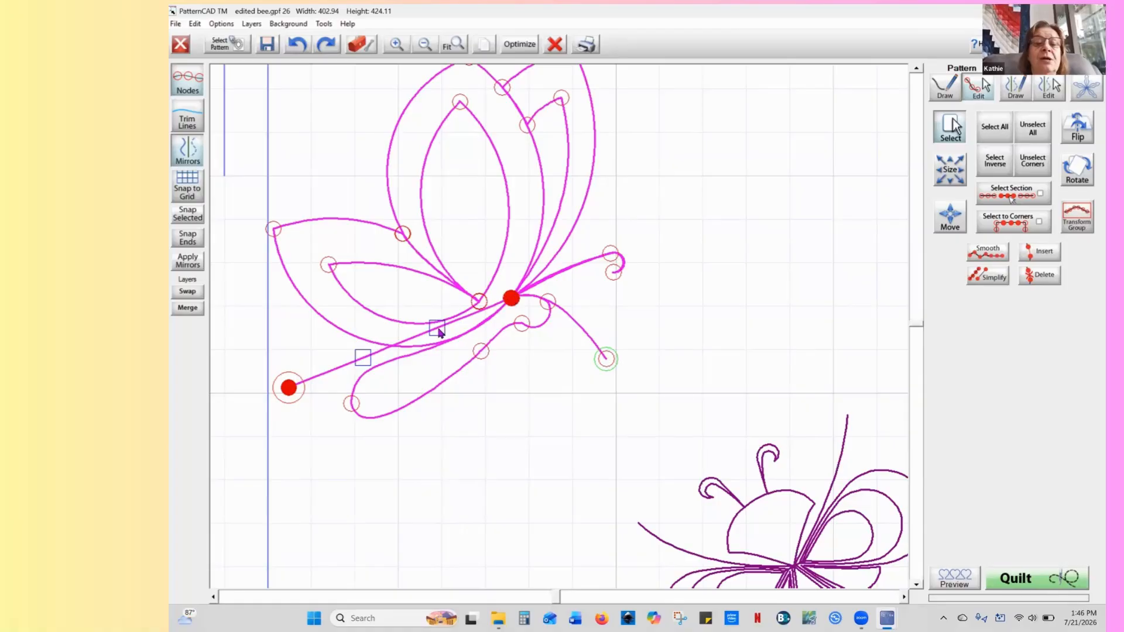
{"action": "left_click_drag", "start_coordinate": [439, 328], "coordinate": [456, 361]}
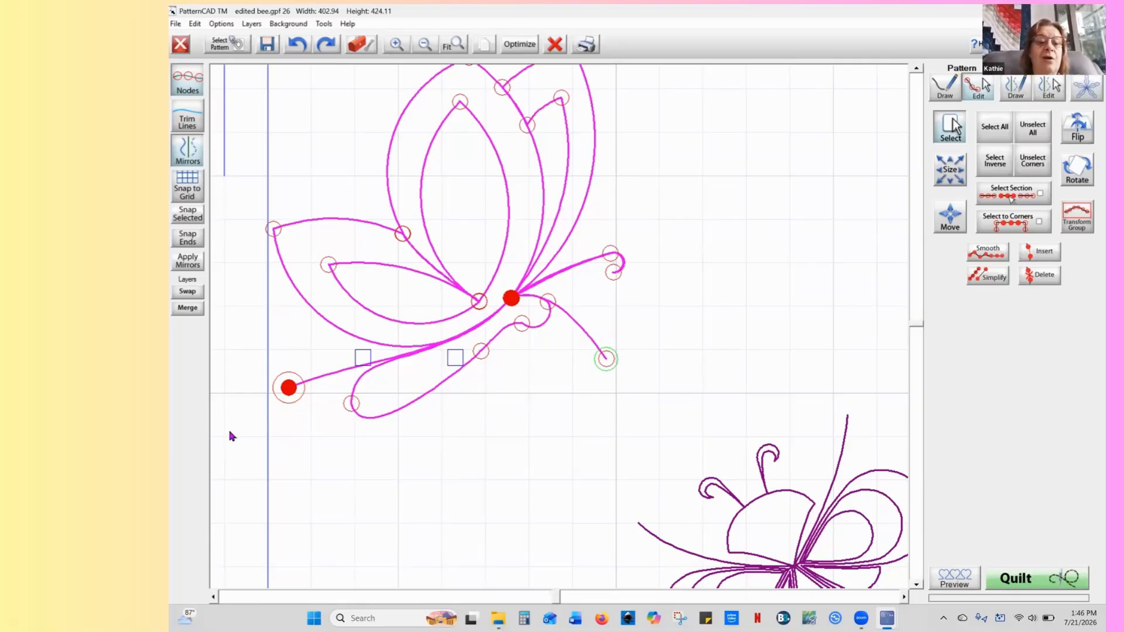
Join the butterfly's sections in Optimize, reverse the path to start at the left line's outer end, and accept
{"action": "left_click", "coordinate": [520, 45]}
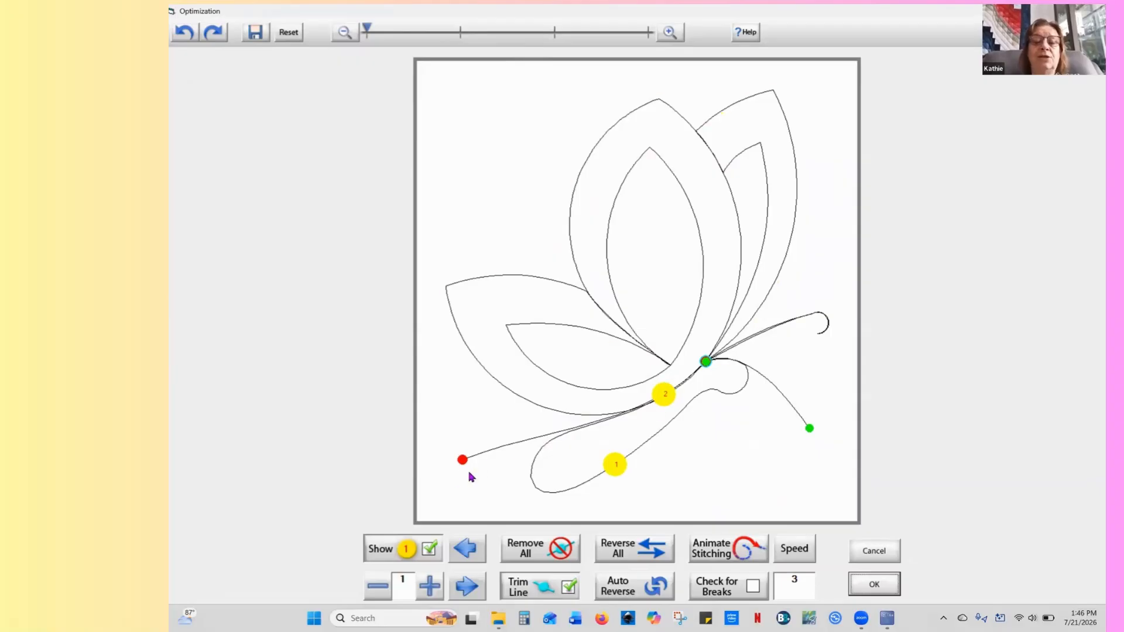
{"action": "left_click", "coordinate": [560, 556]}
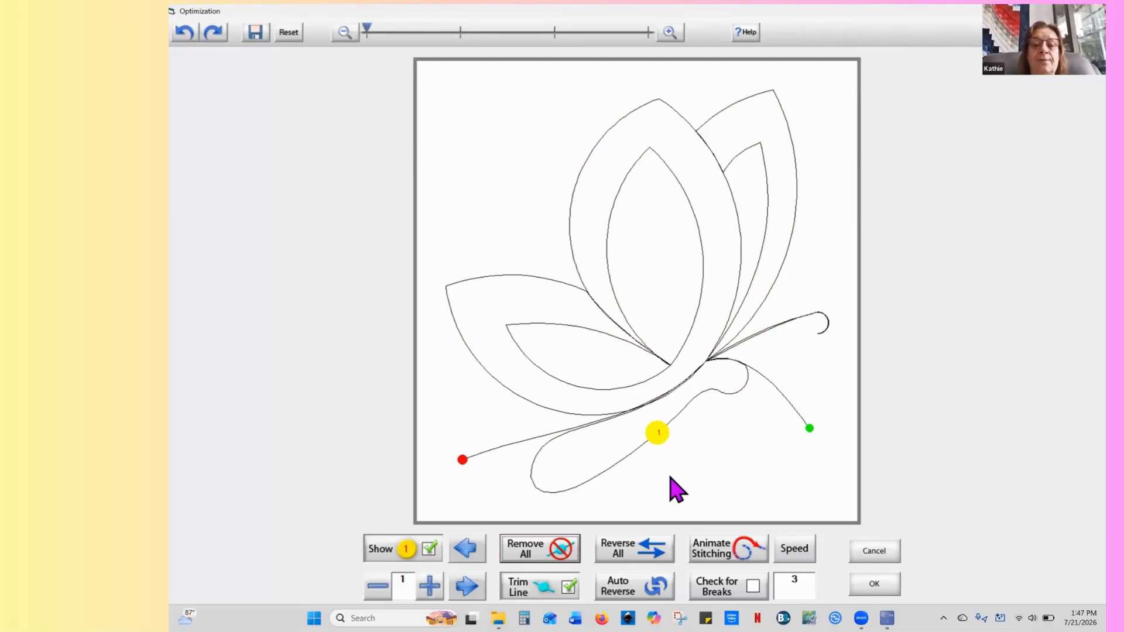
{"action": "left_click", "coordinate": [463, 461]}
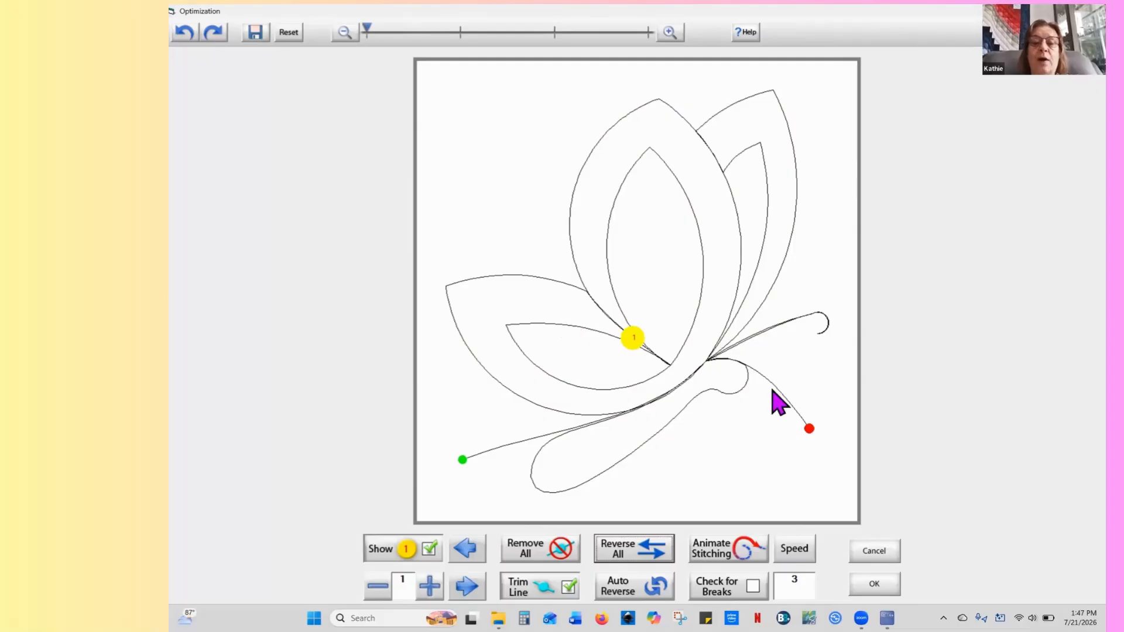
{"action": "left_click", "coordinate": [878, 587]}
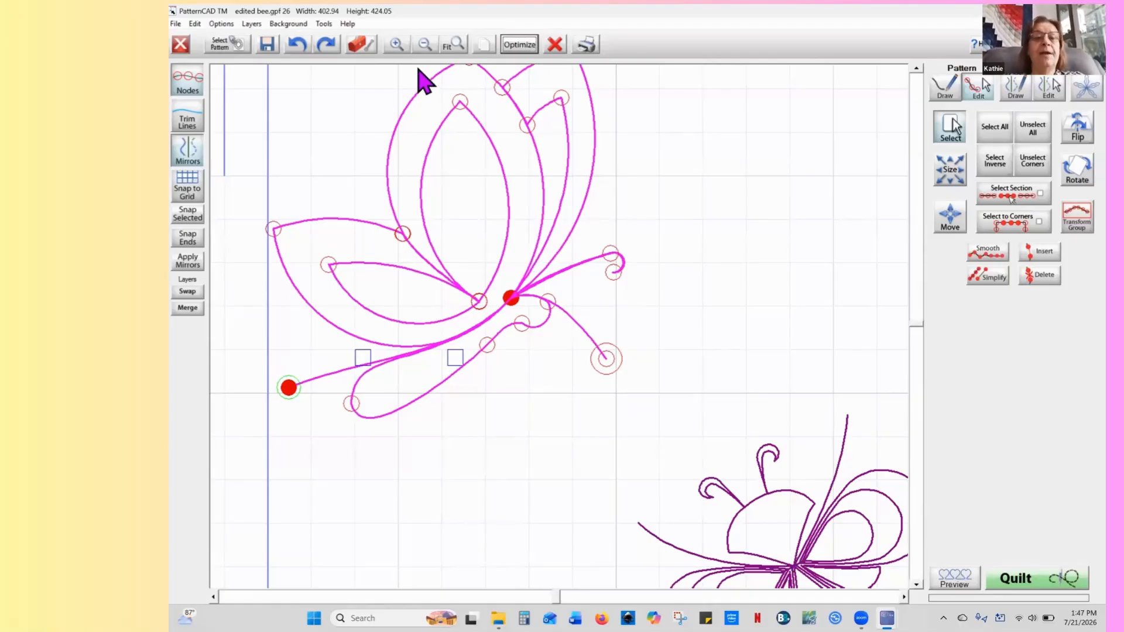
Clear the node selection and merge the top butterfly layer with the bottom bee layer using Merge Top to Bottom
{"action": "left_click", "coordinate": [425, 45]}
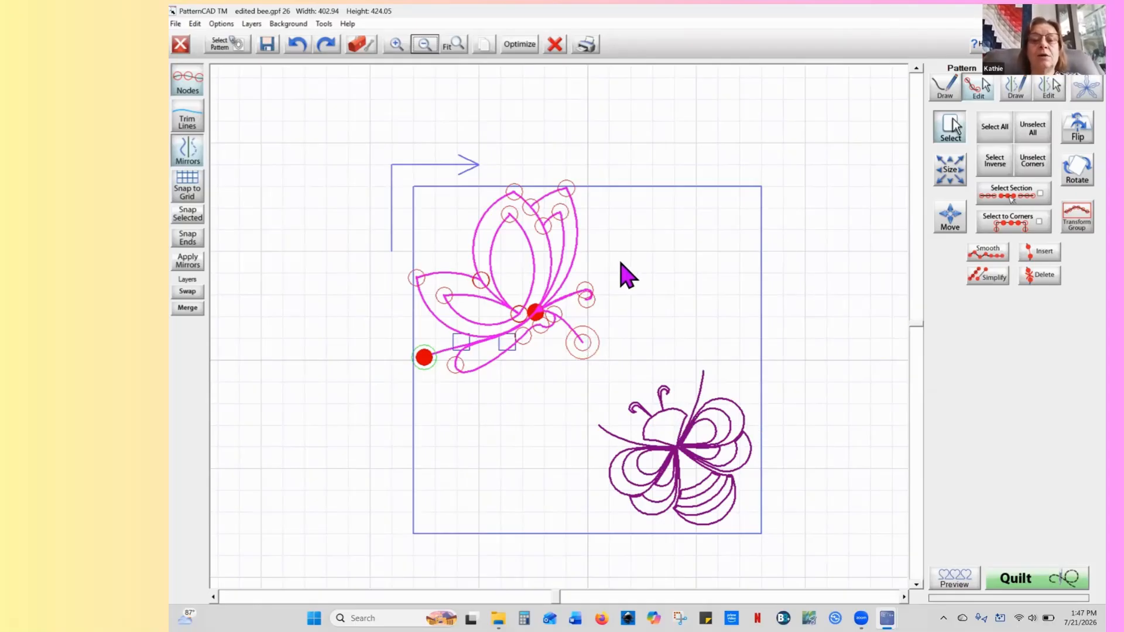
{"action": "left_click", "coordinate": [1033, 130]}
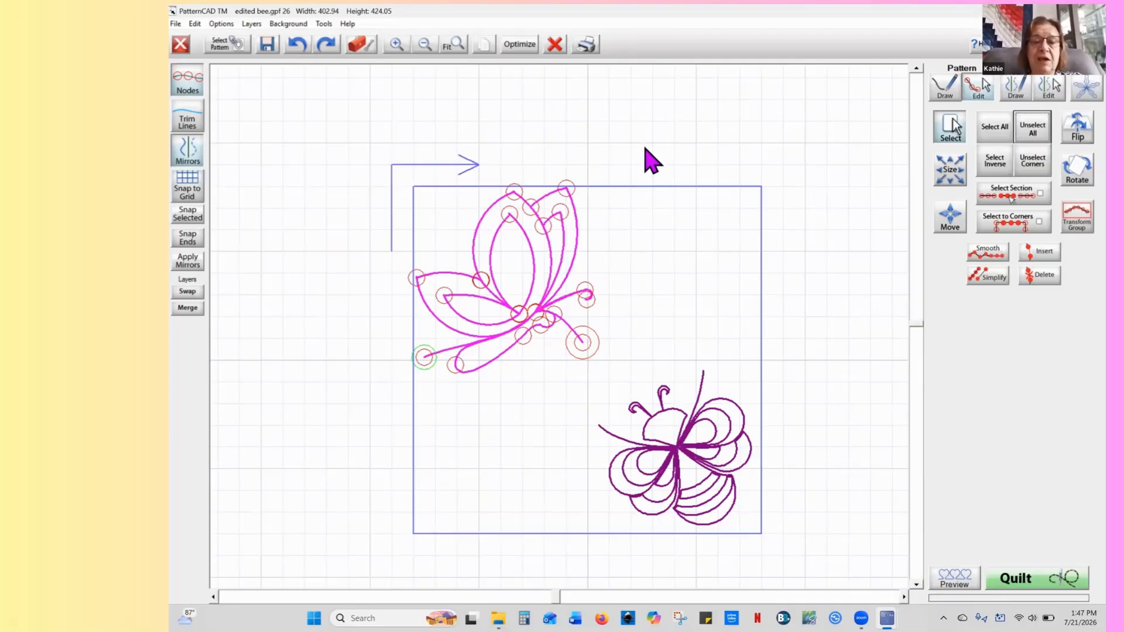
{"action": "left_click", "coordinate": [252, 24]}
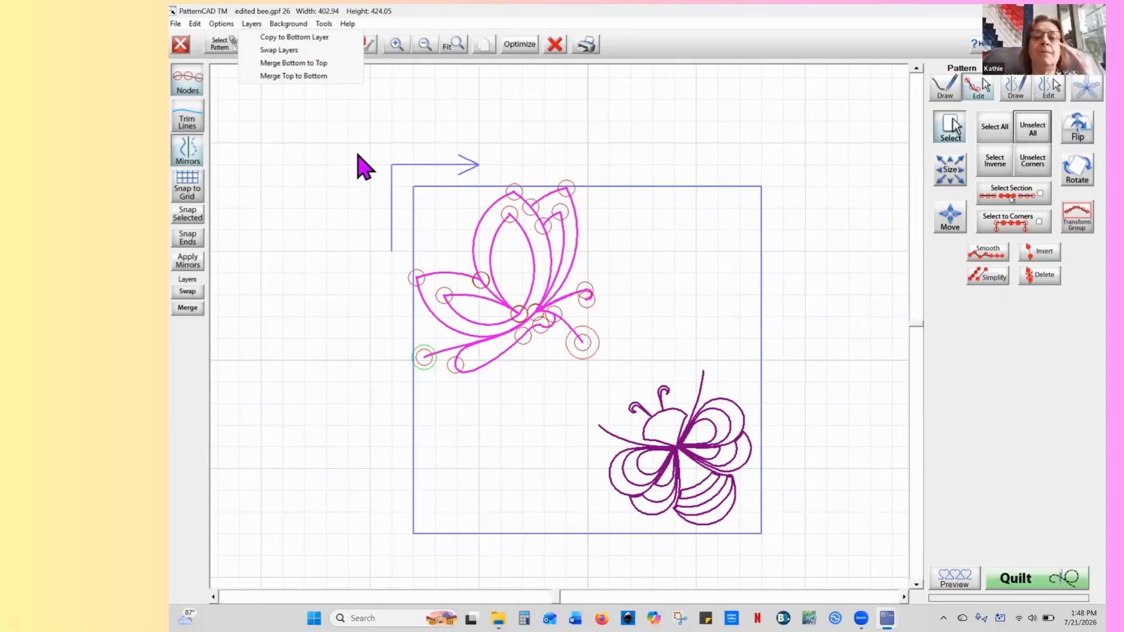
{"action": "left_click", "coordinate": [345, 76]}
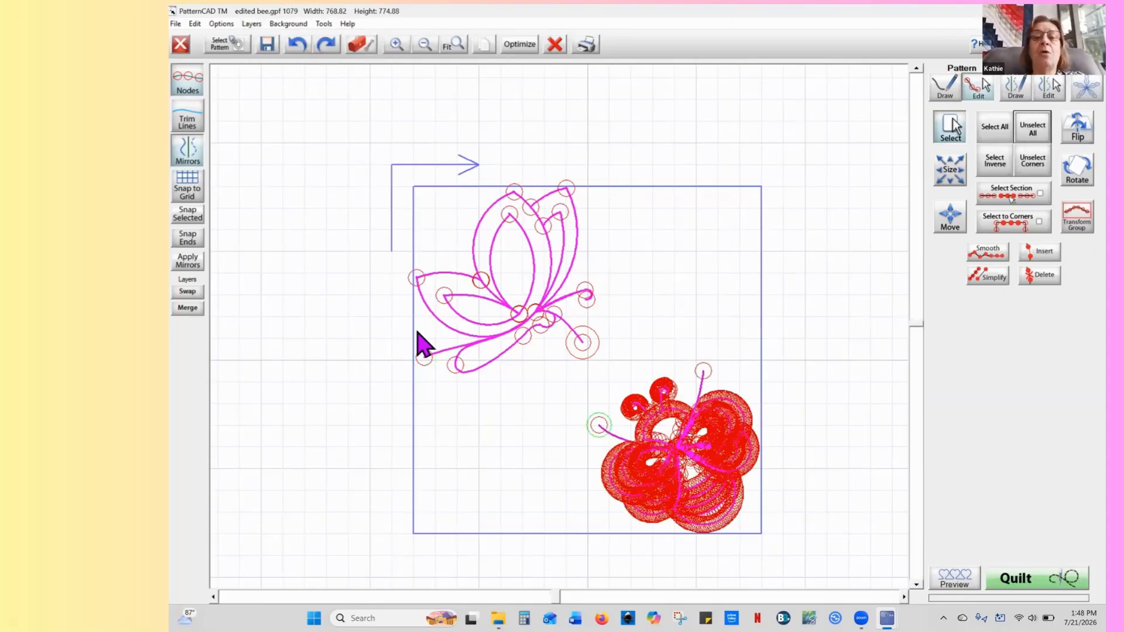
Examine the merged design's stitching sections in Optimize one at a time with section numbers hidden, and show all the numbers again
{"action": "left_click", "coordinate": [522, 46]}
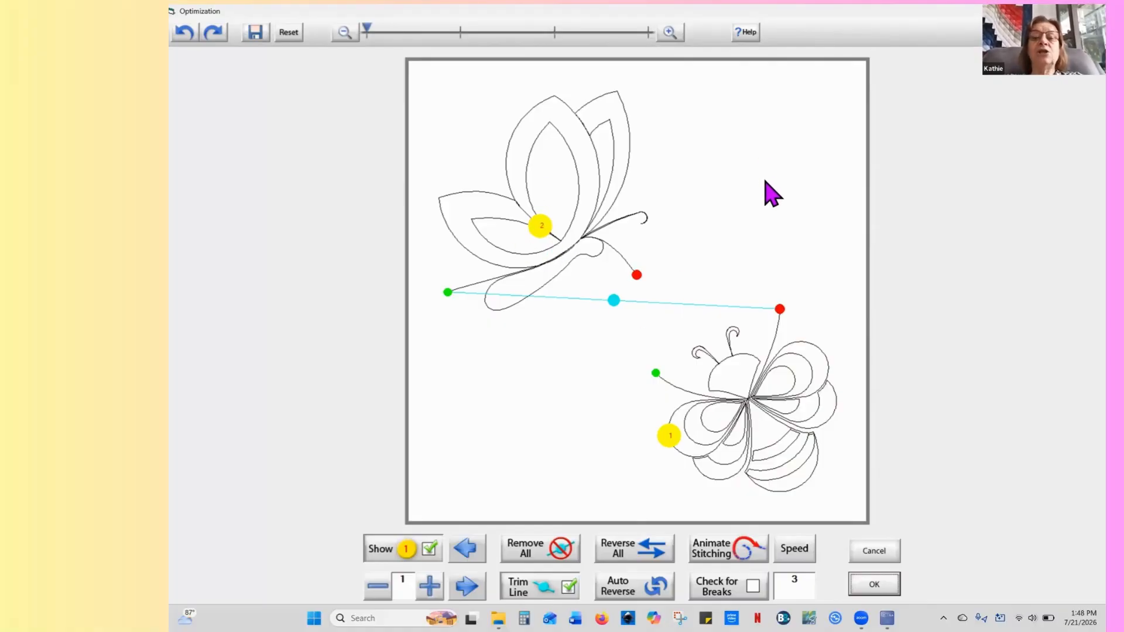
{"action": "left_click", "coordinate": [431, 550]}
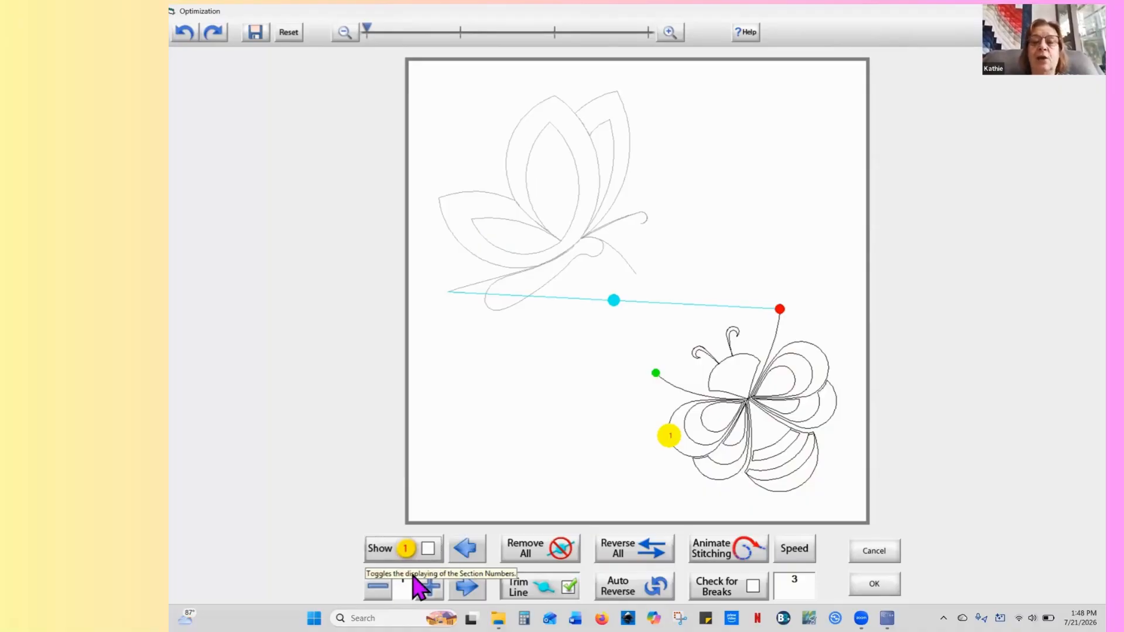
{"action": "left_click", "coordinate": [735, 428]}
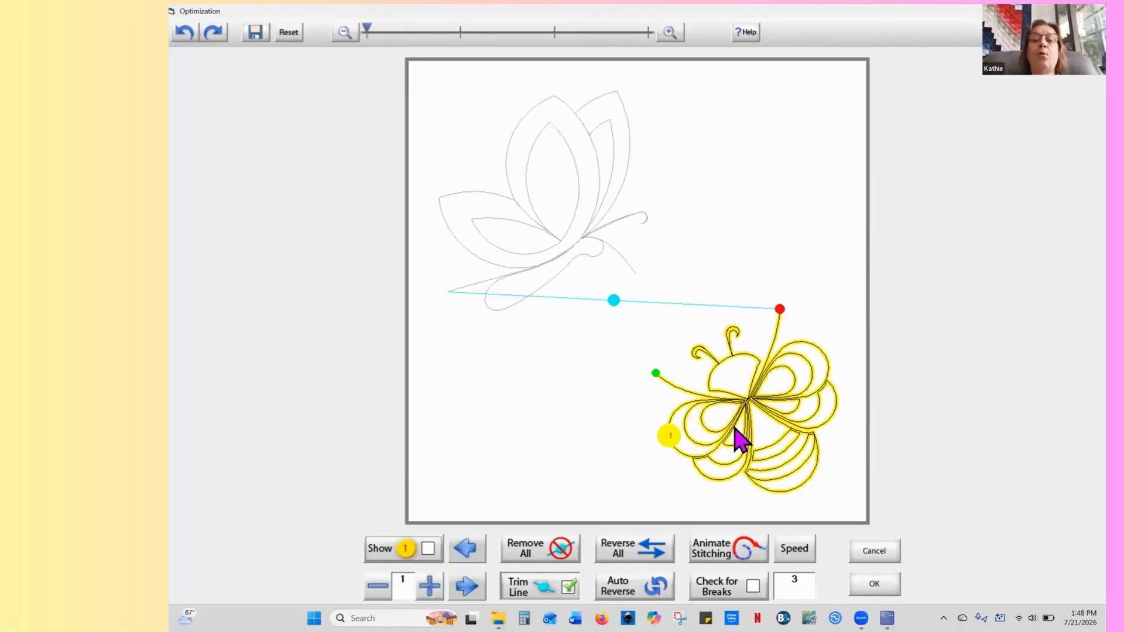
{"action": "left_click", "coordinate": [430, 586]}
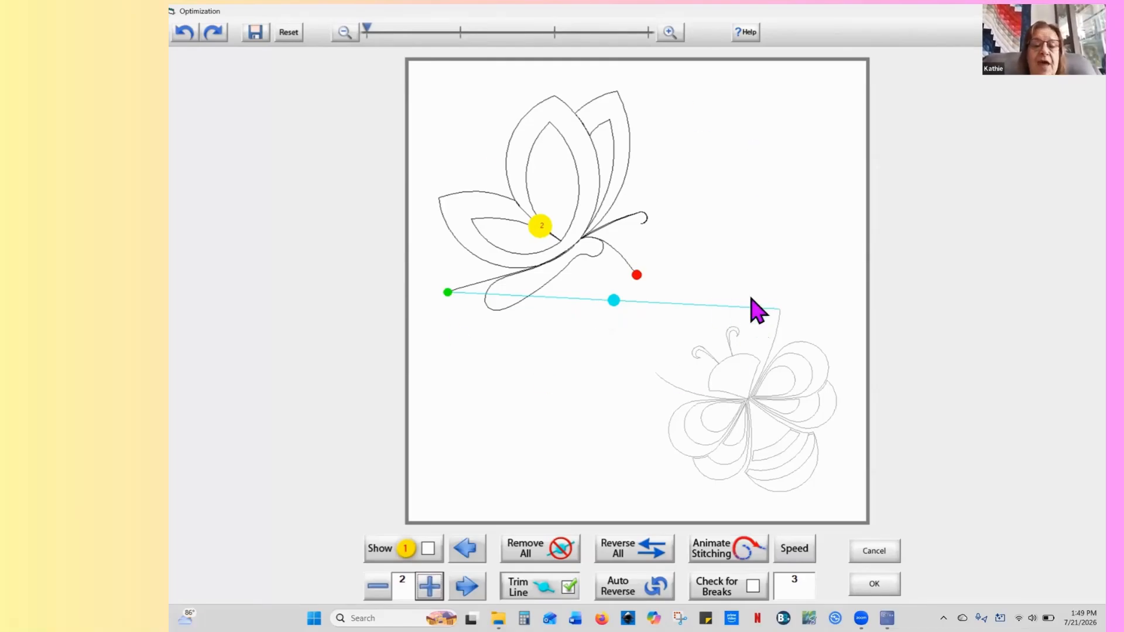
{"action": "left_click", "coordinate": [428, 549]}
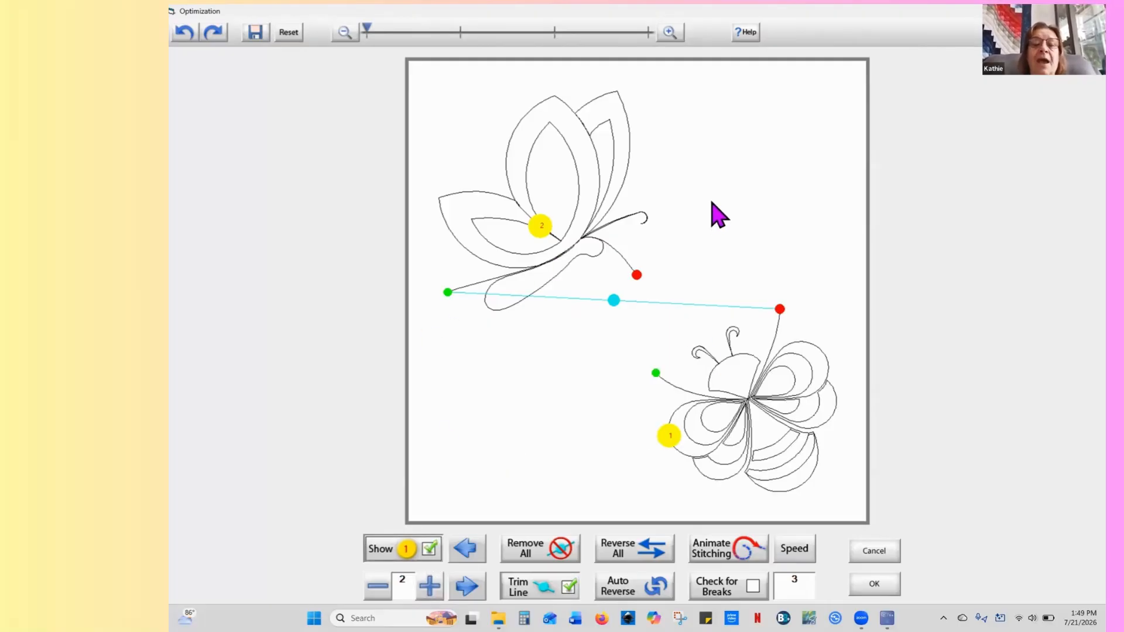
Reorder the stitching so the butterfly is section 1 and the bee section 2, and accept the optimization
{"action": "left_click", "coordinate": [378, 586]}
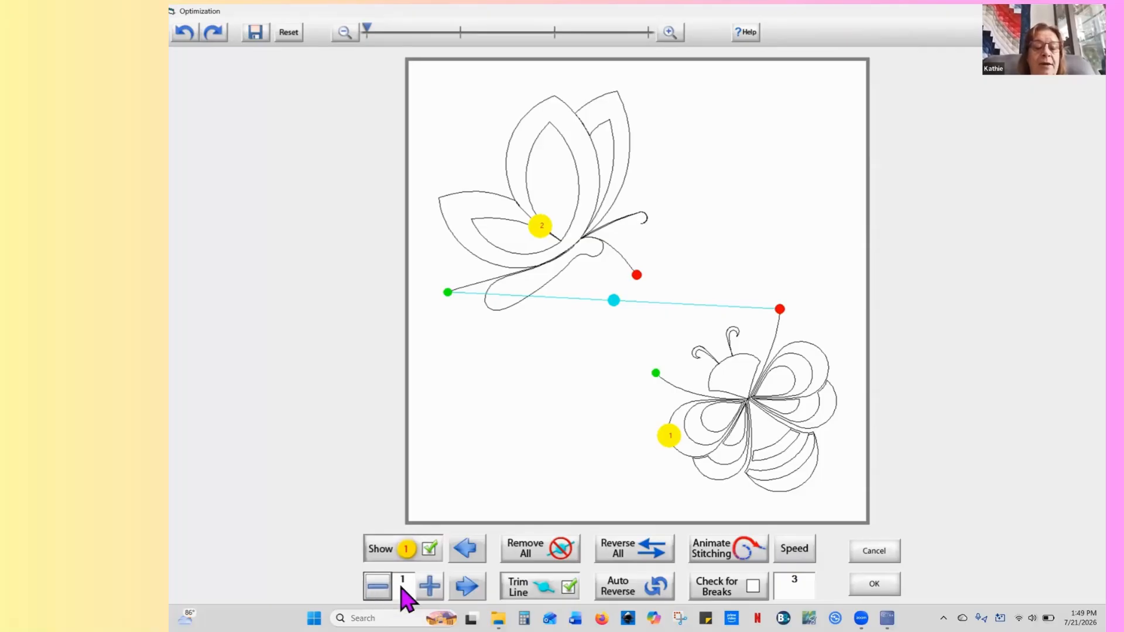
{"action": "left_click", "coordinate": [542, 234]}
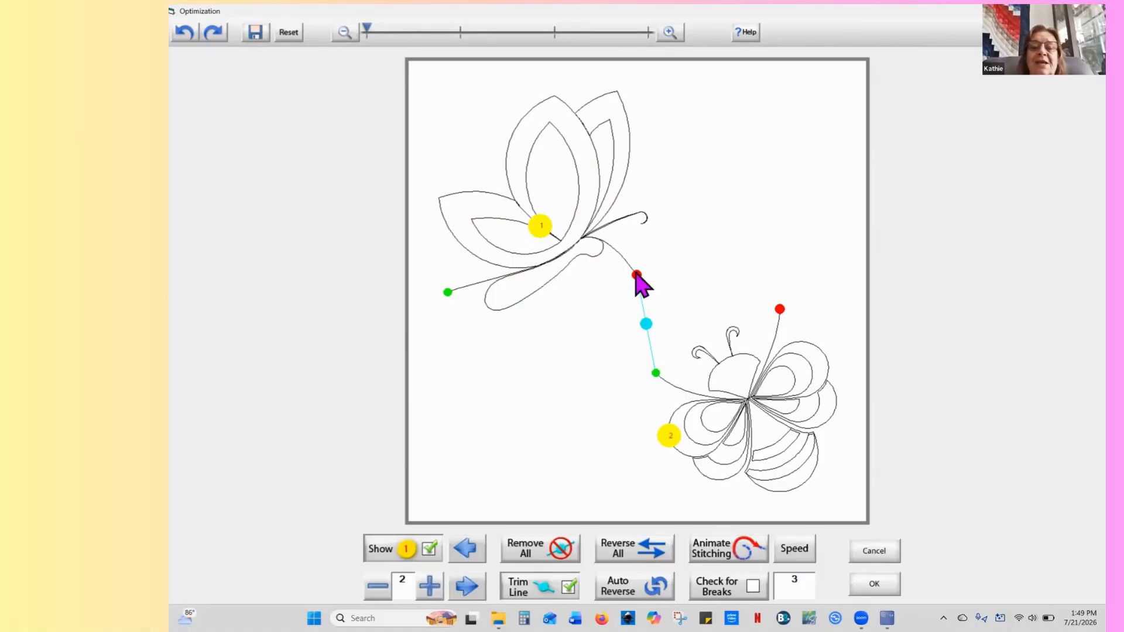
{"action": "left_click", "coordinate": [646, 323]}
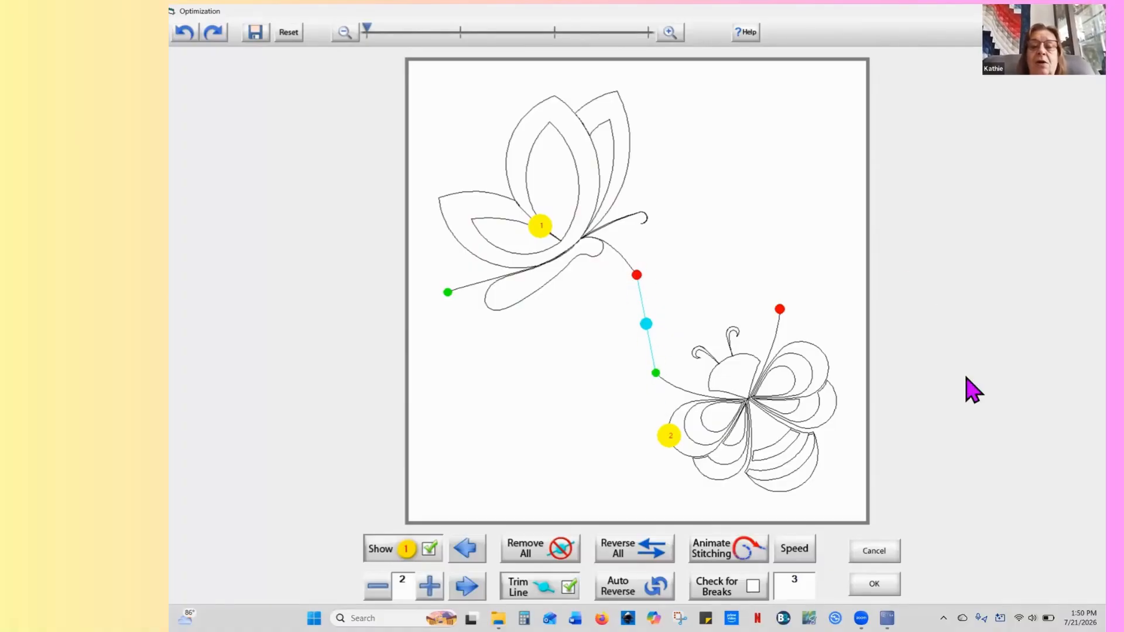
{"action": "left_click", "coordinate": [448, 292]}
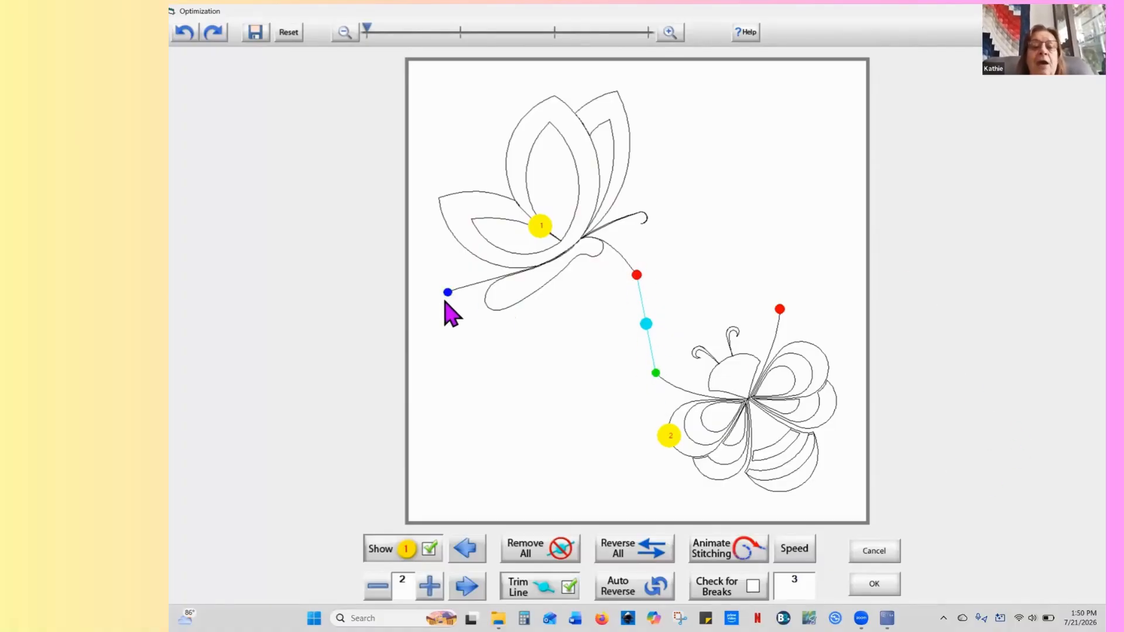
{"action": "left_click", "coordinate": [636, 277]}
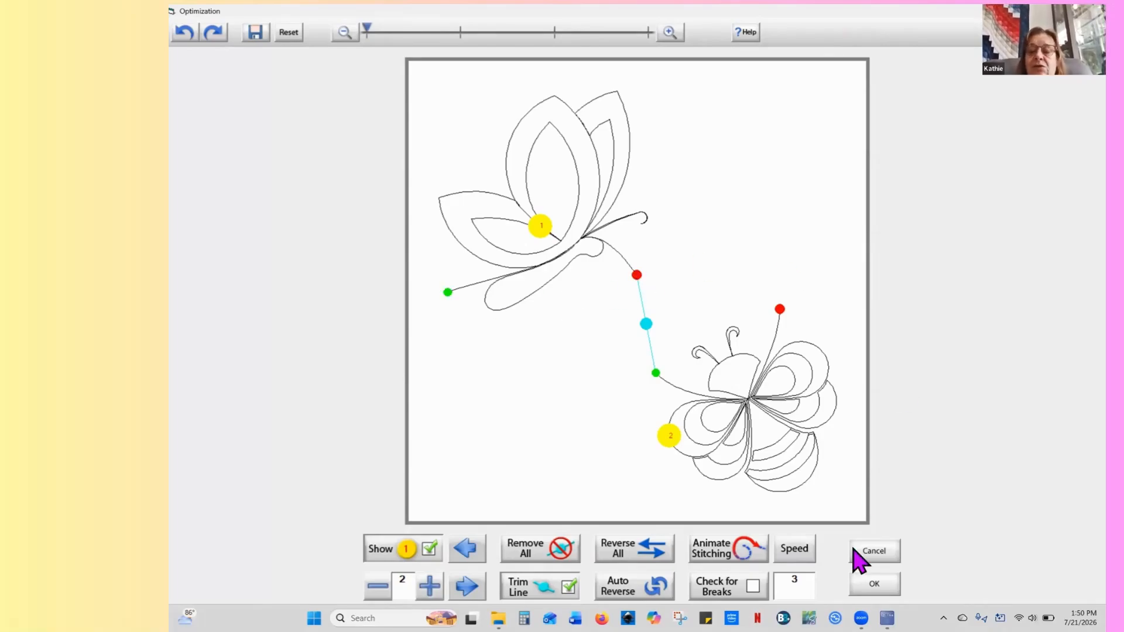
{"action": "left_click", "coordinate": [874, 584]}
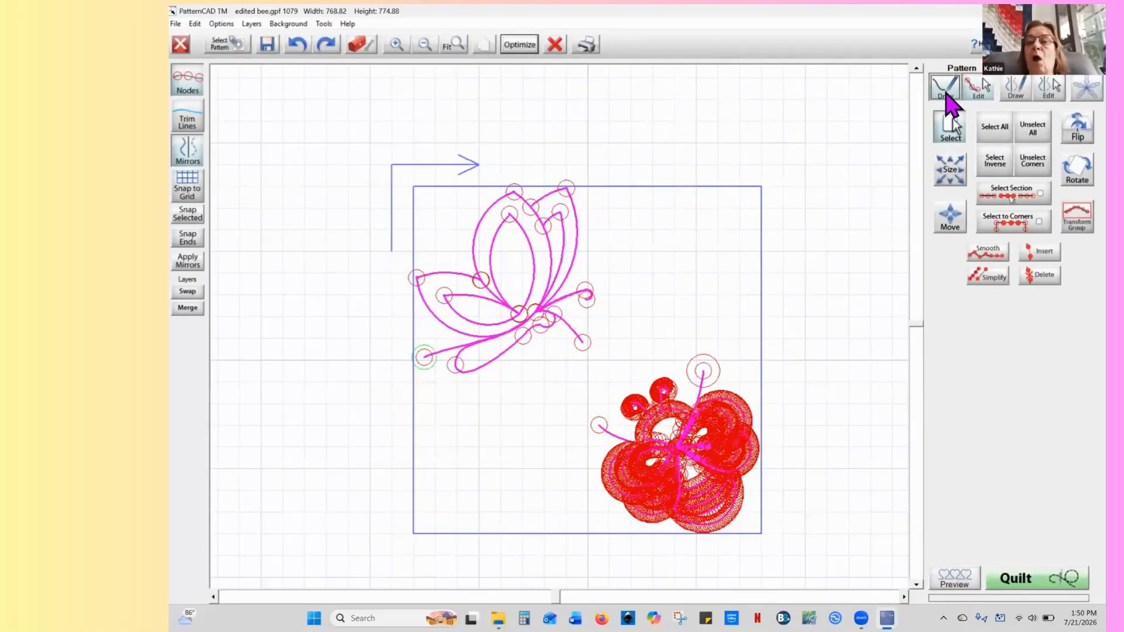
Switch to pattern drawing mode and reopen Optimize to examine the path and the gap between the butterfly and the bee
{"action": "left_click", "coordinate": [947, 95]}
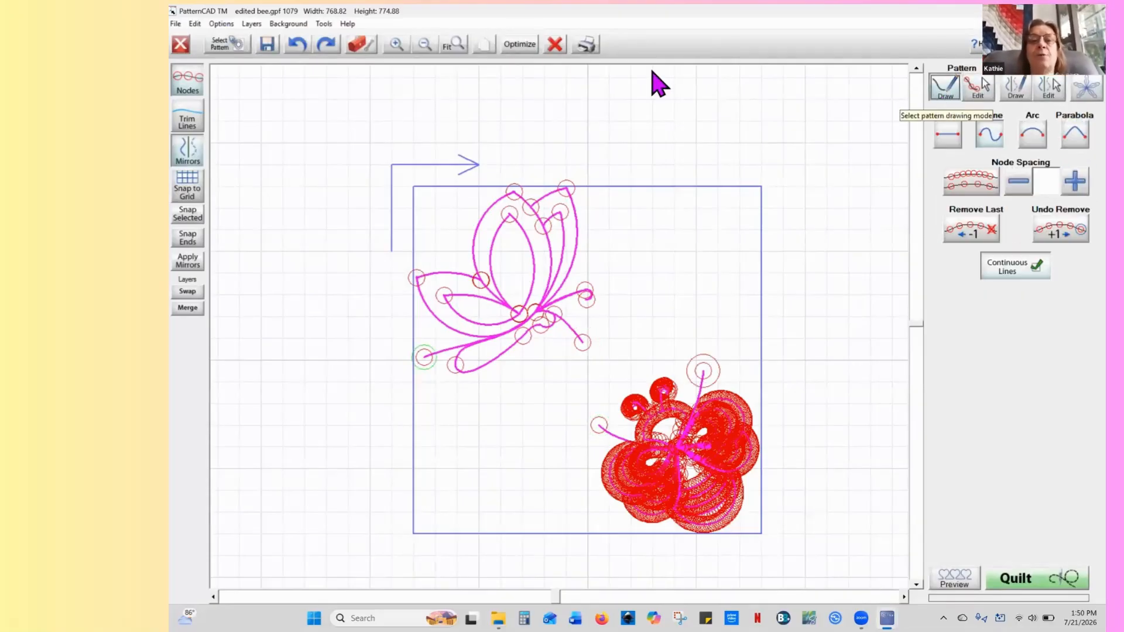
{"action": "left_click", "coordinate": [519, 46]}
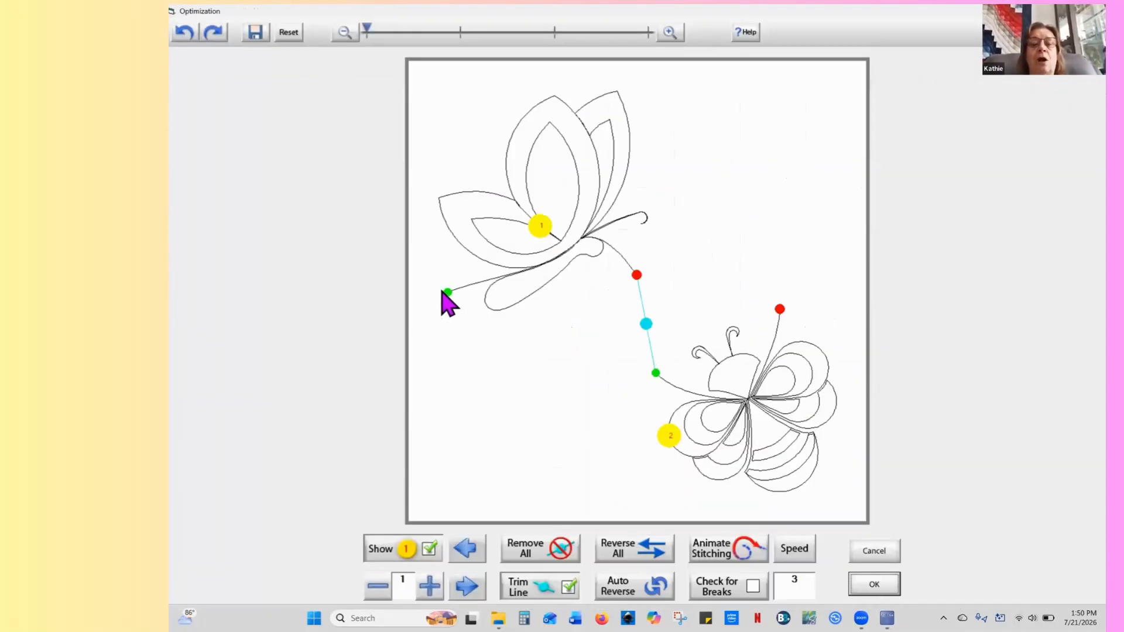
{"action": "left_click", "coordinate": [636, 275]}
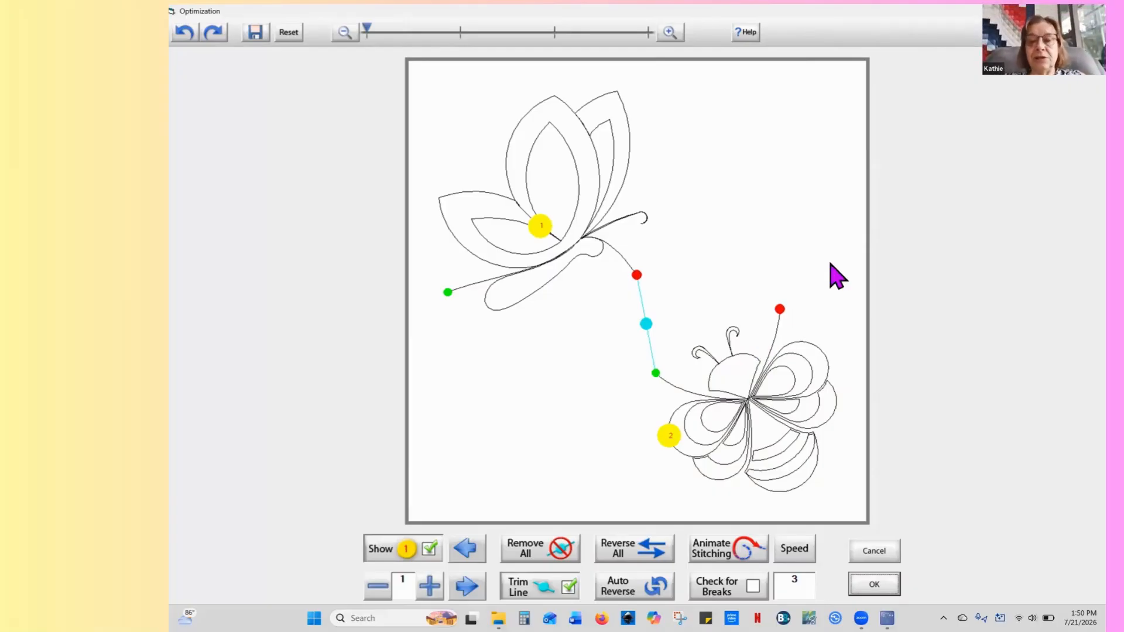
Close the optimization, turn off Continuous Lines, and draw a spline from the butterfly's end node to the bee's start node
{"action": "left_click", "coordinate": [875, 586]}
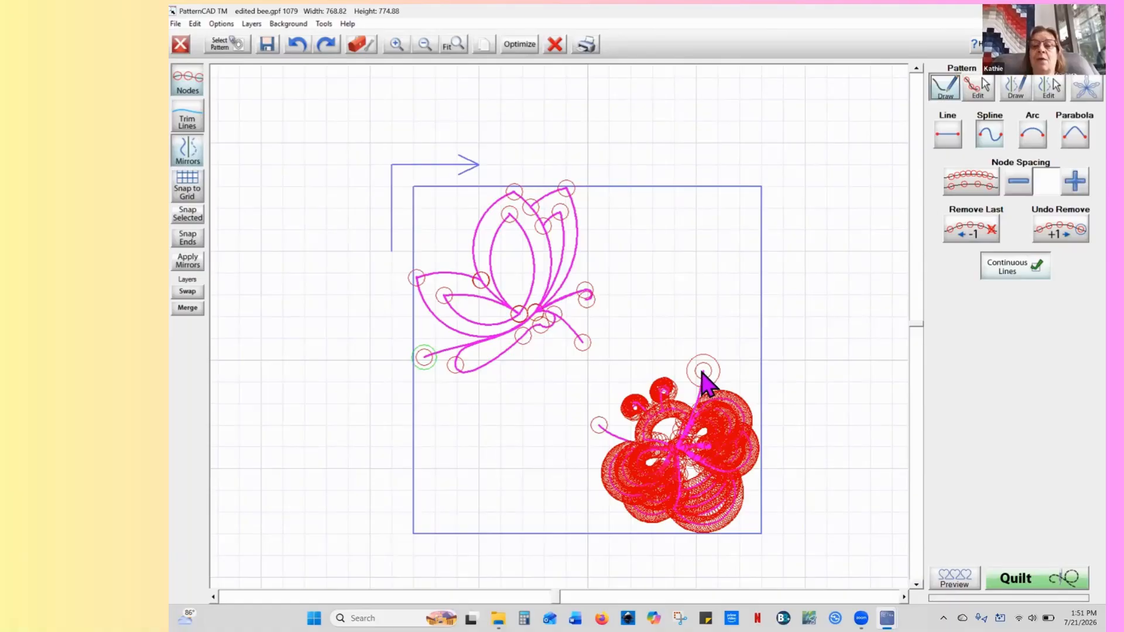
{"action": "left_click", "coordinate": [1035, 270]}
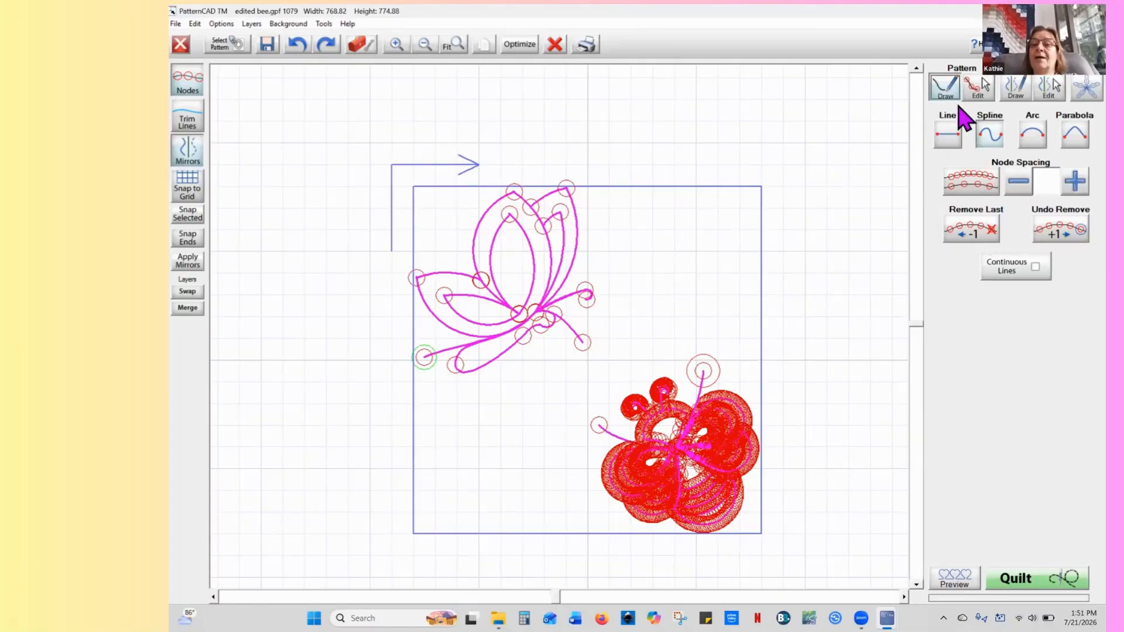
{"action": "left_click", "coordinate": [992, 142]}
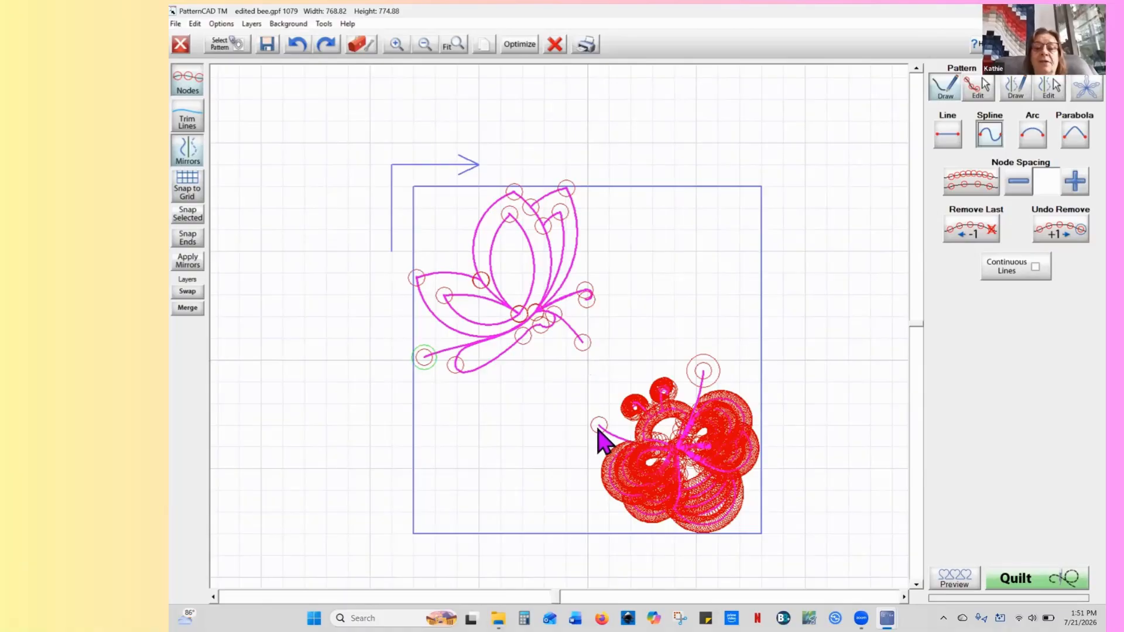
{"action": "left_click", "coordinate": [586, 353]}
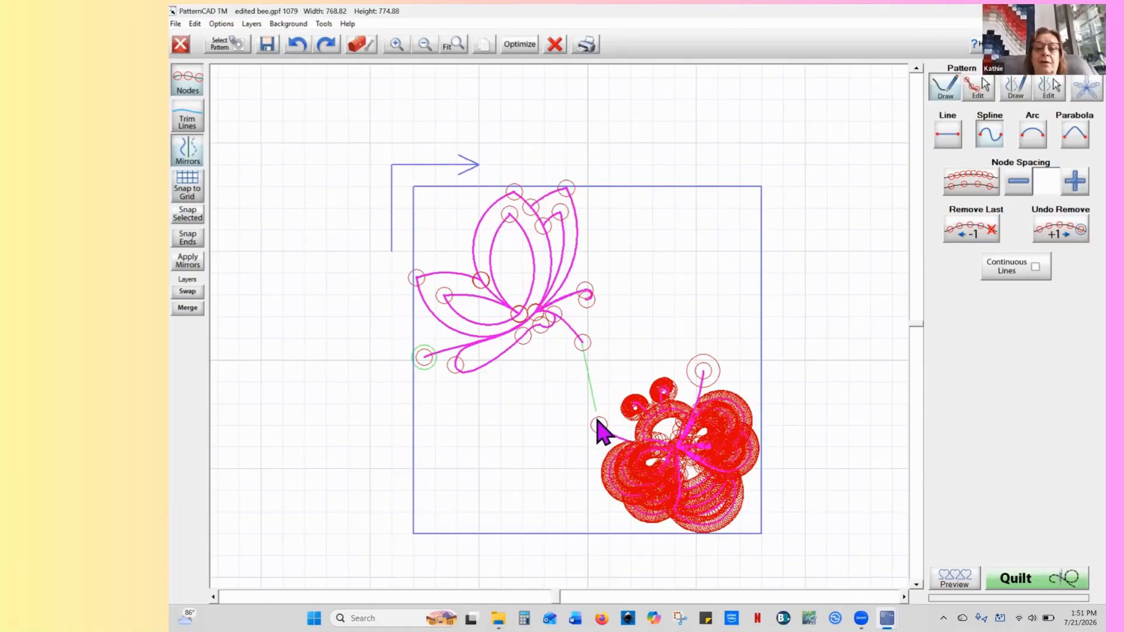
{"action": "left_click", "coordinate": [599, 426]}
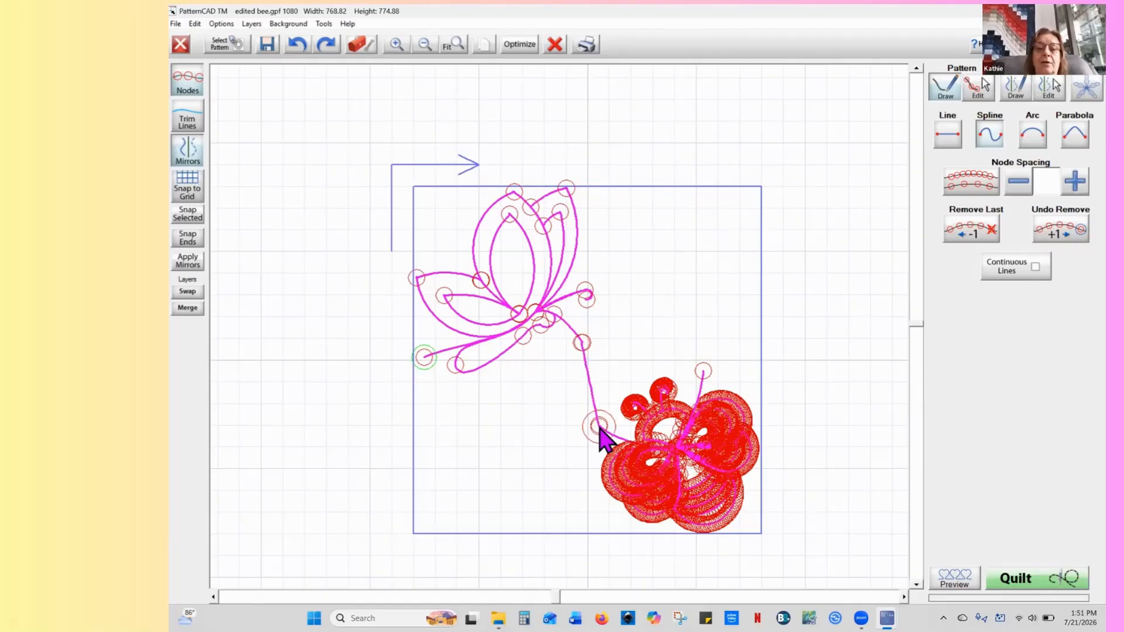
Bend the new connecting line into a gentle S-curve using its two control handles, and clear the selection
{"action": "right_click", "coordinate": [610, 351]}
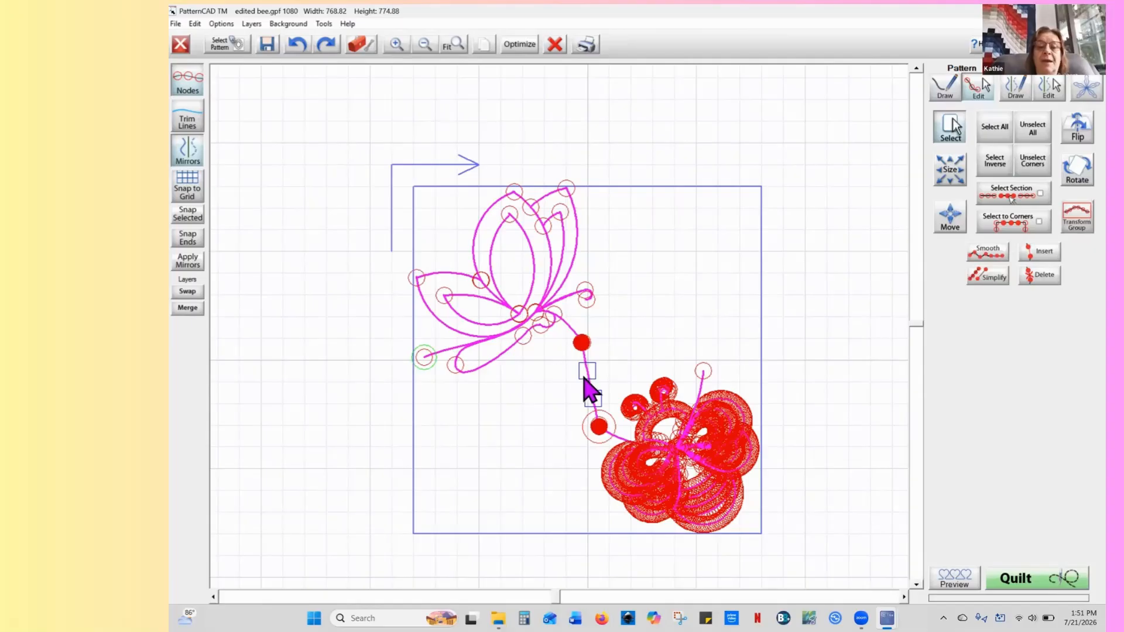
{"action": "left_click_drag", "start_coordinate": [586, 371], "coordinate": [625, 357]}
{"action": "left_click_drag", "start_coordinate": [591, 401], "coordinate": [570, 412]}
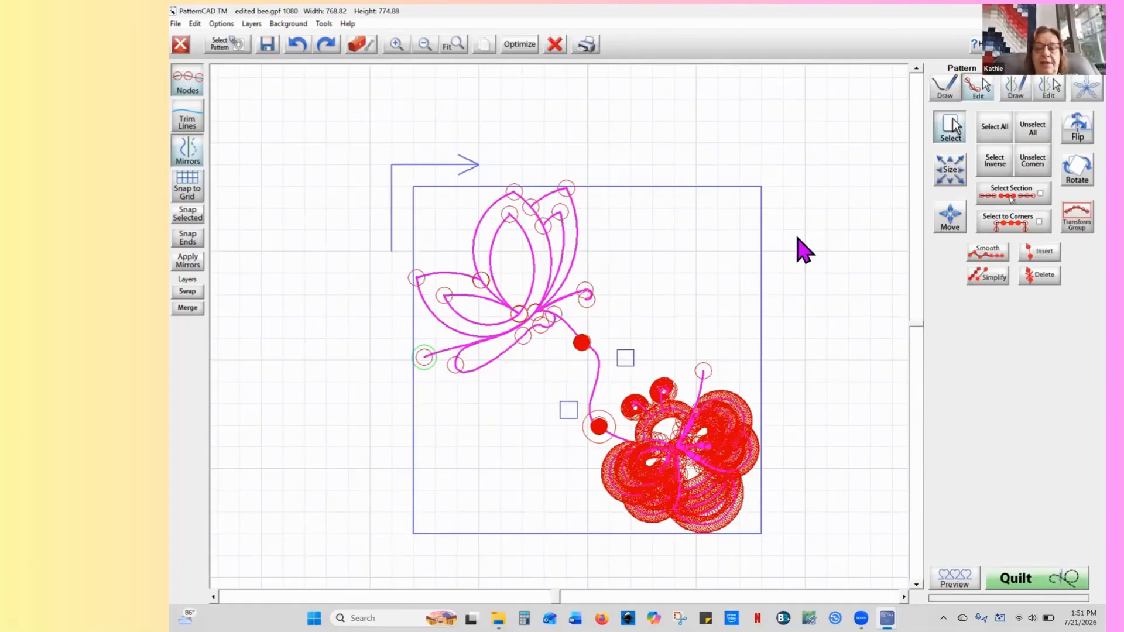
{"action": "left_click", "coordinate": [1032, 140]}
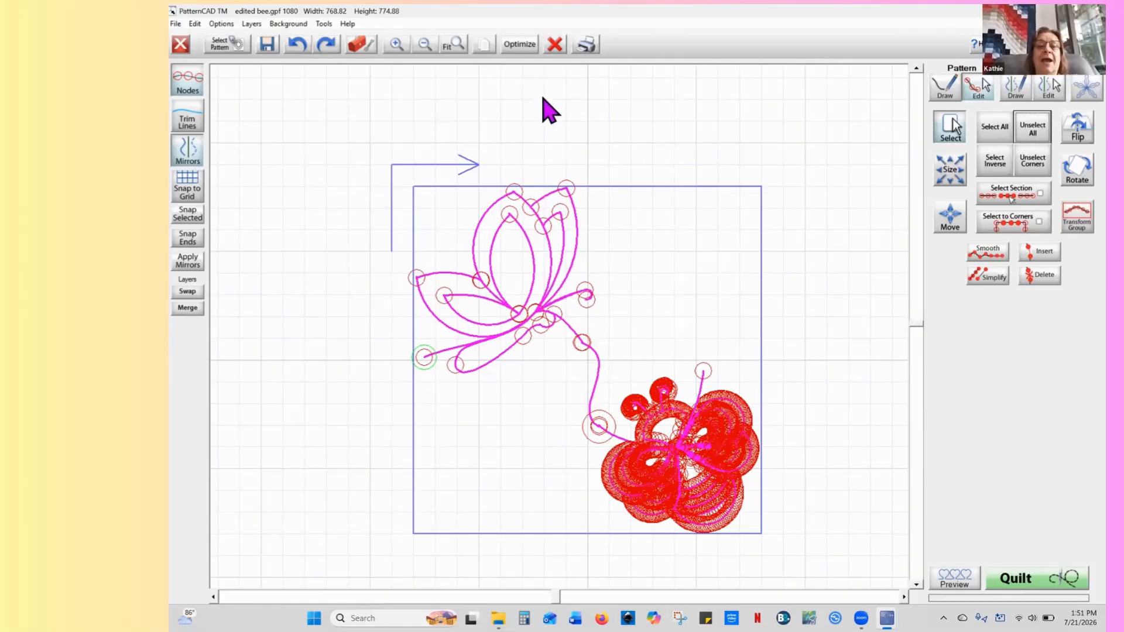
Check the connecting line's ends in Optimize, and snap together the overlapping nodes where it meets the butterfly
{"action": "left_click", "coordinate": [518, 44]}
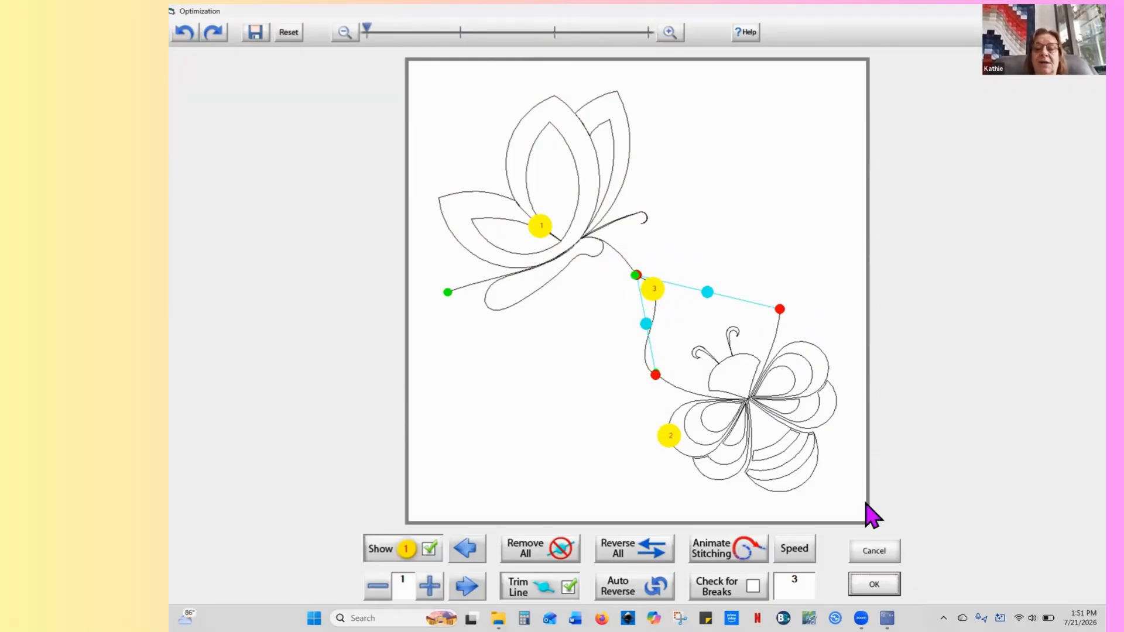
{"action": "left_click", "coordinate": [875, 585]}
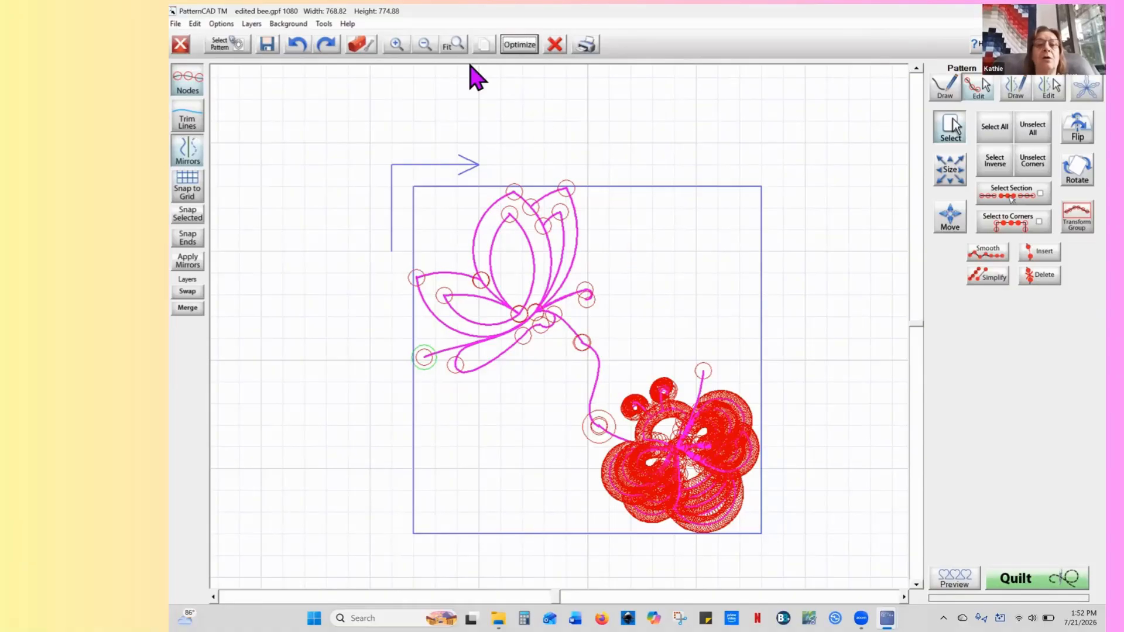
{"action": "left_click", "coordinate": [395, 45]}
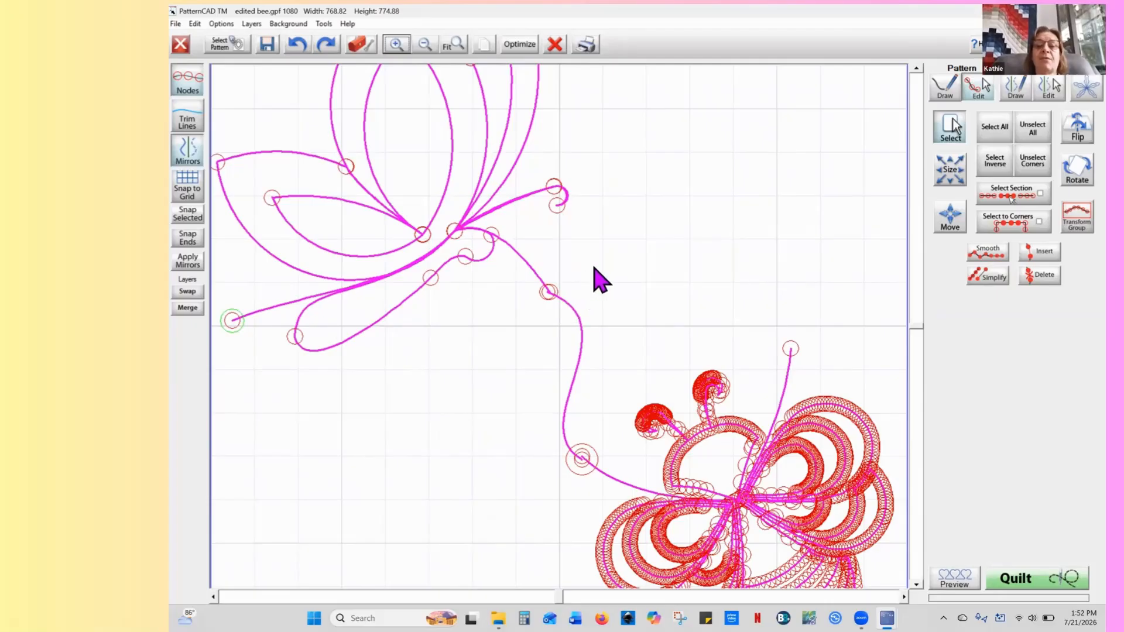
{"action": "left_click_drag", "start_coordinate": [593, 268], "coordinate": [522, 322]}
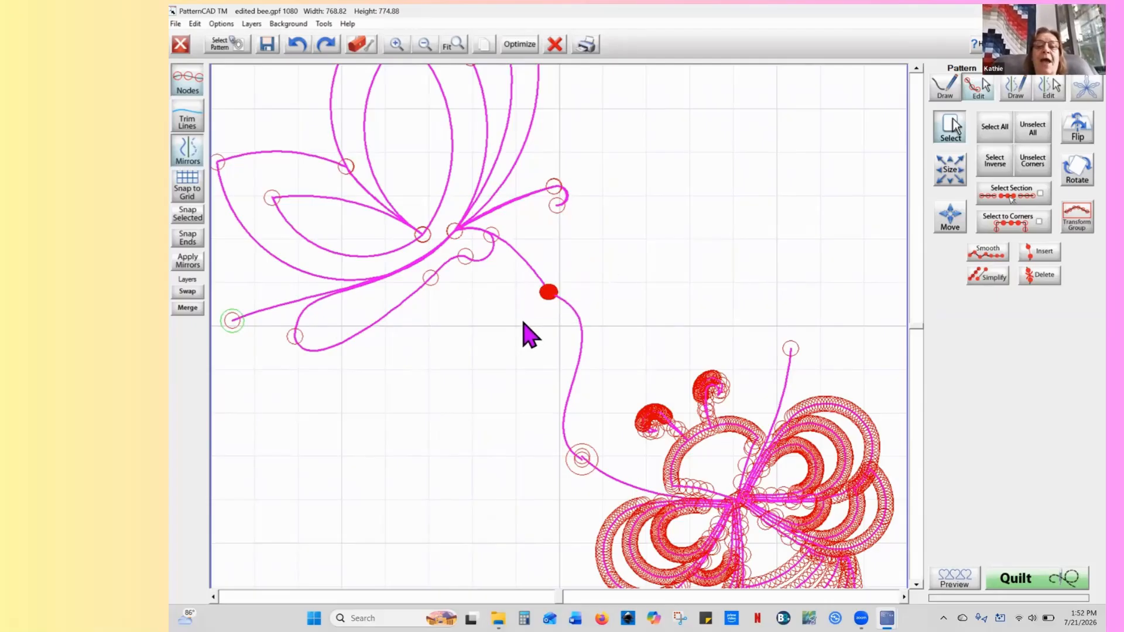
{"action": "left_click", "coordinate": [189, 217]}
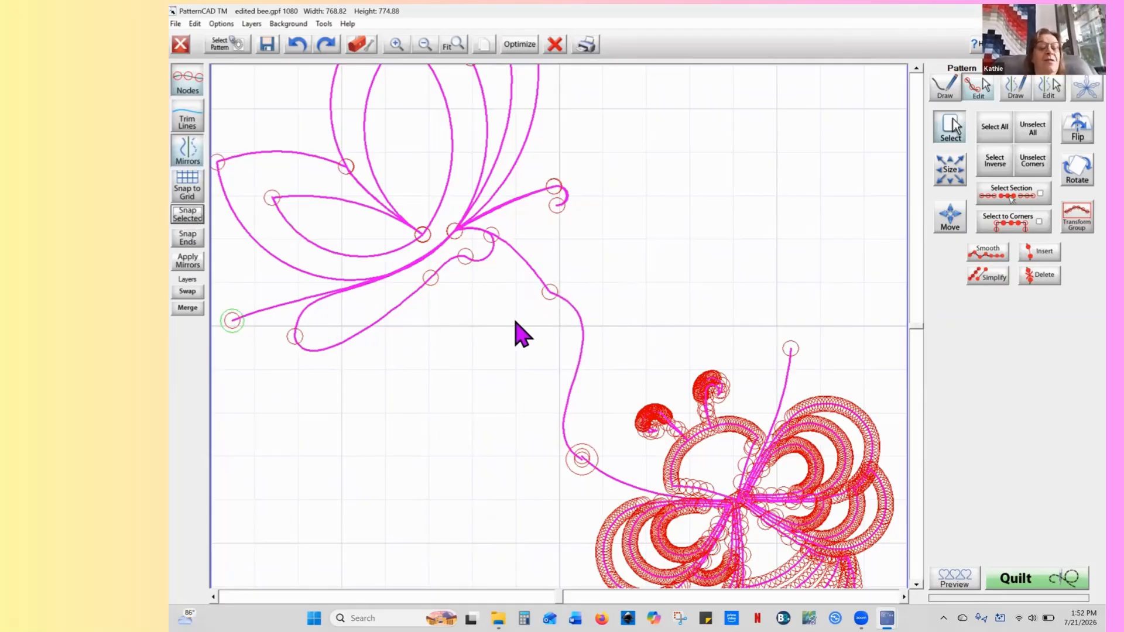
Clear the selection and snap together the overlapping nodes where the connecting line meets the bee
{"action": "left_click", "coordinate": [1040, 126]}
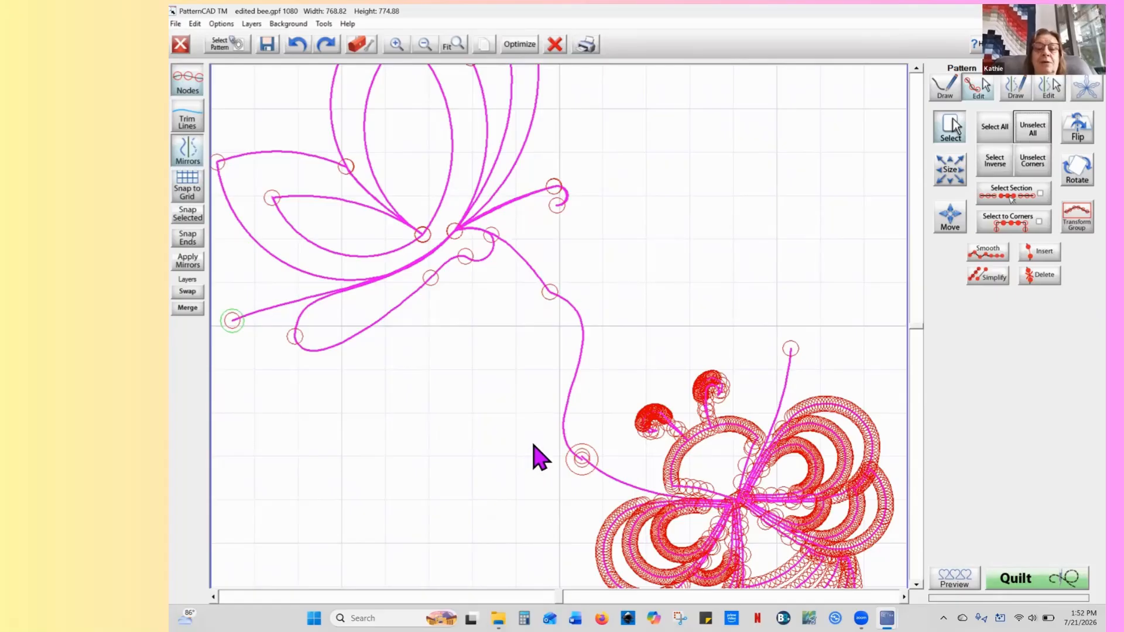
{"action": "left_click_drag", "start_coordinate": [533, 444], "coordinate": [612, 481]}
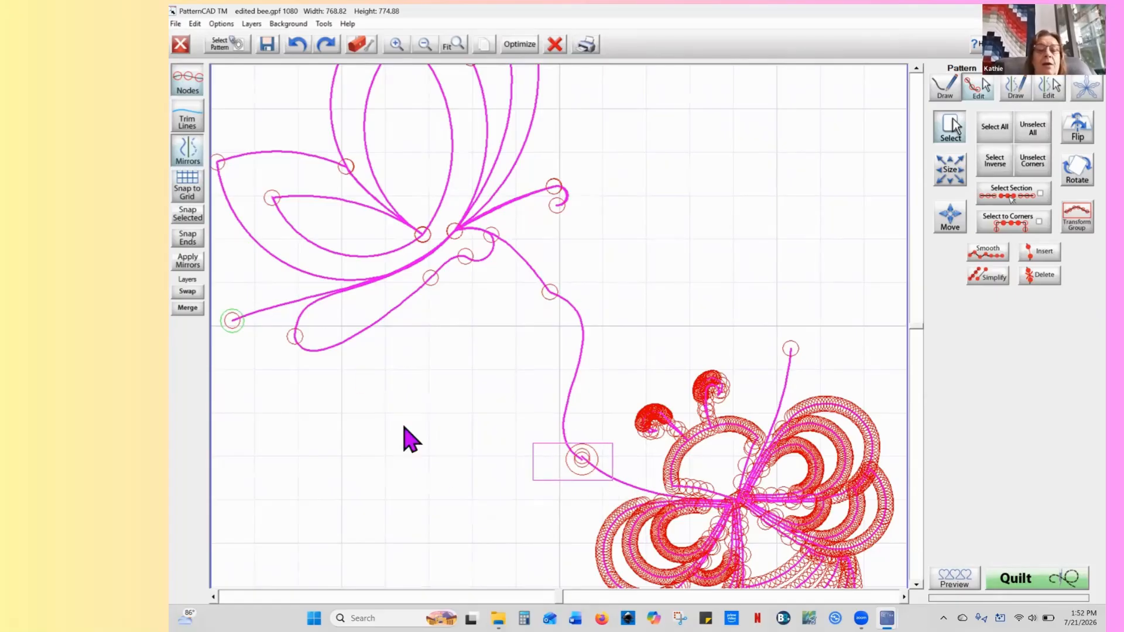
{"action": "left_click", "coordinate": [194, 215]}
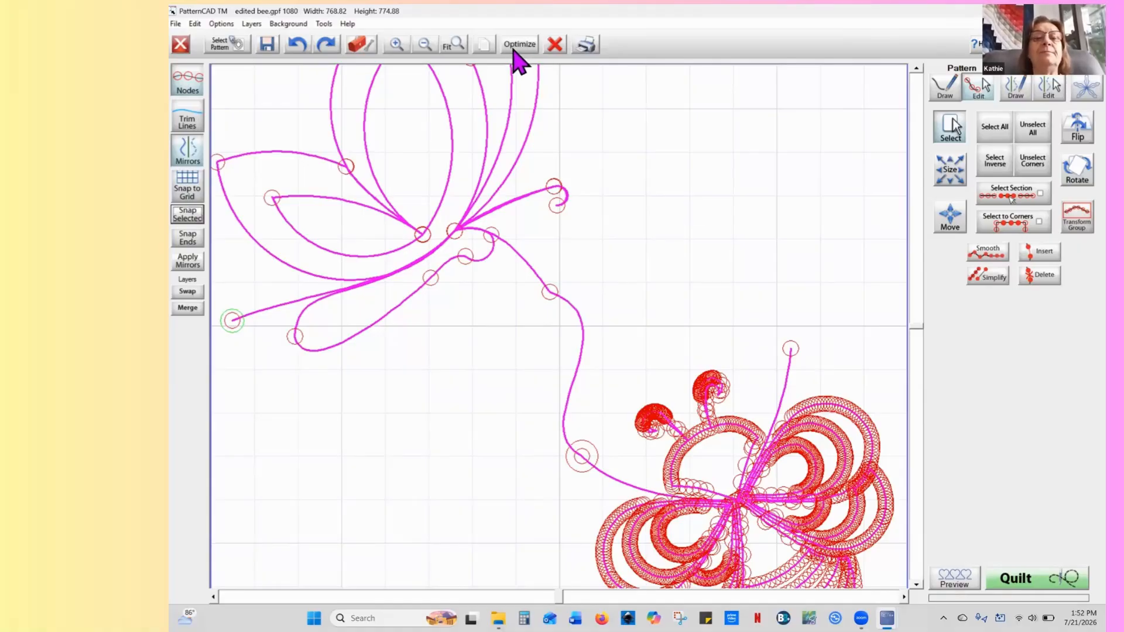
Reopen Optimize and examine the three stitching sections one at a time with section numbers hidden, then show all the numbers again
{"action": "left_click", "coordinate": [425, 45]}
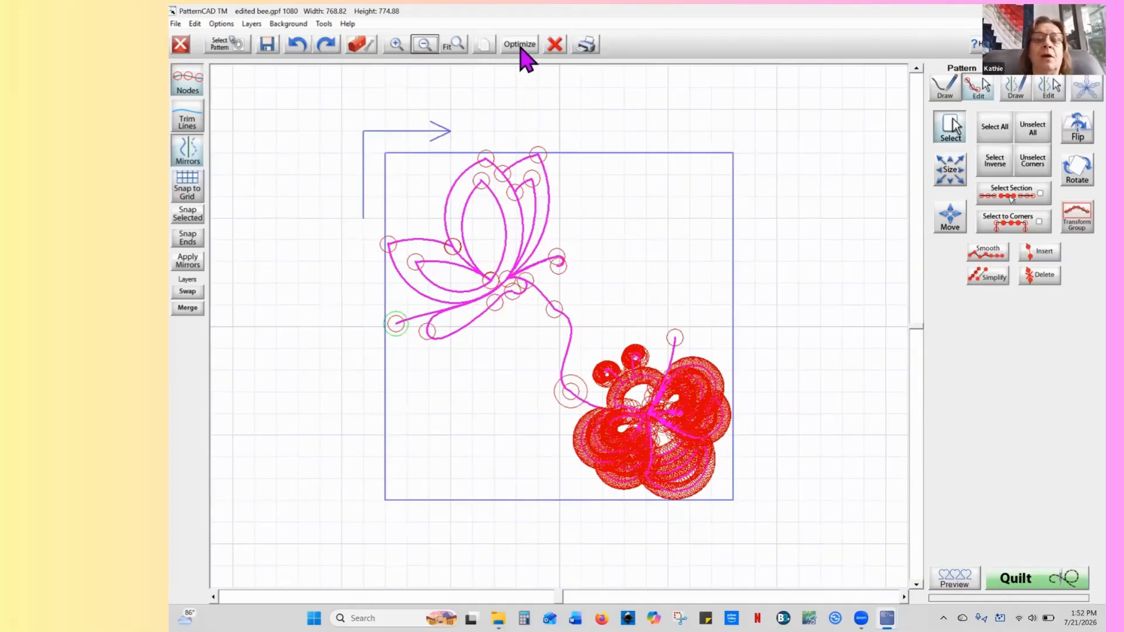
{"action": "left_click", "coordinate": [520, 45]}
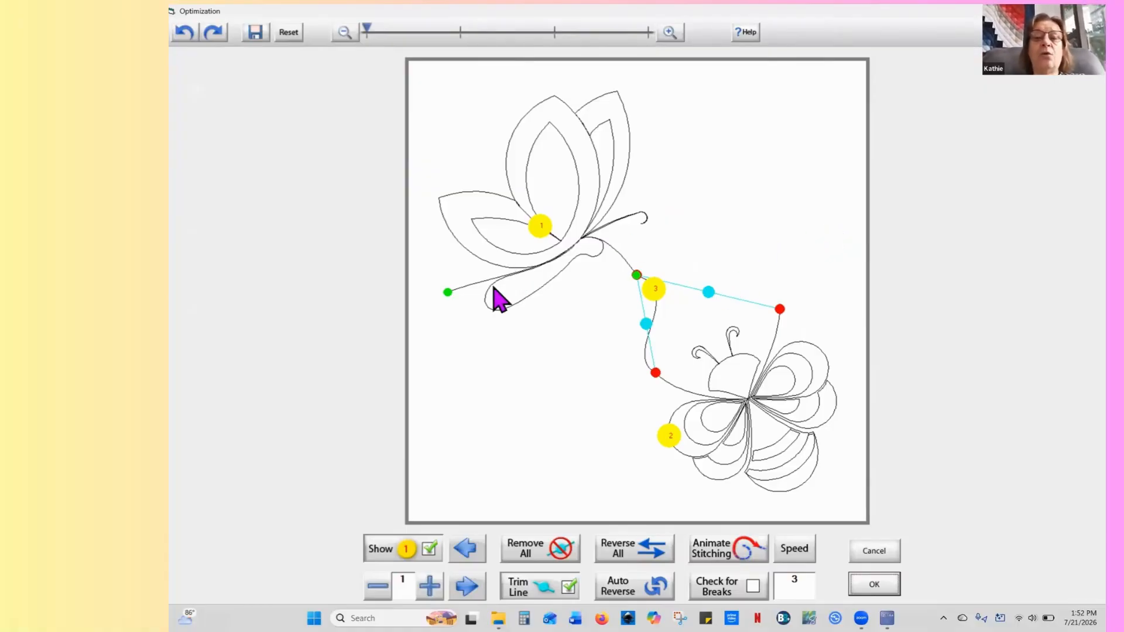
{"action": "left_click", "coordinate": [429, 549]}
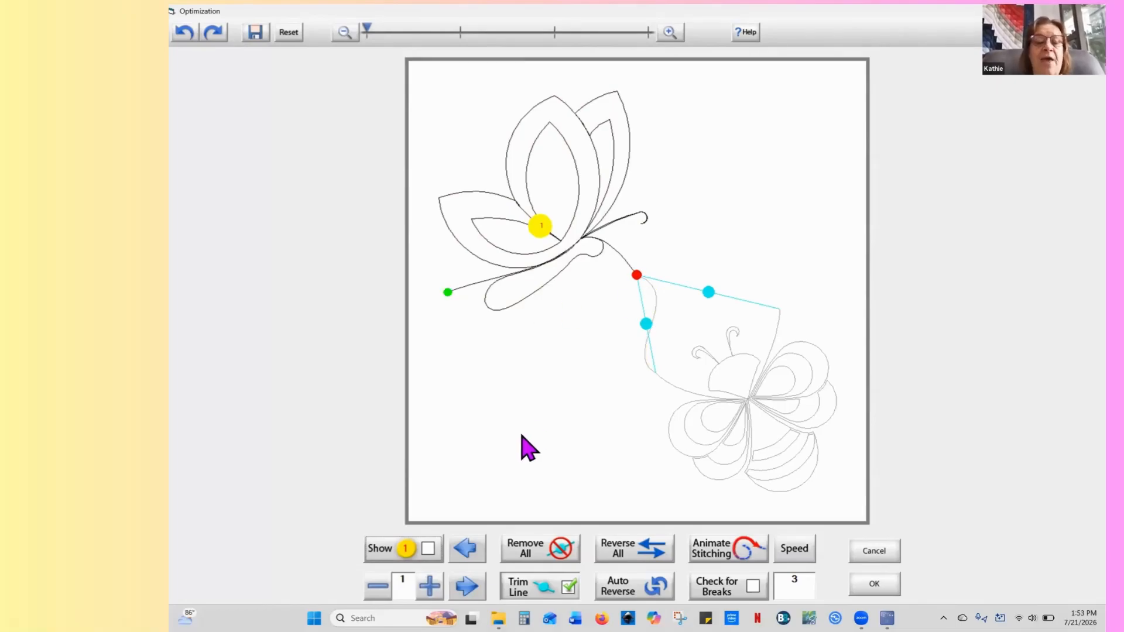
{"action": "left_click", "coordinate": [431, 587]}
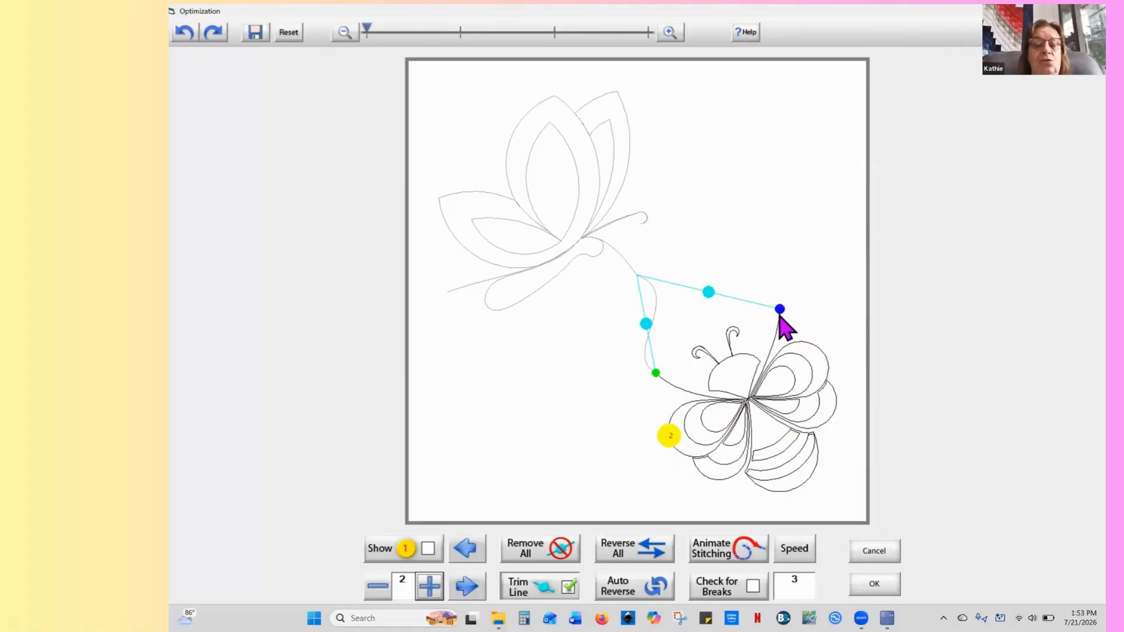
{"action": "left_click", "coordinate": [430, 586]}
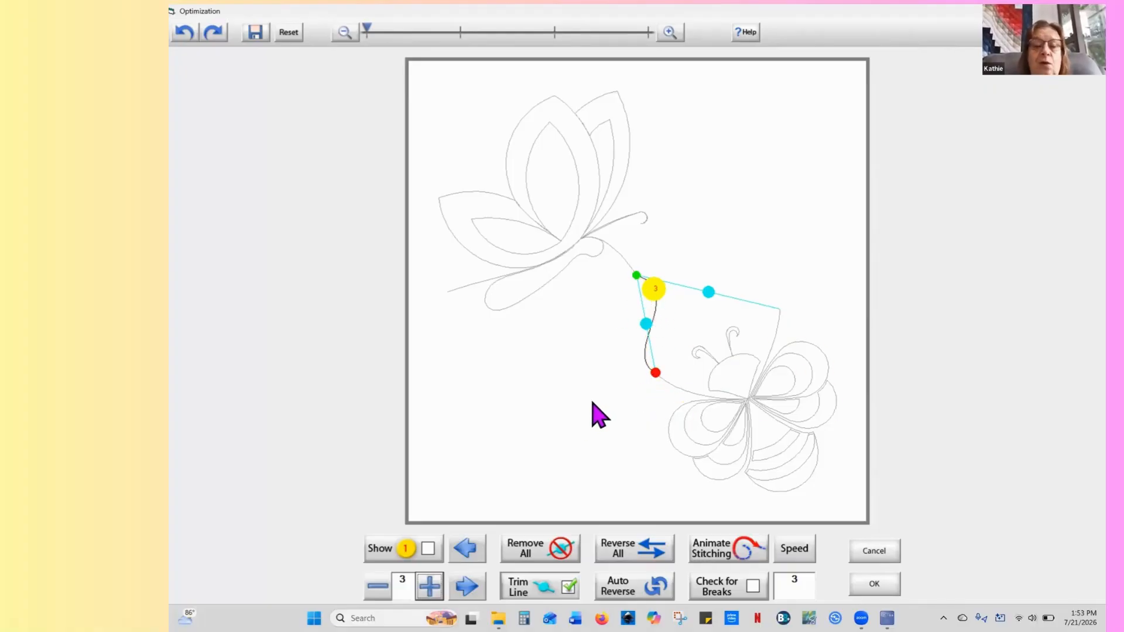
{"action": "left_click", "coordinate": [427, 549]}
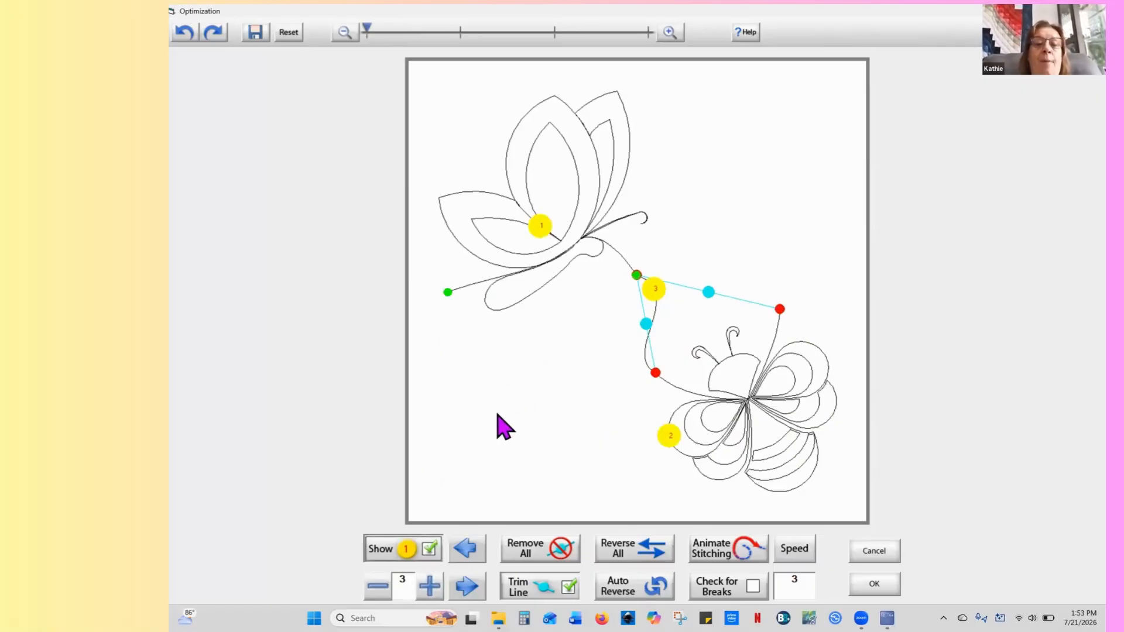
Renumber the stitching from 1 so the path runs butterfly, connecting line, bee, and accept the optimization
{"action": "left_click", "coordinate": [382, 587]}
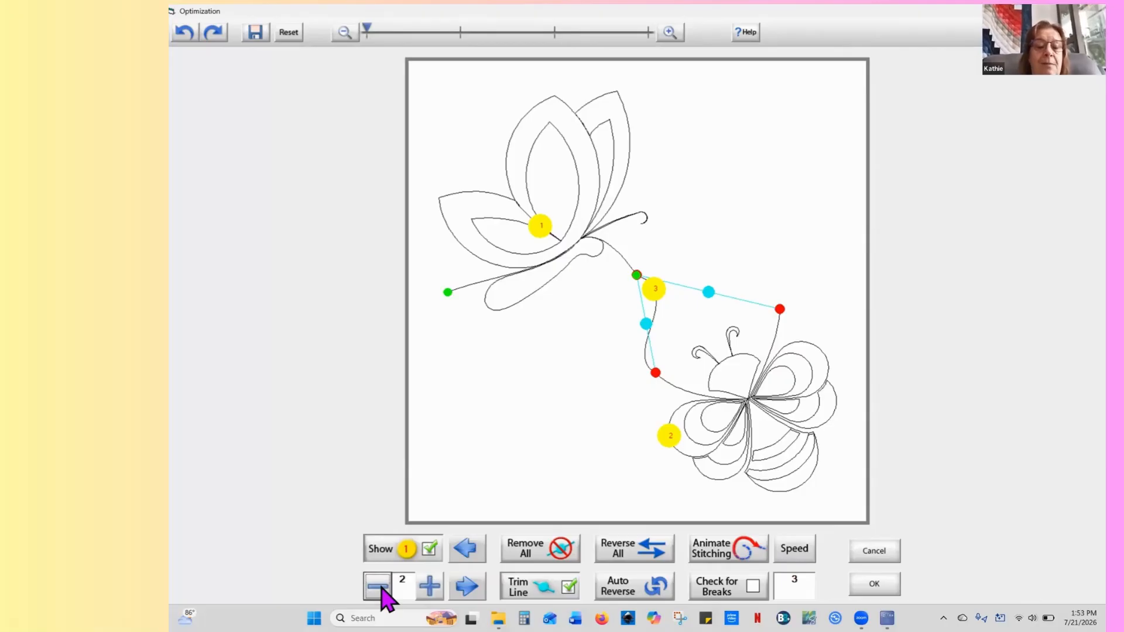
{"action": "left_click", "coordinate": [382, 588]}
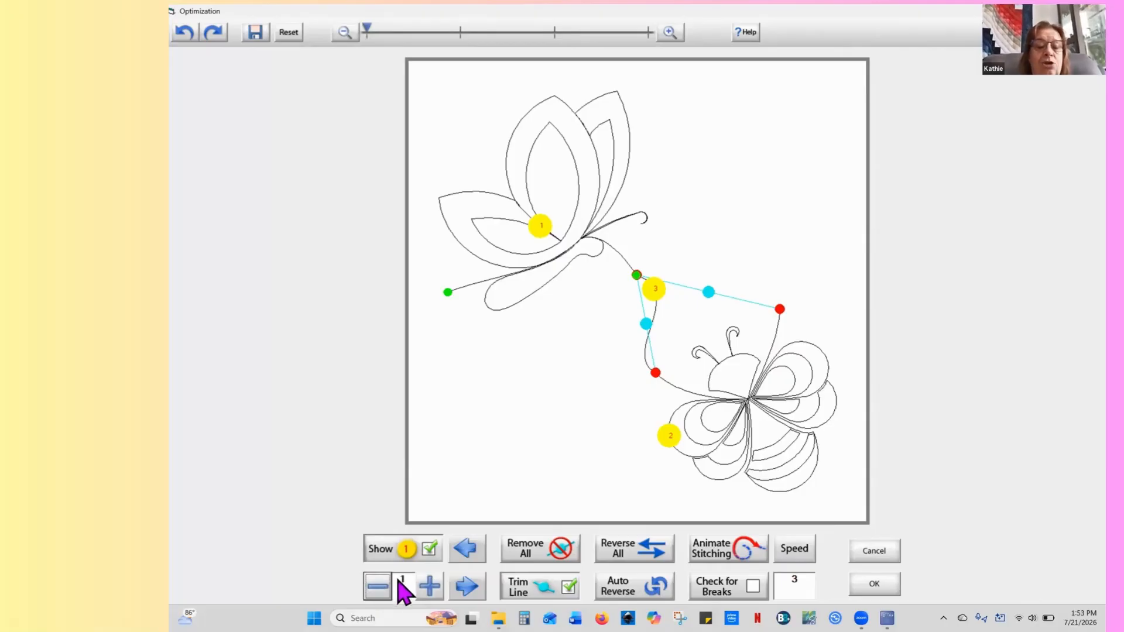
{"action": "left_click", "coordinate": [541, 232]}
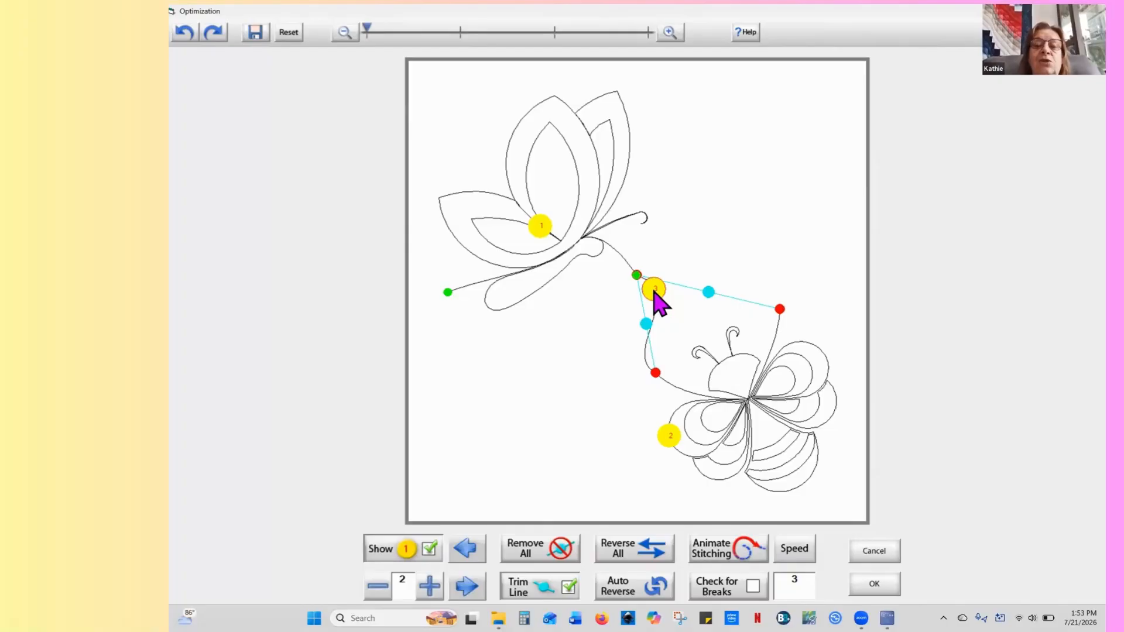
{"action": "left_click", "coordinate": [654, 291]}
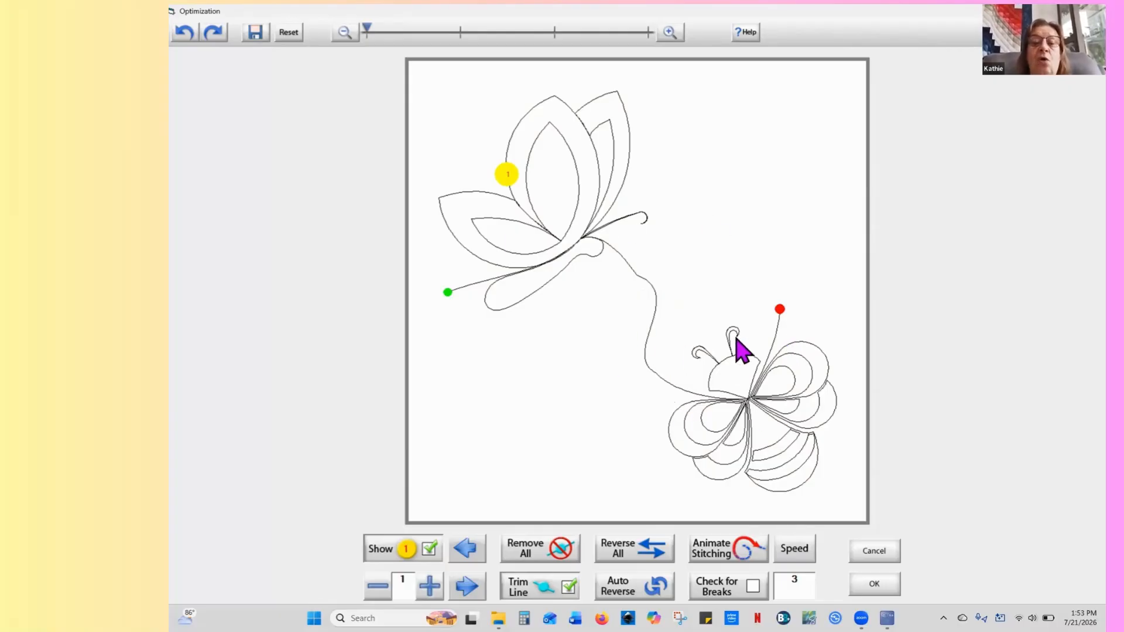
{"action": "left_click", "coordinate": [745, 464]}
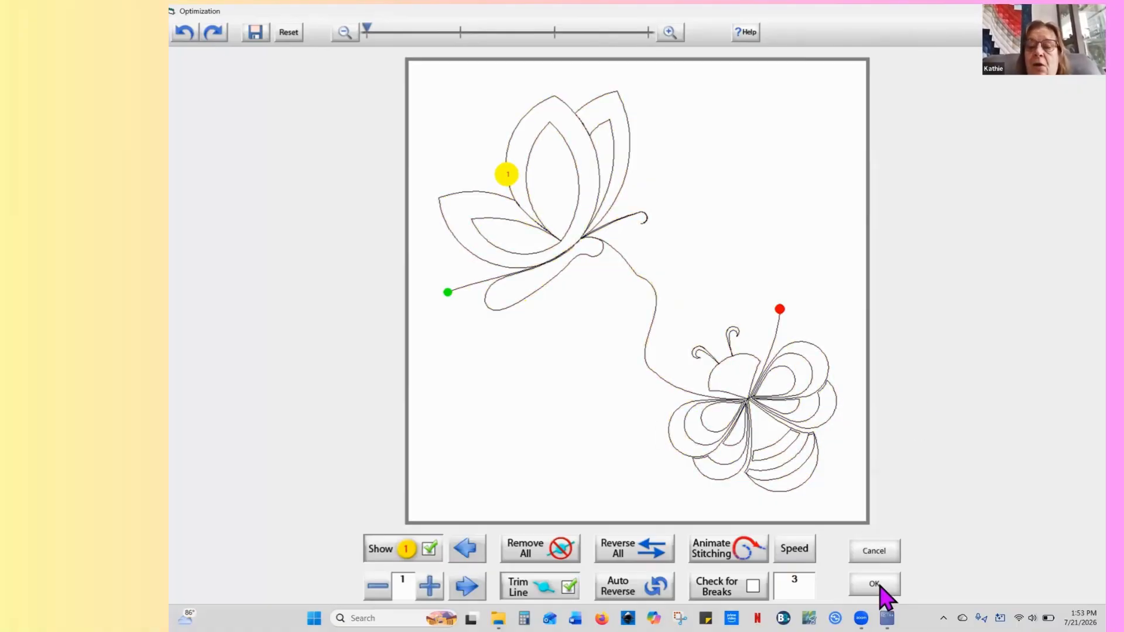
{"action": "left_click", "coordinate": [876, 584]}
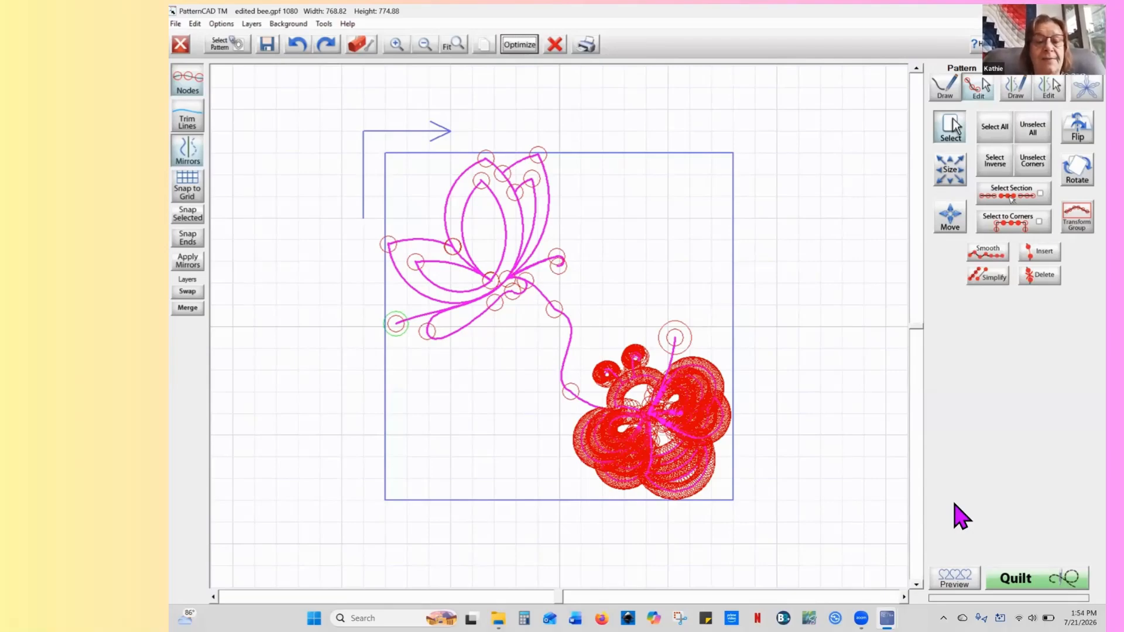
Preview the design as a repeating panto to check its continuity, and close the preview
{"action": "left_click", "coordinate": [958, 582]}
{"action": "left_click", "coordinate": [958, 582]}
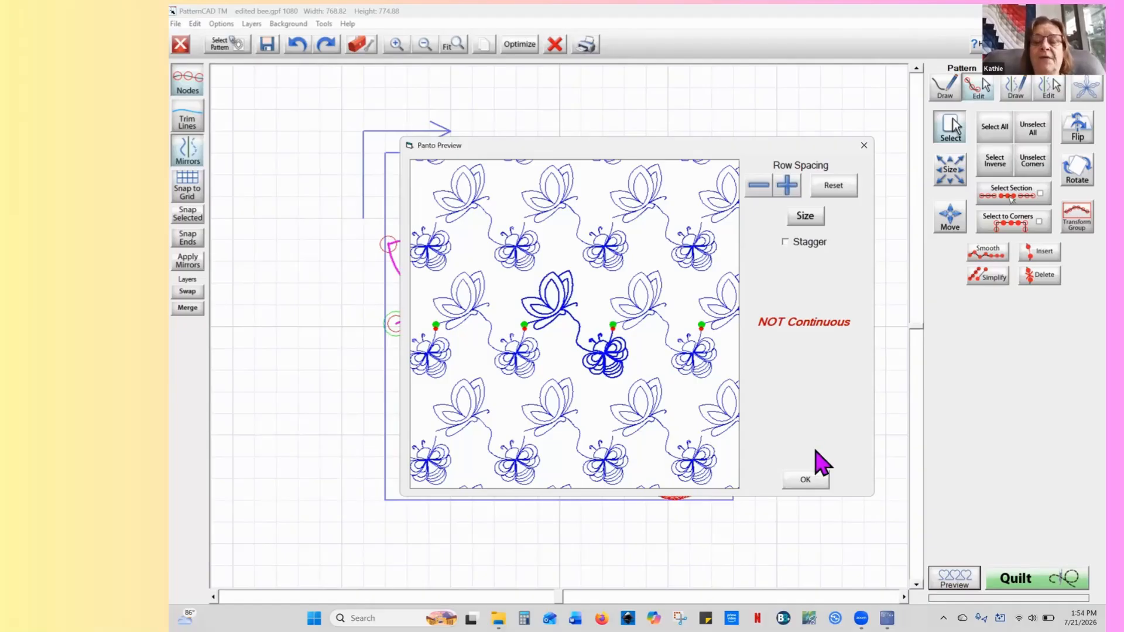
{"action": "left_click", "coordinate": [815, 484]}
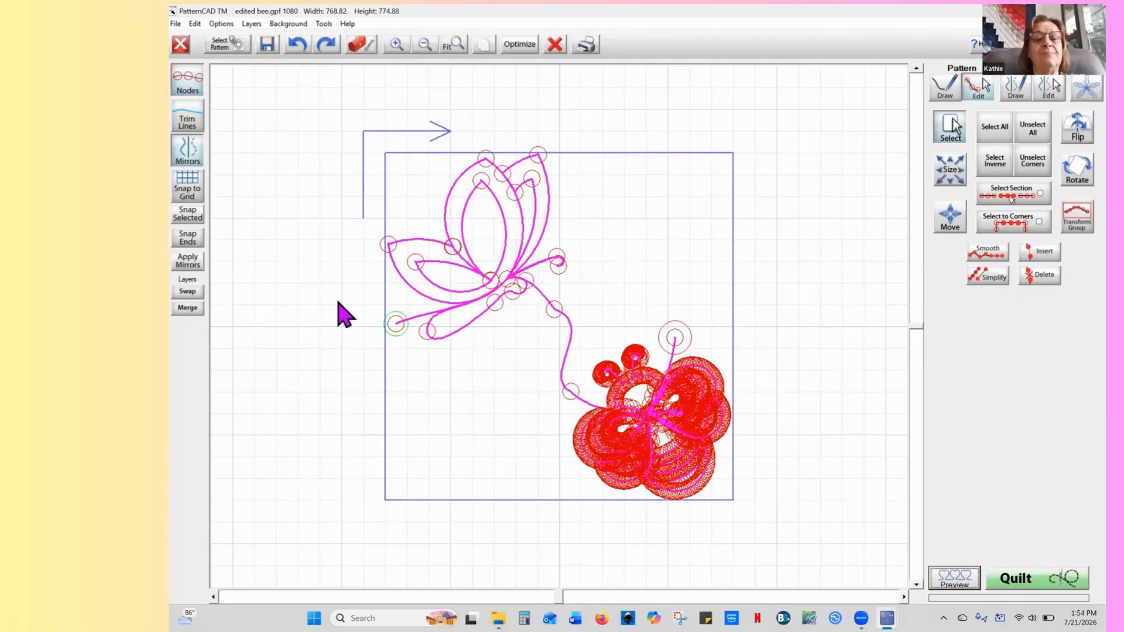
Snap only the vertical components of the design's start and end points with Snap Ends, and preview the repeating panto
{"action": "left_click", "coordinate": [398, 344]}
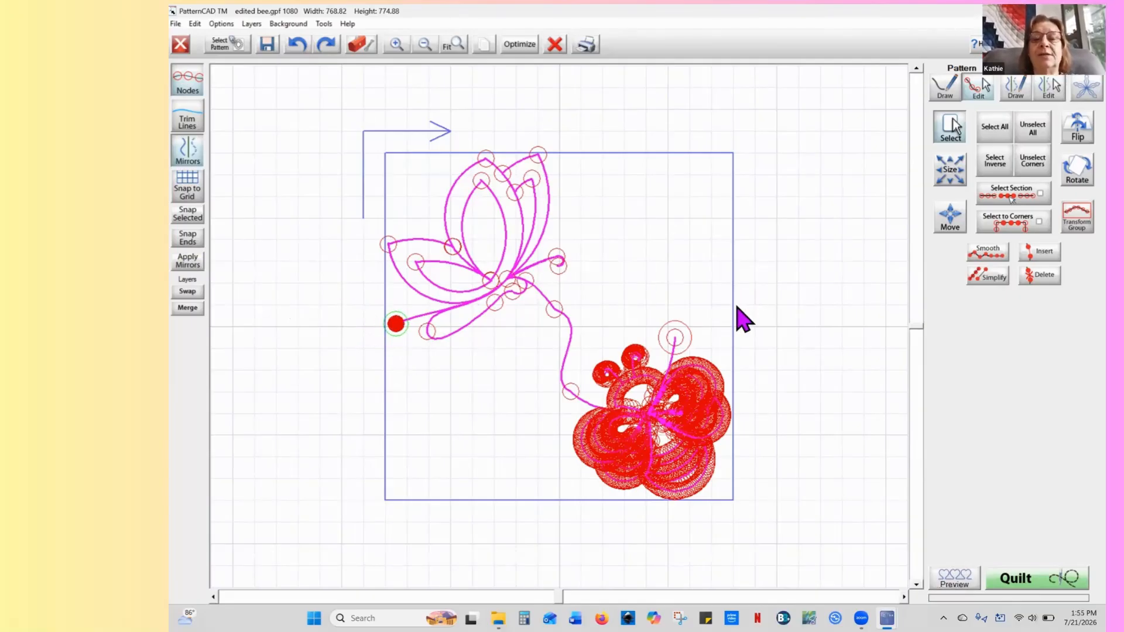
{"action": "left_click", "coordinate": [675, 338]}
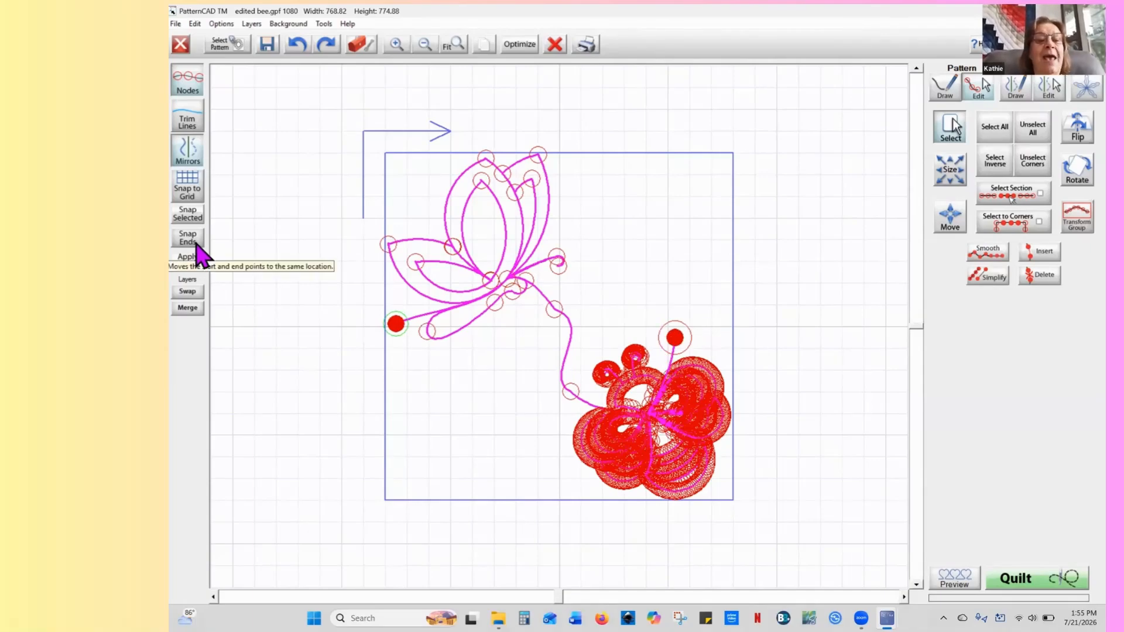
{"action": "left_click", "coordinate": [196, 243]}
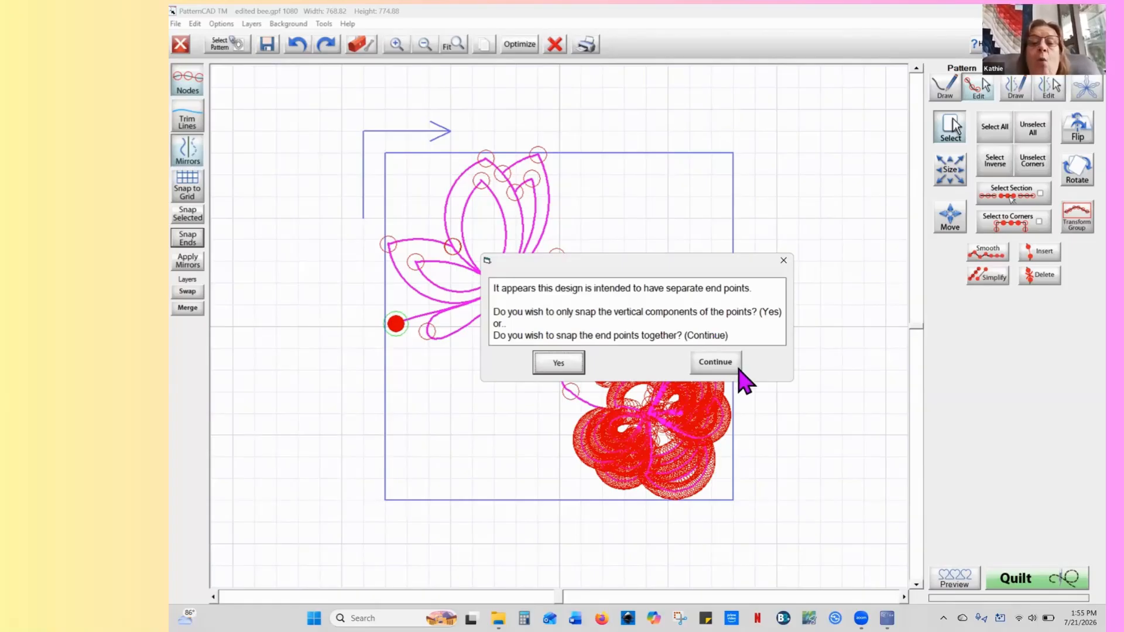
{"action": "left_click", "coordinate": [557, 362]}
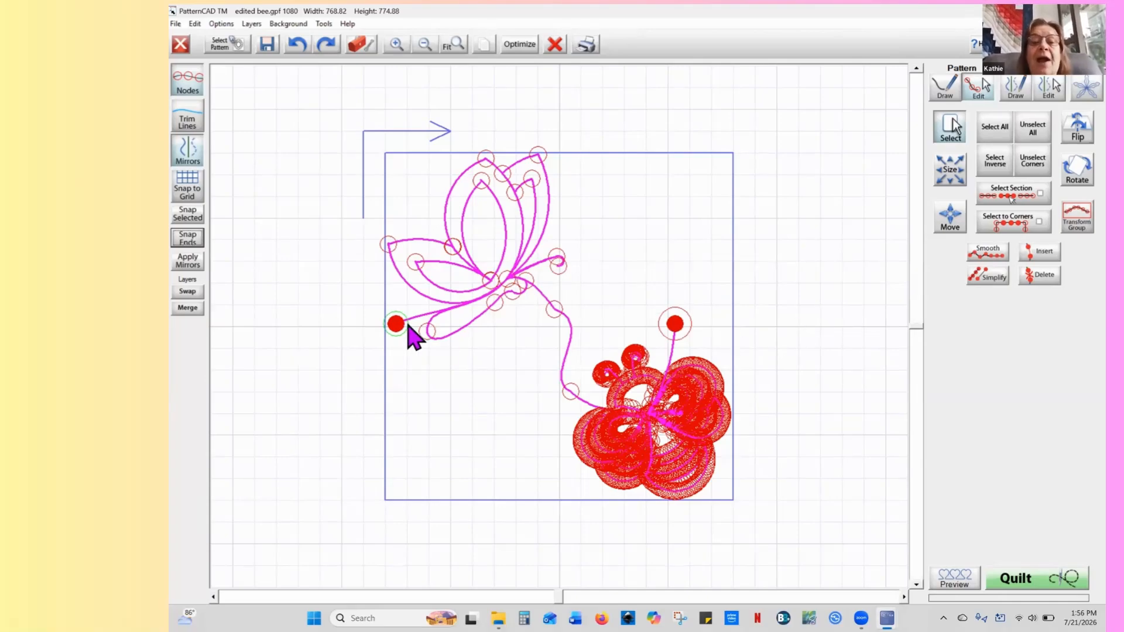
{"action": "left_click", "coordinate": [956, 581]}
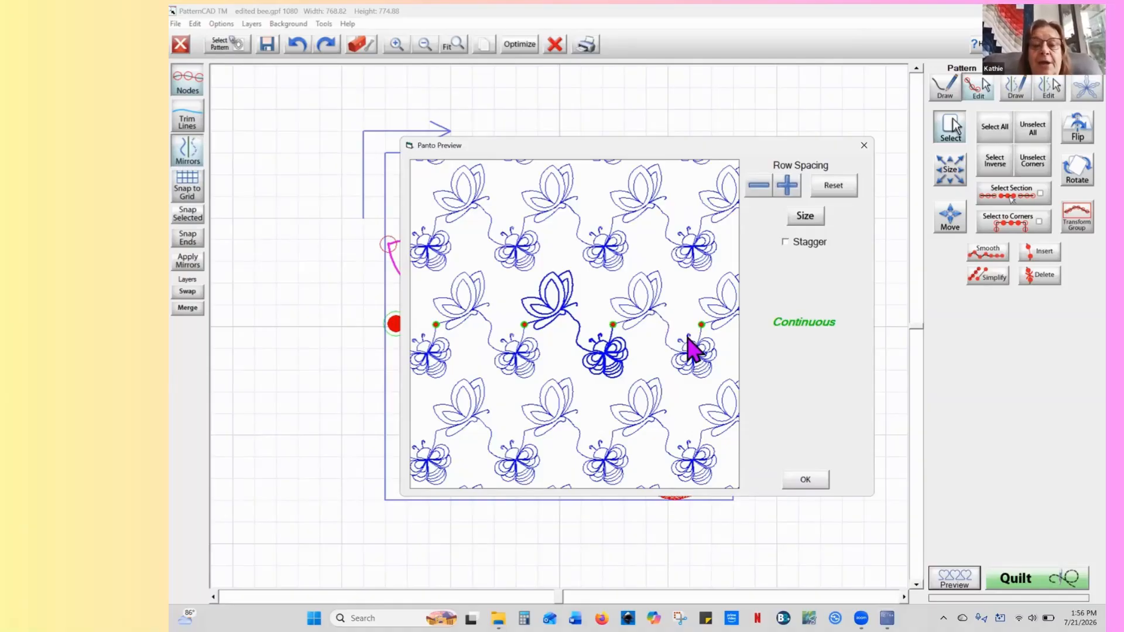
Close the panto preview and show End Point Continuity for the butterfly-and-bee design to examine how its neighboring repeats join
{"action": "left_click", "coordinate": [813, 483]}
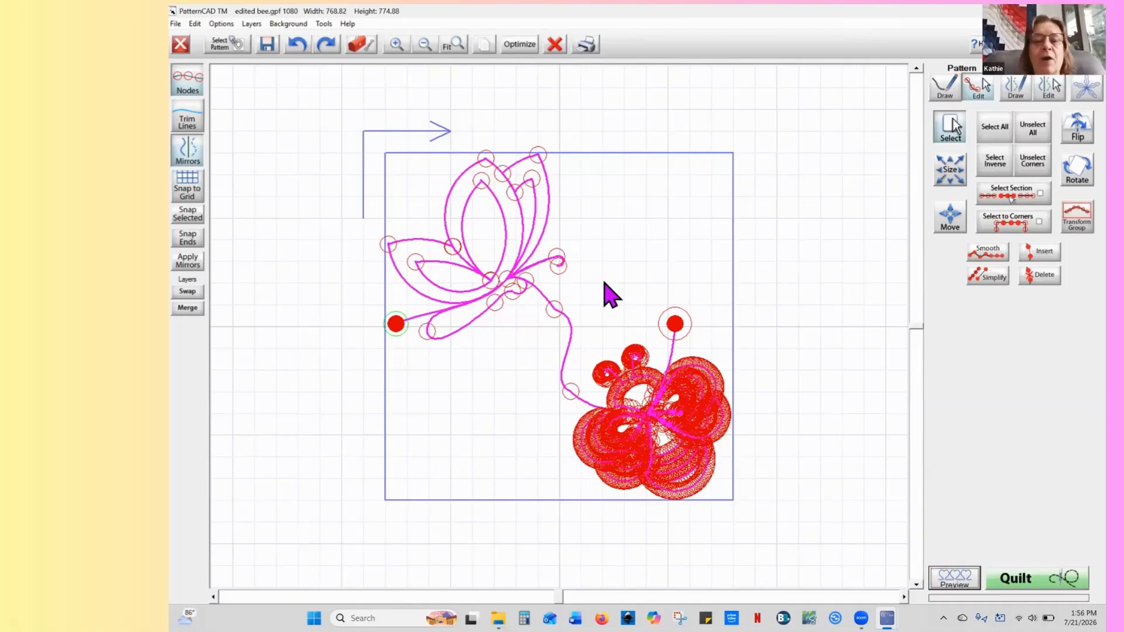
{"action": "left_click", "coordinate": [325, 25]}
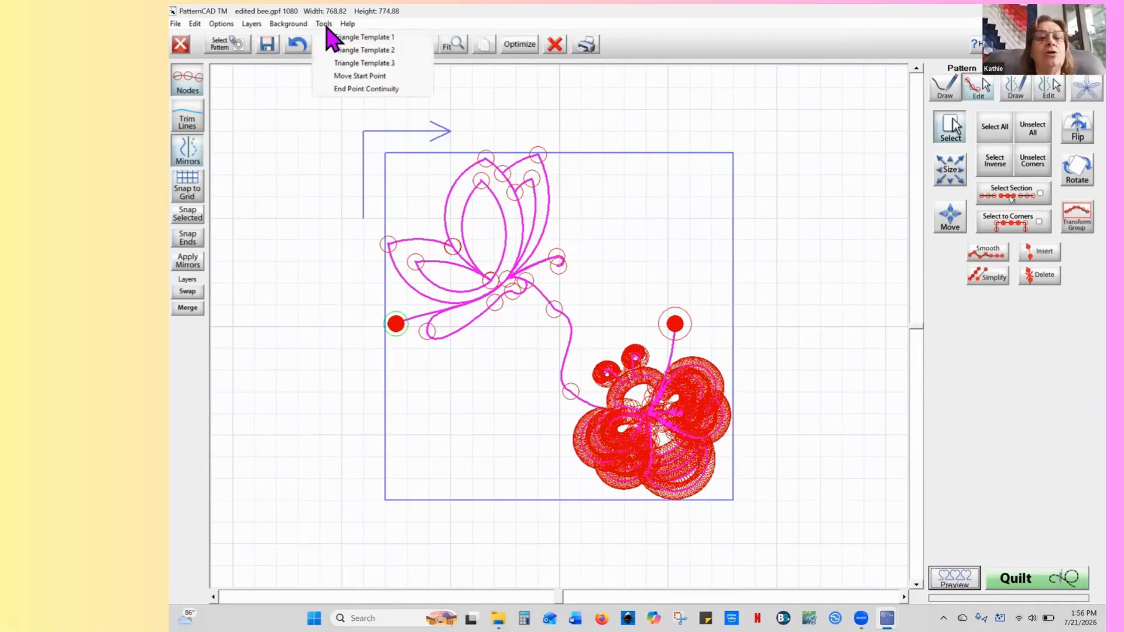
{"action": "left_click", "coordinate": [350, 90]}
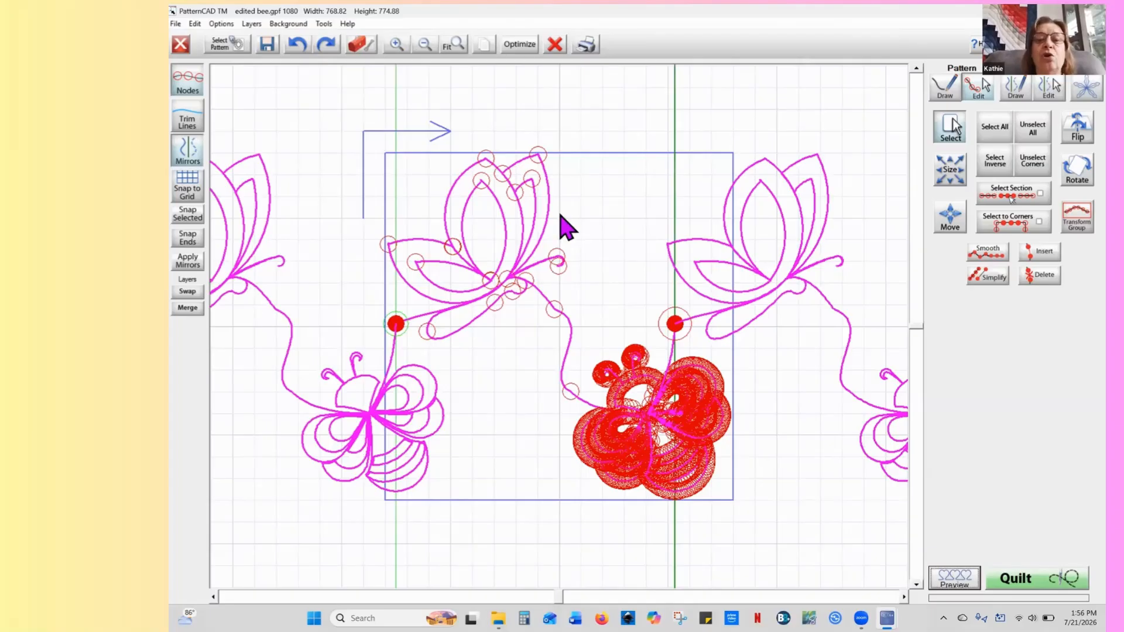
{"action": "left_click", "coordinate": [426, 51]}
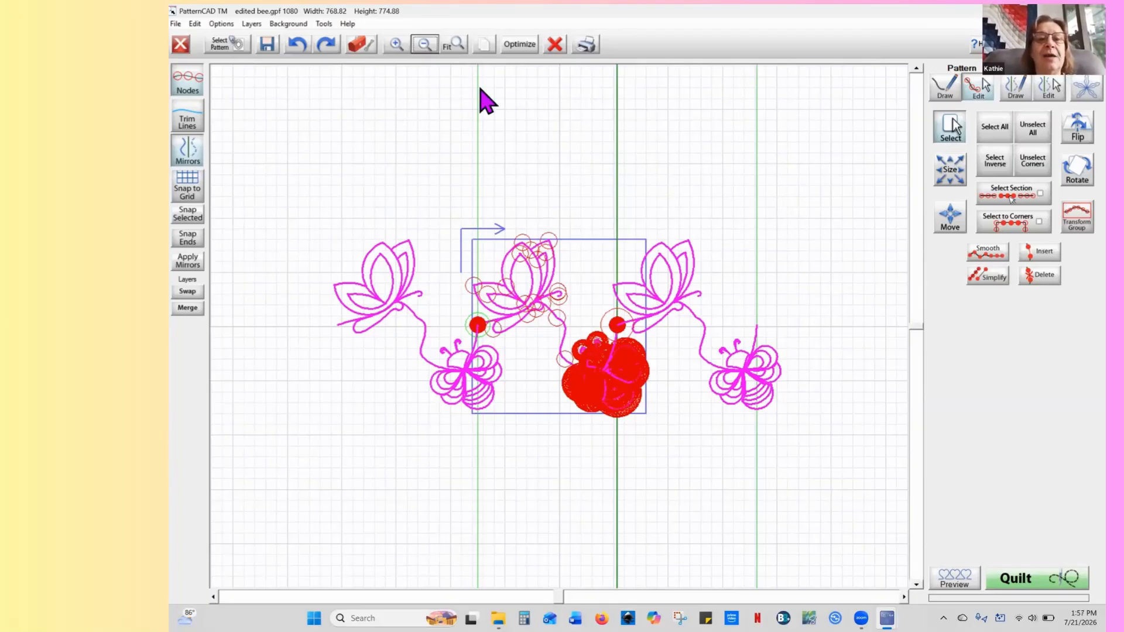
Clear the mirrors so only the single butterfly-and-bee design remains without guide lines or repeats
{"action": "left_click", "coordinate": [359, 45]}
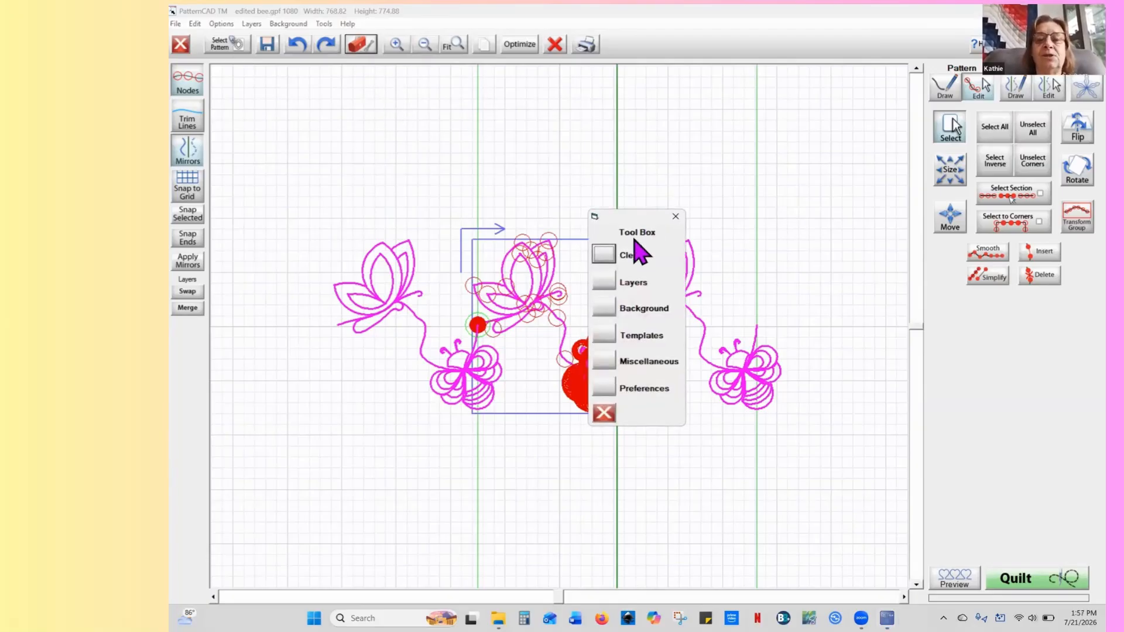
{"action": "left_click", "coordinate": [606, 255]}
{"action": "left_click", "coordinate": [610, 297]}
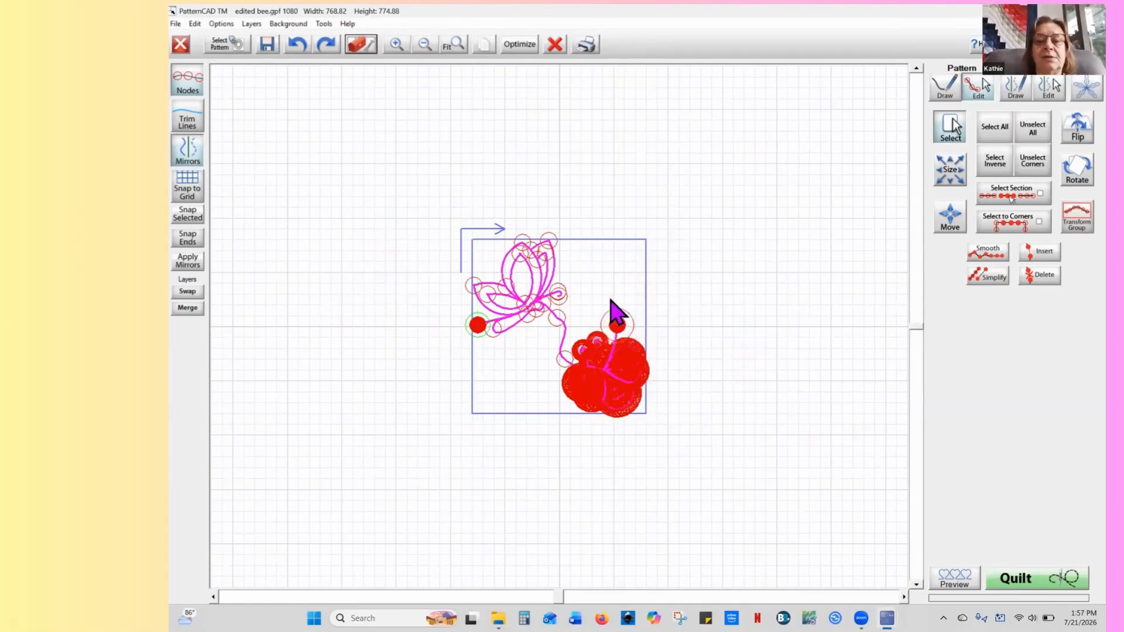
Clear the butterfly-and-bee pattern, then clear all remaining content, including the square template, from the workspace
{"action": "left_click", "coordinate": [394, 52]}
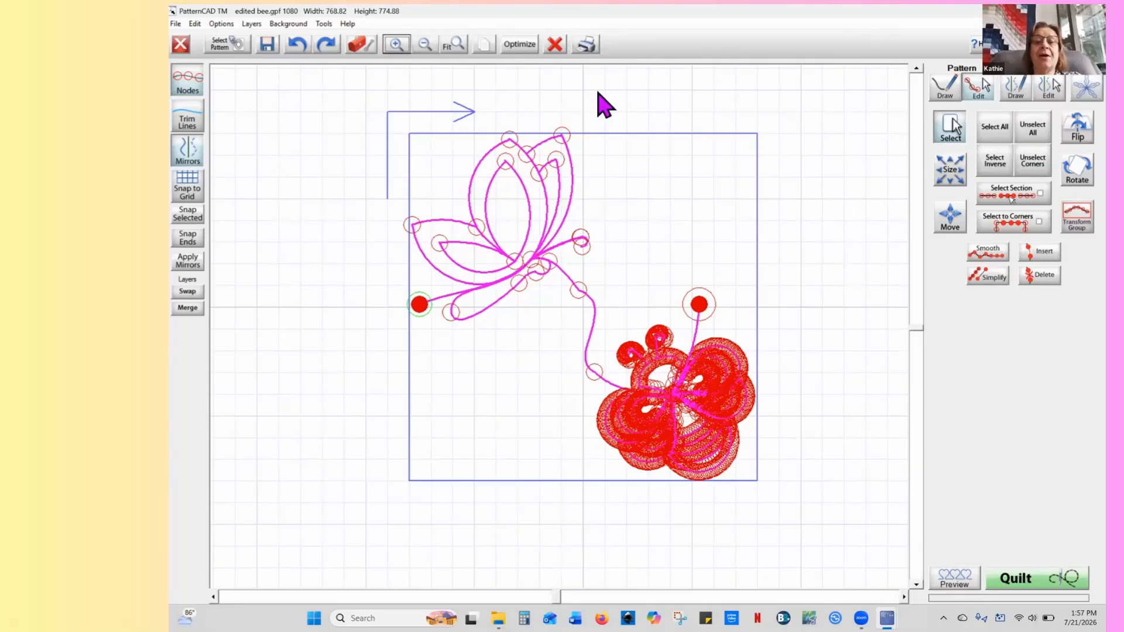
{"action": "left_click", "coordinate": [555, 47]}
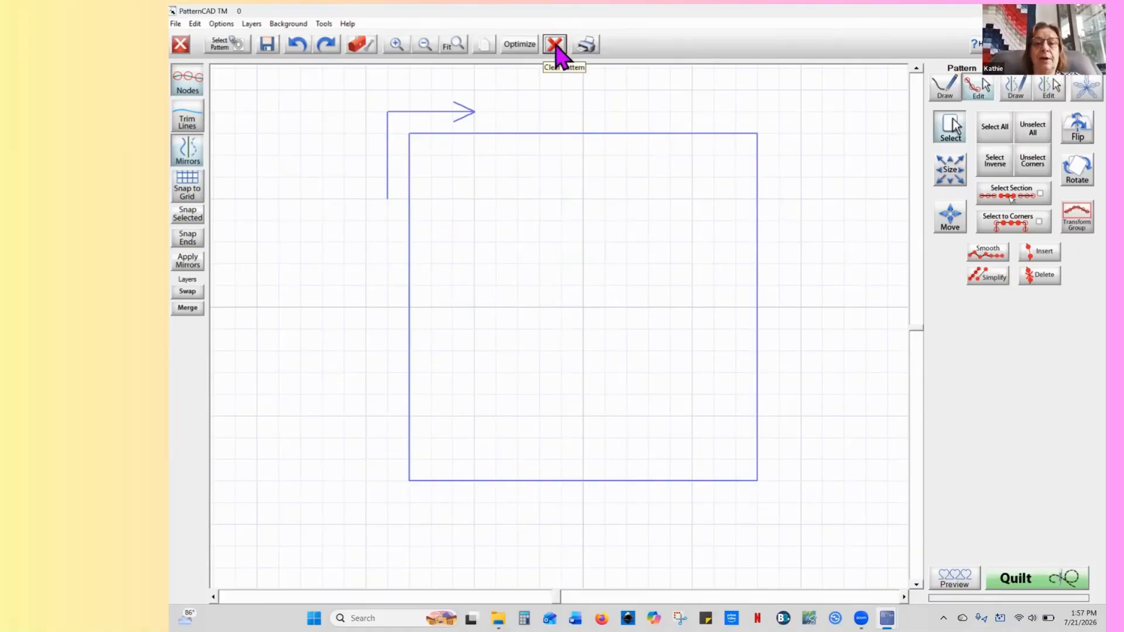
{"action": "left_click", "coordinate": [361, 45]}
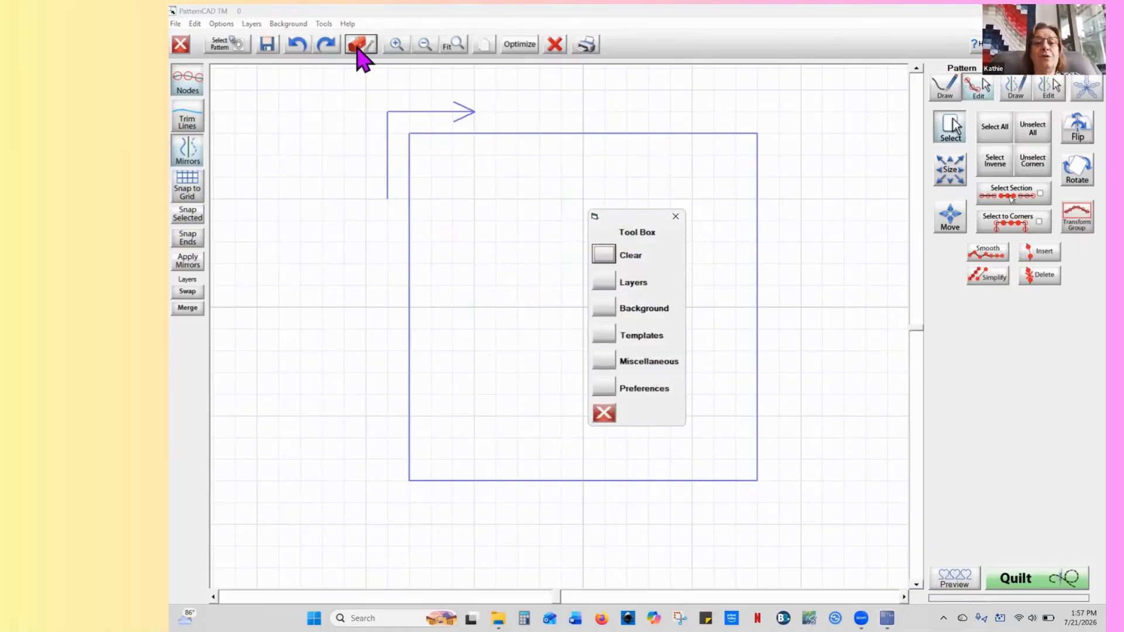
{"action": "left_click", "coordinate": [603, 255]}
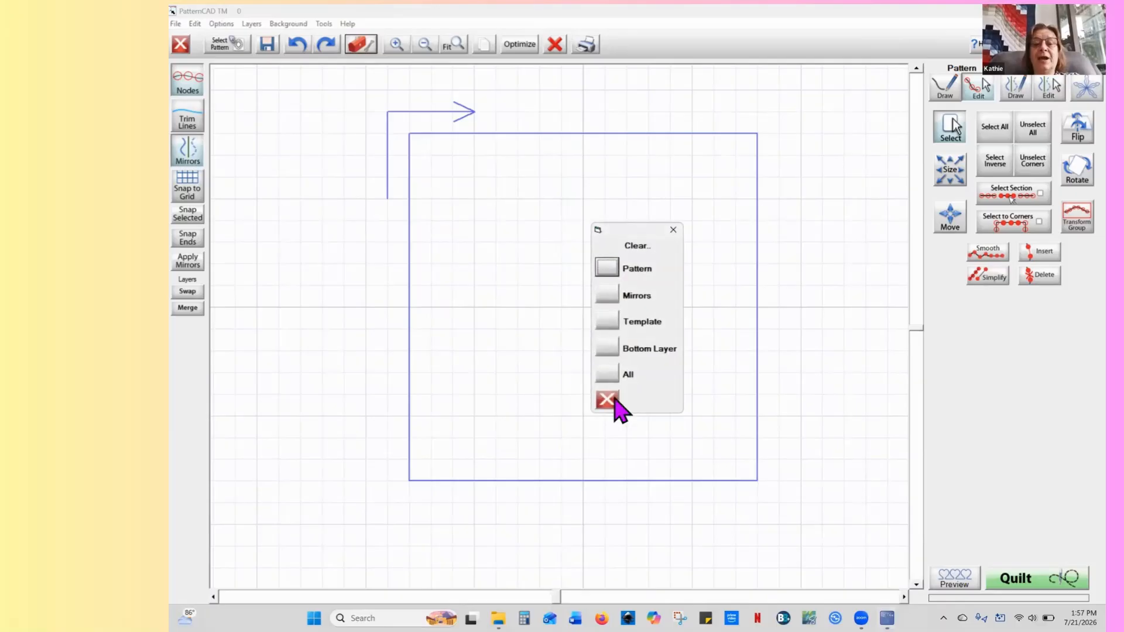
{"action": "left_click", "coordinate": [608, 371]}
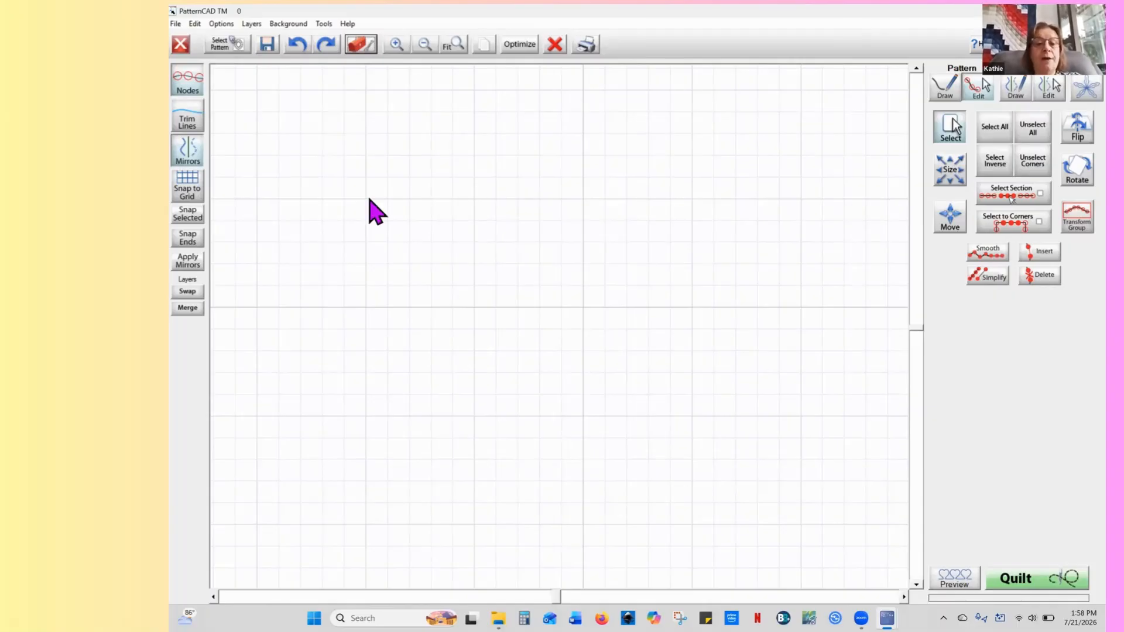
Load the dres1 picture from the dresden plate folder as the background image, with the whole plate in view
{"action": "left_click", "coordinate": [286, 24]}
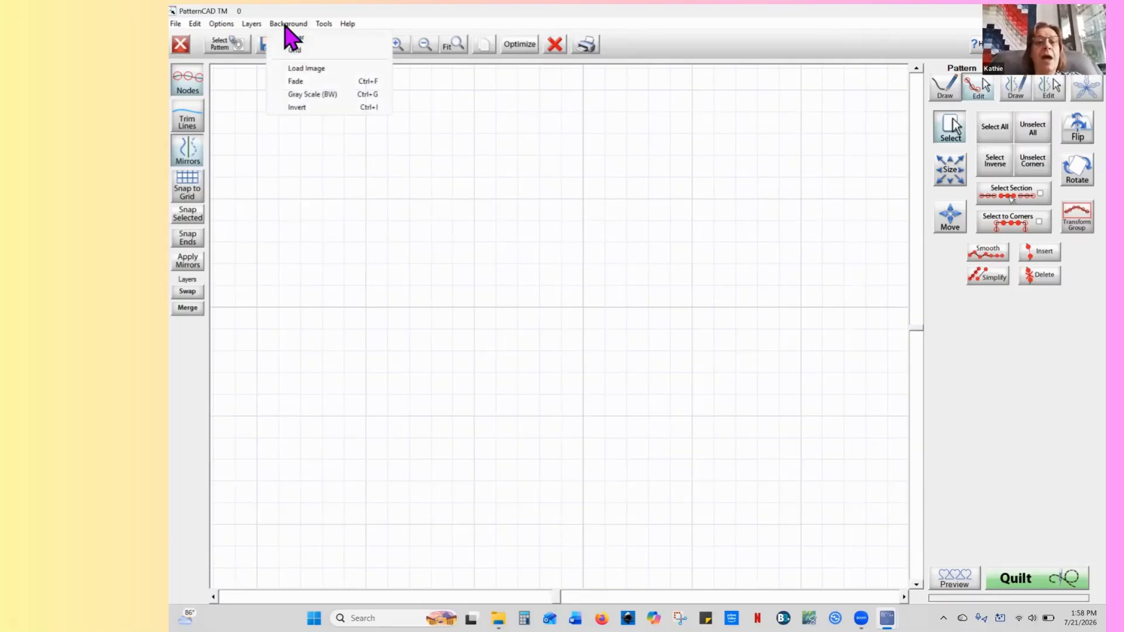
{"action": "left_click", "coordinate": [316, 69]}
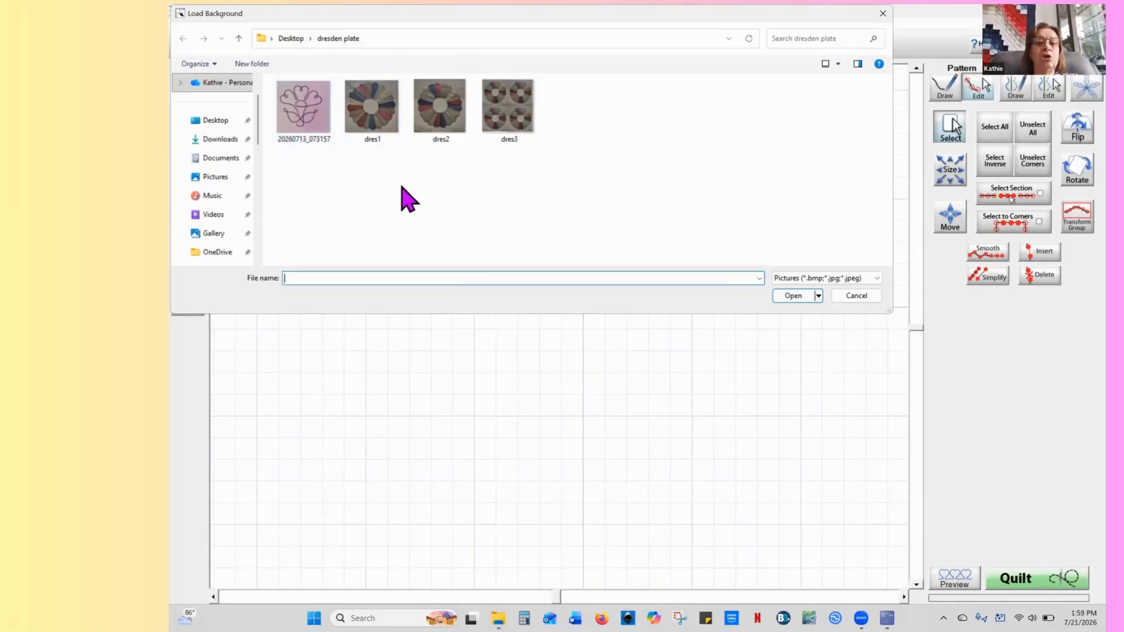
{"action": "left_click", "coordinate": [387, 141]}
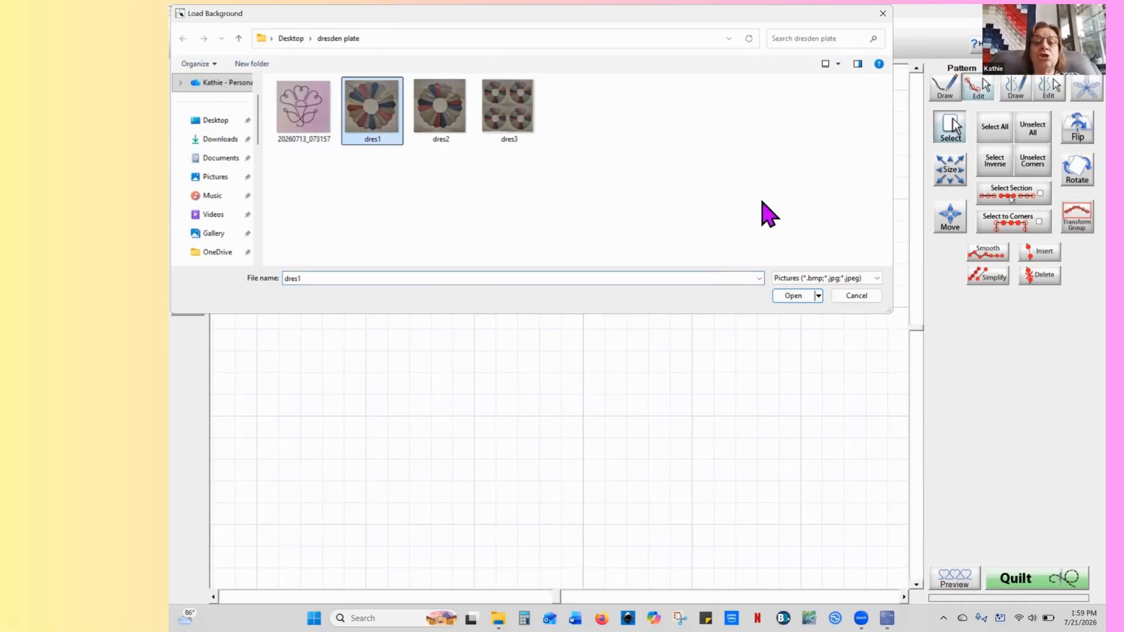
{"action": "left_click", "coordinate": [784, 297]}
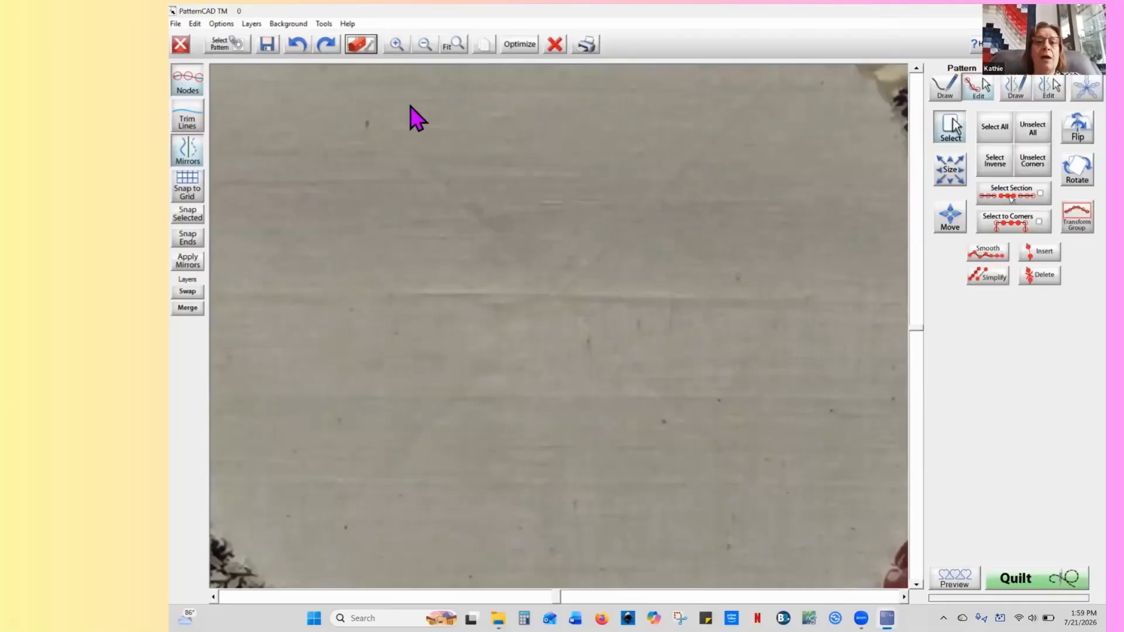
{"action": "left_click", "coordinate": [424, 45]}
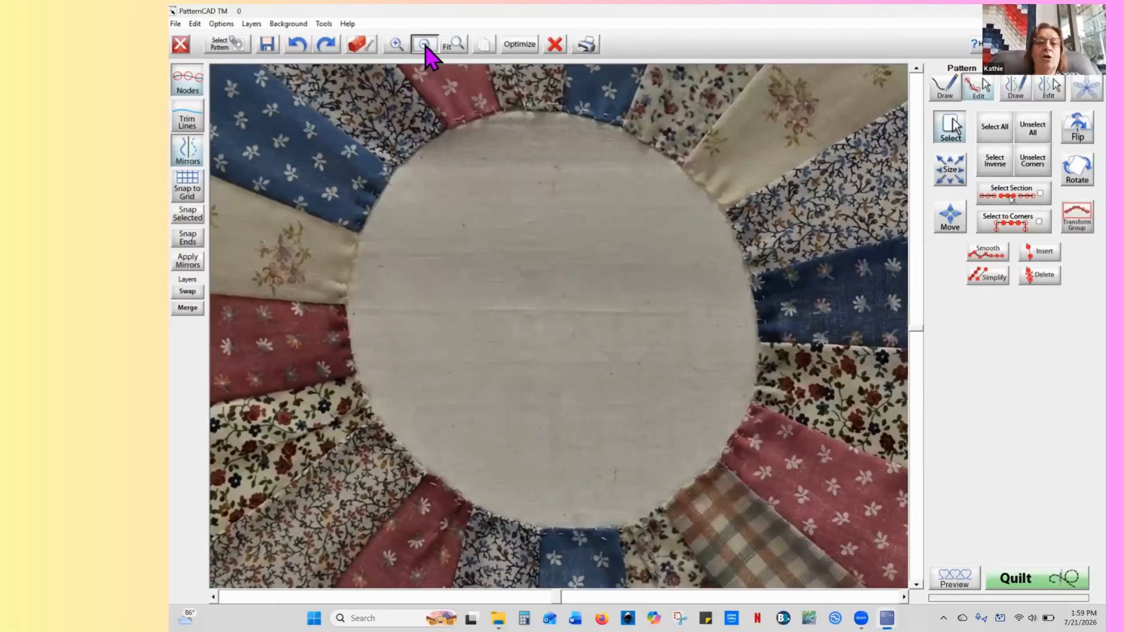
{"action": "left_click", "coordinate": [425, 45]}
{"action": "left_click", "coordinate": [425, 45]}
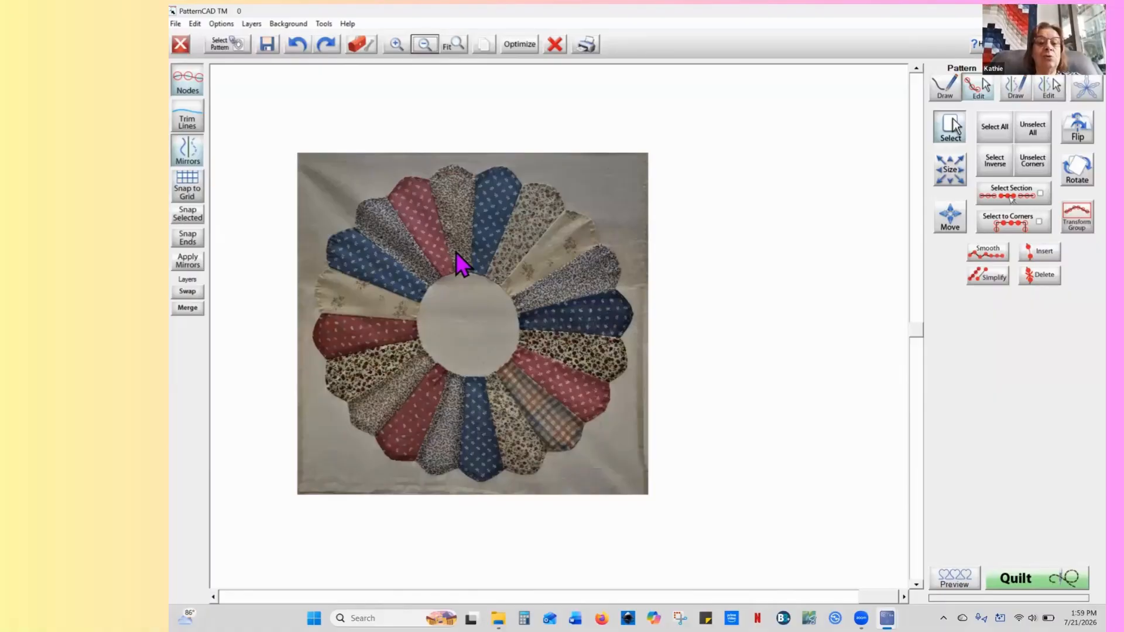
Open the petal.gpf pattern from the PATTERNCAD LESSON folder over the Dresden plate background
{"action": "left_click", "coordinate": [236, 50]}
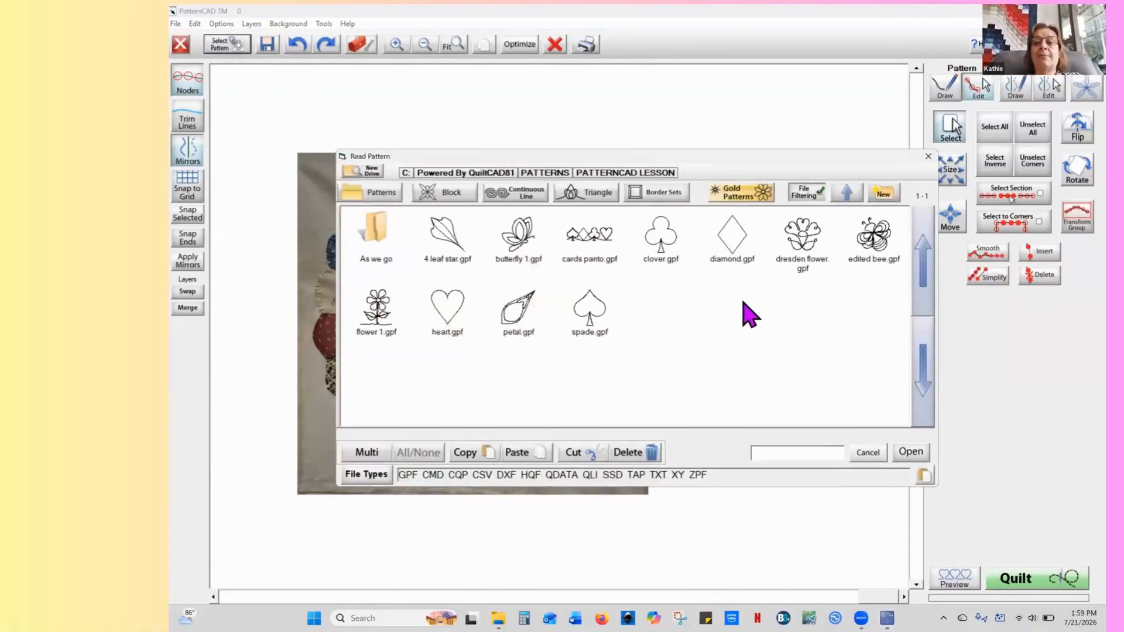
{"action": "left_click", "coordinate": [519, 319]}
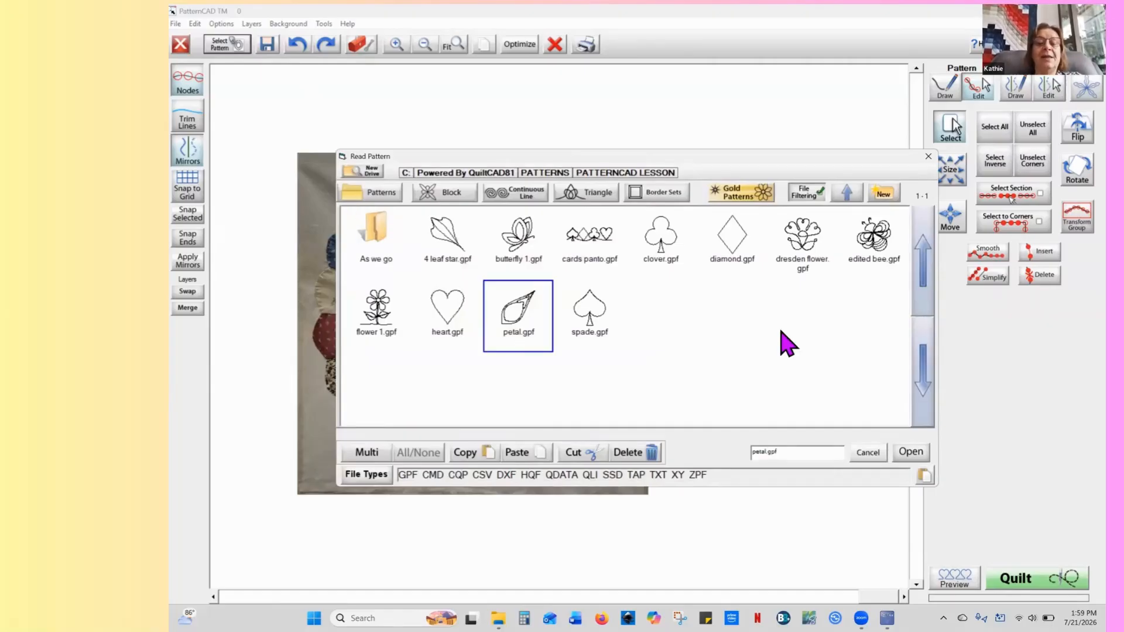
{"action": "left_click", "coordinate": [910, 453]}
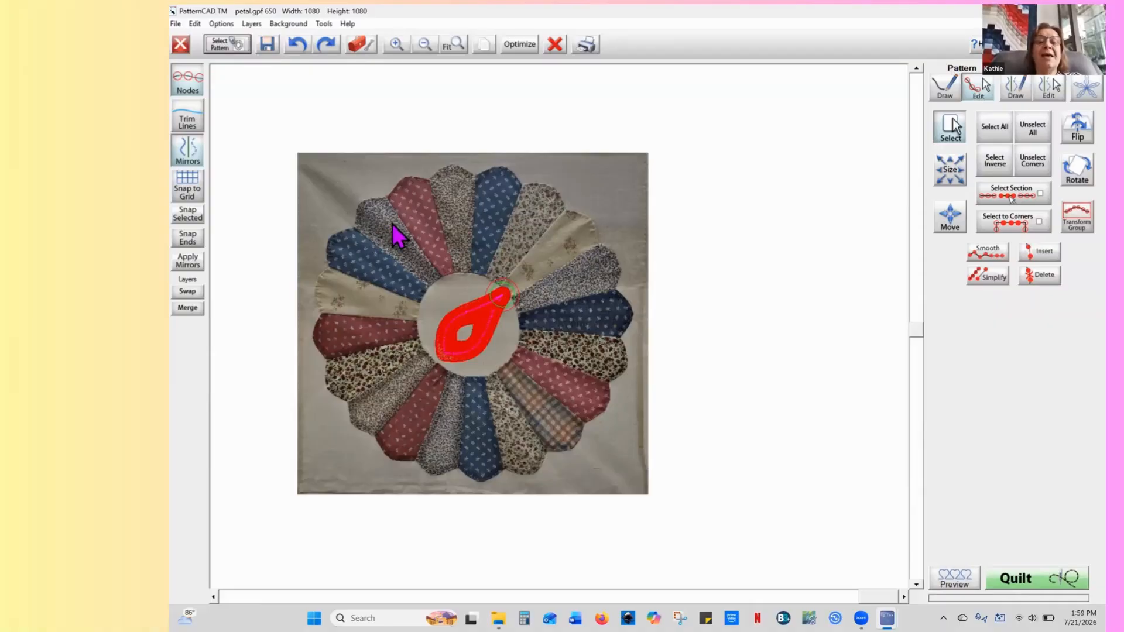
{"action": "left_click", "coordinate": [398, 57]}
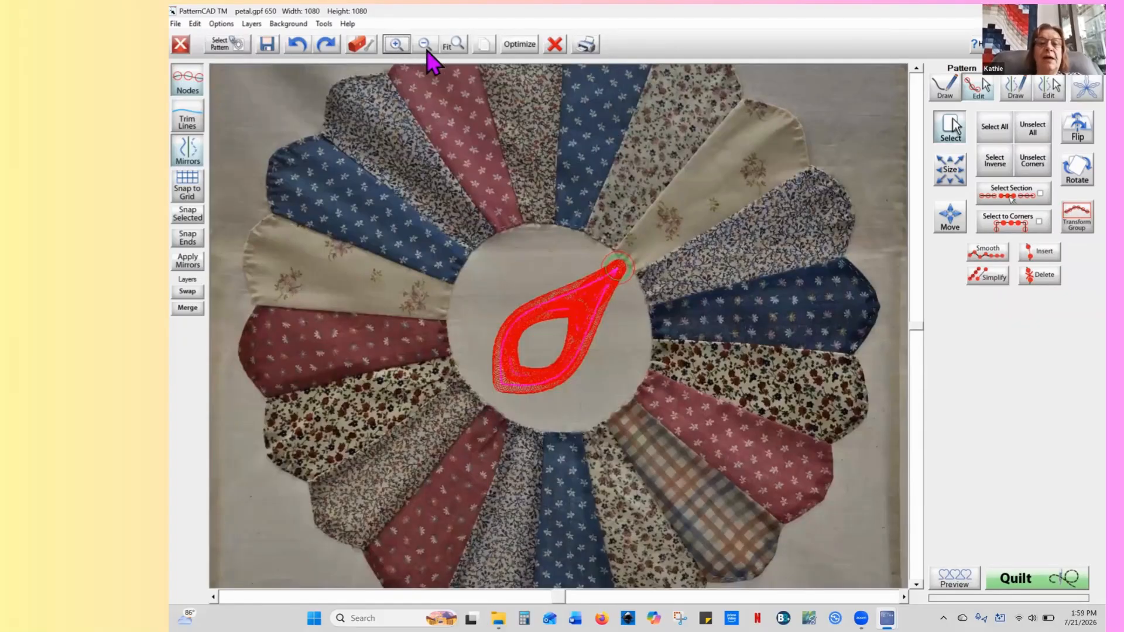
{"action": "left_click", "coordinate": [426, 52]}
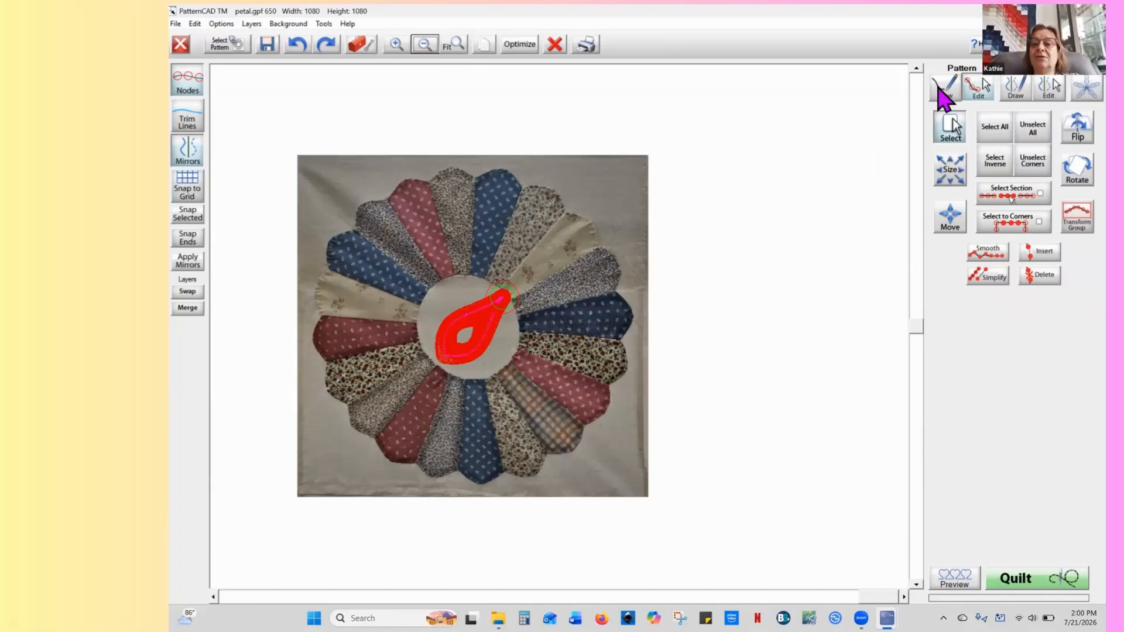
With its nodes hidden, move the whole petal onto the small-print blade at the plate's lower left and enlarge it to 1215 by 1215
{"action": "left_click", "coordinate": [976, 89]}
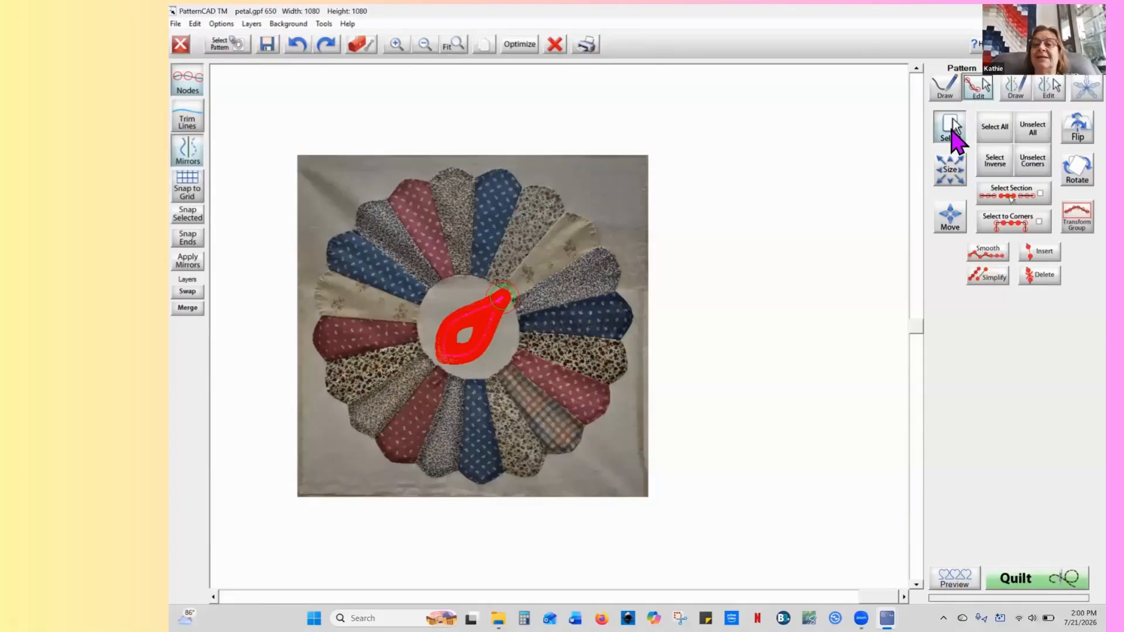
{"action": "left_click", "coordinate": [993, 143]}
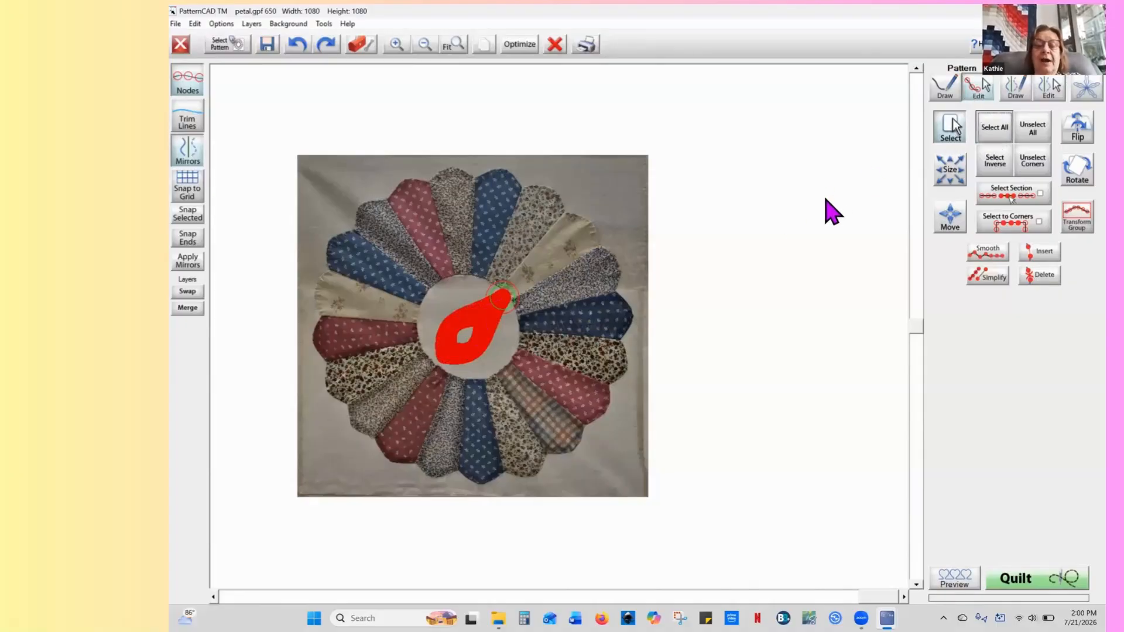
{"action": "left_click", "coordinate": [949, 177]}
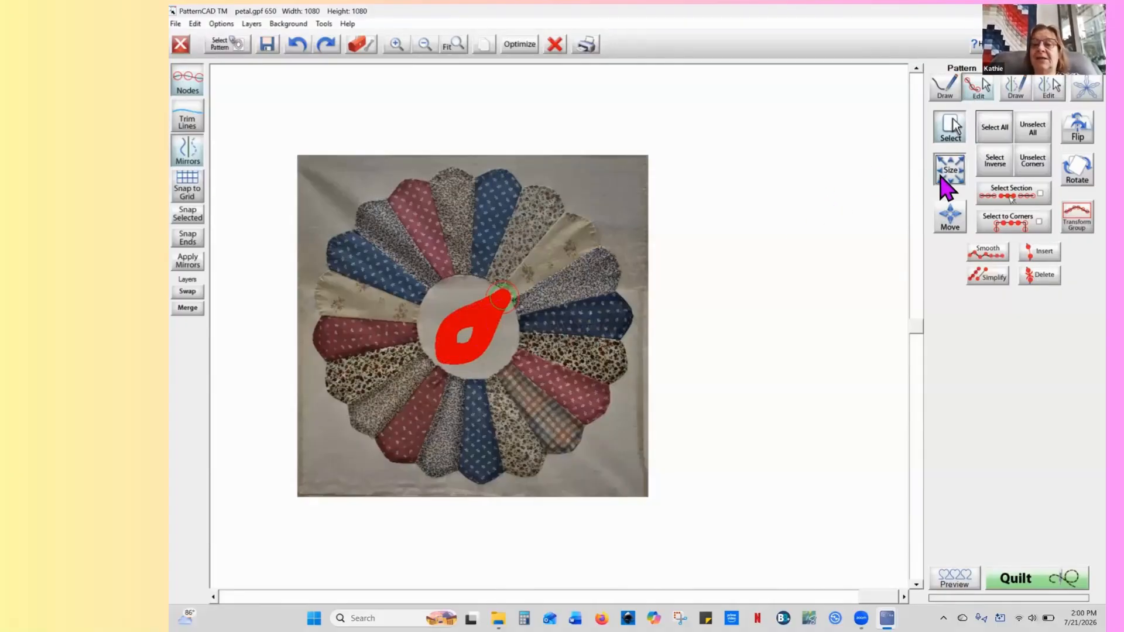
{"action": "left_click", "coordinate": [191, 87]}
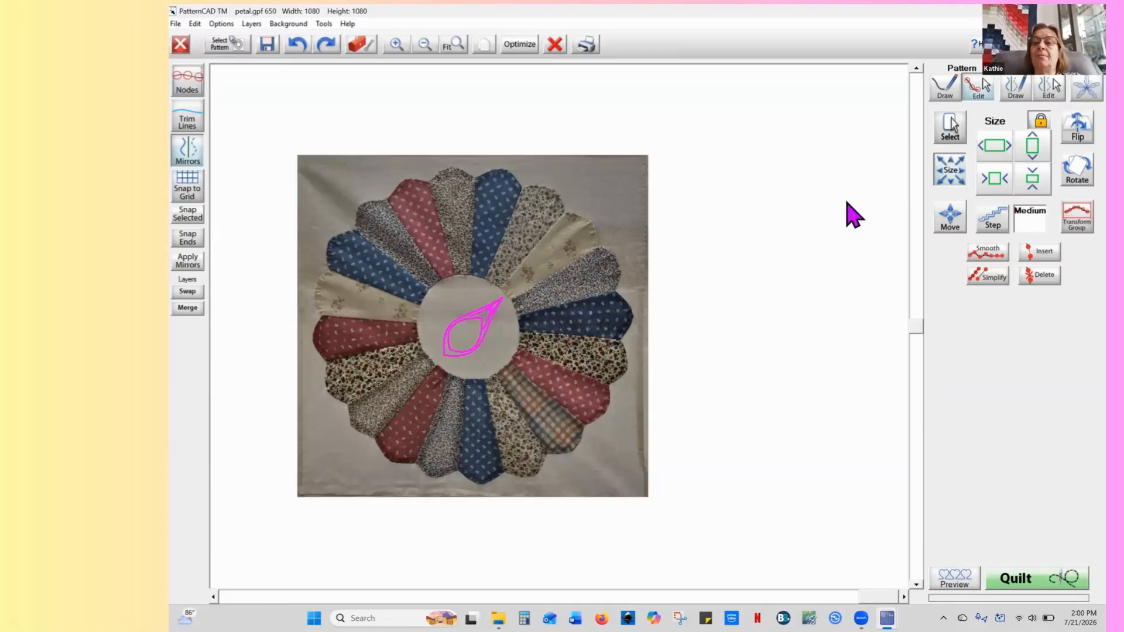
{"action": "left_click_drag", "start_coordinate": [446, 353], "coordinate": [360, 419]}
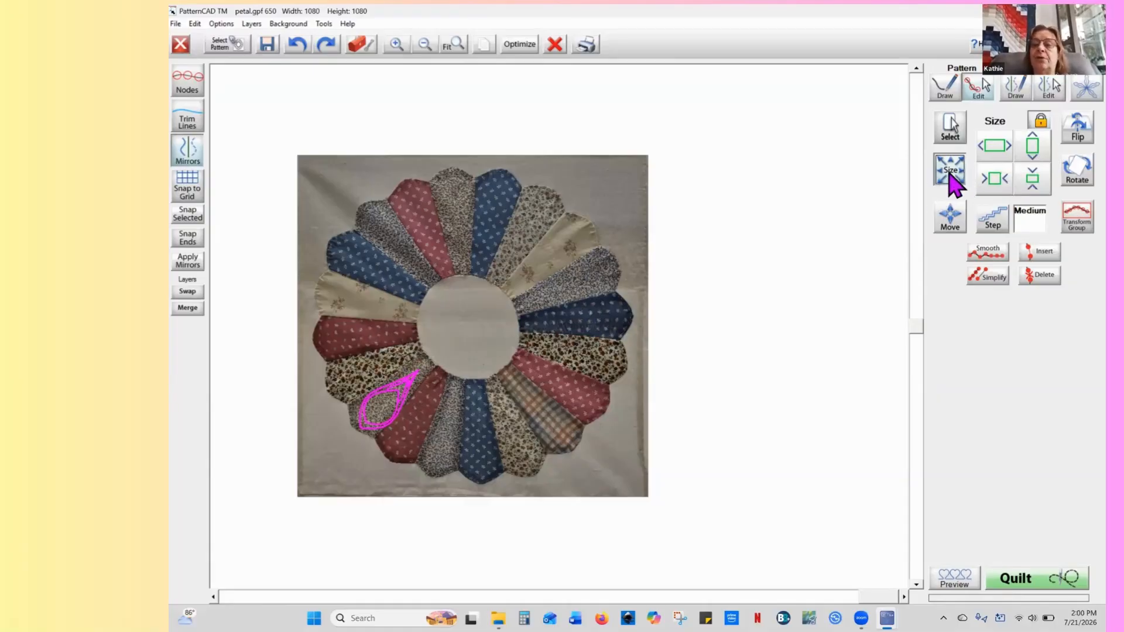
{"action": "left_click", "coordinate": [1031, 154]}
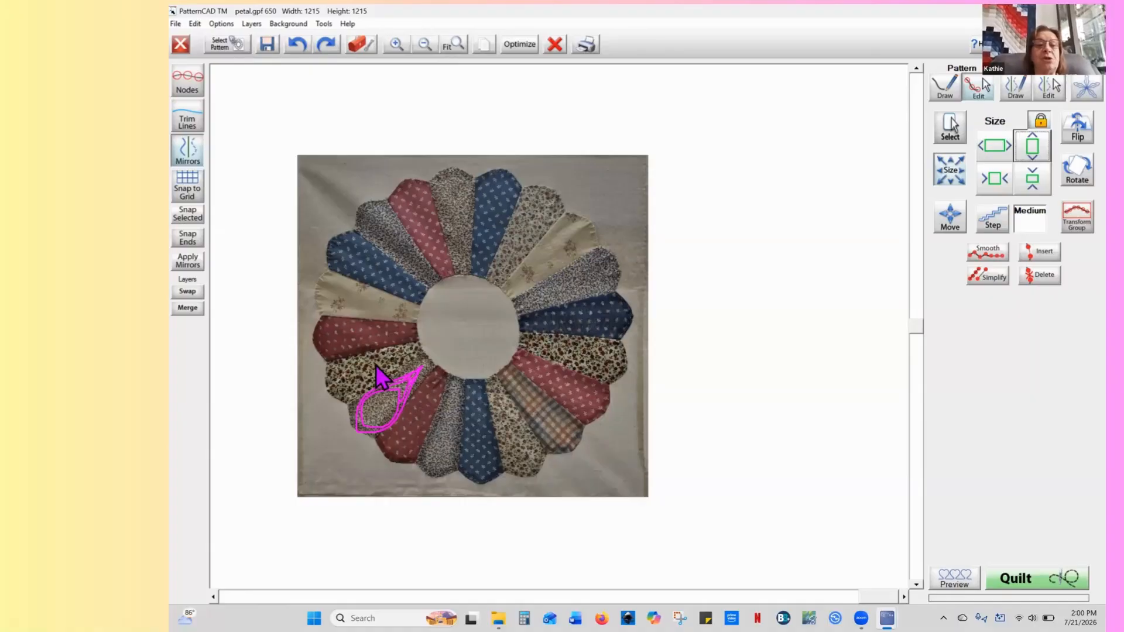
Swap layers to put the petal on the bottom layer, and open 4 leaf star.gpf on the top layer
{"action": "left_click", "coordinate": [252, 25]}
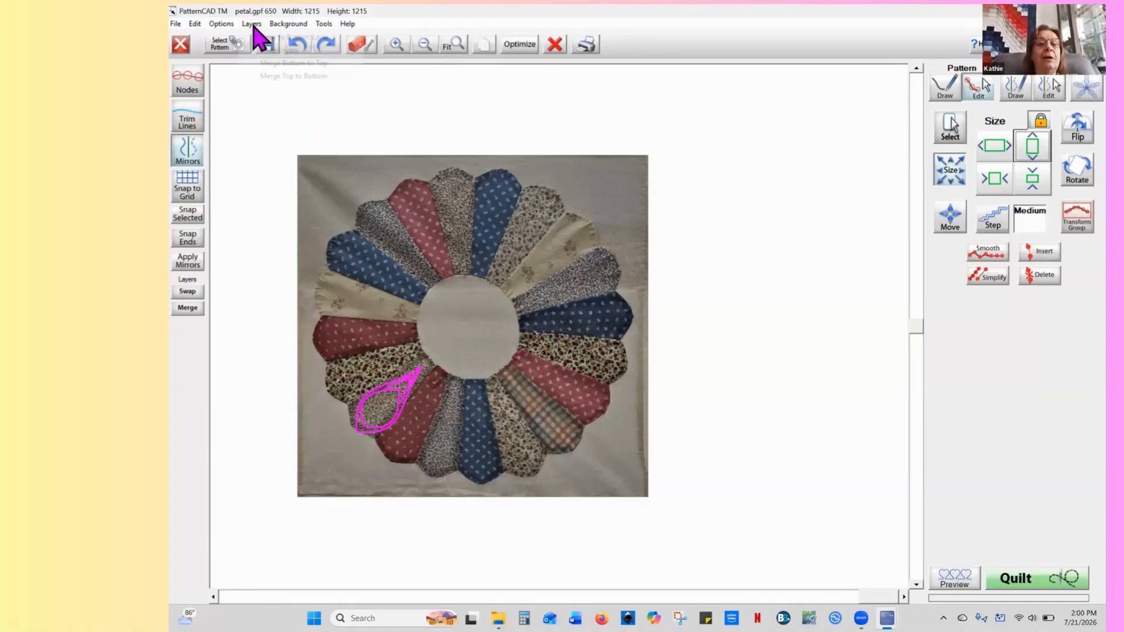
{"action": "left_click", "coordinate": [263, 51]}
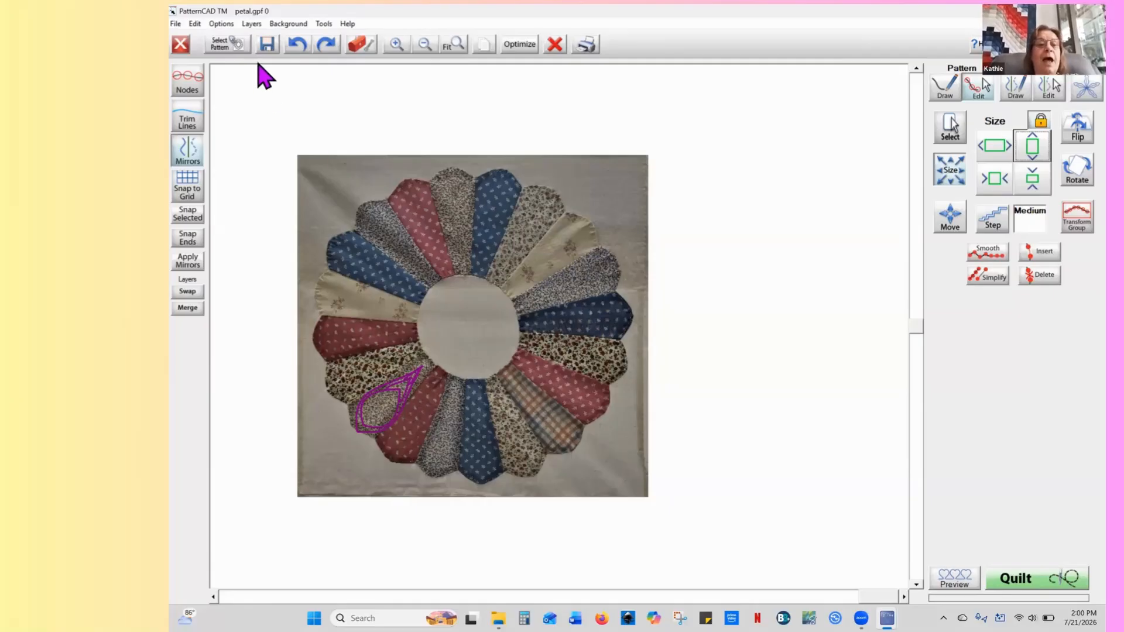
{"action": "left_click", "coordinate": [233, 47]}
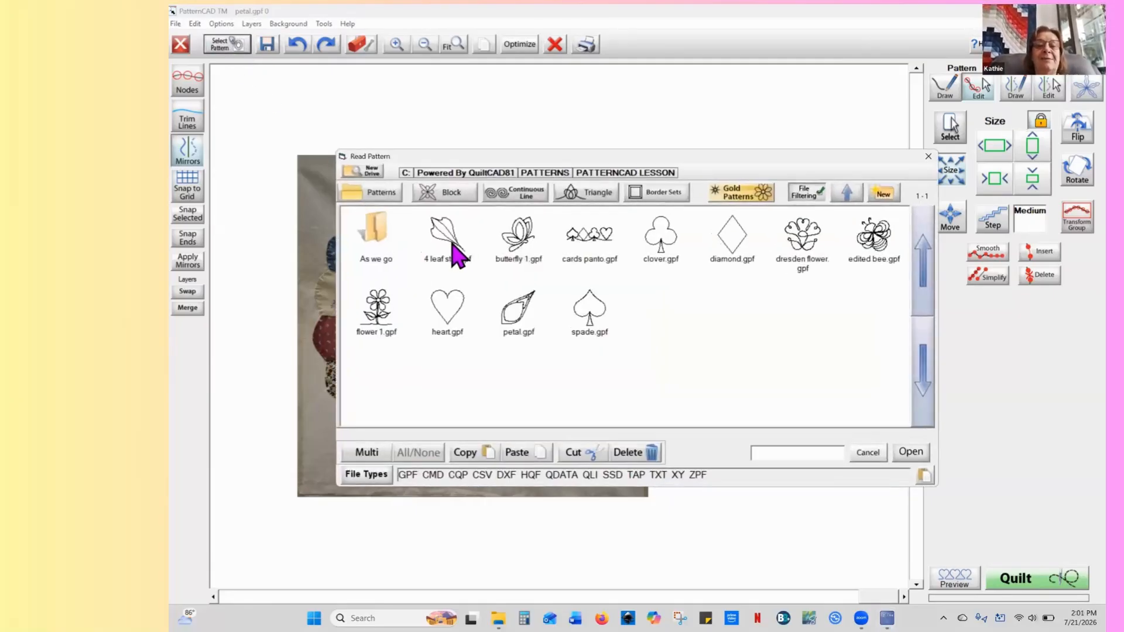
{"action": "left_click", "coordinate": [453, 248]}
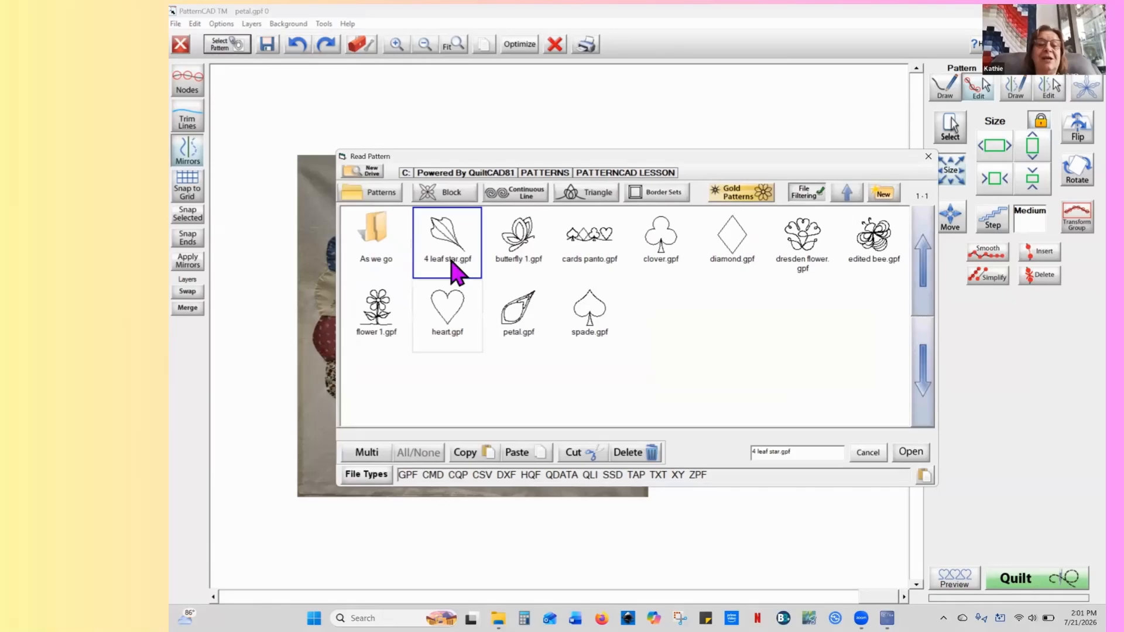
{"action": "left_click", "coordinate": [912, 455]}
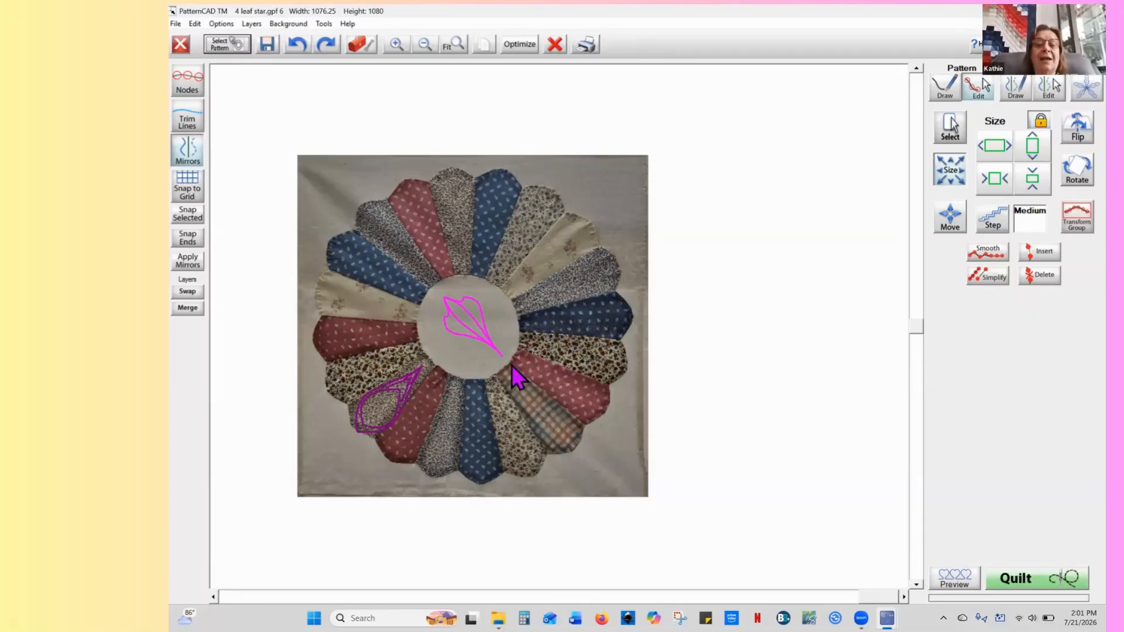
{"action": "left_click", "coordinate": [942, 136]}
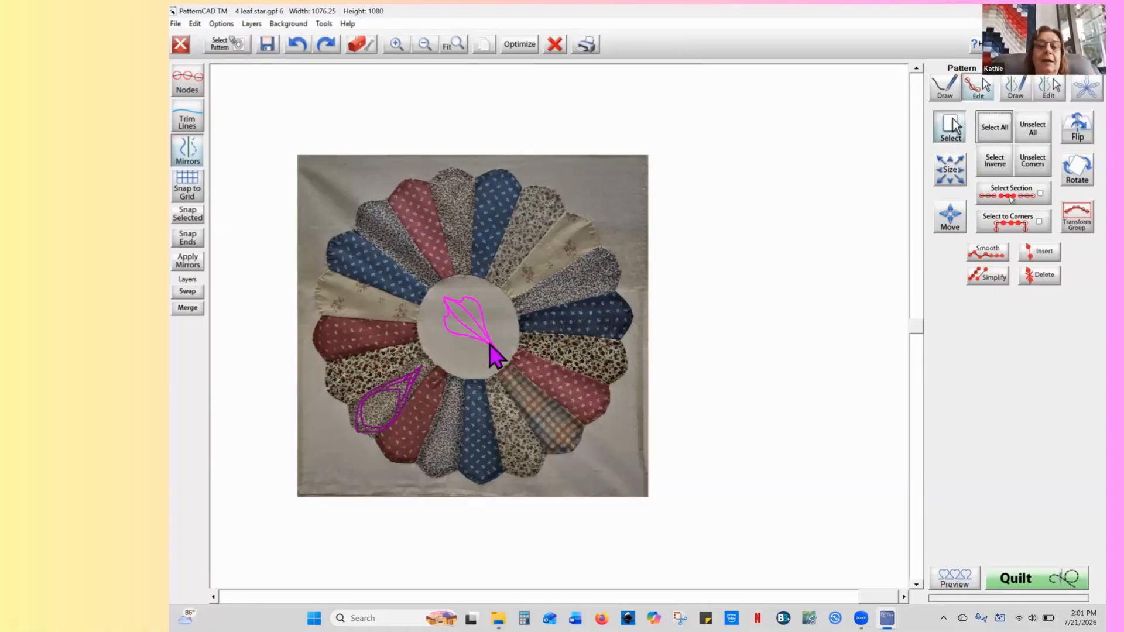
{"action": "left_click", "coordinate": [459, 331]}
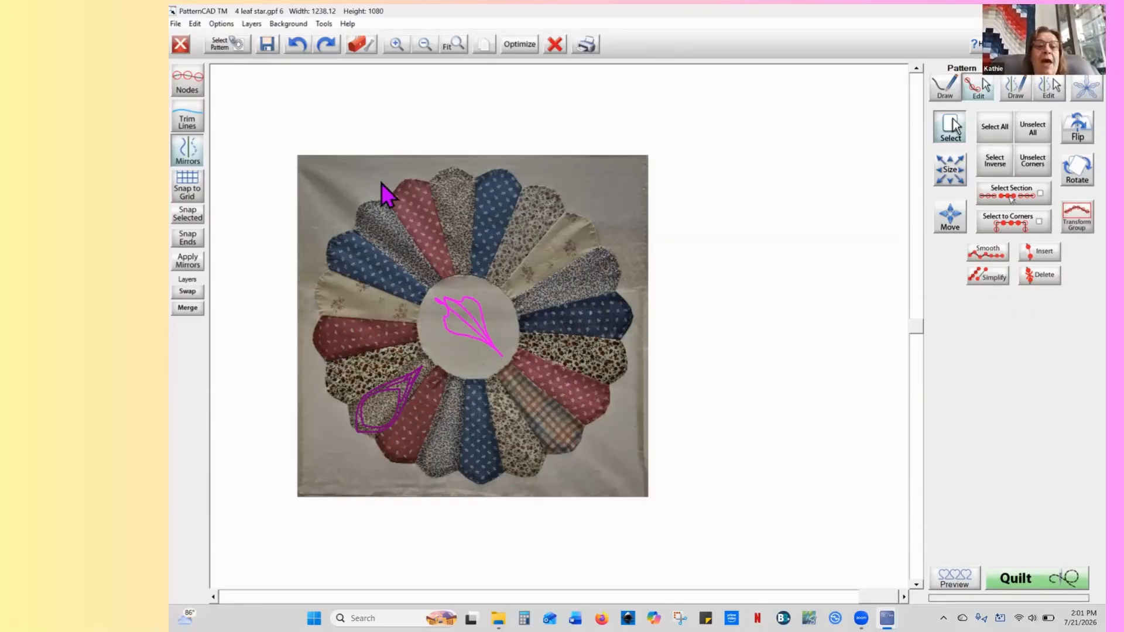
{"action": "left_click", "coordinate": [298, 50]}
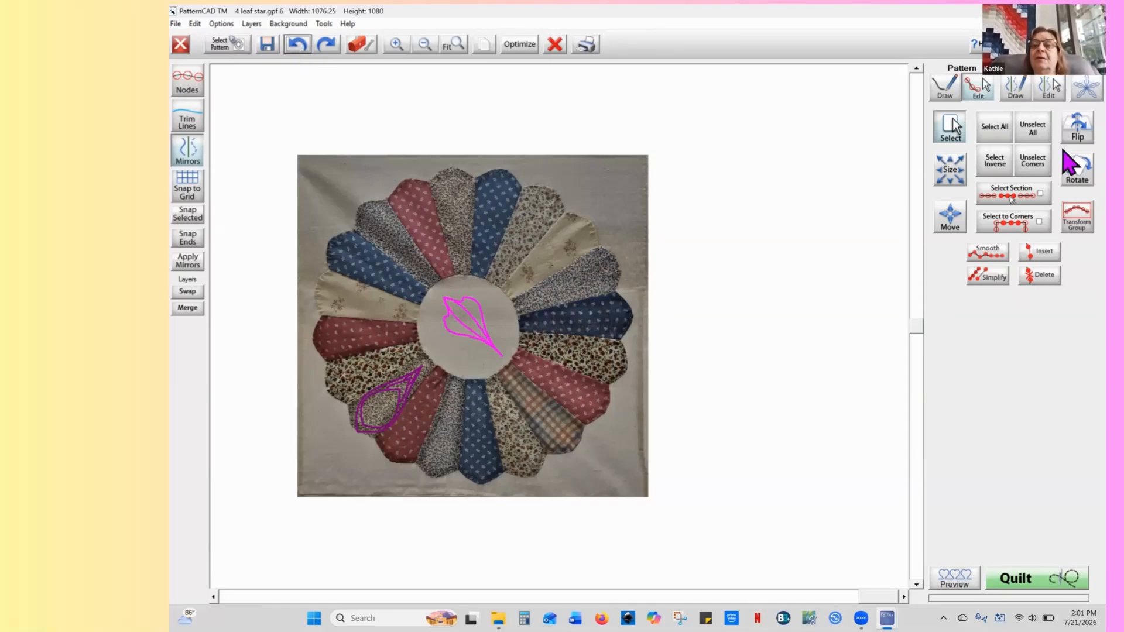
Select the whole 4 leaf star and move it onto the small-print blade at the Dresden plate's upper left, using the LARGE step
{"action": "left_click", "coordinate": [990, 130]}
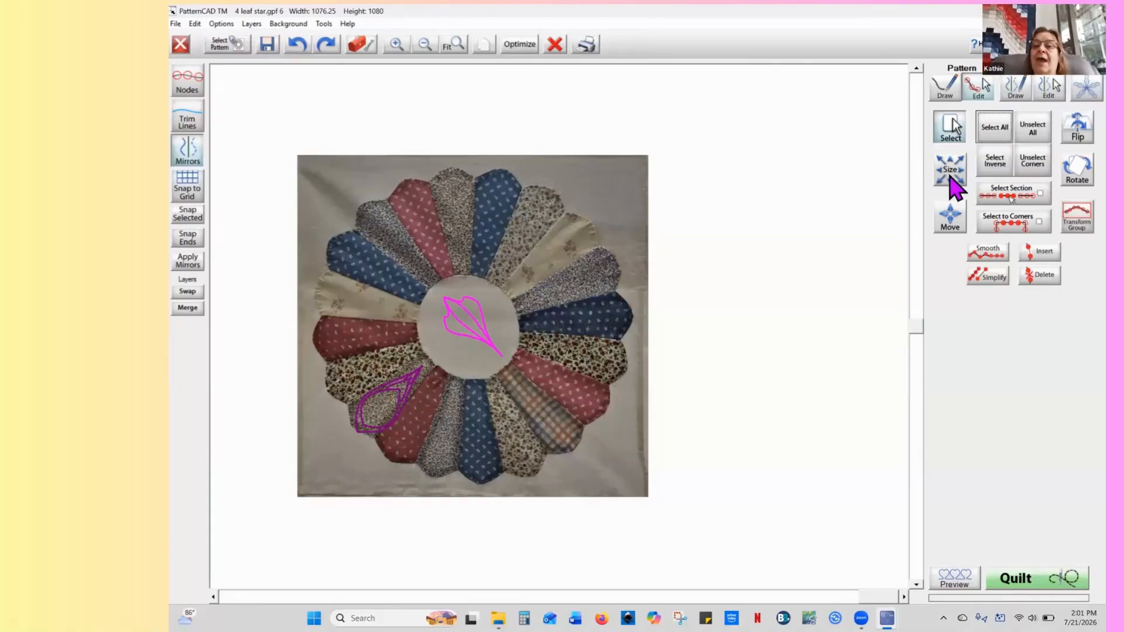
{"action": "left_click", "coordinate": [950, 221]}
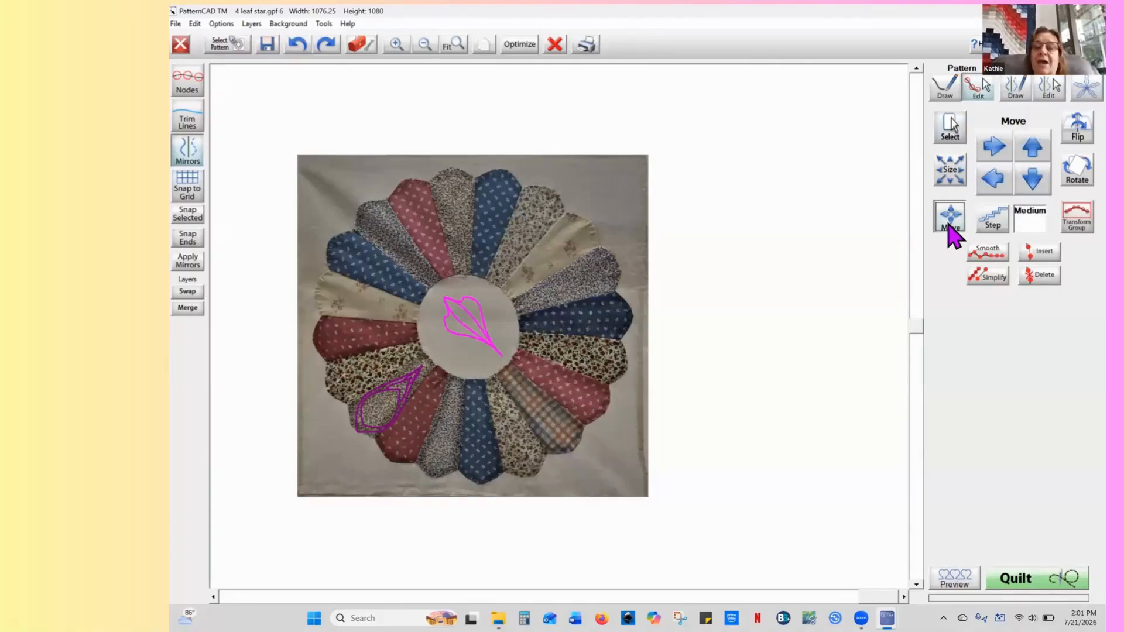
{"action": "left_click", "coordinate": [1030, 152]}
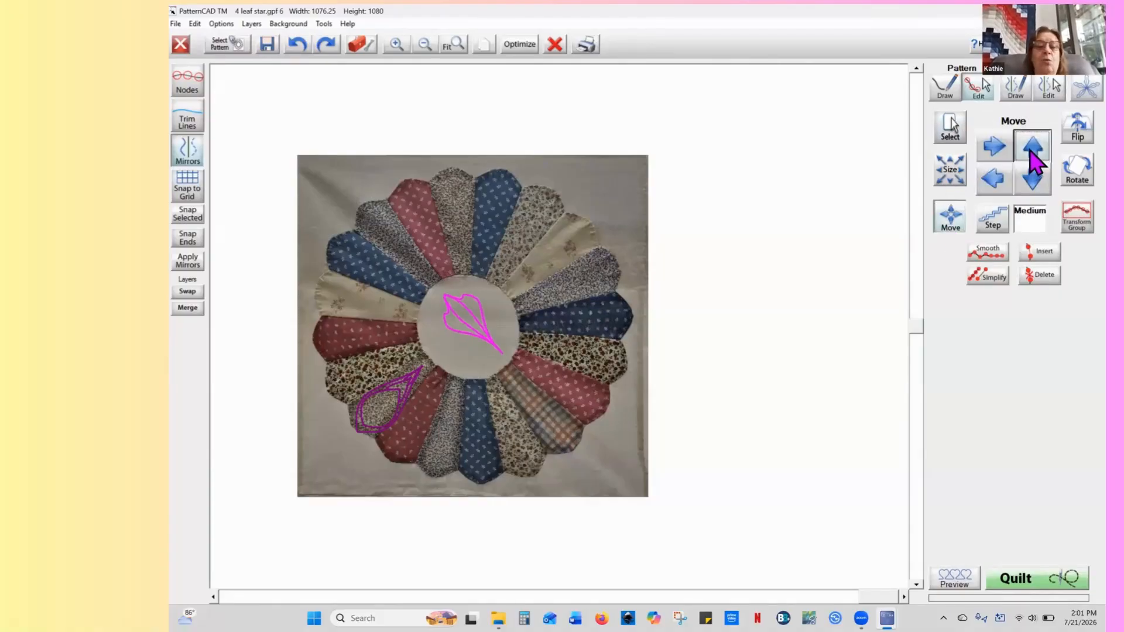
{"action": "left_click", "coordinate": [1033, 159]}
{"action": "left_click", "coordinate": [994, 220]}
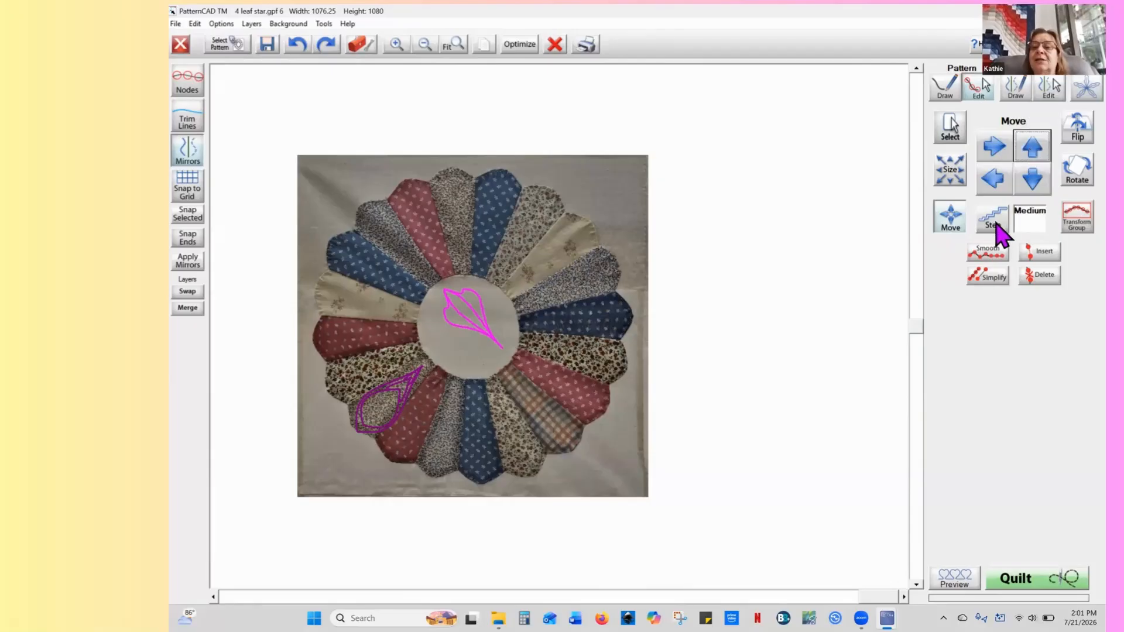
{"action": "left_click", "coordinate": [1030, 145]}
{"action": "left_click", "coordinate": [1030, 146]}
{"action": "left_click", "coordinate": [1030, 146]}
{"action": "left_click", "coordinate": [1030, 146]}
{"action": "left_click", "coordinate": [987, 186]}
{"action": "left_click", "coordinate": [987, 185]}
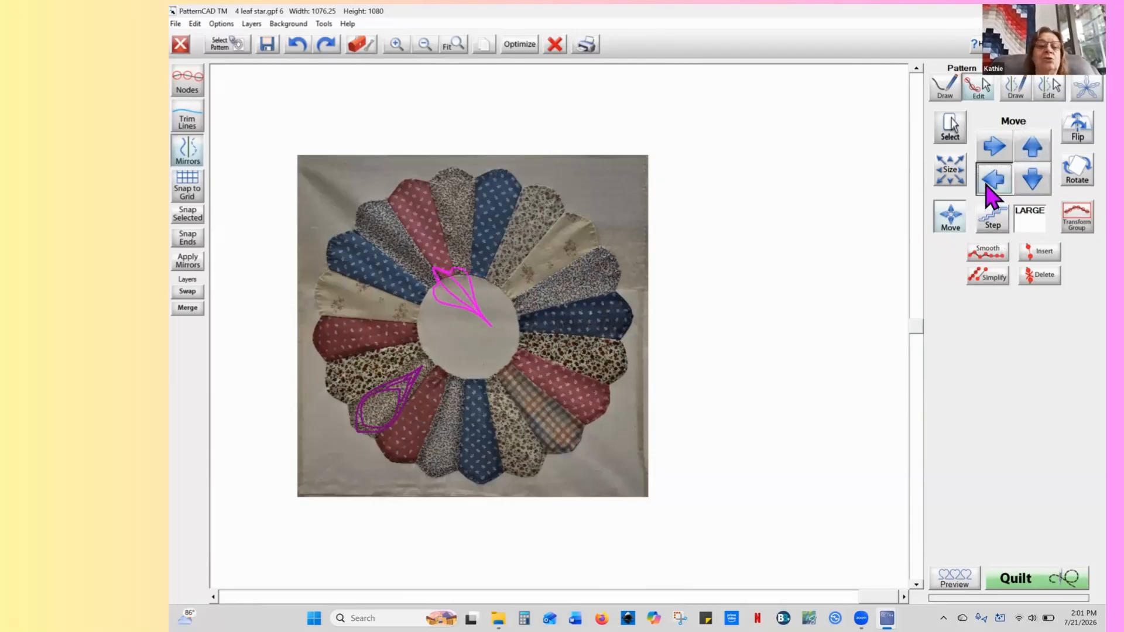
{"action": "left_click", "coordinate": [990, 187]}
{"action": "left_click", "coordinate": [1031, 153]}
{"action": "left_click", "coordinate": [1031, 153]}
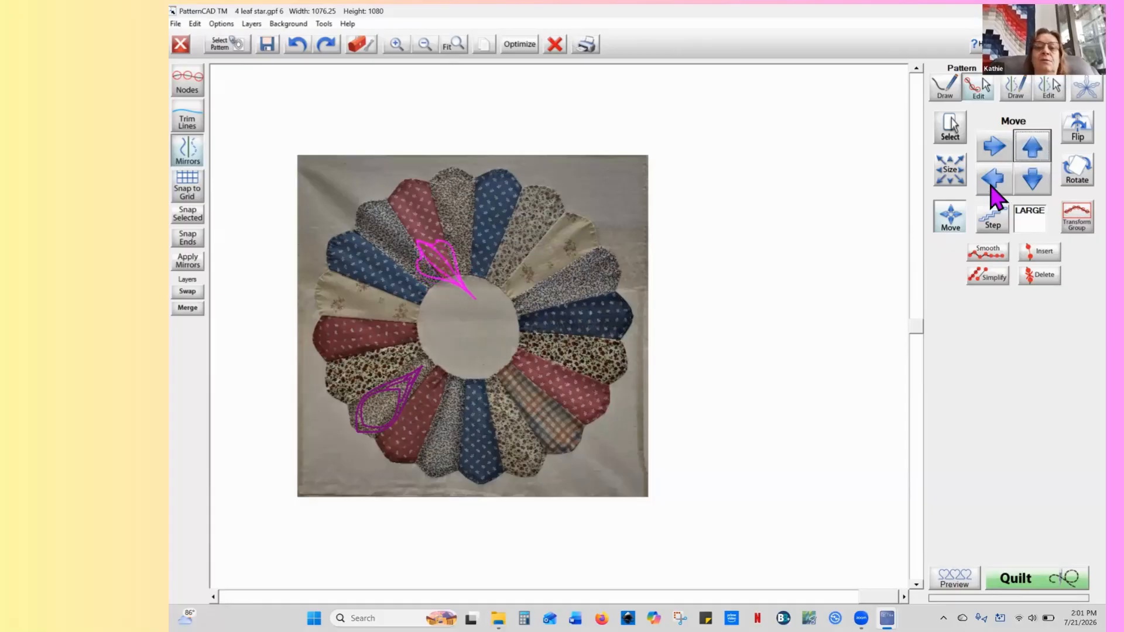
{"action": "left_click", "coordinate": [990, 186]}
{"action": "left_click", "coordinate": [991, 186]}
{"action": "left_click", "coordinate": [1028, 151]}
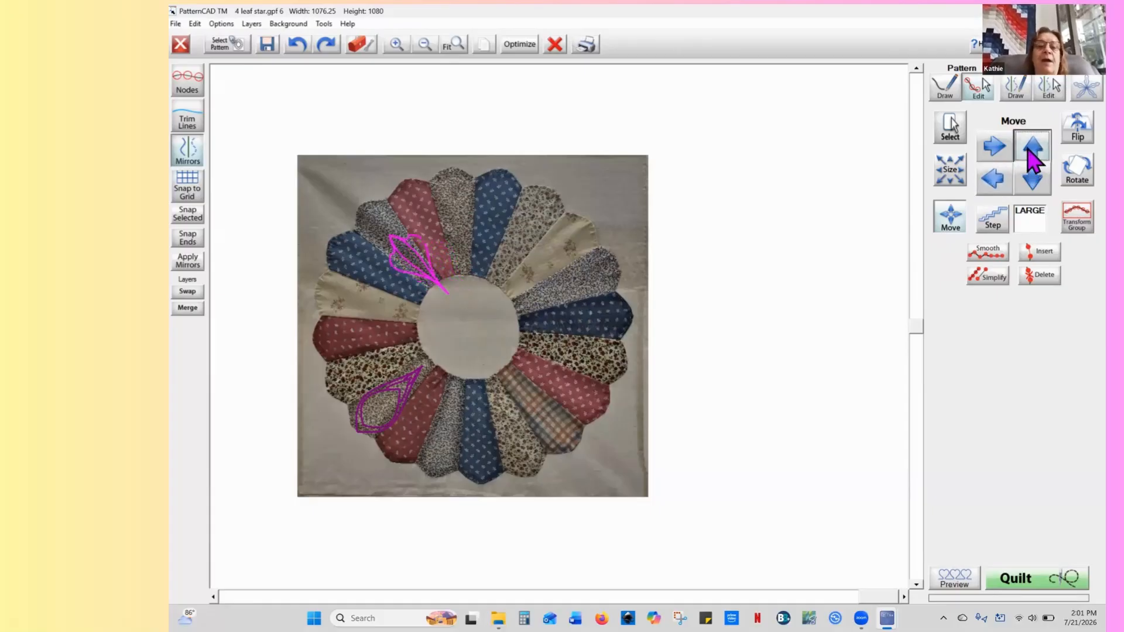
{"action": "left_click", "coordinate": [1029, 149]}
{"action": "left_click", "coordinate": [1028, 150]}
{"action": "left_click", "coordinate": [991, 176]}
{"action": "left_click", "coordinate": [991, 177]}
{"action": "left_click", "coordinate": [991, 176]}
{"action": "left_click", "coordinate": [1032, 153]}
{"action": "left_click", "coordinate": [1032, 153]}
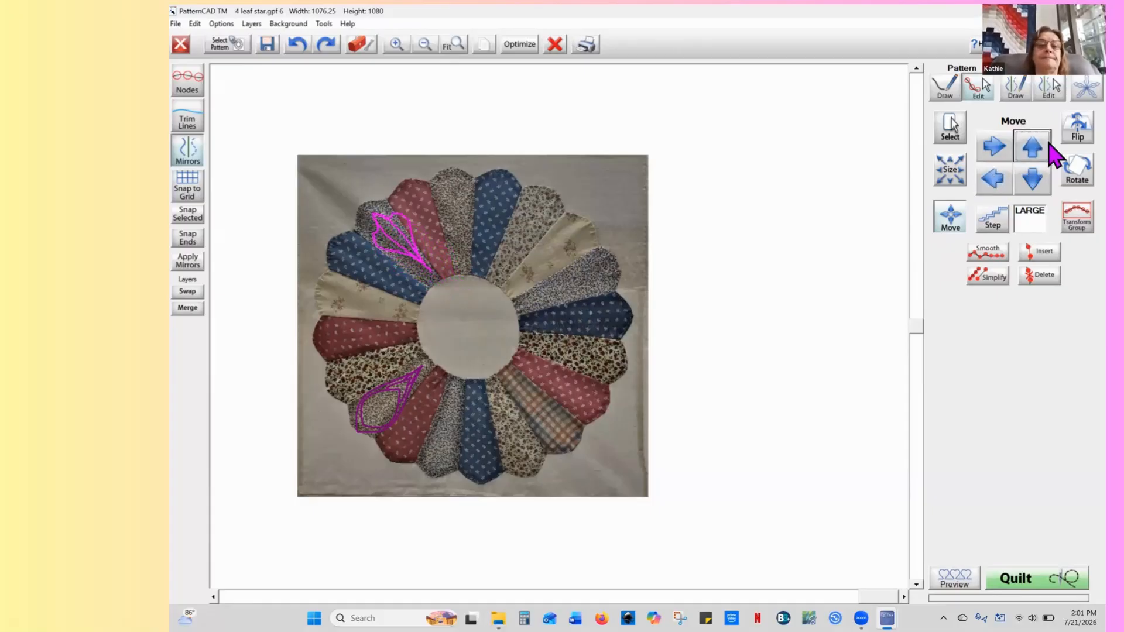
{"action": "left_click", "coordinate": [999, 188]}
{"action": "left_click", "coordinate": [999, 188]}
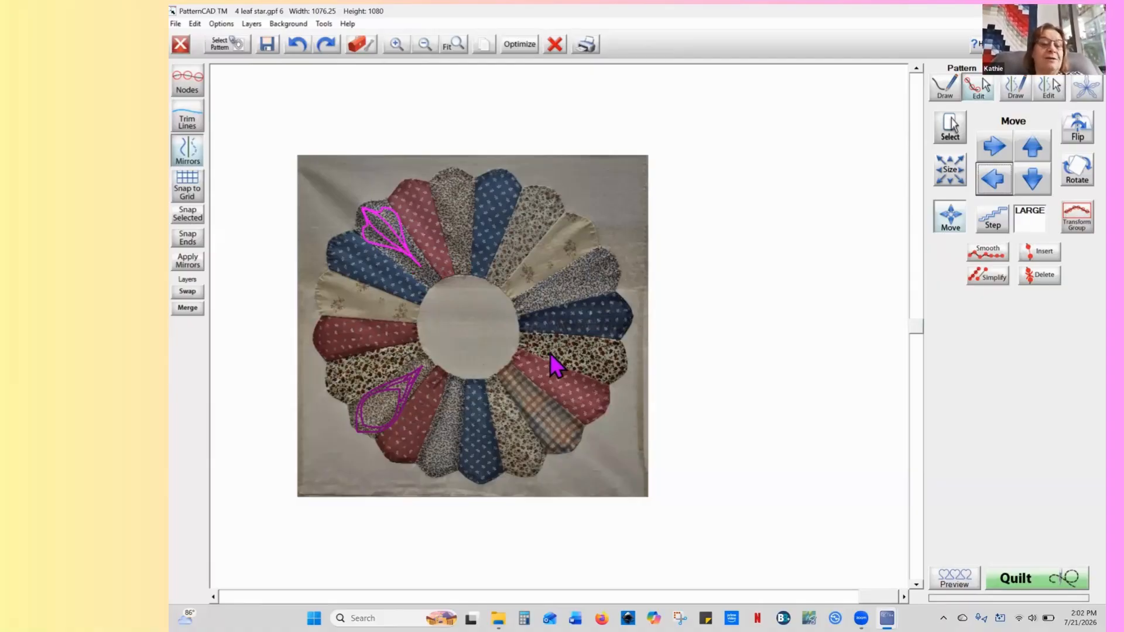
Delete the 4 leaf star, and clear all remaining content, including the petal on the bottom layer
{"action": "left_click", "coordinate": [554, 51]}
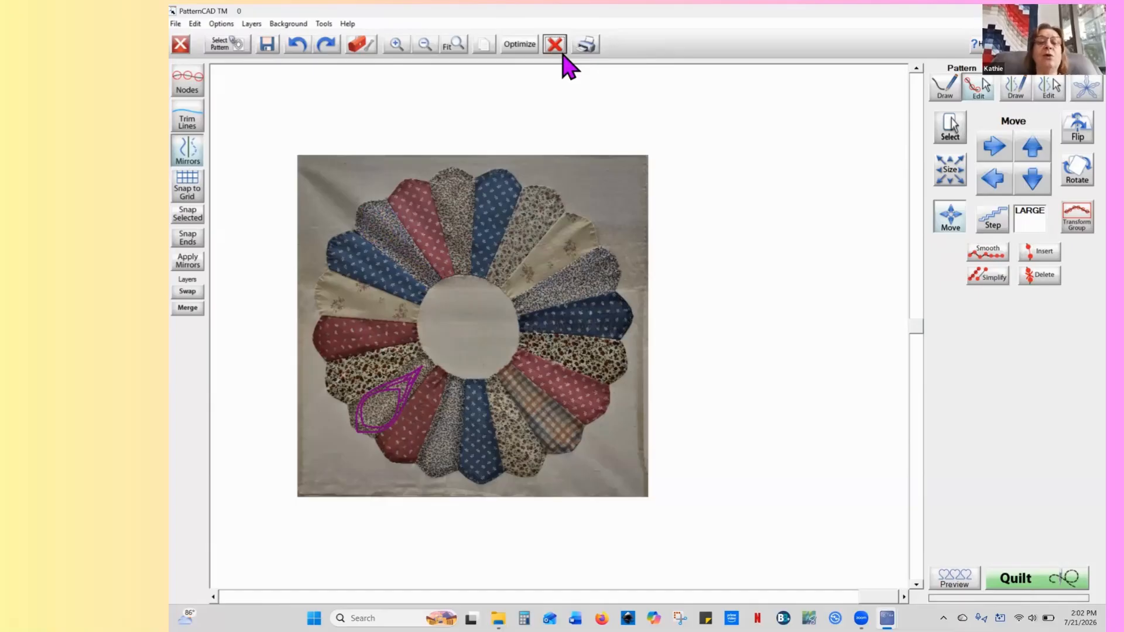
{"action": "left_click", "coordinate": [358, 47]}
{"action": "left_click", "coordinate": [605, 258]}
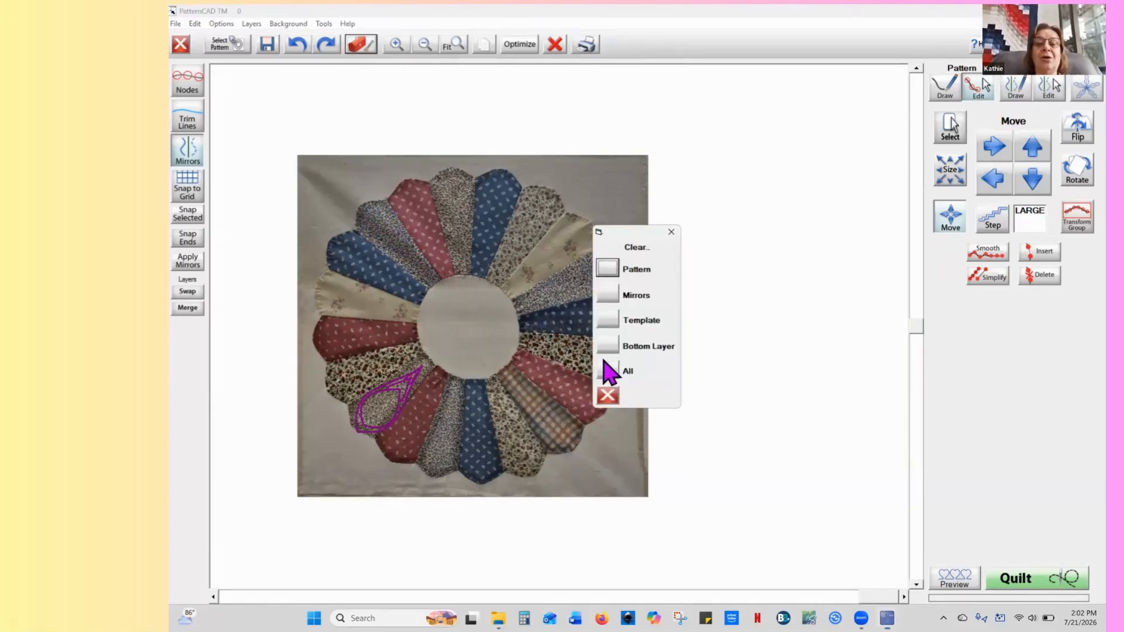
{"action": "left_click", "coordinate": [605, 366]}
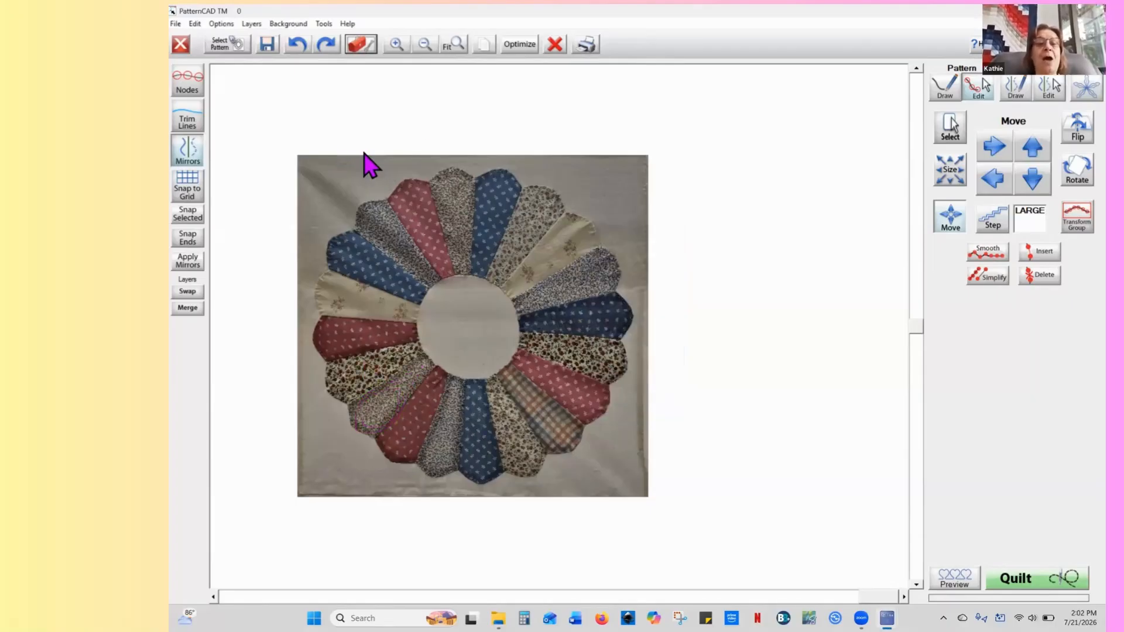
Clear the Dresden plate photo from the background and display the grid in its place
{"action": "left_click", "coordinate": [290, 24]}
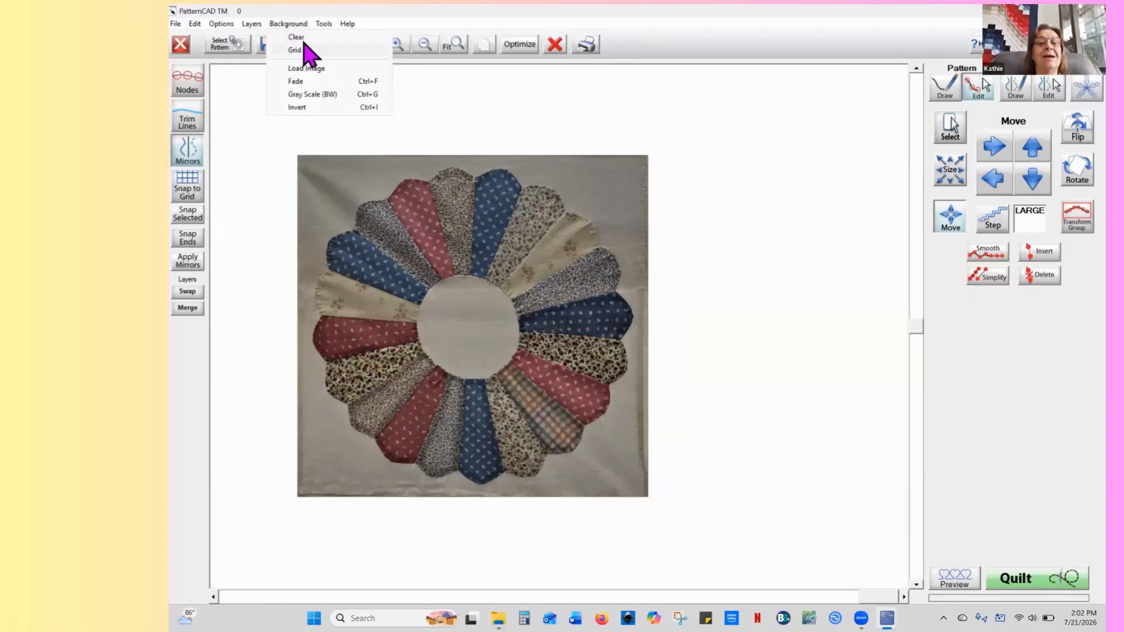
{"action": "left_click", "coordinate": [305, 48]}
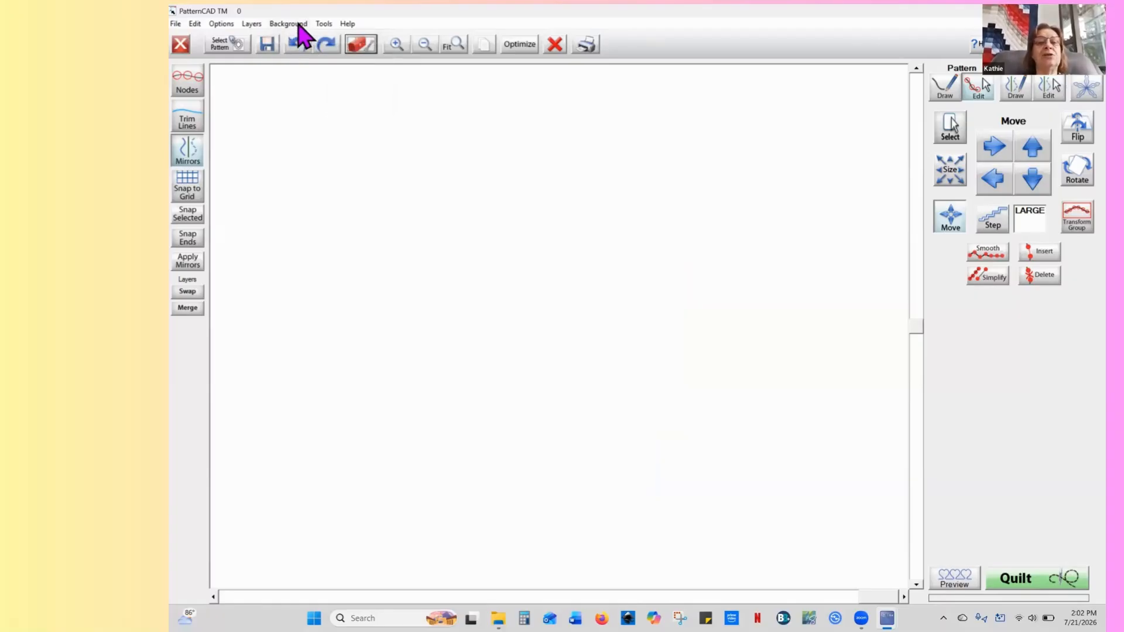
{"action": "left_click", "coordinate": [298, 24]}
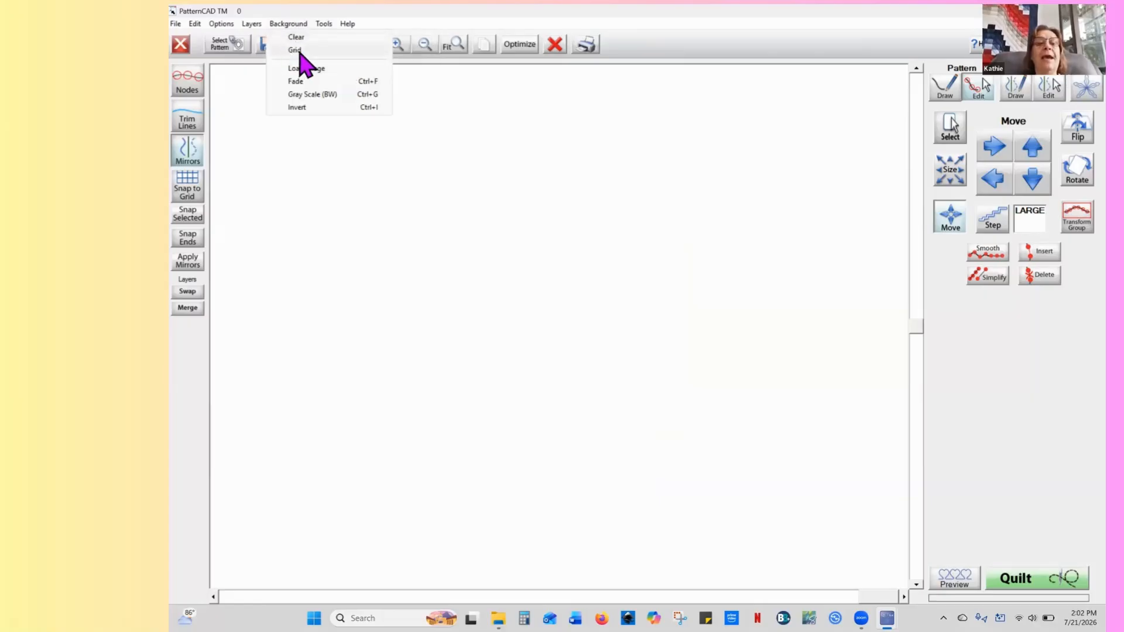
{"action": "left_click", "coordinate": [299, 52]}
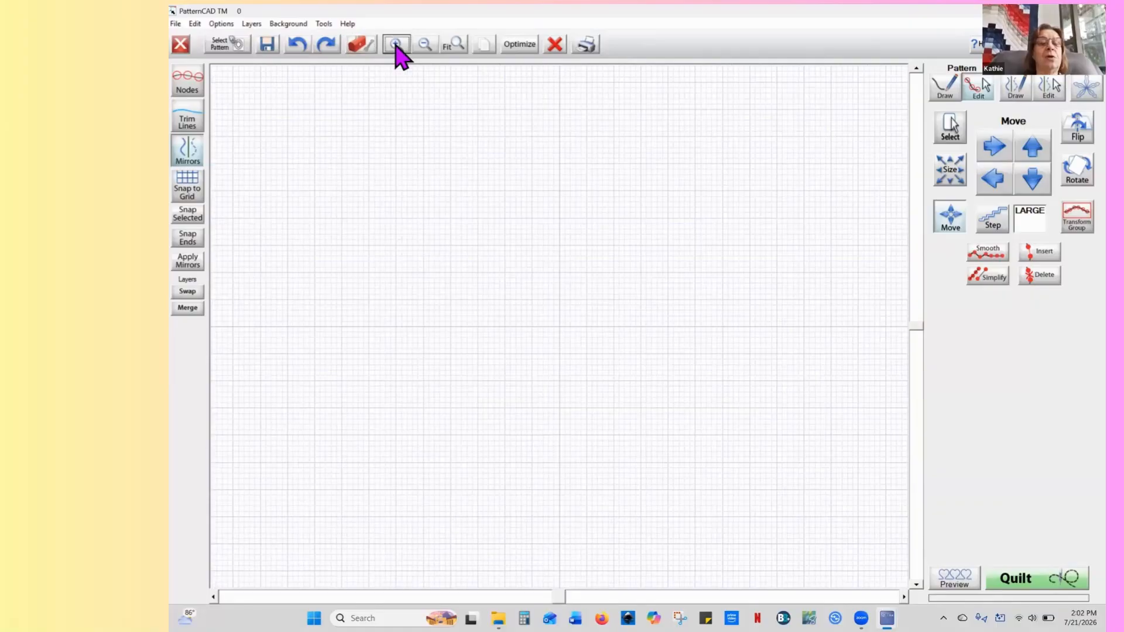
{"action": "left_click", "coordinate": [396, 46]}
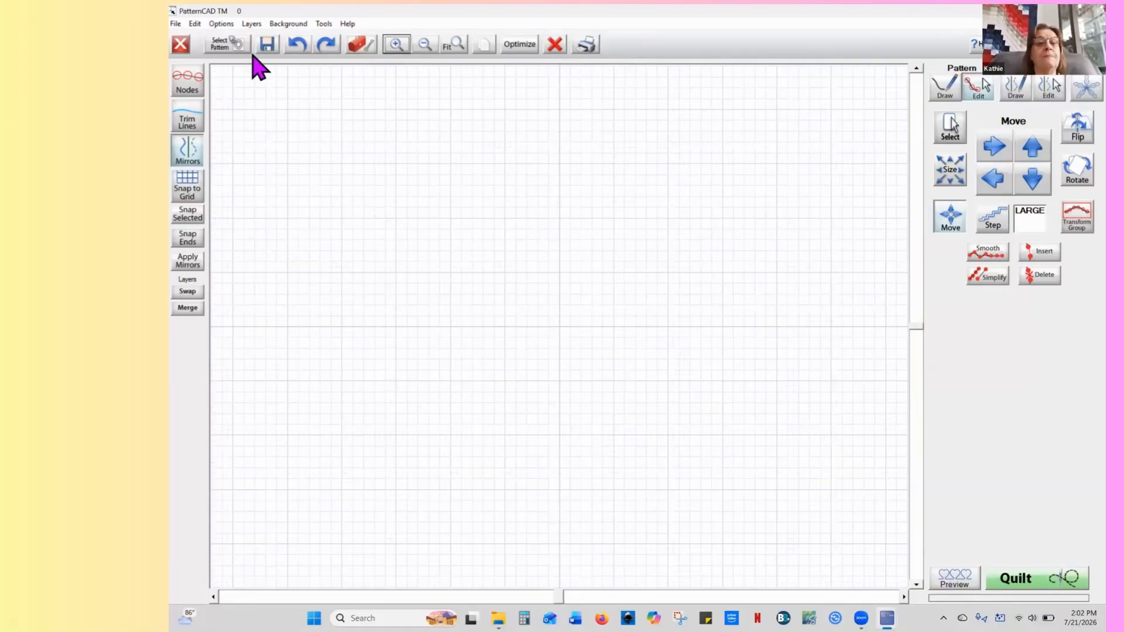
Load the 20260713_073157 picture from the dresden plate folder as the background image, with the whole flower in view
{"action": "left_click", "coordinate": [288, 24]}
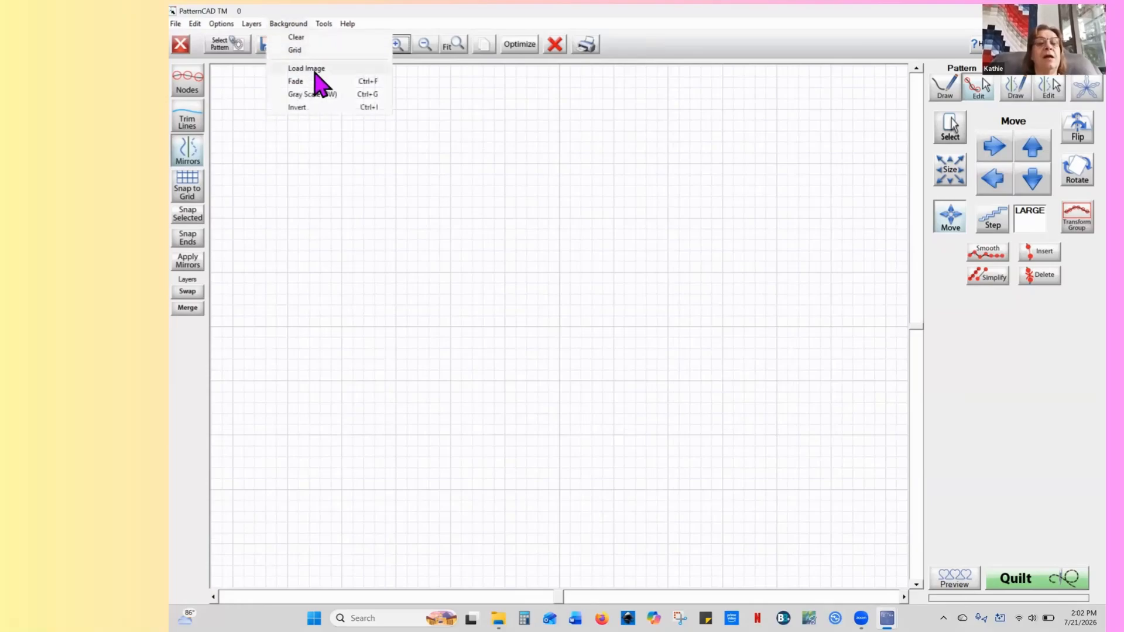
{"action": "left_click", "coordinate": [311, 68]}
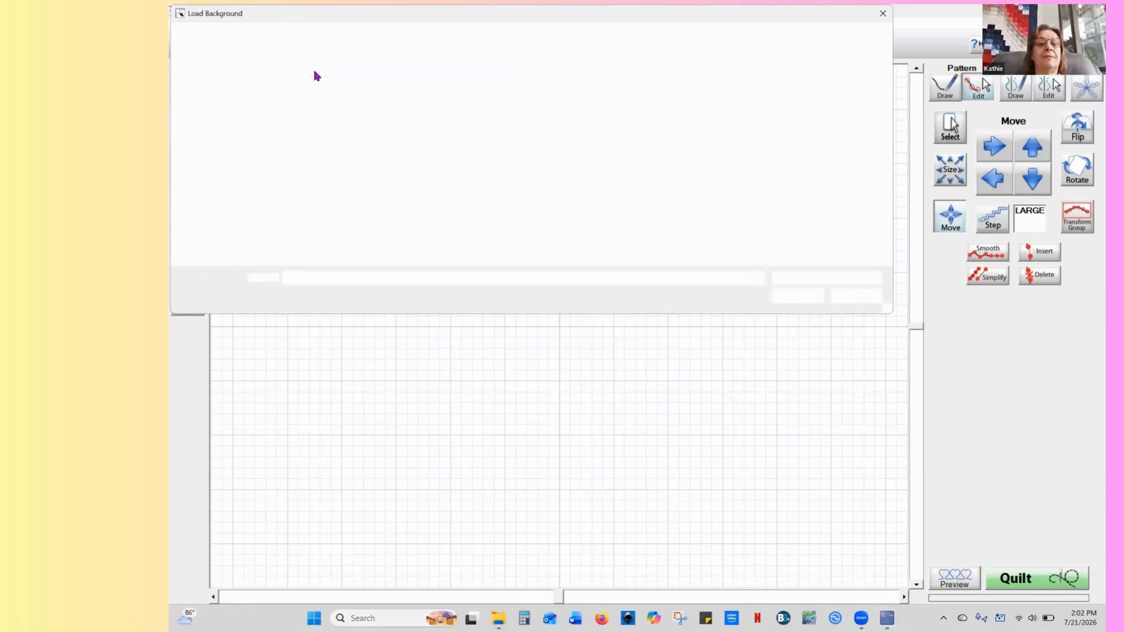
{"action": "left_click", "coordinate": [297, 134]}
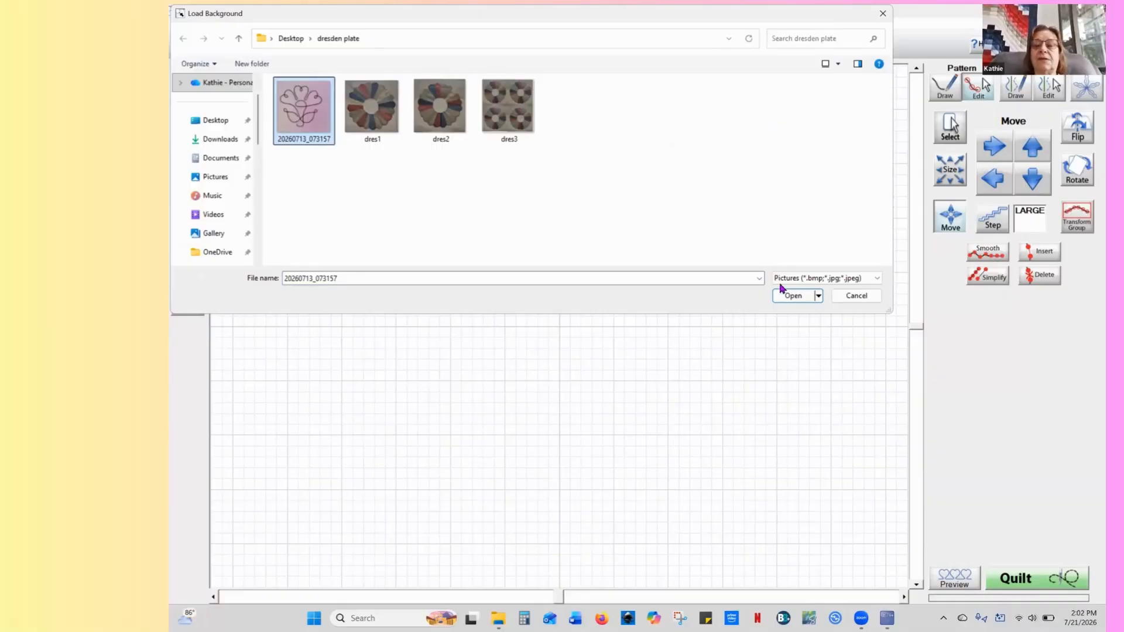
{"action": "left_click", "coordinate": [794, 296]}
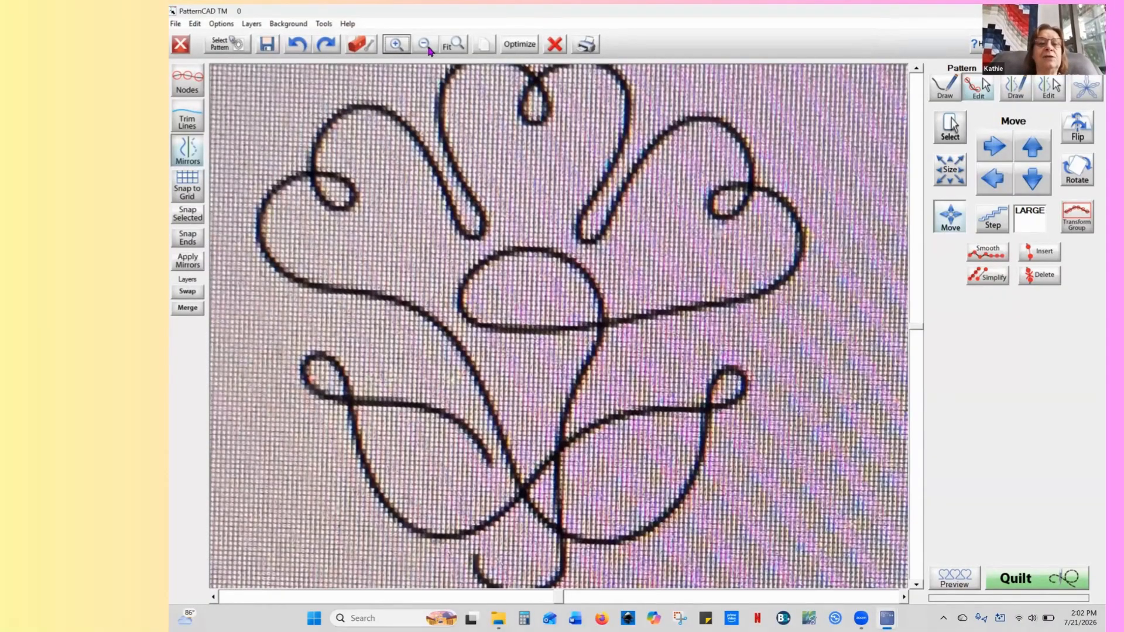
{"action": "left_click", "coordinate": [425, 45]}
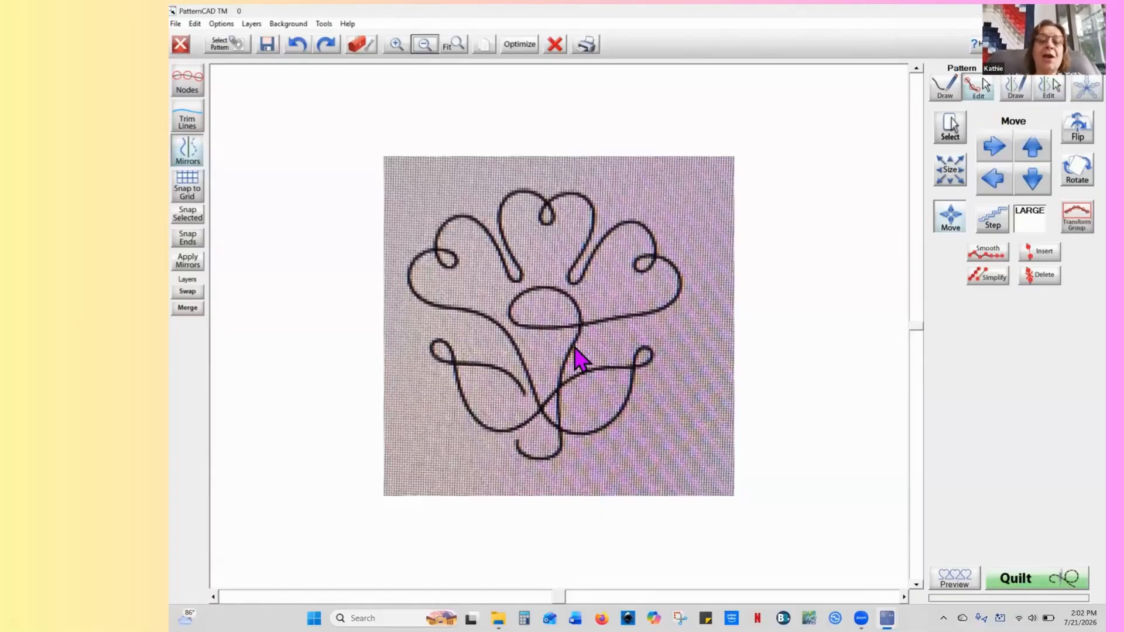
Draw two separate slanted straight lines across the flower image with Continuous Lines off
{"action": "left_click", "coordinate": [945, 97]}
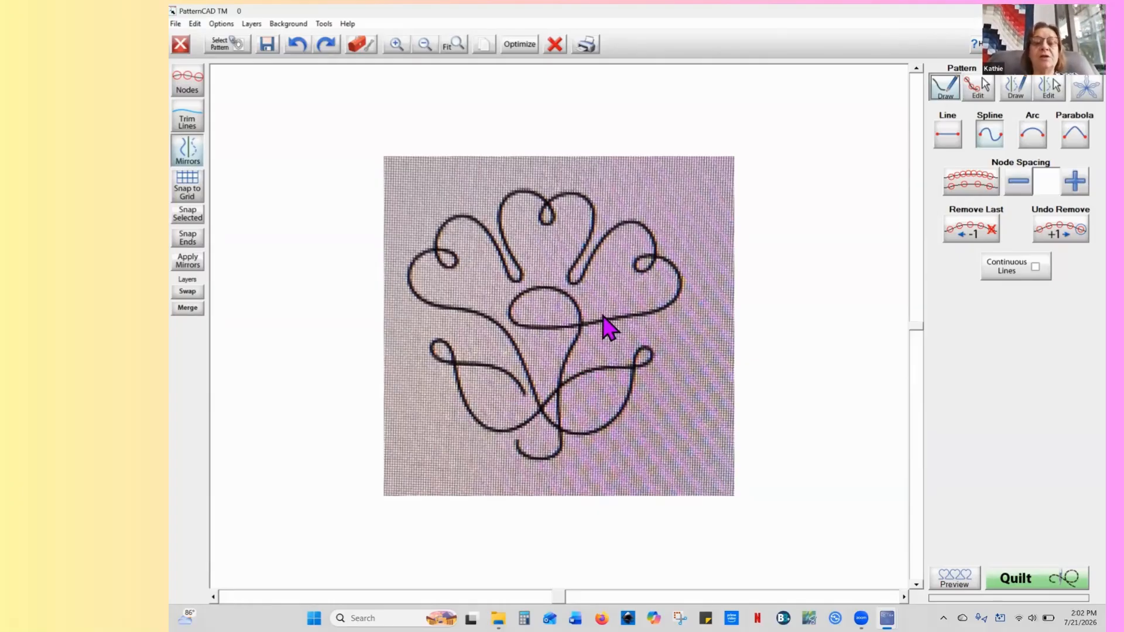
{"action": "left_click", "coordinate": [412, 448]}
{"action": "left_click", "coordinate": [554, 363]}
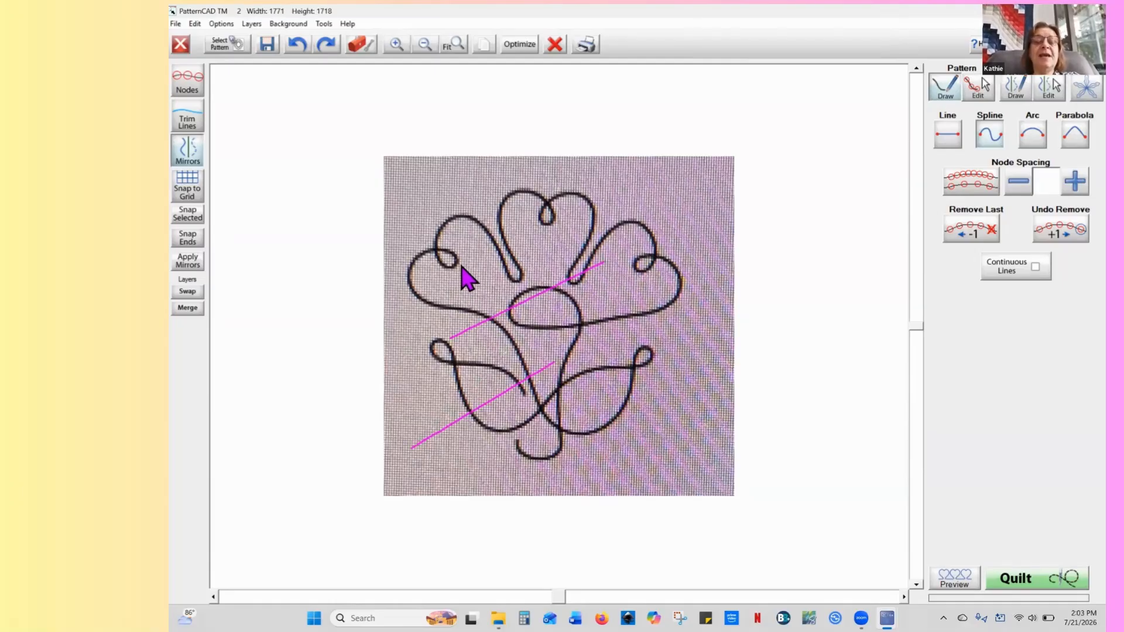
Examine the stitching order and the connection between the two separate lines in Optimize, and leave the pattern without applying changes
{"action": "left_click", "coordinate": [519, 51]}
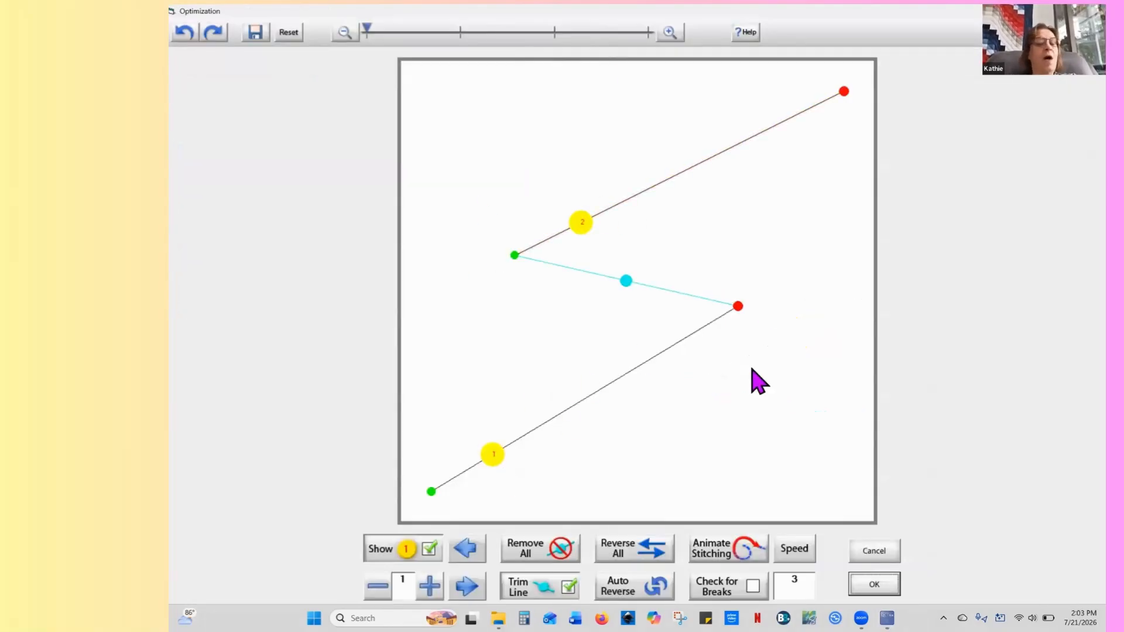
{"action": "left_click", "coordinate": [874, 551]}
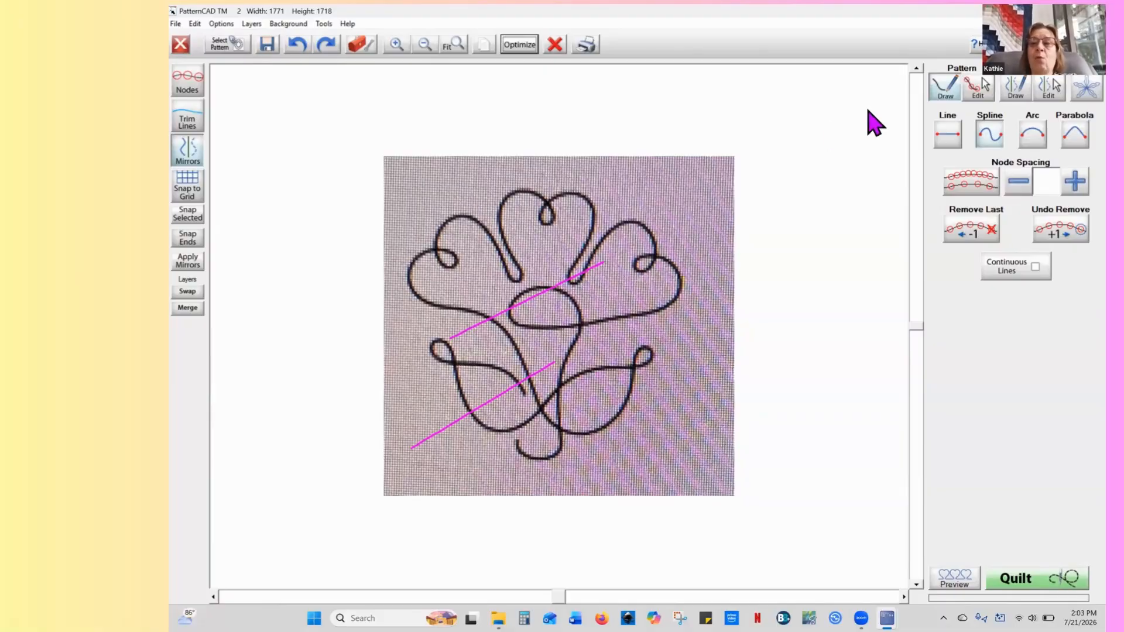
{"action": "left_click", "coordinate": [1036, 10]}
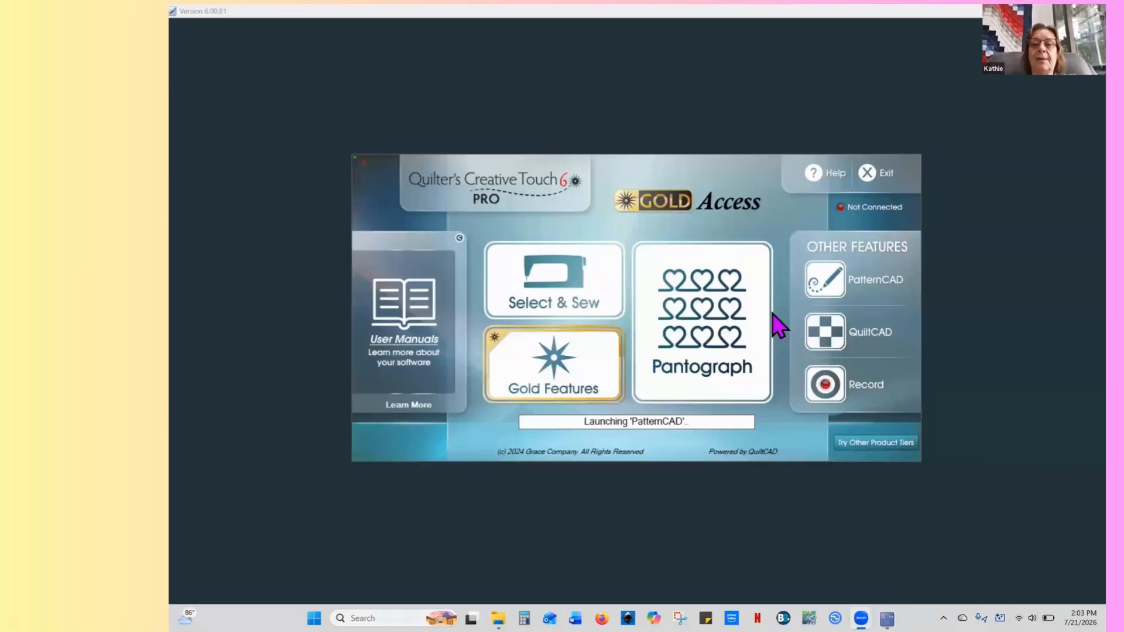
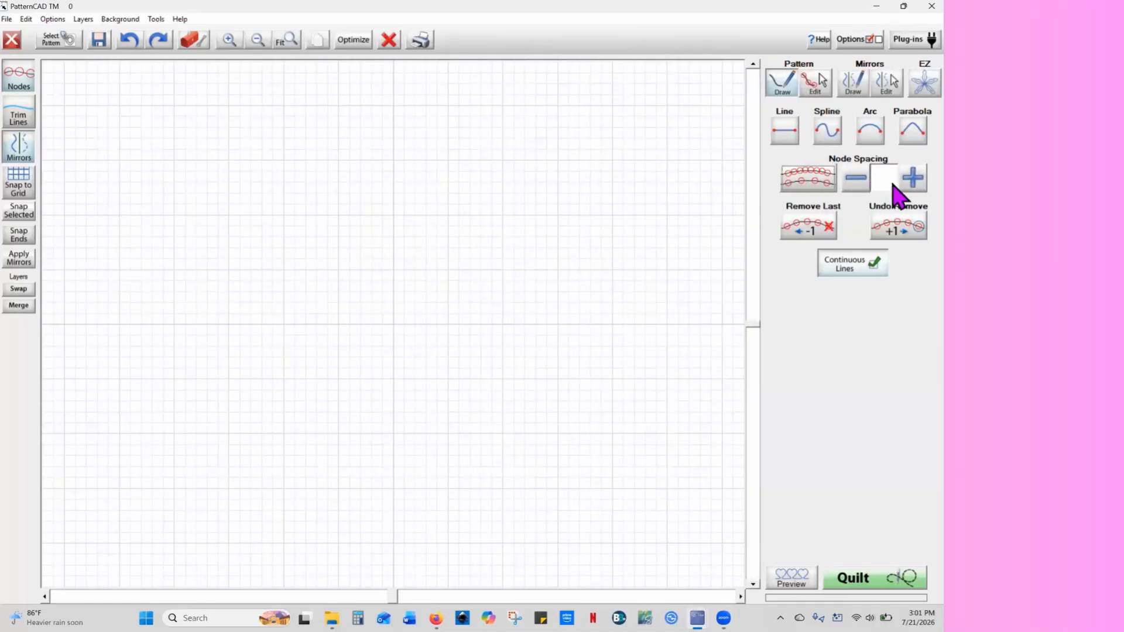
Draw two freehand curves joined by Continuous Lines at node spacing 4, about 2385 by 314 overall, and open them in Optimize
{"action": "left_click", "coordinate": [808, 187]}
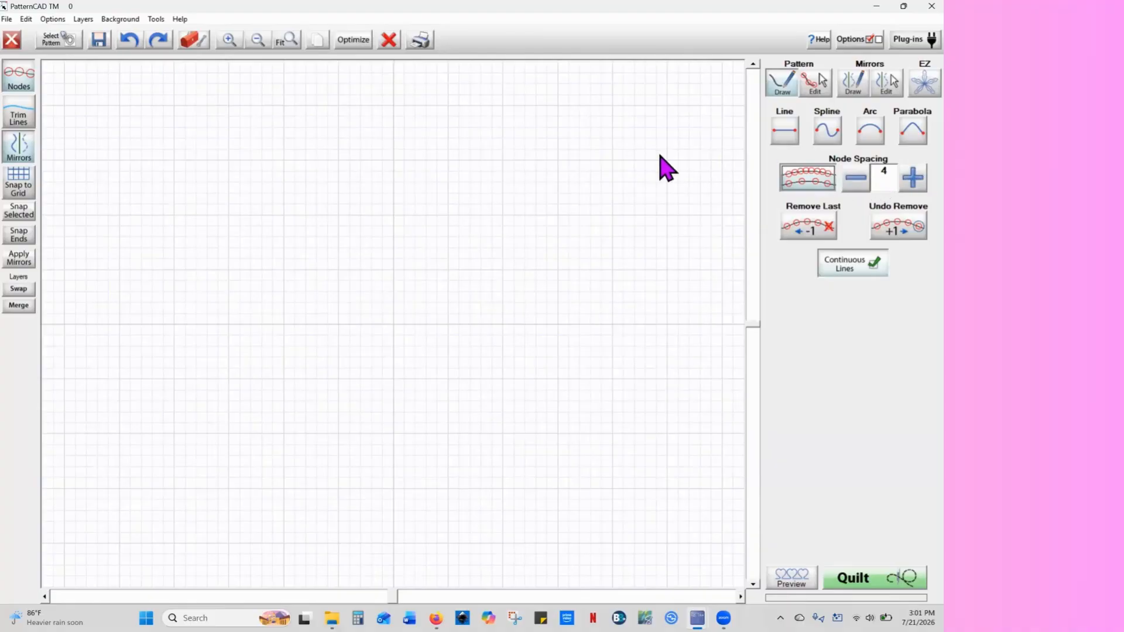
{"action": "mouse_move", "coordinate": [137, 195]}
{"action": "left_mouse_down"}
{"action": "mouse_move", "coordinate": [248, 205]}
{"action": "mouse_move", "coordinate": [293, 223]}
{"action": "mouse_move", "coordinate": [403, 192]}
{"action": "left_mouse_up"}
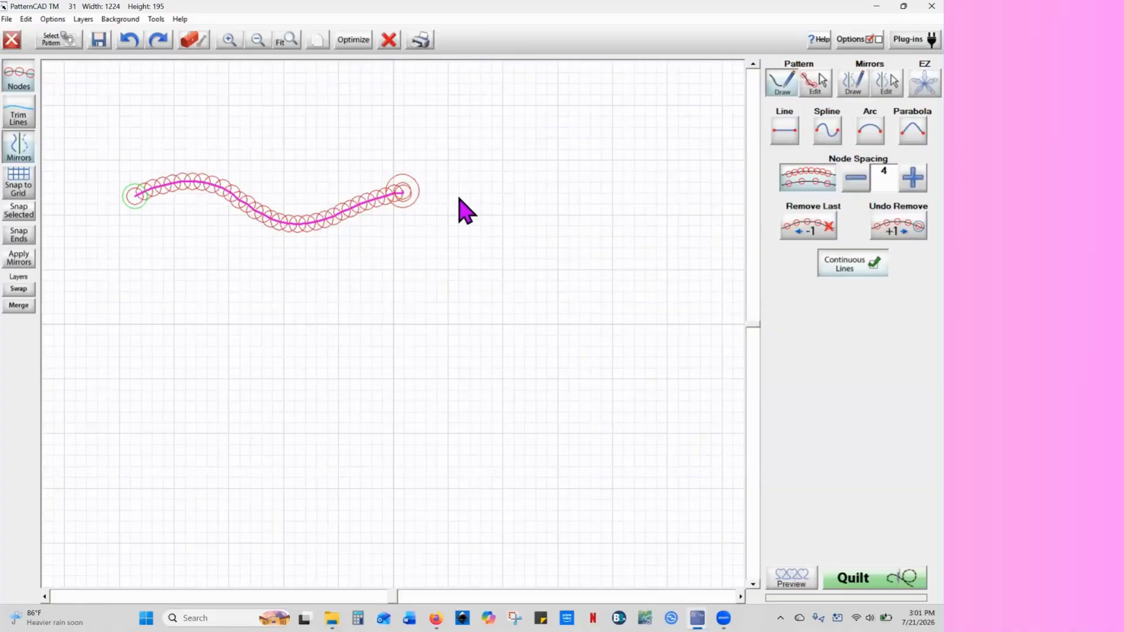
{"action": "mouse_move", "coordinate": [500, 178]}
{"action": "left_mouse_down"}
{"action": "mouse_move", "coordinate": [557, 156]}
{"action": "mouse_move", "coordinate": [658, 188]}
{"action": "left_mouse_up"}
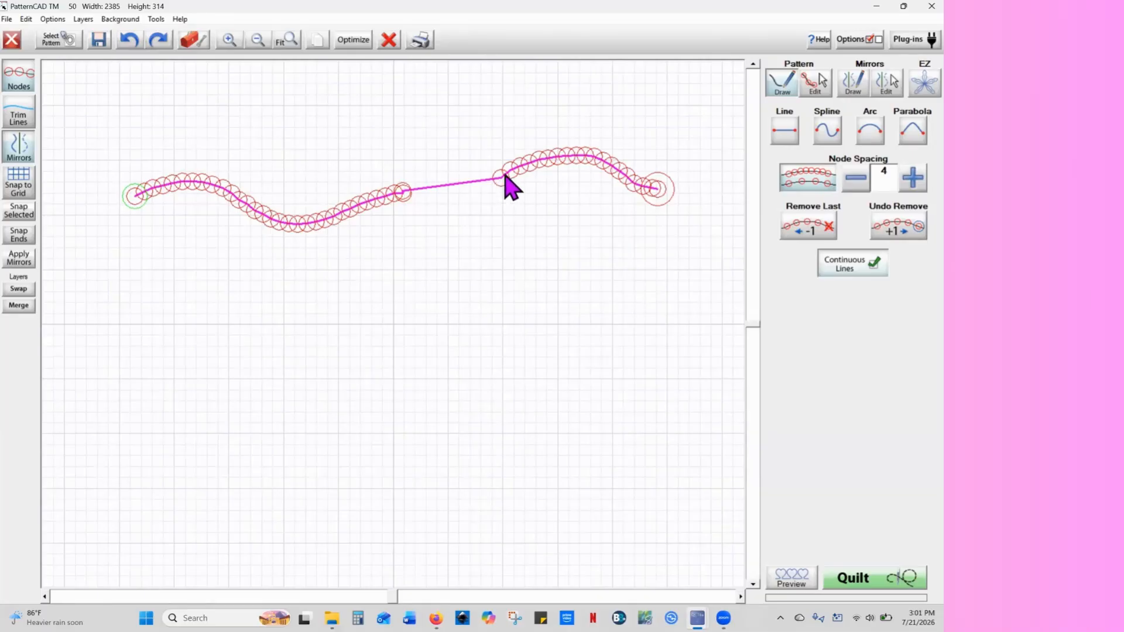
{"action": "left_click", "coordinate": [353, 40]}
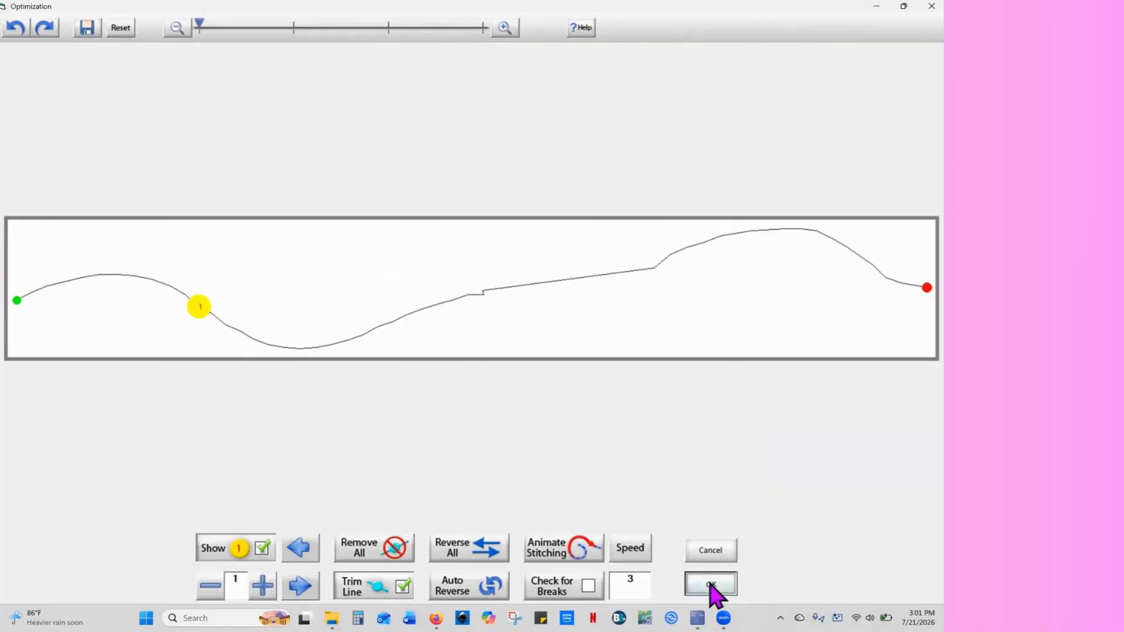
Accept the joined curve in Optimize and undo the extra lines drawn onto it
{"action": "left_click", "coordinate": [711, 587]}
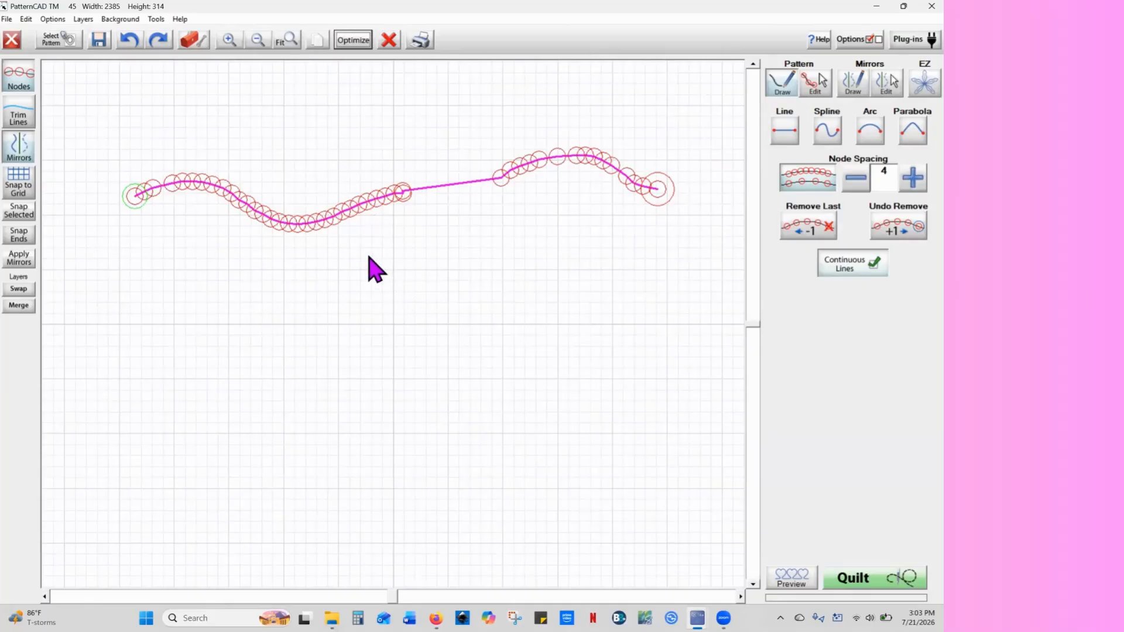
{"action": "left_click", "coordinate": [327, 222]}
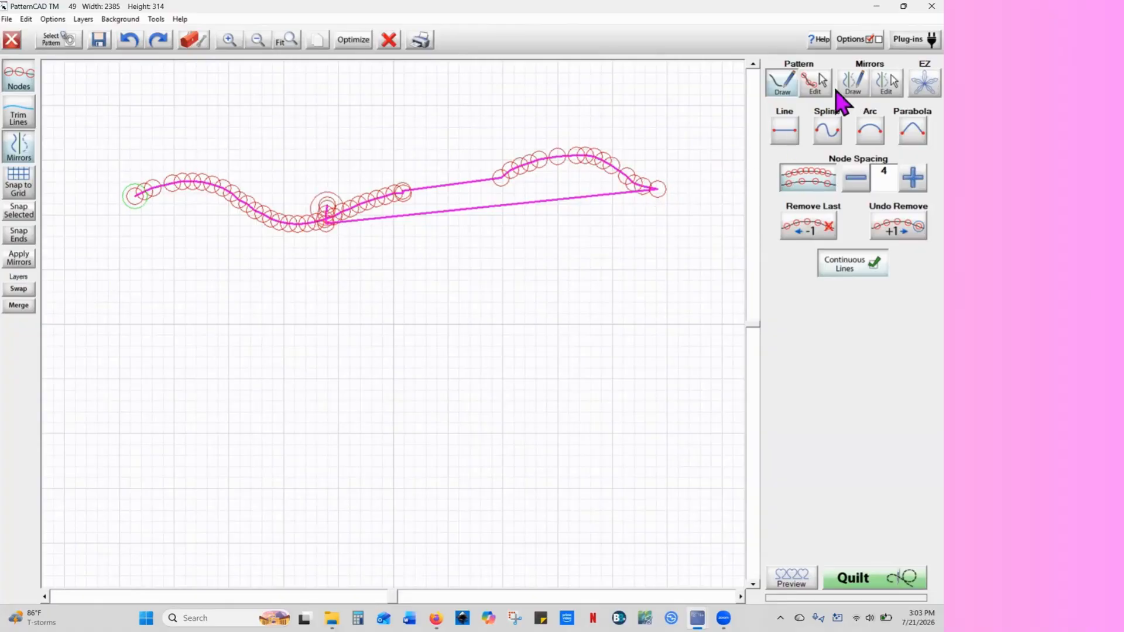
{"action": "left_click", "coordinate": [130, 41]}
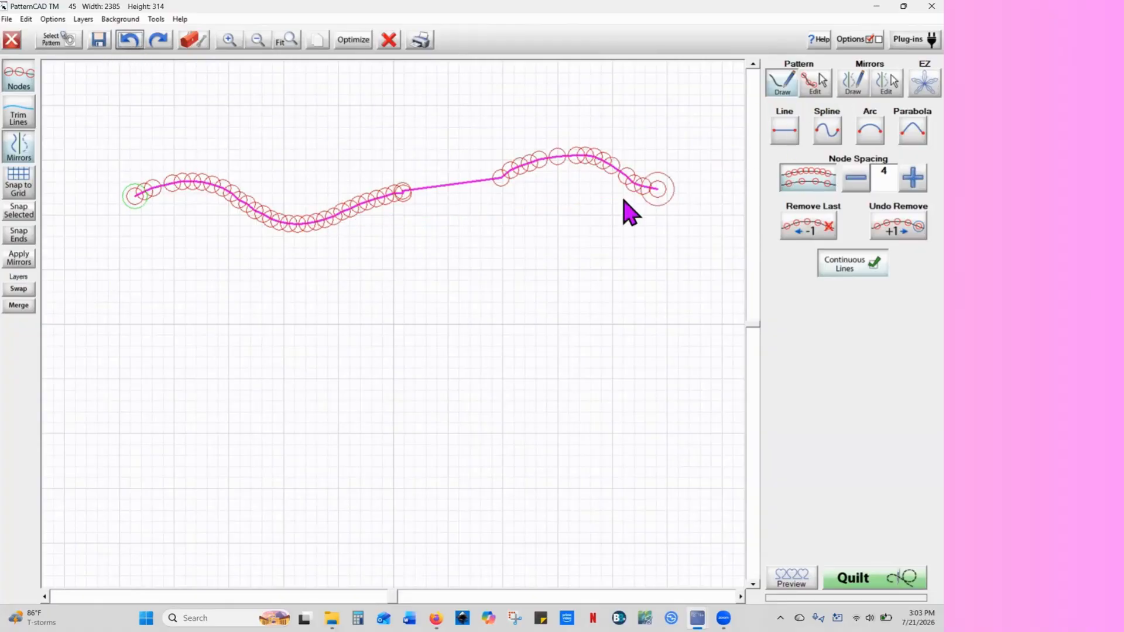
Turn off Continuous Lines, pull a node down from the first curve's low point to about 501 overall height, and check the break in Optimize
{"action": "left_click", "coordinate": [874, 267]}
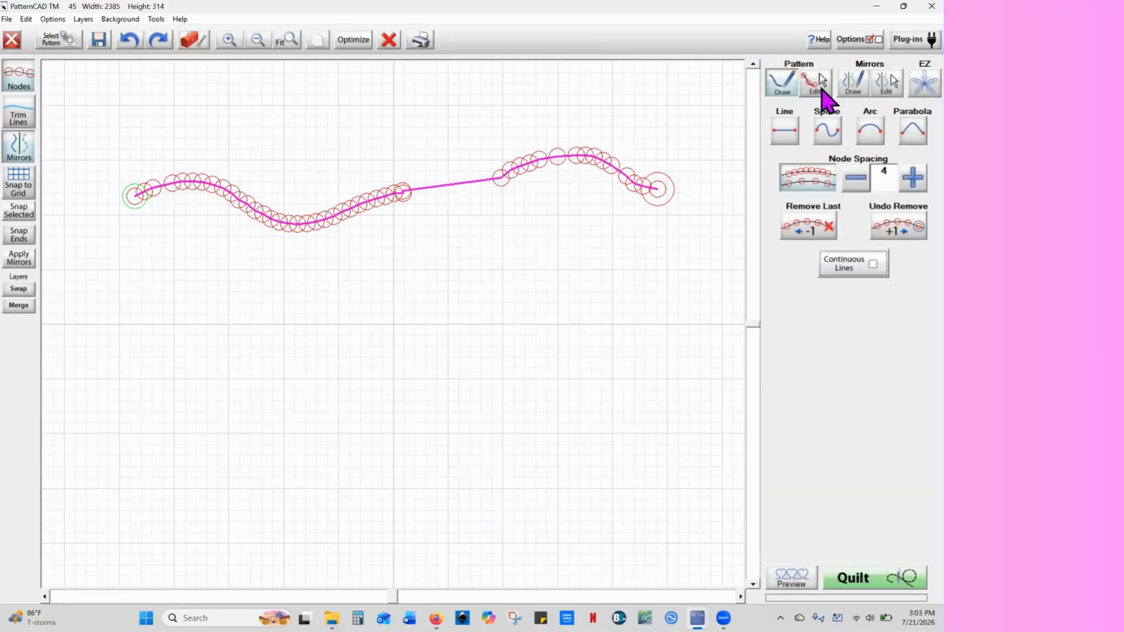
{"action": "left_click", "coordinate": [814, 85]}
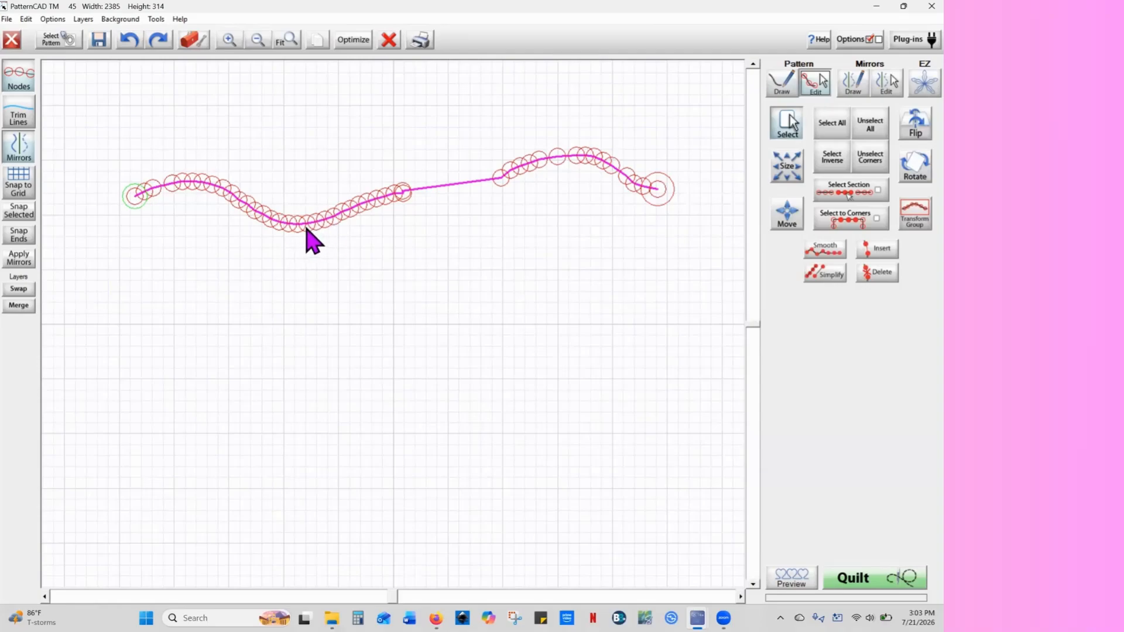
{"action": "left_click_drag", "start_coordinate": [307, 228], "coordinate": [322, 267]}
{"action": "left_click", "coordinate": [353, 44]}
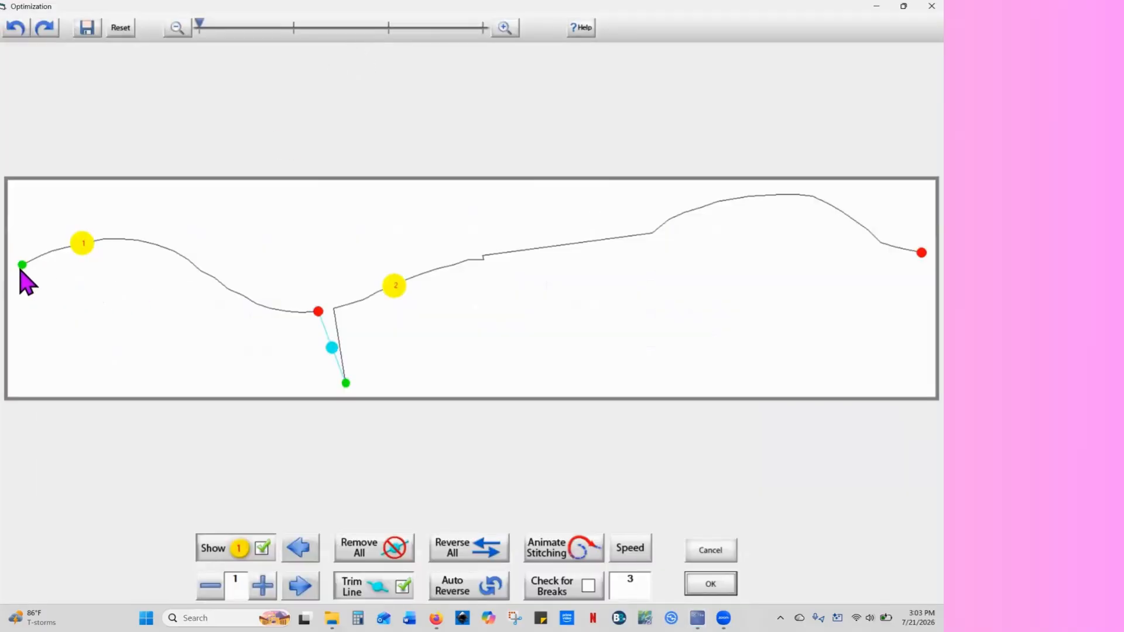
{"action": "left_click", "coordinate": [311, 319]}
{"action": "left_click", "coordinate": [711, 584]}
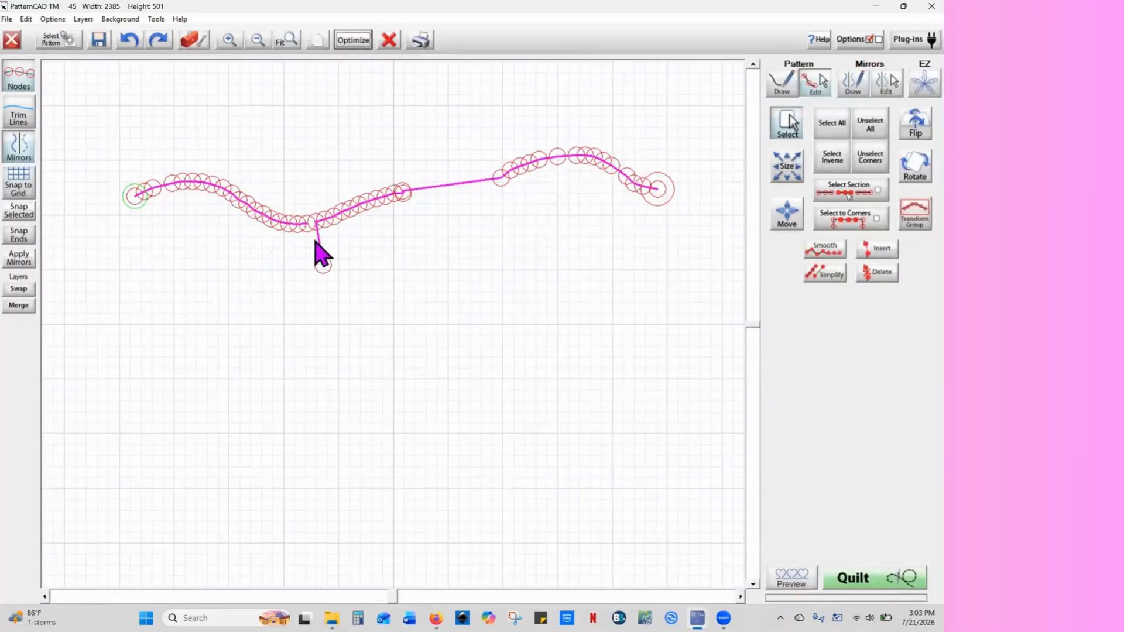
Pull the neighbouring node down and to the right to break the curve again, and examine the separated sections in Optimize
{"action": "left_click_drag", "start_coordinate": [316, 223], "coordinate": [354, 262]}
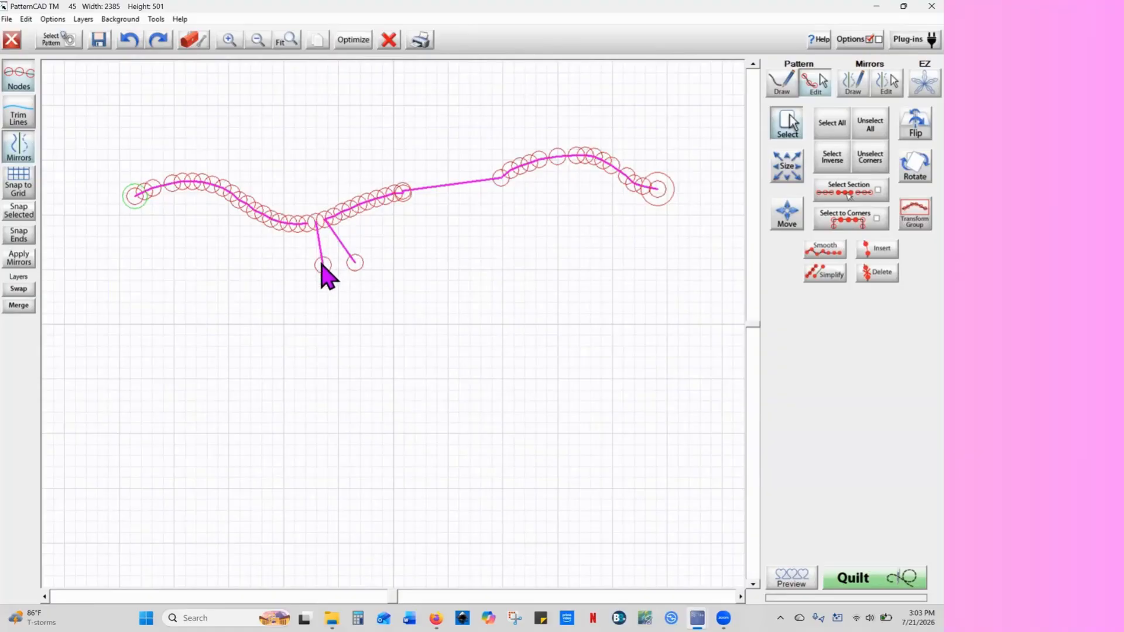
{"action": "left_click", "coordinate": [354, 41]}
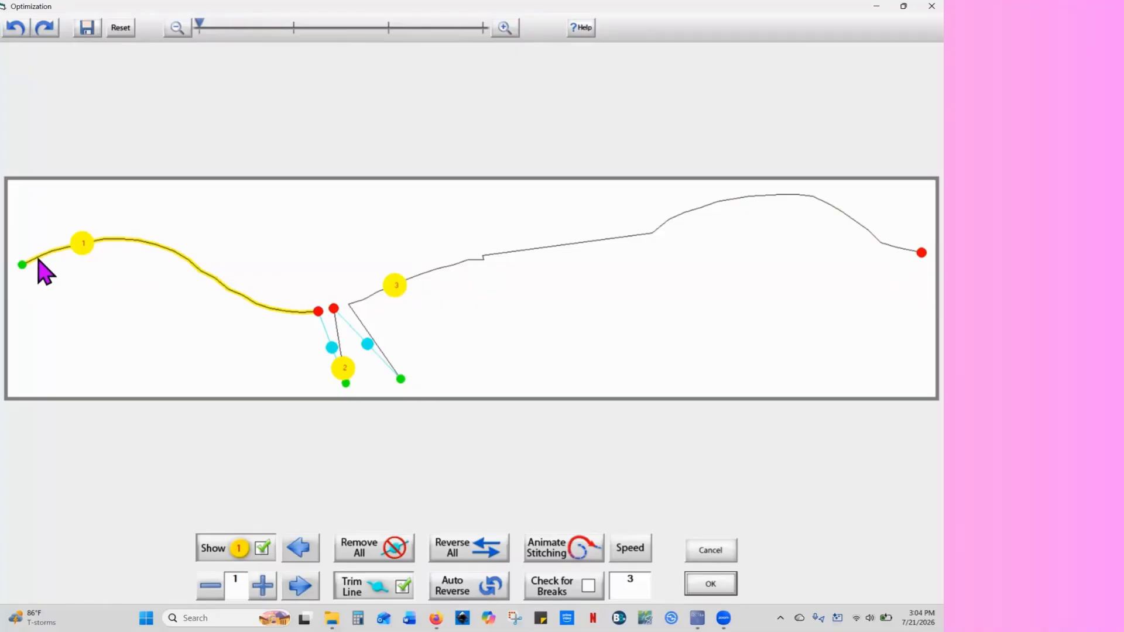
{"action": "left_click_drag", "start_coordinate": [39, 258], "coordinate": [62, 252]}
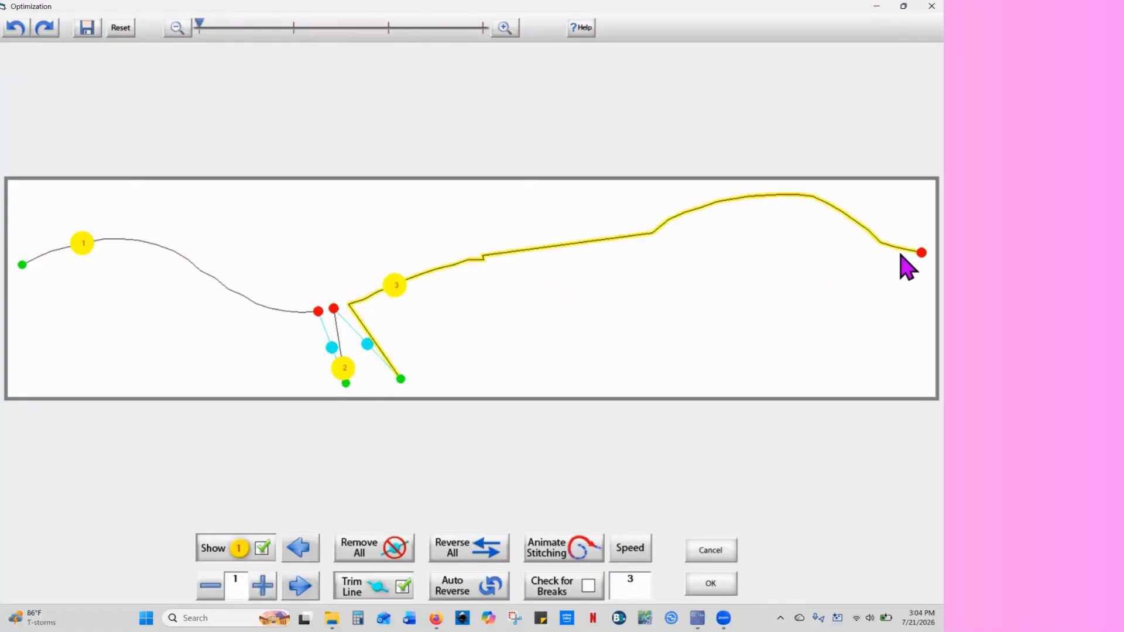
Accept the optimized stitching order and clear the whole pattern from the canvas
{"action": "left_click", "coordinate": [721, 584]}
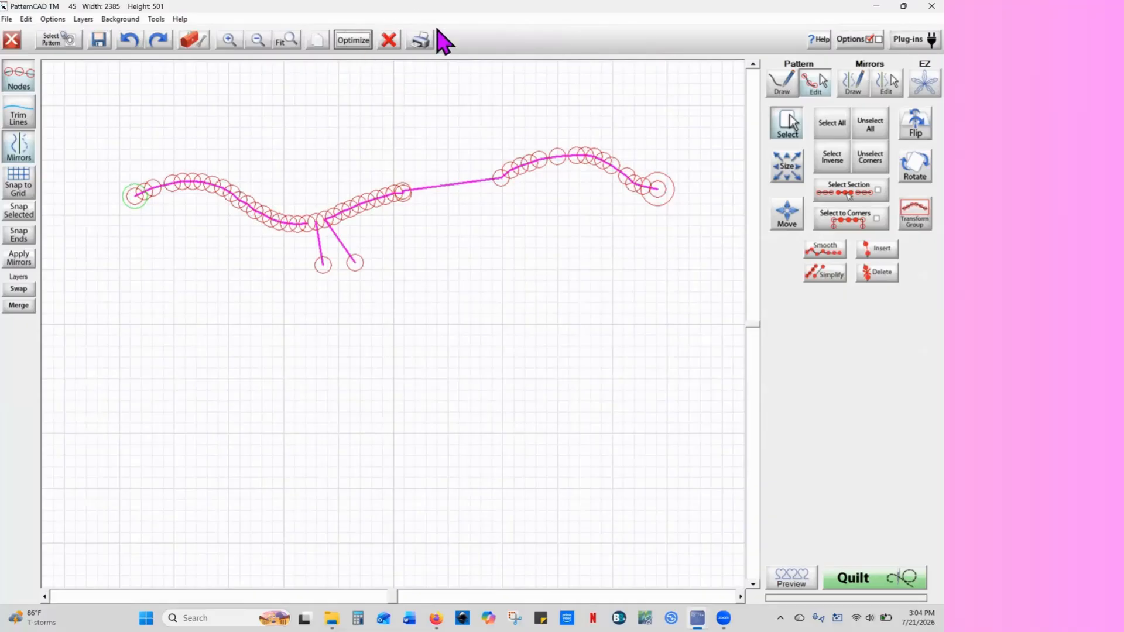
{"action": "left_click", "coordinate": [389, 42]}
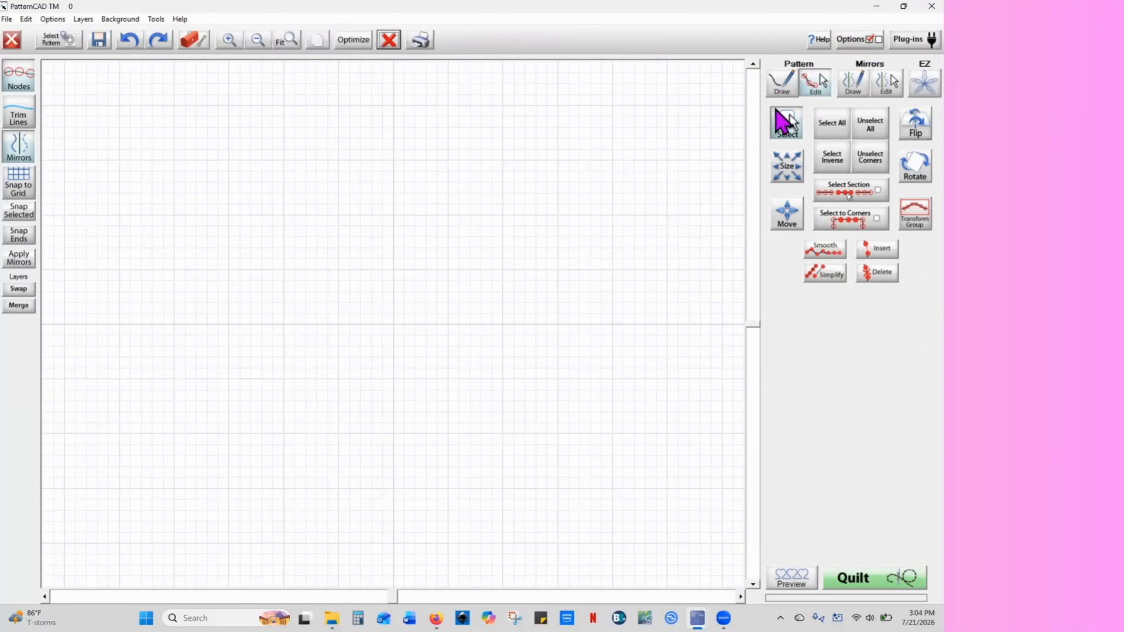
Turn on Continuous Lines and draw a freehand wavy line about 2585 wide across the upper canvas with the Line tool
{"action": "left_click", "coordinate": [783, 86]}
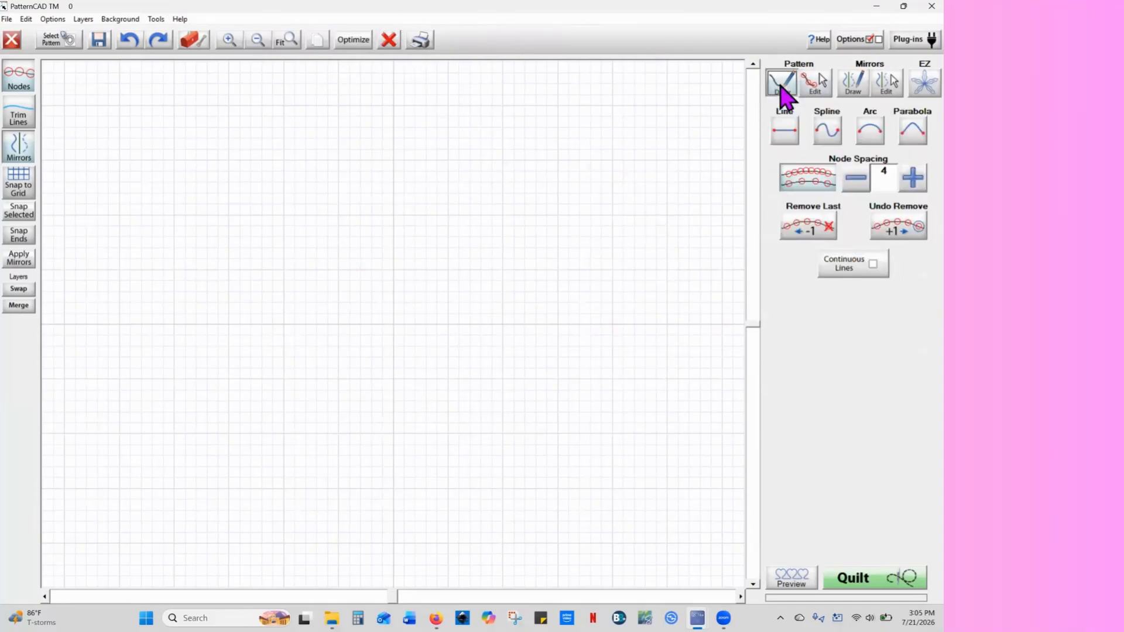
{"action": "left_click", "coordinate": [873, 264]}
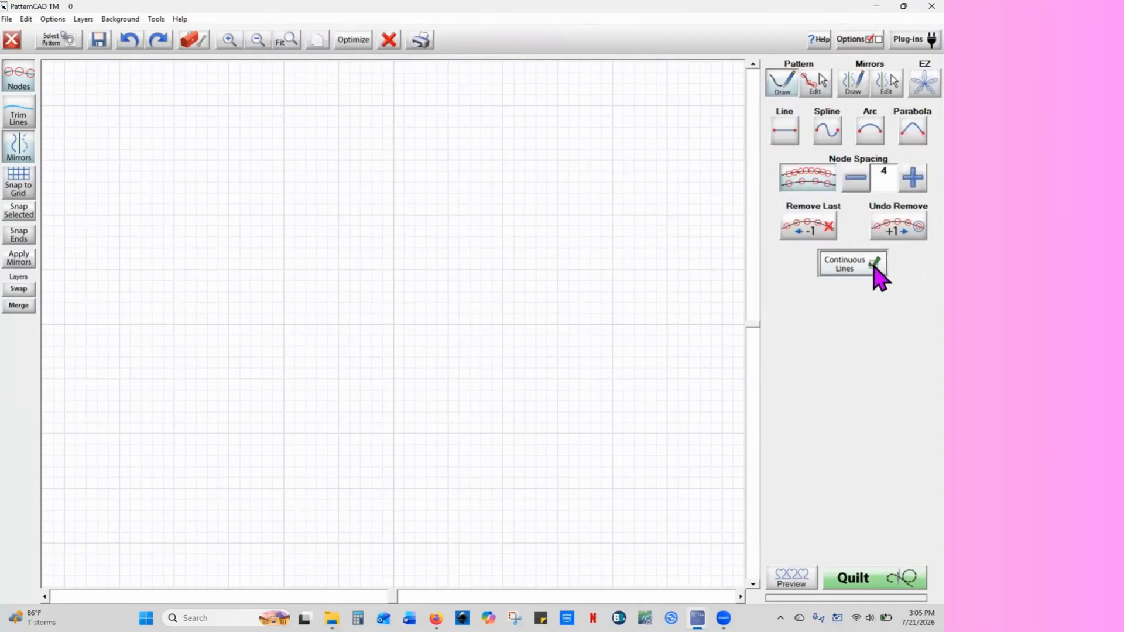
{"action": "left_click", "coordinate": [784, 141]}
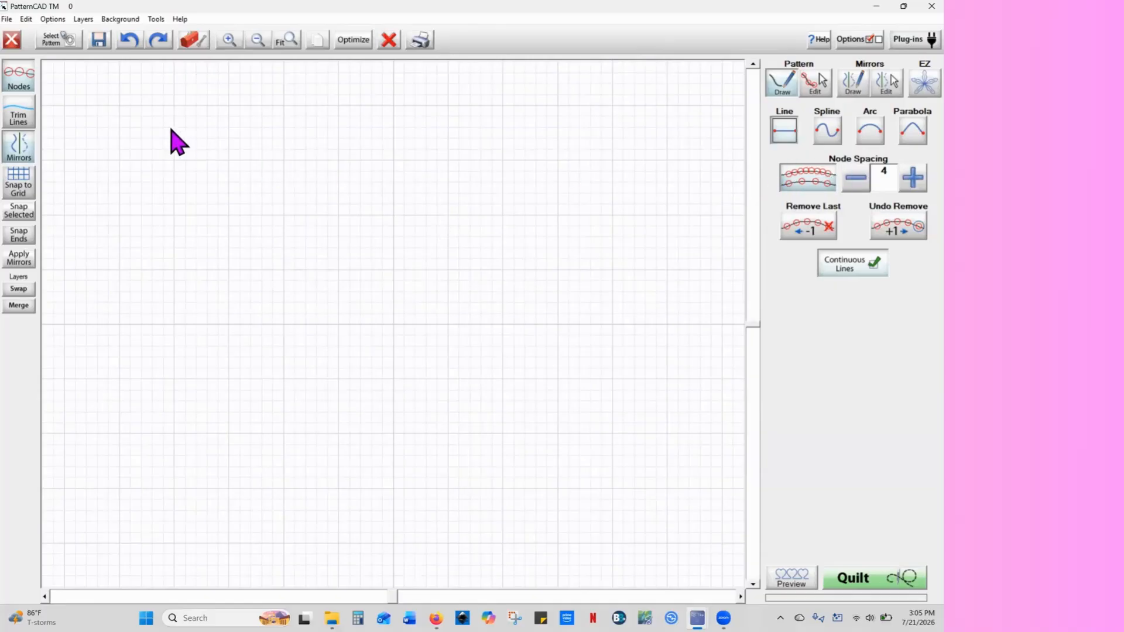
{"action": "mouse_move", "coordinate": [119, 135]}
{"action": "left_mouse_down"}
{"action": "mouse_move", "coordinate": [140, 92]}
{"action": "mouse_move", "coordinate": [304, 188]}
{"action": "mouse_move", "coordinate": [597, 140]}
{"action": "mouse_move", "coordinate": [686, 154]}
{"action": "left_mouse_up"}
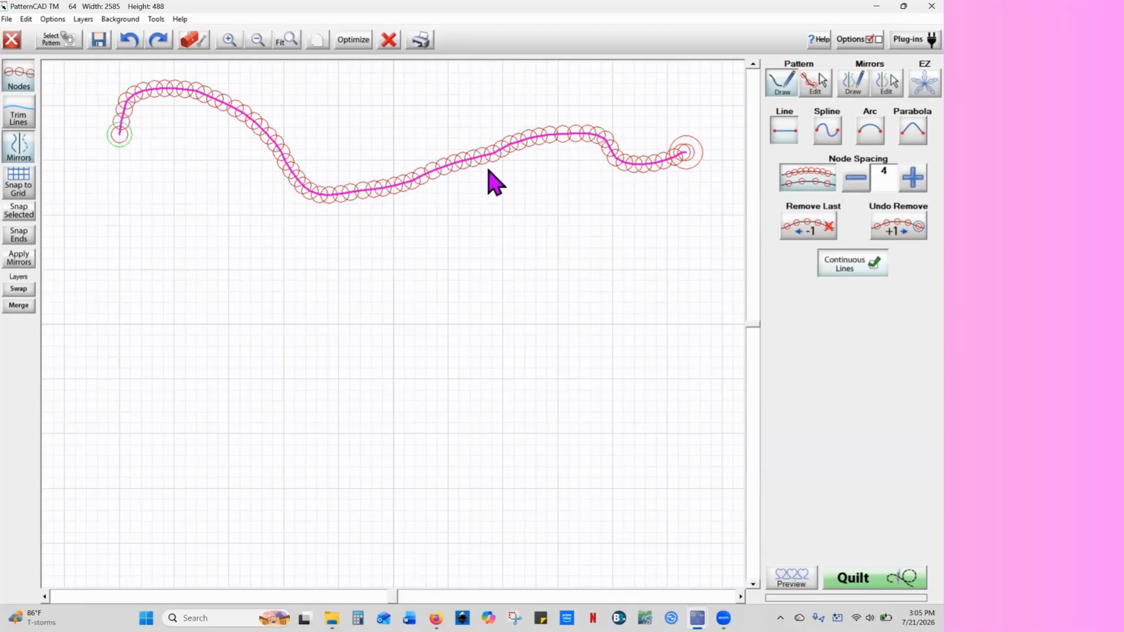
Set the node spacing to 10 and draw a second freehand wavy line below the first, running from right to left
{"action": "left_click", "coordinate": [886, 184]}
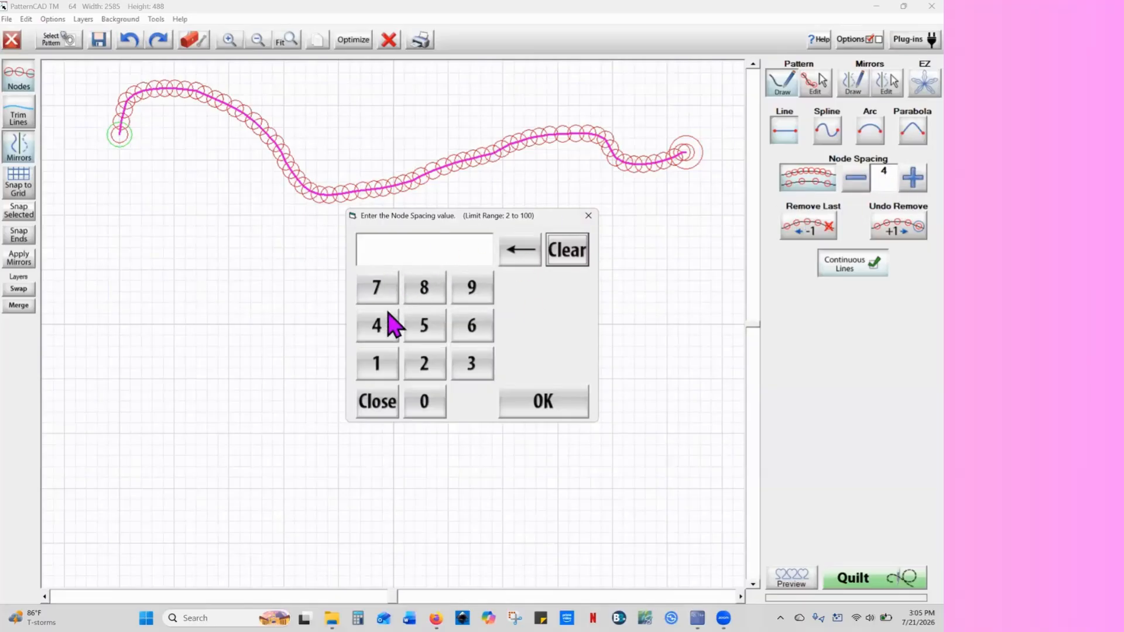
{"action": "left_click", "coordinate": [382, 369]}
{"action": "left_click", "coordinate": [423, 403]}
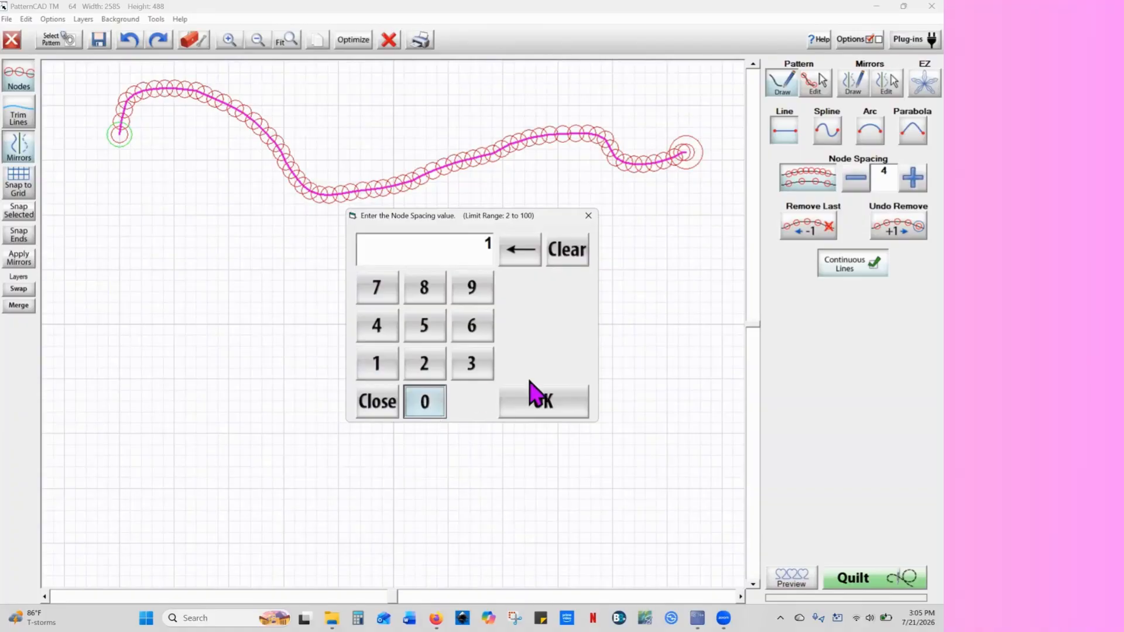
{"action": "left_click", "coordinate": [555, 405]}
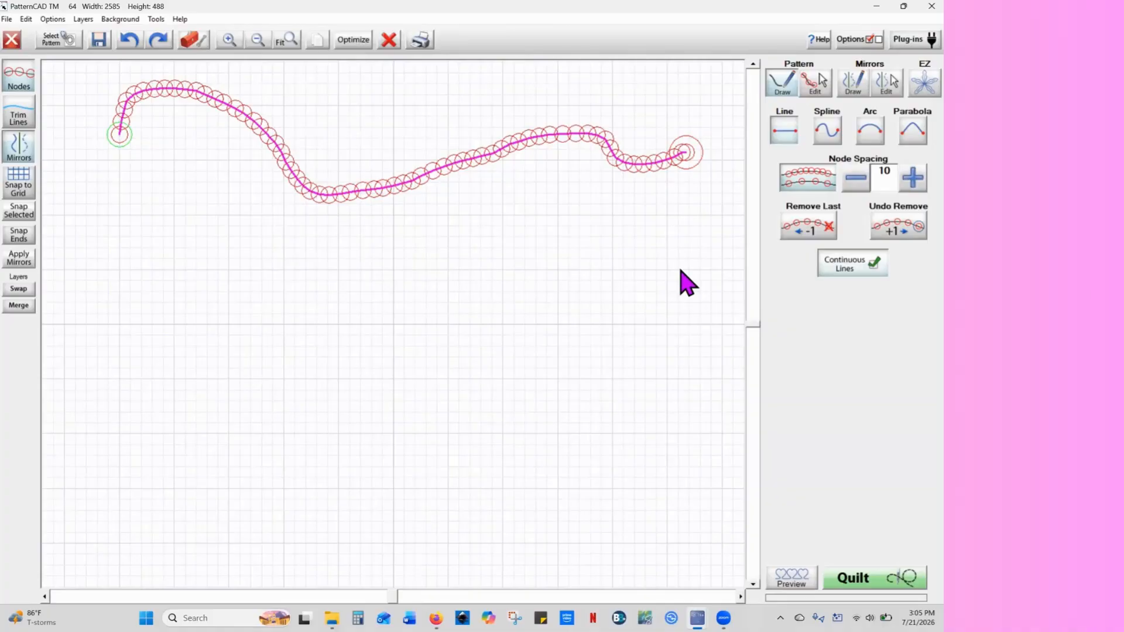
{"action": "mouse_move", "coordinate": [673, 267]}
{"action": "left_mouse_down"}
{"action": "mouse_move", "coordinate": [529, 249]}
{"action": "mouse_move", "coordinate": [361, 284]}
{"action": "mouse_move", "coordinate": [166, 204]}
{"action": "mouse_move", "coordinate": [94, 241]}
{"action": "left_mouse_up"}
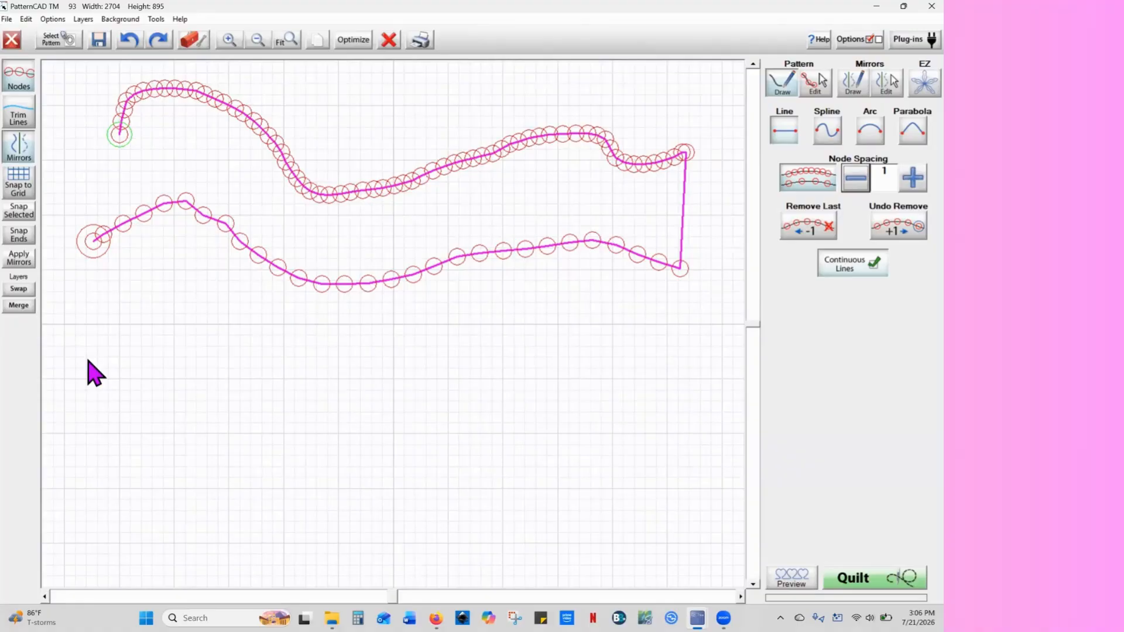
Draw a third freehand wavy line below the others with a node spacing of 1 and optimize the pattern
{"action": "mouse_move", "coordinate": [96, 354]}
{"action": "left_mouse_down"}
{"action": "mouse_move", "coordinate": [195, 318]}
{"action": "mouse_move", "coordinate": [278, 340]}
{"action": "left_mouse_up"}
{"action": "mouse_move", "coordinate": [467, 360]}
{"action": "left_mouse_down"}
{"action": "mouse_move", "coordinate": [611, 316]}
{"action": "mouse_move", "coordinate": [644, 322]}
{"action": "mouse_move", "coordinate": [705, 362]}
{"action": "left_mouse_up"}
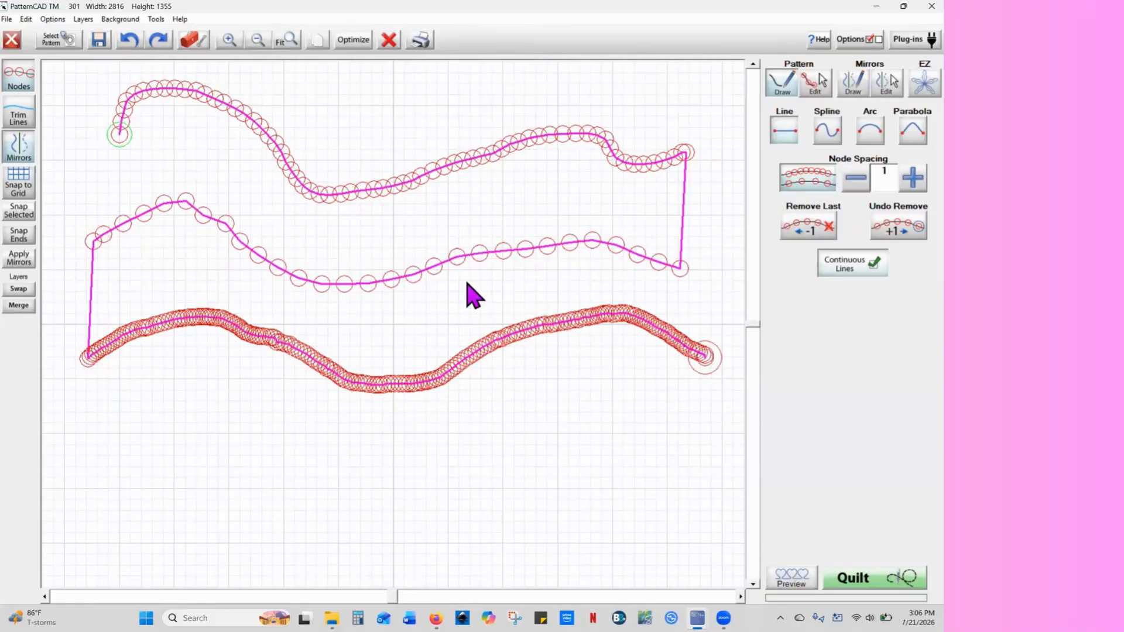
{"action": "left_click", "coordinate": [354, 41]}
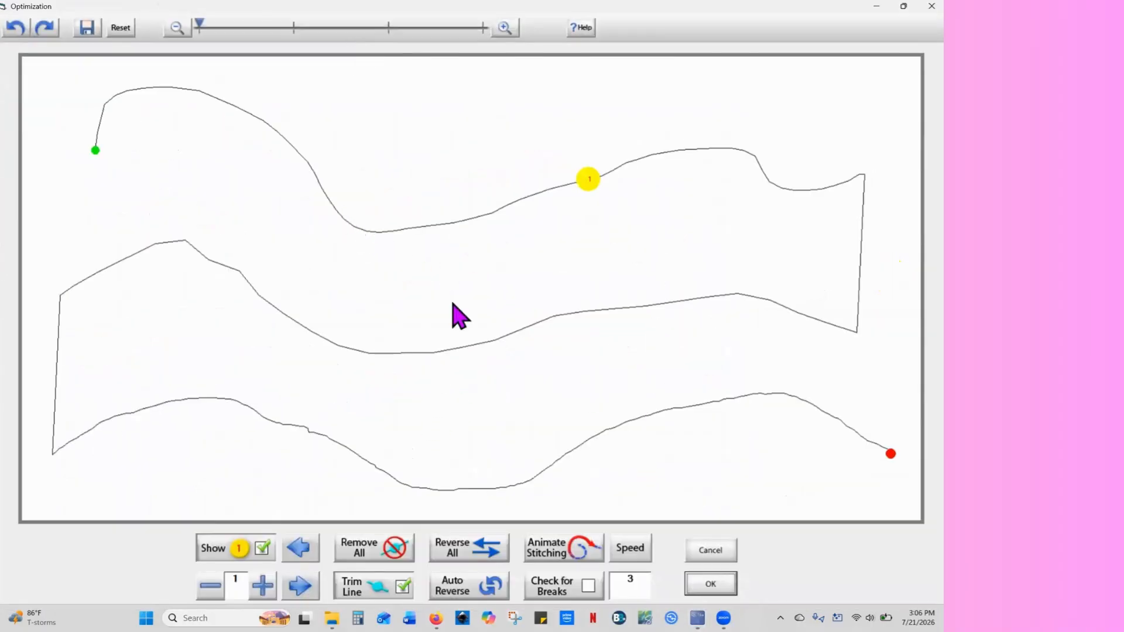
{"action": "left_click", "coordinate": [710, 584]}
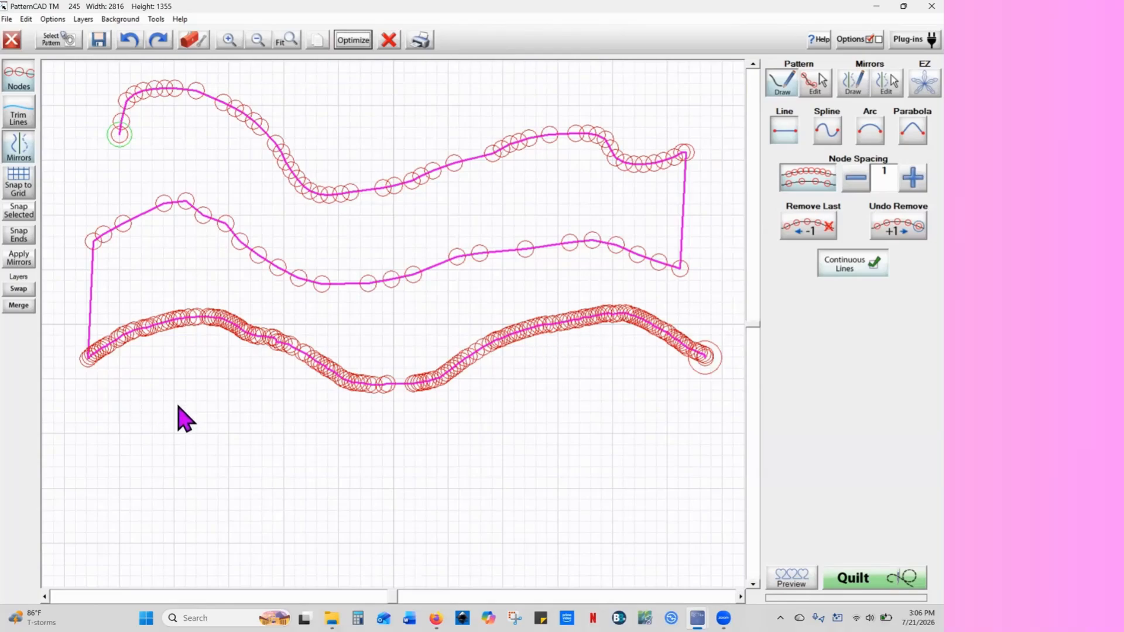
Scribble large overlapping freehand loops across the existing lines with a node spacing of 1
{"action": "mouse_move", "coordinate": [184, 418]}
{"action": "left_mouse_down"}
{"action": "mouse_move", "coordinate": [407, 420]}
{"action": "mouse_move", "coordinate": [371, 351]}
{"action": "mouse_move", "coordinate": [594, 326]}
{"action": "mouse_move", "coordinate": [301, 253]}
{"action": "mouse_move", "coordinate": [312, 260]}
{"action": "mouse_move", "coordinate": [193, 166]}
{"action": "mouse_move", "coordinate": [409, 304]}
{"action": "mouse_move", "coordinate": [497, 228]}
{"action": "left_mouse_up"}
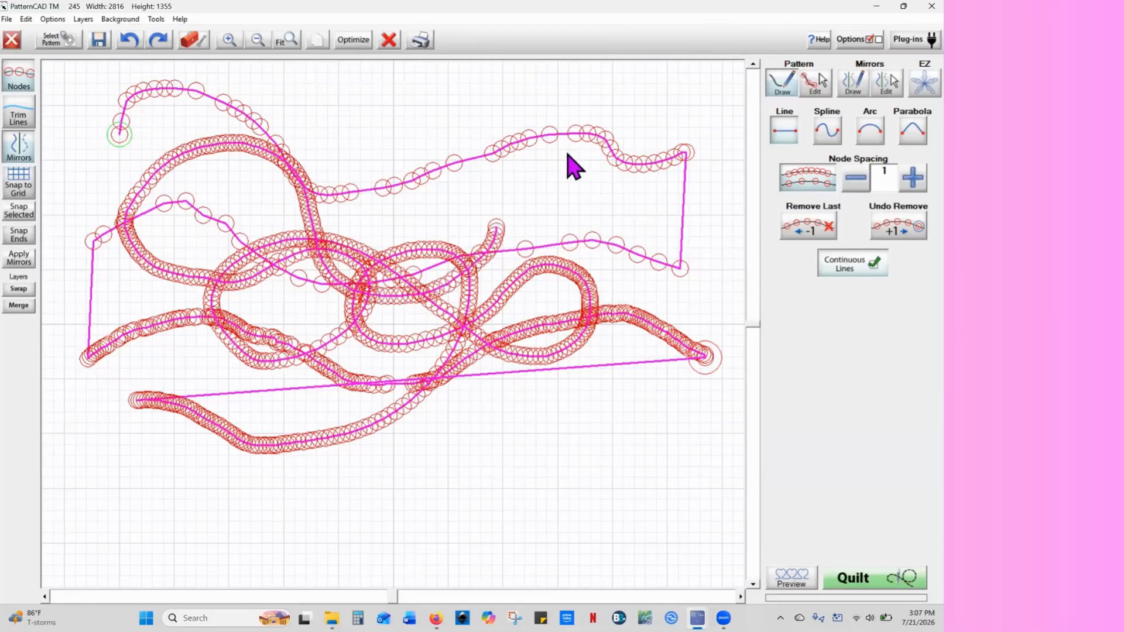
{"action": "mouse_move", "coordinate": [571, 167]}
{"action": "left_mouse_down"}
{"action": "mouse_move", "coordinate": [670, 283]}
{"action": "mouse_move", "coordinate": [389, 263]}
{"action": "mouse_move", "coordinate": [431, 218]}
{"action": "mouse_move", "coordinate": [573, 333]}
{"action": "mouse_move", "coordinate": [673, 371]}
{"action": "left_mouse_up"}
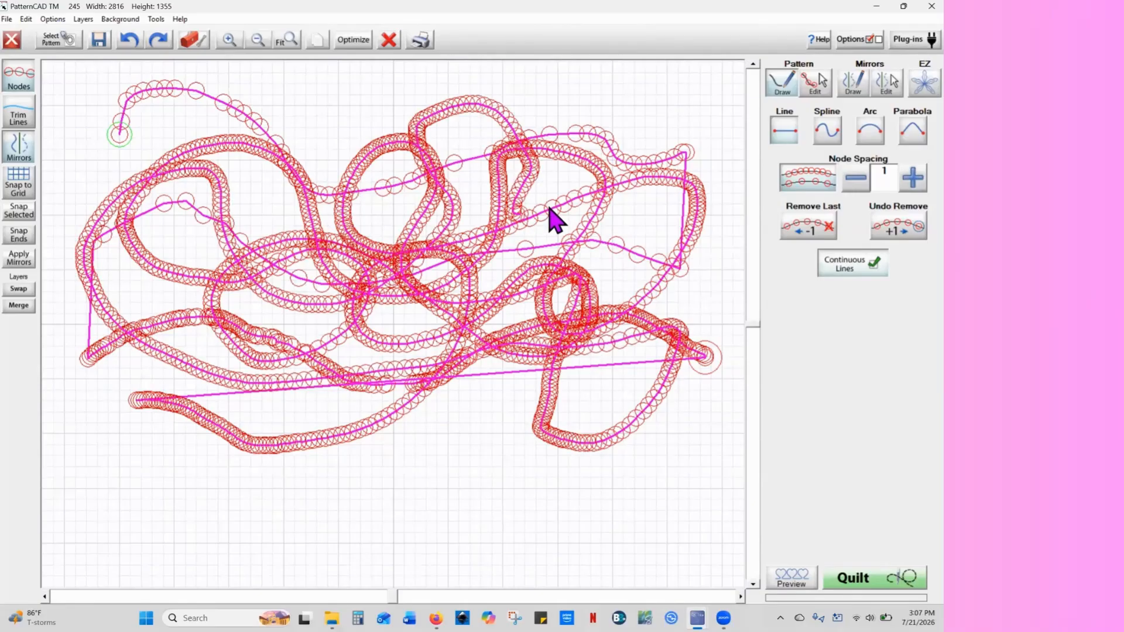
{"action": "left_click_drag", "start_coordinate": [515, 214], "coordinate": [549, 206]}
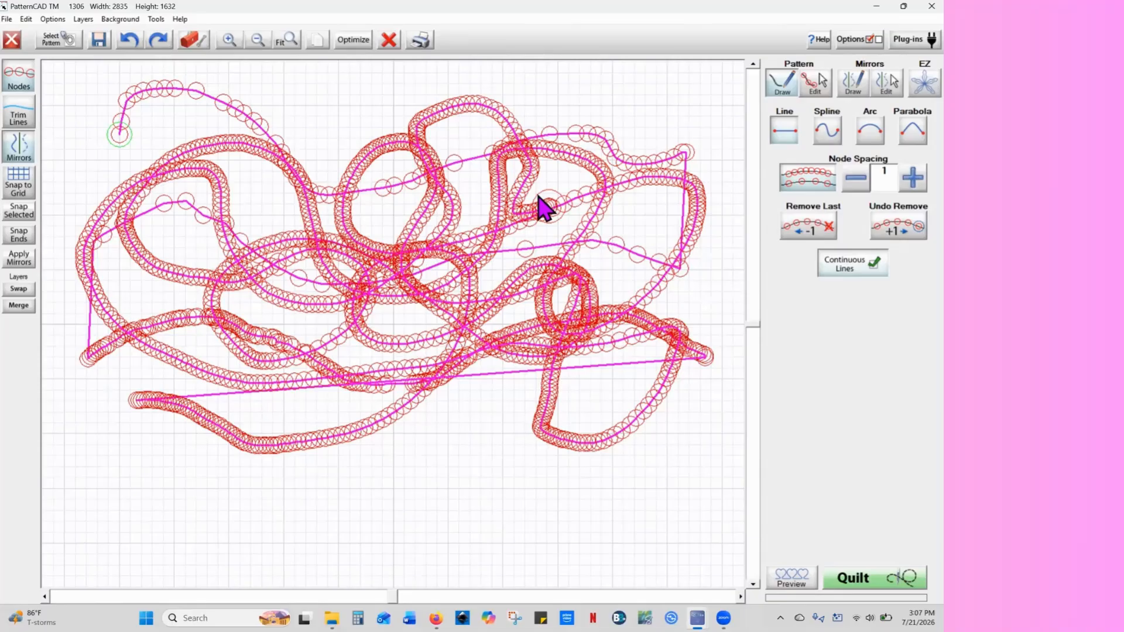
Clear the canvas, turn off node spacing and draw a closed square of four straight lines, about 766 by 764
{"action": "left_click", "coordinate": [389, 41]}
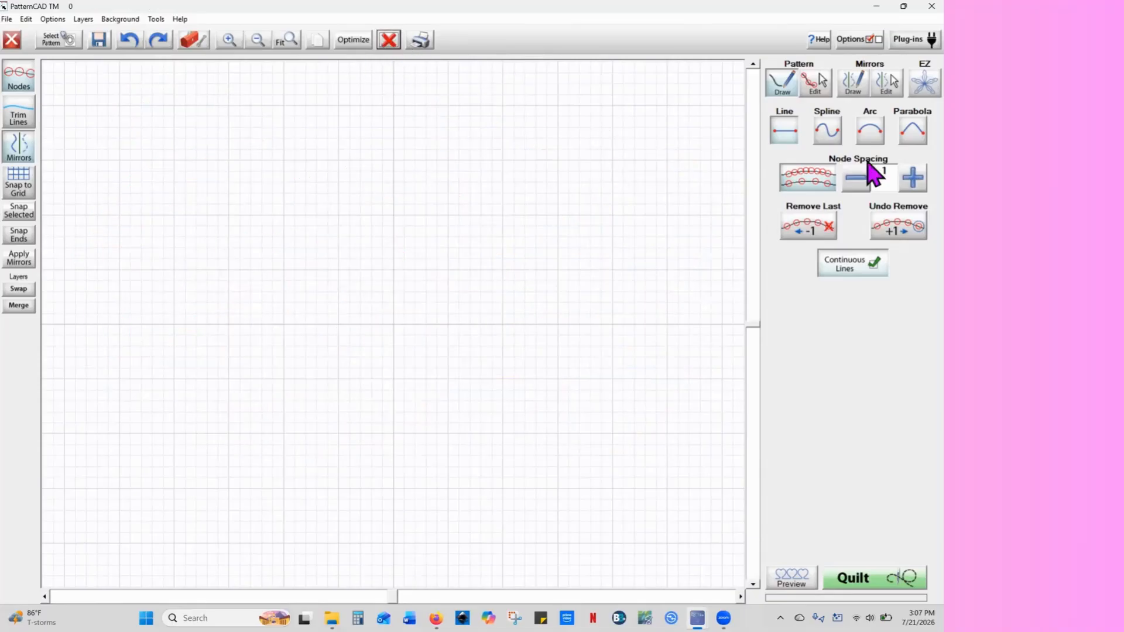
{"action": "left_click", "coordinate": [803, 184]}
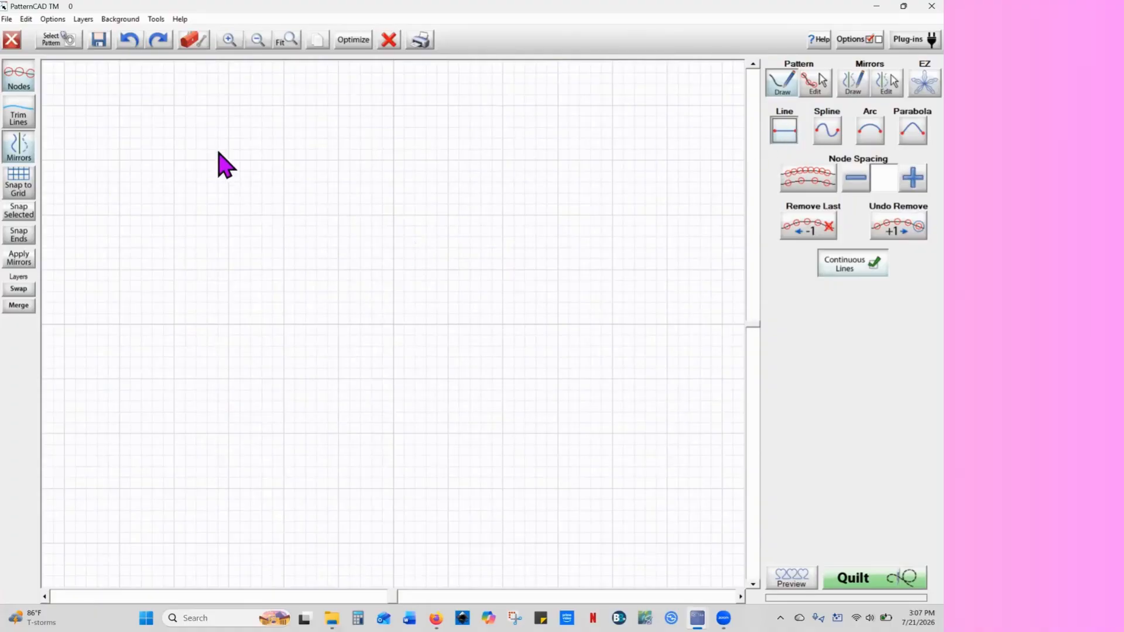
{"action": "left_click", "coordinate": [173, 106]}
{"action": "left_click_drag", "start_coordinate": [306, 102], "coordinate": [341, 107]}
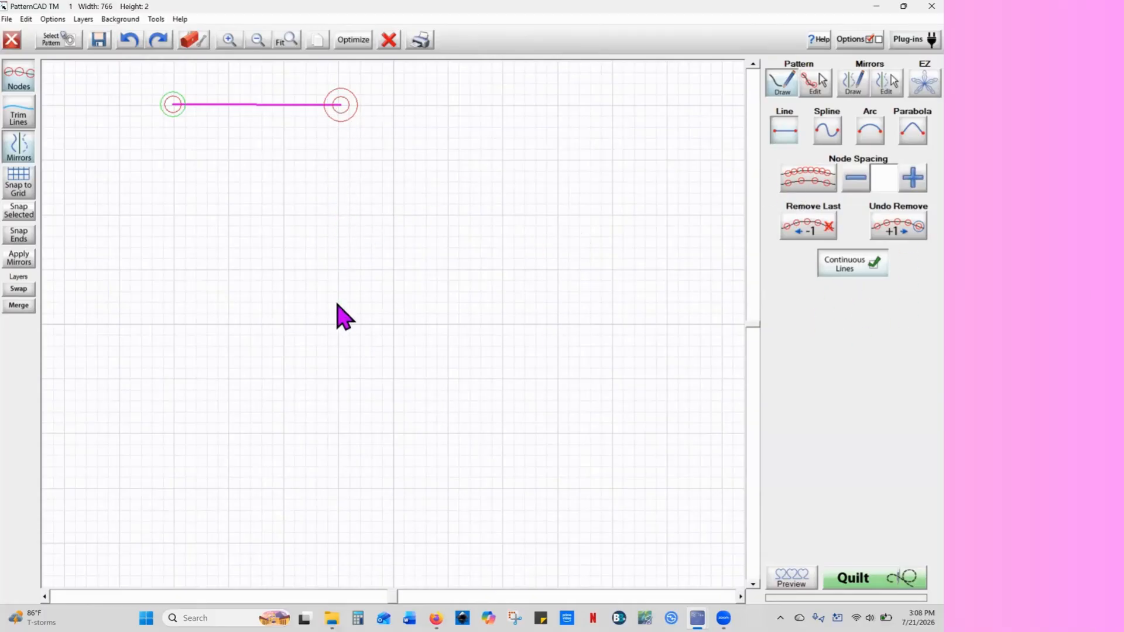
{"action": "left_click", "coordinate": [338, 271]}
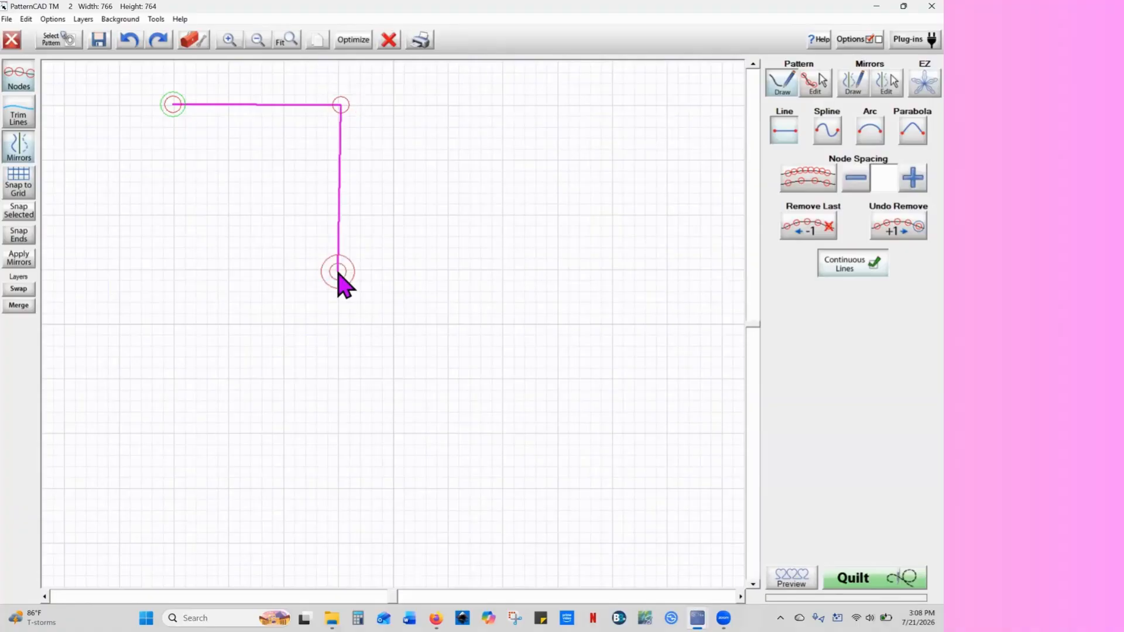
{"action": "left_click", "coordinate": [173, 269]}
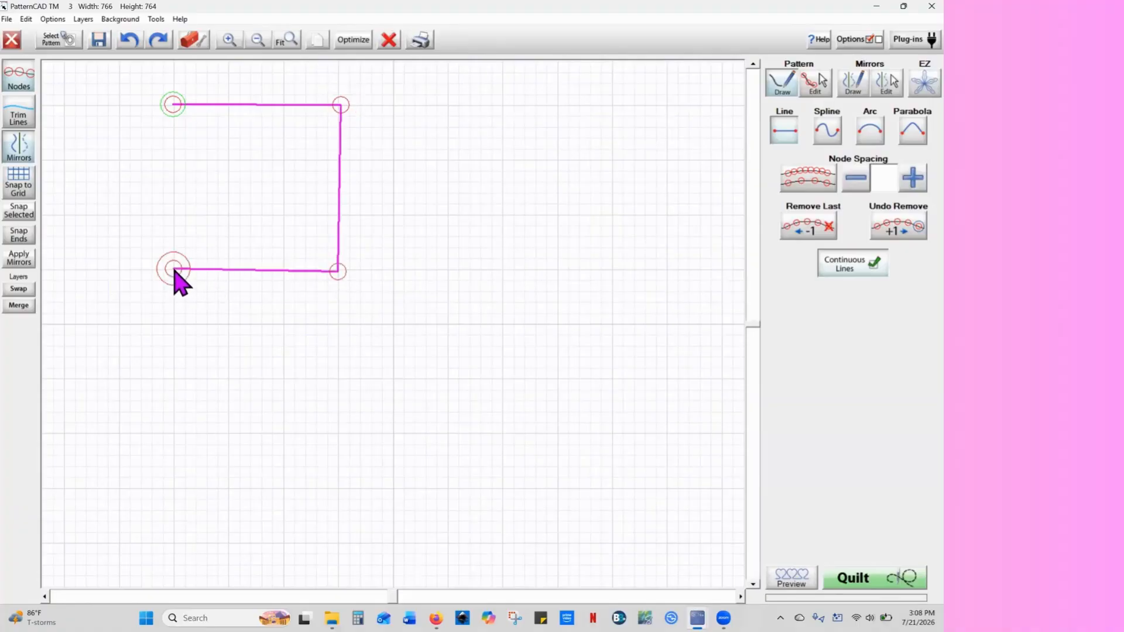
{"action": "left_click", "coordinate": [172, 105]}
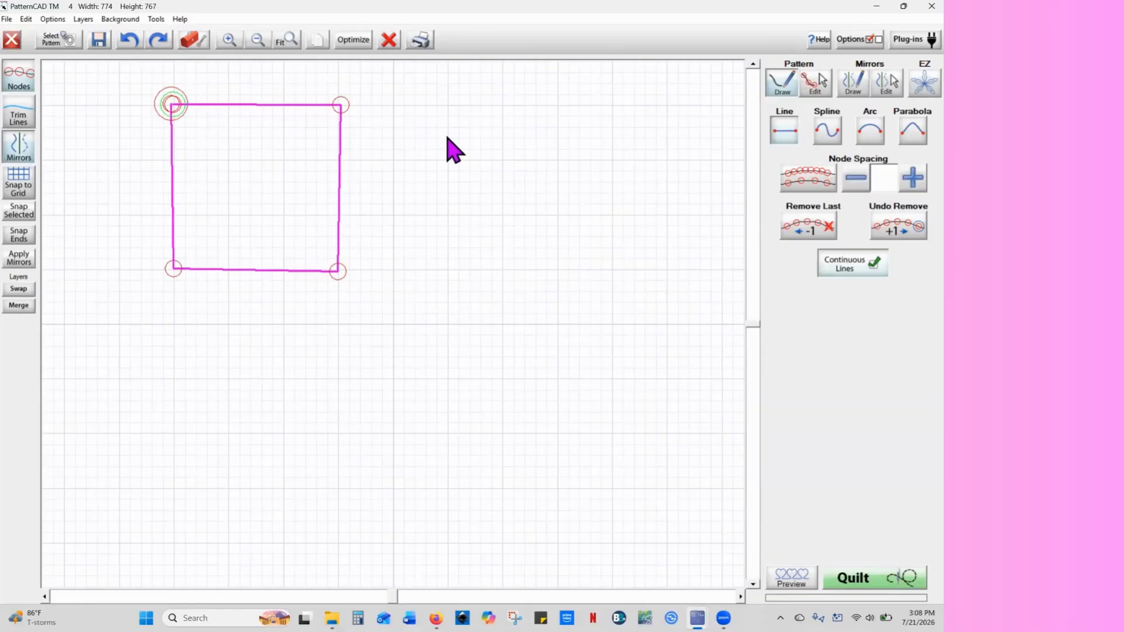
Clear the square and draw a horizontal three-node line about 1178 wide with the Spline tool
{"action": "left_click", "coordinate": [387, 41]}
{"action": "left_click", "coordinate": [827, 133]}
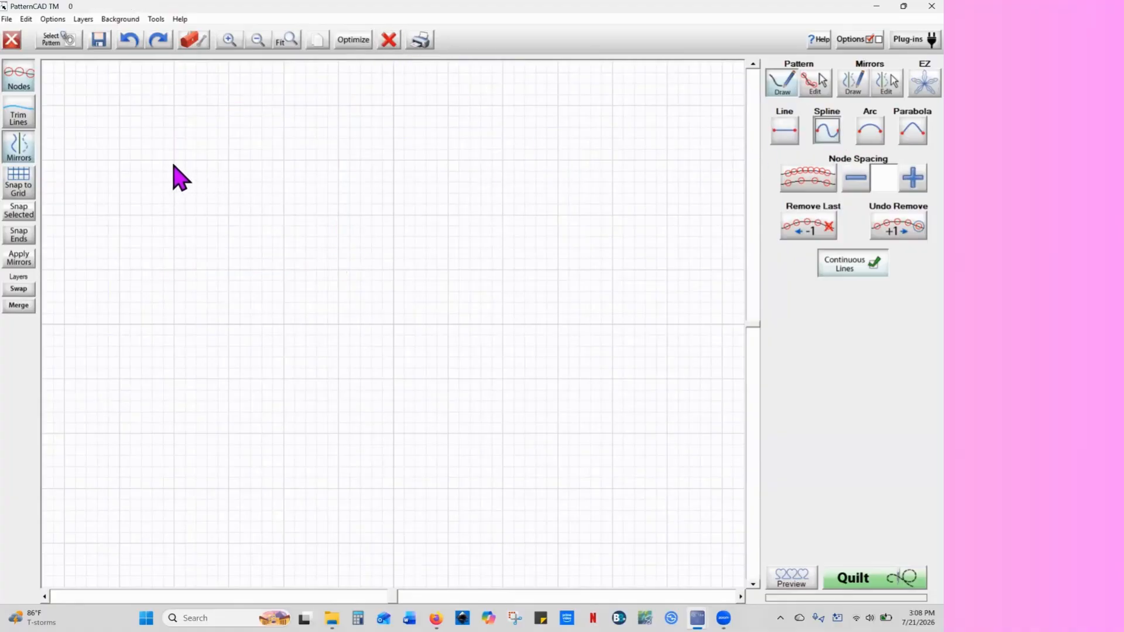
{"action": "left_click_drag", "start_coordinate": [174, 163], "coordinate": [277, 163]}
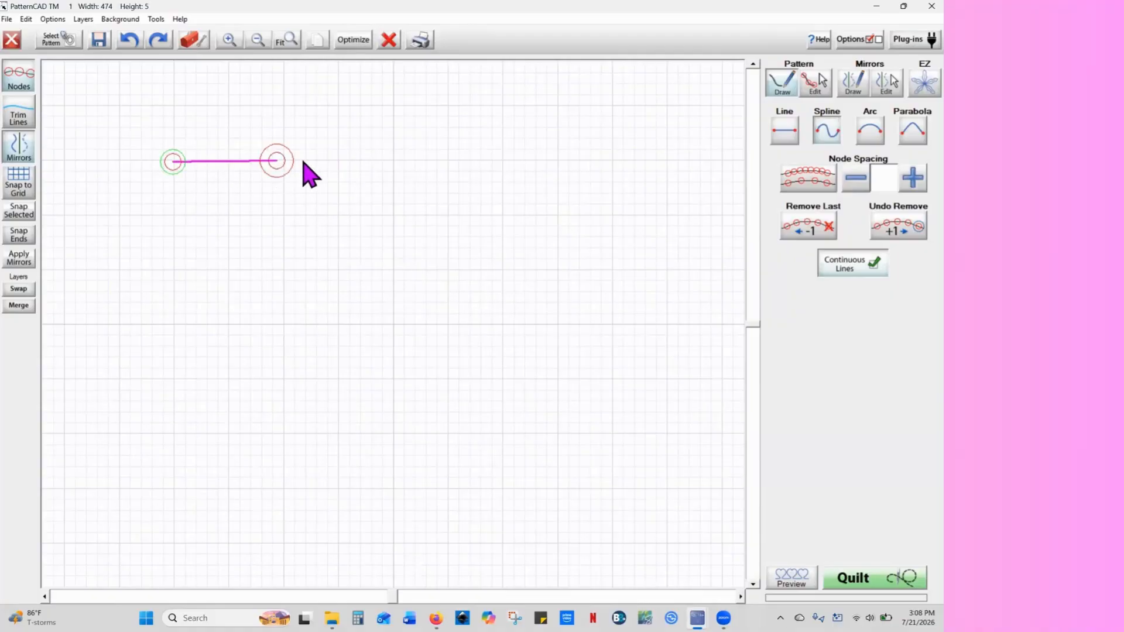
{"action": "left_click", "coordinate": [432, 162]}
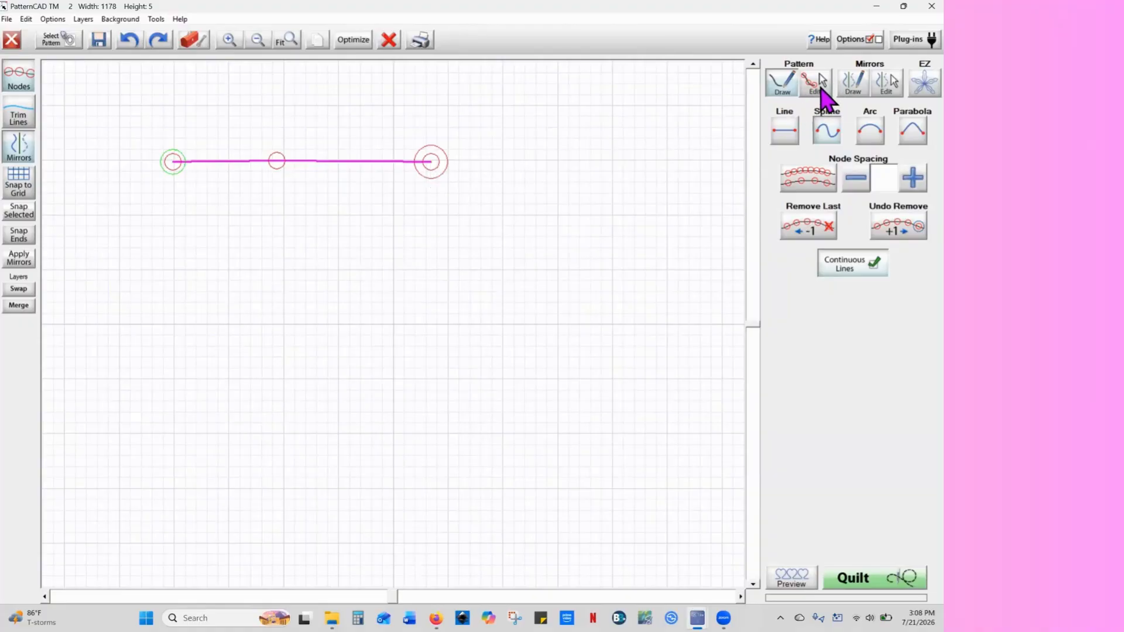
Select all nodes and move the spline's control handles alternately below and above the line, shaping a wave about 232 high
{"action": "left_click", "coordinate": [821, 84]}
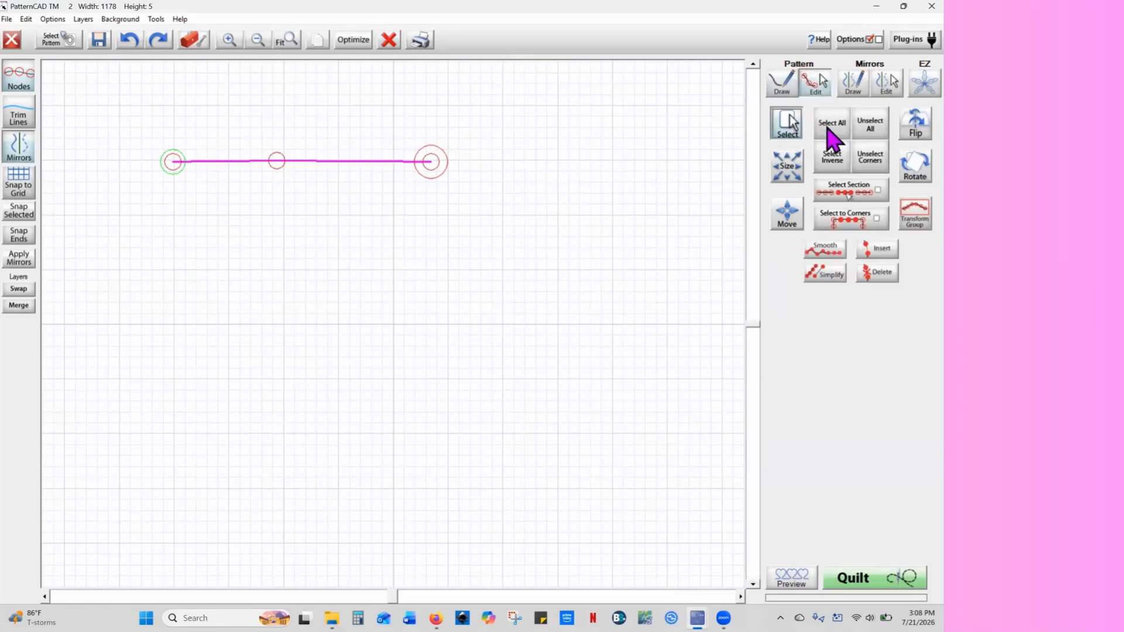
{"action": "left_click", "coordinate": [831, 126]}
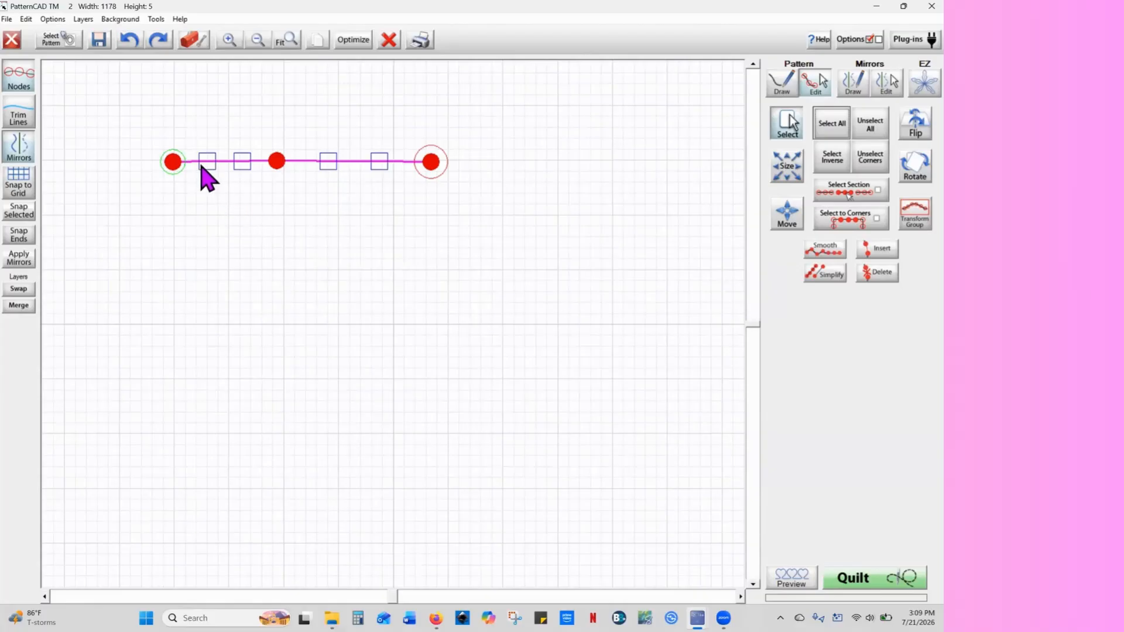
{"action": "left_click_drag", "start_coordinate": [205, 168], "coordinate": [202, 218]}
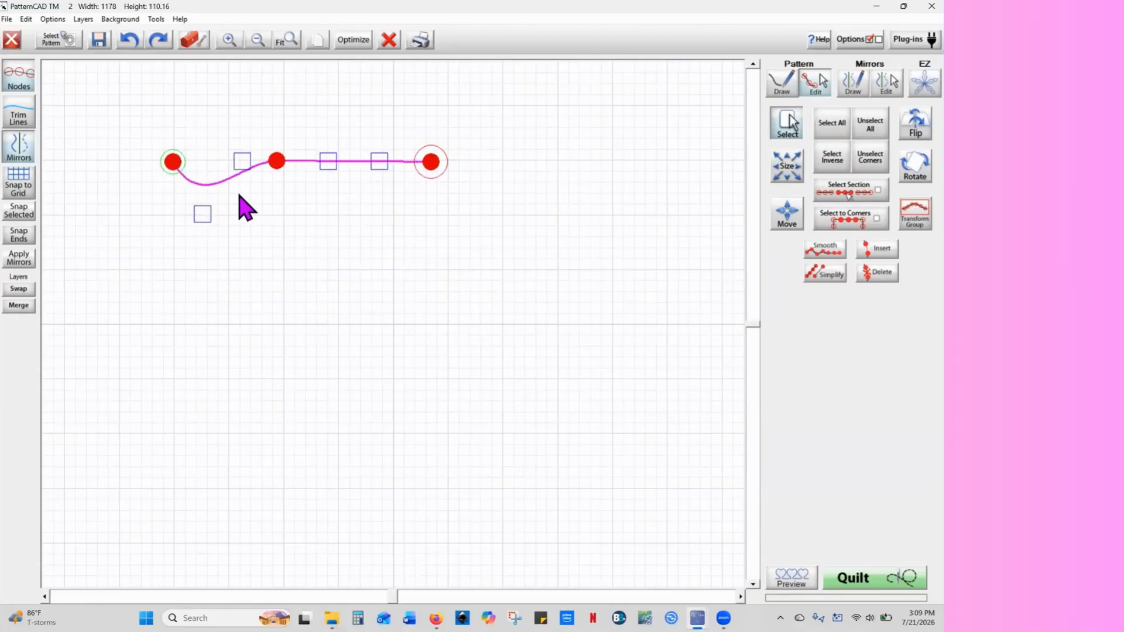
{"action": "left_click_drag", "start_coordinate": [246, 162], "coordinate": [239, 104]}
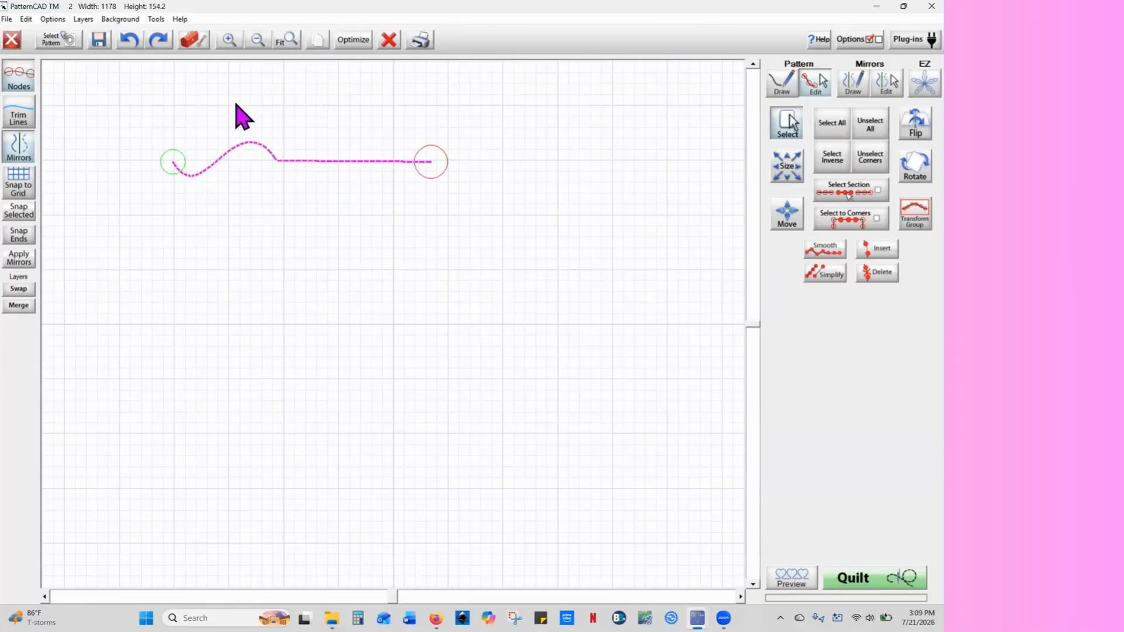
{"action": "left_click_drag", "start_coordinate": [198, 217], "coordinate": [190, 267]}
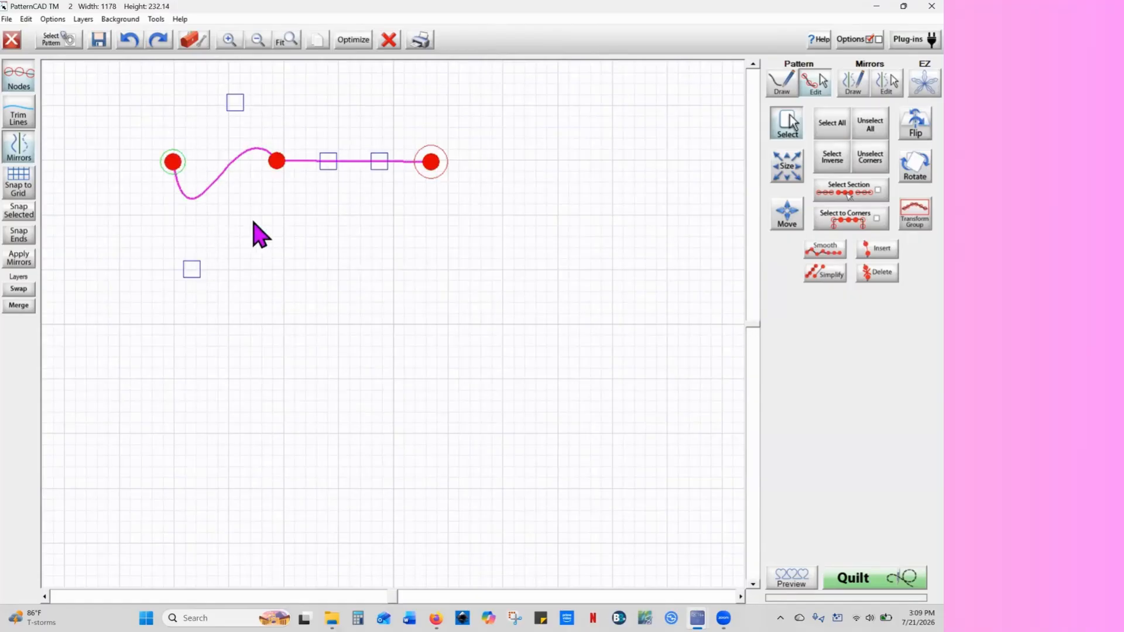
{"action": "left_click_drag", "start_coordinate": [328, 161], "coordinate": [321, 229]}
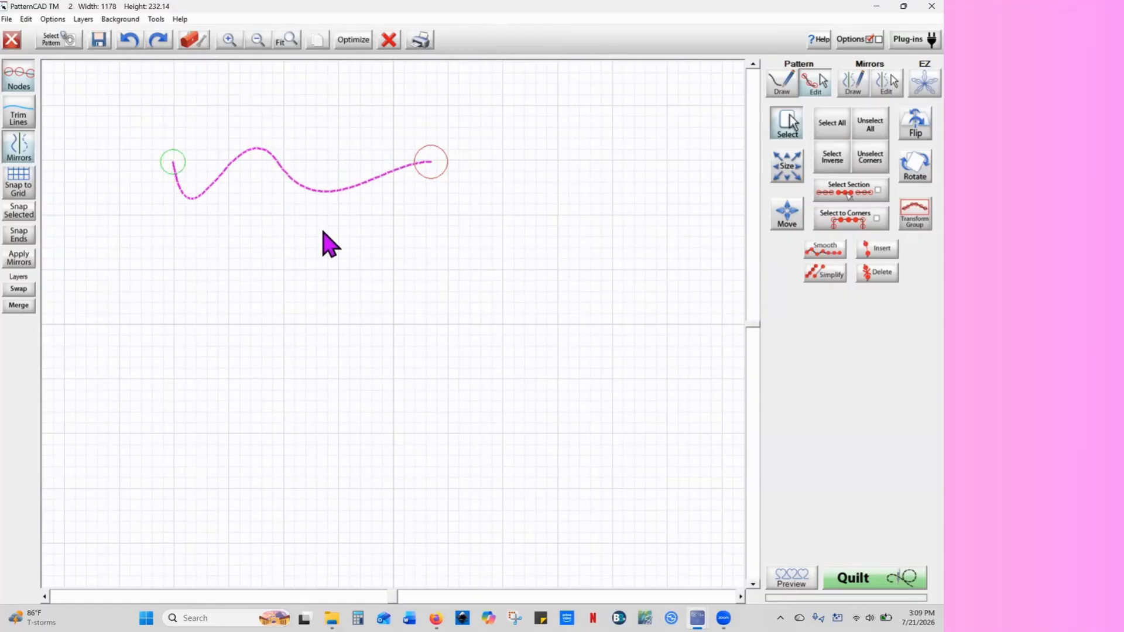
{"action": "left_click_drag", "start_coordinate": [384, 154], "coordinate": [410, 118]}
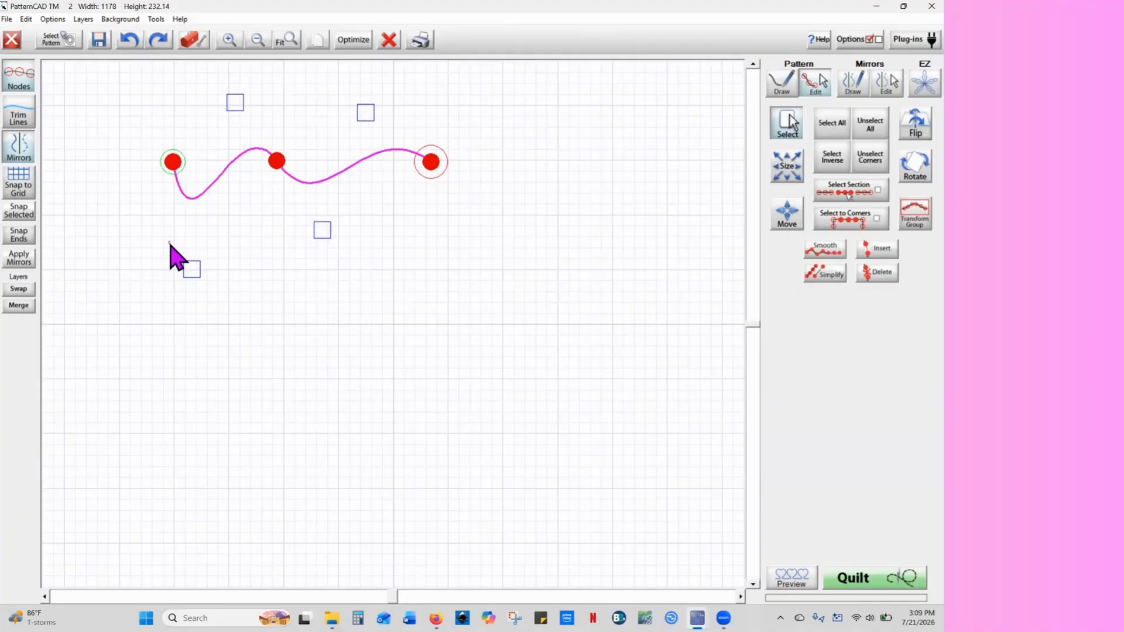
Select the two control handles below the curve and move them down together to deepen the wave to about 319 high
{"action": "left_click_drag", "start_coordinate": [169, 242], "coordinate": [212, 286]}
{"action": "left_click_drag", "start_coordinate": [277, 212], "coordinate": [347, 257]}
{"action": "left_click_drag", "start_coordinate": [322, 235], "coordinate": [331, 281]}
Move all four control handles down together until the wave is about 438 high, unselect everything and reselect all nodes
{"action": "left_click_drag", "start_coordinate": [206, 92], "coordinate": [402, 141]}
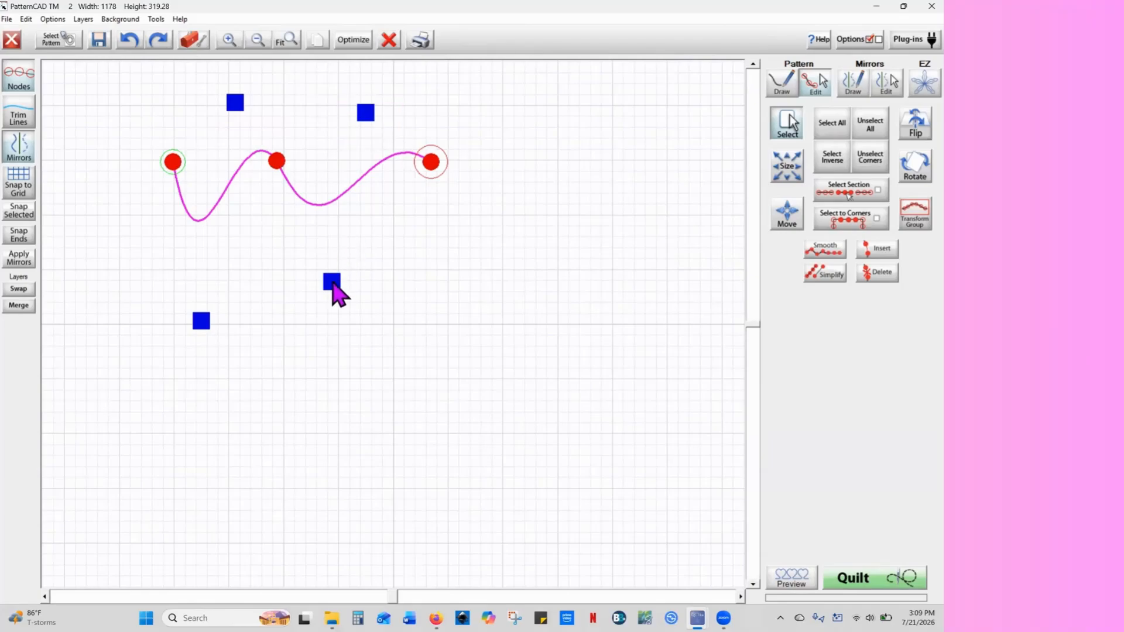
{"action": "left_click_drag", "start_coordinate": [331, 285], "coordinate": [334, 340]}
{"action": "left_click", "coordinate": [866, 125]}
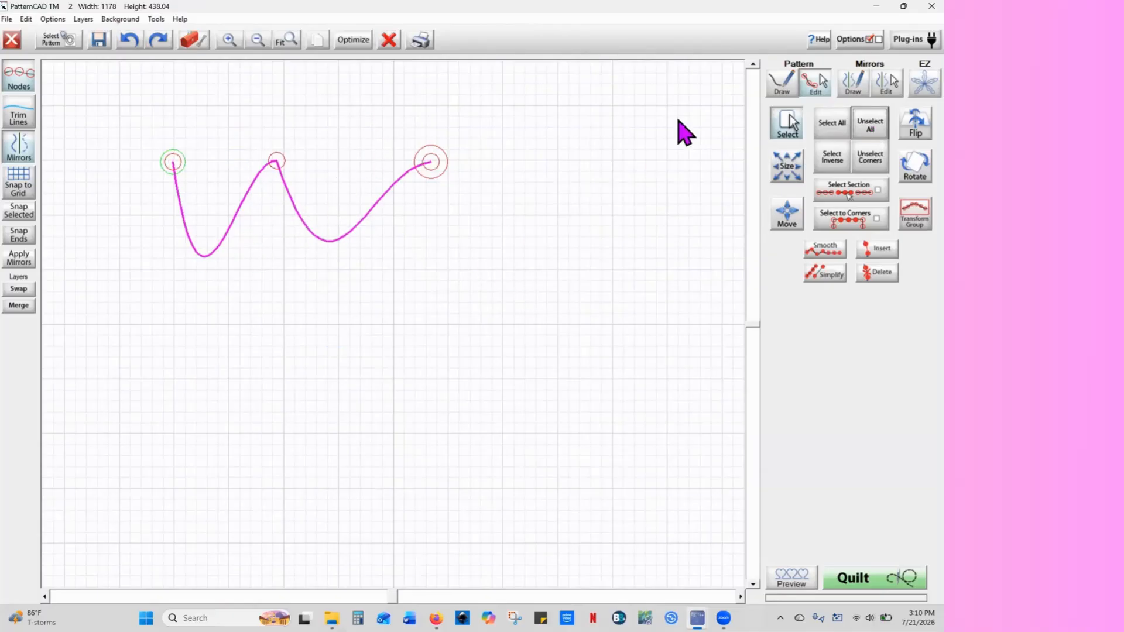
{"action": "left_click", "coordinate": [831, 126]}
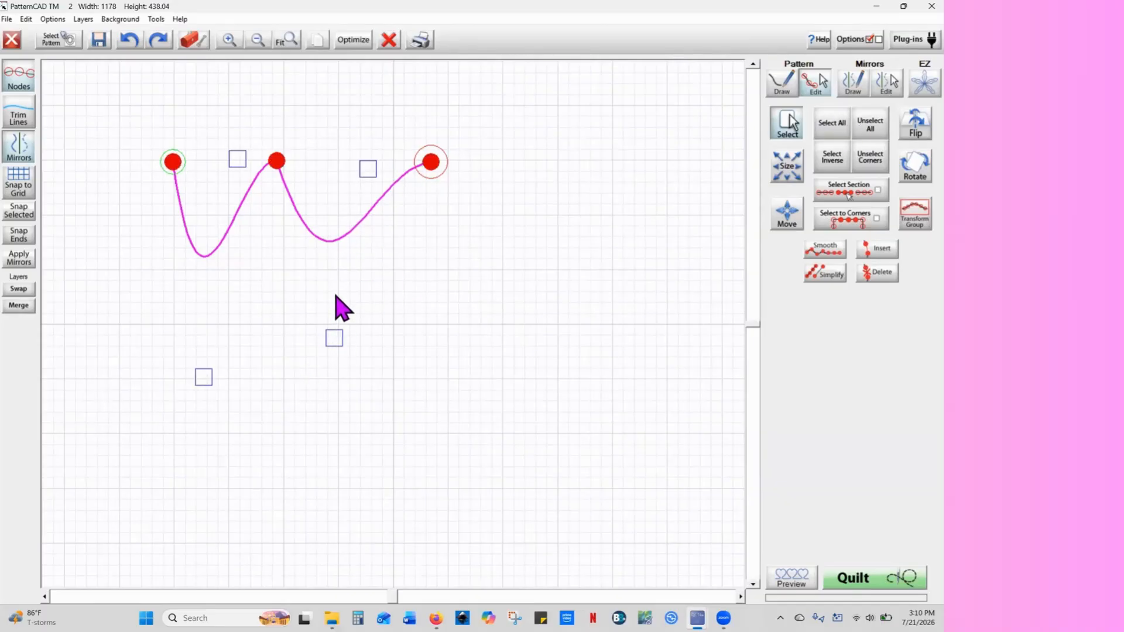
Raise the lower control handle of the spline's second dip slightly and clear the pattern
{"action": "left_click_drag", "start_coordinate": [332, 343], "coordinate": [342, 323]}
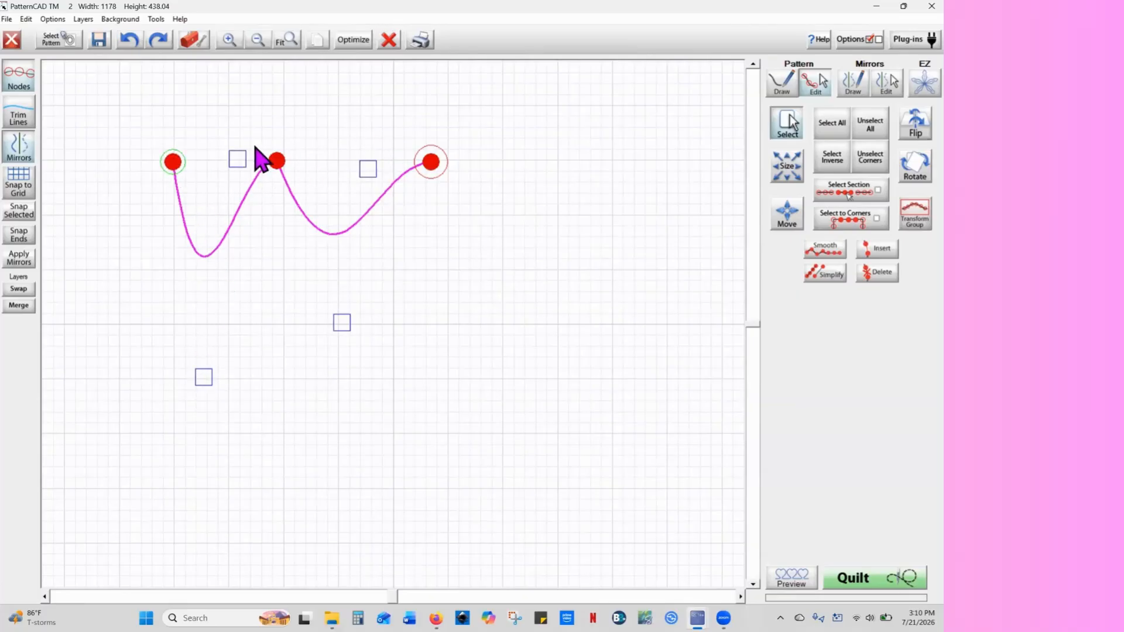
{"action": "left_click", "coordinate": [784, 85]}
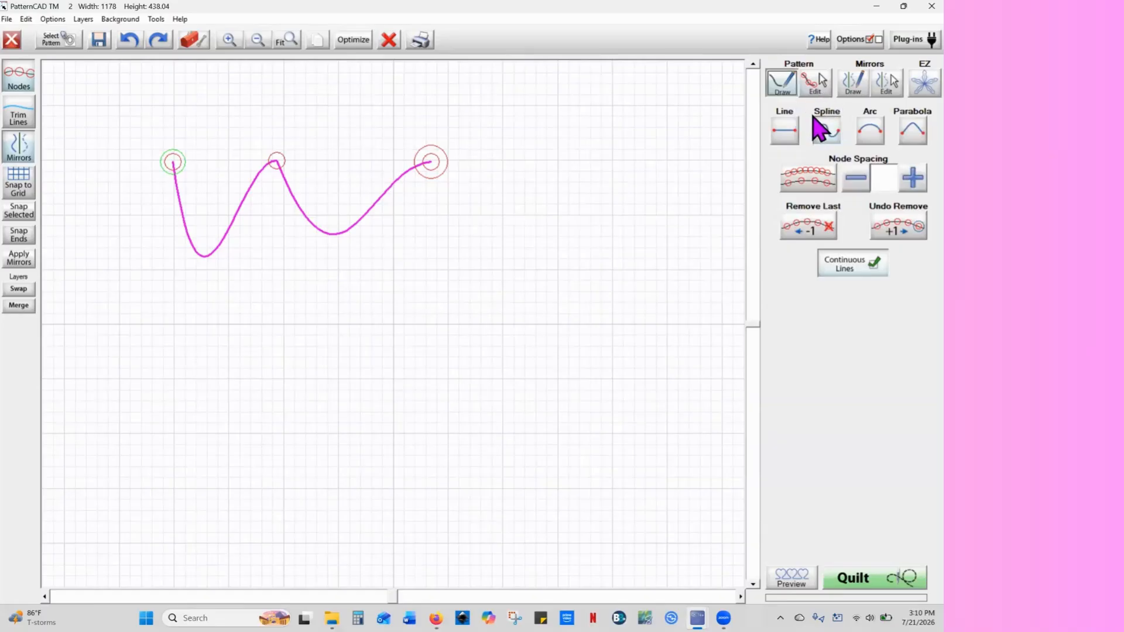
{"action": "left_click", "coordinate": [390, 41]}
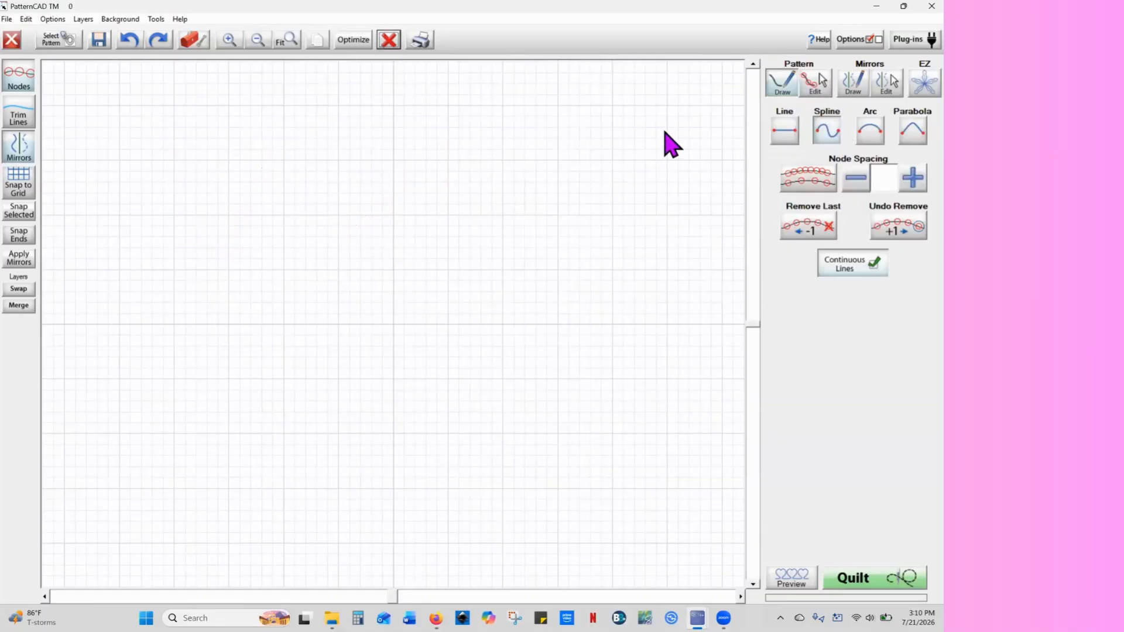
Draw a nearly horizontal three-node line about 1254 wide with the Arc tool
{"action": "left_click", "coordinate": [874, 134]}
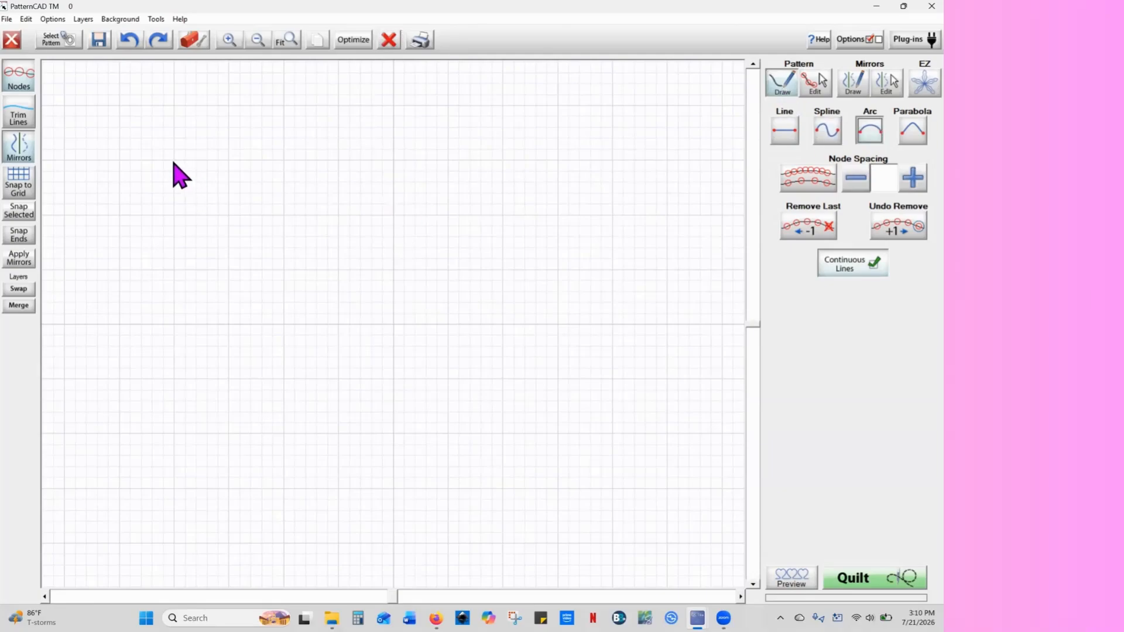
{"action": "left_click_drag", "start_coordinate": [173, 162], "coordinate": [283, 162]}
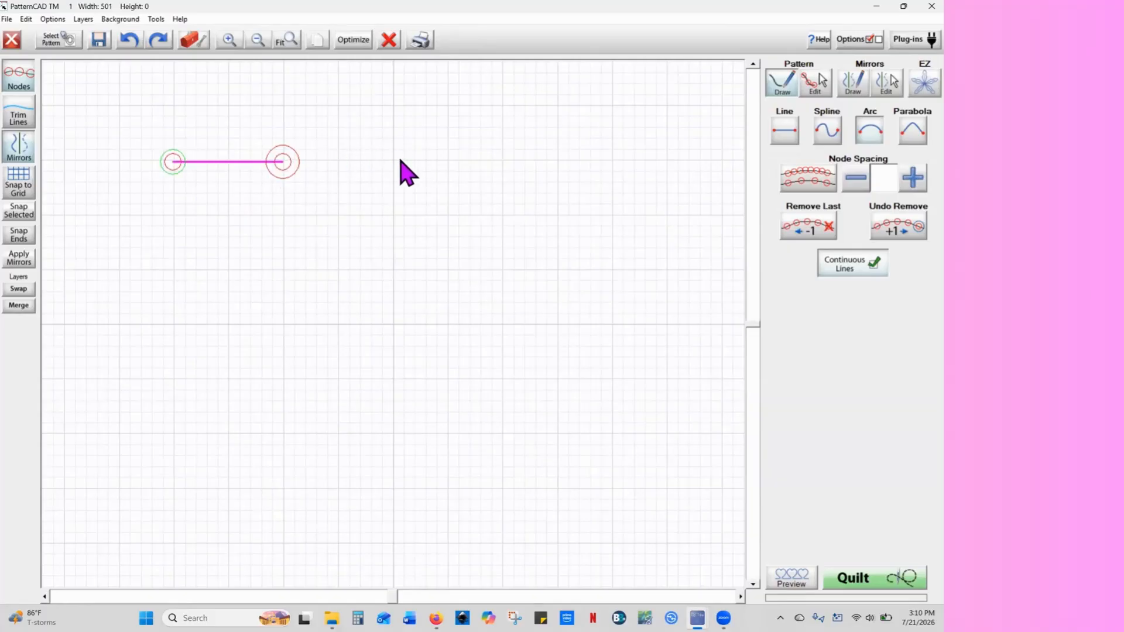
{"action": "left_click", "coordinate": [448, 162]}
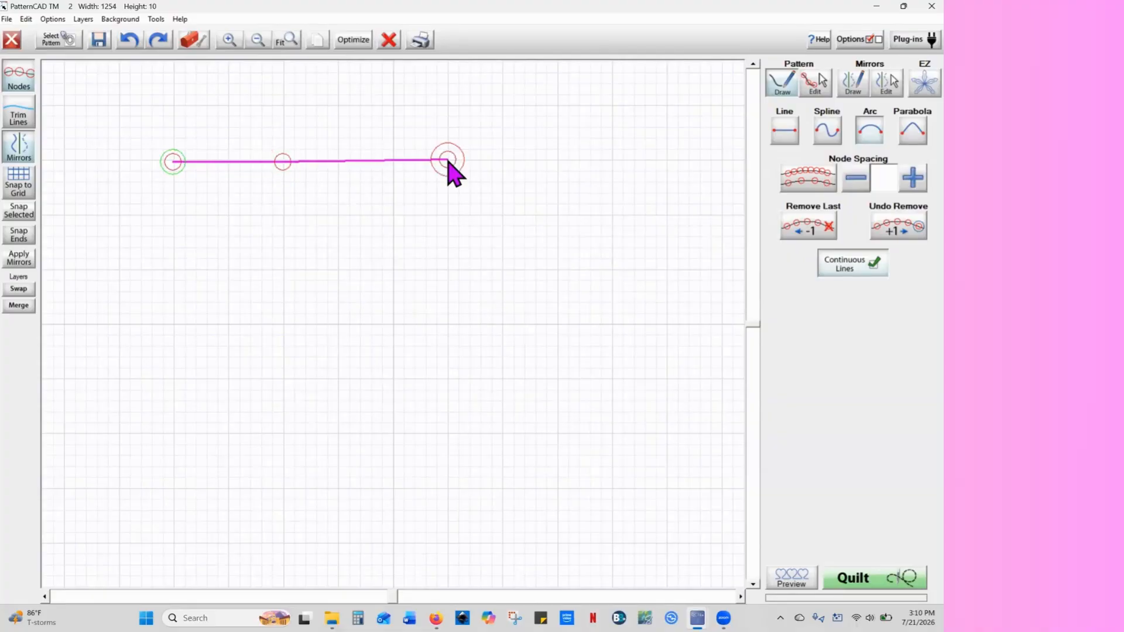
Select all nodes and bend the first segment into an arc about 271 high, then flatten it to about 32 high
{"action": "left_click", "coordinate": [814, 87]}
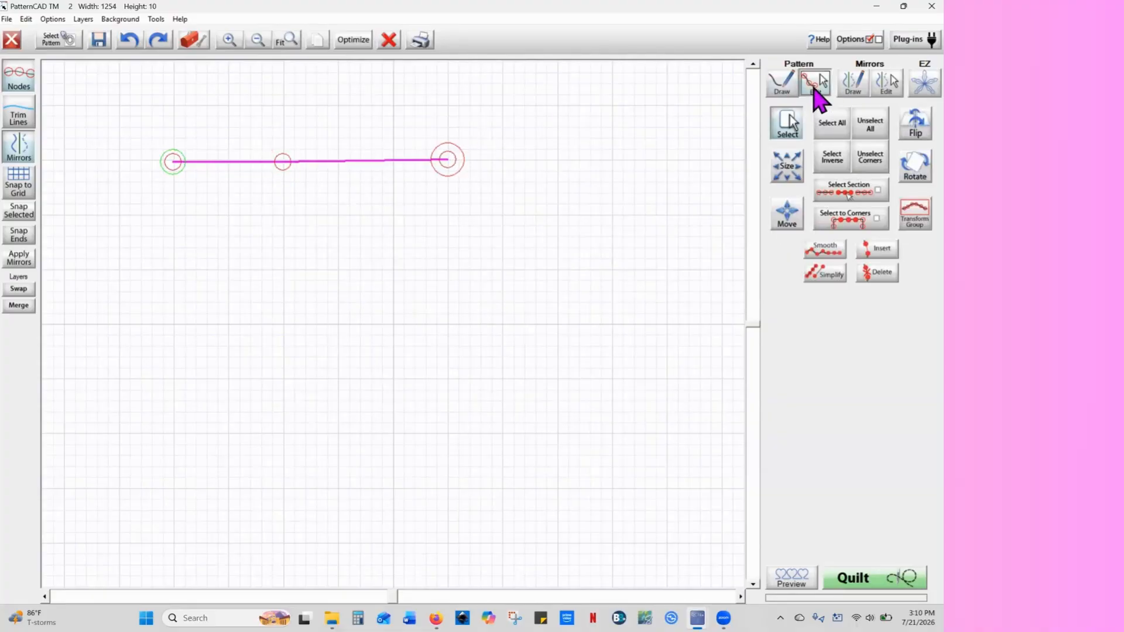
{"action": "left_click", "coordinate": [831, 124]}
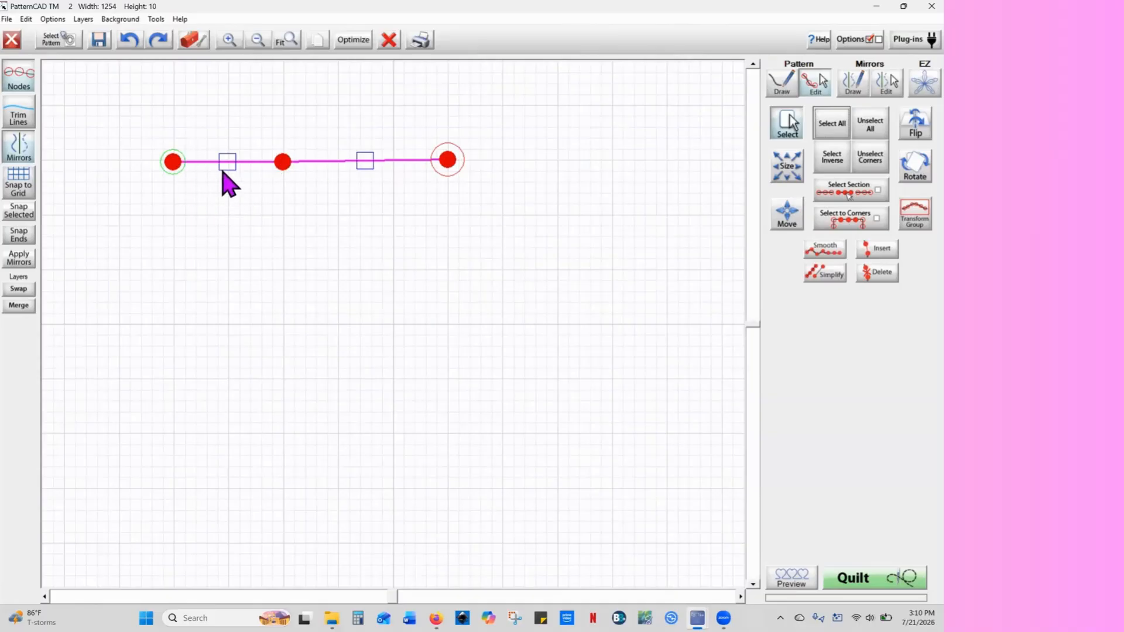
{"action": "left_click_drag", "start_coordinate": [227, 163], "coordinate": [220, 104]}
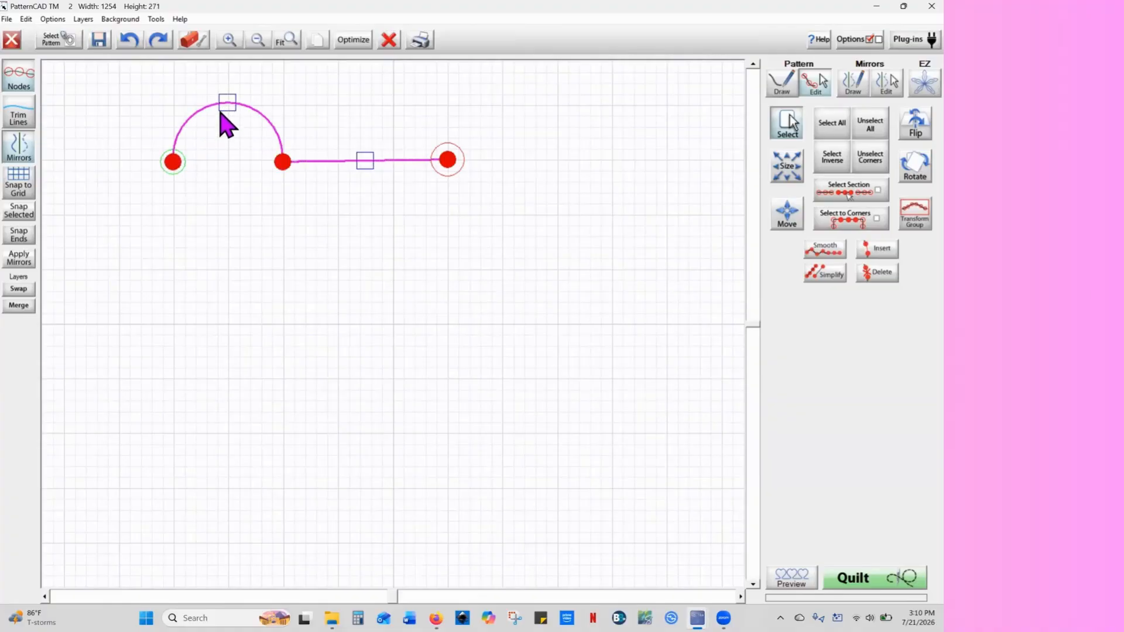
{"action": "left_click_drag", "start_coordinate": [226, 106], "coordinate": [223, 174]}
{"action": "mouse_move", "coordinate": [218, 106]}
{"action": "left_mouse_down"}
{"action": "mouse_move", "coordinate": [215, 216]}
{"action": "mouse_move", "coordinate": [216, 121]}
{"action": "mouse_move", "coordinate": [235, 117]}
{"action": "left_mouse_up"}
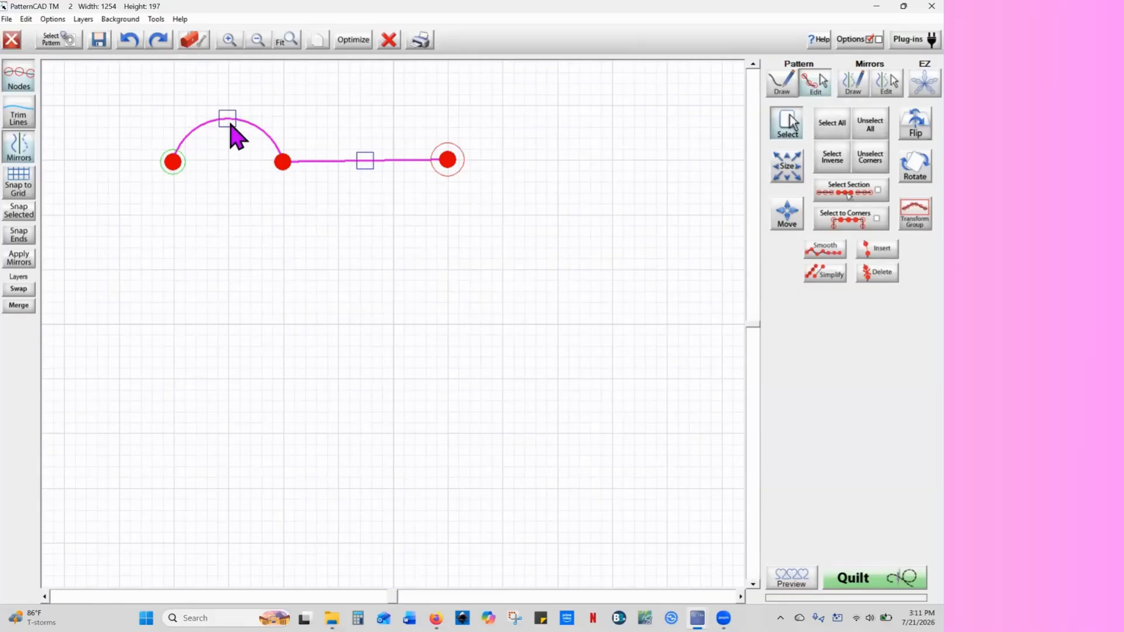
{"action": "left_click_drag", "start_coordinate": [230, 124], "coordinate": [226, 156]}
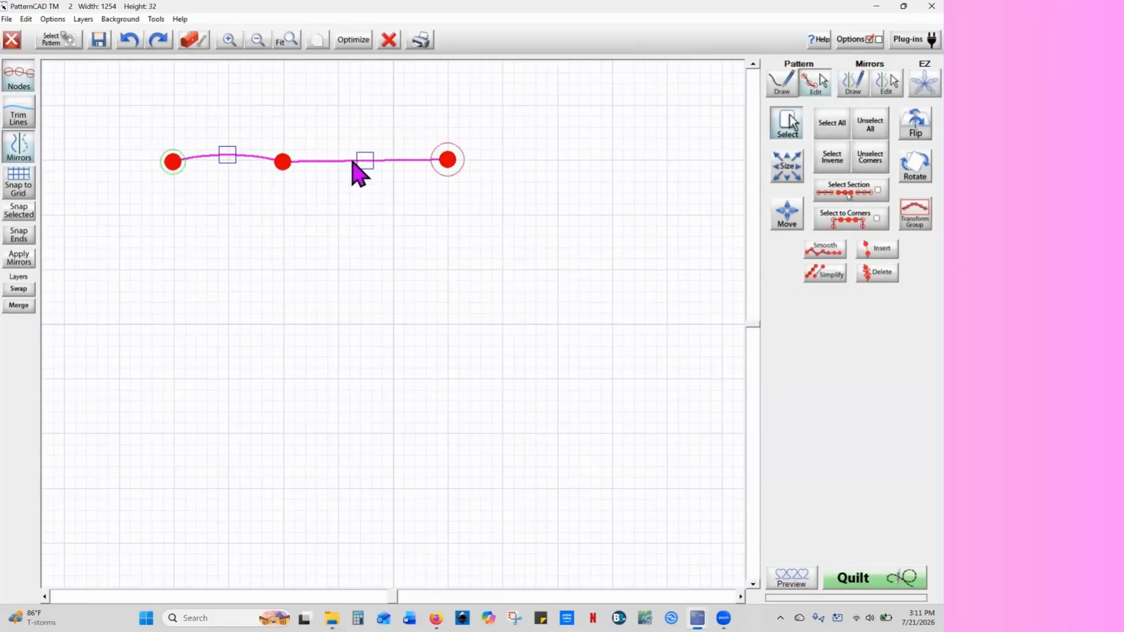
Raise the arc handles of both segments until the pattern is about 242 high, then clear it
{"action": "left_click_drag", "start_coordinate": [368, 164], "coordinate": [360, 113]}
{"action": "left_click", "coordinate": [228, 155]}
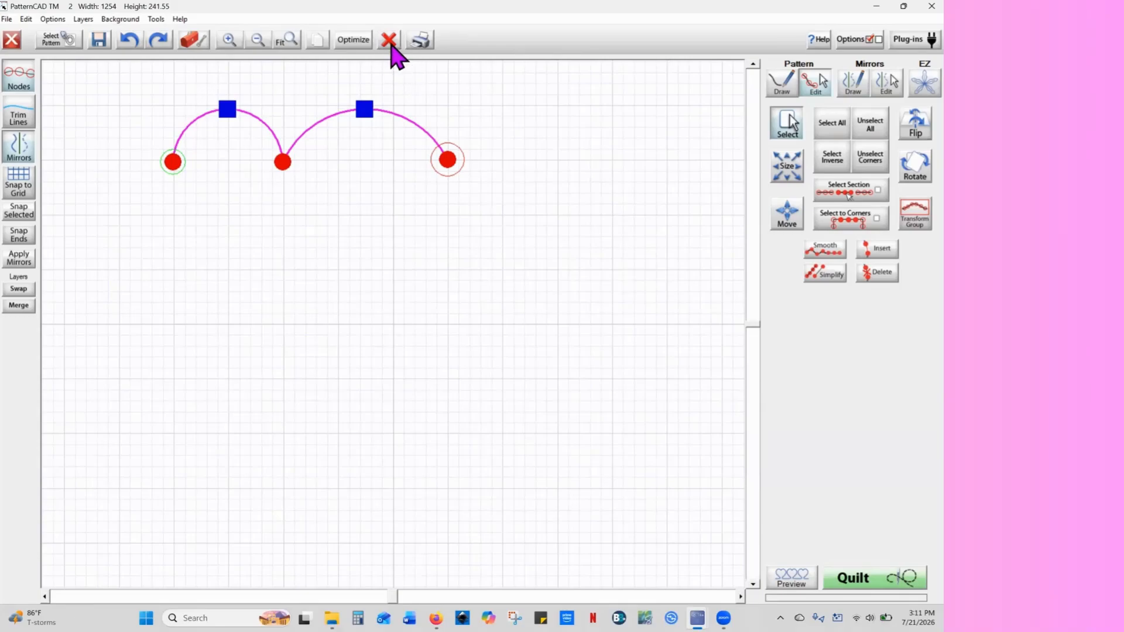
{"action": "left_click", "coordinate": [389, 41]}
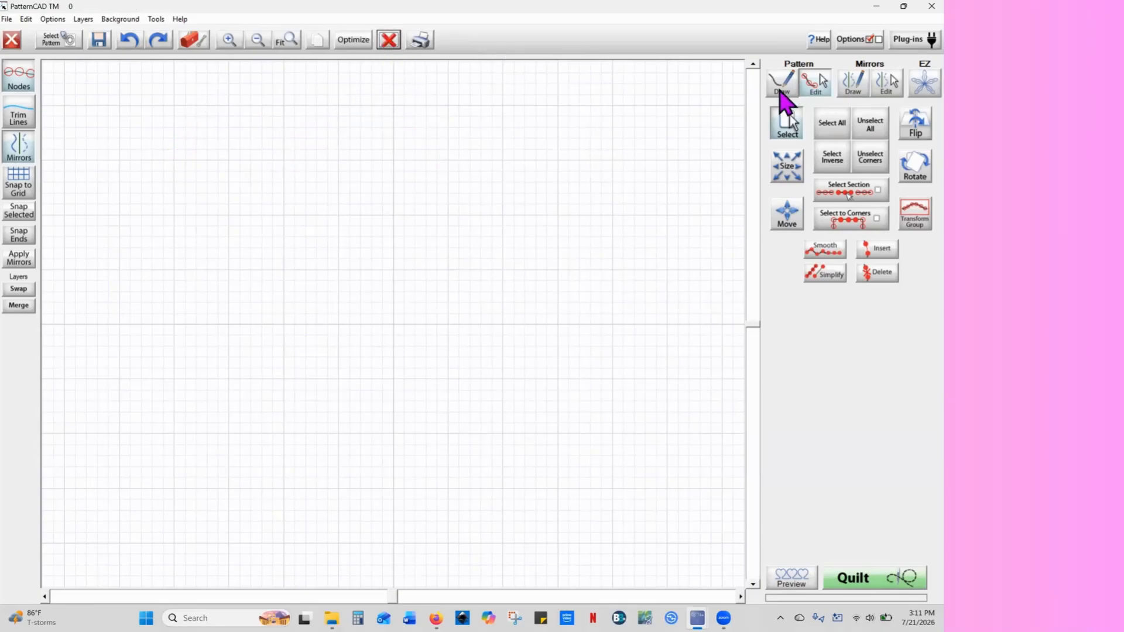
Draw a nearly horizontal three-node line about 1396 wide with the Parabola tool
{"action": "left_click", "coordinate": [781, 87]}
{"action": "left_click", "coordinate": [909, 135]}
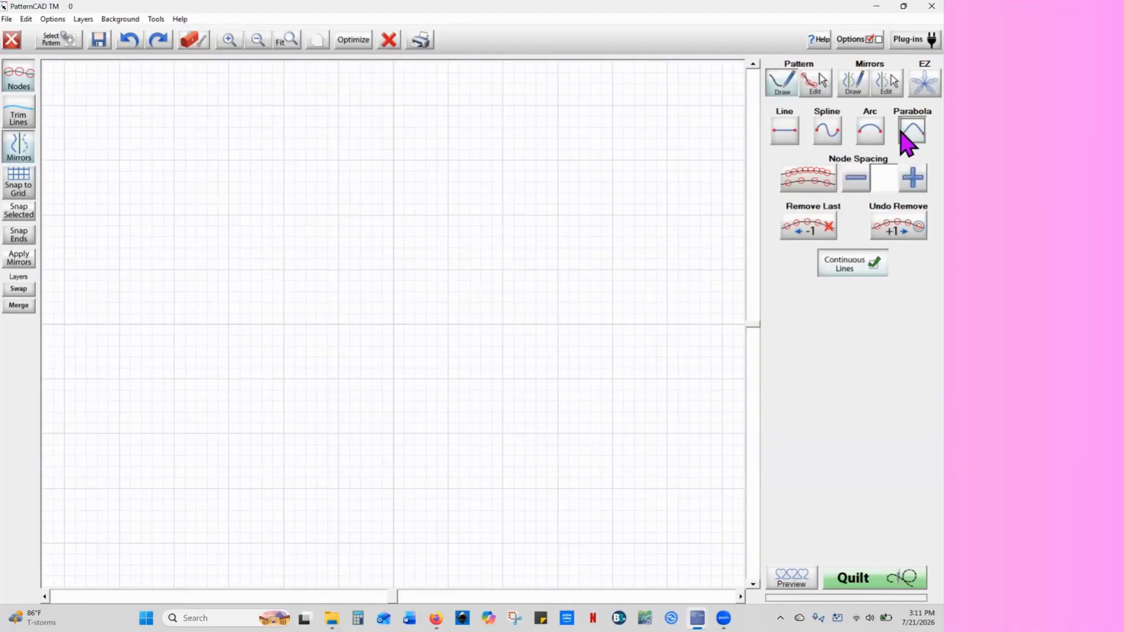
{"action": "left_click", "coordinate": [185, 192]}
{"action": "left_click", "coordinate": [315, 191]}
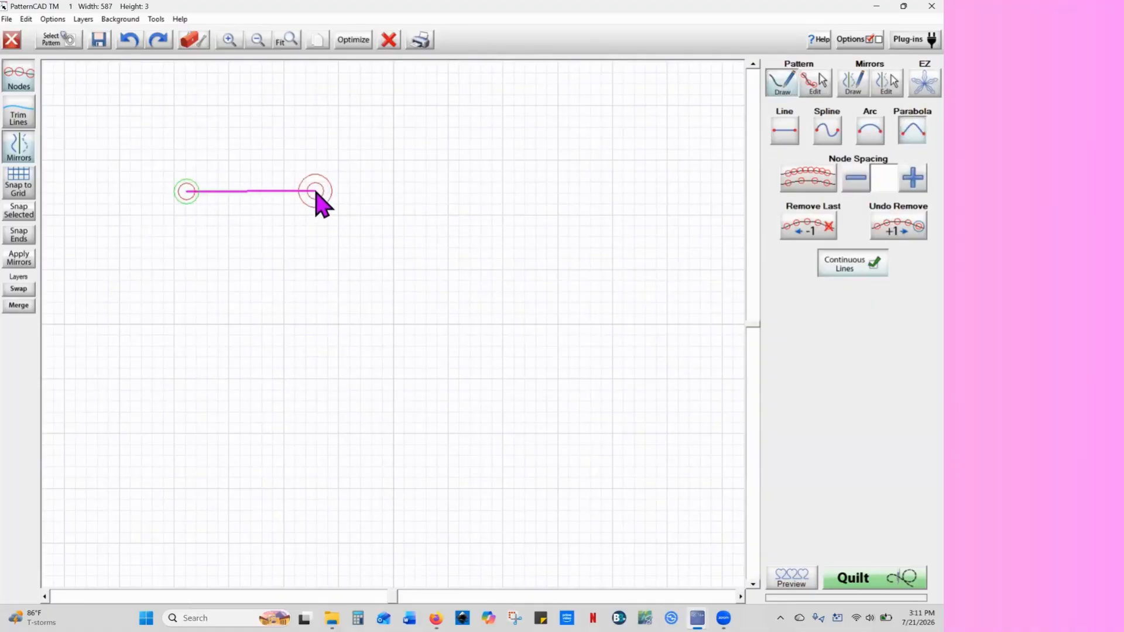
{"action": "left_click", "coordinate": [493, 190]}
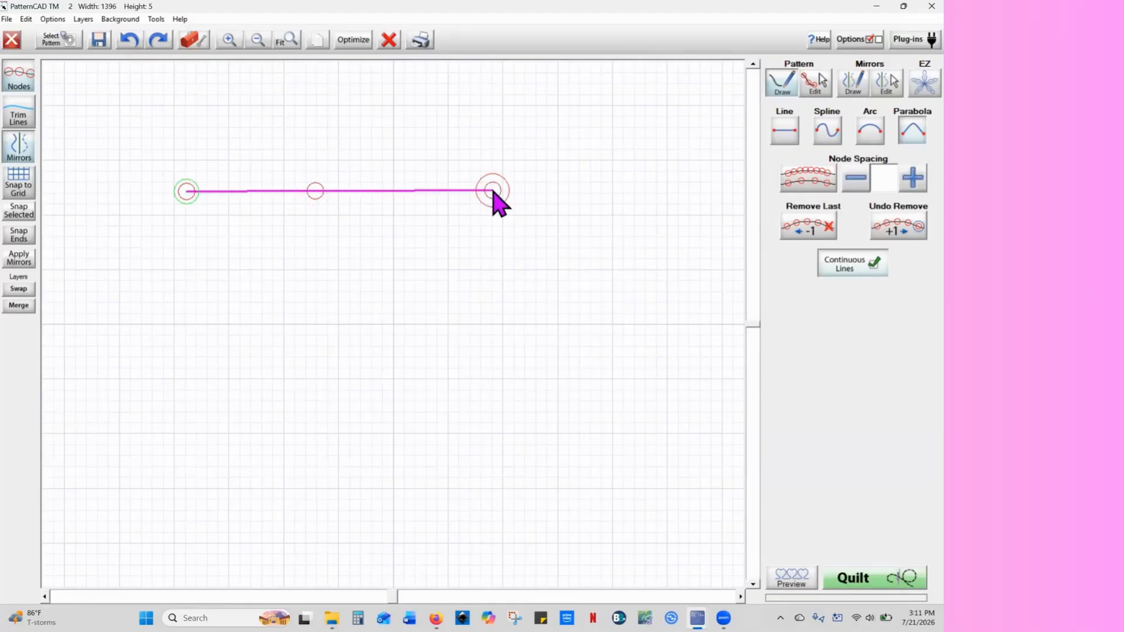
Select all nodes, pull both parabola handles below the line, and move them together until the pattern is about 345 high
{"action": "left_click", "coordinate": [814, 84]}
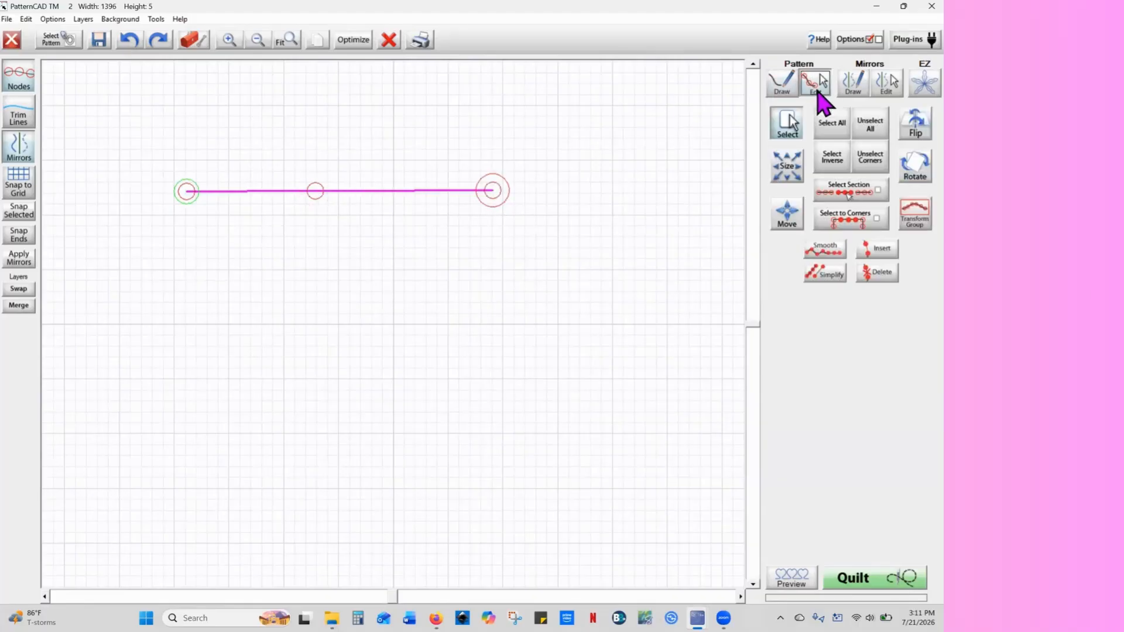
{"action": "left_click", "coordinate": [830, 126]}
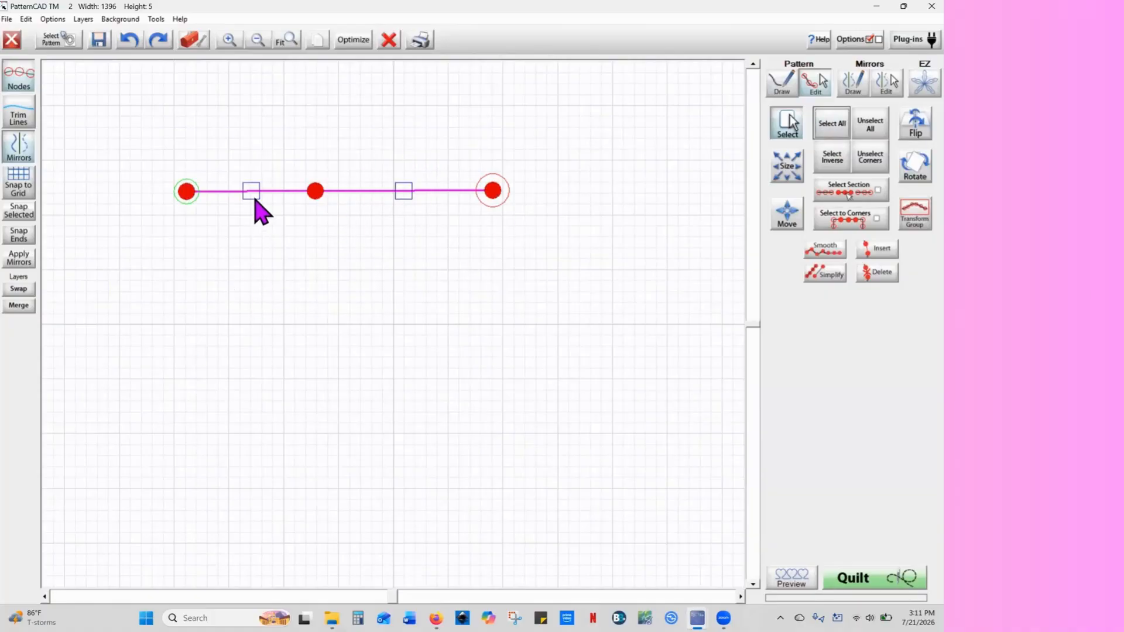
{"action": "mouse_move", "coordinate": [250, 200]}
{"action": "left_mouse_down"}
{"action": "mouse_move", "coordinate": [199, 235]}
{"action": "mouse_move", "coordinate": [305, 241]}
{"action": "mouse_move", "coordinate": [152, 256]}
{"action": "mouse_move", "coordinate": [318, 246]}
{"action": "mouse_move", "coordinate": [150, 262]}
{"action": "mouse_move", "coordinate": [233, 279]}
{"action": "mouse_move", "coordinate": [334, 253]}
{"action": "mouse_move", "coordinate": [178, 266]}
{"action": "mouse_move", "coordinate": [231, 271]}
{"action": "mouse_move", "coordinate": [171, 261]}
{"action": "mouse_move", "coordinate": [272, 257]}
{"action": "mouse_move", "coordinate": [248, 127]}
{"action": "mouse_move", "coordinate": [262, 289]}
{"action": "mouse_move", "coordinate": [148, 297]}
{"action": "mouse_move", "coordinate": [334, 275]}
{"action": "mouse_move", "coordinate": [269, 211]}
{"action": "mouse_move", "coordinate": [258, 148]}
{"action": "mouse_move", "coordinate": [267, 319]}
{"action": "mouse_move", "coordinate": [262, 305]}
{"action": "left_mouse_up"}
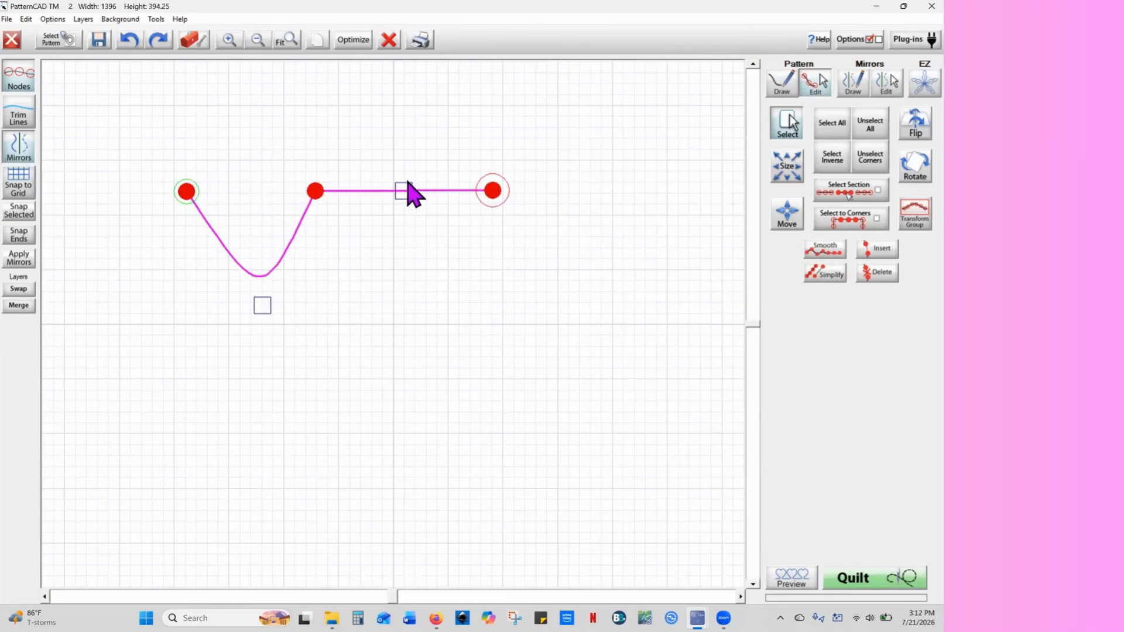
{"action": "mouse_move", "coordinate": [409, 193]}
{"action": "left_mouse_down"}
{"action": "mouse_move", "coordinate": [412, 151]}
{"action": "mouse_move", "coordinate": [411, 233]}
{"action": "mouse_move", "coordinate": [439, 183]}
{"action": "mouse_move", "coordinate": [391, 276]}
{"action": "left_mouse_up"}
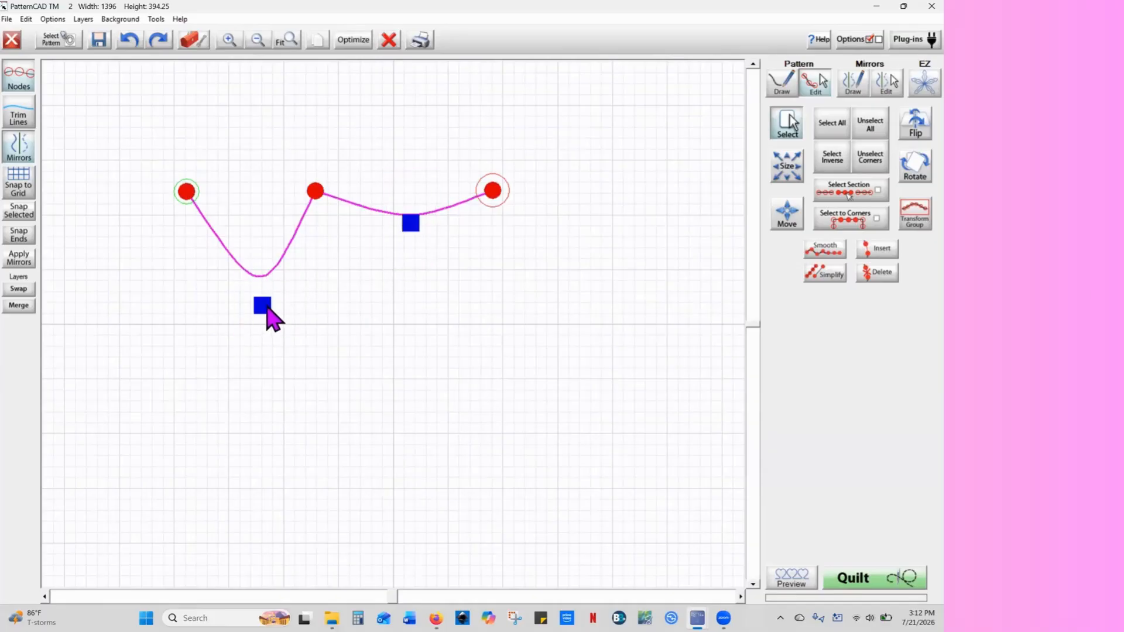
{"action": "mouse_move", "coordinate": [267, 307]}
{"action": "left_mouse_down"}
{"action": "mouse_move", "coordinate": [250, 180]}
{"action": "mouse_move", "coordinate": [256, 293]}
{"action": "left_mouse_up"}
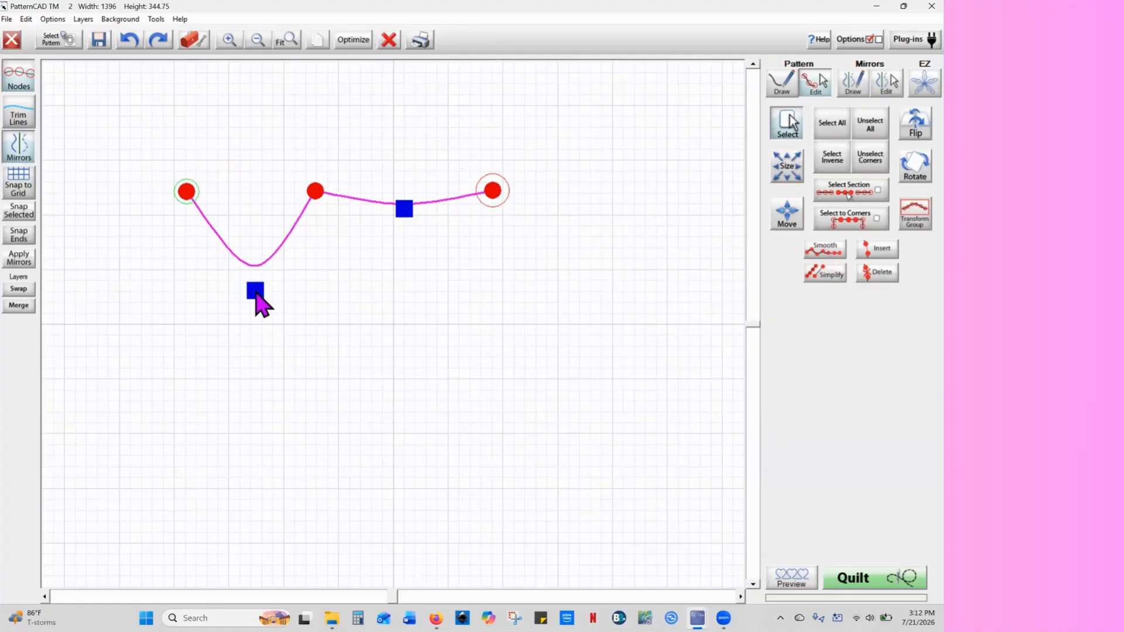
Clear the parabola curves, turn on Snap to Grid and set the node spacing to 4
{"action": "left_click", "coordinate": [389, 41]}
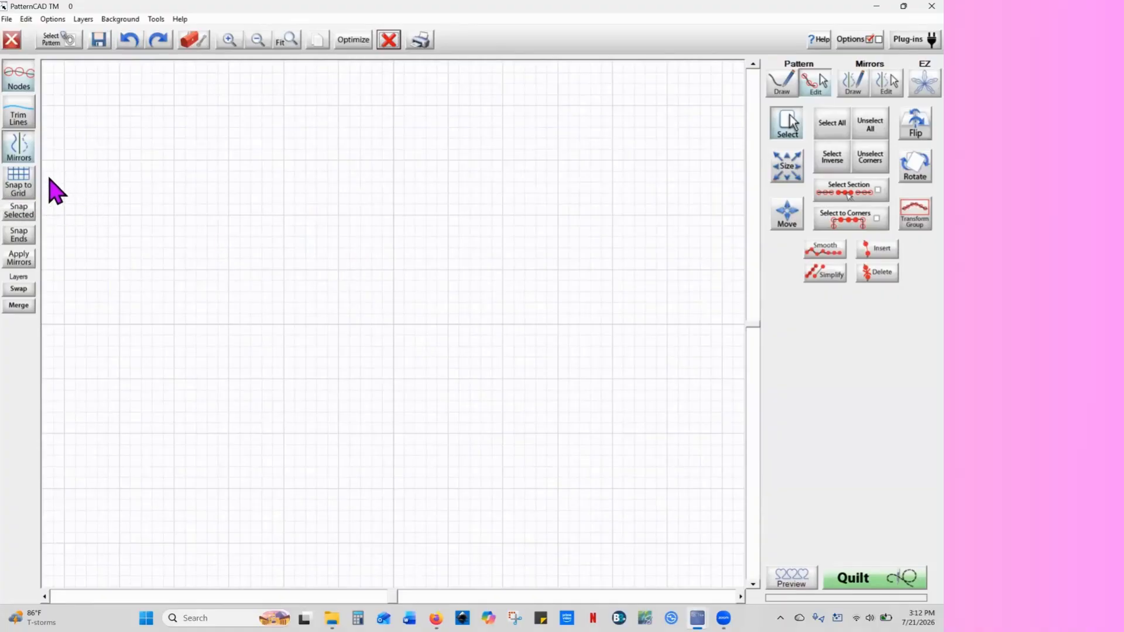
{"action": "left_click", "coordinate": [24, 195]}
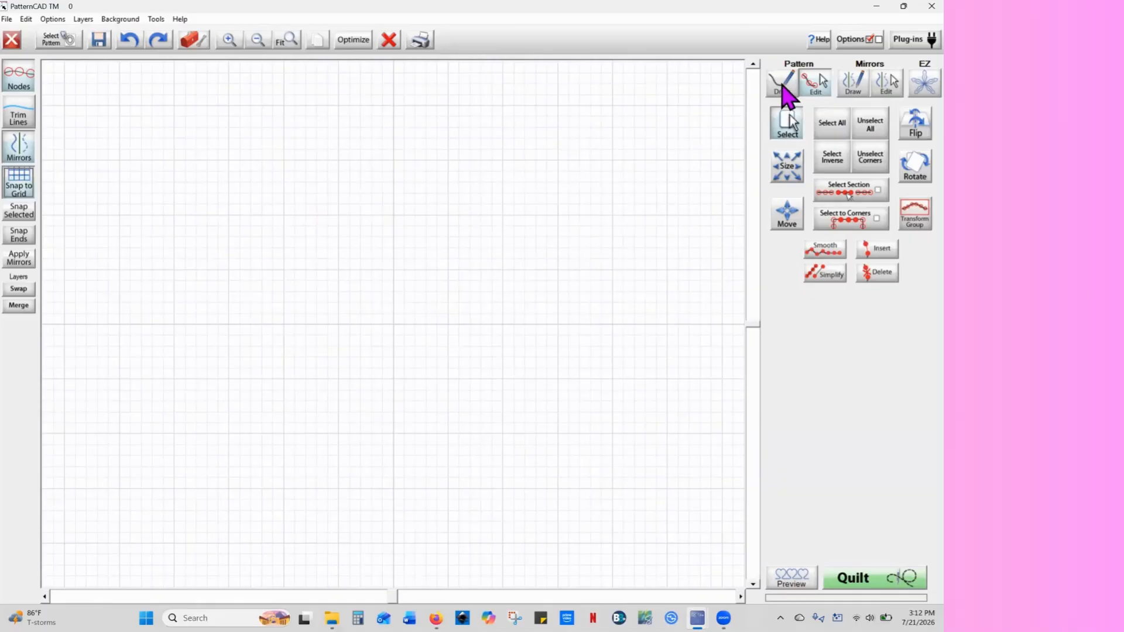
{"action": "left_click", "coordinate": [783, 92]}
{"action": "left_click", "coordinate": [816, 187]}
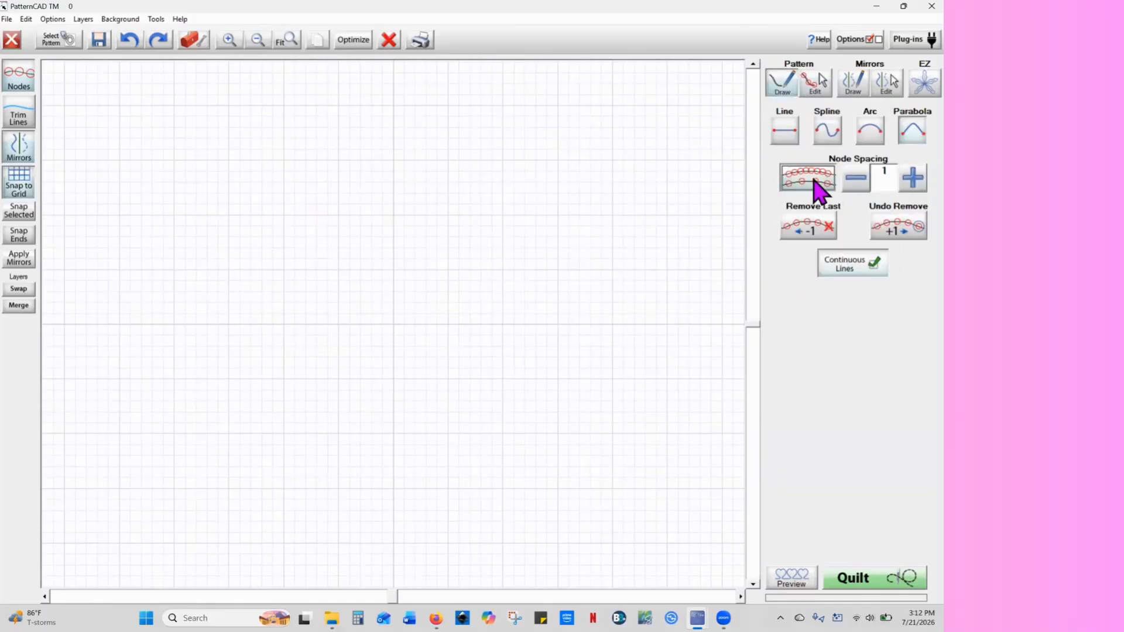
{"action": "left_click", "coordinate": [884, 181]}
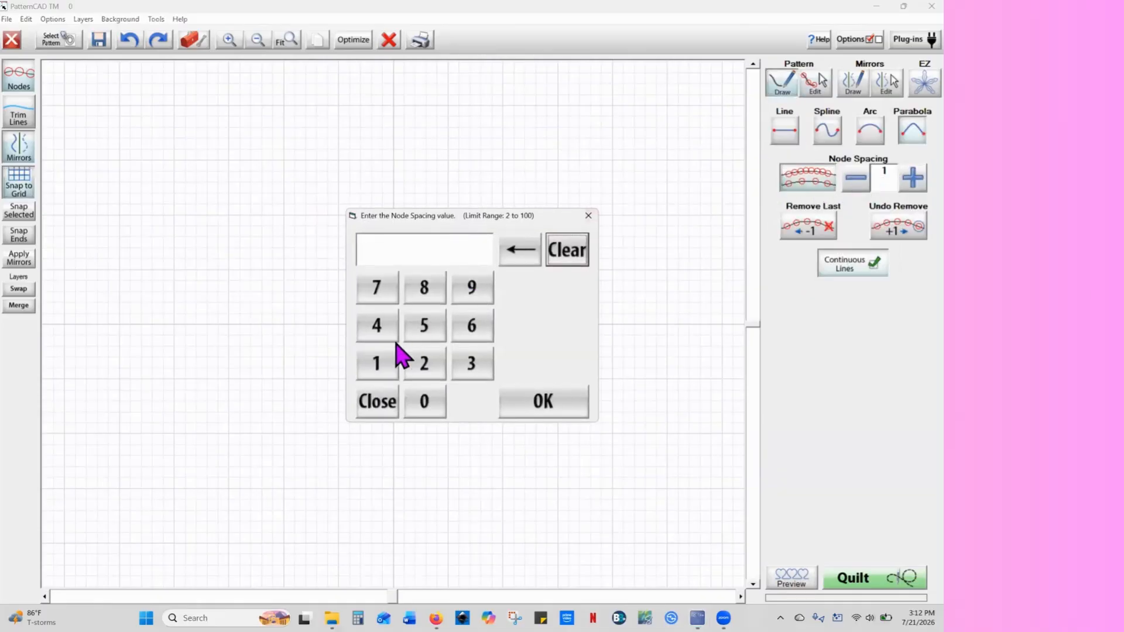
{"action": "left_click", "coordinate": [539, 404]}
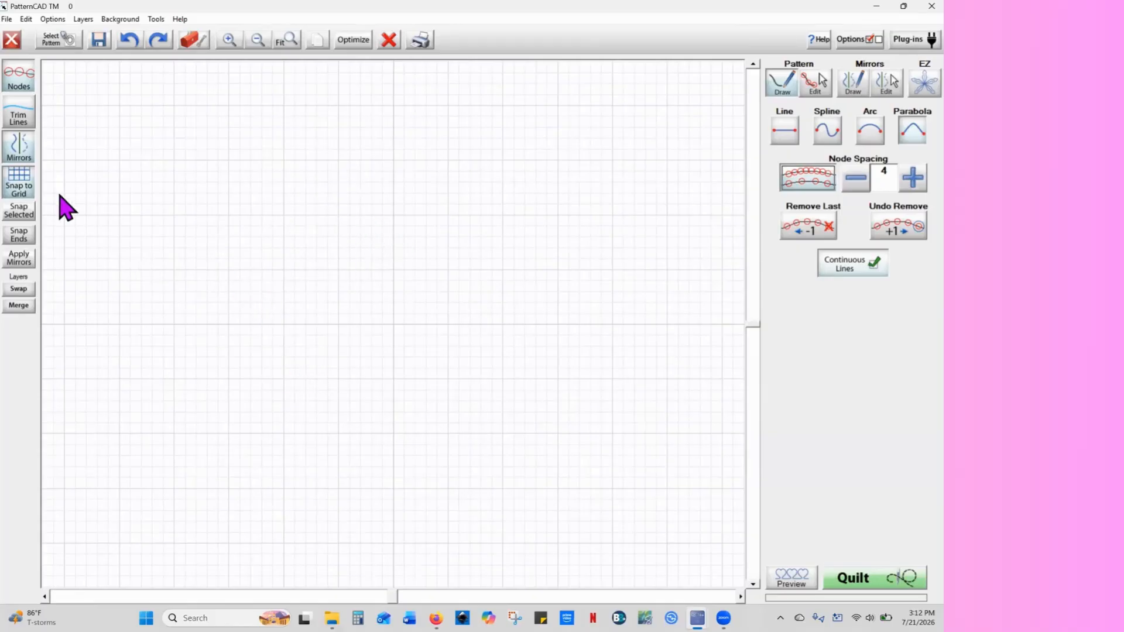
Draw a freehand circle about 750 wide and 850 high near the centre of the grid and hide the nodes
{"action": "mouse_move", "coordinate": [430, 224]}
{"action": "left_mouse_down"}
{"action": "mouse_move", "coordinate": [408, 195]}
{"action": "mouse_move", "coordinate": [308, 217]}
{"action": "mouse_move", "coordinate": [301, 326]}
{"action": "mouse_move", "coordinate": [328, 371]}
{"action": "mouse_move", "coordinate": [409, 377]}
{"action": "mouse_move", "coordinate": [457, 299]}
{"action": "mouse_move", "coordinate": [431, 223]}
{"action": "left_mouse_up"}
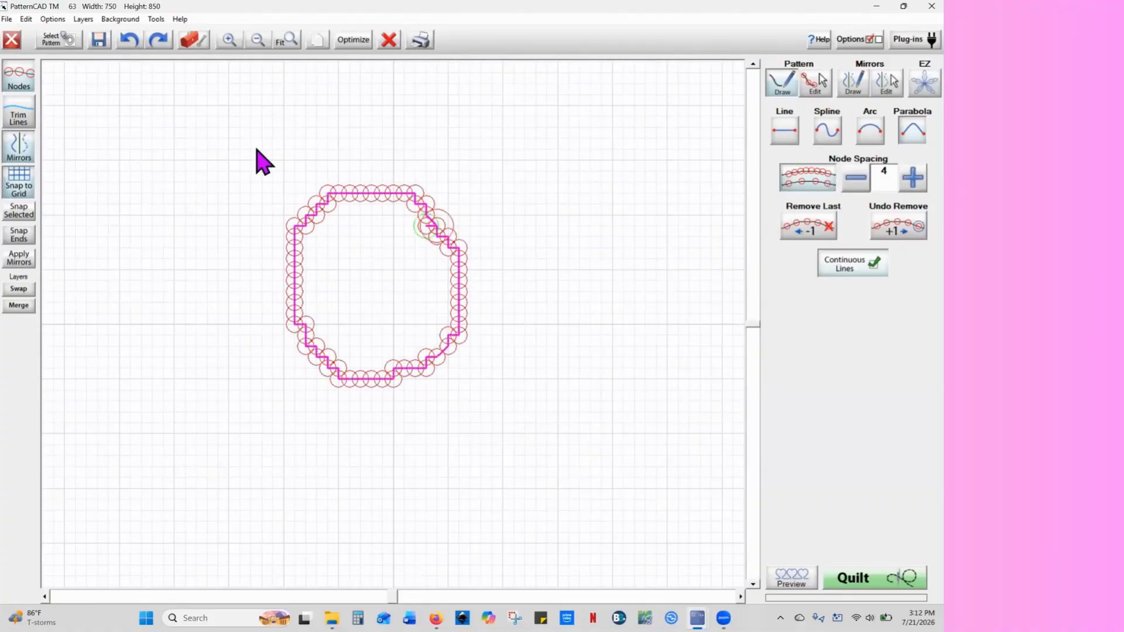
{"action": "left_click", "coordinate": [22, 80]}
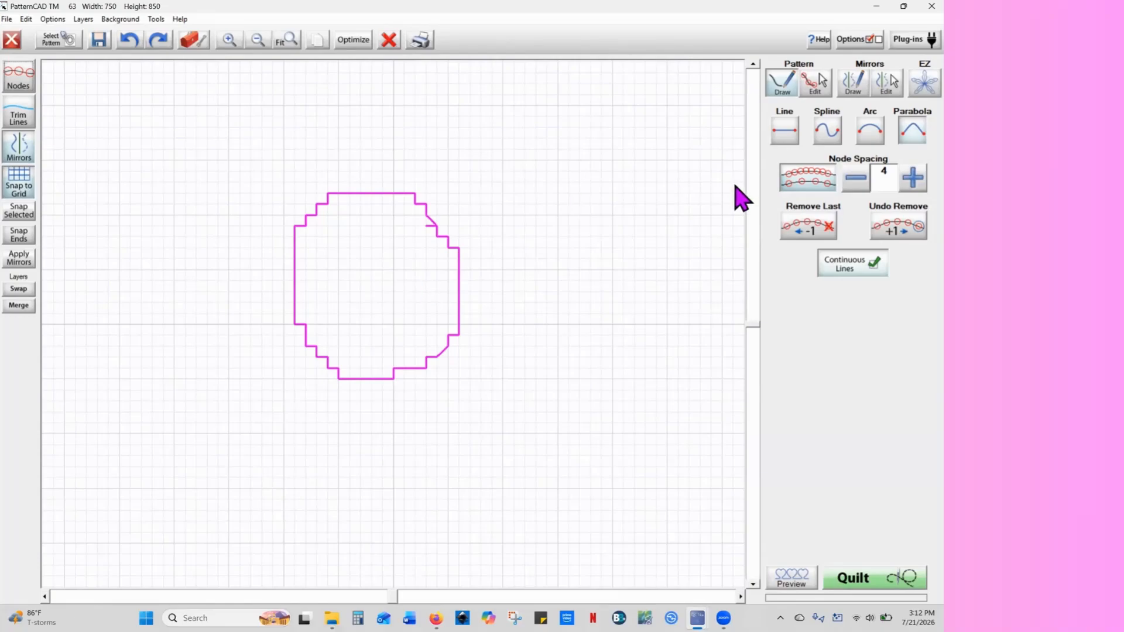
Turn off continuous lines, draw a separate freehand square above and to the right of the circle, and show the nodes
{"action": "left_click", "coordinate": [875, 265]}
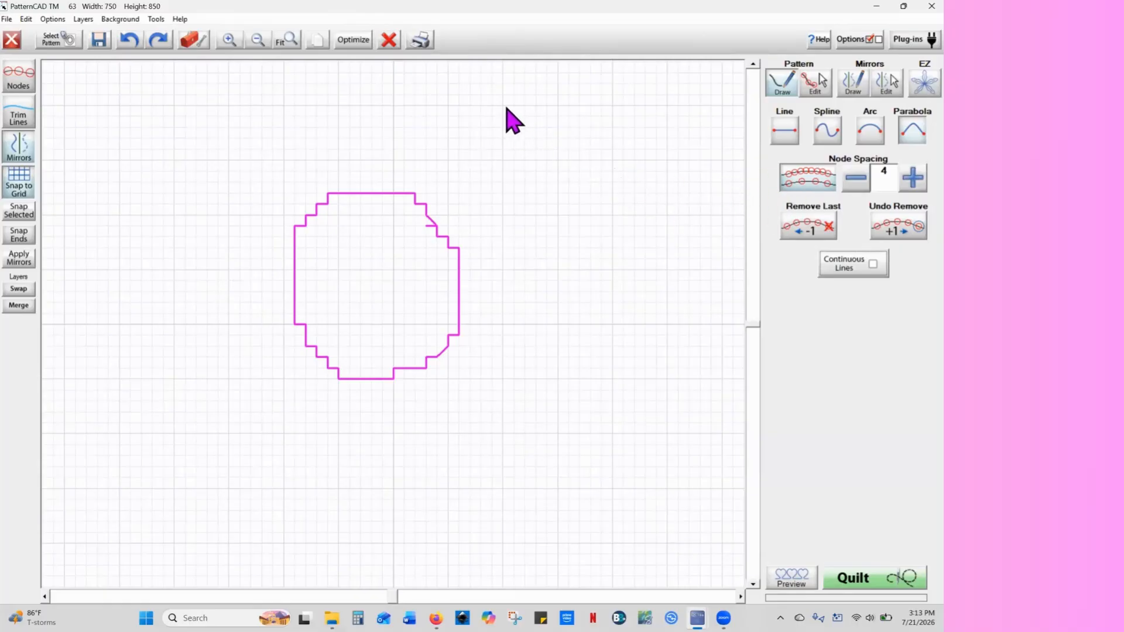
{"action": "mouse_move", "coordinate": [502, 106]}
{"action": "left_mouse_down"}
{"action": "mouse_move", "coordinate": [610, 108]}
{"action": "mouse_move", "coordinate": [612, 210]}
{"action": "mouse_move", "coordinate": [509, 219]}
{"action": "left_mouse_up"}
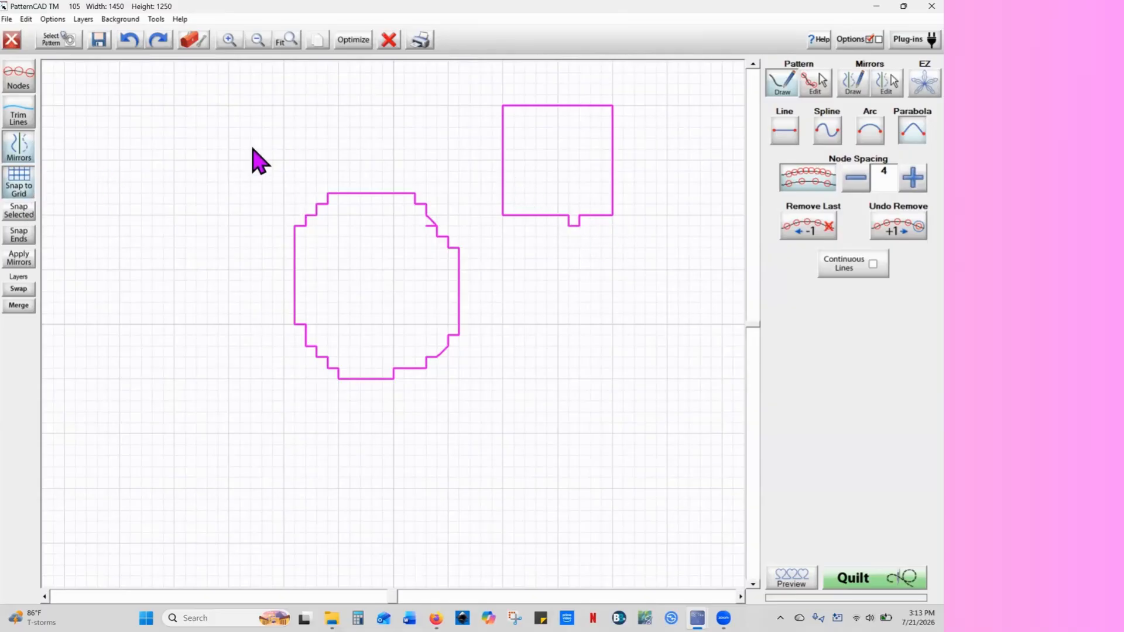
{"action": "left_click", "coordinate": [17, 86]}
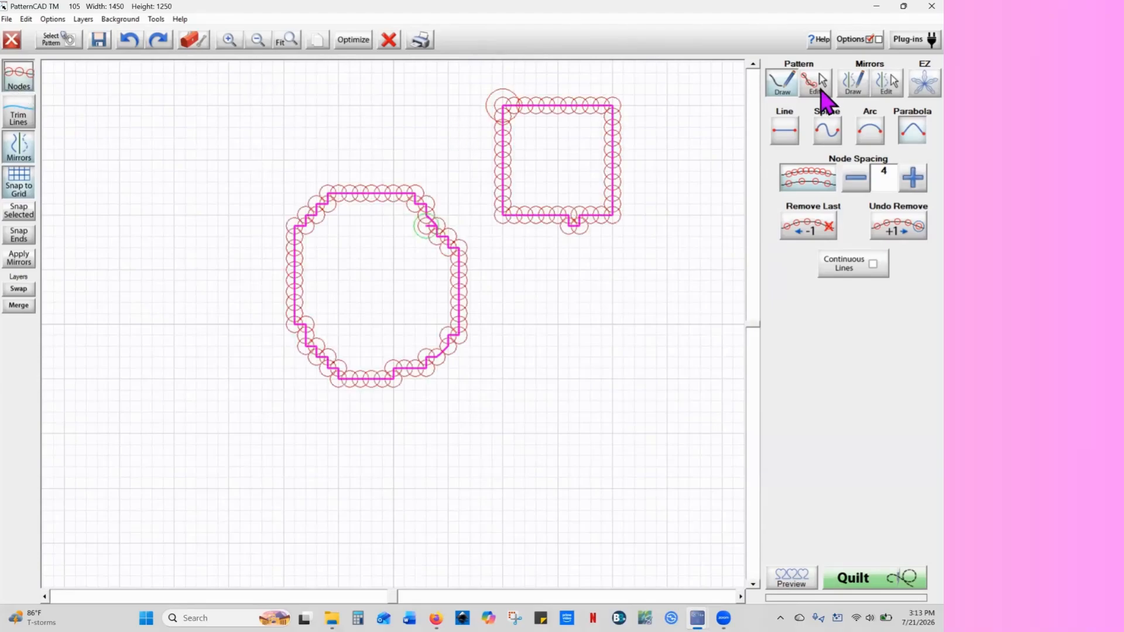
Select the nodes protruding below the square's bottom edge and move them up onto the edge to straighten it
{"action": "left_click", "coordinate": [815, 83]}
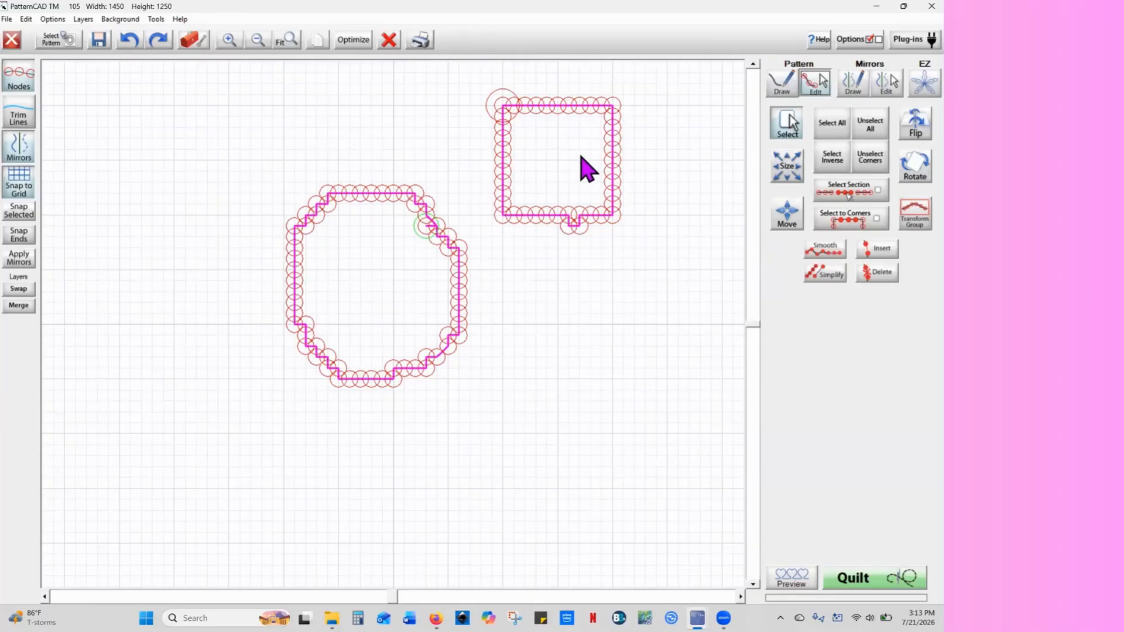
{"action": "left_click", "coordinate": [229, 39]}
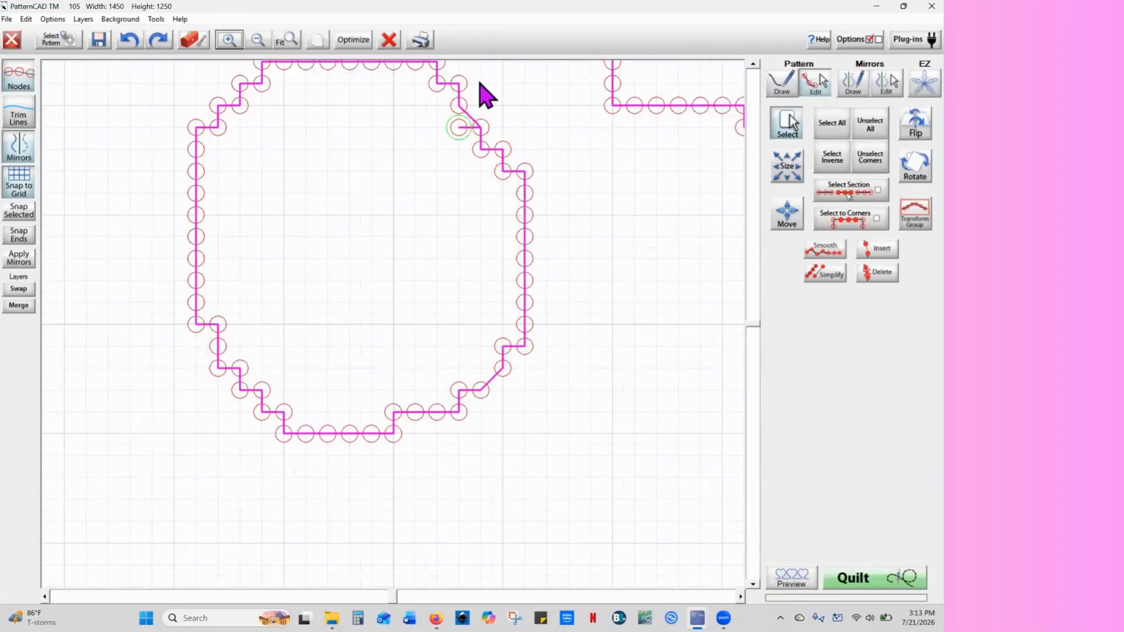
{"action": "left_click", "coordinate": [741, 596]}
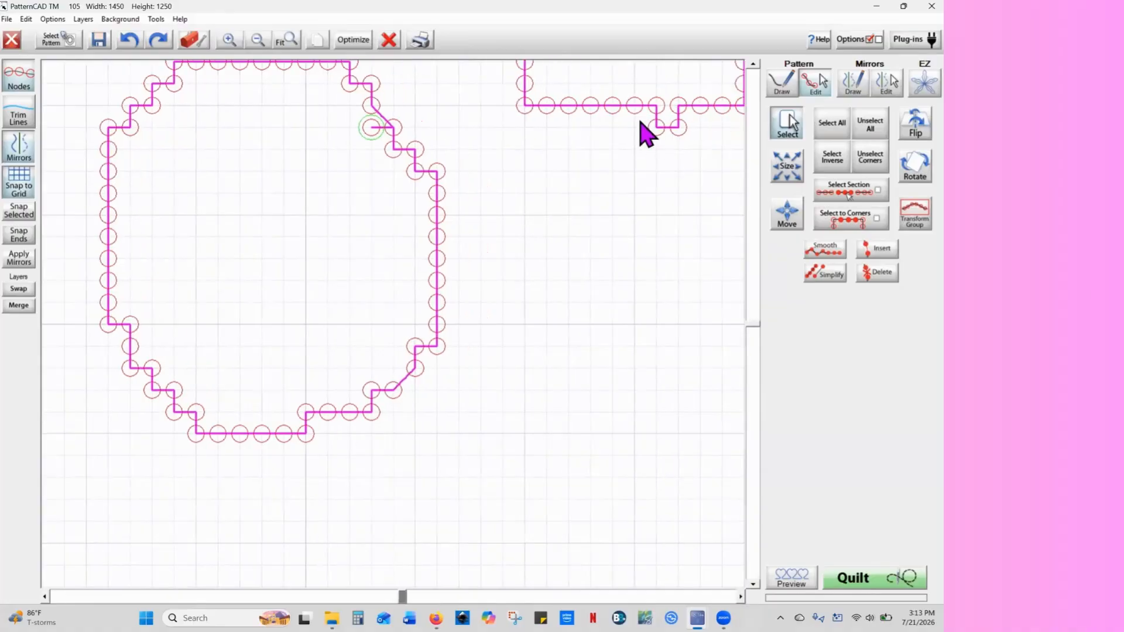
{"action": "left_click_drag", "start_coordinate": [690, 139], "coordinate": [655, 115]}
{"action": "left_click", "coordinate": [258, 40]}
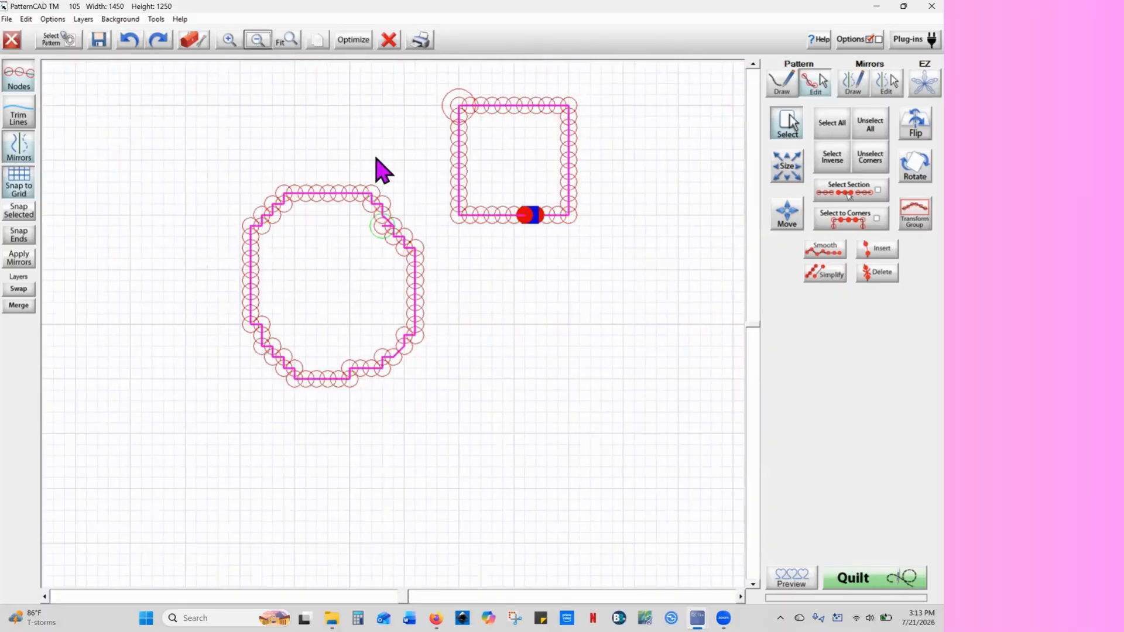
Delete the short segment between the two selected nodes on the square's bottom edge, where the stubs protrude
{"action": "left_click", "coordinate": [20, 79]}
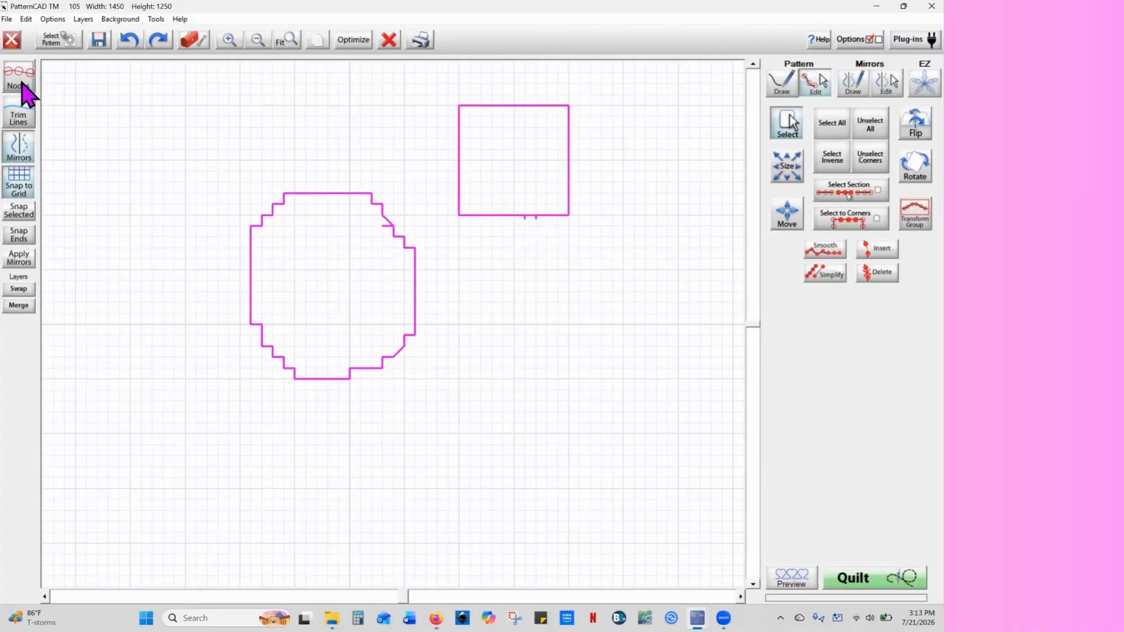
{"action": "left_click", "coordinate": [22, 82]}
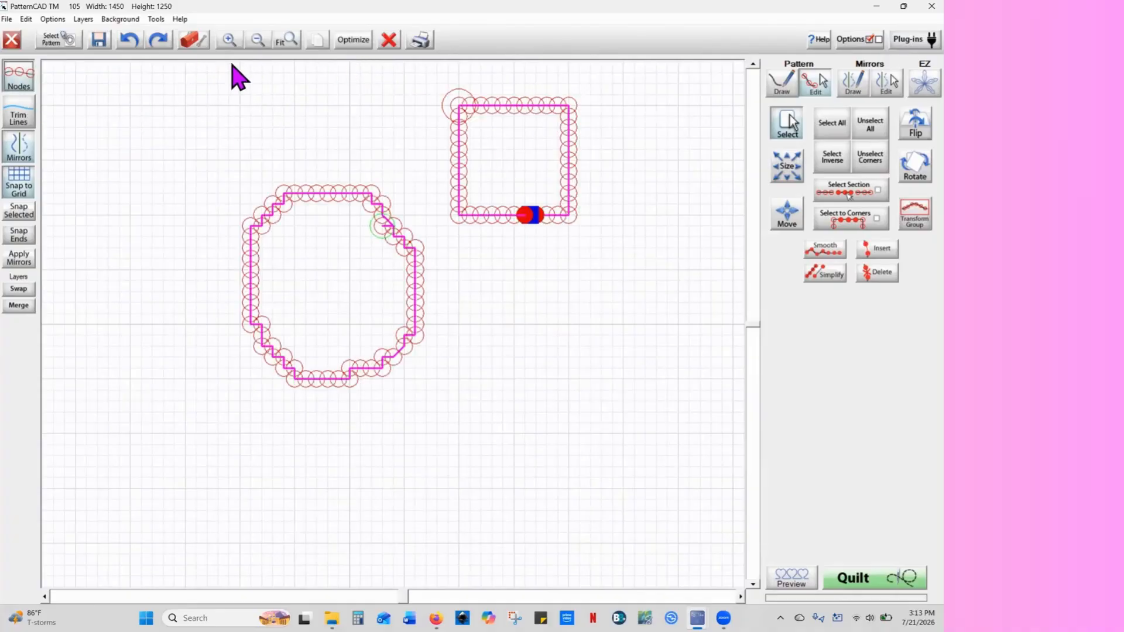
{"action": "left_click", "coordinate": [231, 46]}
{"action": "left_click", "coordinate": [230, 46]}
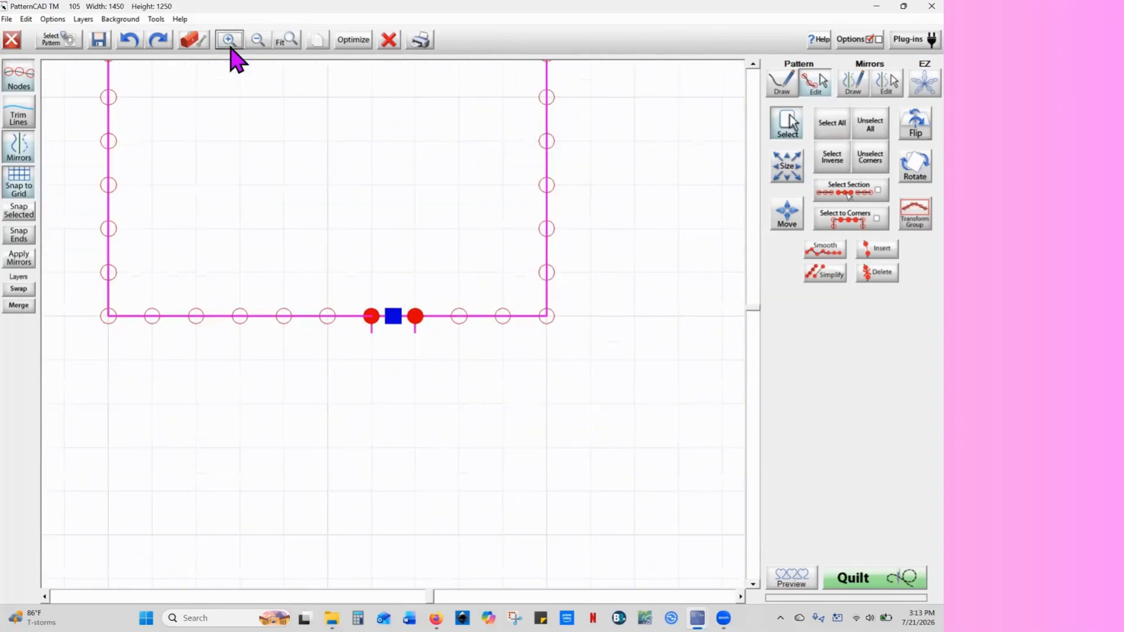
{"action": "left_click", "coordinate": [231, 45]}
{"action": "left_click", "coordinate": [386, 275]}
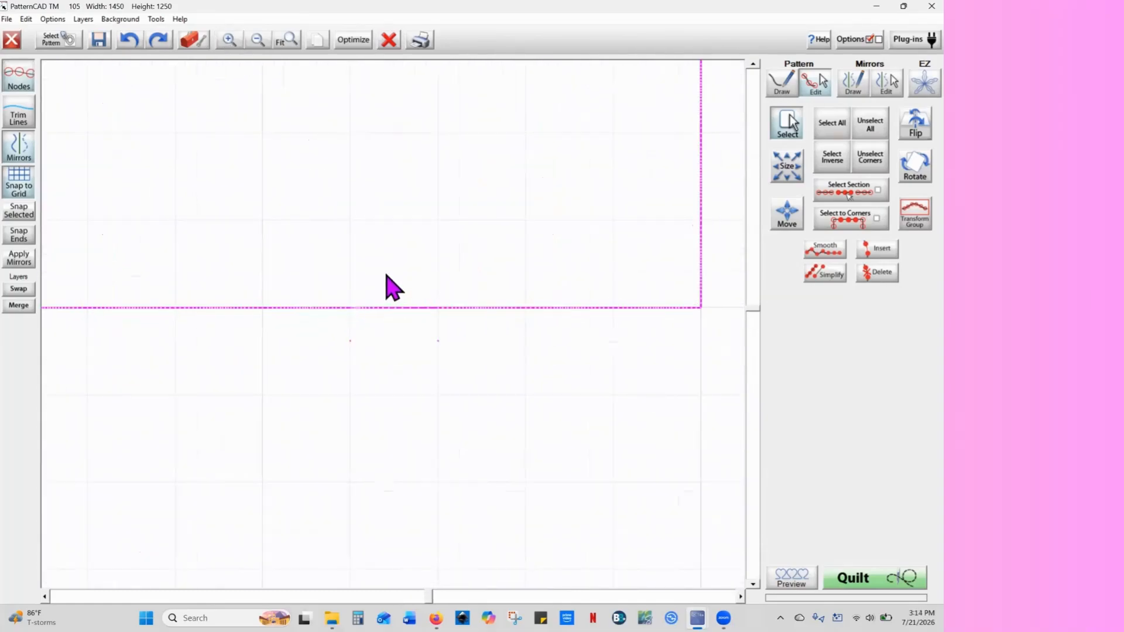
{"action": "left_click", "coordinate": [383, 305]}
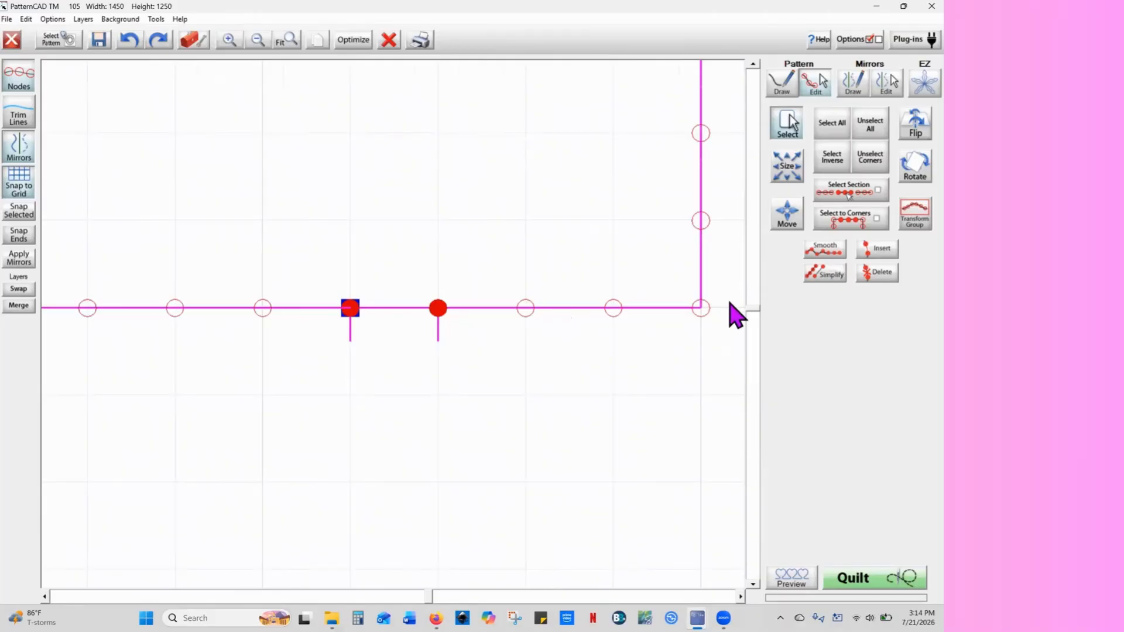
{"action": "left_click", "coordinate": [878, 274]}
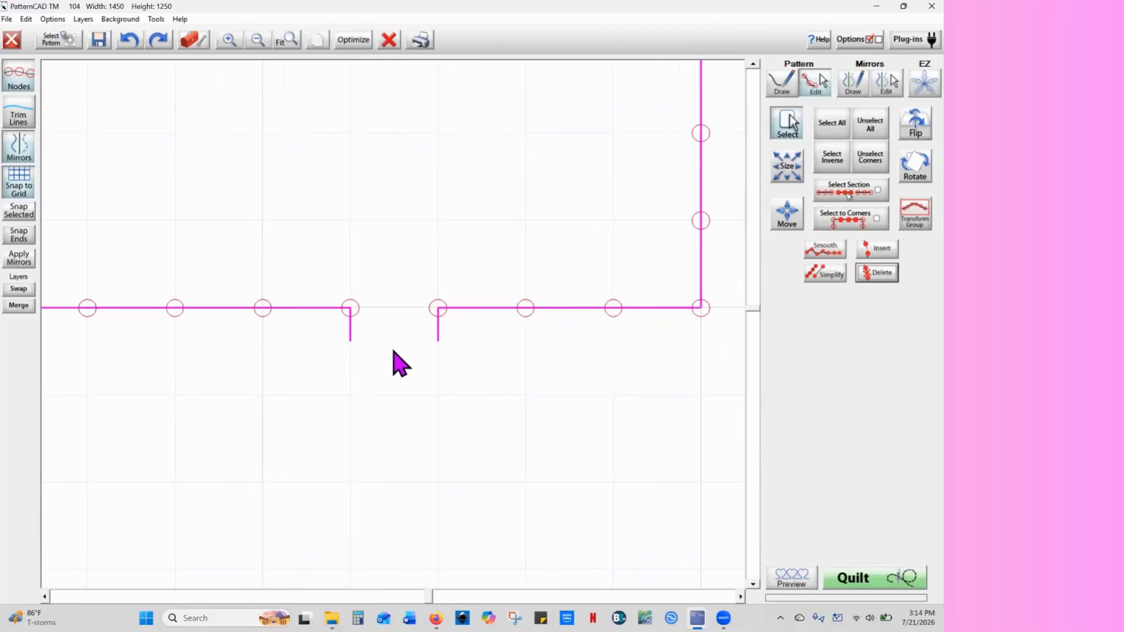
Remove the two stubs below the square's bottom edge and close the gap by moving its right end node onto the left one
{"action": "left_click", "coordinate": [354, 349]}
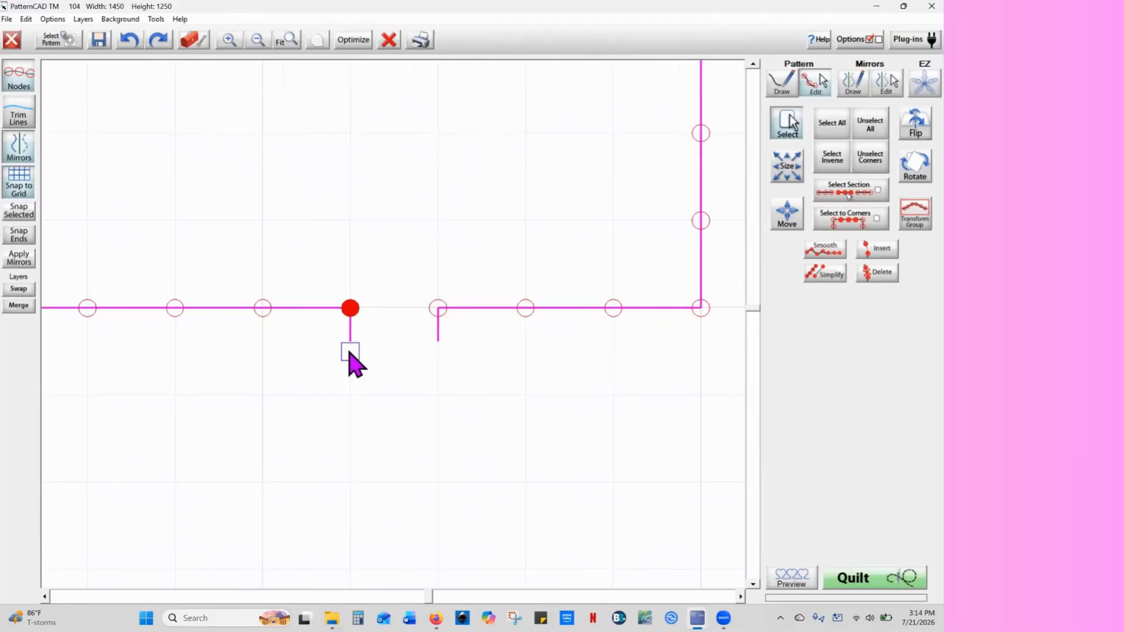
{"action": "left_click", "coordinate": [346, 341]}
{"action": "left_click", "coordinate": [350, 309]}
{"action": "left_click_drag", "start_coordinate": [416, 334], "coordinate": [459, 377]}
{"action": "left_click_drag", "start_coordinate": [369, 285], "coordinate": [325, 325]}
{"action": "left_click_drag", "start_coordinate": [436, 322], "coordinate": [443, 302]}
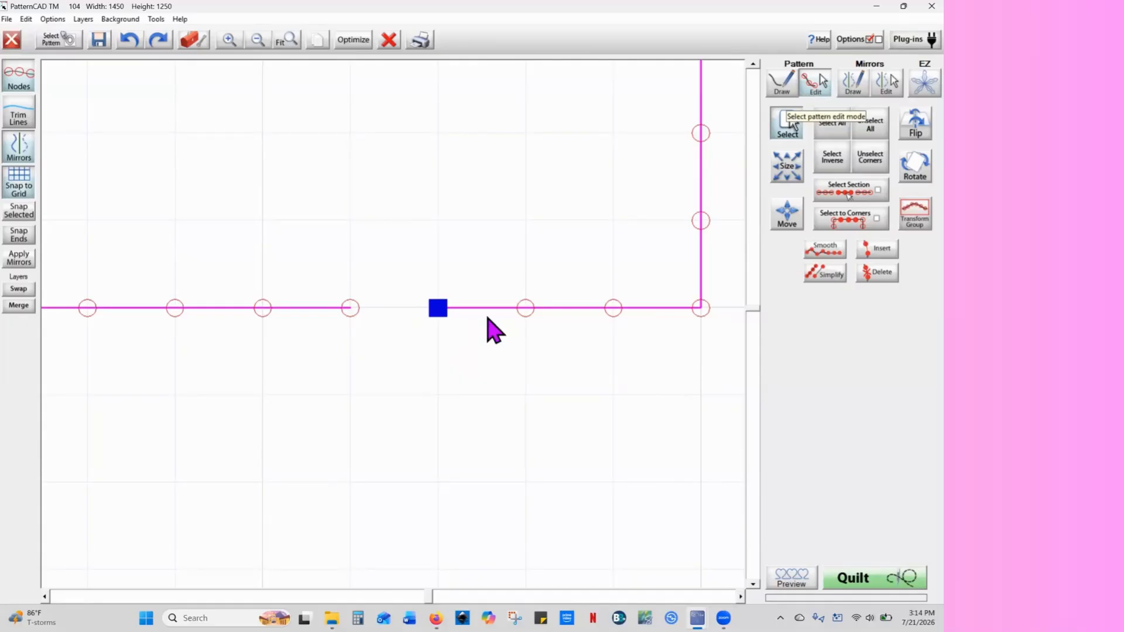
{"action": "left_click", "coordinate": [871, 128]}
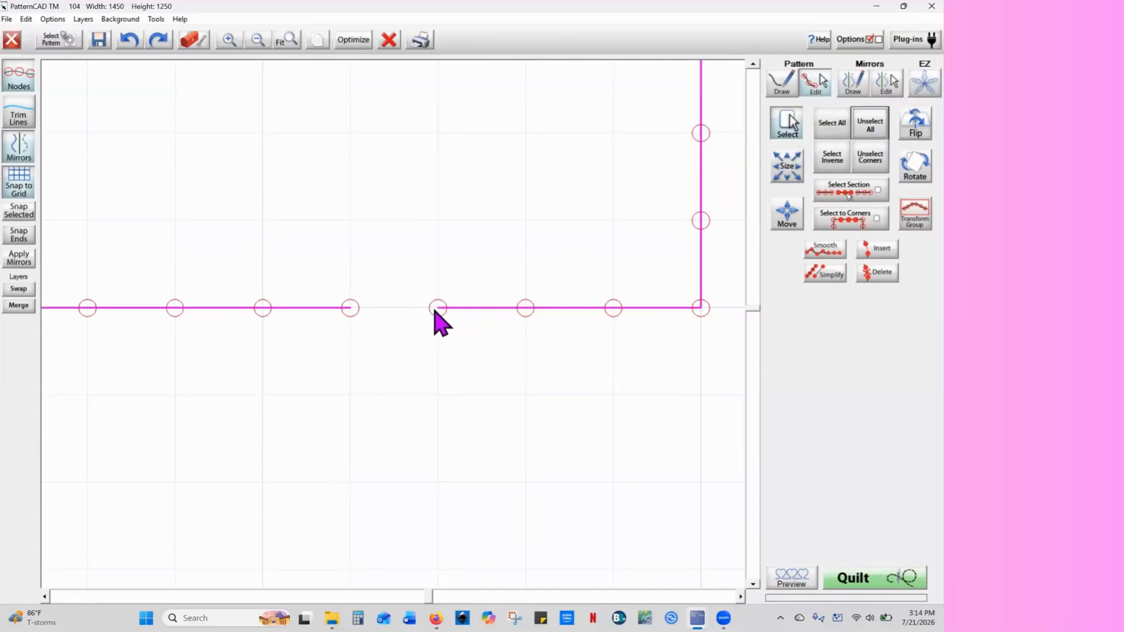
{"action": "left_click_drag", "start_coordinate": [436, 309], "coordinate": [373, 317]}
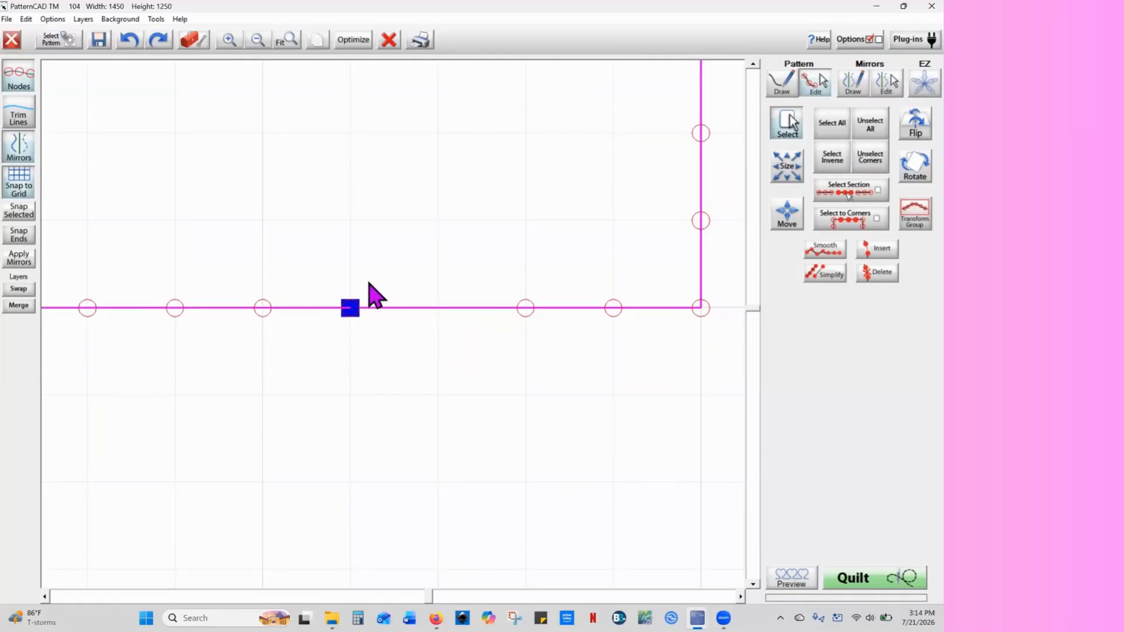
Optimize the pattern, accept the optimization, and clear the whole drawing
{"action": "left_click", "coordinate": [353, 41]}
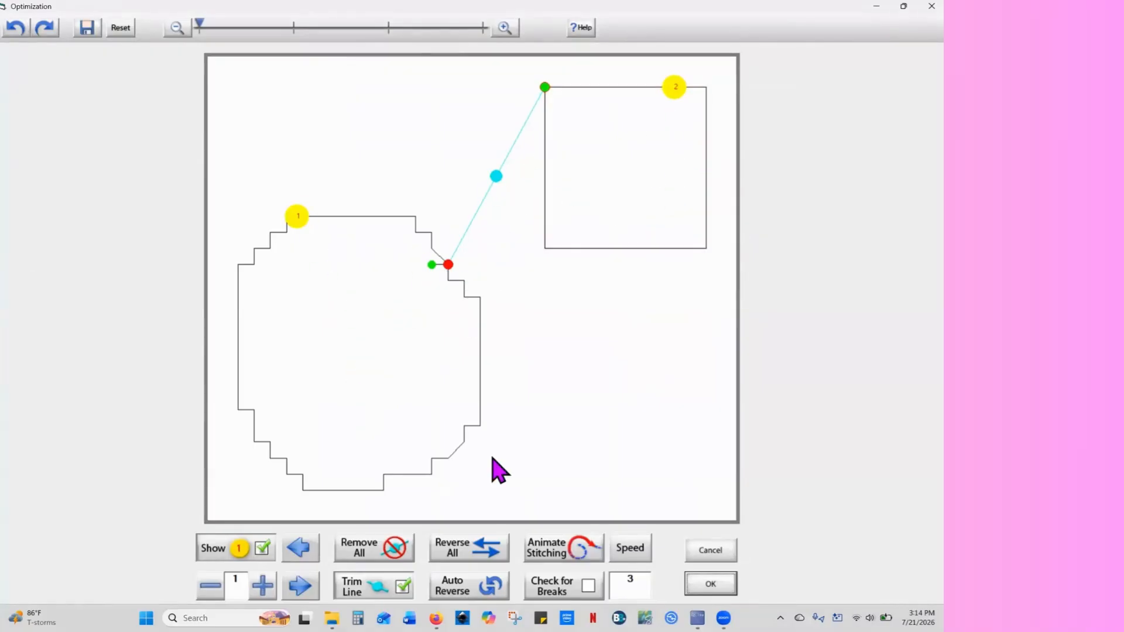
{"action": "left_click", "coordinate": [714, 589]}
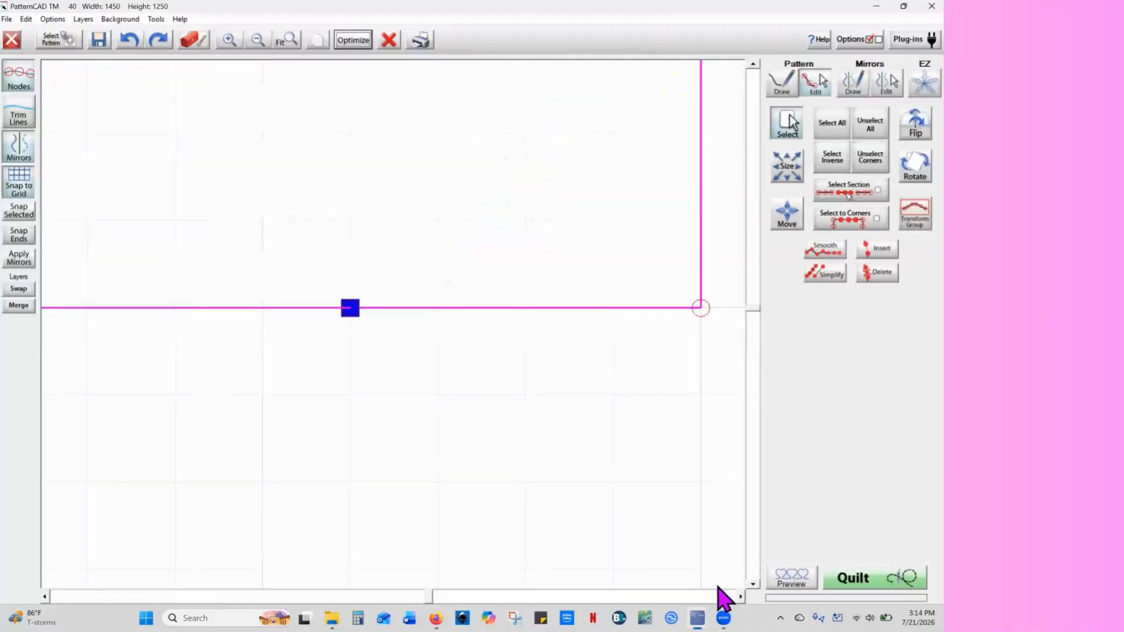
{"action": "left_click", "coordinate": [257, 40]}
{"action": "left_click", "coordinate": [258, 41]}
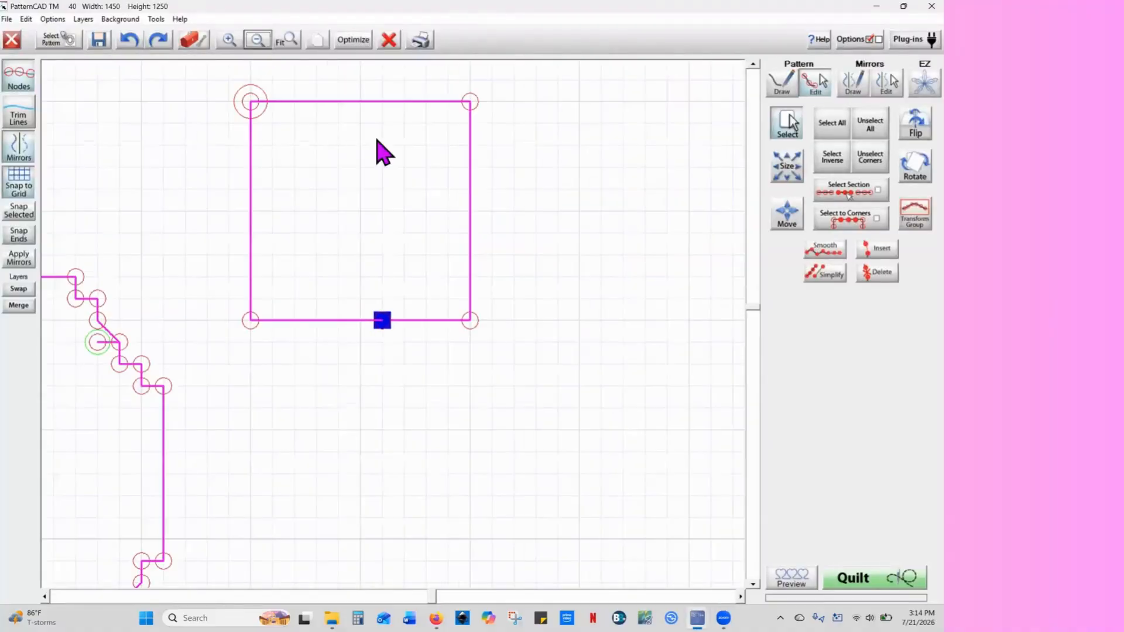
{"action": "left_click", "coordinate": [389, 40]}
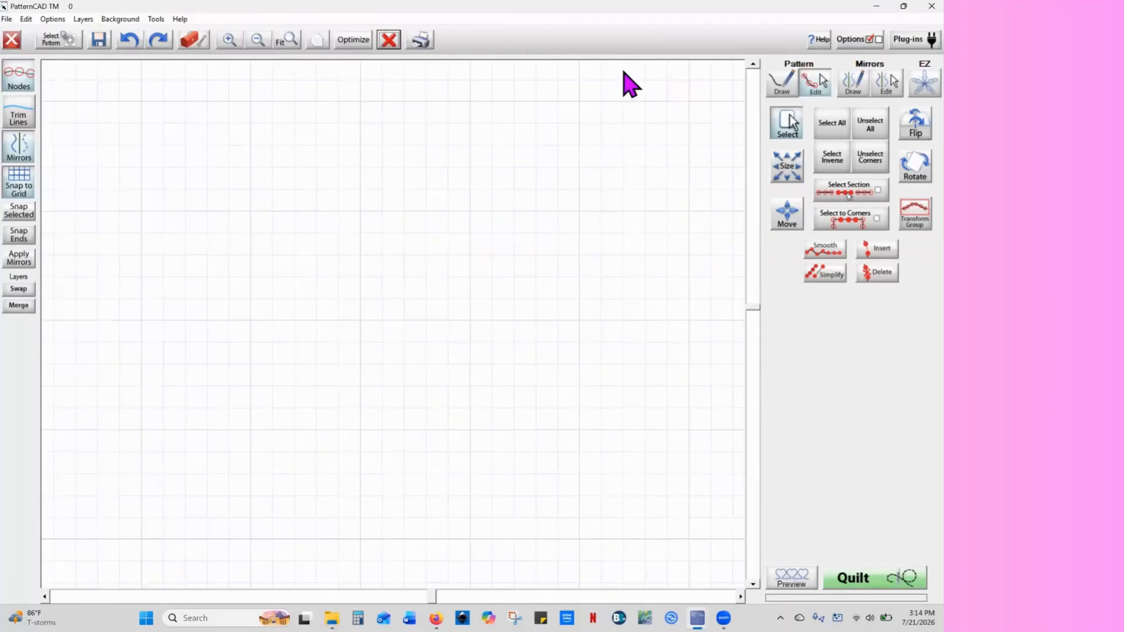
With node spacing off and continuous lines on, draw a closed grid-snapped square 500 wide and 500 high
{"action": "left_click", "coordinate": [781, 88]}
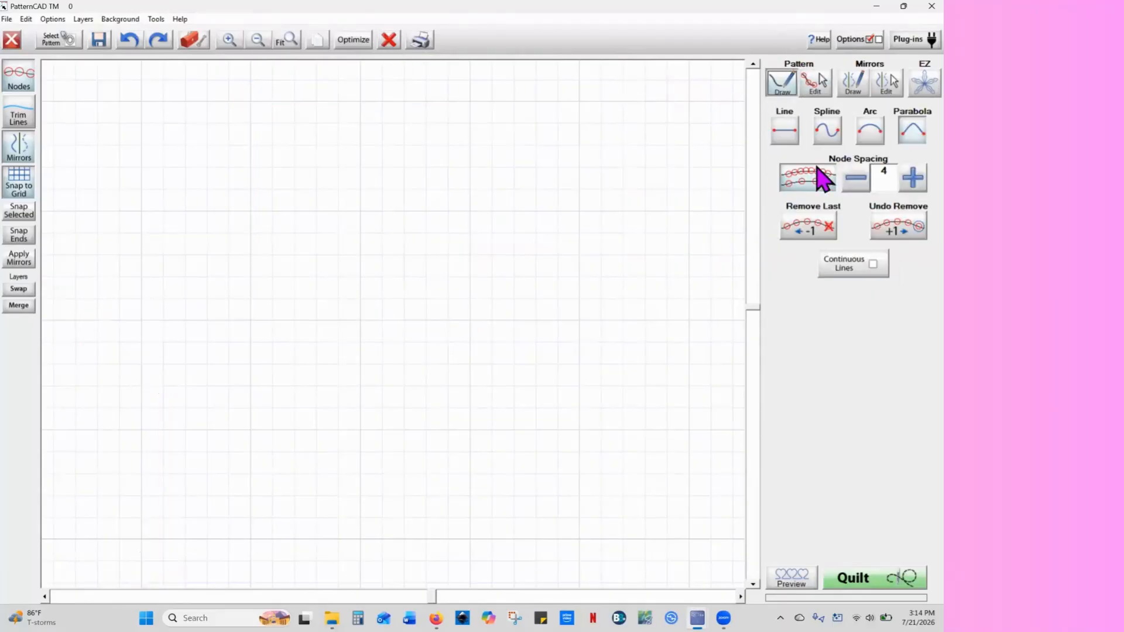
{"action": "left_click", "coordinate": [806, 186]}
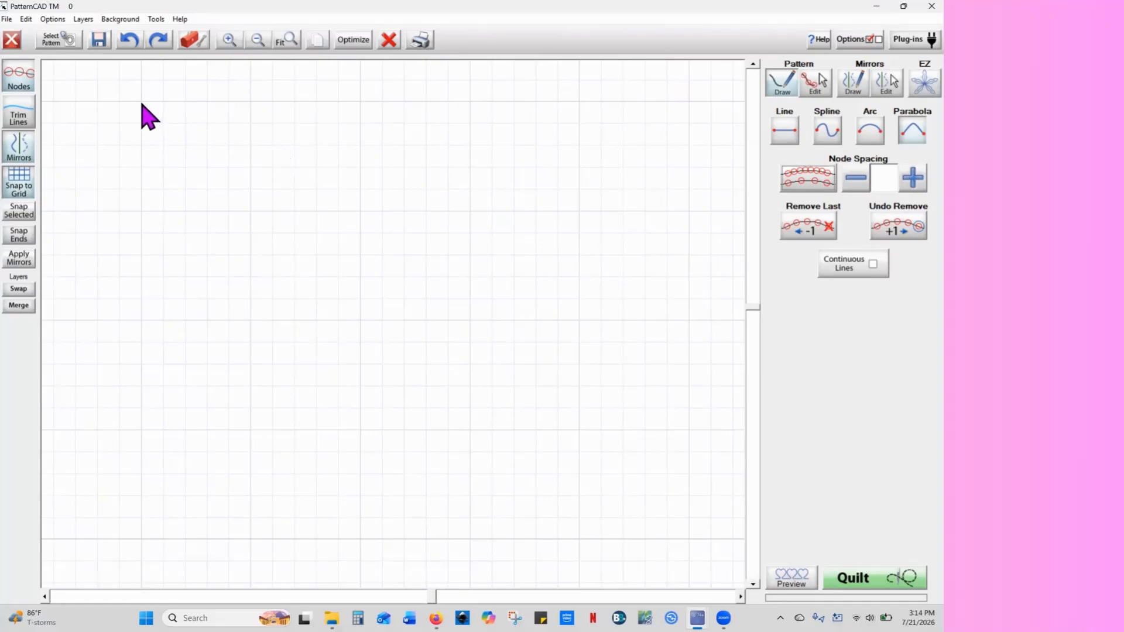
{"action": "left_click_drag", "start_coordinate": [153, 98], "coordinate": [362, 104]}
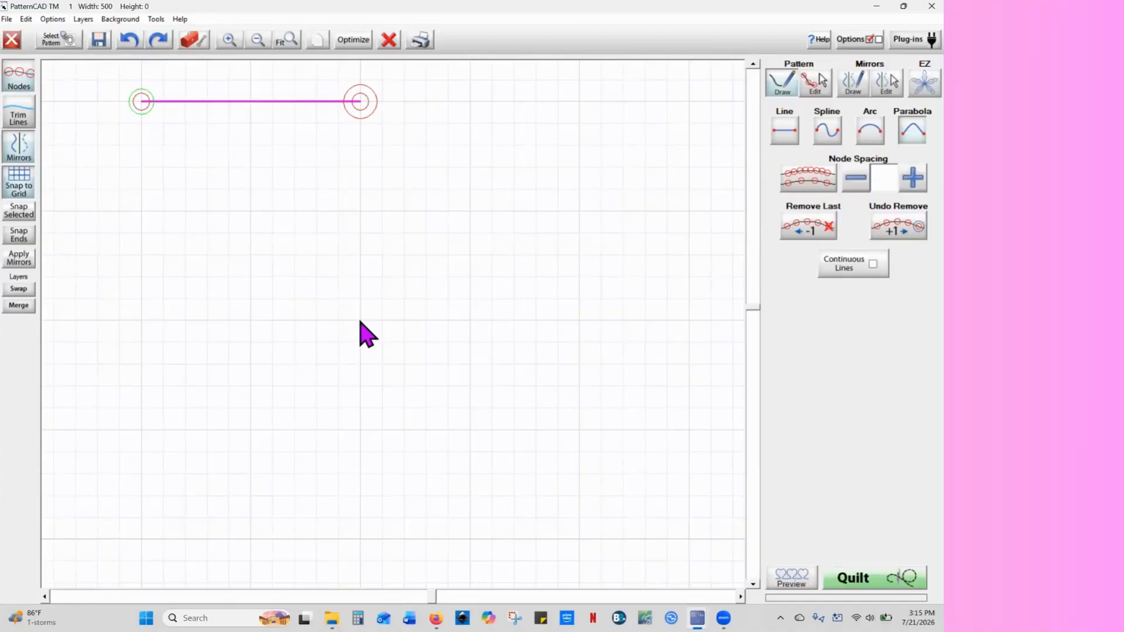
{"action": "left_click", "coordinate": [874, 265]}
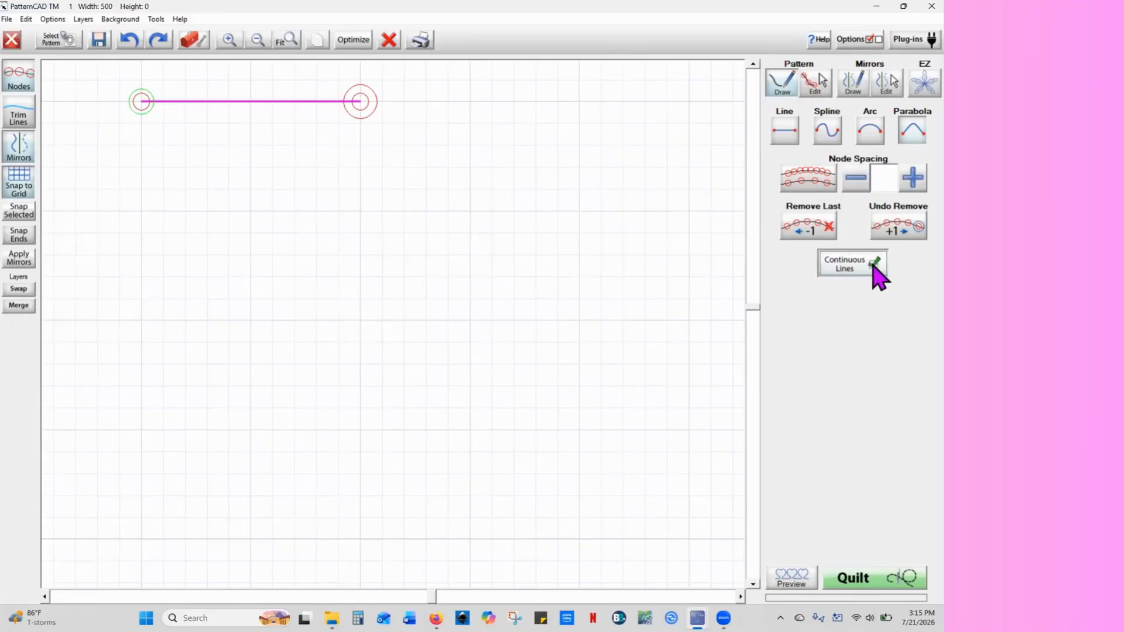
{"action": "left_click", "coordinate": [360, 320]}
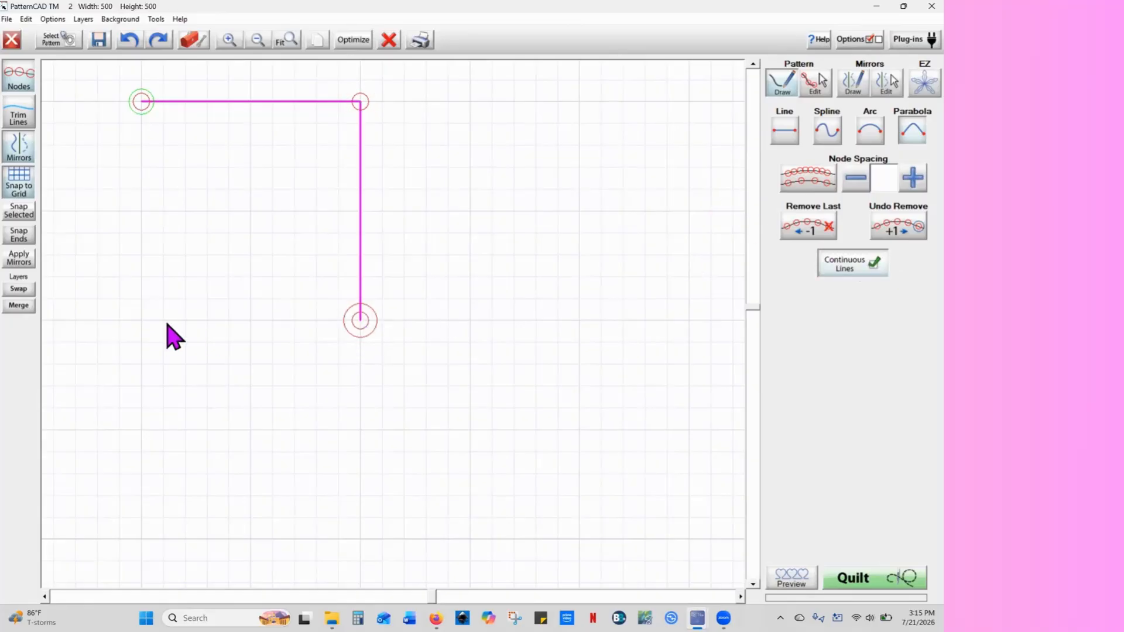
{"action": "left_click", "coordinate": [141, 321]}
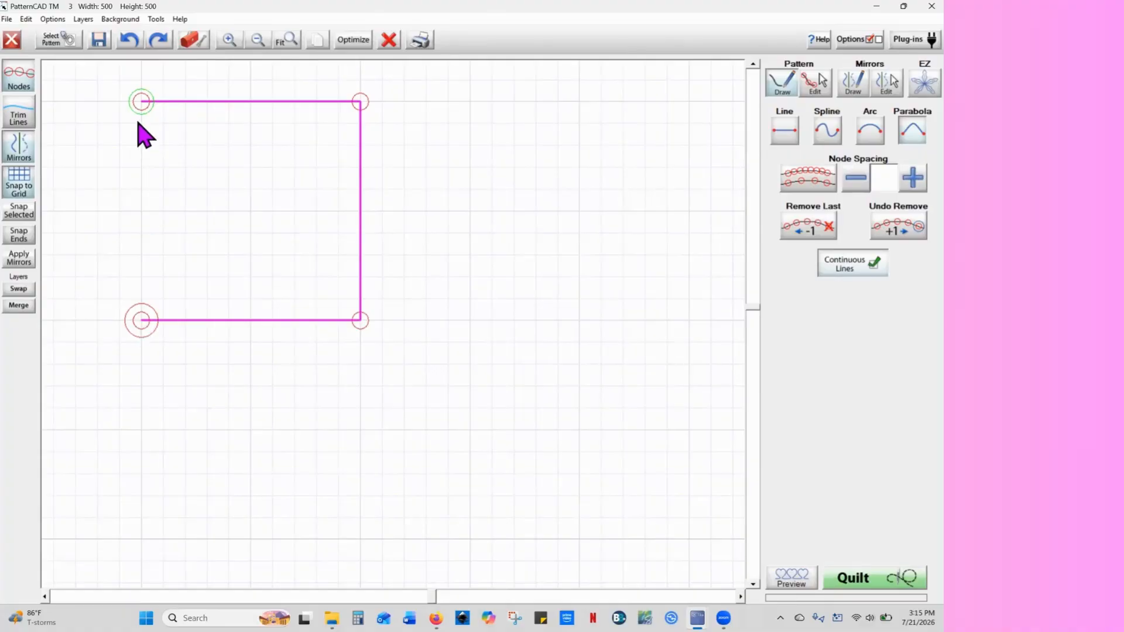
{"action": "left_click", "coordinate": [142, 102]}
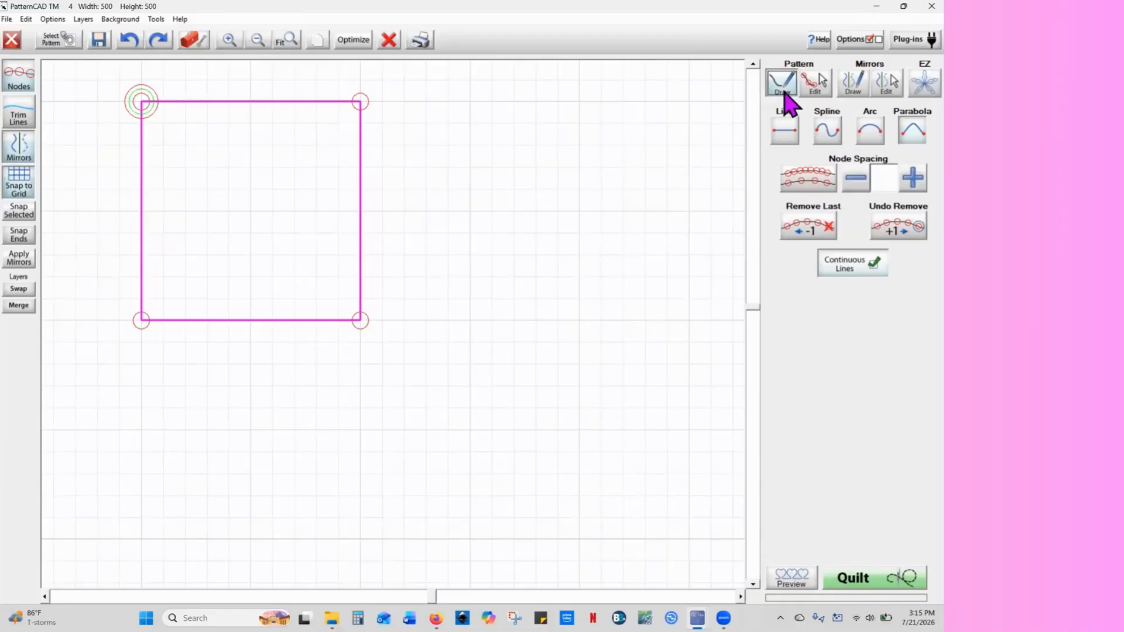
With node spacing 4 and continuous lines off, draw a freehand triangle beside the square and hide the nodes
{"action": "left_click", "coordinate": [806, 180]}
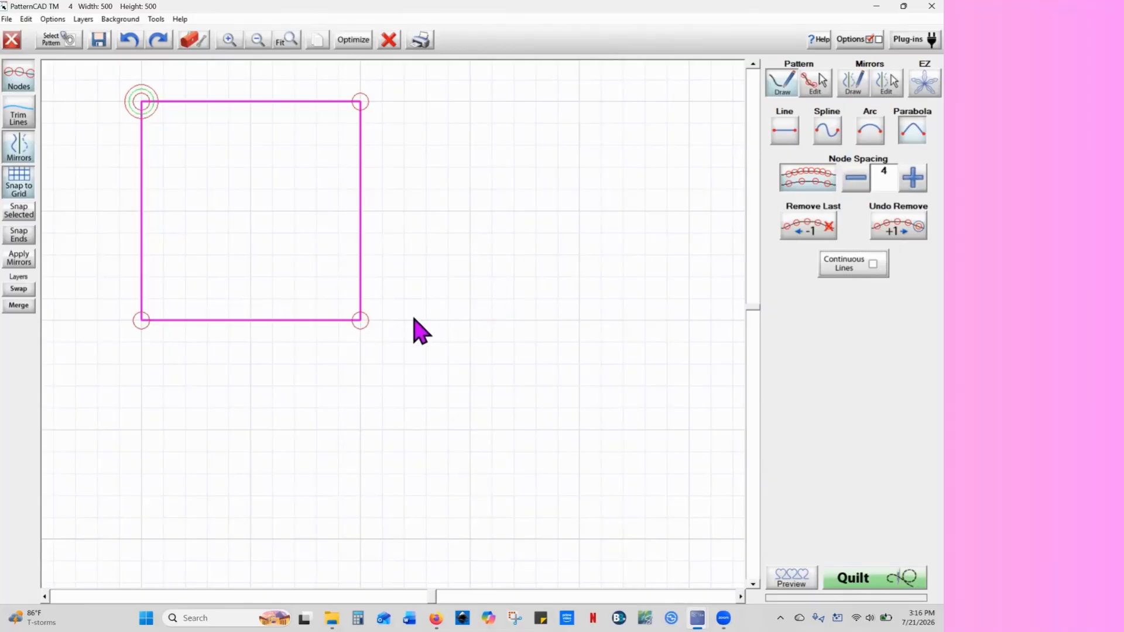
{"action": "mouse_move", "coordinate": [410, 323]}
{"action": "left_mouse_down"}
{"action": "mouse_move", "coordinate": [579, 141]}
{"action": "mouse_move", "coordinate": [689, 320]}
{"action": "left_mouse_up"}
{"action": "left_click_drag", "start_coordinate": [595, 316], "coordinate": [425, 332]}
{"action": "left_click", "coordinate": [18, 87]}
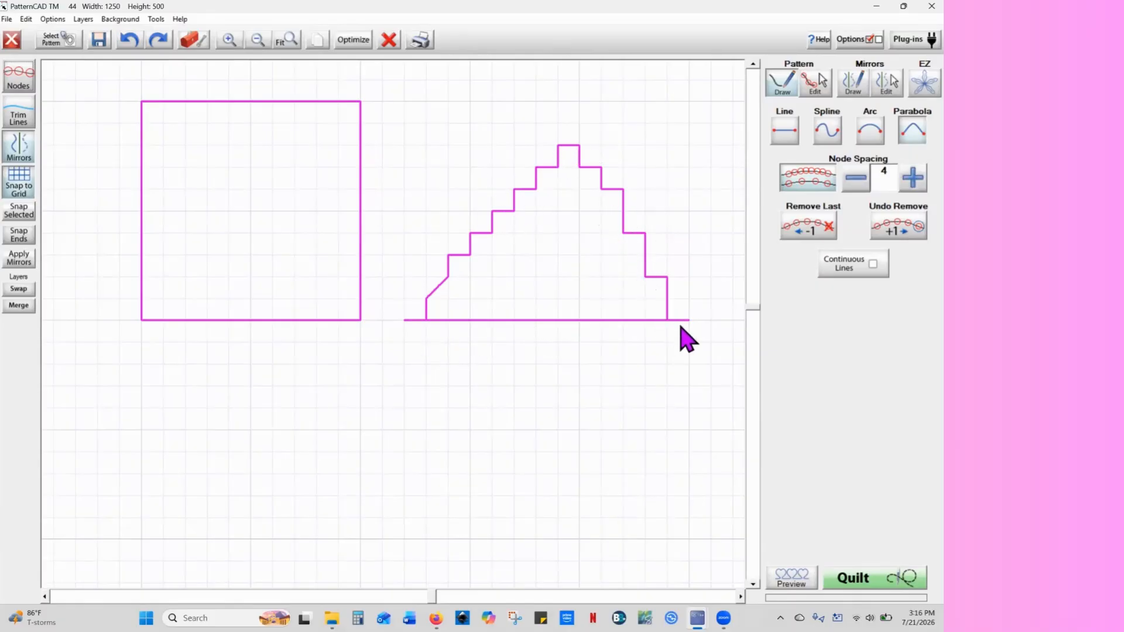
With node spacing off, draw a closed triangle of continuous straight lines, about 500 wide and 250 high, above and to the right of the freehand one
{"action": "left_click", "coordinate": [806, 189]}
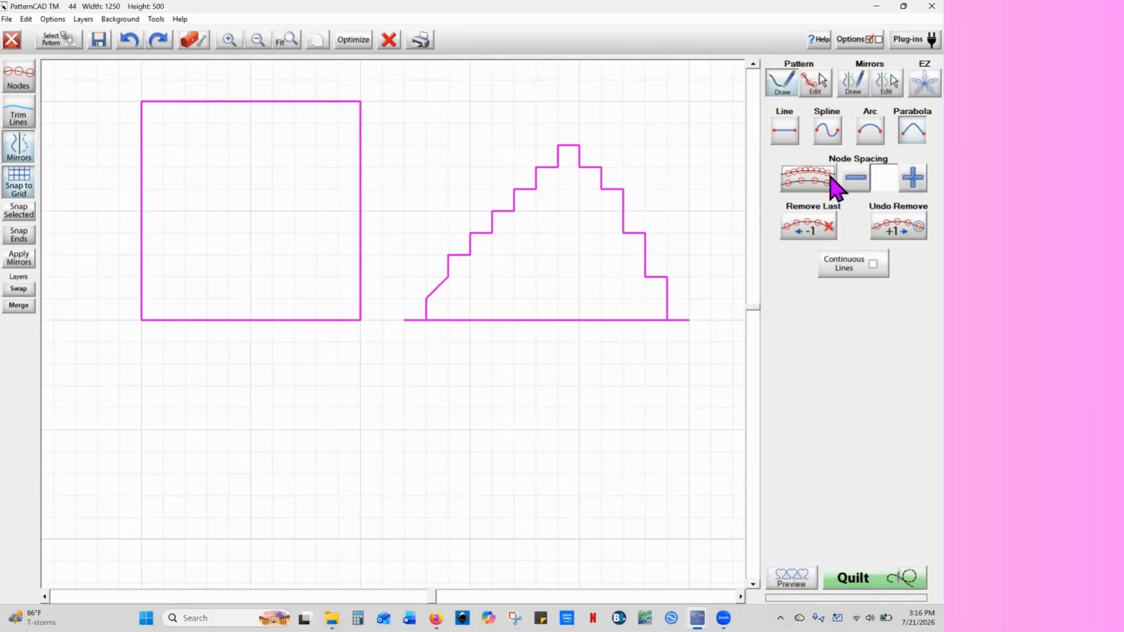
{"action": "left_click", "coordinate": [261, 43]}
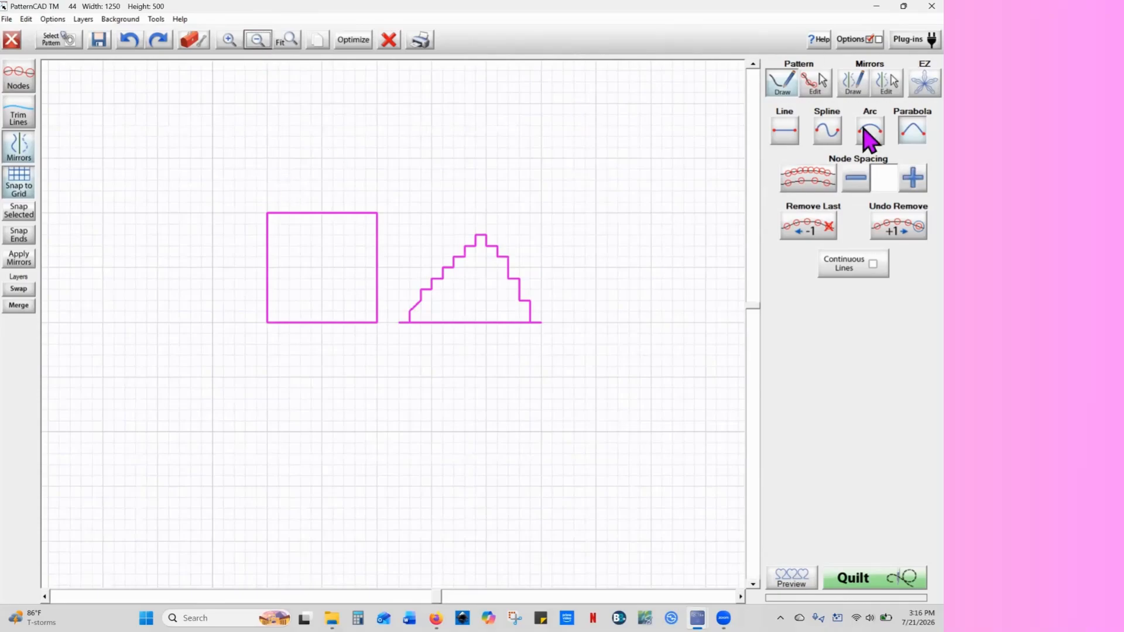
{"action": "left_click", "coordinate": [782, 134]}
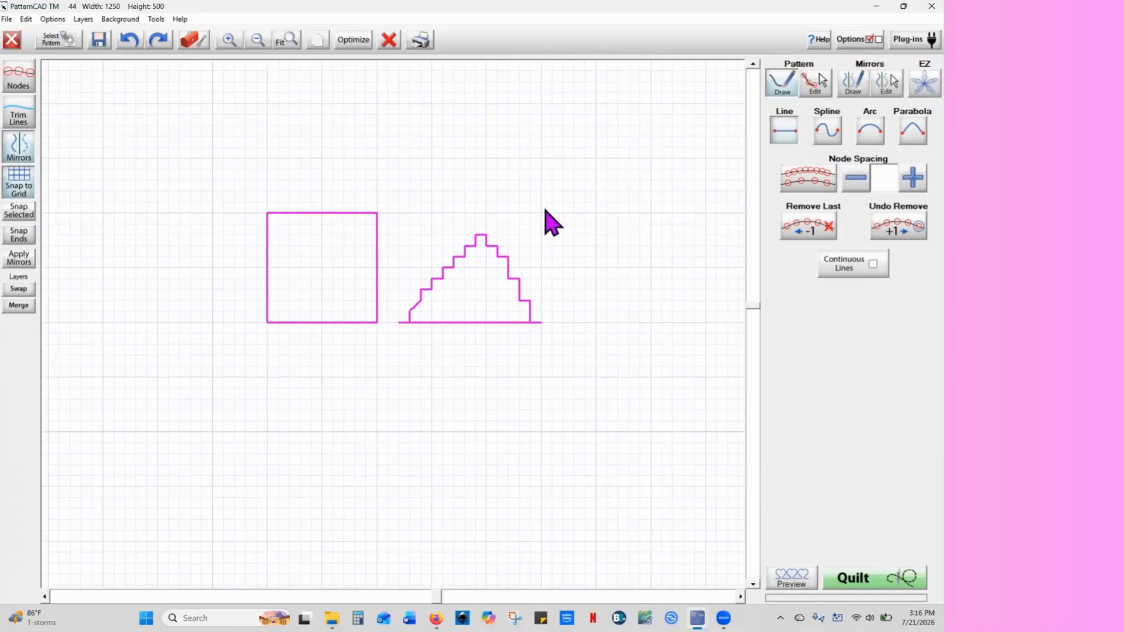
{"action": "left_click", "coordinate": [544, 211]}
{"action": "left_click", "coordinate": [874, 264]}
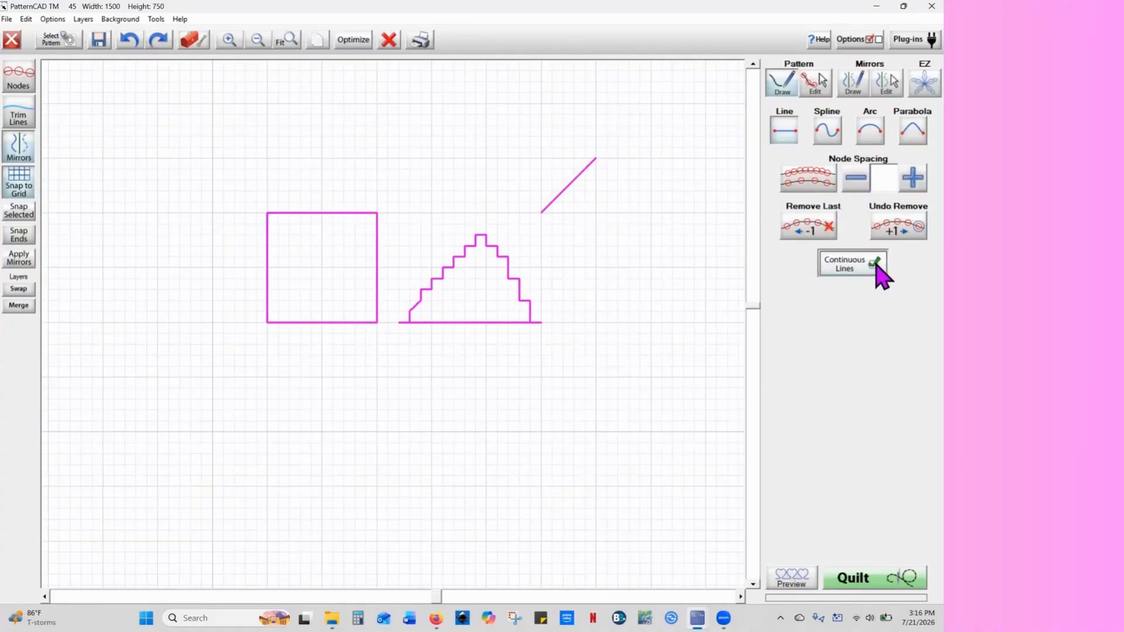
{"action": "left_click", "coordinate": [651, 213]}
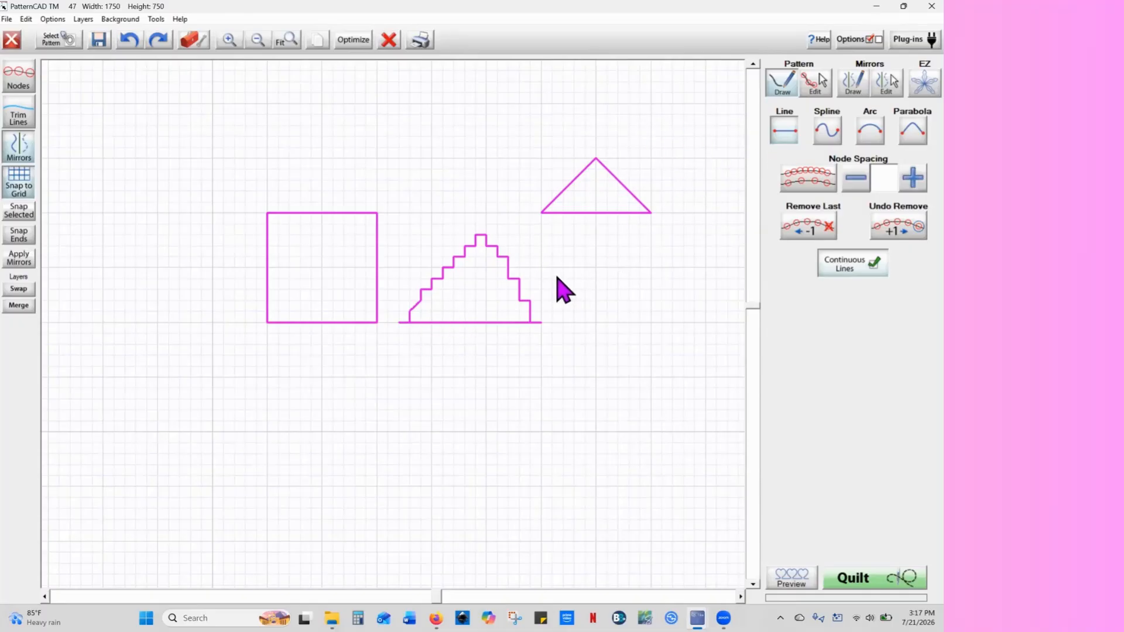
Swap the layers, then use the Arc tool to place a 500-wide horizontal line across the square's middle with its nodes shown
{"action": "left_click", "coordinate": [83, 18]}
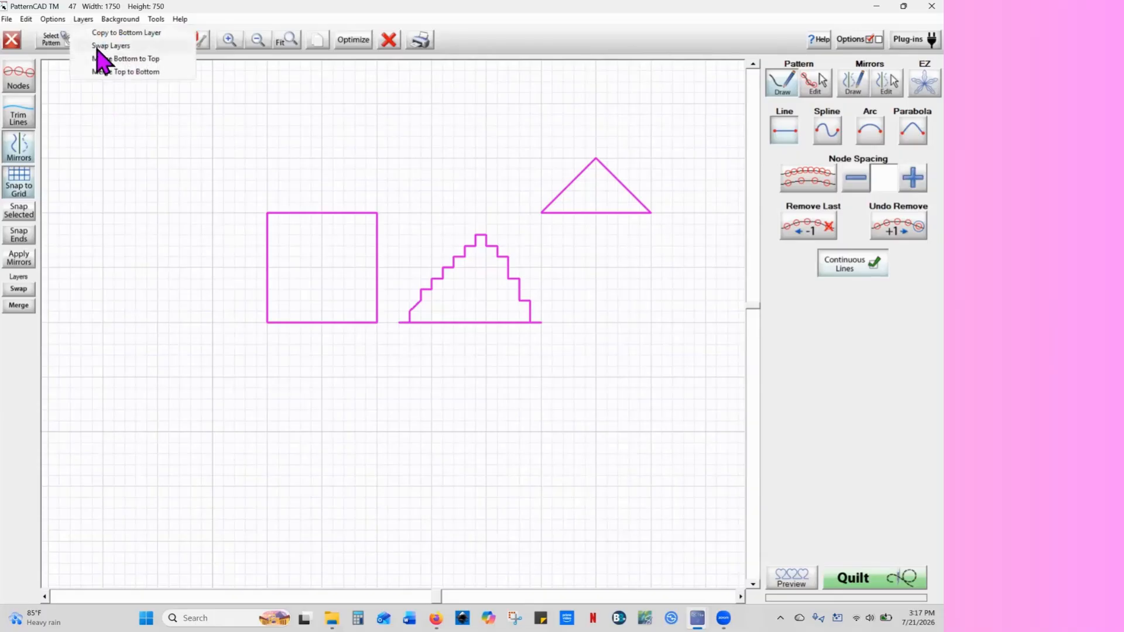
{"action": "left_click", "coordinate": [97, 48]}
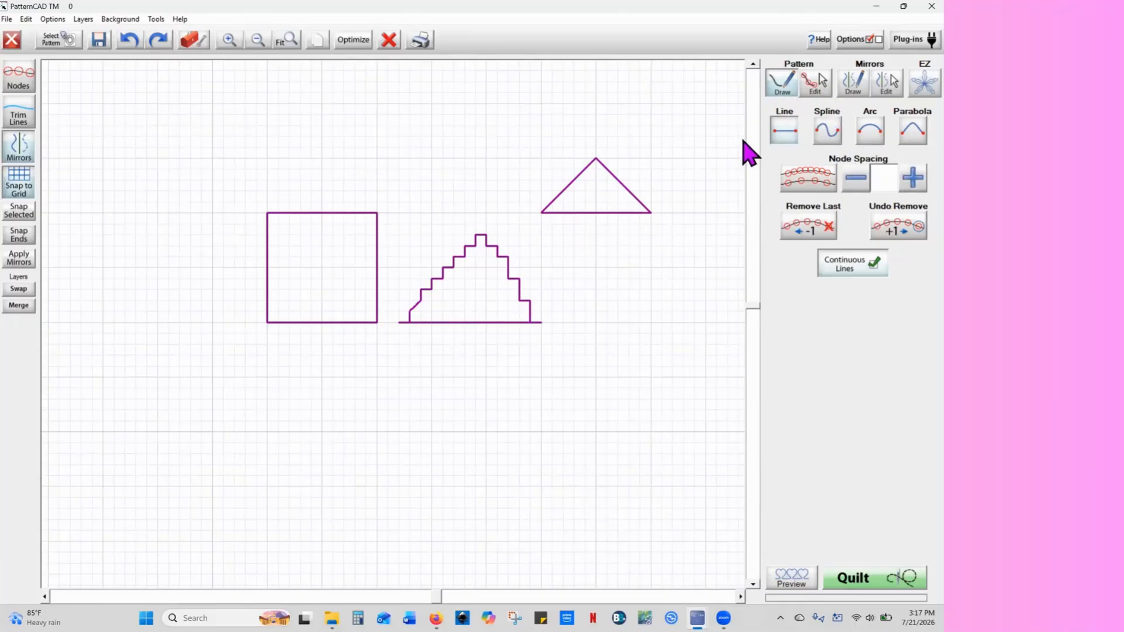
{"action": "left_click", "coordinate": [869, 132]}
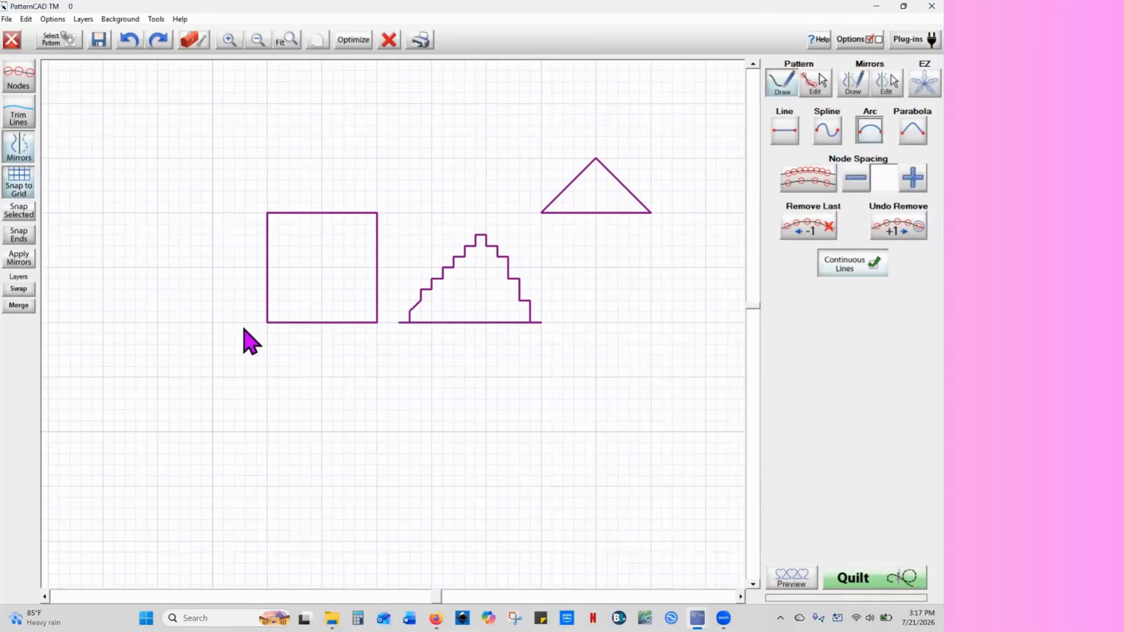
{"action": "left_click", "coordinate": [268, 267]}
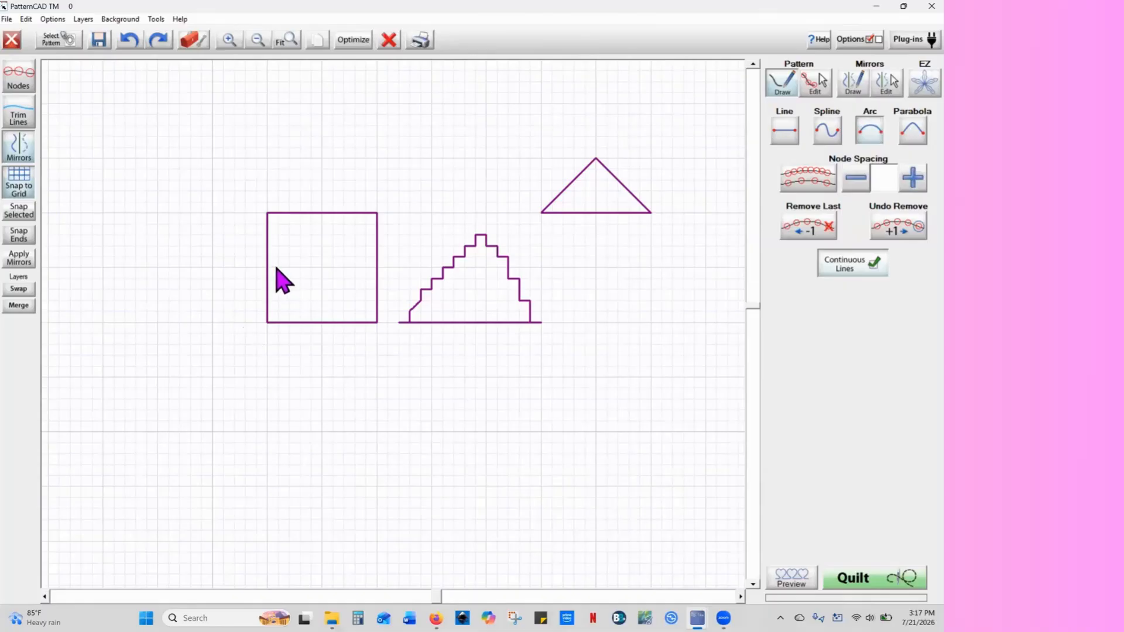
{"action": "left_click", "coordinate": [376, 268]}
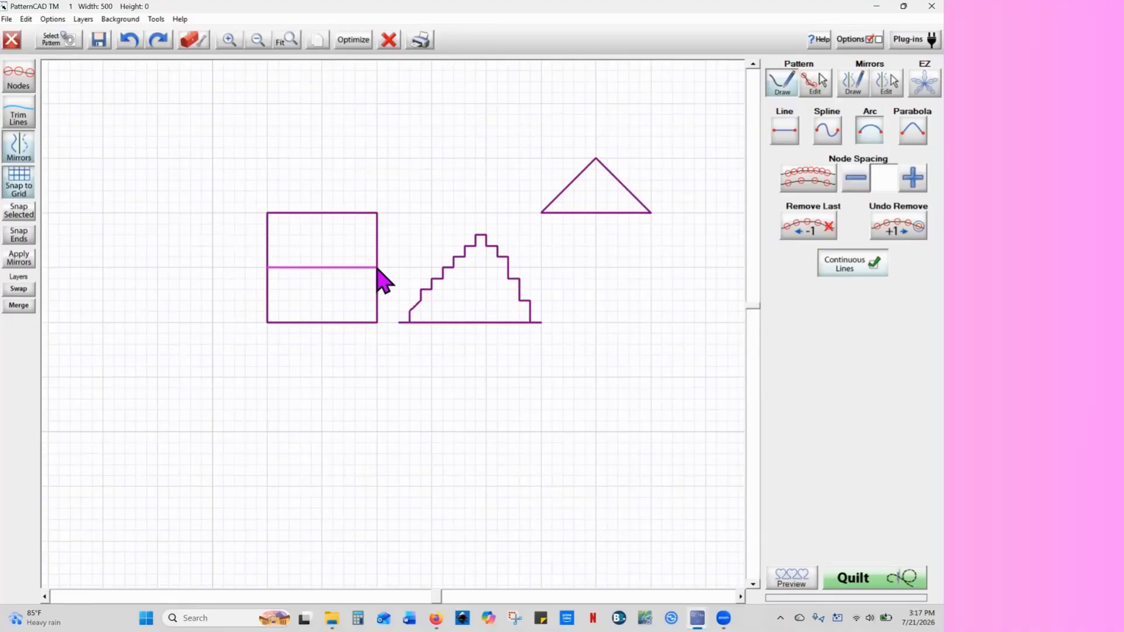
{"action": "right_click", "coordinate": [376, 267]}
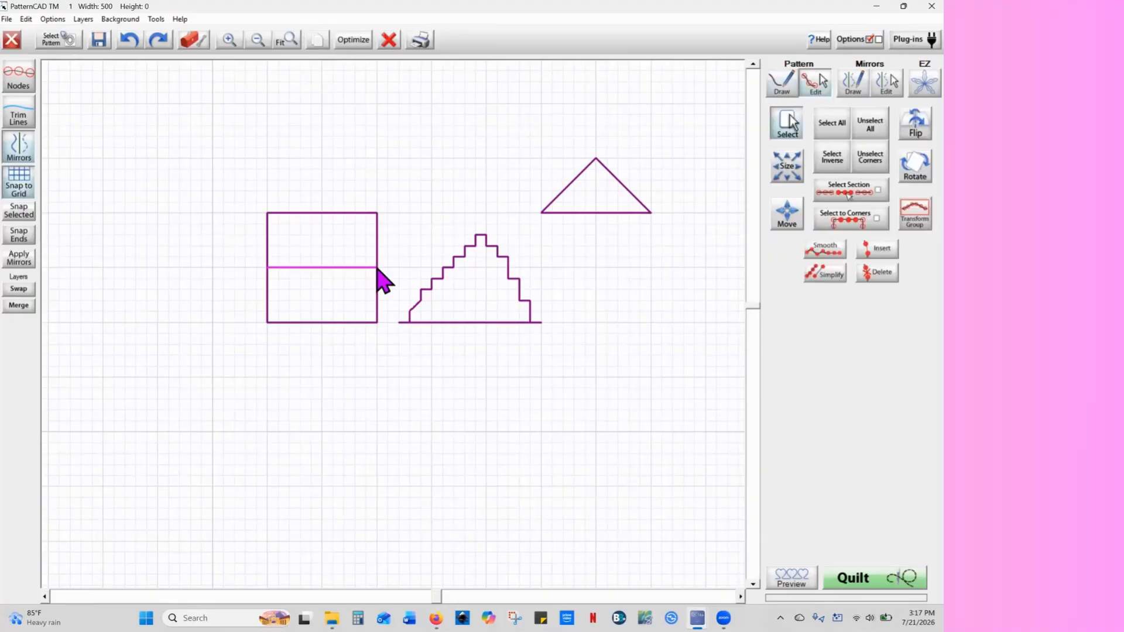
{"action": "left_click", "coordinate": [22, 83]}
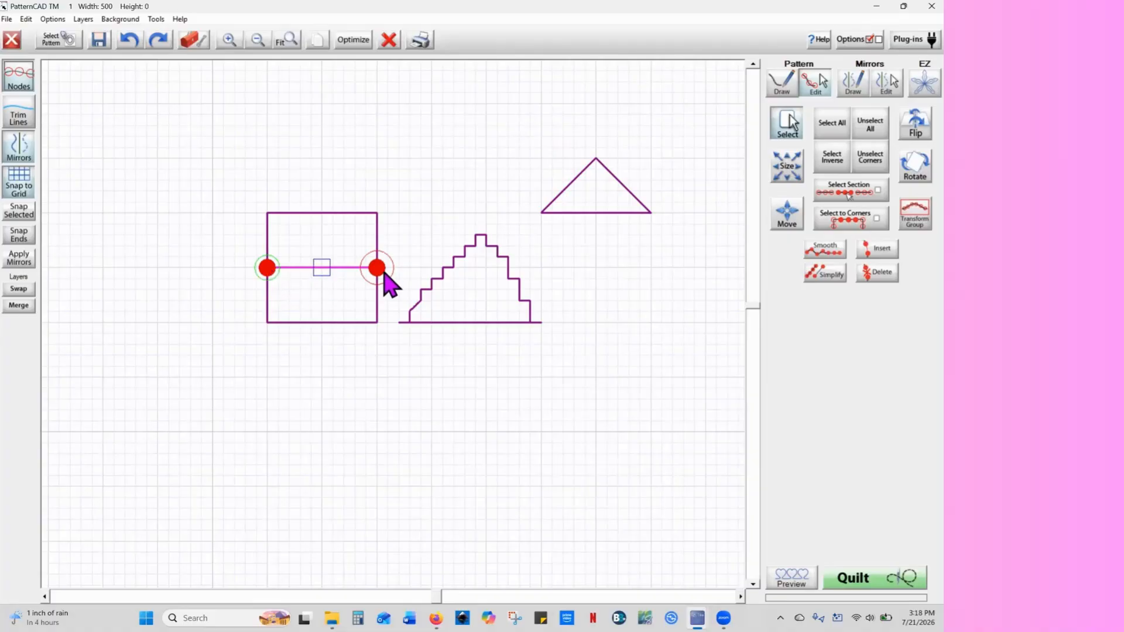
Bend the line up to the square's upper edge, then add a second arc down to its lower edge, completing a 500-wide circle
{"action": "left_click_drag", "start_coordinate": [322, 268], "coordinate": [321, 214]}
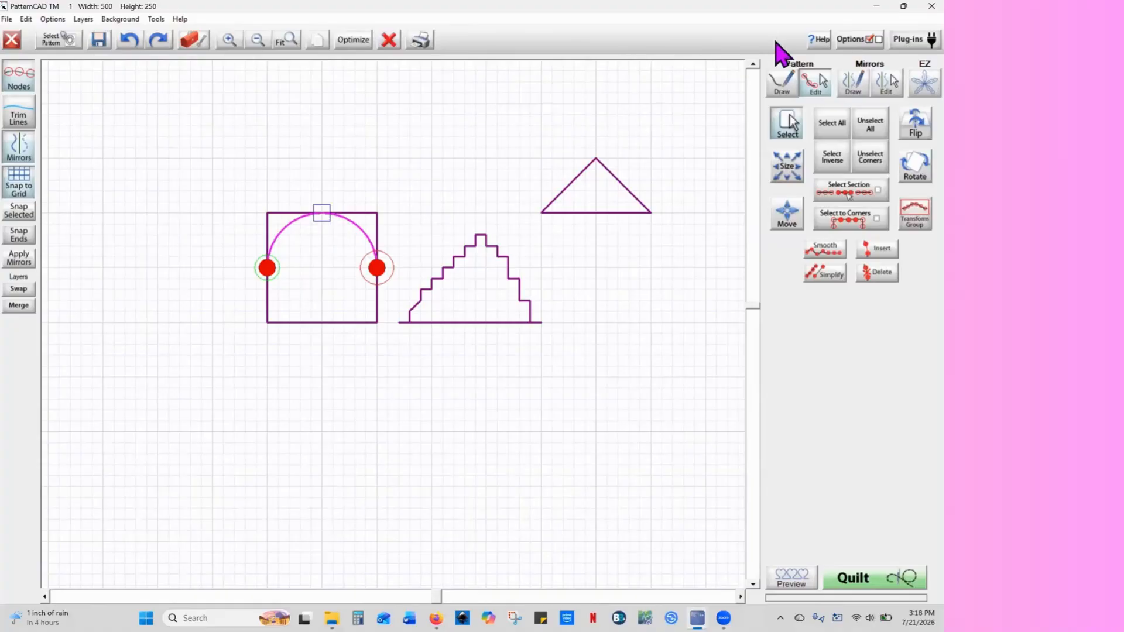
{"action": "left_click", "coordinate": [782, 92]}
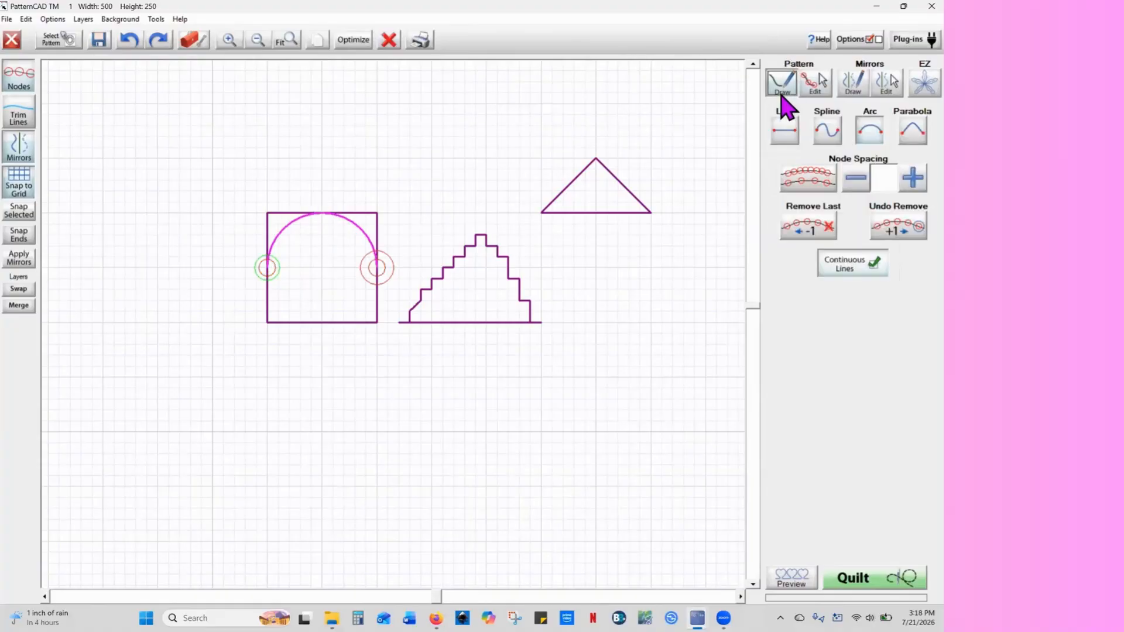
{"action": "left_click", "coordinate": [20, 83]}
{"action": "left_click", "coordinate": [268, 269]}
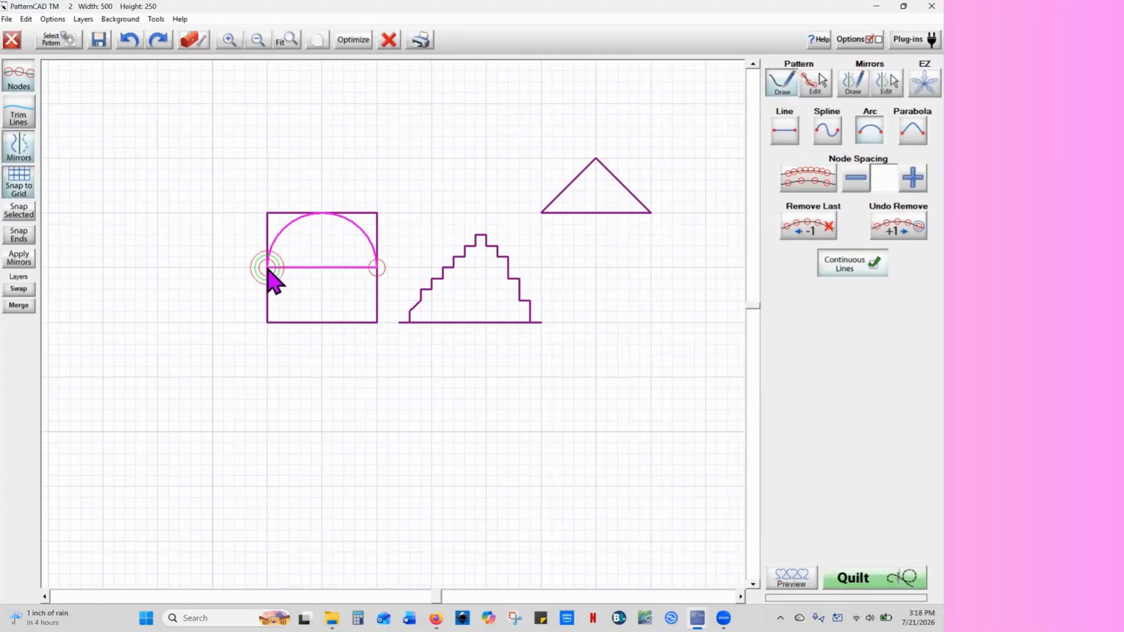
{"action": "right_click", "coordinate": [268, 270]}
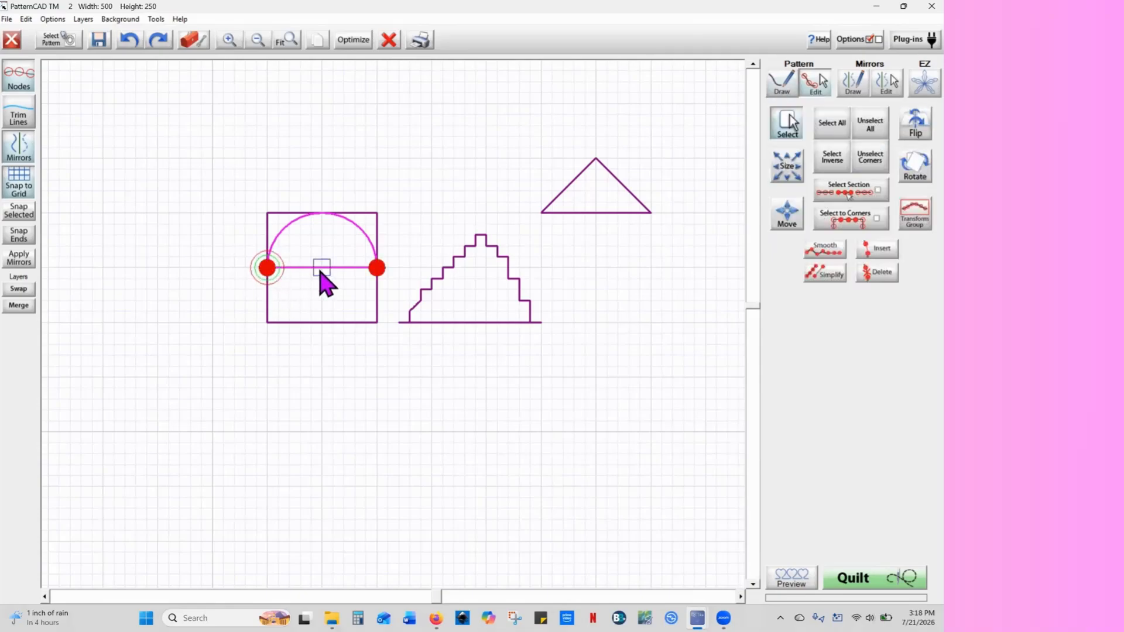
{"action": "left_click_drag", "start_coordinate": [320, 271], "coordinate": [322, 324]}
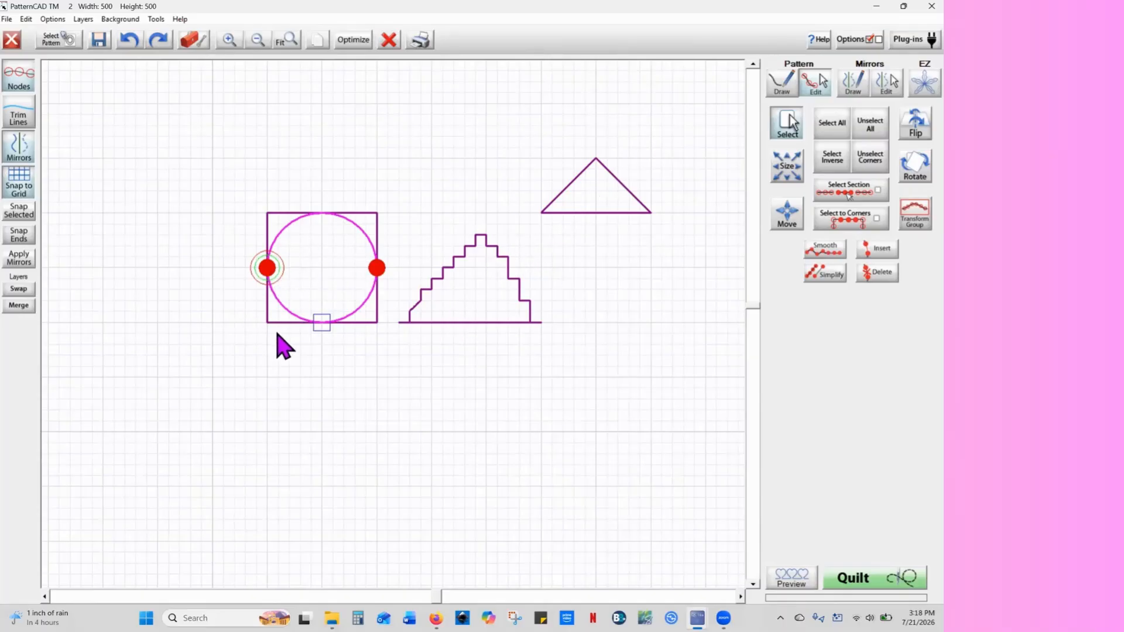
Merge the circle's layer with the square and triangle layer, then run Optimize on the combined pattern and accept the stitching order
{"action": "left_click", "coordinate": [83, 21]}
{"action": "left_click", "coordinate": [92, 35]}
{"action": "left_click", "coordinate": [87, 19]}
{"action": "left_click", "coordinate": [105, 48]}
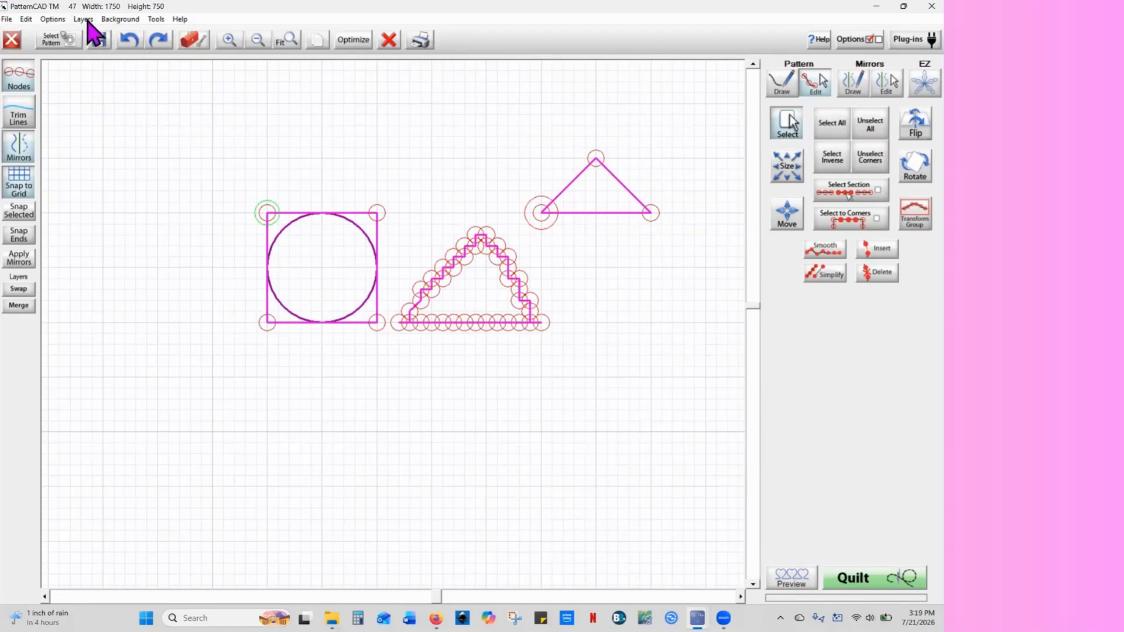
{"action": "left_click", "coordinate": [84, 19]}
{"action": "left_click", "coordinate": [100, 71]}
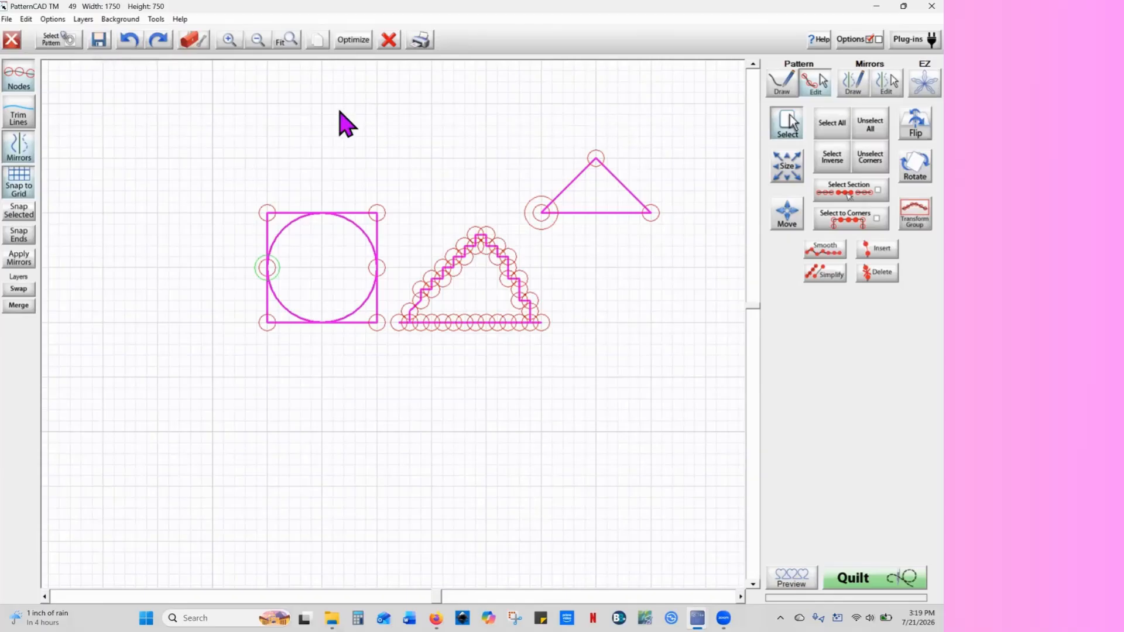
{"action": "left_click", "coordinate": [354, 41]}
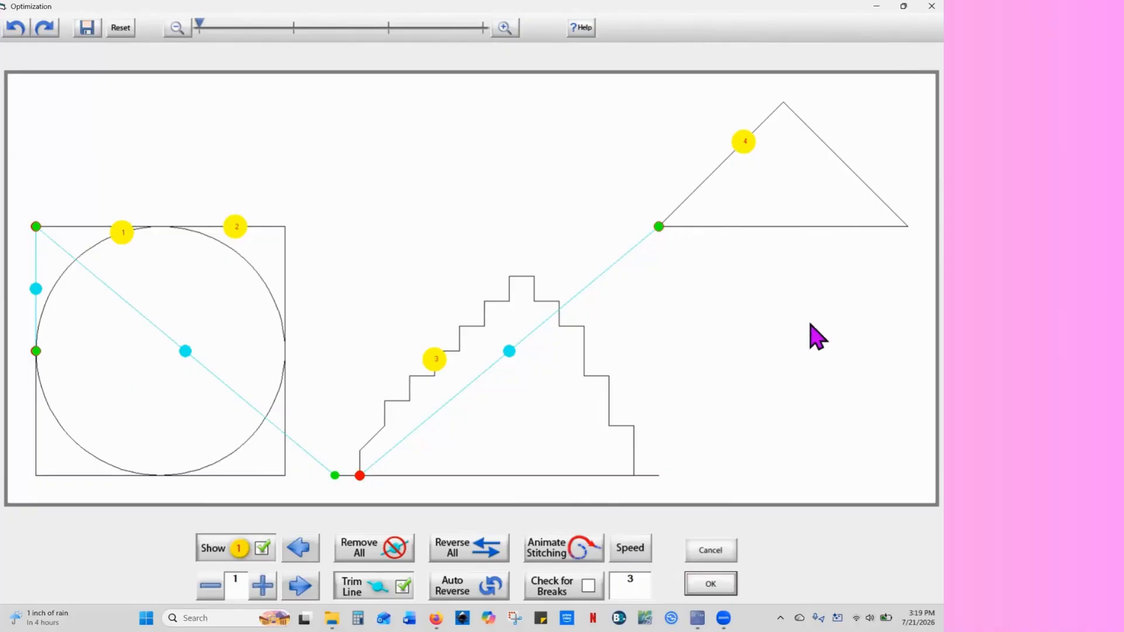
{"action": "left_click", "coordinate": [707, 587]}
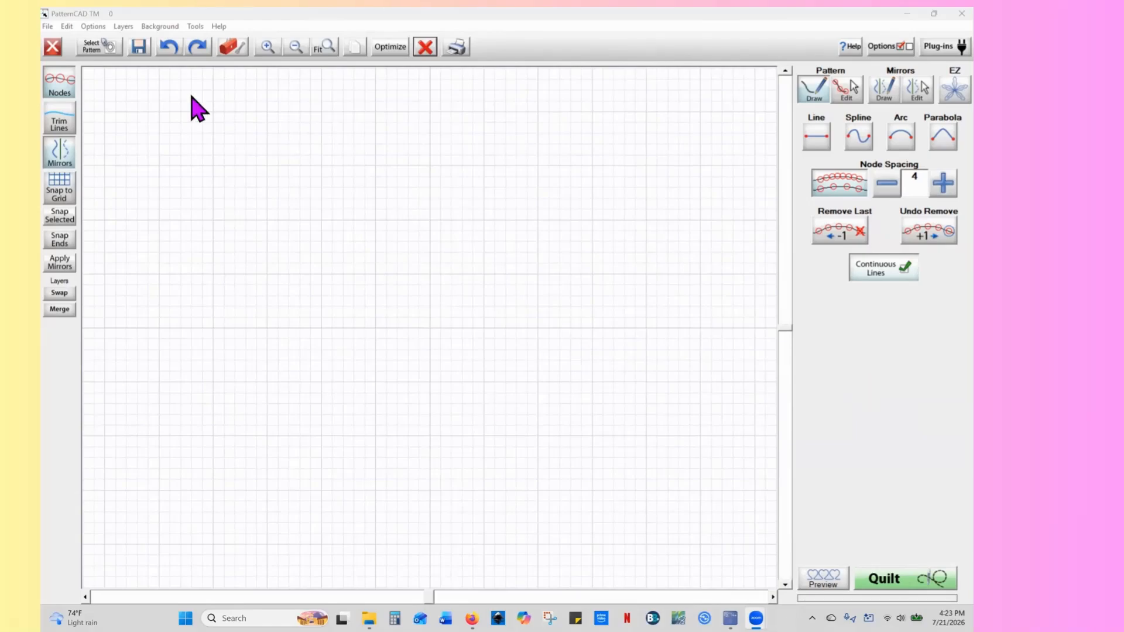
Load the flower photo 20260713_073157 from the dresden plate folder as the background image of the blank pattern
{"action": "left_click", "coordinate": [161, 26]}
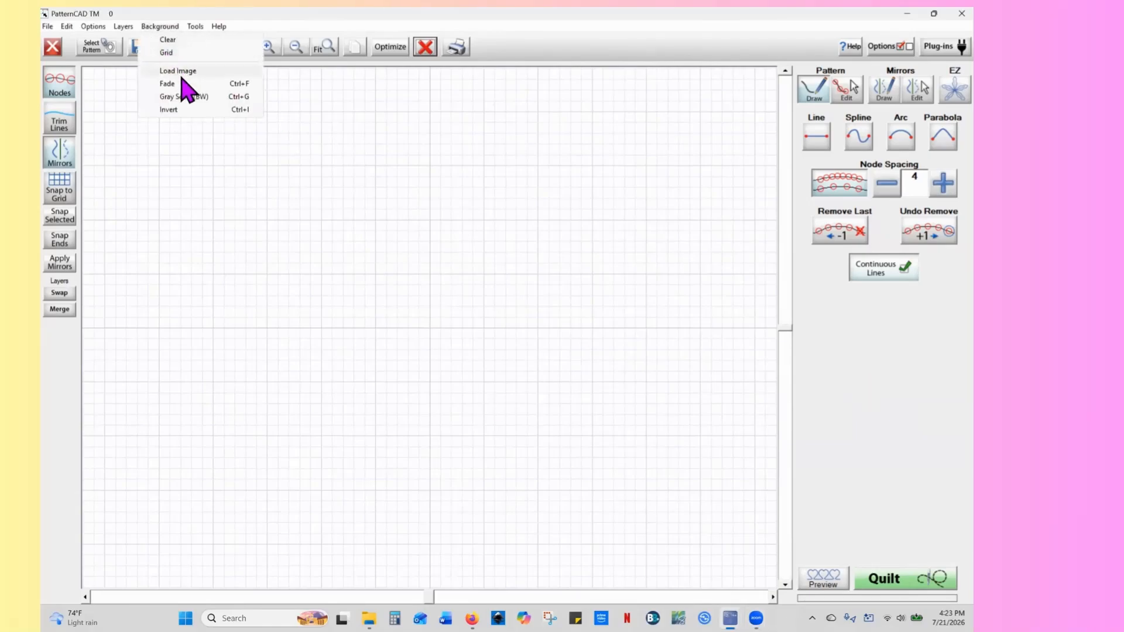
{"action": "left_click", "coordinate": [178, 71]}
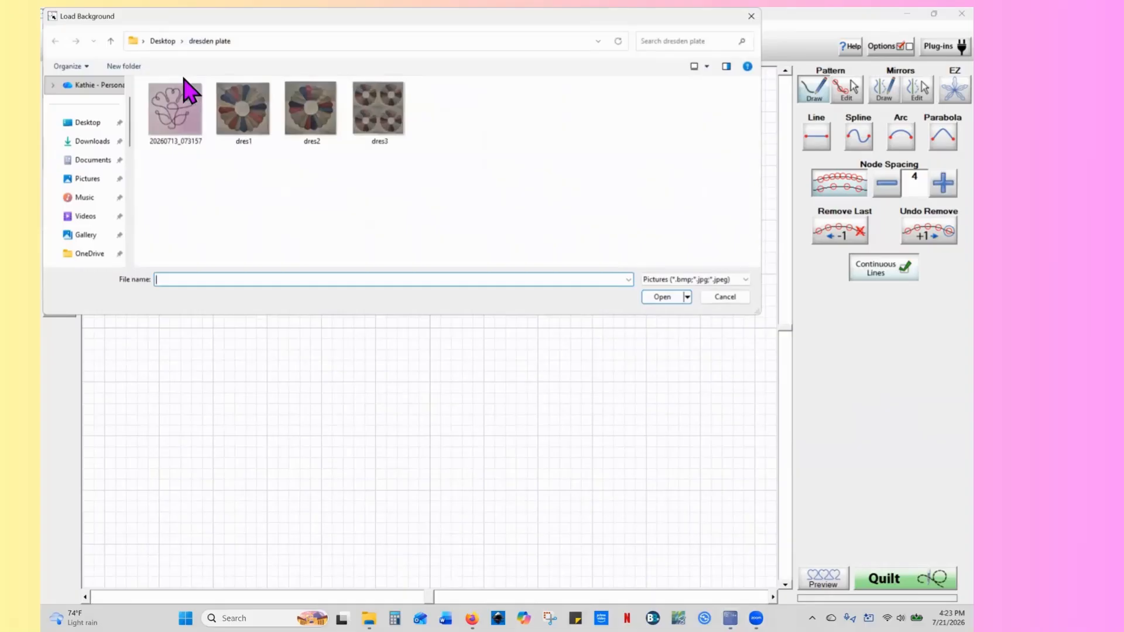
{"action": "left_click", "coordinate": [184, 130]}
{"action": "left_click", "coordinate": [661, 299]}
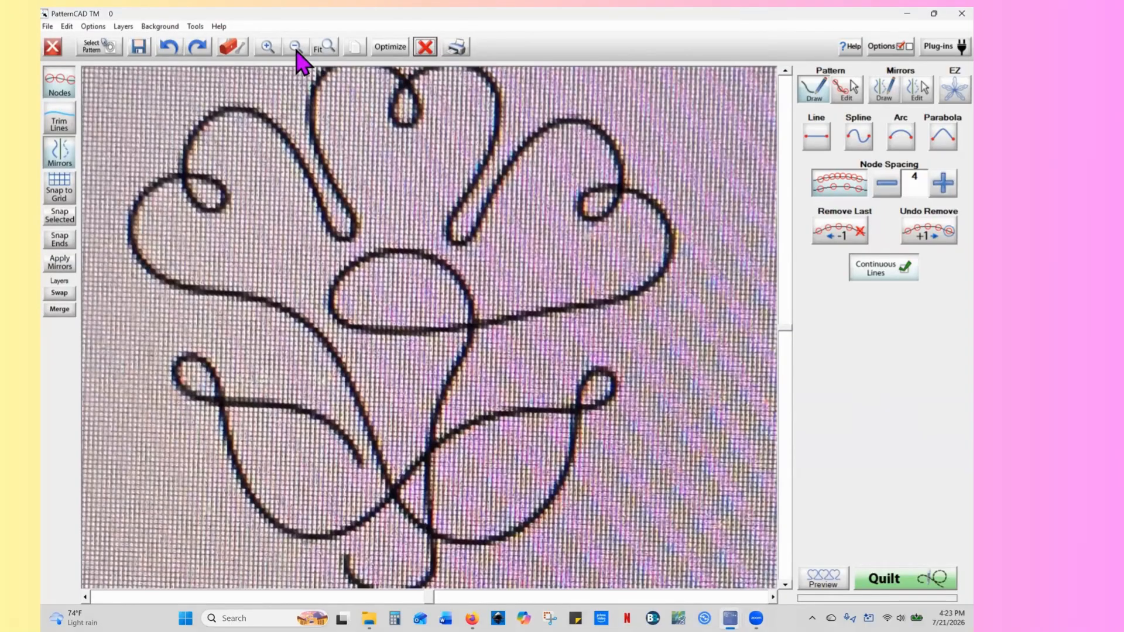
Trace the whole flower freehand with the Line tool at node spacing 4, about 2468 wide and 2450 high, starting at the stem's lower end
{"action": "left_click", "coordinate": [296, 49]}
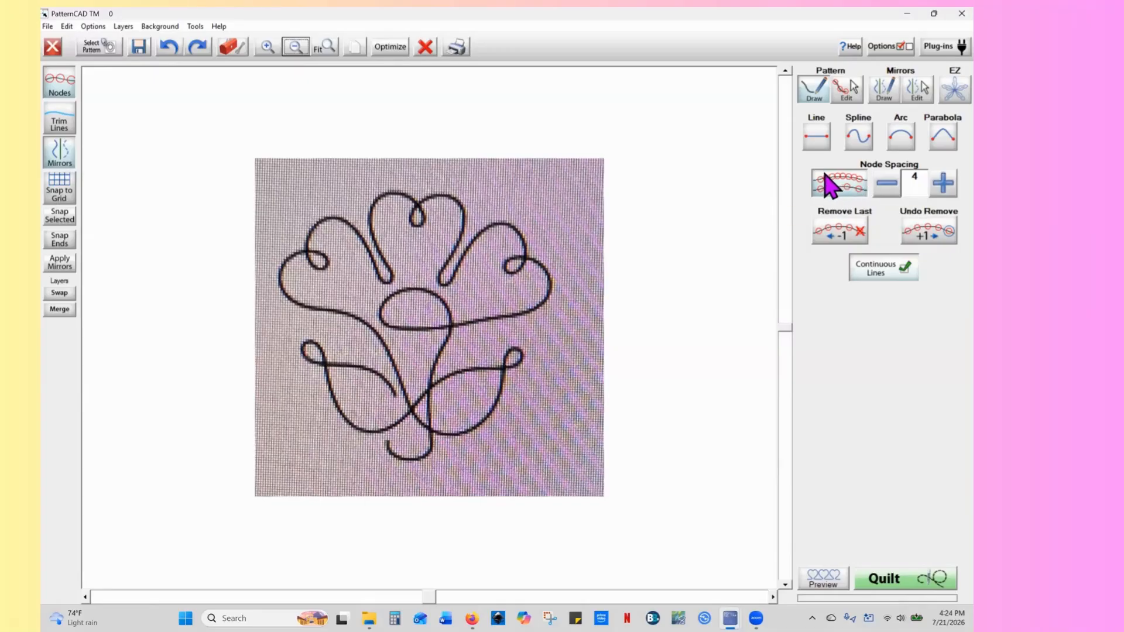
{"action": "left_click", "coordinate": [817, 141]}
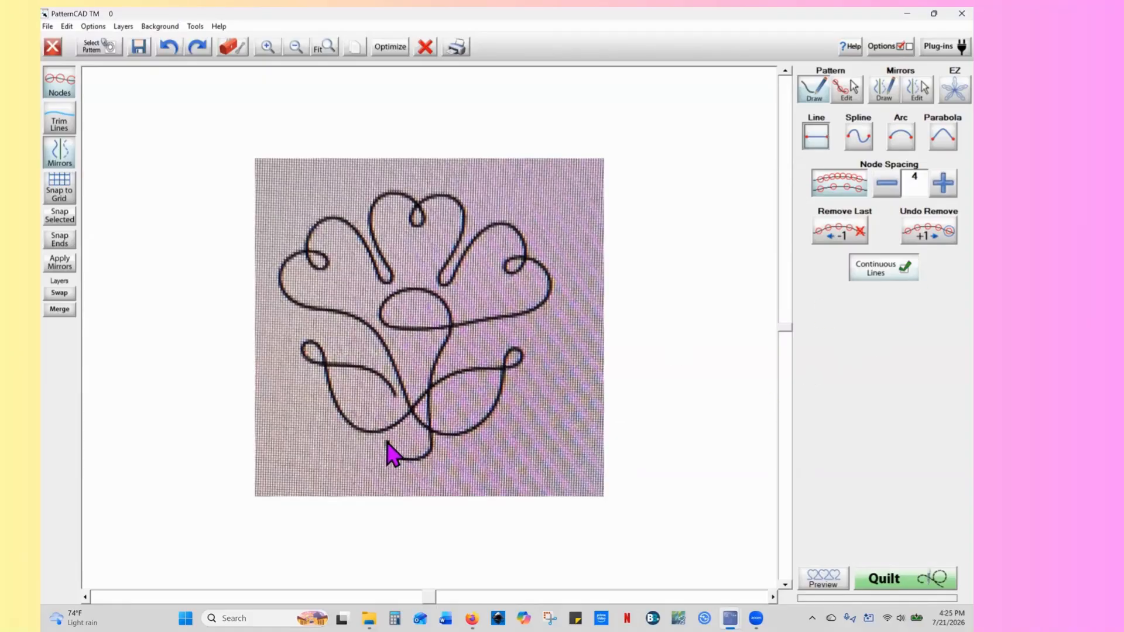
{"action": "mouse_move", "coordinate": [388, 443]}
{"action": "left_mouse_down"}
{"action": "mouse_move", "coordinate": [403, 458]}
{"action": "mouse_move", "coordinate": [432, 452]}
{"action": "mouse_move", "coordinate": [449, 322]}
{"action": "mouse_move", "coordinate": [417, 289]}
{"action": "mouse_move", "coordinate": [382, 309]}
{"action": "mouse_move", "coordinate": [382, 322]}
{"action": "mouse_move", "coordinate": [402, 332]}
{"action": "mouse_move", "coordinate": [546, 304]}
{"action": "mouse_move", "coordinate": [553, 287]}
{"action": "mouse_move", "coordinate": [526, 256]}
{"action": "mouse_move", "coordinate": [511, 260]}
{"action": "mouse_move", "coordinate": [510, 276]}
{"action": "mouse_move", "coordinate": [528, 253]}
{"action": "mouse_move", "coordinate": [517, 238]}
{"action": "mouse_move", "coordinate": [484, 236]}
{"action": "mouse_move", "coordinate": [457, 285]}
{"action": "mouse_move", "coordinate": [440, 287]}
{"action": "mouse_move", "coordinate": [461, 219]}
{"action": "mouse_move", "coordinate": [447, 205]}
{"action": "mouse_move", "coordinate": [426, 208]}
{"action": "mouse_move", "coordinate": [414, 227]}
{"action": "mouse_move", "coordinate": [414, 204]}
{"action": "mouse_move", "coordinate": [402, 198]}
{"action": "mouse_move", "coordinate": [380, 205]}
{"action": "mouse_move", "coordinate": [371, 227]}
{"action": "mouse_move", "coordinate": [387, 287]}
{"action": "mouse_move", "coordinate": [337, 221]}
{"action": "mouse_move", "coordinate": [319, 228]}
{"action": "mouse_move", "coordinate": [315, 263]}
{"action": "mouse_move", "coordinate": [326, 266]}
{"action": "mouse_move", "coordinate": [315, 248]}
{"action": "mouse_move", "coordinate": [290, 262]}
{"action": "mouse_move", "coordinate": [291, 300]}
{"action": "mouse_move", "coordinate": [308, 316]}
{"action": "mouse_move", "coordinate": [362, 323]}
{"action": "mouse_move", "coordinate": [440, 441]}
{"action": "mouse_move", "coordinate": [487, 422]}
{"action": "mouse_move", "coordinate": [512, 351]}
{"action": "mouse_move", "coordinate": [521, 353]}
{"action": "mouse_move", "coordinate": [502, 377]}
{"action": "mouse_move", "coordinate": [464, 375]}
{"action": "mouse_move", "coordinate": [363, 434]}
{"action": "mouse_move", "coordinate": [313, 346]}
{"action": "mouse_move", "coordinate": [302, 350]}
{"action": "mouse_move", "coordinate": [326, 375]}
{"action": "mouse_move", "coordinate": [390, 387]}
{"action": "mouse_move", "coordinate": [394, 398]}
{"action": "left_mouse_up"}
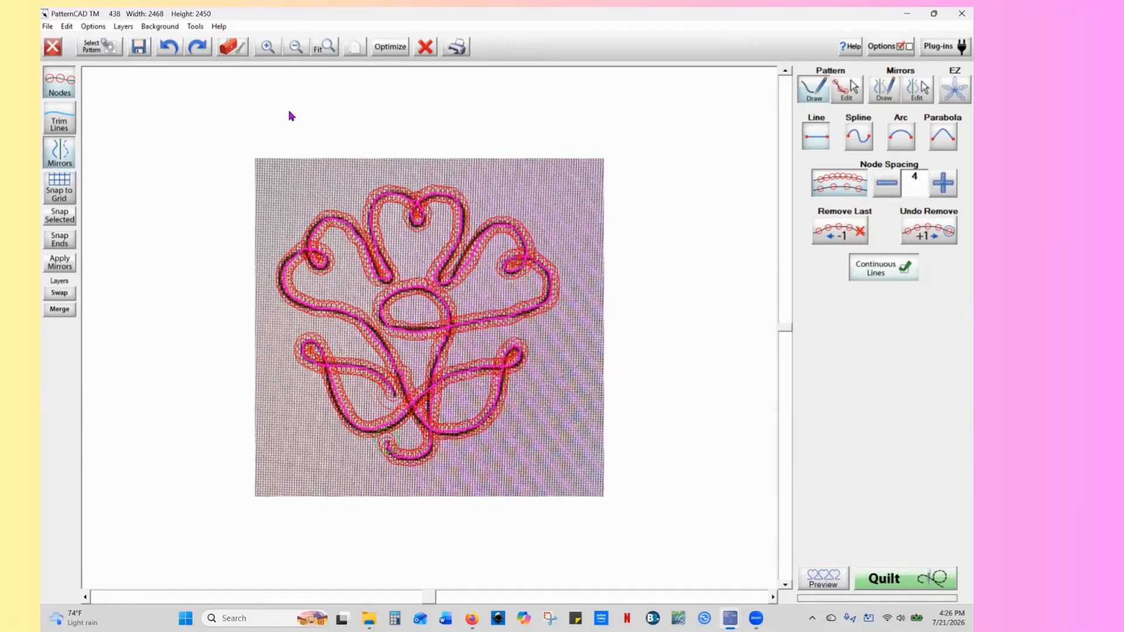
Clear the flower photo from the background and show the grid behind the traced flower
{"action": "left_click", "coordinate": [173, 29]}
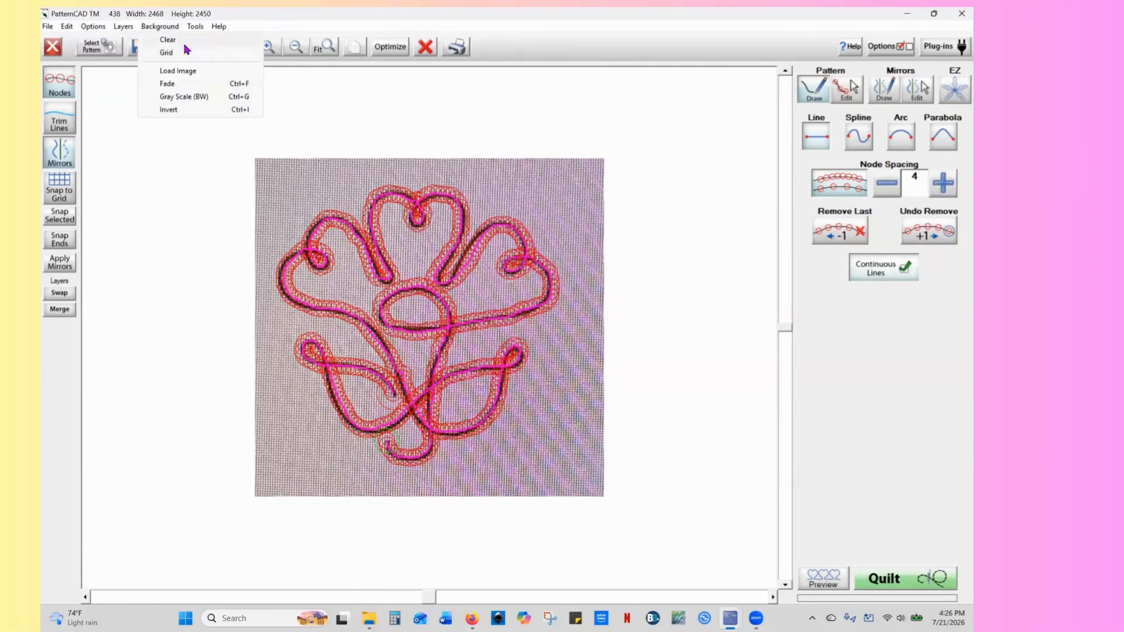
{"action": "left_click", "coordinate": [176, 40]}
{"action": "left_click", "coordinate": [170, 27]}
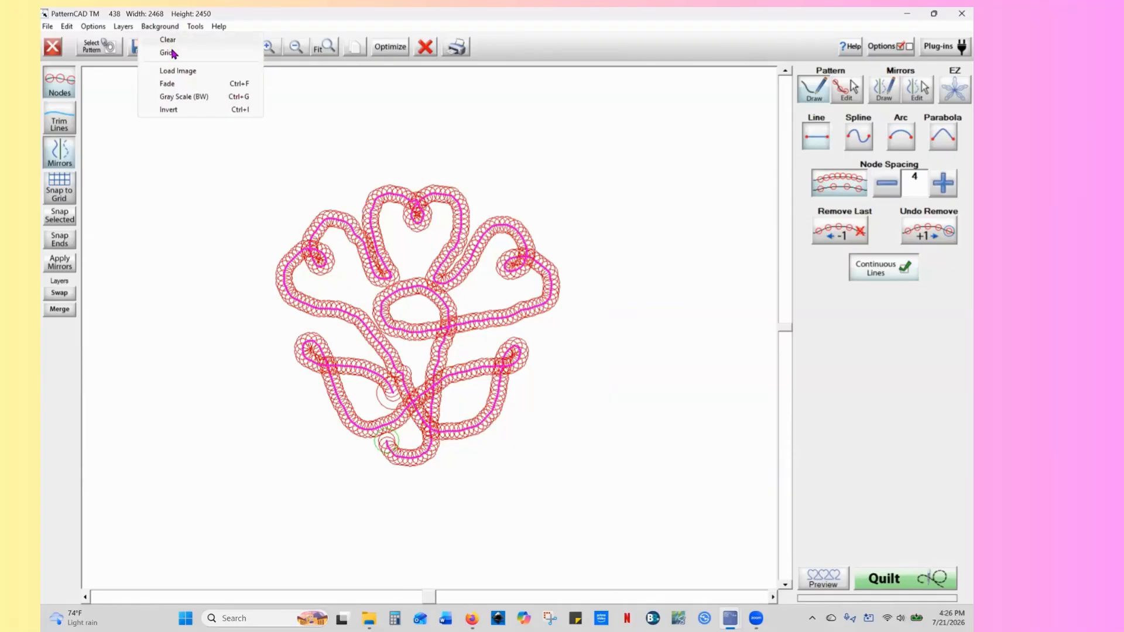
{"action": "left_click", "coordinate": [172, 52]}
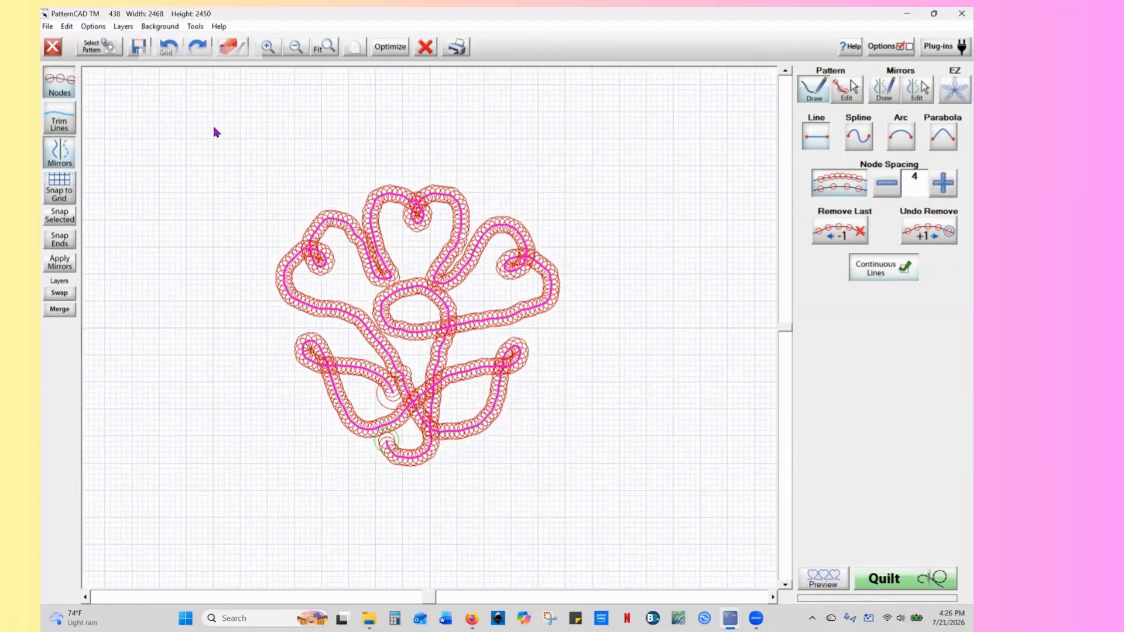
Hide the nodes of the traced flower and run Optimize on it
{"action": "left_click", "coordinate": [67, 92]}
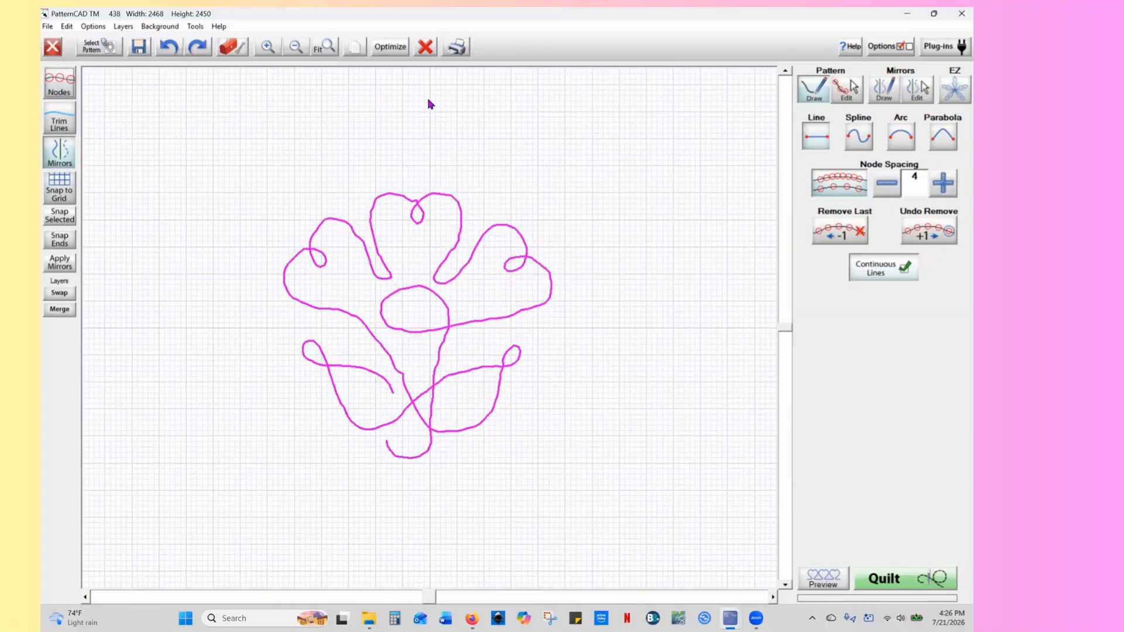
{"action": "left_click", "coordinate": [391, 47]}
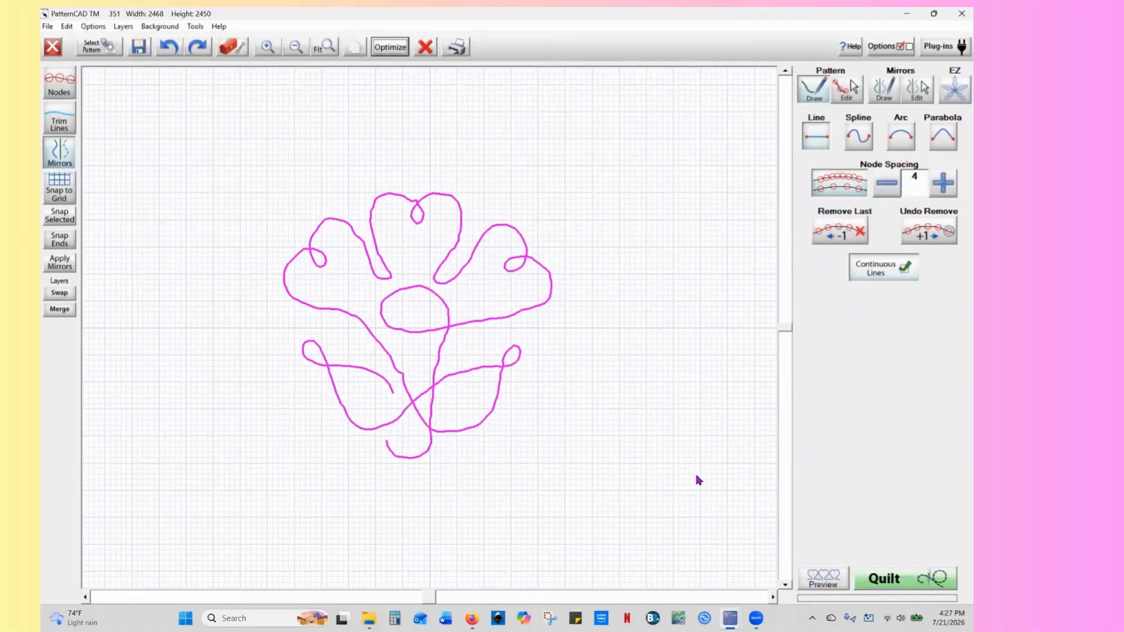
Select all of the flower's nodes, smooth them twice with the nodes hidden, and run Optimize again
{"action": "left_click", "coordinate": [846, 99]}
{"action": "left_click", "coordinate": [817, 136]}
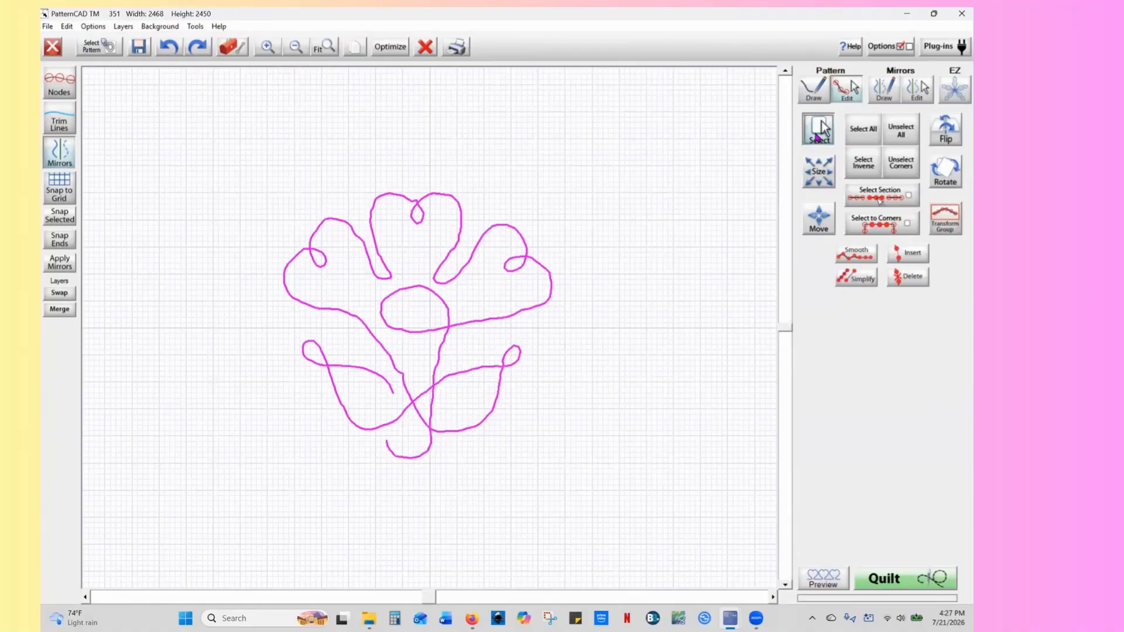
{"action": "left_click", "coordinate": [862, 138]}
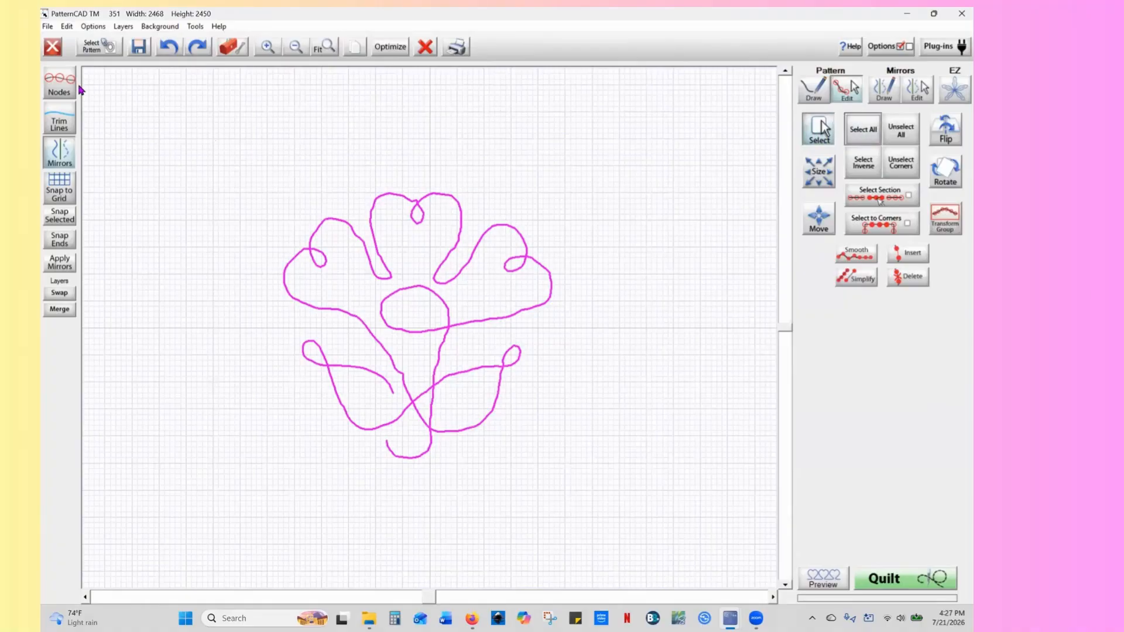
{"action": "left_click", "coordinate": [61, 92]}
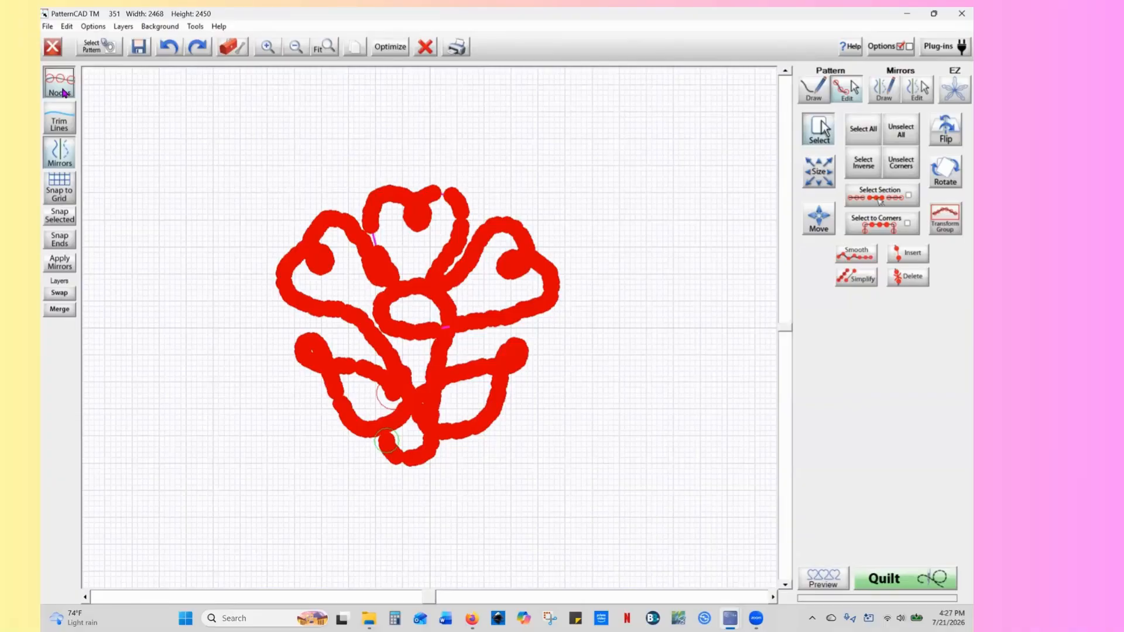
{"action": "left_click", "coordinate": [63, 92]}
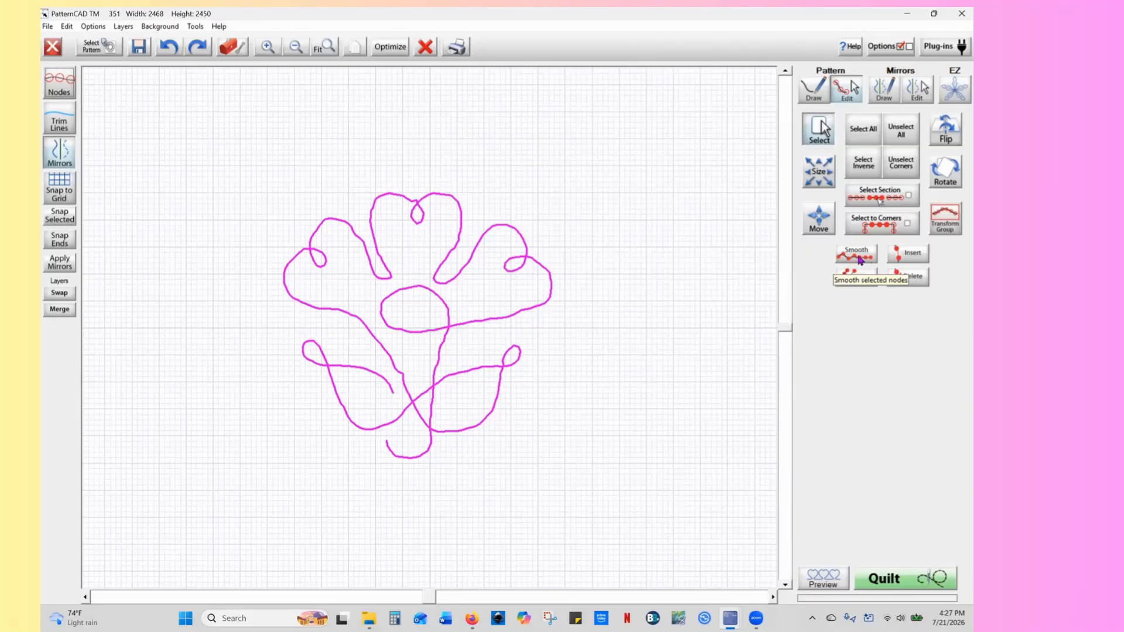
{"action": "left_click", "coordinate": [860, 261]}
{"action": "left_click", "coordinate": [860, 261]}
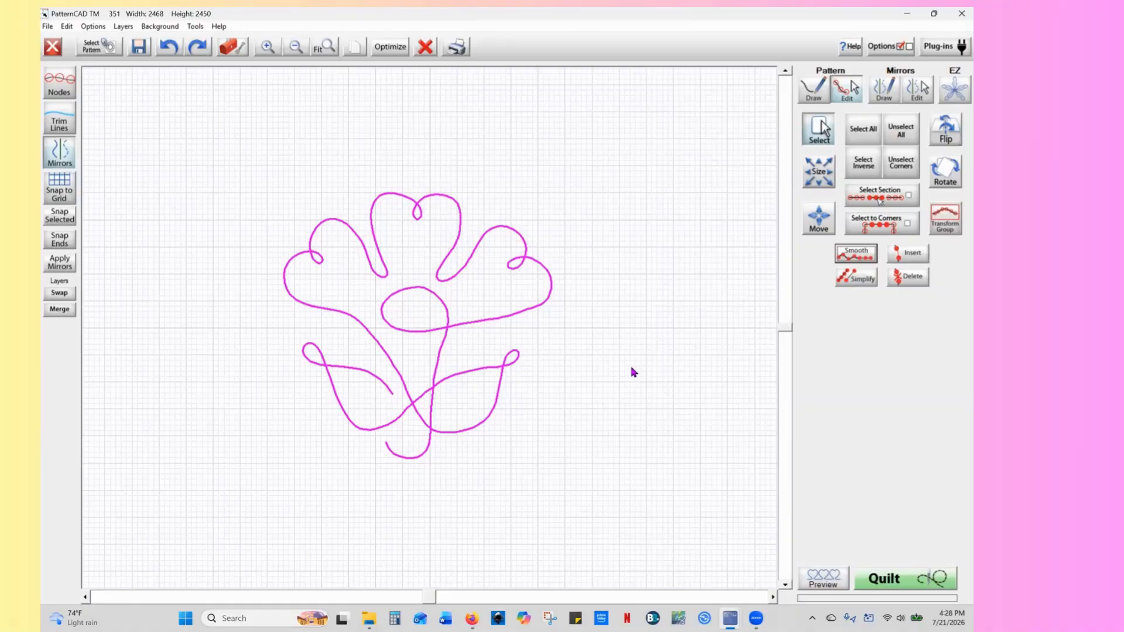
{"action": "left_click", "coordinate": [390, 48]}
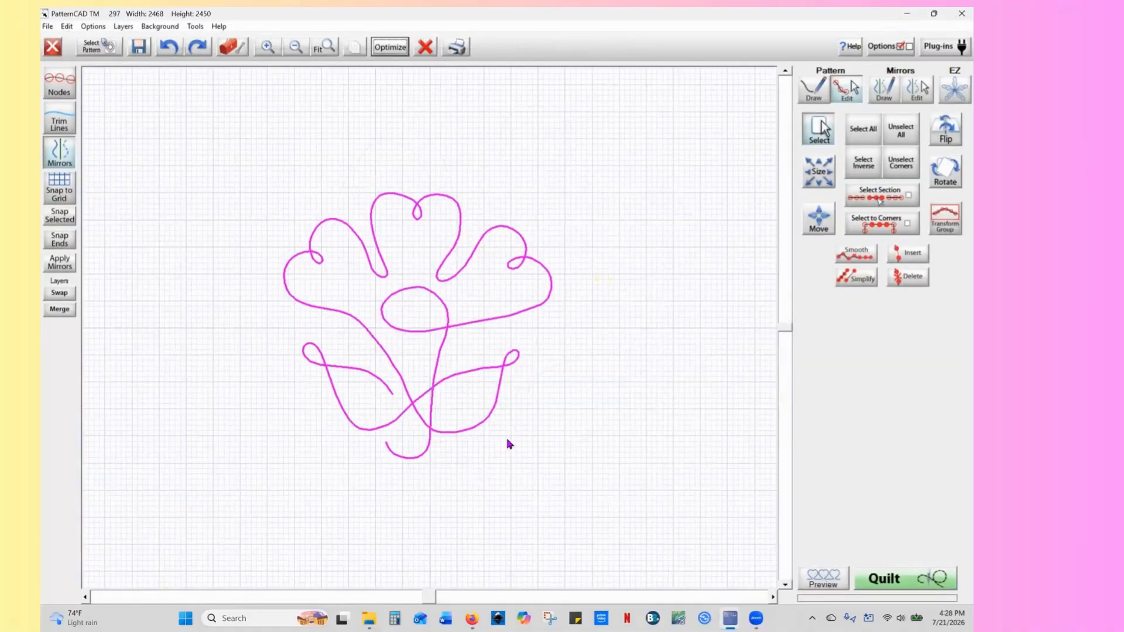
With node spacing off, place a Spline point just beside the lower end of the flower's stem and show the nodes
{"action": "left_click", "coordinate": [816, 105]}
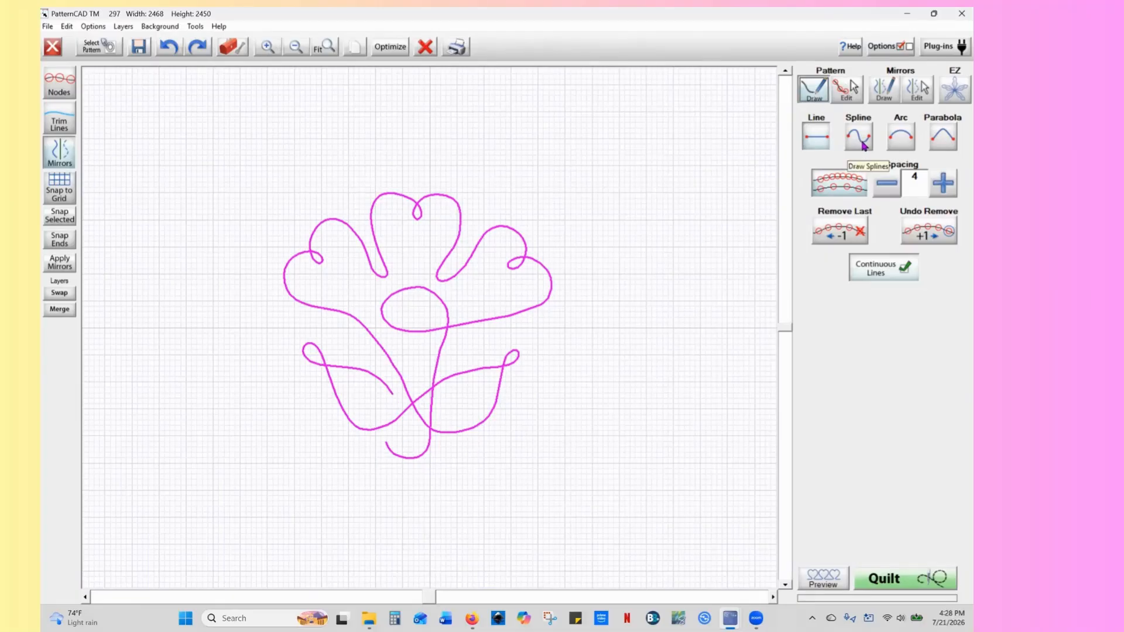
{"action": "left_click", "coordinate": [838, 194]}
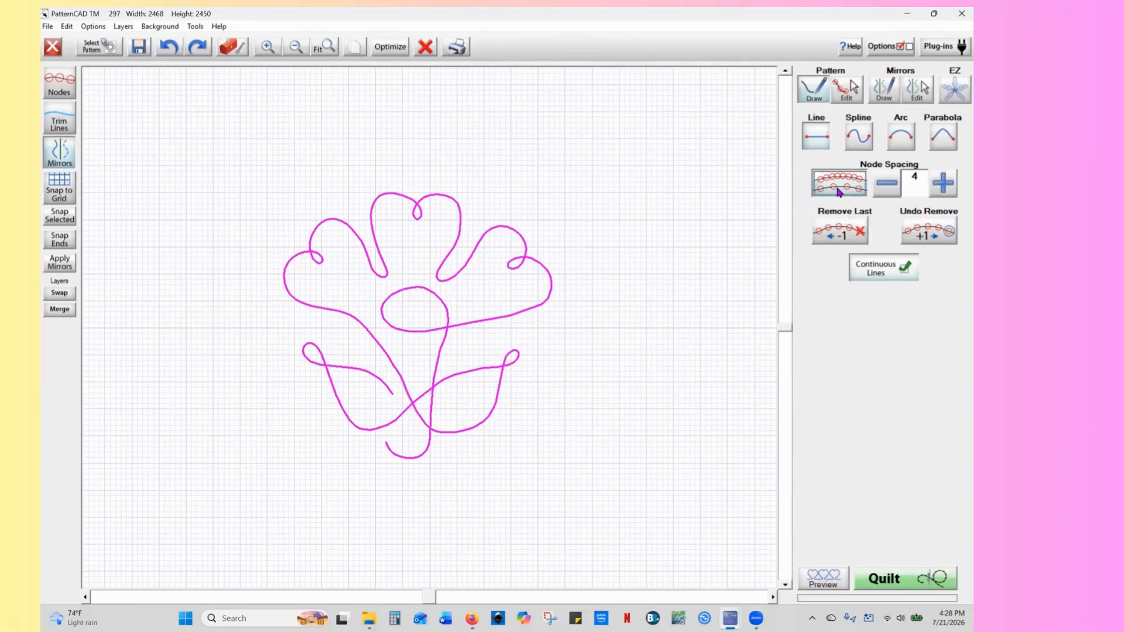
{"action": "left_click", "coordinate": [859, 139]}
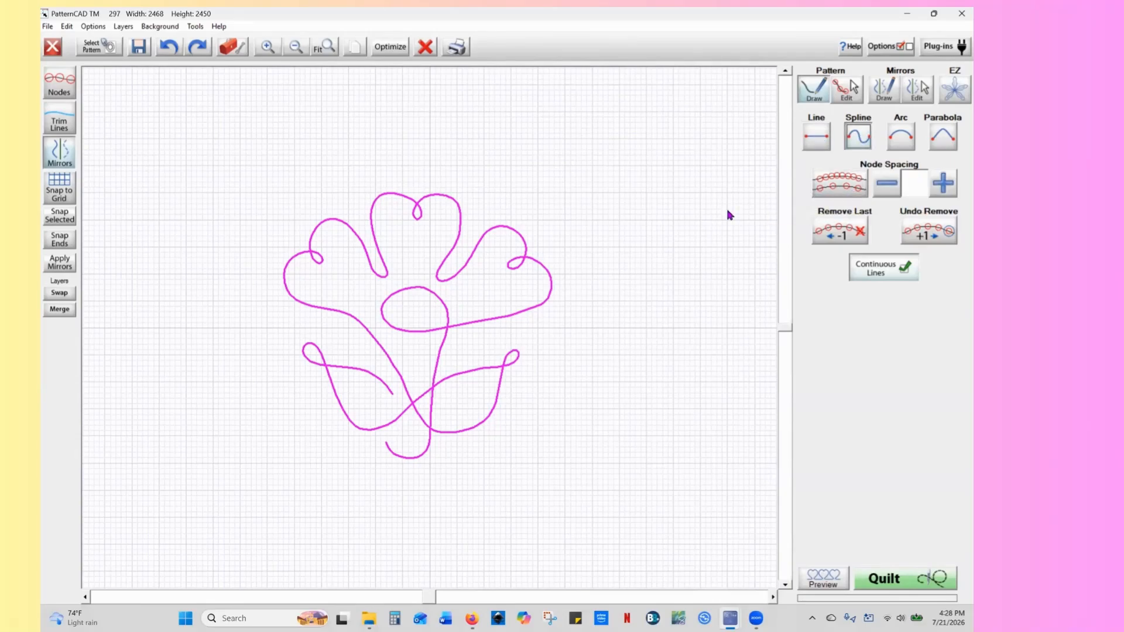
{"action": "left_click", "coordinate": [442, 457]}
{"action": "left_click", "coordinate": [64, 94]}
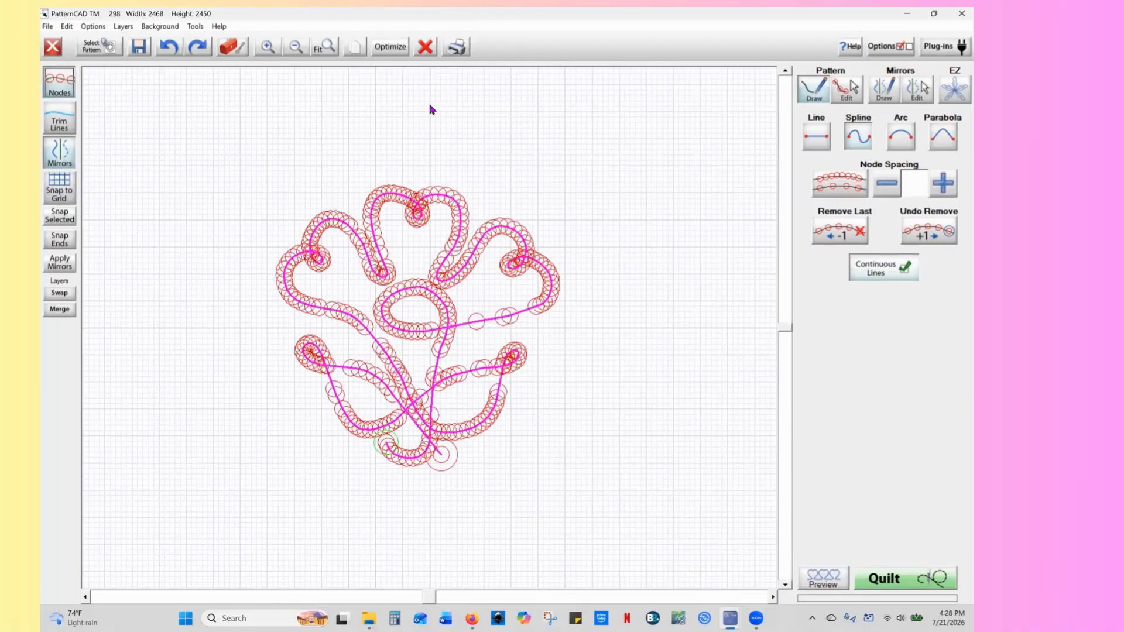
Select the two nodes of the spline running to the flower's lower stem end, bend it into a smooth curve, and unselect all nodes
{"action": "left_click", "coordinate": [847, 99]}
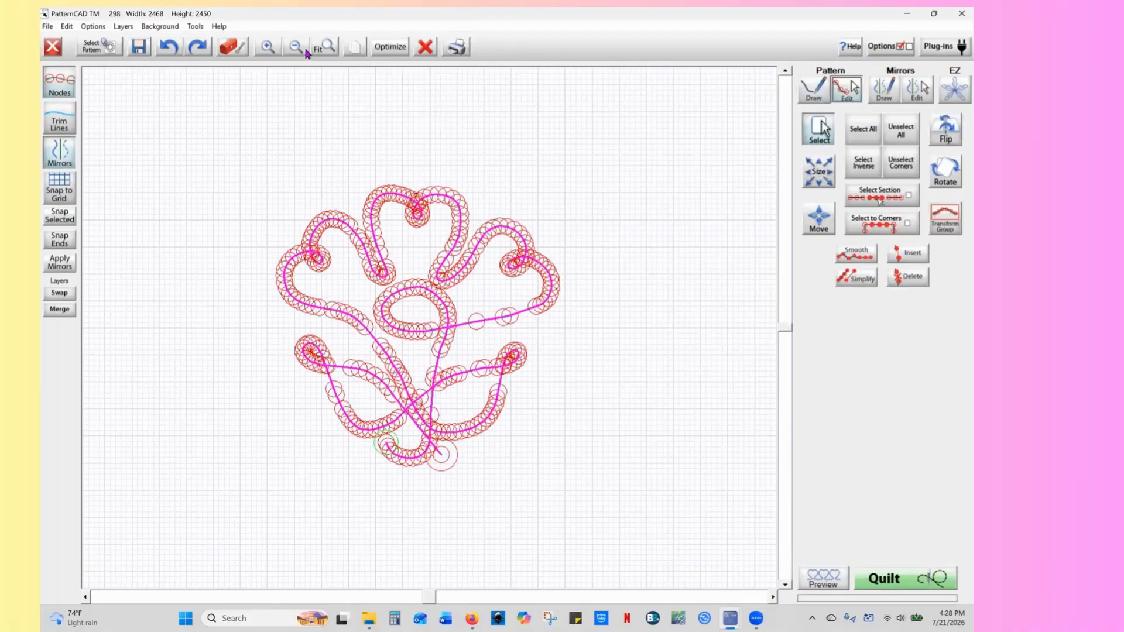
{"action": "left_click", "coordinate": [268, 52]}
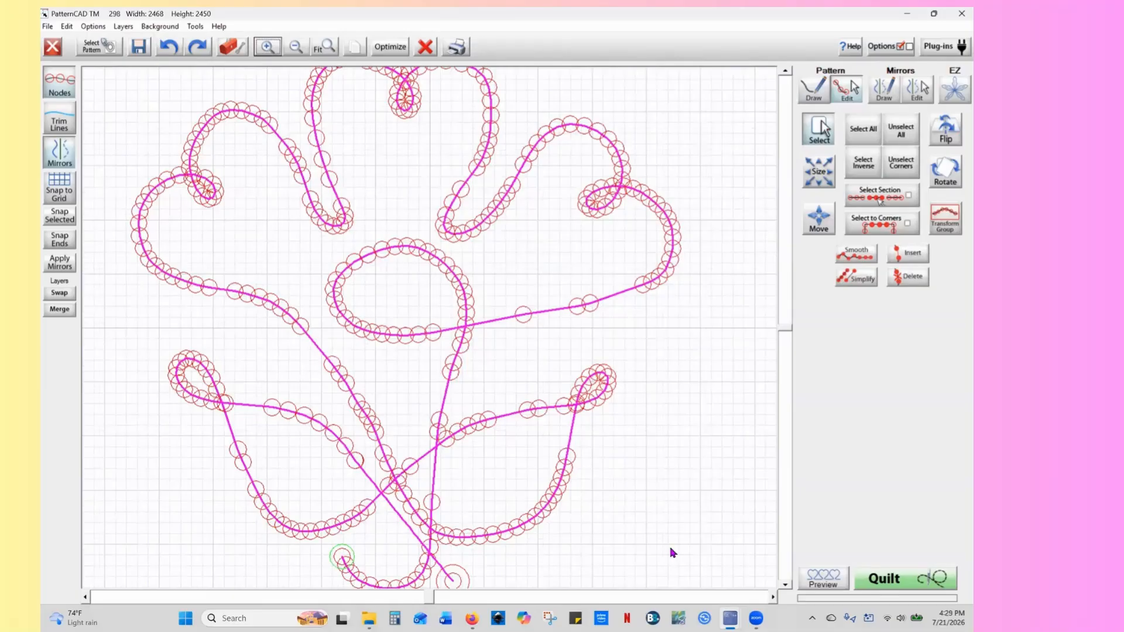
{"action": "left_click", "coordinate": [785, 584]}
{"action": "left_click", "coordinate": [784, 584]}
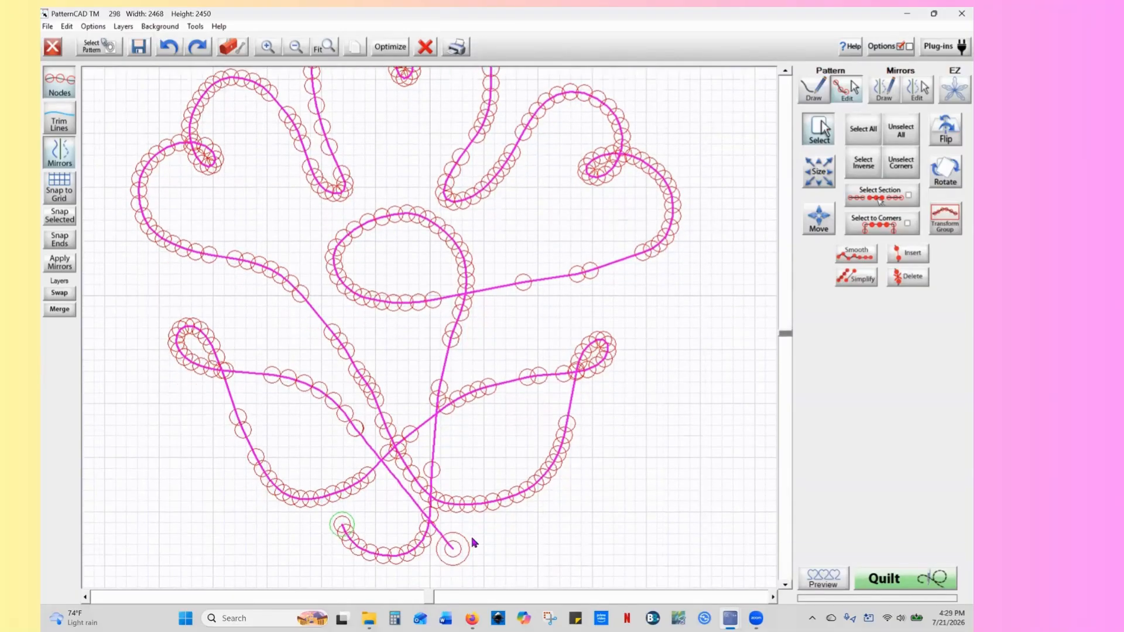
{"action": "left_click", "coordinate": [904, 134]}
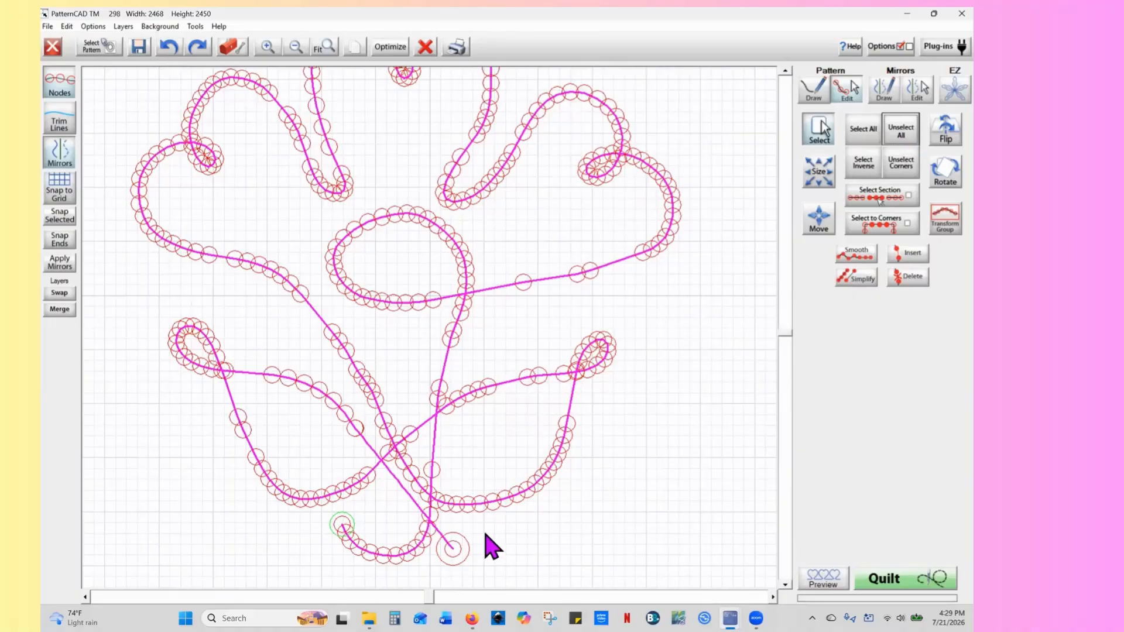
{"action": "left_click", "coordinate": [453, 549]}
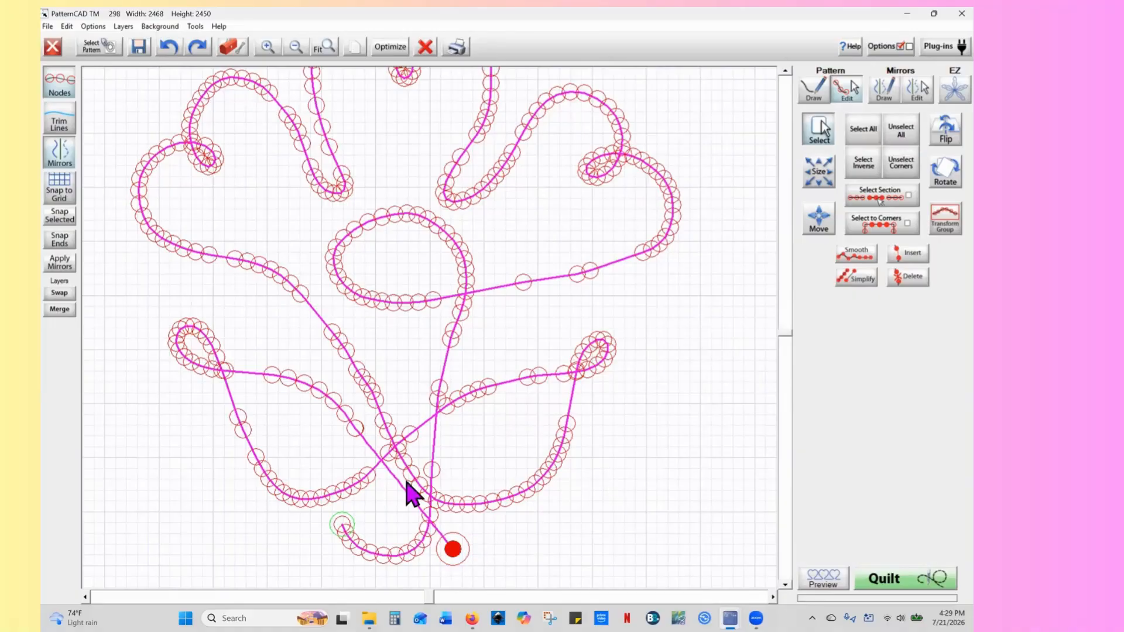
{"action": "left_click", "coordinate": [355, 428]}
{"action": "left_click_drag", "start_coordinate": [415, 508], "coordinate": [391, 528]}
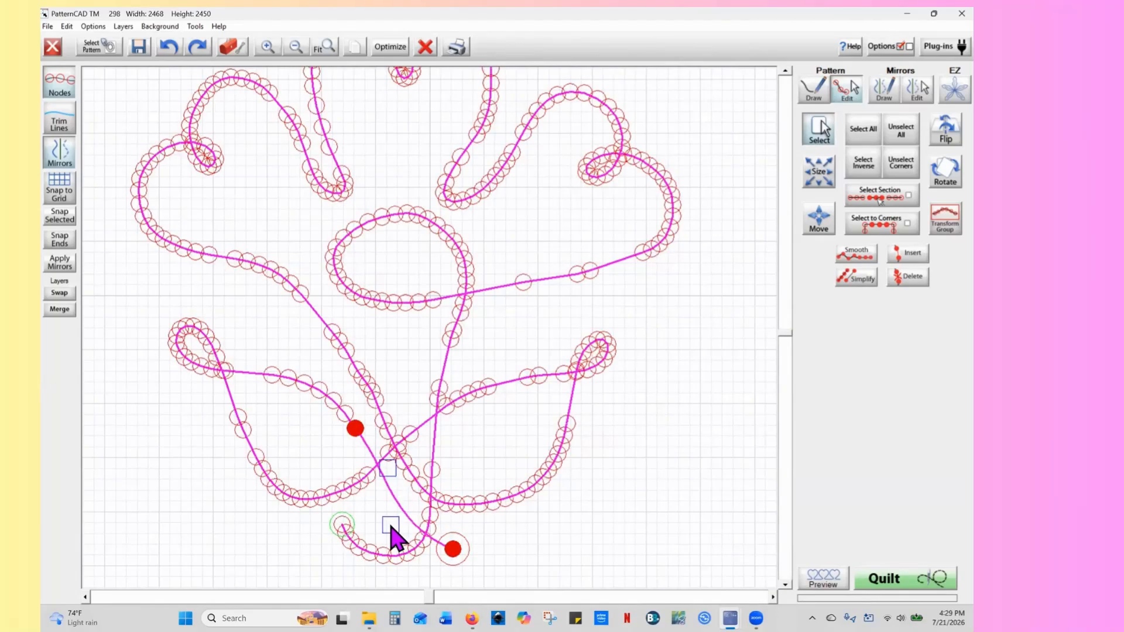
{"action": "left_click_drag", "start_coordinate": [389, 473], "coordinate": [388, 475]}
{"action": "left_click", "coordinate": [901, 131]}
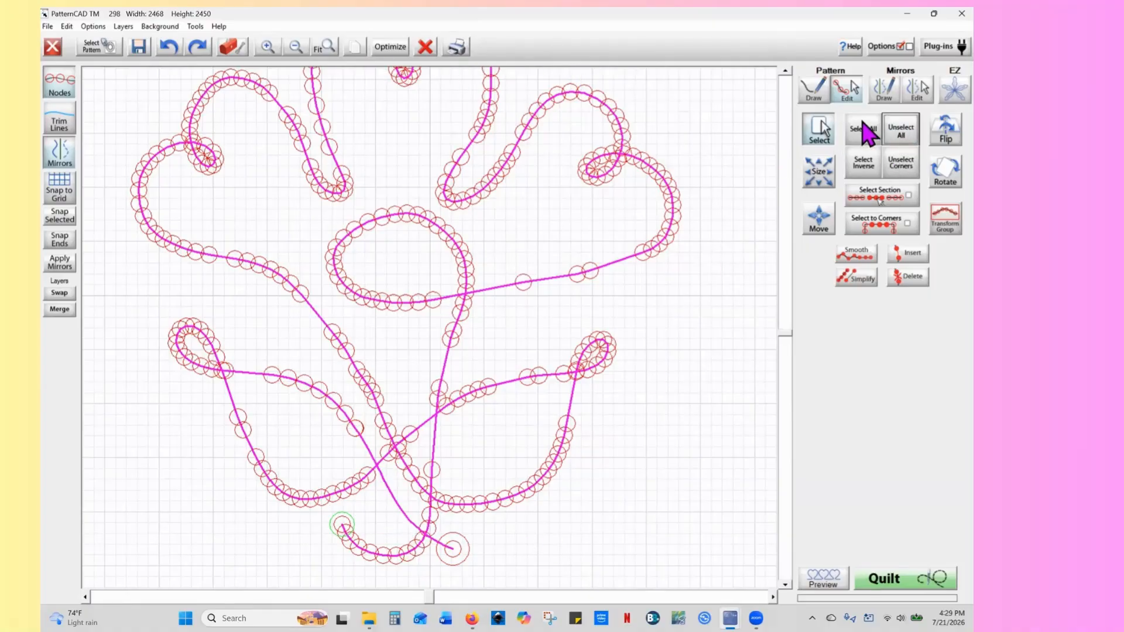
Preview the flower as a repeating panto pattern and close the preview
{"action": "left_click", "coordinate": [296, 48]}
{"action": "left_click", "coordinate": [823, 582]}
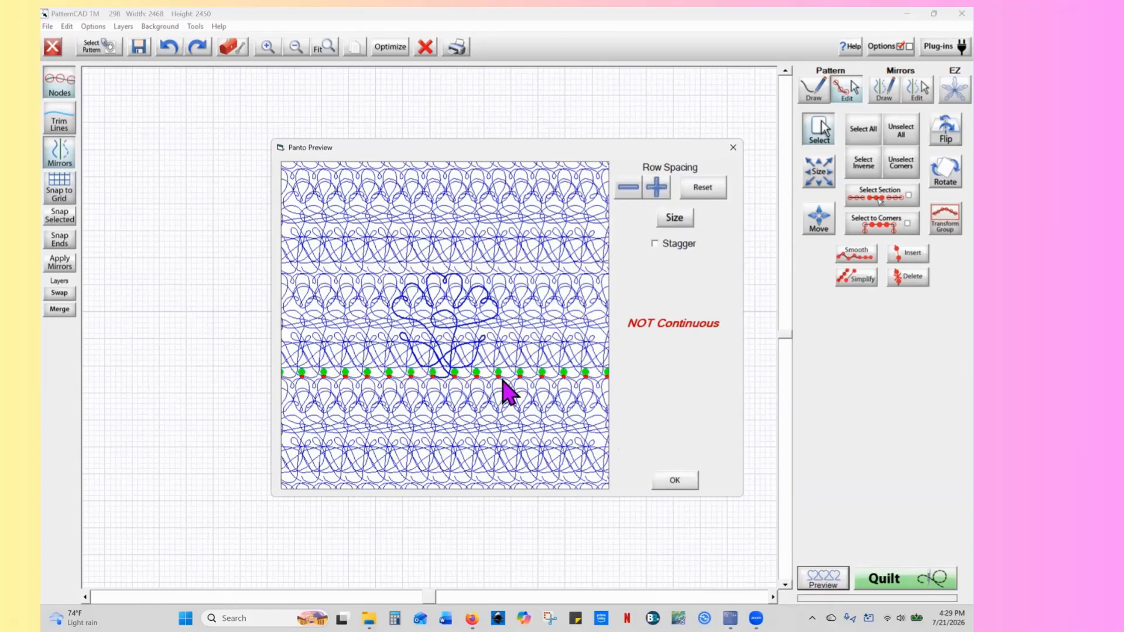
{"action": "left_click", "coordinate": [669, 483]}
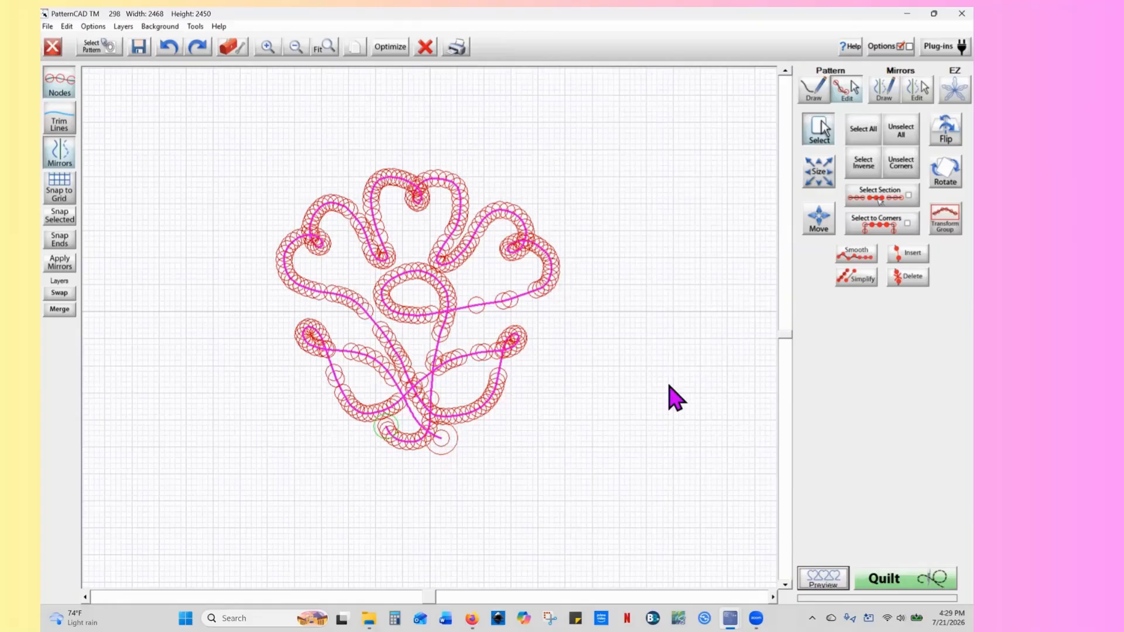
Extend the stem's end with a spline to a point below the right petal, bend it slightly downward, and unselect all nodes
{"action": "left_click", "coordinate": [815, 92]}
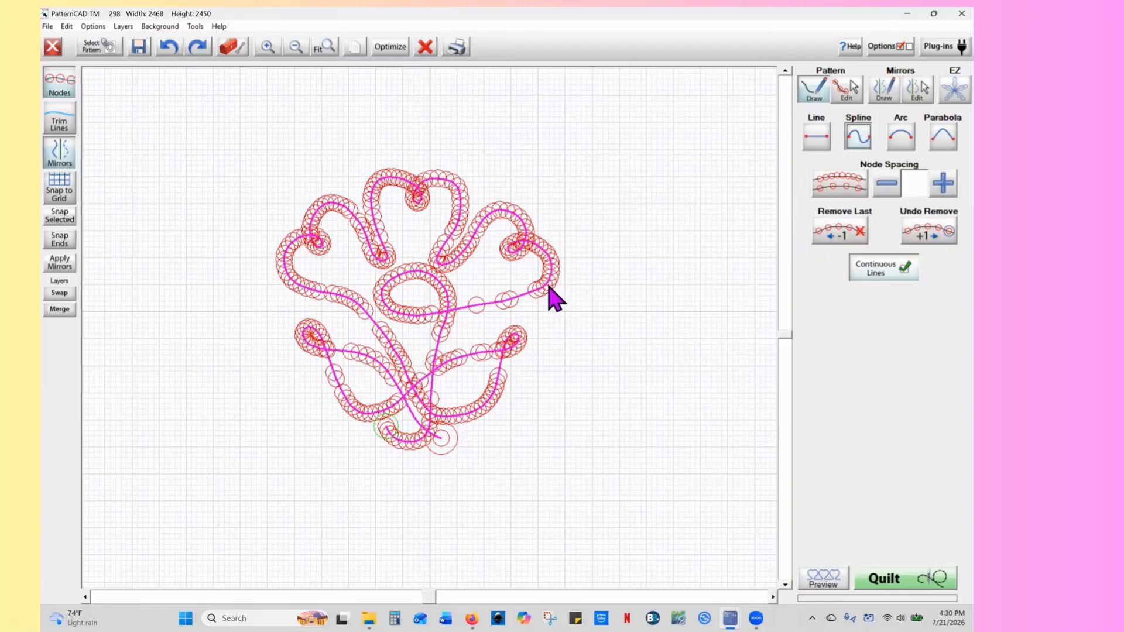
{"action": "left_click", "coordinate": [543, 431]}
{"action": "right_click", "coordinate": [543, 431]}
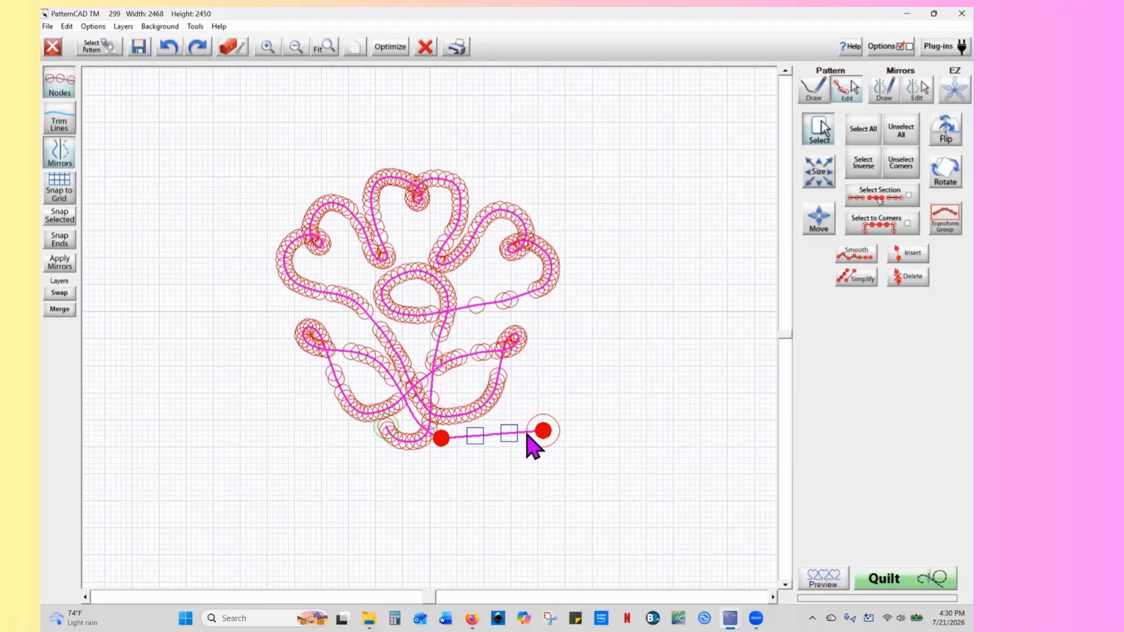
{"action": "mouse_move", "coordinate": [474, 436]}
{"action": "left_mouse_down"}
{"action": "mouse_move", "coordinate": [471, 452]}
{"action": "mouse_move", "coordinate": [519, 451]}
{"action": "mouse_move", "coordinate": [513, 443]}
{"action": "left_mouse_up"}
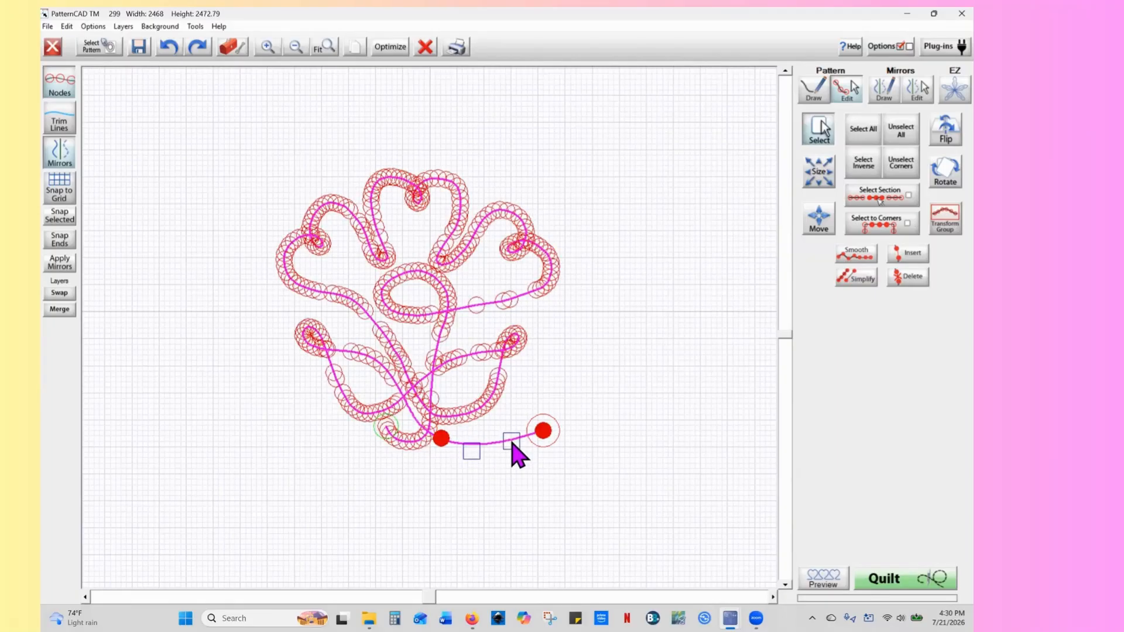
{"action": "left_click", "coordinate": [901, 141]}
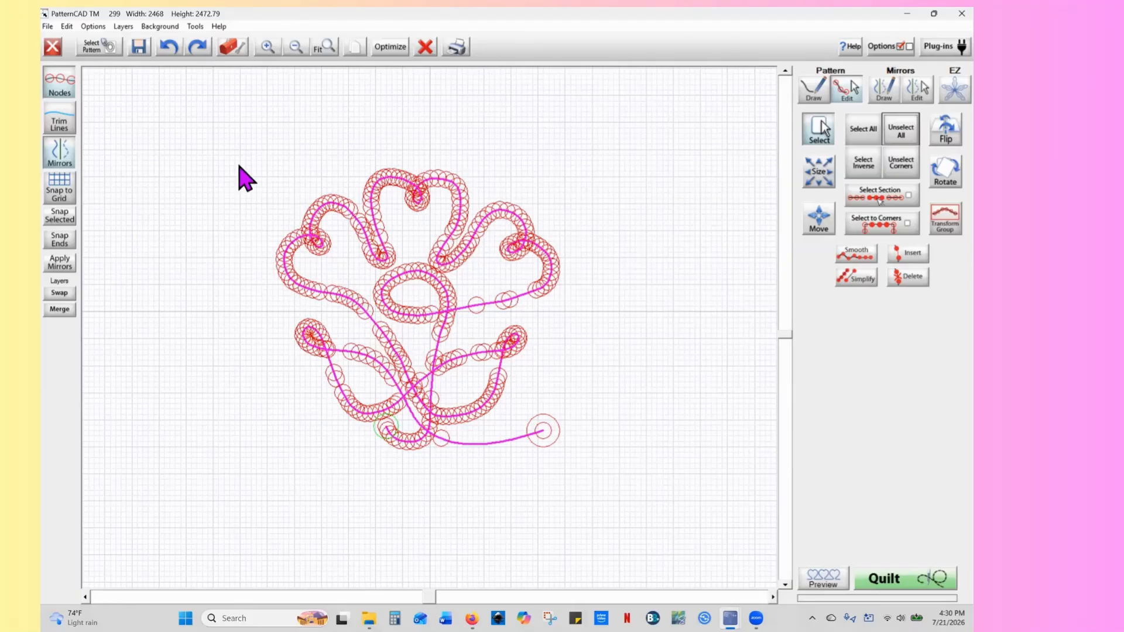
Move the group of nodes at the pattern's start point out to the left until the pattern is about 2489 wide, and unselect them
{"action": "left_click", "coordinate": [267, 47]}
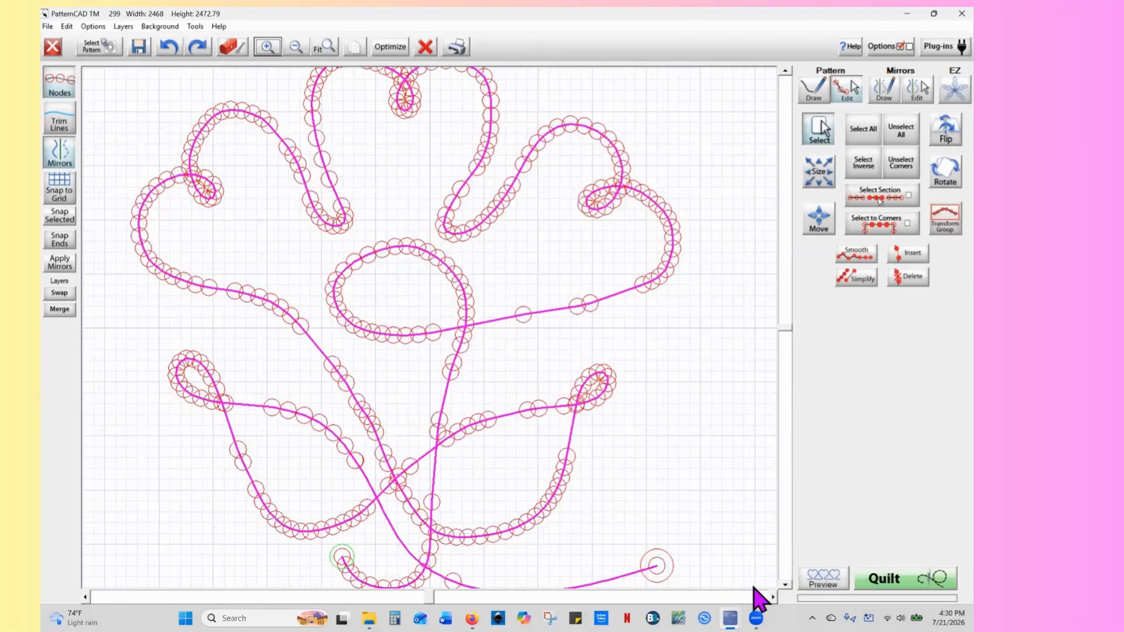
{"action": "left_click", "coordinate": [786, 585]}
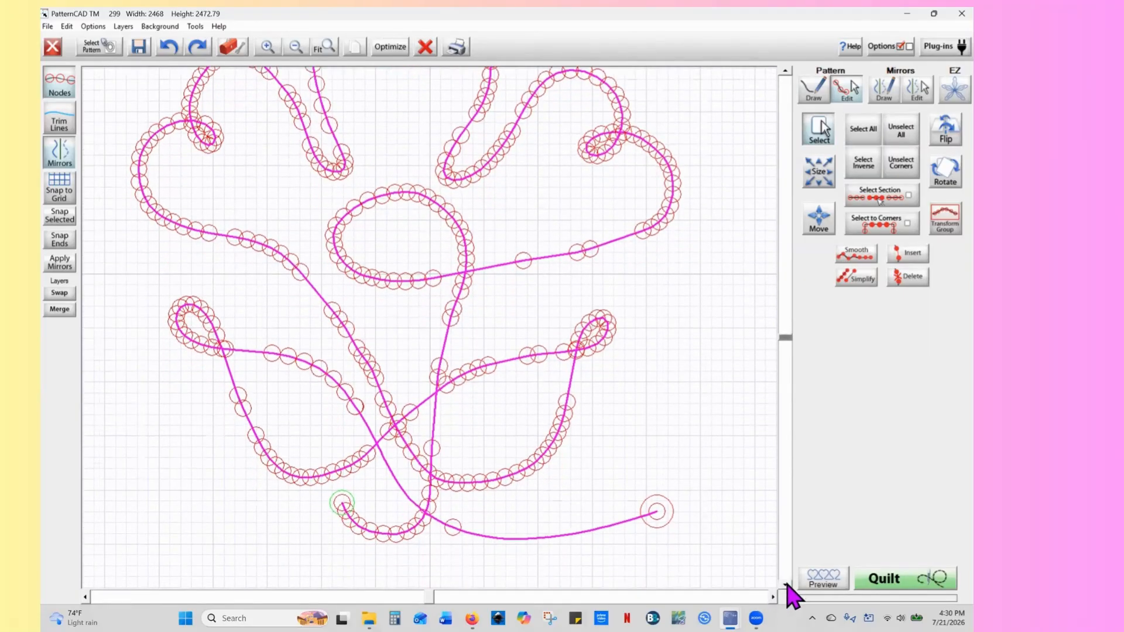
{"action": "mouse_move", "coordinate": [317, 495]}
{"action": "left_mouse_down"}
{"action": "mouse_move", "coordinate": [400, 551]}
{"action": "mouse_move", "coordinate": [337, 500]}
{"action": "mouse_move", "coordinate": [282, 520]}
{"action": "mouse_move", "coordinate": [238, 515]}
{"action": "mouse_move", "coordinate": [233, 499]}
{"action": "left_mouse_up"}
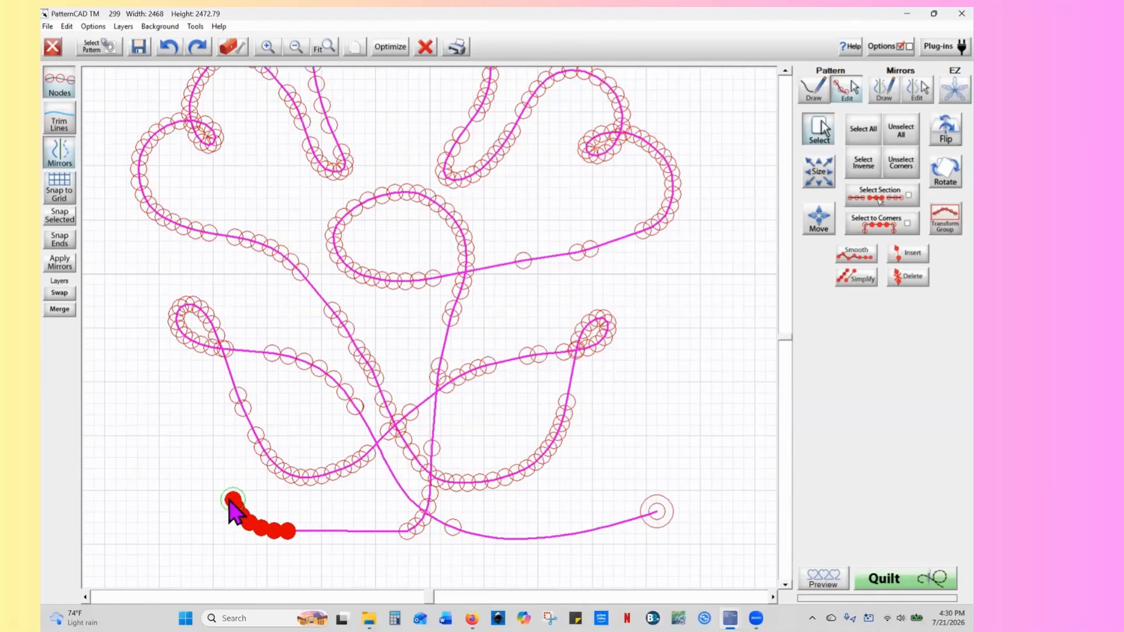
{"action": "mouse_move", "coordinate": [233, 499]}
{"action": "left_mouse_down"}
{"action": "mouse_move", "coordinate": [168, 500]}
{"action": "mouse_move", "coordinate": [118, 454]}
{"action": "mouse_move", "coordinate": [114, 360]}
{"action": "mouse_move", "coordinate": [121, 487]}
{"action": "mouse_move", "coordinate": [137, 520]}
{"action": "mouse_move", "coordinate": [134, 505]}
{"action": "left_mouse_up"}
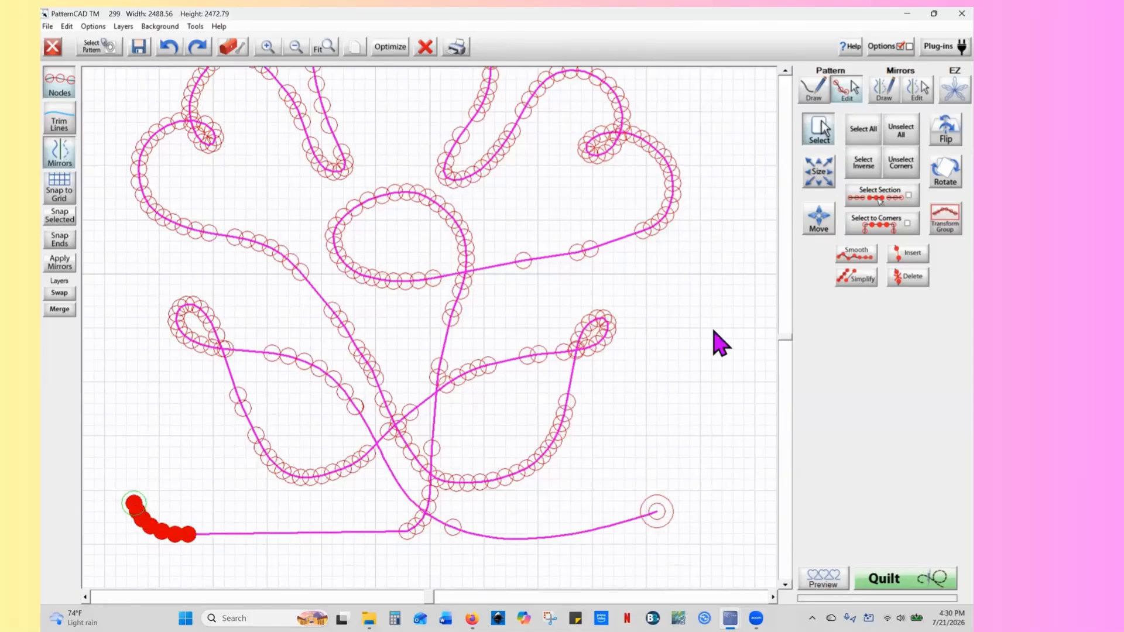
{"action": "left_click", "coordinate": [902, 133]}
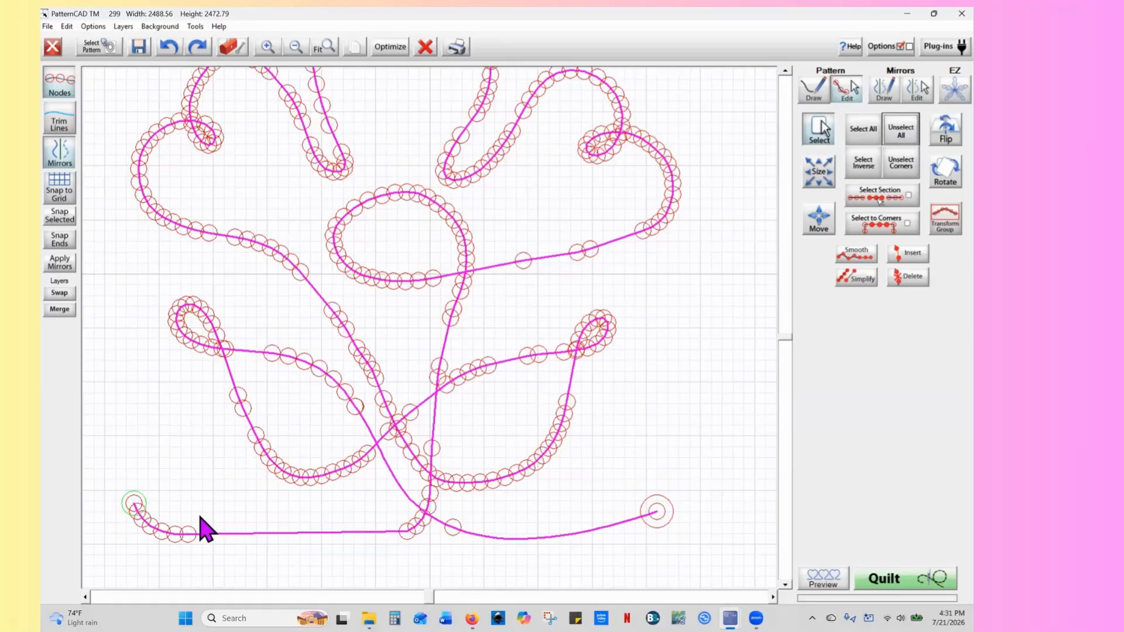
Convert the straight segment between the moved start nodes and the stem to a Spline, bend it gently downward, and adjust its position
{"action": "left_click", "coordinate": [188, 542]}
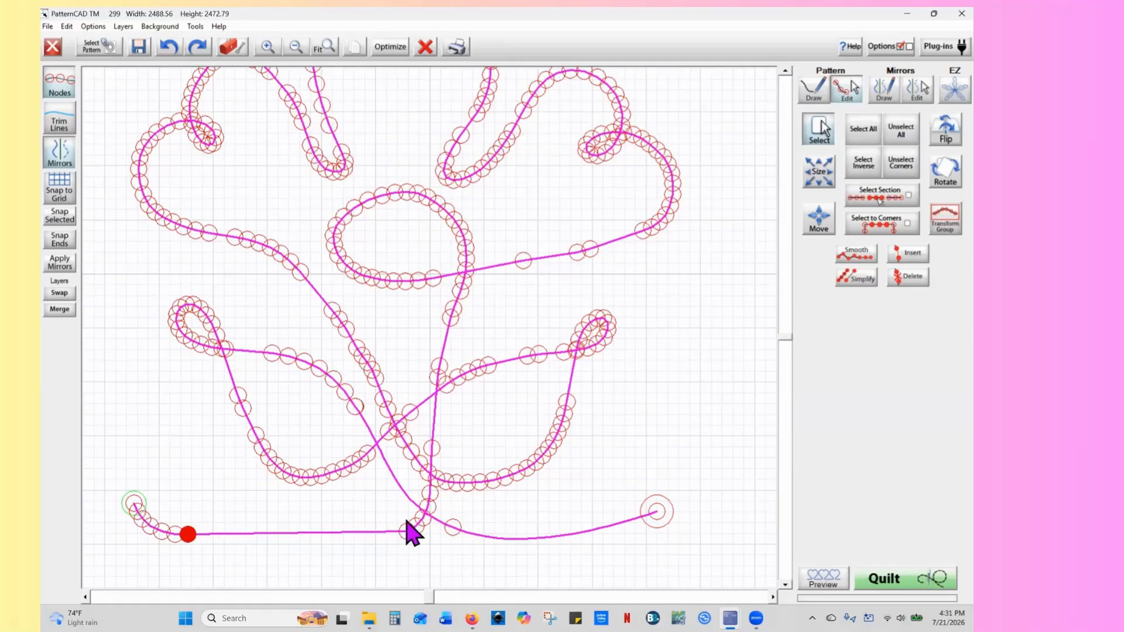
{"action": "left_click", "coordinate": [410, 546]}
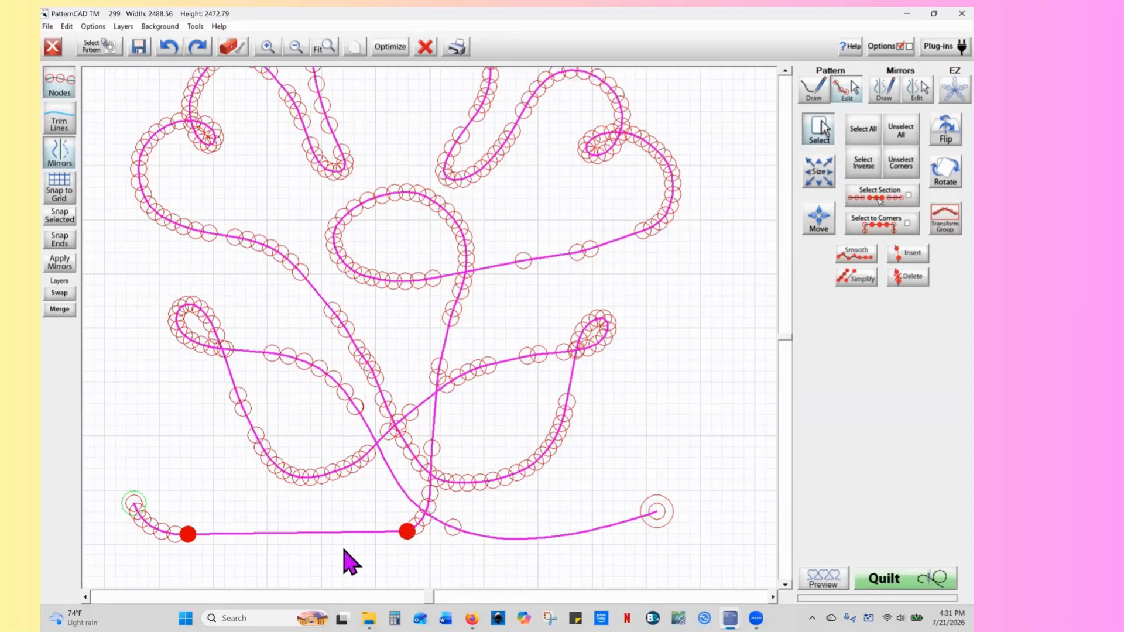
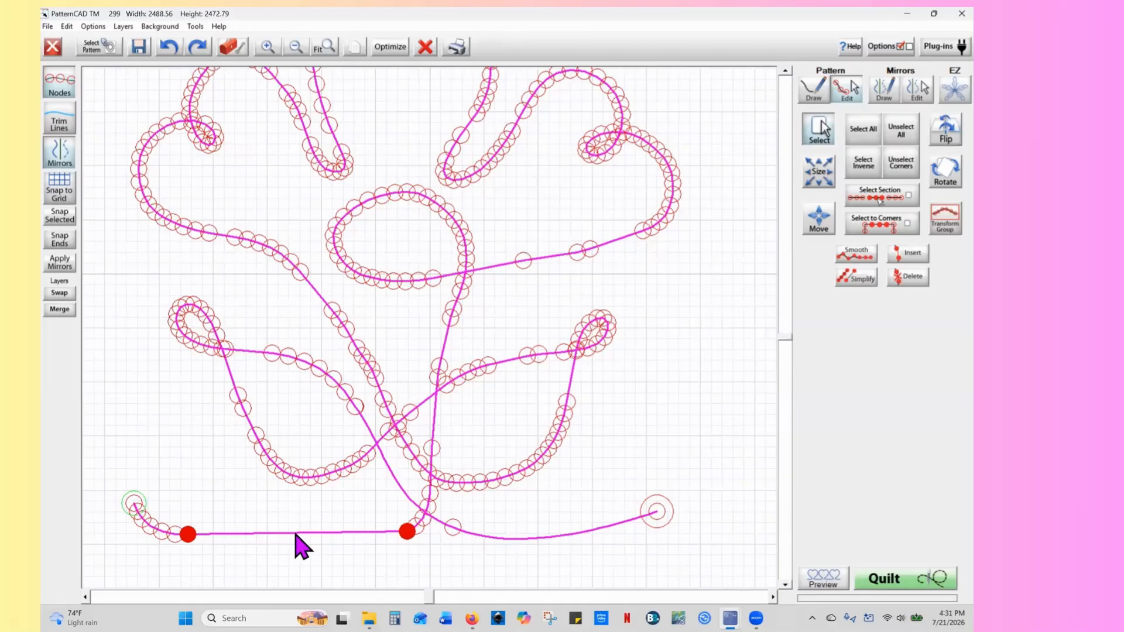
{"action": "right_click", "coordinate": [296, 535]}
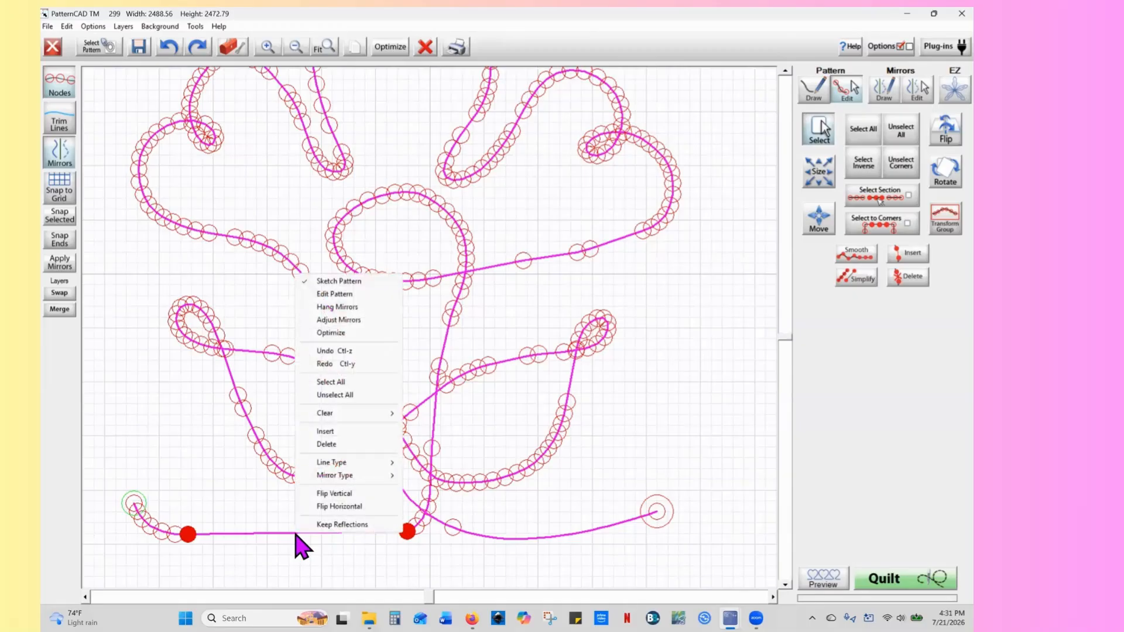
{"action": "mouse_move", "coordinate": [335, 467]}
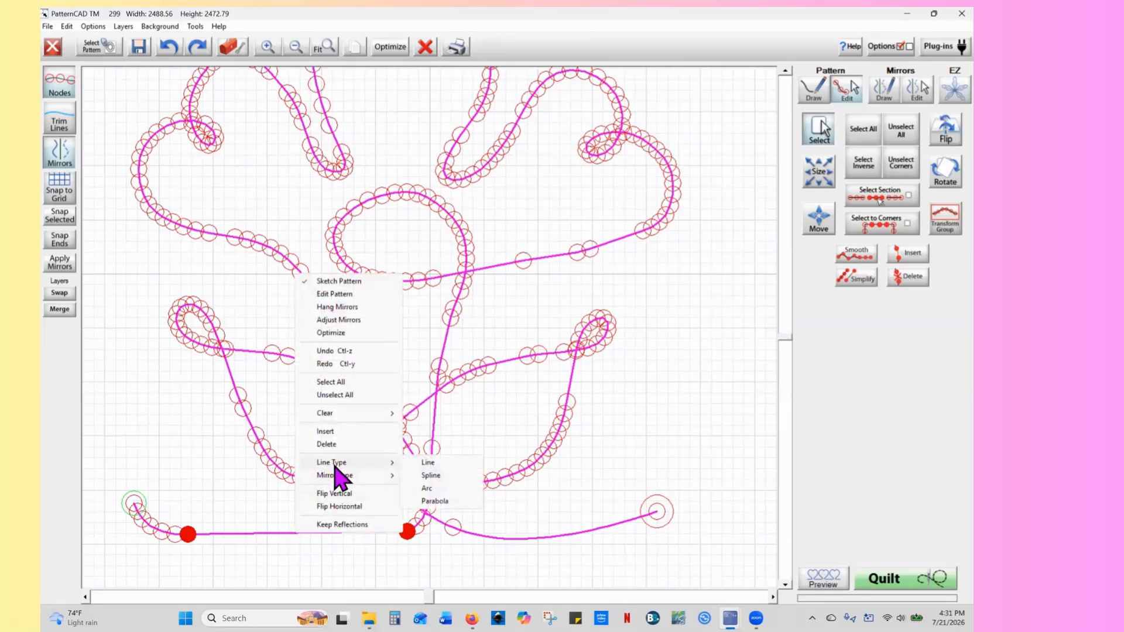
{"action": "left_click", "coordinate": [431, 475]}
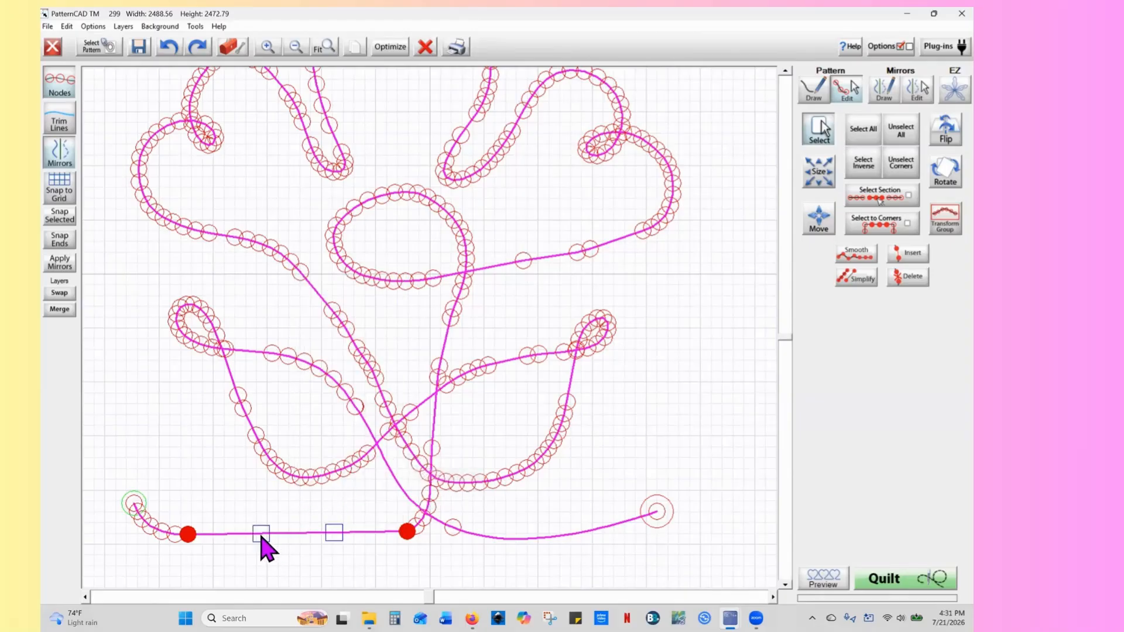
{"action": "left_click_drag", "start_coordinate": [259, 534], "coordinate": [273, 551]}
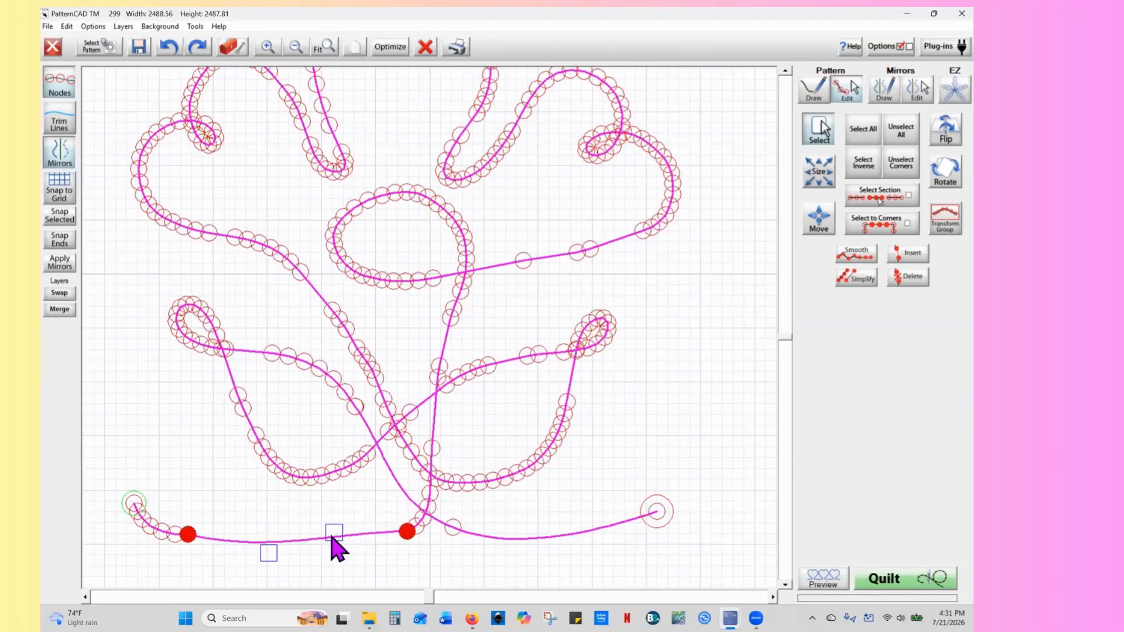
{"action": "left_click_drag", "start_coordinate": [331, 530], "coordinate": [354, 546]}
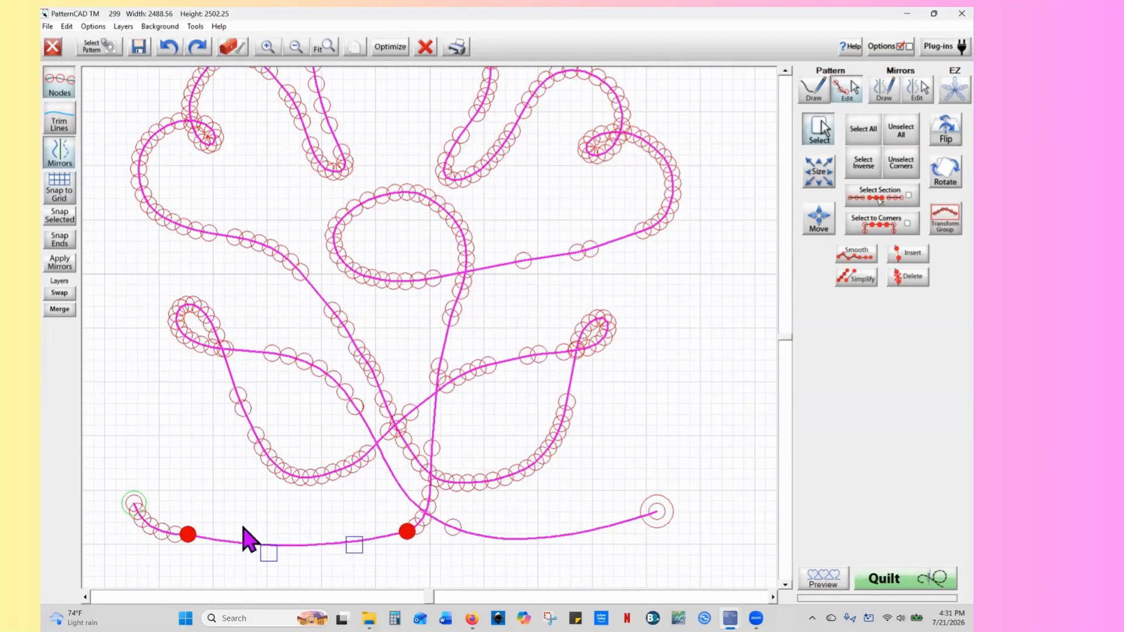
{"action": "left_click_drag", "start_coordinate": [189, 533], "coordinate": [191, 539]}
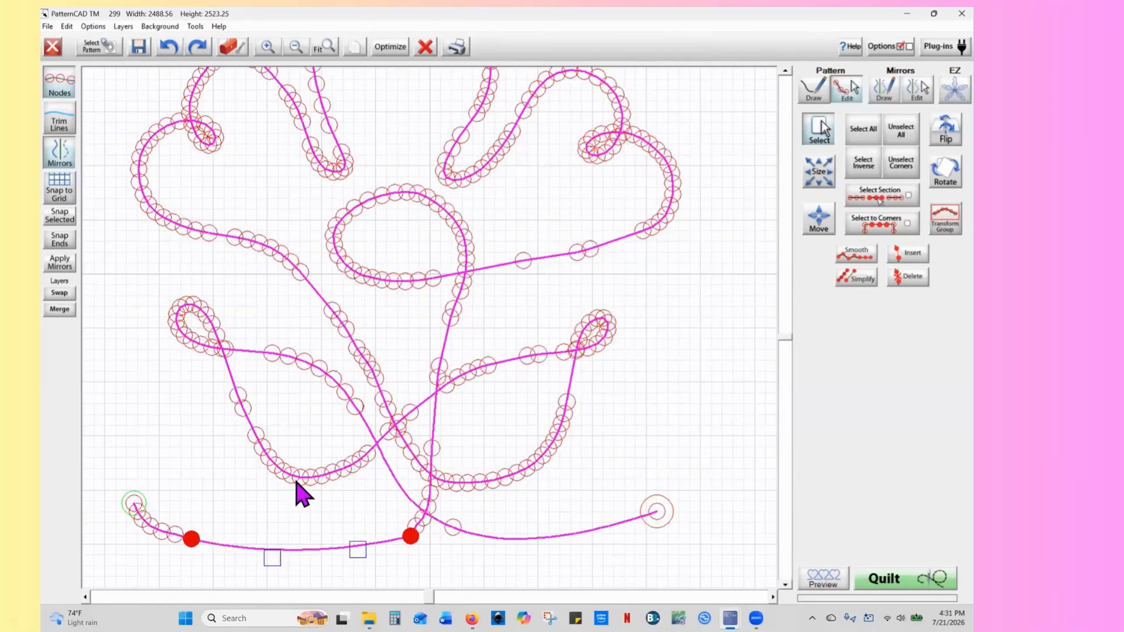
{"action": "left_click_drag", "start_coordinate": [349, 550], "coordinate": [401, 534]}
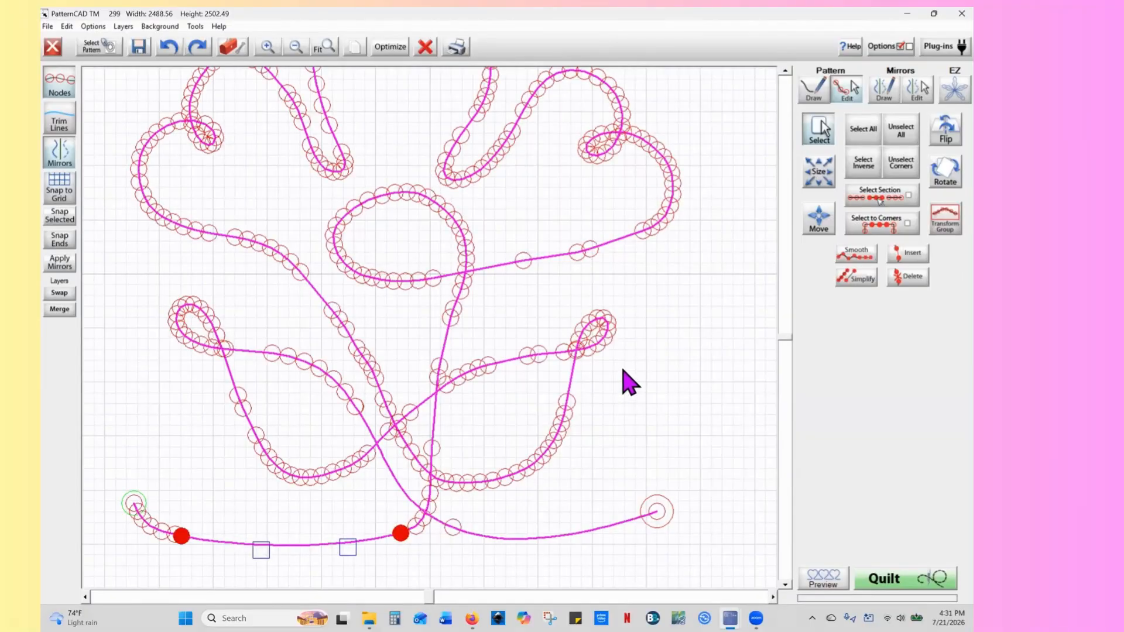
{"action": "left_click", "coordinate": [848, 101]}
{"action": "left_click", "coordinate": [821, 141]}
{"action": "right_click", "coordinate": [361, 537]}
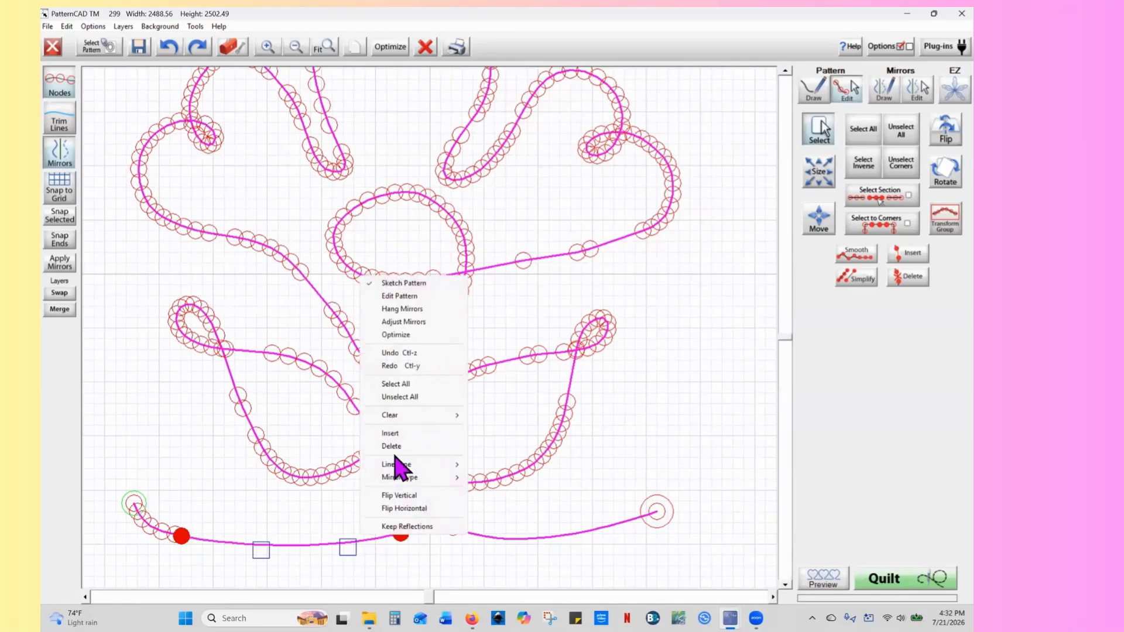
{"action": "mouse_move", "coordinate": [419, 466]}
{"action": "left_click", "coordinate": [762, 361]}
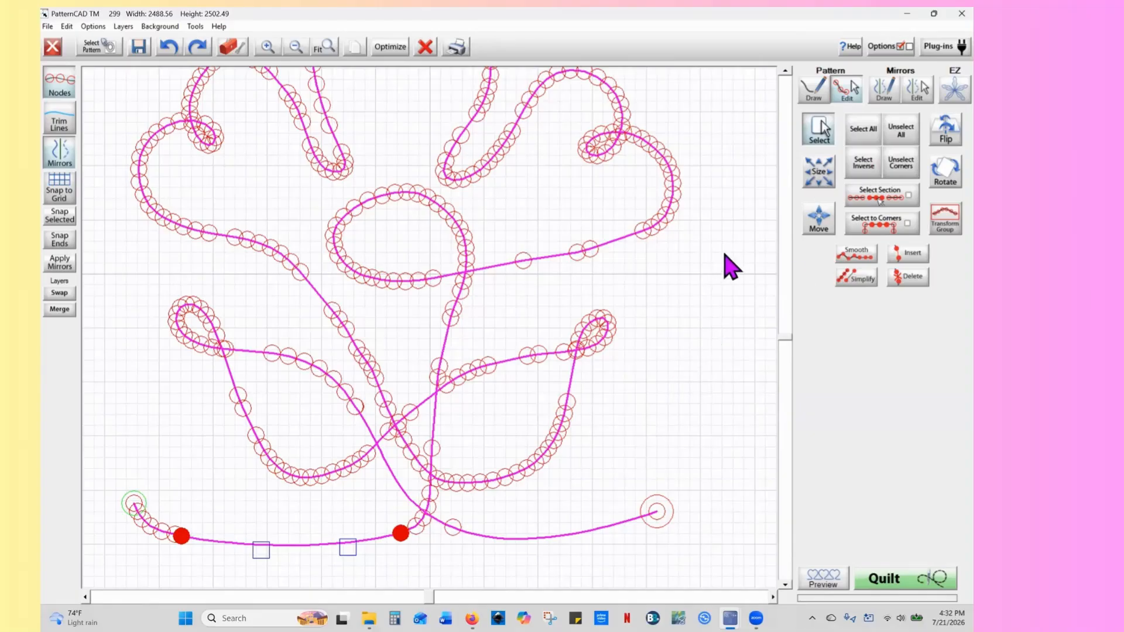
Unselect all nodes, preview the extended flower as a repeating panto pattern, and close the preview
{"action": "left_click", "coordinate": [906, 140]}
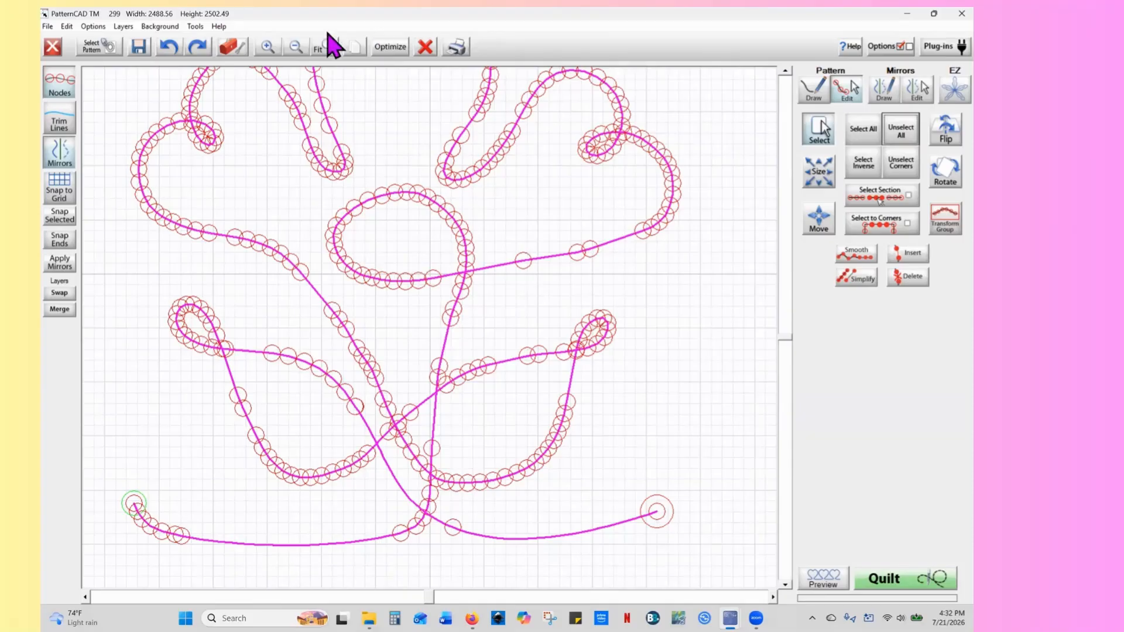
{"action": "left_click", "coordinate": [296, 47]}
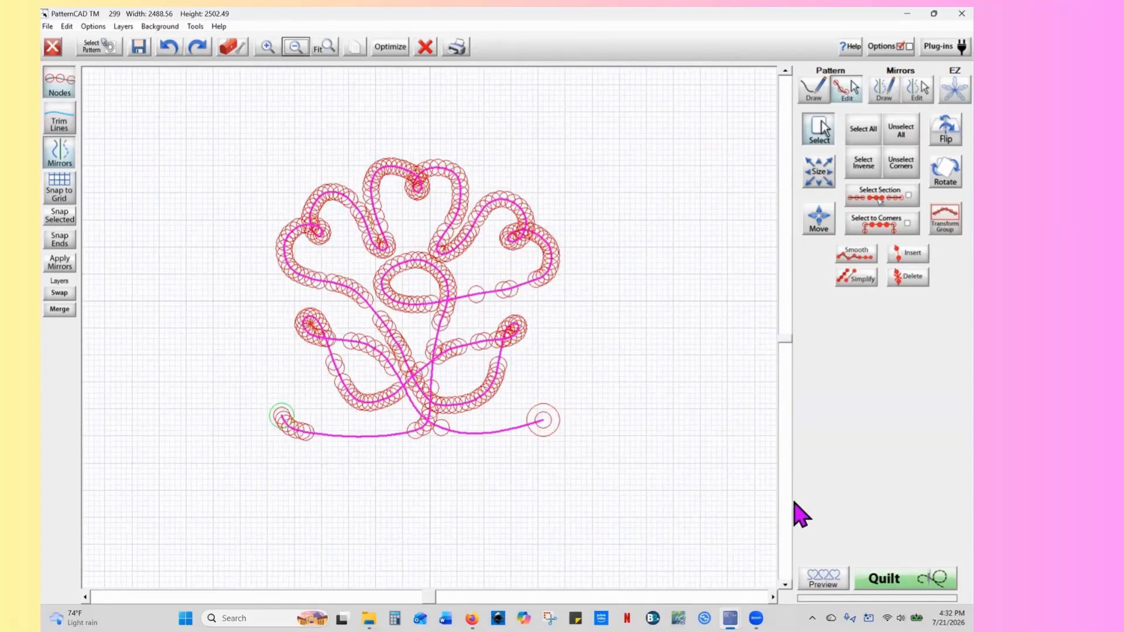
{"action": "left_click", "coordinate": [823, 580]}
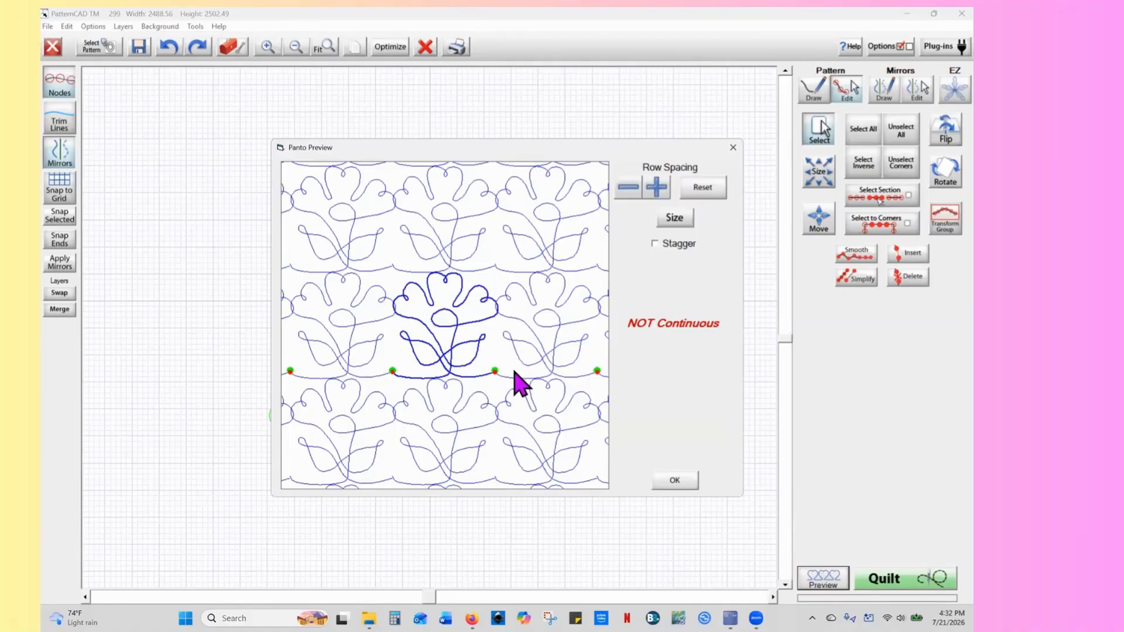
{"action": "left_click", "coordinate": [669, 488]}
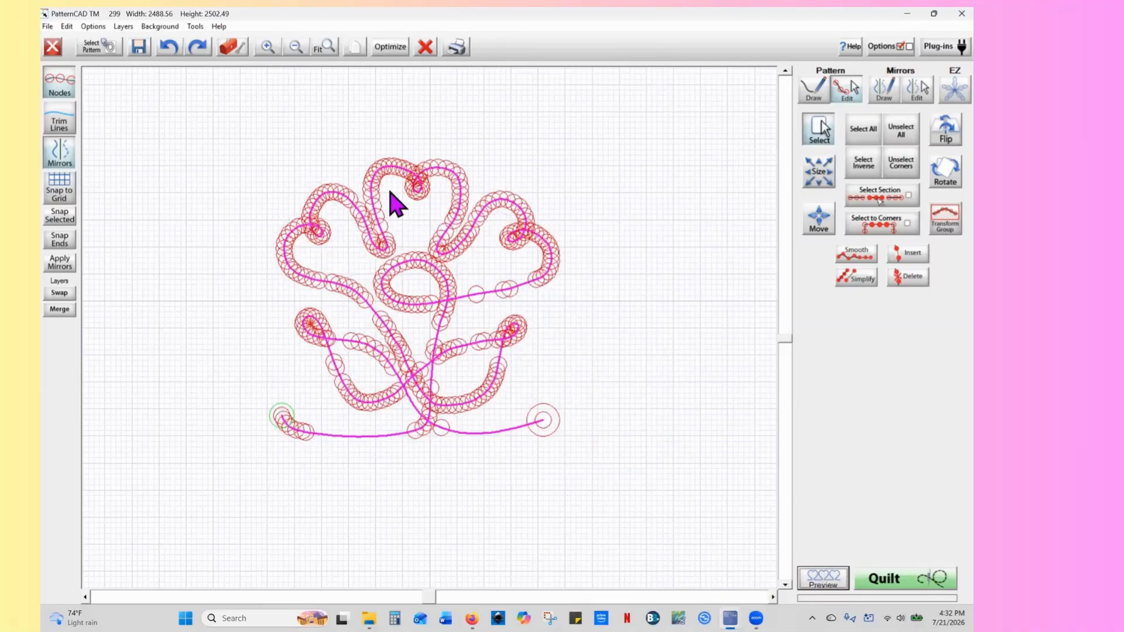
Move the pattern's end node outward to the right until the pattern is about 2582 wide, and unselect all nodes
{"action": "left_click", "coordinate": [536, 420]}
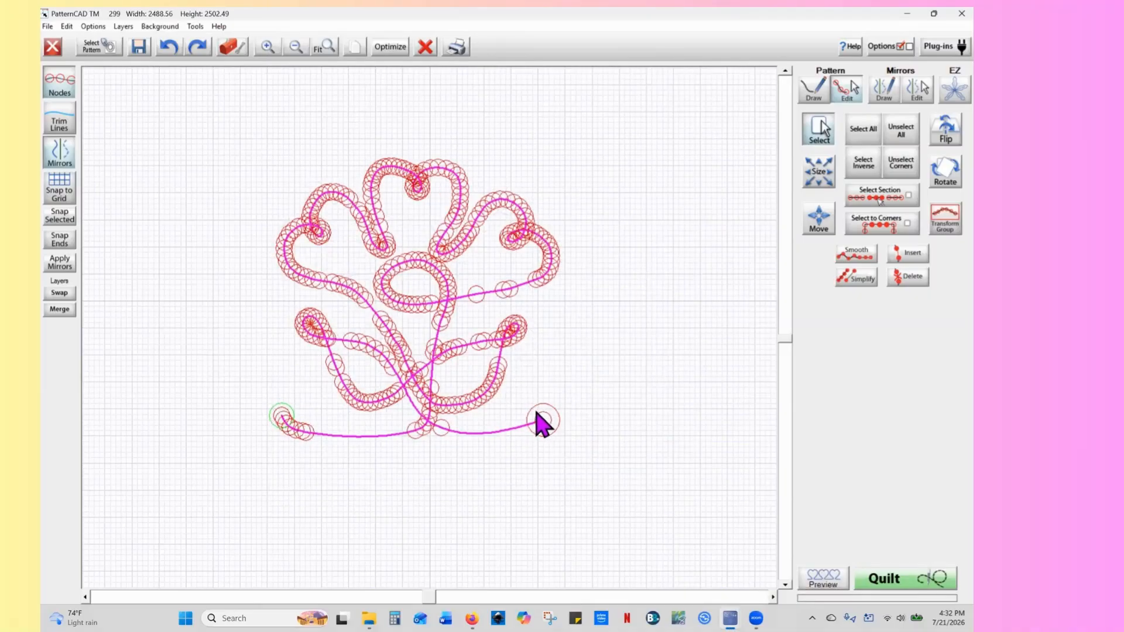
{"action": "left_click", "coordinate": [543, 420]}
{"action": "left_click_drag", "start_coordinate": [549, 423], "coordinate": [566, 417]}
{"action": "left_click", "coordinate": [898, 137]}
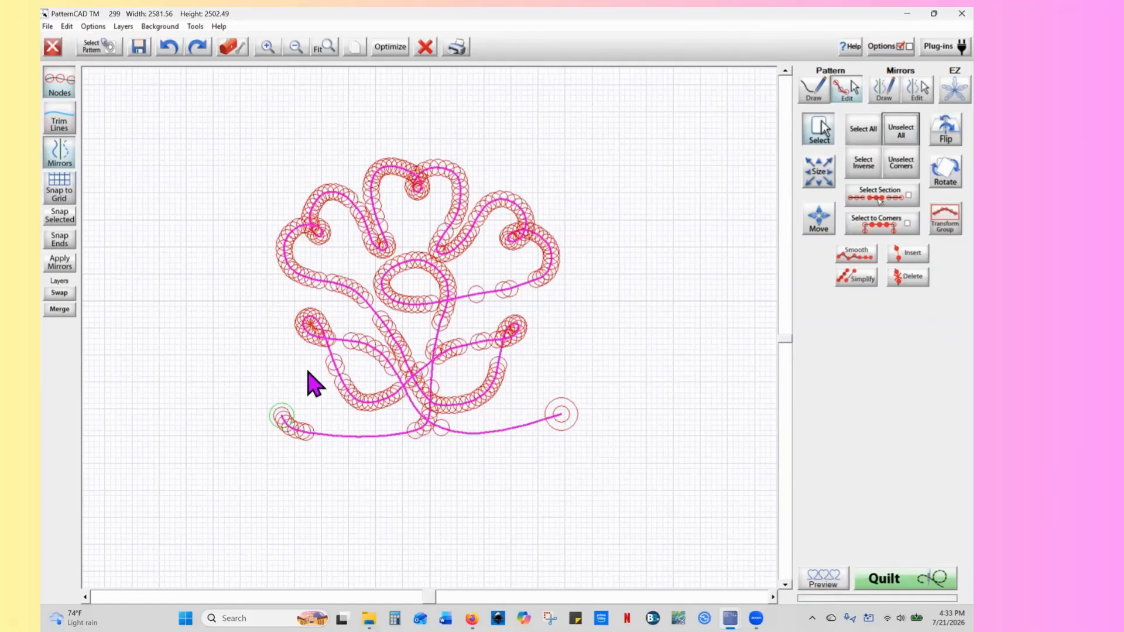
Move the start node farther out to the left until the pattern is about 2713 wide, and check it in the Panto Preview
{"action": "mouse_move", "coordinate": [283, 397]}
{"action": "left_mouse_down"}
{"action": "mouse_move", "coordinate": [267, 418]}
{"action": "mouse_move", "coordinate": [269, 408]}
{"action": "left_mouse_up"}
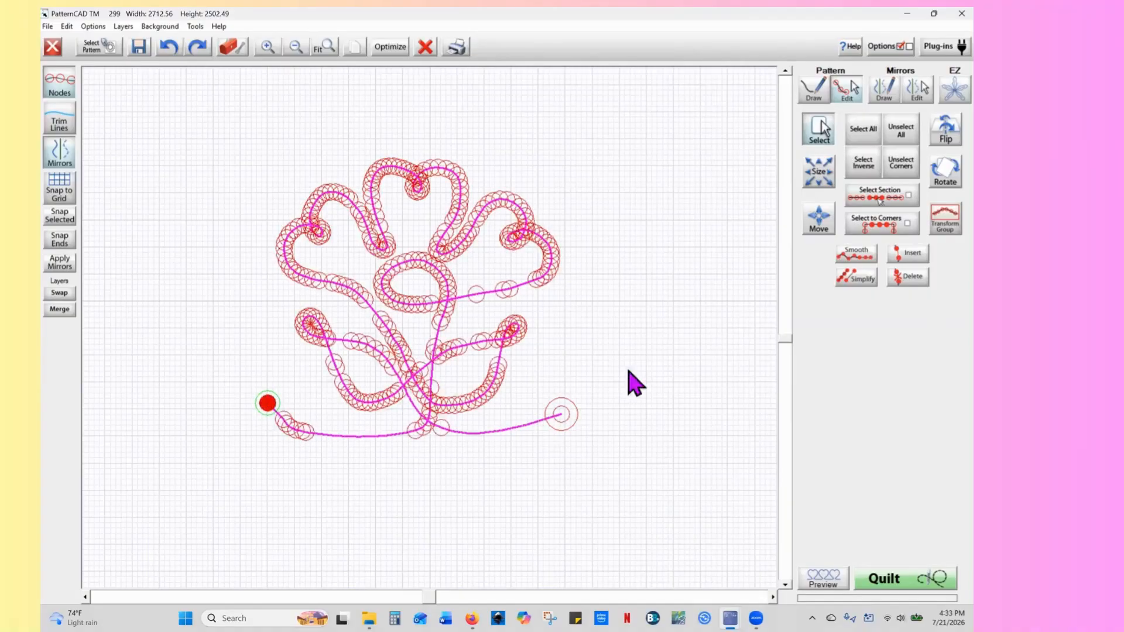
{"action": "left_click", "coordinate": [819, 581]}
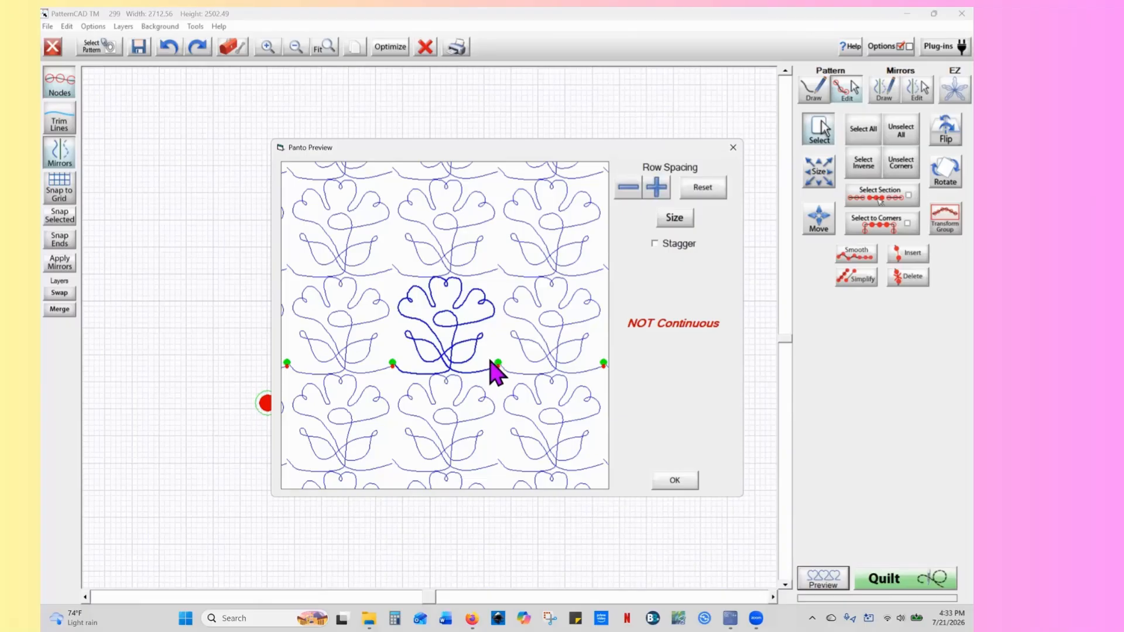
{"action": "left_click", "coordinate": [675, 481]}
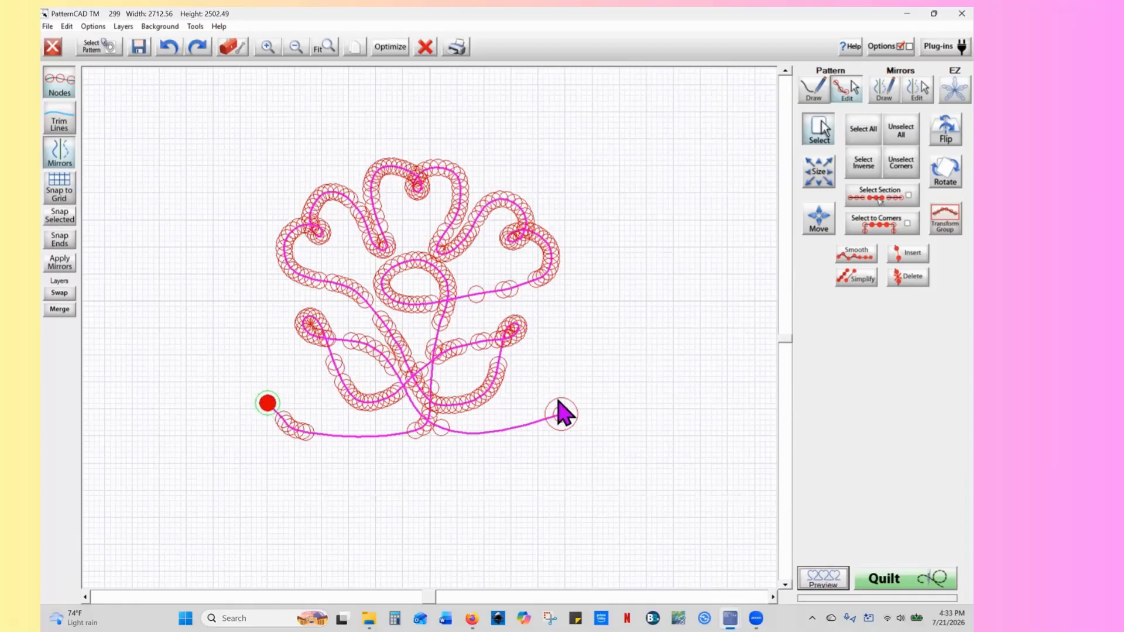
Snap only the vertical components of the start and end nodes to each other, and check the repeating pattern in the Panto Preview
{"action": "left_click_drag", "start_coordinate": [611, 385], "coordinate": [544, 458]}
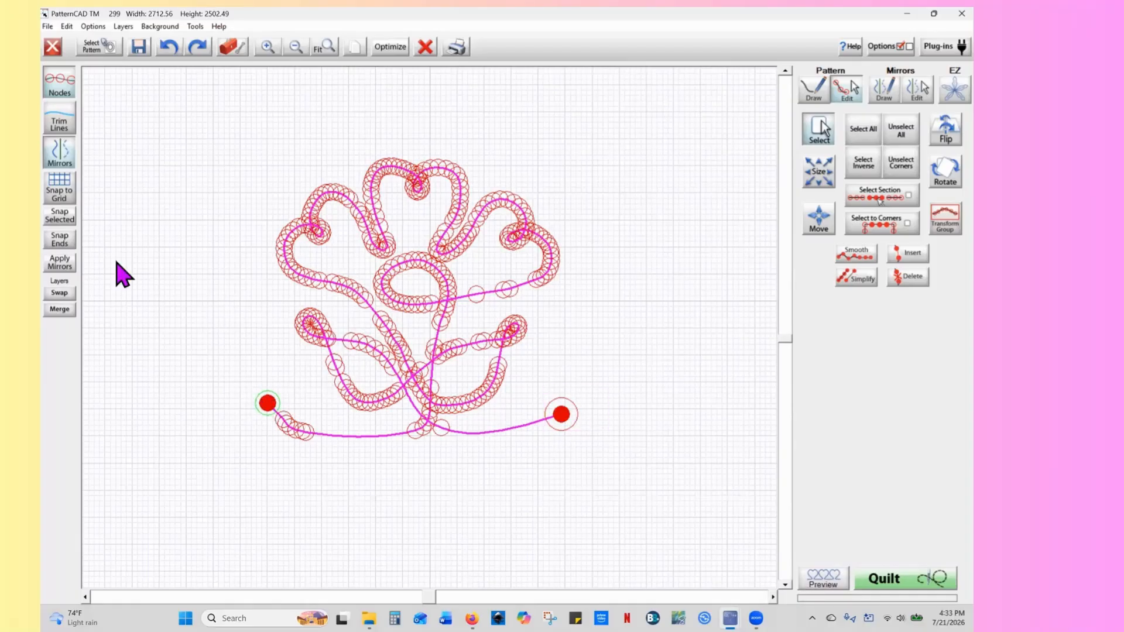
{"action": "left_click", "coordinate": [59, 241]}
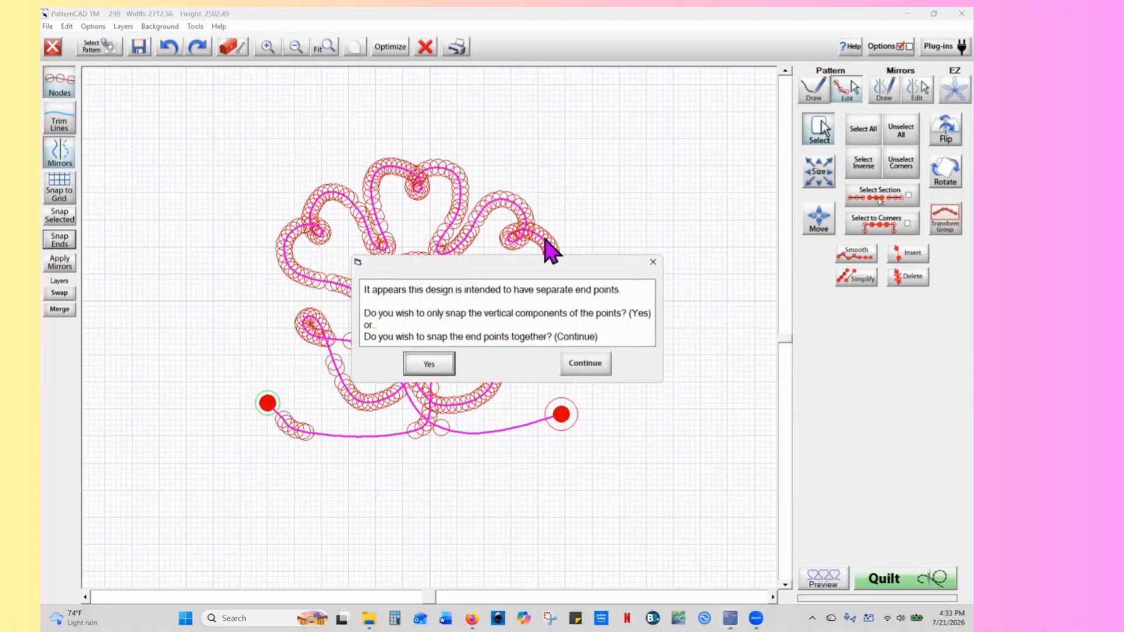
{"action": "left_click", "coordinate": [436, 367]}
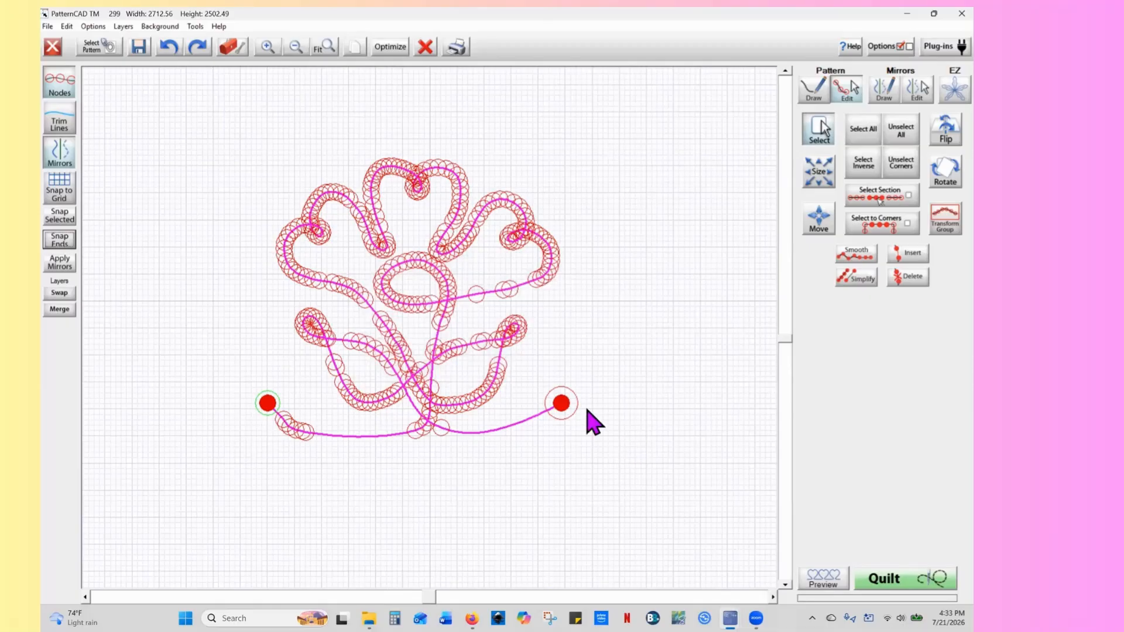
{"action": "left_click", "coordinate": [821, 584]}
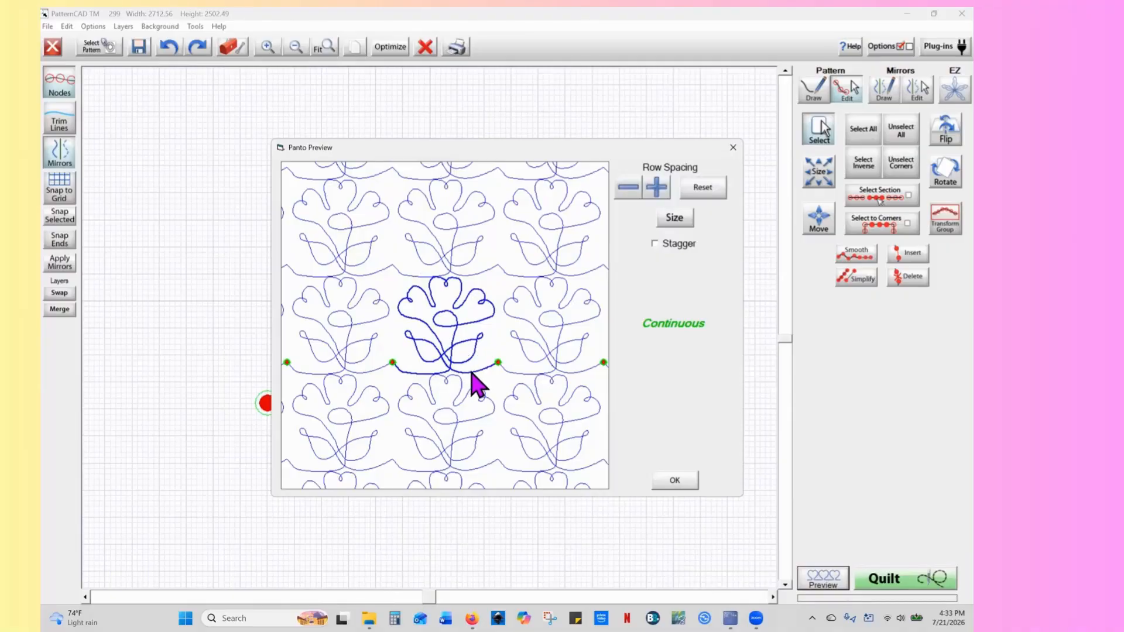
{"action": "left_click", "coordinate": [674, 482]}
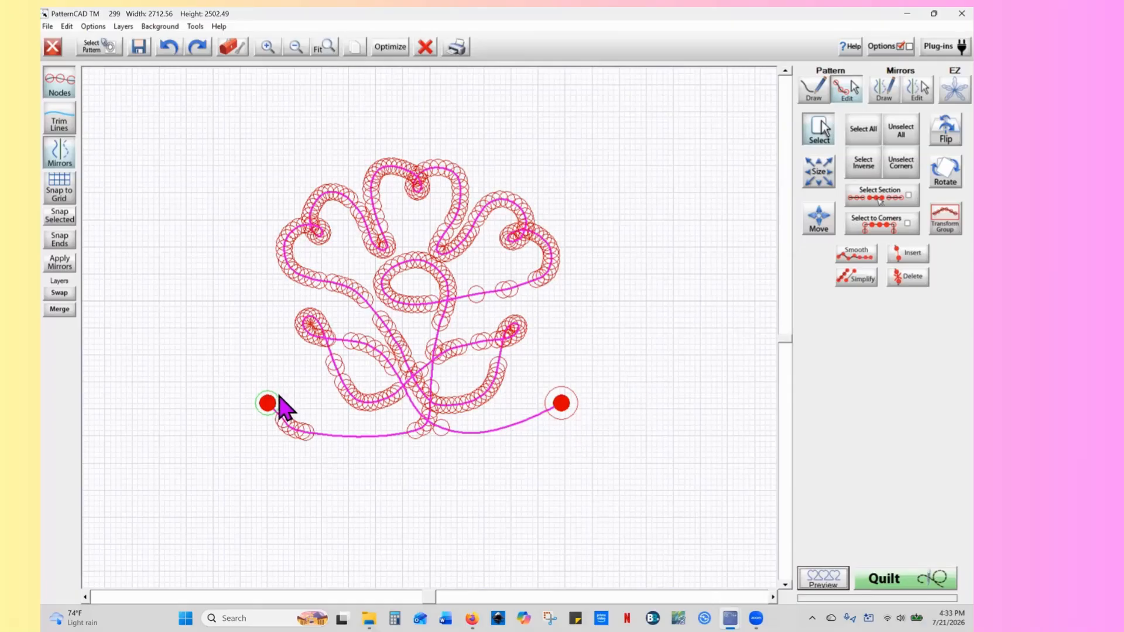
Select the group of start nodes together with the end node and move them all slightly up and to the left
{"action": "left_click_drag", "start_coordinate": [246, 380], "coordinate": [322, 466]}
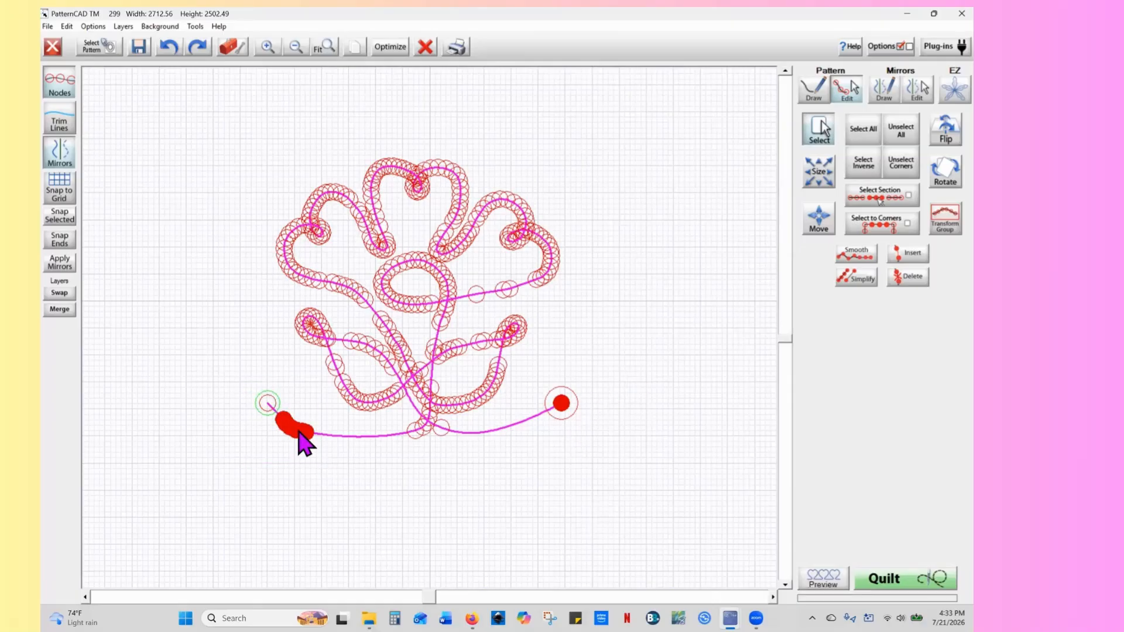
{"action": "left_click", "coordinate": [264, 405]}
{"action": "mouse_move", "coordinate": [268, 416]}
{"action": "left_mouse_down"}
{"action": "mouse_move", "coordinate": [314, 435]}
{"action": "mouse_move", "coordinate": [311, 422]}
{"action": "mouse_move", "coordinate": [251, 409]}
{"action": "mouse_move", "coordinate": [308, 416]}
{"action": "mouse_move", "coordinate": [226, 409]}
{"action": "mouse_move", "coordinate": [300, 419]}
{"action": "mouse_move", "coordinate": [245, 413]}
{"action": "mouse_move", "coordinate": [258, 401]}
{"action": "left_mouse_up"}
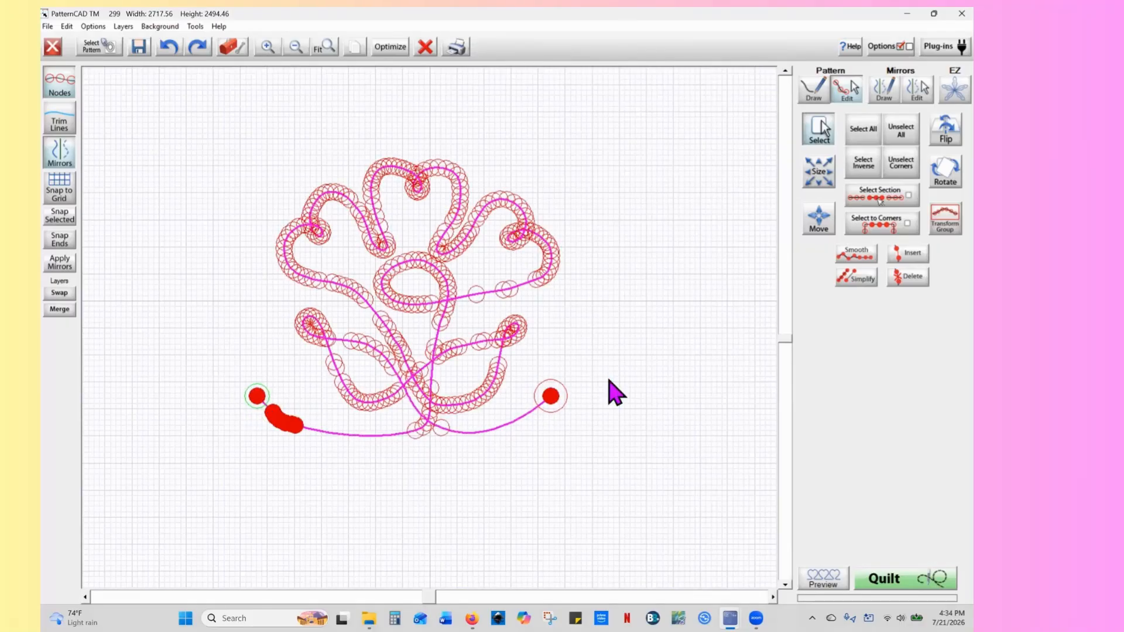
Move the start nodes inward without the end node until the pattern is about 2468 wide, and lower the end node slightly
{"action": "left_click", "coordinate": [550, 397]}
{"action": "left_click_drag", "start_coordinate": [255, 400], "coordinate": [310, 409]}
{"action": "left_click_drag", "start_coordinate": [550, 396], "coordinate": [551, 400]}
{"action": "left_click_drag", "start_coordinate": [259, 381], "coordinate": [356, 483]}
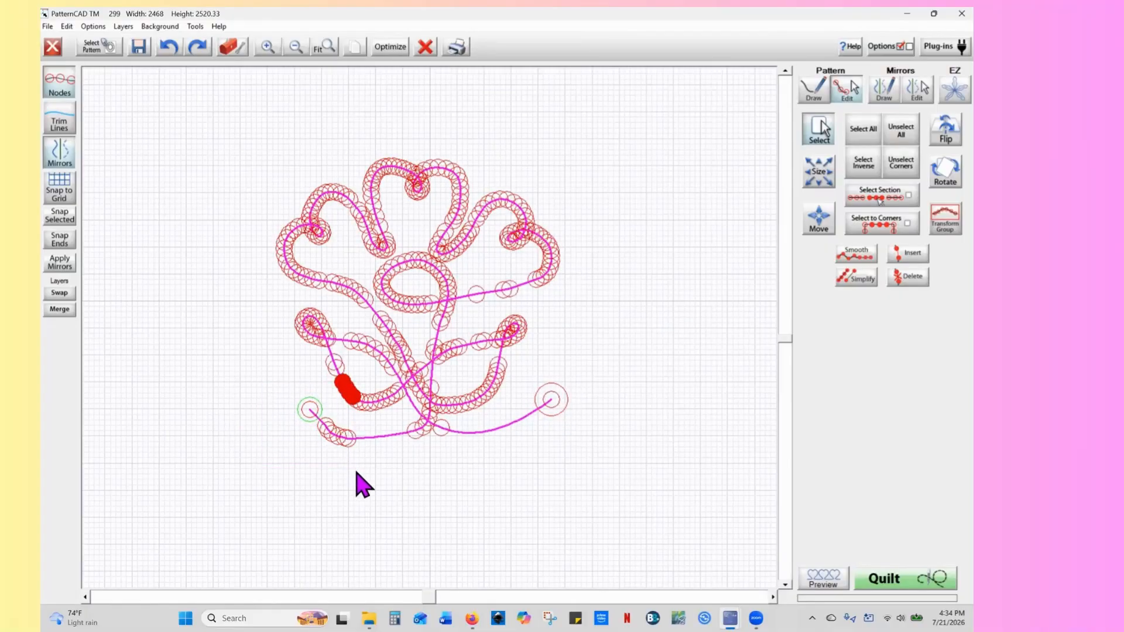
{"action": "left_click", "coordinate": [909, 140]}
{"action": "left_click", "coordinate": [548, 402]}
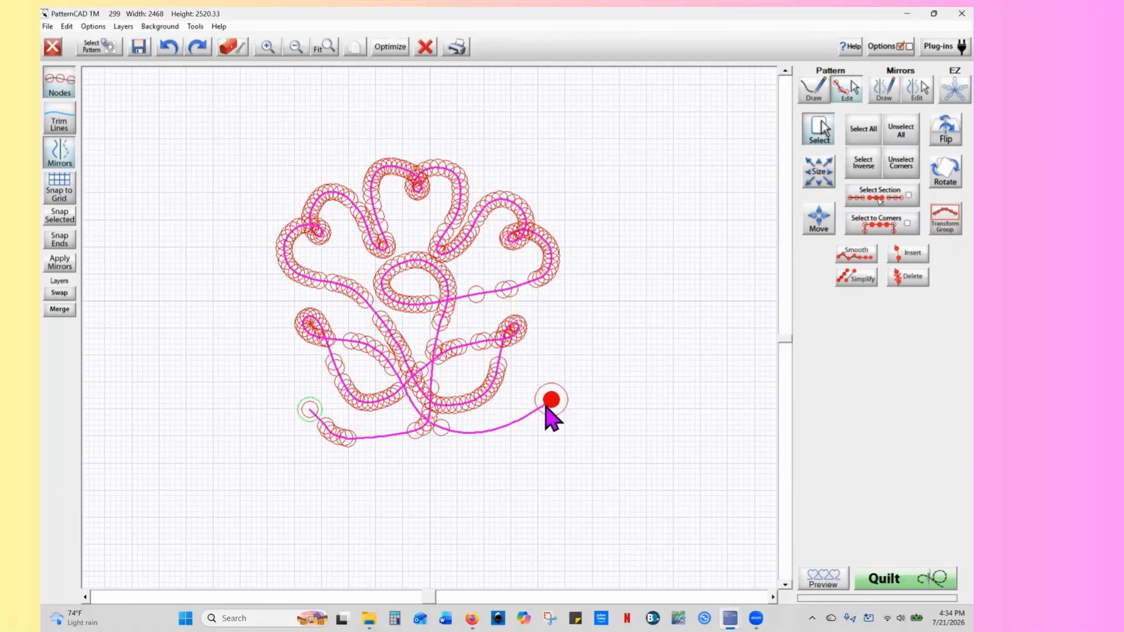
{"action": "left_click_drag", "start_coordinate": [552, 402], "coordinate": [551, 417]}
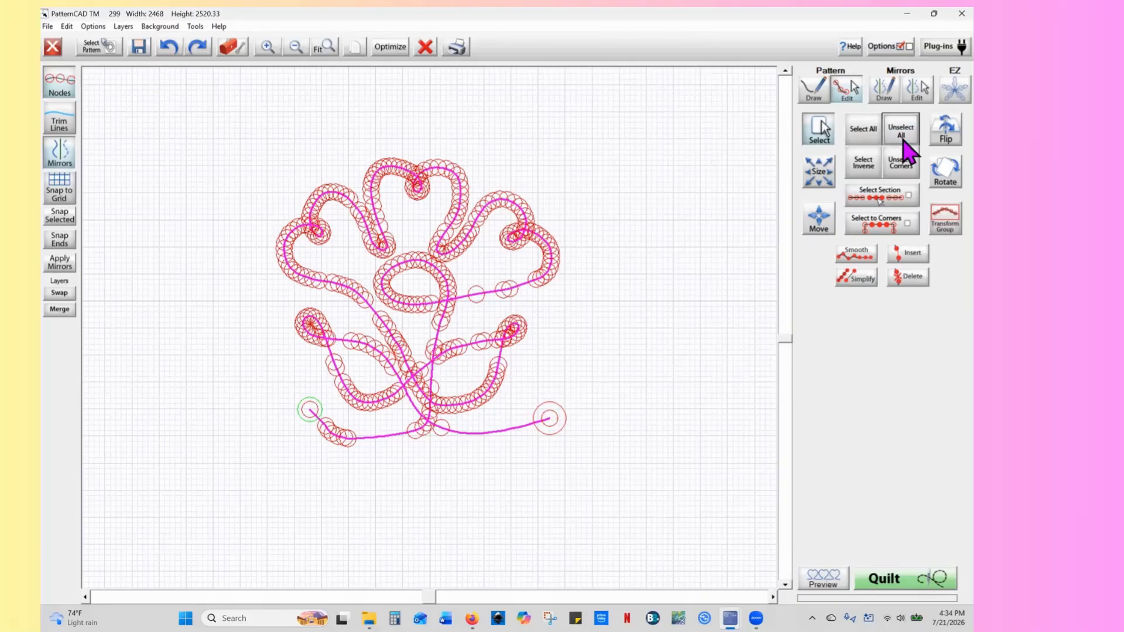
Select all nodes, duplicate the flower, and place the copy to the right of the original so the design is about 4993 wide
{"action": "left_click", "coordinate": [866, 139]}
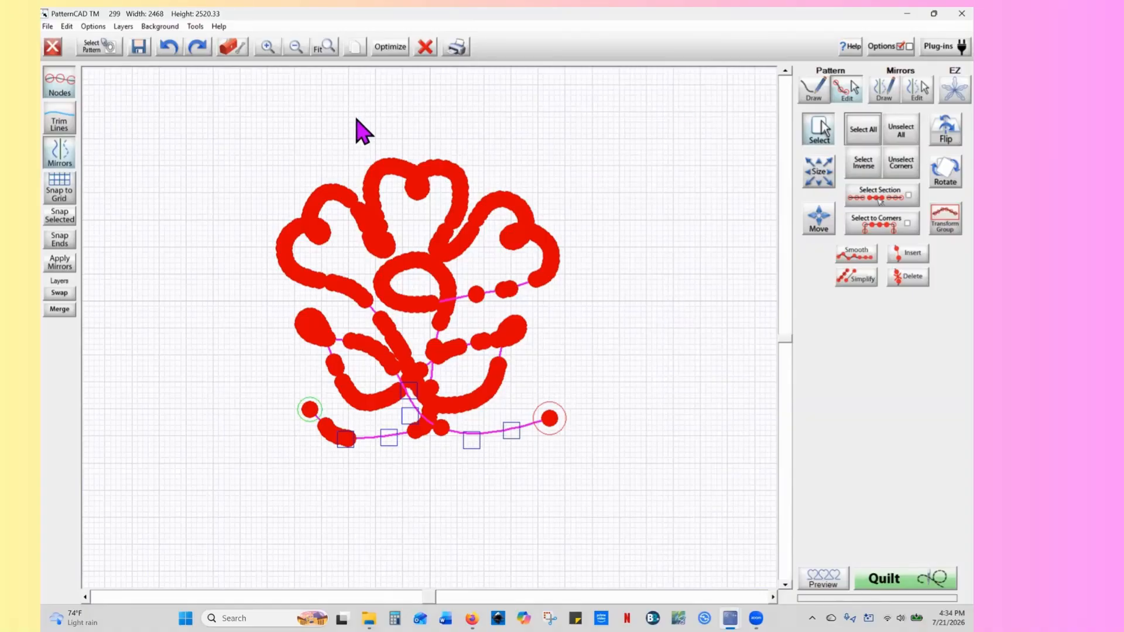
{"action": "left_click", "coordinate": [354, 50]}
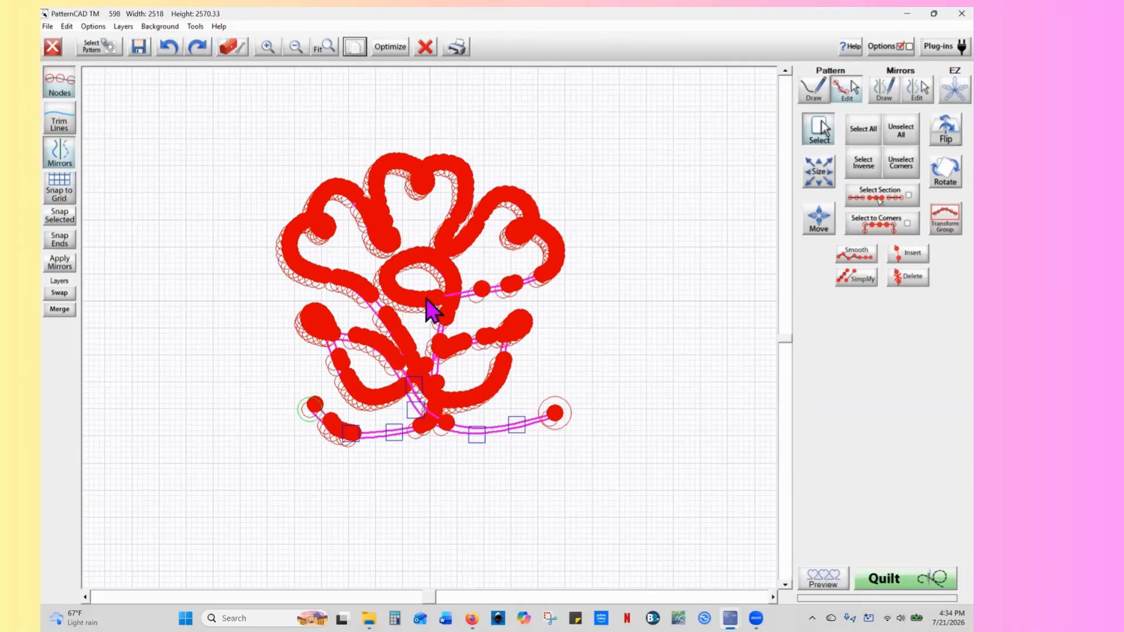
{"action": "left_click_drag", "start_coordinate": [420, 310], "coordinate": [619, 388]}
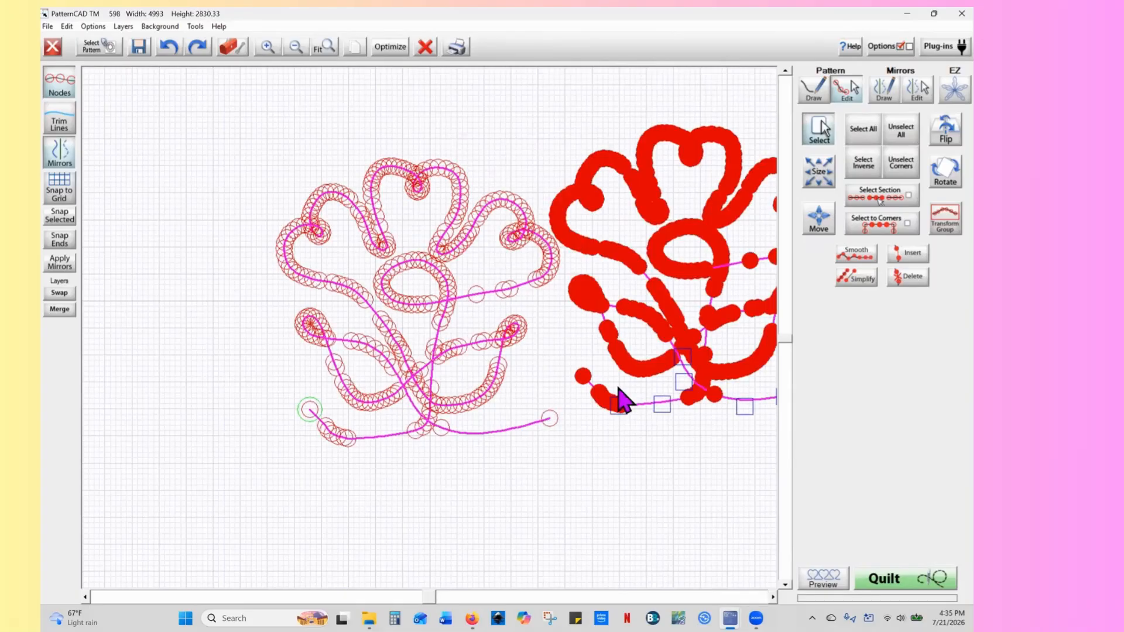
Rotate the copied flower clockwise by 5° twice and move it so its start meets the first flower's end
{"action": "left_click", "coordinate": [774, 592]}
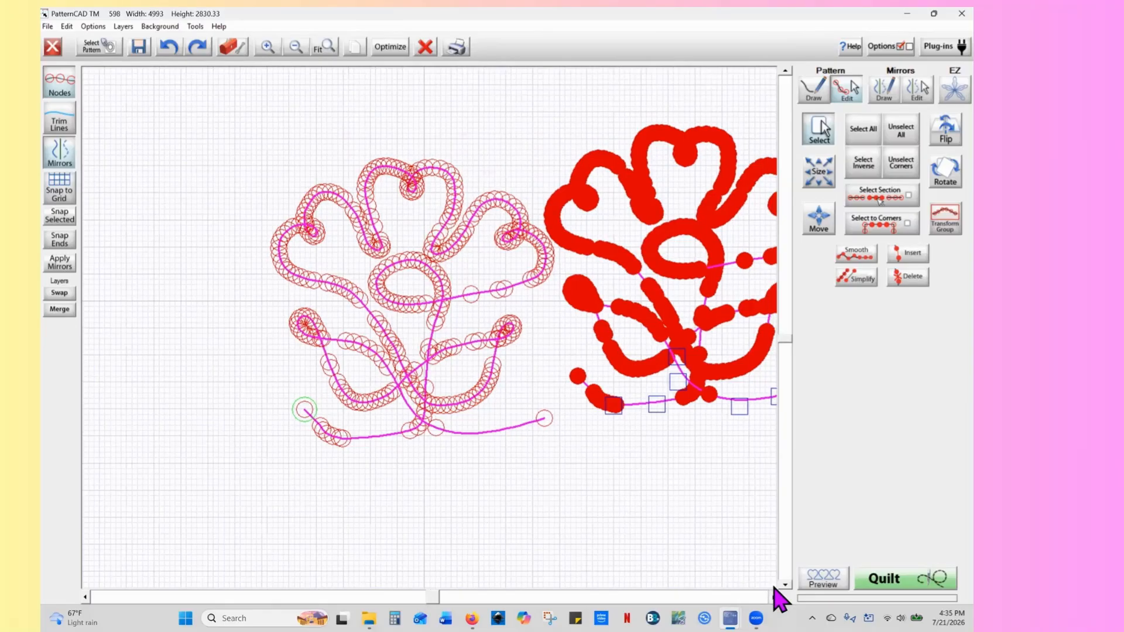
{"action": "left_click", "coordinate": [773, 594]}
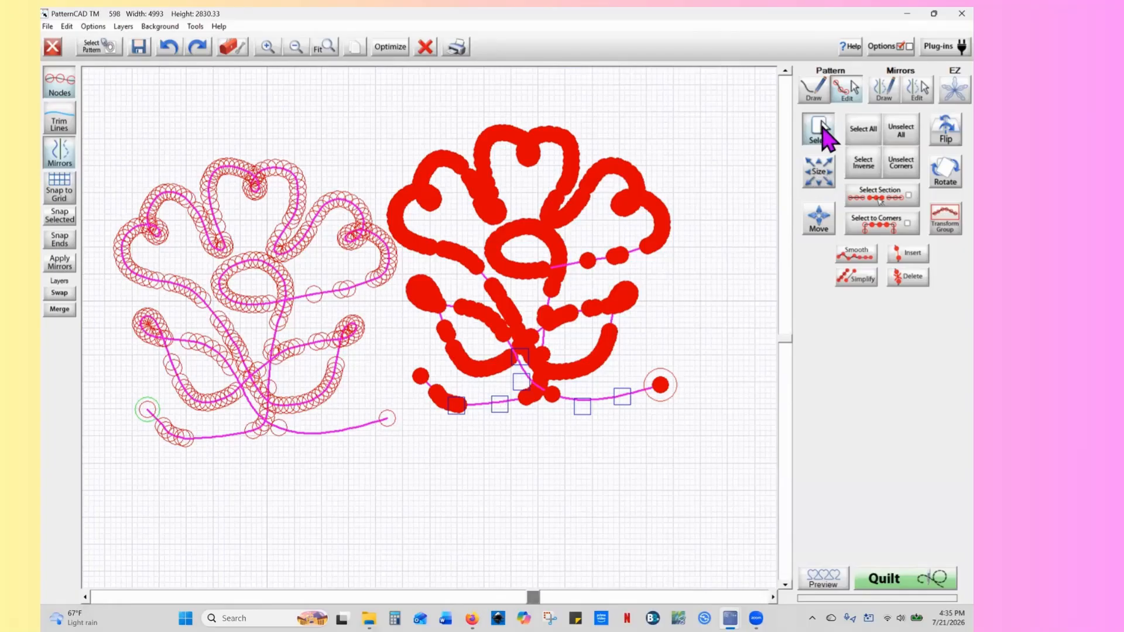
{"action": "left_click", "coordinate": [933, 181]}
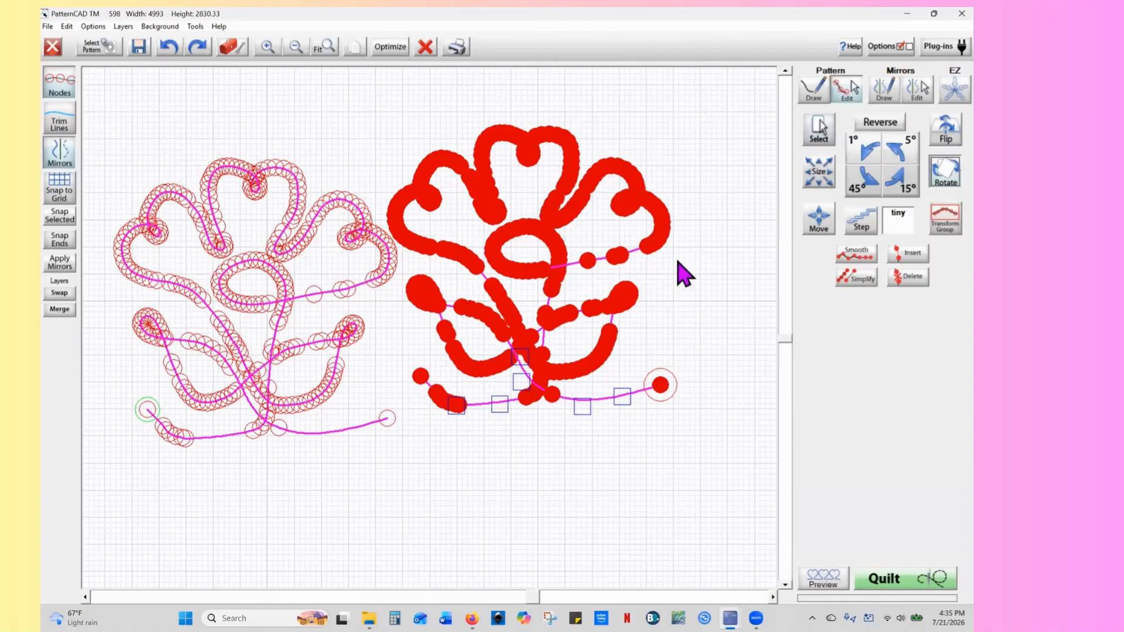
{"action": "left_click", "coordinate": [885, 126]}
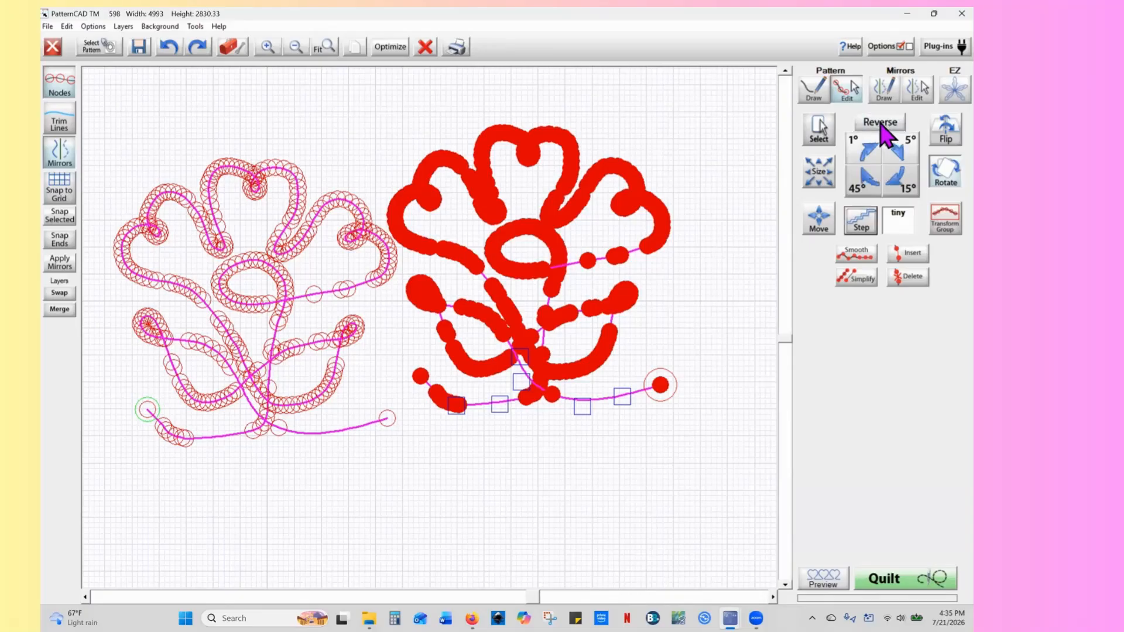
{"action": "left_click", "coordinate": [898, 155]}
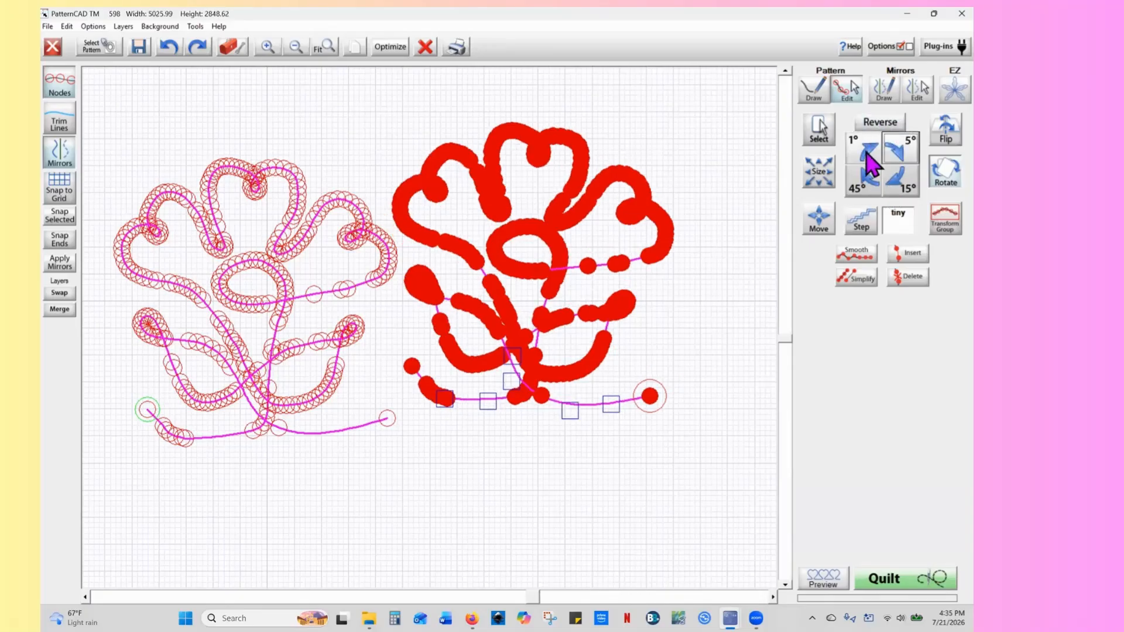
{"action": "left_click", "coordinate": [906, 151]}
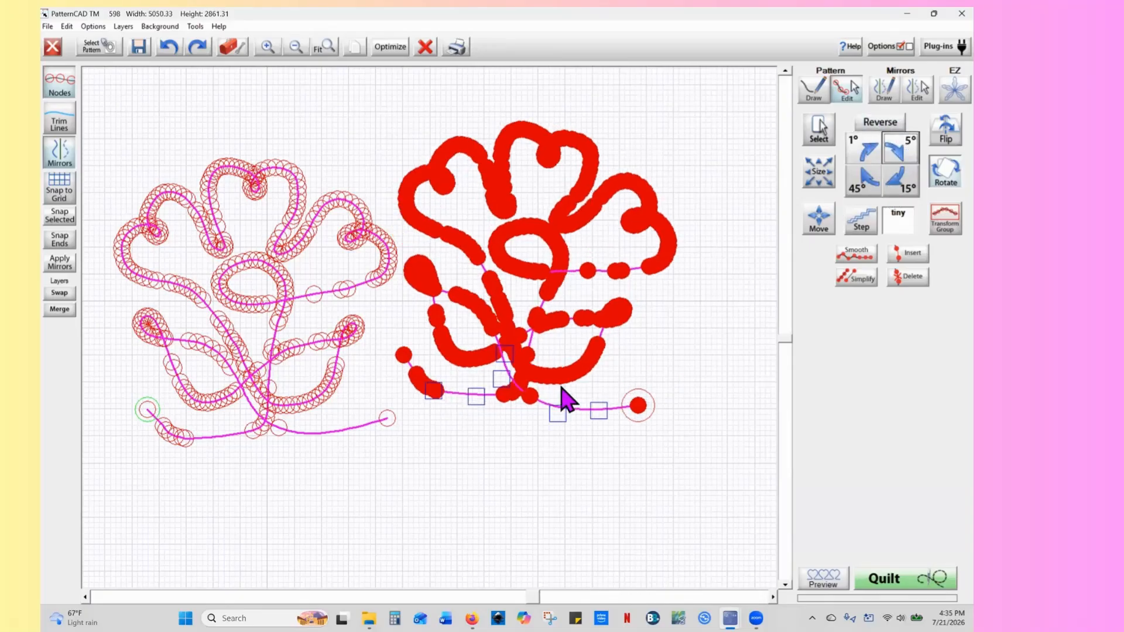
{"action": "left_click_drag", "start_coordinate": [512, 409], "coordinate": [490, 458]}
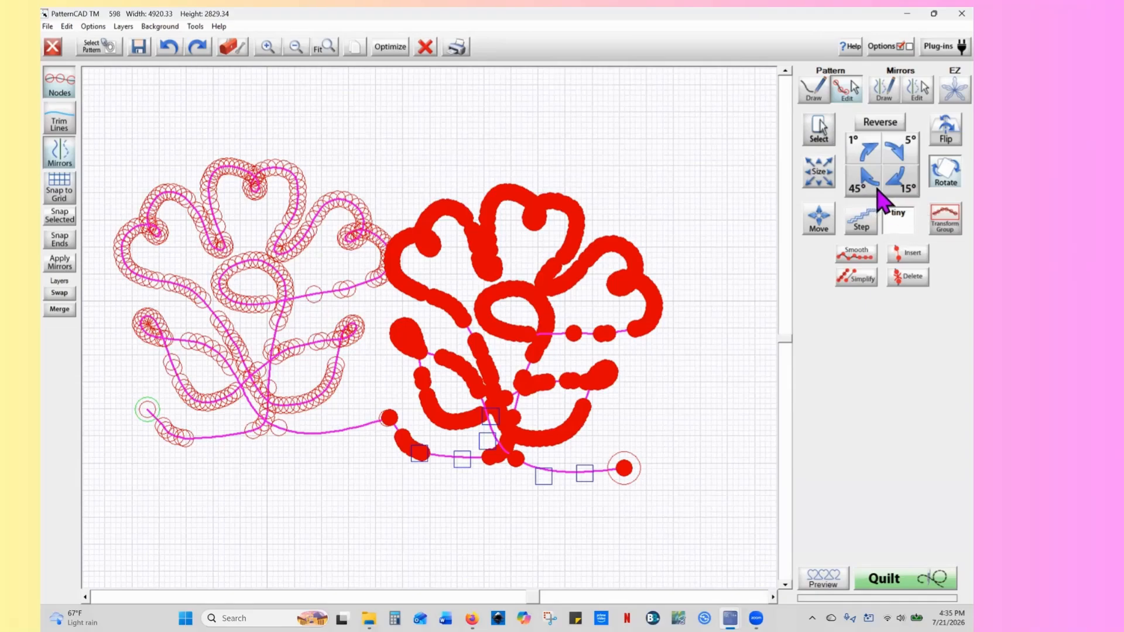
Shrink the copied flower proportionally using the small step size, and move it back up beside the first flower
{"action": "left_click", "coordinate": [822, 175]}
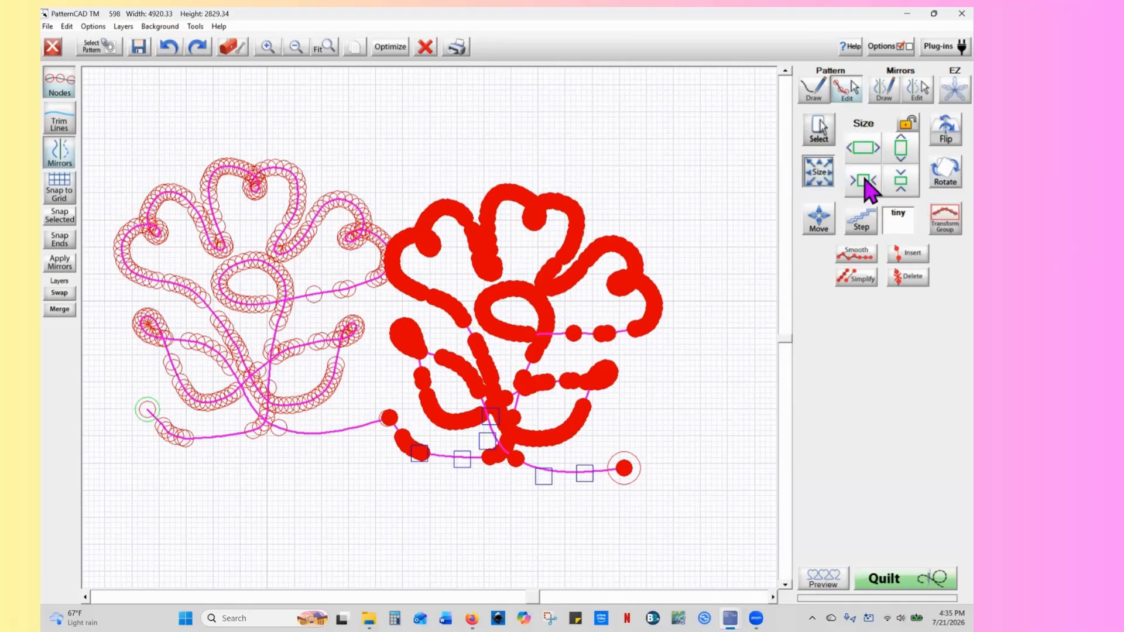
{"action": "left_click", "coordinate": [865, 191]}
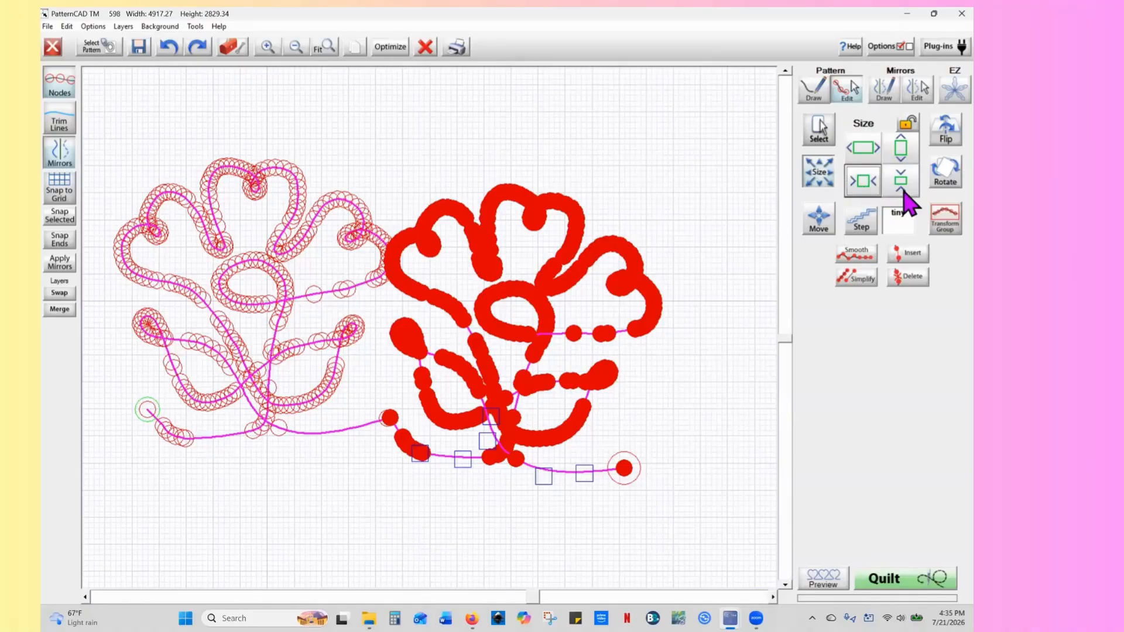
{"action": "left_click", "coordinate": [909, 125]}
{"action": "left_click", "coordinate": [863, 231]}
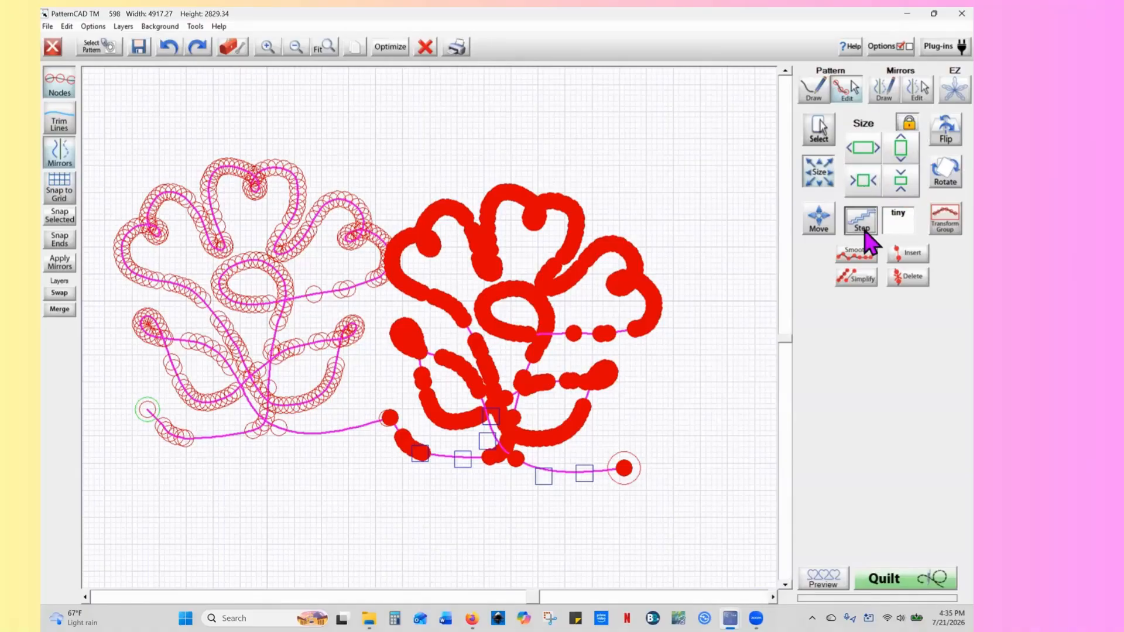
{"action": "left_click", "coordinate": [901, 185]}
{"action": "left_click", "coordinate": [904, 196]}
{"action": "left_click", "coordinate": [905, 196]}
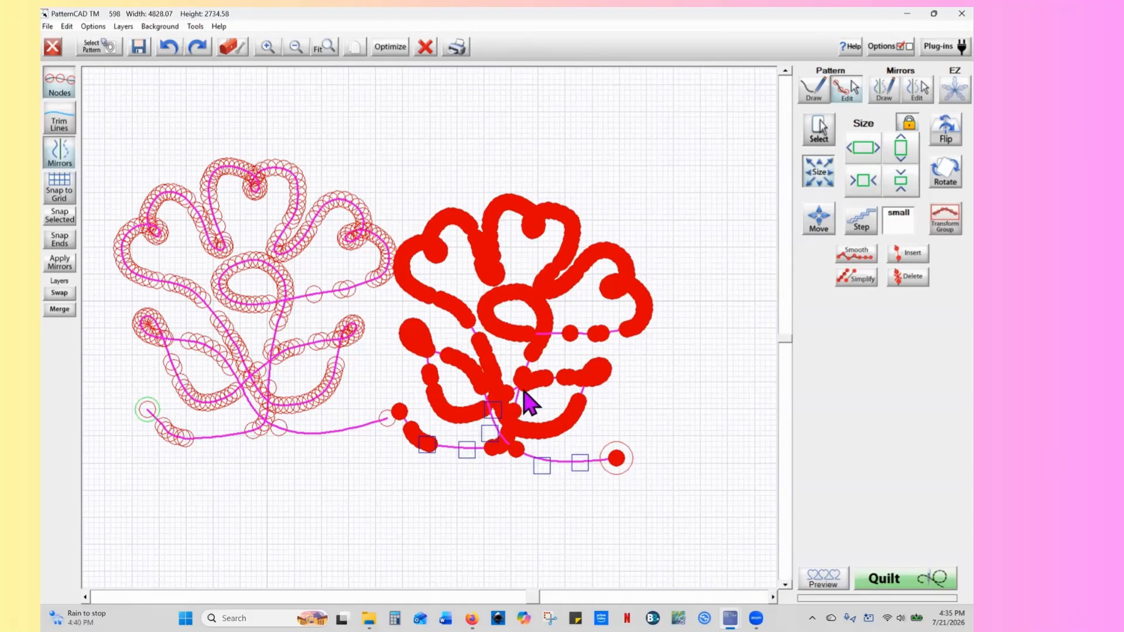
{"action": "mouse_move", "coordinate": [521, 393]}
{"action": "left_mouse_down"}
{"action": "mouse_move", "coordinate": [528, 369]}
{"action": "mouse_move", "coordinate": [514, 381]}
{"action": "left_mouse_up"}
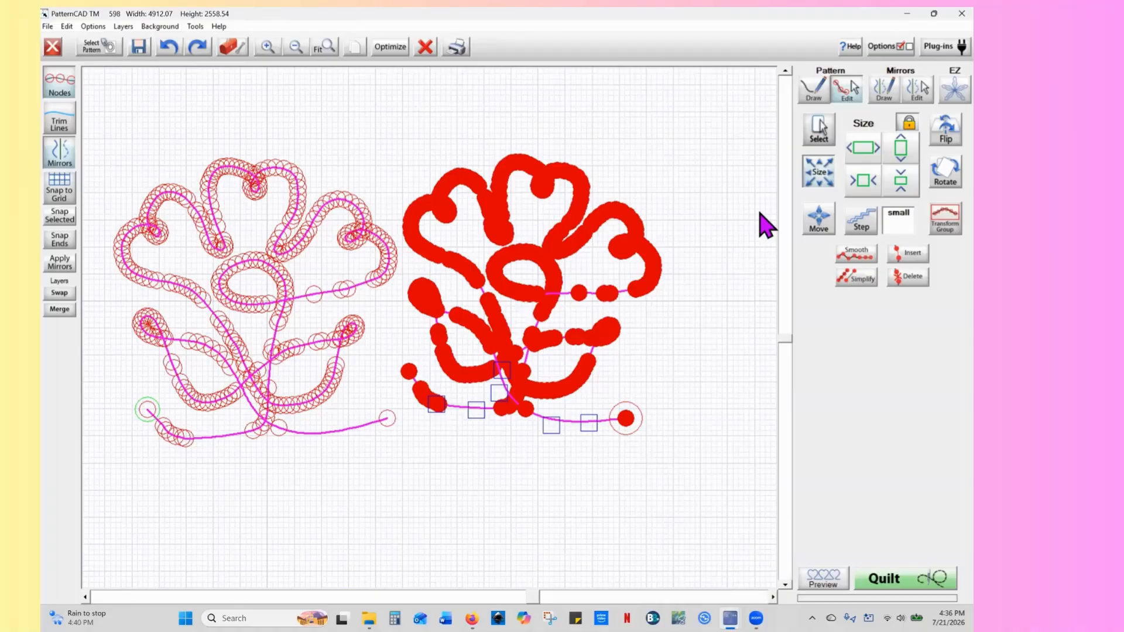
Unselect all nodes, turn on Select Section, and select the first flower's nodes from its start point to the base of the stem
{"action": "left_click", "coordinate": [819, 138]}
{"action": "left_click", "coordinate": [867, 140]}
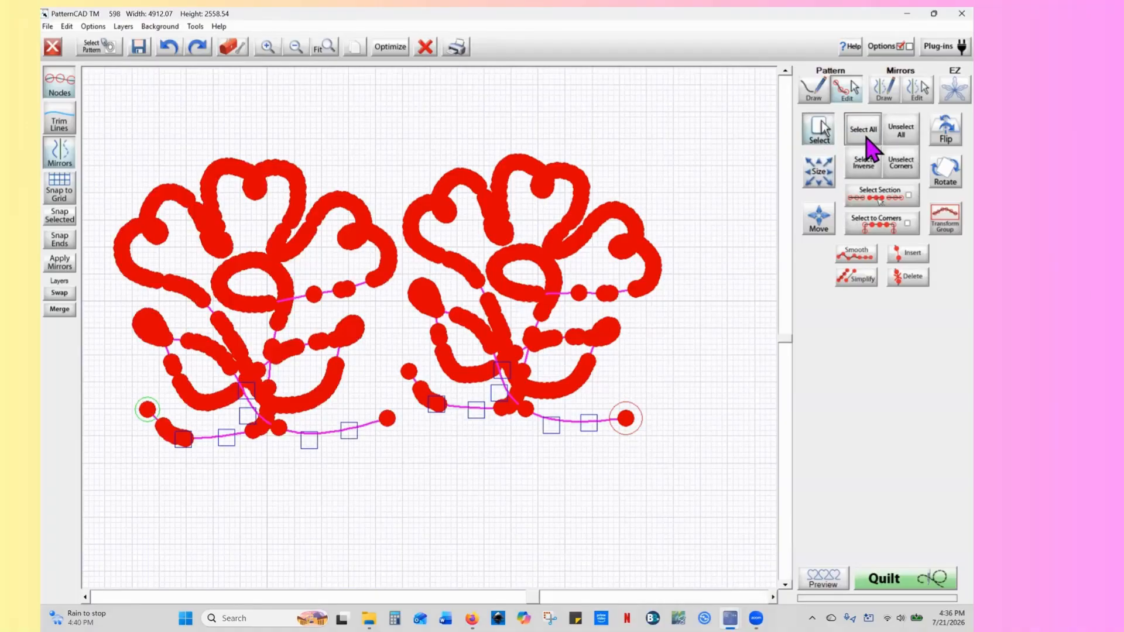
{"action": "left_click", "coordinate": [896, 140]}
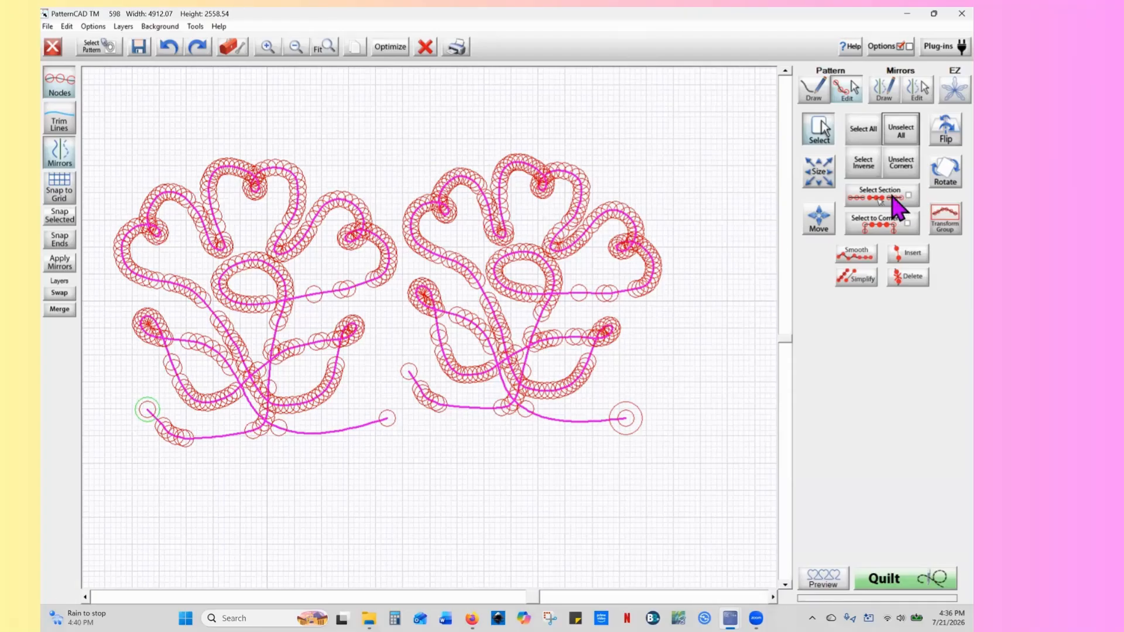
{"action": "left_click", "coordinate": [912, 199]}
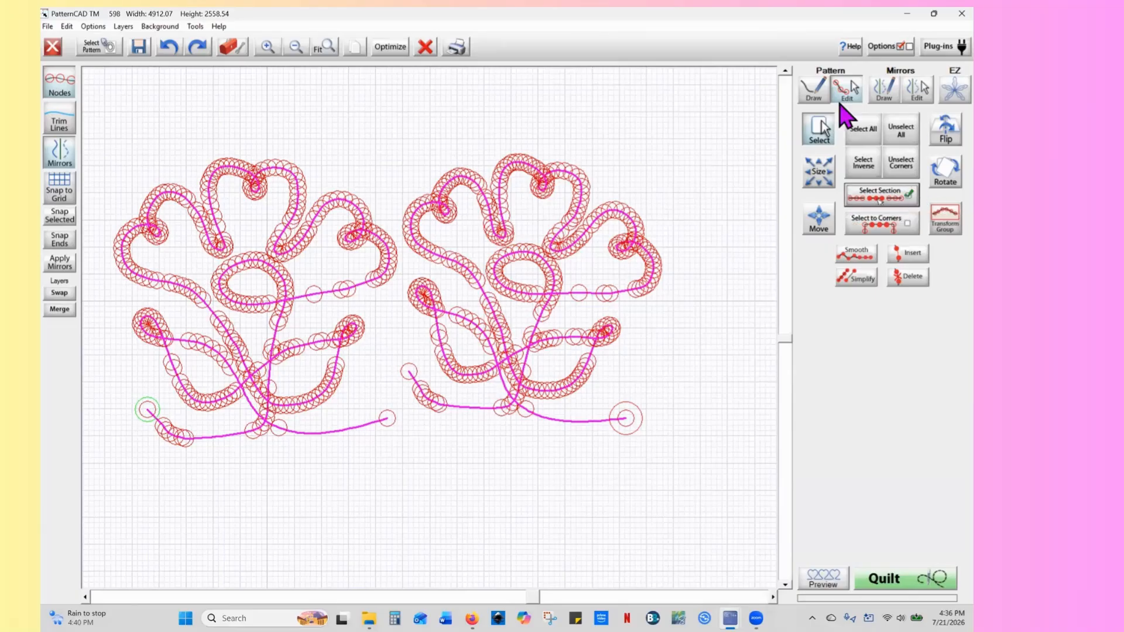
{"action": "left_click", "coordinate": [850, 97]}
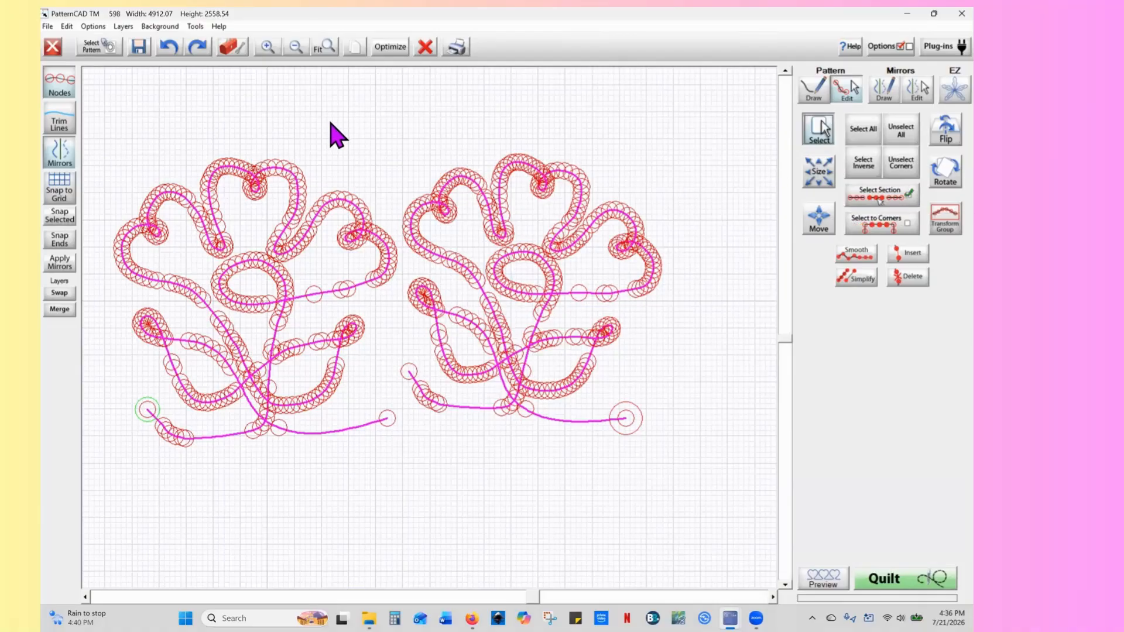
{"action": "left_click_drag", "start_coordinate": [330, 124], "coordinate": [249, 200]}
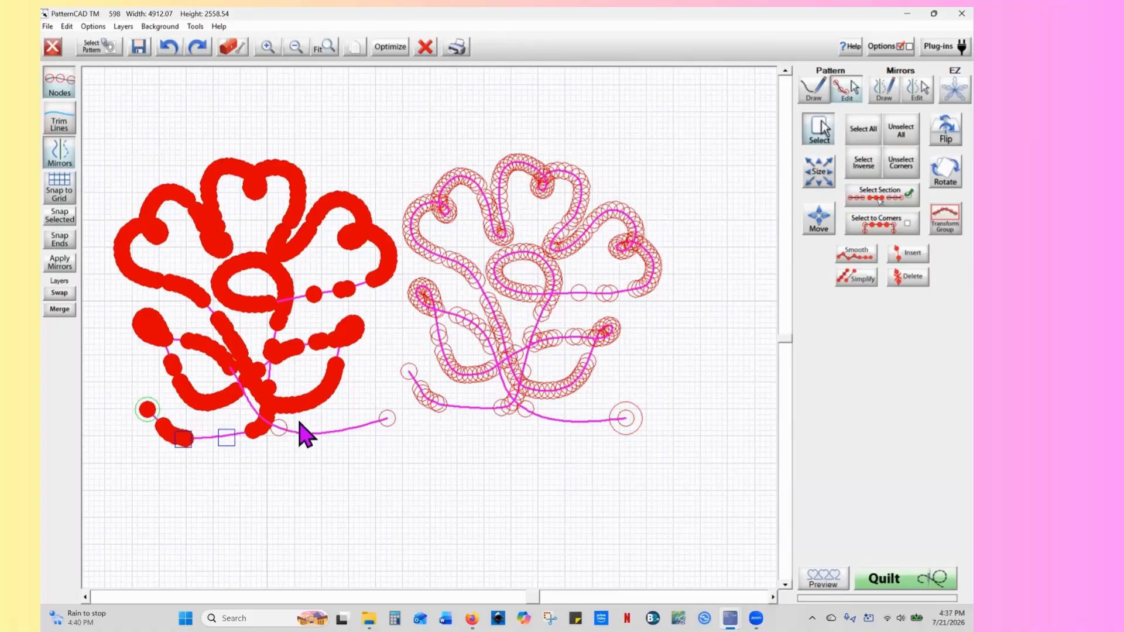
Extend the section selection through the first flower's end point, and unselect all nodes
{"action": "left_click", "coordinate": [276, 441]}
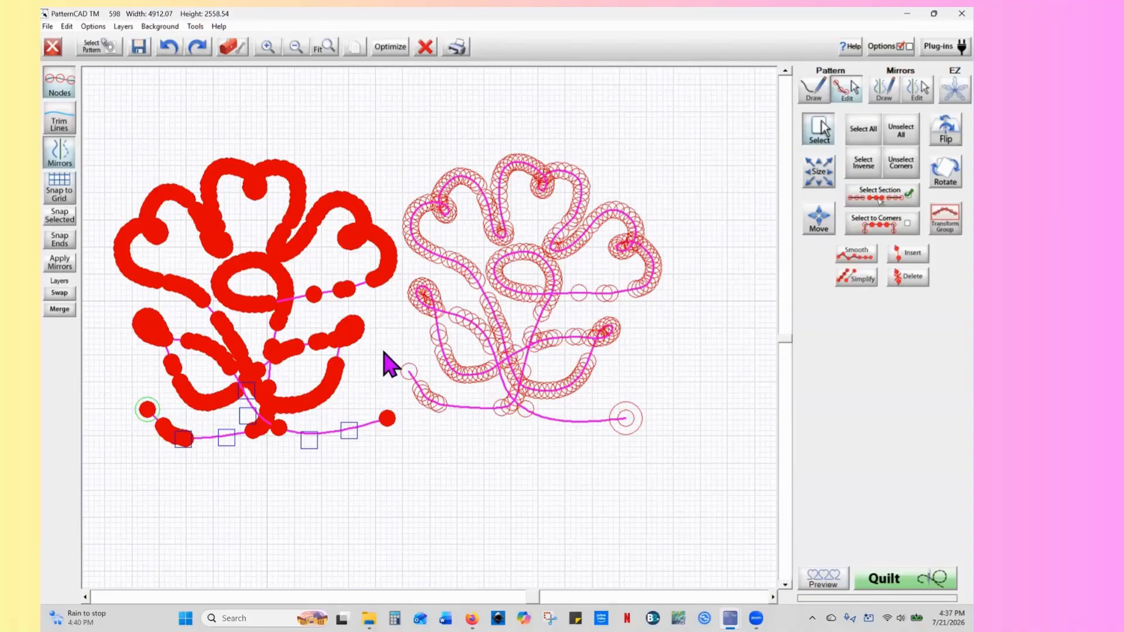
{"action": "left_click", "coordinate": [901, 132]}
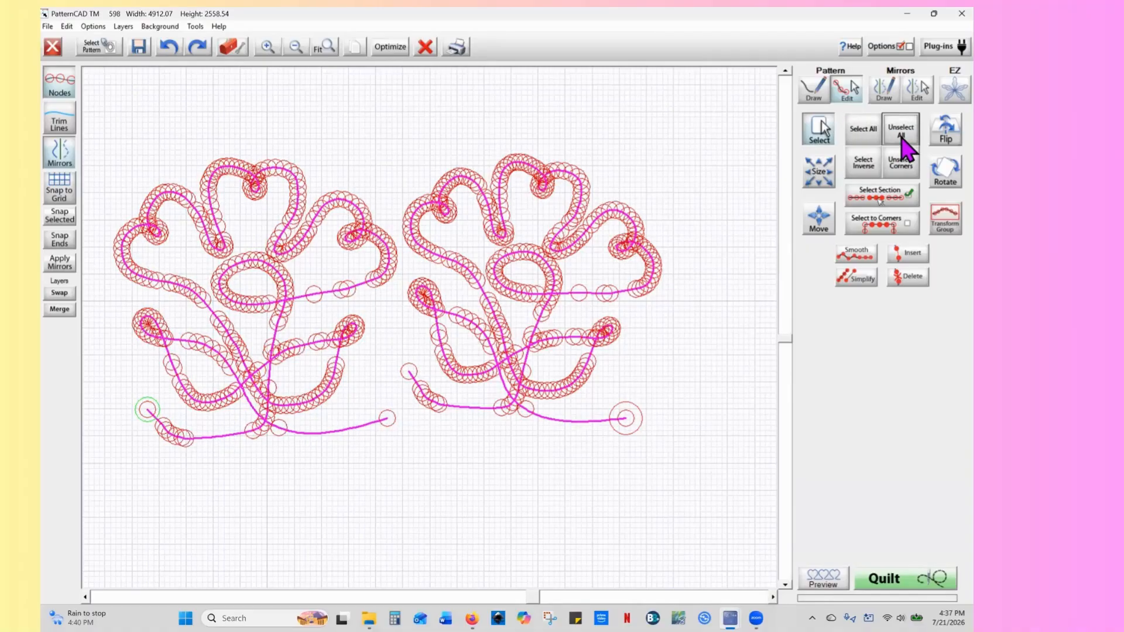
In Optimize, check for breaks with the stitching animation, removing the break inside each flower but keeping the one between the two flowers
{"action": "left_click", "coordinate": [388, 48]}
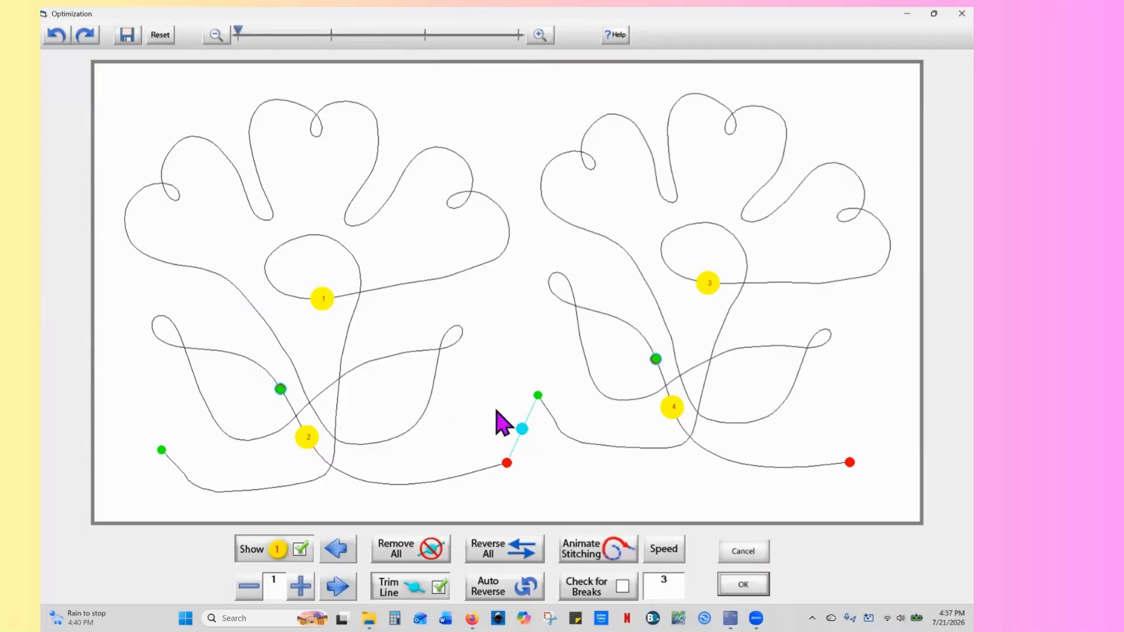
{"action": "left_click", "coordinate": [680, 381]}
{"action": "left_click", "coordinate": [417, 550]}
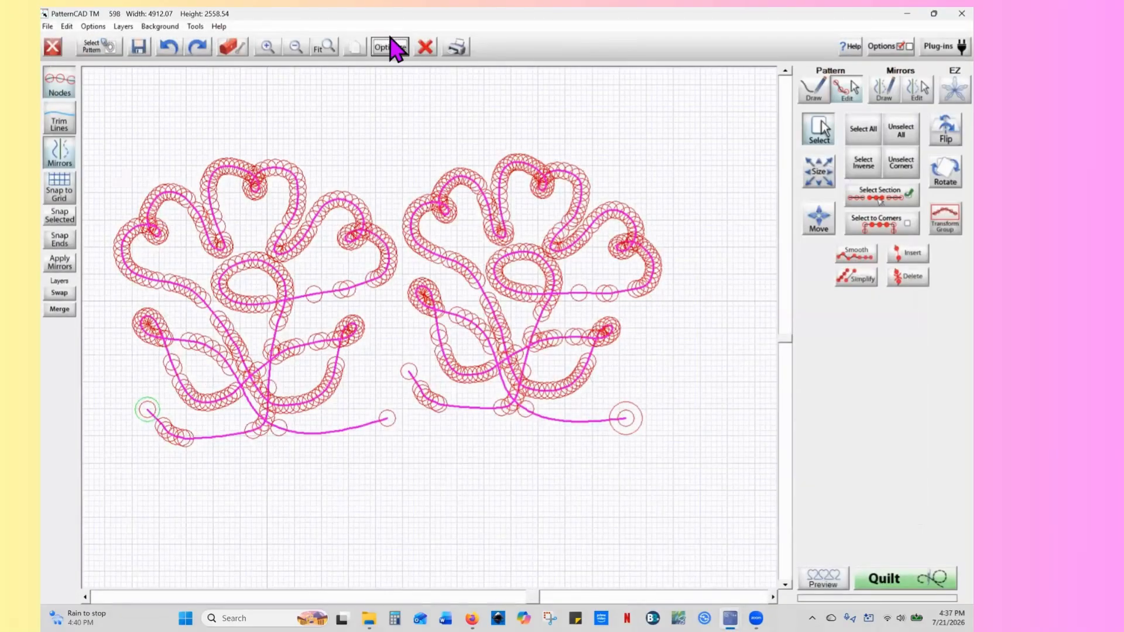
{"action": "left_click", "coordinate": [389, 47]}
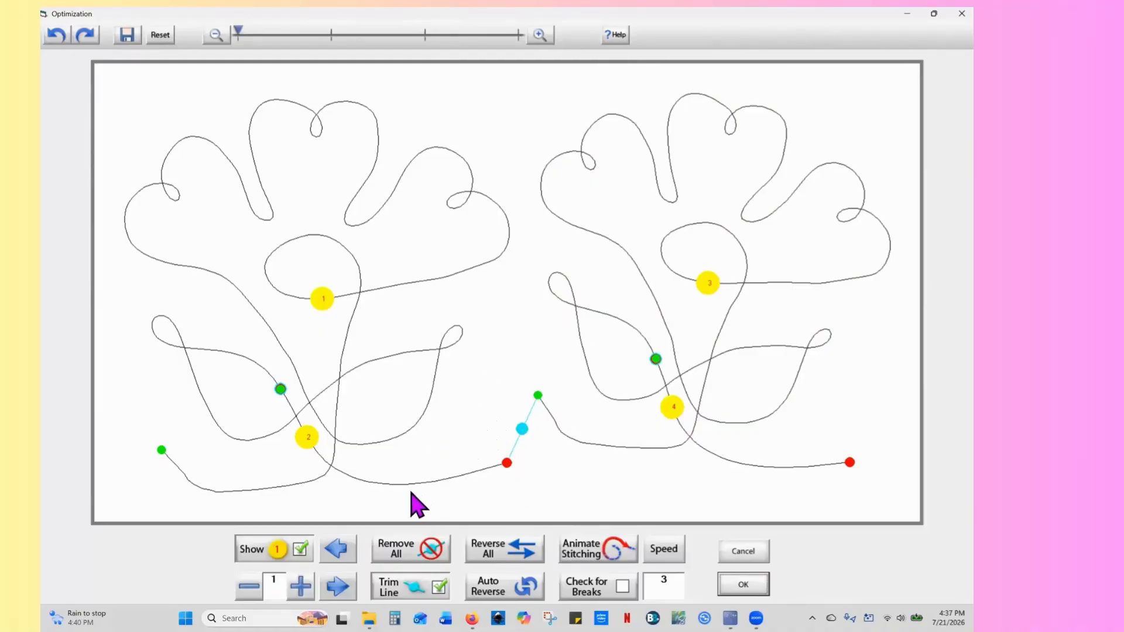
{"action": "left_click", "coordinate": [598, 586]}
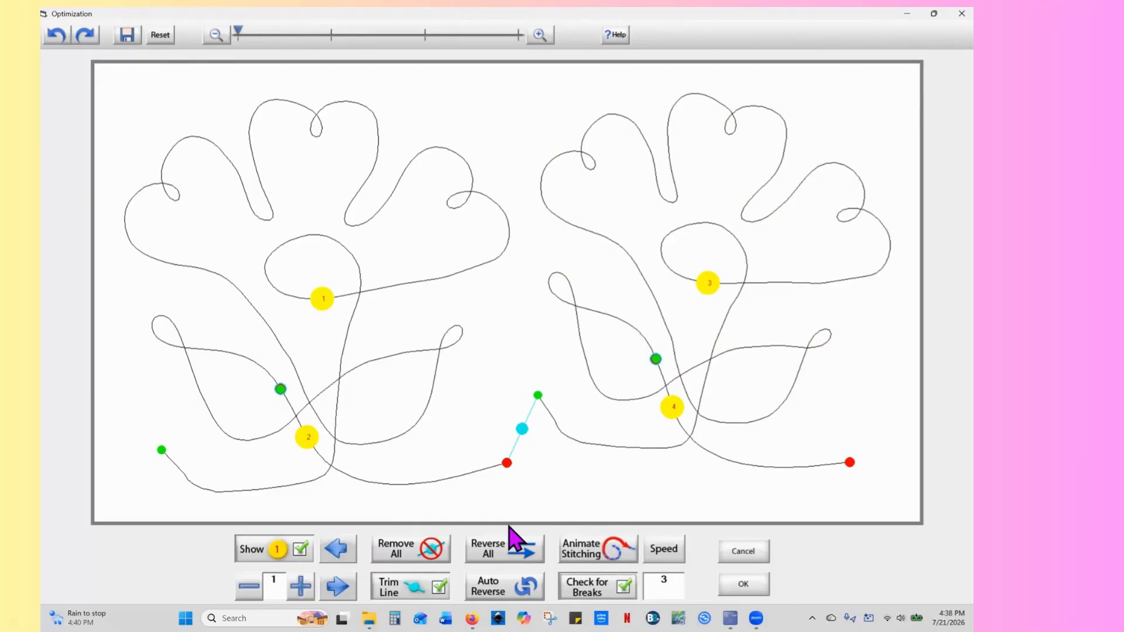
{"action": "left_click", "coordinate": [597, 549]}
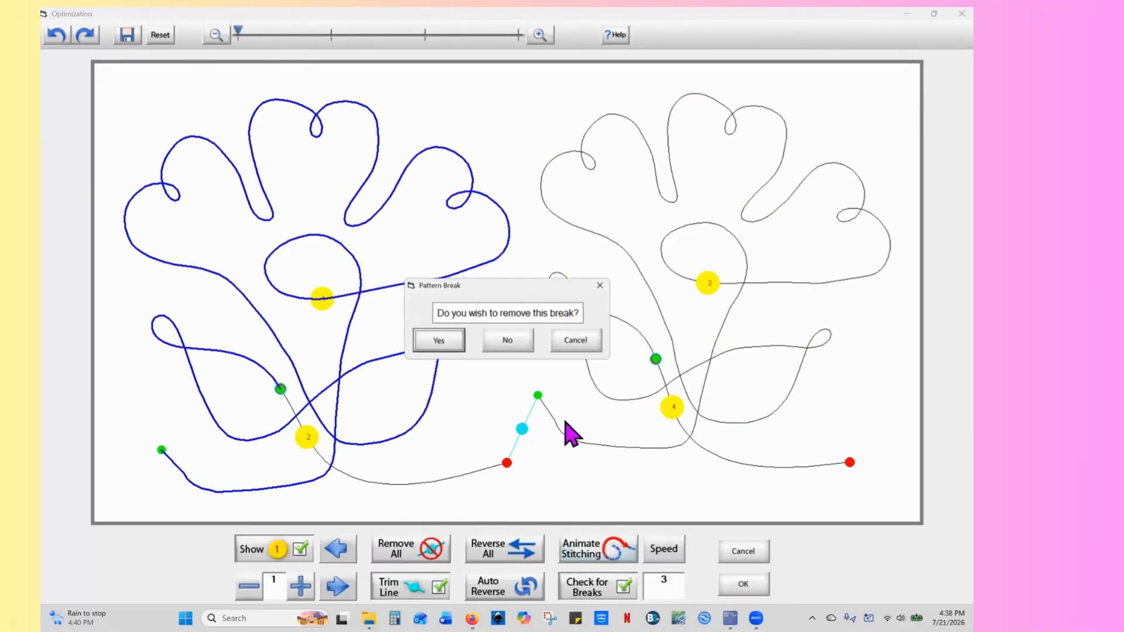
{"action": "left_click", "coordinate": [451, 341]}
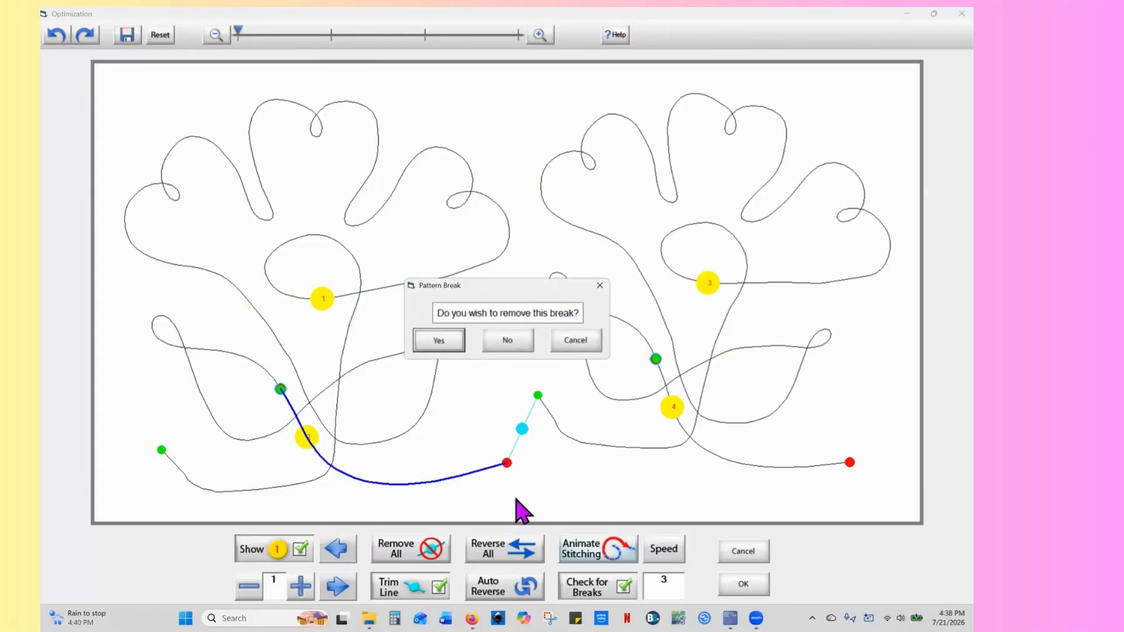
{"action": "left_click", "coordinate": [514, 344]}
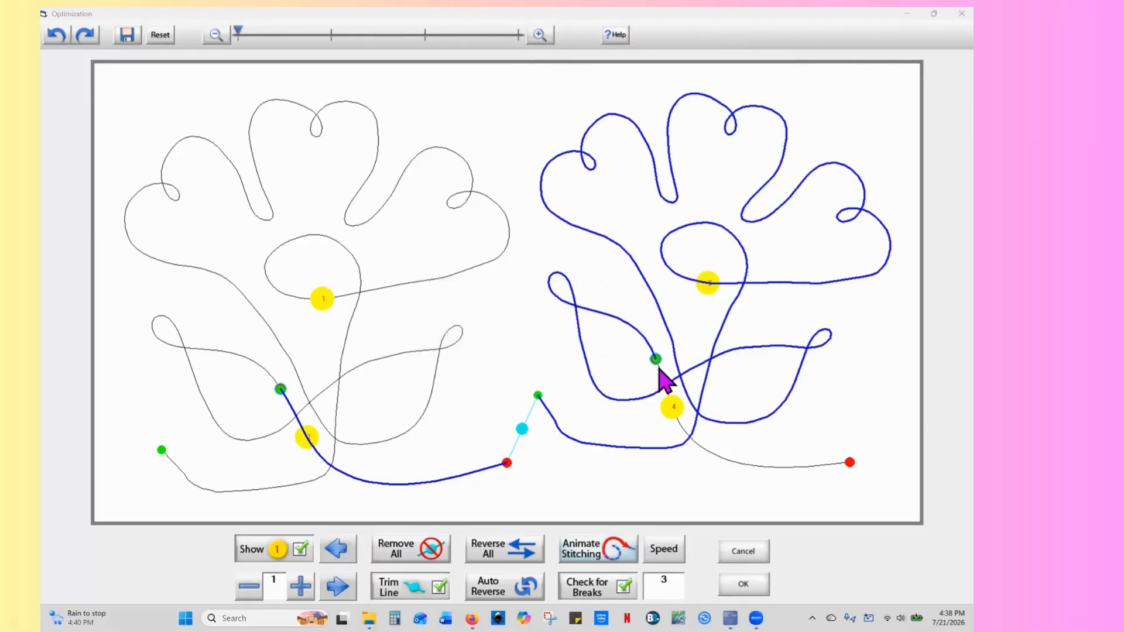
{"action": "left_click", "coordinate": [657, 367]}
{"action": "left_click", "coordinate": [440, 341]}
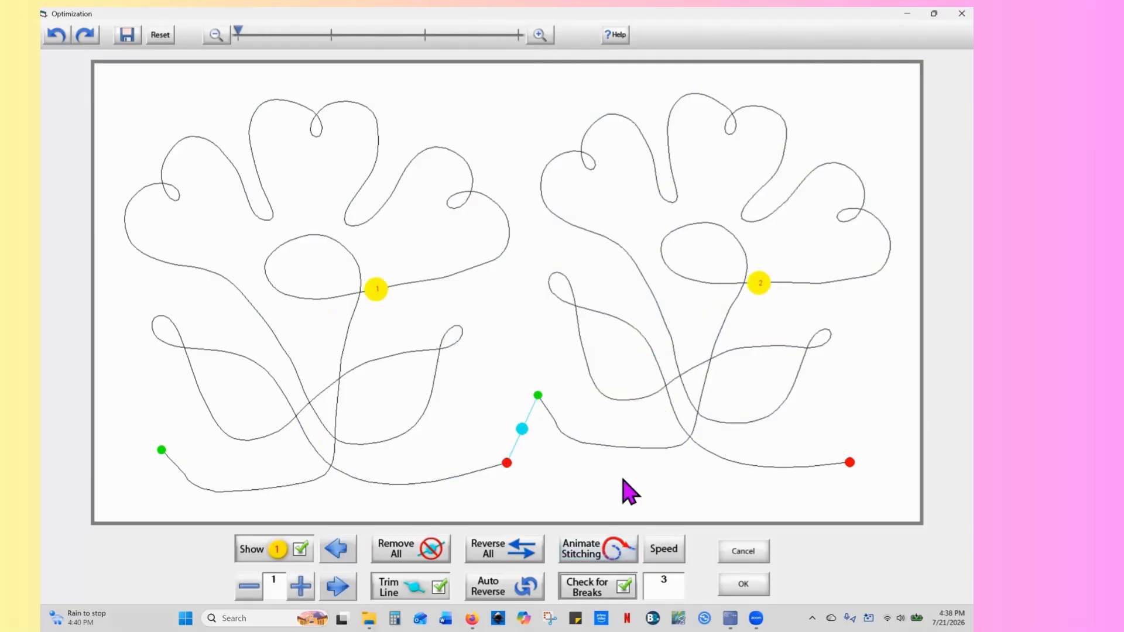
{"action": "left_click", "coordinate": [757, 588]}
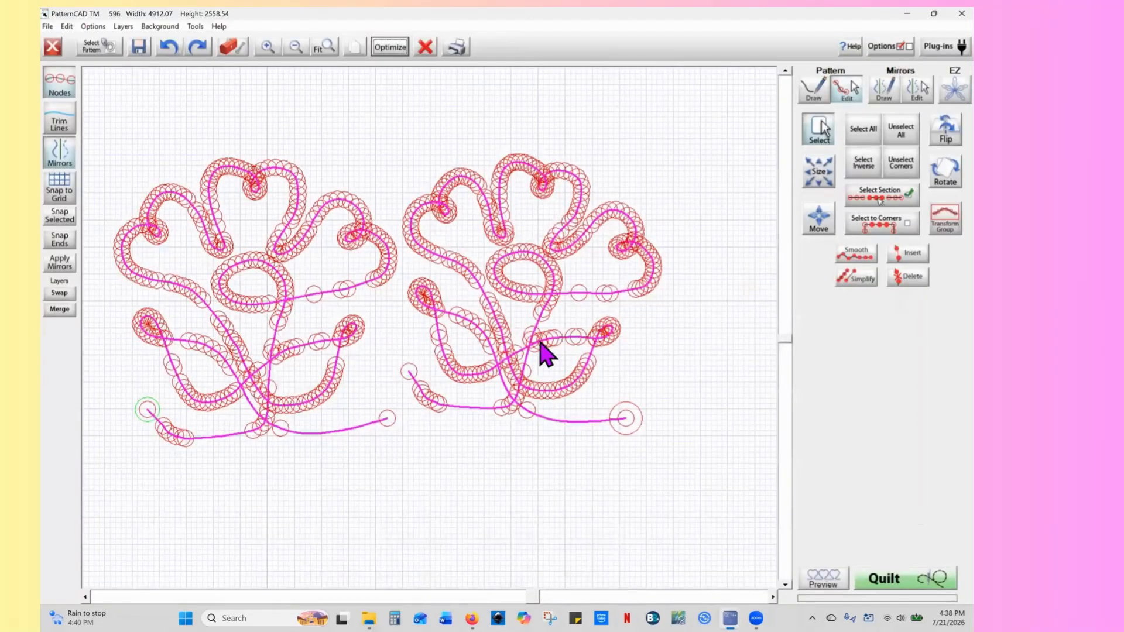
{"action": "left_click", "coordinate": [390, 48]}
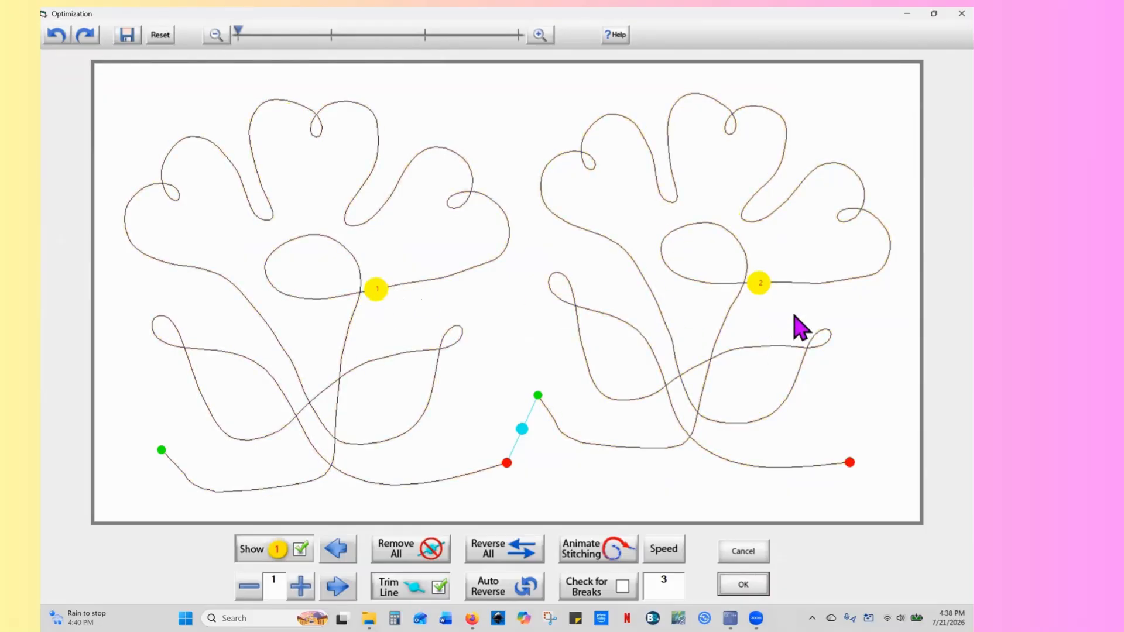
{"action": "left_click", "coordinate": [754, 587]}
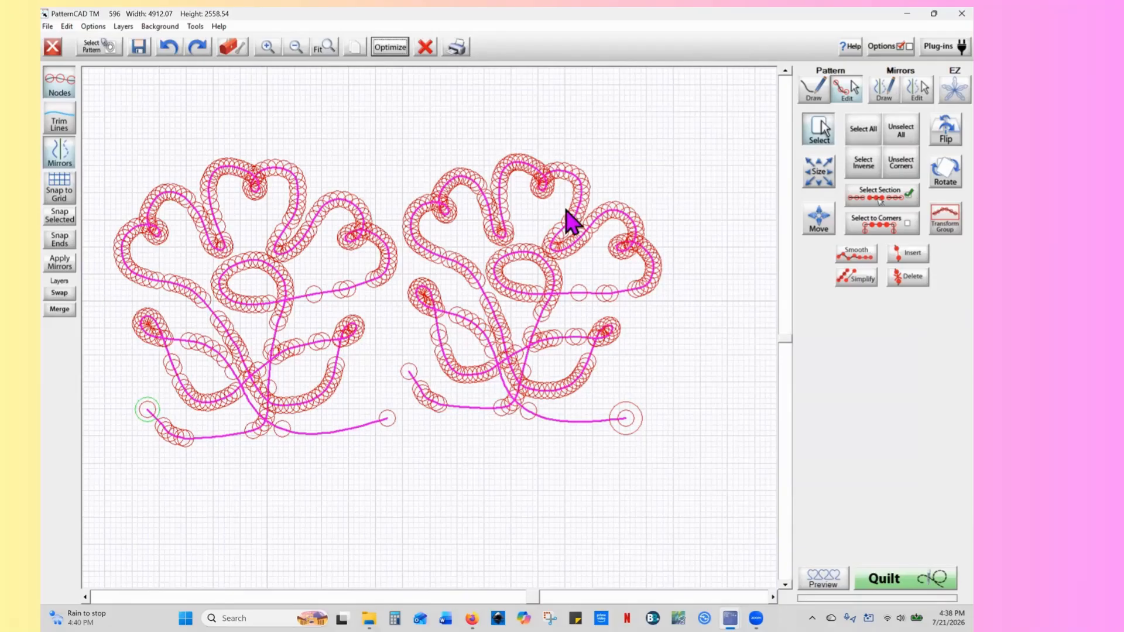
Select the whole right-hand flower, duplicate it, and place the copy to the left of the original flower
{"action": "left_click", "coordinate": [850, 94]}
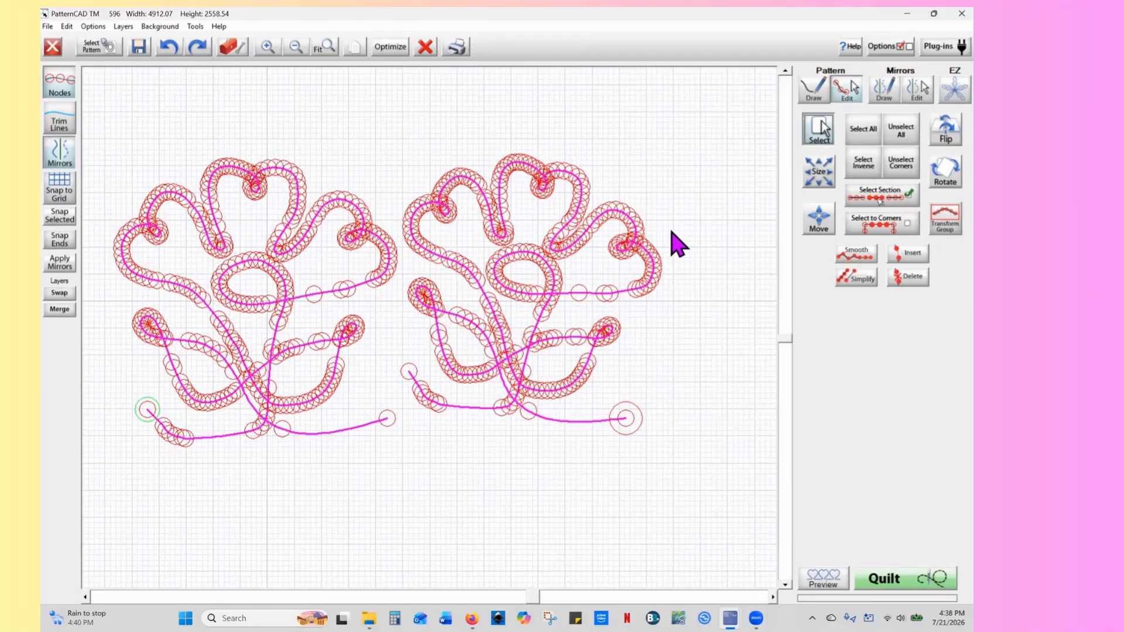
{"action": "left_click_drag", "start_coordinate": [672, 175], "coordinate": [593, 259]}
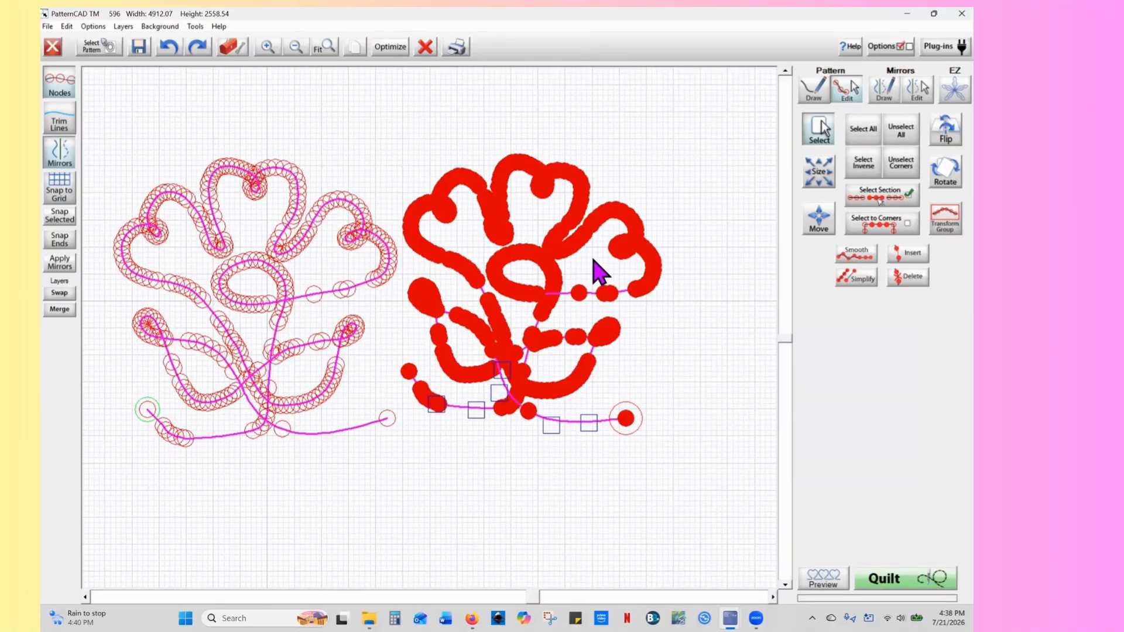
{"action": "left_click", "coordinate": [355, 52]}
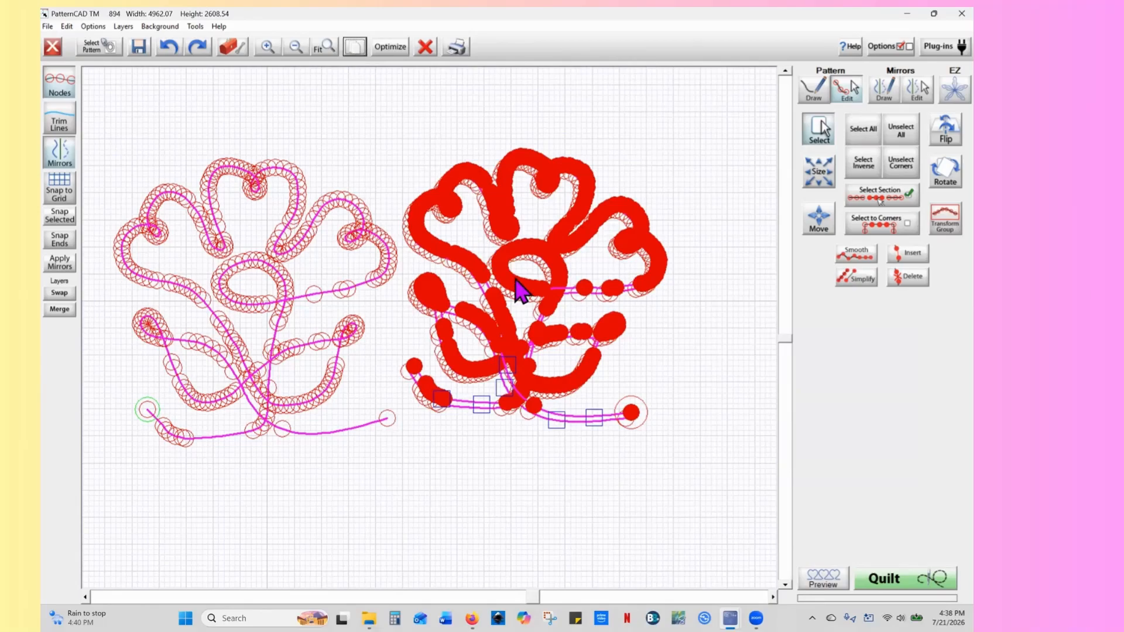
{"action": "left_click_drag", "start_coordinate": [515, 283], "coordinate": [98, 591]}
{"action": "scroll", "coordinate": [99, 594], "scroll_direction": "left", "scroll_amount": 3}
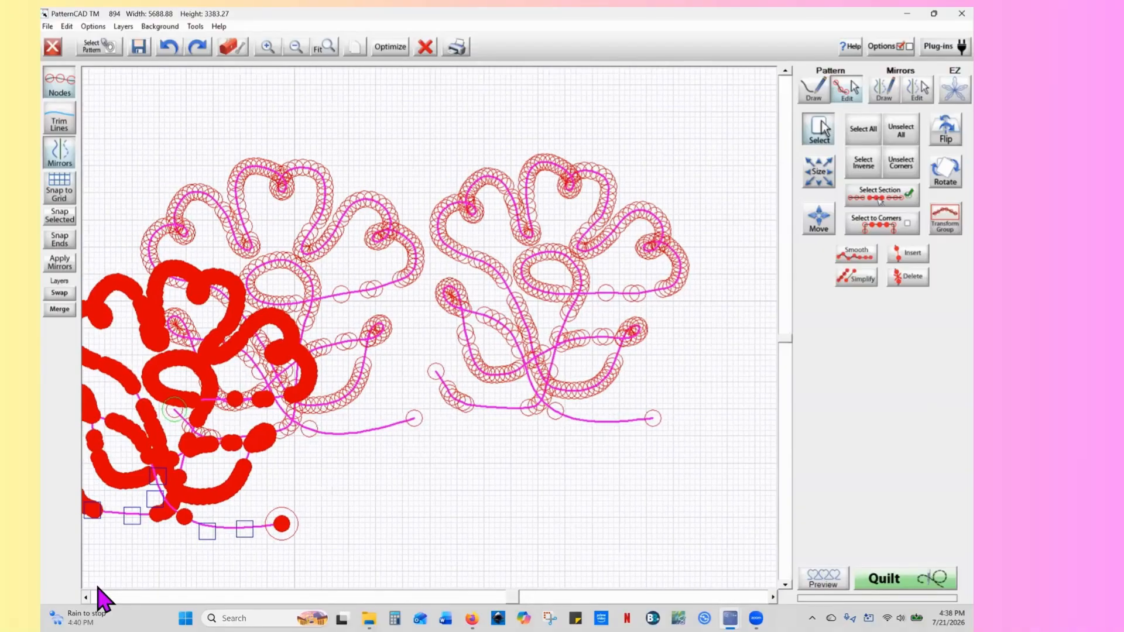
{"action": "scroll", "coordinate": [99, 594], "scroll_direction": "left", "scroll_amount": 3}
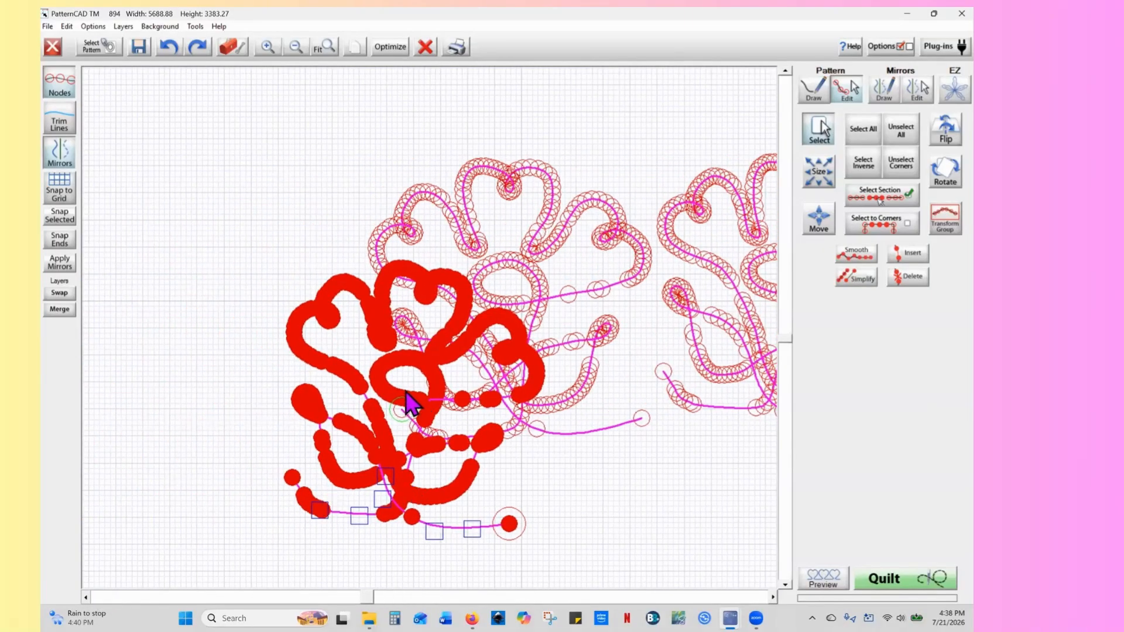
{"action": "left_click_drag", "start_coordinate": [355, 353], "coordinate": [268, 278]}
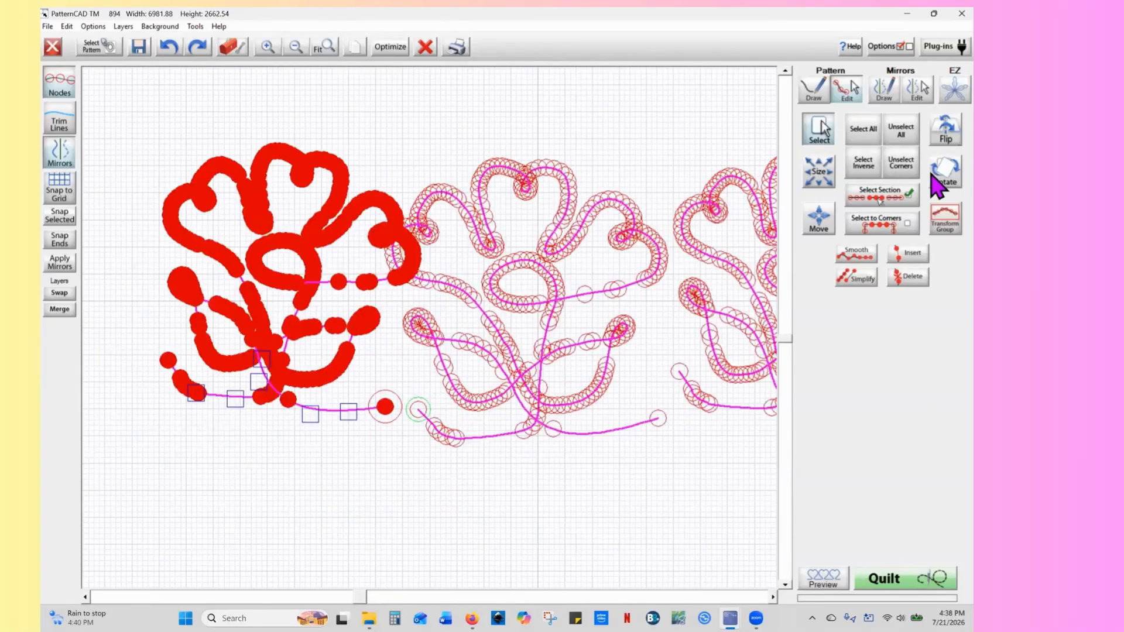
Rotate the copied flower counterclockwise in 5° steps and move it so its end sits beside the start of the middle flower
{"action": "left_click", "coordinate": [936, 173]}
{"action": "left_click", "coordinate": [902, 154]}
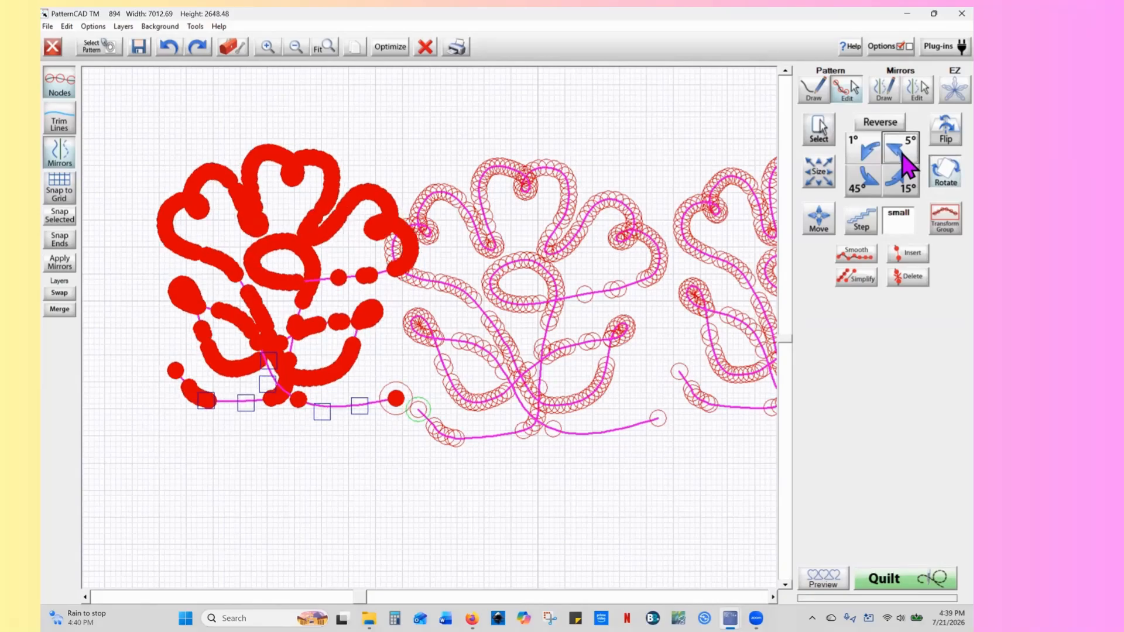
{"action": "left_click", "coordinate": [902, 155]}
{"action": "left_click", "coordinate": [335, 388]}
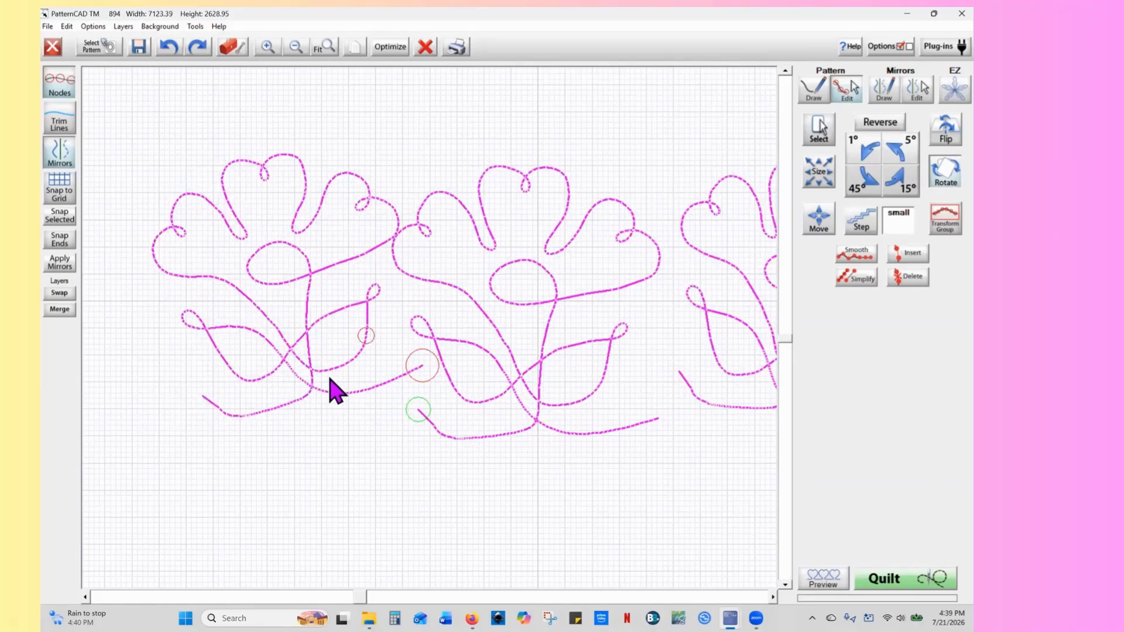
{"action": "left_click_drag", "start_coordinate": [337, 382], "coordinate": [361, 382]}
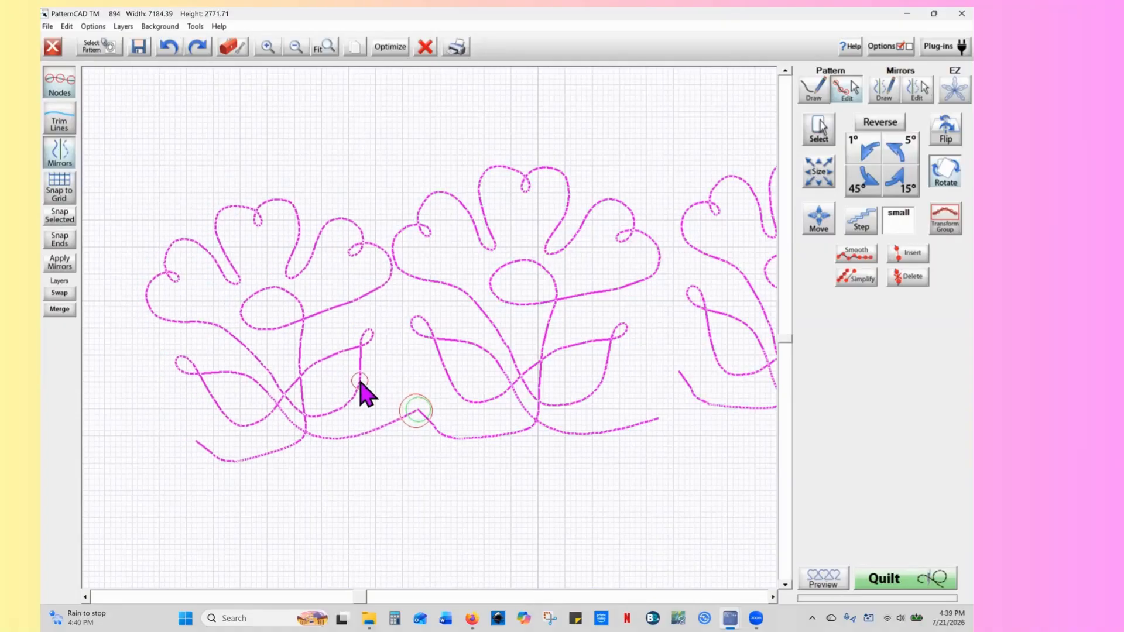
{"action": "left_click_drag", "start_coordinate": [361, 382], "coordinate": [351, 389]}
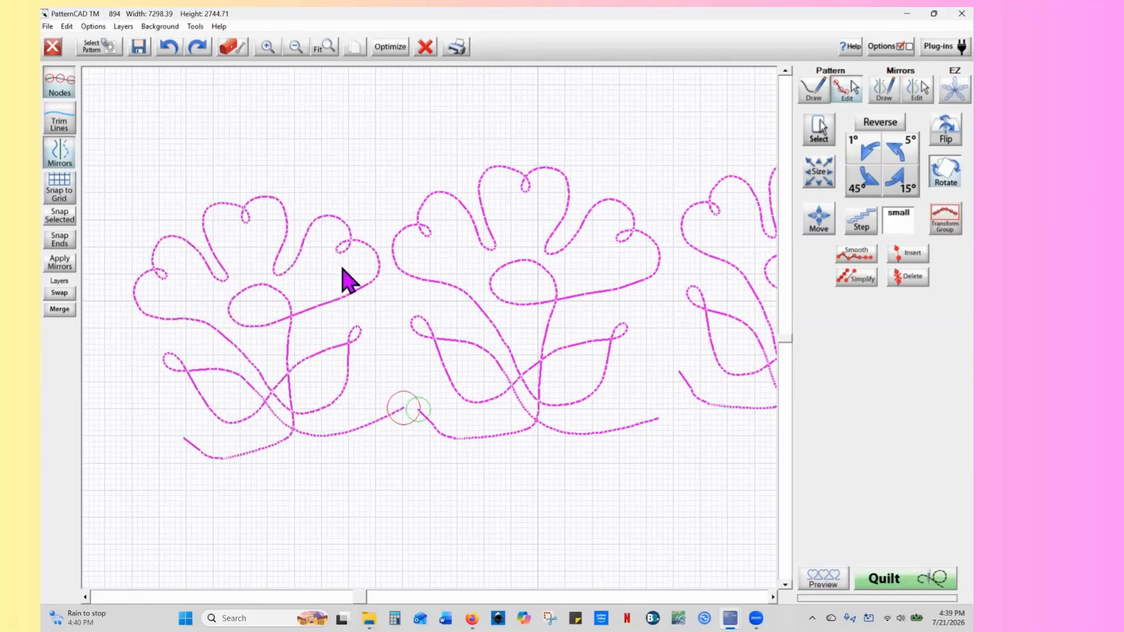
Hide the nodes and renumber the three flowers in Optimize as 1, 2 and 3 from left to right
{"action": "left_click", "coordinate": [296, 47]}
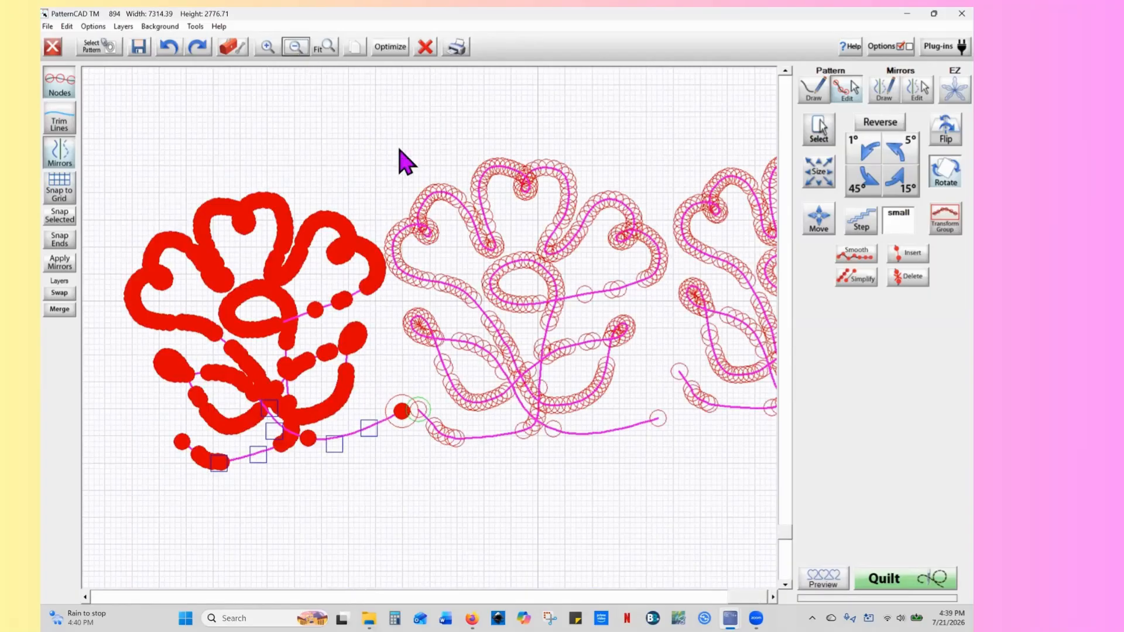
{"action": "left_click", "coordinate": [61, 87]}
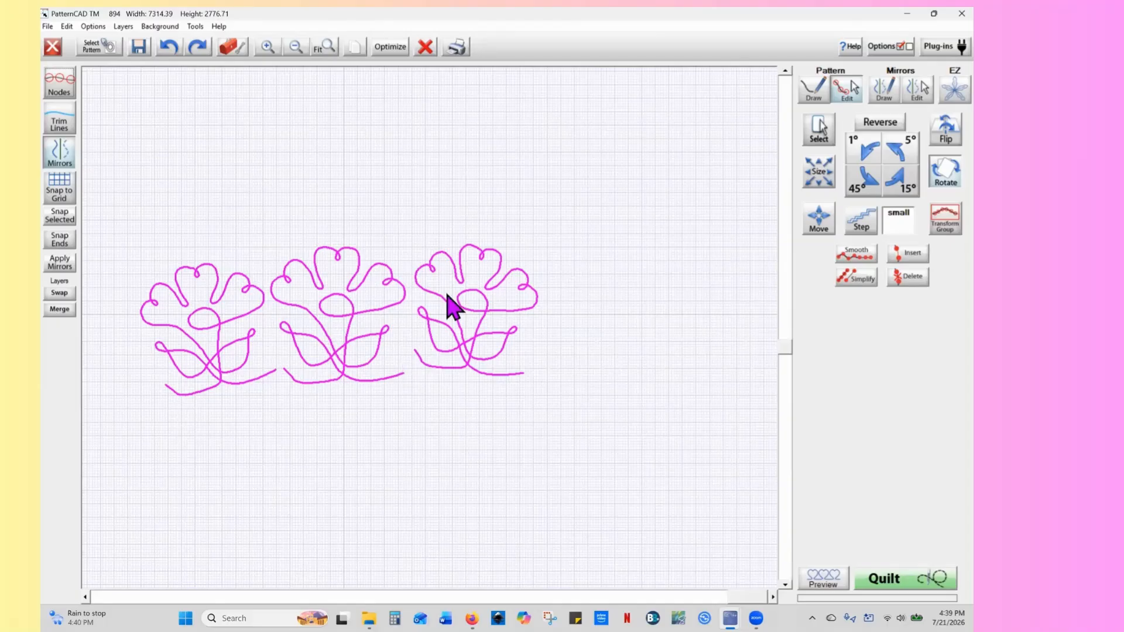
{"action": "left_click", "coordinate": [392, 47]}
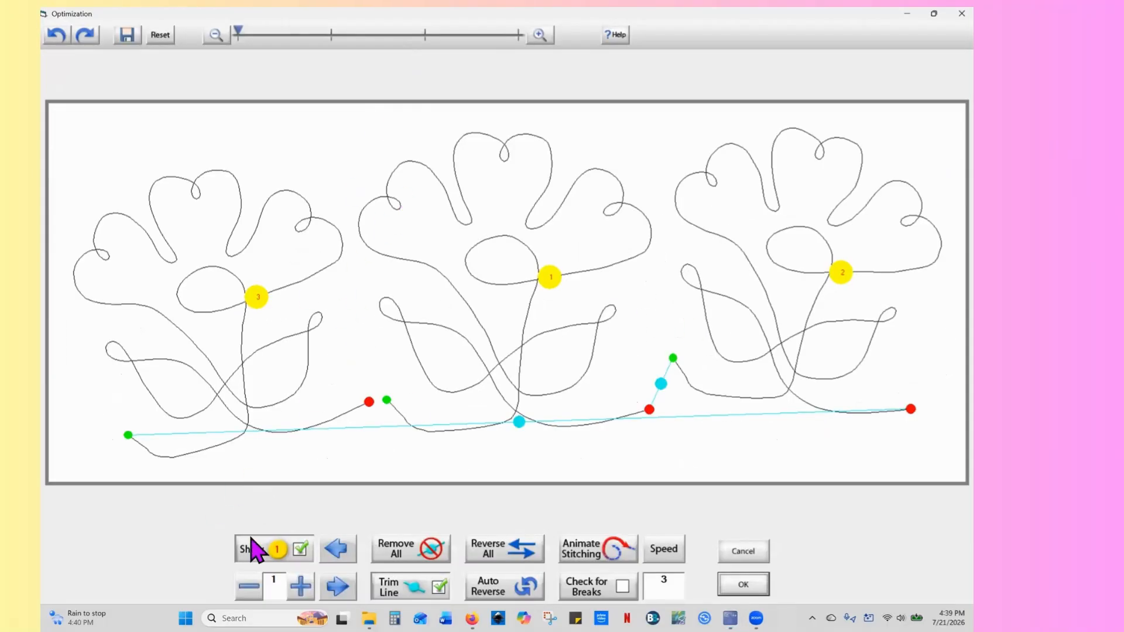
{"action": "left_click", "coordinate": [259, 303]}
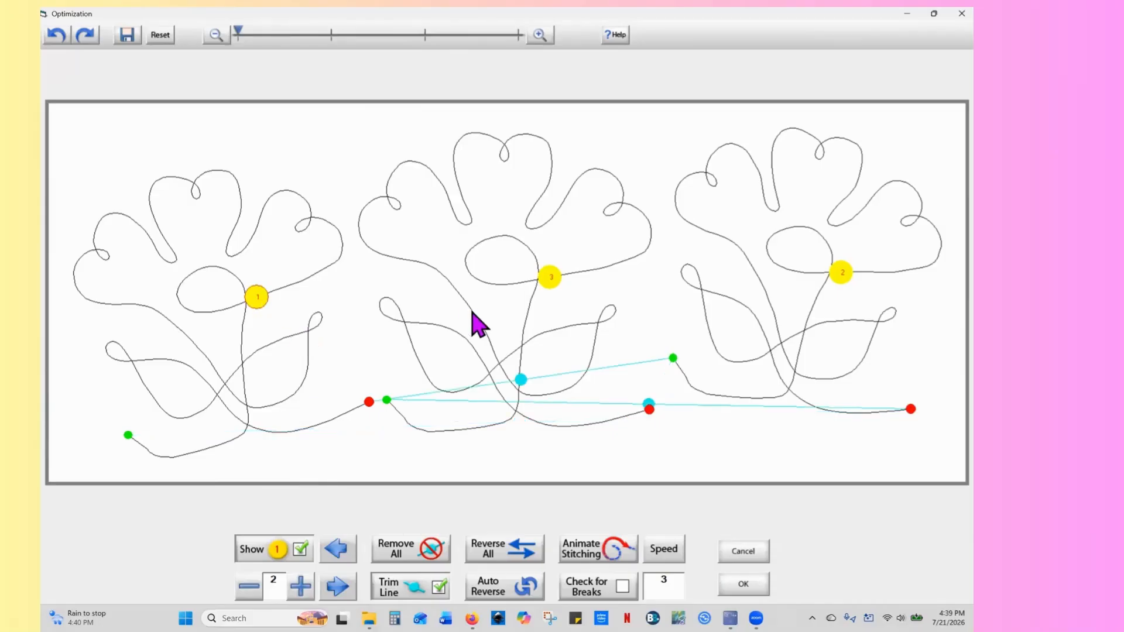
{"action": "left_click", "coordinate": [550, 284]}
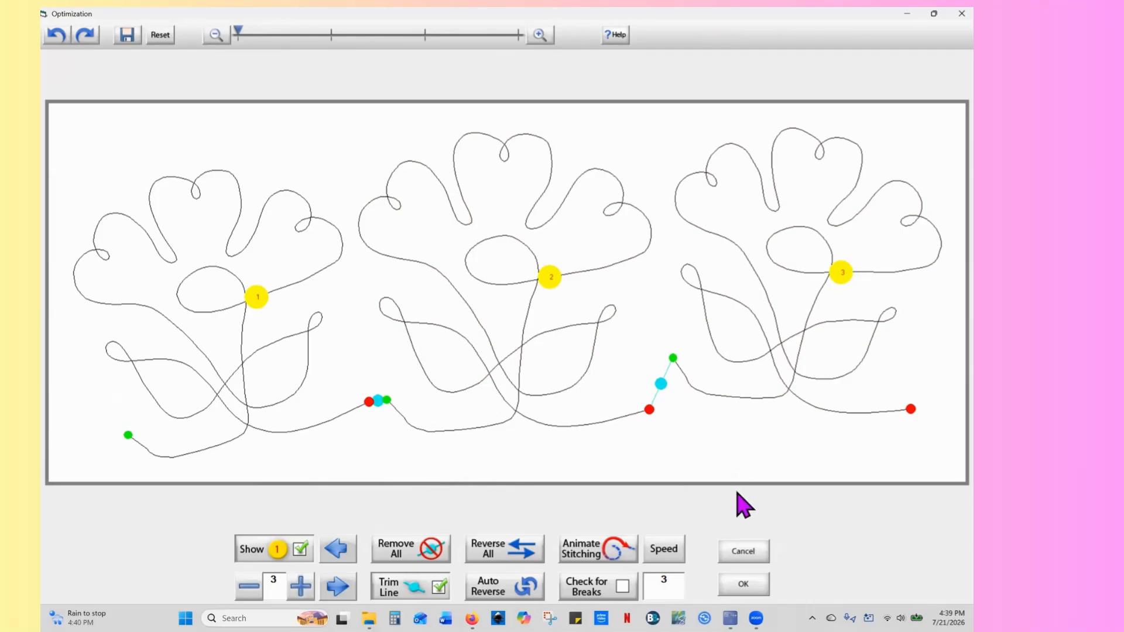
{"action": "key", "text": "Return"}
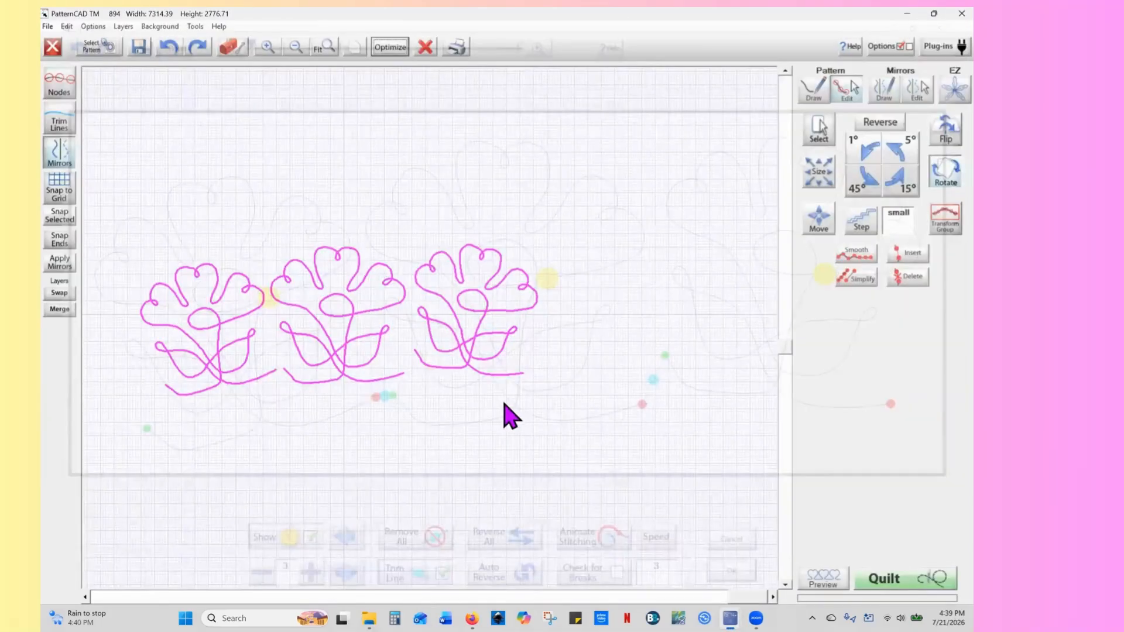
Show the pattern nodes, turn off section selection, and unselect all nodes of the left flower
{"action": "left_click", "coordinate": [61, 86]}
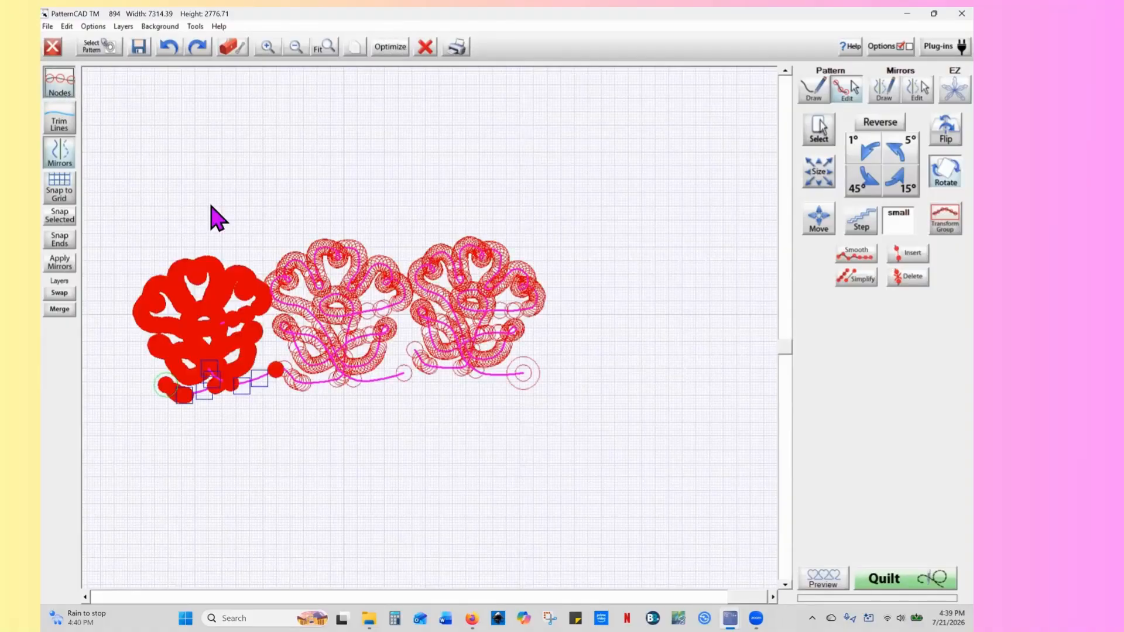
{"action": "left_click", "coordinate": [267, 47]}
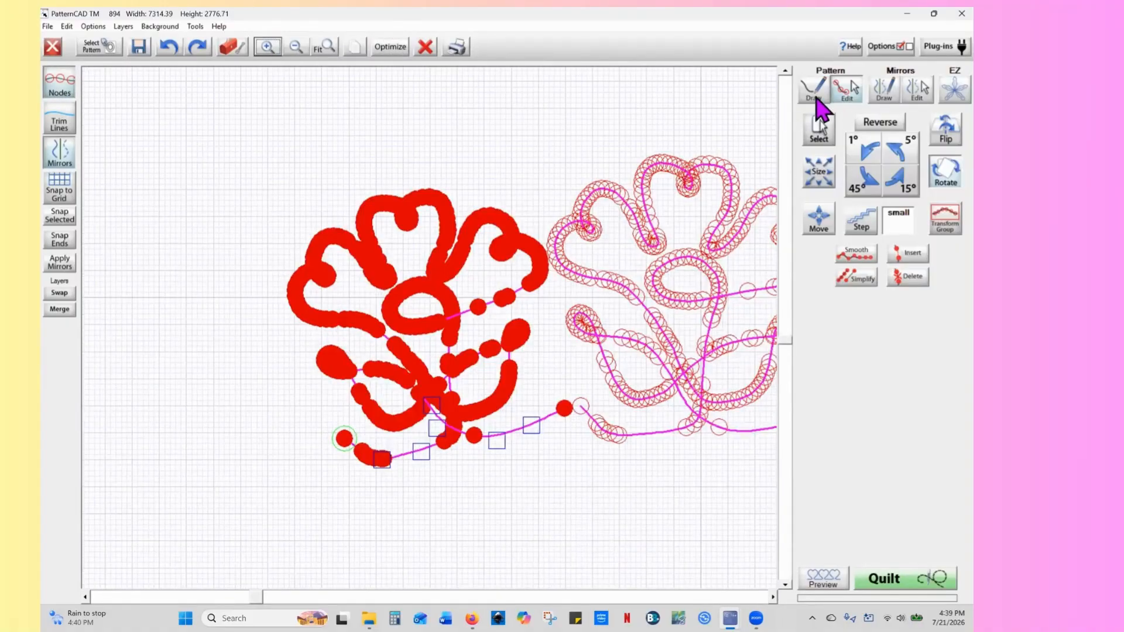
{"action": "left_click", "coordinate": [849, 94]}
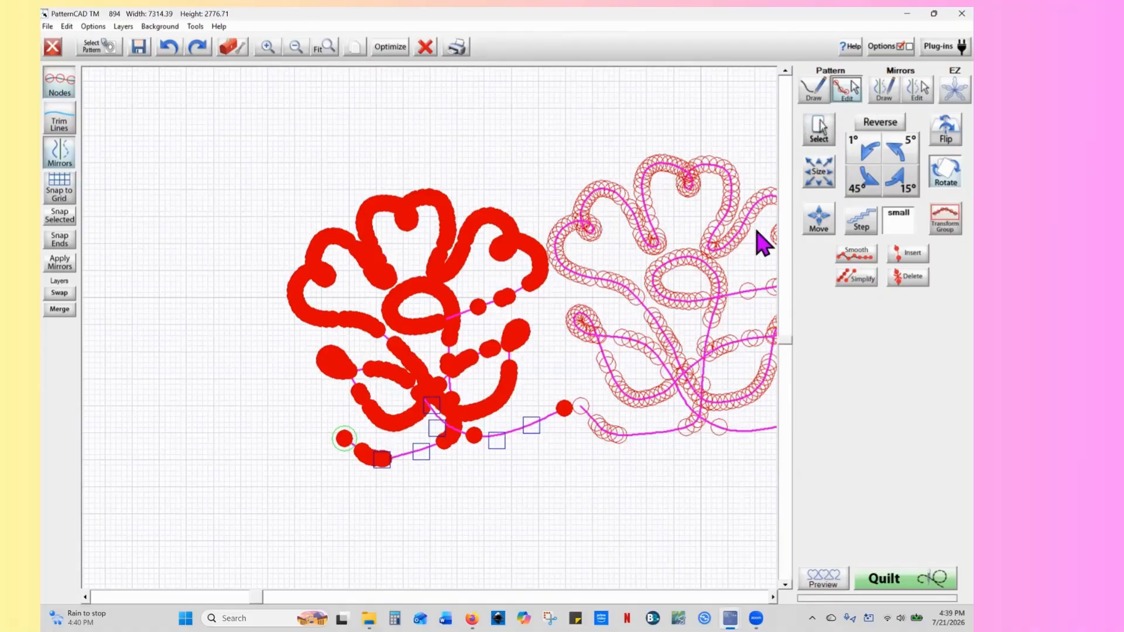
{"action": "left_click", "coordinate": [823, 132]}
{"action": "left_click", "coordinate": [900, 133]}
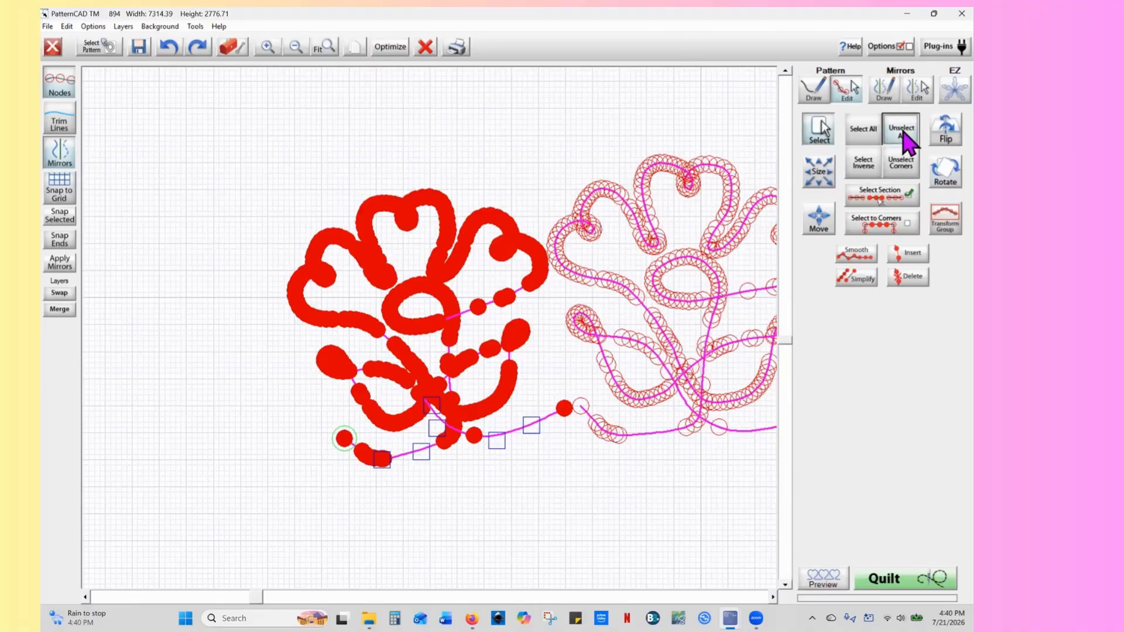
{"action": "left_click", "coordinate": [570, 421]}
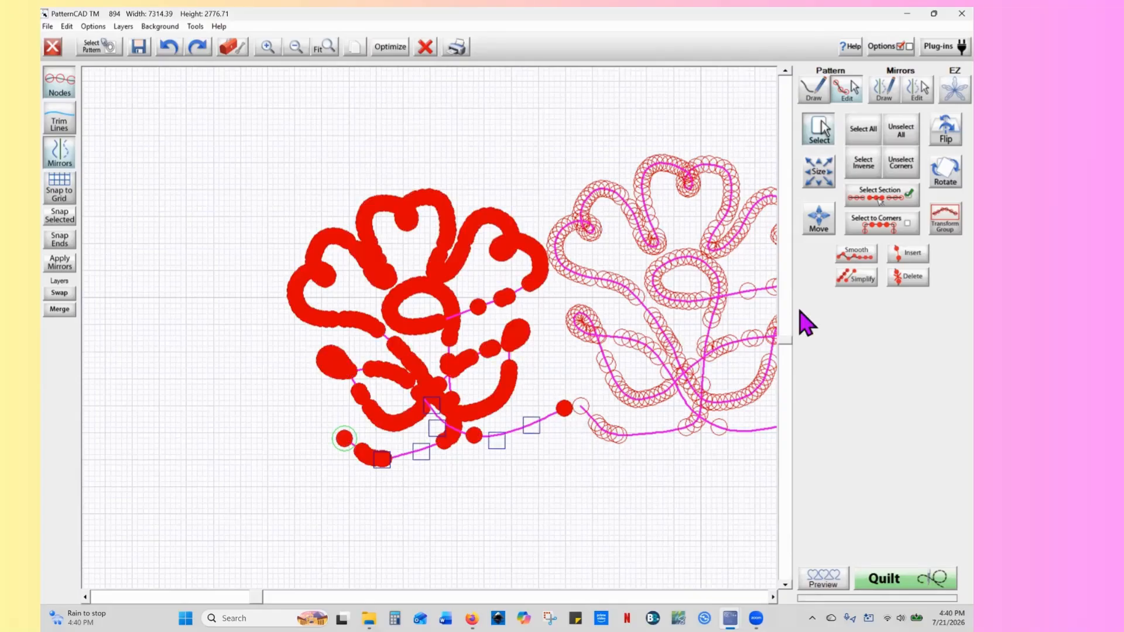
{"action": "left_click", "coordinate": [911, 198]}
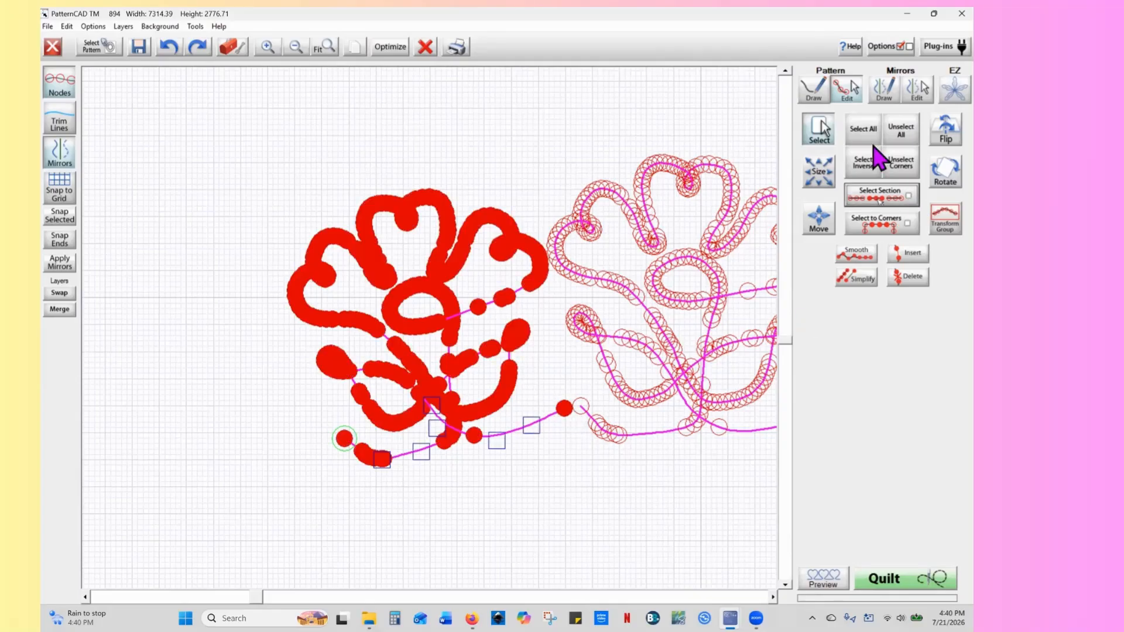
{"action": "left_click", "coordinate": [901, 135]}
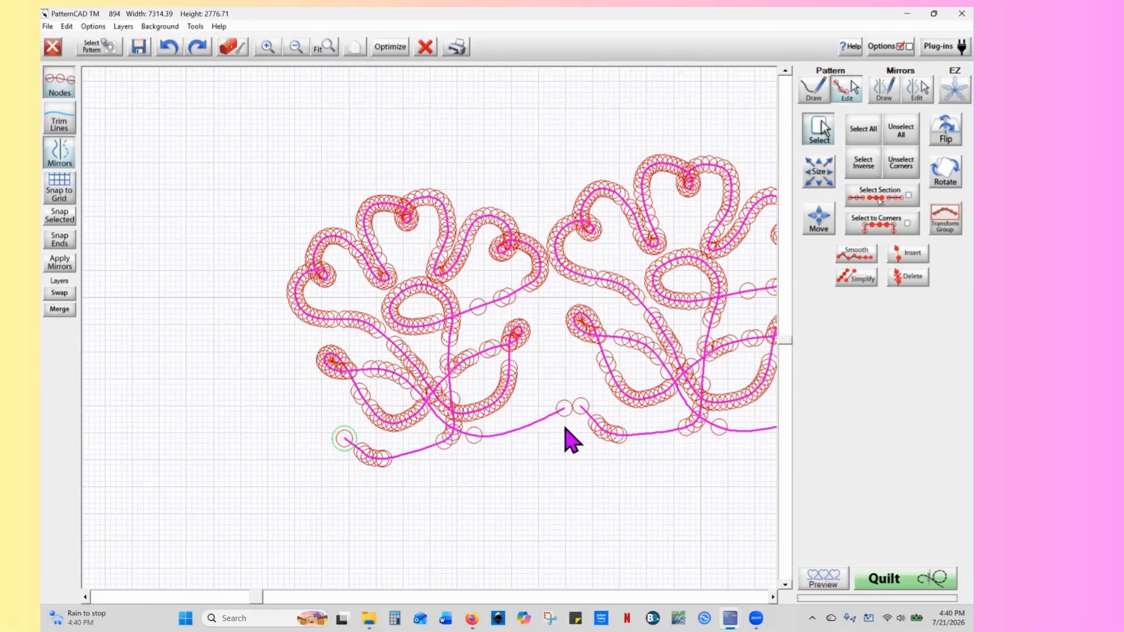
Move the left flower's end node onto the middle flower's start node and snap the overlapping nodes together
{"action": "left_click", "coordinate": [565, 409]}
{"action": "left_click_drag", "start_coordinate": [563, 410], "coordinate": [580, 408]}
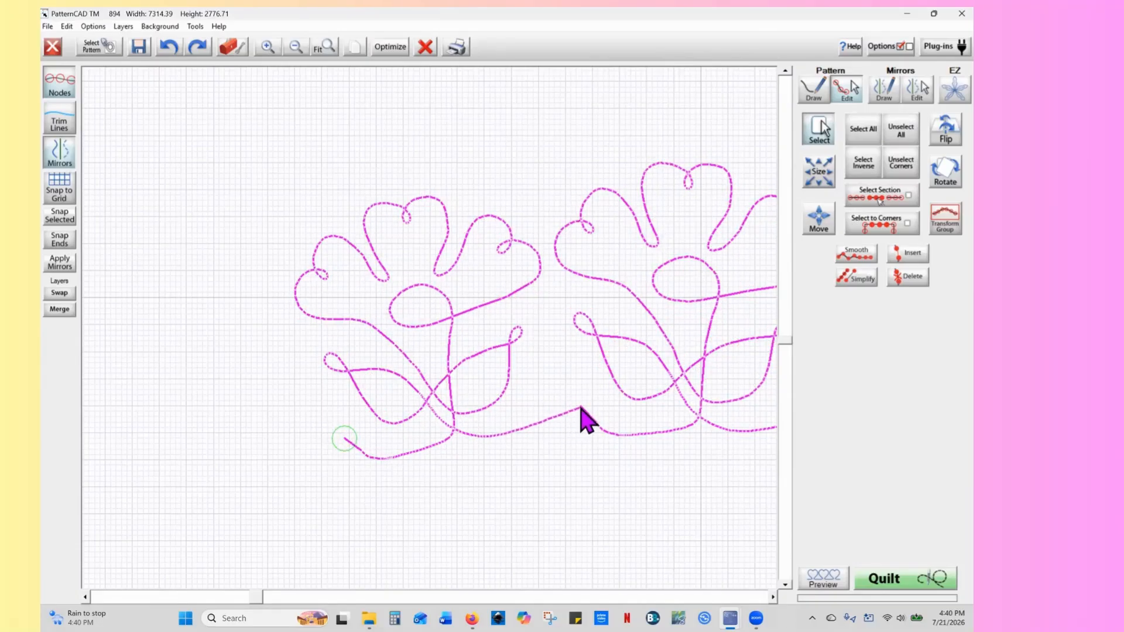
{"action": "left_click", "coordinate": [580, 407]}
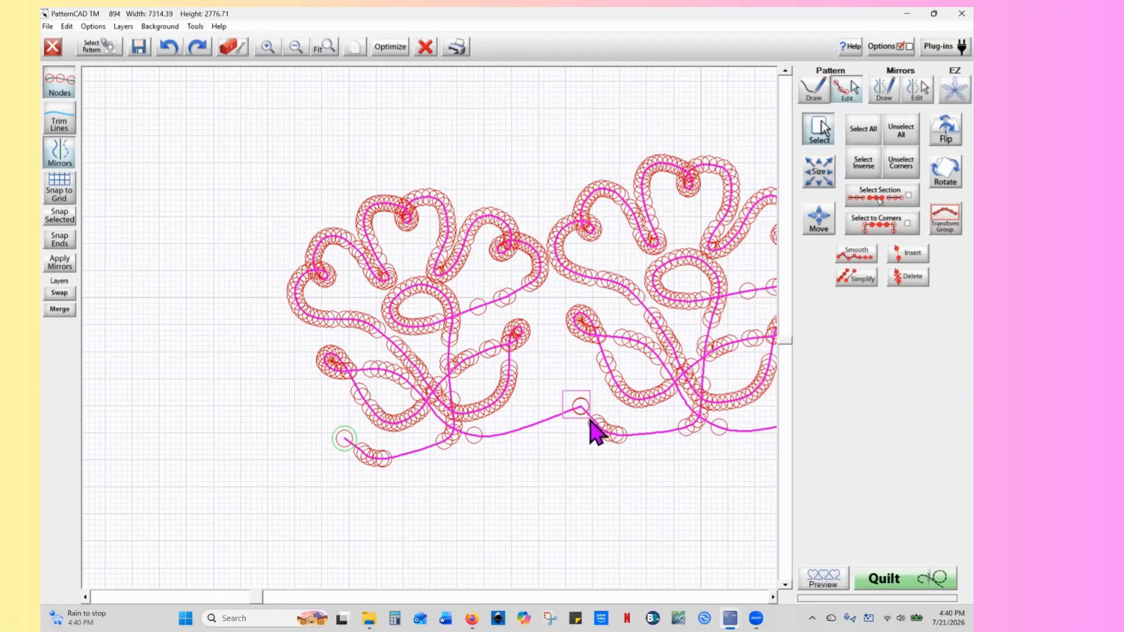
{"action": "left_click", "coordinate": [588, 417]}
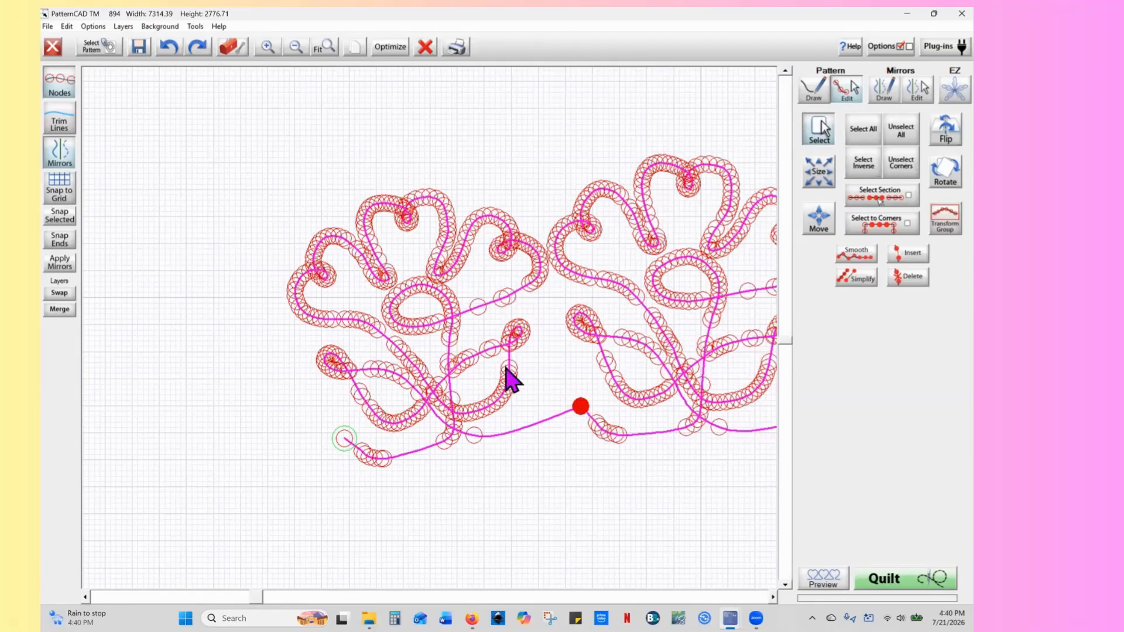
{"action": "left_click", "coordinate": [58, 217]}
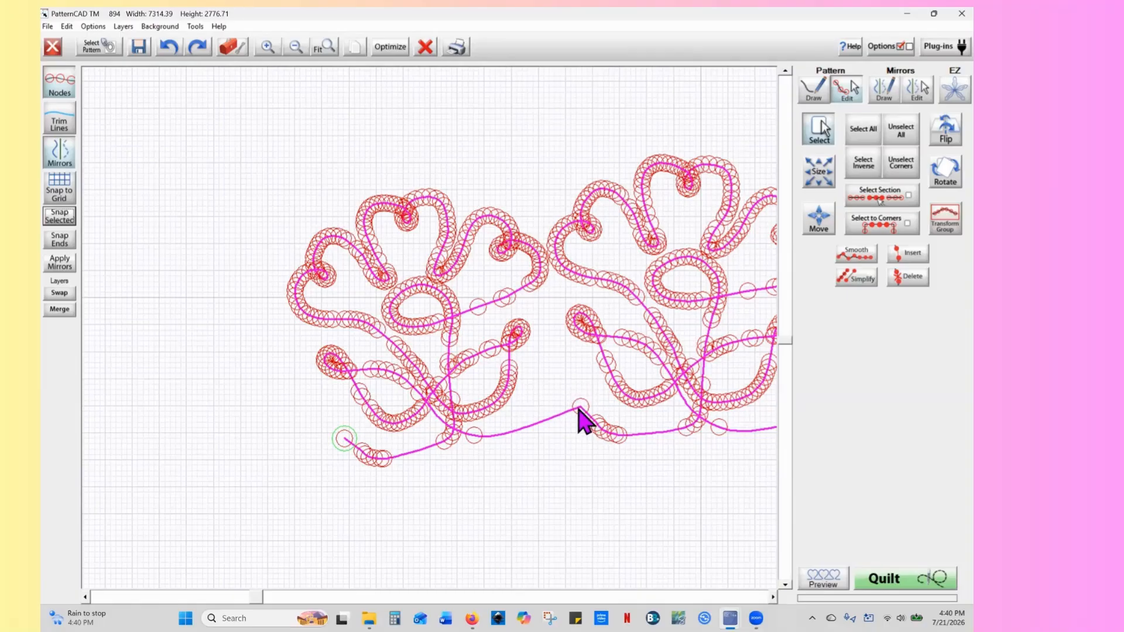
{"action": "left_click_drag", "start_coordinate": [579, 410], "coordinate": [561, 418]}
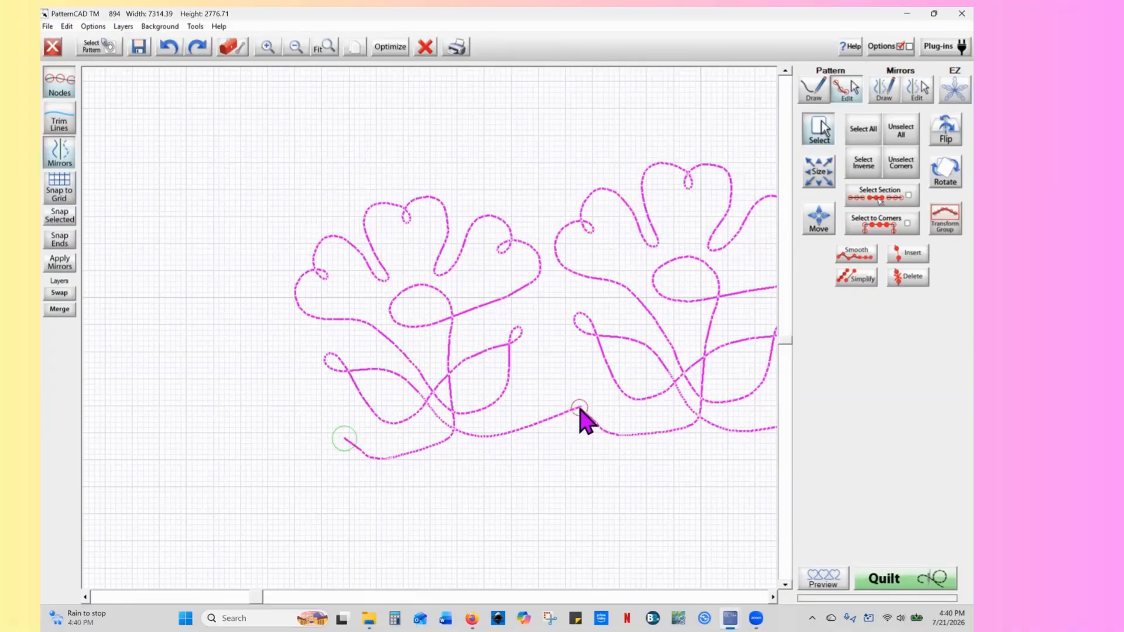
{"action": "left_click_drag", "start_coordinate": [579, 408], "coordinate": [580, 407]}
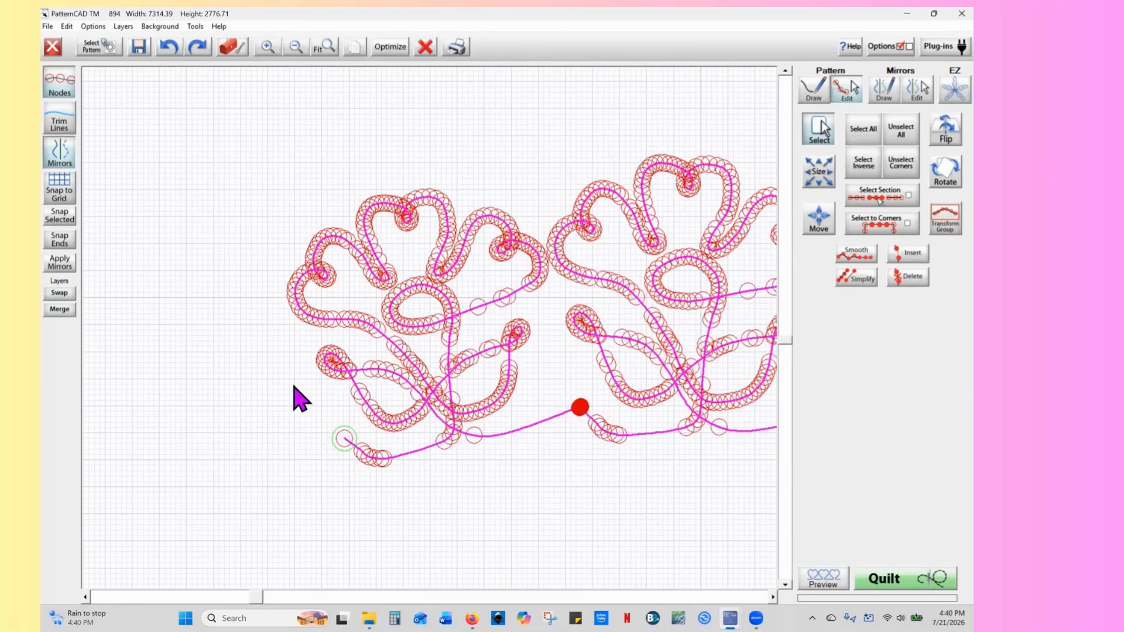
{"action": "left_click", "coordinate": [60, 216]}
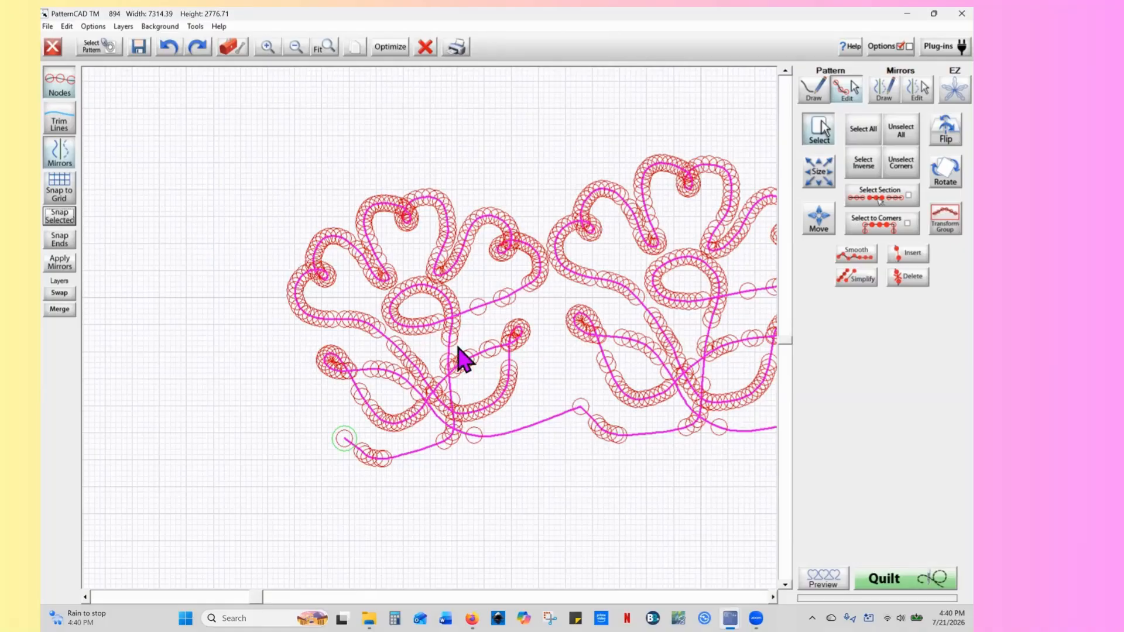
Lower the joined node slightly to the left to smooth the line between the left and middle flowers, and unselect all nodes
{"action": "left_click", "coordinate": [576, 405]}
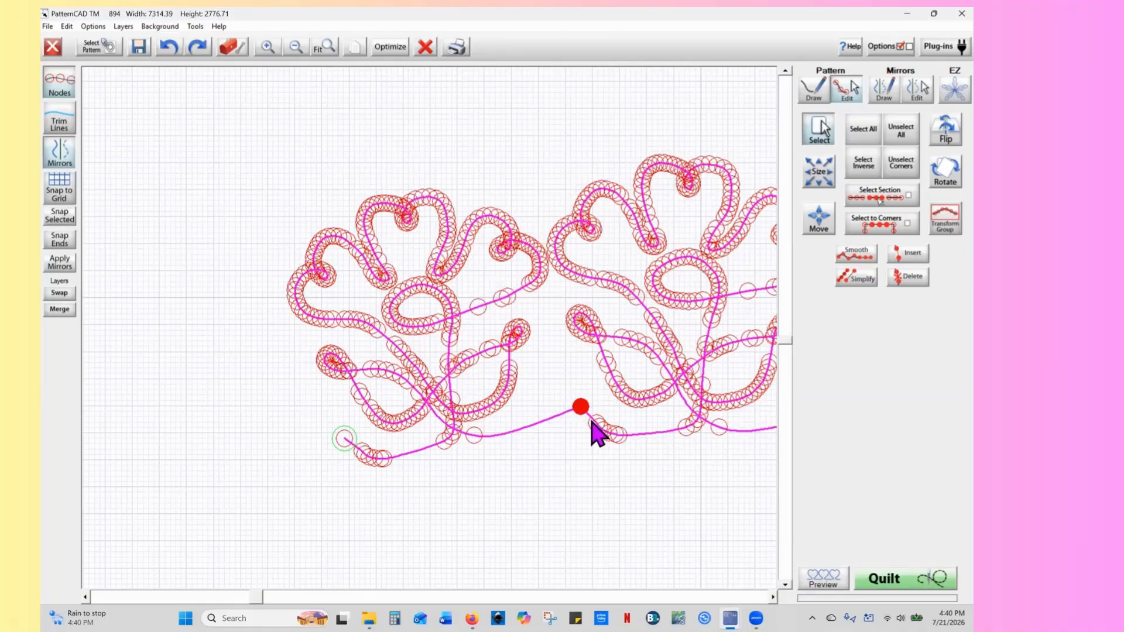
{"action": "left_click_drag", "start_coordinate": [582, 410], "coordinate": [556, 426]}
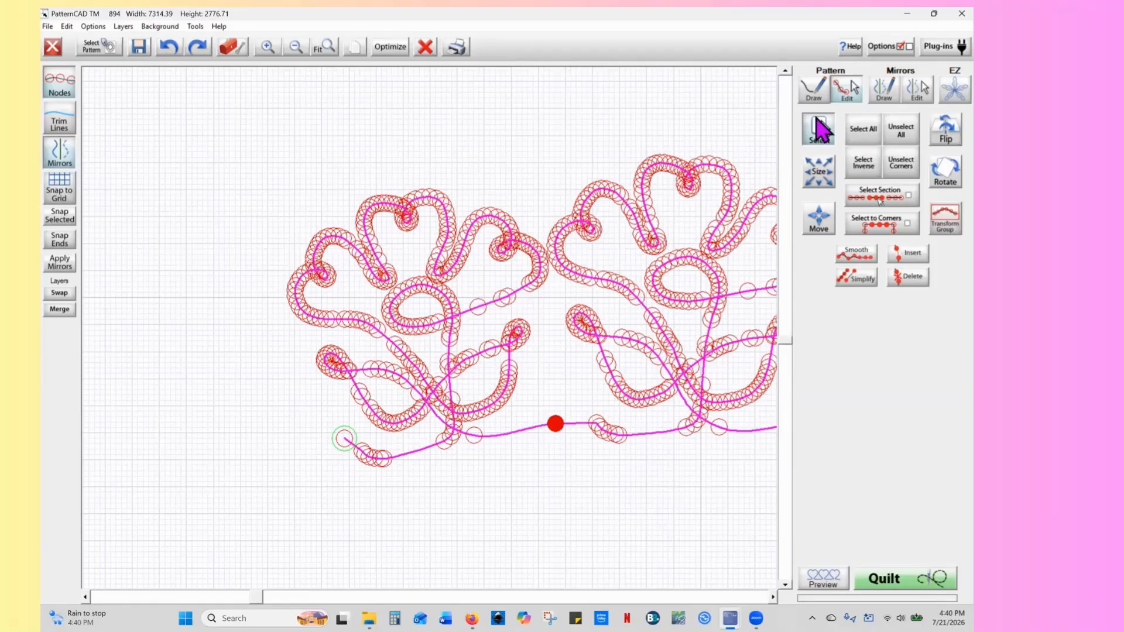
{"action": "left_click", "coordinate": [904, 135]}
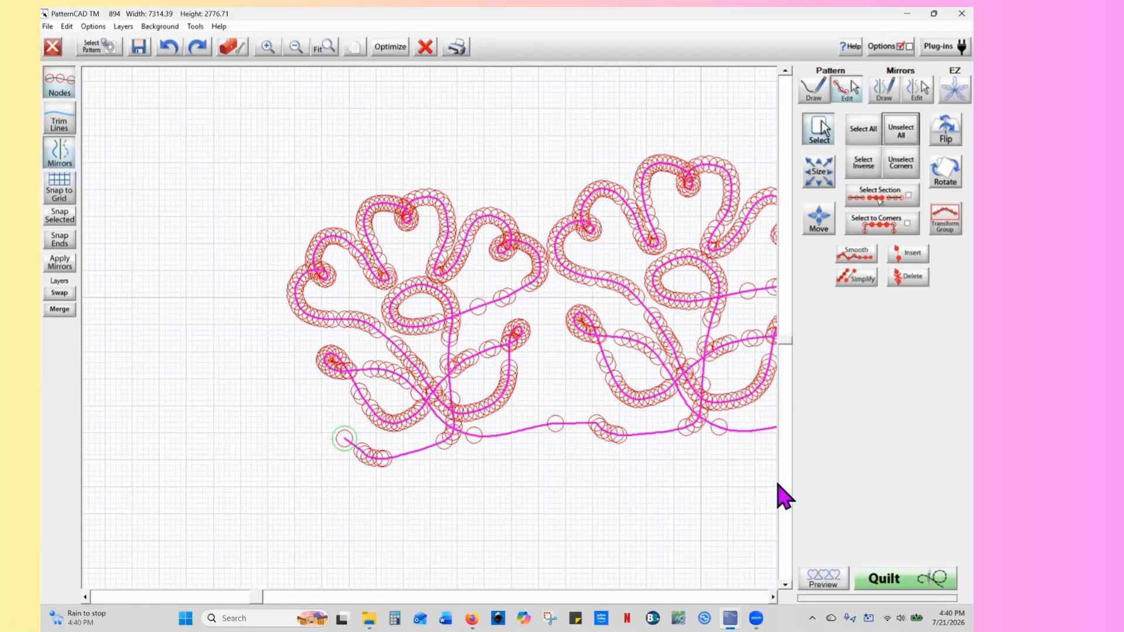
Move the right flower's start node onto the middle flower's end node
{"action": "left_click", "coordinate": [773, 592]}
{"action": "left_click", "coordinate": [773, 592]}
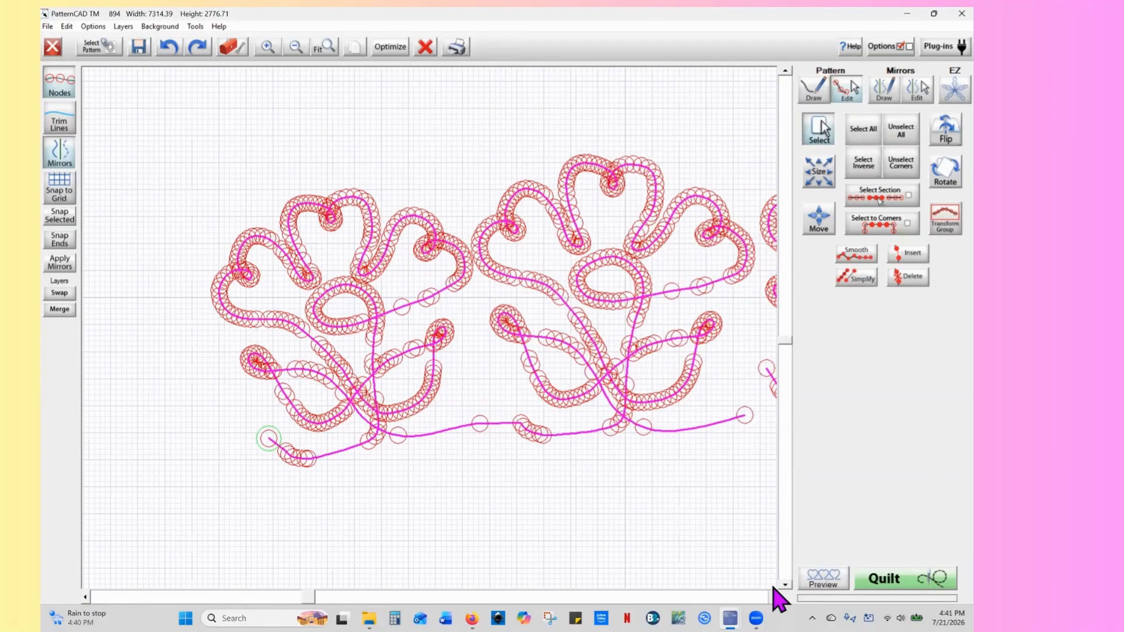
{"action": "left_click", "coordinate": [773, 593]}
{"action": "left_click", "coordinate": [773, 592]}
{"action": "left_click", "coordinate": [773, 592]}
{"action": "left_click", "coordinate": [774, 592]}
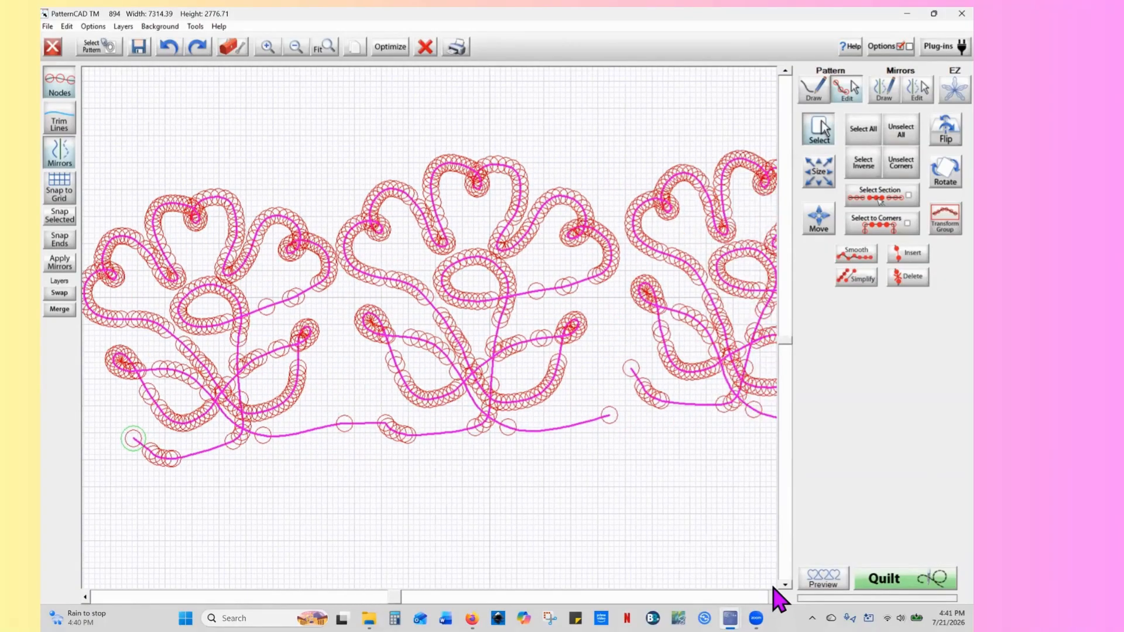
{"action": "left_click", "coordinate": [773, 592]}
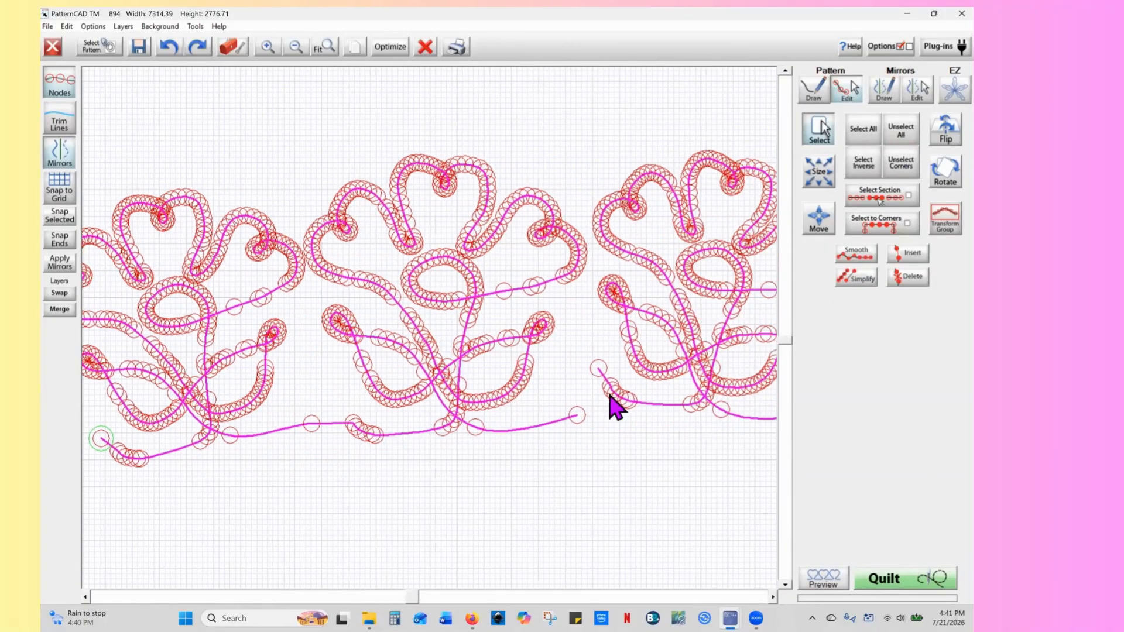
{"action": "left_click_drag", "start_coordinate": [596, 363], "coordinate": [661, 433]}
{"action": "left_click", "coordinate": [903, 134]}
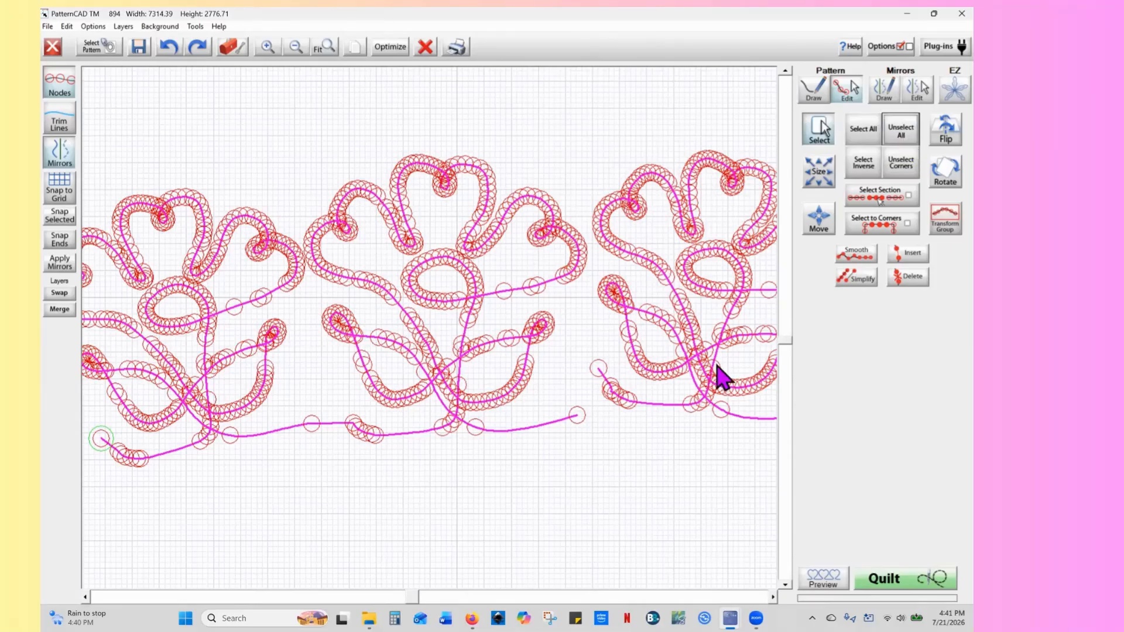
{"action": "left_click_drag", "start_coordinate": [585, 348], "coordinate": [632, 416]}
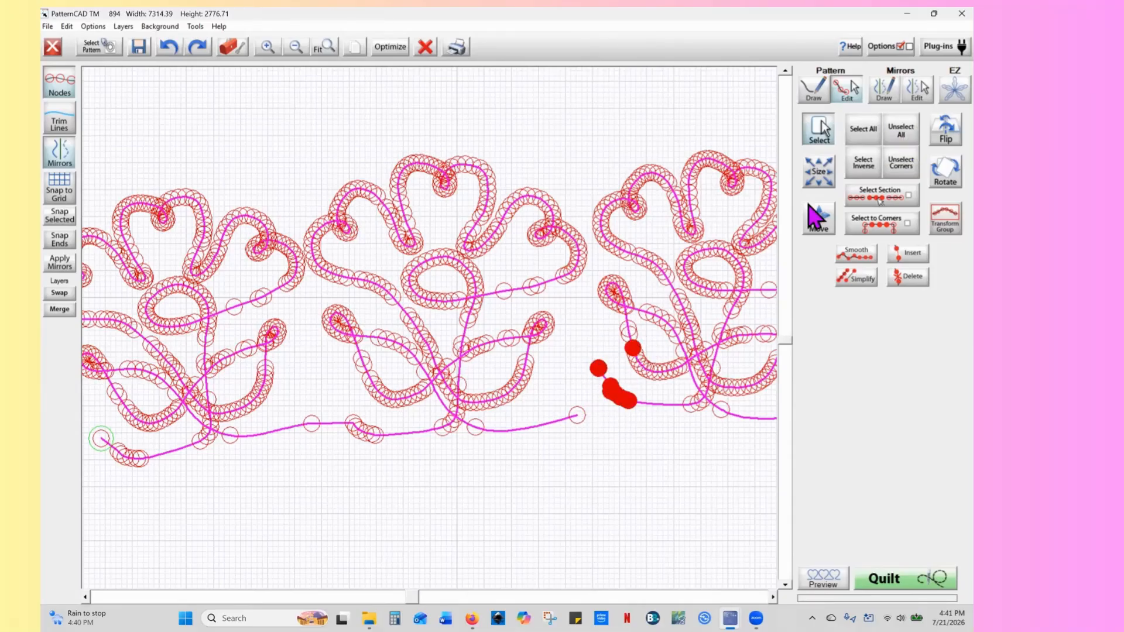
{"action": "left_click", "coordinate": [902, 136]}
{"action": "left_click_drag", "start_coordinate": [585, 354], "coordinate": [606, 387]}
{"action": "key", "text": "Delete"}
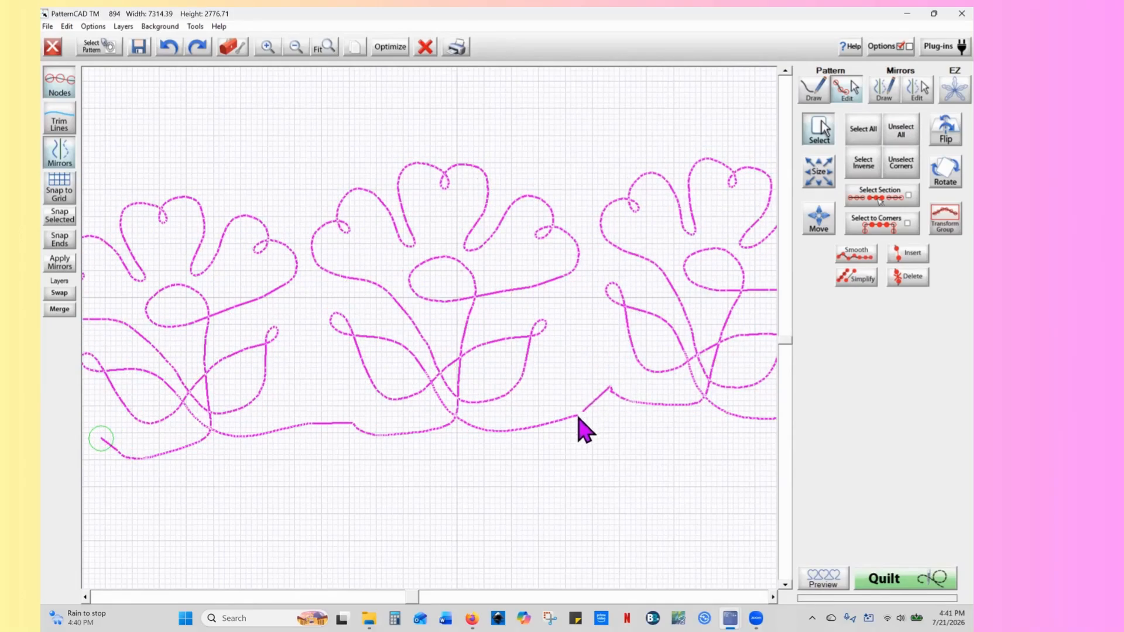
{"action": "left_click", "coordinate": [576, 416]}
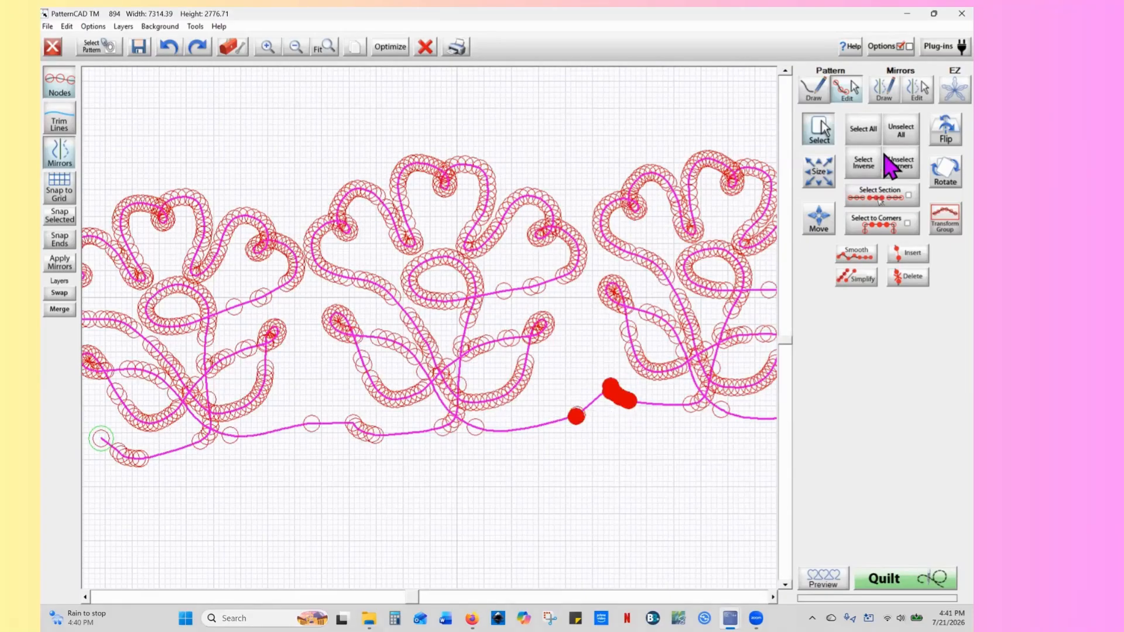
Select the cluster of nodes beside the right flower's start, lower it toward the baseline, and delete the clustered nodes
{"action": "left_click", "coordinate": [901, 132]}
{"action": "left_click_drag", "start_coordinate": [605, 368], "coordinate": [629, 414]}
{"action": "key", "text": "Delete"}
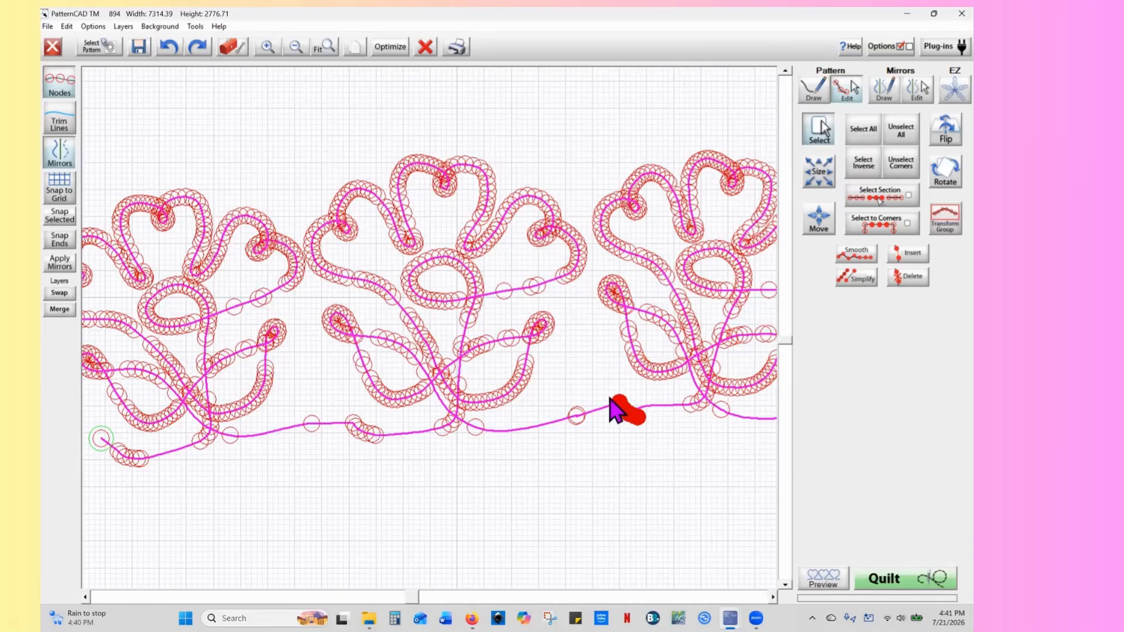
{"action": "left_click", "coordinate": [911, 283]}
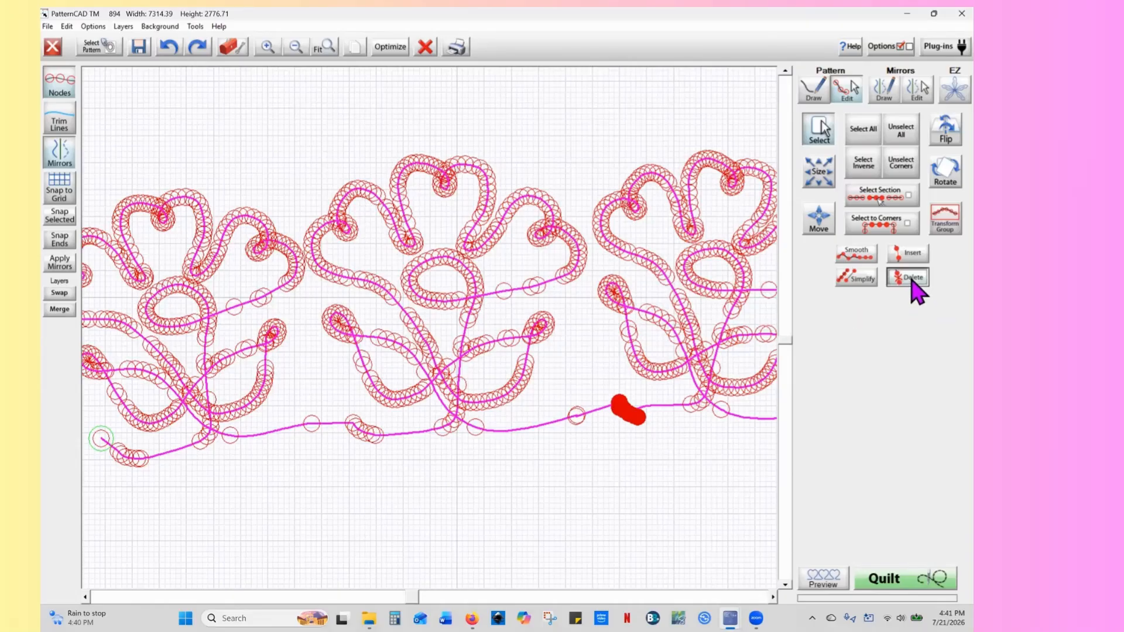
Close the gap before the right flower by overlapping its end nodes, and snap the overlapping nodes there and at the middle flower's end
{"action": "left_click", "coordinate": [659, 412]}
{"action": "left_click", "coordinate": [628, 424]}
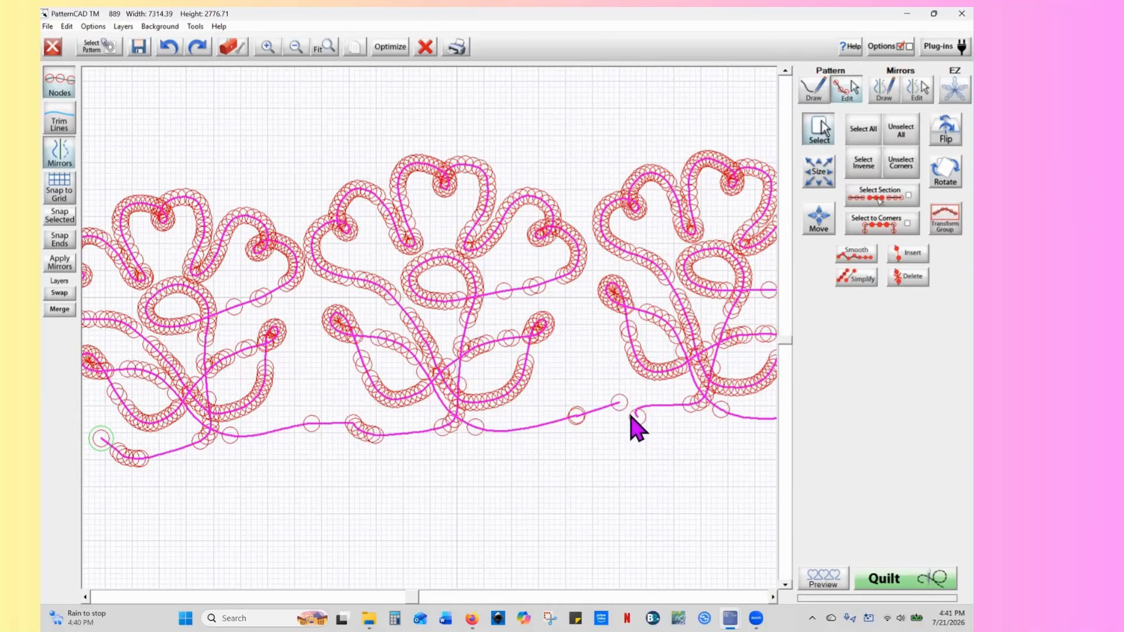
{"action": "mouse_move", "coordinate": [620, 413]}
{"action": "left_mouse_down"}
{"action": "mouse_move", "coordinate": [653, 427]}
{"action": "mouse_move", "coordinate": [618, 405]}
{"action": "left_mouse_up"}
{"action": "left_click", "coordinate": [614, 392]}
{"action": "left_click_drag", "start_coordinate": [623, 411], "coordinate": [631, 420]}
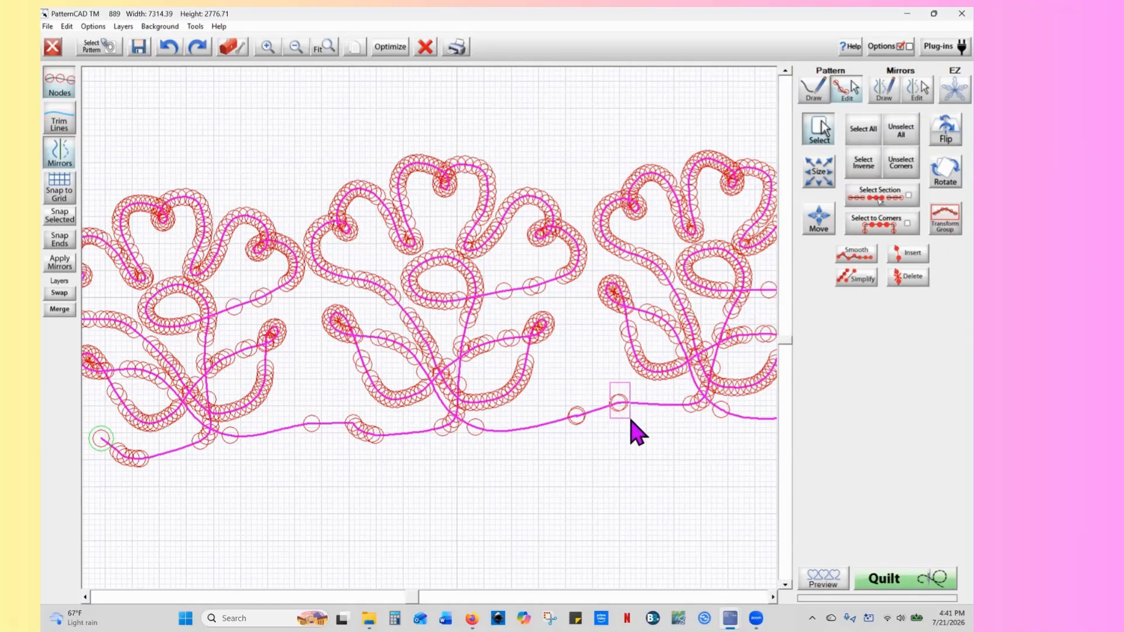
{"action": "left_click", "coordinate": [59, 216]}
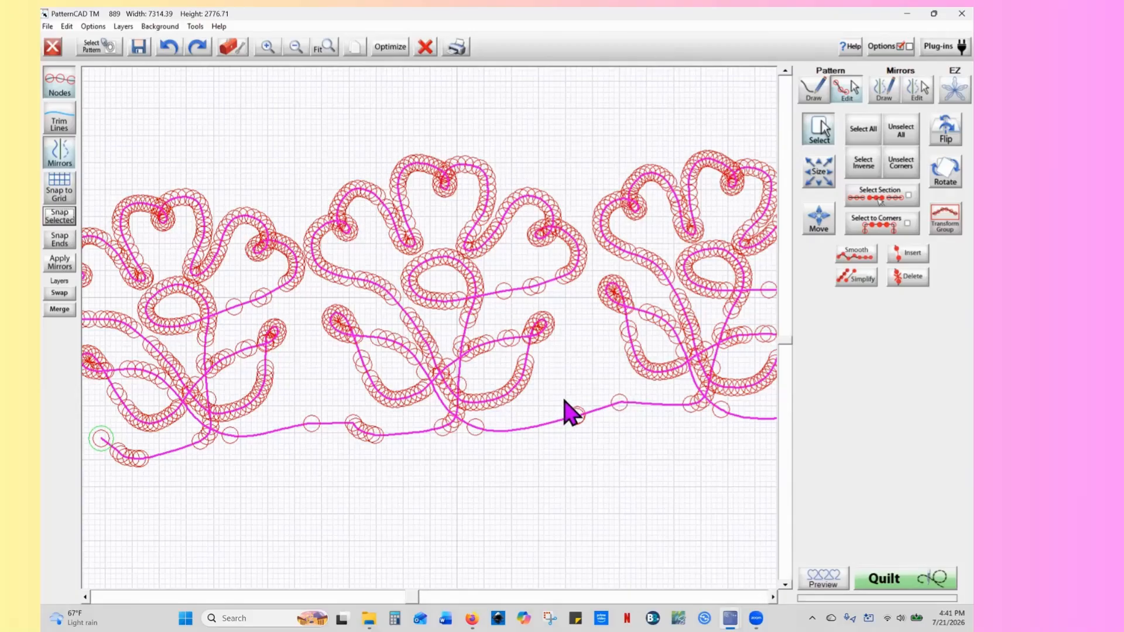
{"action": "left_click_drag", "start_coordinate": [563, 401], "coordinate": [597, 447]}
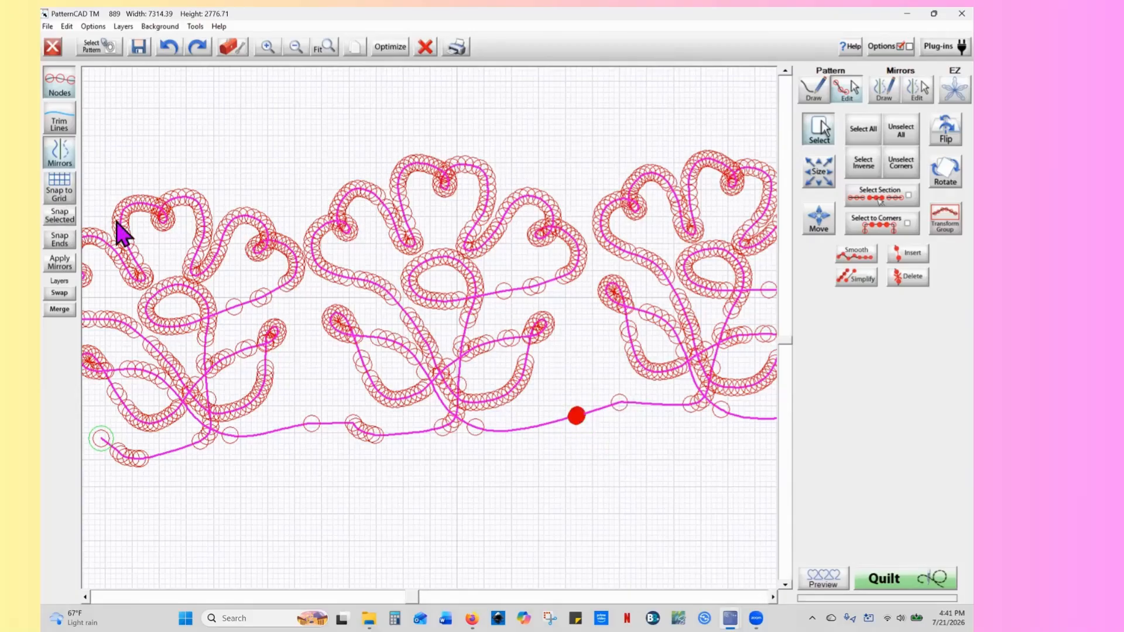
{"action": "left_click", "coordinate": [56, 217]}
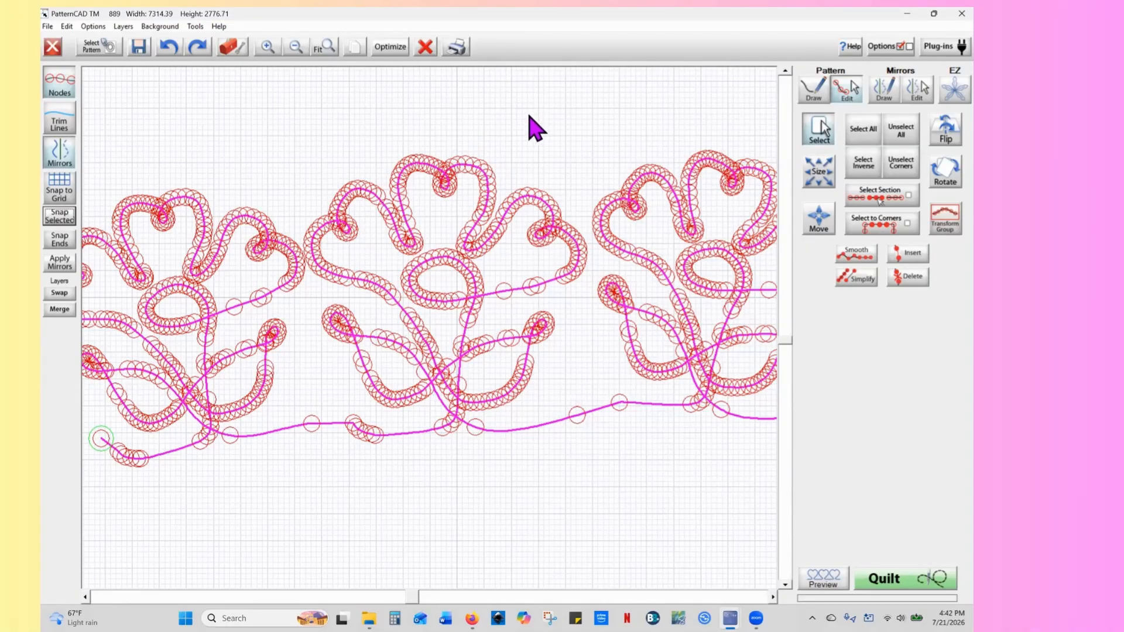
Review the joined three-flower line in Optimize and accept it, and preview the pattern as a repeating panto
{"action": "left_click", "coordinate": [393, 51]}
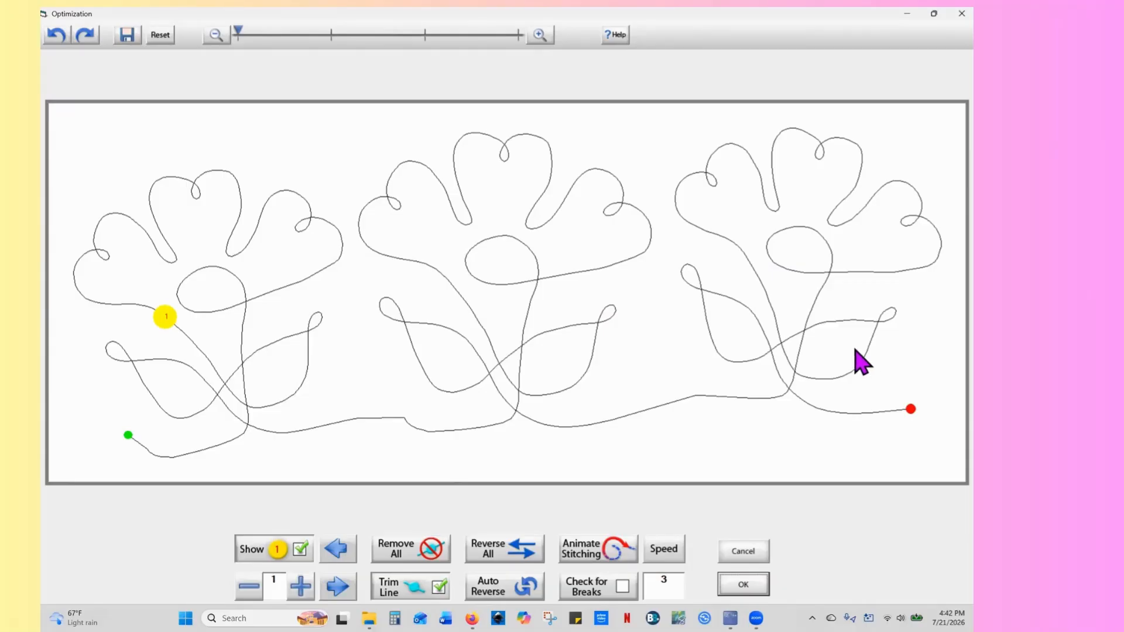
{"action": "left_click", "coordinate": [757, 587]}
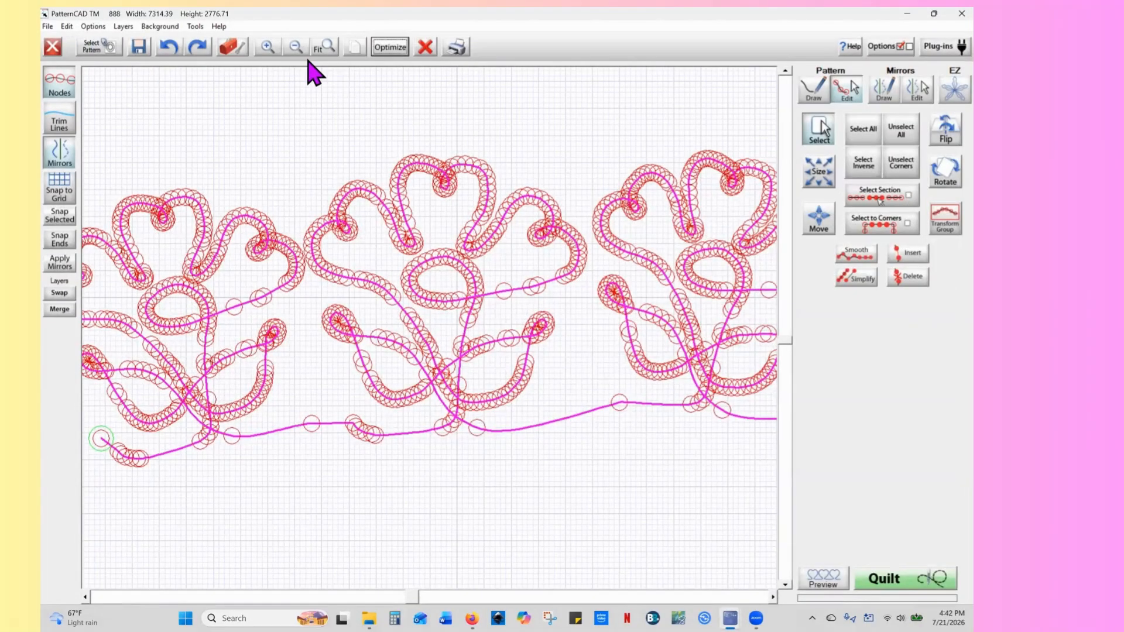
{"action": "left_click", "coordinate": [296, 50]}
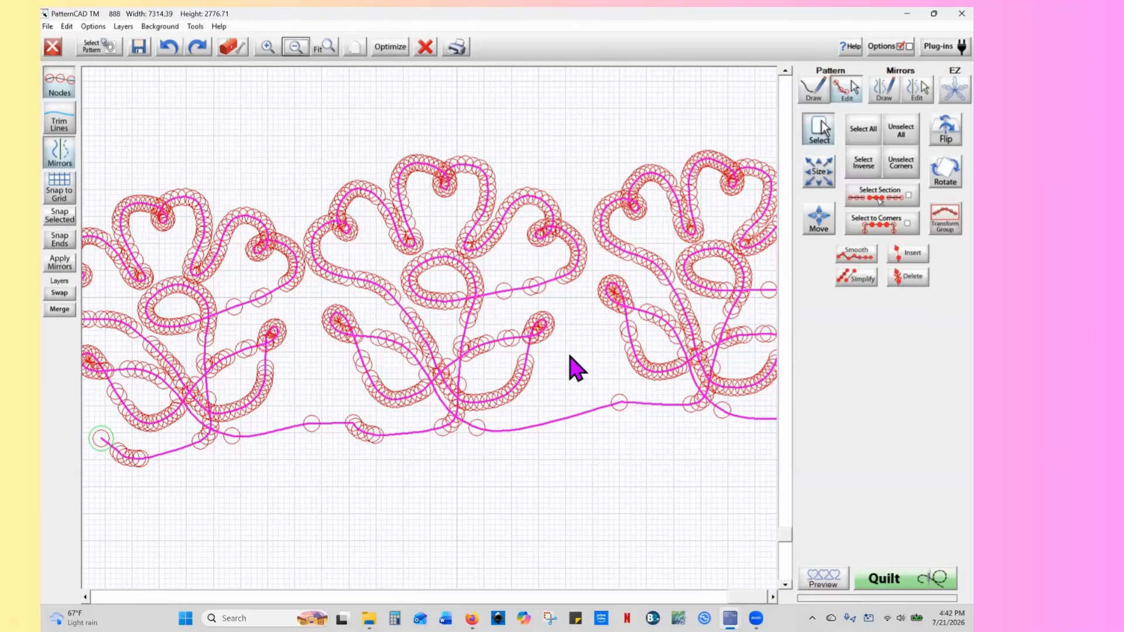
{"action": "left_click", "coordinate": [827, 584]}
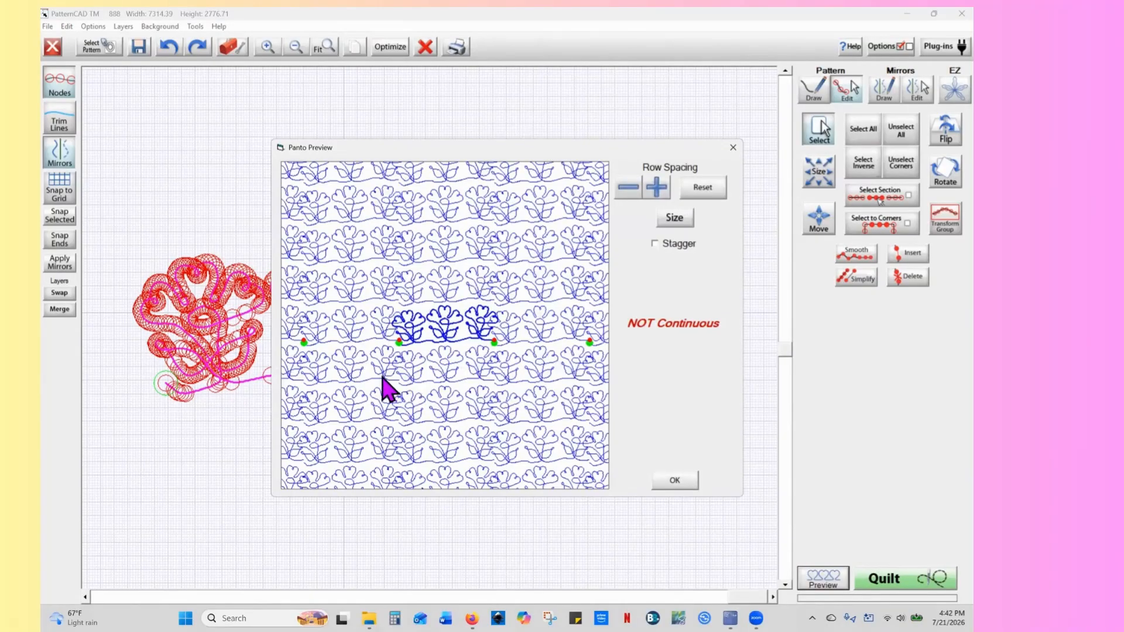
Close the preview, clear the node selection, and move the line's start node slightly up and outward from the left flower
{"action": "left_click", "coordinate": [676, 481]}
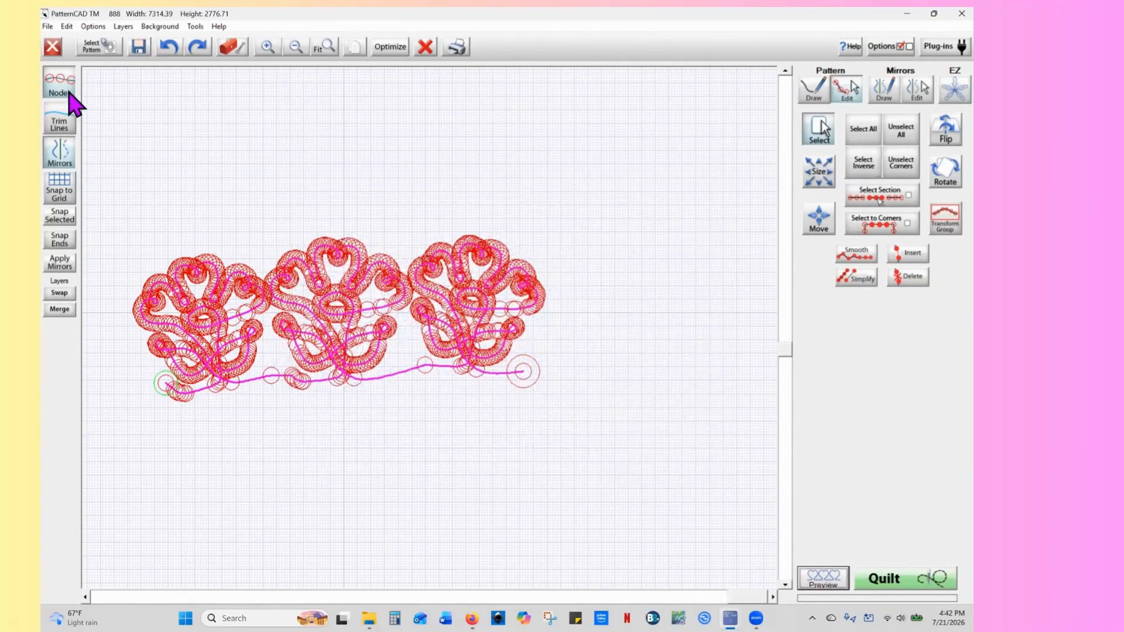
{"action": "left_click", "coordinate": [269, 48]}
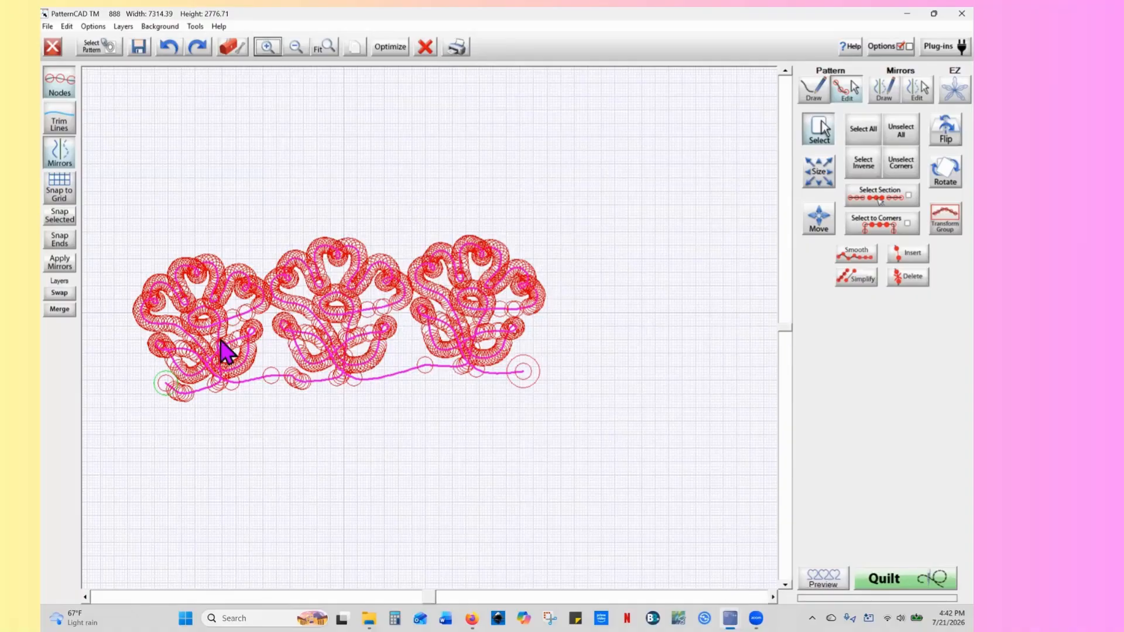
{"action": "left_click", "coordinate": [86, 595]}
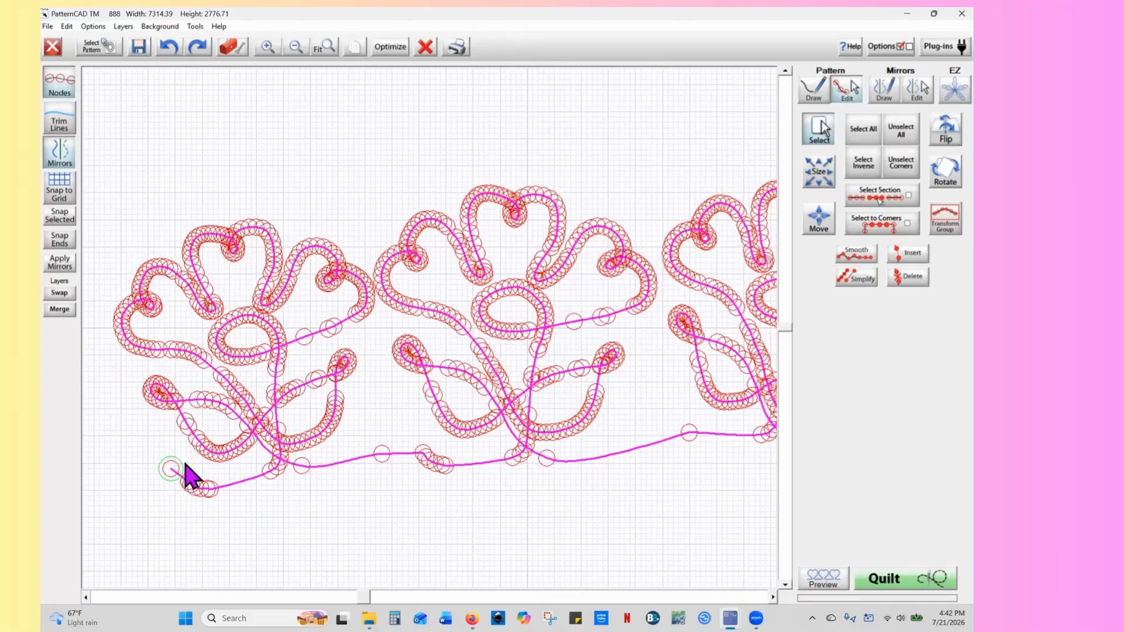
{"action": "scroll", "coordinate": [183, 463], "scroll_direction": "left", "scroll_amount": 1}
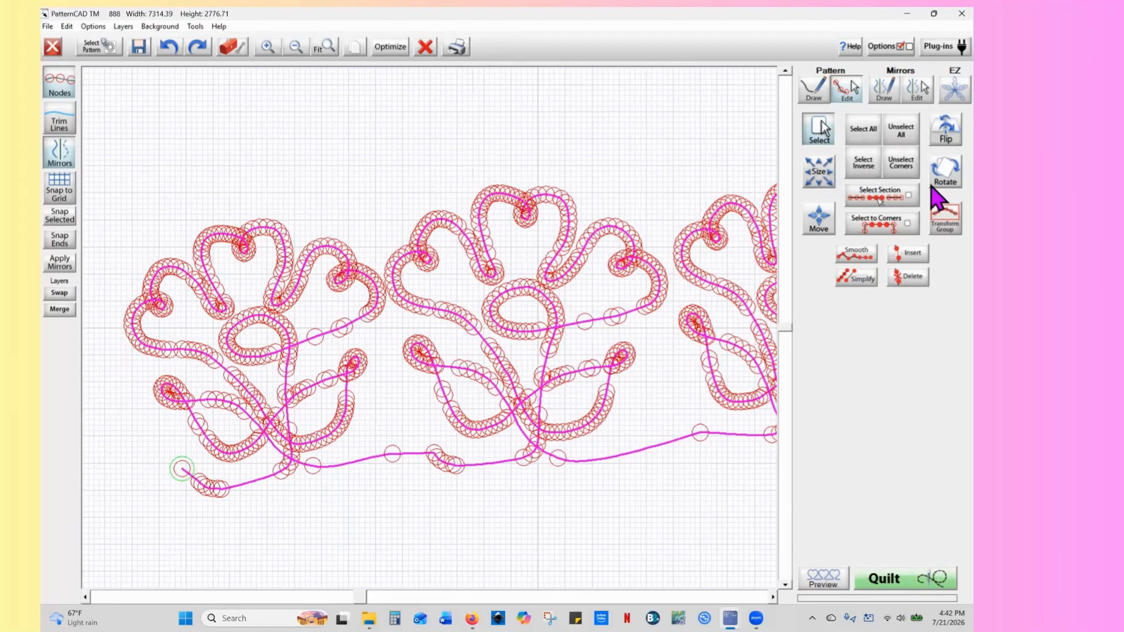
{"action": "left_click", "coordinate": [901, 133]}
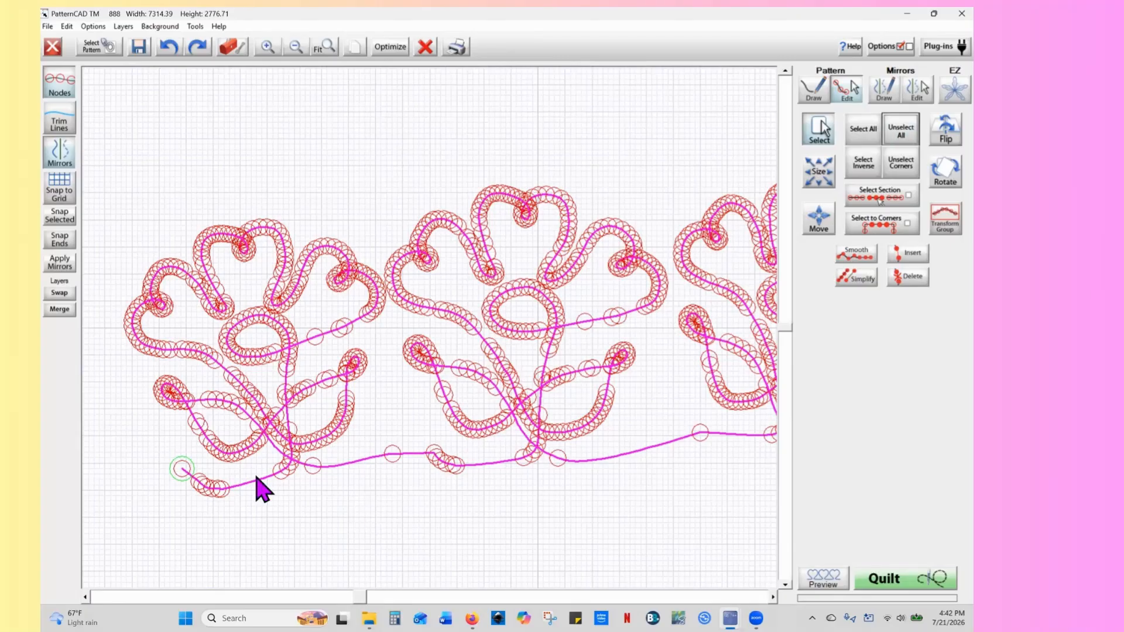
{"action": "left_click_drag", "start_coordinate": [189, 450], "coordinate": [137, 444]}
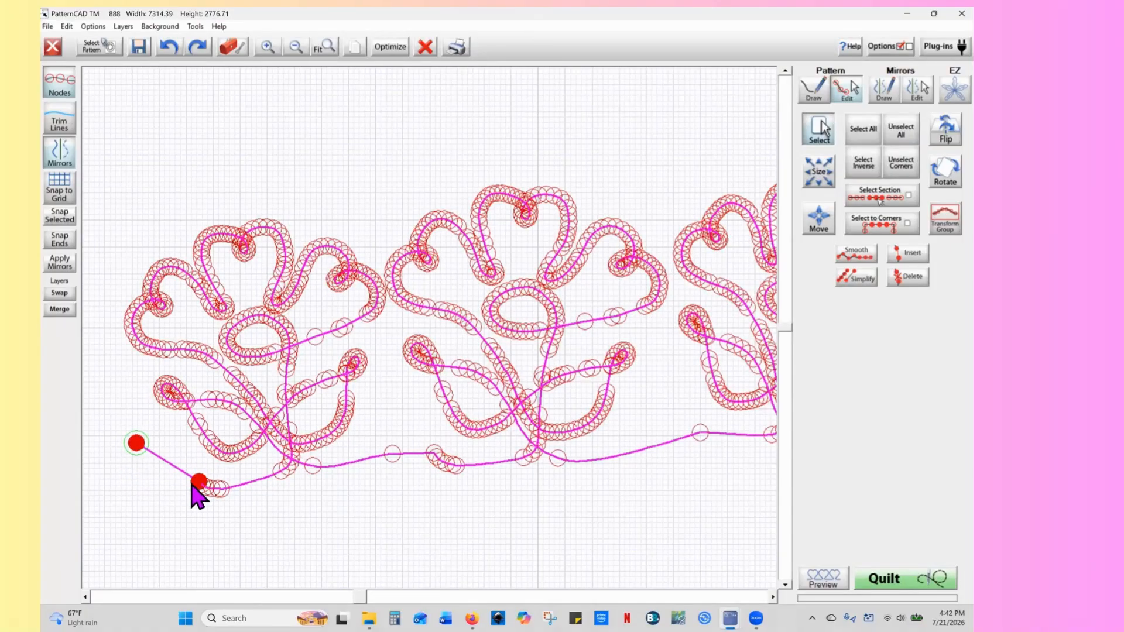
Convert the segment between the start node and its neighbouring node to a Spline, and clear the selection
{"action": "right_click", "coordinate": [164, 465]}
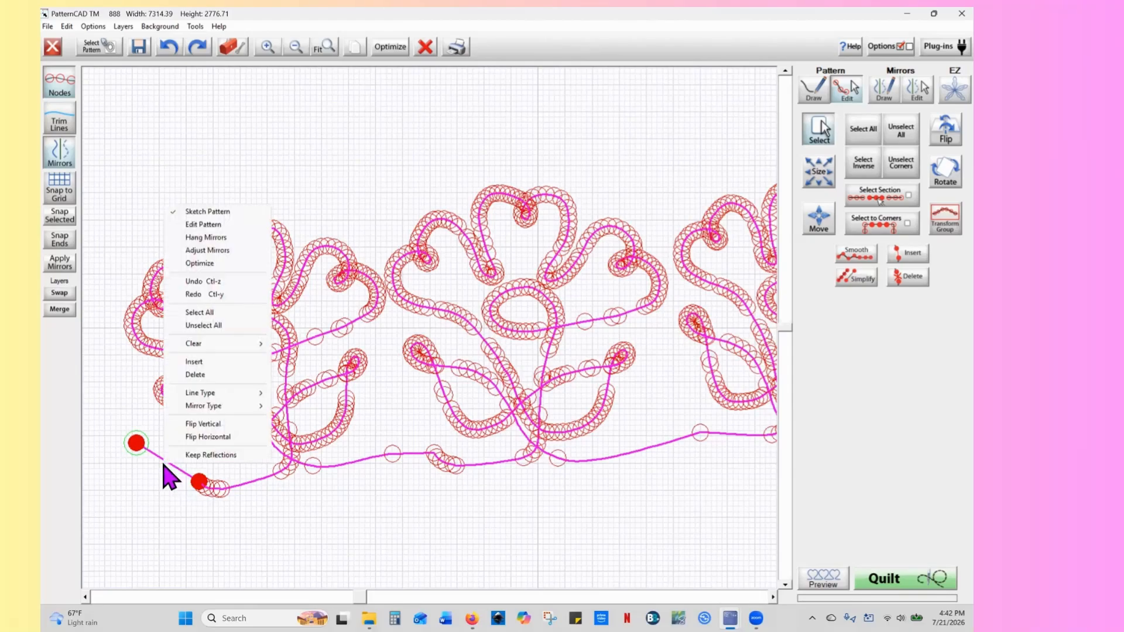
{"action": "mouse_move", "coordinate": [258, 398]}
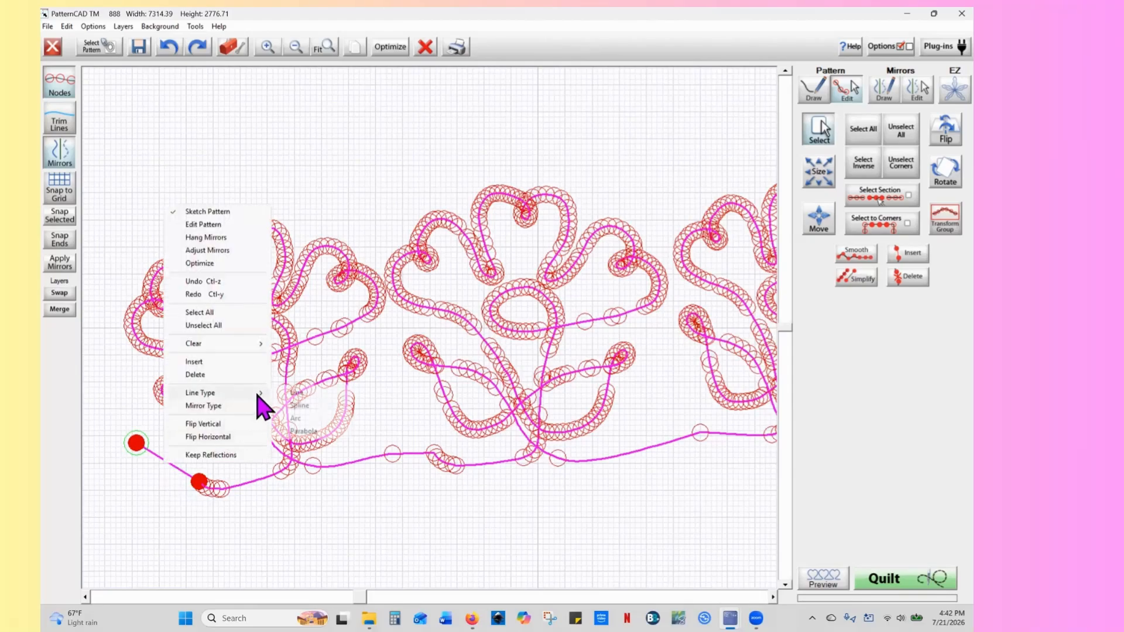
{"action": "left_click", "coordinate": [293, 405]}
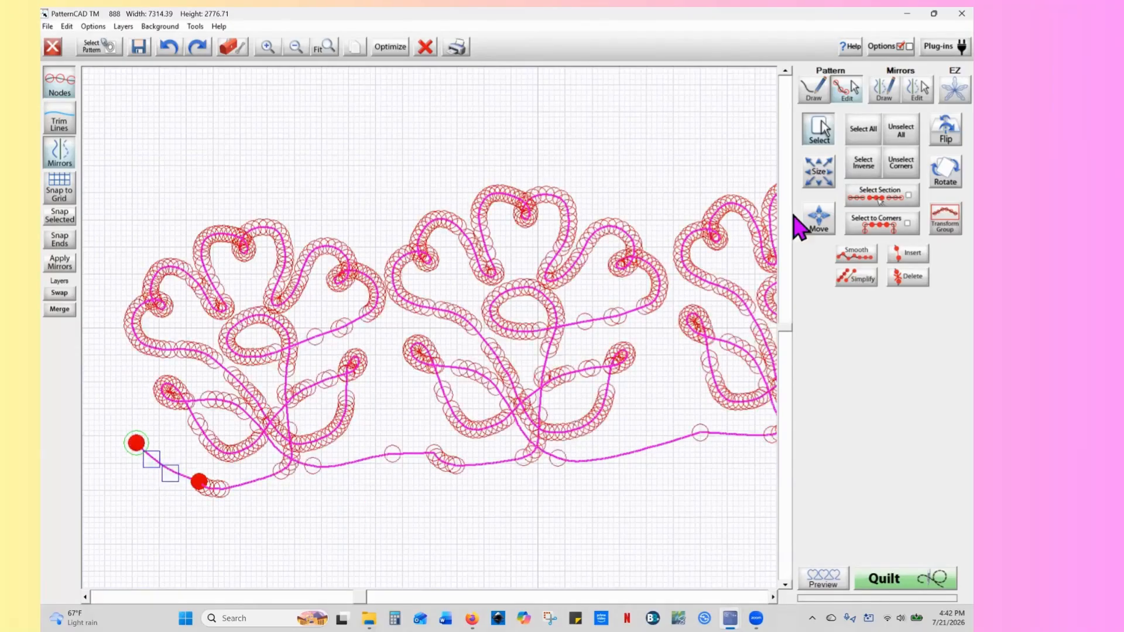
{"action": "left_click", "coordinate": [905, 132]}
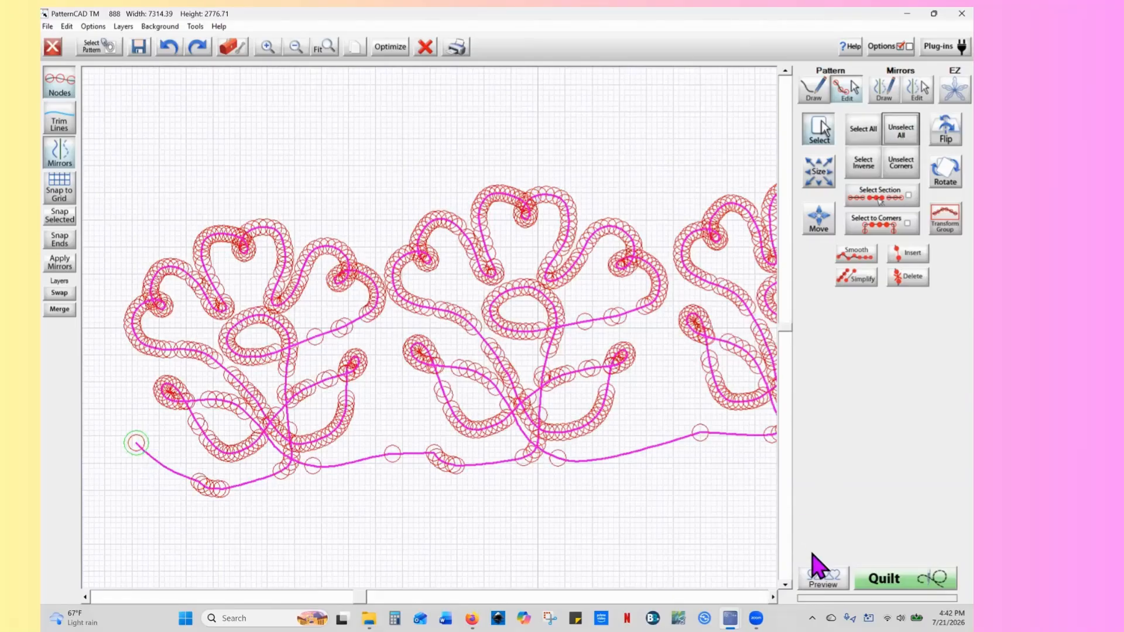
Examine the curve handles on the last segment beneath the right flower, and clear the selection
{"action": "left_click", "coordinate": [771, 593]}
{"action": "left_click", "coordinate": [772, 593]}
{"action": "left_click", "coordinate": [772, 593]}
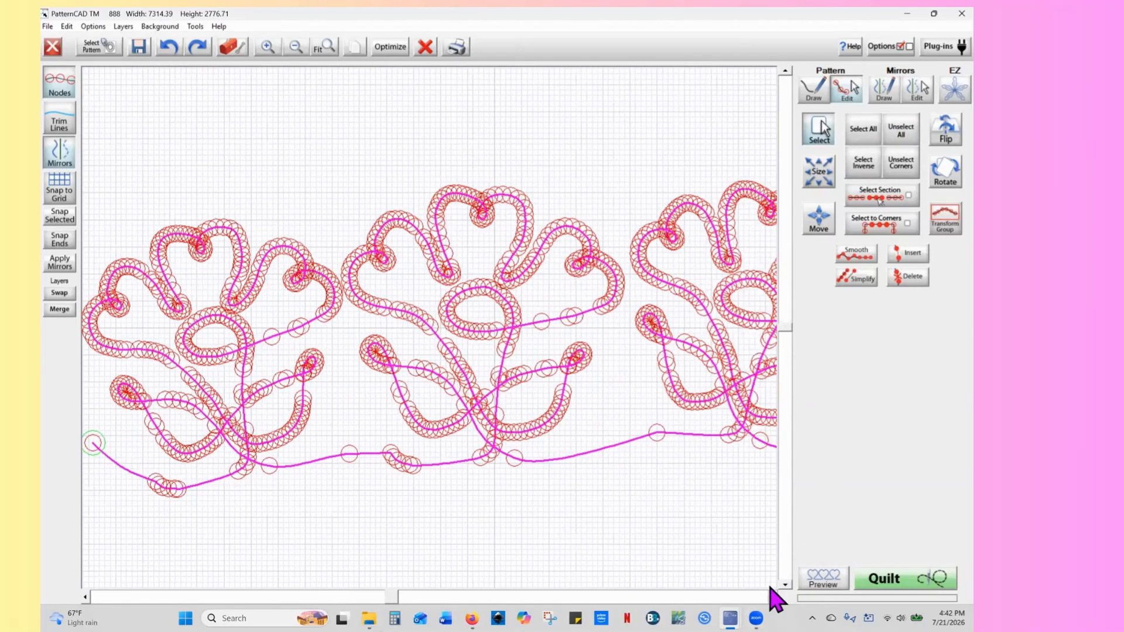
{"action": "left_click", "coordinate": [772, 593]}
{"action": "left_click", "coordinate": [772, 593]}
{"action": "left_click", "coordinate": [772, 593]}
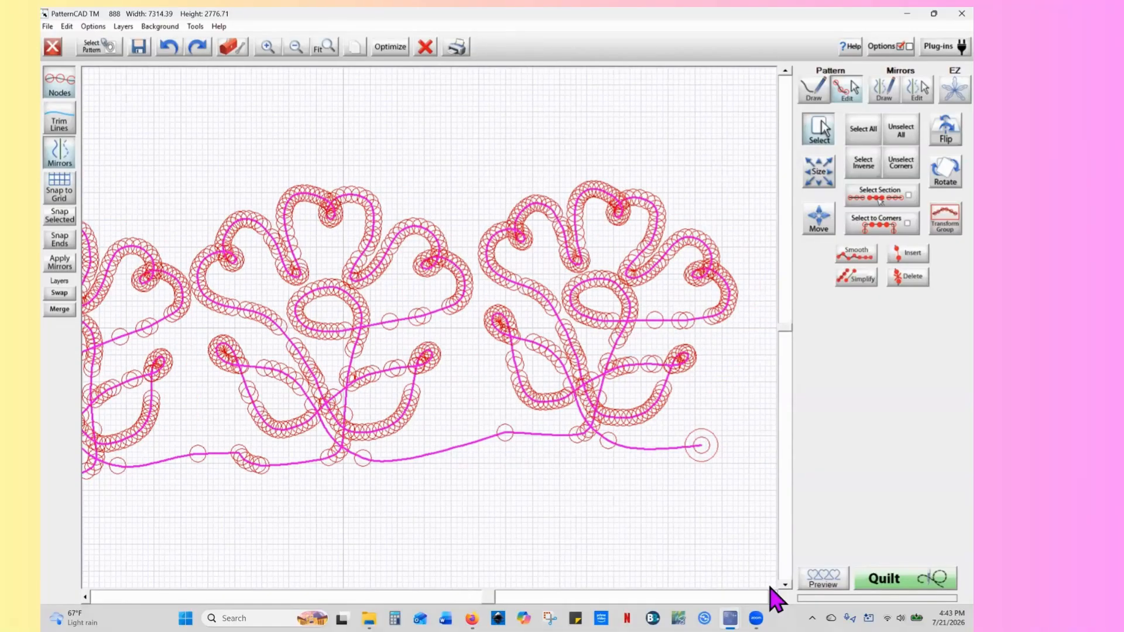
{"action": "left_click", "coordinate": [772, 593]}
{"action": "left_click", "coordinate": [772, 592]}
{"action": "left_click_drag", "start_coordinate": [499, 459], "coordinate": [533, 440]}
{"action": "left_click_drag", "start_coordinate": [635, 421], "coordinate": [596, 468]}
{"action": "left_click_drag", "start_coordinate": [541, 432], "coordinate": [521, 466]}
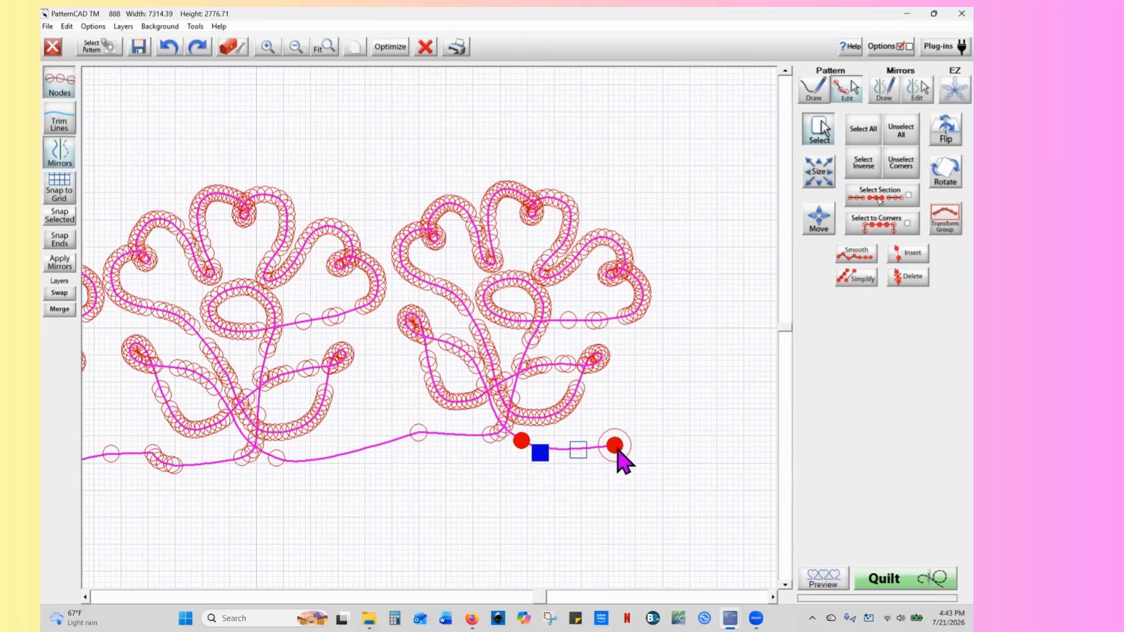
{"action": "left_click", "coordinate": [904, 132]}
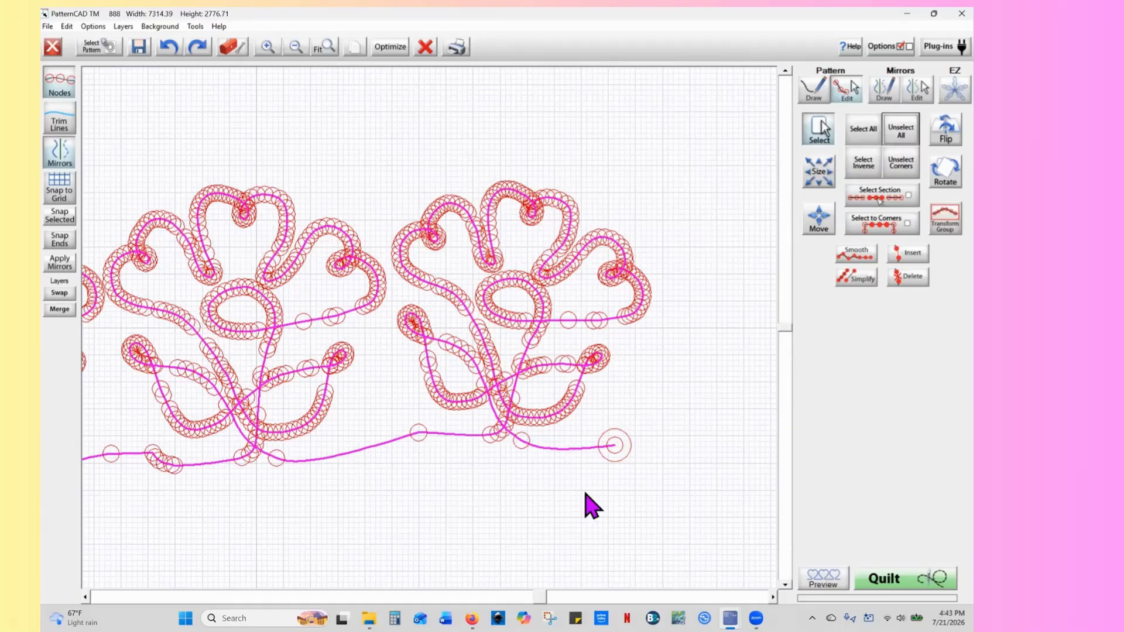
Move the line's end node up and outward past the right flower, and preview the pattern as a repeating panto
{"action": "left_click_drag", "start_coordinate": [671, 394], "coordinate": [582, 492]}
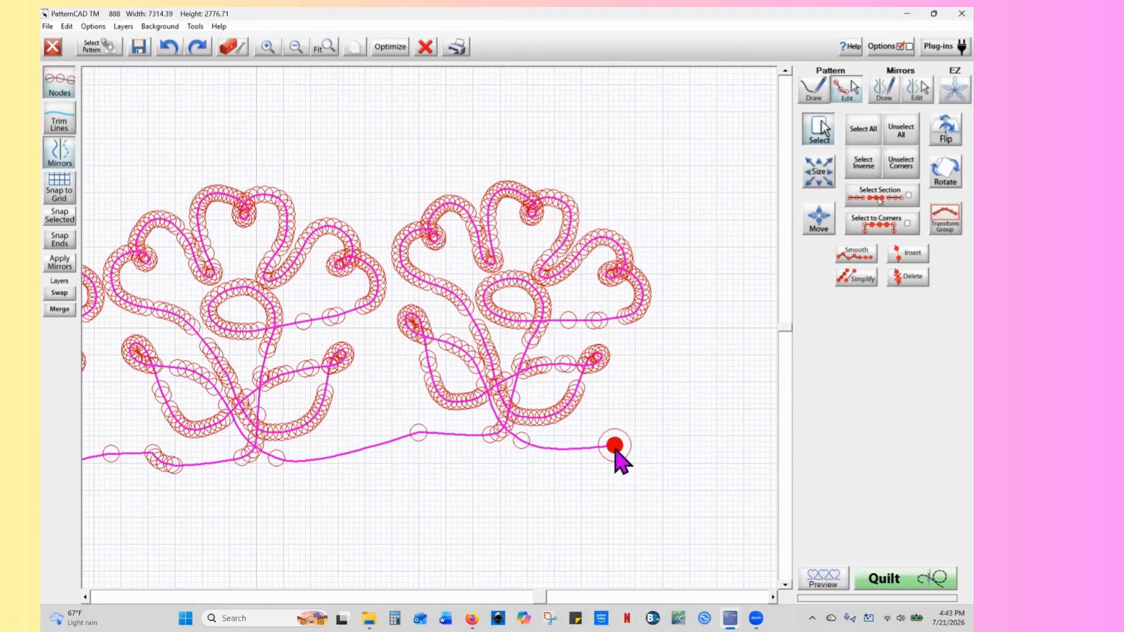
{"action": "left_click_drag", "start_coordinate": [615, 446], "coordinate": [644, 415]}
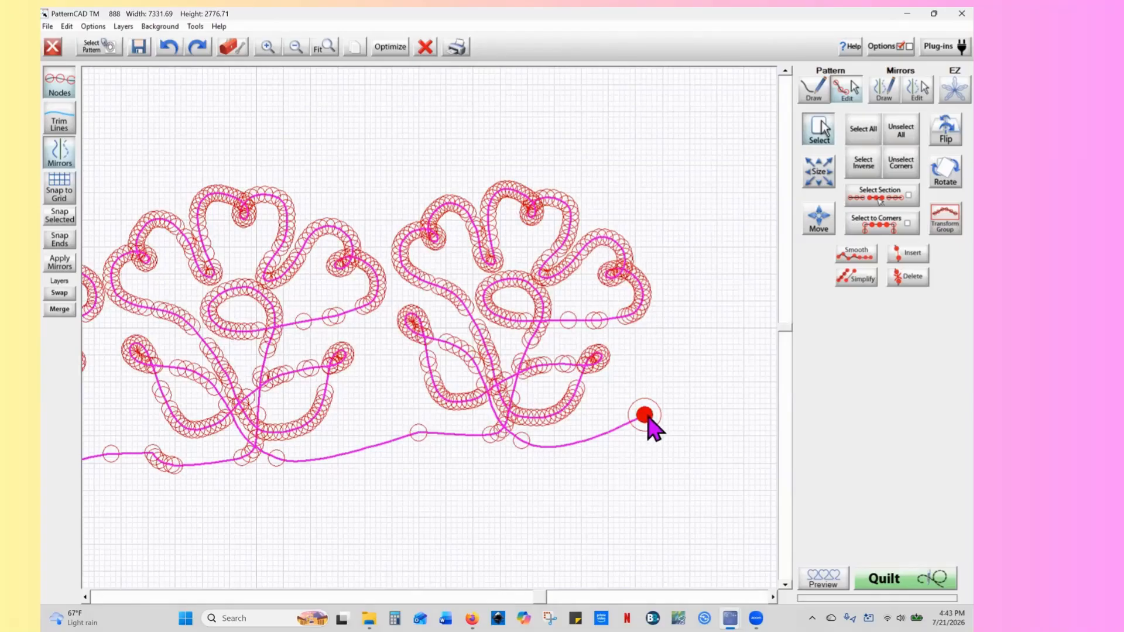
{"action": "left_click_drag", "start_coordinate": [653, 416], "coordinate": [658, 414]}
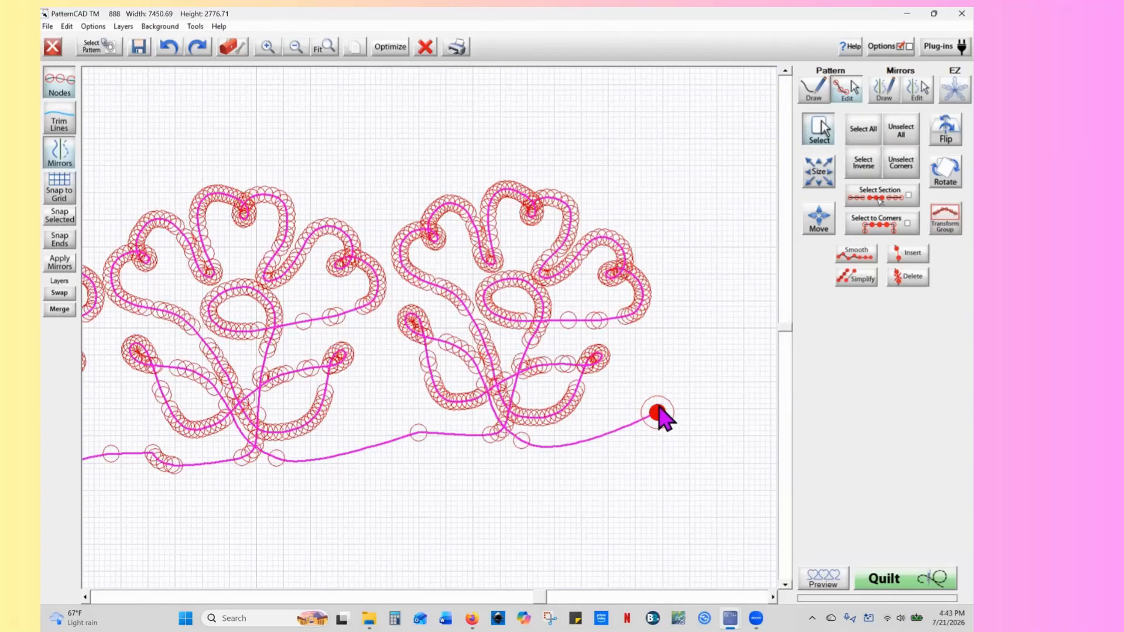
{"action": "left_click", "coordinate": [823, 585]}
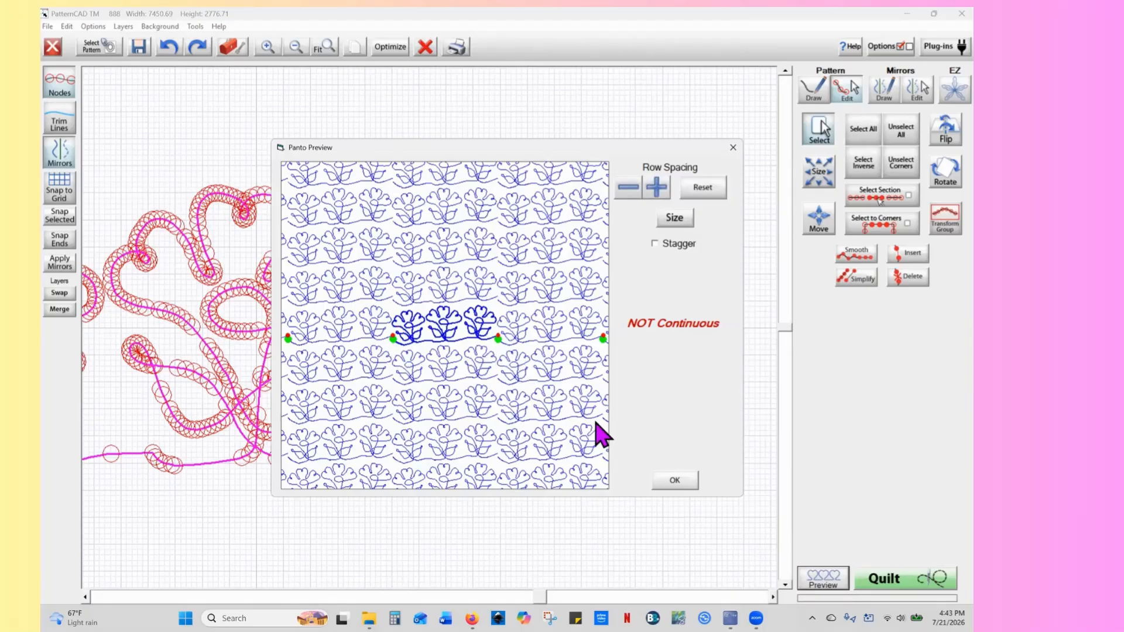
{"action": "left_click", "coordinate": [673, 481]}
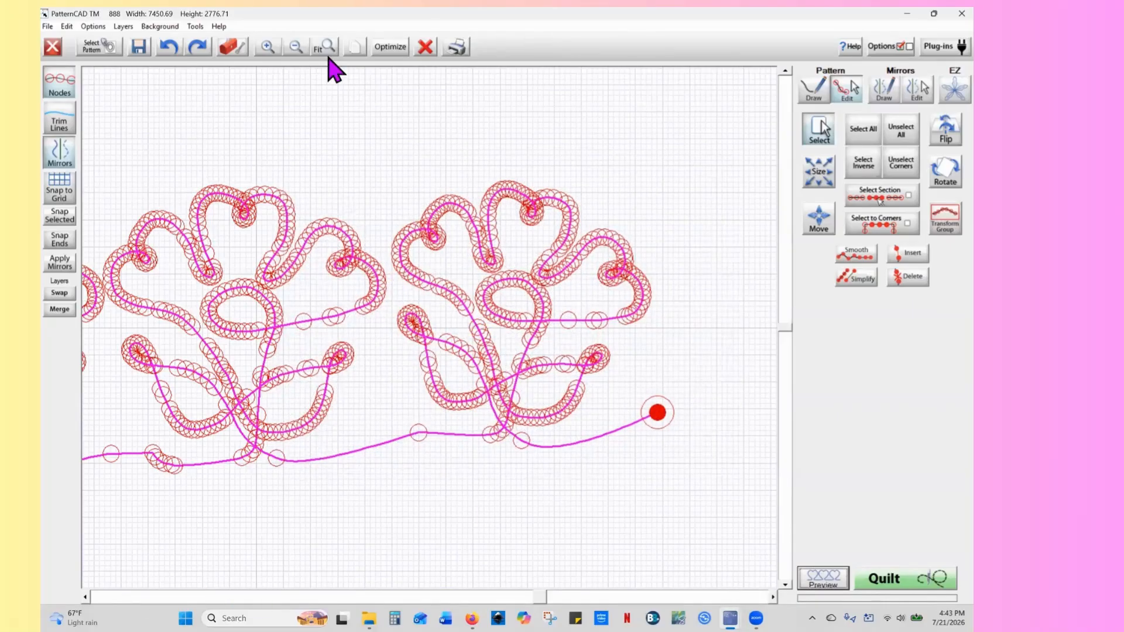
Select both end nodes, snap only their vertical components, and check the pattern's continuity in the panto preview
{"action": "left_click", "coordinate": [296, 48]}
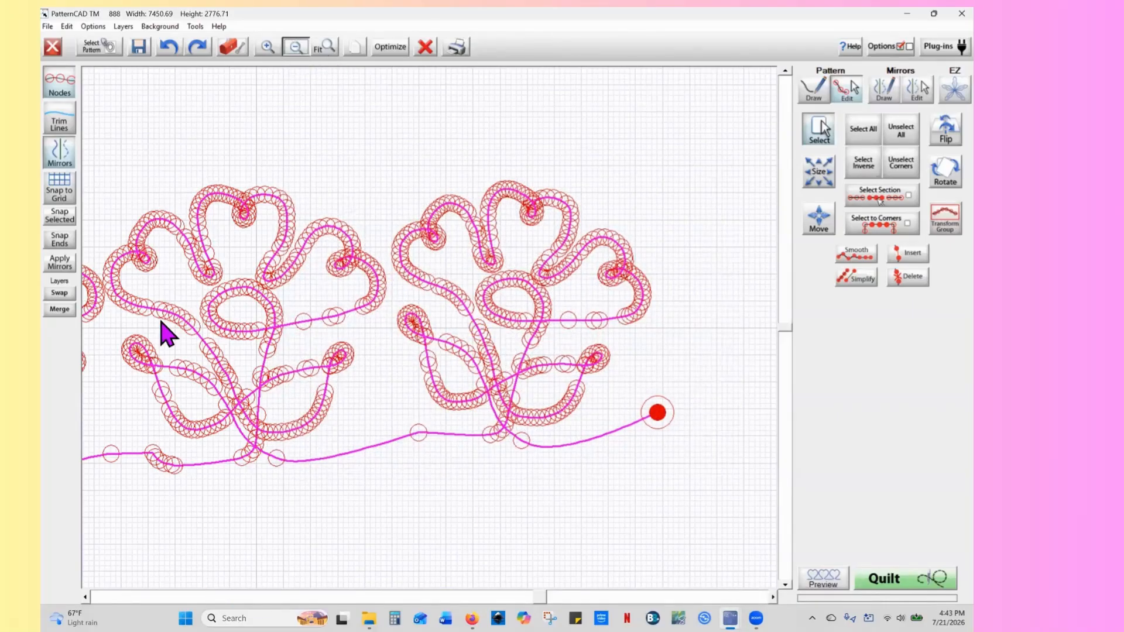
{"action": "left_click", "coordinate": [152, 405]}
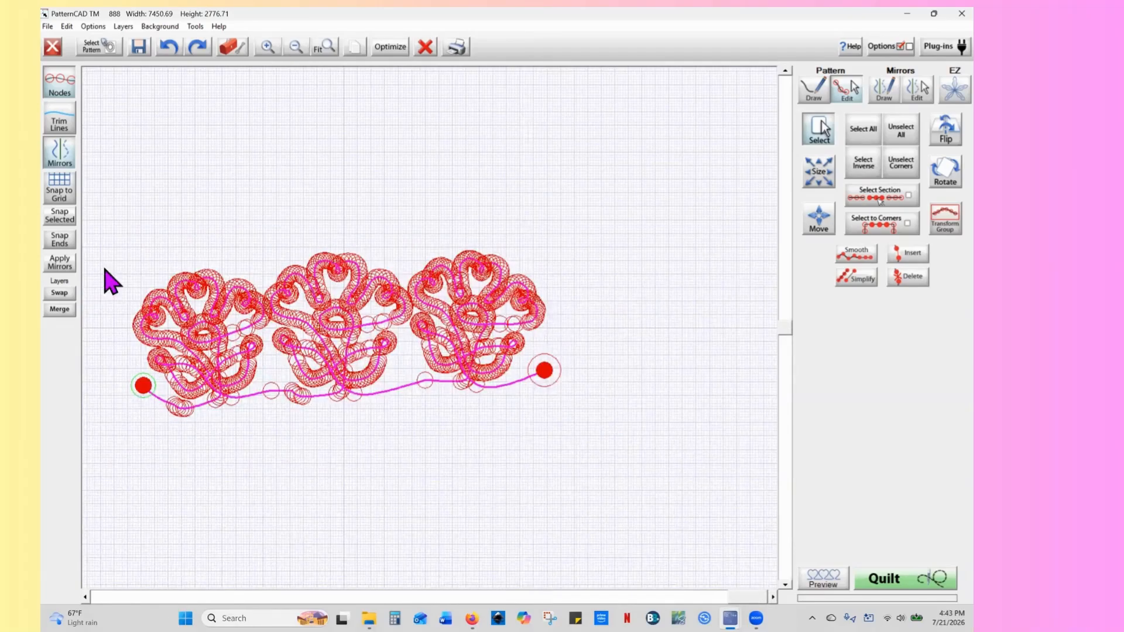
{"action": "left_click", "coordinate": [66, 241]}
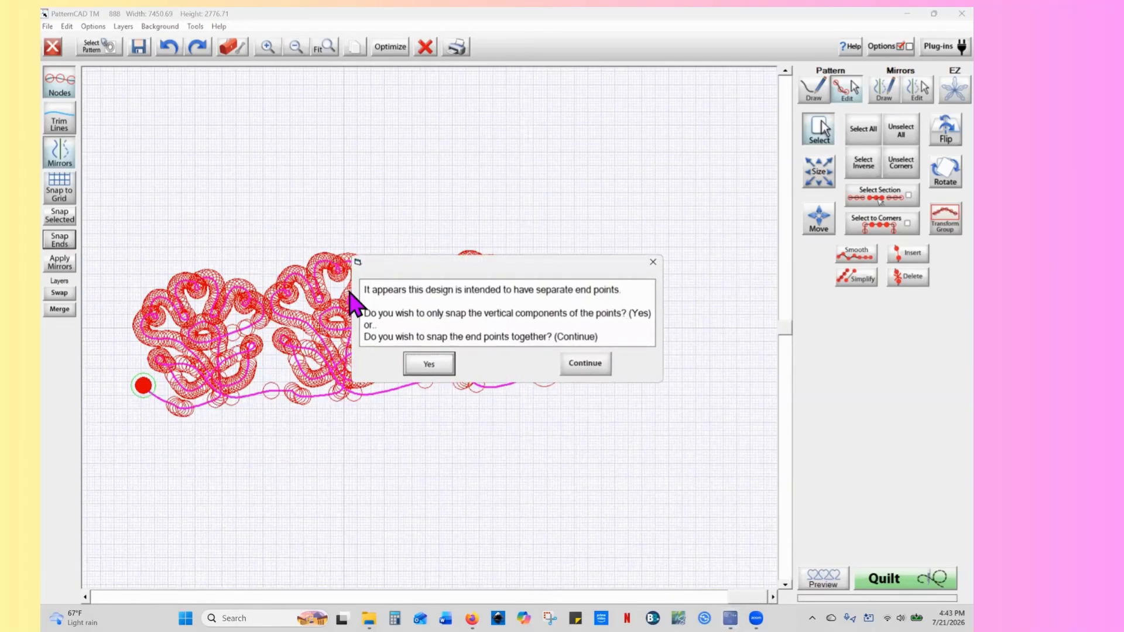
{"action": "left_click", "coordinate": [441, 365]}
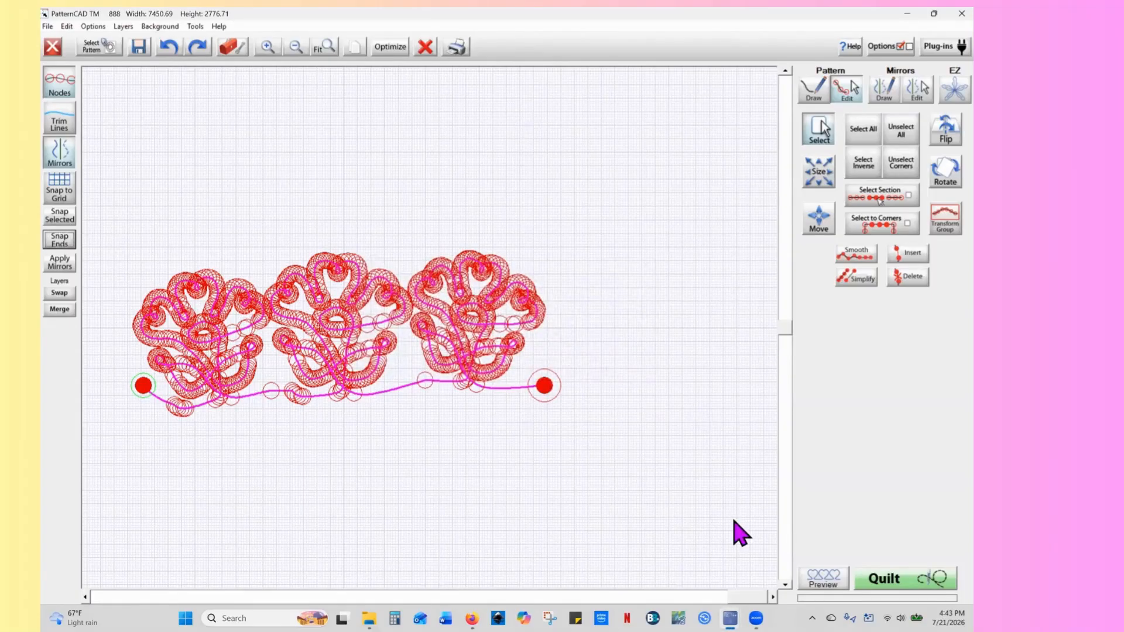
{"action": "left_click", "coordinate": [827, 584]}
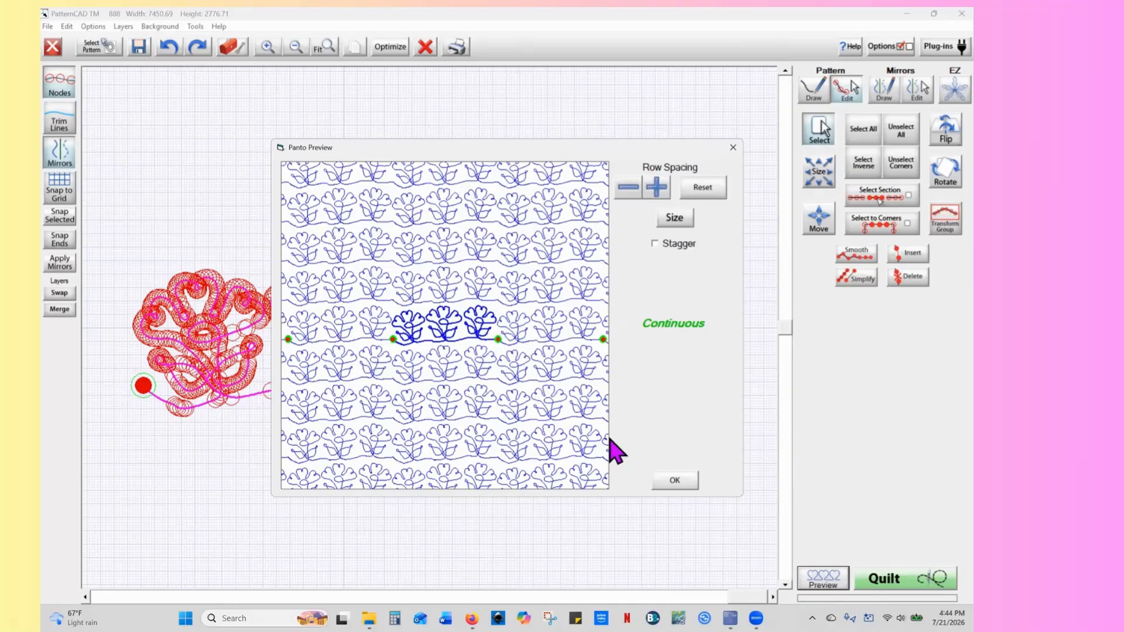
{"action": "left_click", "coordinate": [674, 480]}
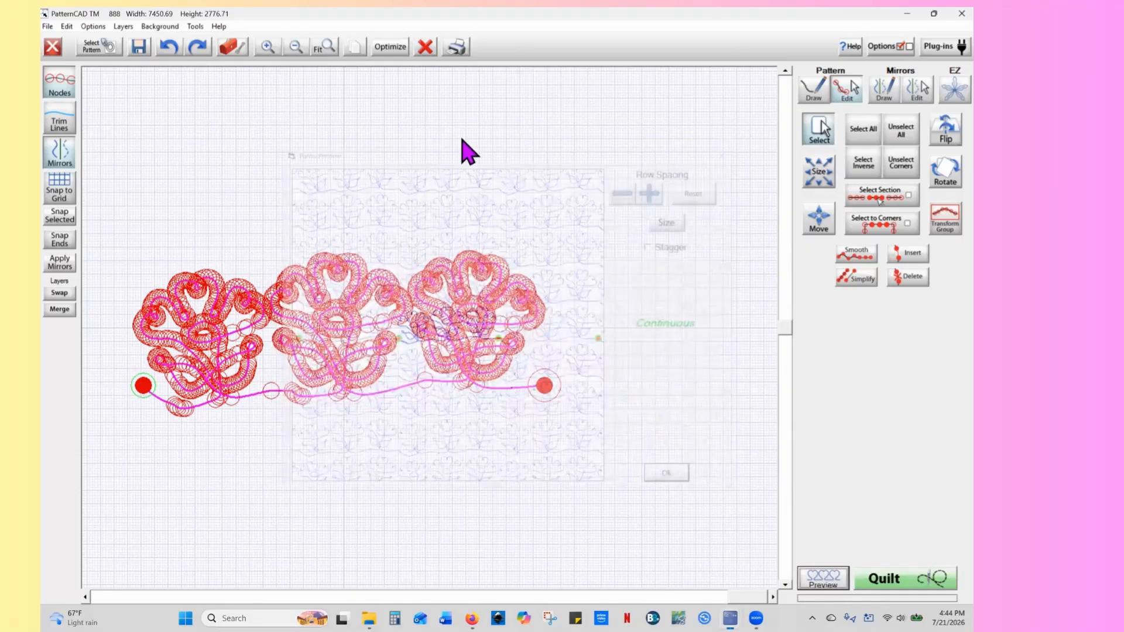
Save the three-flower pattern as PETAL PANTO in GPF format in the personal folder within Patterns
{"action": "left_click", "coordinate": [109, 52]}
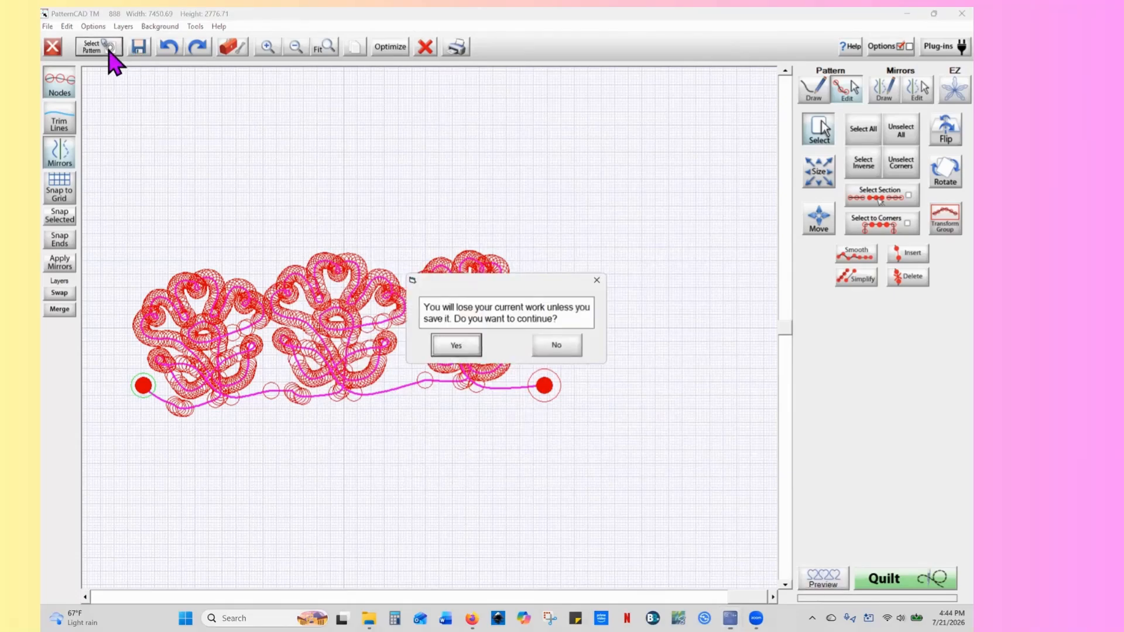
{"action": "left_click", "coordinate": [559, 347]}
{"action": "left_click", "coordinate": [139, 52]}
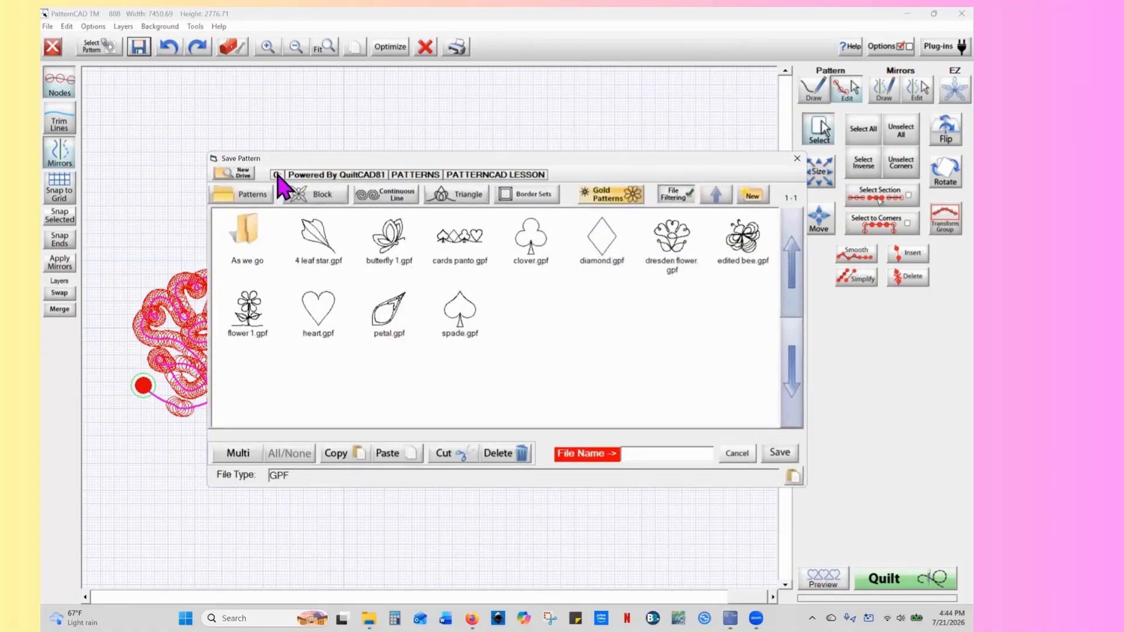
{"action": "left_click", "coordinate": [253, 197]}
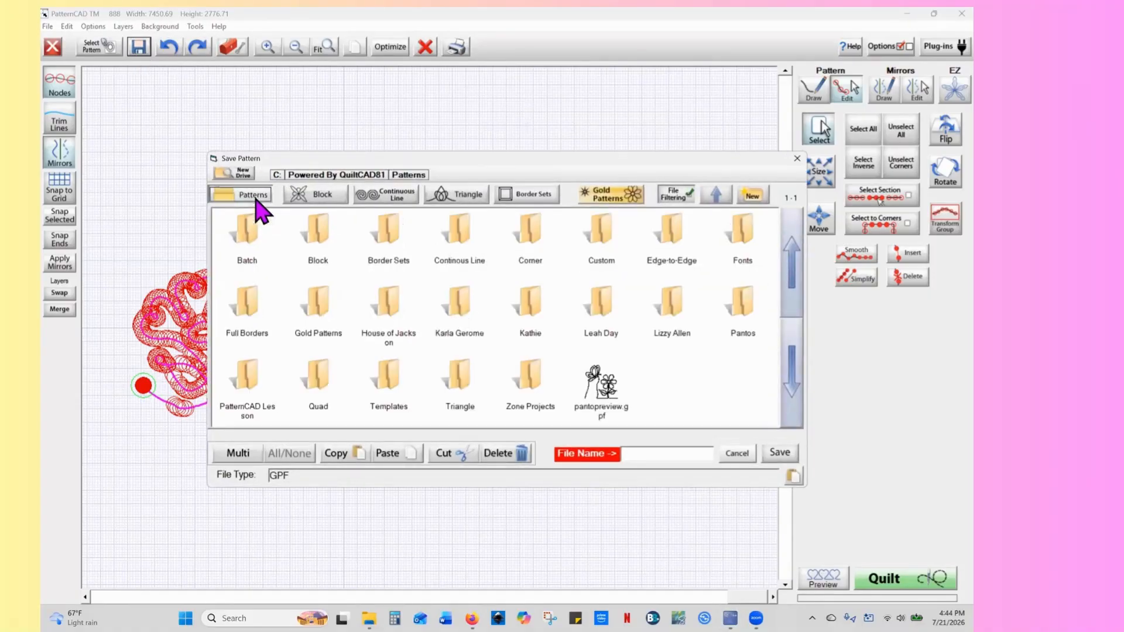
{"action": "double_click", "coordinate": [525, 326]}
{"action": "left_click", "coordinate": [650, 461]}
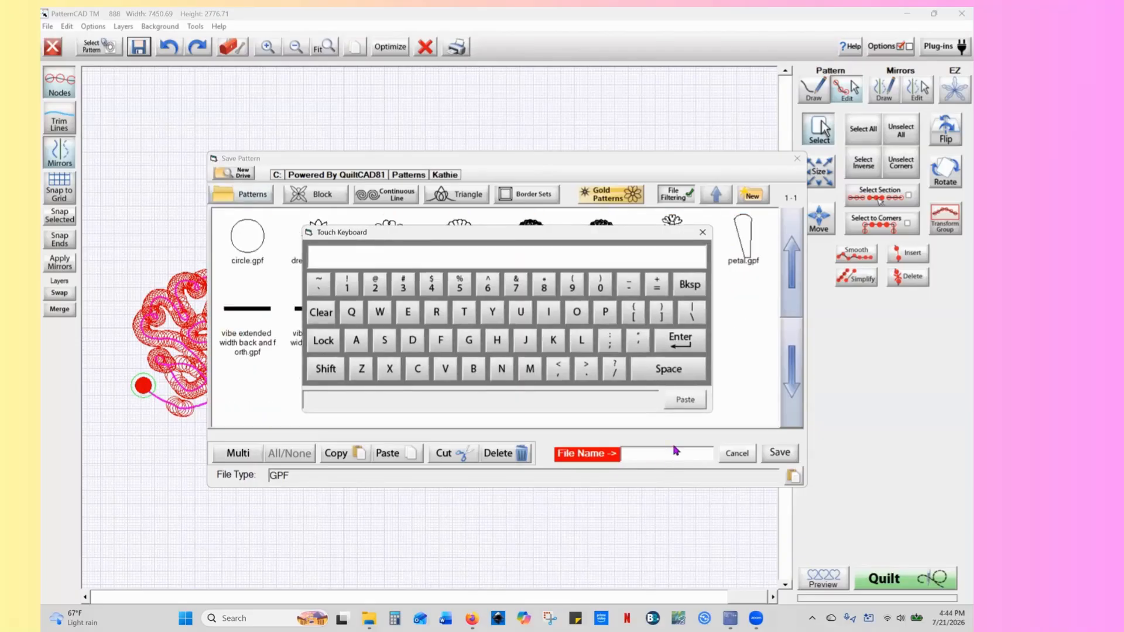
{"action": "type", "text": "PETAL PANTO"}
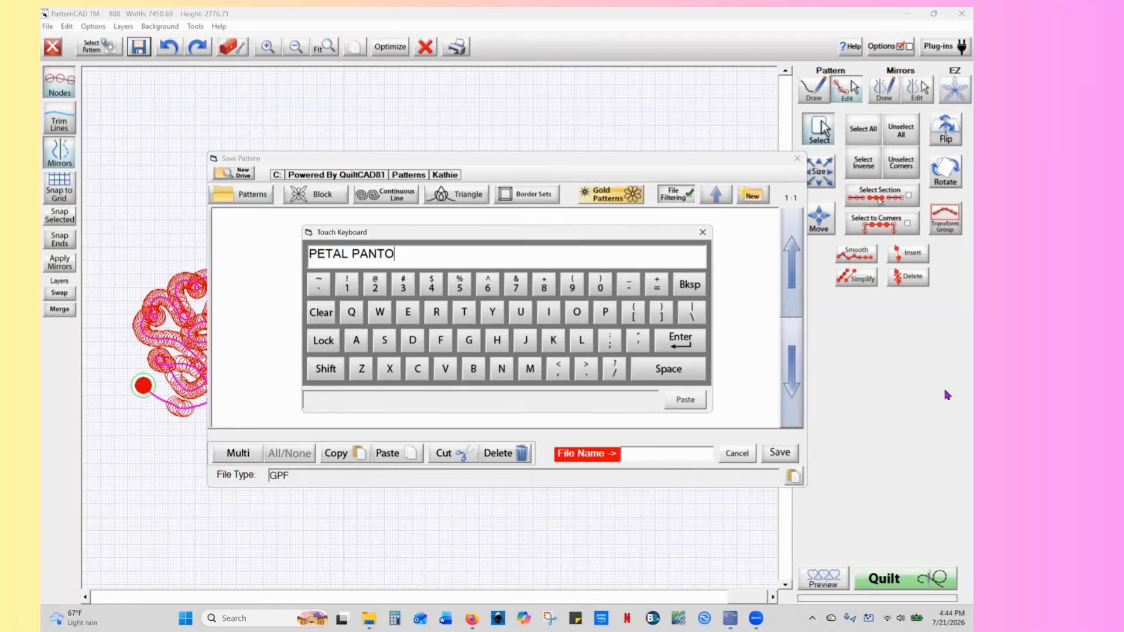
{"action": "left_click", "coordinate": [684, 342]}
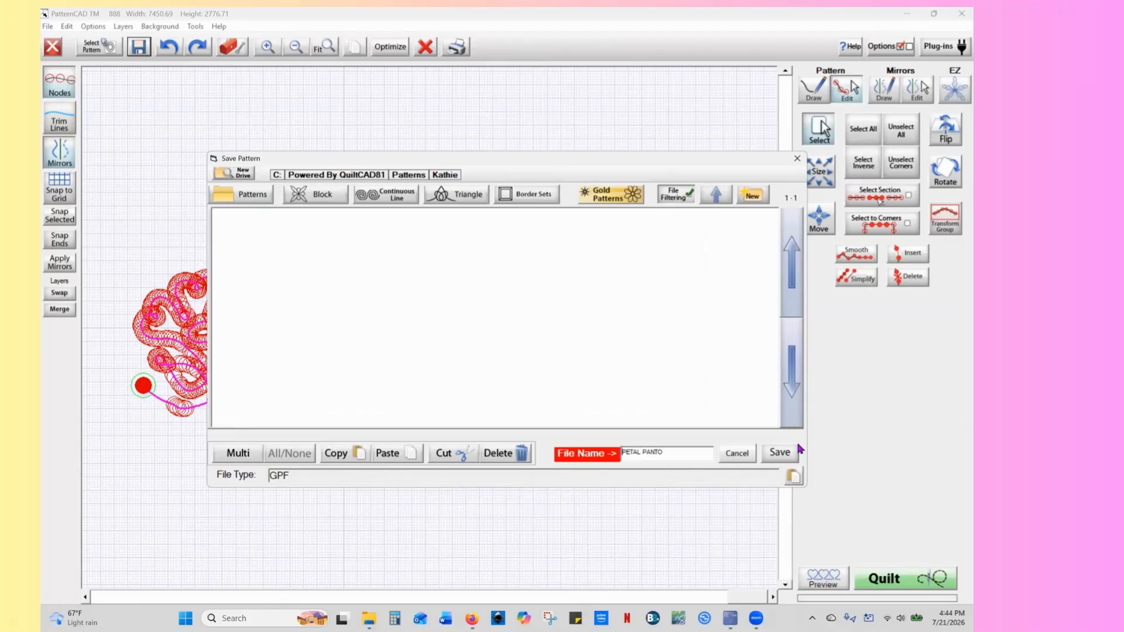
{"action": "left_click", "coordinate": [784, 452]}
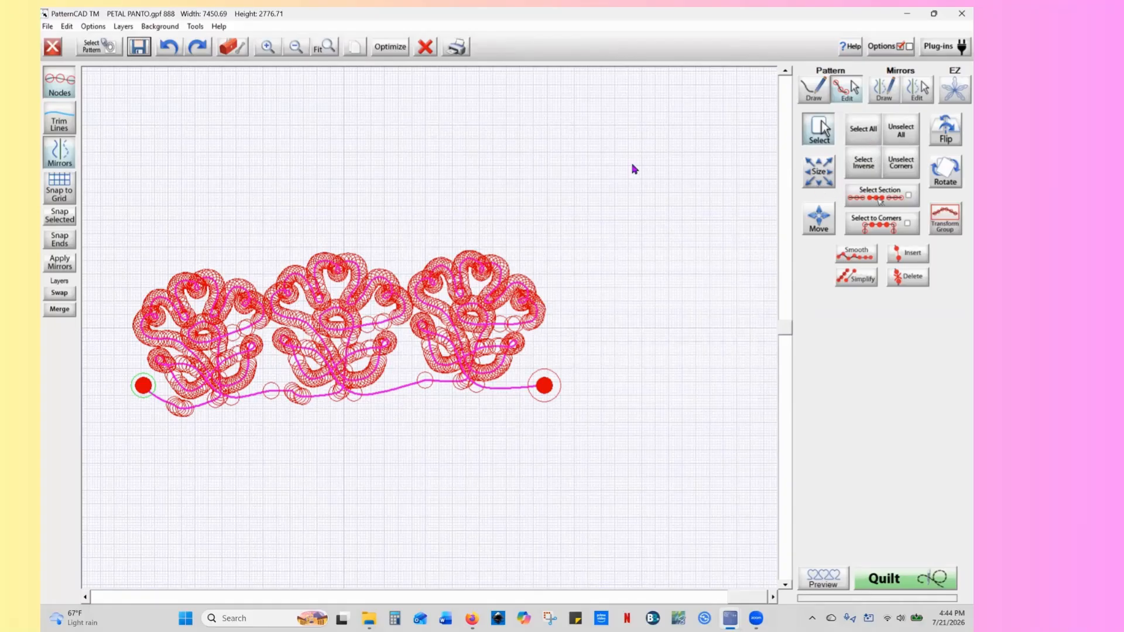
Clear the saved pattern from the canvas to leave a blank drawing area
{"action": "left_click", "coordinate": [426, 54]}
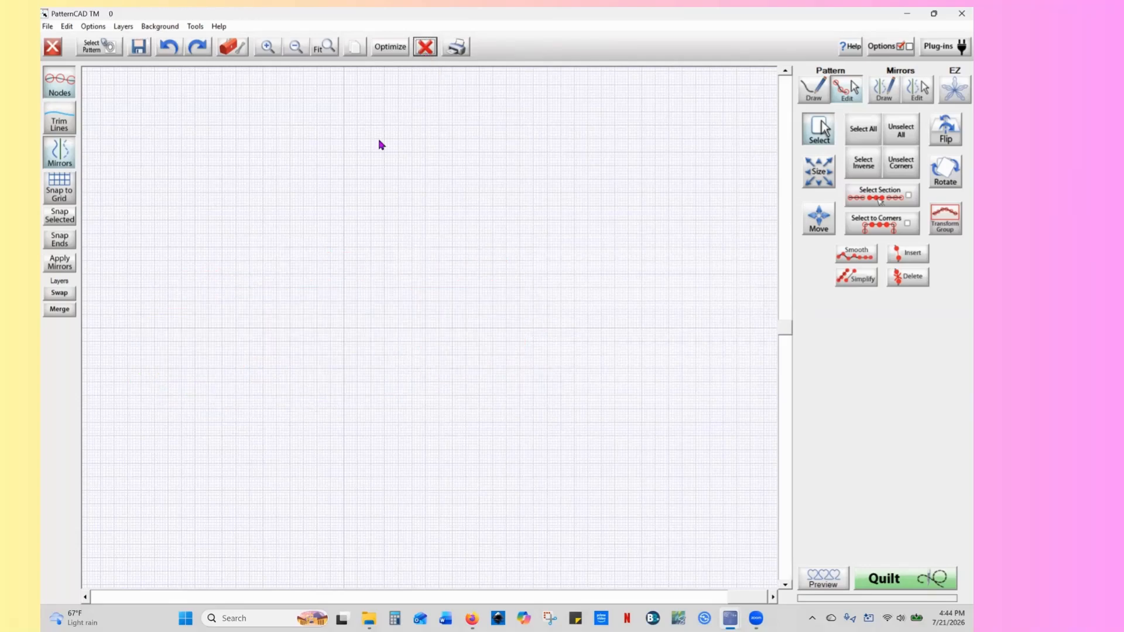
{"action": "left_click", "coordinate": [265, 54]}
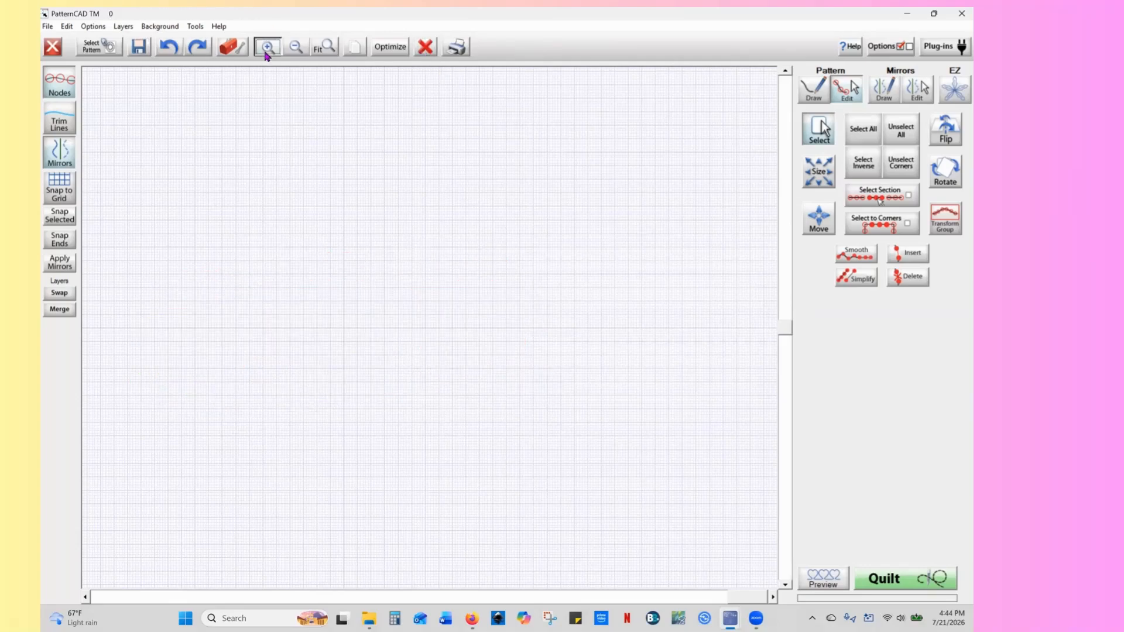
{"action": "left_click", "coordinate": [131, 82]}
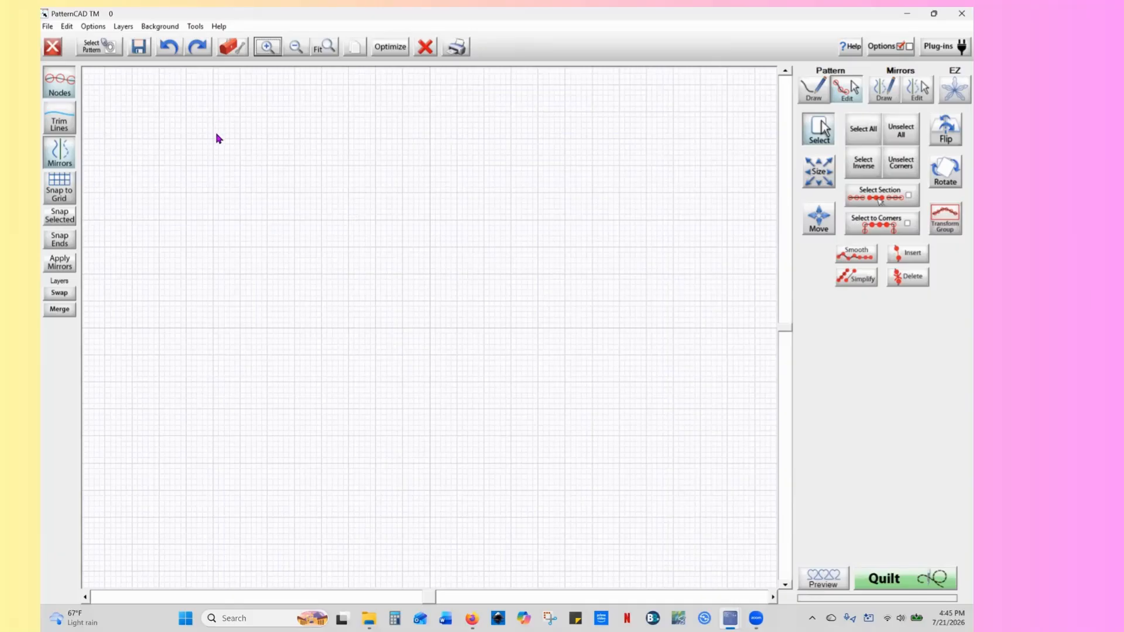
Load clover.gpf from the PatternCAD Lesson folder and swap layers to place the clover on the bottom layer
{"action": "left_click", "coordinate": [105, 49]}
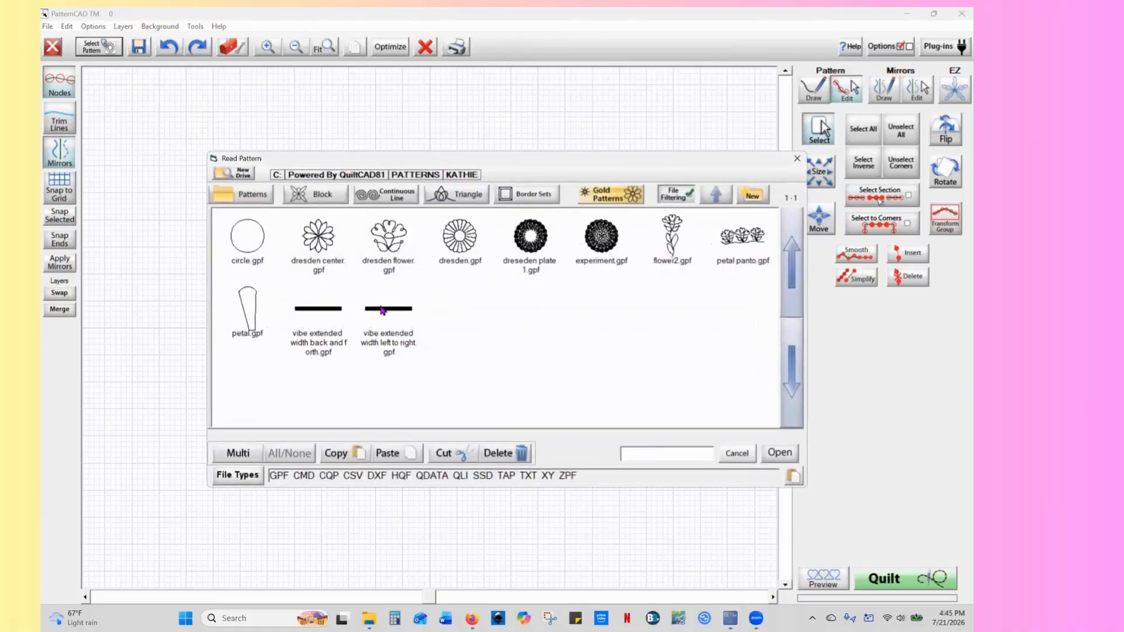
{"action": "left_click", "coordinate": [249, 199]}
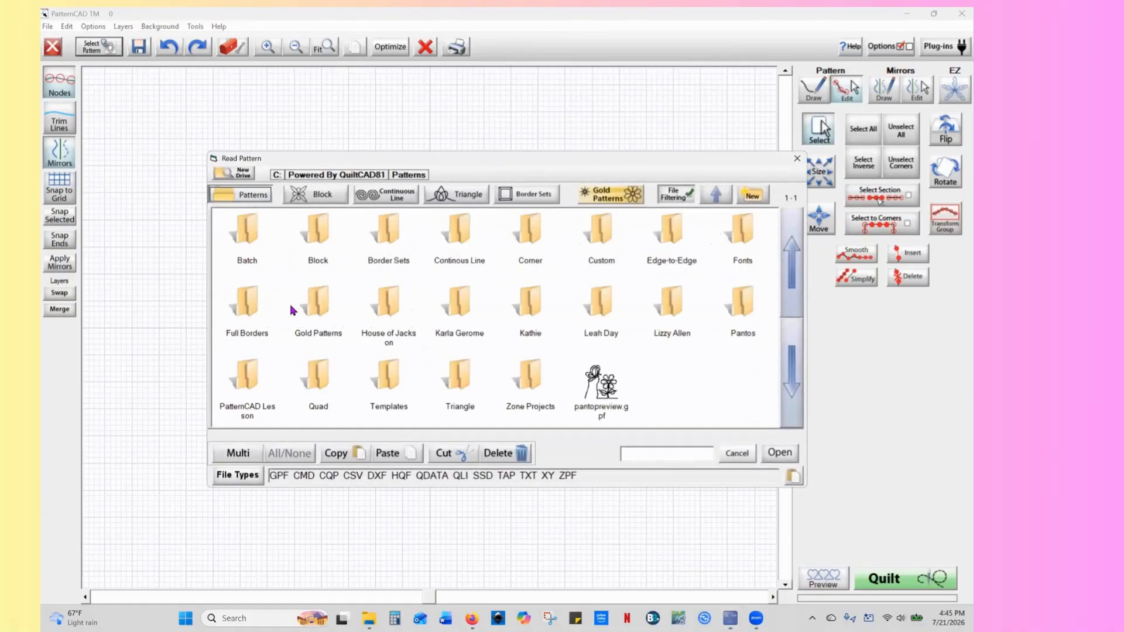
{"action": "left_click", "coordinate": [249, 384]}
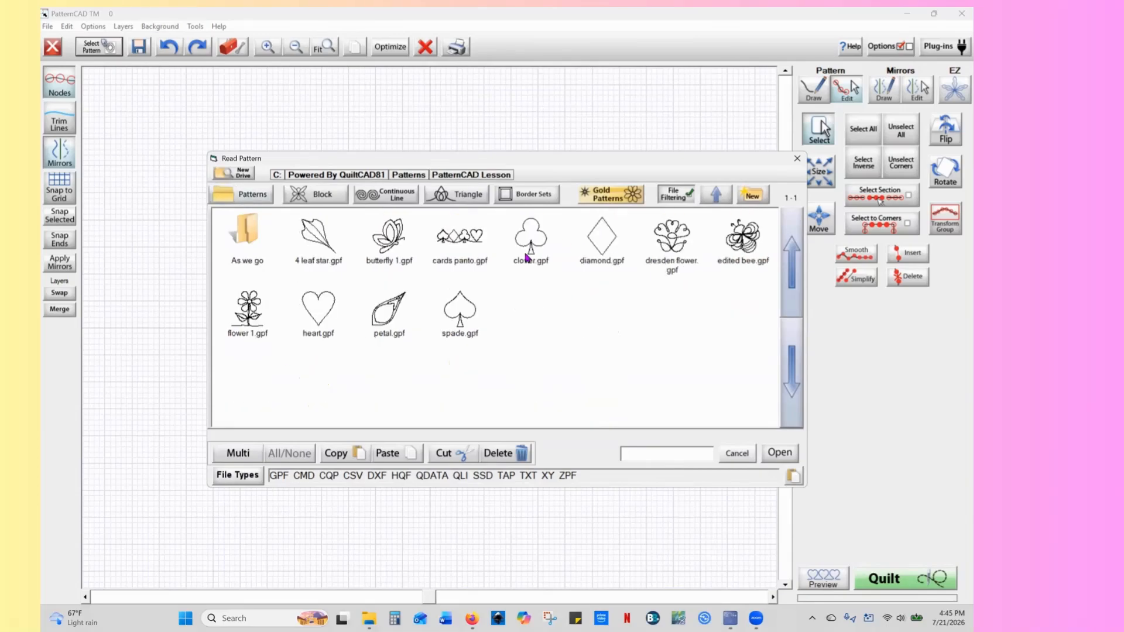
{"action": "left_click", "coordinate": [533, 246]}
{"action": "left_click", "coordinate": [777, 456]}
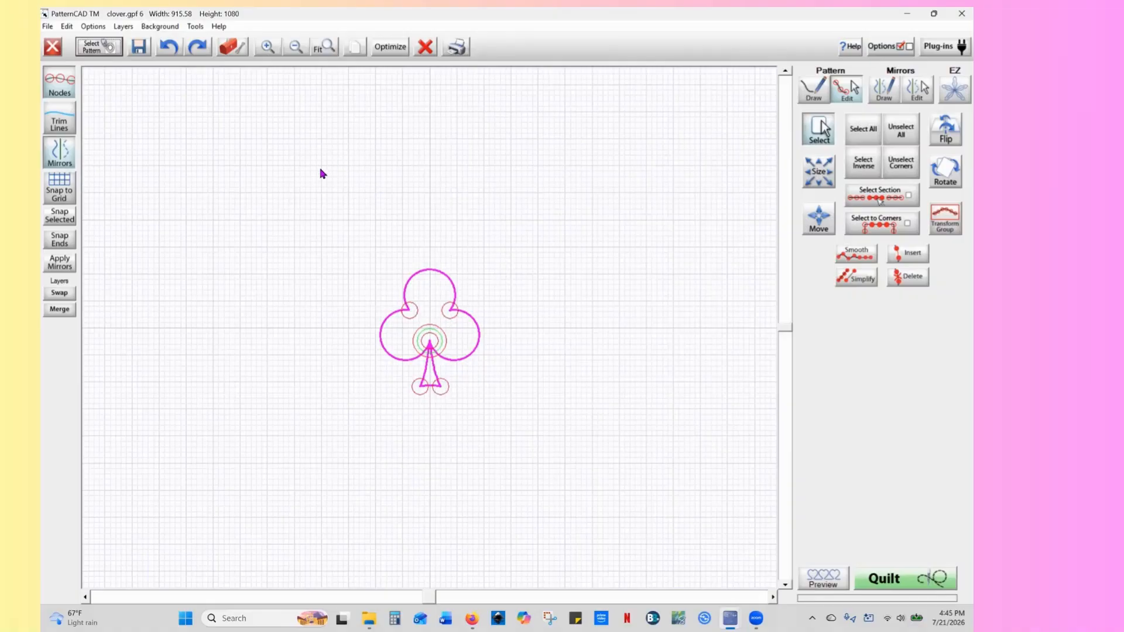
{"action": "left_click", "coordinate": [124, 27]}
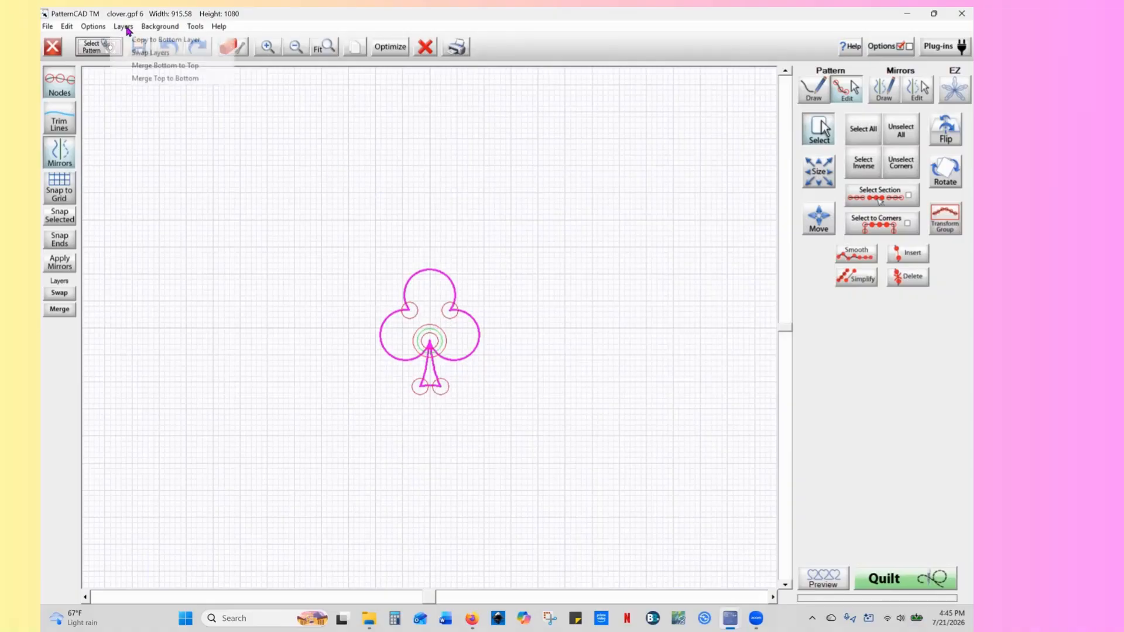
{"action": "left_click", "coordinate": [141, 54]}
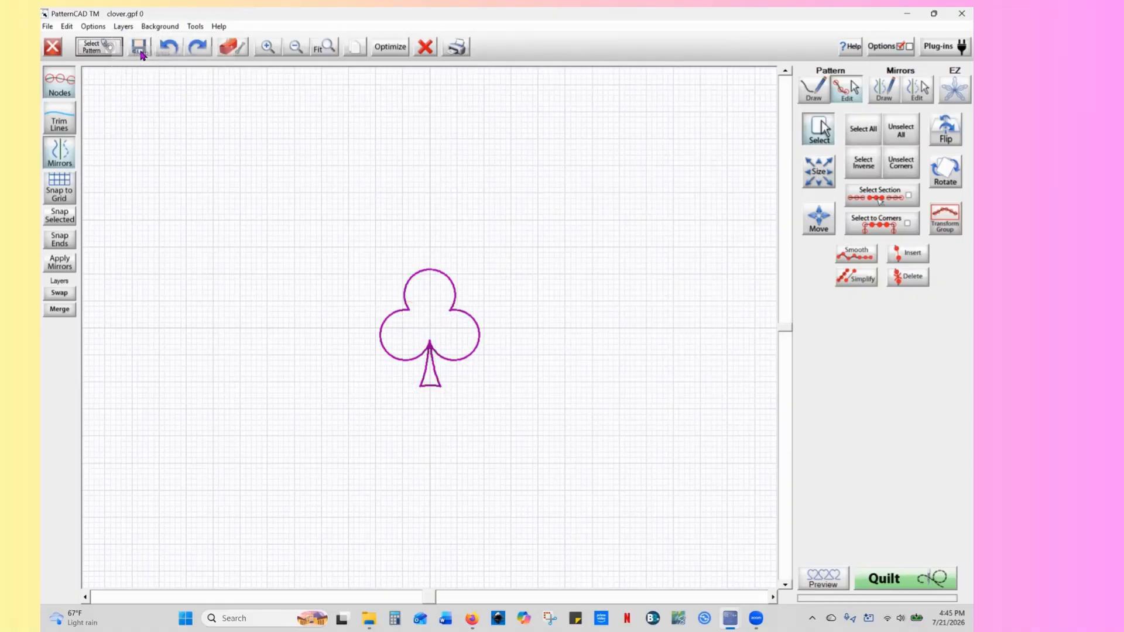
Load spade.gpf from the PatternCAD Lesson folder onto the empty top layer
{"action": "left_click", "coordinate": [100, 51]}
{"action": "left_click", "coordinate": [459, 316]}
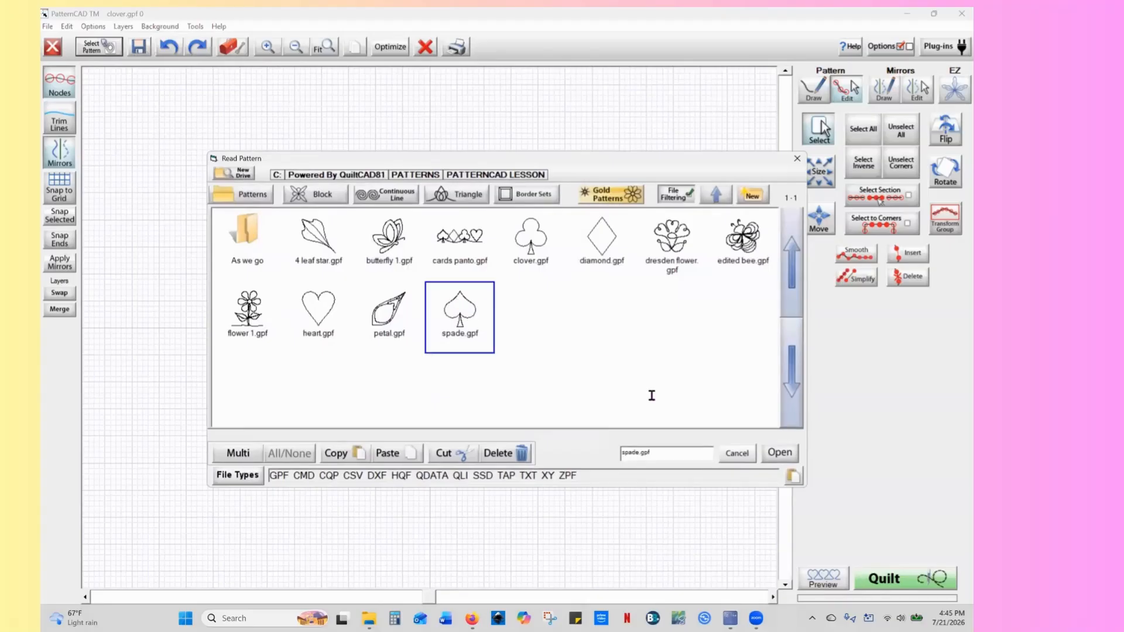
{"action": "left_click", "coordinate": [779, 453]}
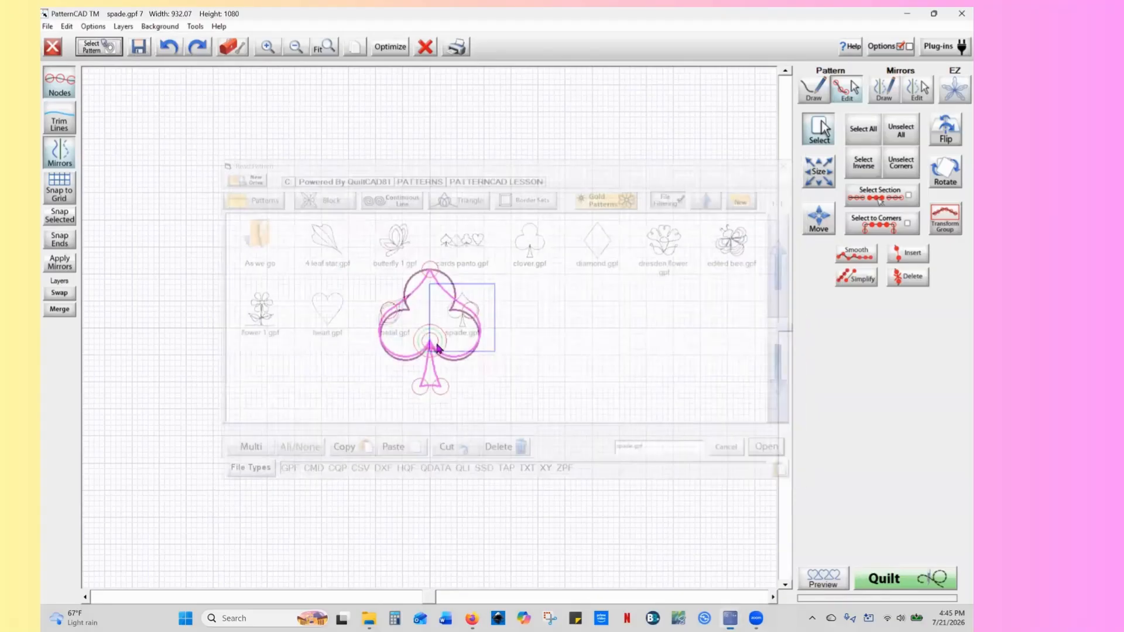
Select all of the spade's nodes and move the spade beside the clover's left side, roughly level with it
{"action": "left_click", "coordinate": [862, 131]}
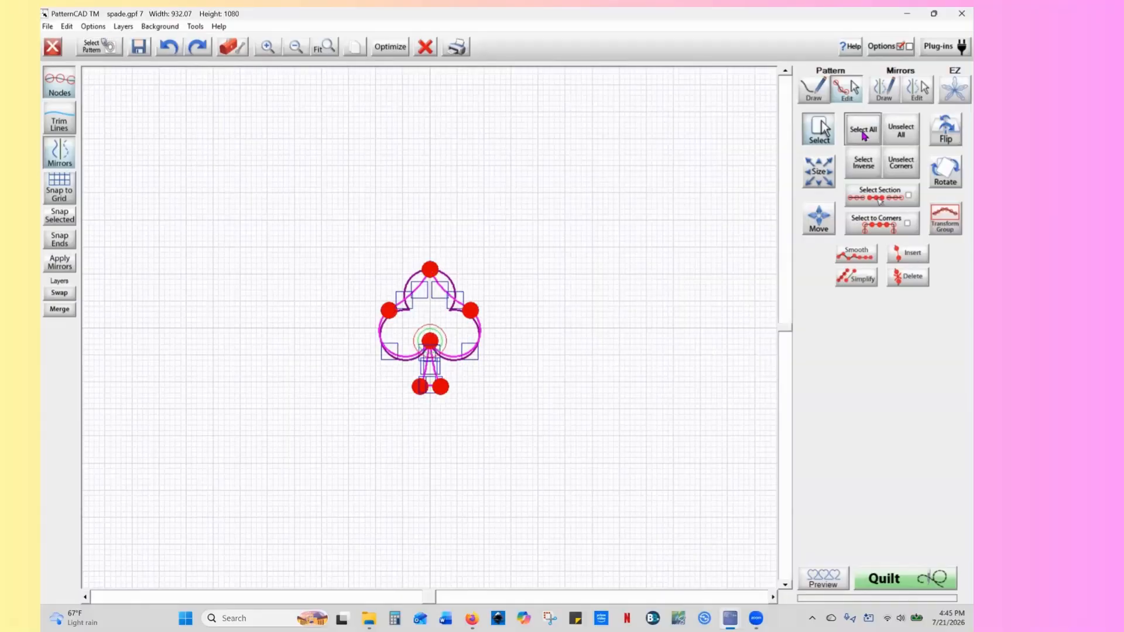
{"action": "left_click_drag", "start_coordinate": [431, 339], "coordinate": [314, 349]}
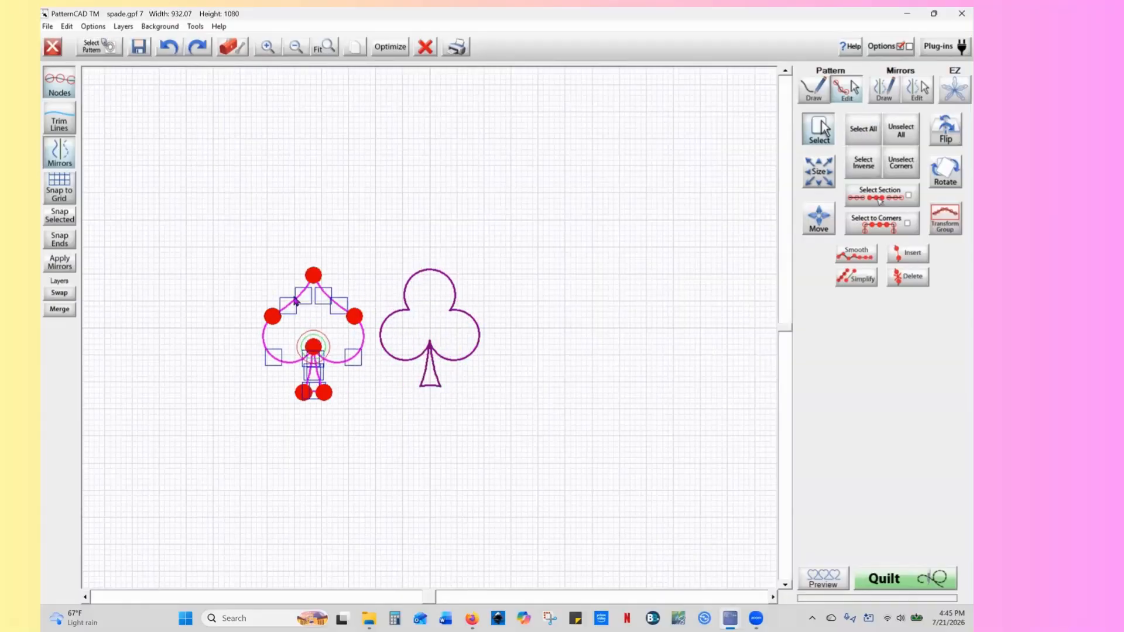
{"action": "left_click_drag", "start_coordinate": [316, 347], "coordinate": [309, 345]}
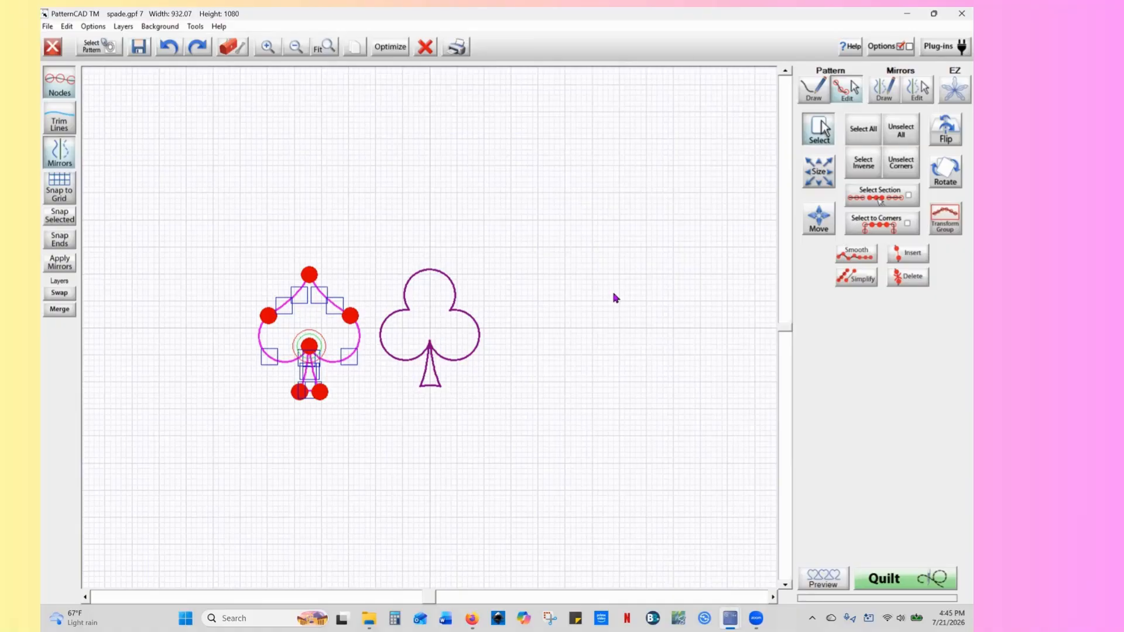
{"action": "left_click_drag", "start_coordinate": [309, 347], "coordinate": [310, 348]}
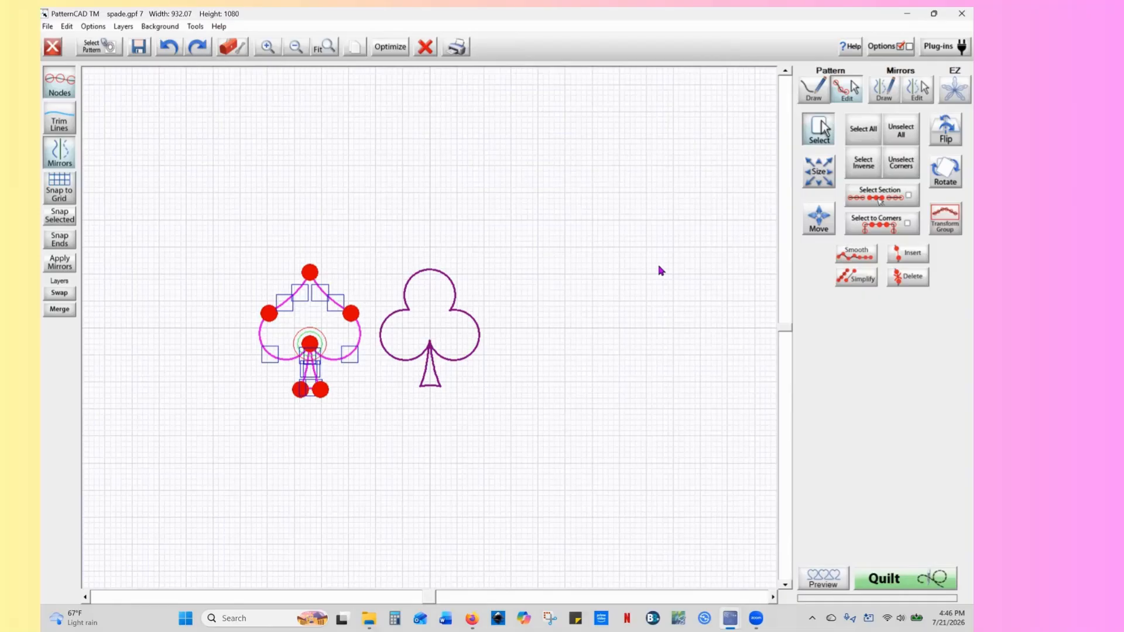
{"action": "left_click_drag", "start_coordinate": [310, 349], "coordinate": [309, 341]}
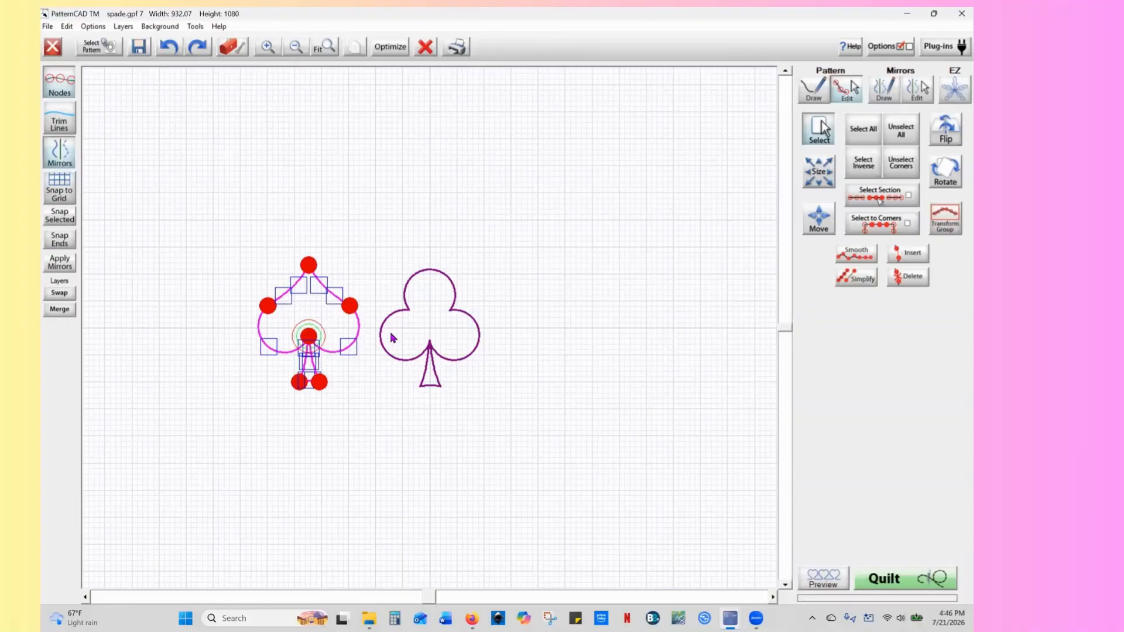
{"action": "left_click_drag", "start_coordinate": [309, 338], "coordinate": [311, 341]}
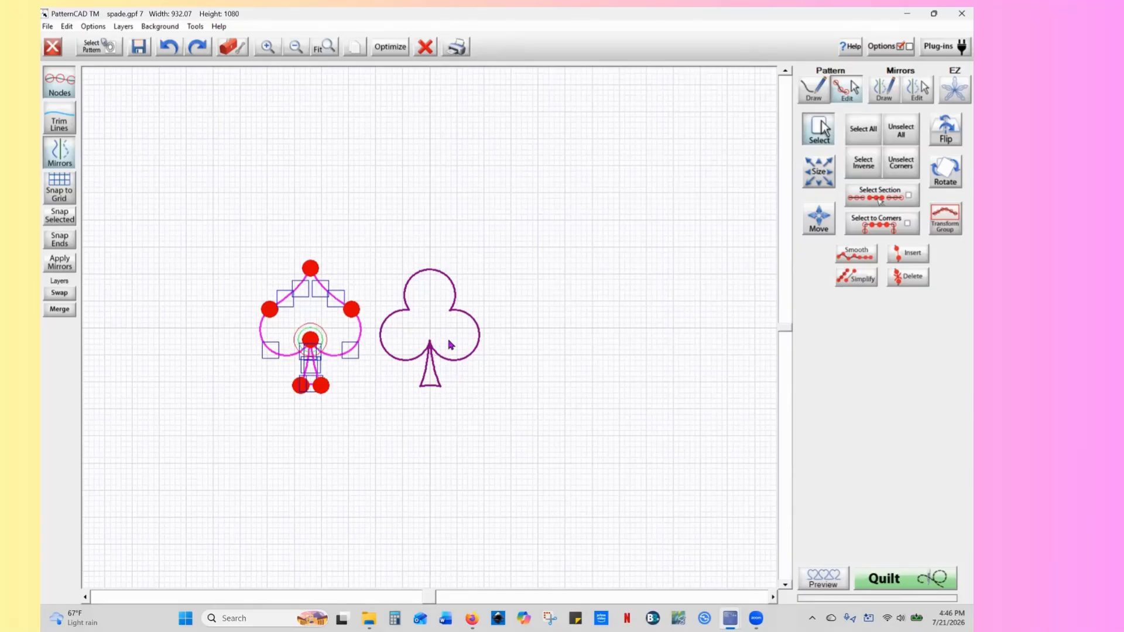
Swap the layers and merge the bottom layer to the top so the spade and clover form one pattern
{"action": "left_click", "coordinate": [121, 26]}
{"action": "left_click", "coordinate": [134, 51]}
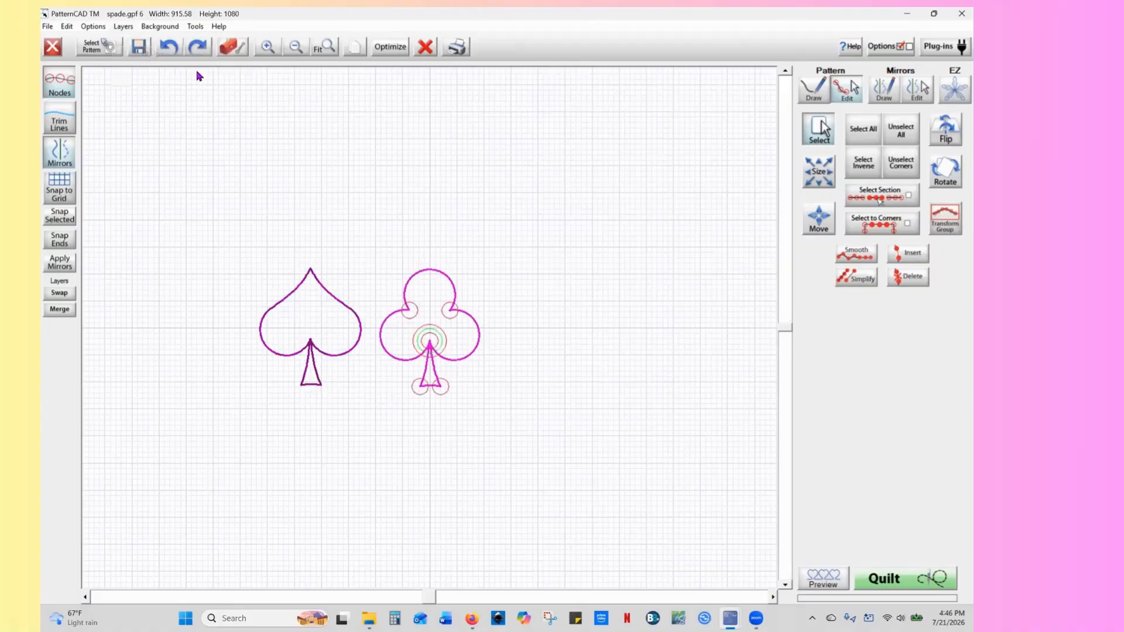
{"action": "left_click", "coordinate": [121, 26]}
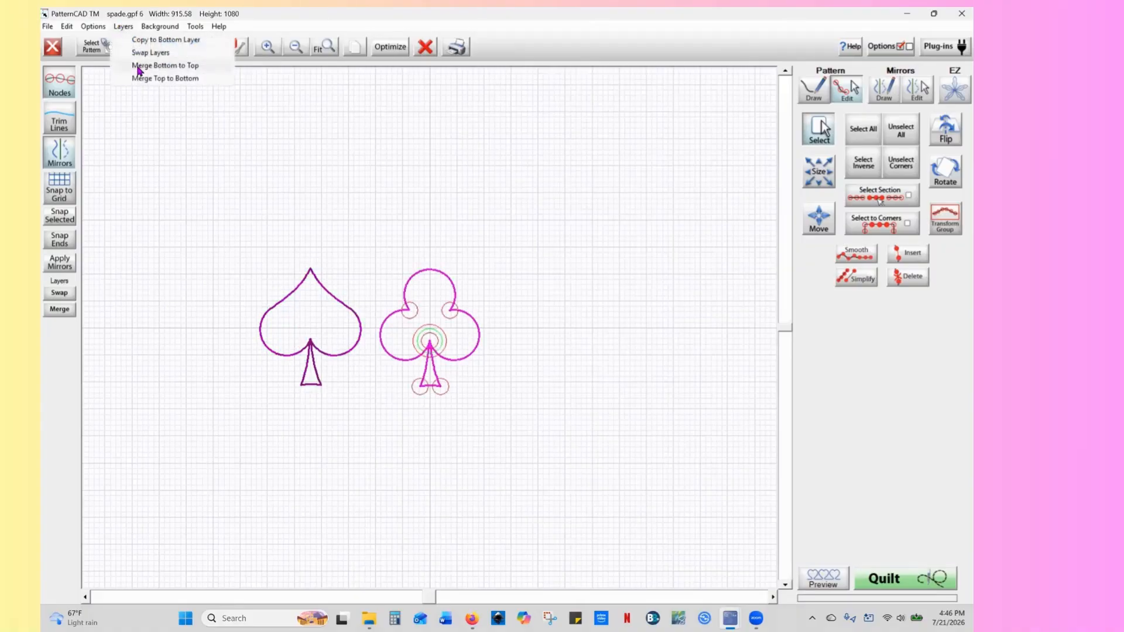
{"action": "left_click", "coordinate": [140, 66]}
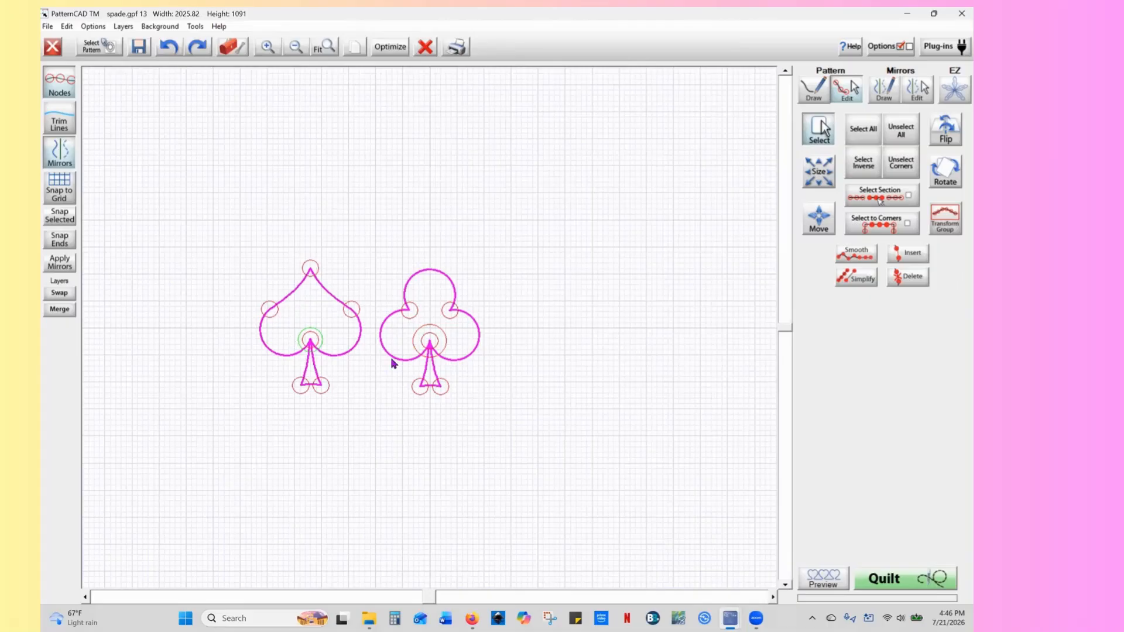
Review the merged pattern's stitching path in Optimize, and swap layers to put both shapes on the bottom layer as a tracing guide
{"action": "left_click", "coordinate": [392, 47]}
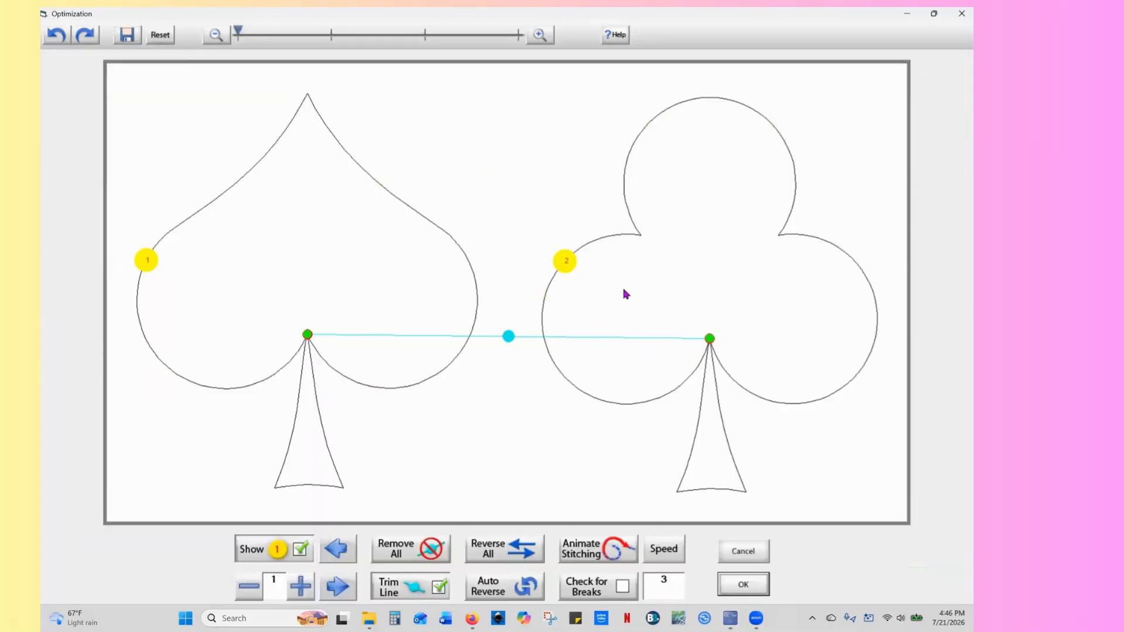
{"action": "left_click", "coordinate": [747, 588]}
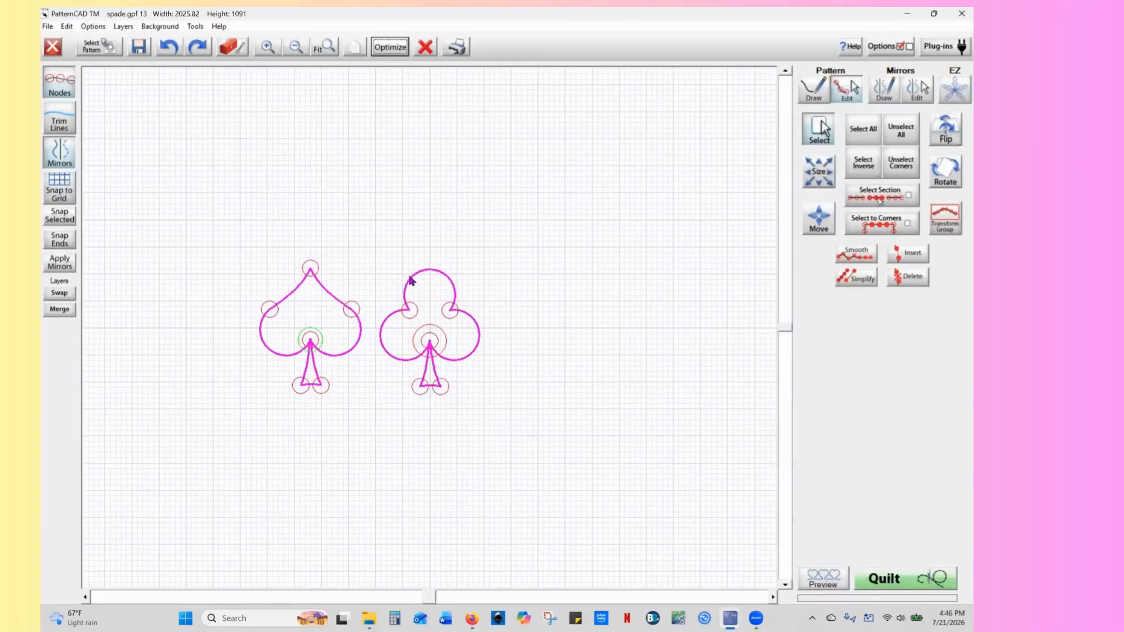
{"action": "left_click", "coordinate": [123, 27]}
{"action": "left_click", "coordinate": [132, 52]}
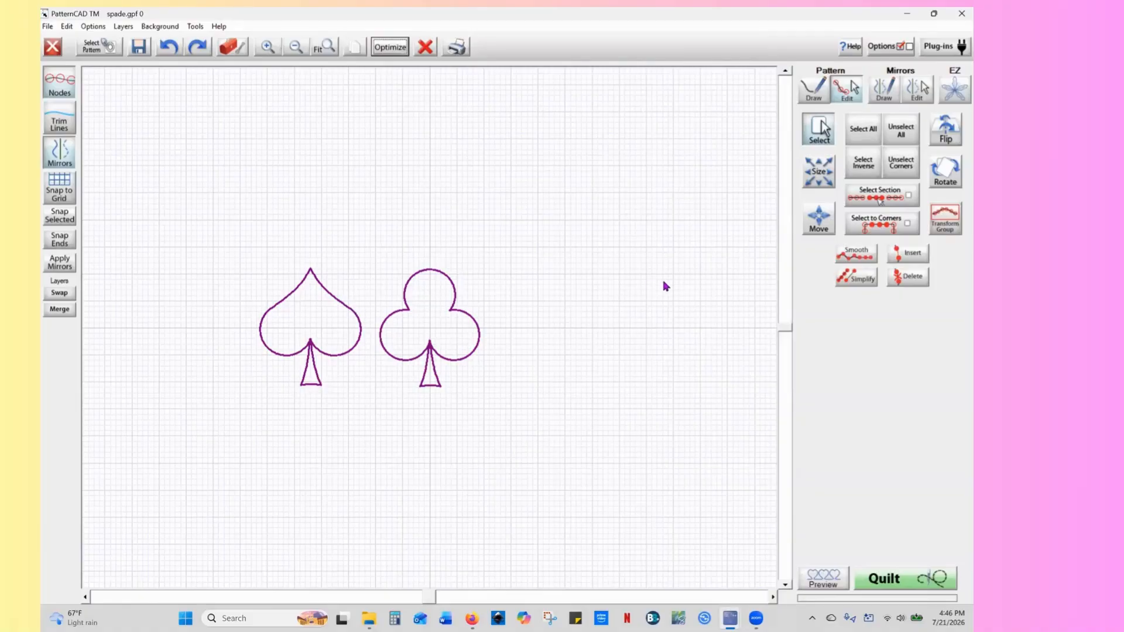
Draw a spline about 558 wide and 277 high from left of the spade to its stem's lower-left corner, and bend it downward
{"action": "left_click", "coordinate": [814, 100]}
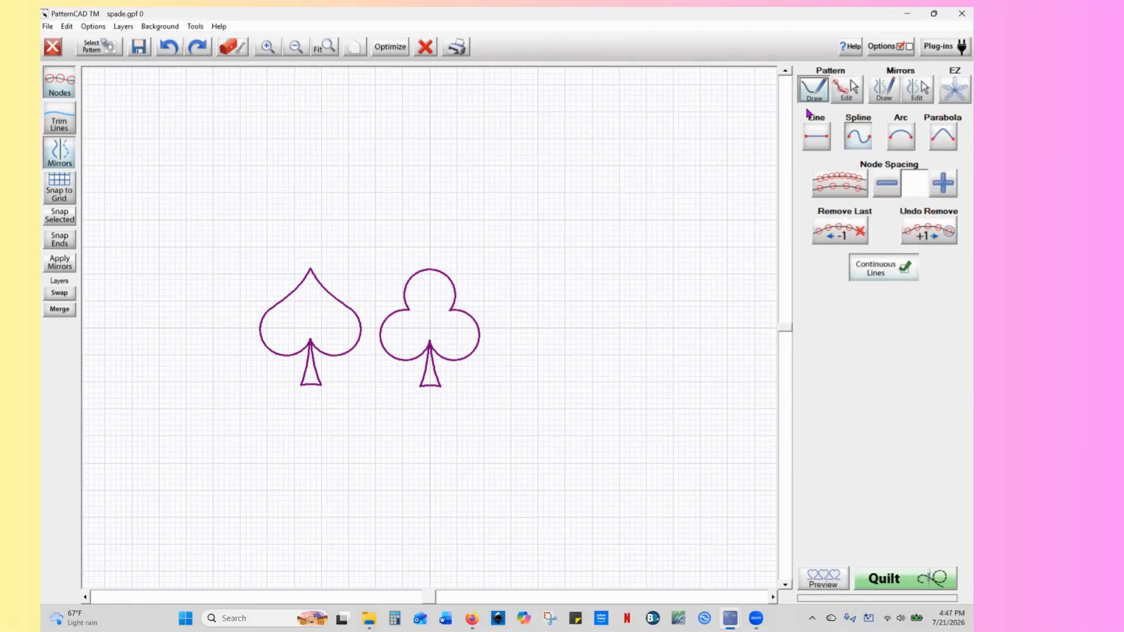
{"action": "left_click", "coordinate": [856, 141]}
{"action": "left_click", "coordinate": [239, 355]}
{"action": "left_click", "coordinate": [300, 385]}
{"action": "right_click", "coordinate": [301, 386]}
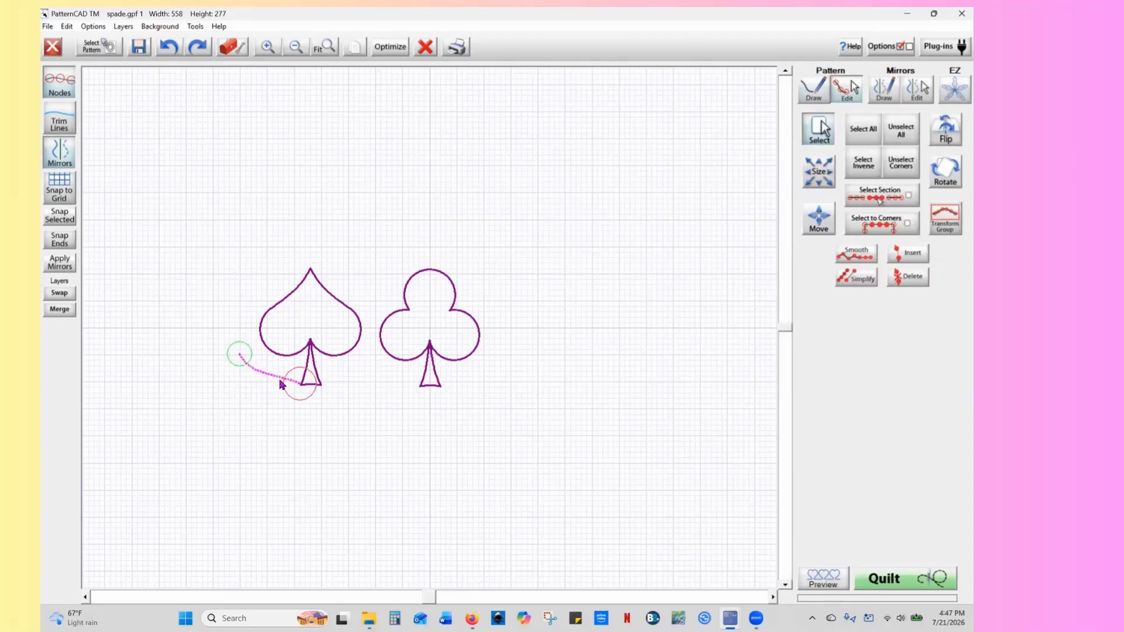
{"action": "left_click_drag", "start_coordinate": [279, 379], "coordinate": [278, 384]}
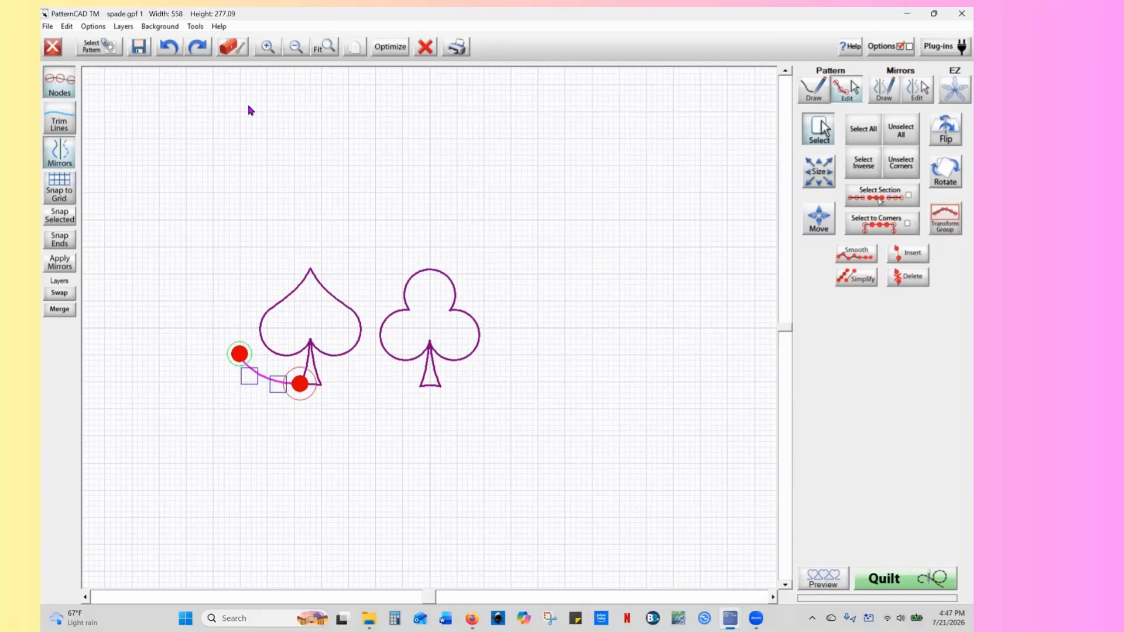
Trace the left edge of the spade's stem up to its apex with a parabola, and bend it to match
{"action": "left_click", "coordinate": [267, 52]}
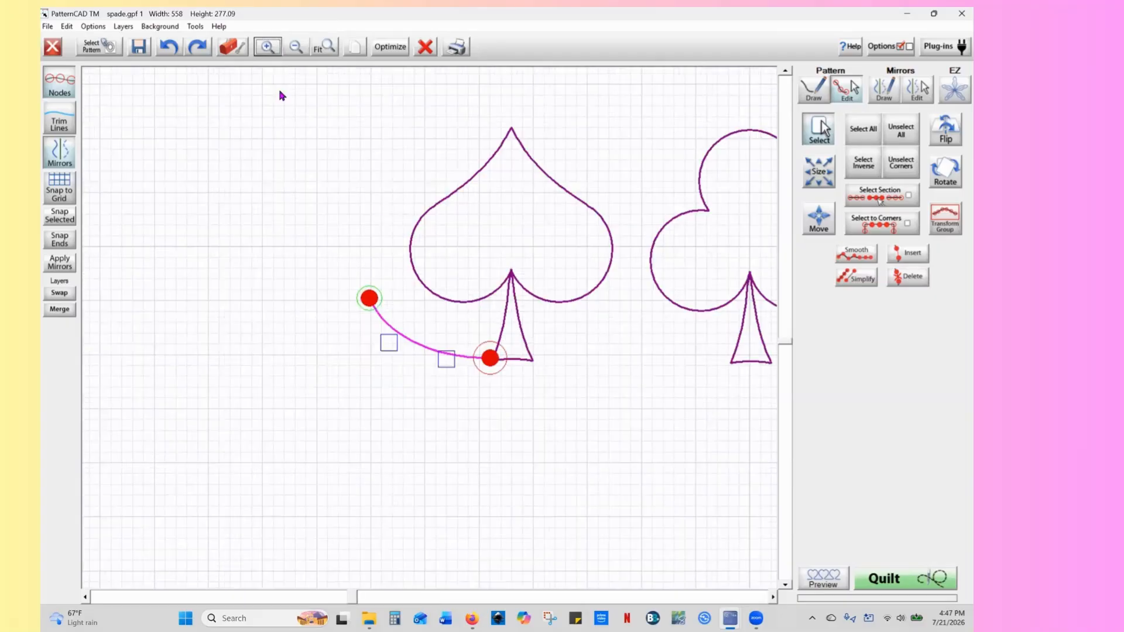
{"action": "left_click", "coordinate": [814, 98]}
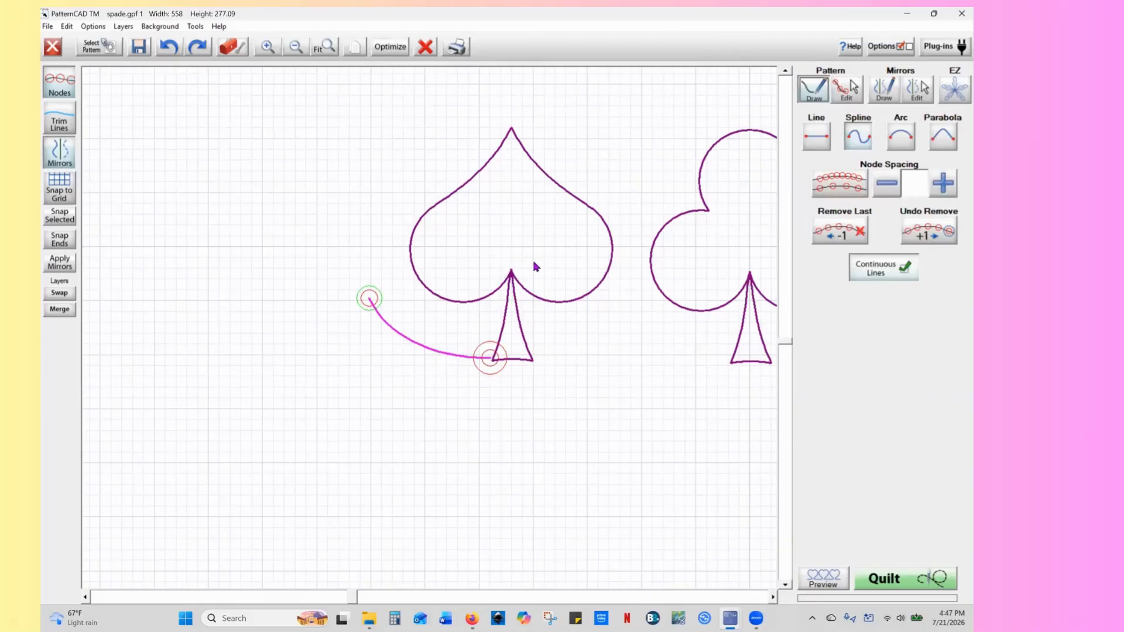
{"action": "left_click", "coordinate": [944, 139]}
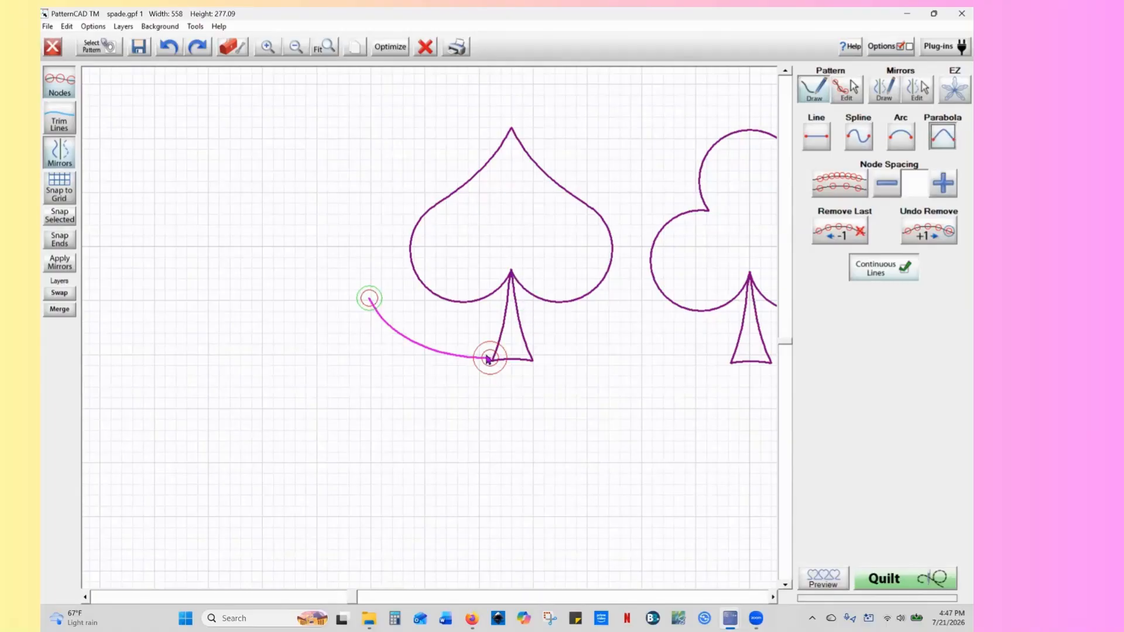
{"action": "left_click", "coordinate": [510, 272]}
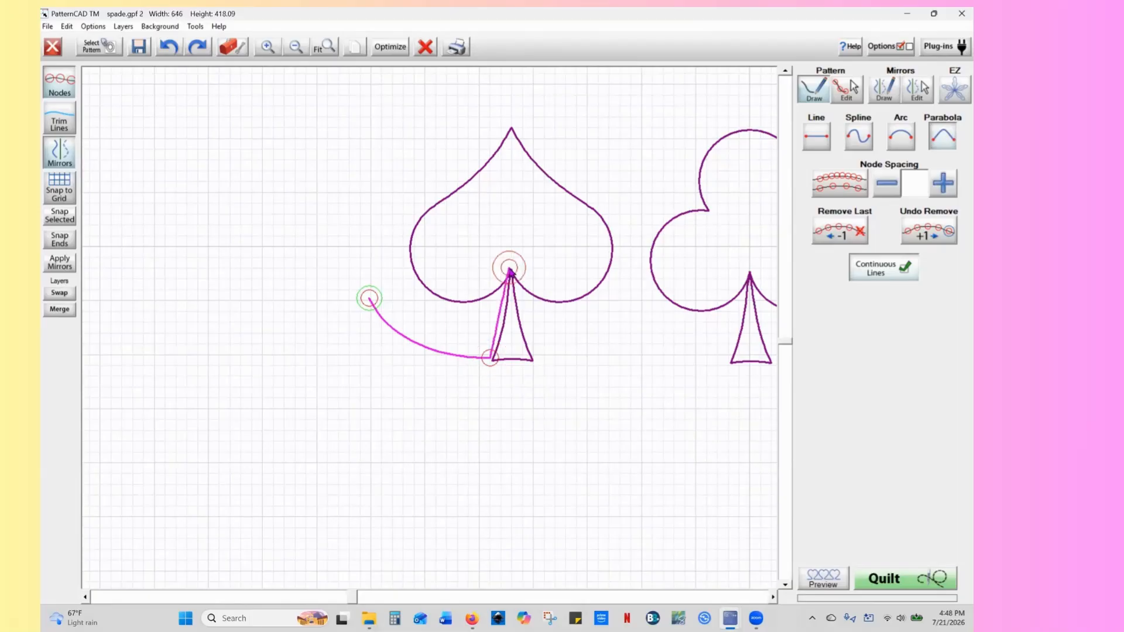
{"action": "right_click", "coordinate": [511, 273]}
{"action": "mouse_move", "coordinate": [502, 315]}
{"action": "left_mouse_down"}
{"action": "mouse_move", "coordinate": [518, 311]}
{"action": "mouse_move", "coordinate": [480, 342]}
{"action": "mouse_move", "coordinate": [505, 339]}
{"action": "left_mouse_up"}
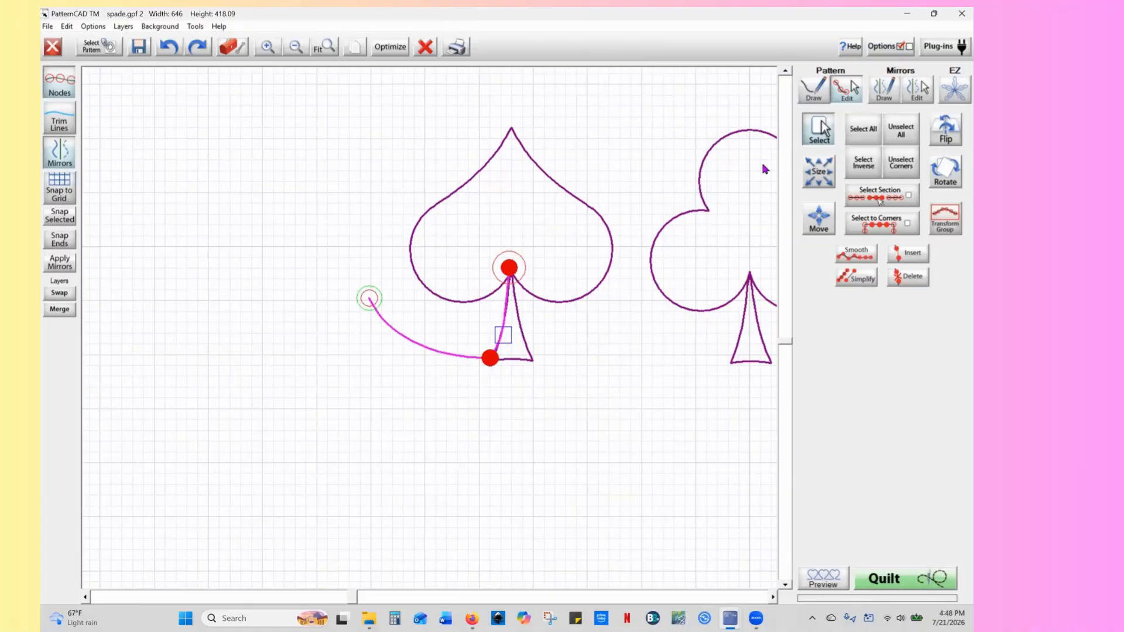
Trace the spade's left lobe with an arc from the stem's apex to the lobe's upper end, bending it outward
{"action": "left_click", "coordinate": [813, 91]}
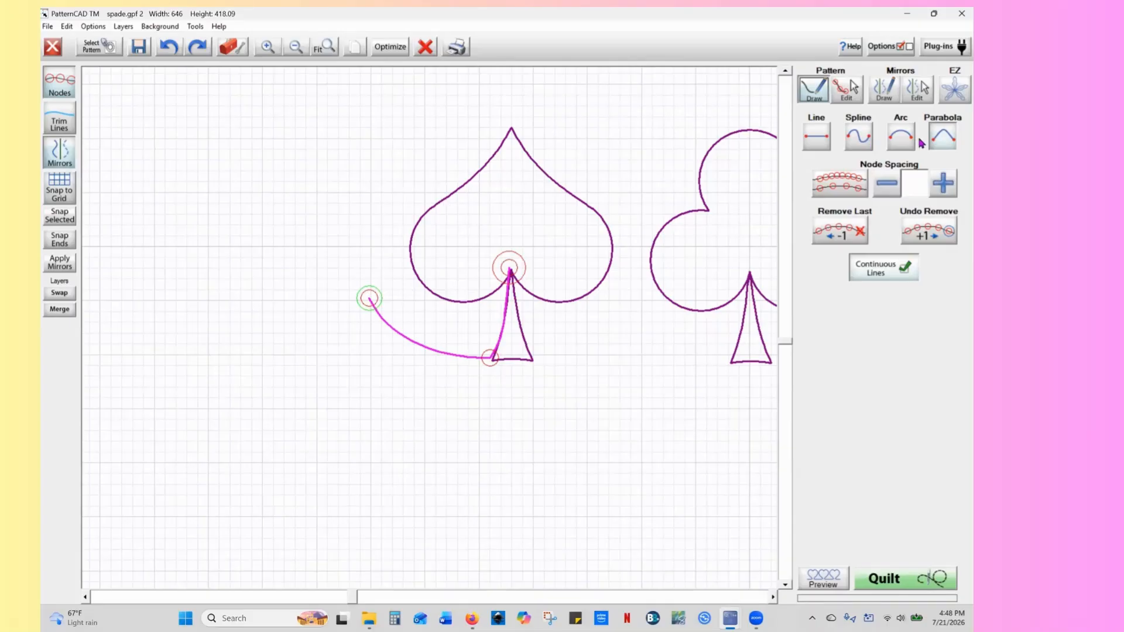
{"action": "left_click", "coordinate": [900, 139]}
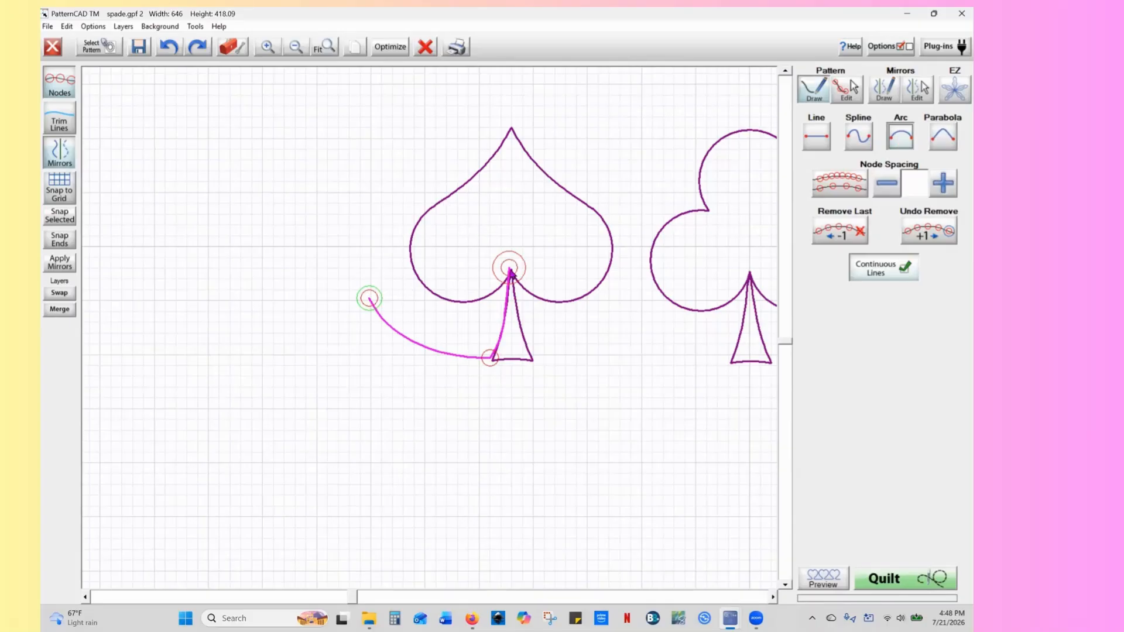
{"action": "left_click", "coordinate": [430, 208]}
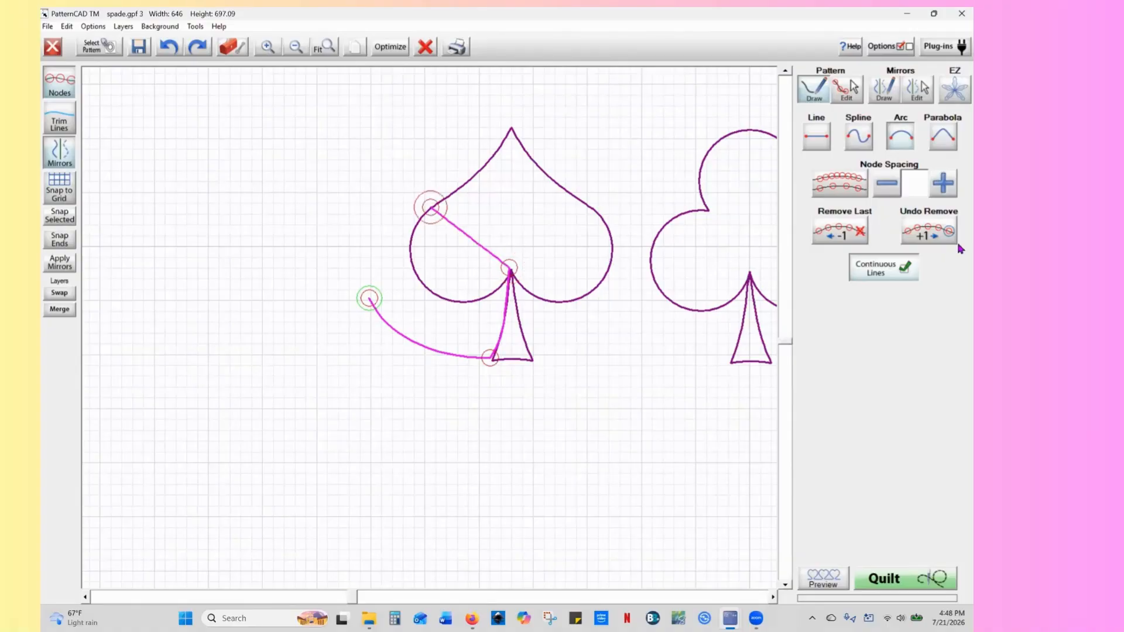
{"action": "right_click", "coordinate": [534, 202]}
{"action": "left_click_drag", "start_coordinate": [469, 237], "coordinate": [429, 289]}
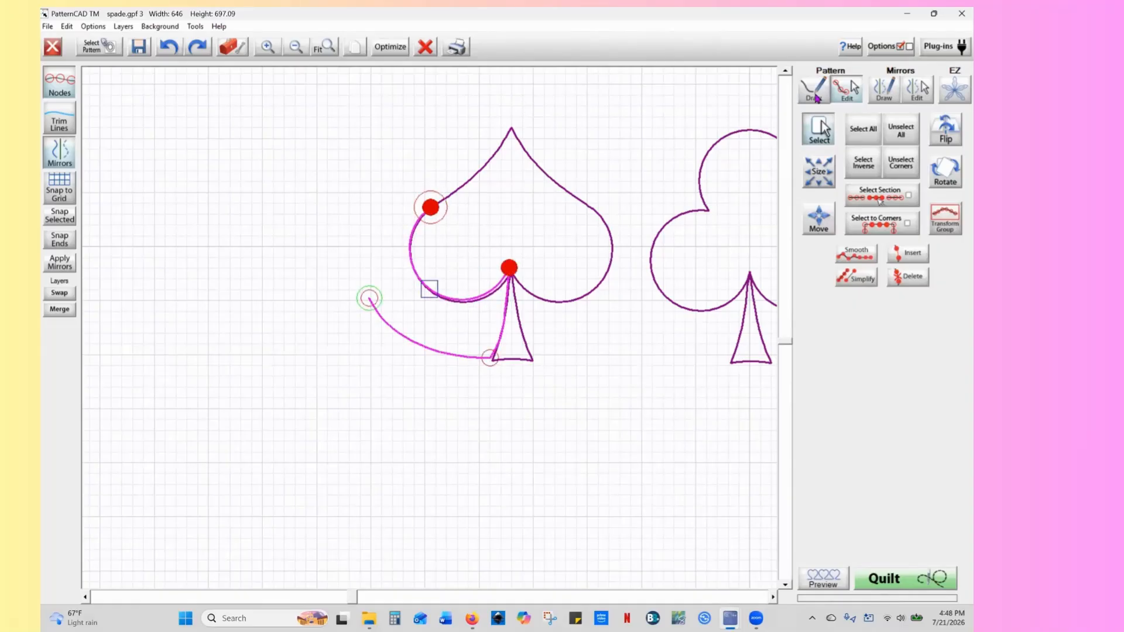
Continue the tracing with a spline from the left lobe to the spade's tip, and shape it along the outline
{"action": "left_click", "coordinate": [816, 93]}
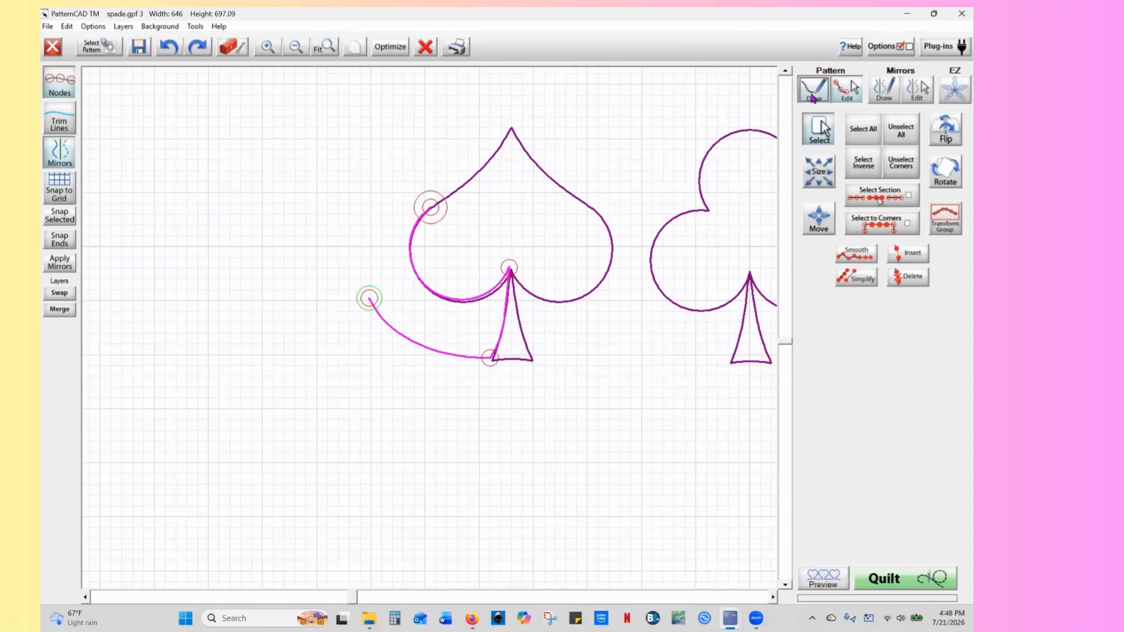
{"action": "left_click", "coordinate": [511, 128]}
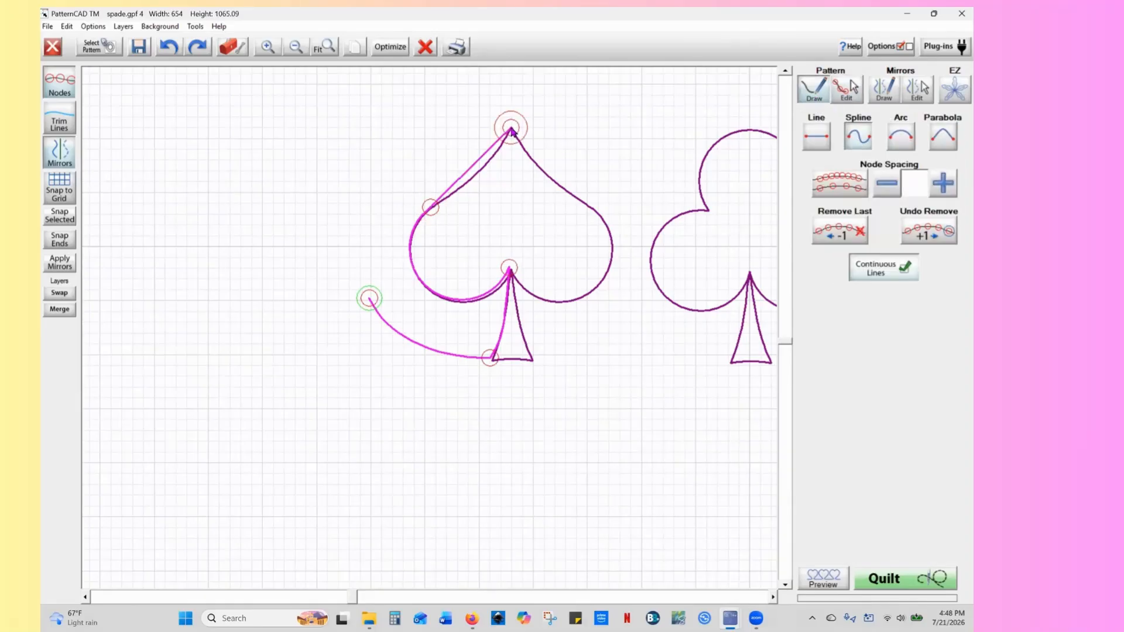
{"action": "left_click_drag", "start_coordinate": [460, 182], "coordinate": [493, 159]}
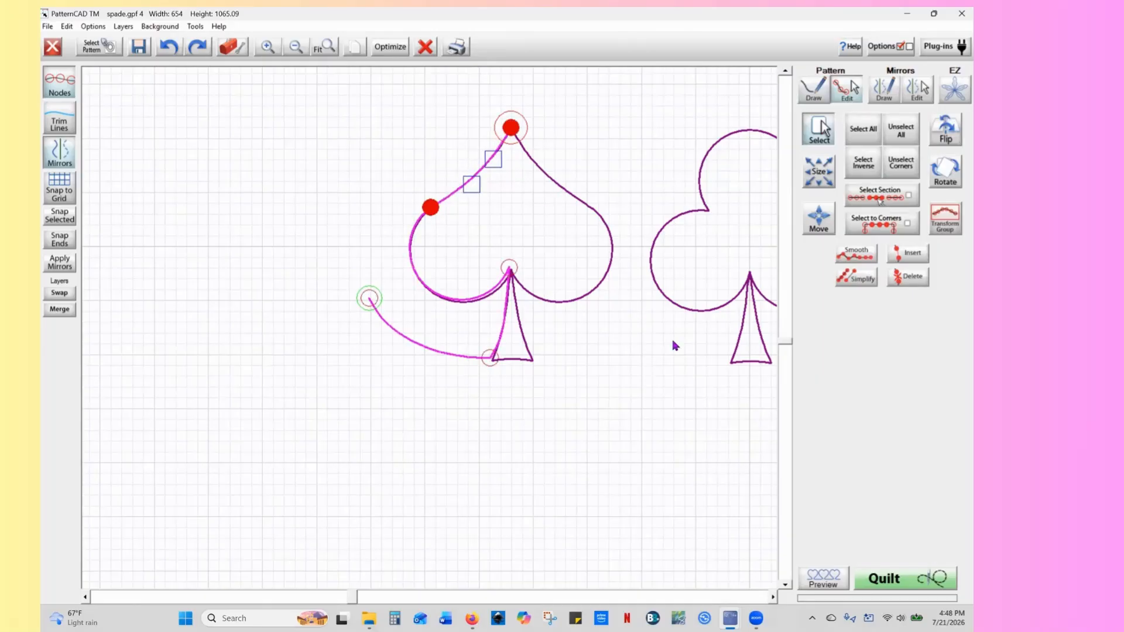
Clear the node selection and select only the traced node at the apex of the spade's stem
{"action": "left_click", "coordinate": [772, 597]}
{"action": "left_click", "coordinate": [772, 597]}
{"action": "left_click", "coordinate": [773, 597]}
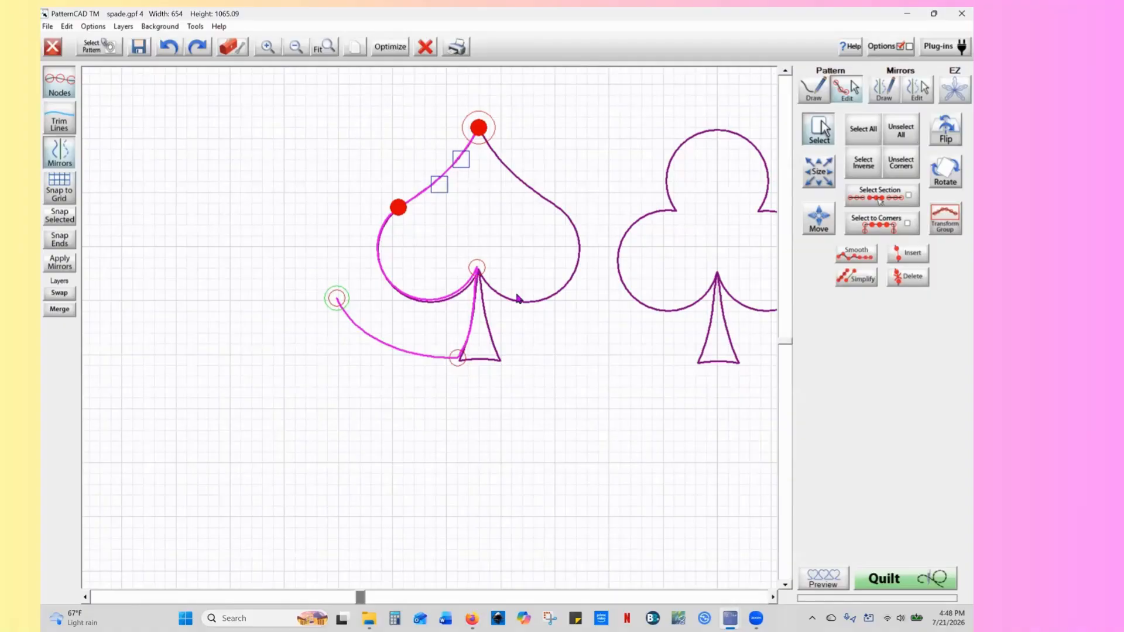
{"action": "left_click", "coordinate": [902, 141]}
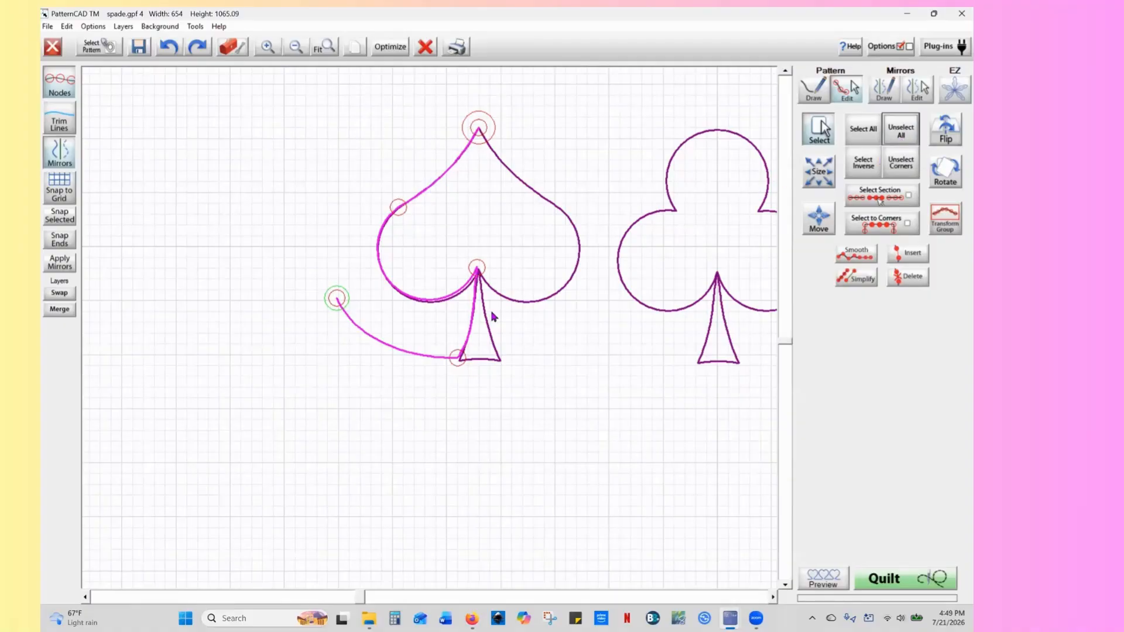
{"action": "left_click", "coordinate": [477, 269]}
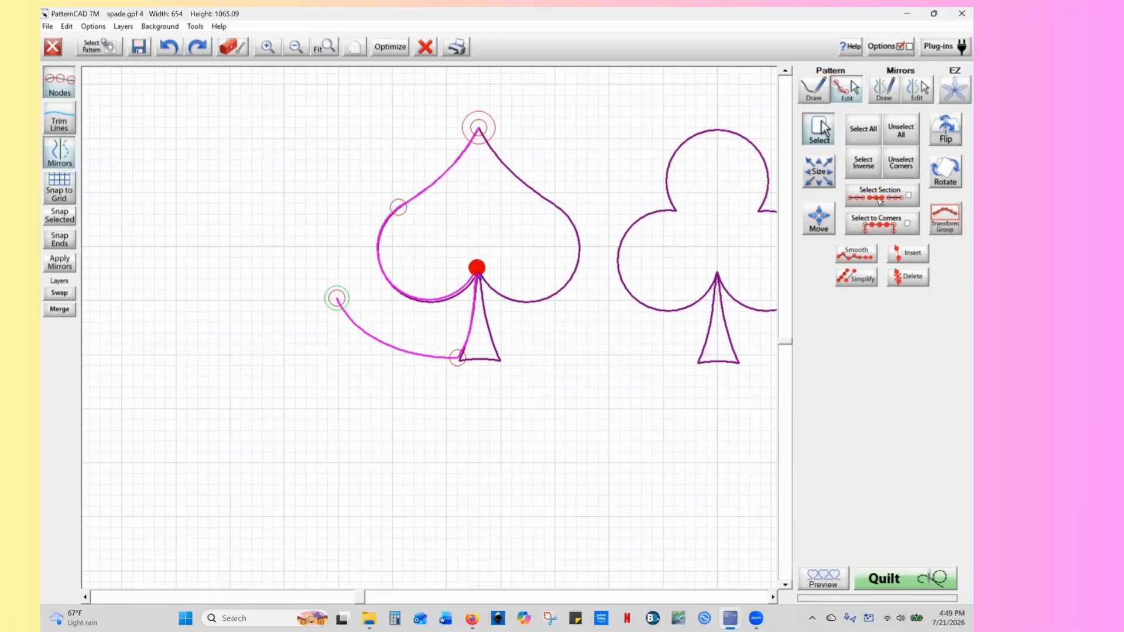
Align the inner bottom node with the traced stem top and duplicate the spade's left-half curve up to the tip
{"action": "left_click_drag", "start_coordinate": [477, 271], "coordinate": [478, 273]}
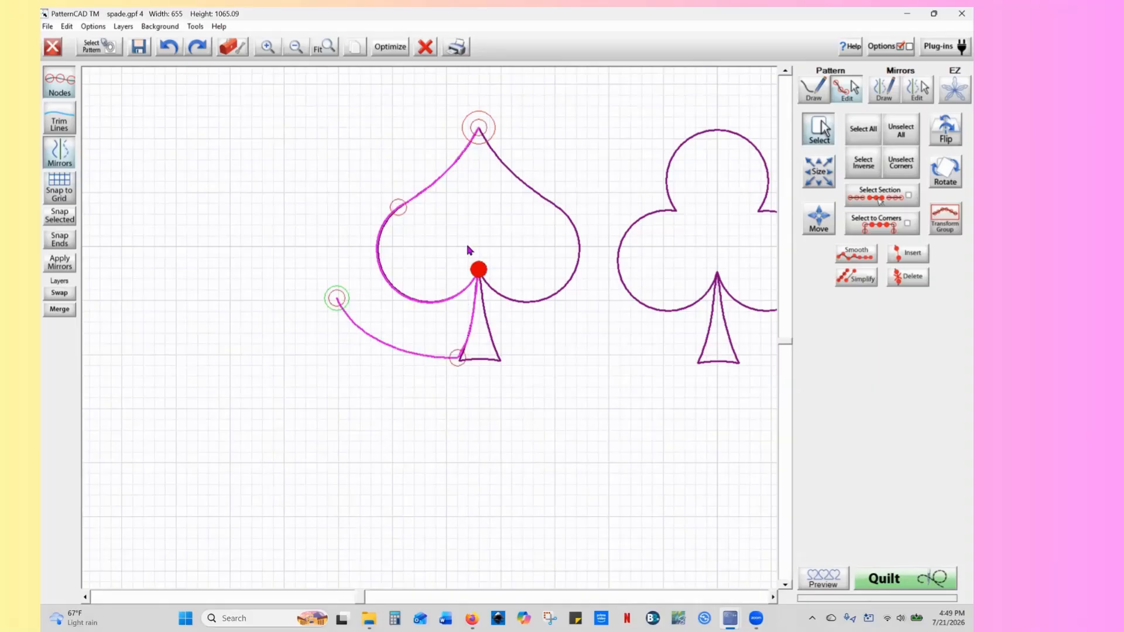
{"action": "left_click", "coordinate": [398, 207]}
{"action": "left_click", "coordinate": [479, 127]}
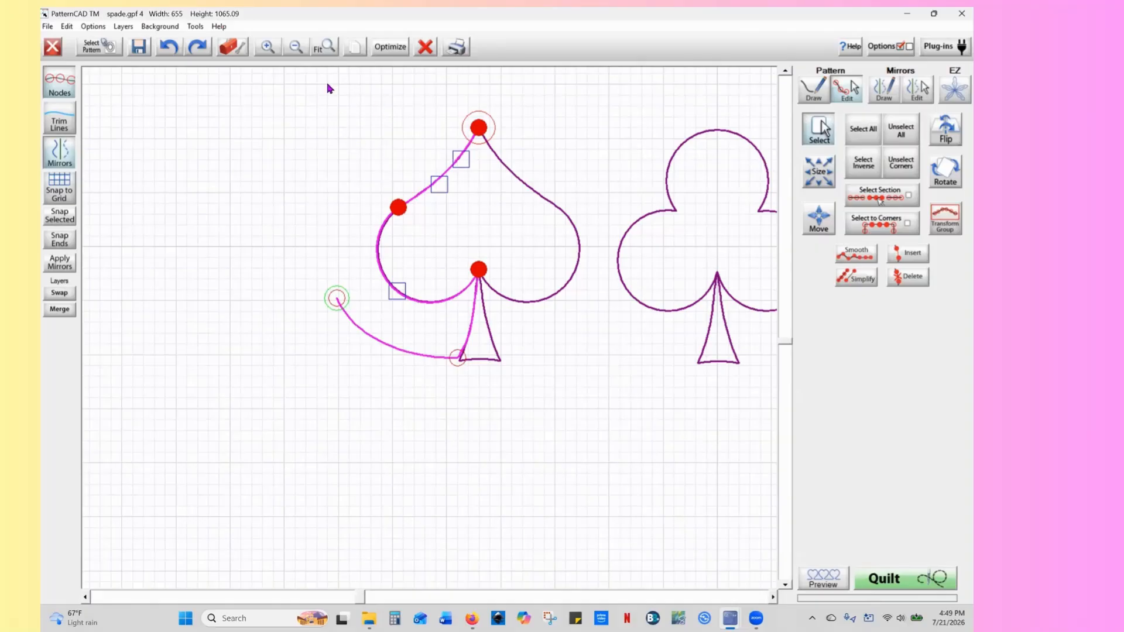
{"action": "left_click", "coordinate": [355, 48]}
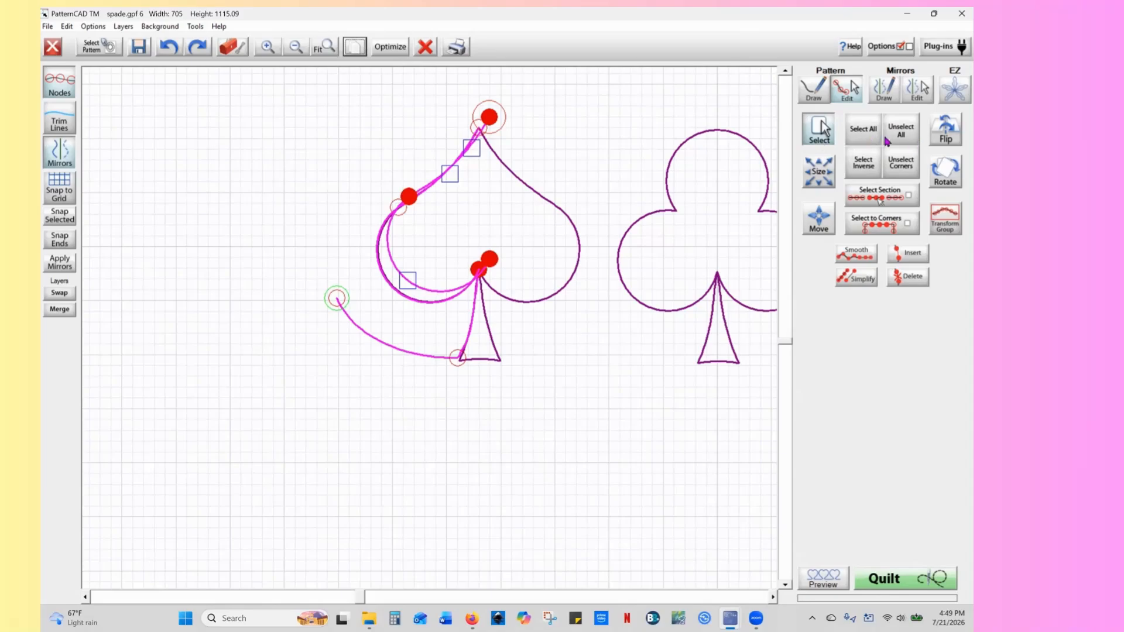
Flip the duplicated half horizontally and move it to the right, clear of the original spade curve
{"action": "left_click", "coordinate": [946, 140]}
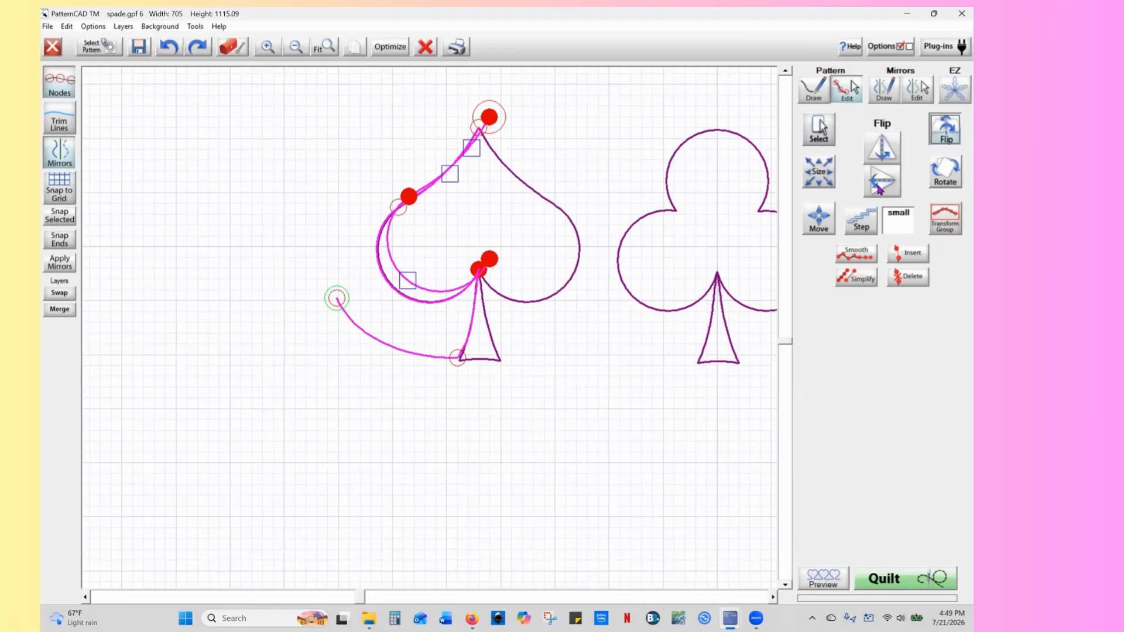
{"action": "left_click", "coordinate": [881, 157]}
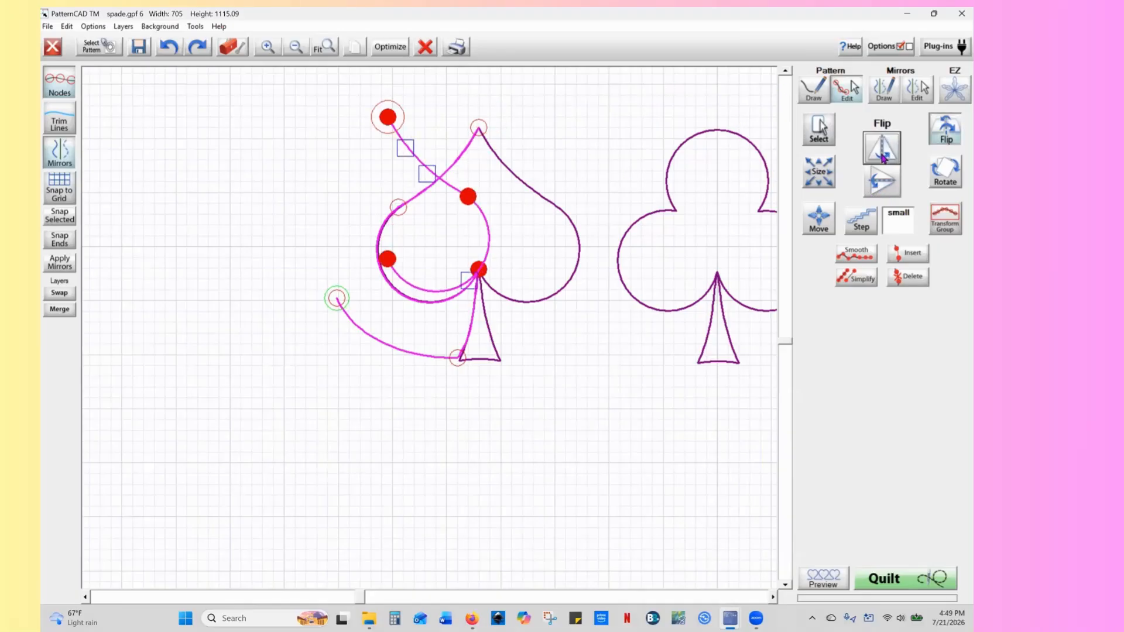
{"action": "mouse_move", "coordinate": [468, 196]}
{"action": "left_mouse_down"}
{"action": "mouse_move", "coordinate": [498, 195]}
{"action": "mouse_move", "coordinate": [488, 193]}
{"action": "left_mouse_up"}
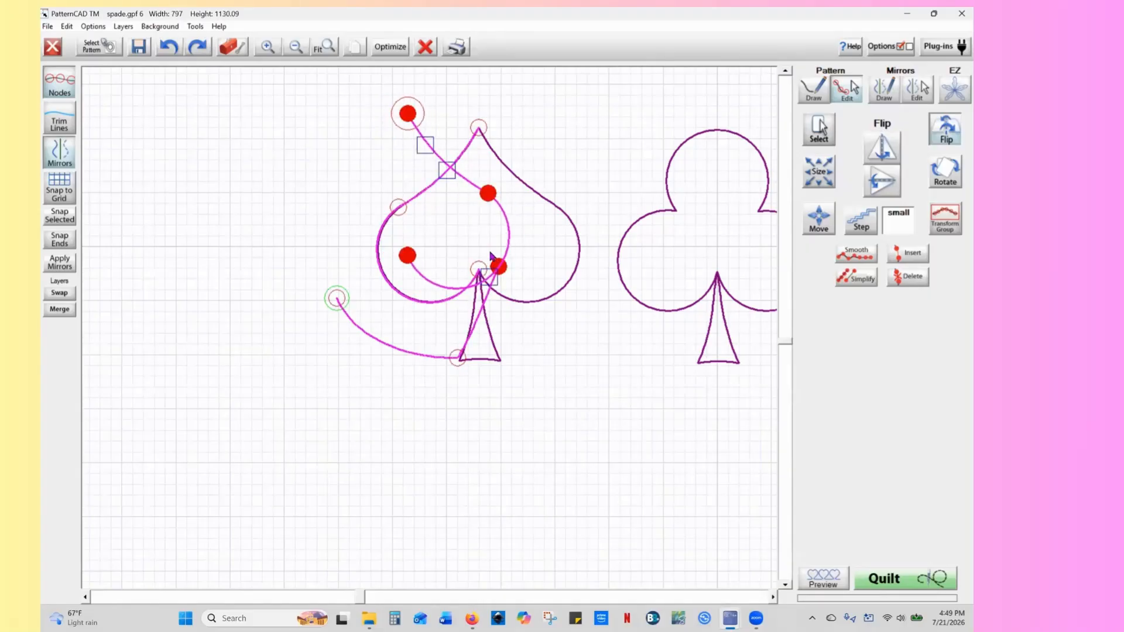
{"action": "left_click_drag", "start_coordinate": [487, 251], "coordinate": [513, 278]}
{"action": "left_click_drag", "start_coordinate": [489, 193], "coordinate": [599, 200]}
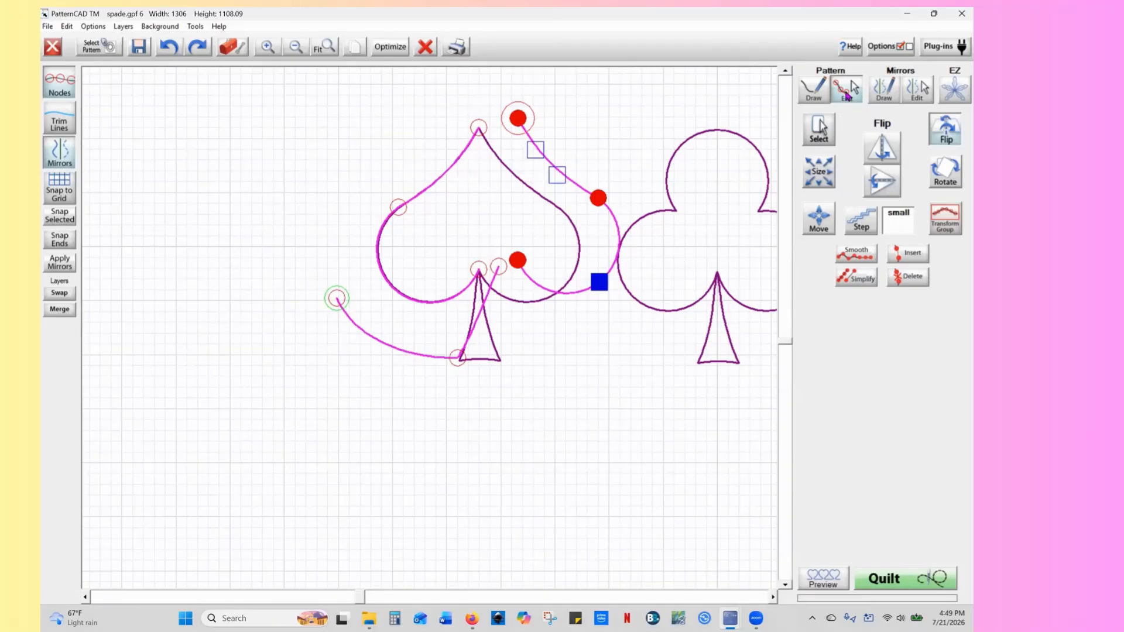
Move the displaced stem node back to the stem top and snap it to the neighbouring node there
{"action": "left_click", "coordinate": [830, 139]}
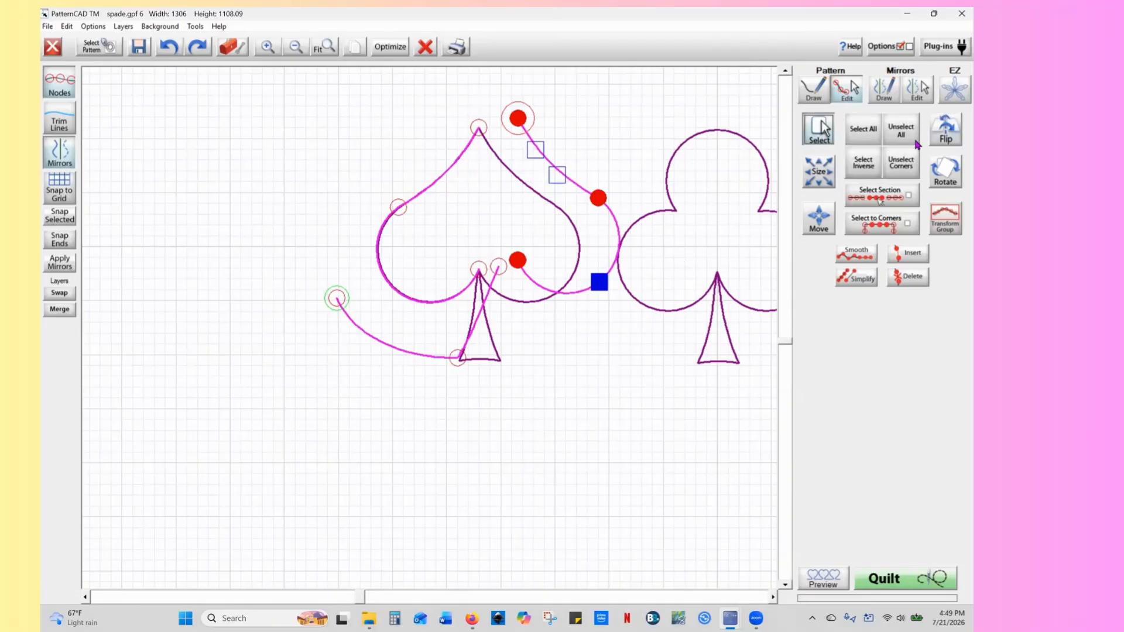
{"action": "left_click", "coordinate": [900, 141]}
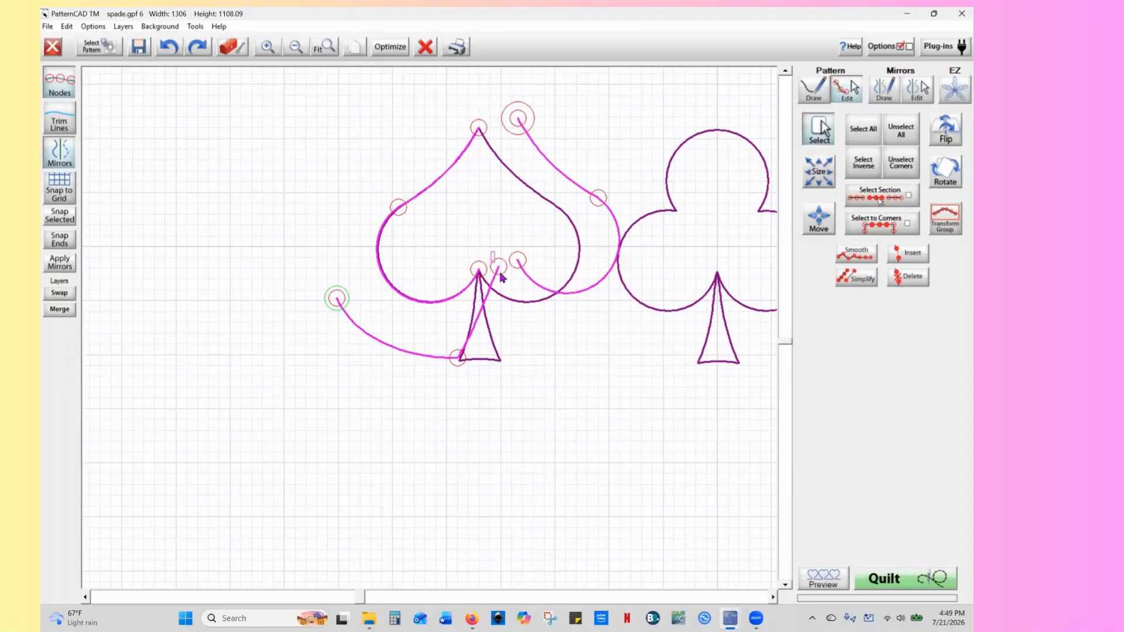
{"action": "left_click_drag", "start_coordinate": [499, 267], "coordinate": [478, 272]}
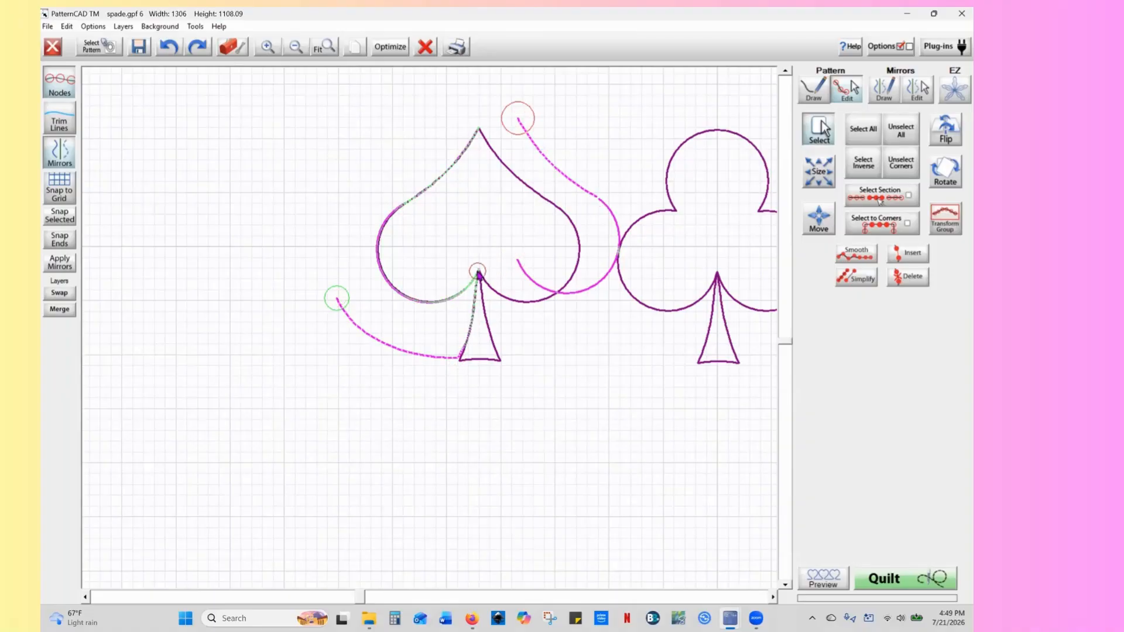
{"action": "left_click", "coordinate": [478, 272]}
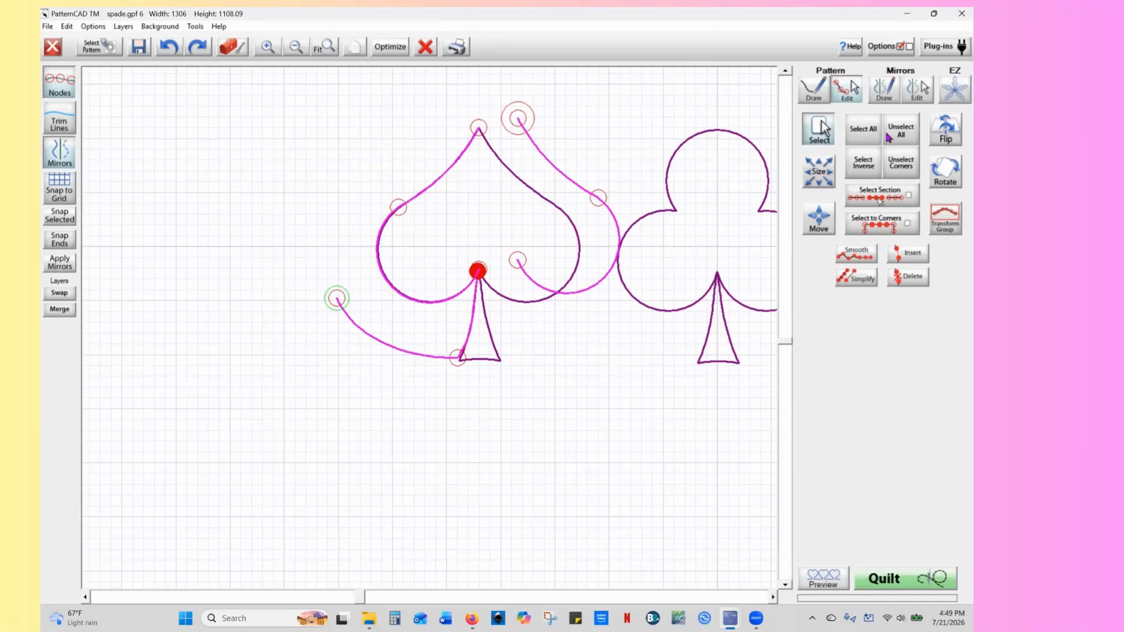
{"action": "left_click", "coordinate": [904, 136]}
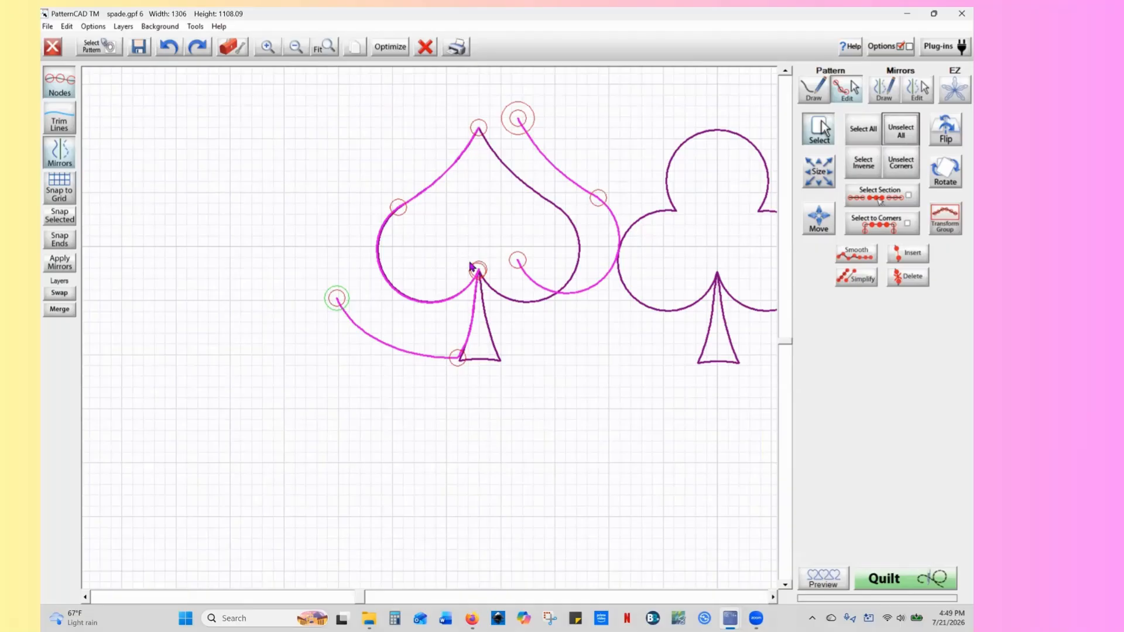
{"action": "left_click", "coordinate": [489, 284]}
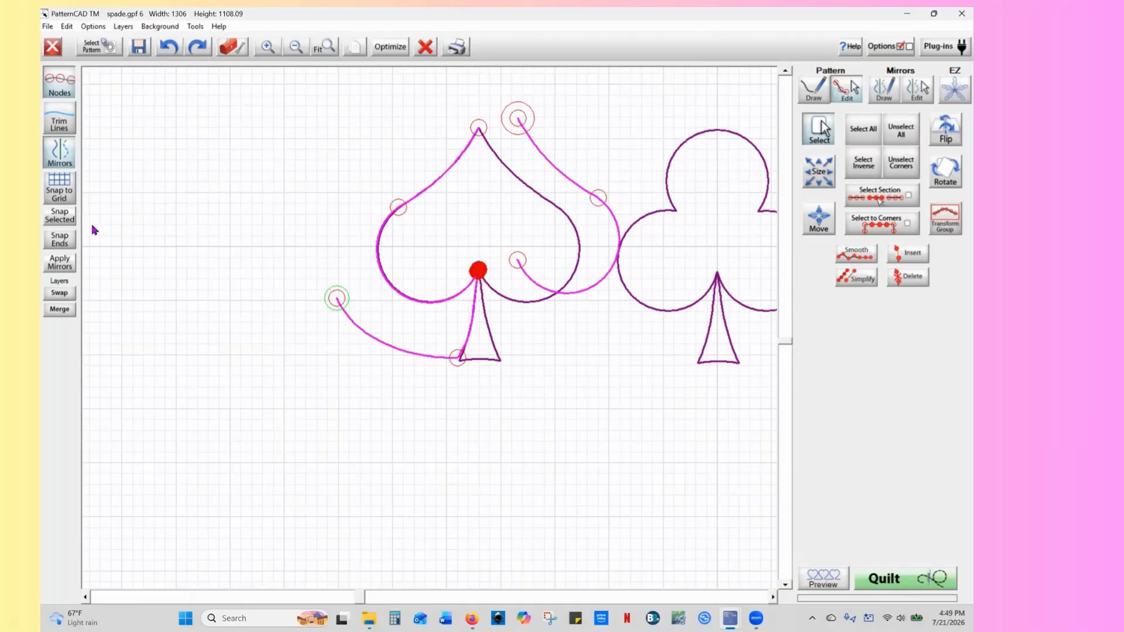
{"action": "left_click", "coordinate": [66, 220]}
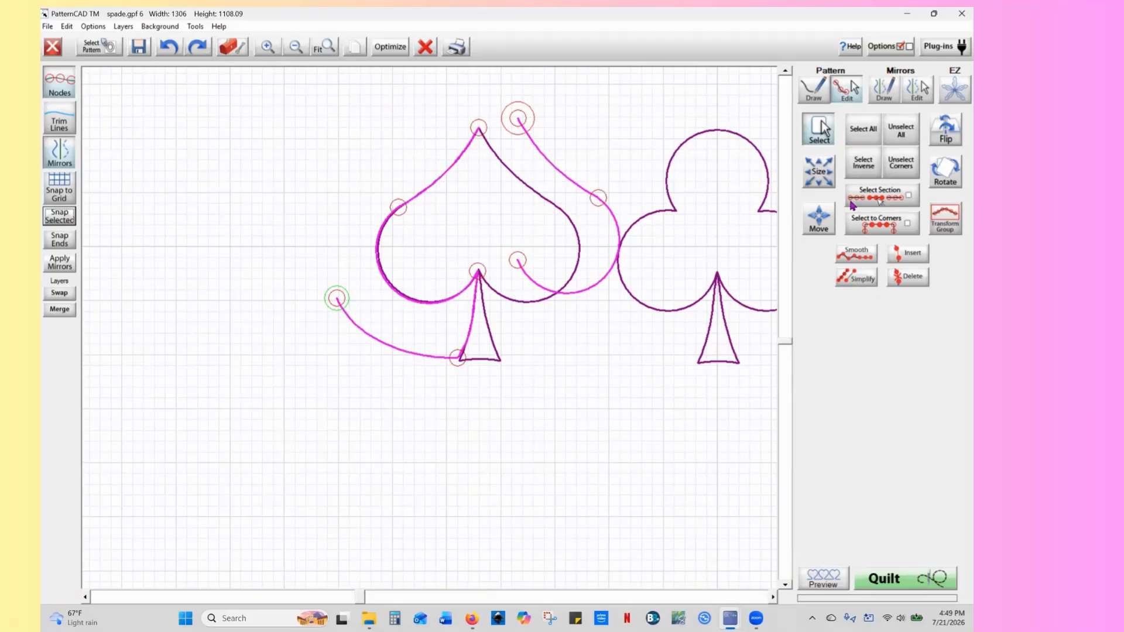
Select the flipped half as one section and move it onto the traced outline of the spade's right half
{"action": "left_click", "coordinate": [911, 199]}
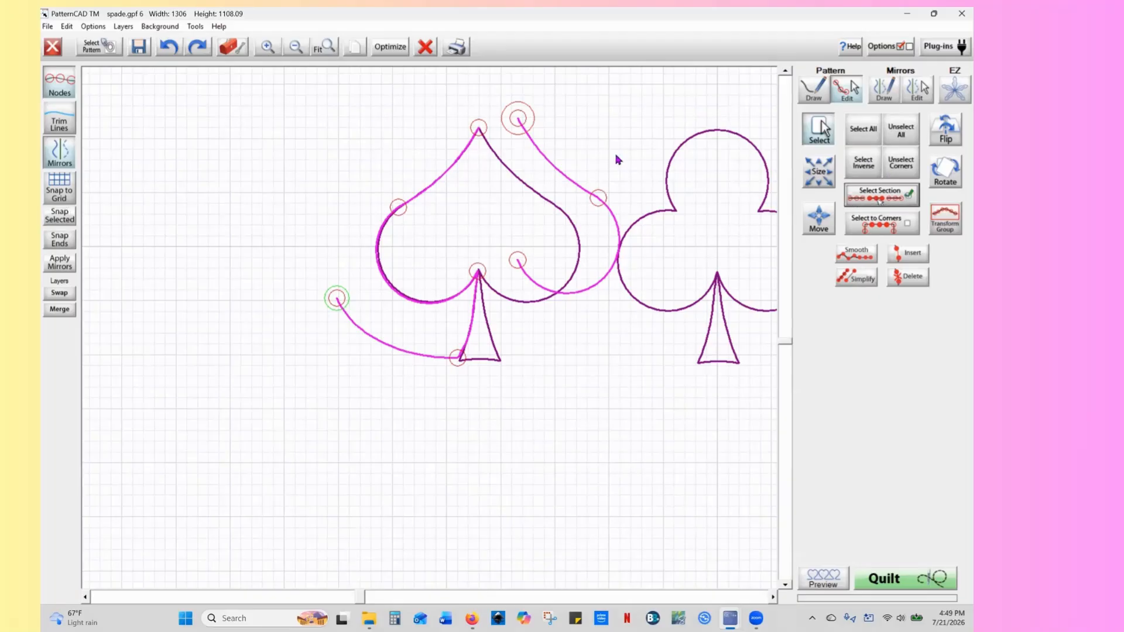
{"action": "left_click_drag", "start_coordinate": [560, 94], "coordinate": [507, 134]}
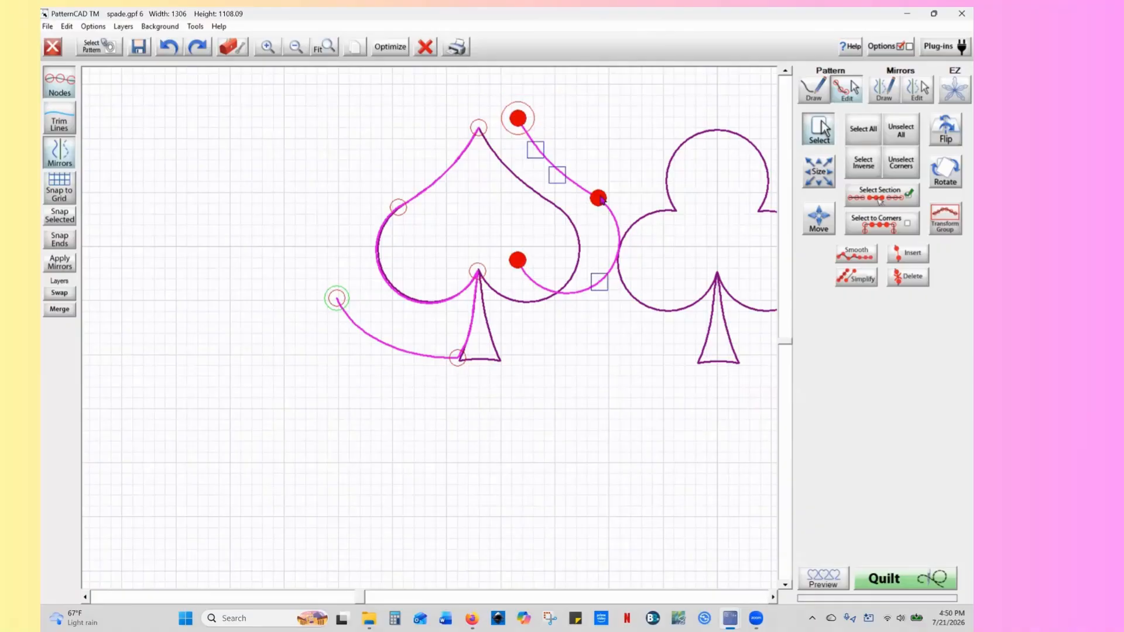
{"action": "left_click_drag", "start_coordinate": [601, 201], "coordinate": [559, 212]}
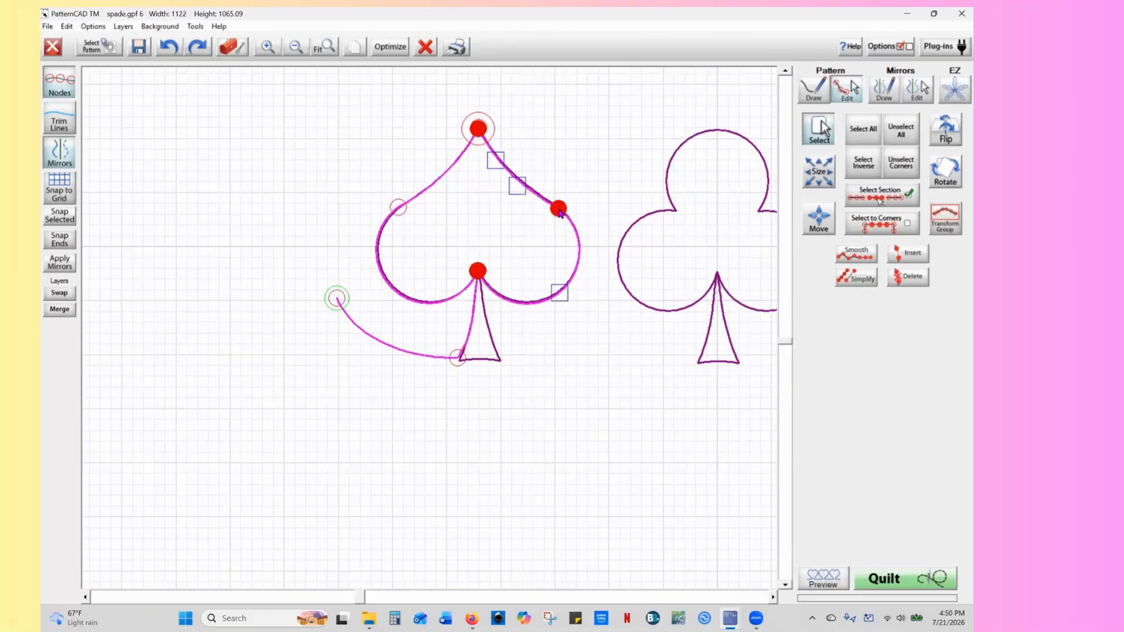
{"action": "left_click", "coordinate": [902, 141]}
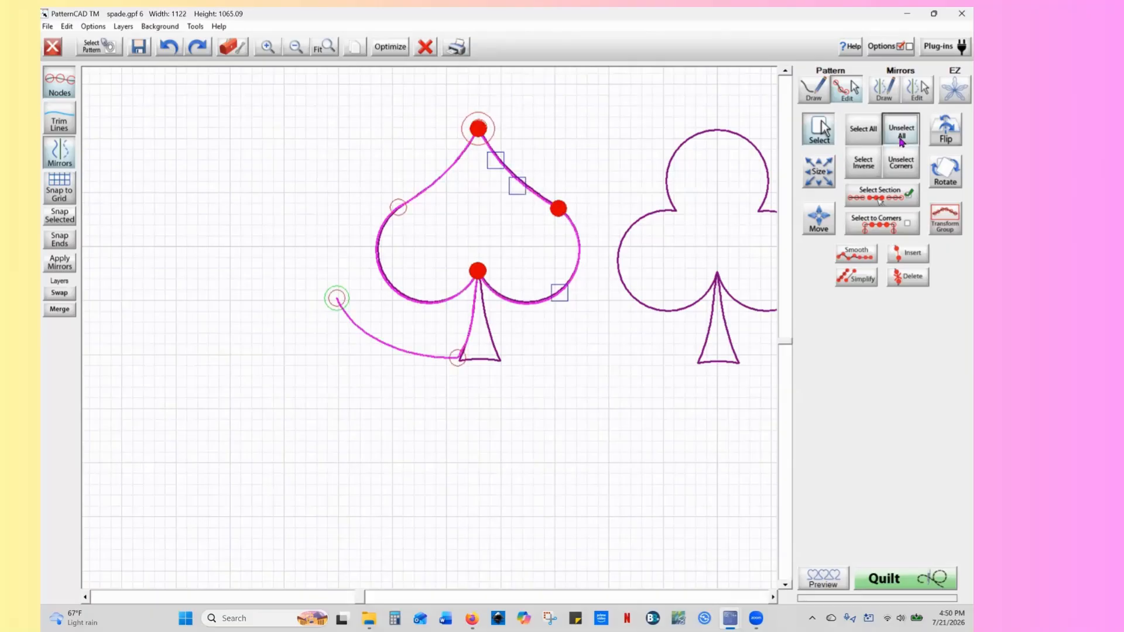
Select only the overlapping nodes at the spade's tip, without section selection, and snap them together
{"action": "left_click_drag", "start_coordinate": [447, 100], "coordinate": [505, 156]}
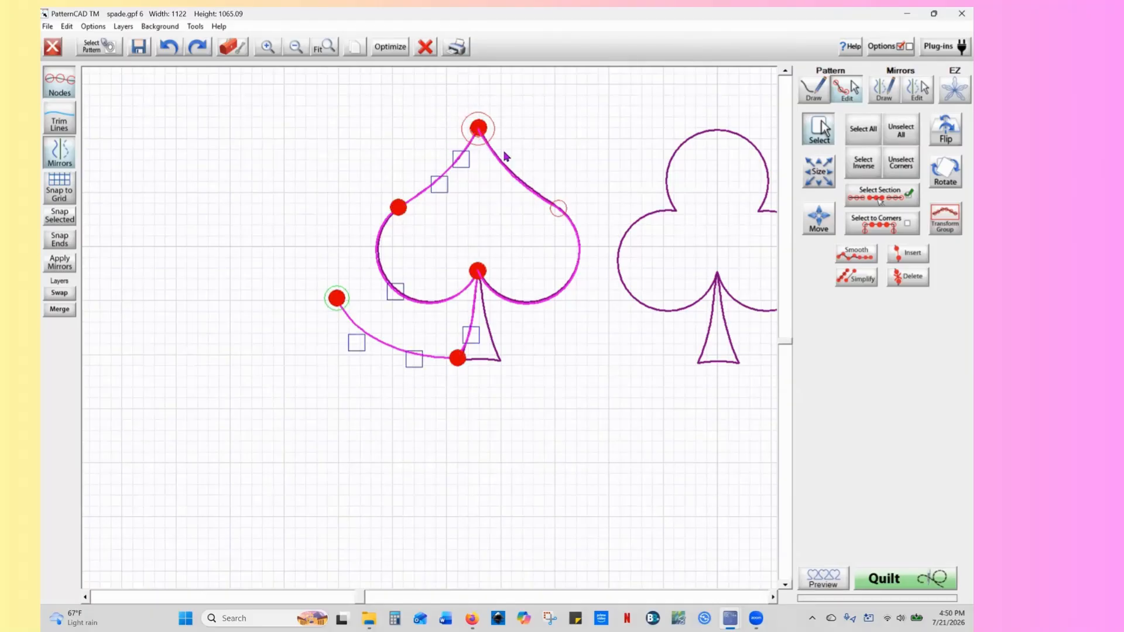
{"action": "left_click", "coordinate": [909, 197]}
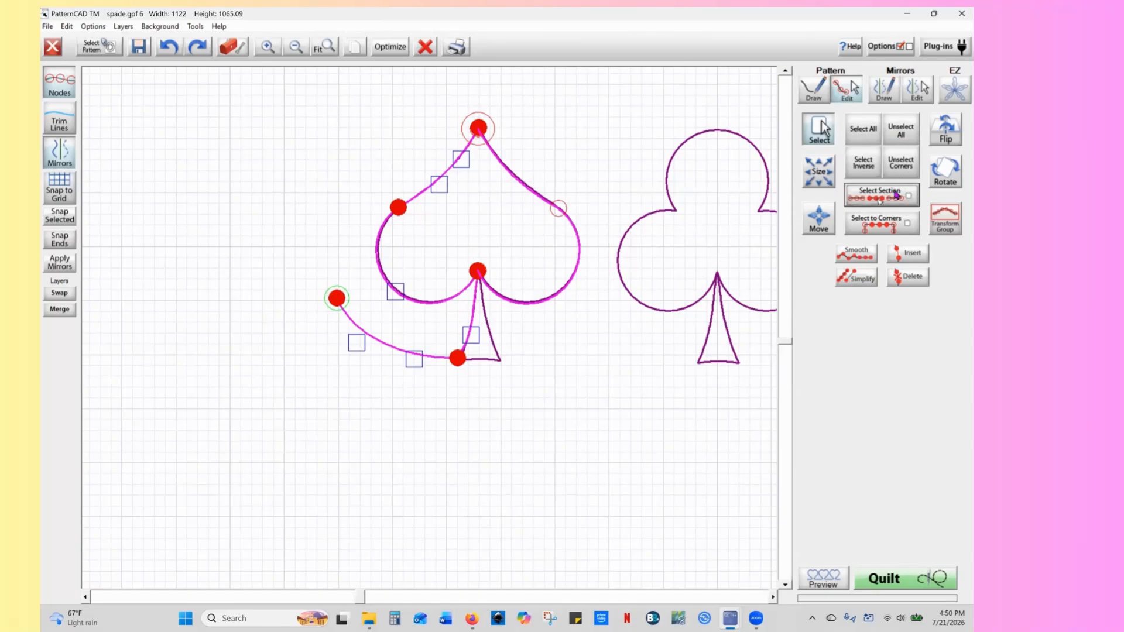
{"action": "left_click", "coordinate": [901, 137]}
{"action": "left_click_drag", "start_coordinate": [443, 103], "coordinate": [503, 155]}
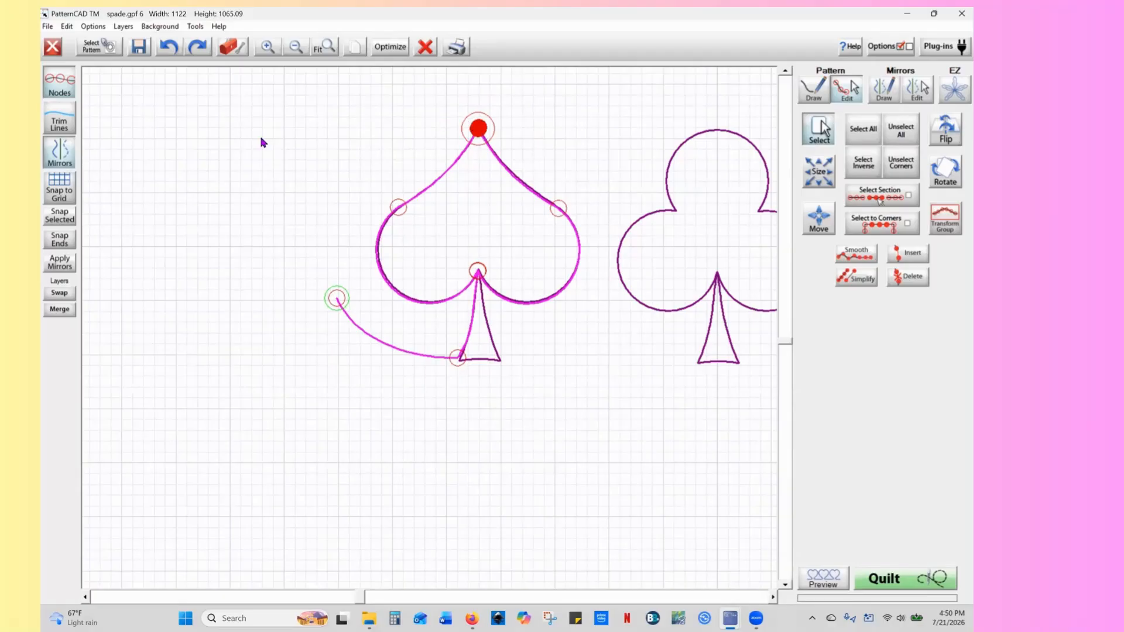
{"action": "left_click", "coordinate": [74, 217]}
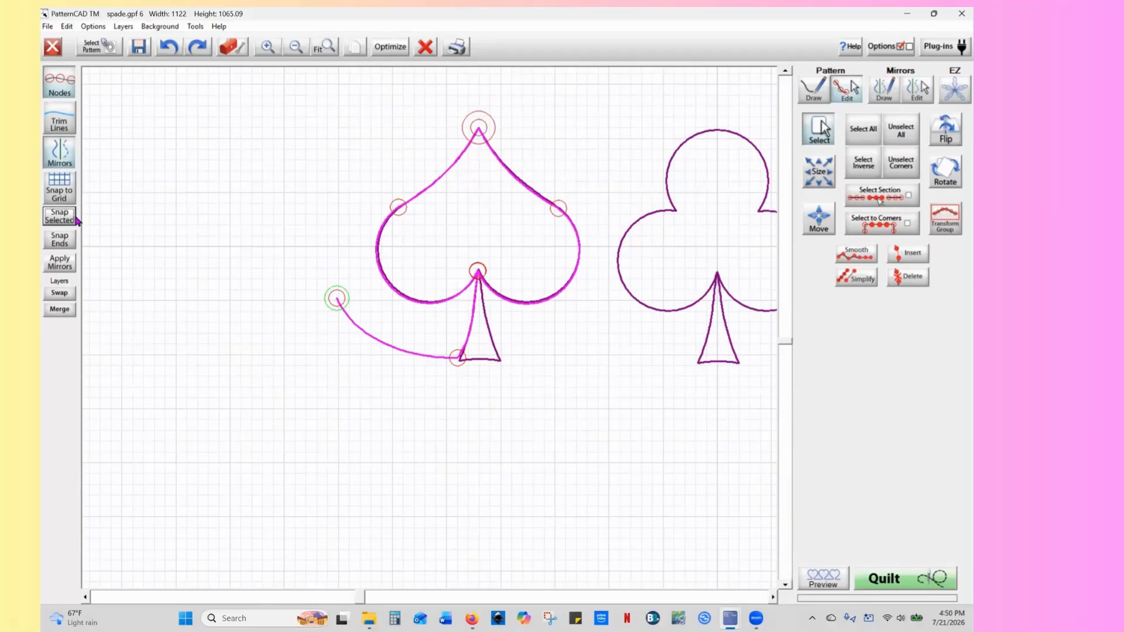
Select the overlapping nodes at the top of the stem and snap them together
{"action": "left_click", "coordinate": [908, 133]}
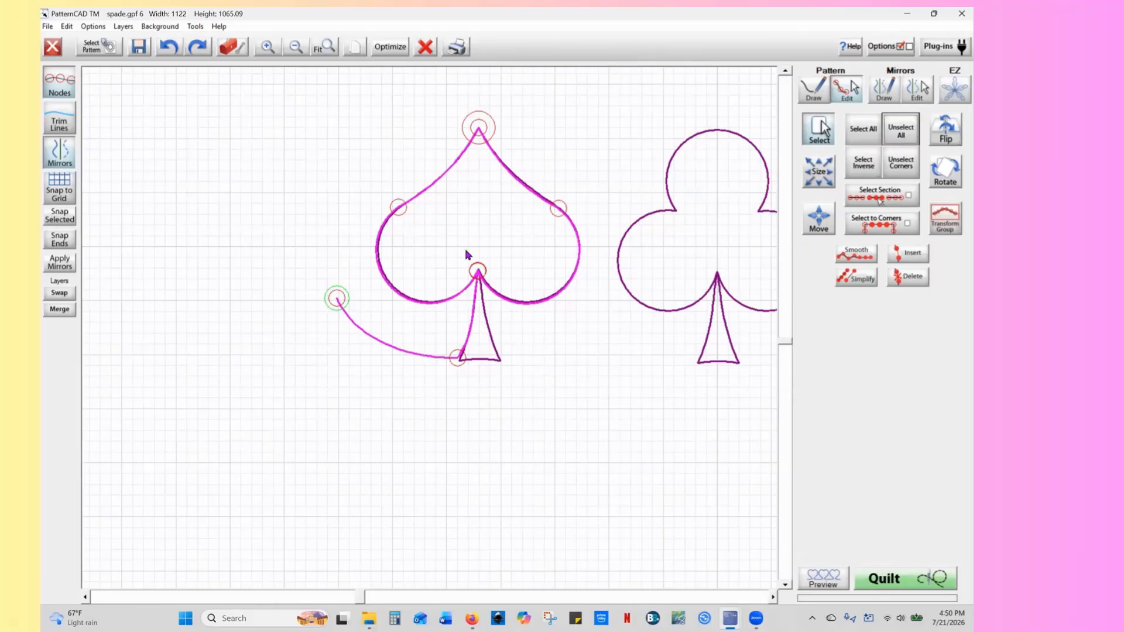
{"action": "left_click_drag", "start_coordinate": [451, 246], "coordinate": [497, 292]}
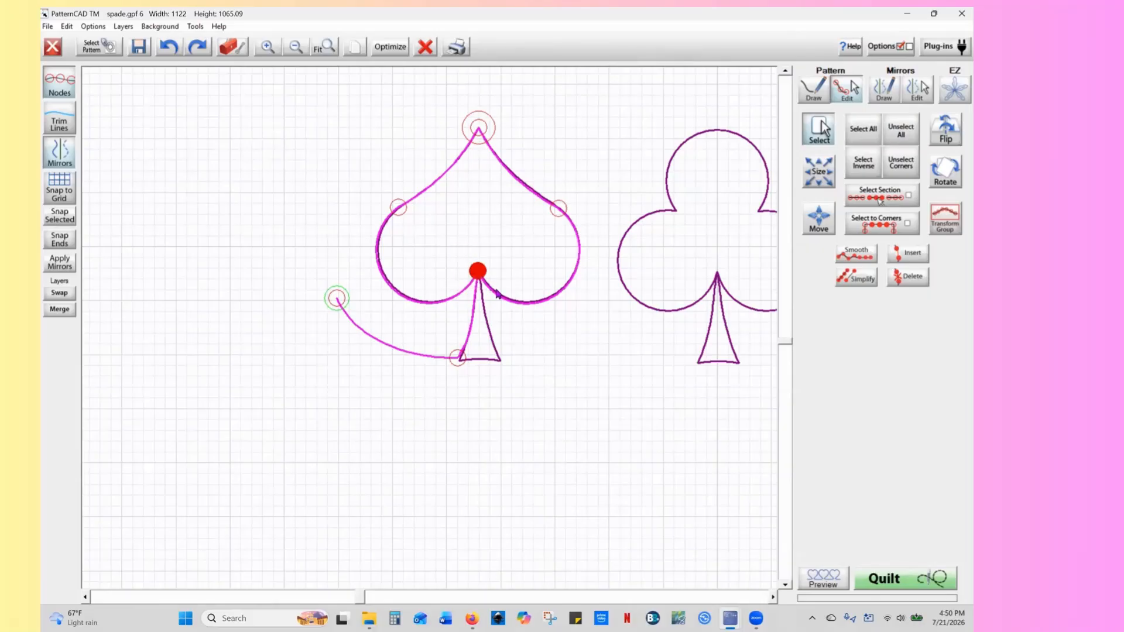
{"action": "left_click", "coordinate": [64, 217]}
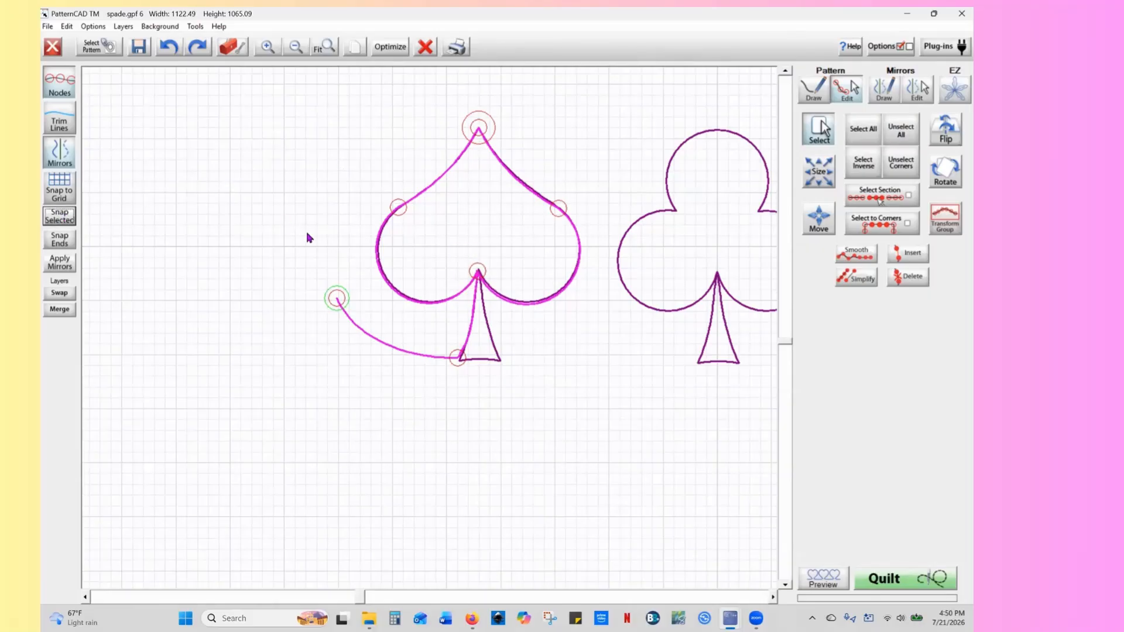
Optimize the stitch order so the path continues from the spade's tip around the right half and ends at the stem top
{"action": "left_click", "coordinate": [391, 48]}
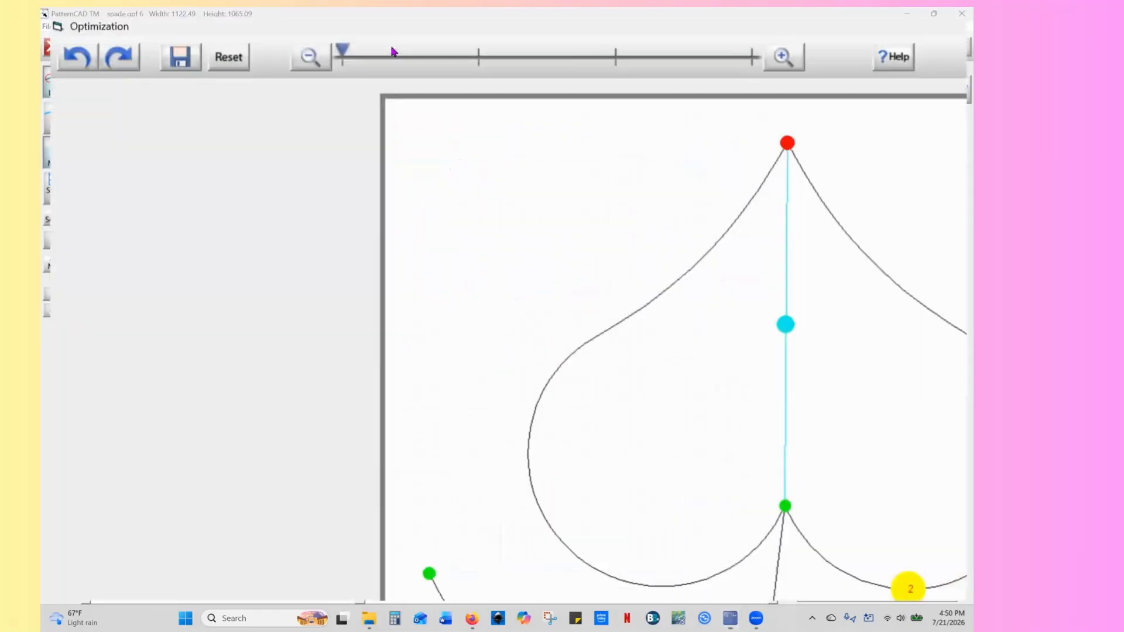
{"action": "left_click", "coordinate": [297, 390]}
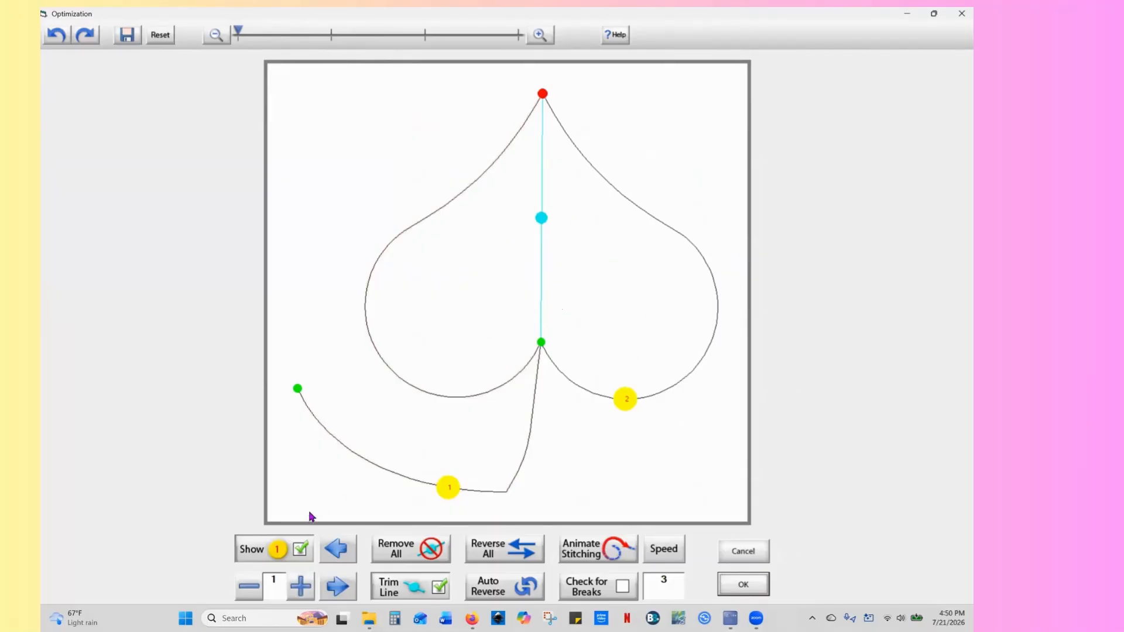
{"action": "left_click", "coordinate": [301, 550]}
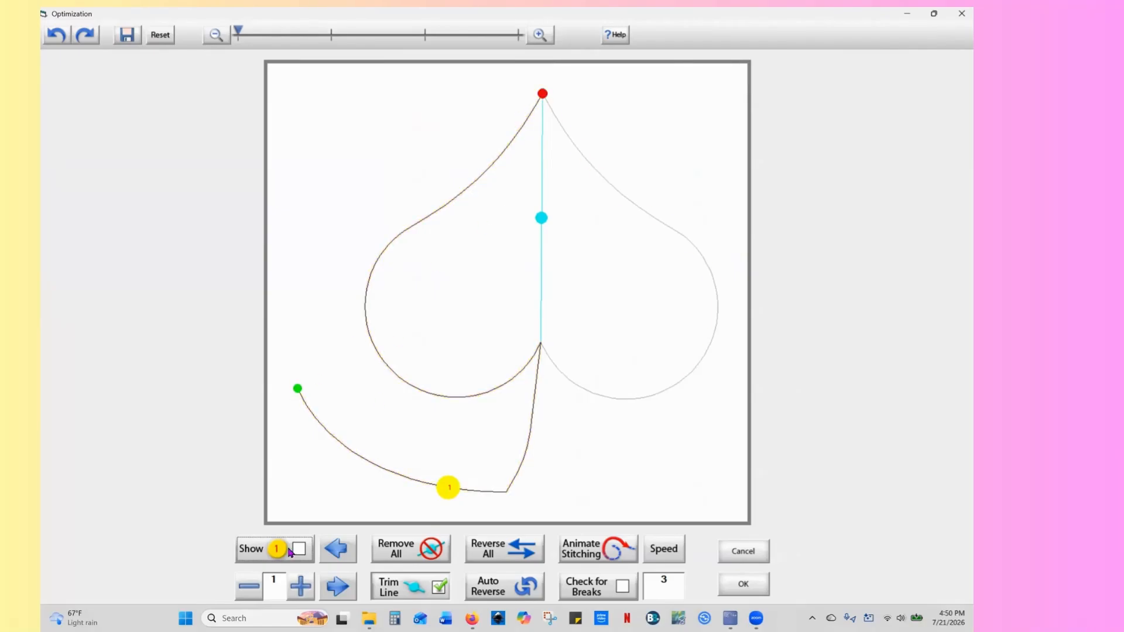
{"action": "left_click", "coordinate": [300, 586]}
{"action": "left_click", "coordinate": [543, 93]}
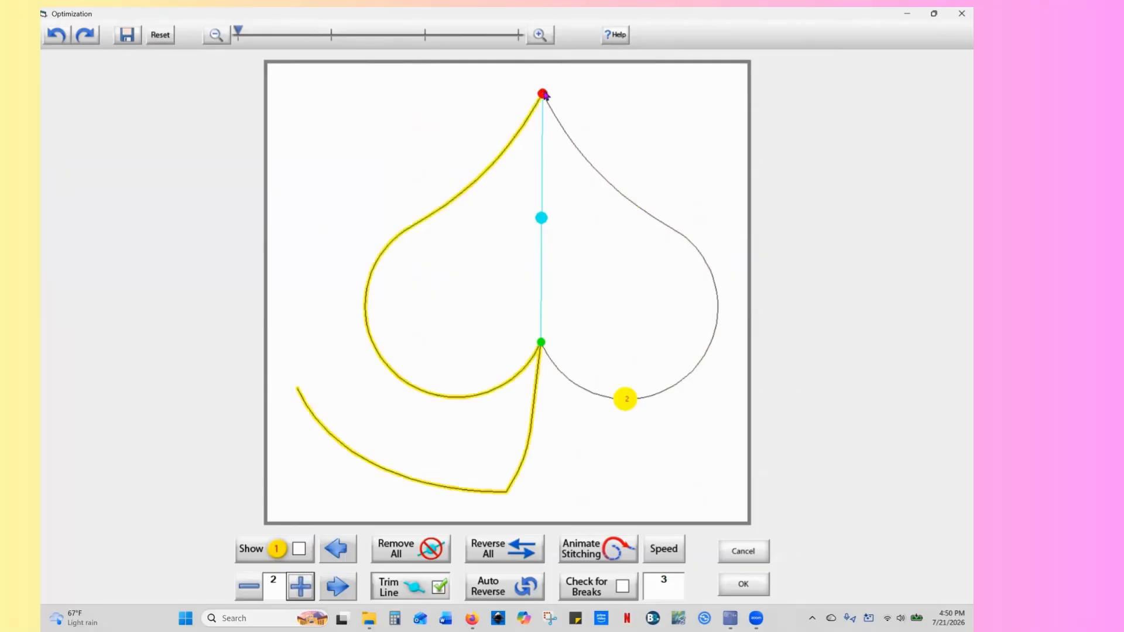
{"action": "left_click", "coordinate": [630, 202]}
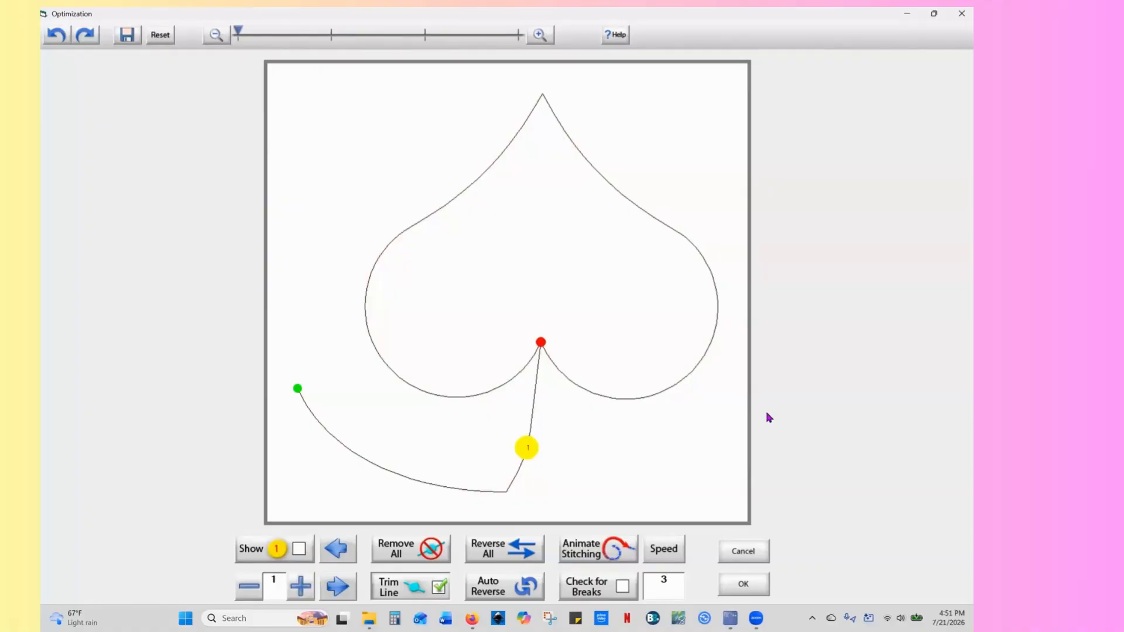
{"action": "left_click", "coordinate": [743, 584]}
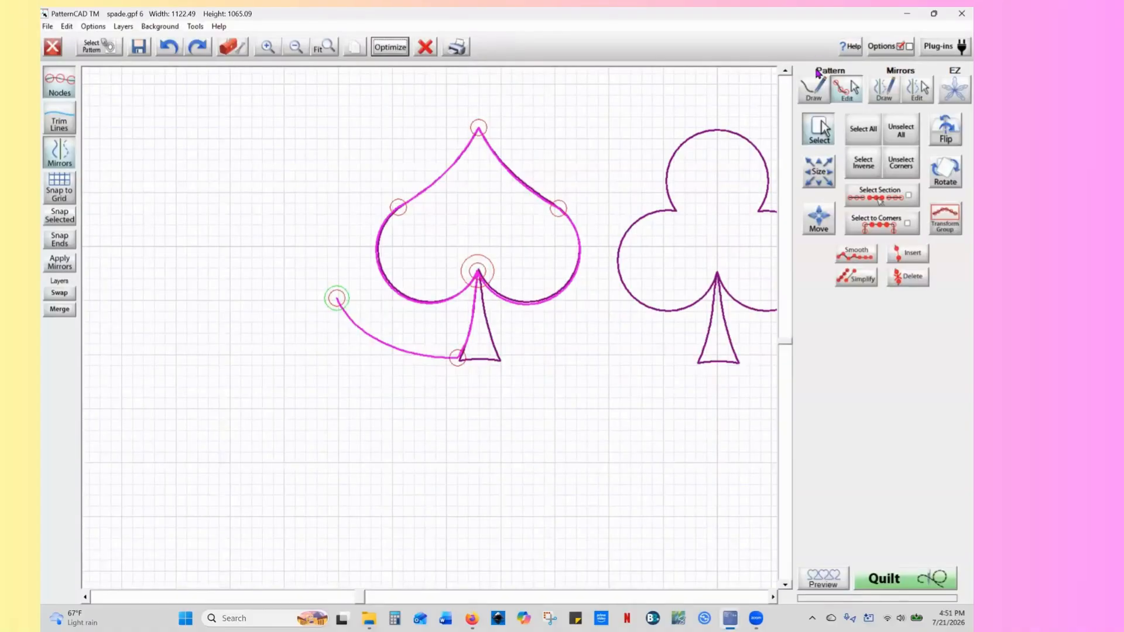
Draw a parabola segment from the stem top to the right corner of the stem's base
{"action": "left_click", "coordinate": [813, 94]}
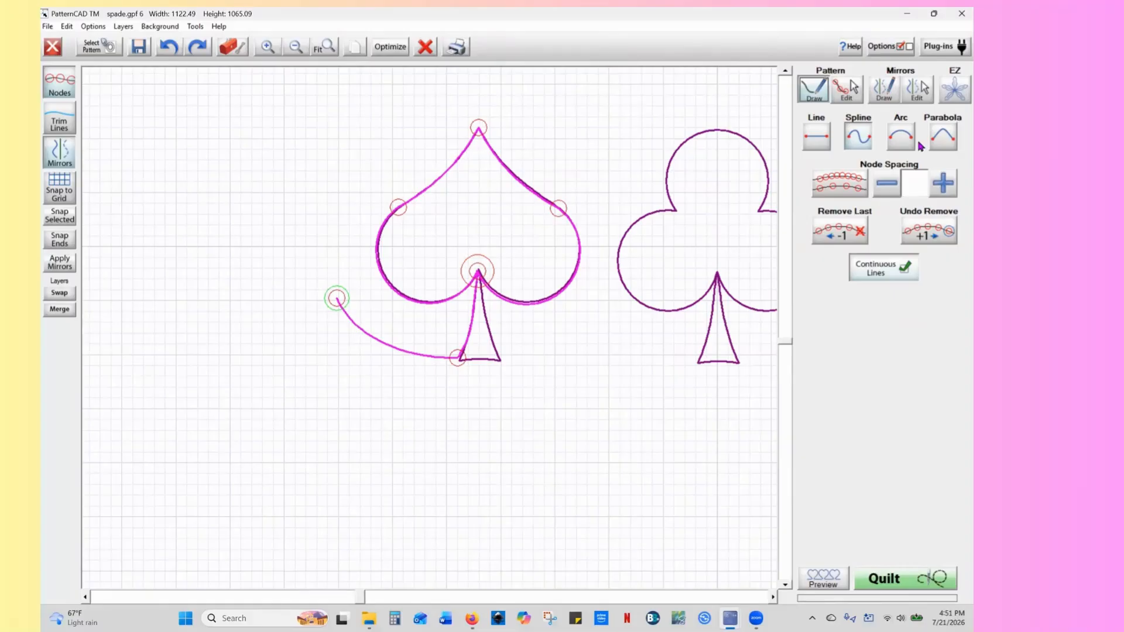
{"action": "left_click", "coordinate": [942, 140]}
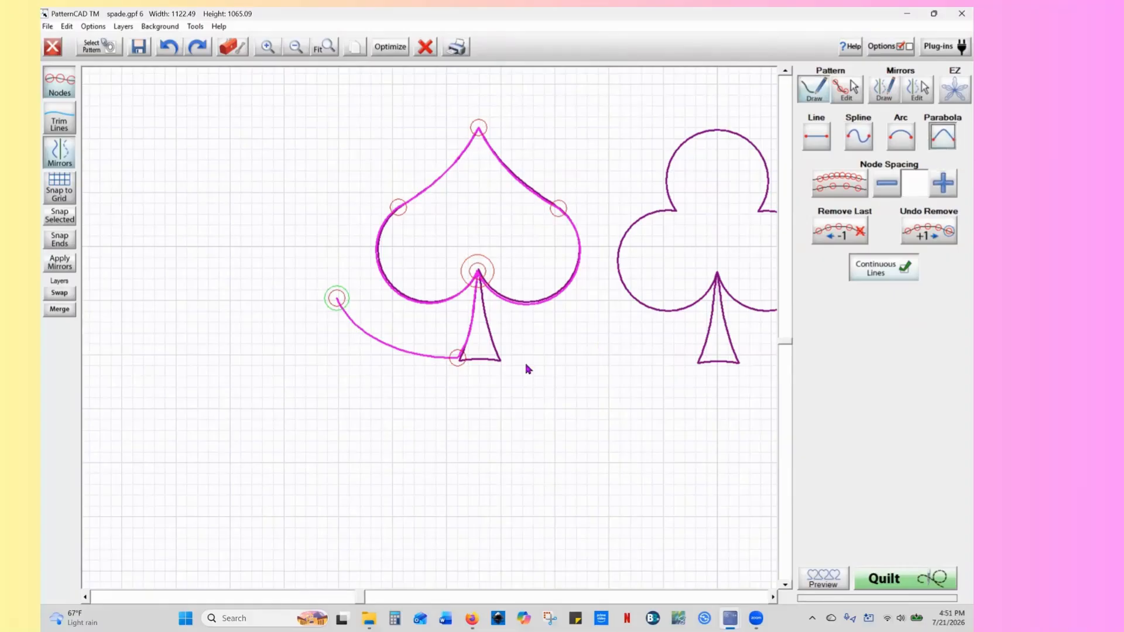
{"action": "left_click", "coordinate": [501, 362]}
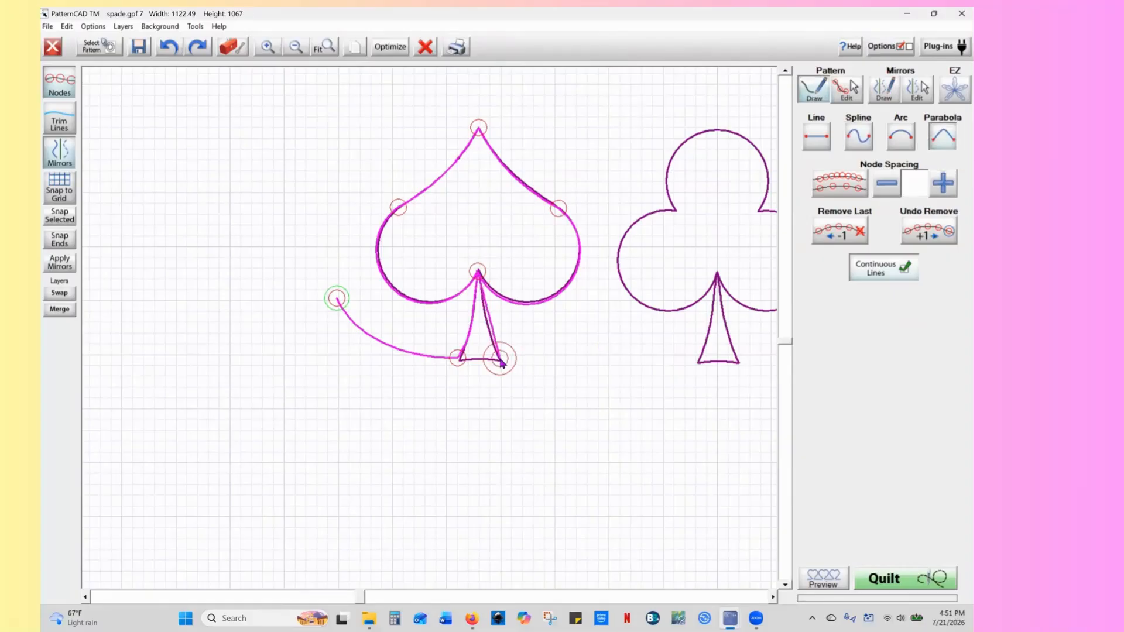
{"action": "right_click", "coordinate": [501, 361]}
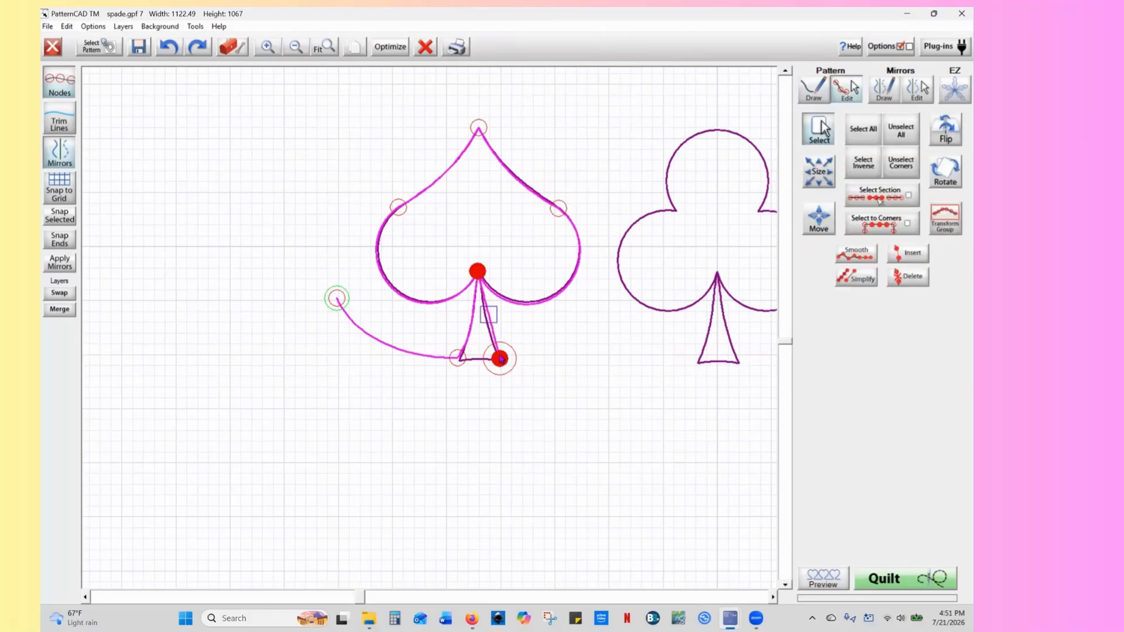
Bend the spade stem's right edge to its outline and draw an S-curved spline from its base to the left corner of the club's stem base
{"action": "left_click_drag", "start_coordinate": [490, 316], "coordinate": [485, 320]}
{"action": "left_click", "coordinate": [820, 91]}
{"action": "left_click", "coordinate": [857, 138]}
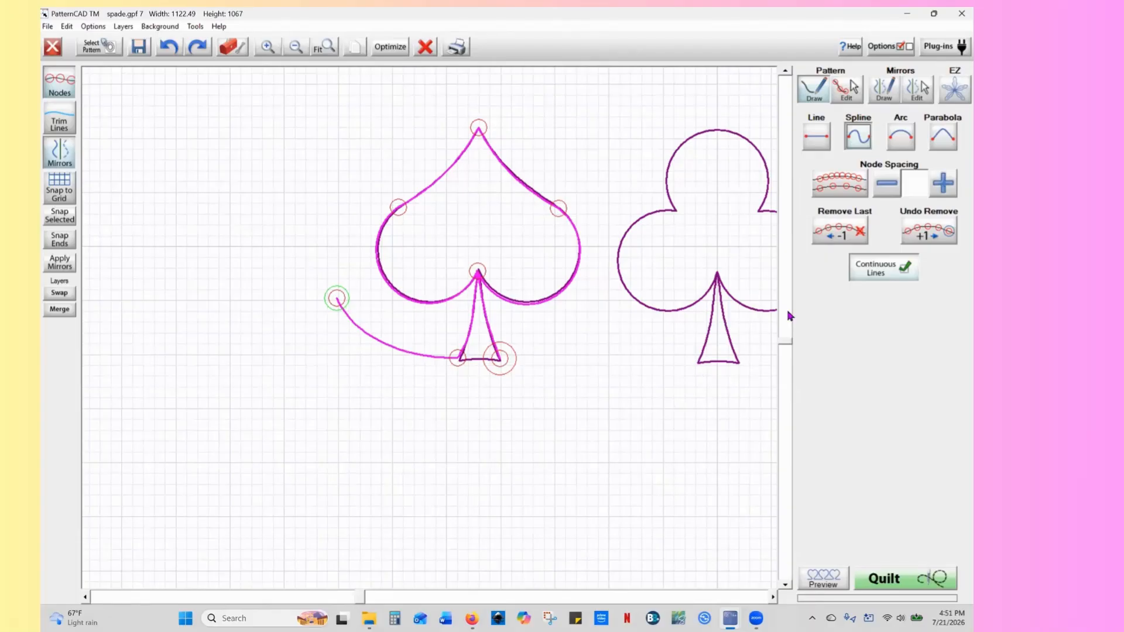
{"action": "left_click", "coordinate": [697, 364]}
{"action": "right_click", "coordinate": [697, 364]}
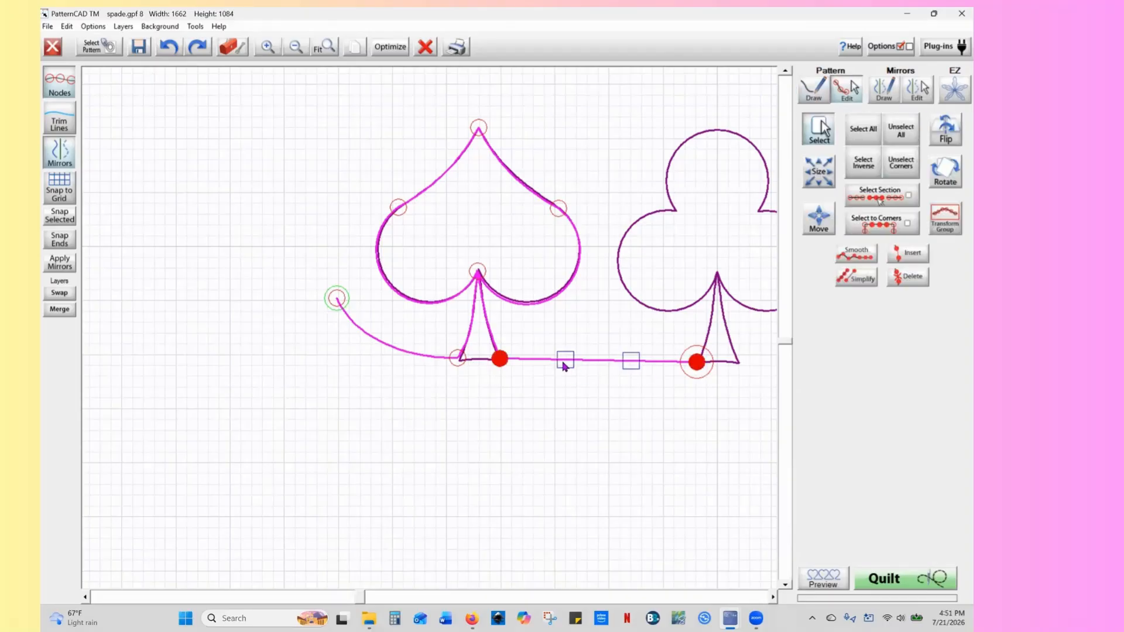
{"action": "left_click_drag", "start_coordinate": [565, 367], "coordinate": [565, 317]}
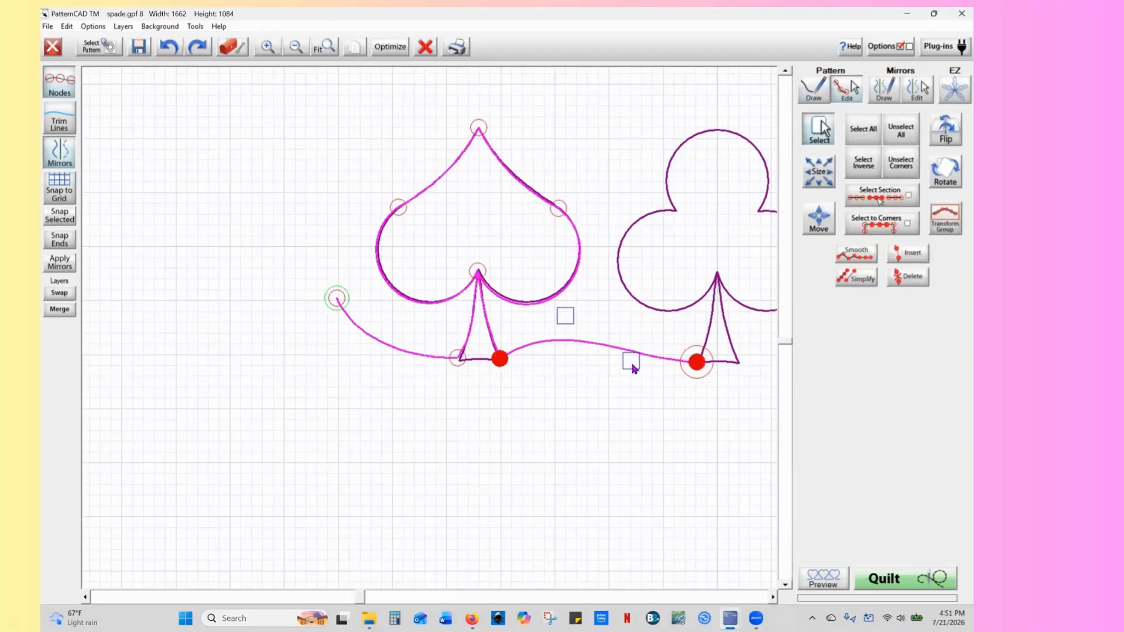
{"action": "left_click_drag", "start_coordinate": [632, 368], "coordinate": [636, 374]}
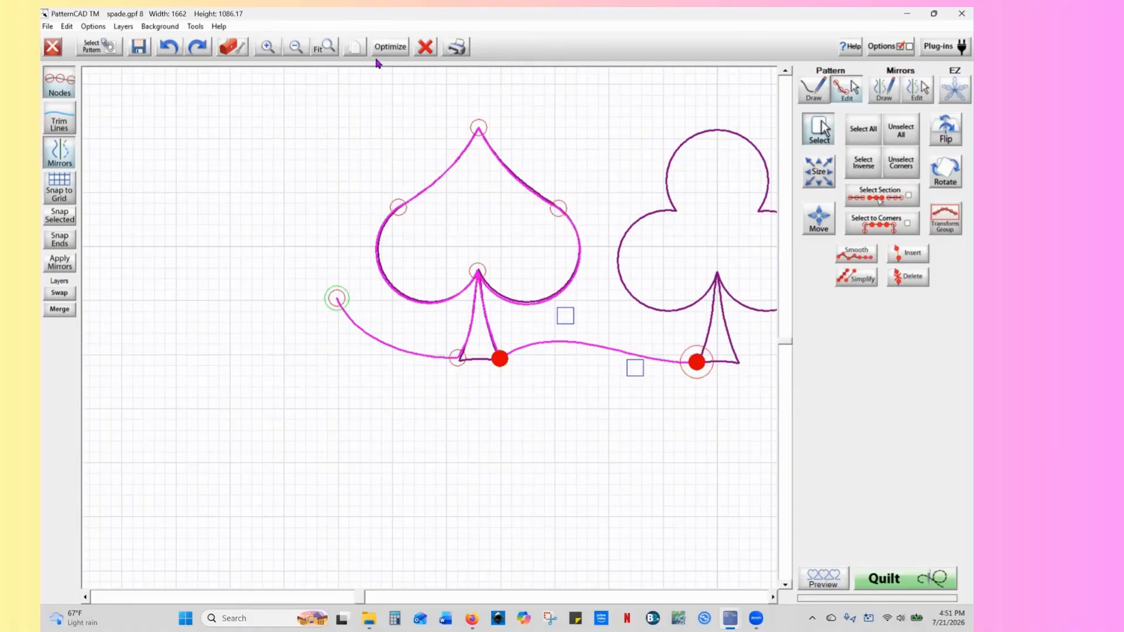
Optimize the pattern by removing all breaks so the spade and the connecting line form one continuous path
{"action": "left_click", "coordinate": [390, 47]}
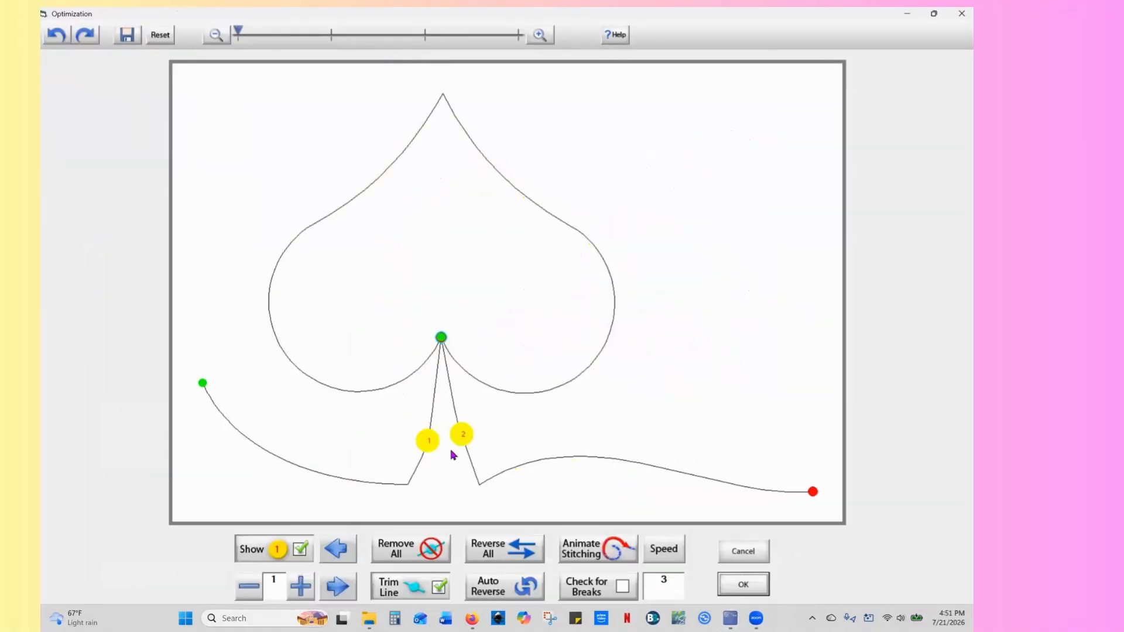
{"action": "left_click", "coordinate": [441, 543]}
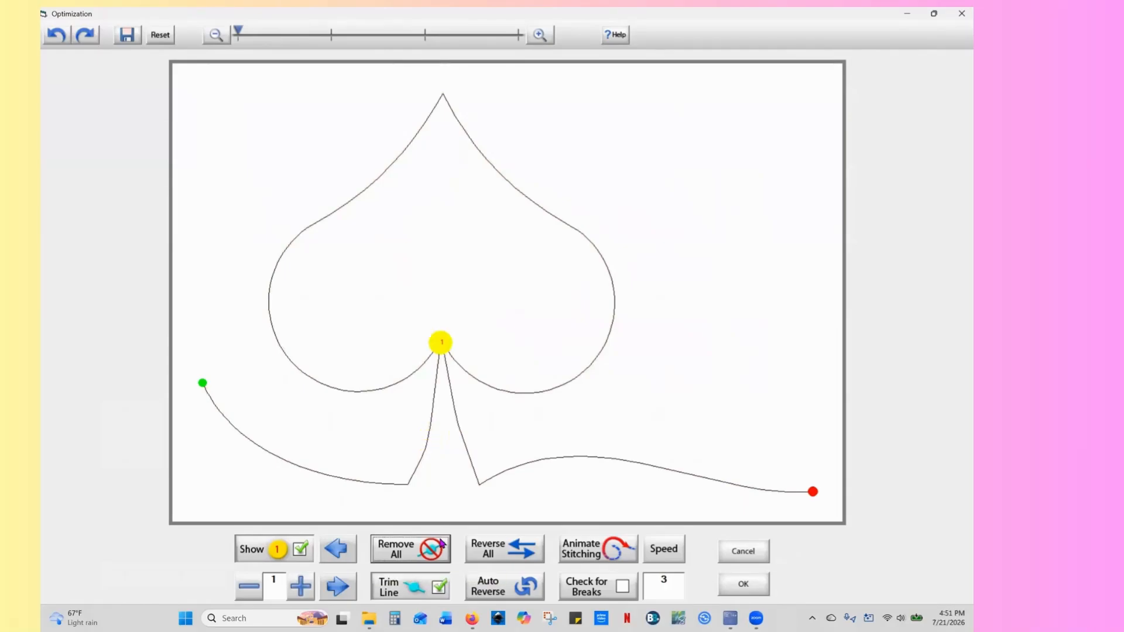
{"action": "left_click", "coordinate": [743, 584]}
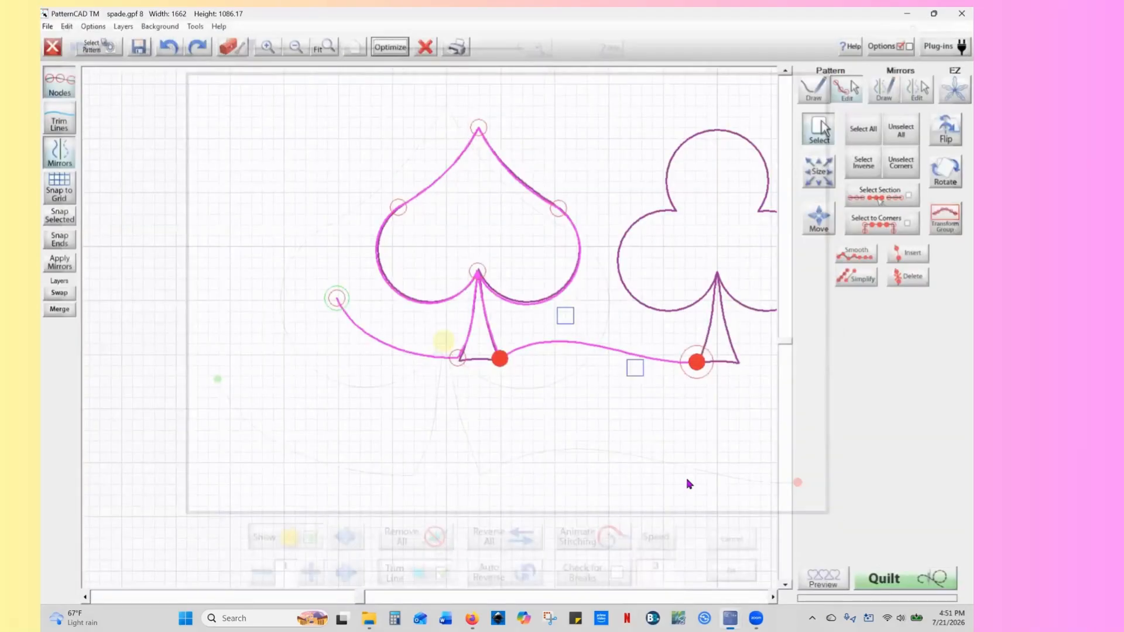
Draw a spline from the left corner of the club's stem base to the stem top, curved to follow the background outline
{"action": "left_click", "coordinate": [772, 597]}
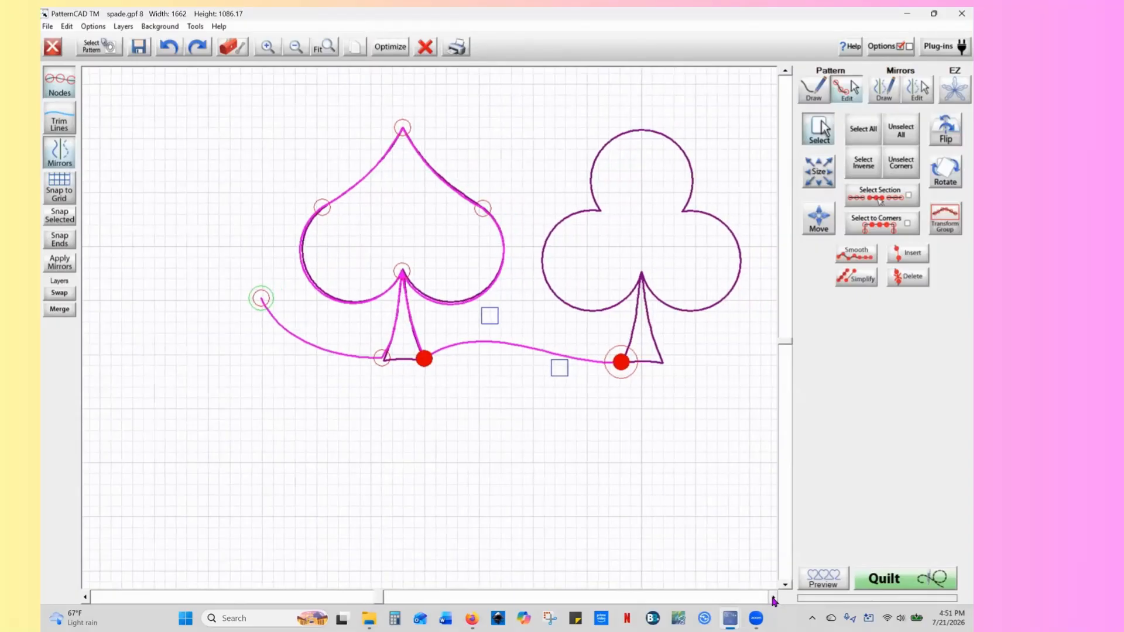
{"action": "left_click", "coordinate": [812, 93]}
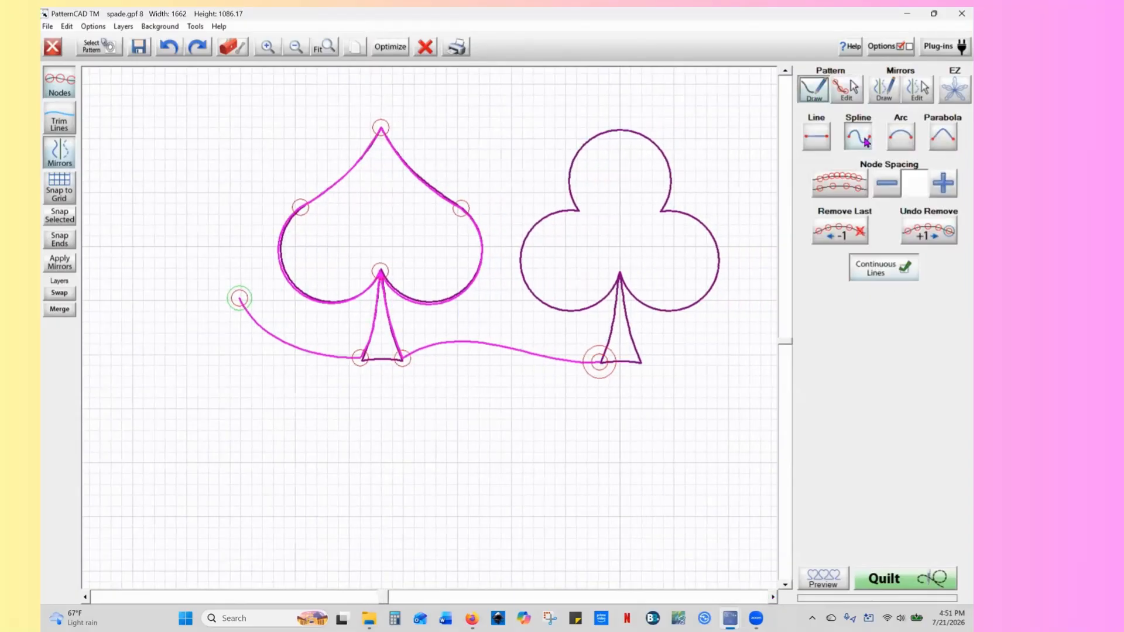
{"action": "left_click", "coordinate": [944, 141]}
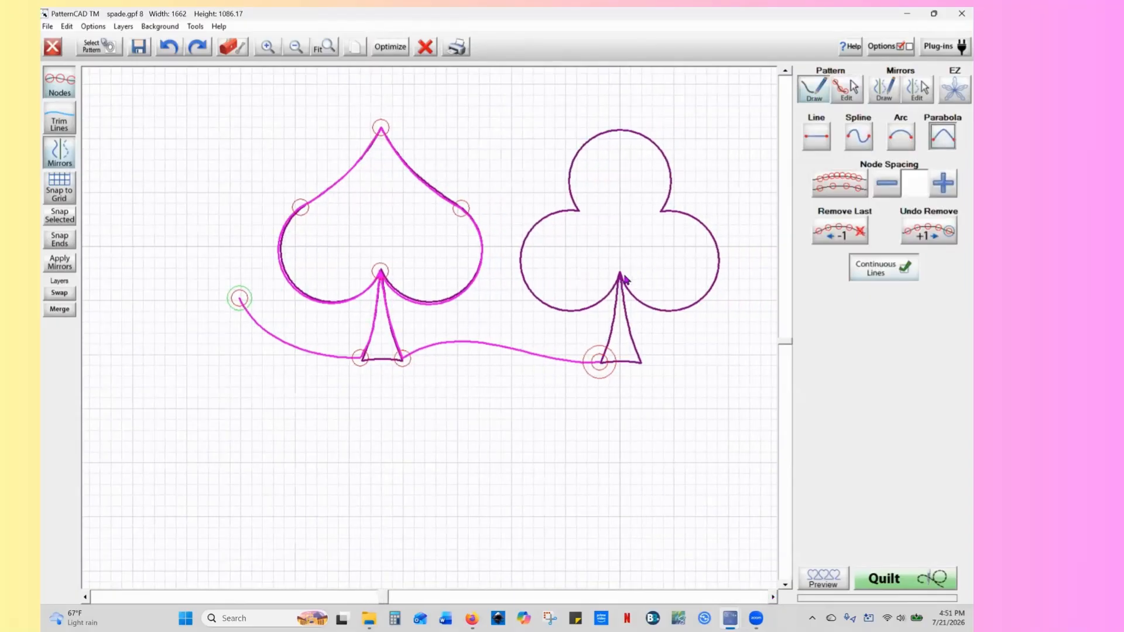
{"action": "left_click", "coordinate": [858, 141]}
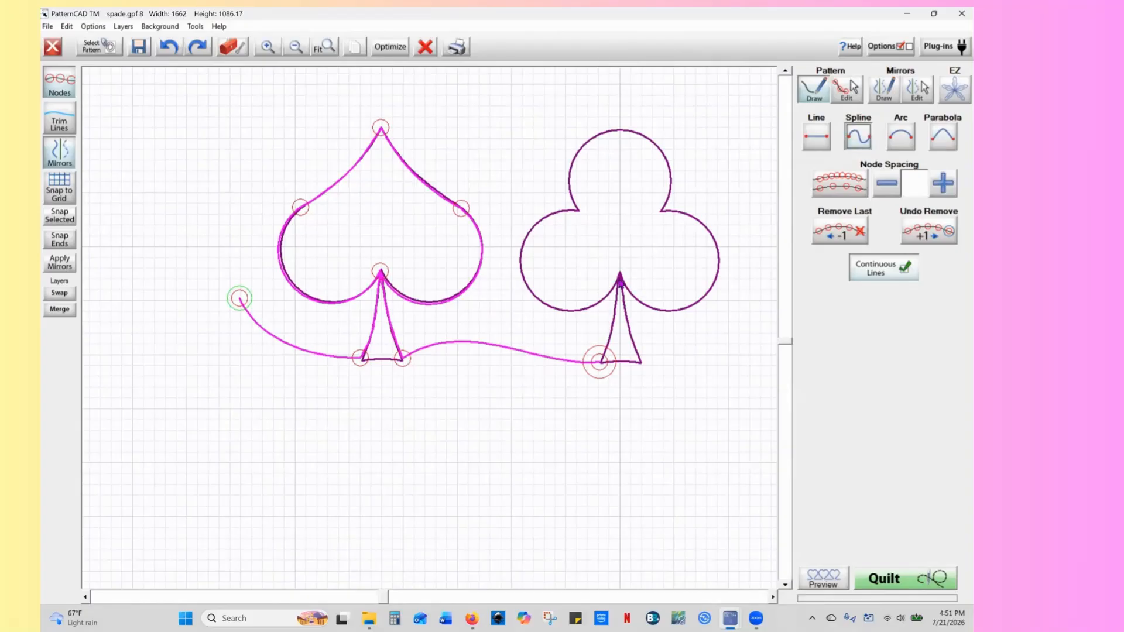
{"action": "left_click", "coordinate": [620, 271]}
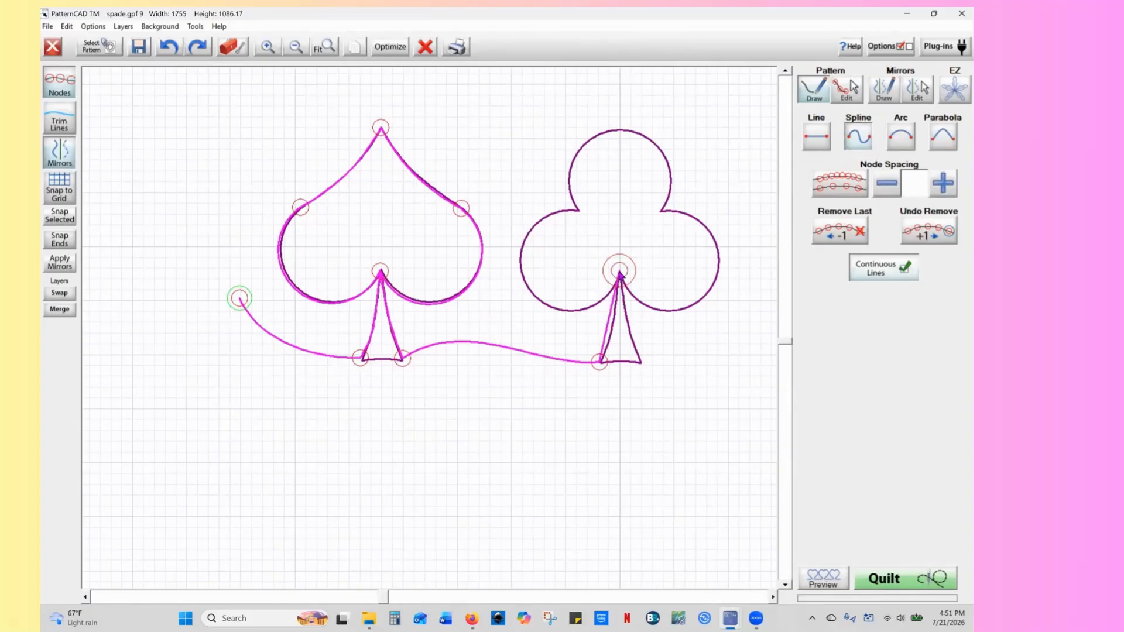
{"action": "right_click", "coordinate": [619, 271]}
{"action": "left_click_drag", "start_coordinate": [614, 300], "coordinate": [614, 342]}
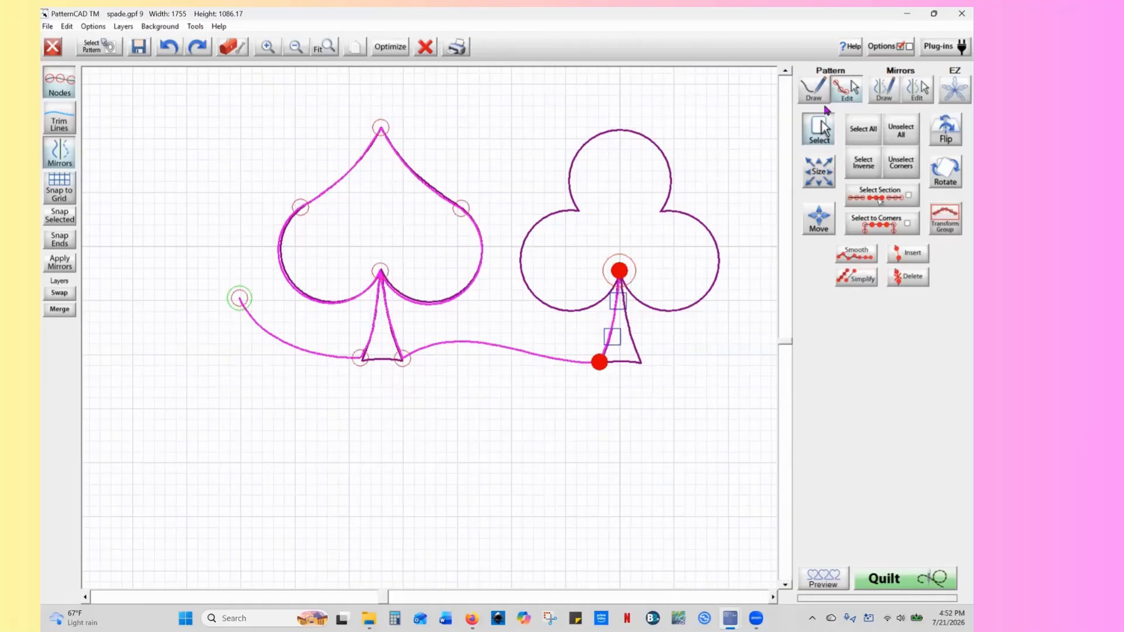
Trace the club's left lobe with an arc from the stem top to the upper-left inner corner, bowed outward to the outline
{"action": "left_click", "coordinate": [817, 99]}
{"action": "left_click", "coordinate": [902, 142]}
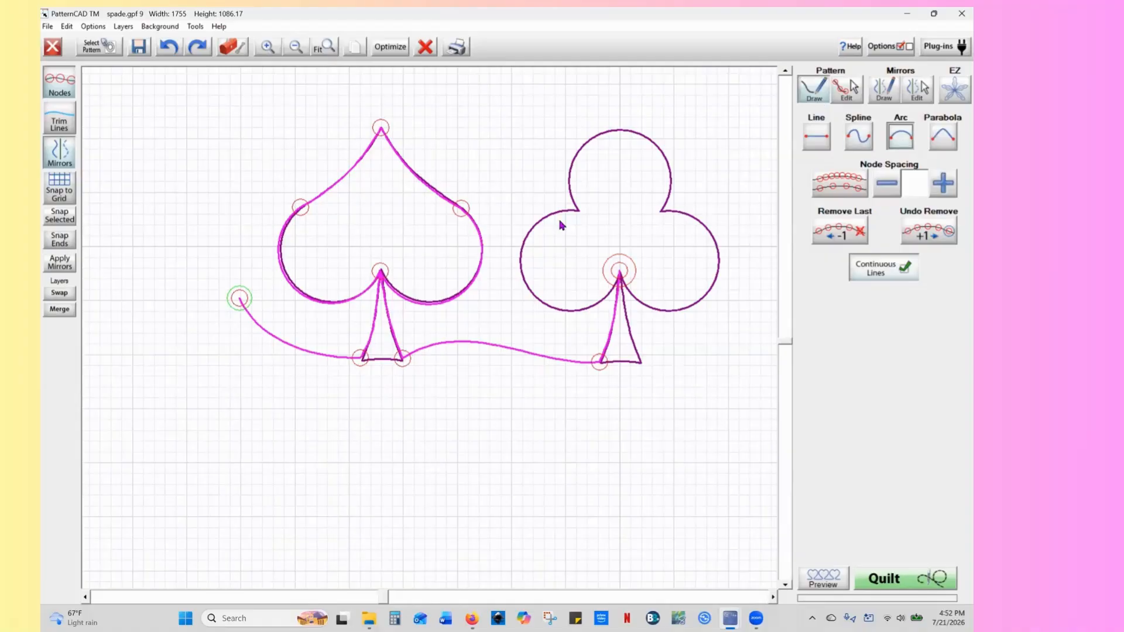
{"action": "left_click", "coordinate": [579, 211]}
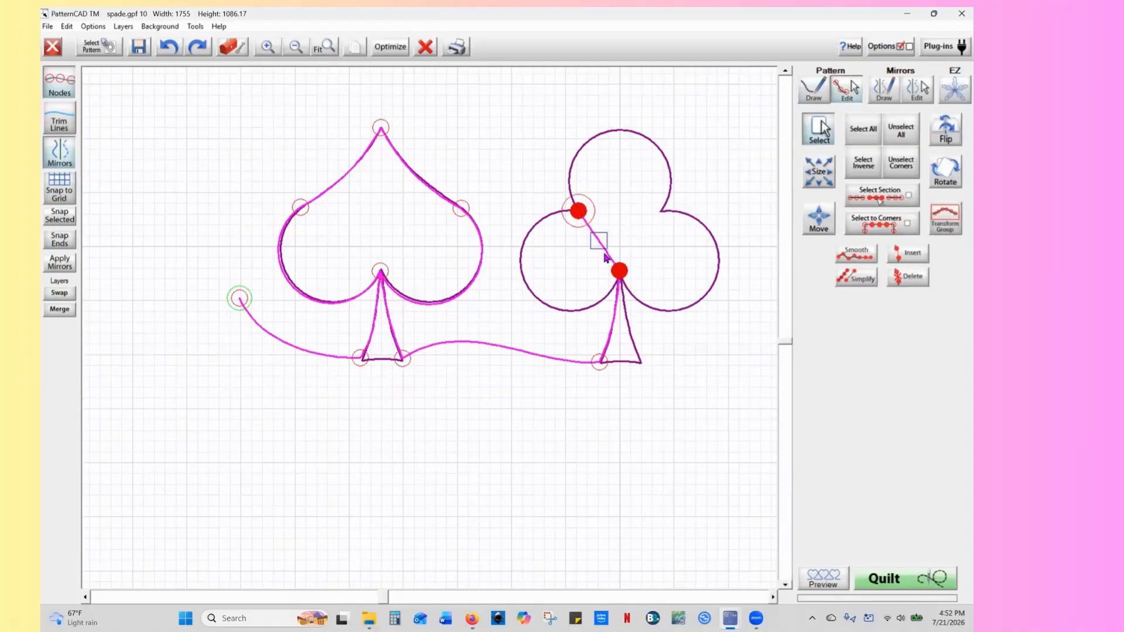
{"action": "left_click_drag", "start_coordinate": [599, 243], "coordinate": [530, 293]}
Trace the club's top lobe with an arc between the two upper inner corners, bowed upward to the outline
{"action": "left_click", "coordinate": [811, 97]}
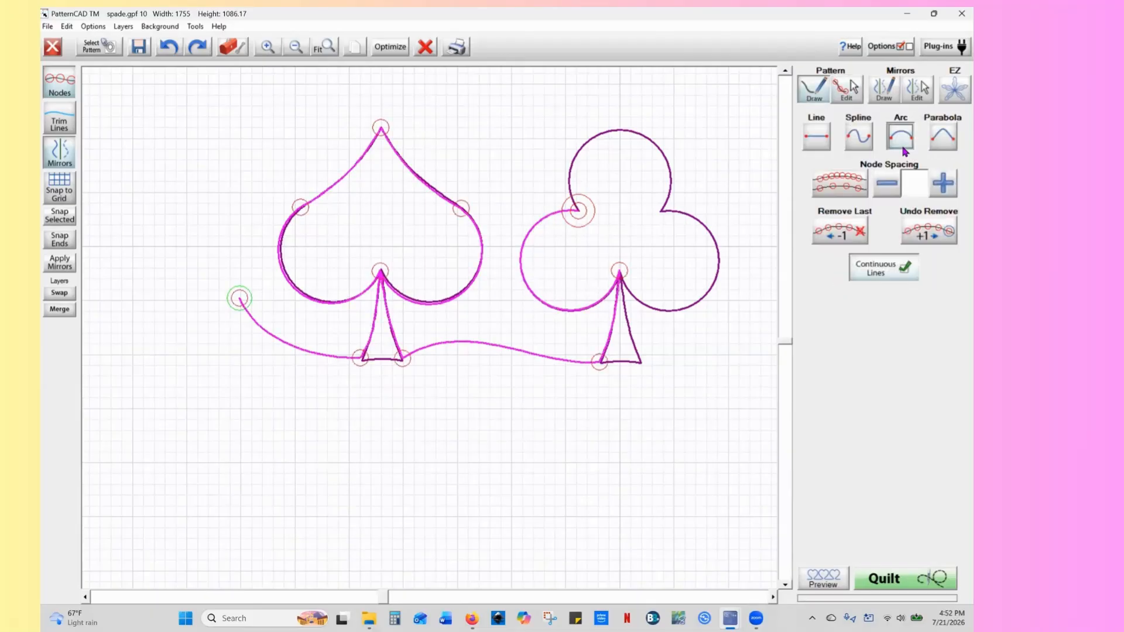
{"action": "left_click", "coordinate": [659, 213]}
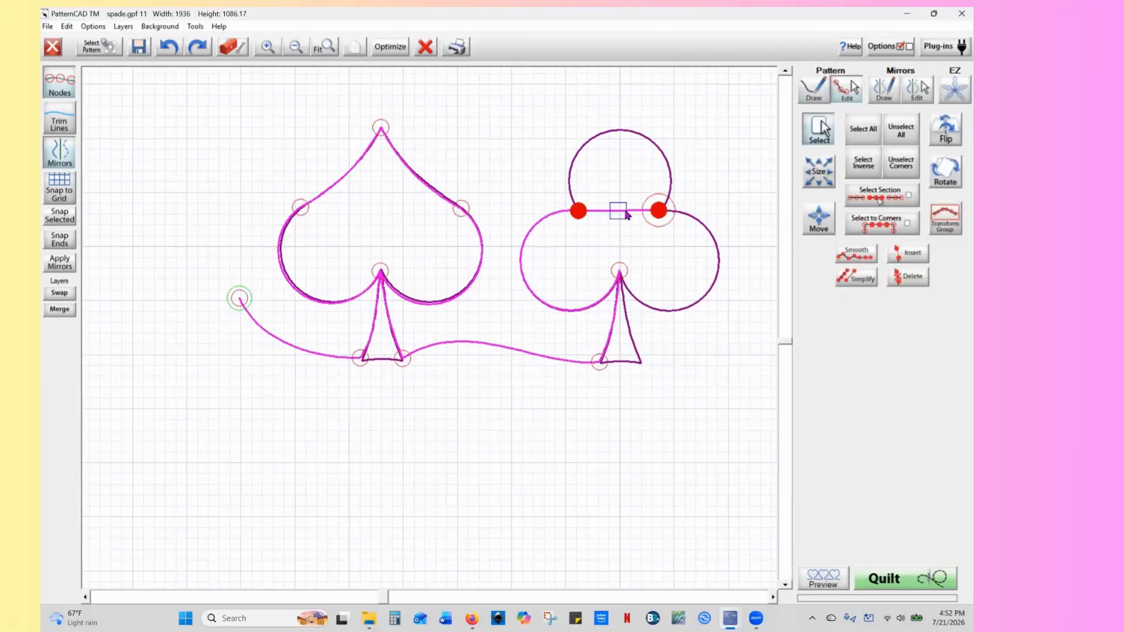
{"action": "left_click_drag", "start_coordinate": [618, 214], "coordinate": [623, 135]}
Trace the club's right lobe with an arc from the upper-right inner corner back to the stem top, bowed outward
{"action": "left_click", "coordinate": [814, 99]}
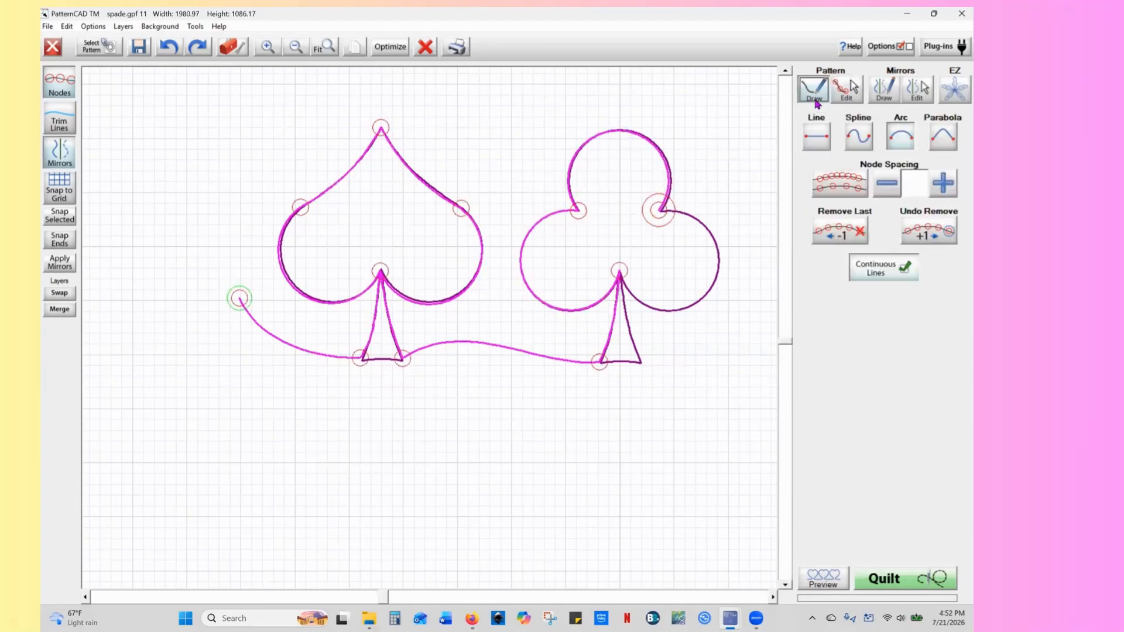
{"action": "left_click", "coordinate": [896, 143]}
{"action": "left_click", "coordinate": [619, 272]}
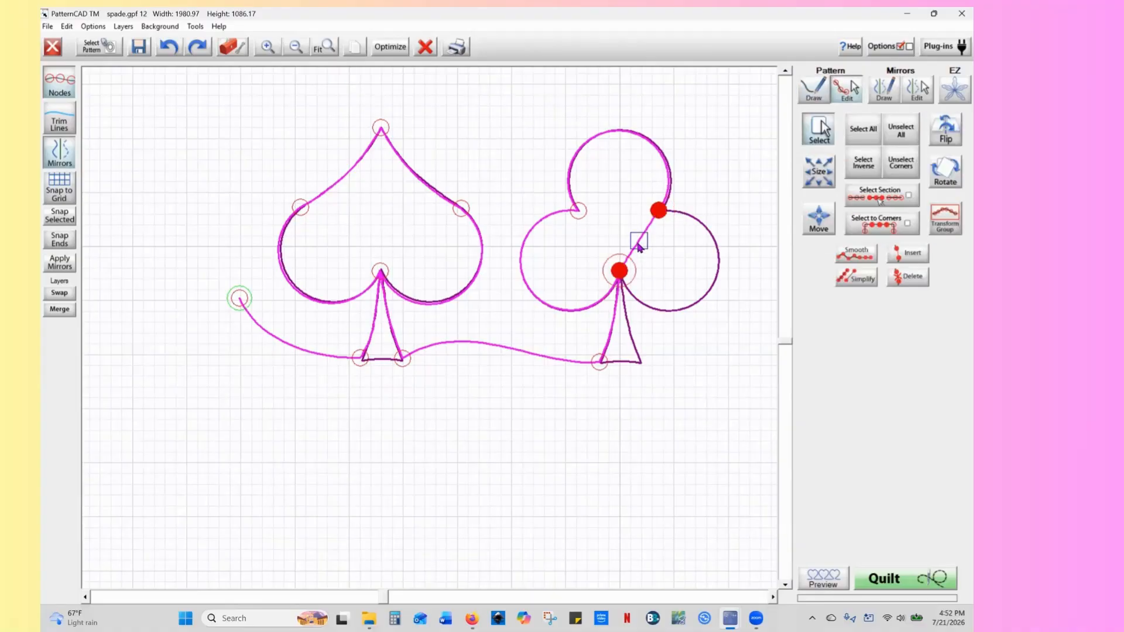
{"action": "left_click_drag", "start_coordinate": [639, 241], "coordinate": [709, 299]}
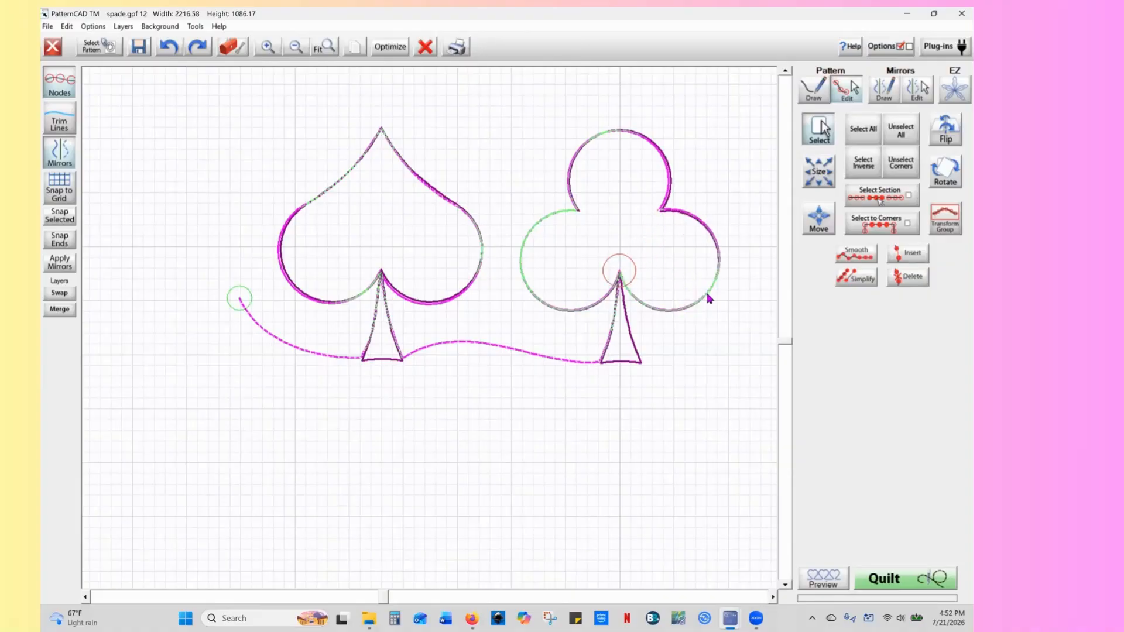
Draw a spline from the club's stem top to the right corner of its base, curved to match the outline
{"action": "left_click", "coordinate": [813, 94]}
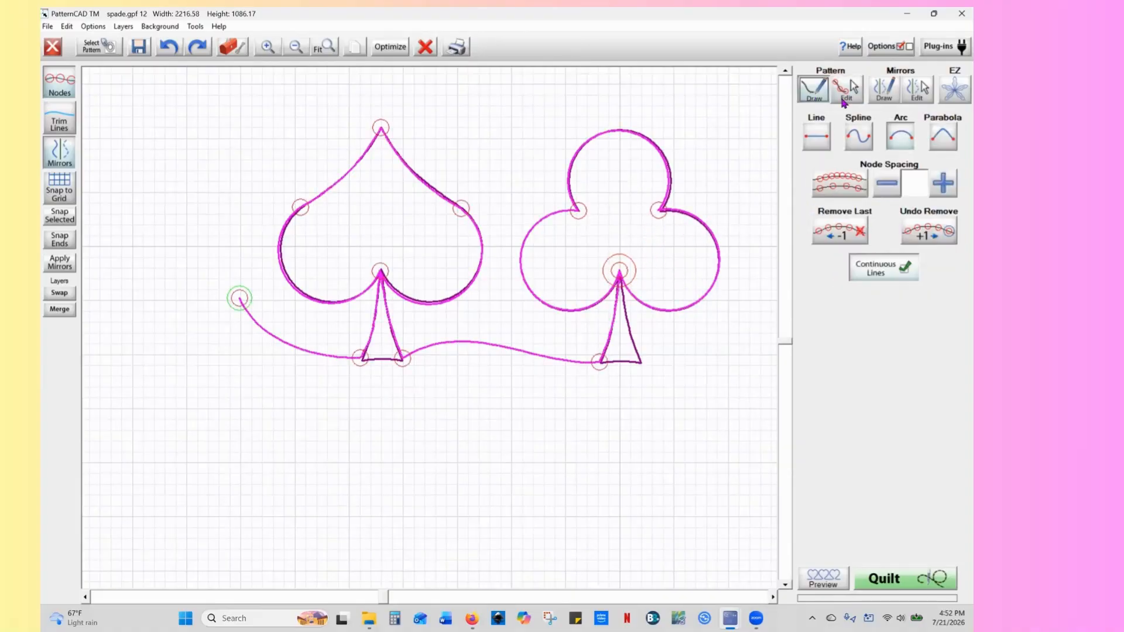
{"action": "left_click", "coordinate": [859, 141]}
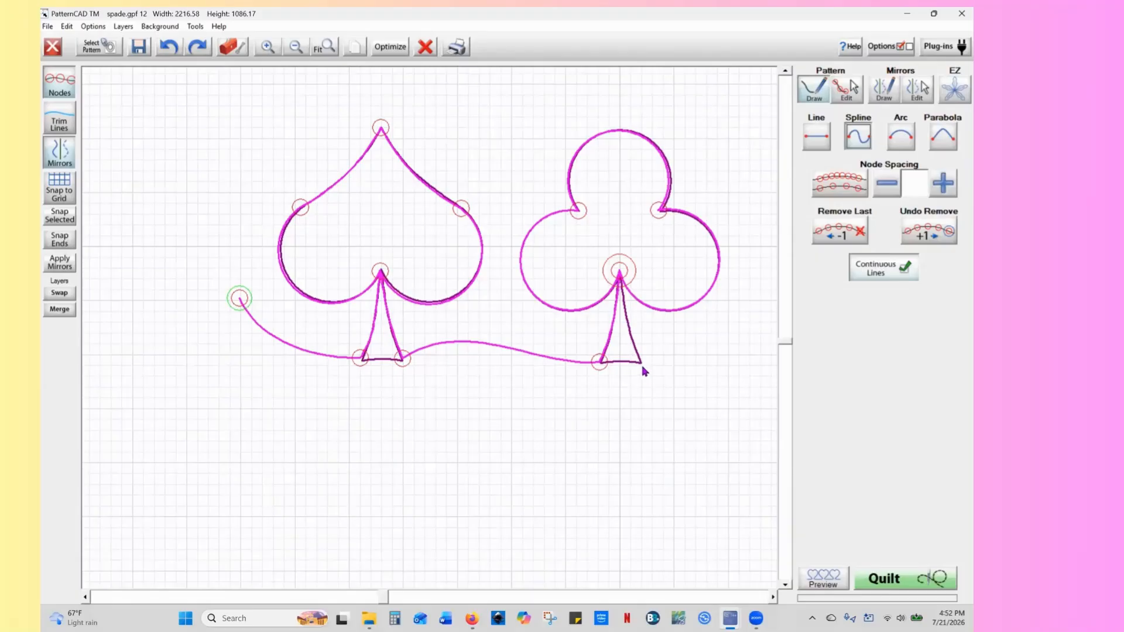
{"action": "left_click", "coordinate": [644, 367]}
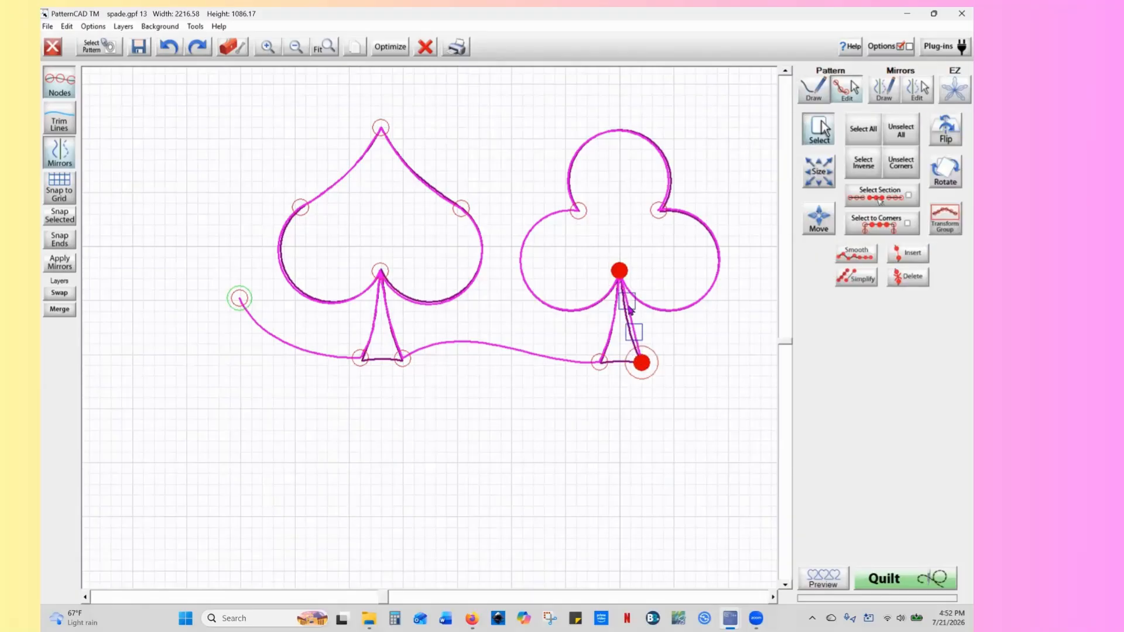
{"action": "left_click_drag", "start_coordinate": [627, 303], "coordinate": [632, 339]}
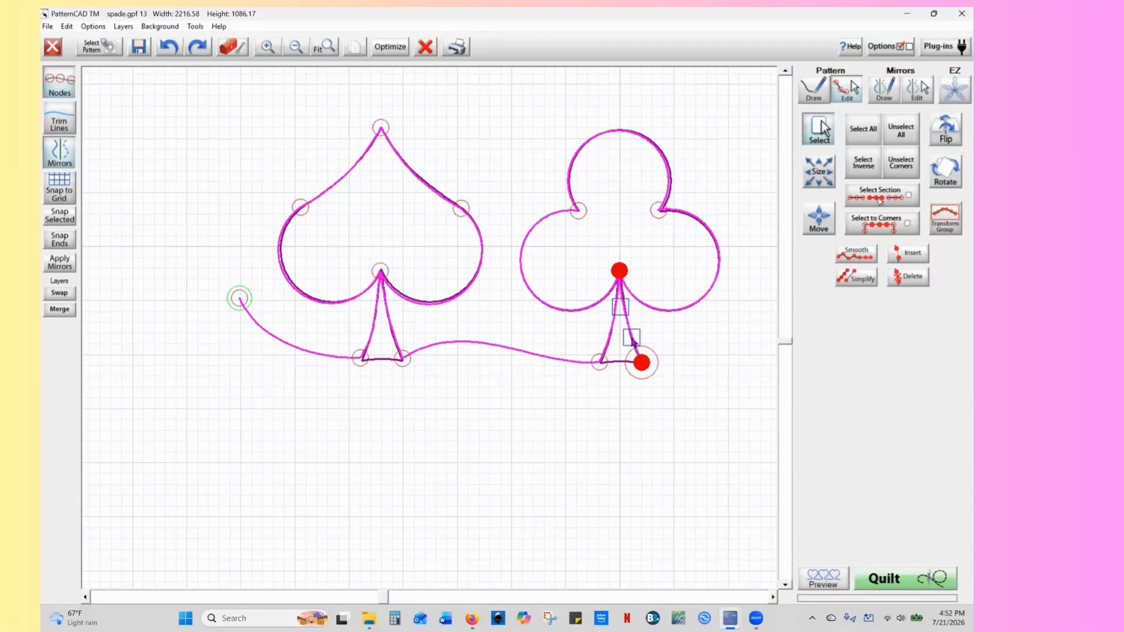
Draw a connecting spline from the right corner of the club's stem base to an end point below the right lobe, bowed downward
{"action": "left_click", "coordinate": [773, 599]}
{"action": "left_click", "coordinate": [773, 598]}
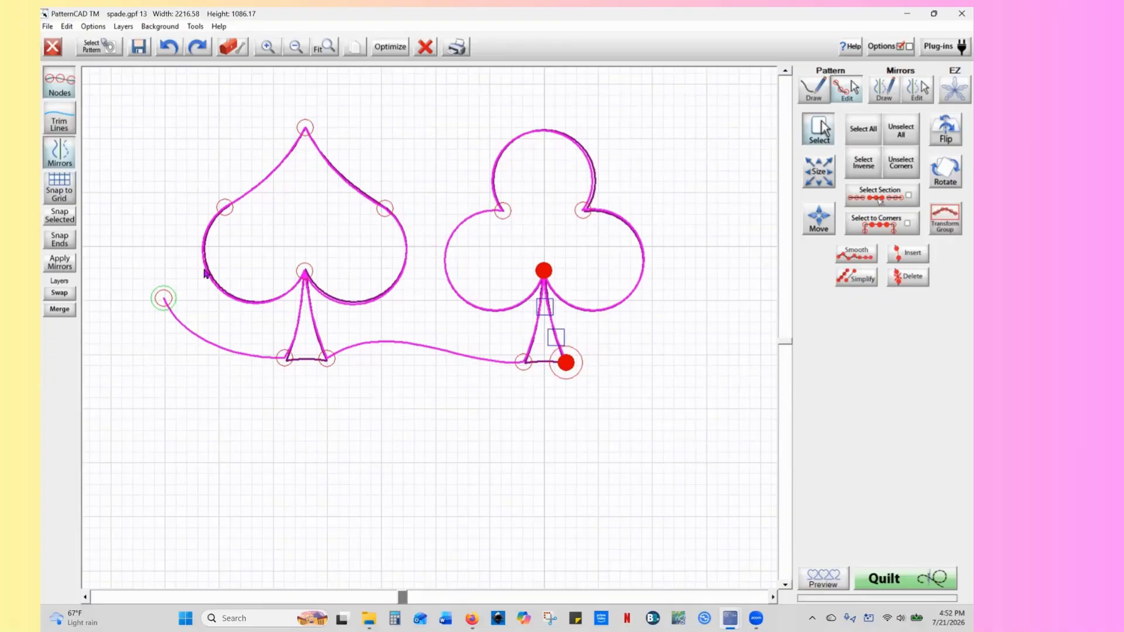
{"action": "mouse_move", "coordinate": [203, 267]}
{"action": "left_mouse_down"}
{"action": "mouse_move", "coordinate": [166, 297]}
{"action": "mouse_move", "coordinate": [199, 261]}
{"action": "left_mouse_up"}
{"action": "left_click", "coordinate": [814, 97]}
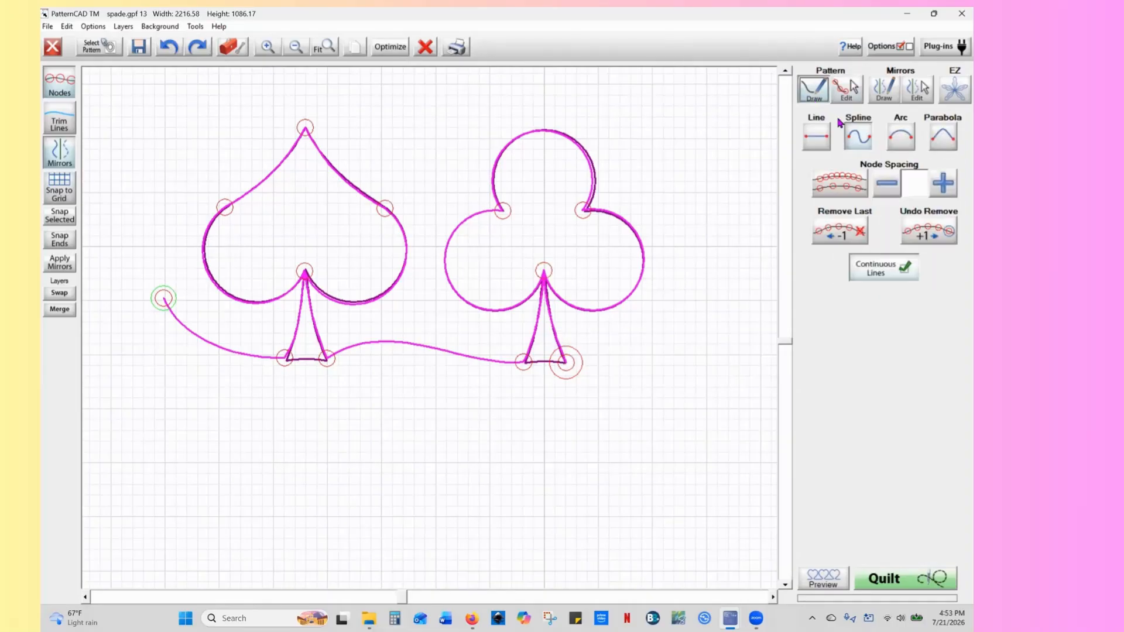
{"action": "left_click", "coordinate": [856, 139]}
{"action": "left_click", "coordinate": [643, 328]}
{"action": "right_click", "coordinate": [638, 332]}
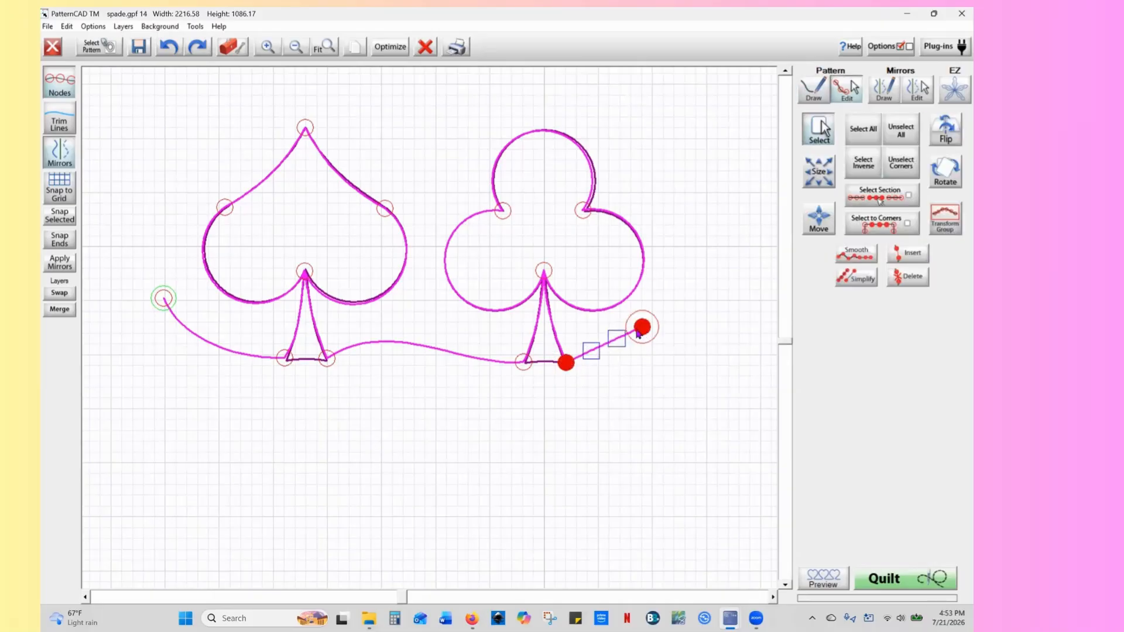
{"action": "left_click_drag", "start_coordinate": [587, 357], "coordinate": [637, 343]}
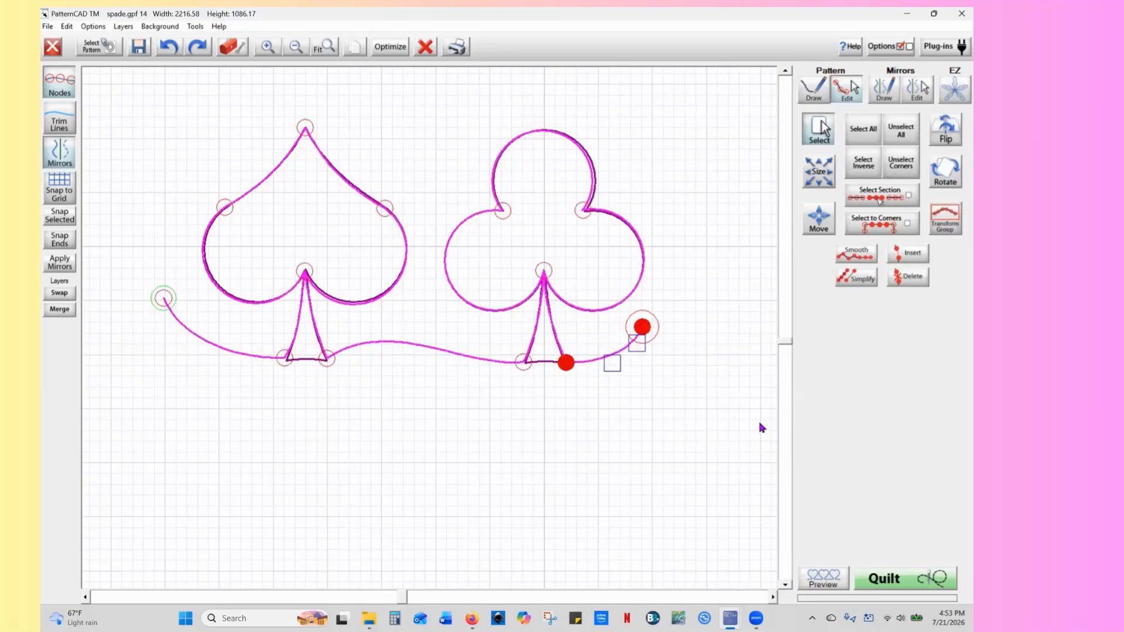
Preview the pattern as a repeating pantograph to check whether its repeats connect continuously
{"action": "left_click", "coordinate": [819, 580]}
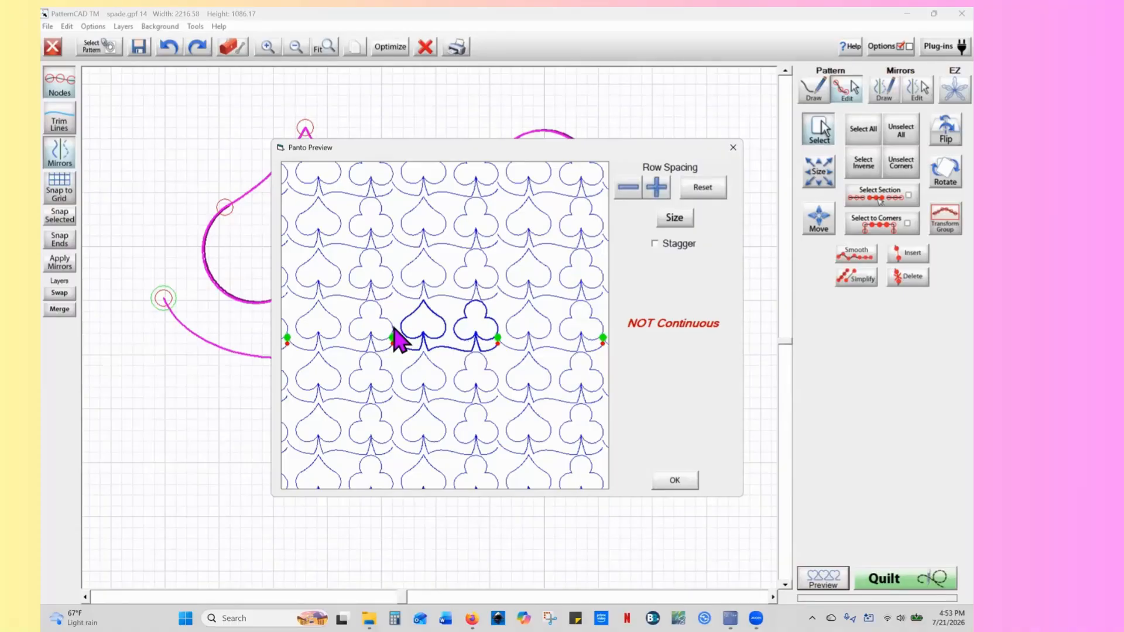
{"action": "left_click", "coordinate": [675, 481]}
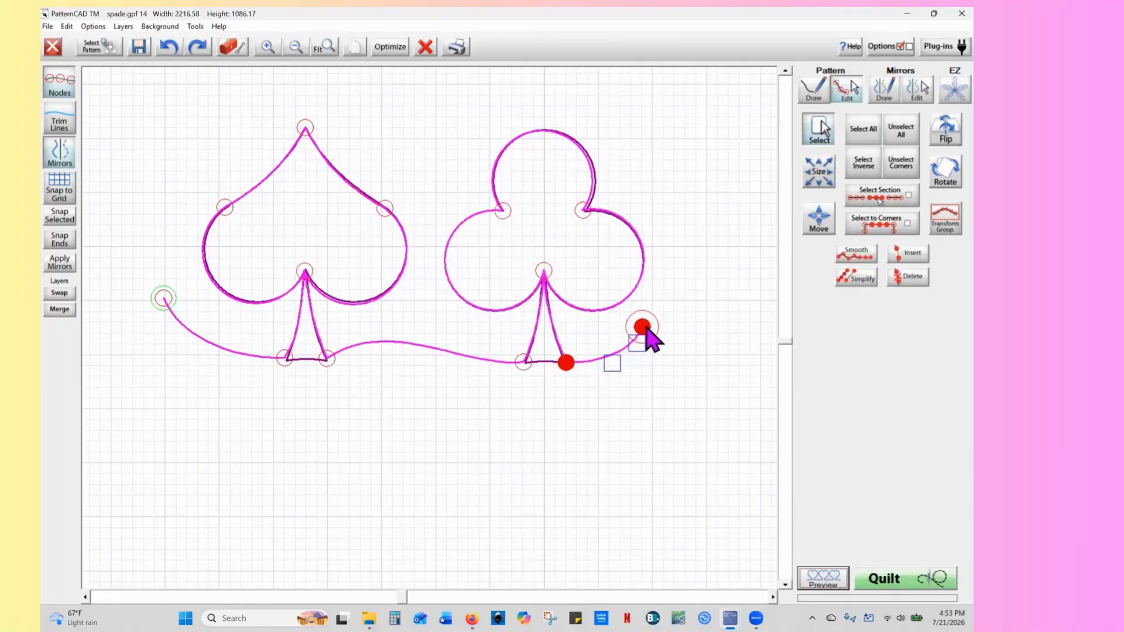
Try to align the pattern's start and end nodes by snapping only those two together, and undo the snap
{"action": "left_click", "coordinate": [899, 134]}
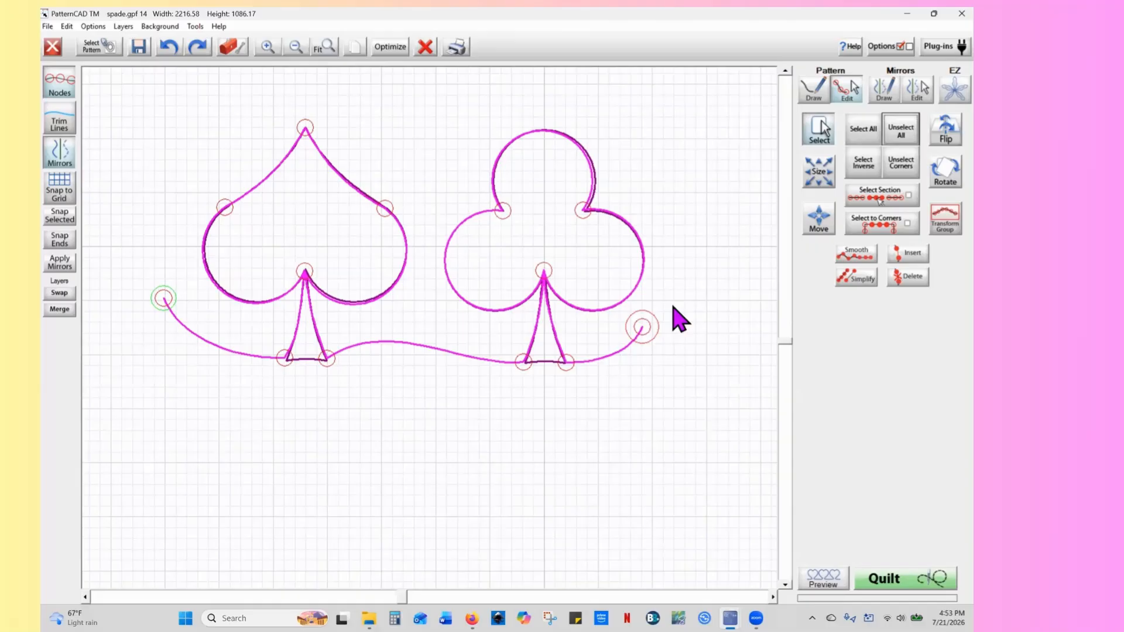
{"action": "left_click", "coordinate": [640, 329]}
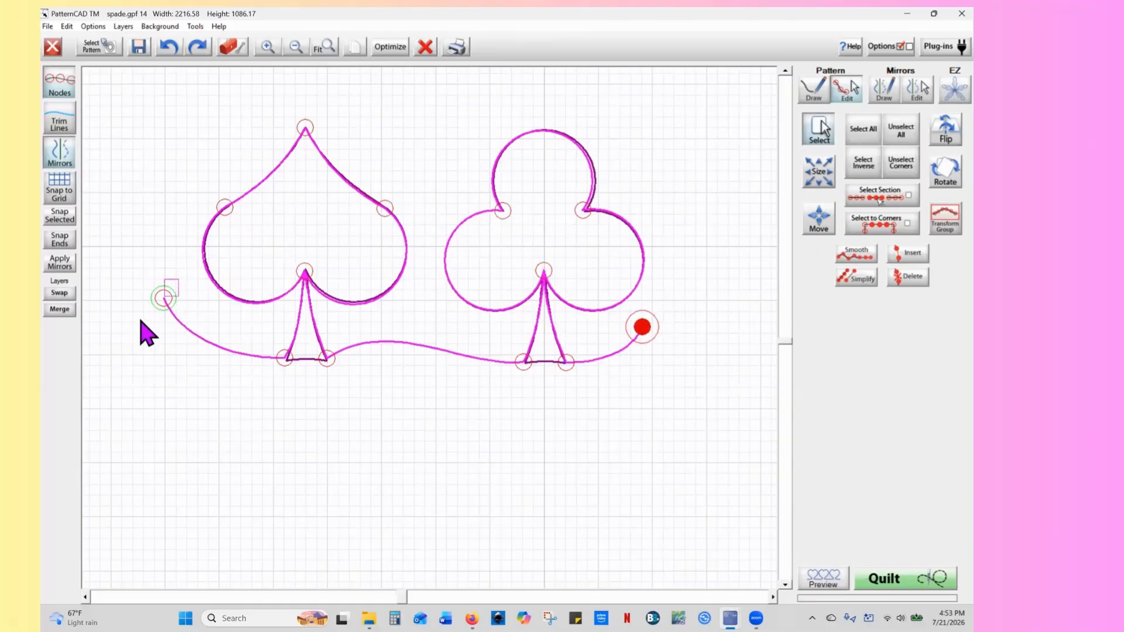
{"action": "left_click", "coordinate": [163, 298]}
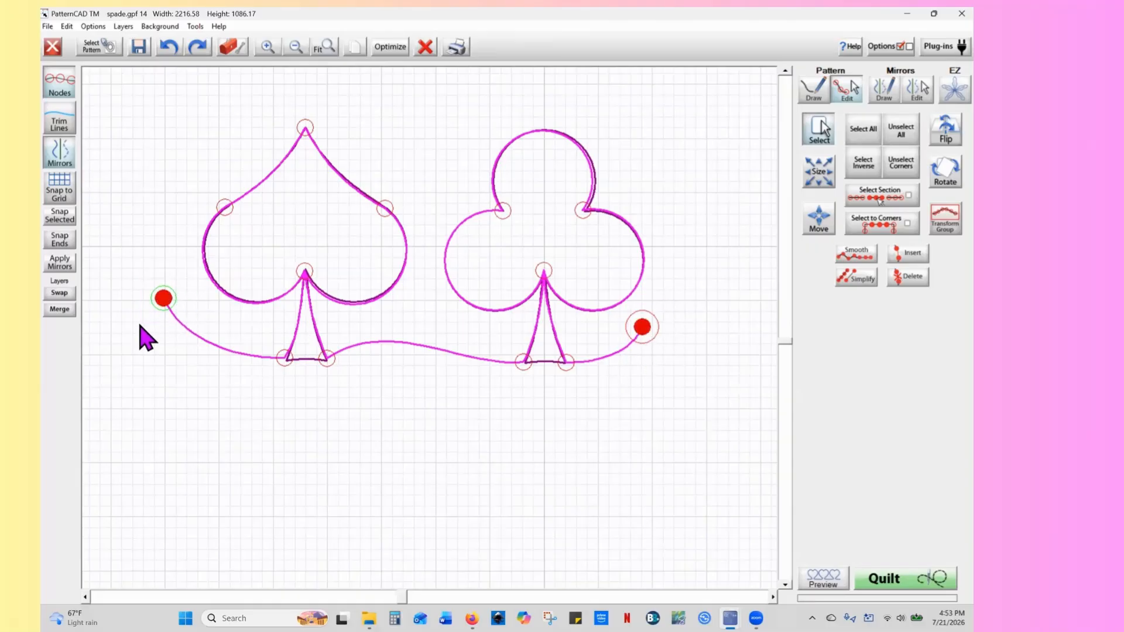
{"action": "left_click", "coordinate": [66, 223]}
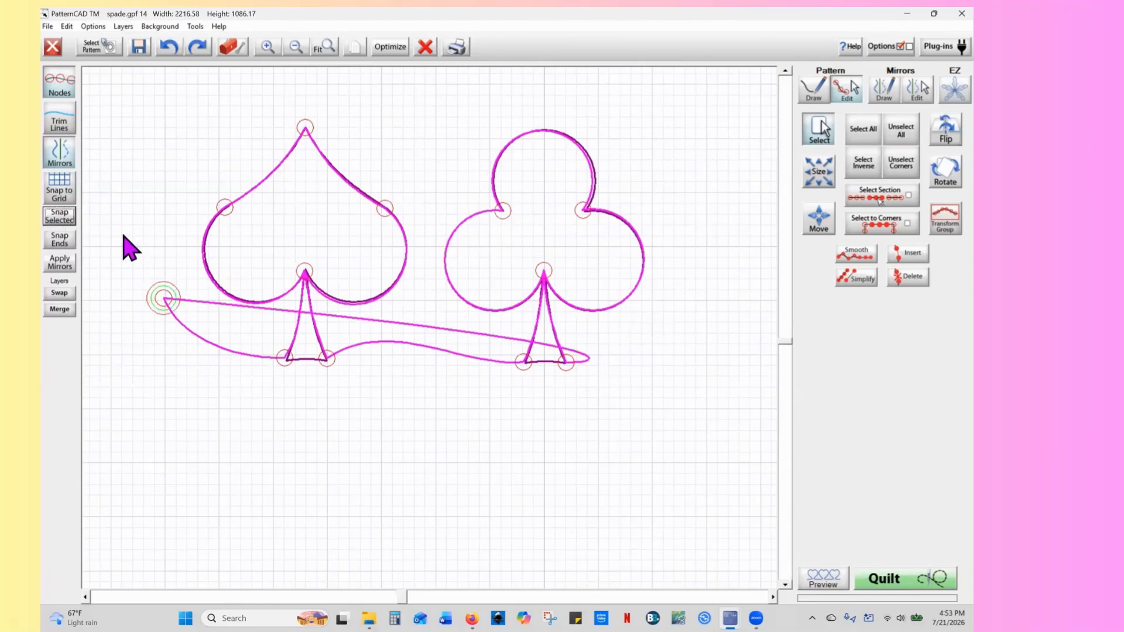
{"action": "left_click", "coordinate": [173, 50]}
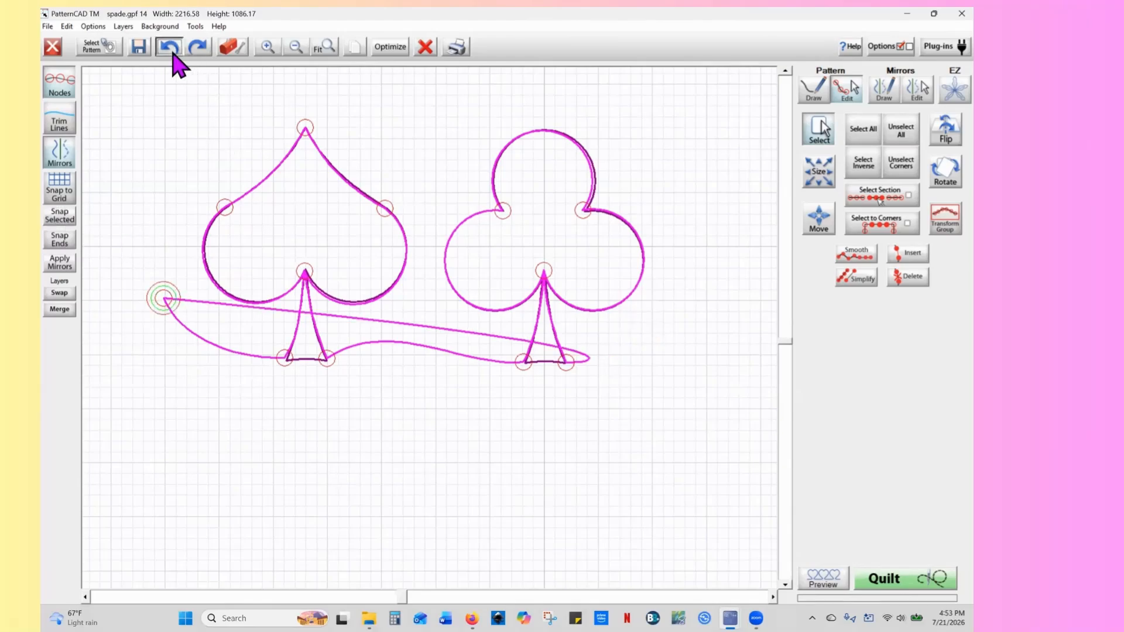
Snap only the vertical components of the pattern's start and end nodes, and check the repeats in the pantograph preview
{"action": "left_click", "coordinate": [164, 299]}
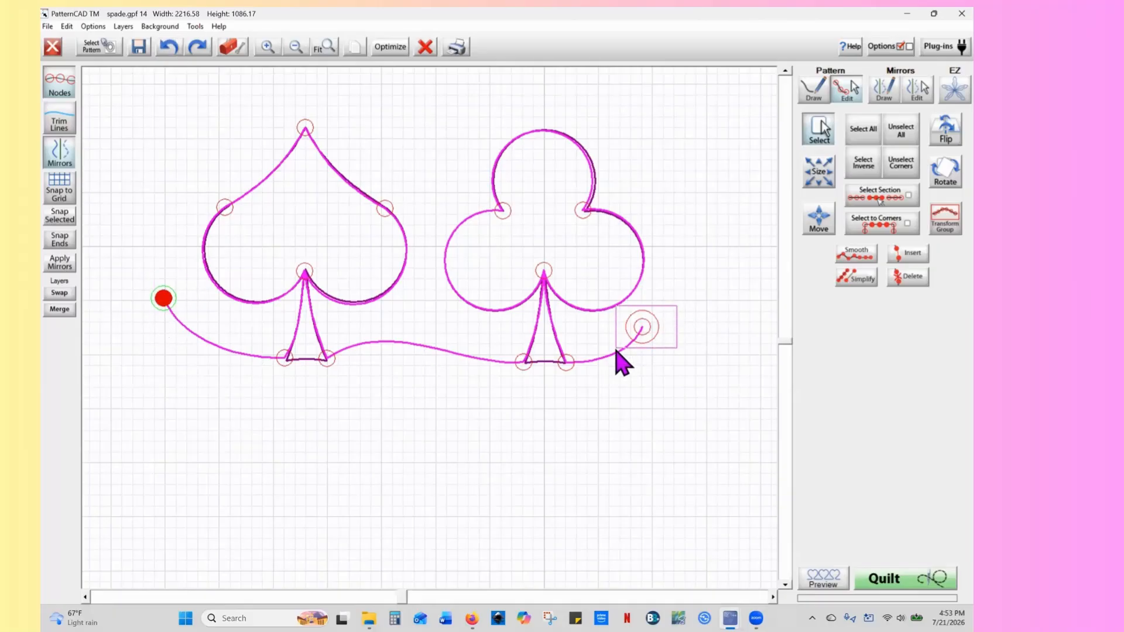
{"action": "left_click", "coordinate": [642, 328]}
{"action": "left_click", "coordinate": [61, 243]}
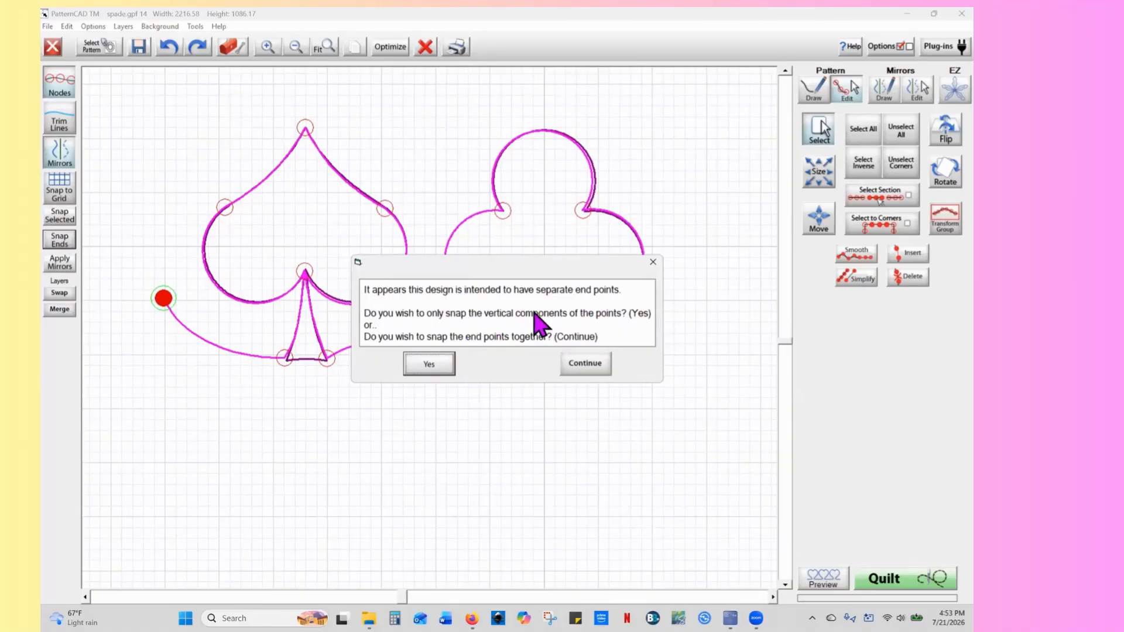
{"action": "left_click", "coordinate": [432, 365]}
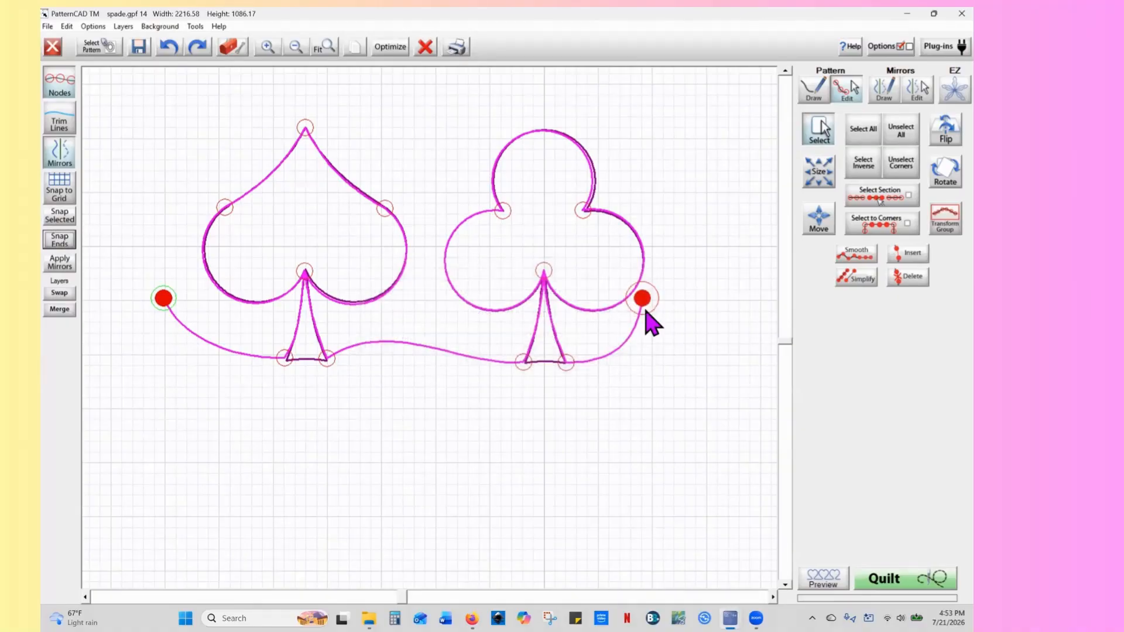
{"action": "left_click", "coordinate": [825, 579]}
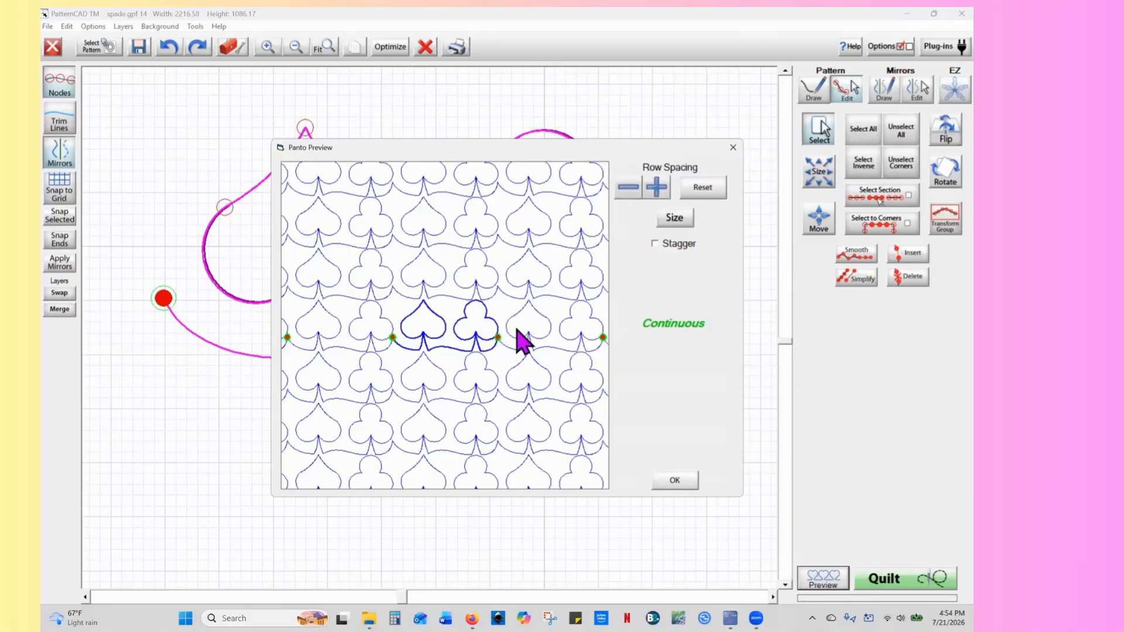
{"action": "left_click", "coordinate": [679, 488]}
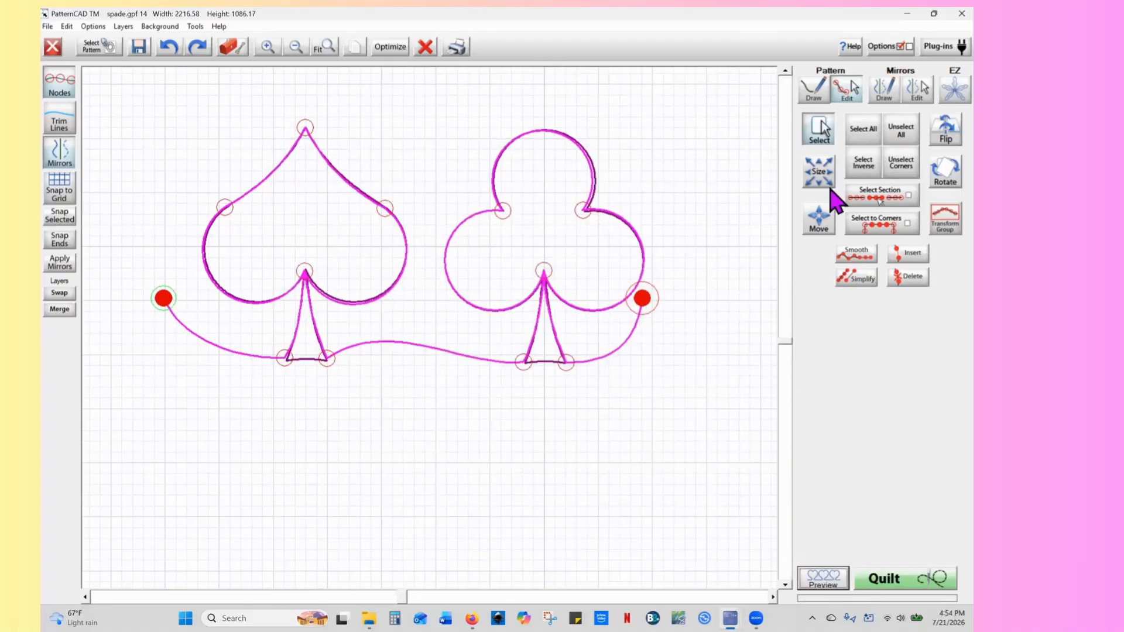
Move the pattern's end node beside the club and start node beside the spade lower, and preview the pantograph repeat
{"action": "left_click", "coordinate": [904, 137]}
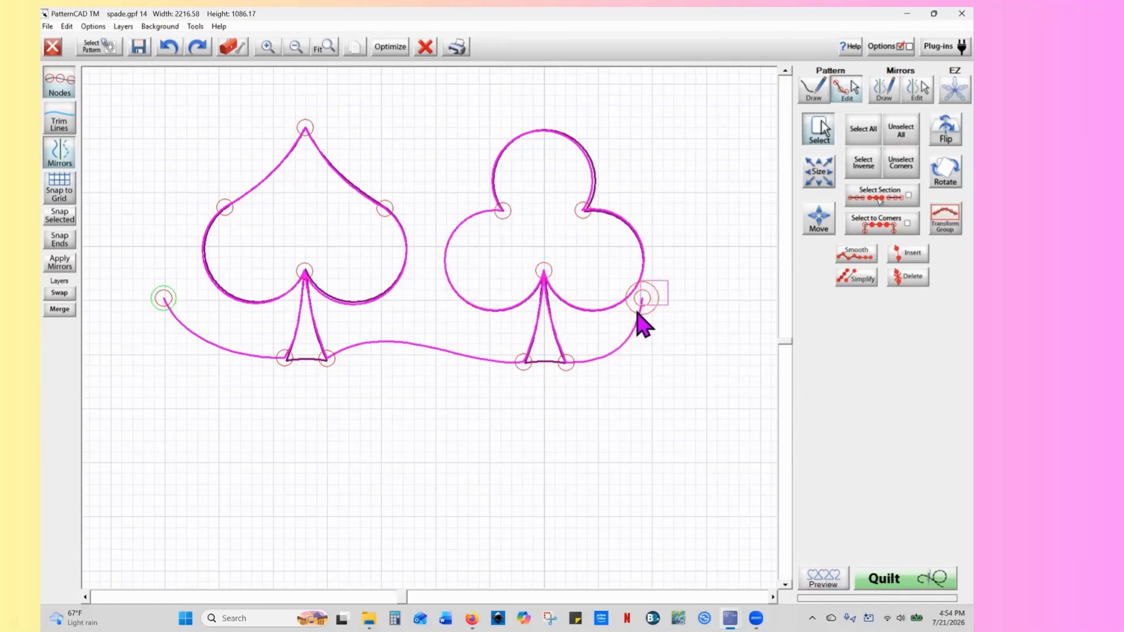
{"action": "left_click_drag", "start_coordinate": [642, 298], "coordinate": [644, 335]}
{"action": "left_click", "coordinate": [902, 134]}
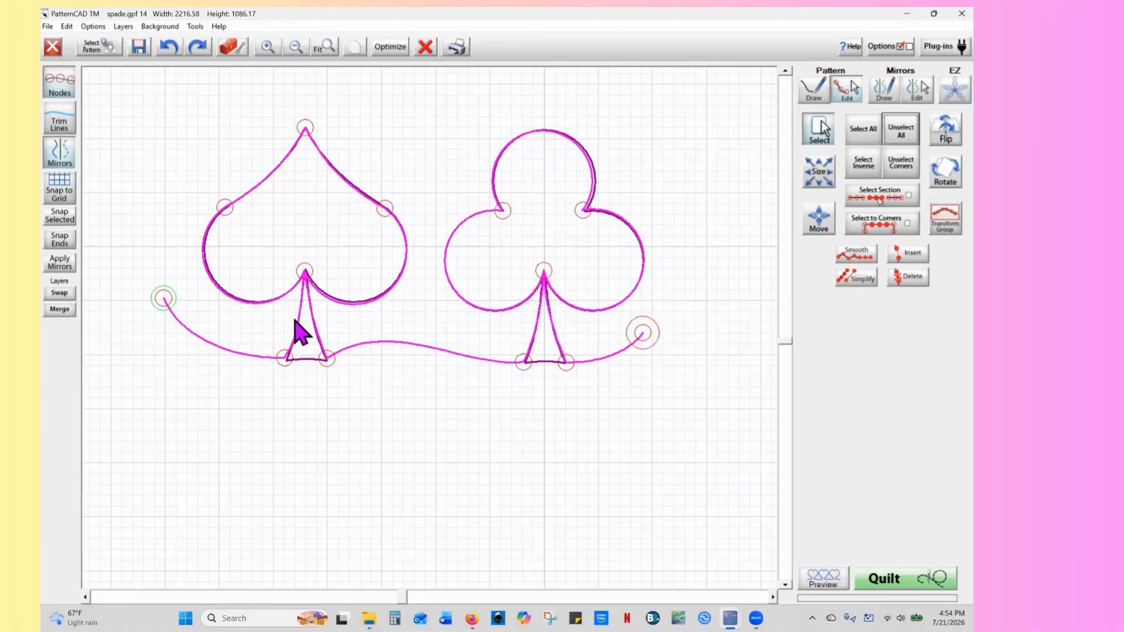
{"action": "left_click", "coordinate": [164, 298]}
{"action": "left_click_drag", "start_coordinate": [164, 301], "coordinate": [170, 325]}
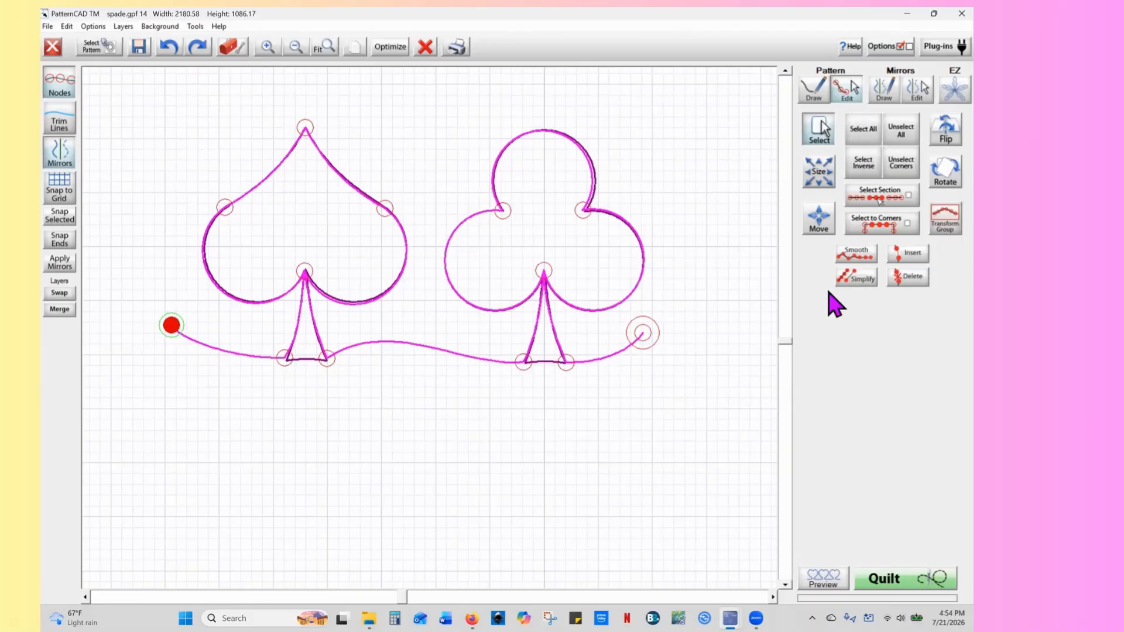
{"action": "left_click", "coordinate": [823, 579]}
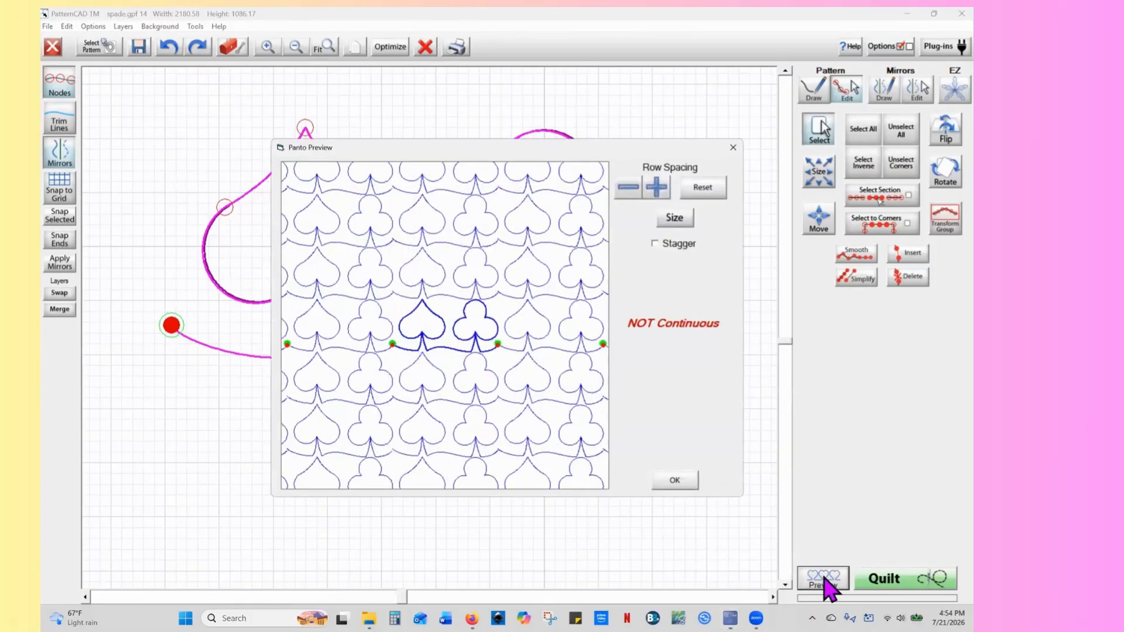
{"action": "left_click", "coordinate": [675, 480]}
Select the end node along with the start node, snap only their vertical components, and recheck the pantograph preview
{"action": "left_click", "coordinate": [629, 357]}
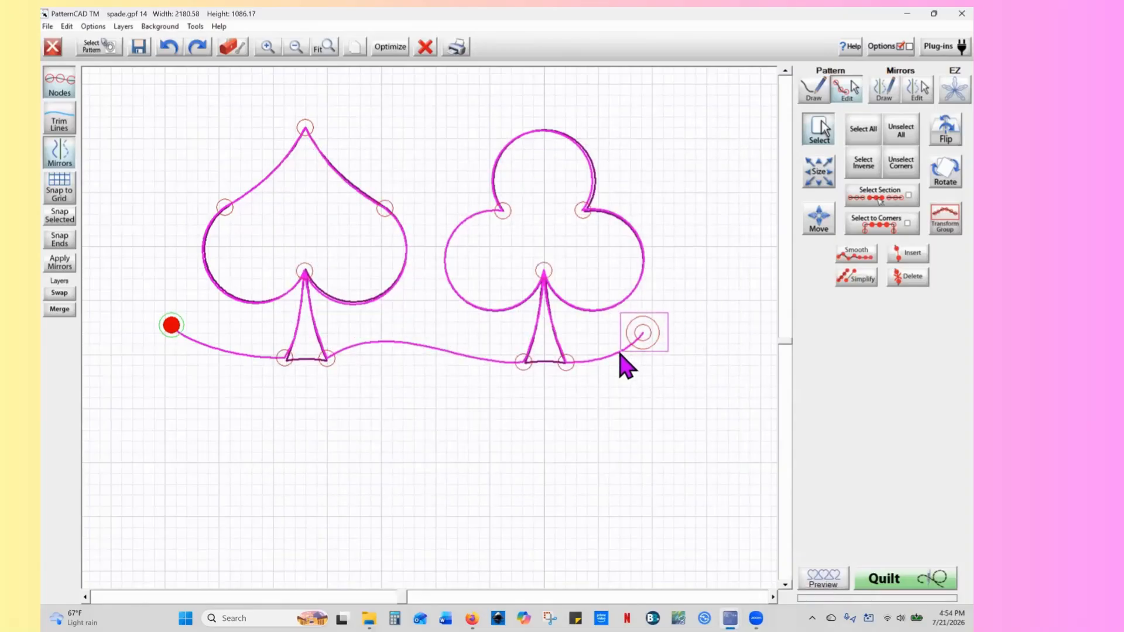
{"action": "left_click", "coordinate": [65, 243]}
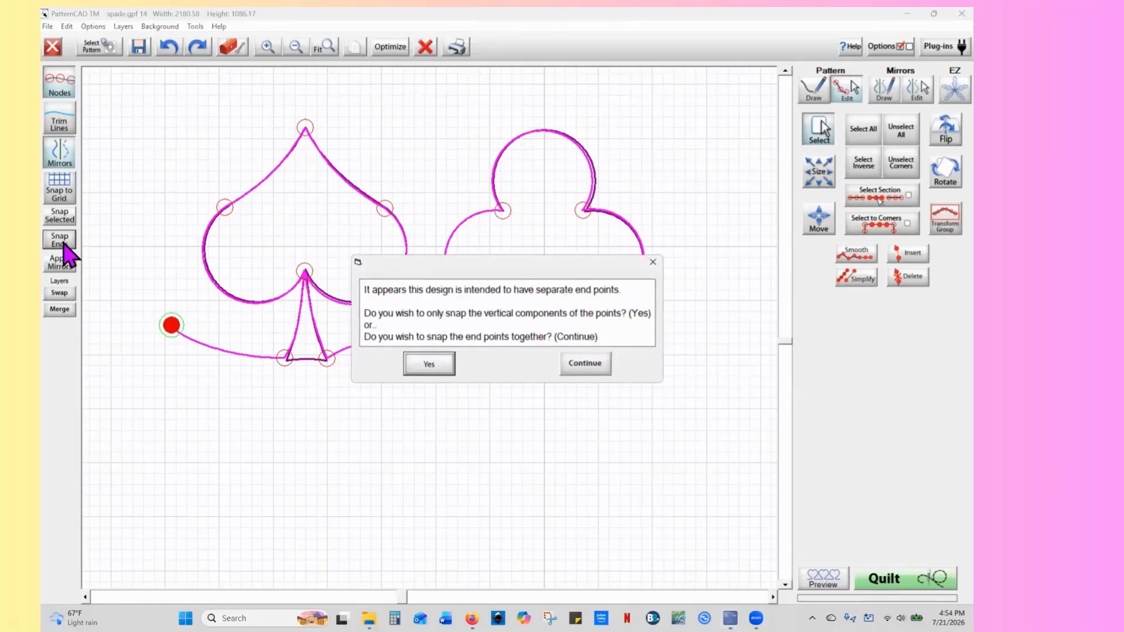
{"action": "left_click", "coordinate": [443, 364]}
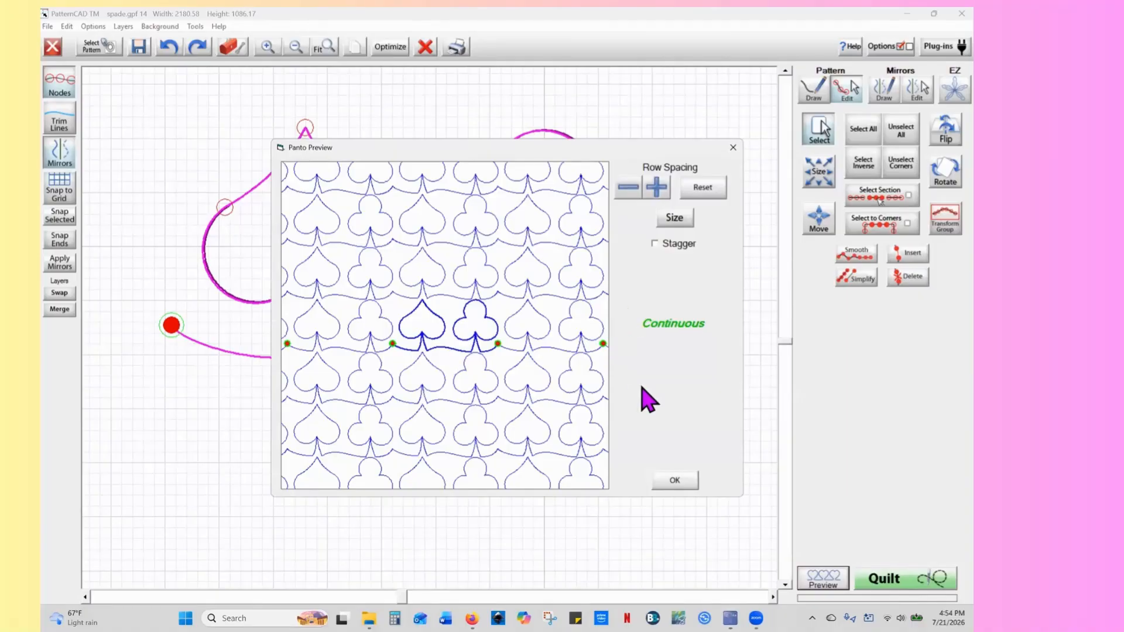
{"action": "left_click", "coordinate": [675, 480]}
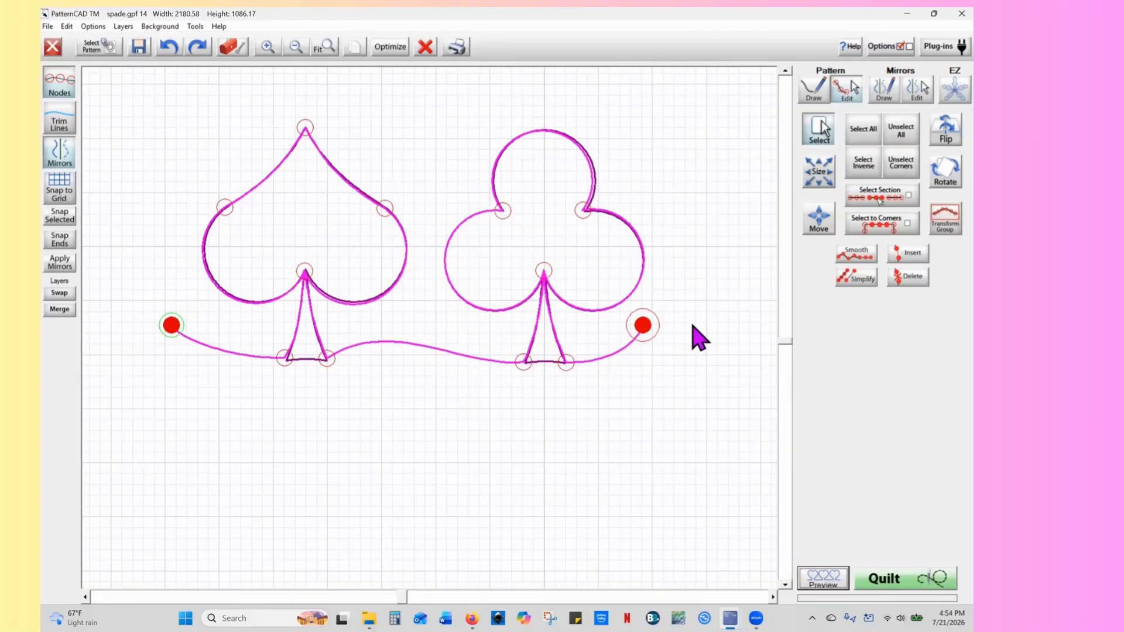
{"action": "left_click", "coordinate": [195, 26]}
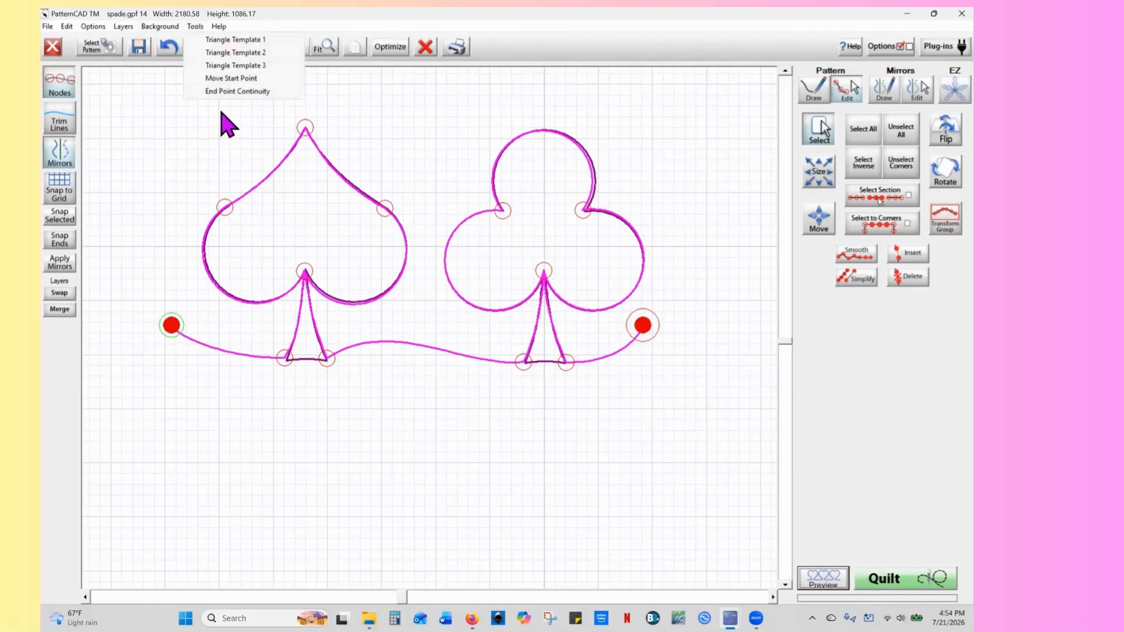
{"action": "left_click", "coordinate": [445, 144]}
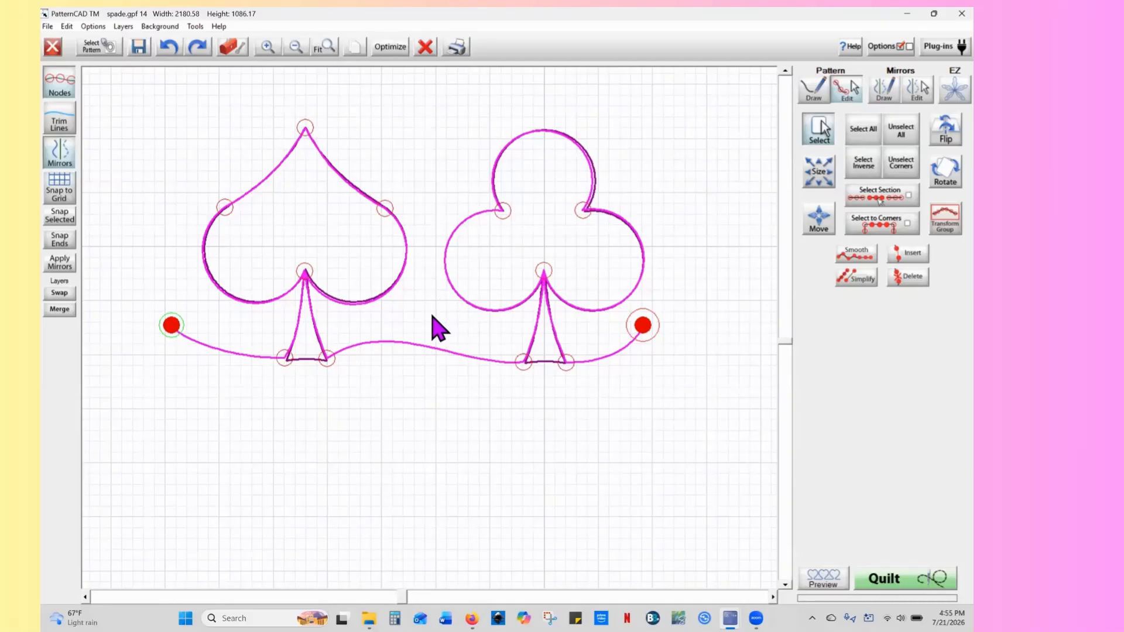
Save the spade-and-club pattern as CARDS2 in the PATTERNCAD LESSON folder
{"action": "left_click", "coordinate": [139, 46]}
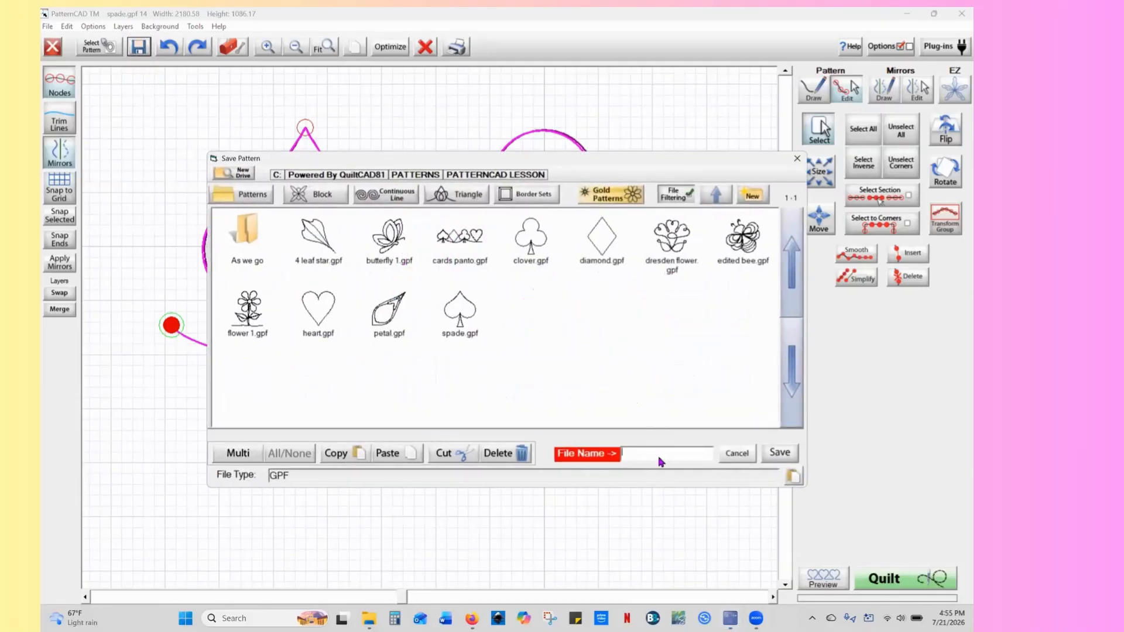
{"action": "left_click", "coordinate": [660, 462]}
{"action": "type", "text": "CARDS"}
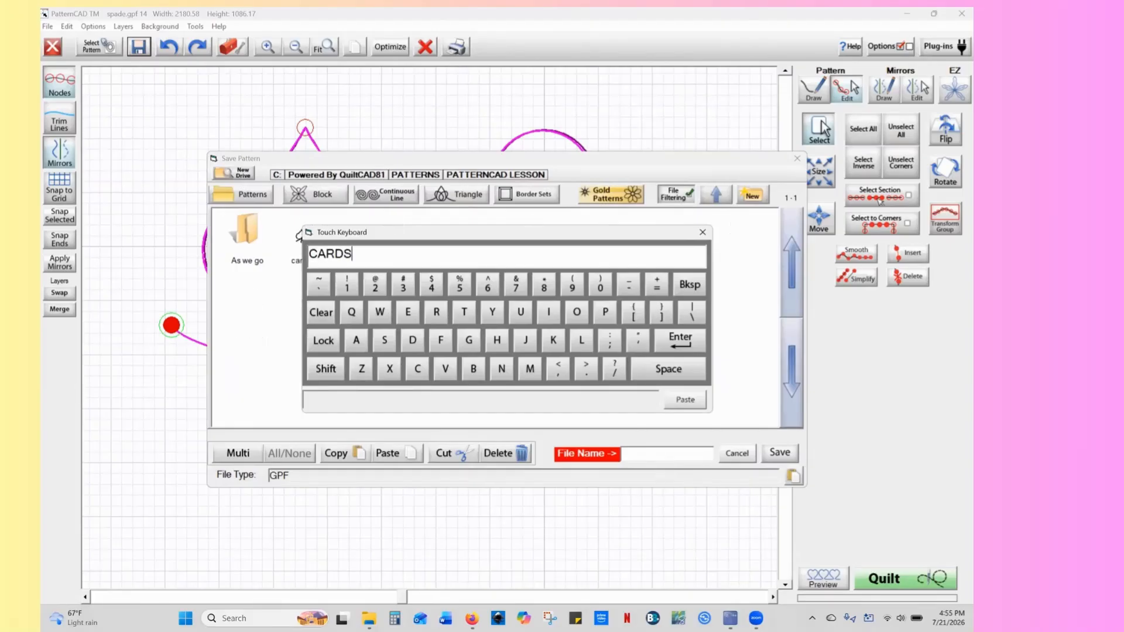
{"action": "type", "text": "2"}
{"action": "left_click", "coordinate": [675, 344]}
{"action": "left_click", "coordinate": [779, 453]}
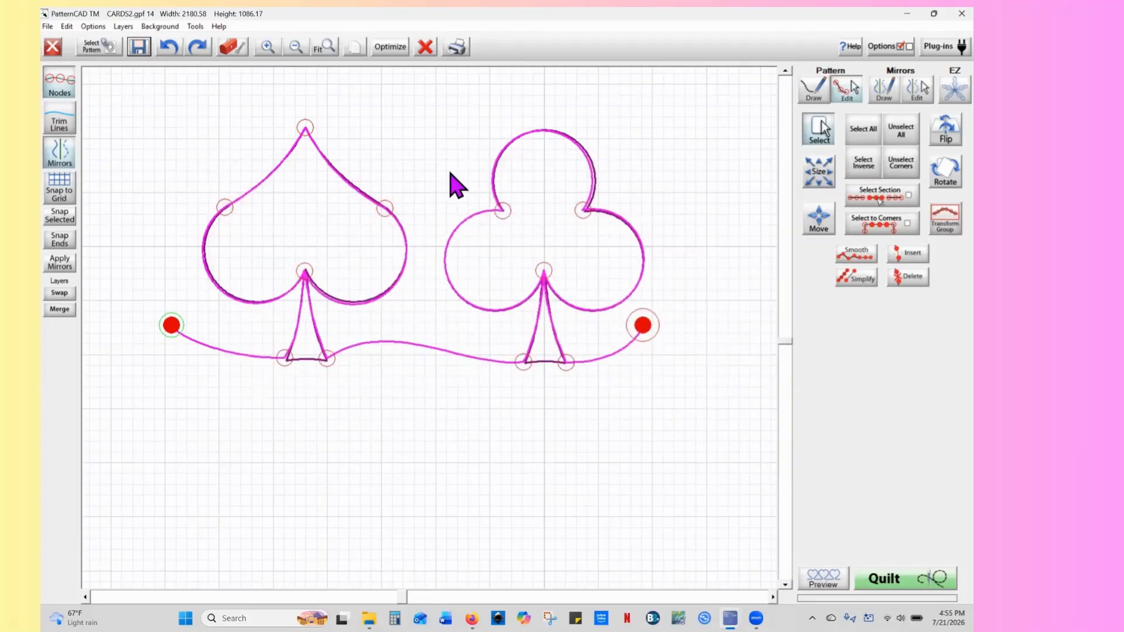
Swap the layers and delete the original spade and club reference shapes, leaving only the continuous-line pattern
{"action": "left_click", "coordinate": [128, 30]}
{"action": "left_click", "coordinate": [144, 63]}
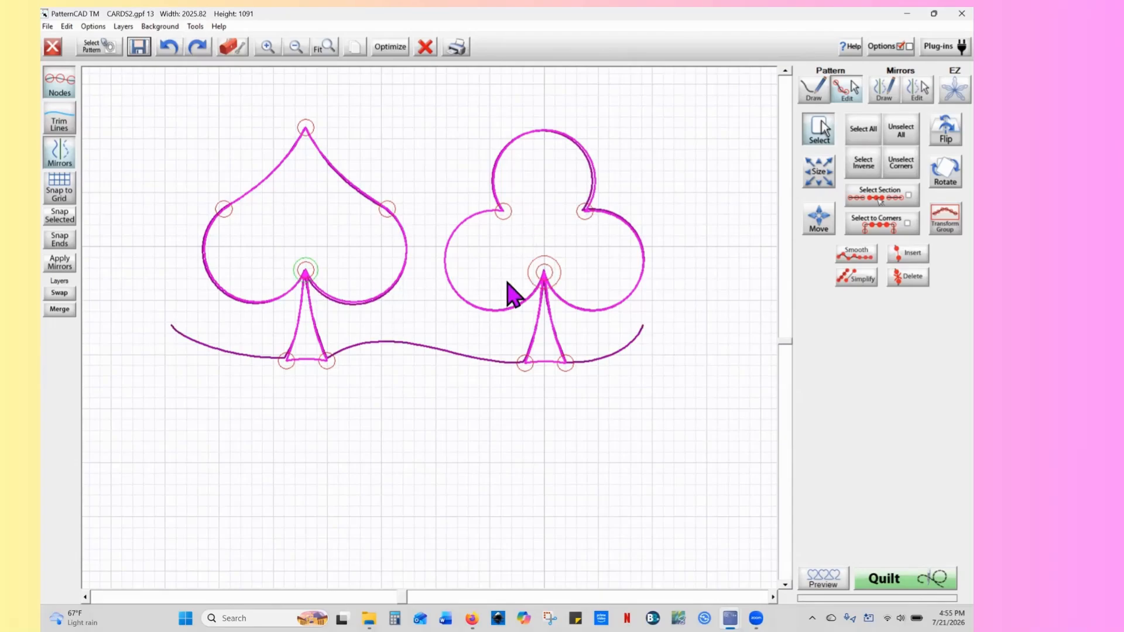
{"action": "left_click", "coordinate": [425, 47]}
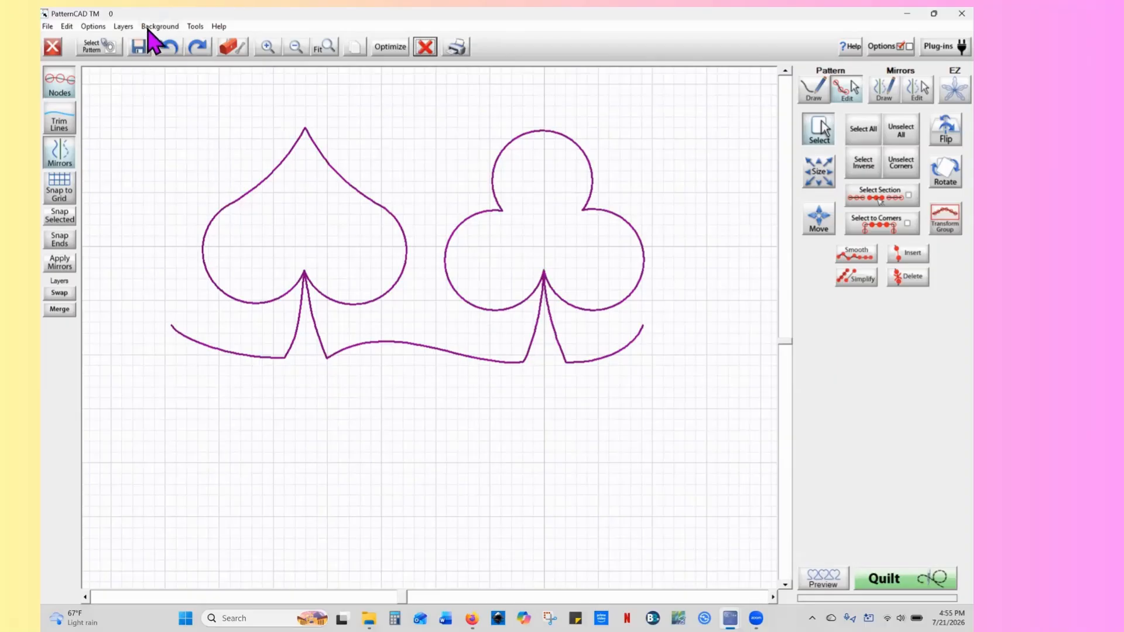
Swap the layers to show the continuous-line pattern's nodes, and swap them back so the empty layer is active
{"action": "left_click", "coordinate": [123, 27]}
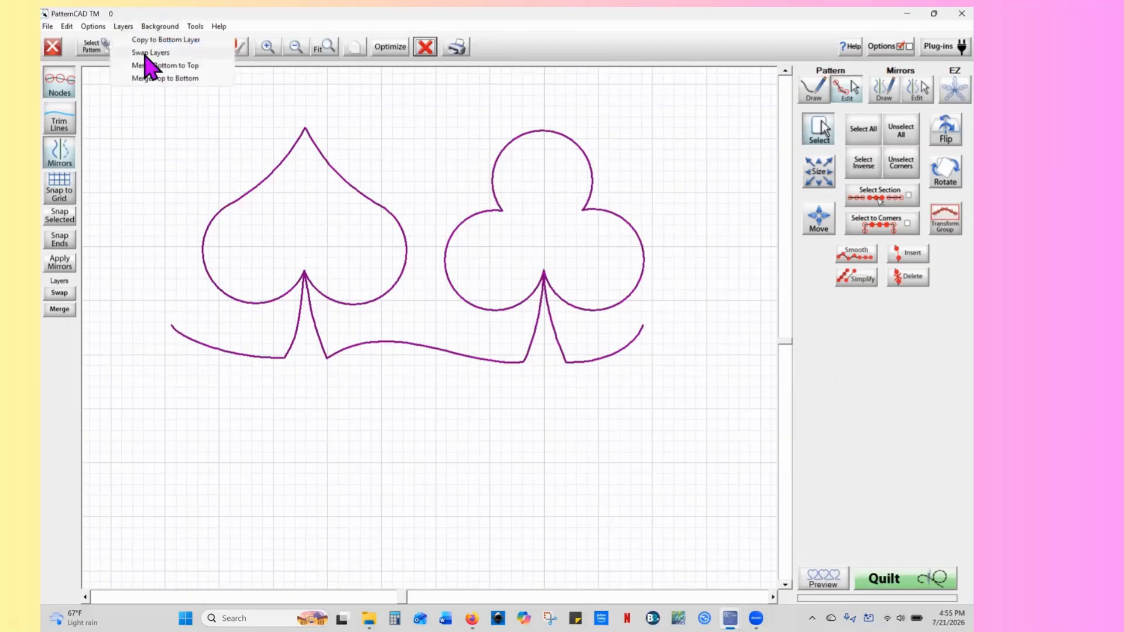
{"action": "left_click", "coordinate": [151, 52]}
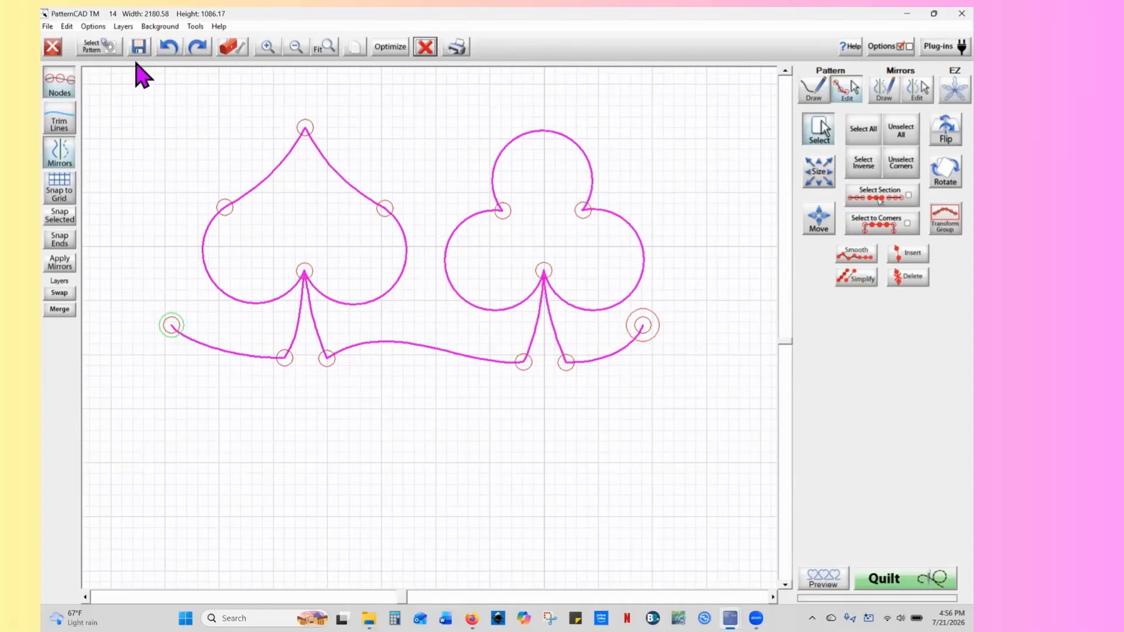
{"action": "left_click", "coordinate": [122, 27]}
{"action": "left_click", "coordinate": [133, 51]}
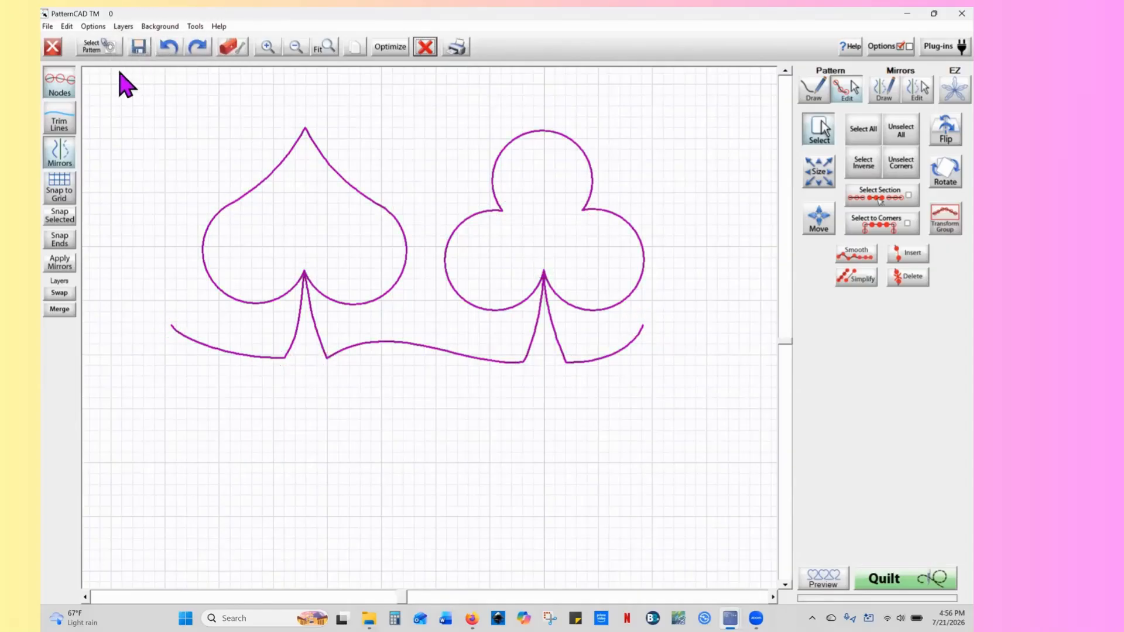
Load the heart.gpf pattern onto the empty layer
{"action": "left_click", "coordinate": [102, 50]}
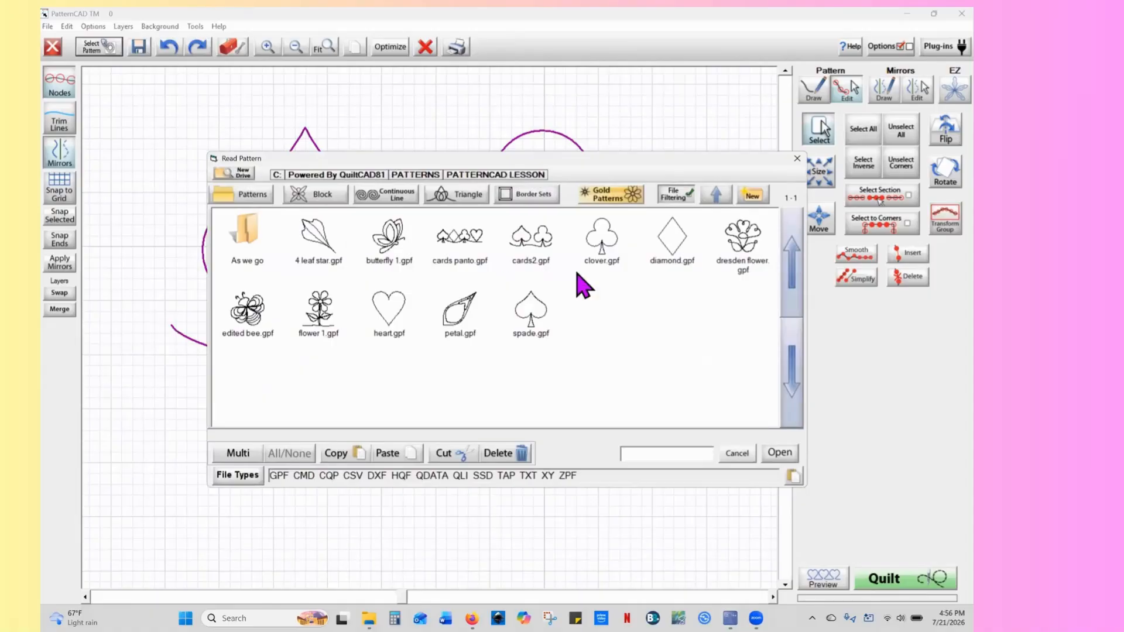
{"action": "left_click", "coordinate": [380, 316]}
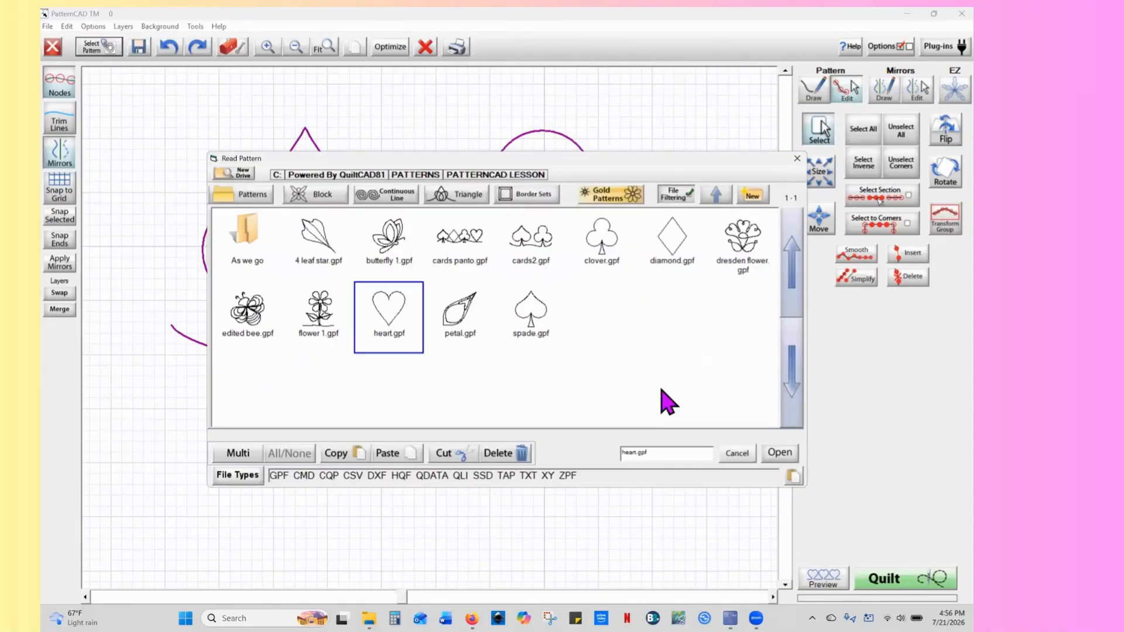
{"action": "left_click", "coordinate": [779, 453]}
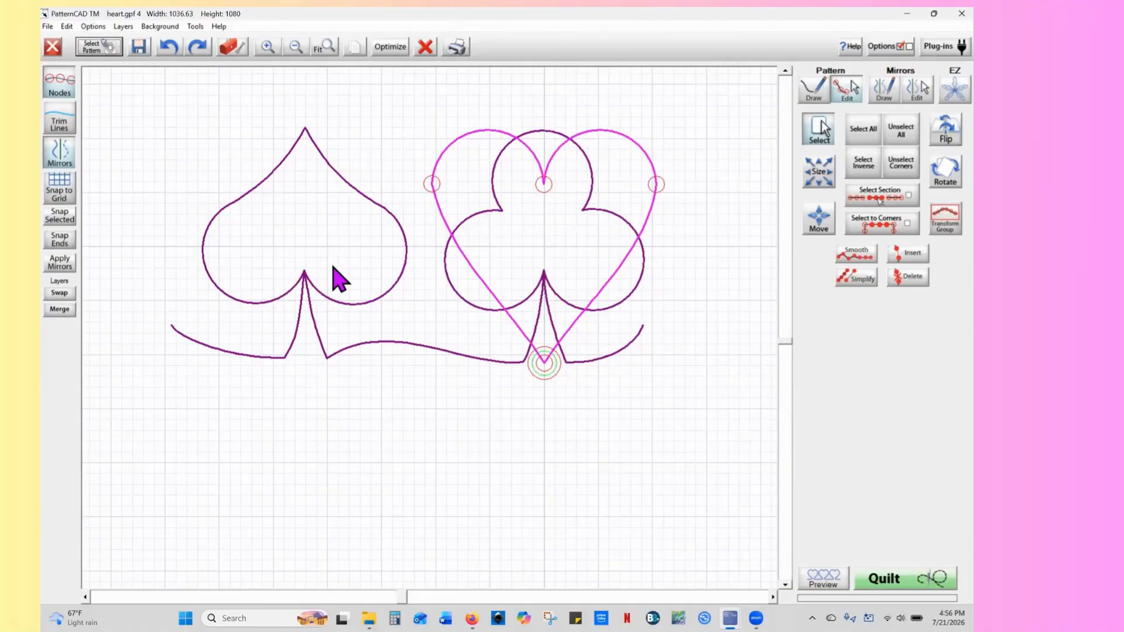
Select all the heart's nodes and move the heart to the right of the club, with its tip near stem-base level
{"action": "left_click", "coordinate": [811, 135]}
{"action": "left_click", "coordinate": [862, 132]}
{"action": "left_click_drag", "start_coordinate": [543, 364], "coordinate": [758, 363]}
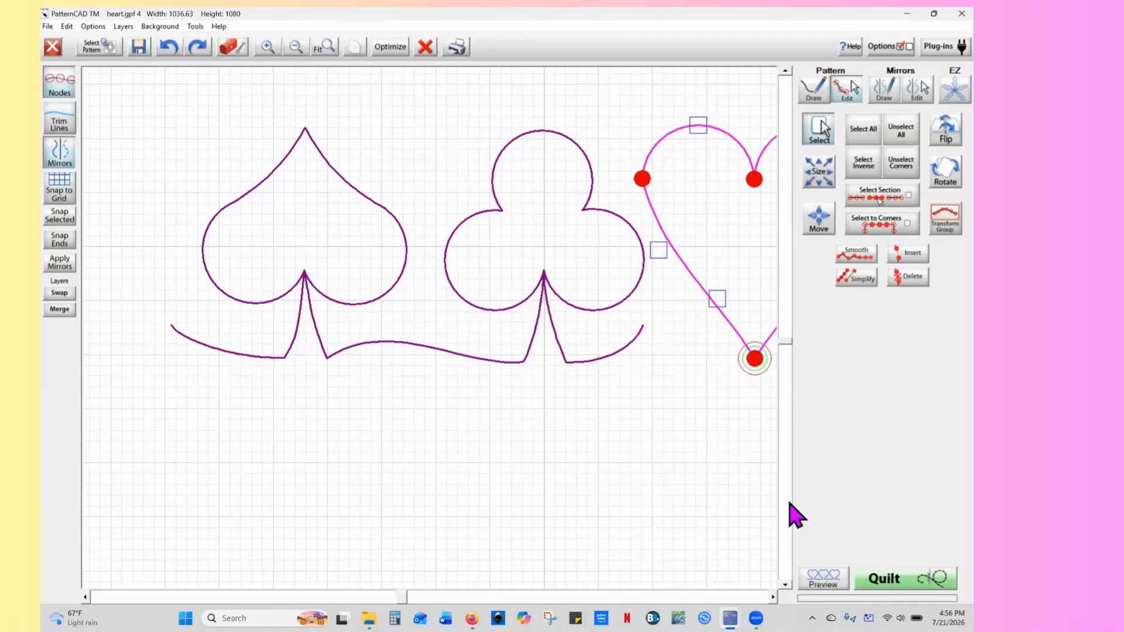
{"action": "left_click_drag", "start_coordinate": [775, 590], "coordinate": [776, 588]}
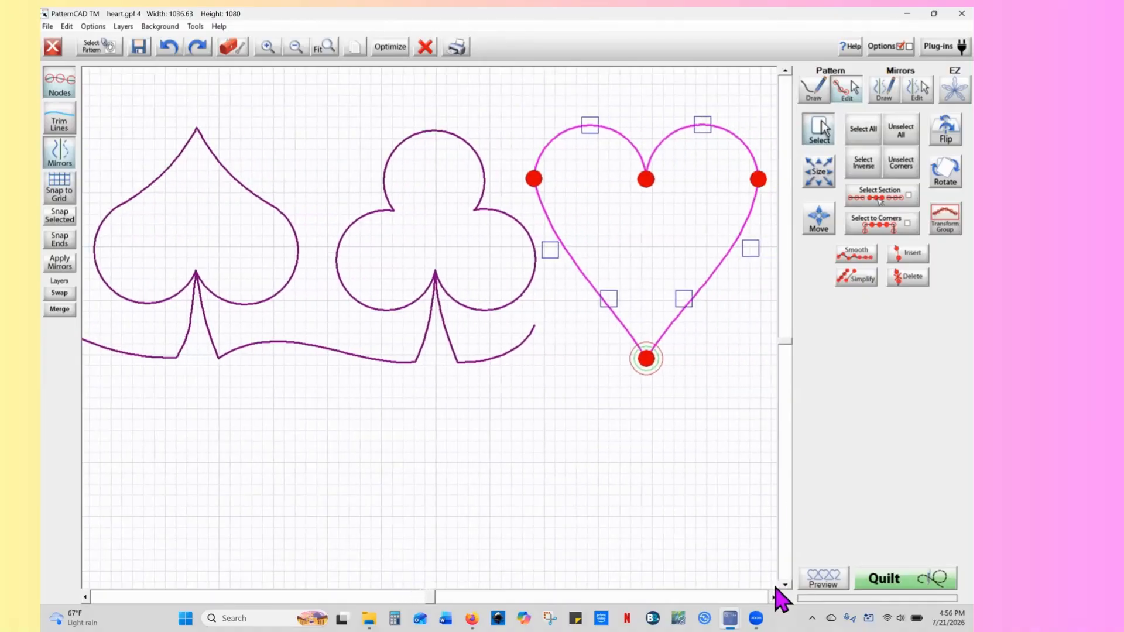
{"action": "left_click", "coordinate": [775, 591]}
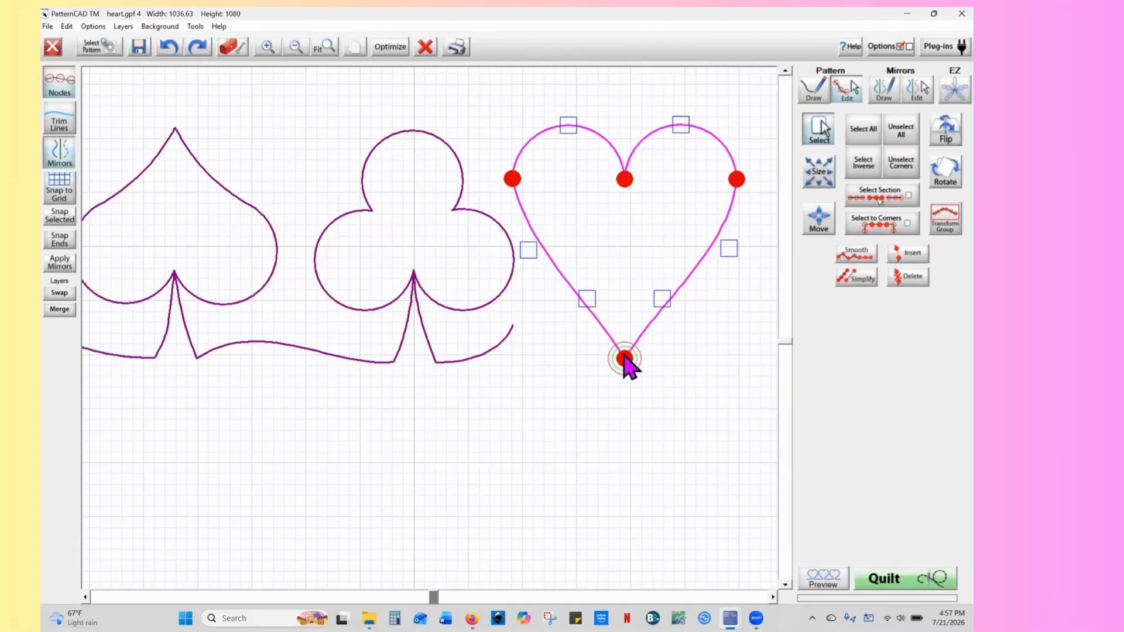
{"action": "left_click_drag", "start_coordinate": [624, 359], "coordinate": [639, 354]}
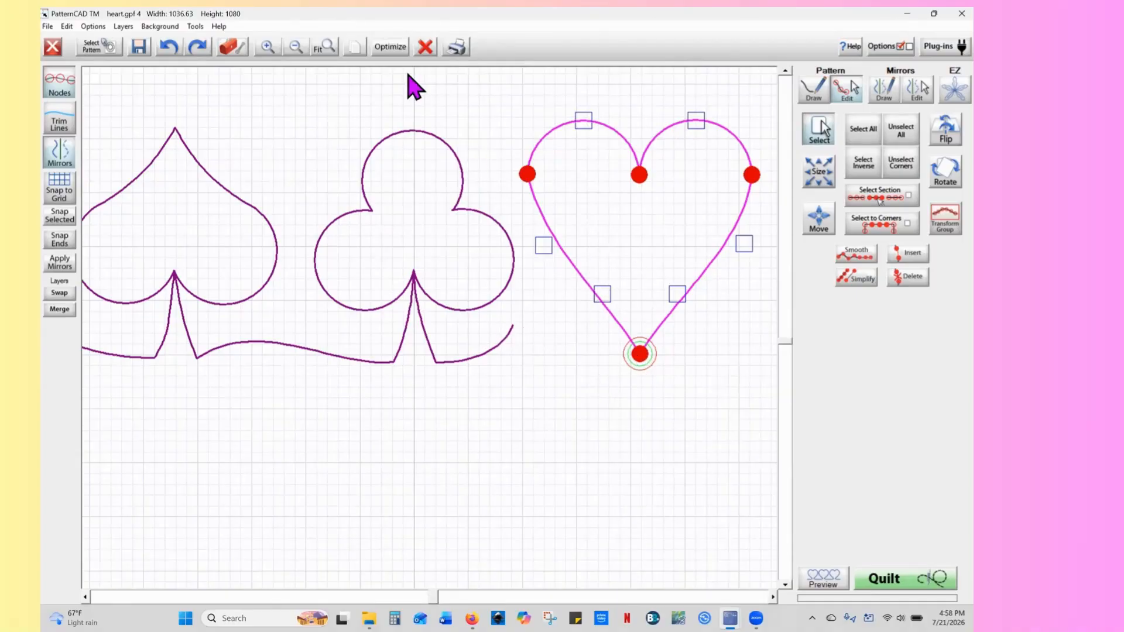
Examine the heart's start and end point in the Optimization view and leave it without changes
{"action": "left_click", "coordinate": [390, 48]}
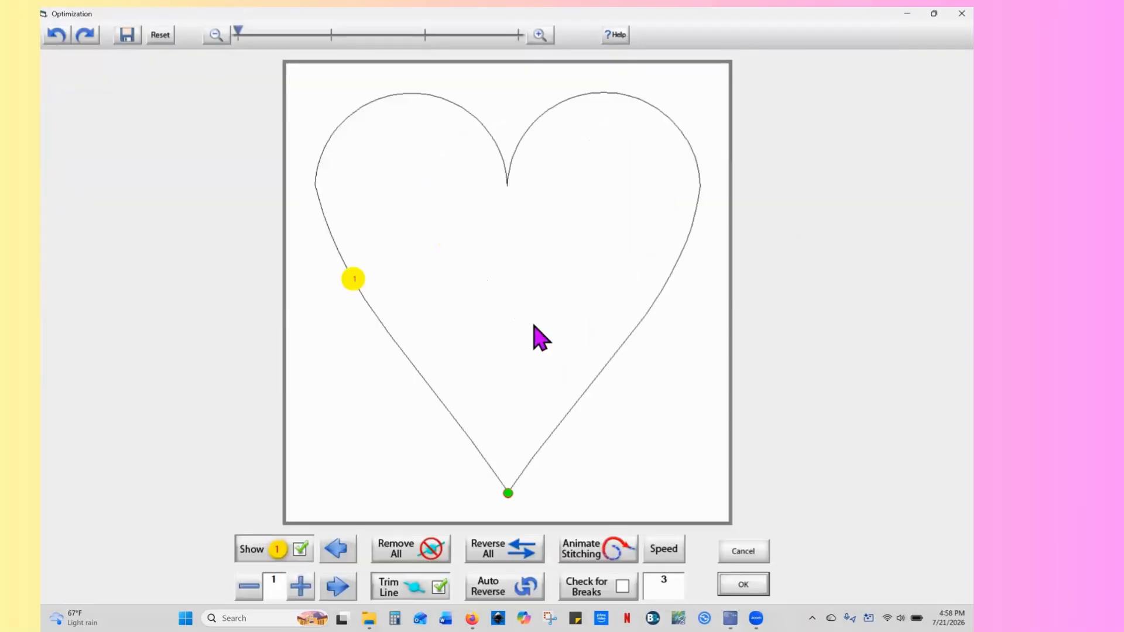
{"action": "left_click", "coordinate": [743, 551]}
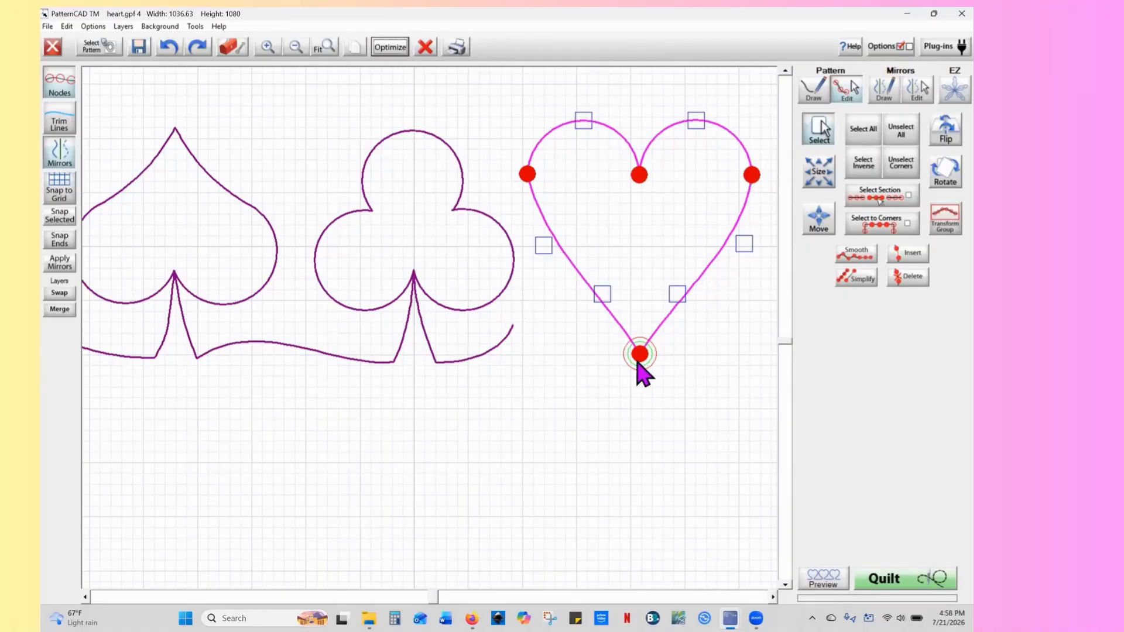
Draw a spline from the heart's tip out to below its right edge and bend it into a gentle wave
{"action": "left_click", "coordinate": [772, 596]}
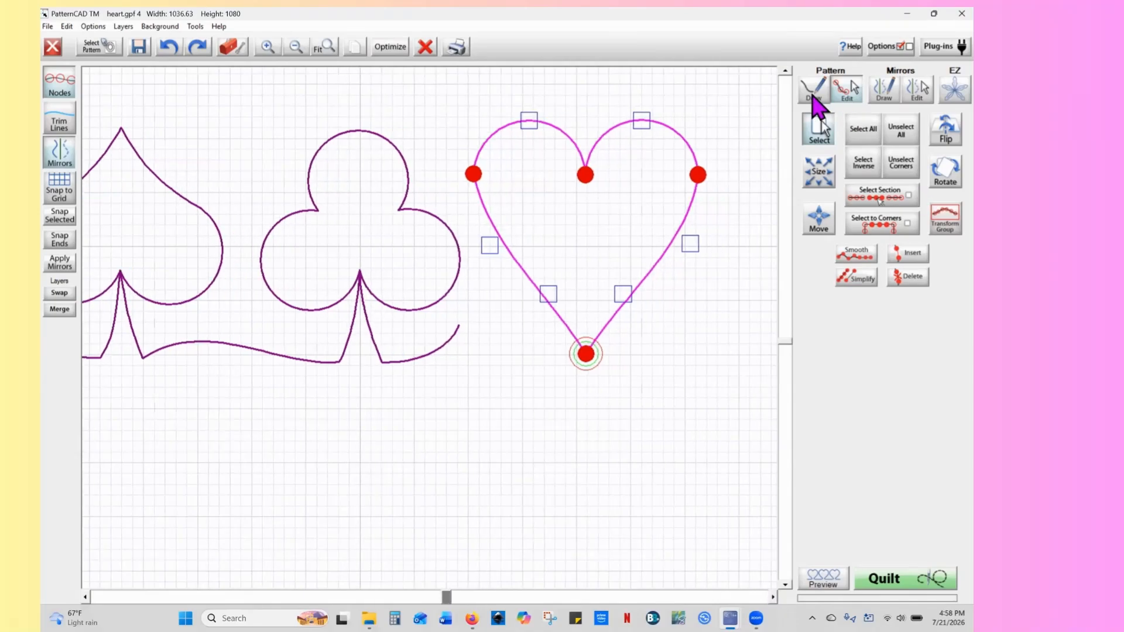
{"action": "left_click", "coordinate": [815, 89]}
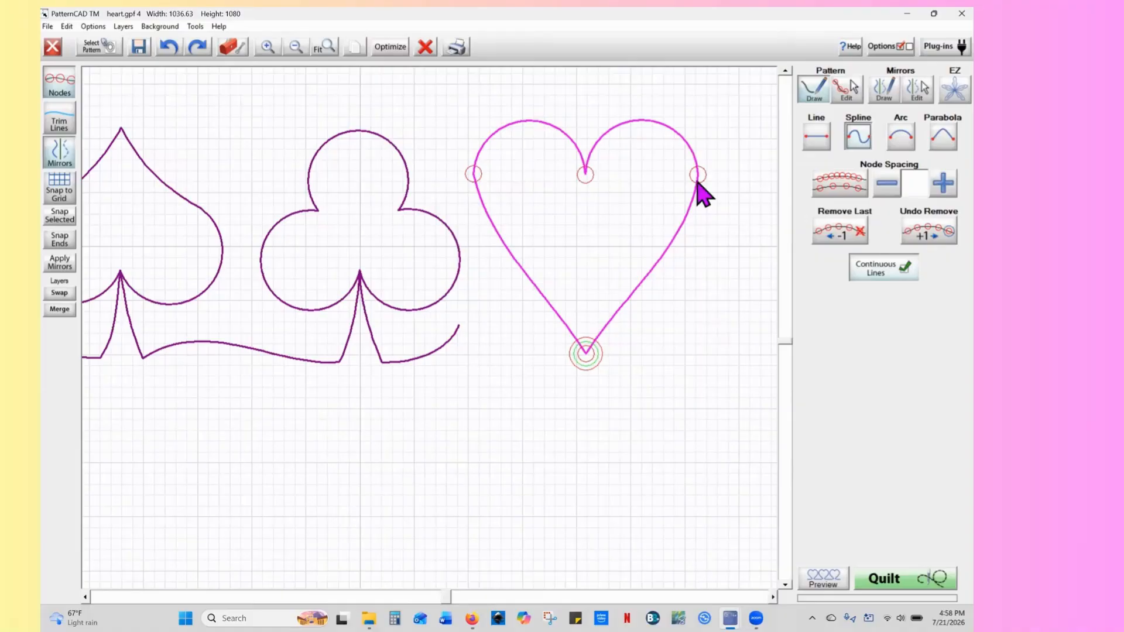
{"action": "left_click", "coordinate": [699, 329]}
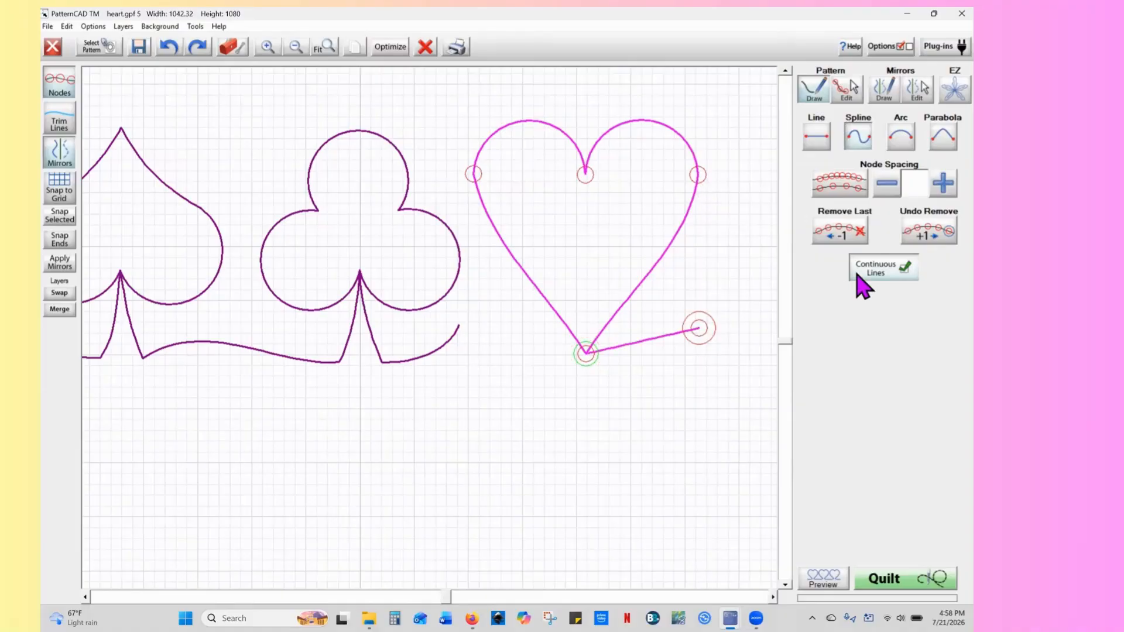
{"action": "right_click", "coordinate": [587, 358]}
{"action": "mouse_move", "coordinate": [624, 344]}
{"action": "left_mouse_down"}
{"action": "mouse_move", "coordinate": [654, 351]}
{"action": "mouse_move", "coordinate": [662, 298]}
{"action": "left_mouse_up"}
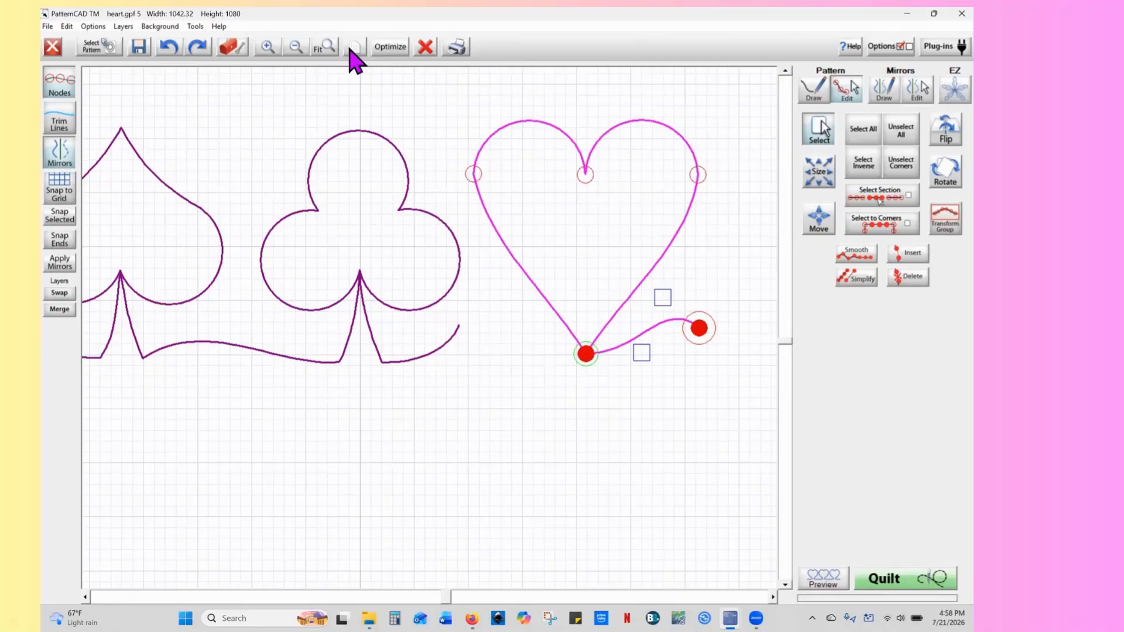
In Optimization, remove all breaks from the heart and its right-hand connector, and reverse the stitching direction
{"action": "left_click", "coordinate": [391, 47]}
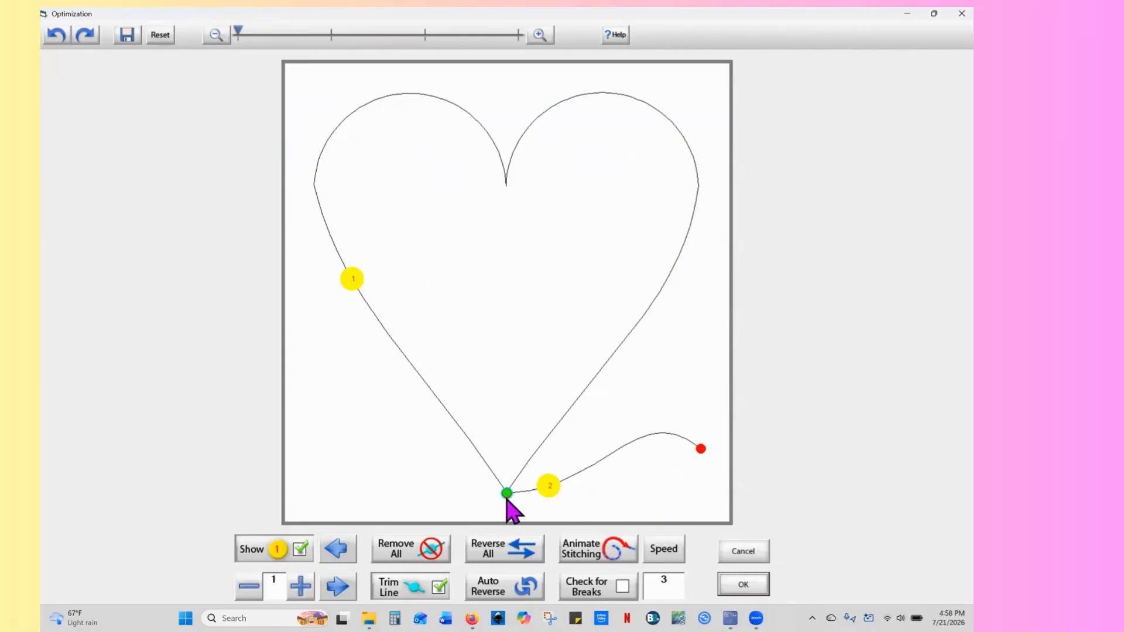
{"action": "left_click", "coordinate": [428, 553]}
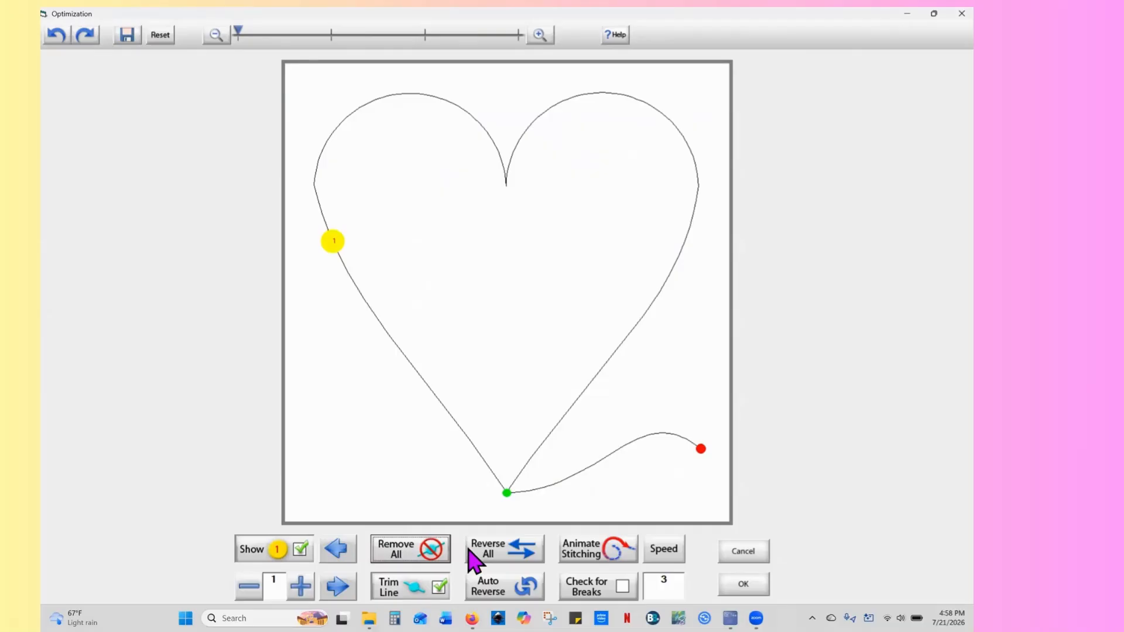
{"action": "left_click", "coordinate": [533, 553]}
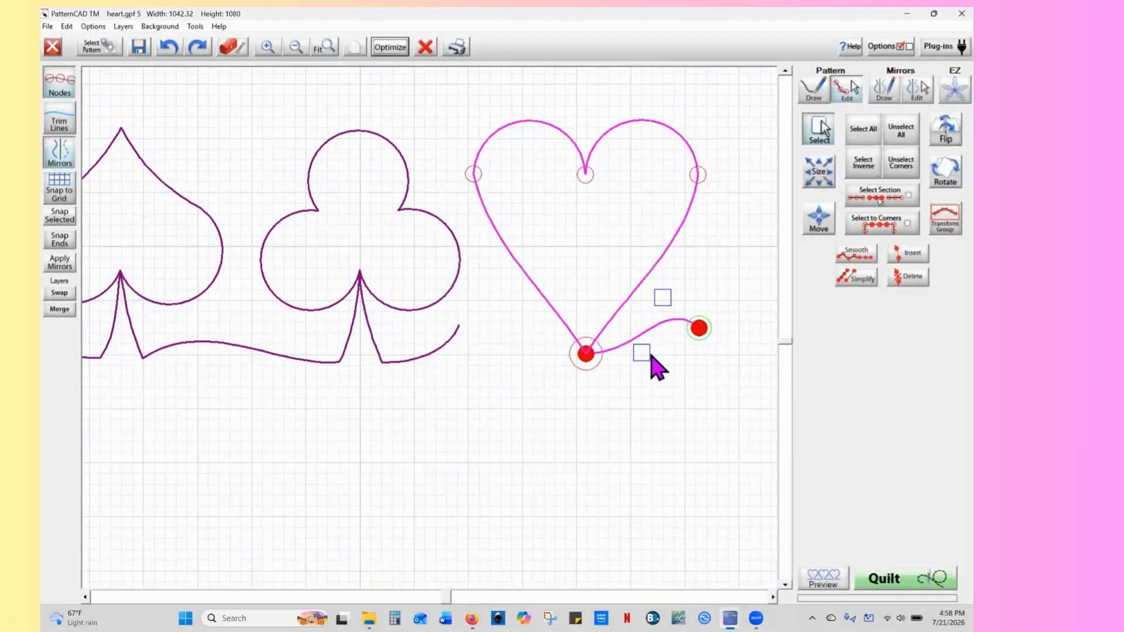
Draw a spline from the heart's tip to the open end of the club's line and shape it into a smooth wave
{"action": "left_click", "coordinate": [817, 98]}
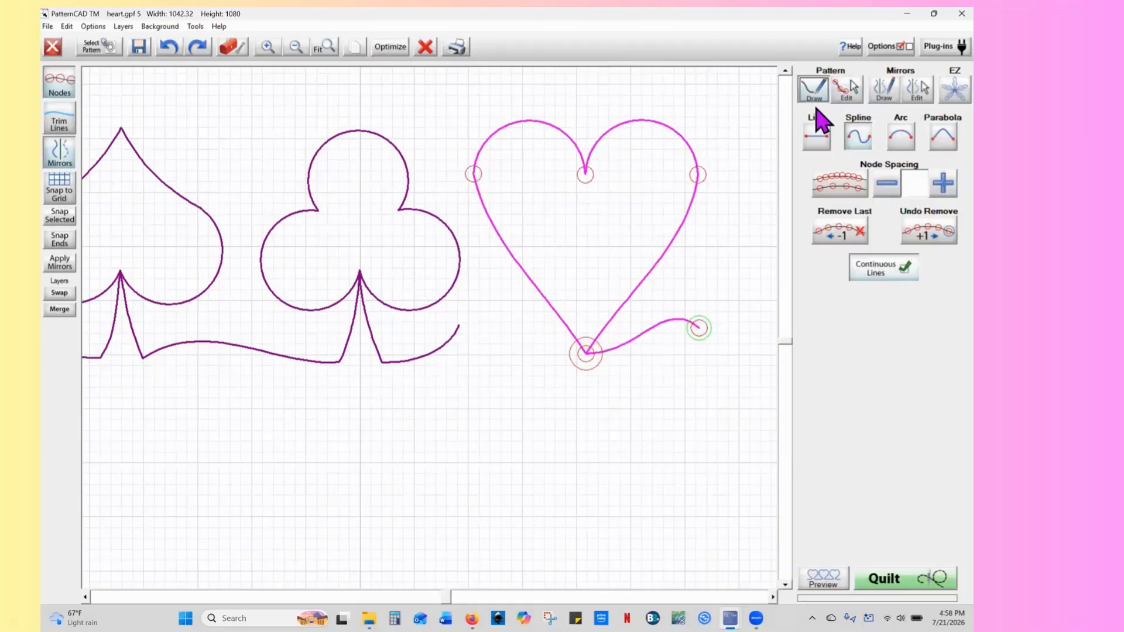
{"action": "left_click", "coordinate": [855, 145]}
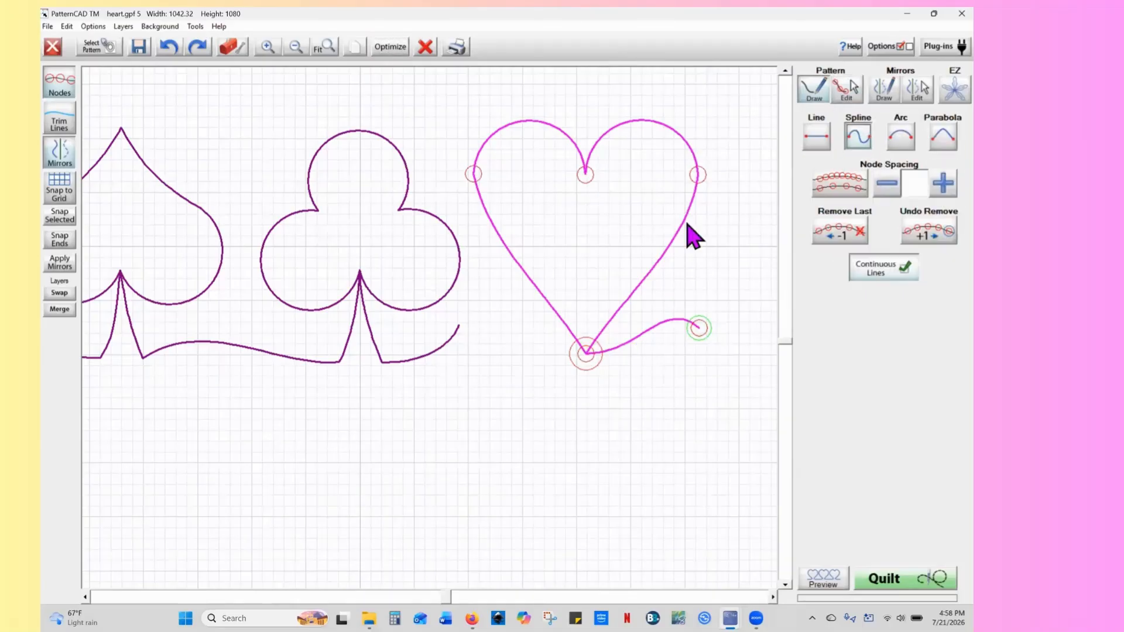
{"action": "left_click", "coordinate": [459, 326]}
{"action": "right_click", "coordinate": [517, 336]}
{"action": "left_click_drag", "start_coordinate": [499, 334], "coordinate": [499, 280]}
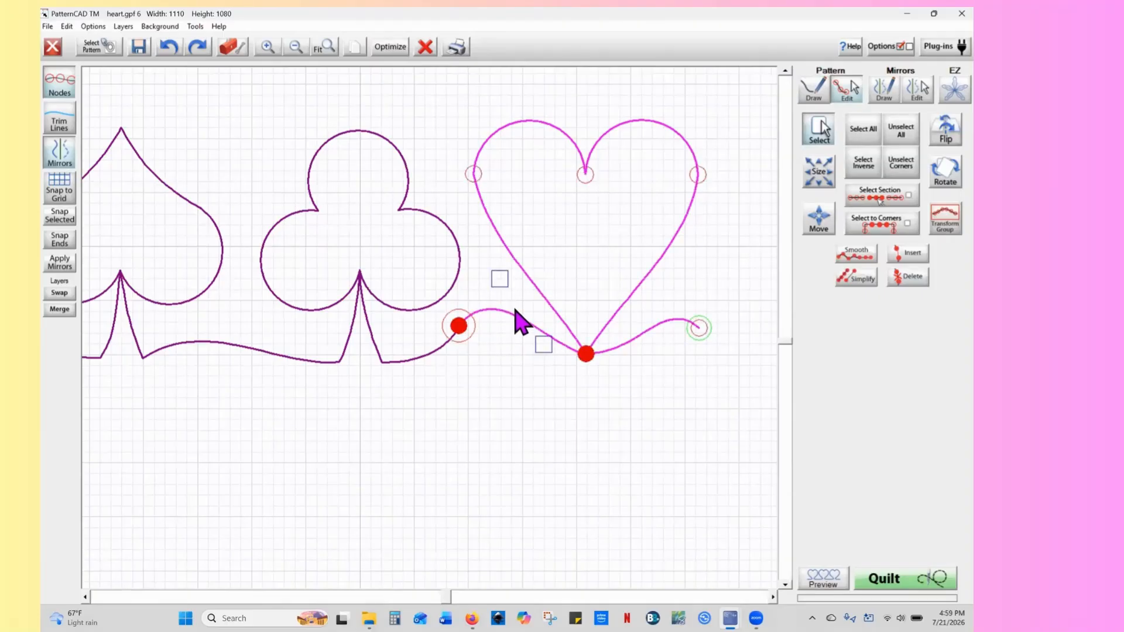
{"action": "left_click_drag", "start_coordinate": [543, 344], "coordinate": [533, 359]}
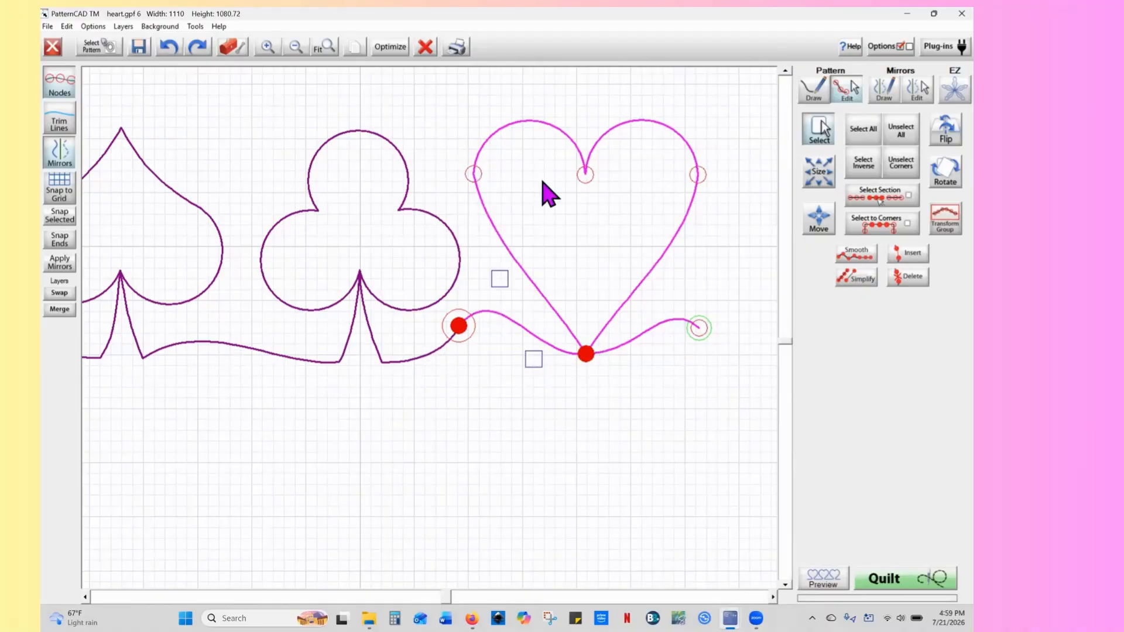
In Optimization, remove all breaks from the heart and both connectors, and reverse the path so it starts at the club side
{"action": "left_click", "coordinate": [397, 52]}
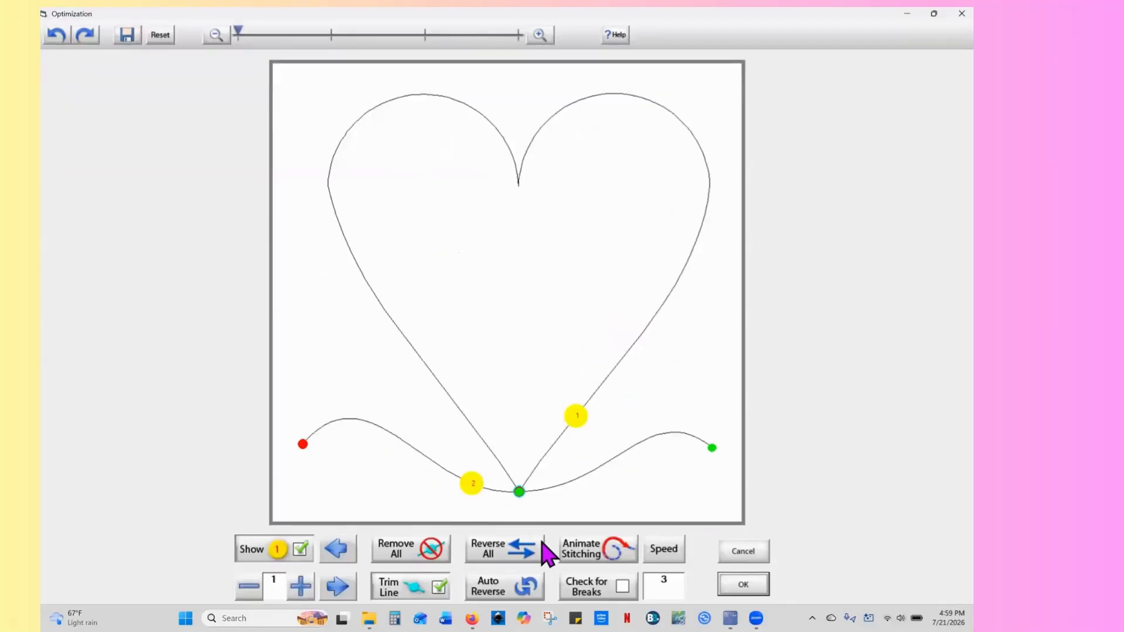
{"action": "left_click", "coordinate": [412, 549]}
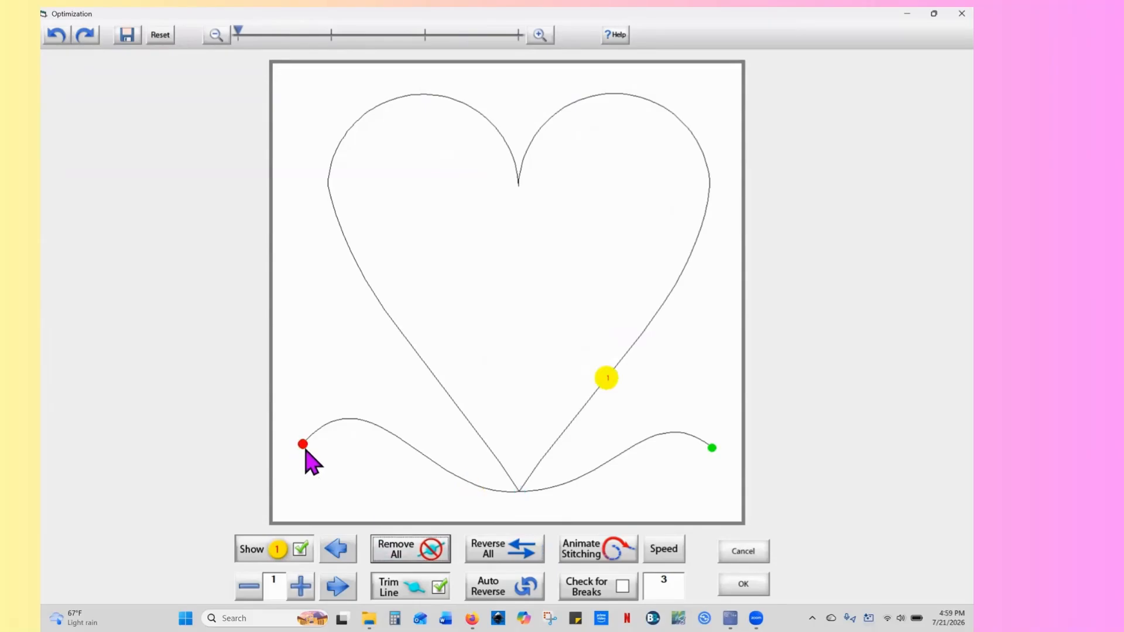
{"action": "left_click", "coordinate": [511, 561]}
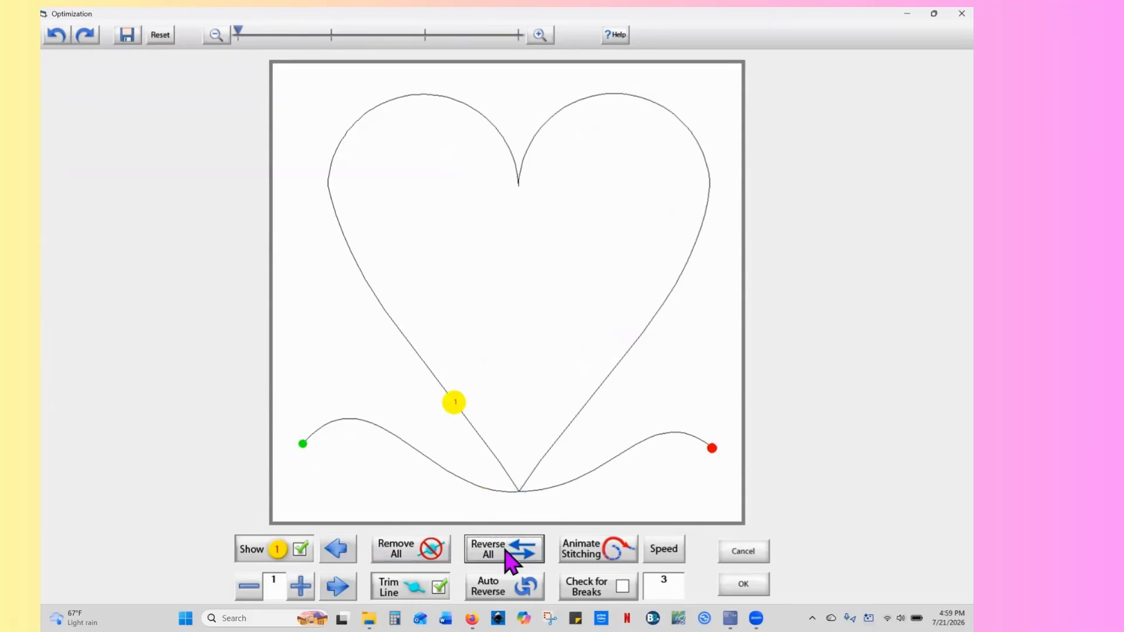
{"action": "left_click", "coordinate": [762, 588]}
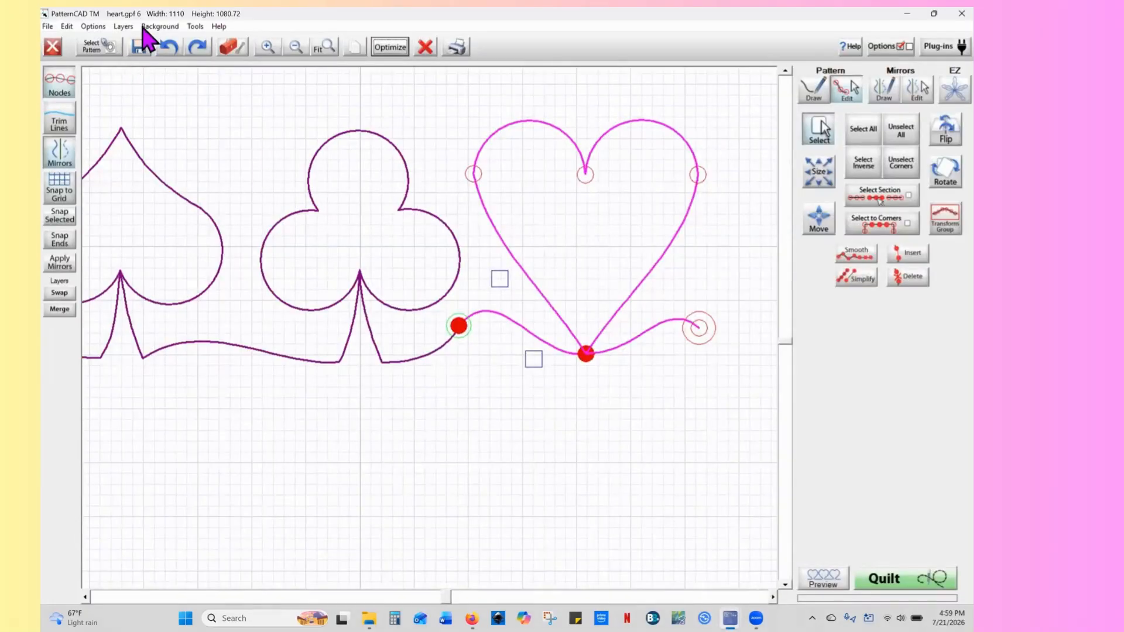
Merge the bottom layer into the top and remove all breaks in Optimization to join the spade, club and heart into one line
{"action": "left_click", "coordinate": [123, 27]}
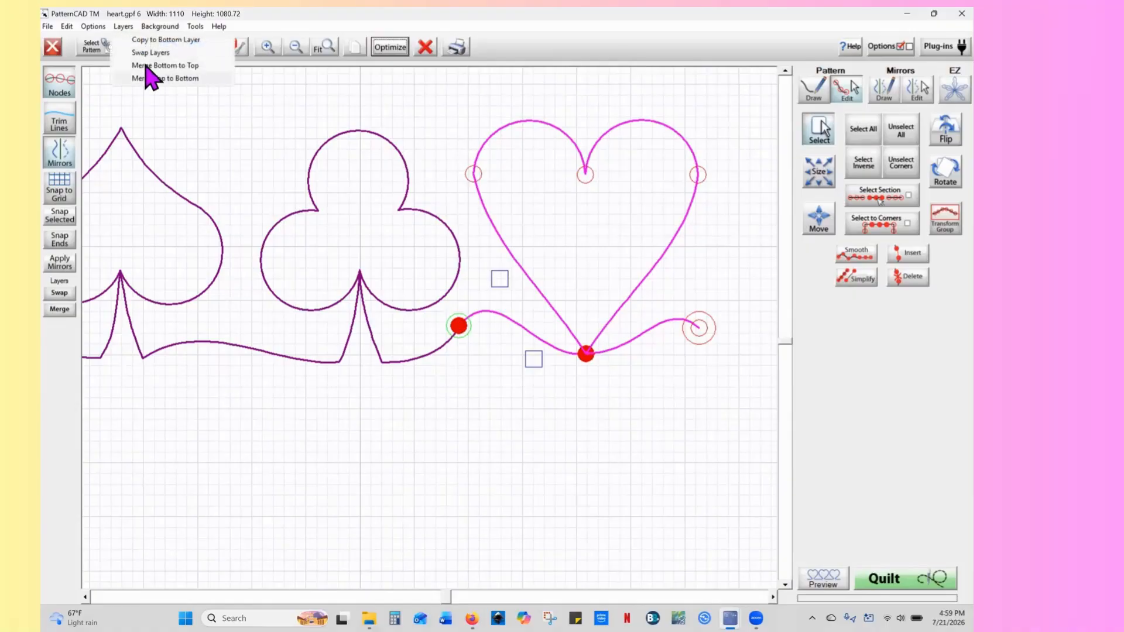
{"action": "left_click", "coordinate": [146, 66]}
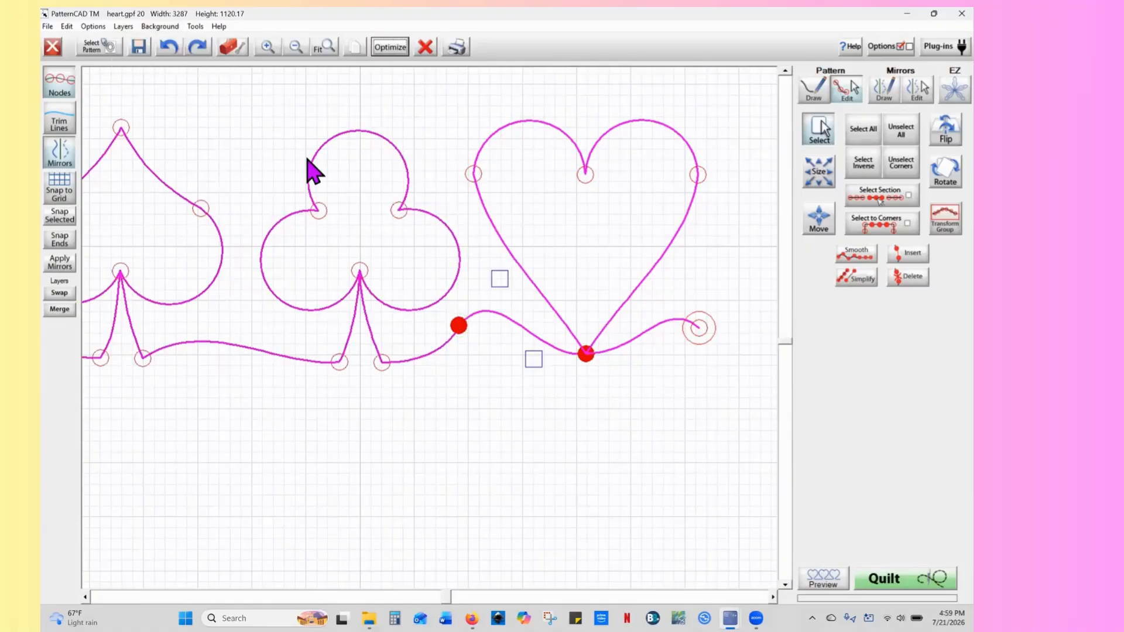
{"action": "left_click", "coordinate": [390, 48]}
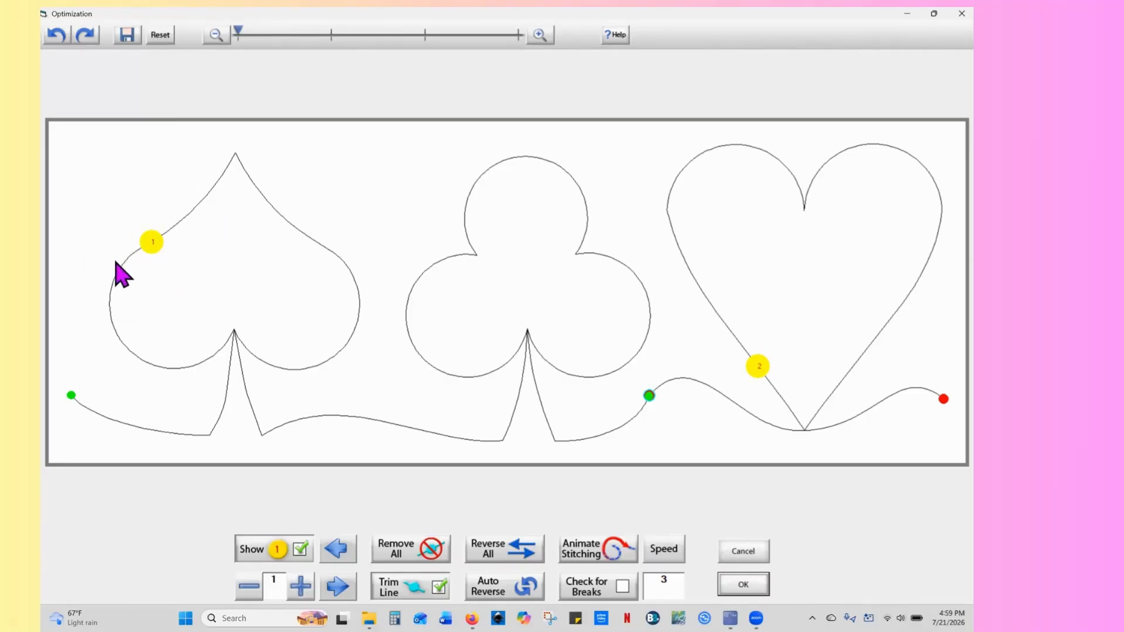
{"action": "left_click", "coordinate": [526, 358]}
{"action": "left_click", "coordinate": [411, 549]}
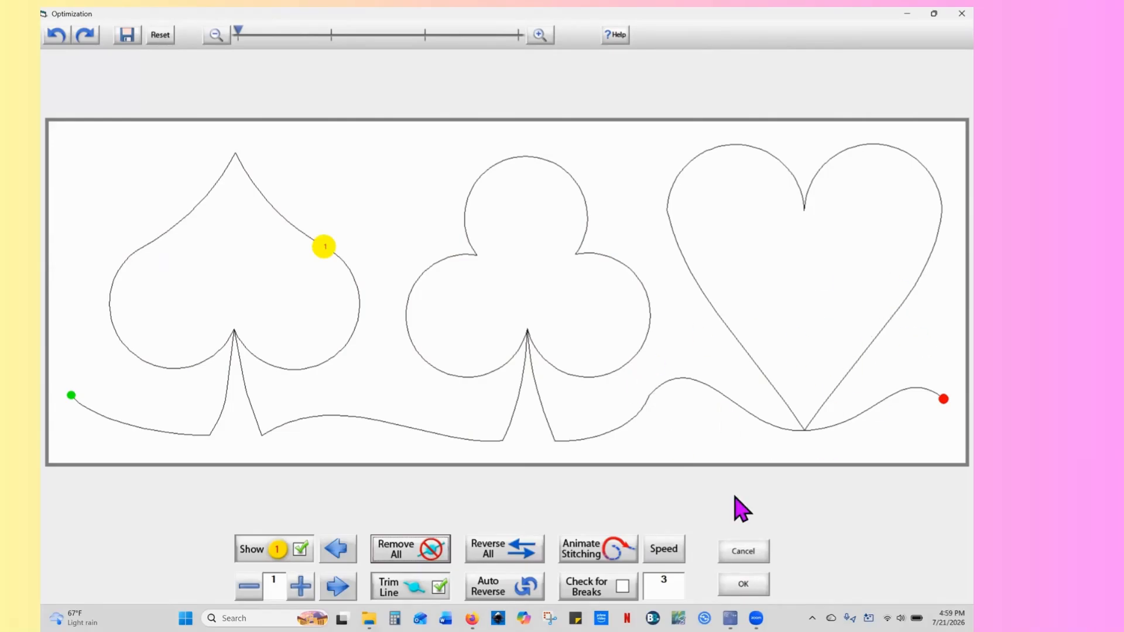
{"action": "left_click", "coordinate": [743, 584]}
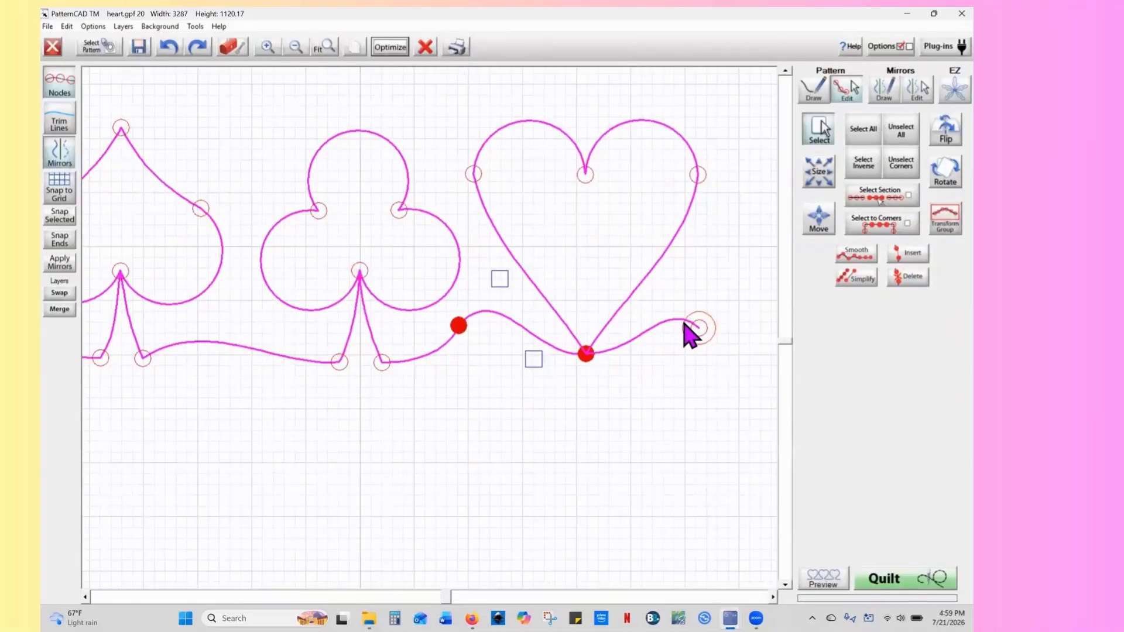
Preview the spade, club and heart pattern as a repeating pantograph and check its continuity
{"action": "left_click", "coordinate": [814, 582]}
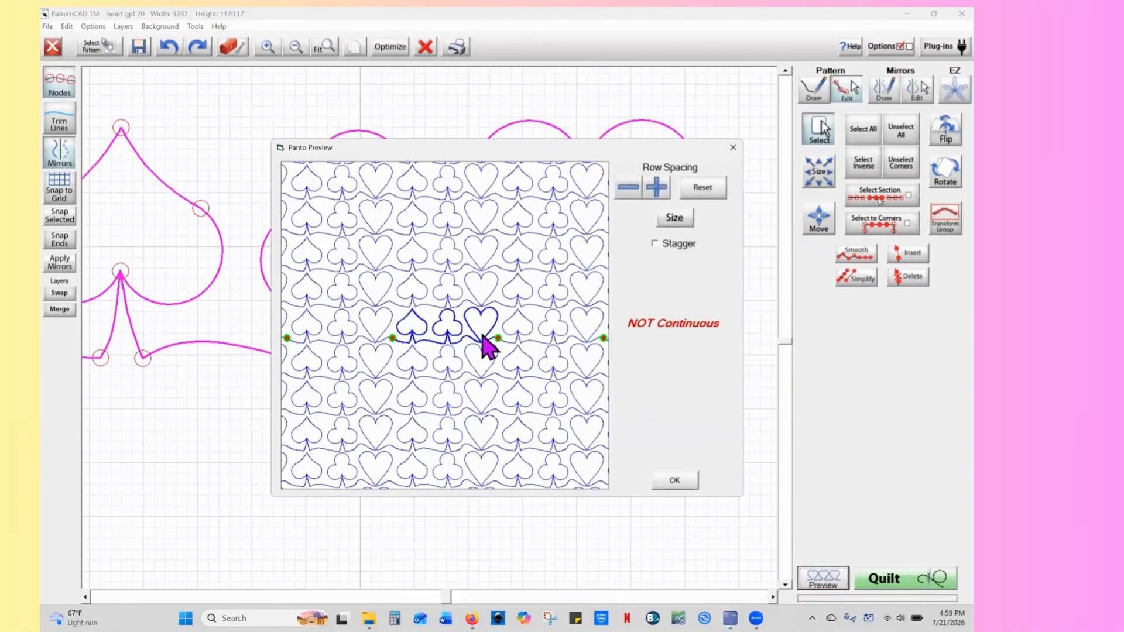
{"action": "left_click", "coordinate": [675, 480]}
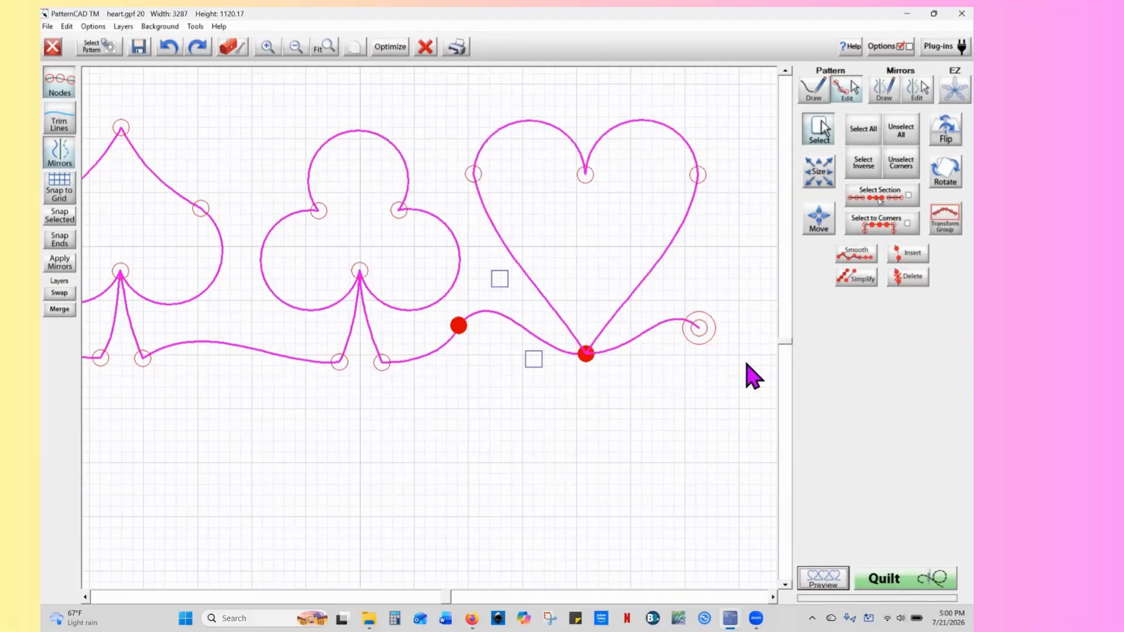
Swap the layers to work on the empty one and load the diamond.gpf pattern onto it
{"action": "left_click", "coordinate": [123, 27]}
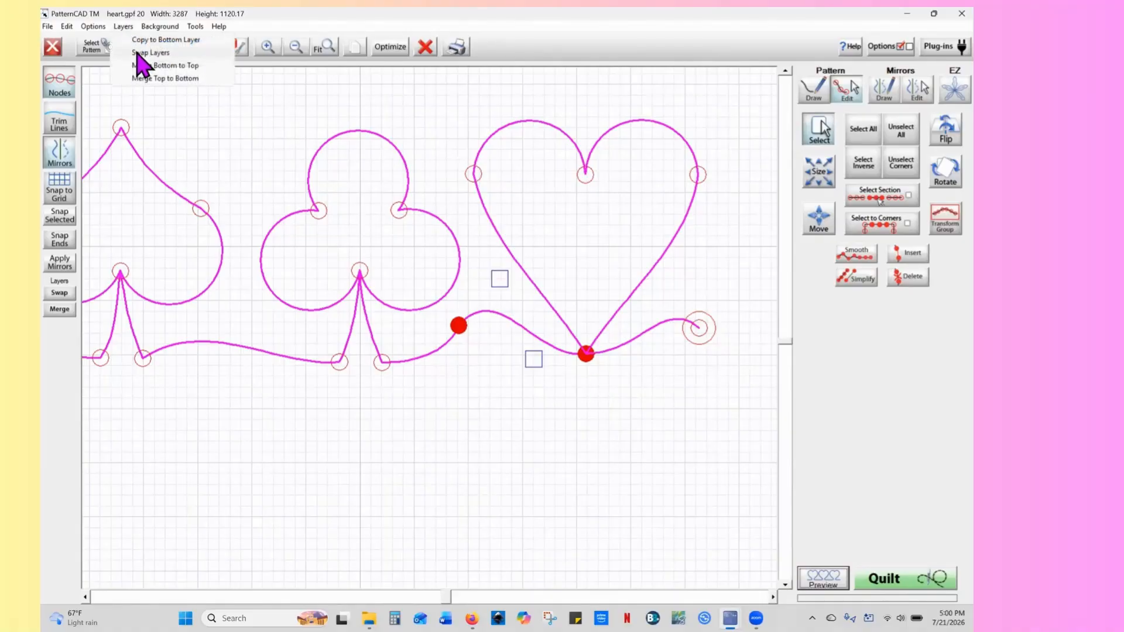
{"action": "left_click", "coordinate": [141, 53]}
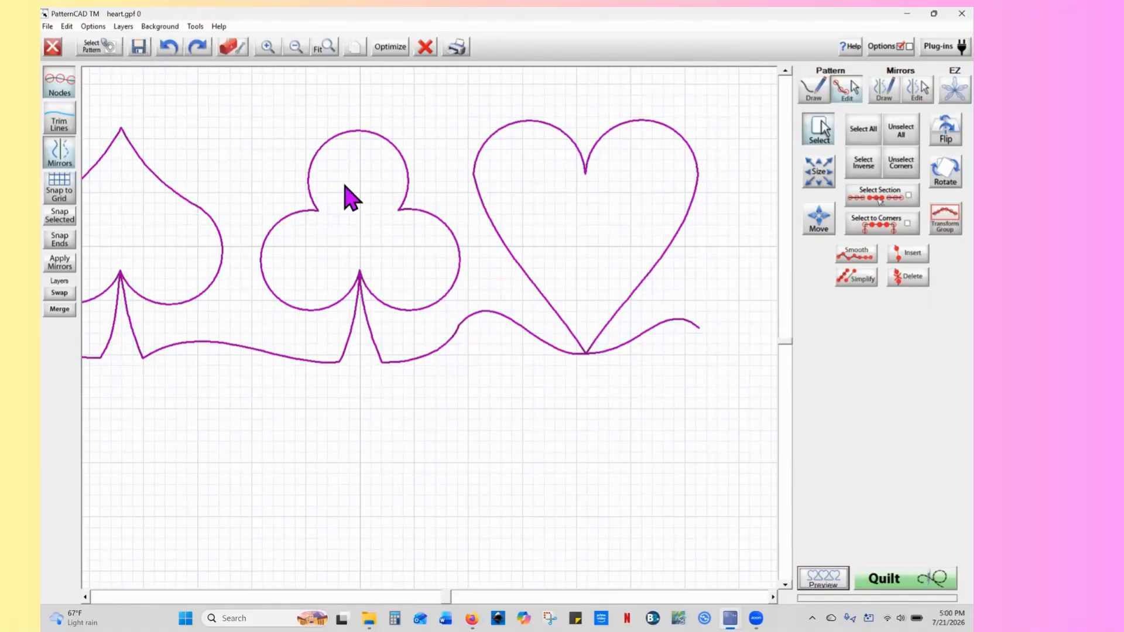
{"action": "left_click", "coordinate": [296, 51]}
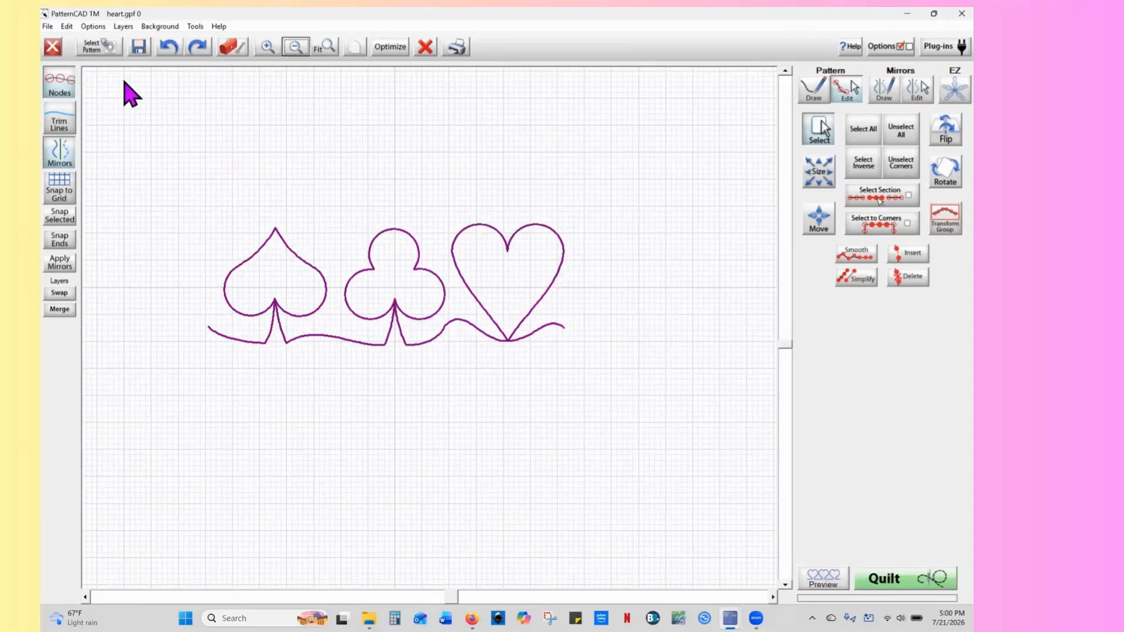
{"action": "left_click", "coordinate": [100, 50]}
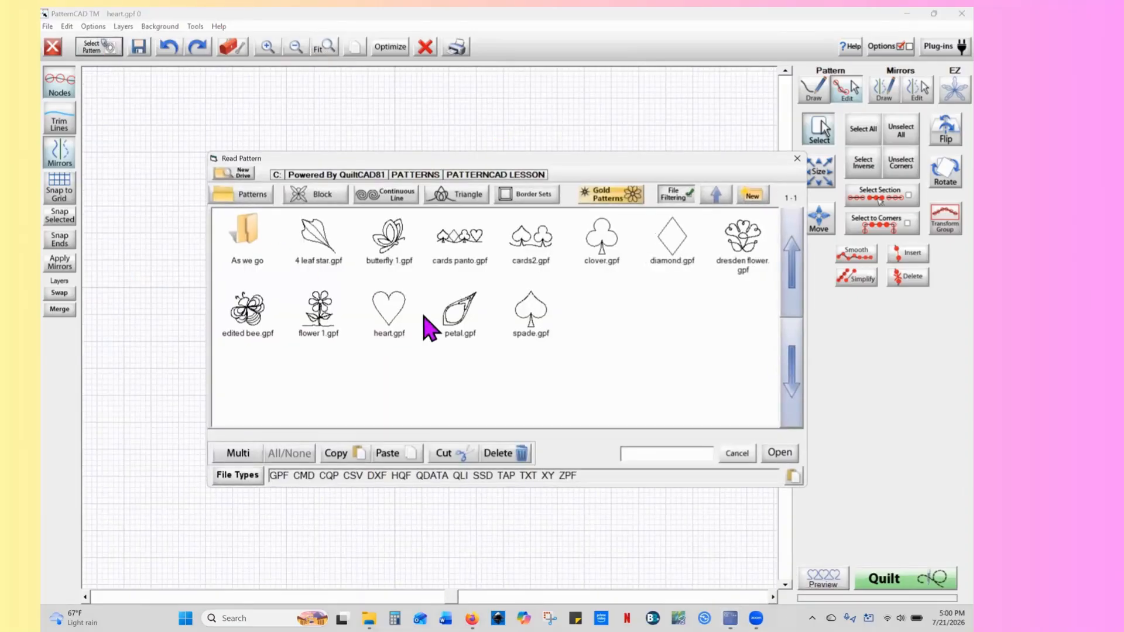
{"action": "left_click", "coordinate": [677, 252]}
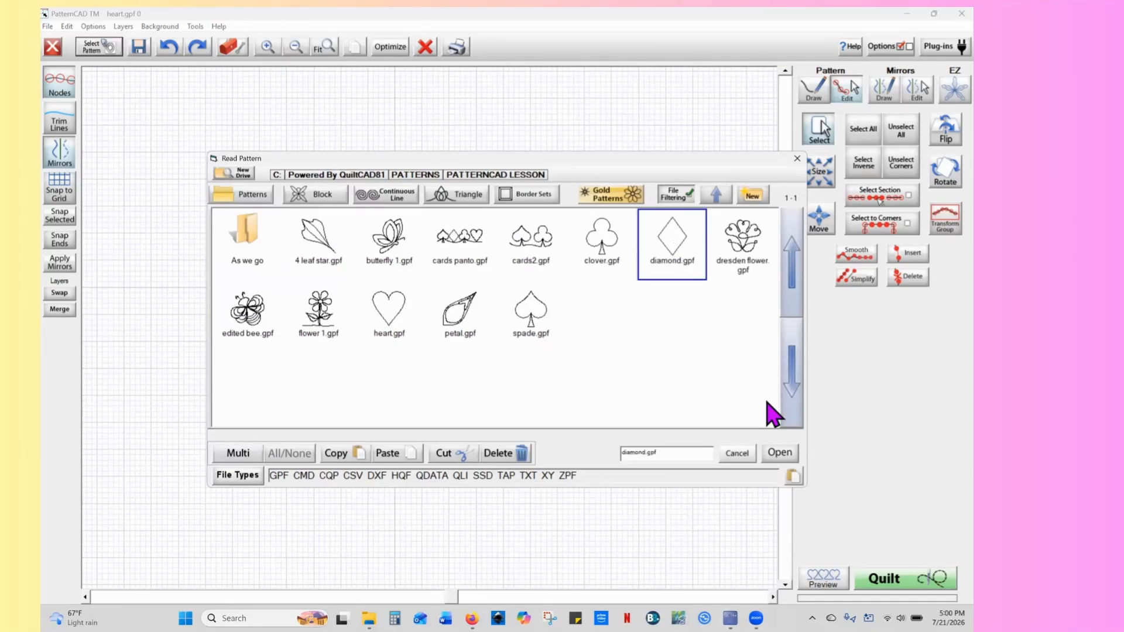
{"action": "left_click", "coordinate": [779, 453]}
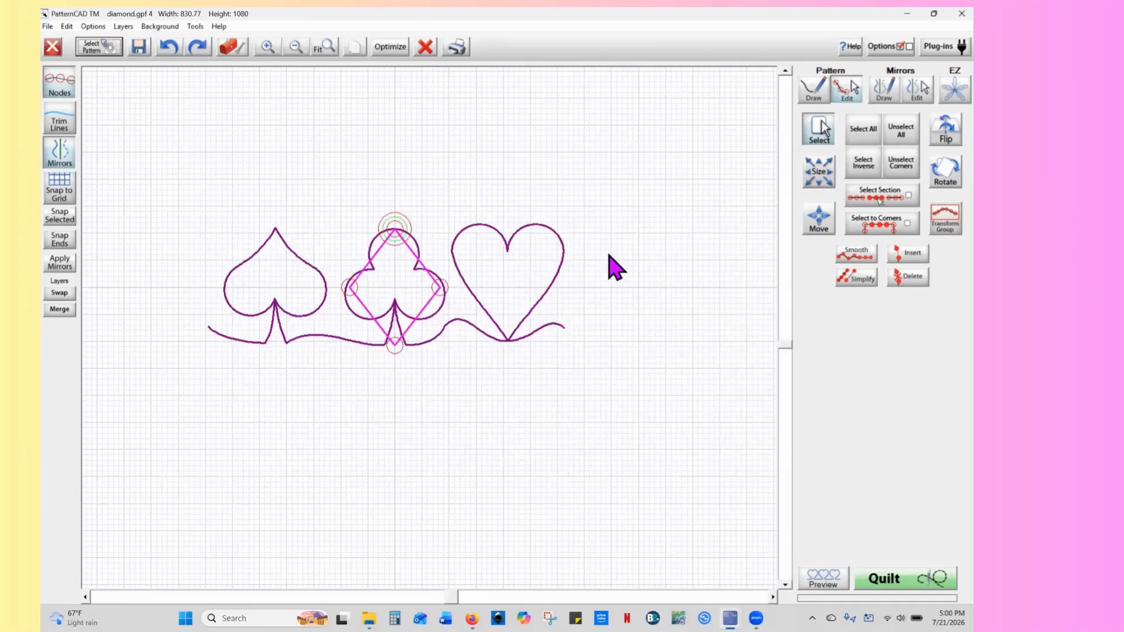
Select all the diamond's nodes, move the diamond to the right of the heart, and clear the selection
{"action": "left_click", "coordinate": [869, 136]}
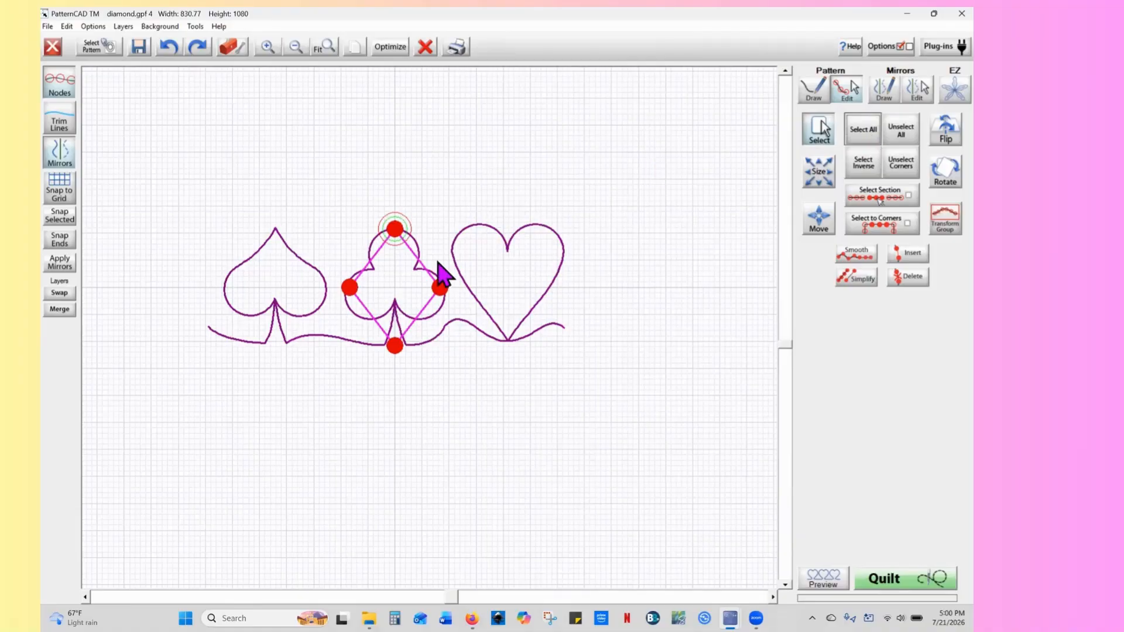
{"action": "left_click_drag", "start_coordinate": [396, 349], "coordinate": [629, 334]}
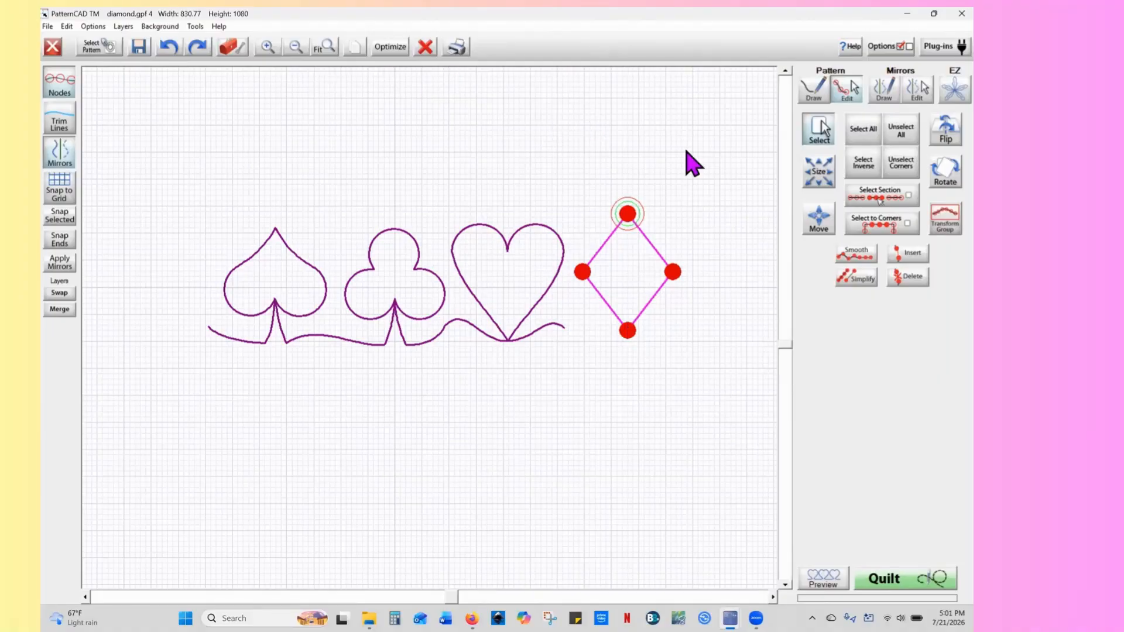
{"action": "left_click", "coordinate": [902, 138]}
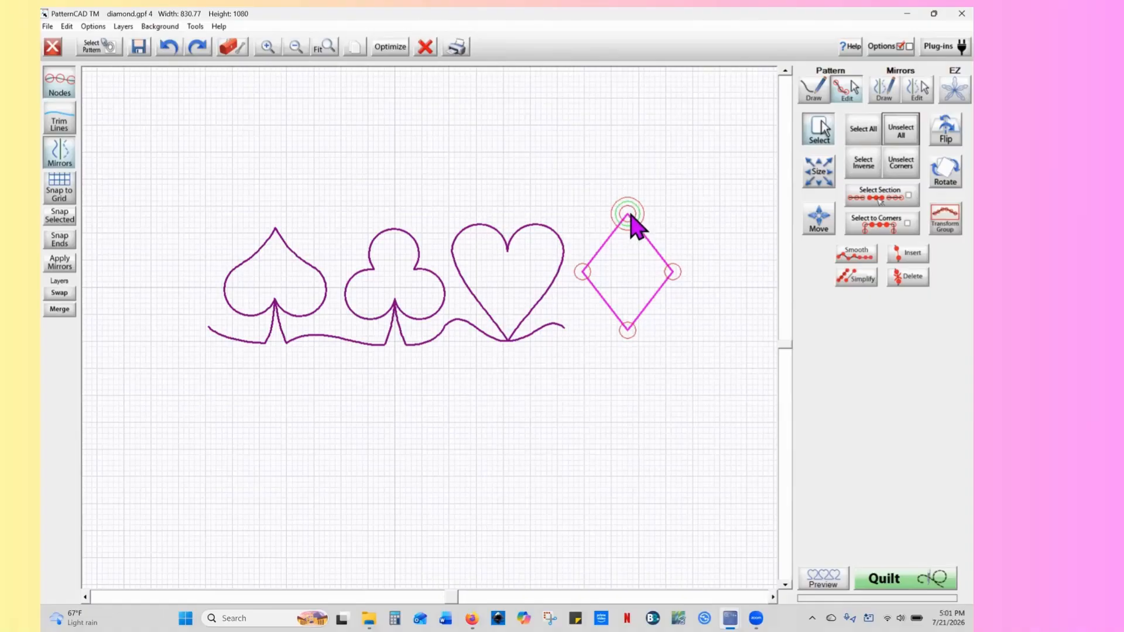
Select the diamond's bottom node and move the pattern's start point to it
{"action": "left_click_drag", "start_coordinate": [654, 312], "coordinate": [607, 348]}
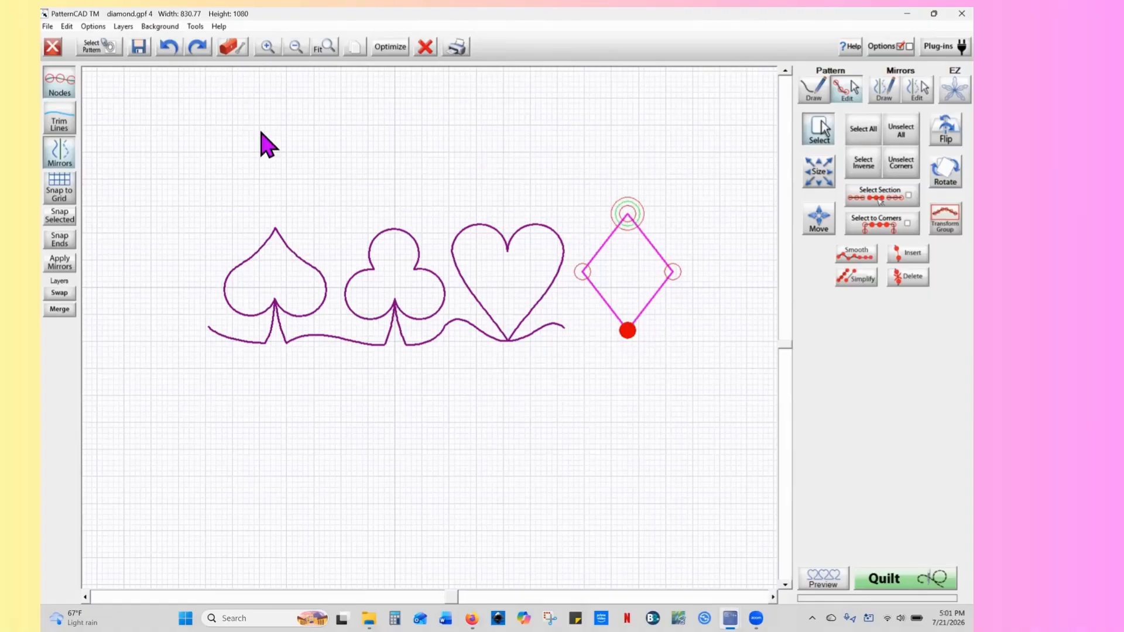
{"action": "left_click", "coordinate": [195, 27]}
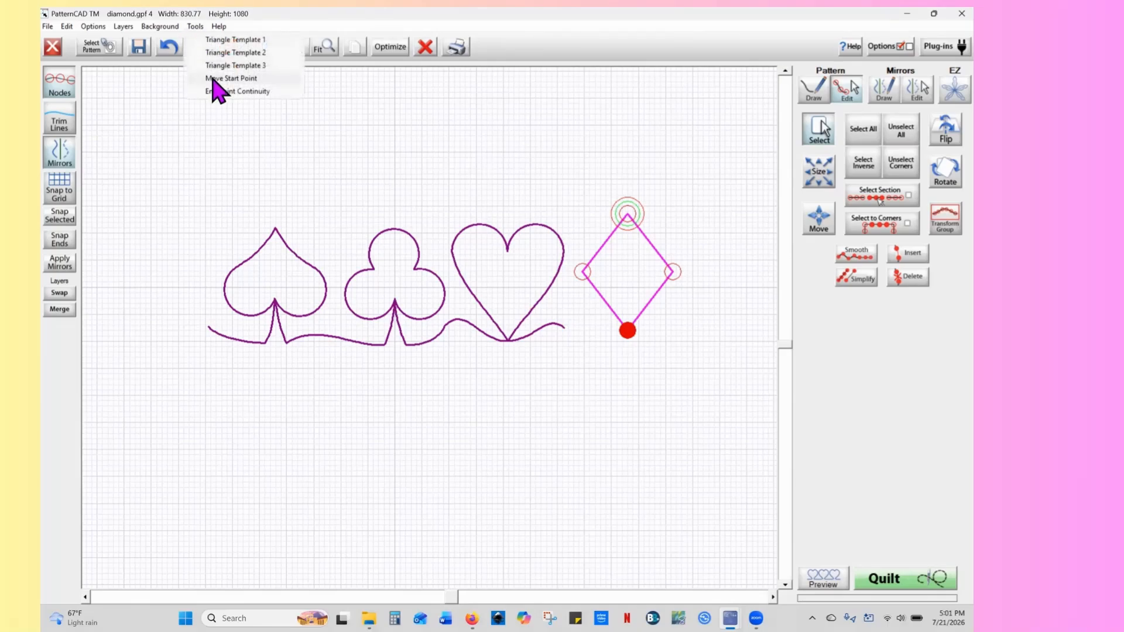
{"action": "left_click", "coordinate": [231, 79]}
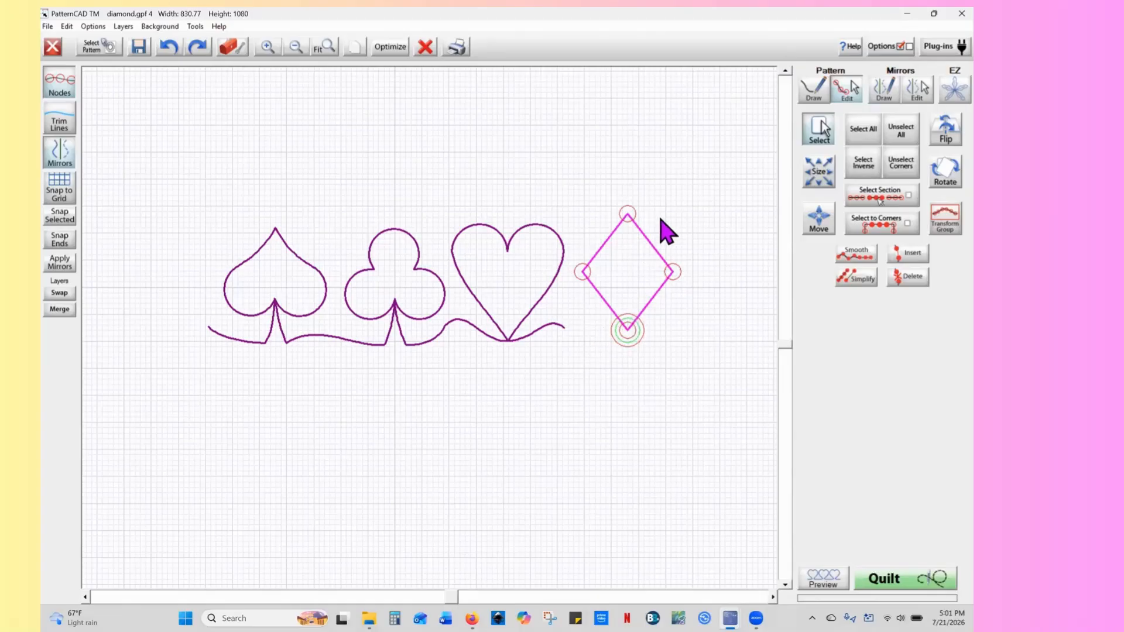
Draw a spline from the diamond's bottom node to a point on its lower right and bow it downward
{"action": "left_click", "coordinate": [811, 100]}
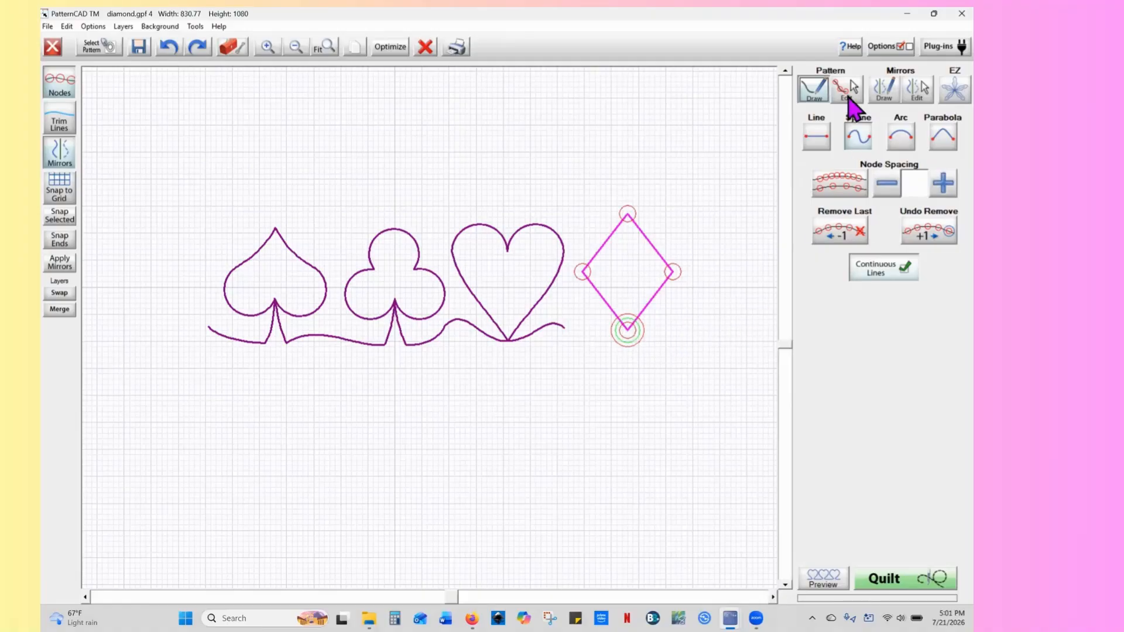
{"action": "left_click", "coordinate": [856, 146]}
{"action": "left_click", "coordinate": [691, 320]}
{"action": "right_click", "coordinate": [691, 320]}
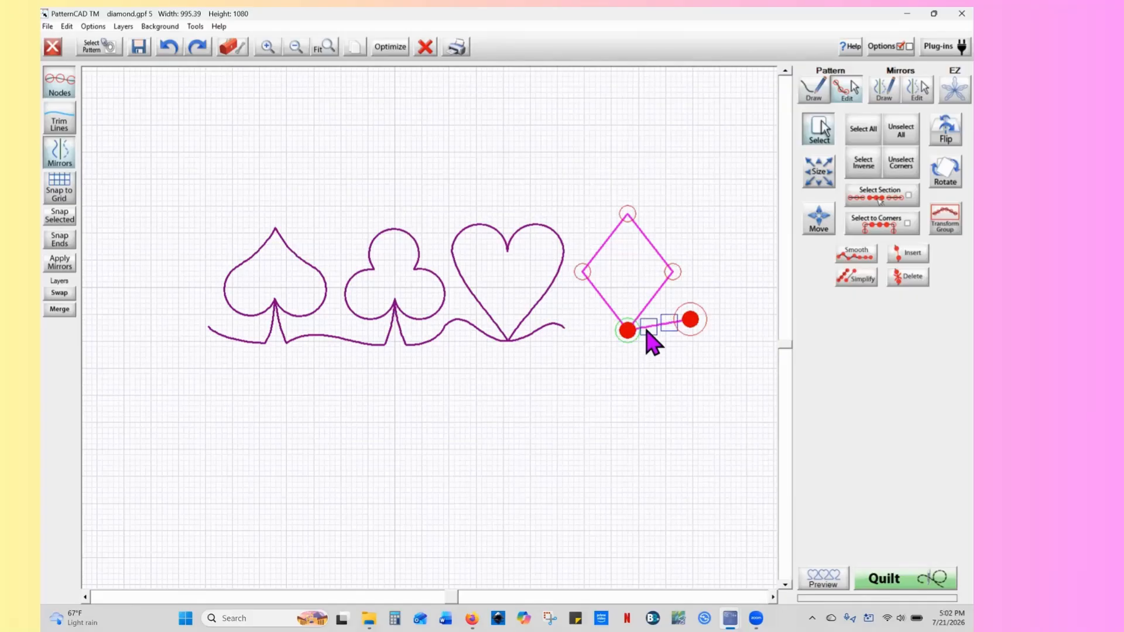
{"action": "left_click_drag", "start_coordinate": [646, 330], "coordinate": [681, 331]}
Optimize the diamond layer's stitching so it starts at the right tail and ends at the diamond's bottom node
{"action": "left_click", "coordinate": [391, 48]}
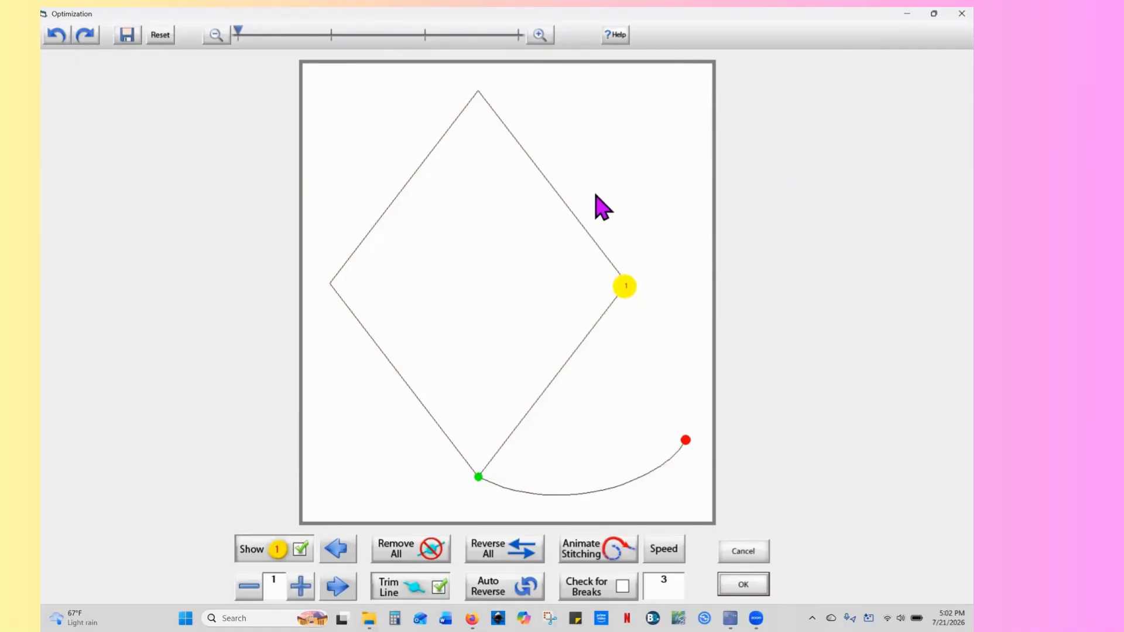
{"action": "left_click", "coordinate": [589, 239]}
{"action": "left_click", "coordinate": [509, 493]}
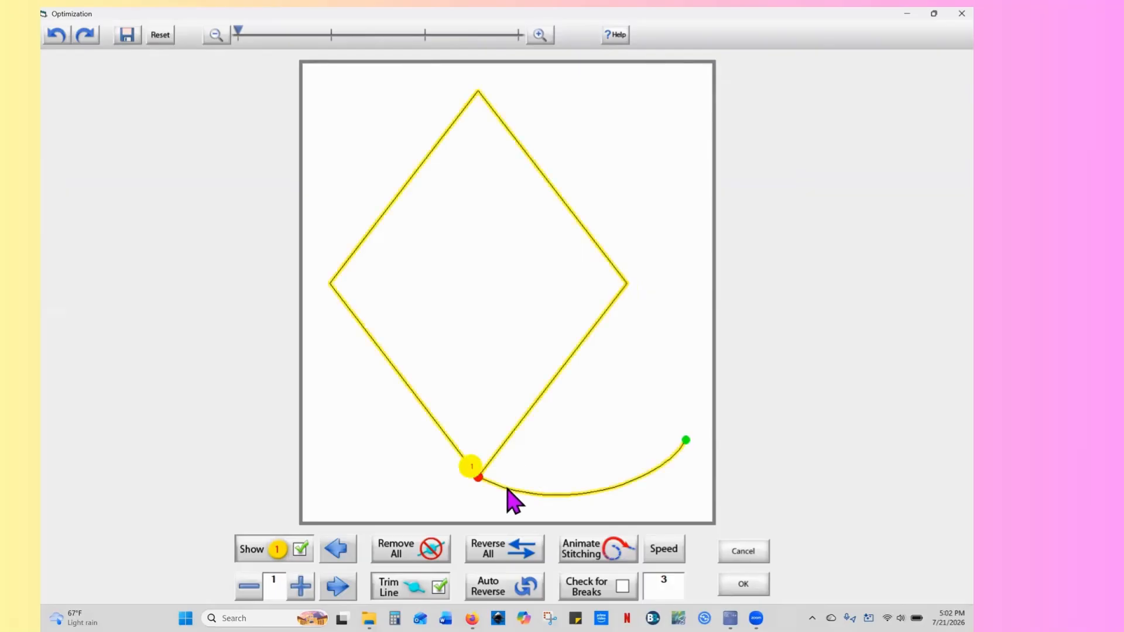
{"action": "left_click", "coordinate": [742, 584]}
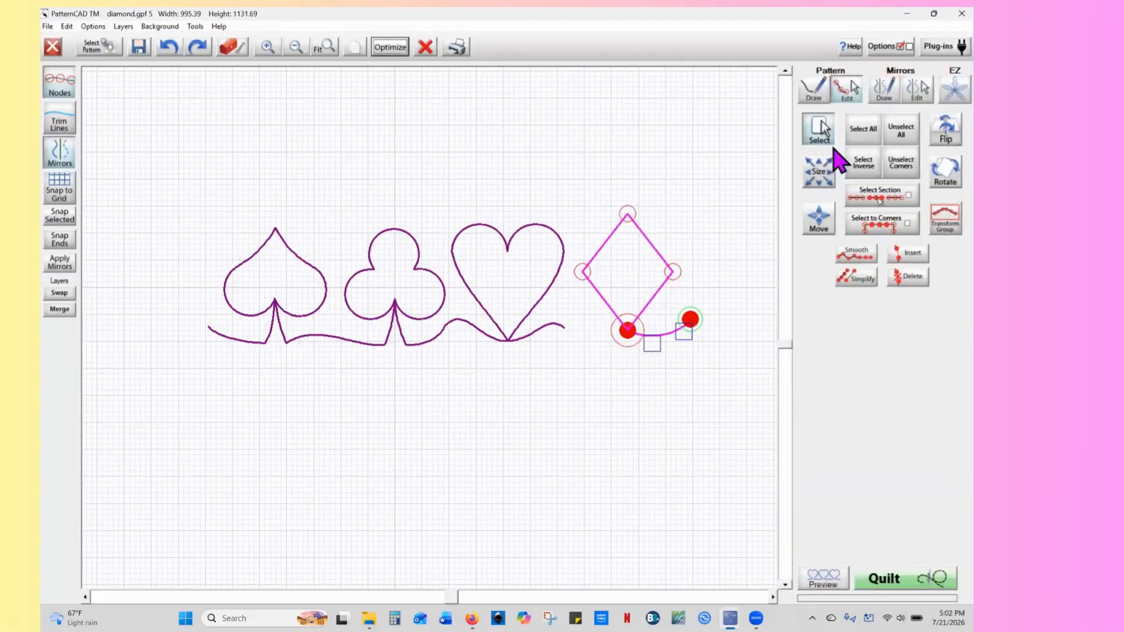
Draw a downward-bowed spline from the diamond's bottom node to the end of the heart's connecting line, and reverse the stitching direction
{"action": "left_click", "coordinate": [810, 95]}
{"action": "left_click", "coordinate": [855, 142]}
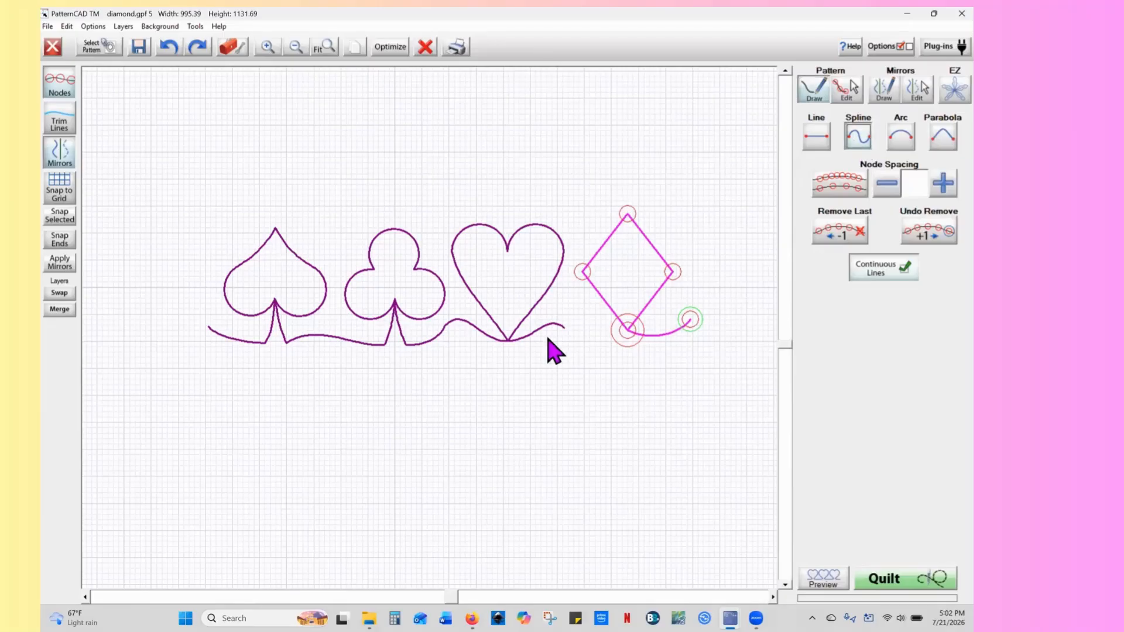
{"action": "left_click", "coordinate": [566, 329]}
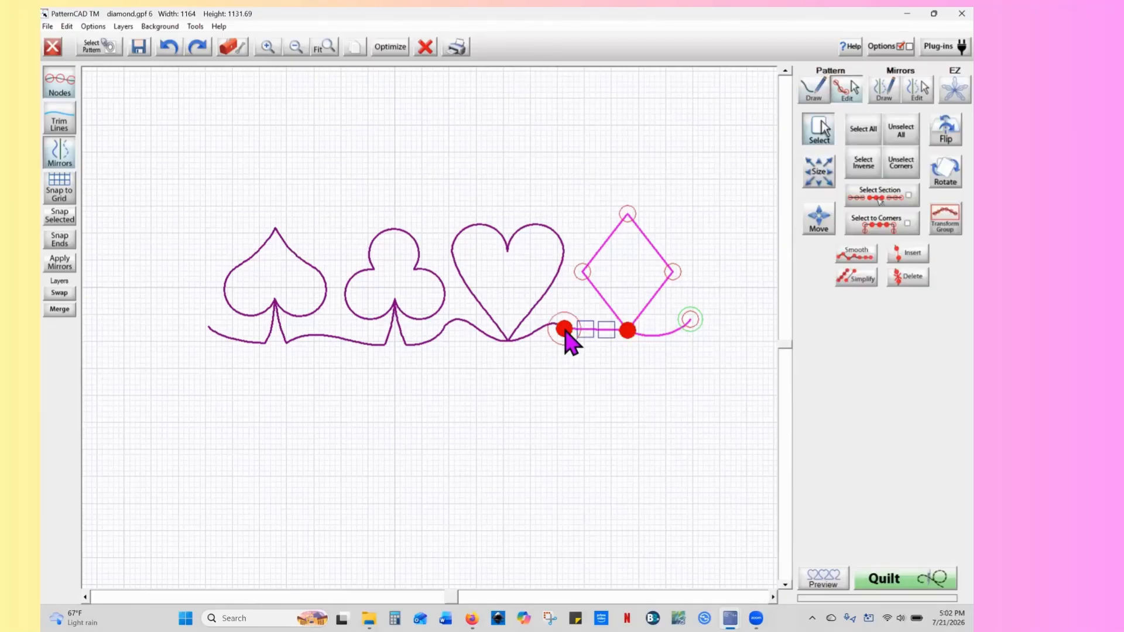
{"action": "left_click_drag", "start_coordinate": [586, 339], "coordinate": [617, 351]}
{"action": "left_click", "coordinate": [392, 50]}
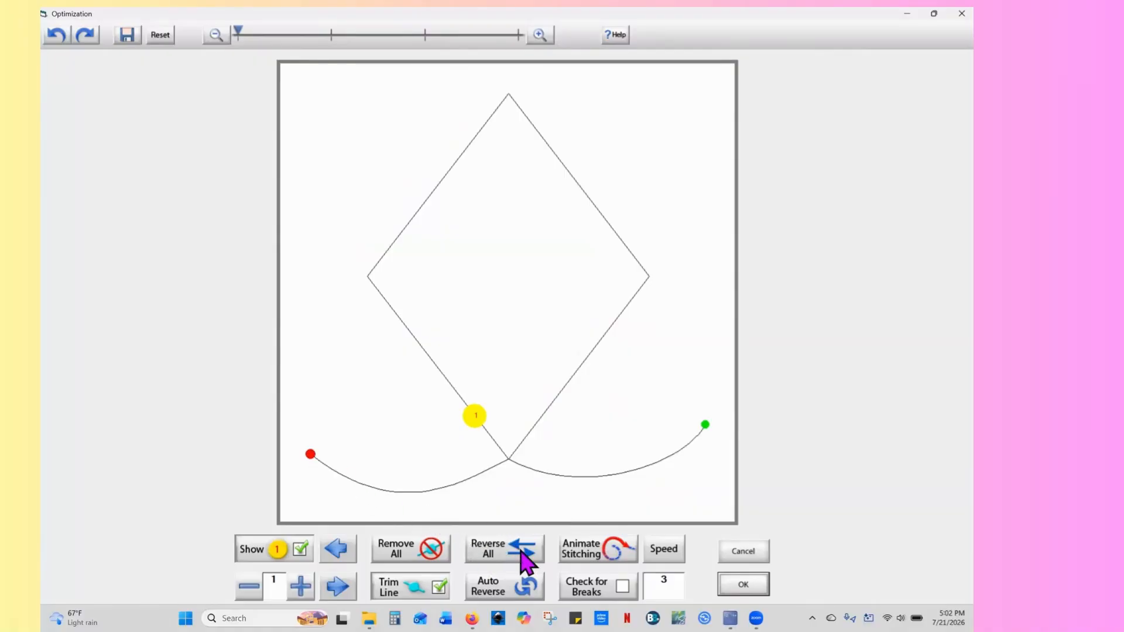
{"action": "left_click", "coordinate": [723, 552]}
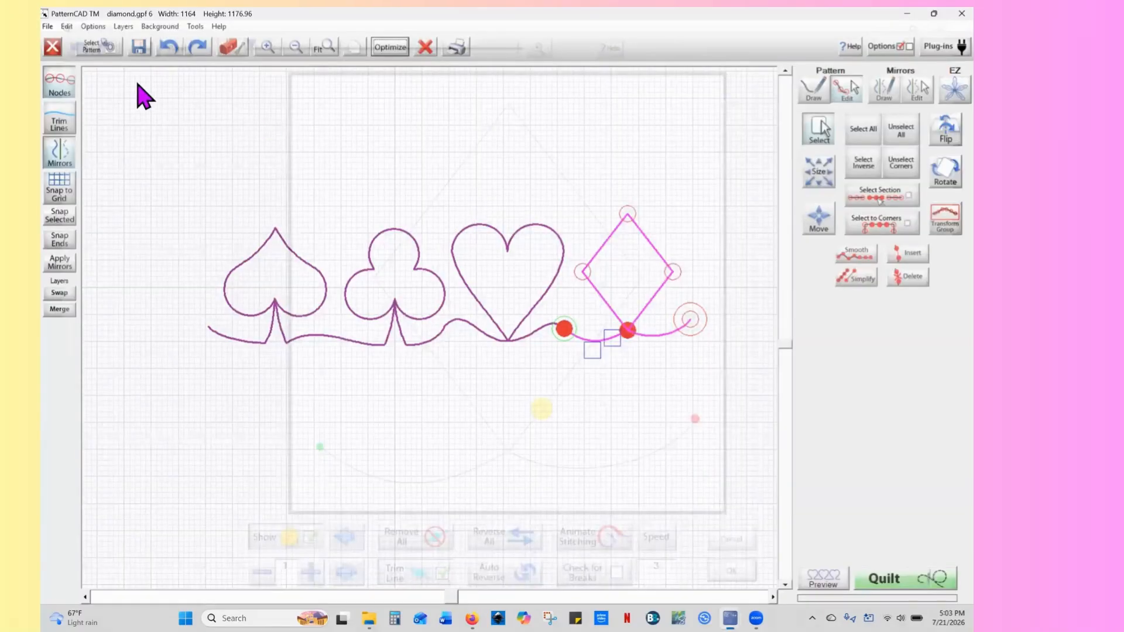
Merge the diamond layer with the spade, club and heart layer and check the combined stitching path for breaks
{"action": "left_click", "coordinate": [121, 29]}
{"action": "left_click", "coordinate": [133, 63]}
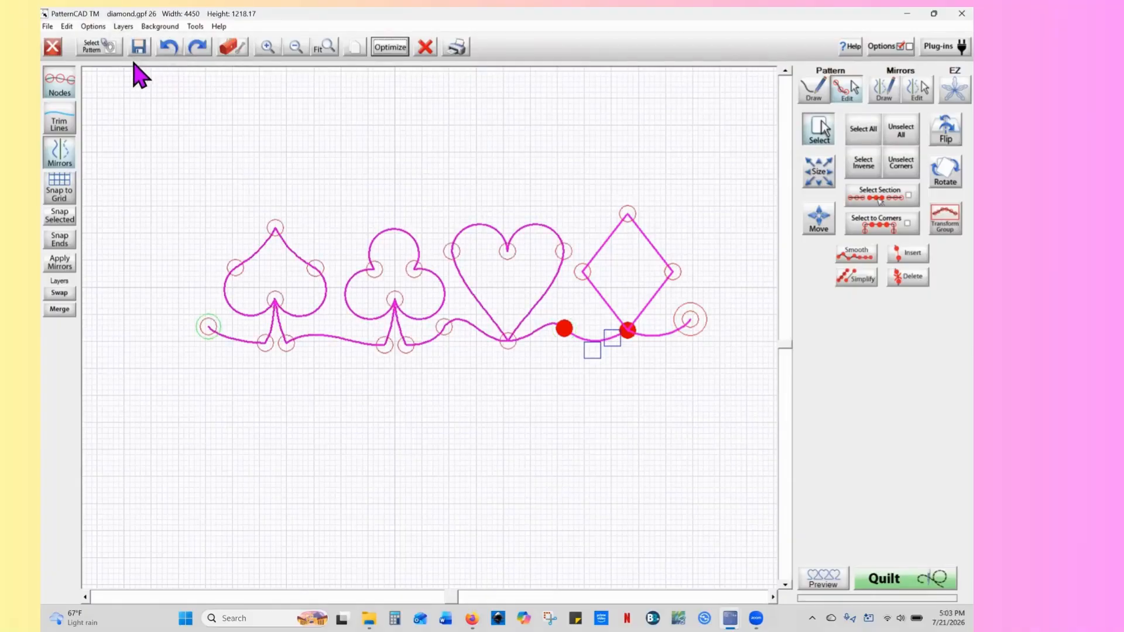
{"action": "left_click", "coordinate": [388, 49]}
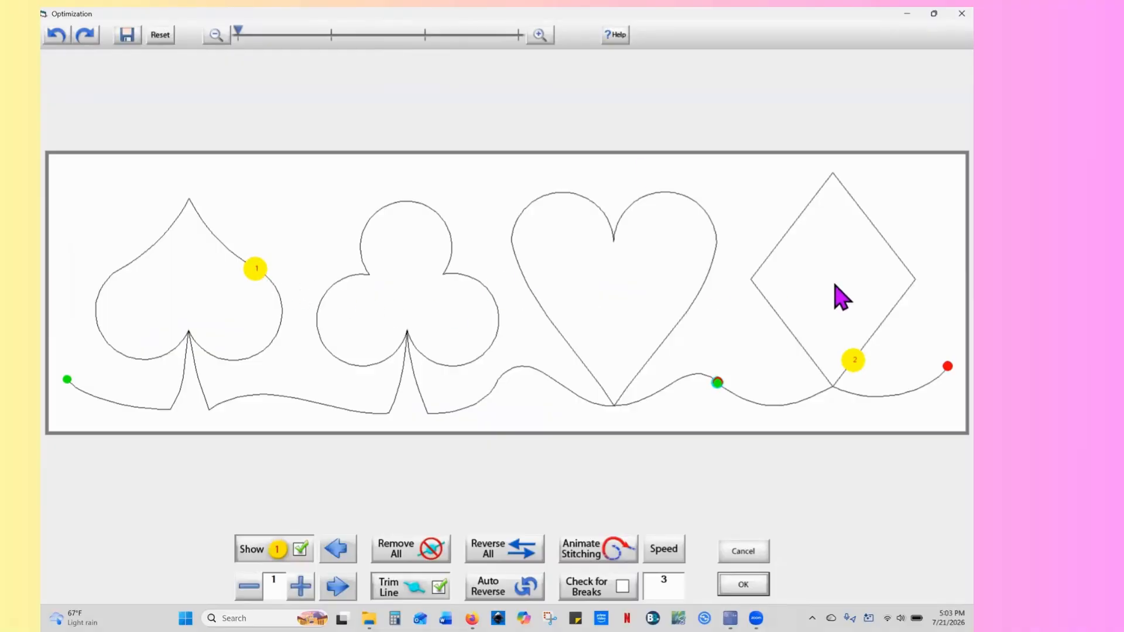
{"action": "left_click", "coordinate": [754, 557]}
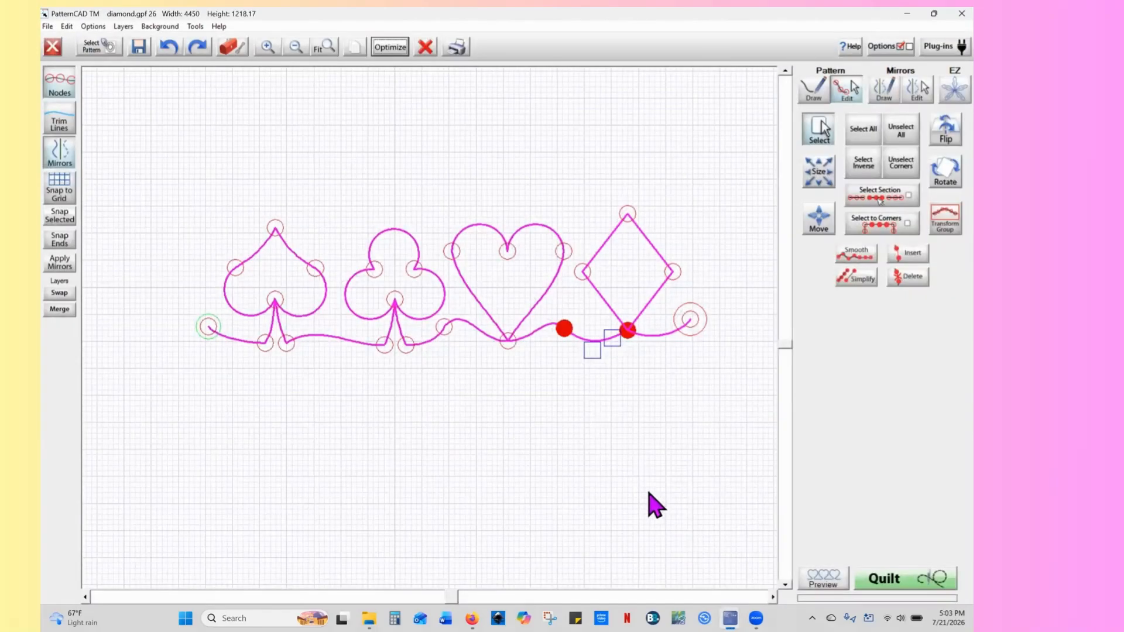
Snap together the overlapping nodes between the heart and diamond and check the stitching path again
{"action": "left_click", "coordinate": [902, 135]}
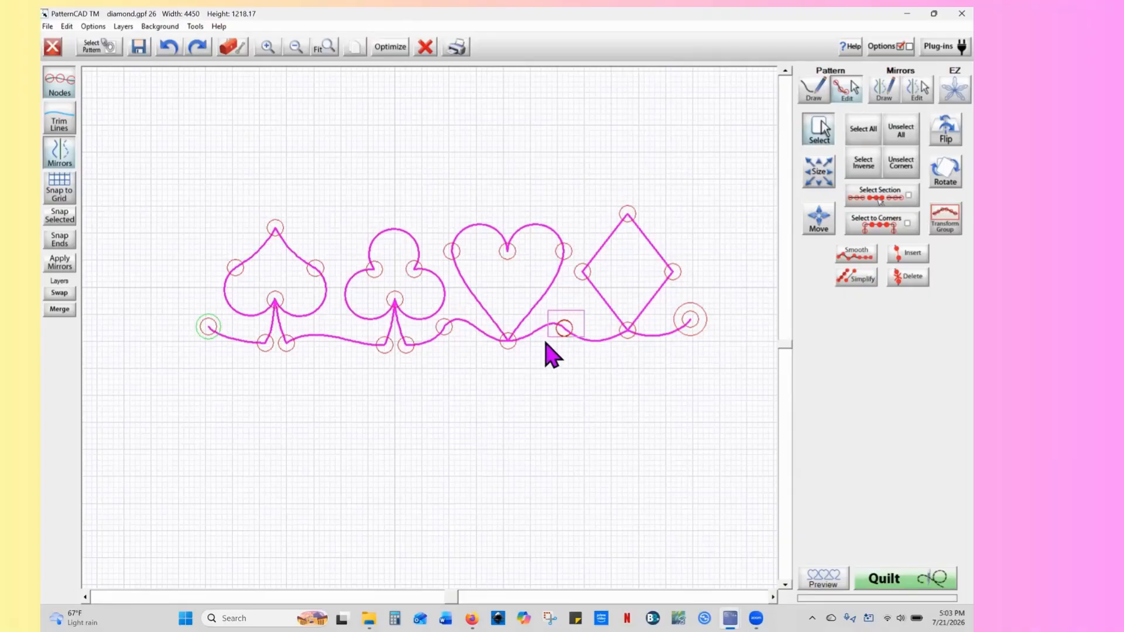
{"action": "left_click", "coordinate": [547, 341]}
{"action": "left_click", "coordinate": [64, 218]}
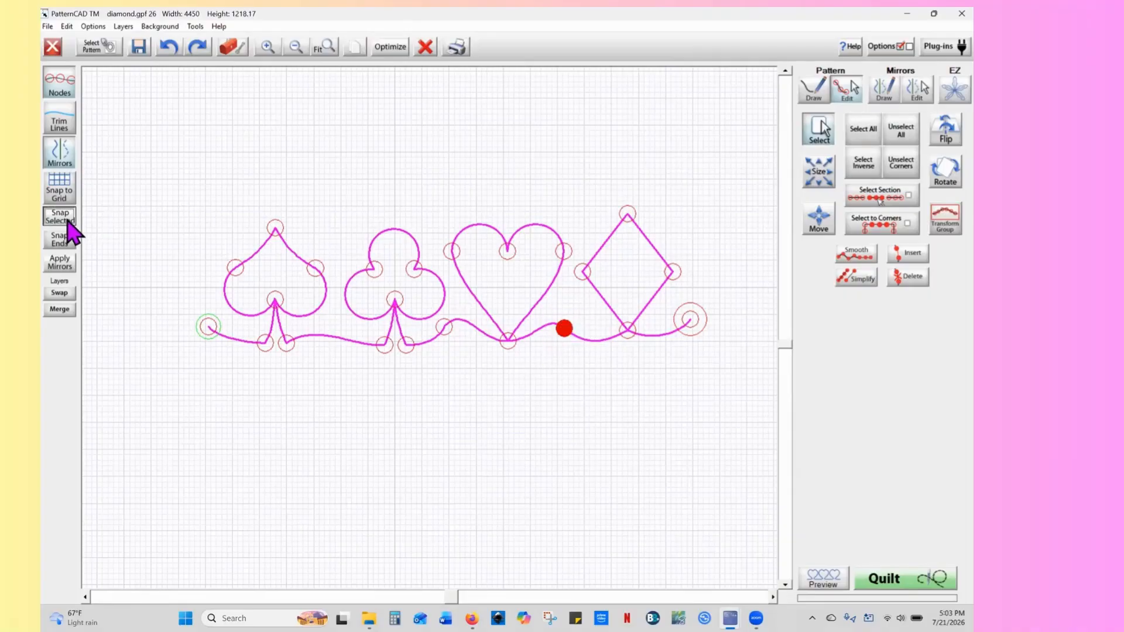
{"action": "left_click", "coordinate": [390, 48]}
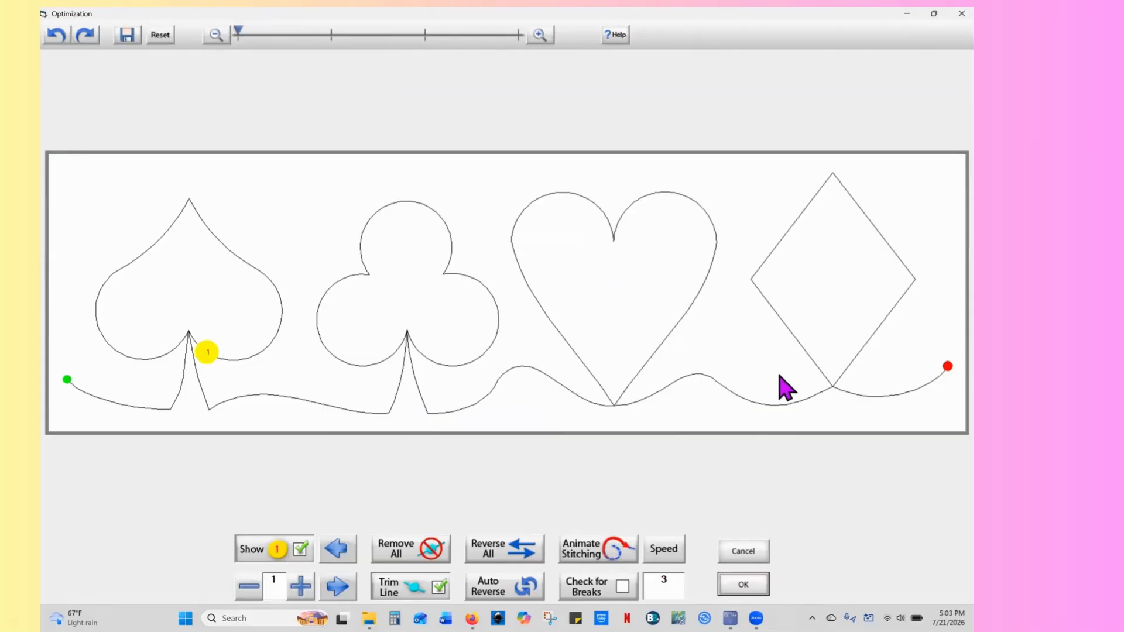
{"action": "left_click", "coordinate": [755, 588]}
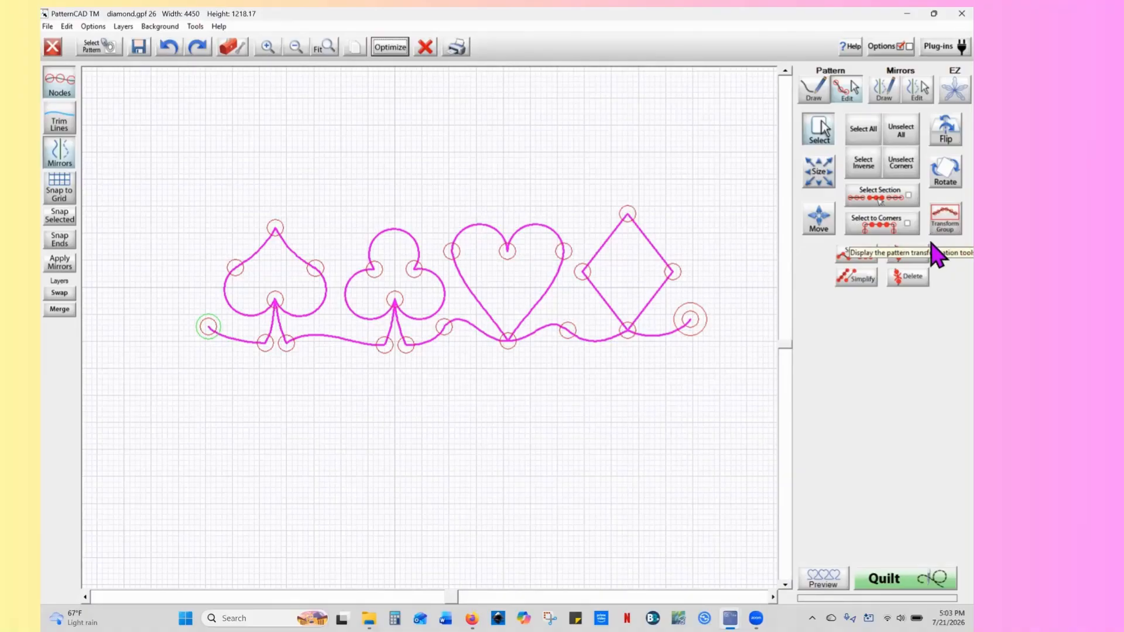
Select the entire pattern and stretch it vertically to a height of about 1534
{"action": "left_click", "coordinate": [864, 130]}
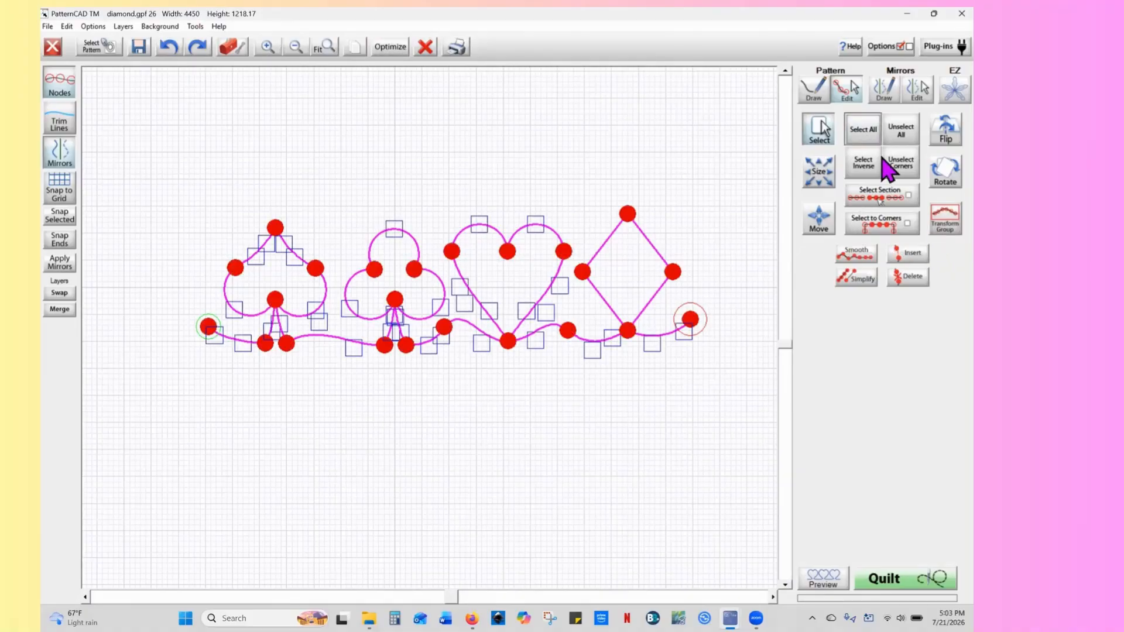
{"action": "left_click", "coordinate": [937, 233]}
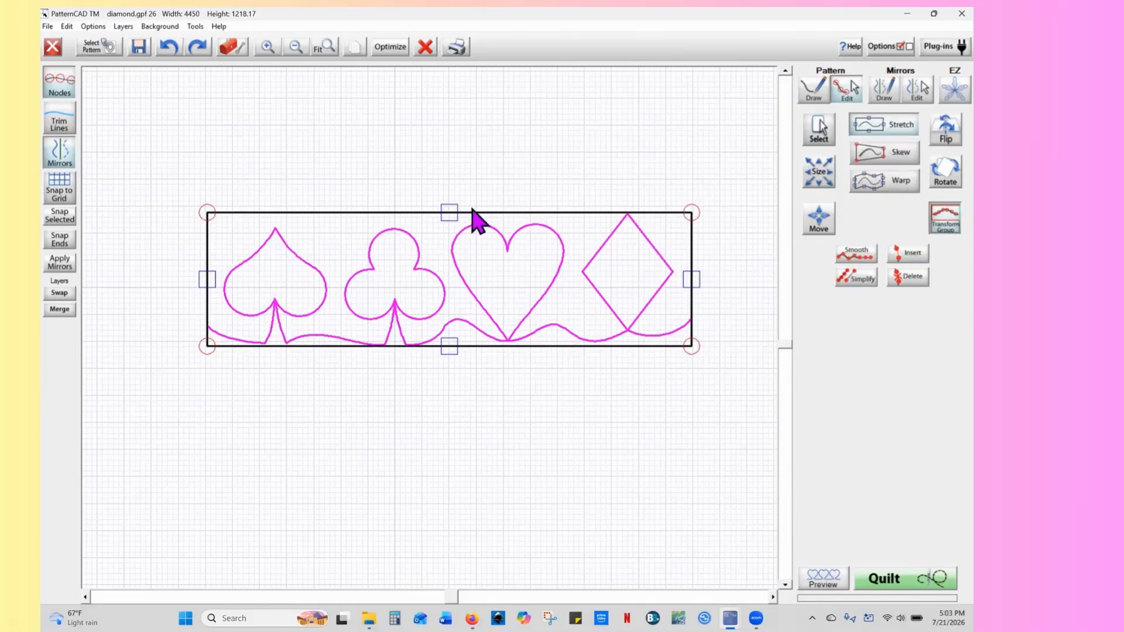
{"action": "mouse_move", "coordinate": [451, 214]}
{"action": "left_mouse_down"}
{"action": "mouse_move", "coordinate": [442, 181]}
{"action": "mouse_move", "coordinate": [453, 218]}
{"action": "left_mouse_up"}
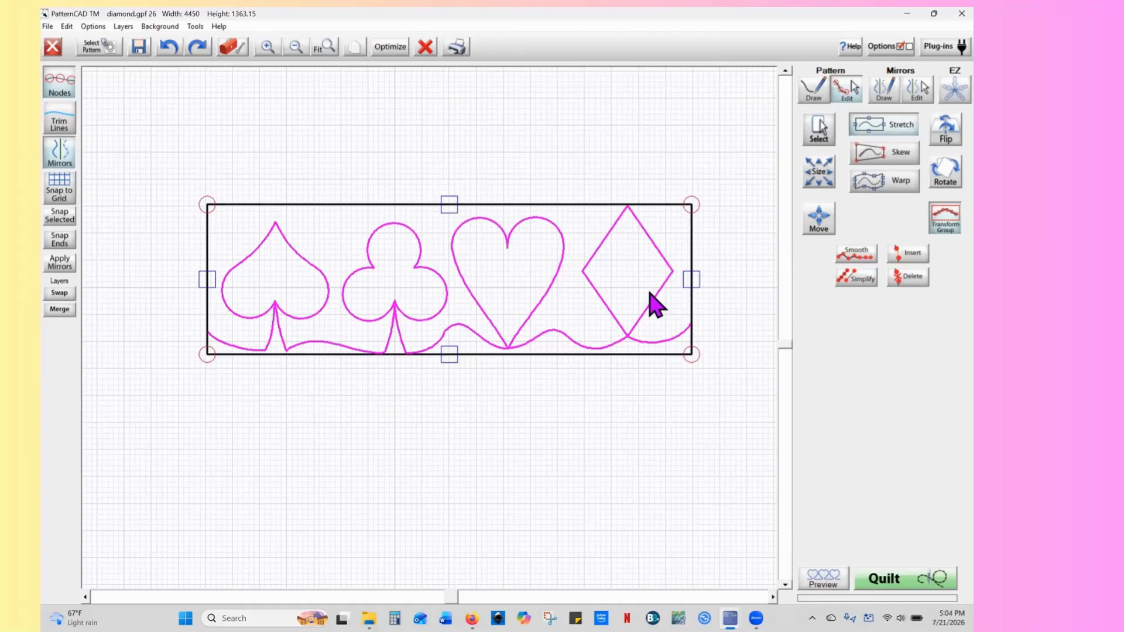
{"action": "left_click_drag", "start_coordinate": [450, 203], "coordinate": [443, 176]}
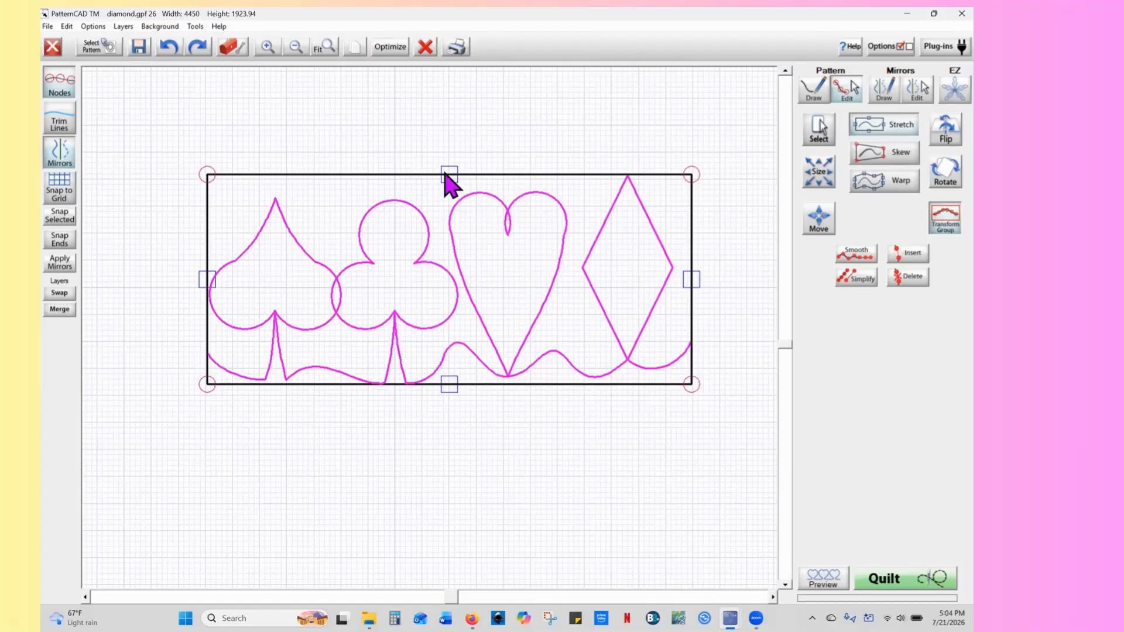
{"action": "left_click_drag", "start_coordinate": [450, 175], "coordinate": [445, 205]}
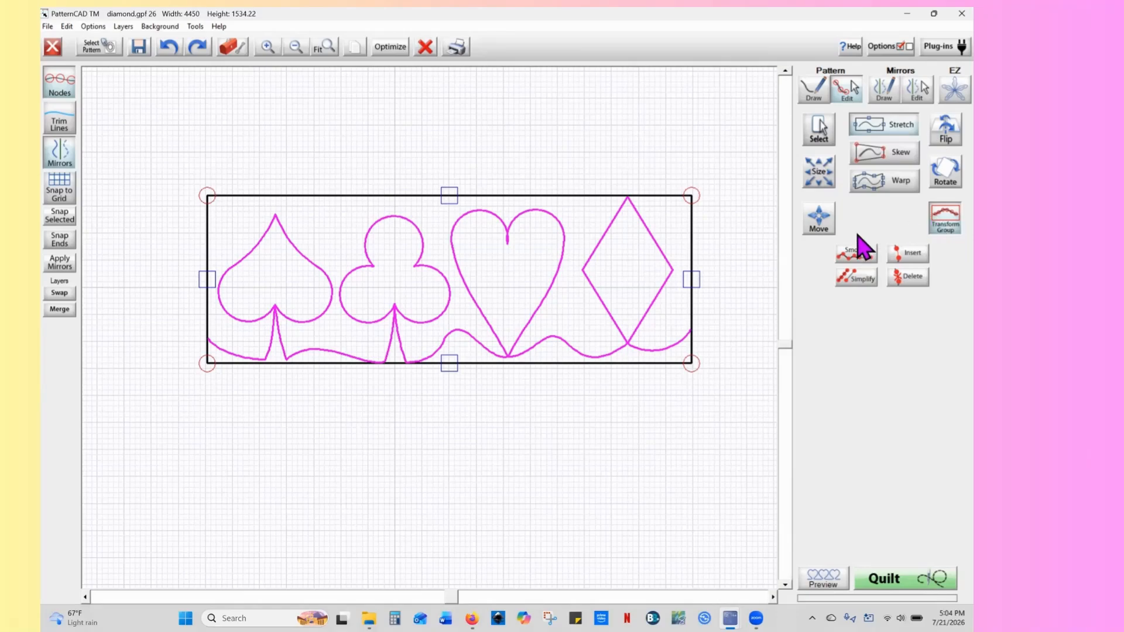
Clear the selection and nudge the connecting-line node between the club and heart slightly
{"action": "left_click", "coordinate": [846, 94]}
{"action": "left_click", "coordinate": [820, 132]}
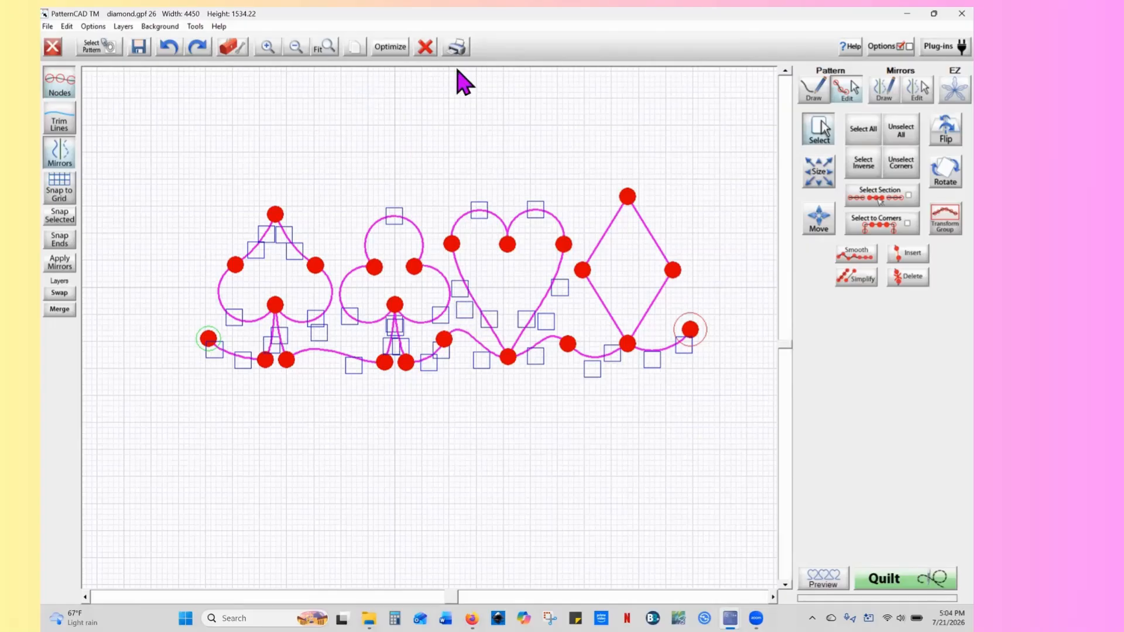
{"action": "left_click", "coordinate": [902, 130]}
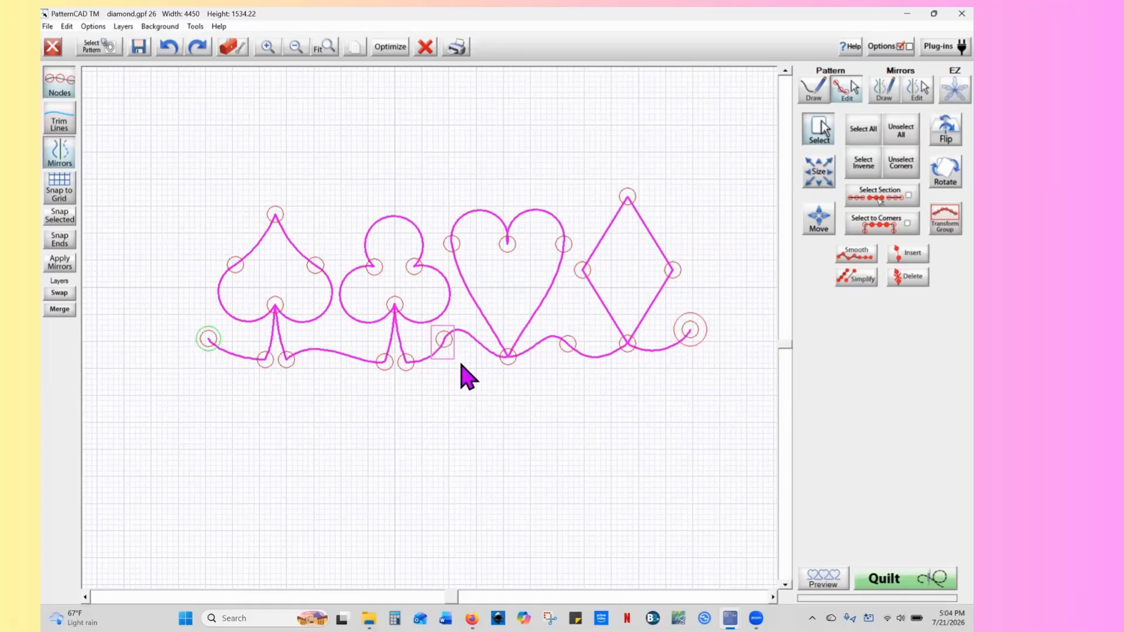
{"action": "left_click", "coordinate": [444, 339]}
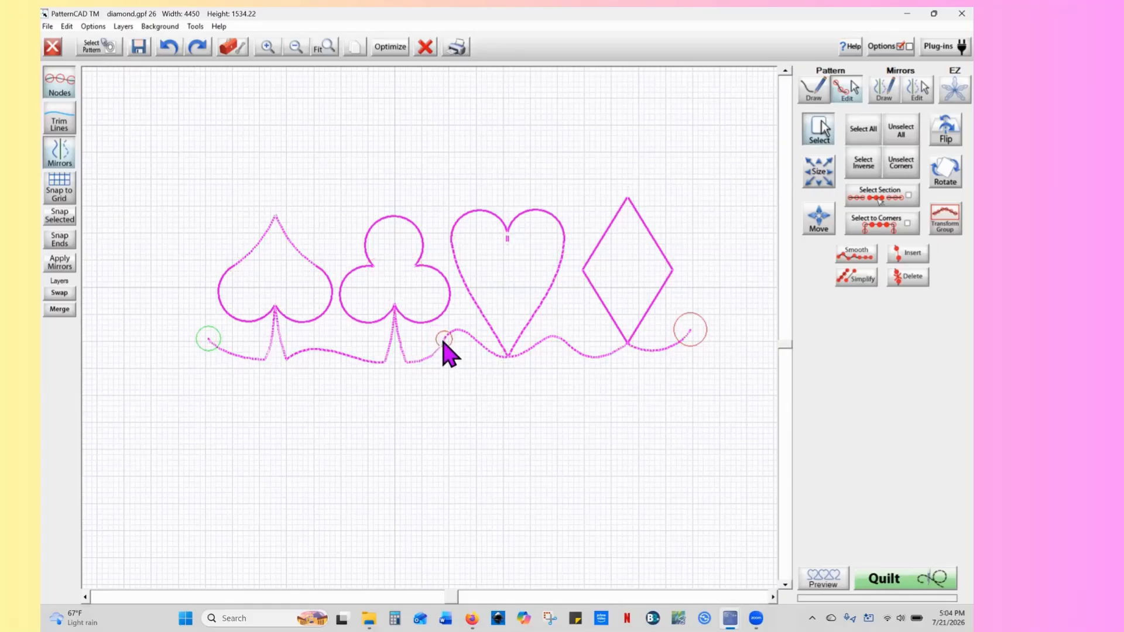
{"action": "mouse_move", "coordinate": [437, 353]}
{"action": "left_mouse_down"}
{"action": "mouse_move", "coordinate": [426, 351]}
{"action": "mouse_move", "coordinate": [446, 354]}
{"action": "mouse_move", "coordinate": [442, 343]}
{"action": "left_mouse_up"}
{"action": "left_click", "coordinate": [902, 139]}
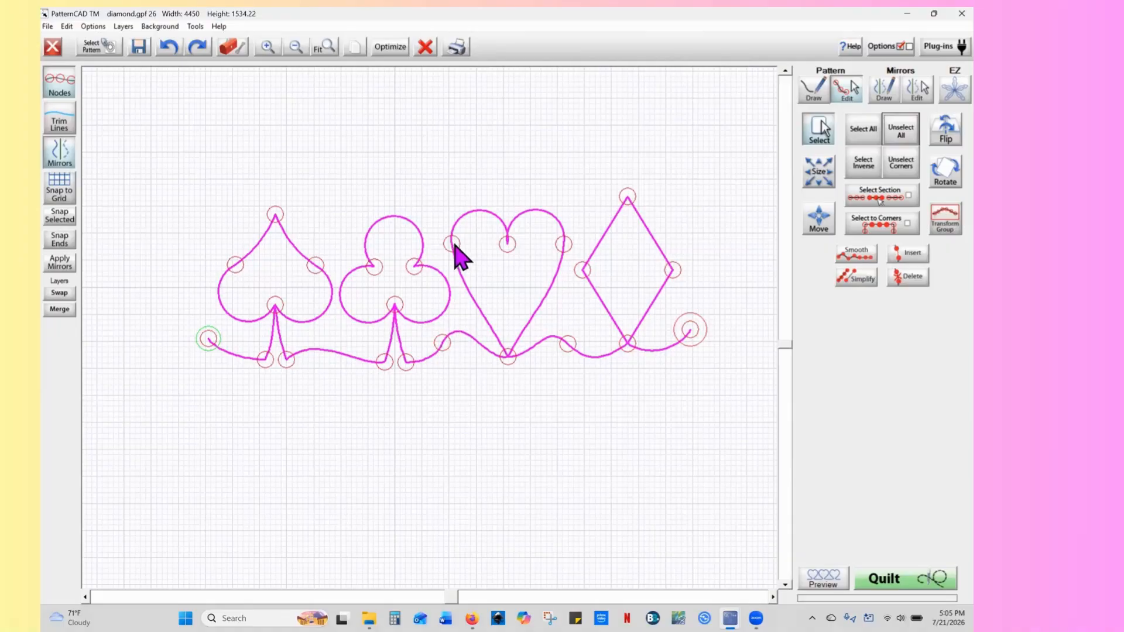
Pull the heart's upper-left node apart, move it back onto the matching line end, and snap the selected nodes there
{"action": "left_click_drag", "start_coordinate": [451, 243], "coordinate": [449, 204]}
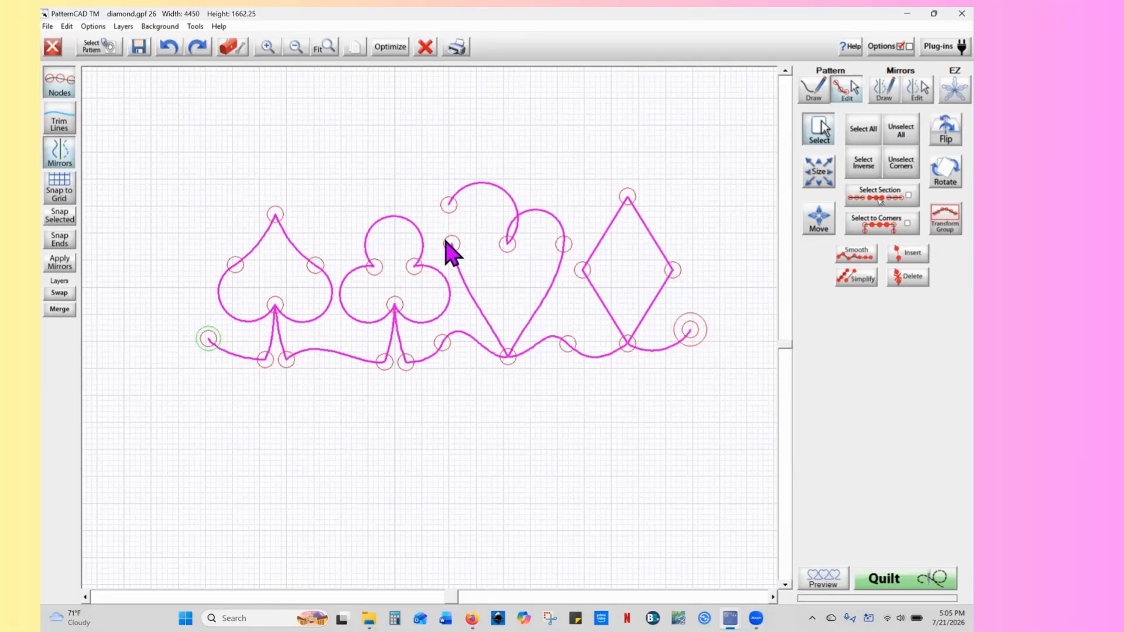
{"action": "left_click_drag", "start_coordinate": [449, 206], "coordinate": [453, 246]}
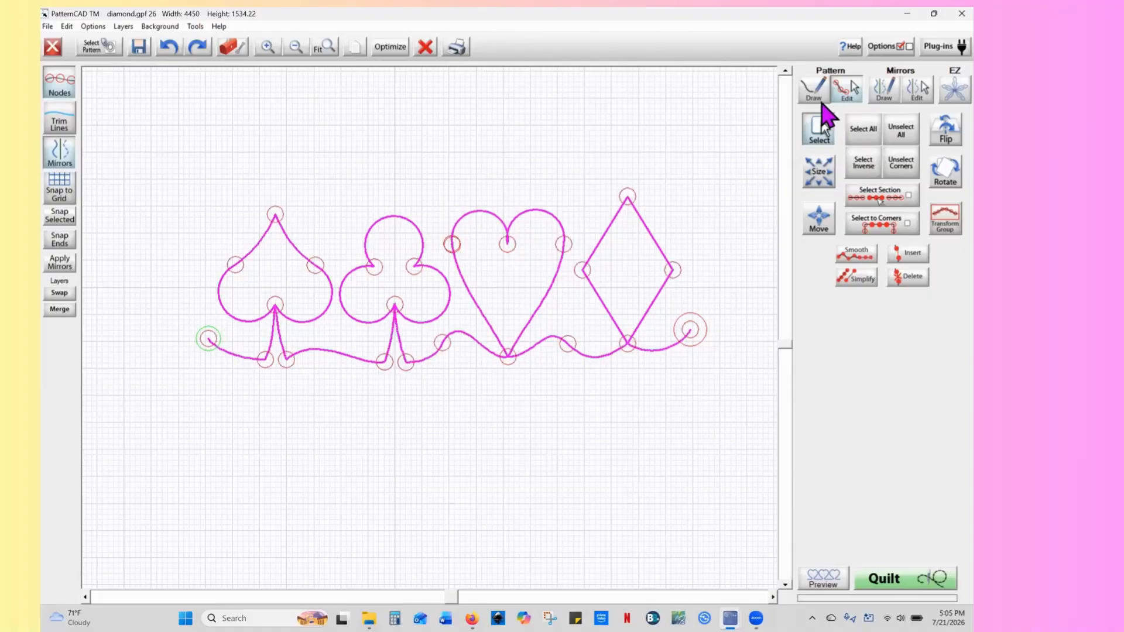
{"action": "left_click", "coordinate": [815, 93]}
{"action": "left_click", "coordinate": [845, 92]}
{"action": "left_click", "coordinate": [451, 244]}
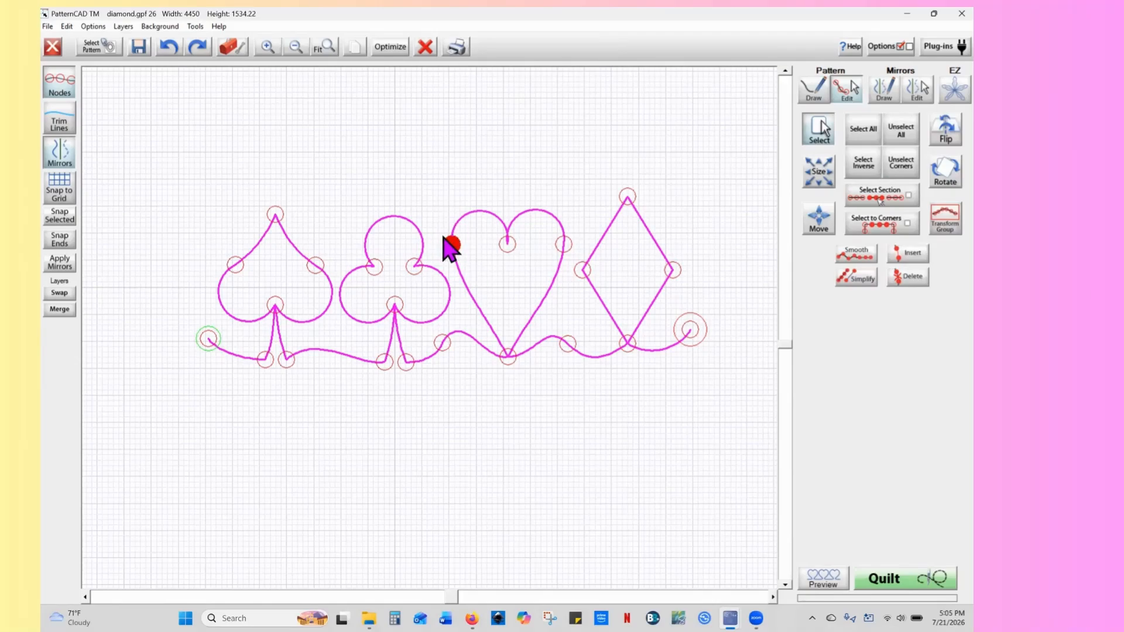
{"action": "left_click", "coordinate": [61, 221]}
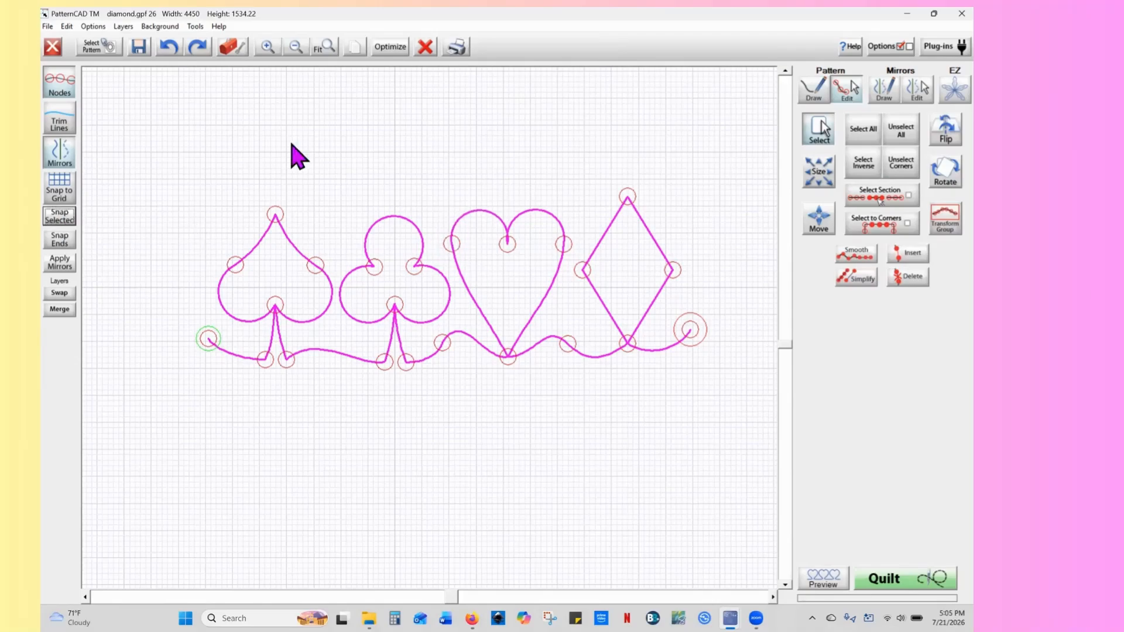
Remove all breaks from the stitching path in Optimization and accept the result
{"action": "left_click", "coordinate": [390, 47]}
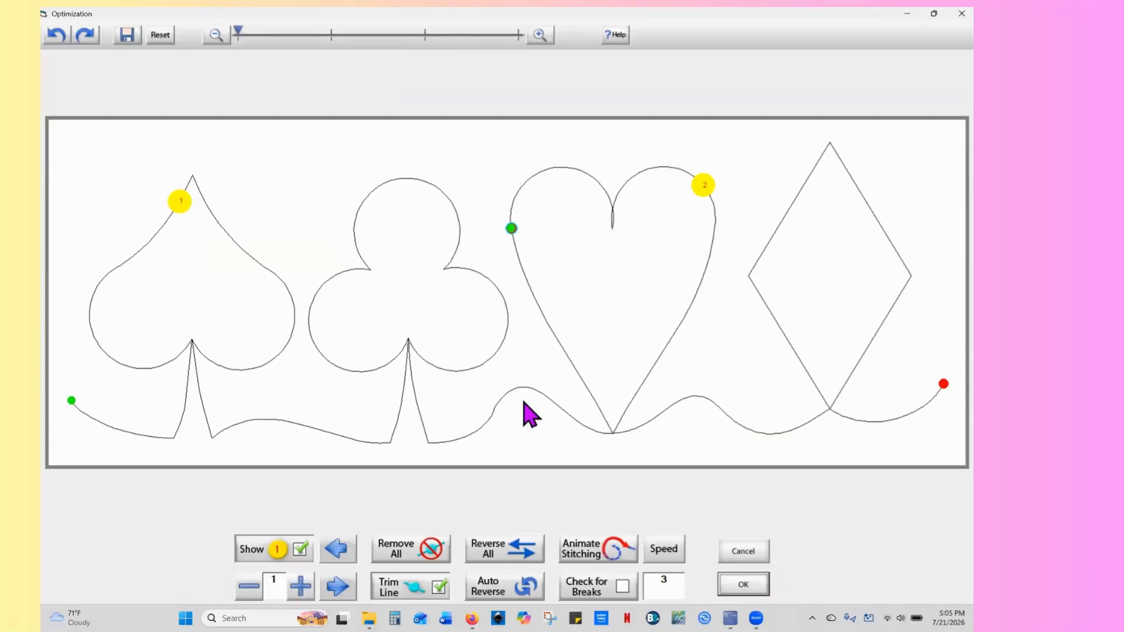
{"action": "left_click", "coordinate": [443, 538]}
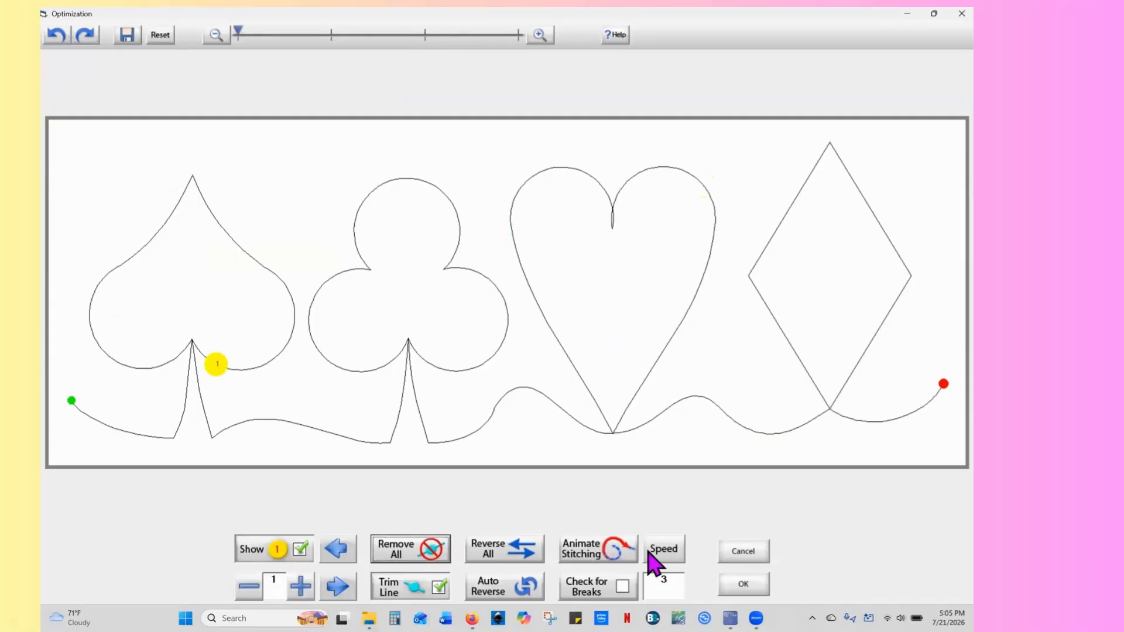
{"action": "left_click", "coordinate": [743, 584]}
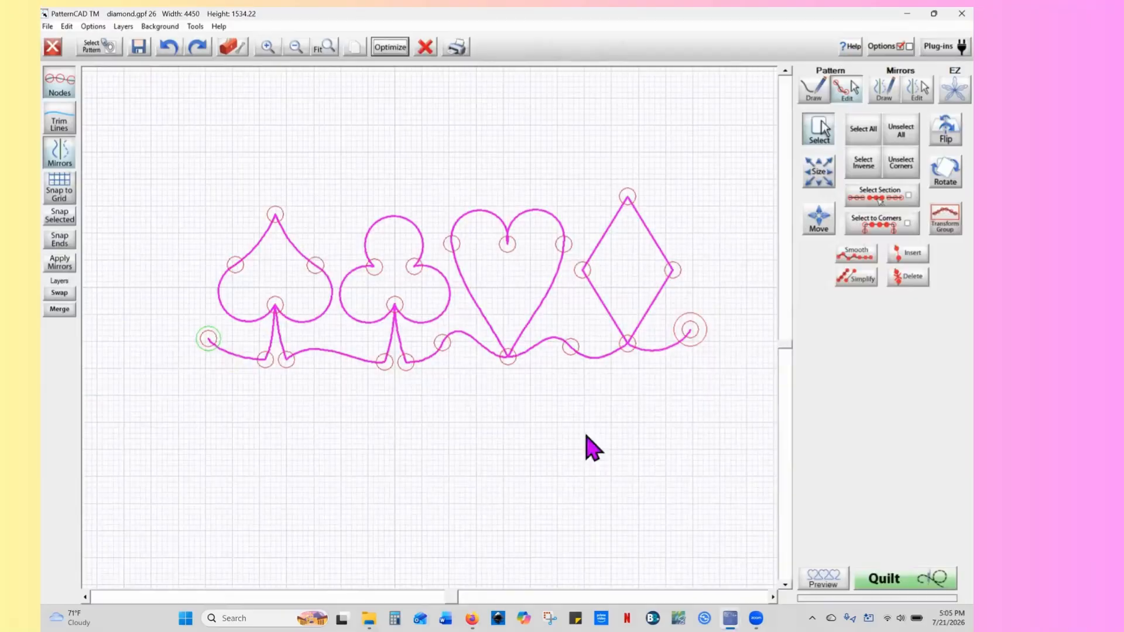
Pull the connecting-line node between club and heart apart and try to draw a spline from the loose end
{"action": "left_click", "coordinate": [441, 346]}
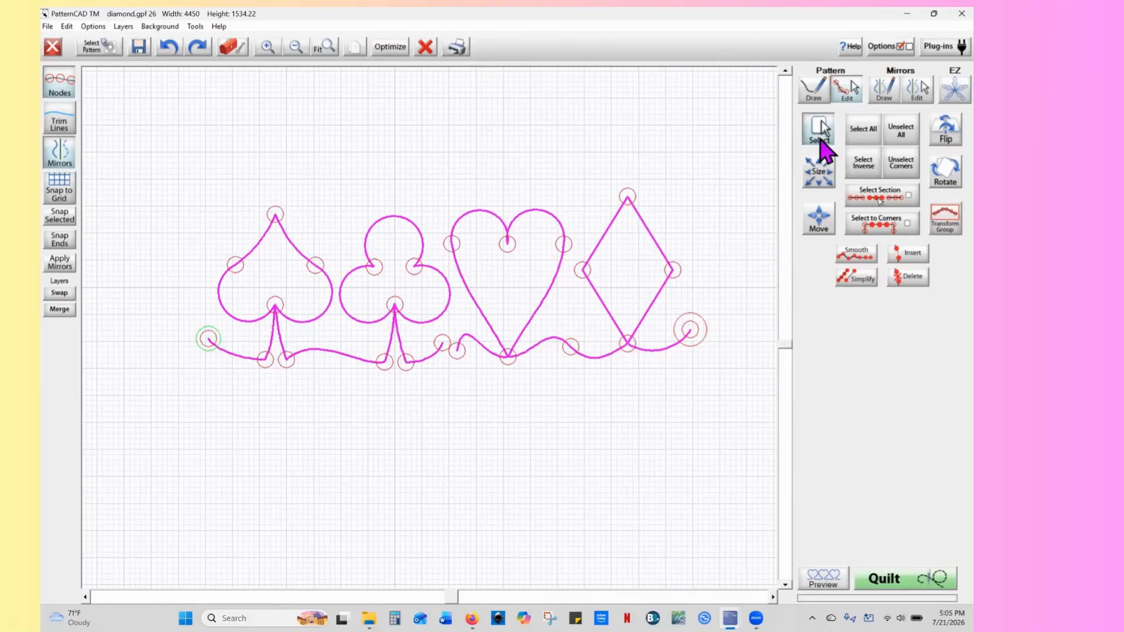
{"action": "left_click", "coordinate": [814, 92]}
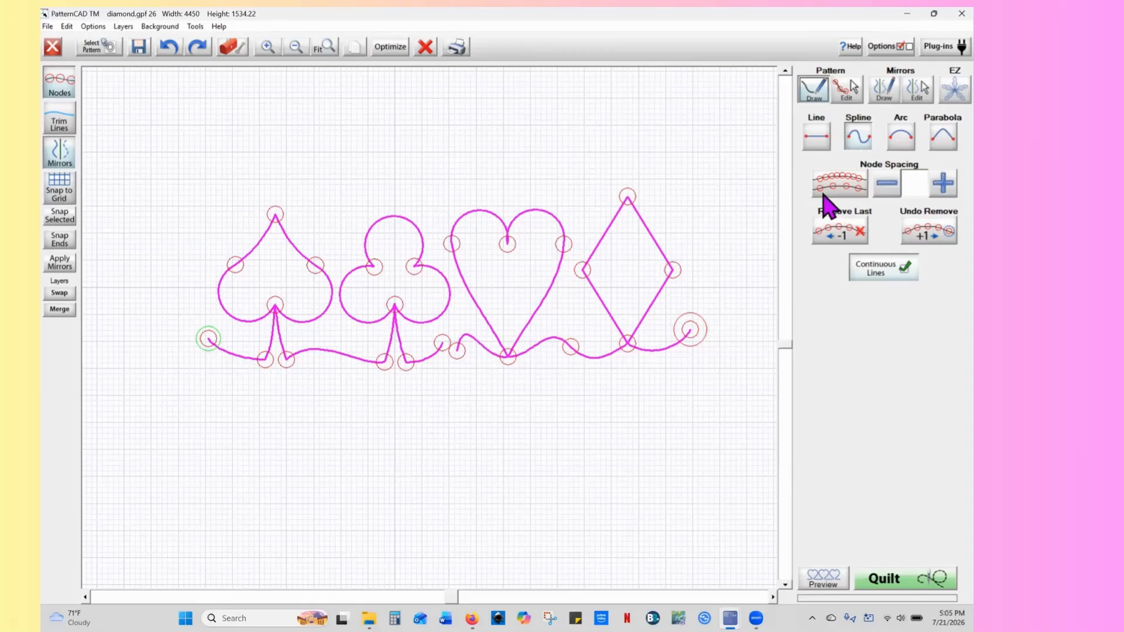
{"action": "left_click", "coordinate": [463, 353]}
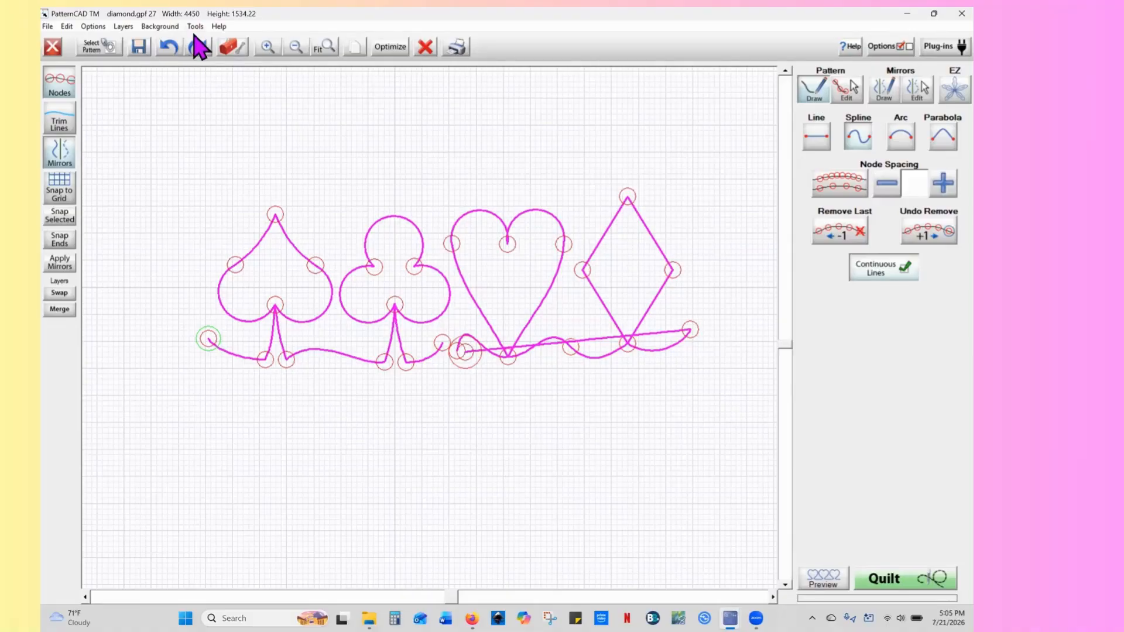
{"action": "left_click", "coordinate": [169, 48]}
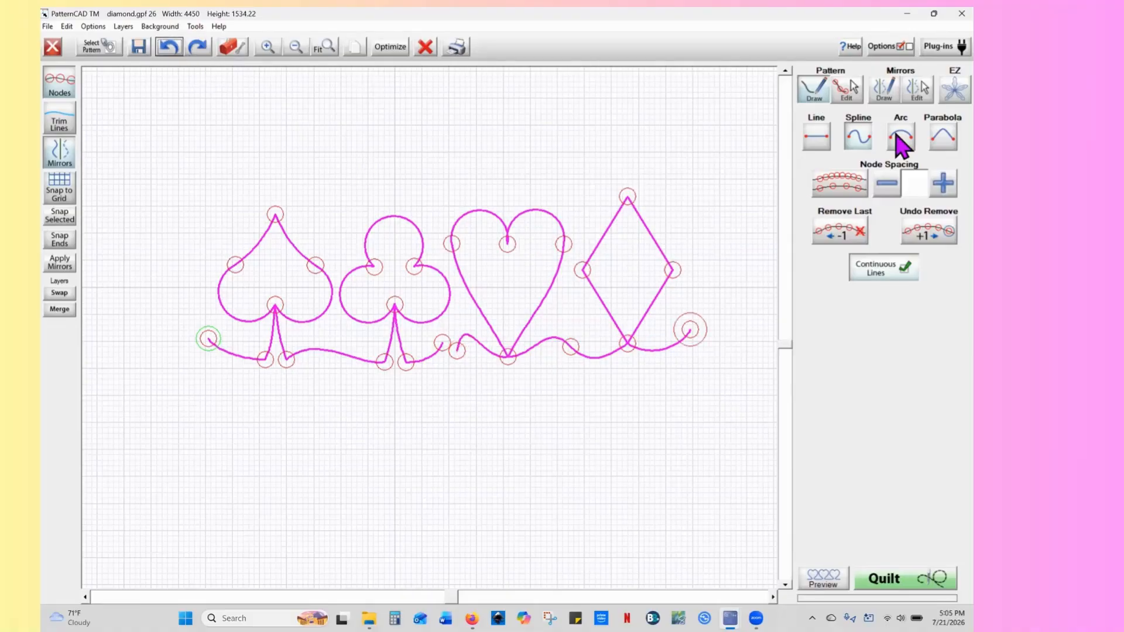
Select the loose line end beside the heart and move it farther from the club's line end
{"action": "left_click", "coordinate": [848, 90]}
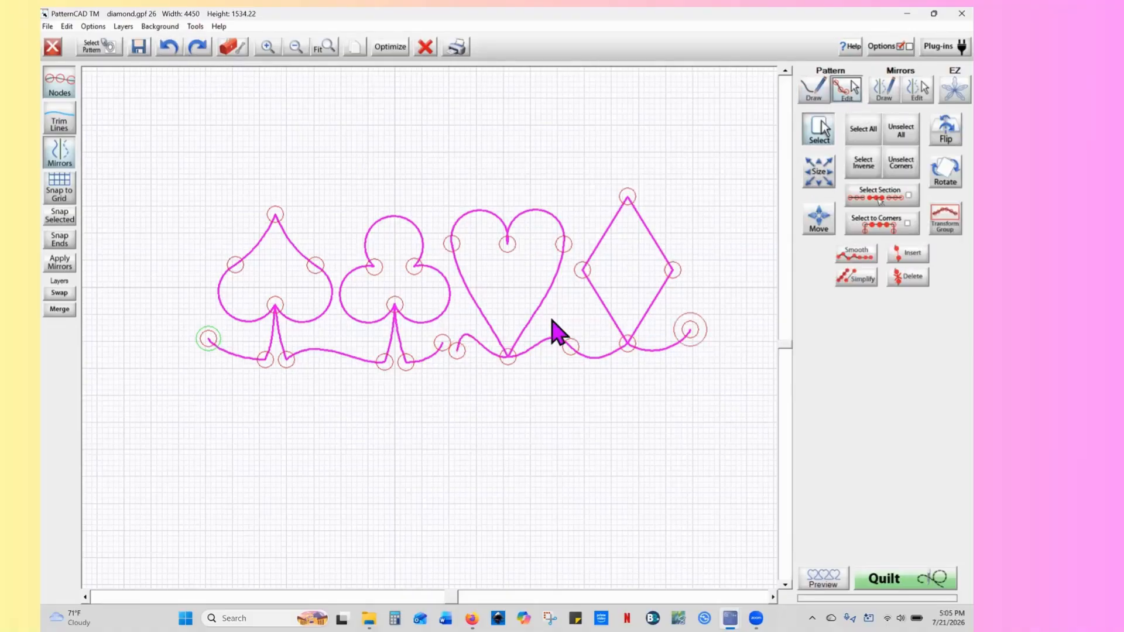
{"action": "left_click", "coordinate": [456, 352]}
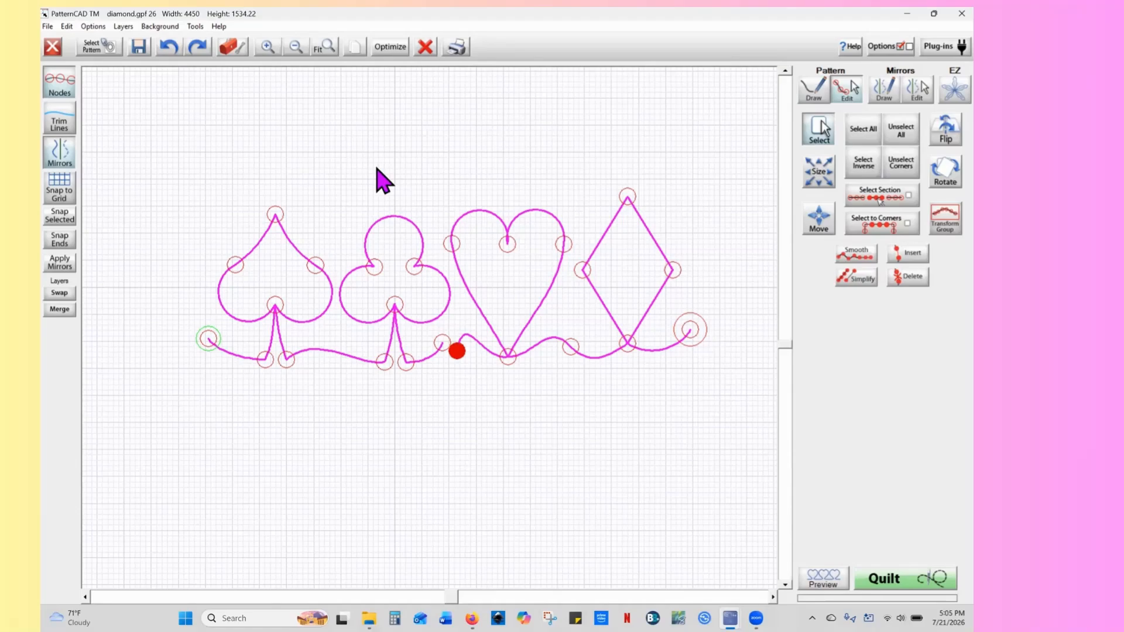
{"action": "left_click", "coordinate": [268, 49]}
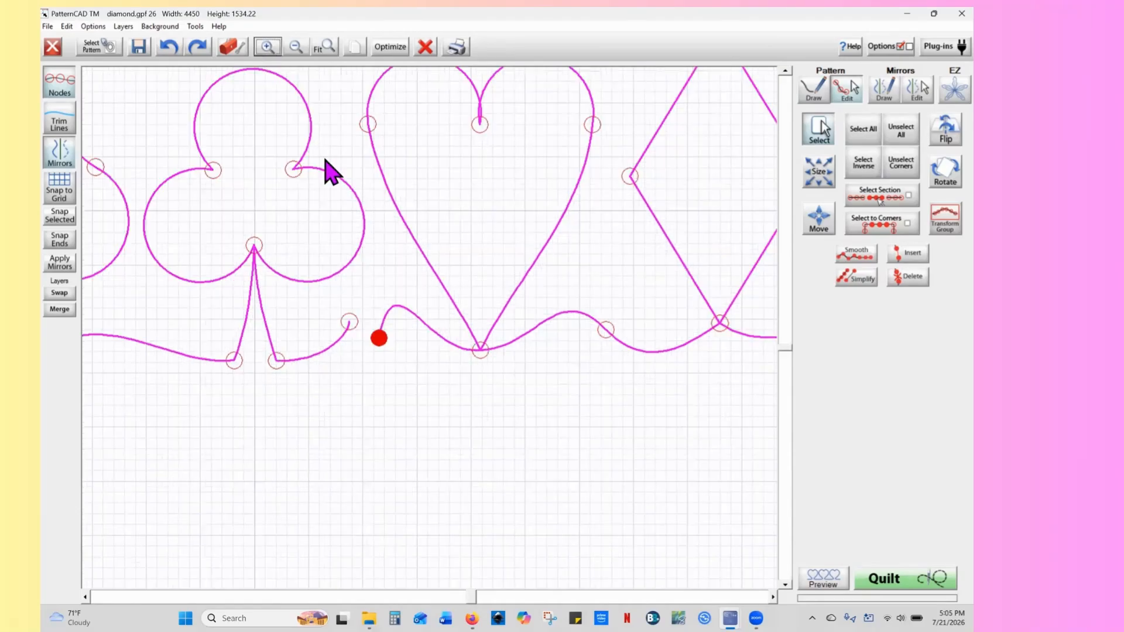
{"action": "left_click_drag", "start_coordinate": [384, 350], "coordinate": [409, 347]}
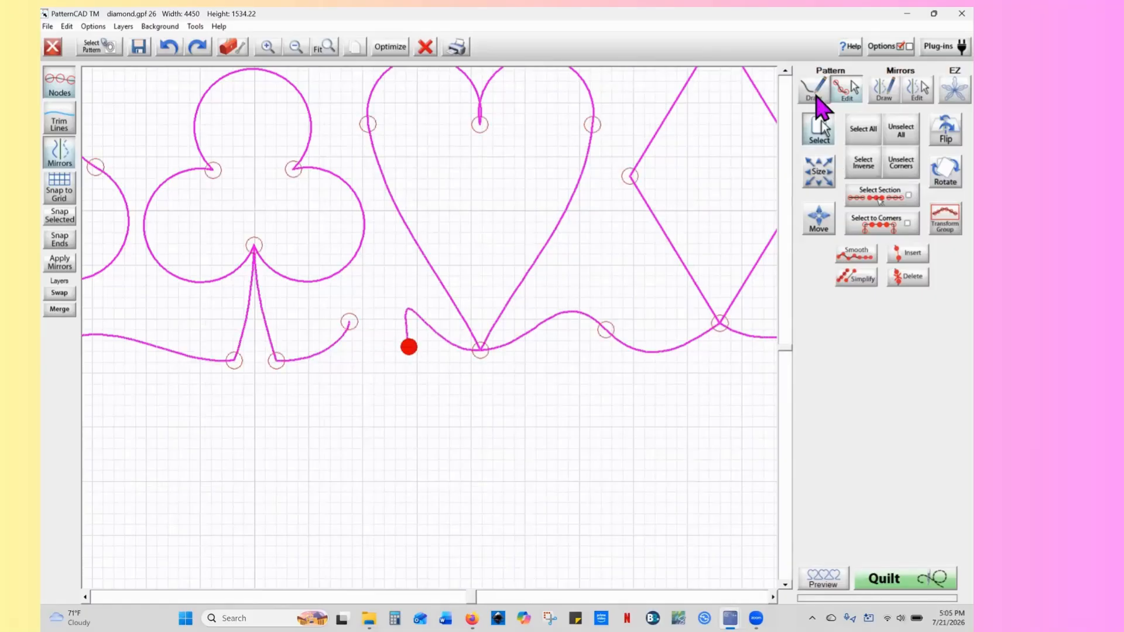
Select both open line ends between the club and heart and insert a segment bridging the gap
{"action": "left_click", "coordinate": [815, 93]}
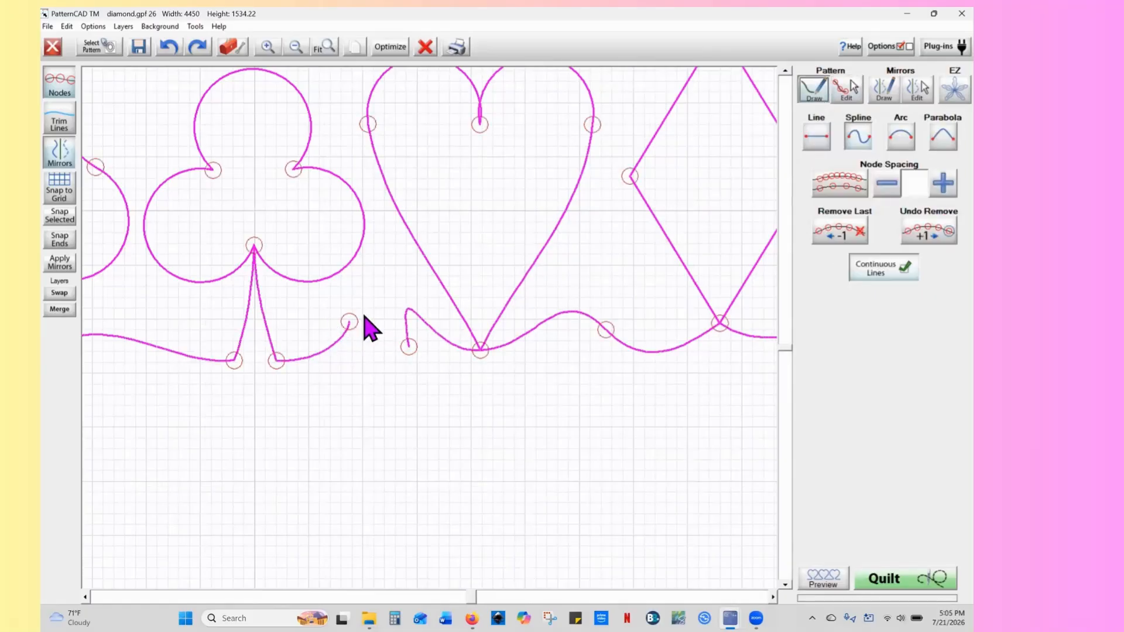
{"action": "left_click", "coordinate": [848, 94]}
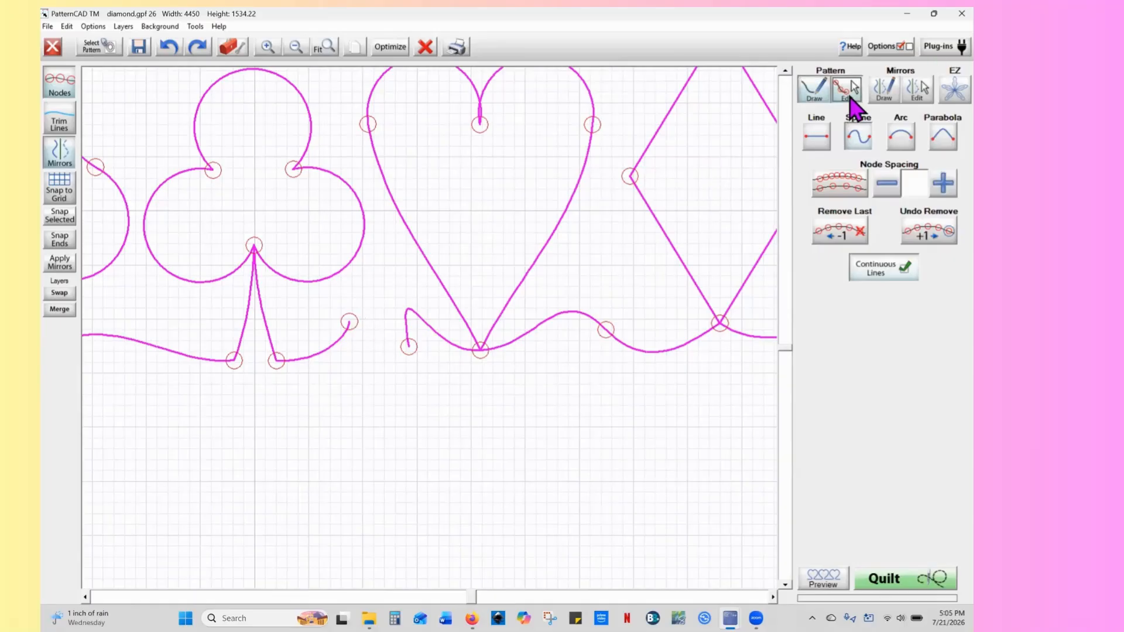
{"action": "left_click", "coordinate": [368, 334]}
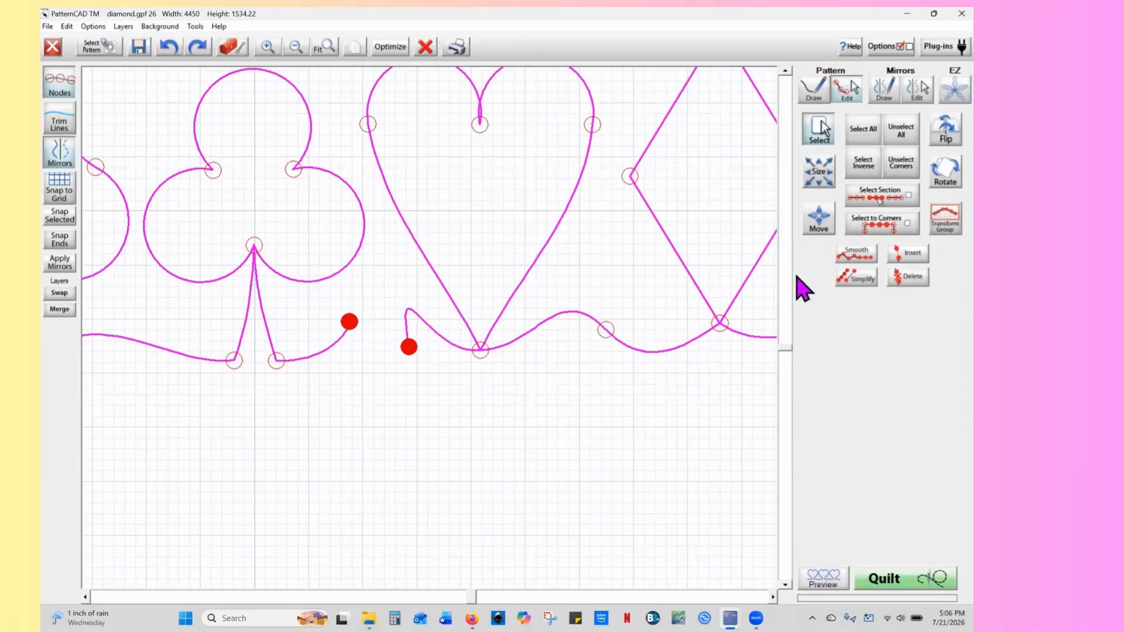
{"action": "left_click", "coordinate": [907, 256]}
Bend the bridging segment into a curve by repositioning its two curve handles
{"action": "left_click", "coordinate": [388, 340]}
{"action": "left_click_drag", "start_coordinate": [388, 339], "coordinate": [446, 303]}
{"action": "key", "text": "Delete"}
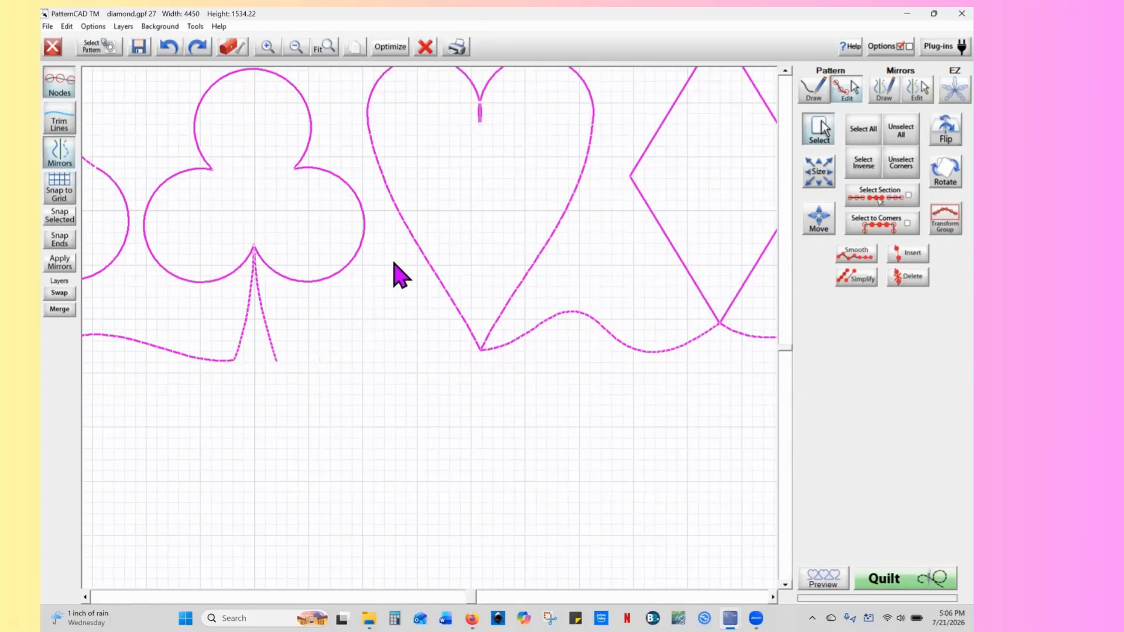
{"action": "key", "text": "ctrl+z"}
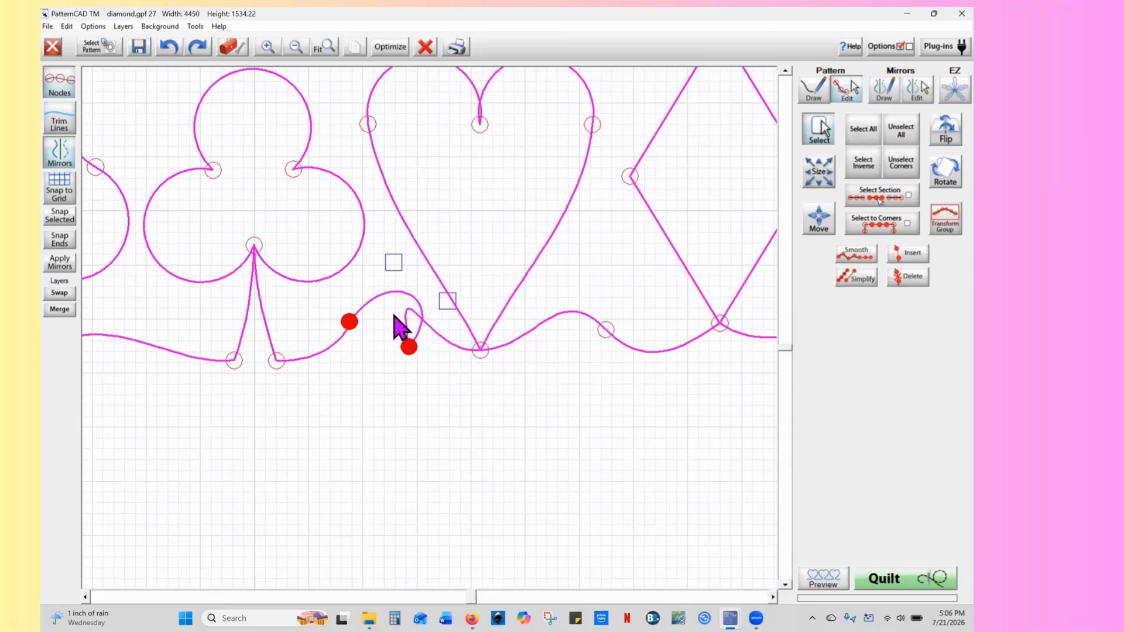
{"action": "left_click", "coordinate": [443, 302]}
{"action": "left_click_drag", "start_coordinate": [428, 273], "coordinate": [471, 312]}
{"action": "scroll", "coordinate": [787, 73], "scroll_direction": "up", "scroll_amount": 3}
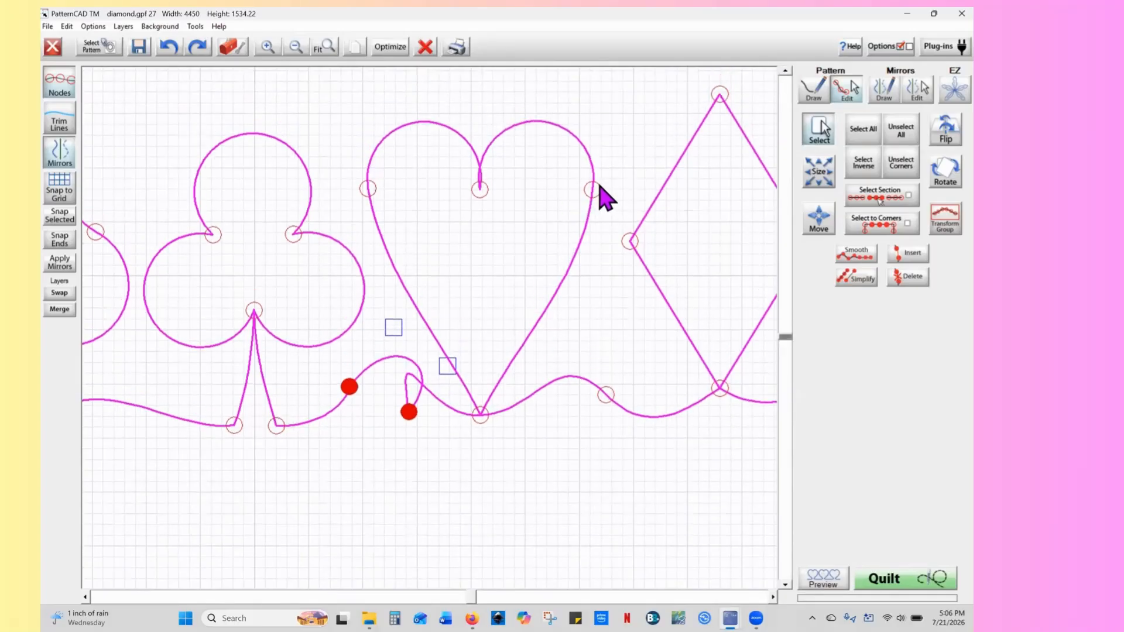
Undo the bridging segment and the node separation, back to the continuous connecting line between club and heart
{"action": "left_click", "coordinate": [170, 47]}
{"action": "left_click", "coordinate": [170, 47]}
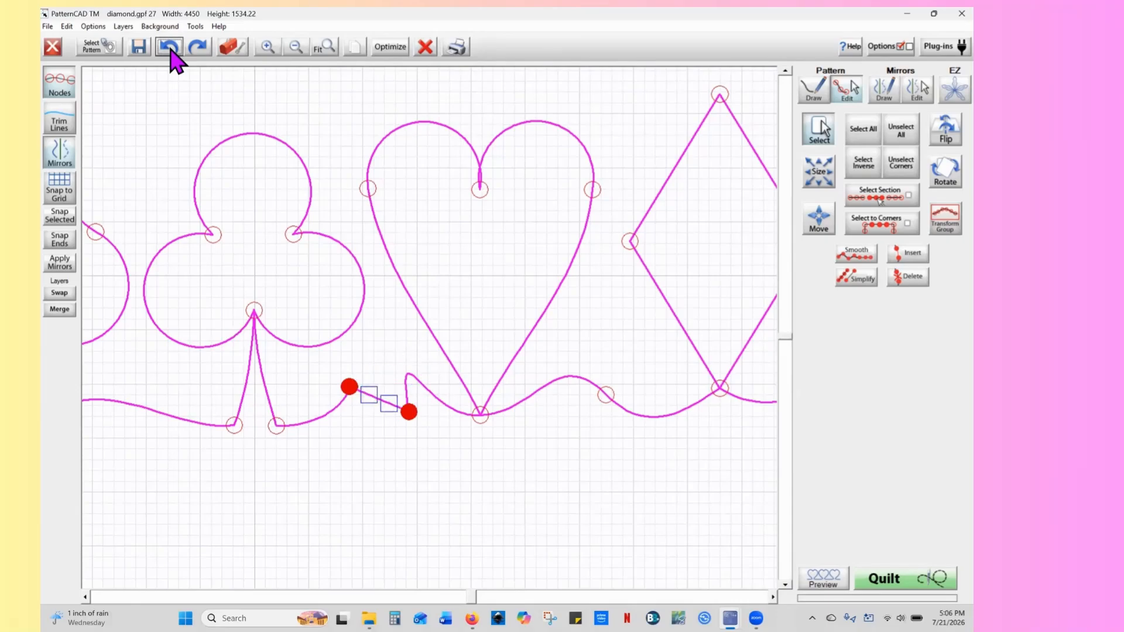
{"action": "left_click", "coordinate": [170, 47]}
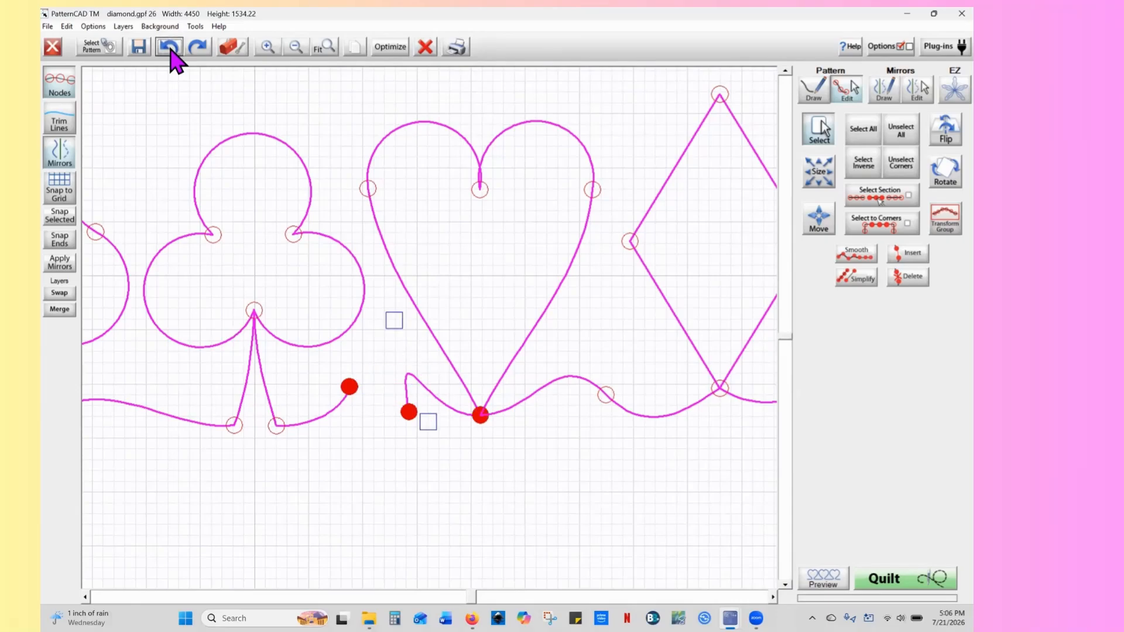
{"action": "left_click", "coordinate": [170, 47]}
{"action": "left_click", "coordinate": [170, 46]}
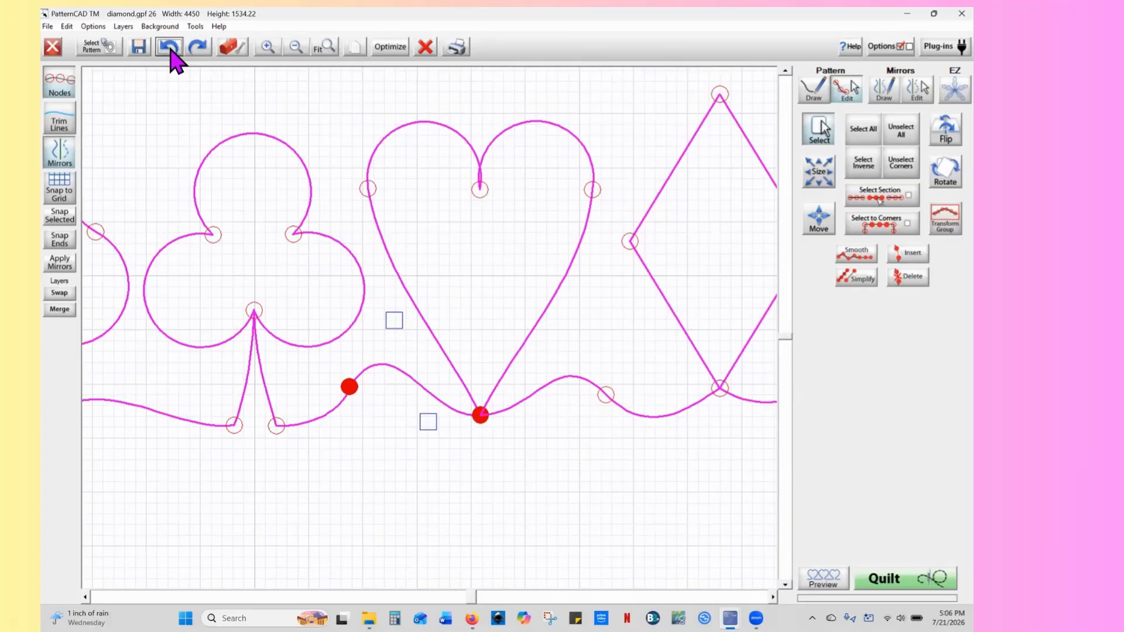
Check the restored stitching path in Optimization and leave without accepting changes
{"action": "left_click", "coordinate": [393, 52]}
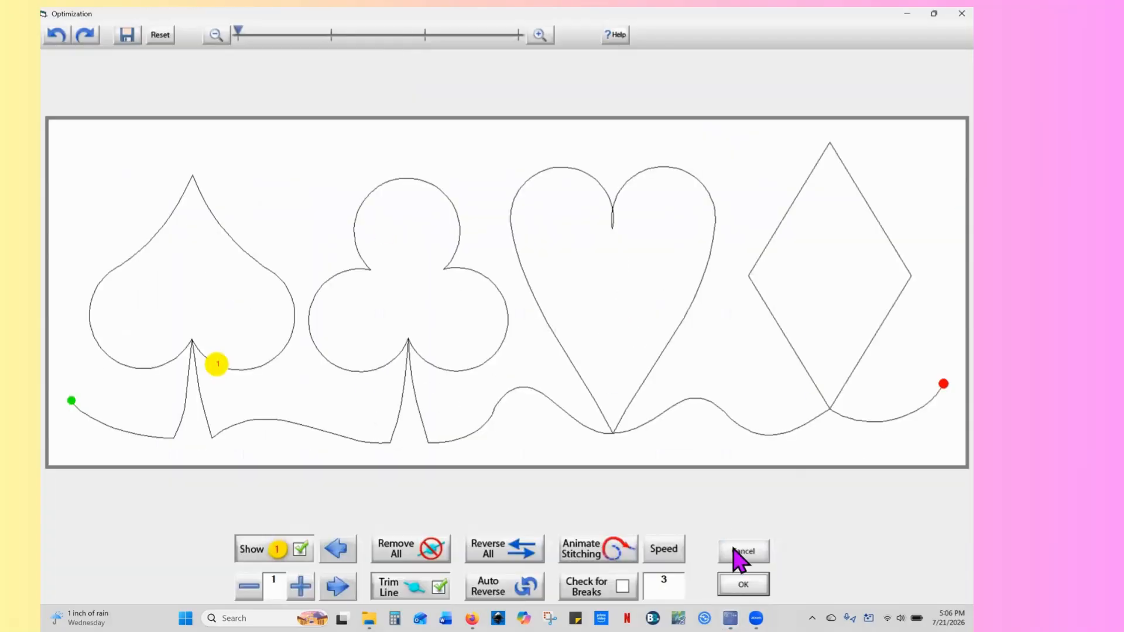
{"action": "left_click", "coordinate": [743, 552]}
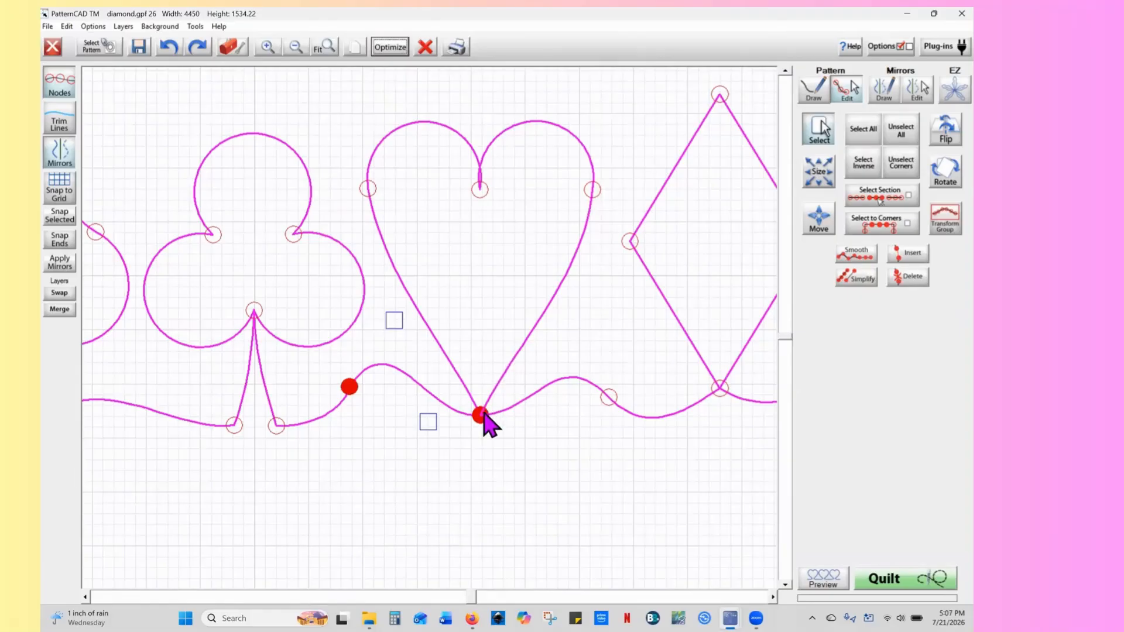
Clear the selection and pull the stacked nodes at the heart's bottom point slightly apart to create a break
{"action": "left_click", "coordinate": [901, 132]}
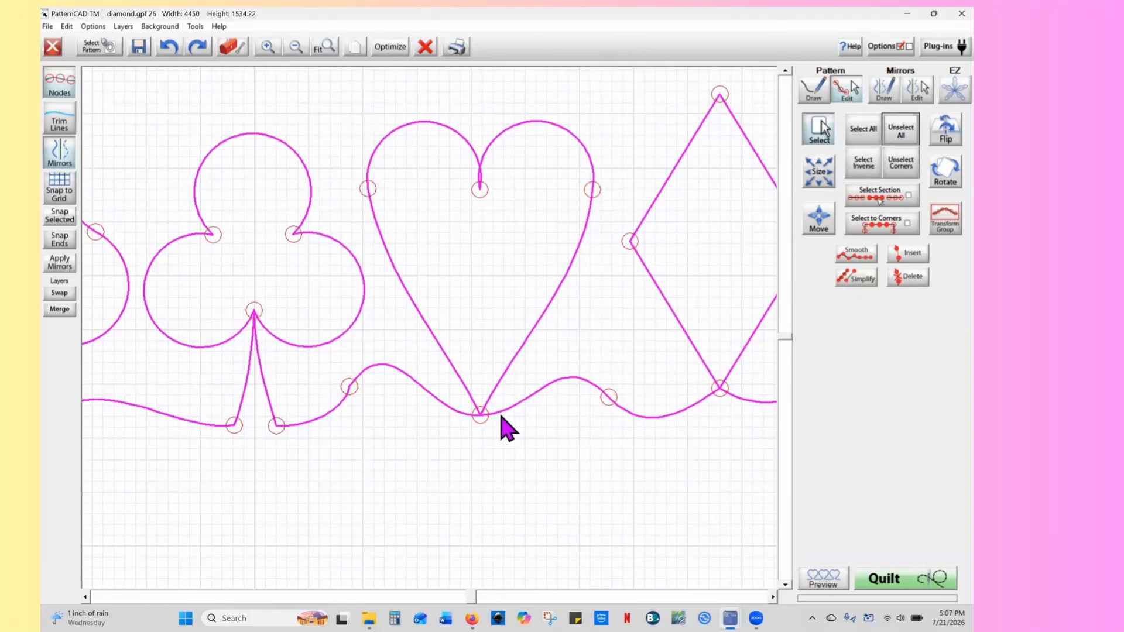
{"action": "left_click", "coordinate": [485, 414]}
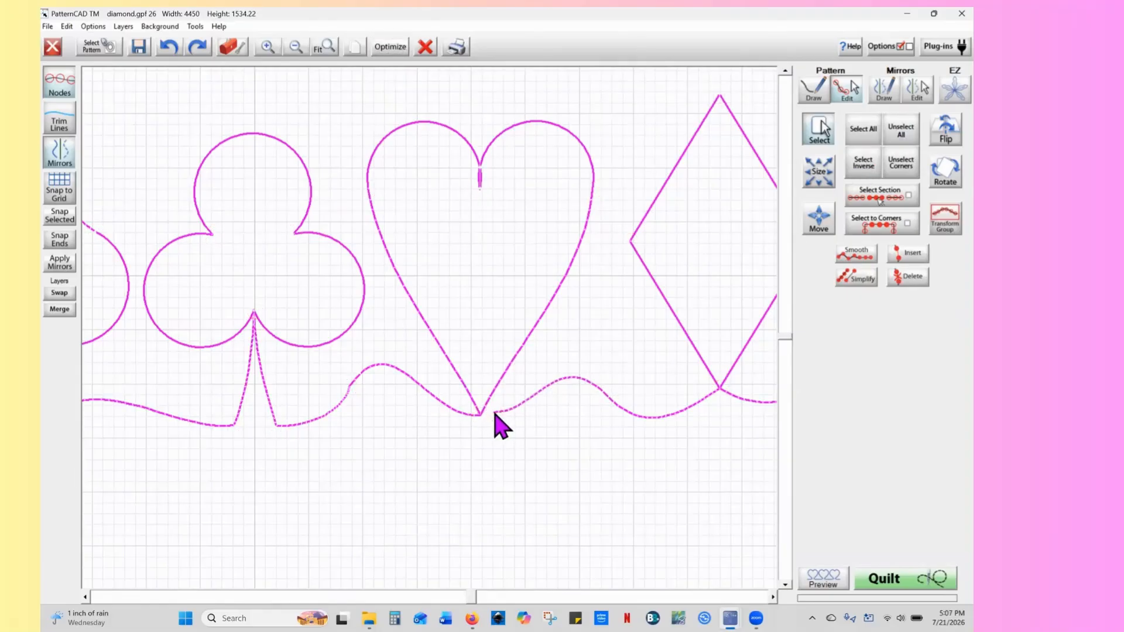
{"action": "mouse_move", "coordinate": [494, 412]}
{"action": "left_mouse_down"}
{"action": "mouse_move", "coordinate": [472, 418]}
{"action": "mouse_move", "coordinate": [492, 408]}
{"action": "left_mouse_up"}
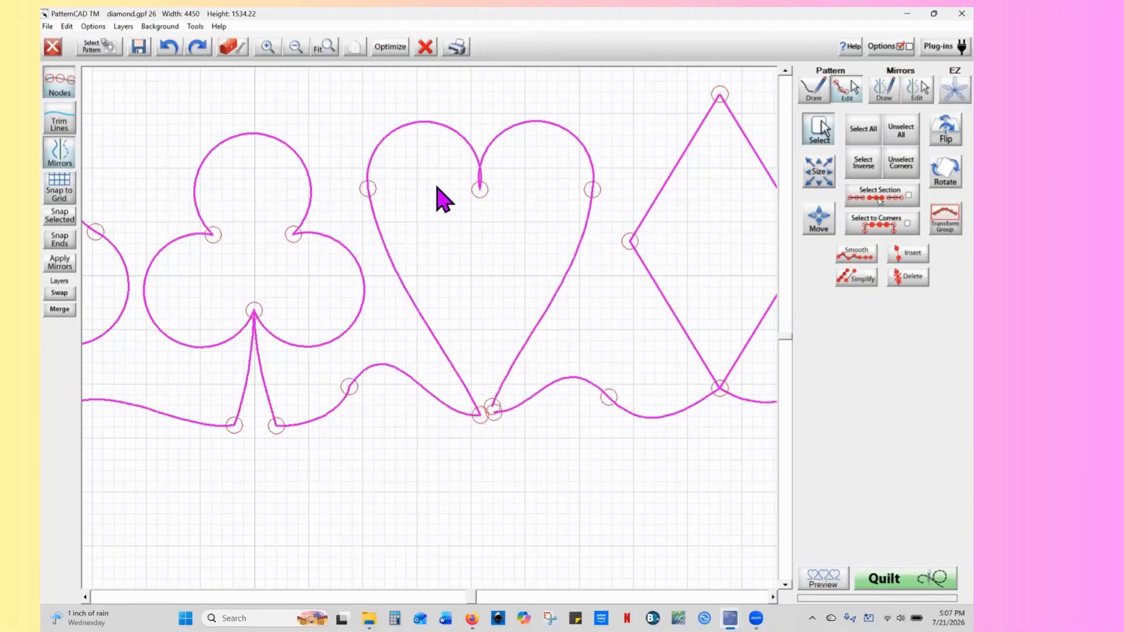
In Optimization, reverse the first stitching section at the heart's break, inspect the second section, and return to the drawing
{"action": "left_click", "coordinate": [390, 55]}
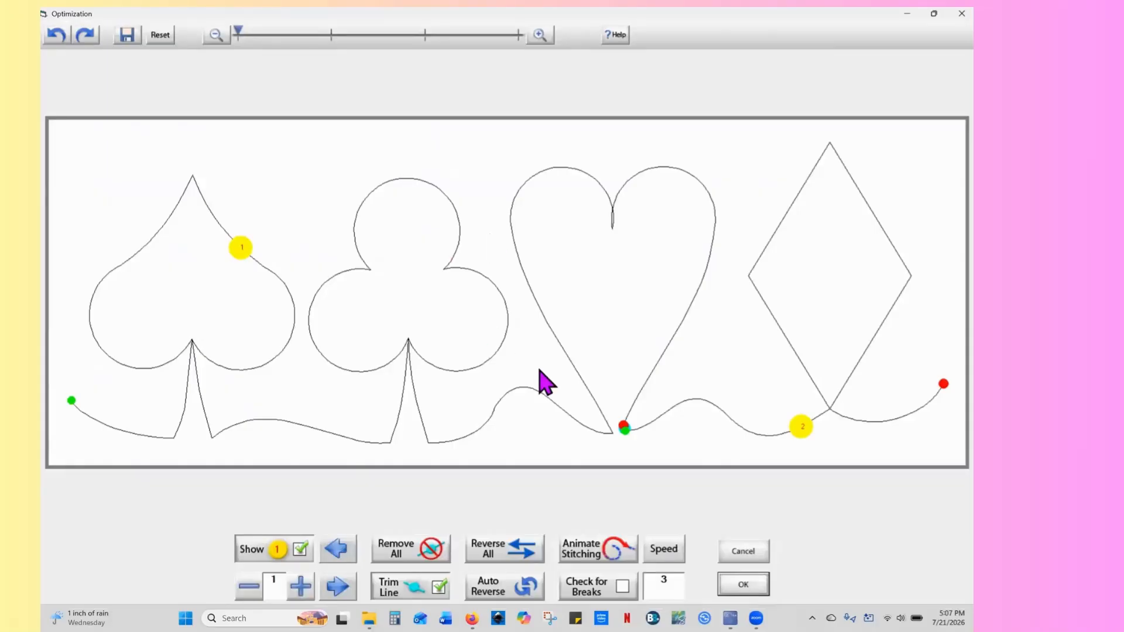
{"action": "left_click", "coordinate": [618, 446]}
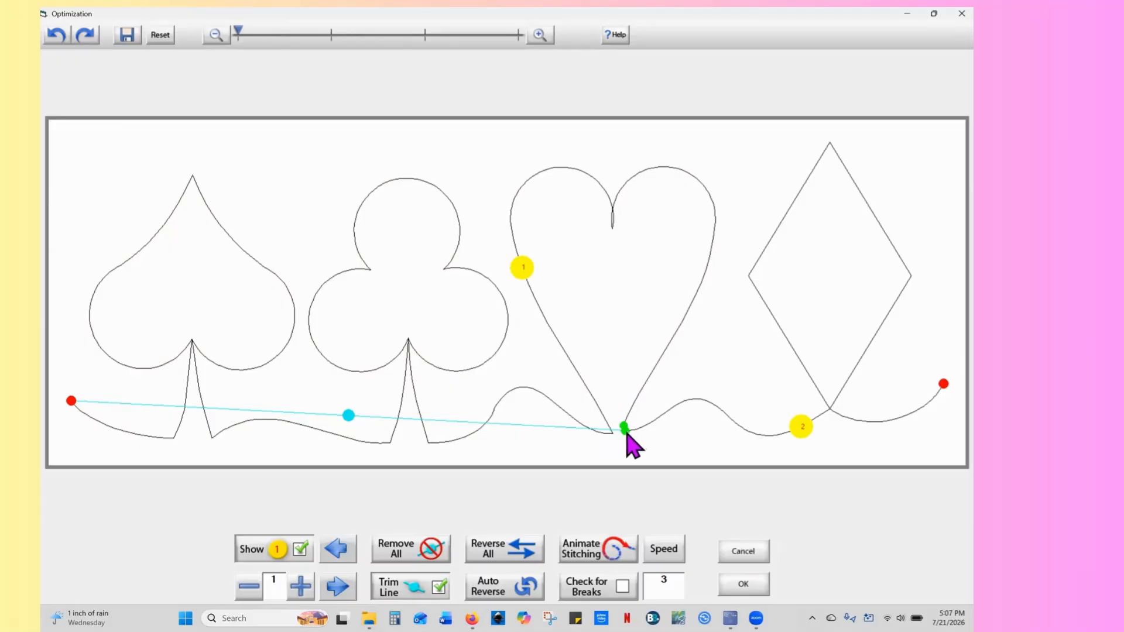
{"action": "left_click", "coordinate": [738, 429]}
{"action": "left_click", "coordinate": [738, 428]}
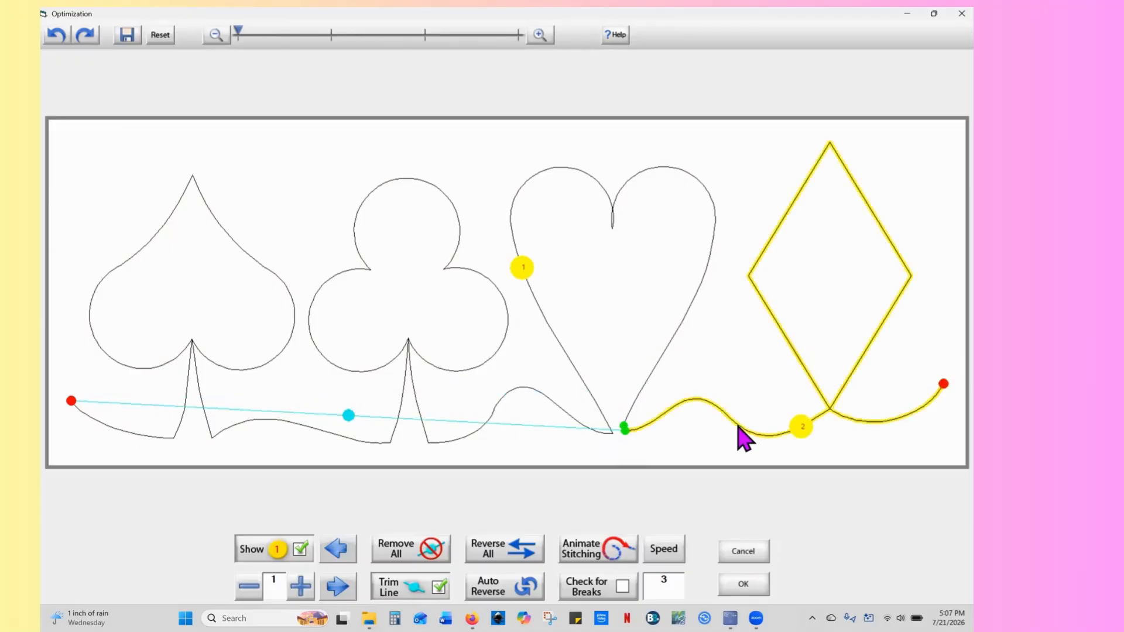
{"action": "left_click", "coordinate": [726, 551]}
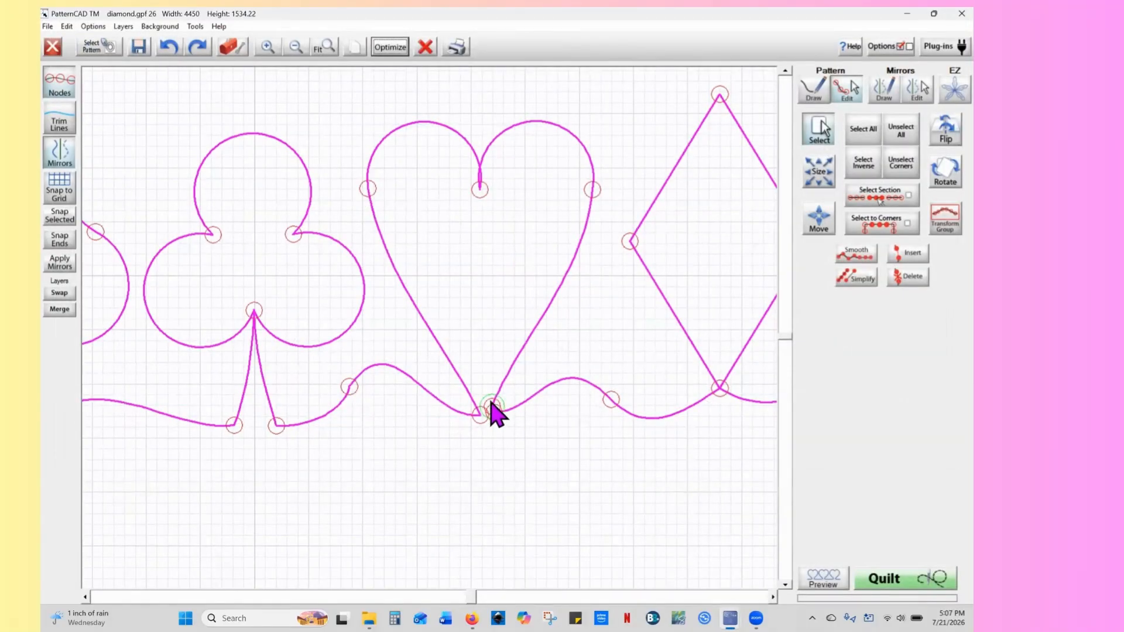
Turn off Continuous Lines for pattern drawing
{"action": "left_click", "coordinate": [813, 89]}
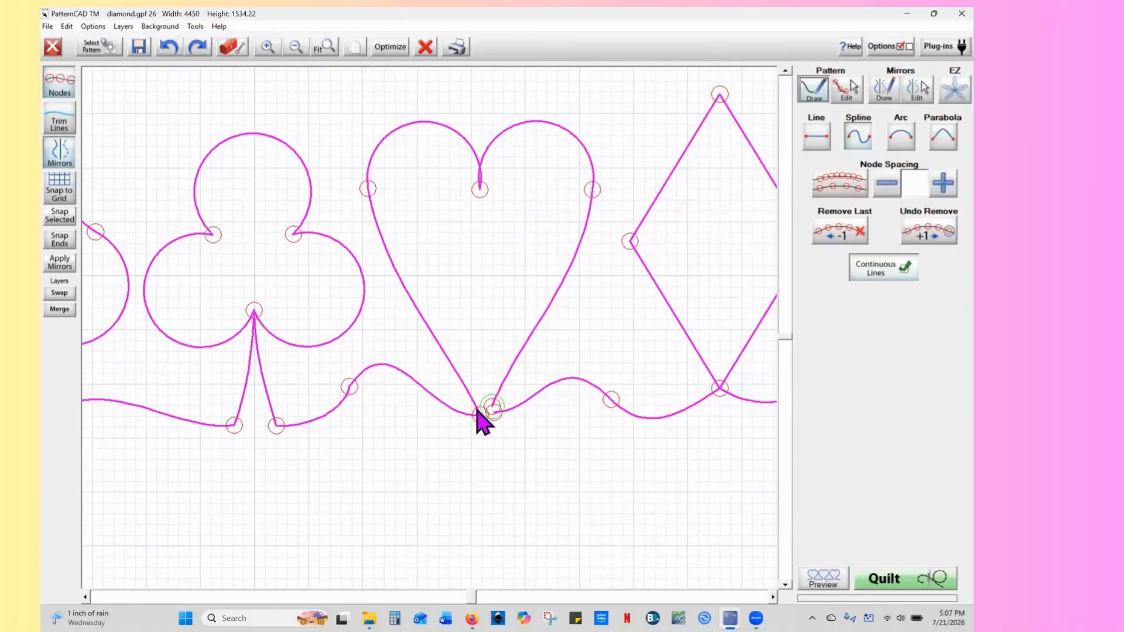
{"action": "left_click", "coordinate": [902, 272]}
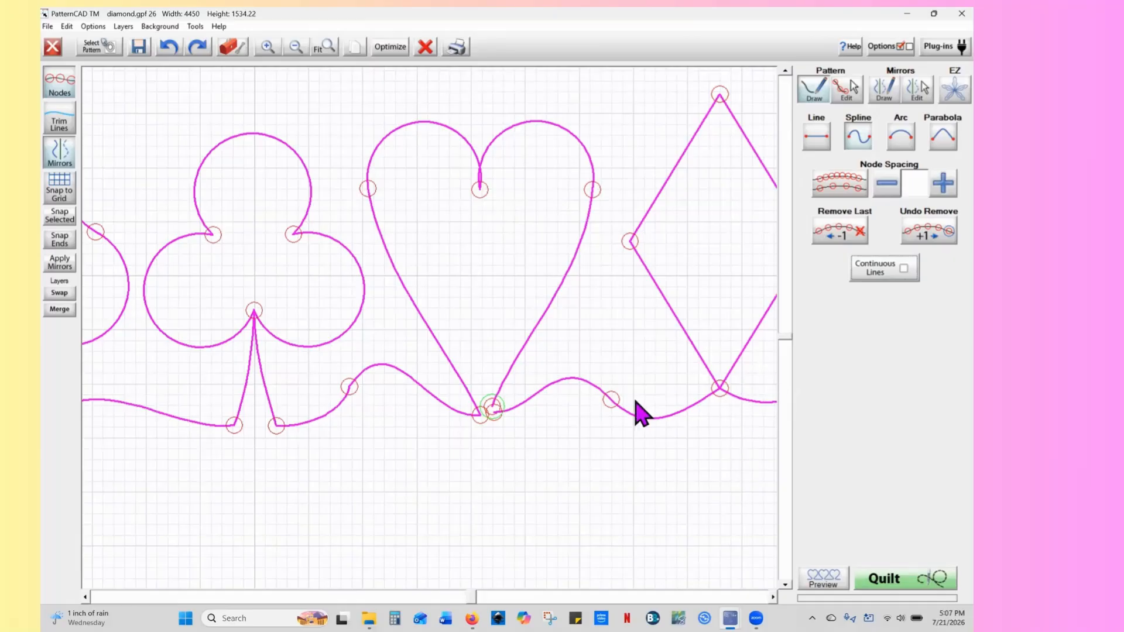
{"action": "left_click", "coordinate": [773, 596]}
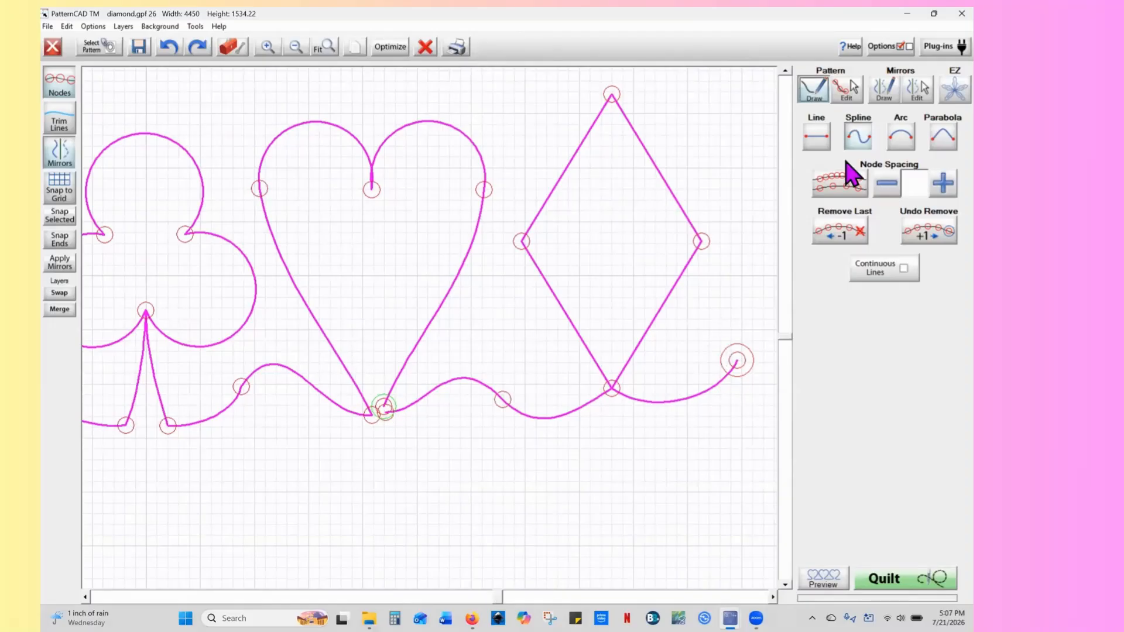
Draw a spline inside the heart from its separated bottom node to near its upper-right node, and bow it slightly outward
{"action": "left_click", "coordinate": [860, 145]}
{"action": "left_click", "coordinate": [384, 410]}
{"action": "double_click", "coordinate": [470, 199]}
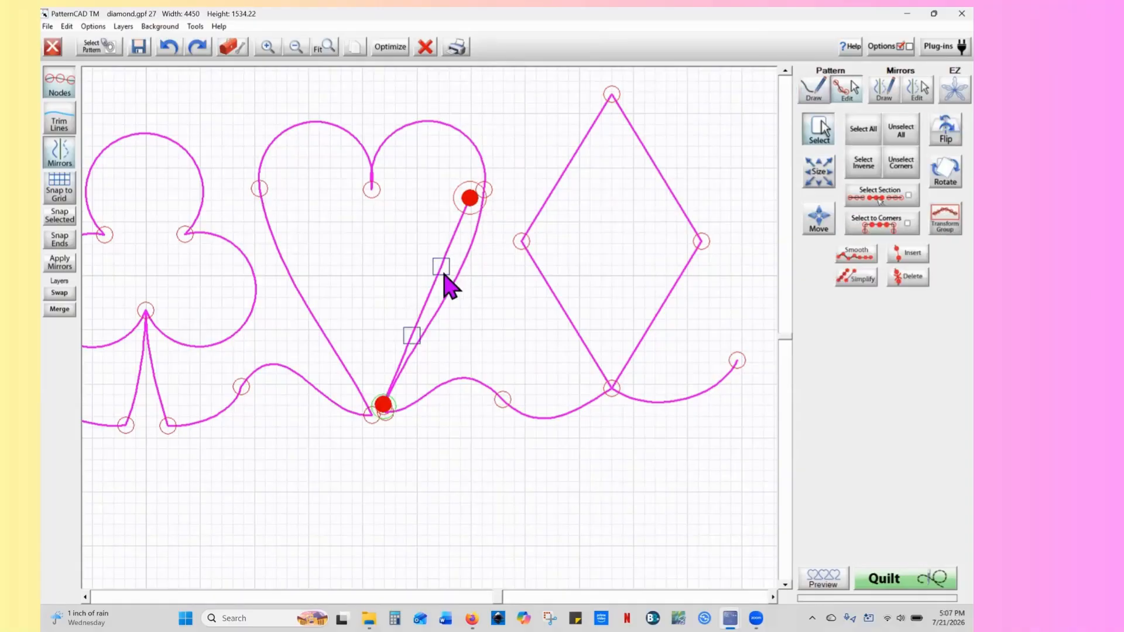
{"action": "left_click_drag", "start_coordinate": [448, 267], "coordinate": [450, 265]}
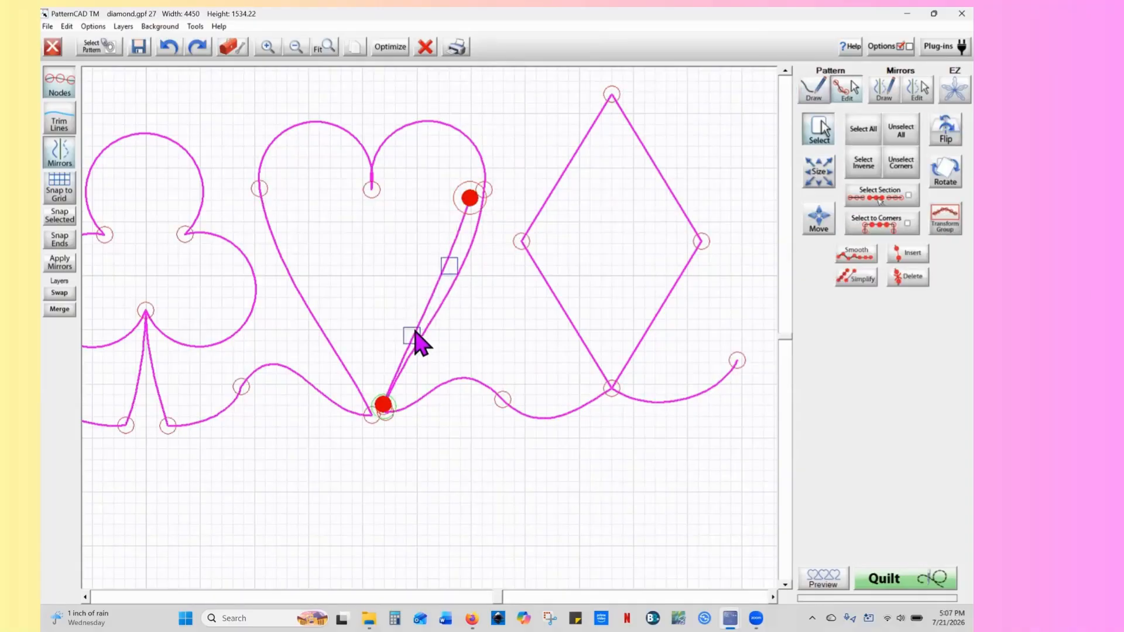
{"action": "left_click_drag", "start_coordinate": [414, 331], "coordinate": [419, 323]}
Turn on Continuous Lines and draw an arc from the inner heart line's upper end to just below the cleft, curved upward inside the lobe
{"action": "left_click", "coordinate": [814, 94]}
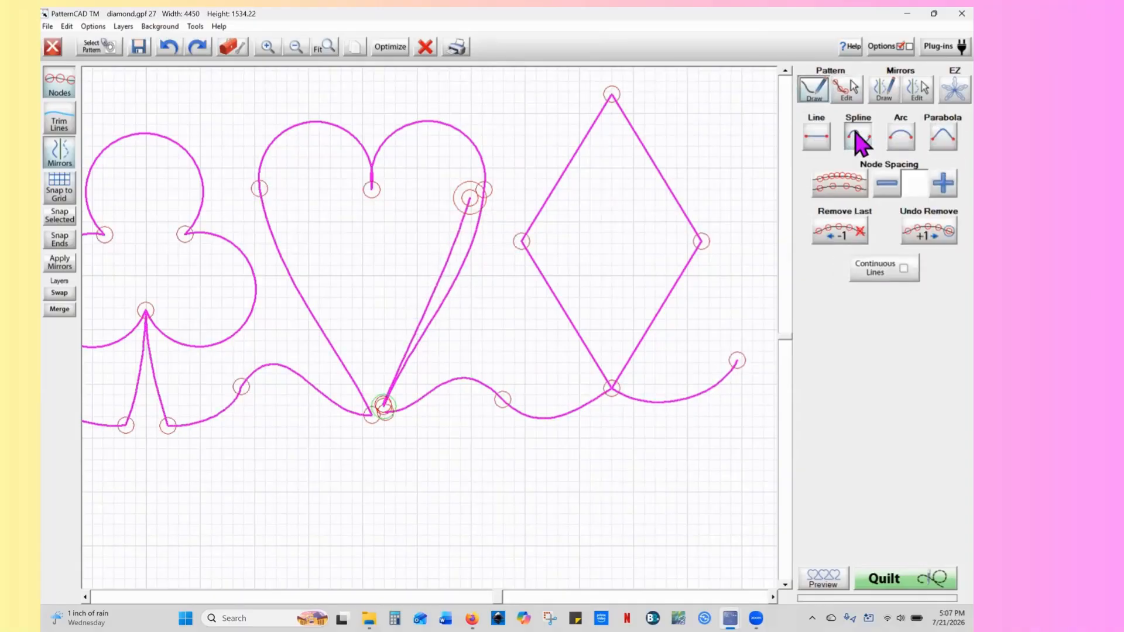
{"action": "right_click", "coordinate": [373, 202]}
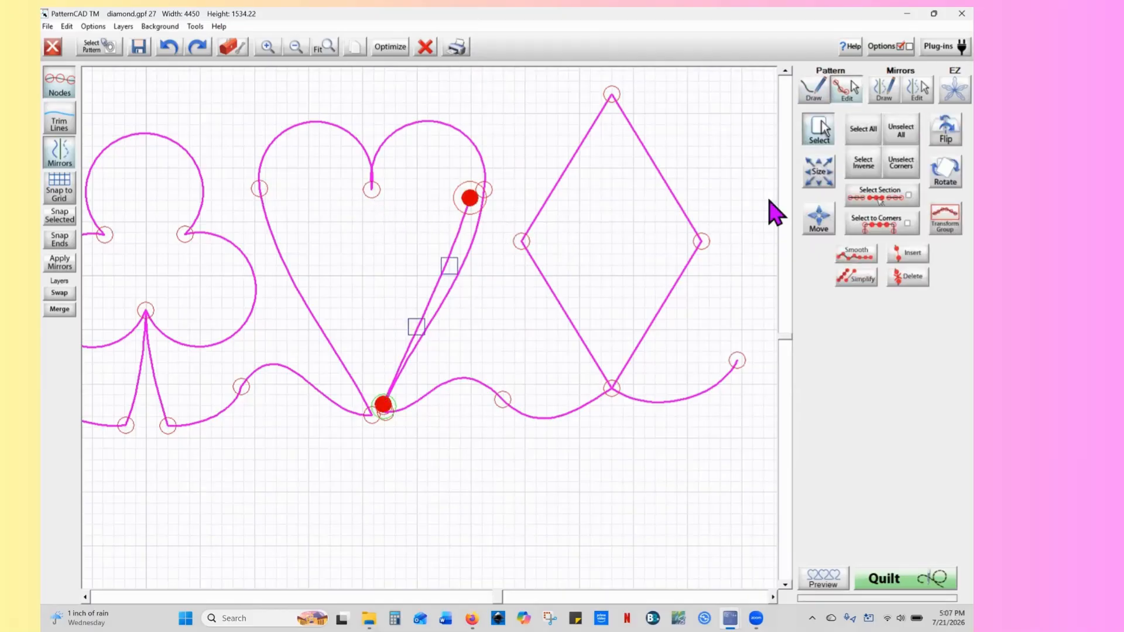
{"action": "left_click", "coordinate": [815, 98]}
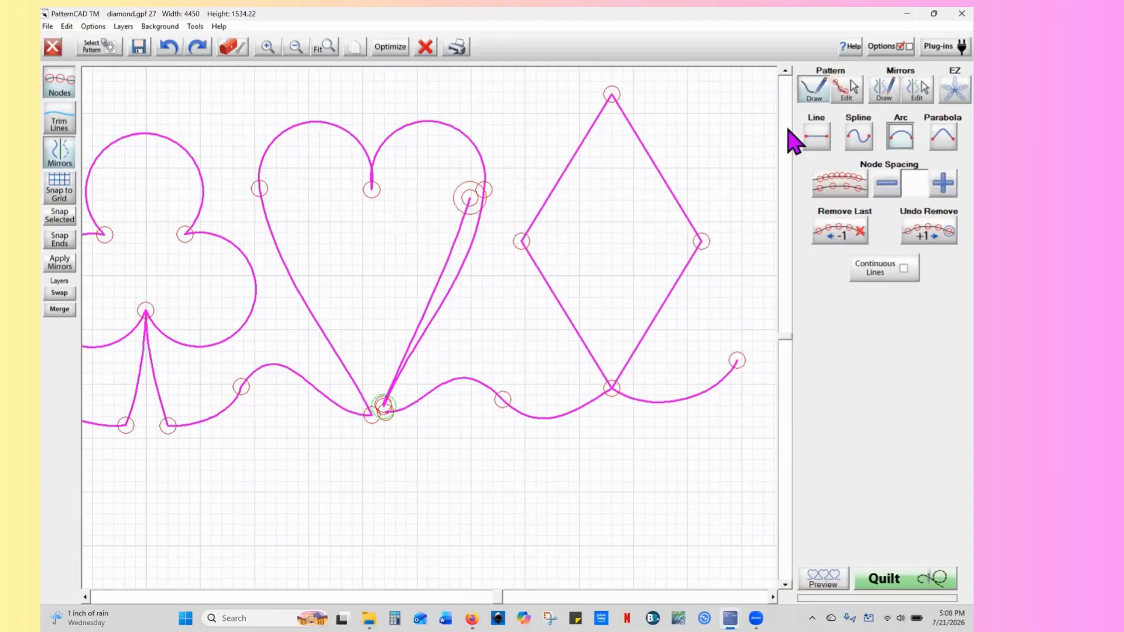
{"action": "left_click", "coordinate": [904, 268]}
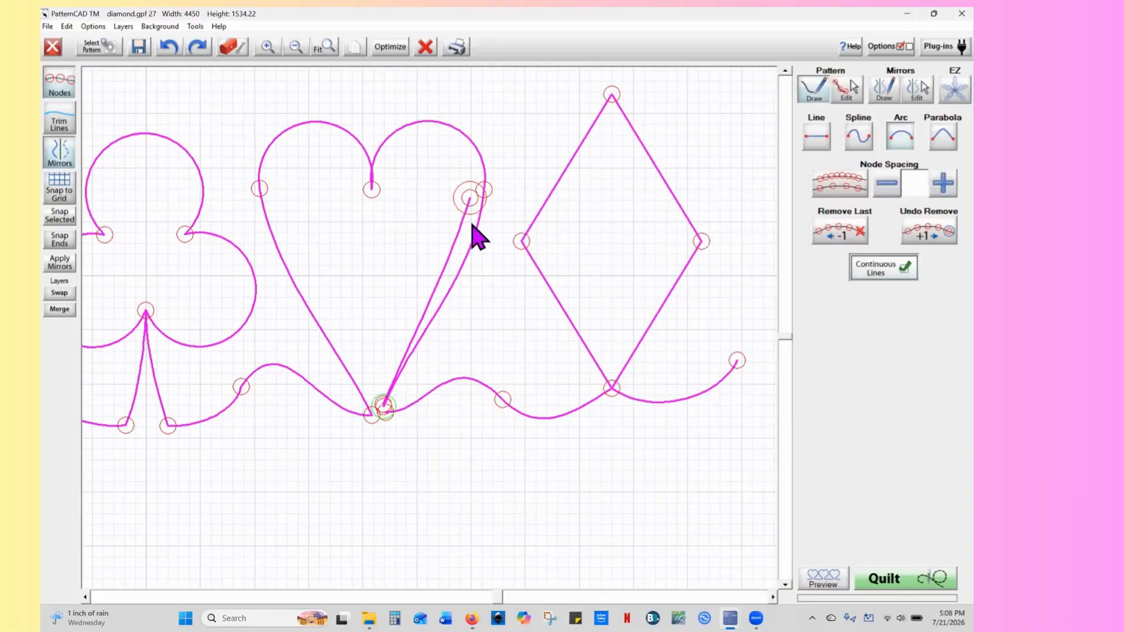
{"action": "left_click", "coordinate": [375, 205]}
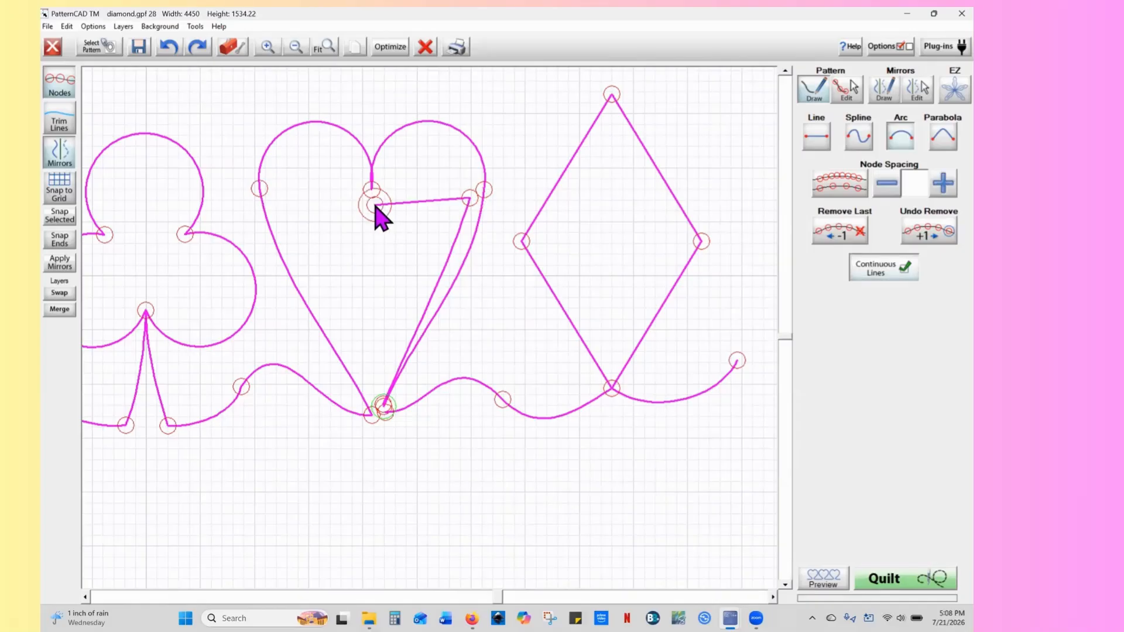
{"action": "left_click_drag", "start_coordinate": [420, 201], "coordinate": [418, 152]}
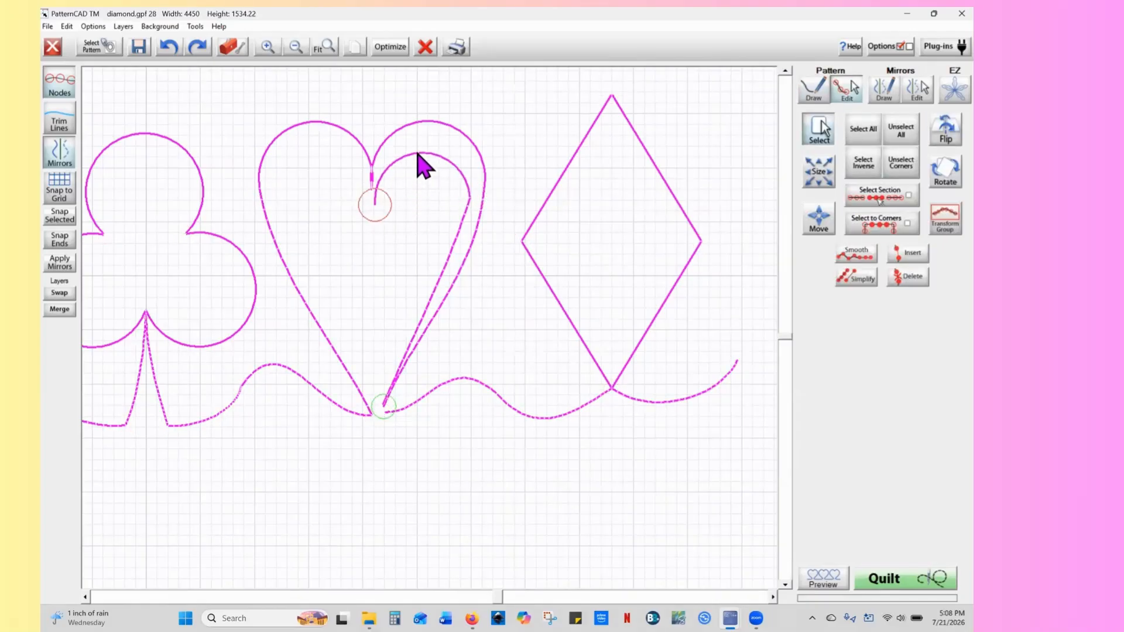
Draw a second arc from below the cleft to near the heart's upper-left node, curved upward inside the left lobe
{"action": "left_click", "coordinate": [903, 144]}
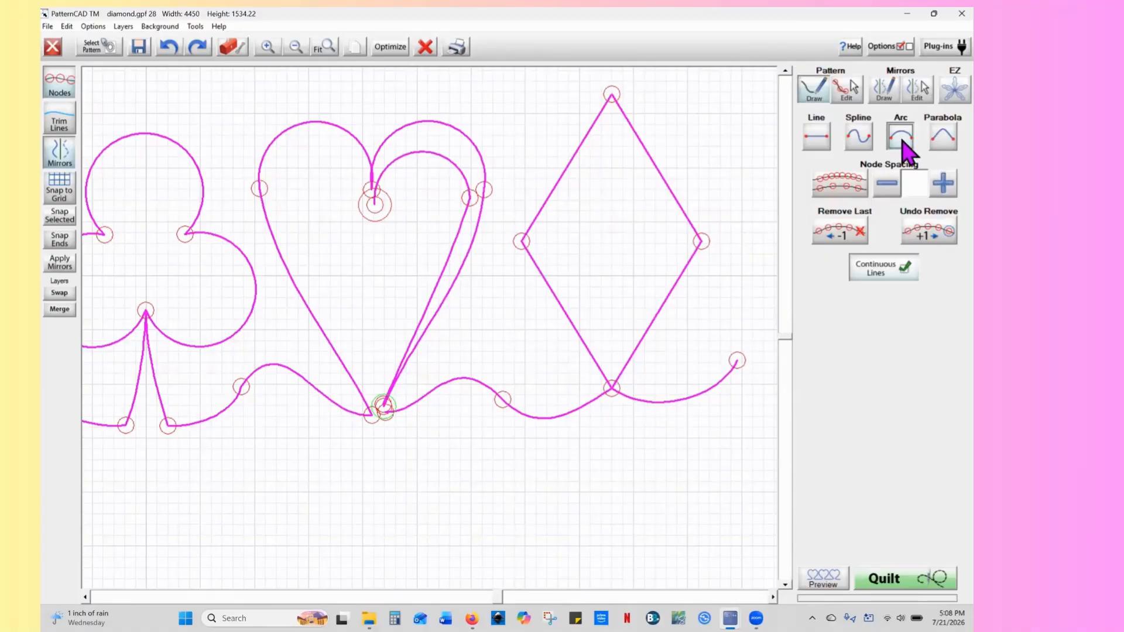
{"action": "left_click", "coordinate": [281, 204]}
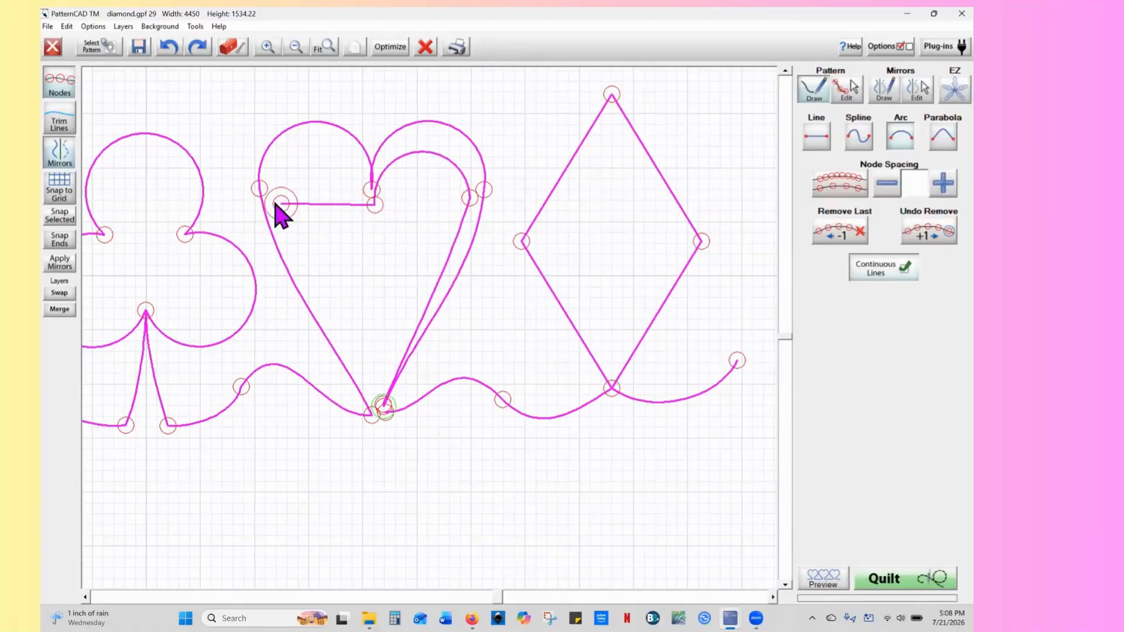
{"action": "right_click", "coordinate": [275, 202]}
{"action": "left_click_drag", "start_coordinate": [325, 204], "coordinate": [313, 158]}
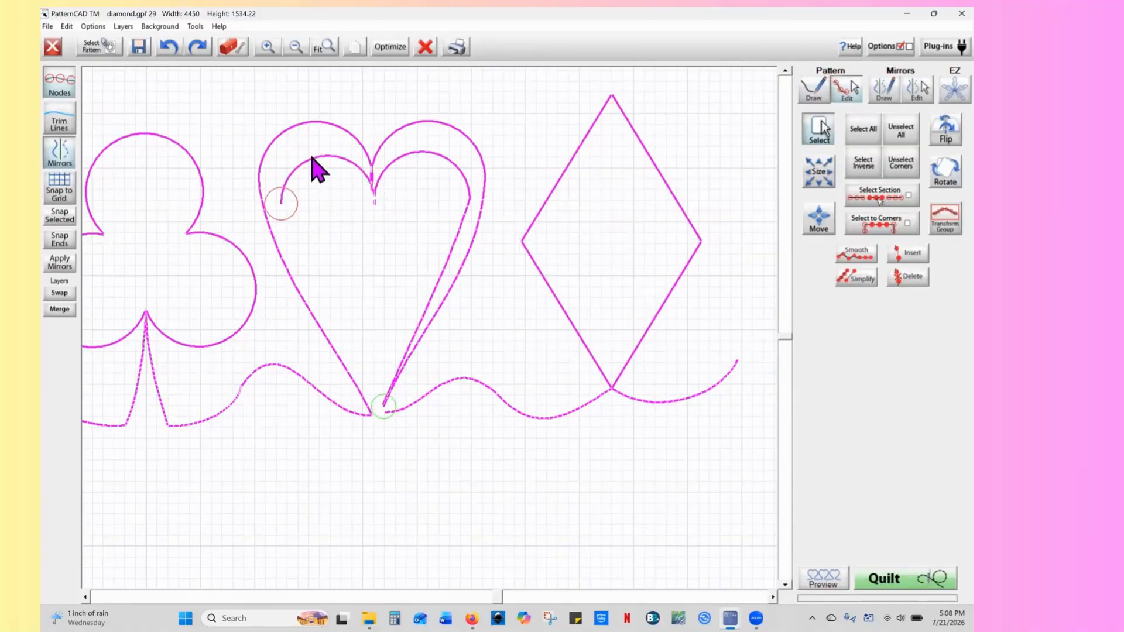
Draw a spline from the inner heart's upper-left node down to the heart's bottom point and bow it slightly outward
{"action": "left_click", "coordinate": [815, 93]}
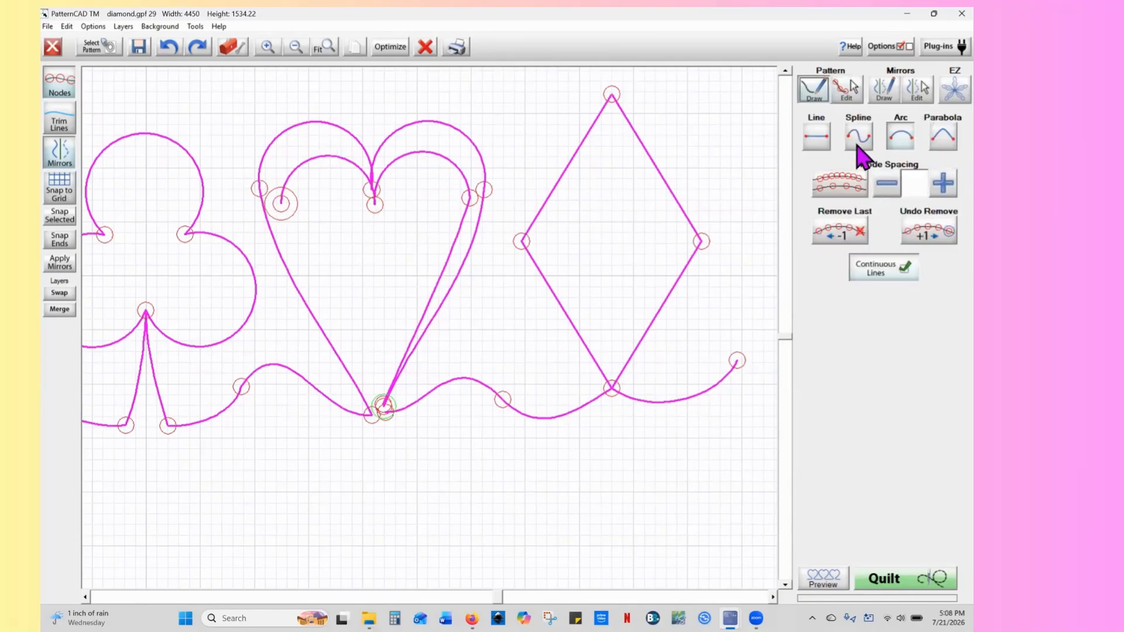
{"action": "left_click", "coordinate": [858, 139]}
{"action": "left_click", "coordinate": [381, 409]}
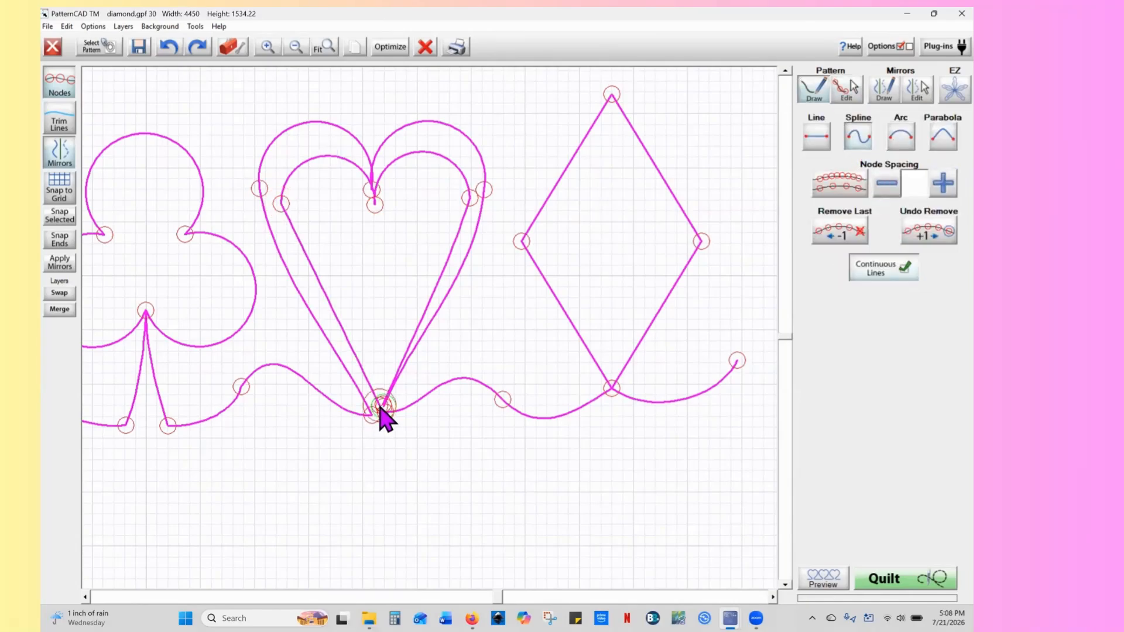
{"action": "right_click", "coordinate": [380, 408]}
{"action": "left_click_drag", "start_coordinate": [311, 273], "coordinate": [304, 283]}
{"action": "left_click_drag", "start_coordinate": [346, 346], "coordinate": [345, 342]}
Clear the selection, select all the nodes around the heart's bottom point, and snap them together
{"action": "left_click", "coordinate": [902, 130]}
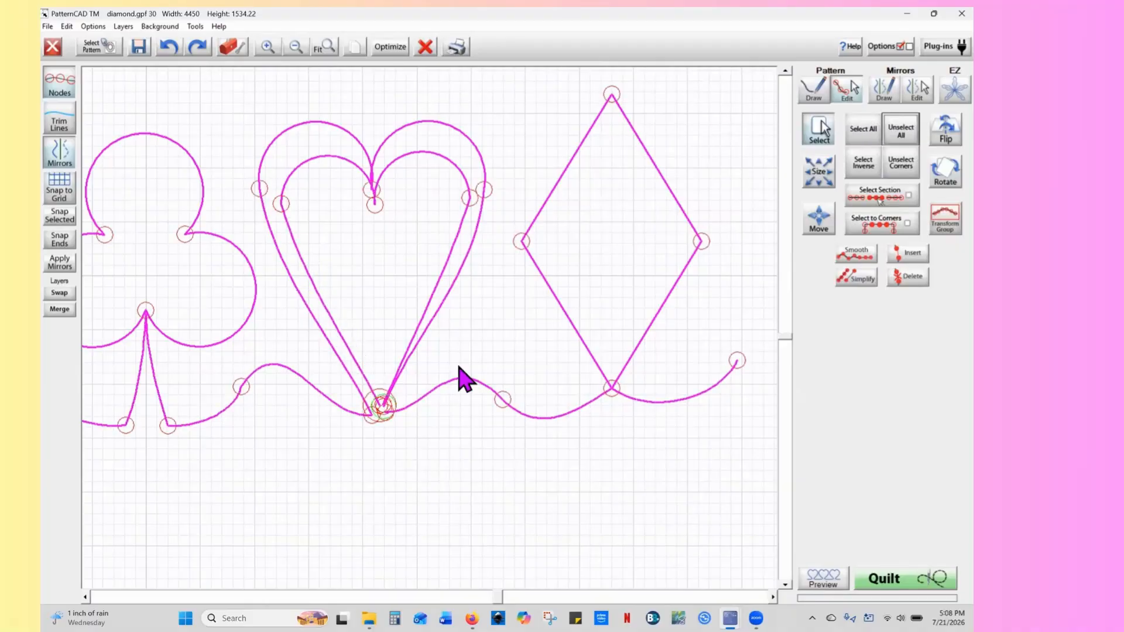
{"action": "left_click_drag", "start_coordinate": [419, 371], "coordinate": [351, 447]}
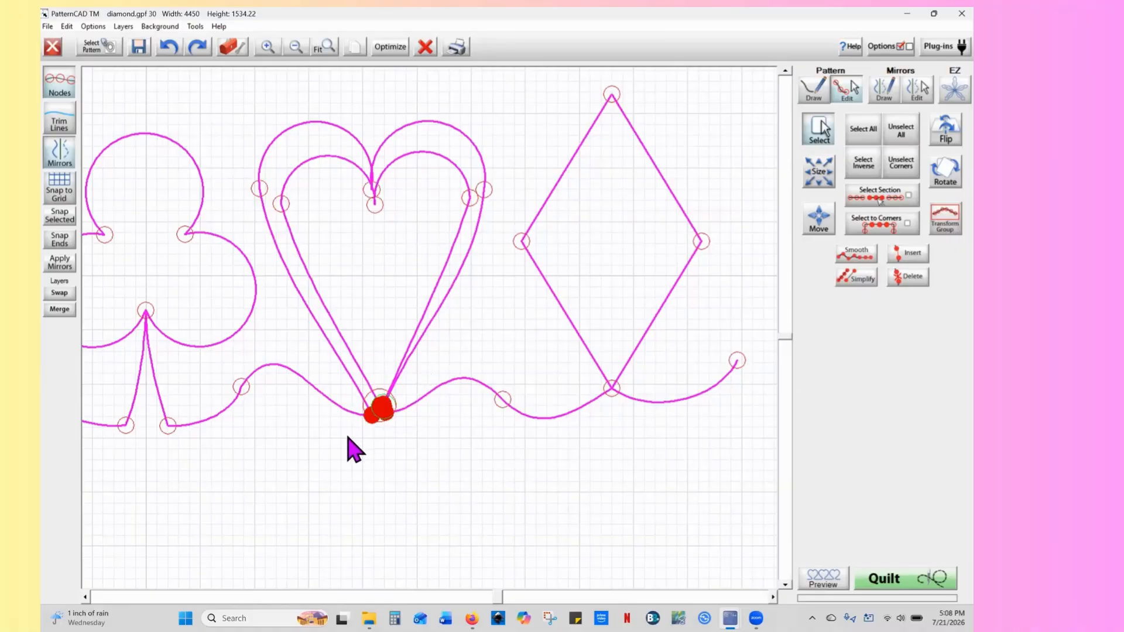
{"action": "left_click", "coordinate": [59, 216]}
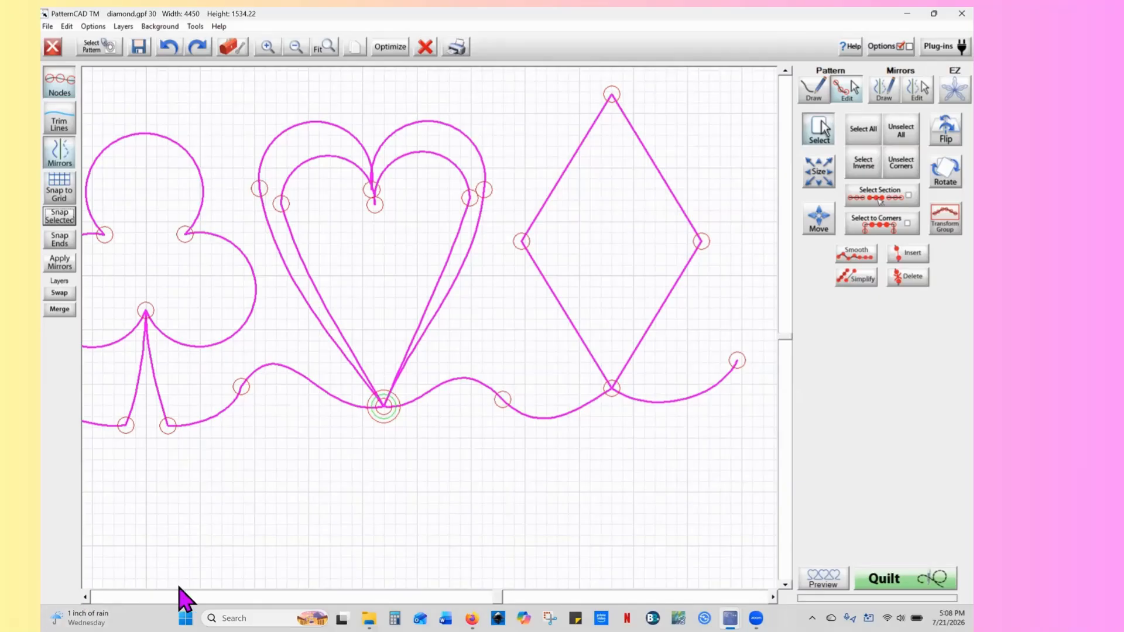
In Optimization, hide the section numbers, reverse the first section to start at the spade's left end, and accept the result
{"action": "left_click", "coordinate": [86, 594]}
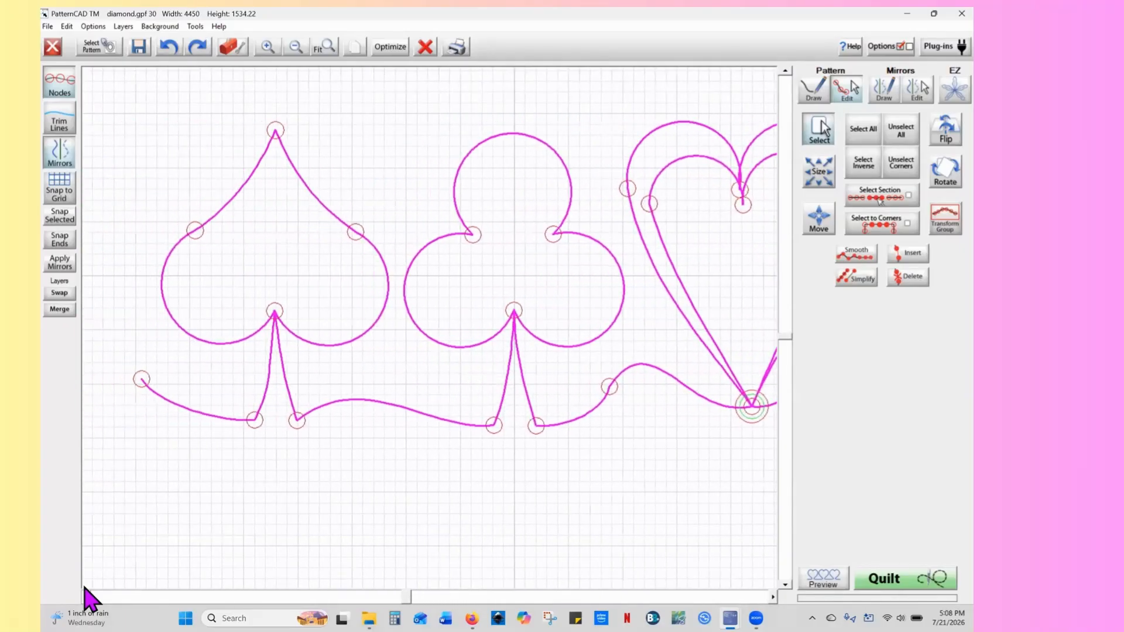
{"action": "left_click", "coordinate": [390, 46]}
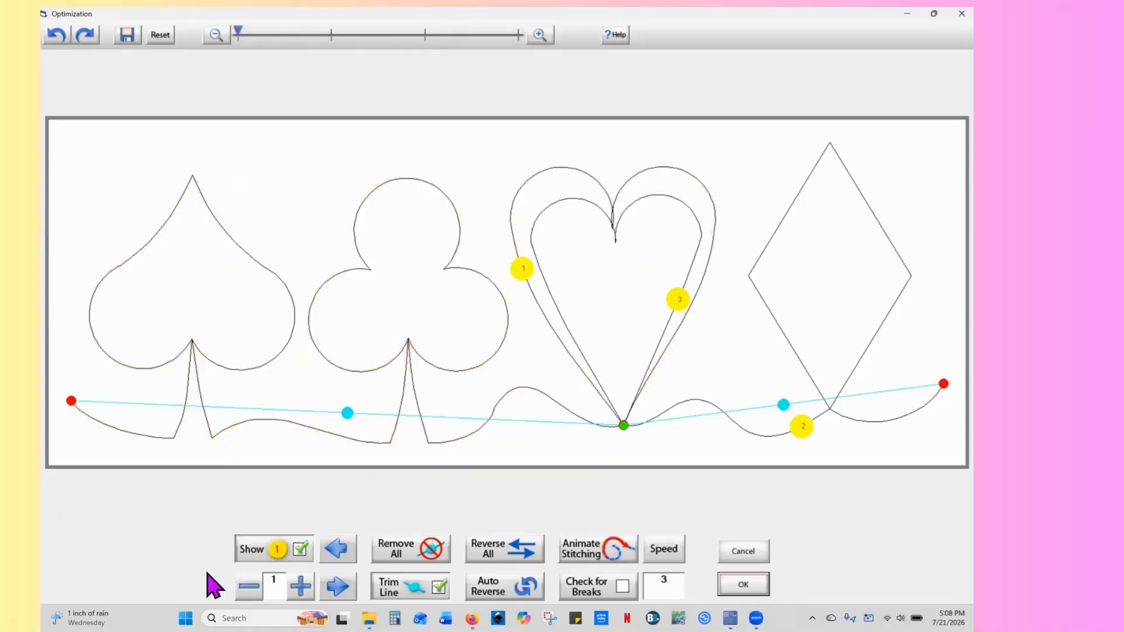
{"action": "left_click", "coordinate": [296, 544]}
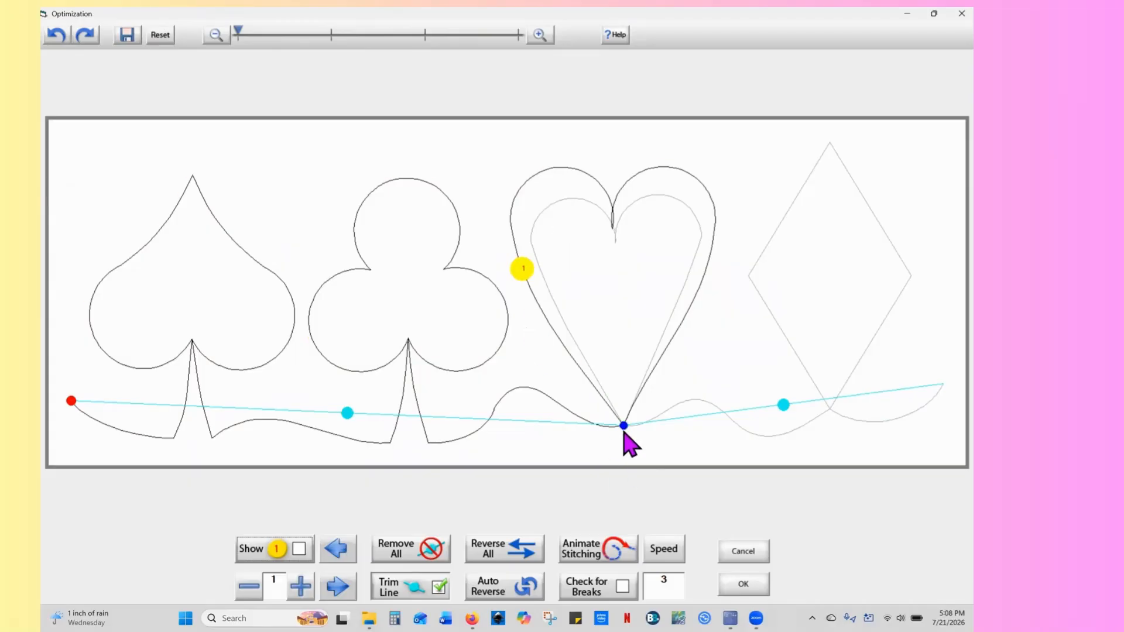
{"action": "left_click", "coordinate": [113, 428]}
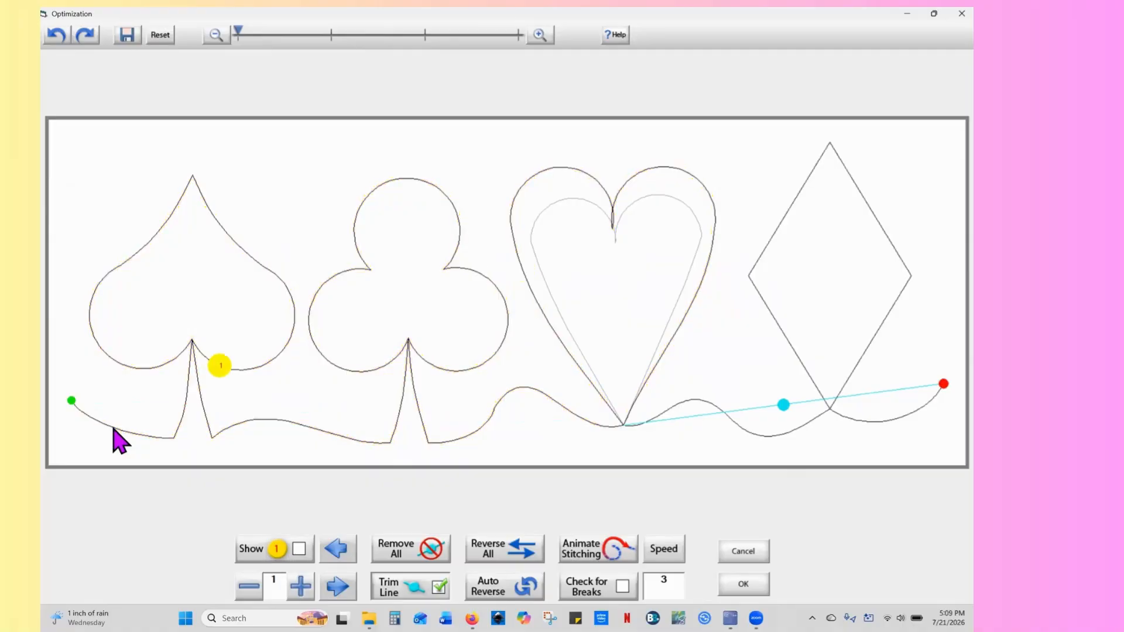
{"action": "left_click", "coordinate": [113, 428]}
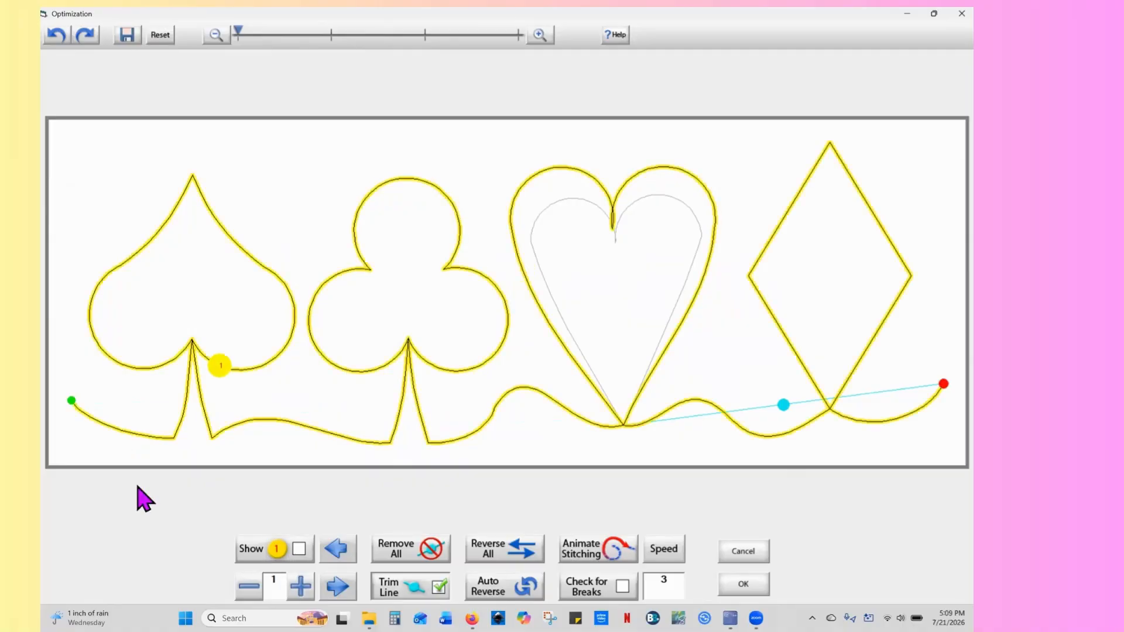
{"action": "left_click", "coordinate": [300, 586]}
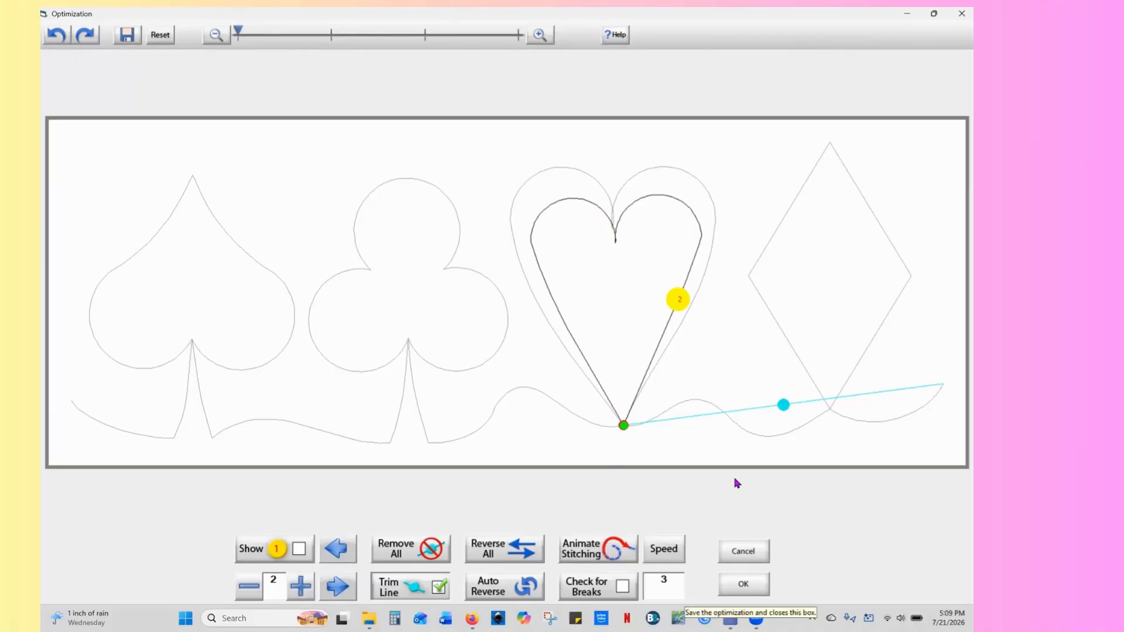
{"action": "left_click", "coordinate": [744, 584]}
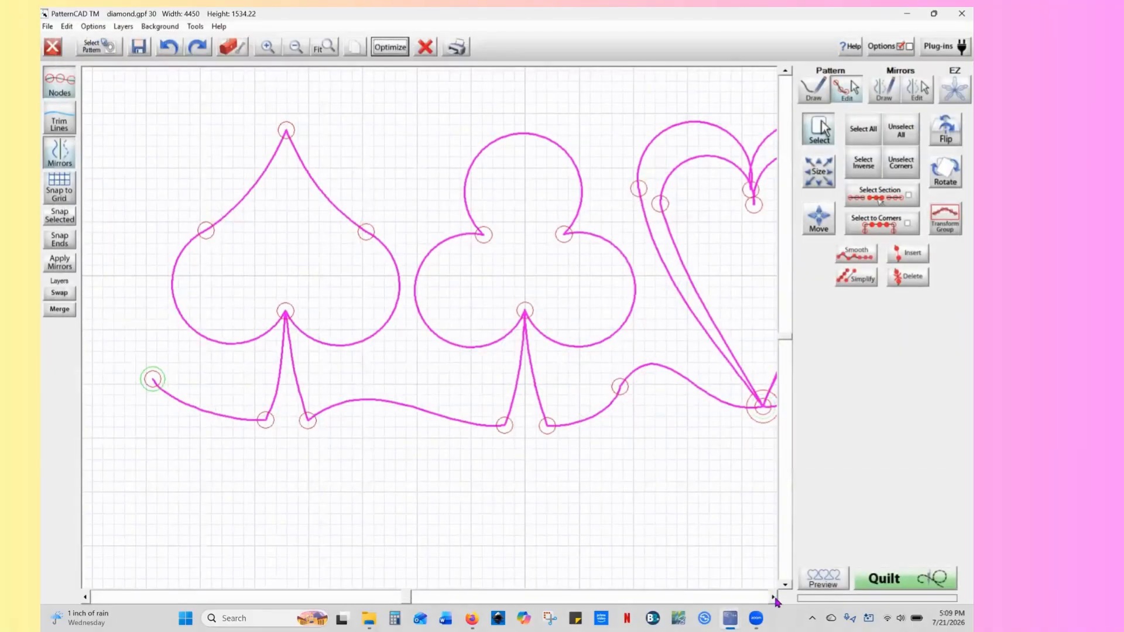
Move the inner heart's bottom nodes slightly above the outer heart's point, and inspect the stitching sections in Optimization
{"action": "left_click", "coordinate": [774, 597]}
{"action": "left_click", "coordinate": [773, 597]}
{"action": "left_click", "coordinate": [773, 597]}
{"action": "left_click", "coordinate": [774, 597]}
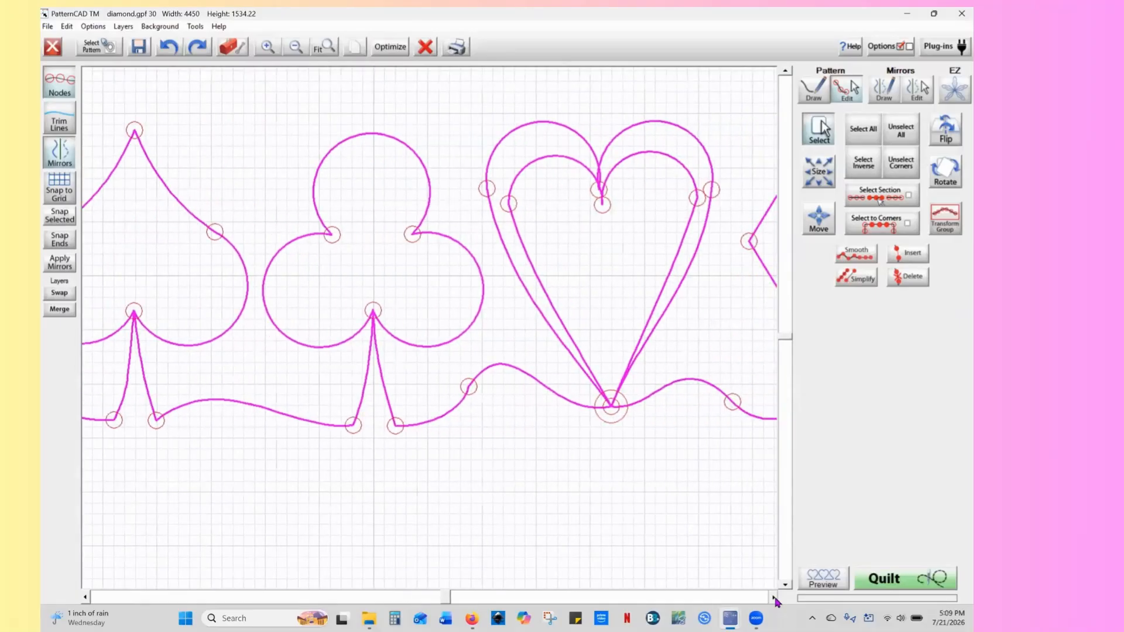
{"action": "left_click", "coordinate": [774, 597]}
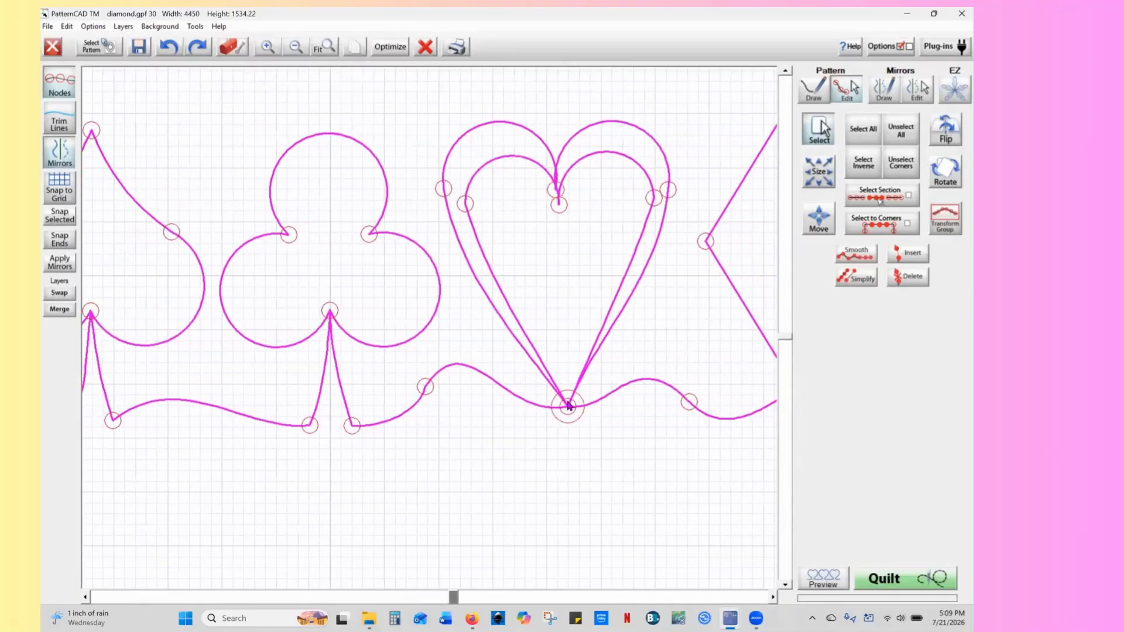
{"action": "left_click_drag", "start_coordinate": [568, 404], "coordinate": [569, 391]}
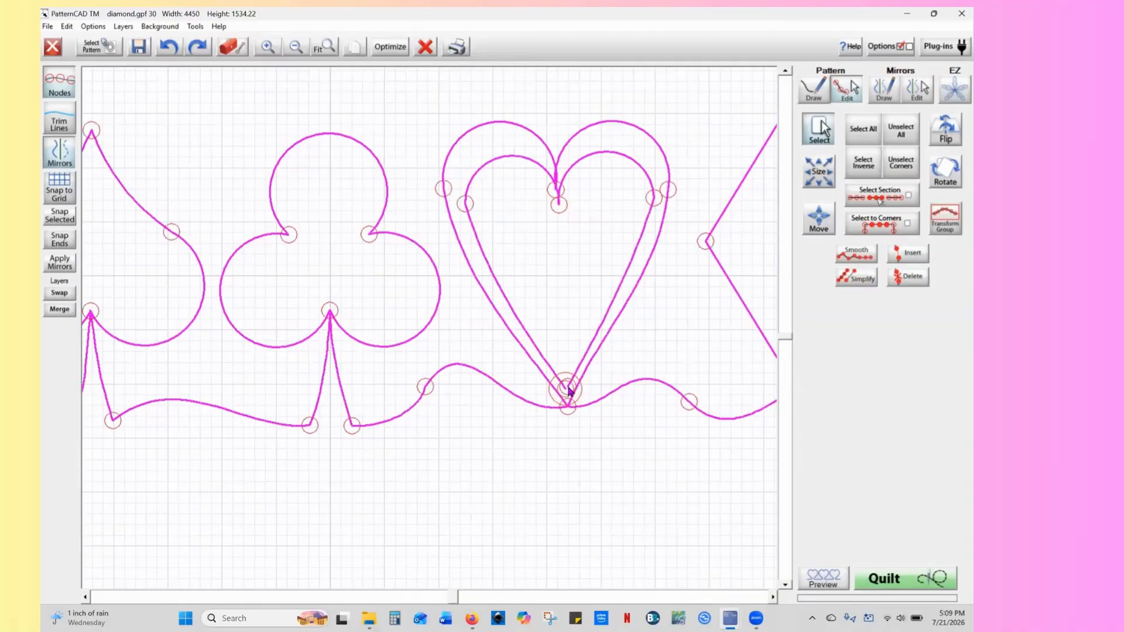
{"action": "left_click", "coordinate": [391, 47]}
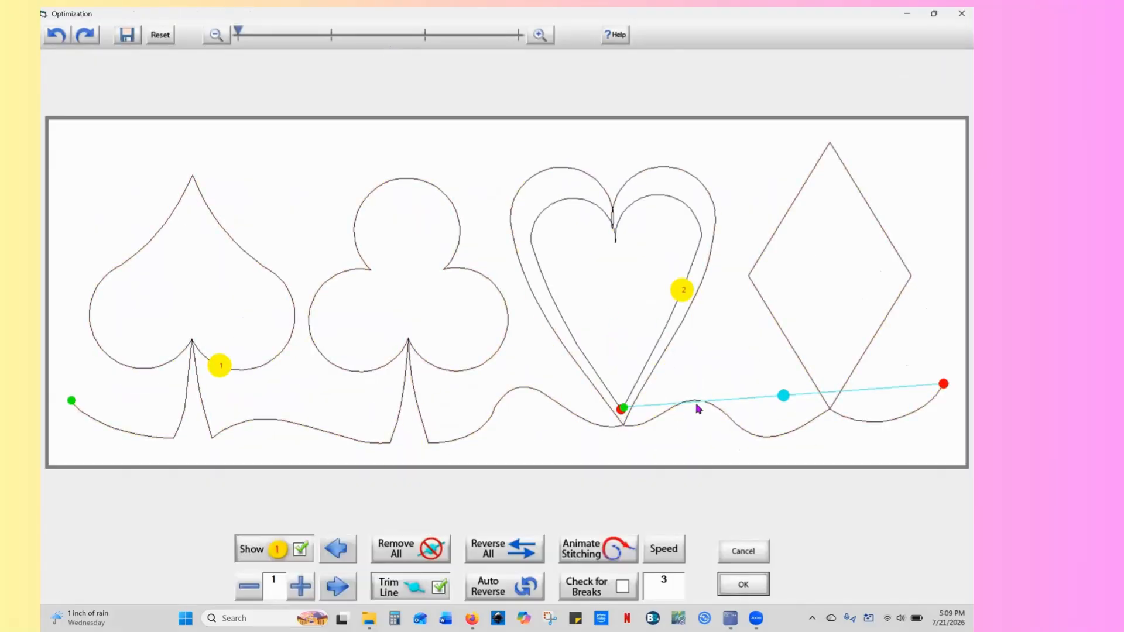
{"action": "left_click", "coordinate": [627, 434]}
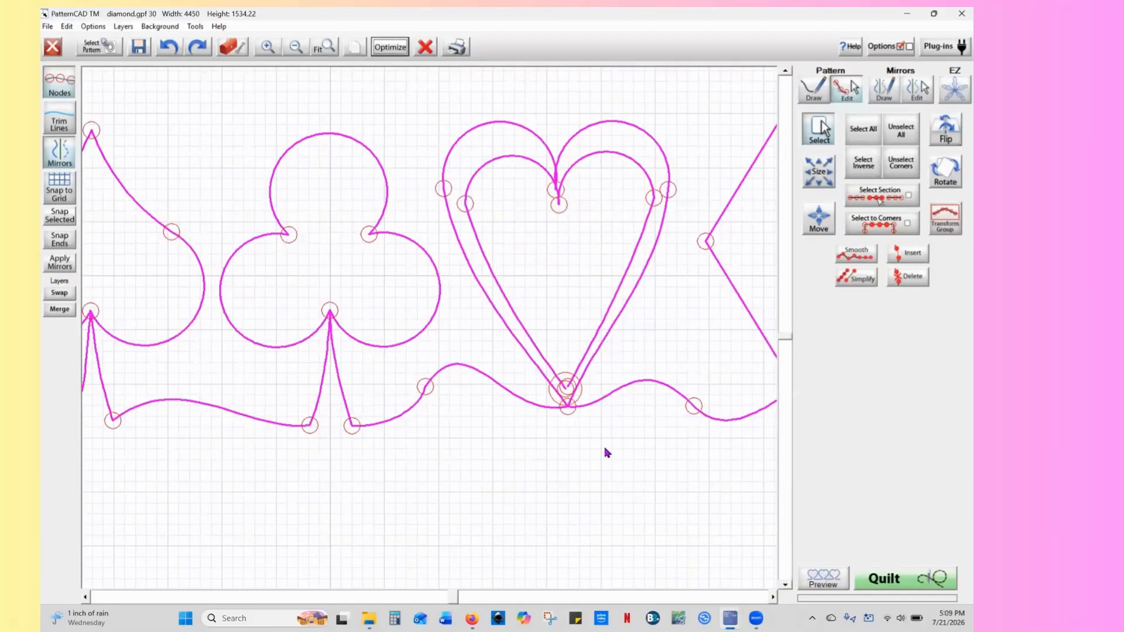
Break the path by pulling the diamond connector's start node away from the heart, and snap the remaining nodes at the heart's point together
{"action": "left_click_drag", "start_coordinate": [575, 407], "coordinate": [610, 406]}
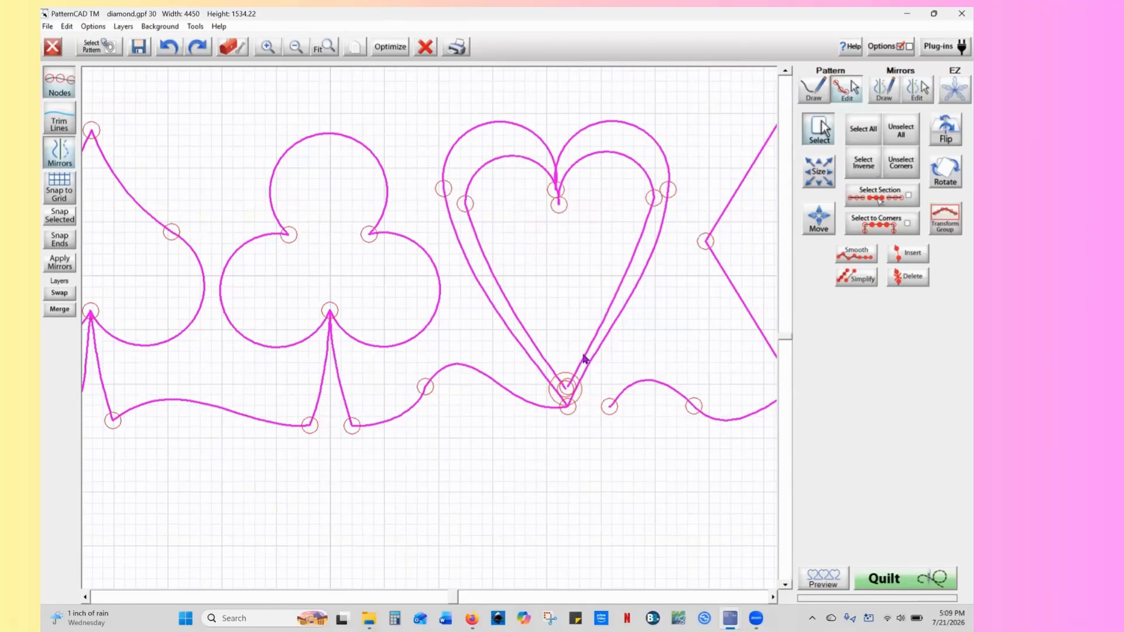
{"action": "left_click", "coordinate": [901, 137]}
{"action": "left_click_drag", "start_coordinate": [605, 353], "coordinate": [550, 431]}
{"action": "left_click", "coordinate": [61, 216]}
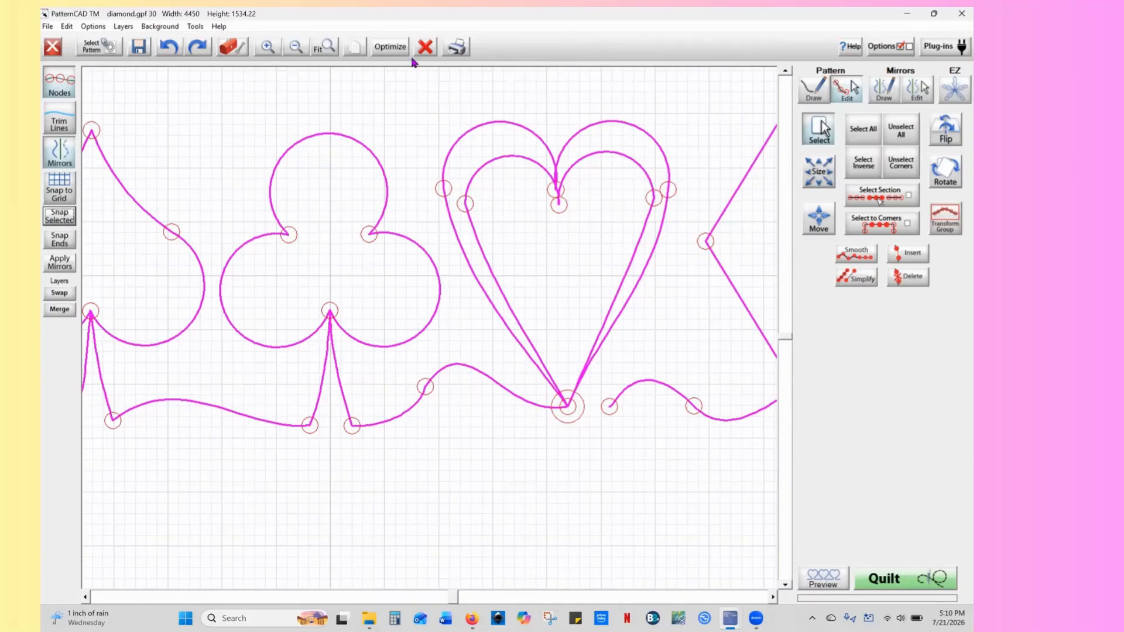
In Optimization, trace the first section, reverse the inner heart section so it joins the outer heart's path, and accept the result
{"action": "left_click", "coordinate": [391, 47]}
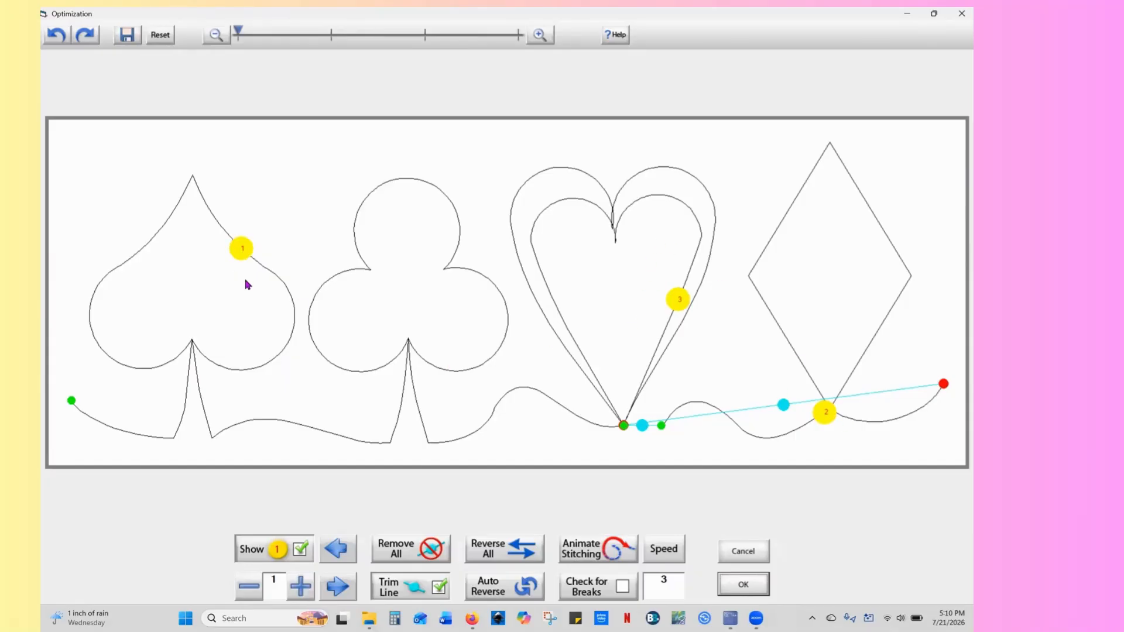
{"action": "left_click", "coordinate": [245, 254]}
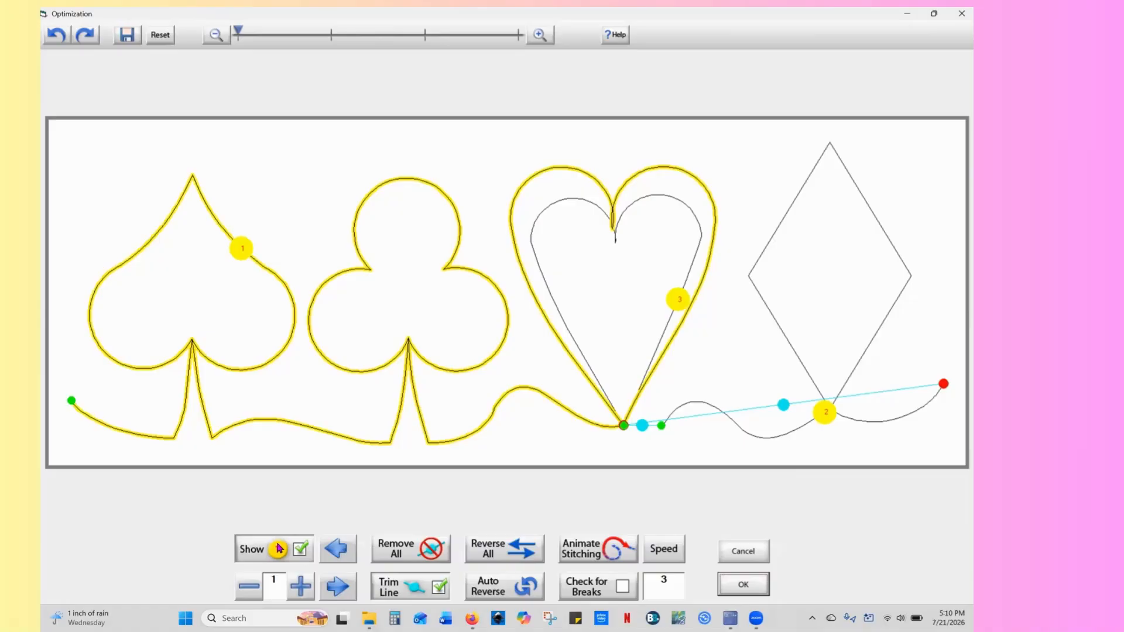
{"action": "left_click", "coordinate": [299, 589]}
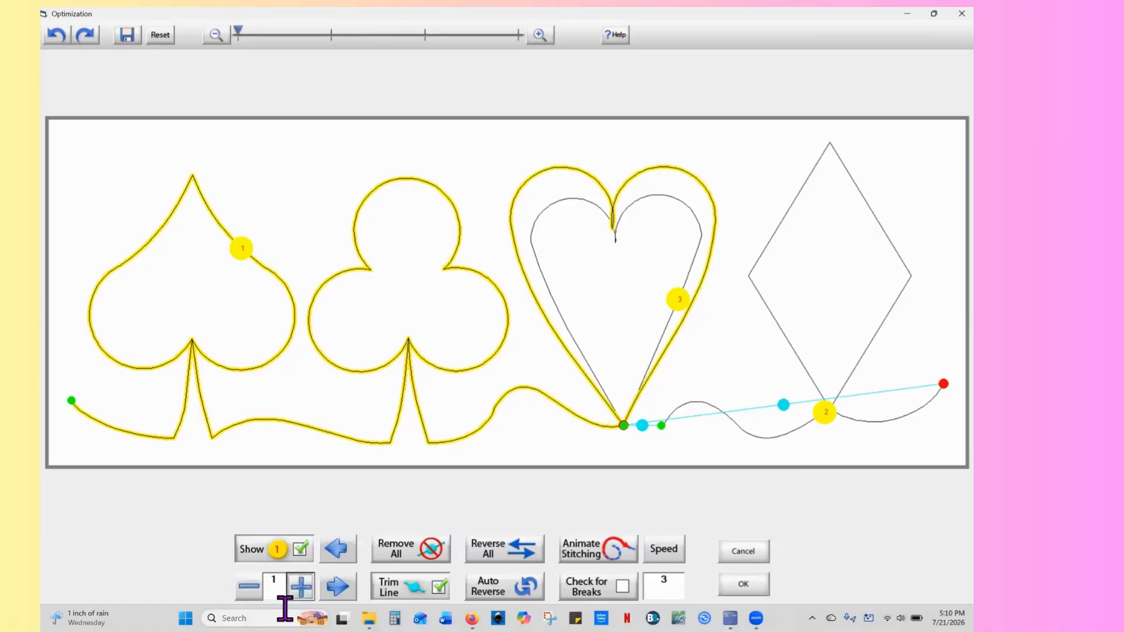
{"action": "left_click", "coordinate": [677, 306]}
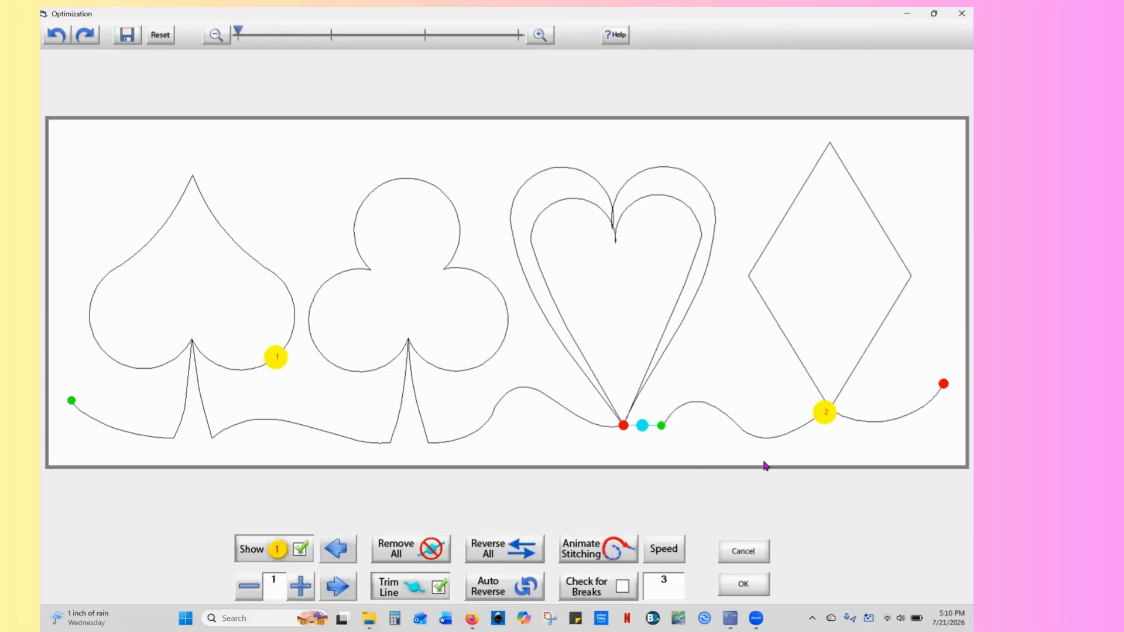
{"action": "left_click", "coordinate": [743, 584]}
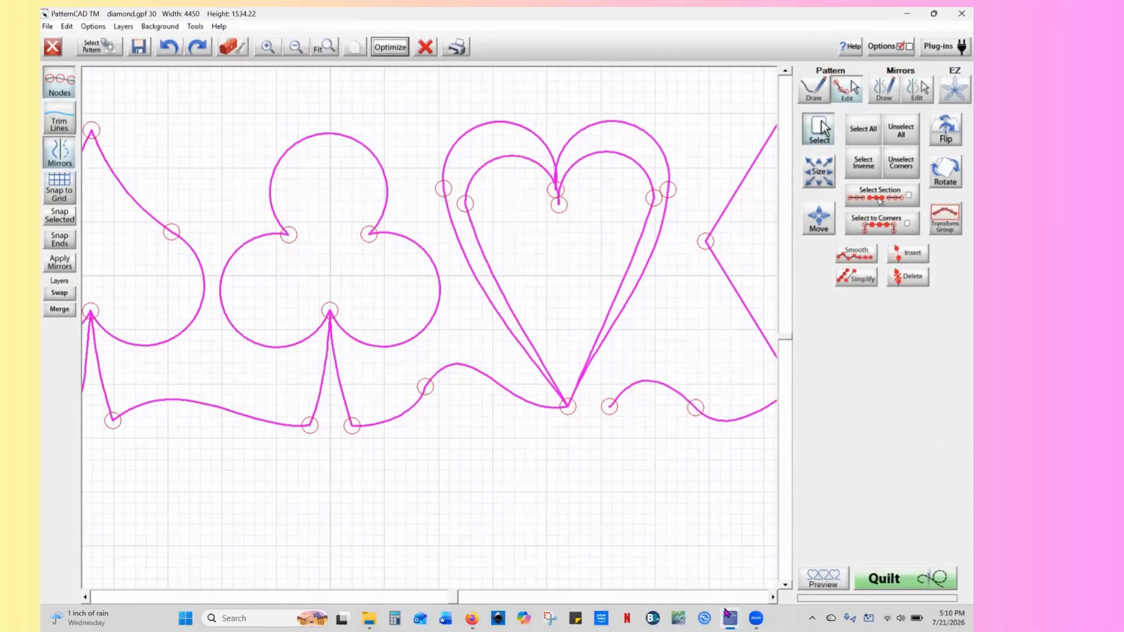
Move the whole diamond section left until its connector's start node meets the heart's bottom point, and clear the selection
{"action": "left_click_drag", "start_coordinate": [773, 597], "coordinate": [772, 598]}
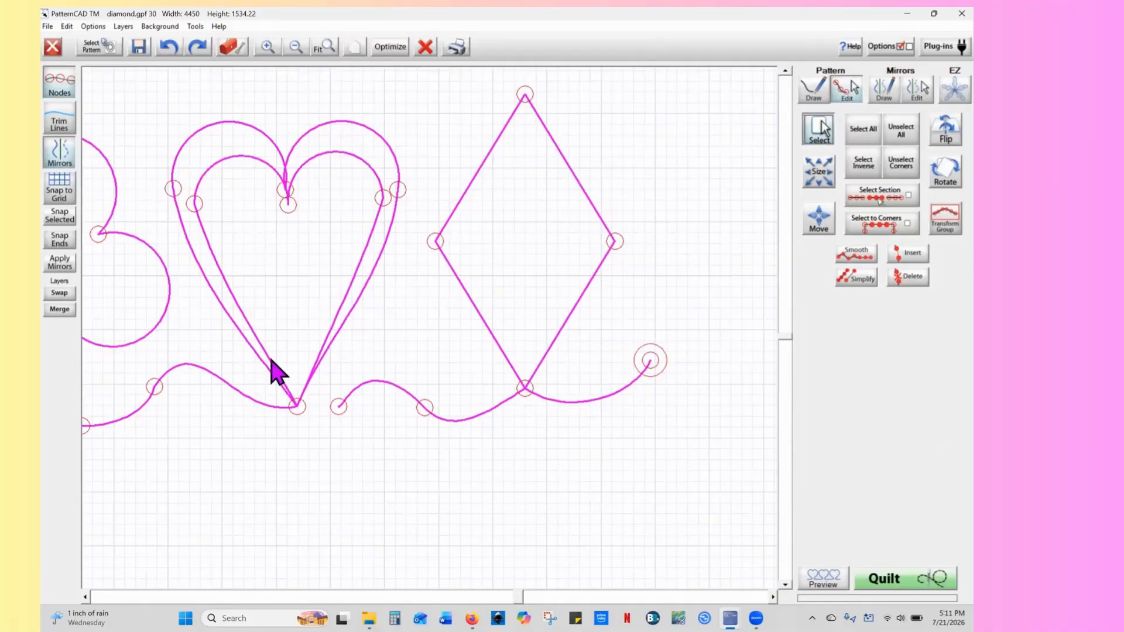
{"action": "left_click", "coordinate": [909, 196]}
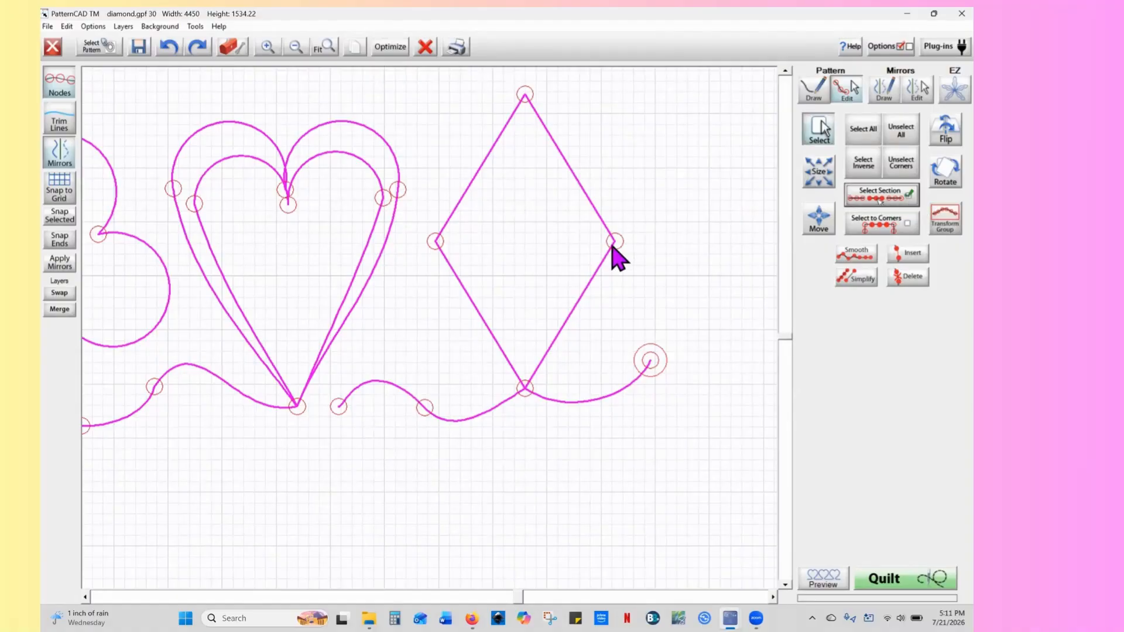
{"action": "left_click", "coordinate": [590, 263]}
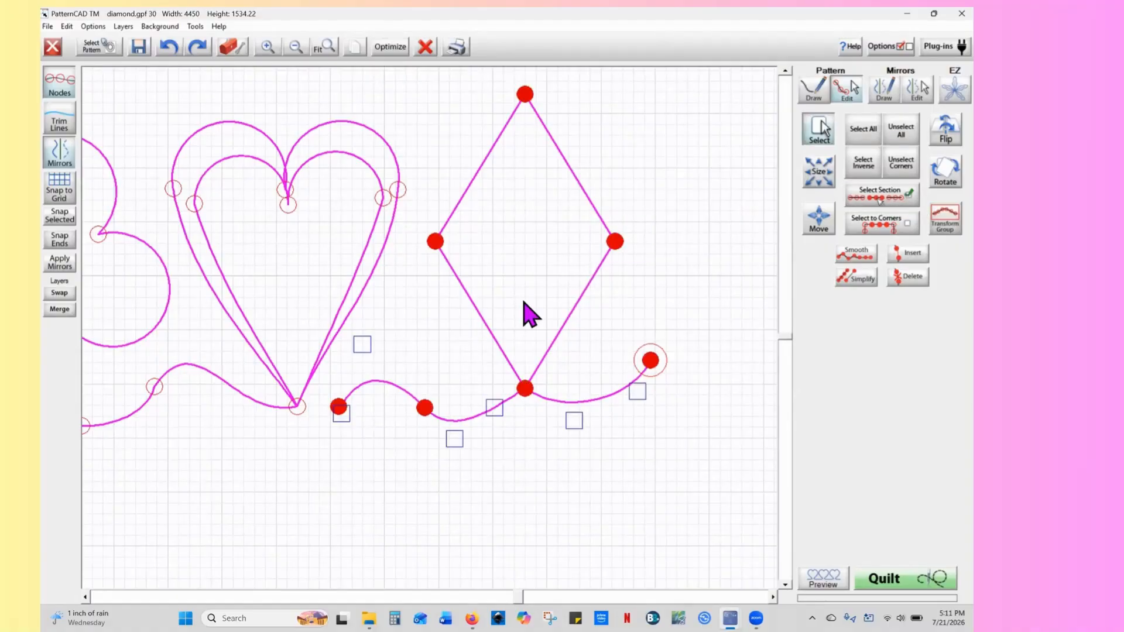
{"action": "left_click_drag", "start_coordinate": [527, 394], "coordinate": [486, 388]}
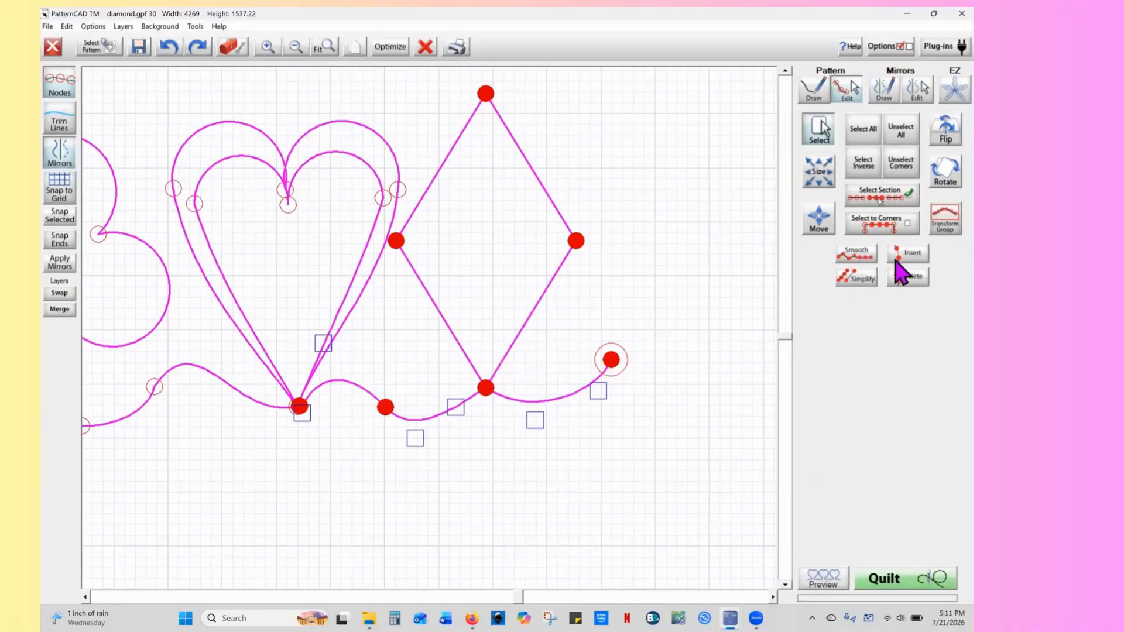
{"action": "left_click", "coordinate": [905, 129]}
{"action": "left_click", "coordinate": [909, 196]}
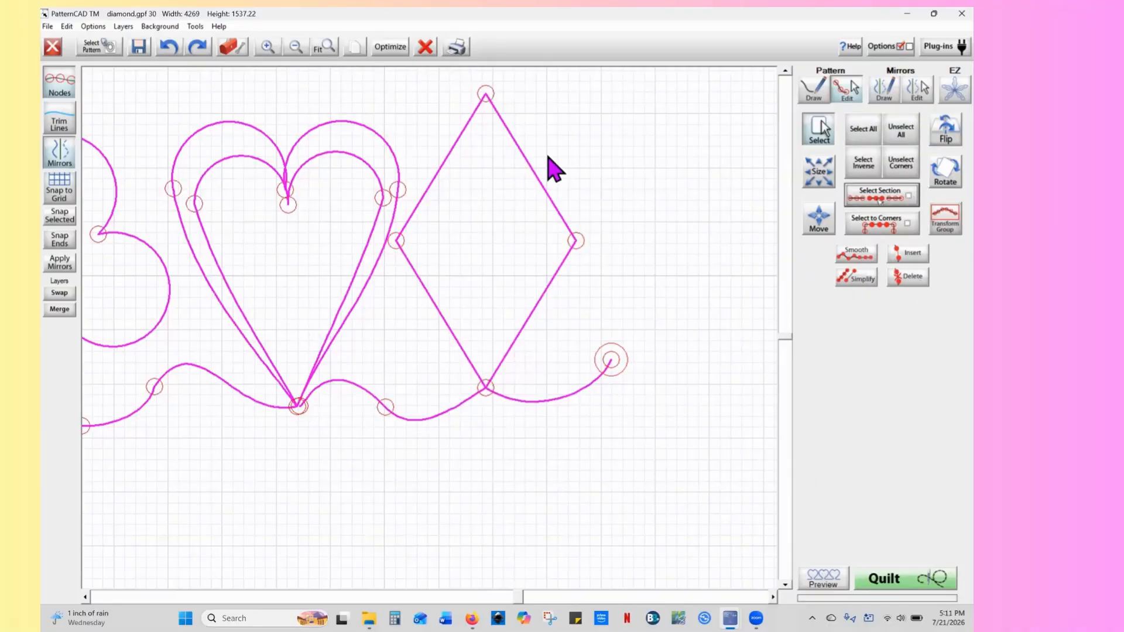
In Optimization, remove all trims so the diamond section joins the spade, club and heart path, and accept the result
{"action": "left_click", "coordinate": [391, 49]}
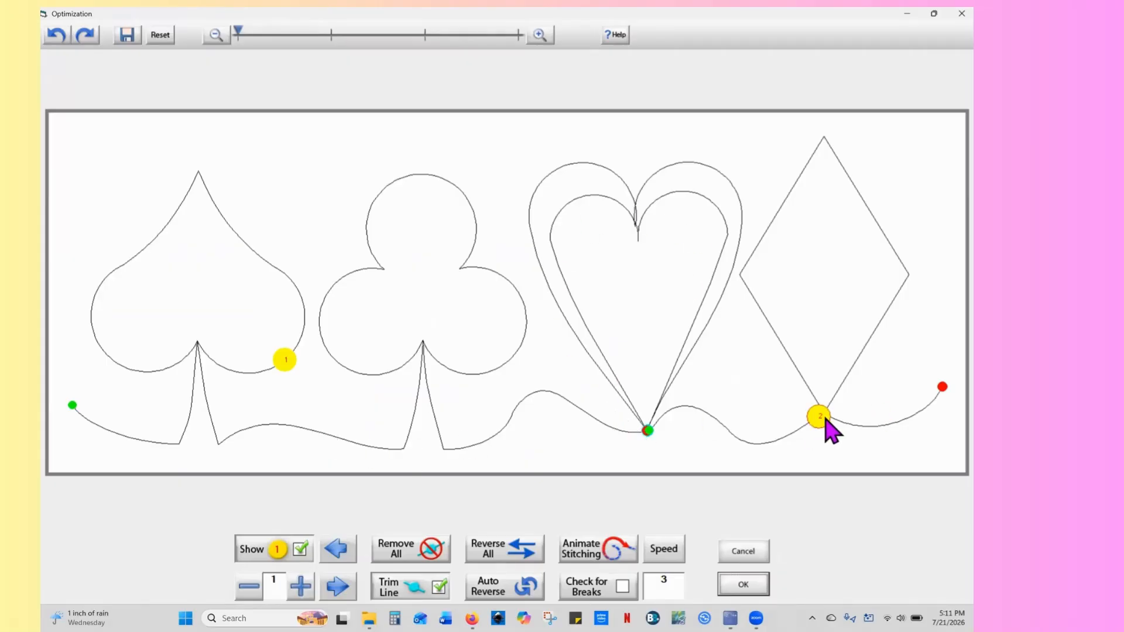
{"action": "left_click", "coordinate": [426, 556]}
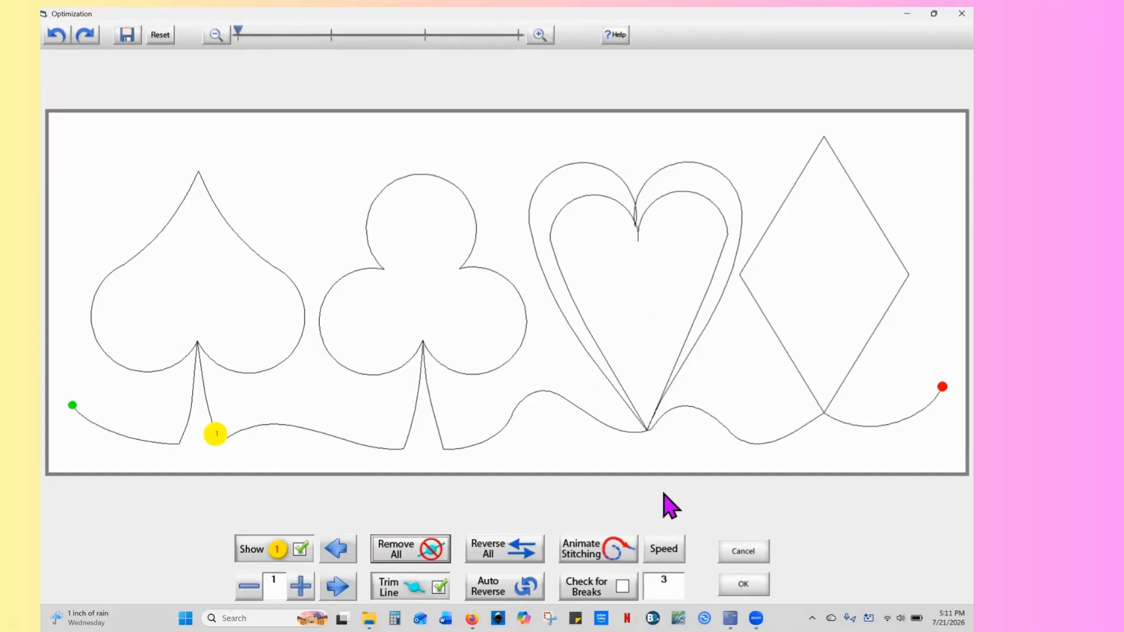
{"action": "left_click", "coordinate": [739, 584]}
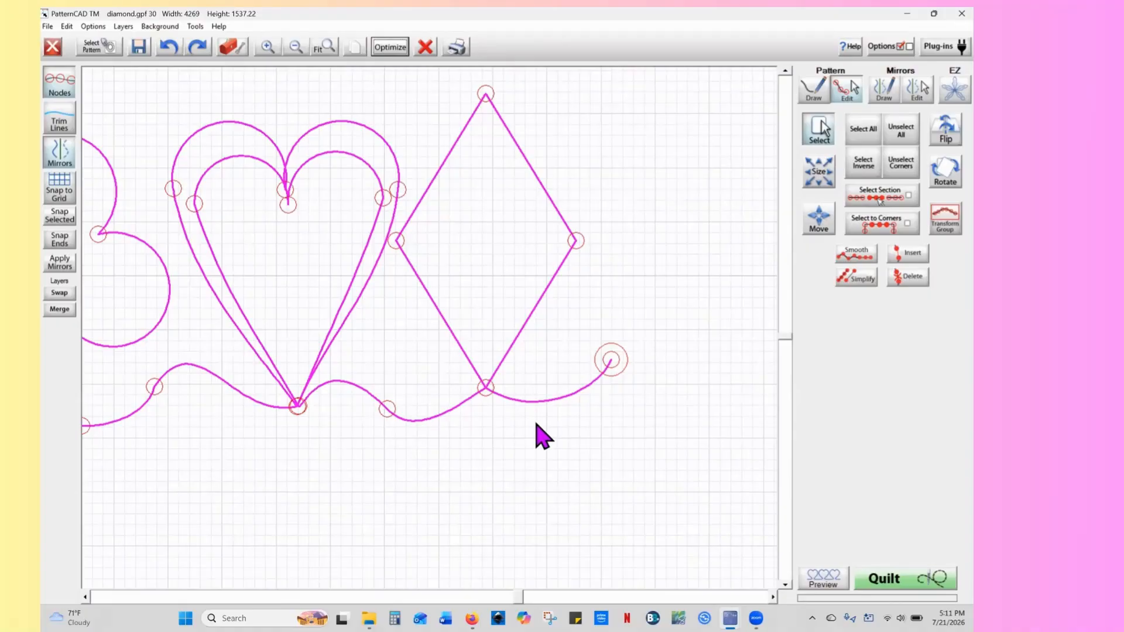
In Optimization, animate the joined path's stitching, replay it at speed 1, and turn on Check for Breaks
{"action": "left_click", "coordinate": [391, 48]}
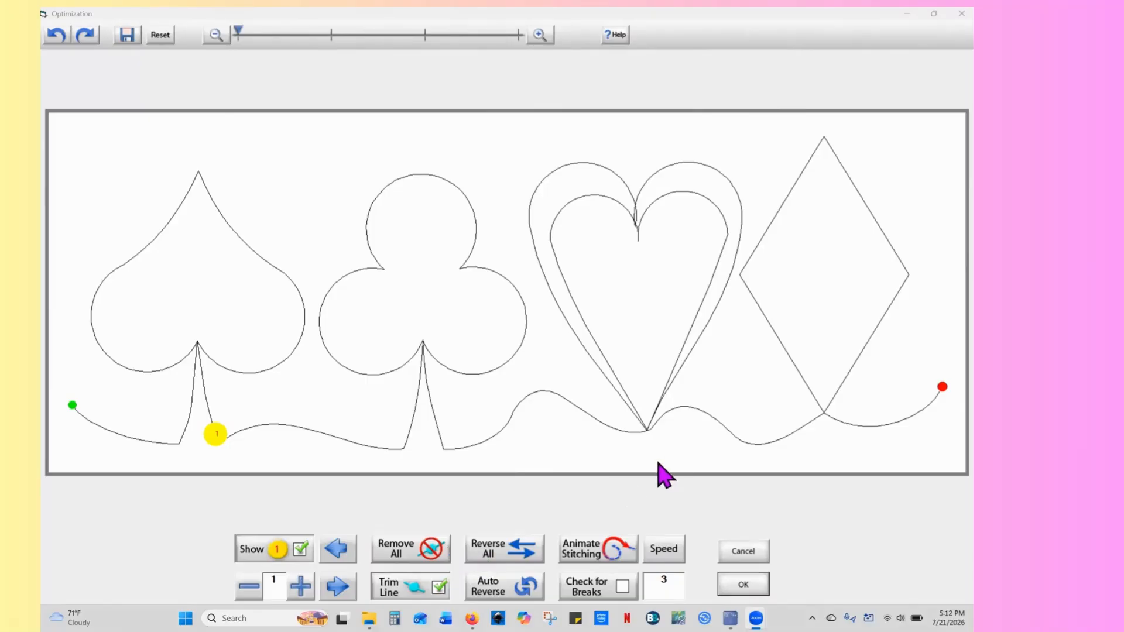
{"action": "left_click", "coordinate": [613, 557]}
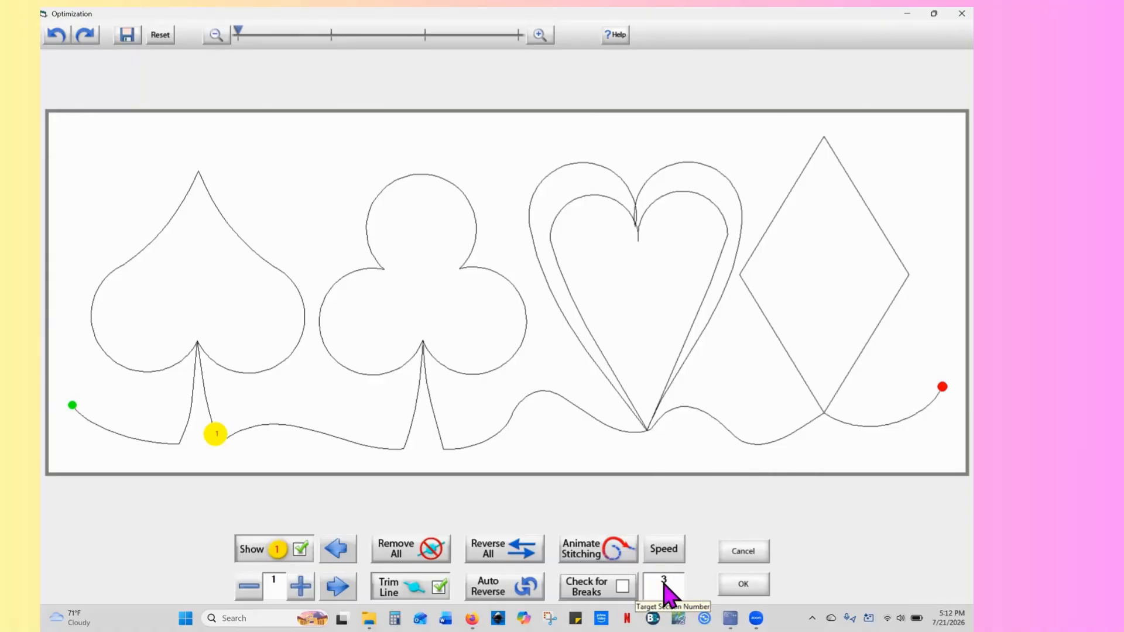
{"action": "left_click", "coordinate": [663, 548]}
{"action": "left_click", "coordinate": [414, 351]}
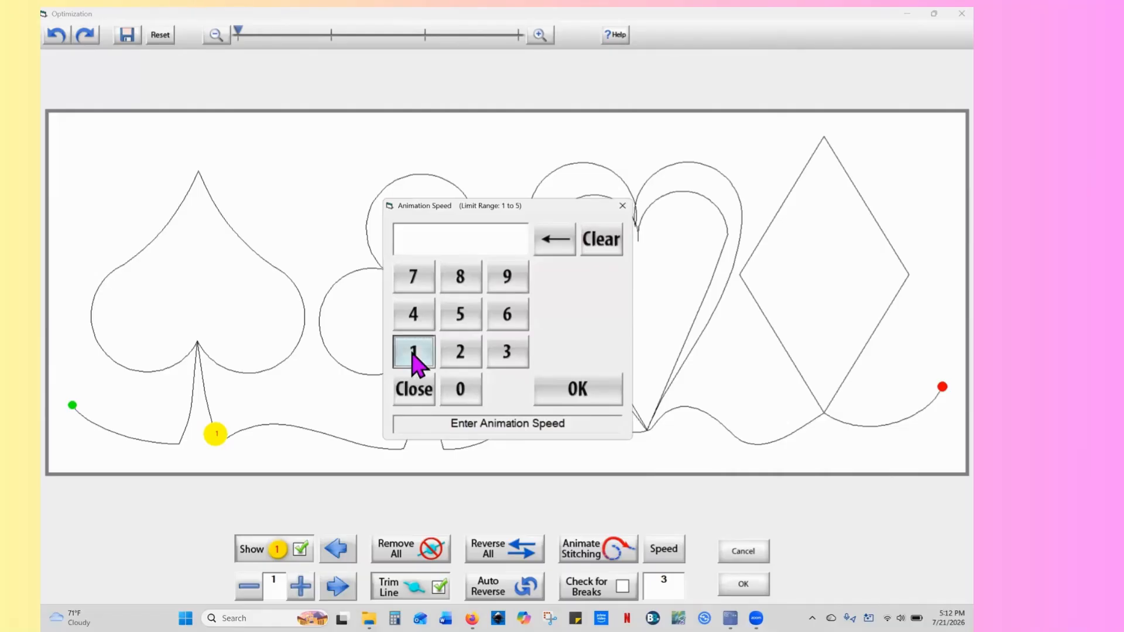
{"action": "left_click", "coordinate": [589, 398]}
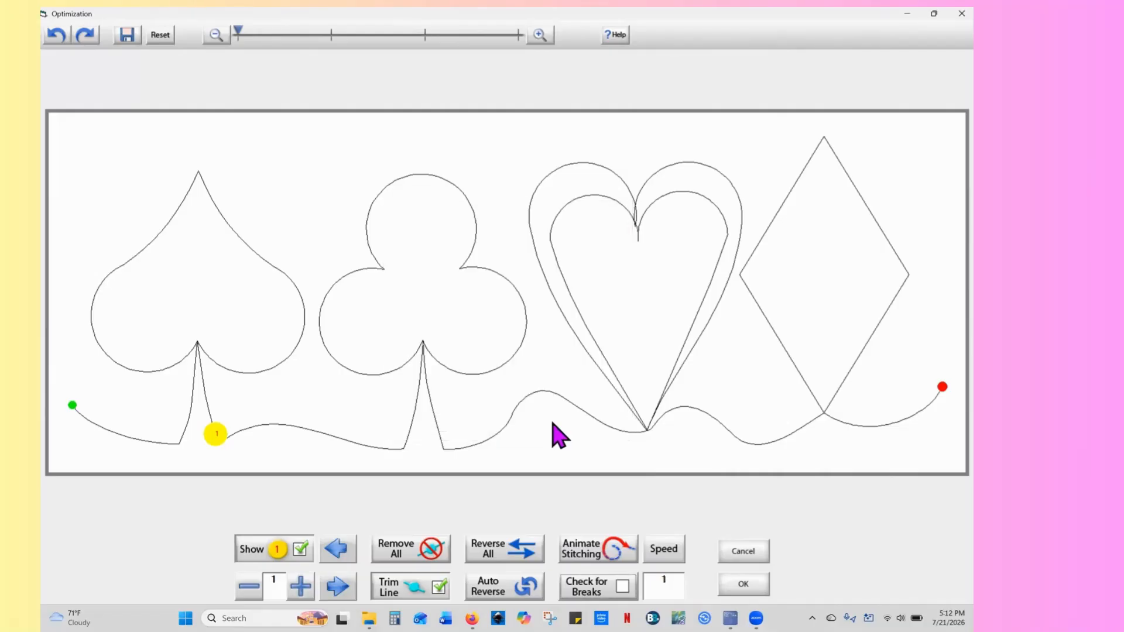
{"action": "left_click", "coordinate": [599, 556]}
{"action": "left_click", "coordinate": [622, 586]}
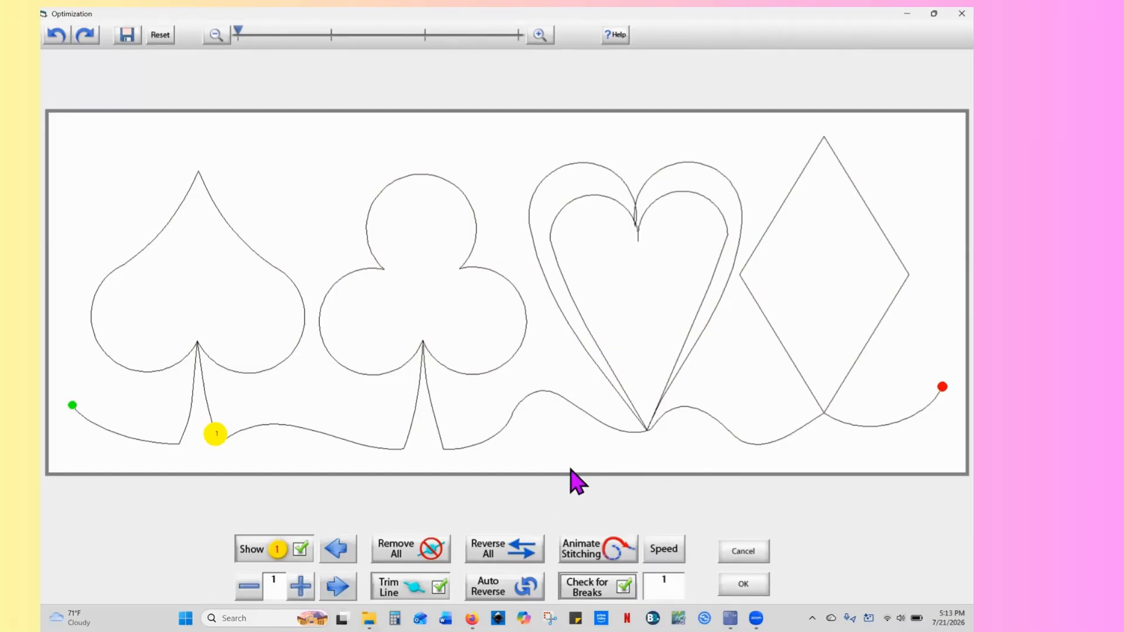
Try Auto Reverse on the joined path, and switch the trim line display off and back on
{"action": "left_click", "coordinate": [509, 588]}
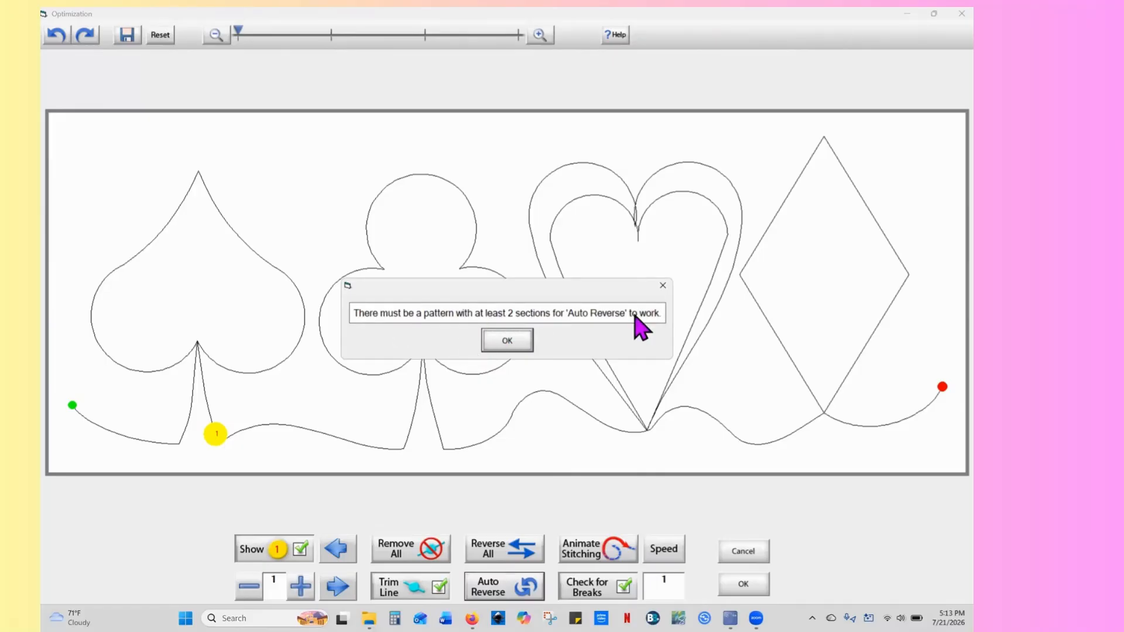
{"action": "left_click", "coordinate": [504, 343]}
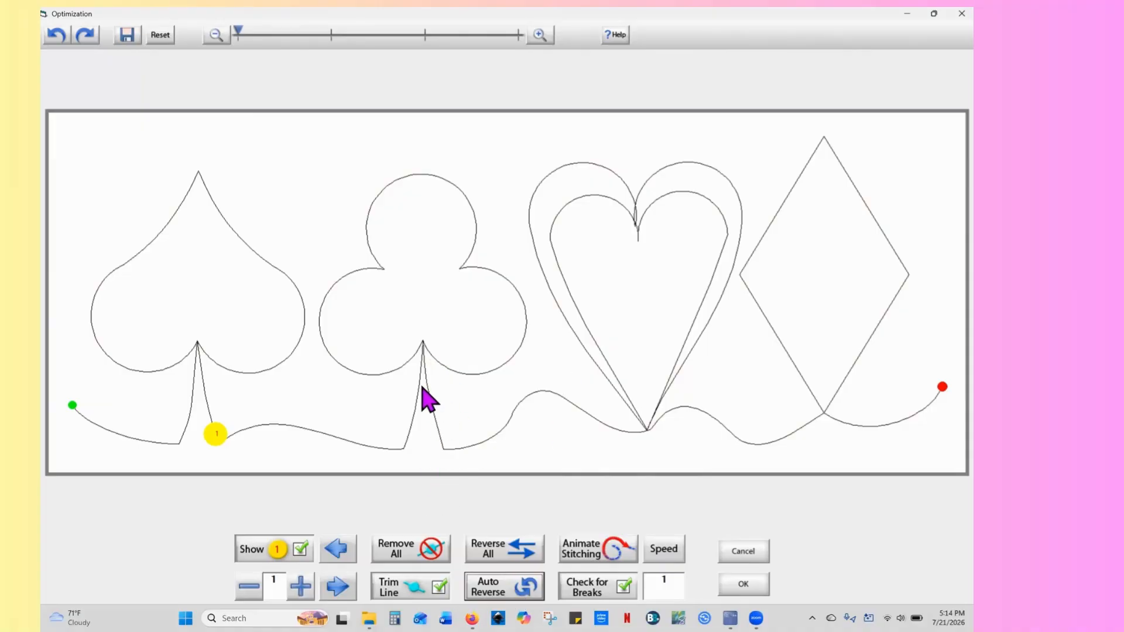
{"action": "left_click", "coordinate": [439, 587]}
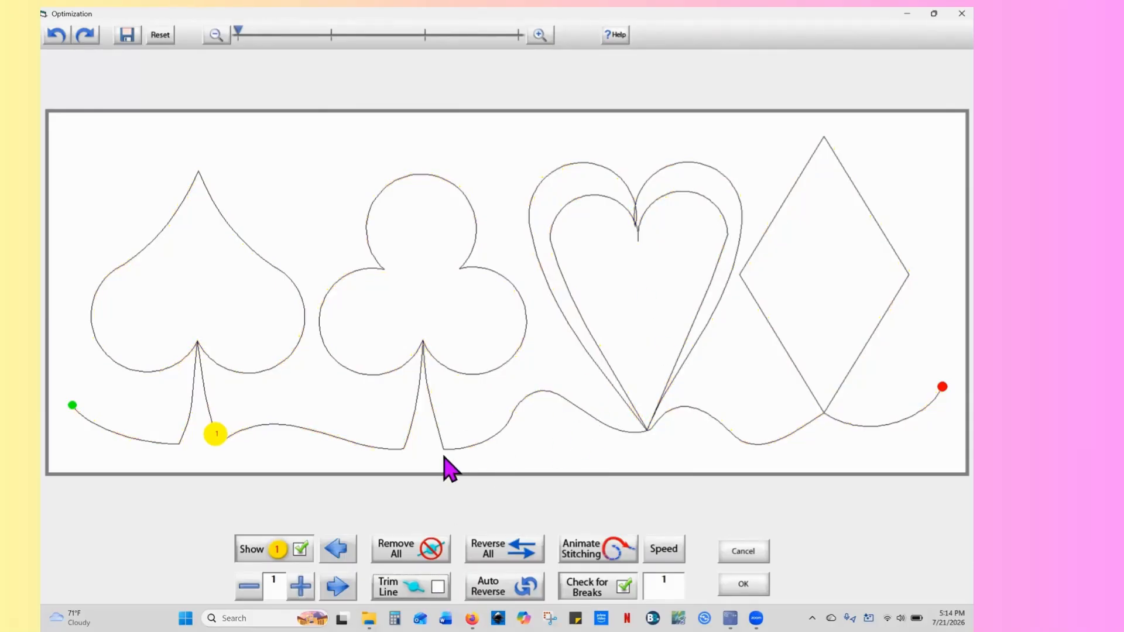
{"action": "left_click", "coordinate": [548, 407]}
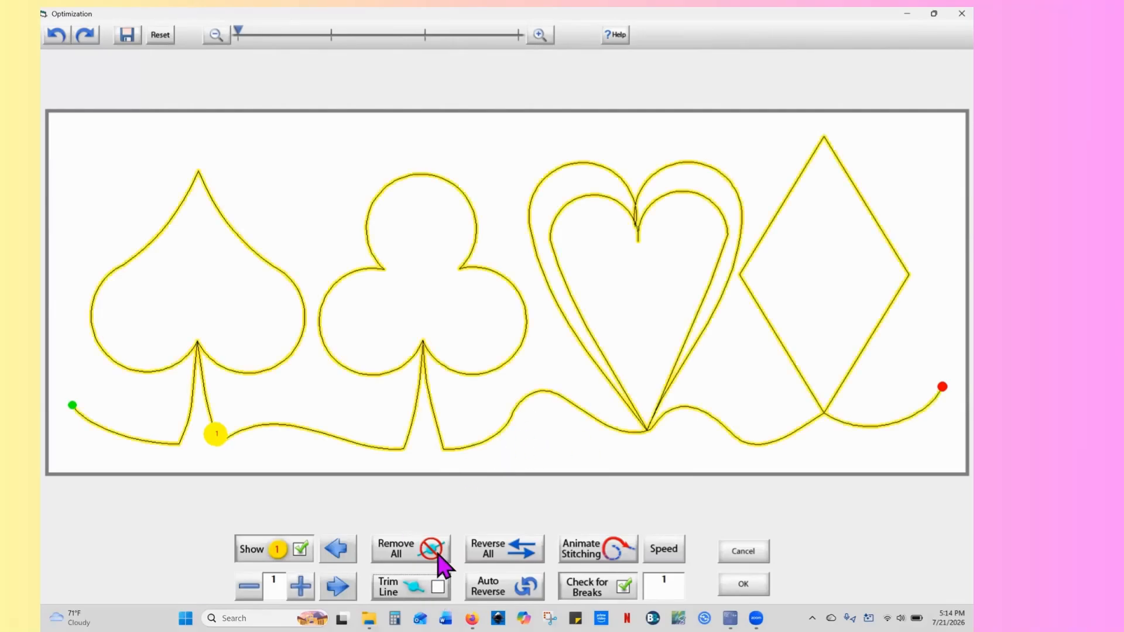
{"action": "left_click", "coordinate": [438, 583]}
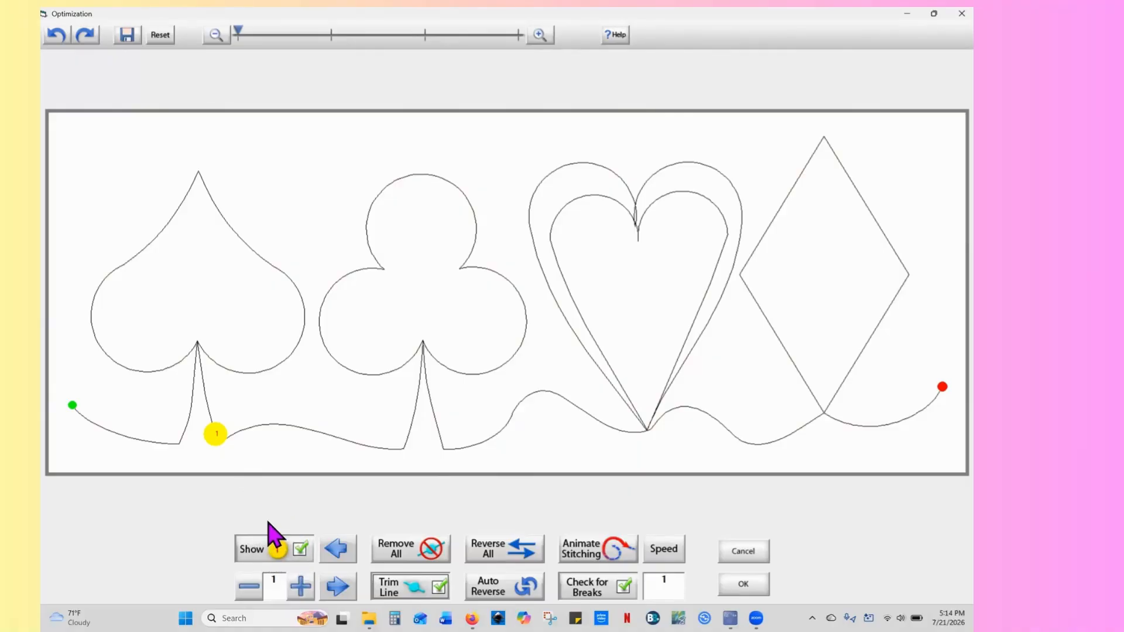
Turn off the section number display, reverse the joined path to start at the diamond's right end, and accept the result
{"action": "left_click", "coordinate": [301, 550]}
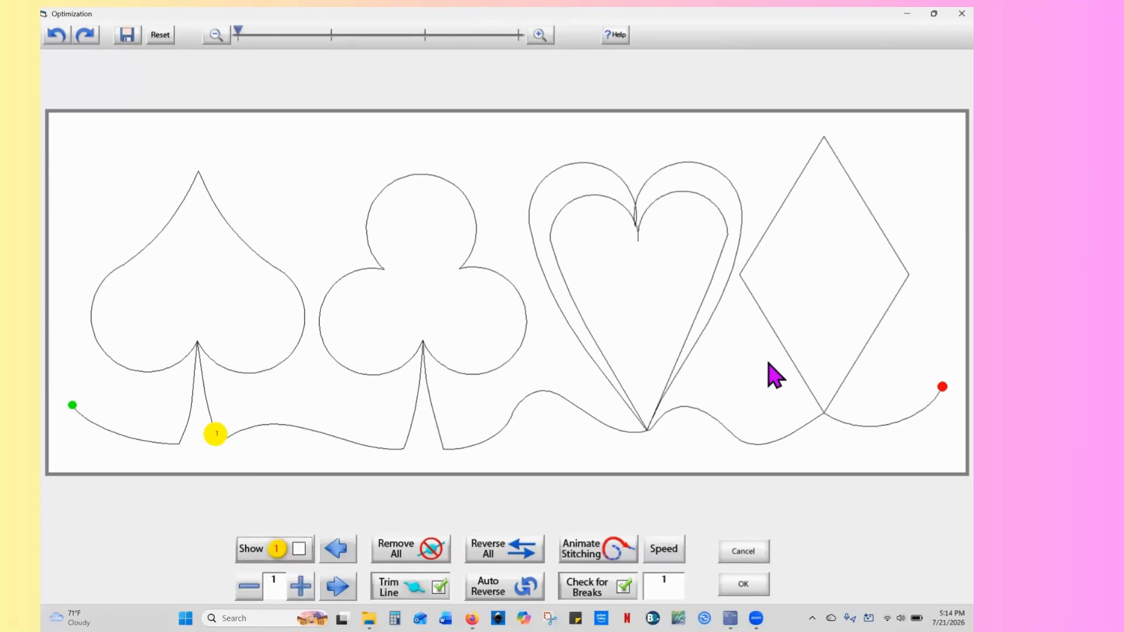
{"action": "left_click", "coordinate": [796, 374]}
{"action": "left_click", "coordinate": [250, 374]}
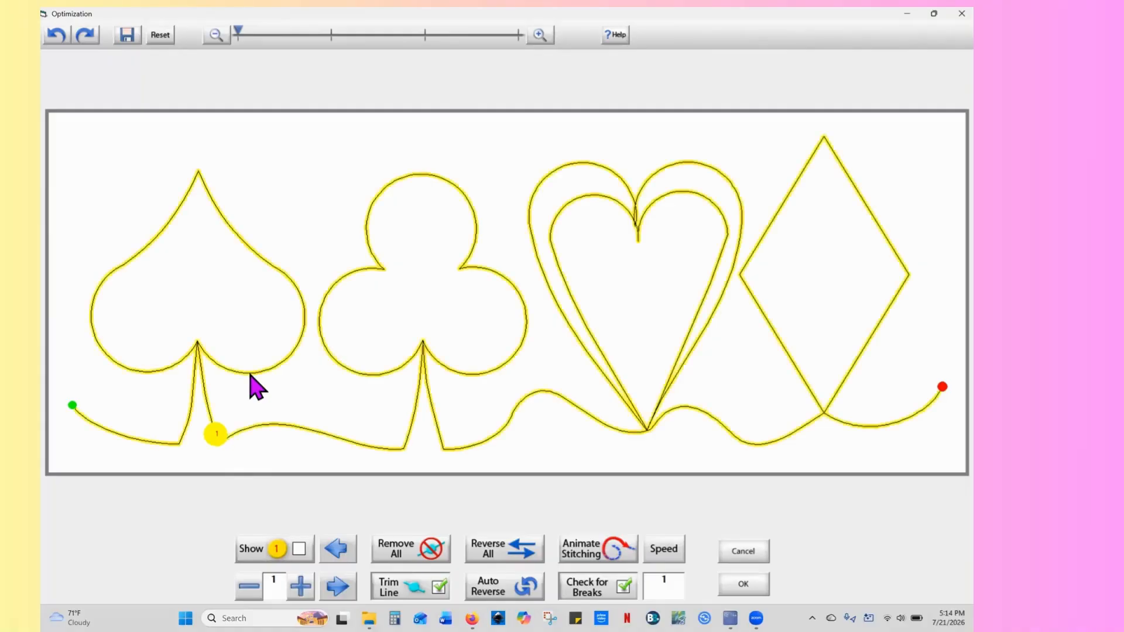
{"action": "left_click", "coordinate": [251, 374]}
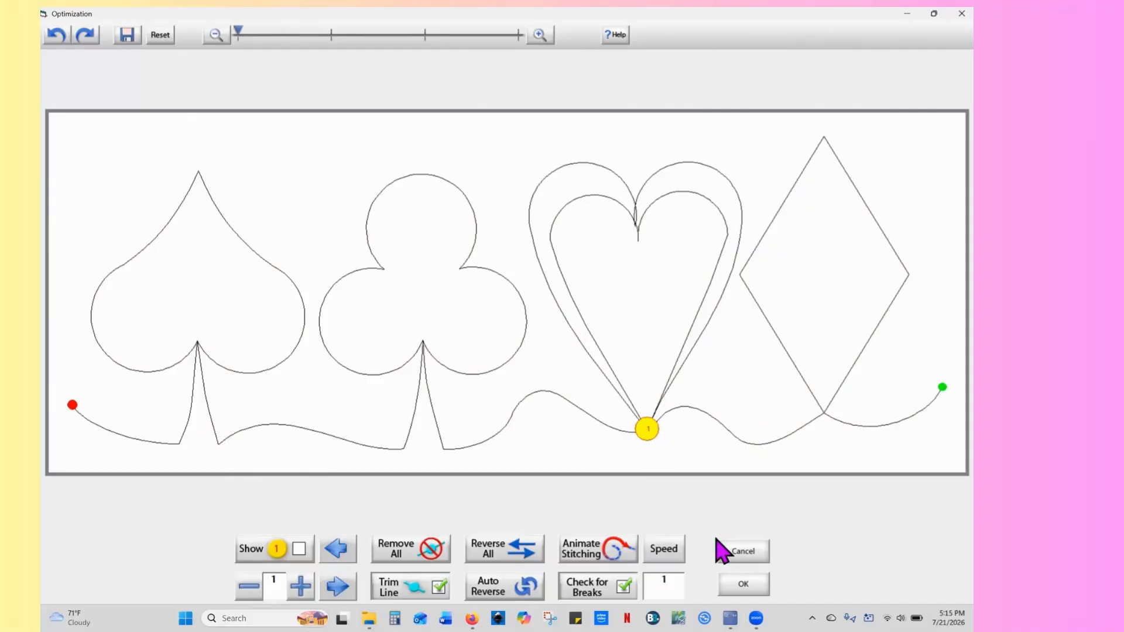
{"action": "left_click", "coordinate": [743, 584]}
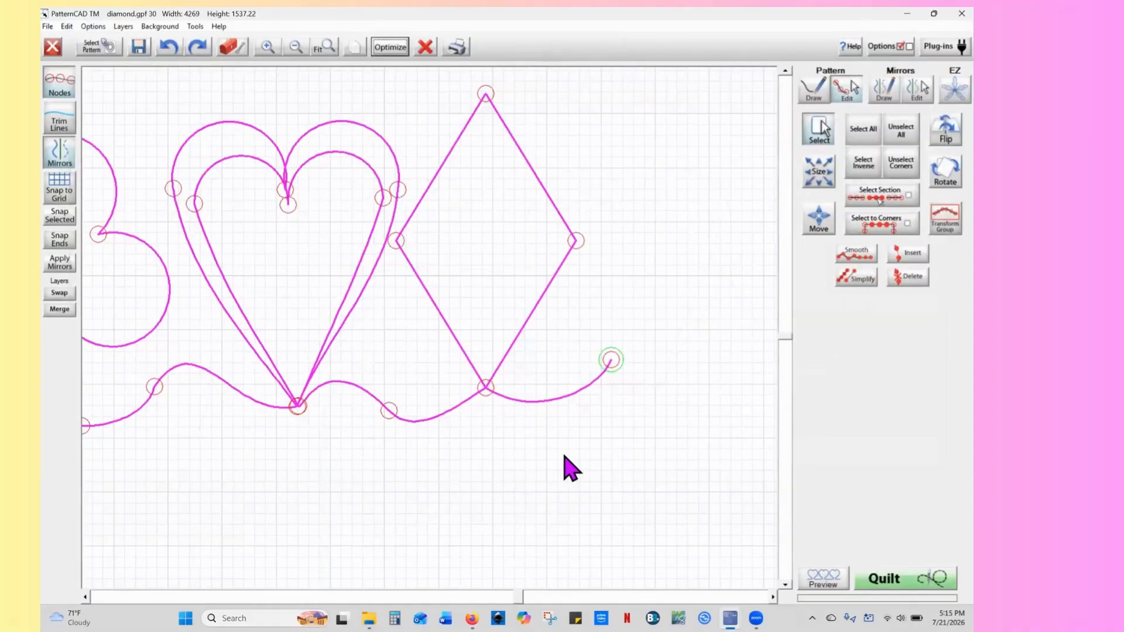
Break the path by pulling the connector's node below the diamond's bottom corner, and make the spade-club-heart section first in Optimization
{"action": "left_click_drag", "start_coordinate": [486, 391], "coordinate": [500, 427]}
{"action": "left_click", "coordinate": [390, 47]}
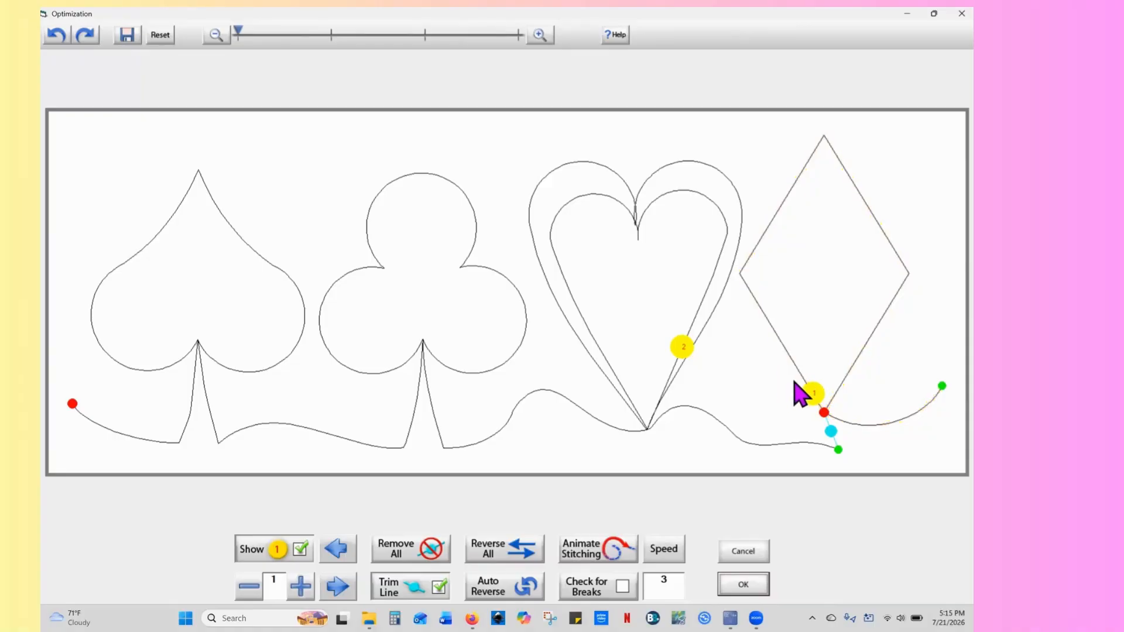
{"action": "left_click", "coordinate": [249, 587]}
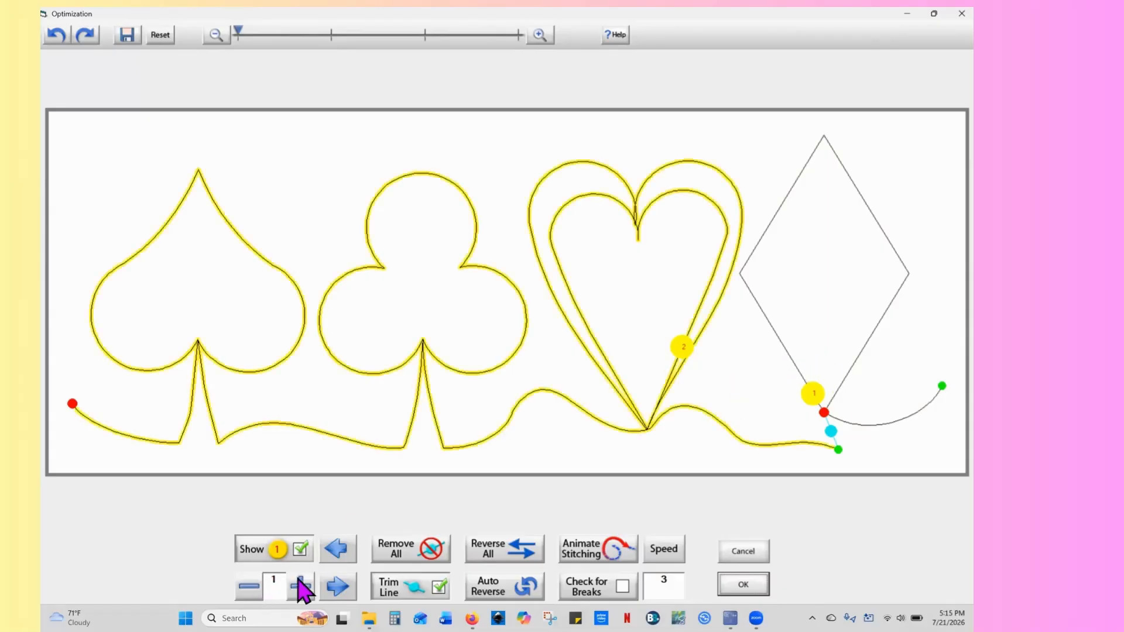
{"action": "left_click", "coordinate": [681, 349]}
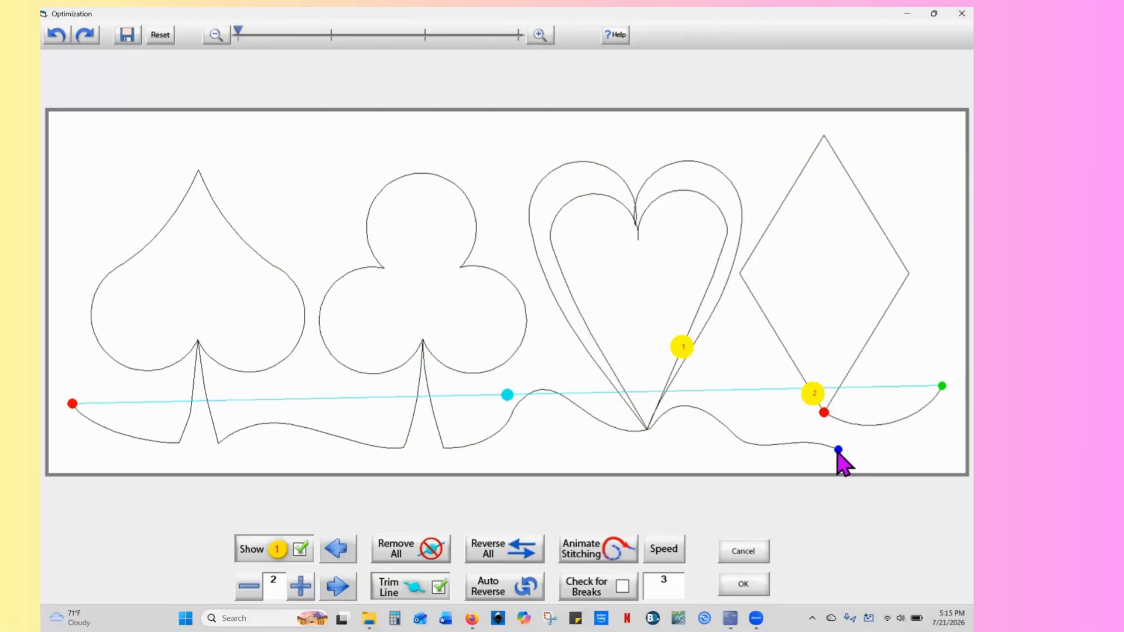
{"action": "left_click", "coordinate": [750, 585]}
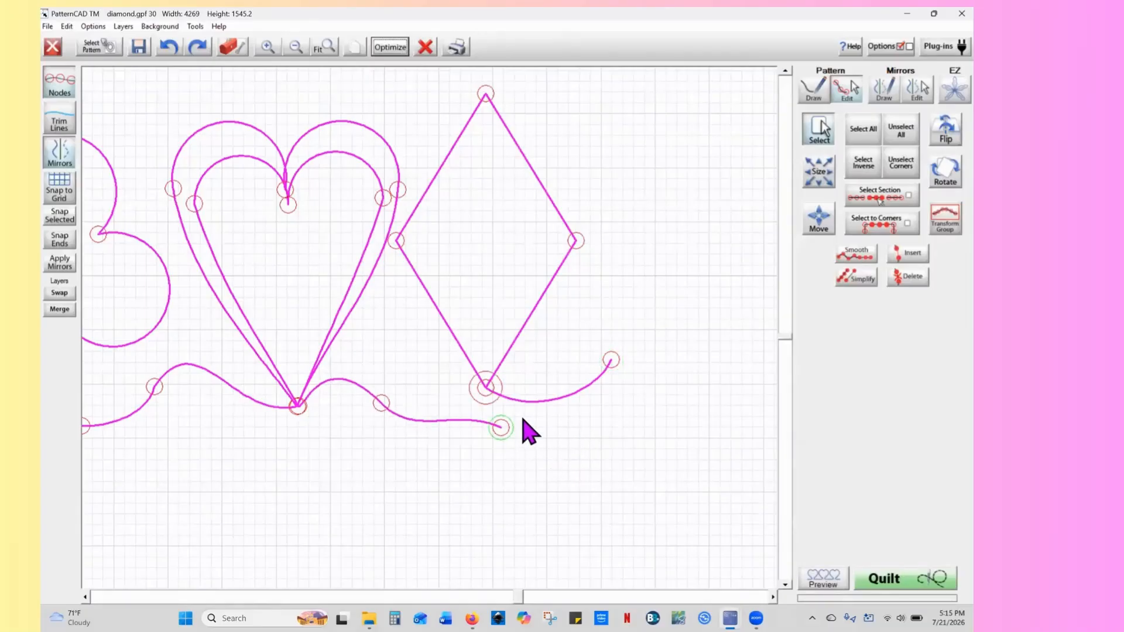
Move the loose connector node back next to the diamond's bottom corner, and clear the selection
{"action": "left_click", "coordinate": [845, 92]}
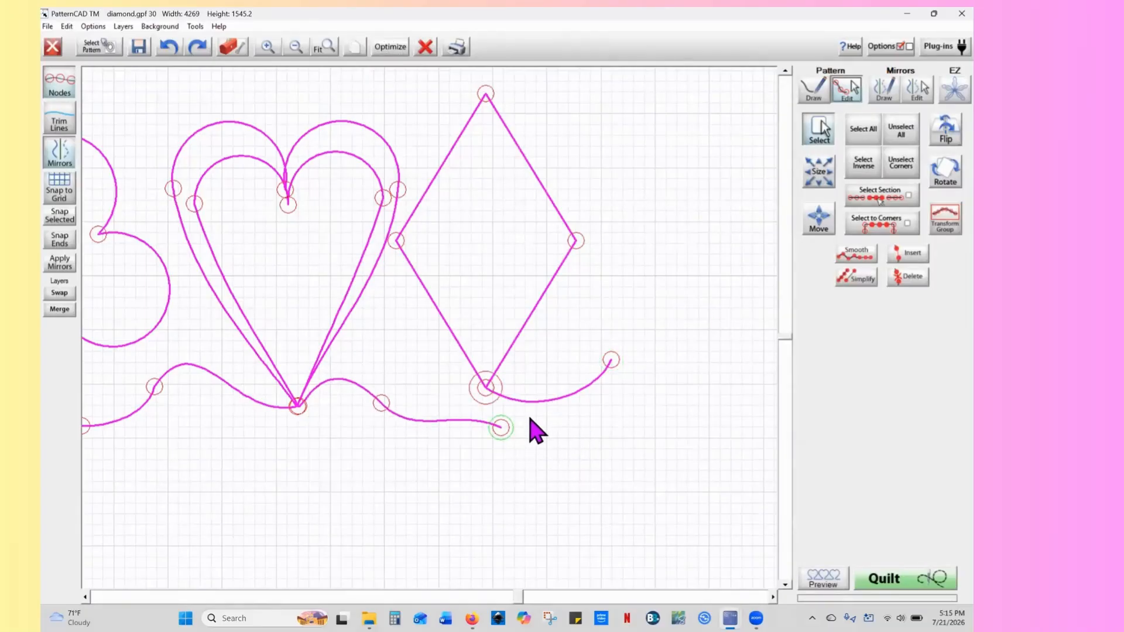
{"action": "left_click", "coordinate": [506, 432]}
{"action": "left_click_drag", "start_coordinate": [507, 433], "coordinate": [481, 392]}
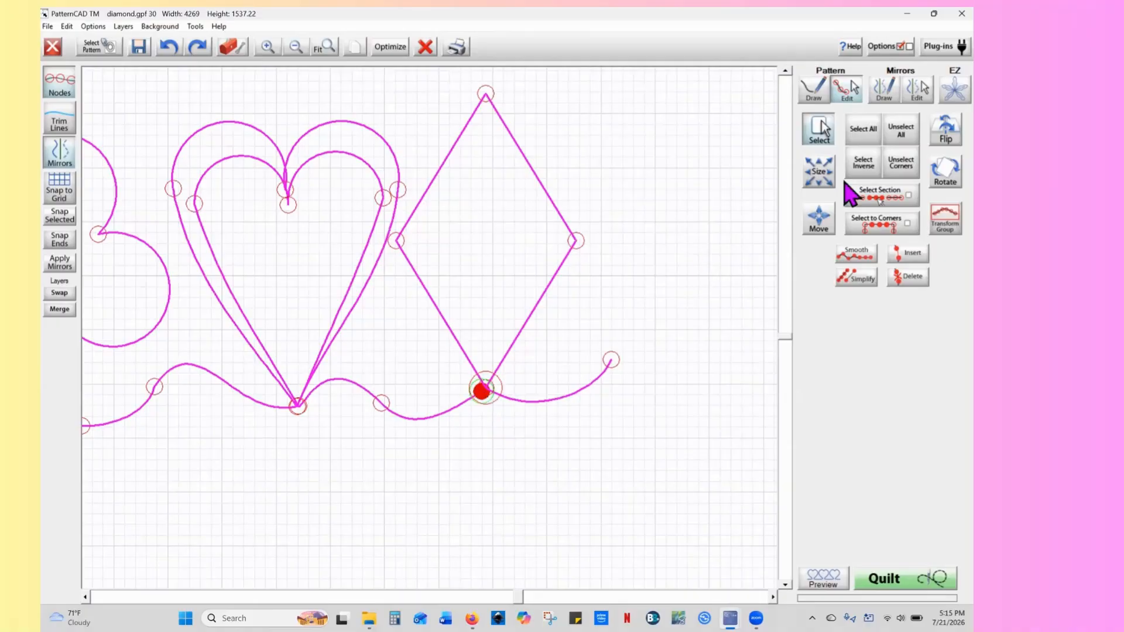
{"action": "left_click", "coordinate": [901, 140]}
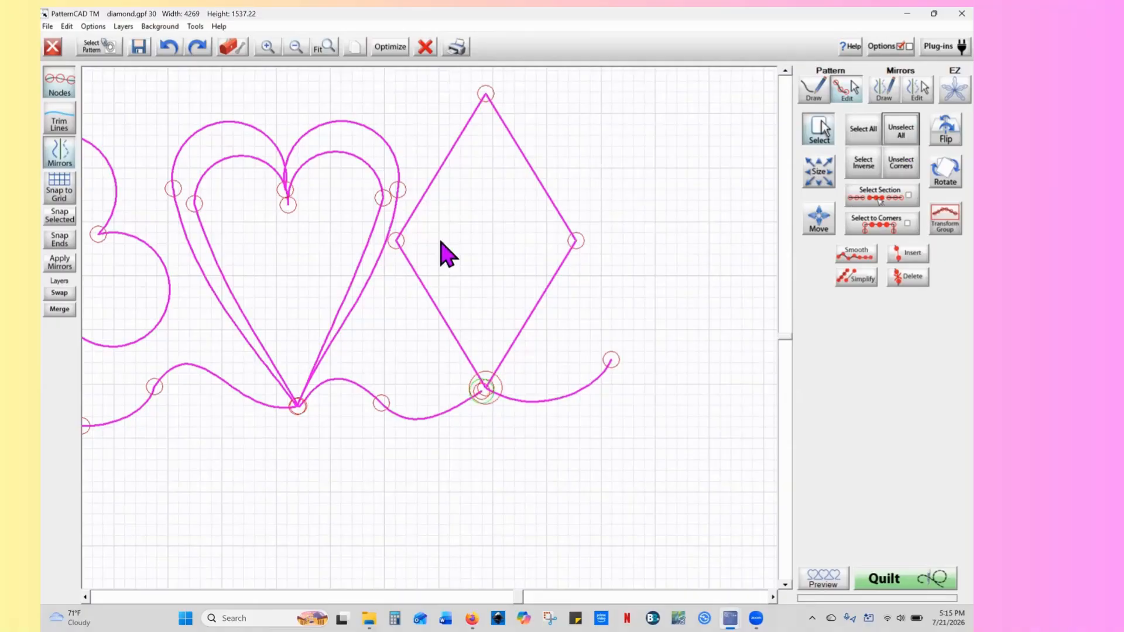
In Optimization, reverse both sections to run from the spade to the diamond, remove all trims to join them, and accept the result
{"action": "left_click", "coordinate": [393, 48]}
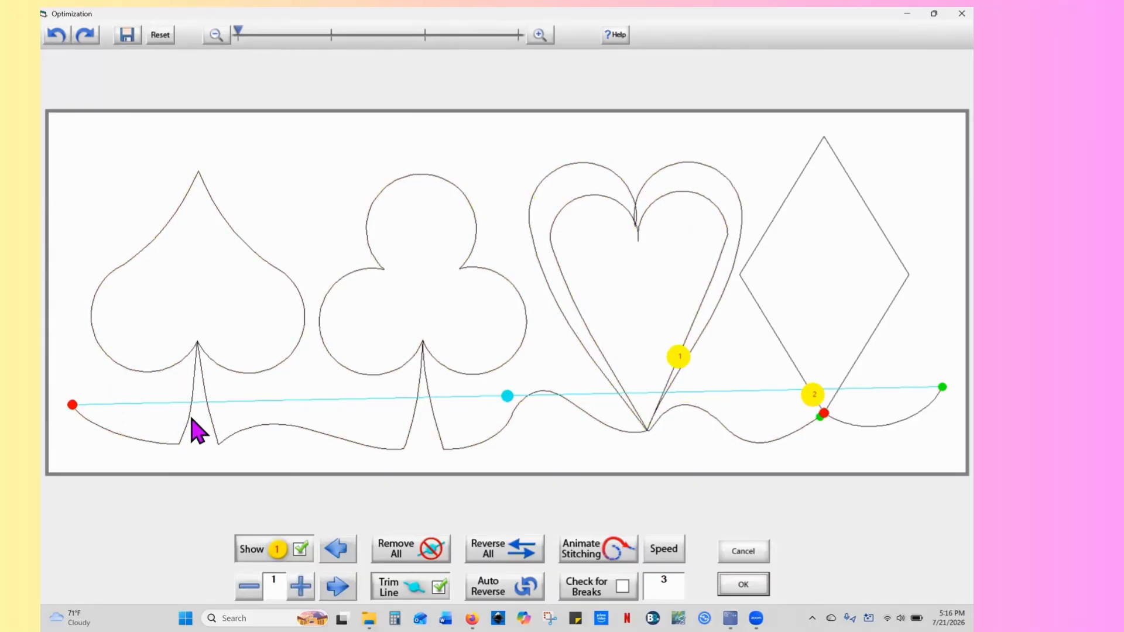
{"action": "left_click", "coordinate": [72, 405]}
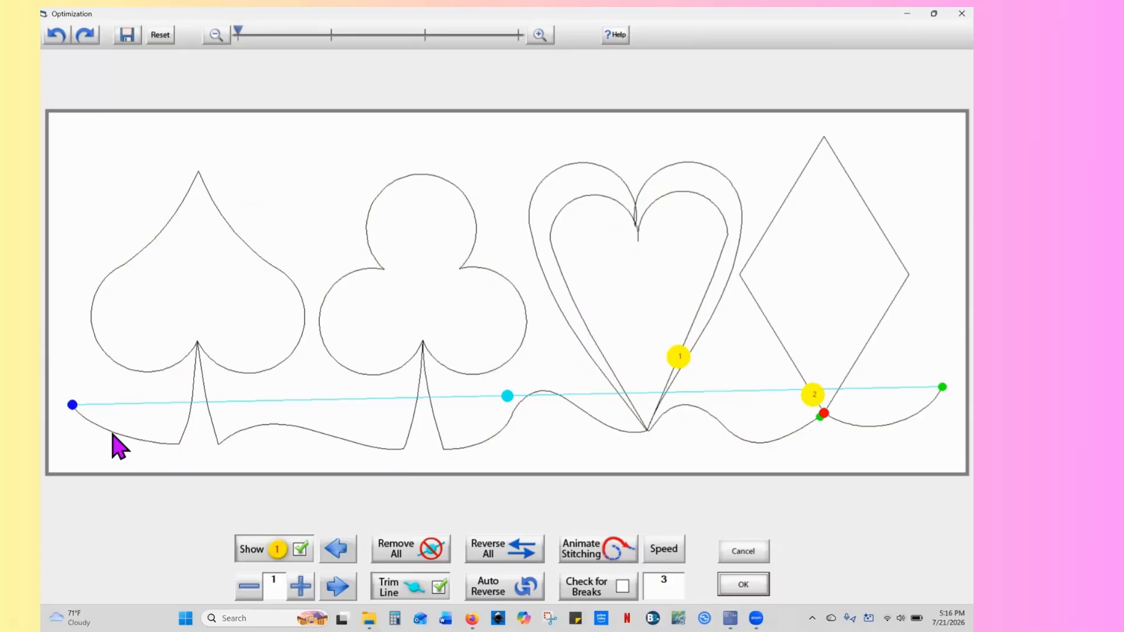
{"action": "left_click", "coordinate": [165, 444]}
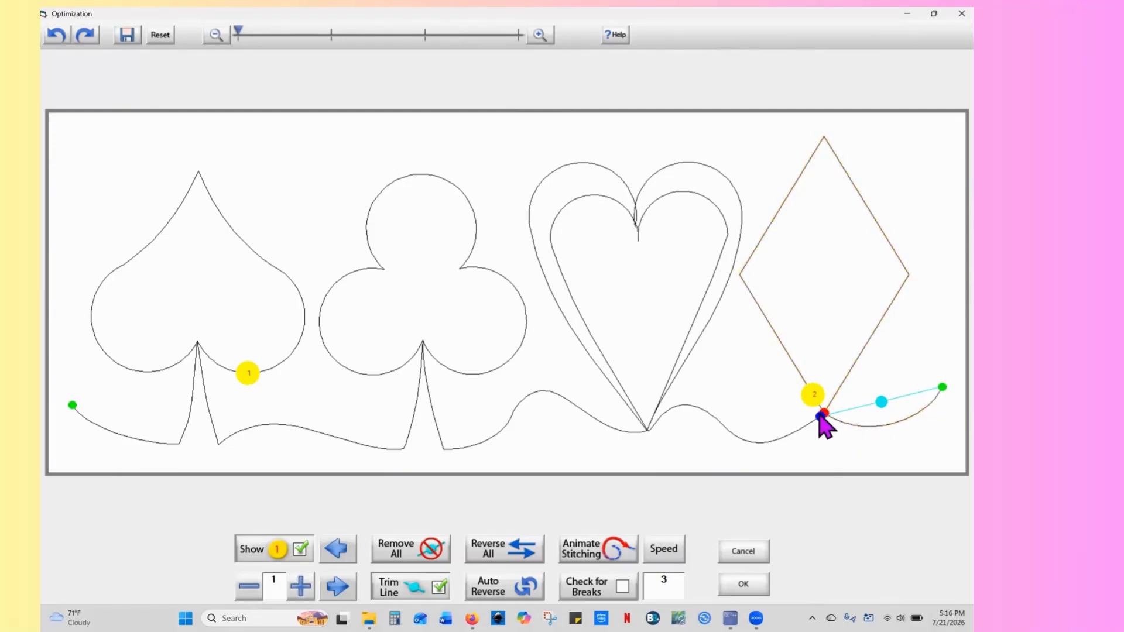
{"action": "left_click", "coordinate": [886, 429]}
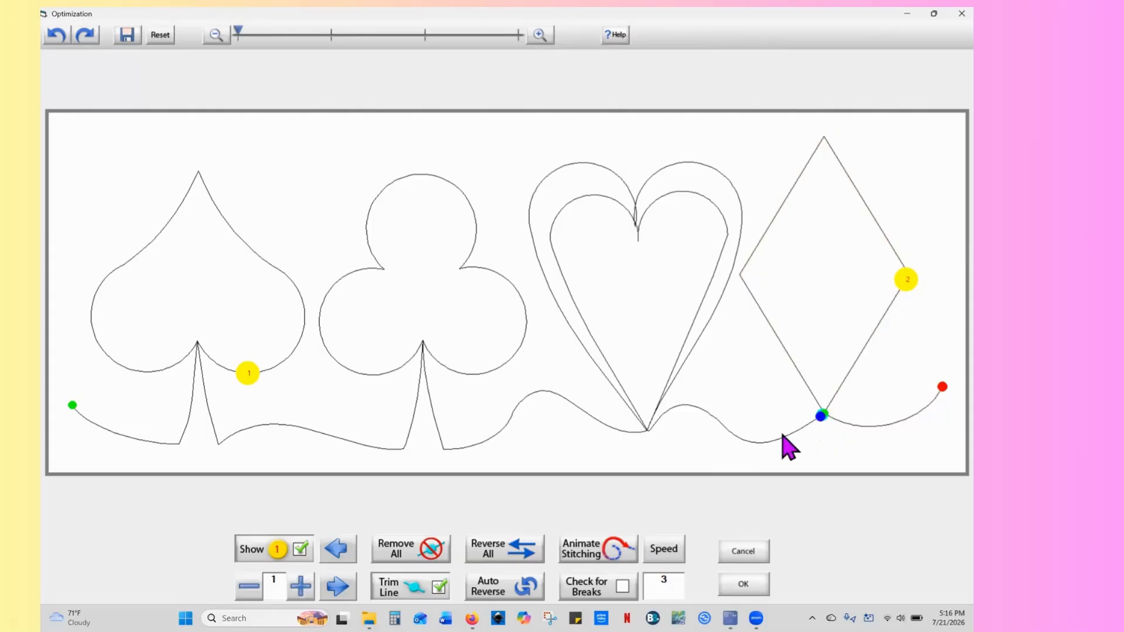
{"action": "left_click", "coordinate": [412, 553]}
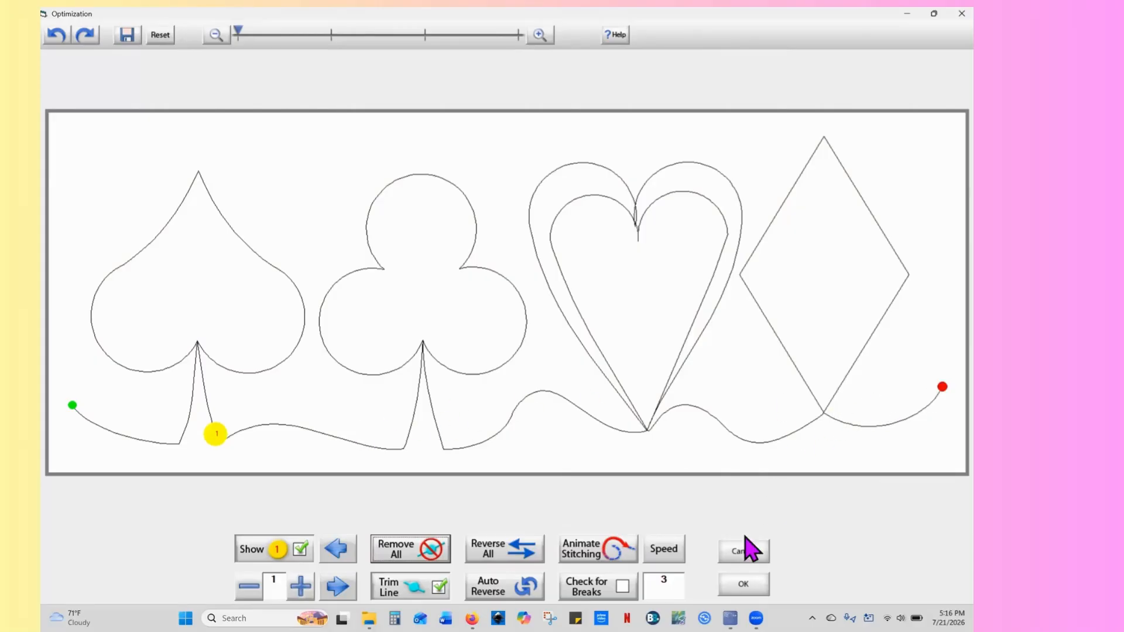
{"action": "left_click", "coordinate": [745, 585]}
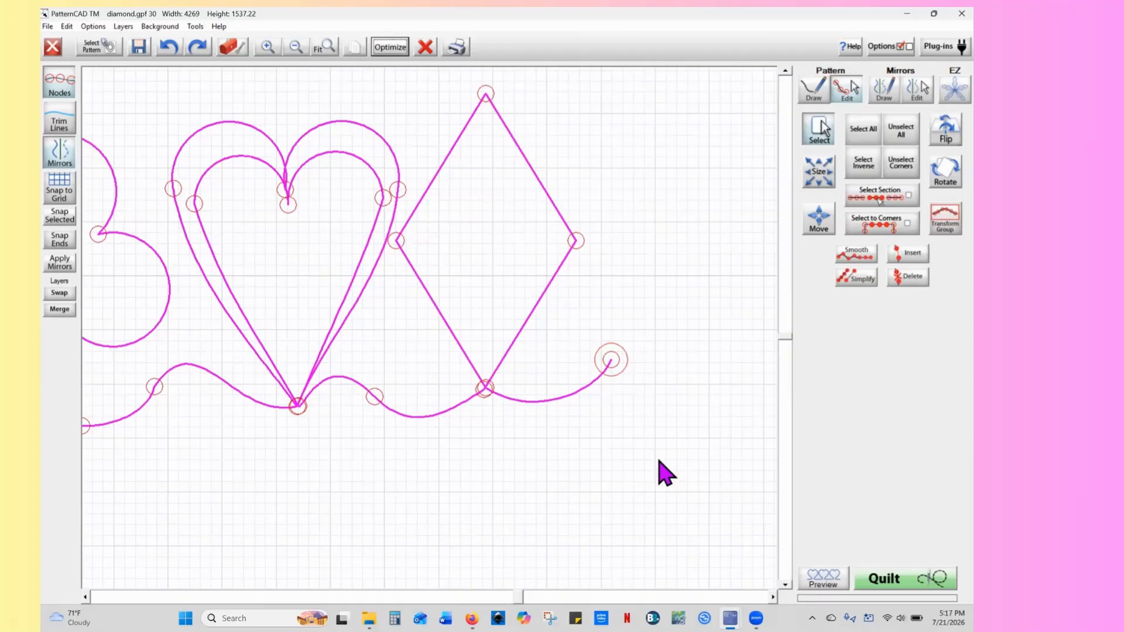
Clear the card-suit pattern from the canvas and close PatternCAD without saving the design
{"action": "left_click", "coordinate": [426, 47]}
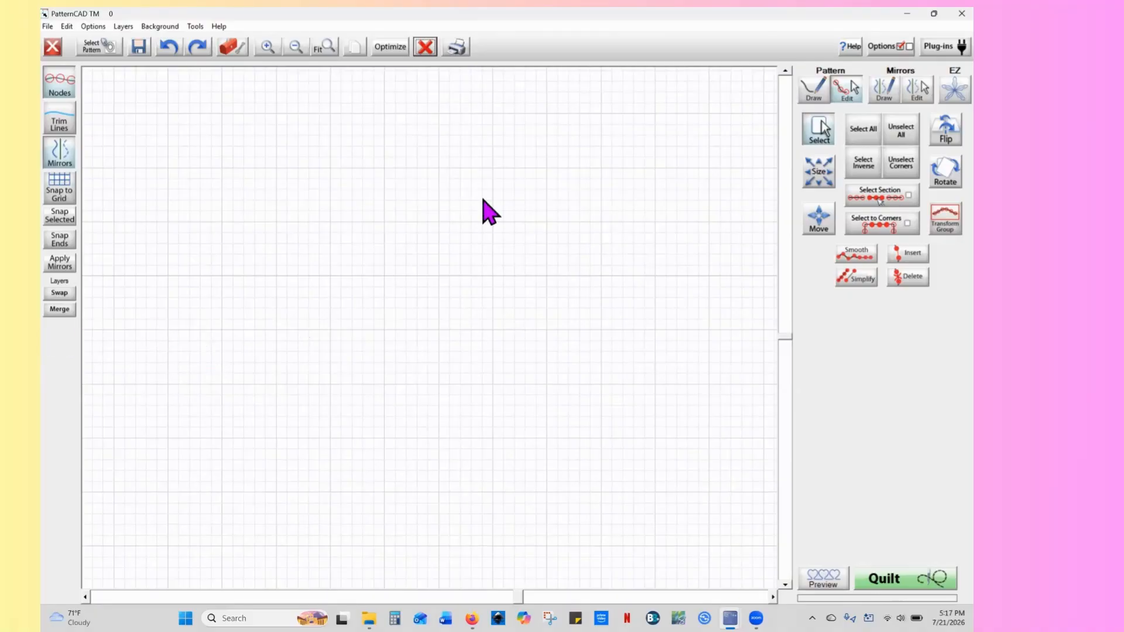
{"action": "left_click", "coordinate": [962, 13]}
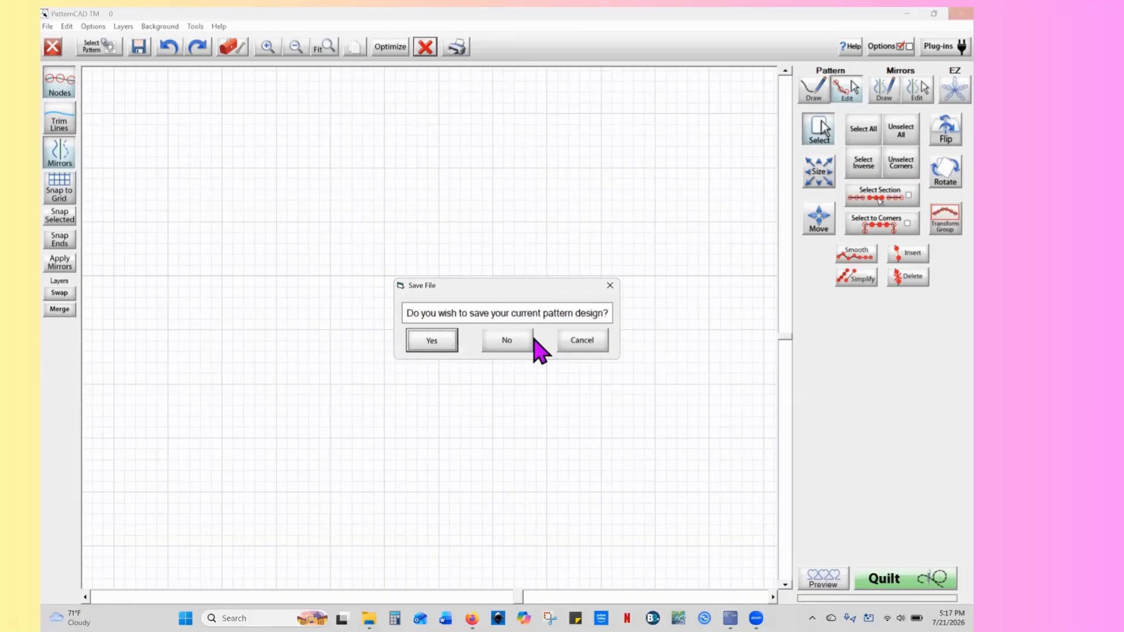
{"action": "left_click", "coordinate": [504, 340]}
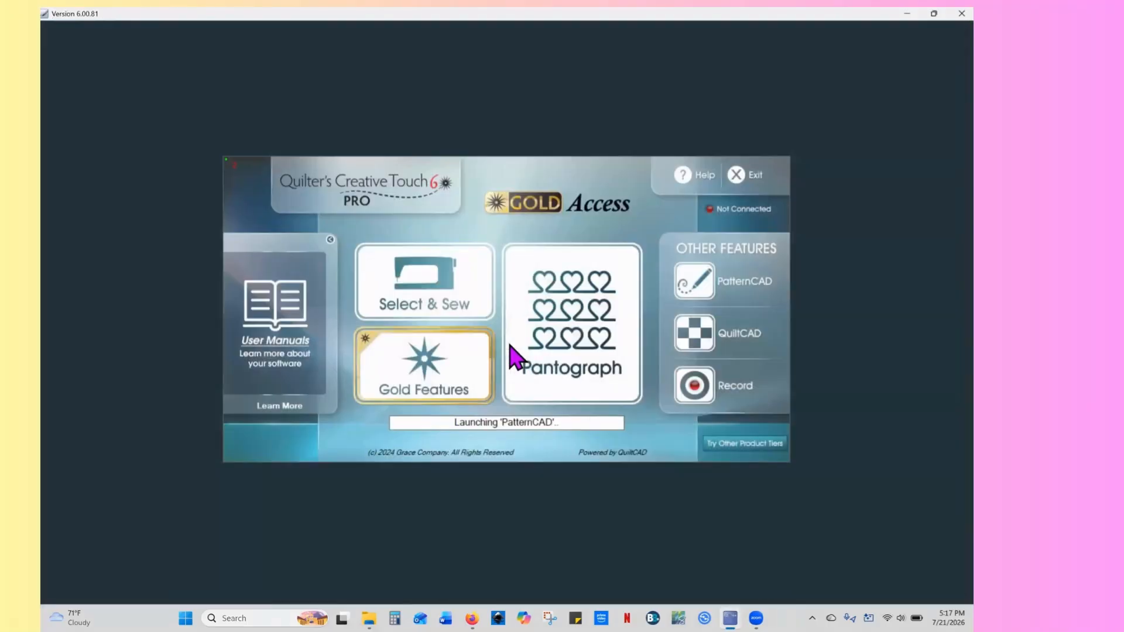
Start Select & Sew with a simulated safe area 100 wide and 17.5 deep
{"action": "left_click", "coordinate": [420, 305]}
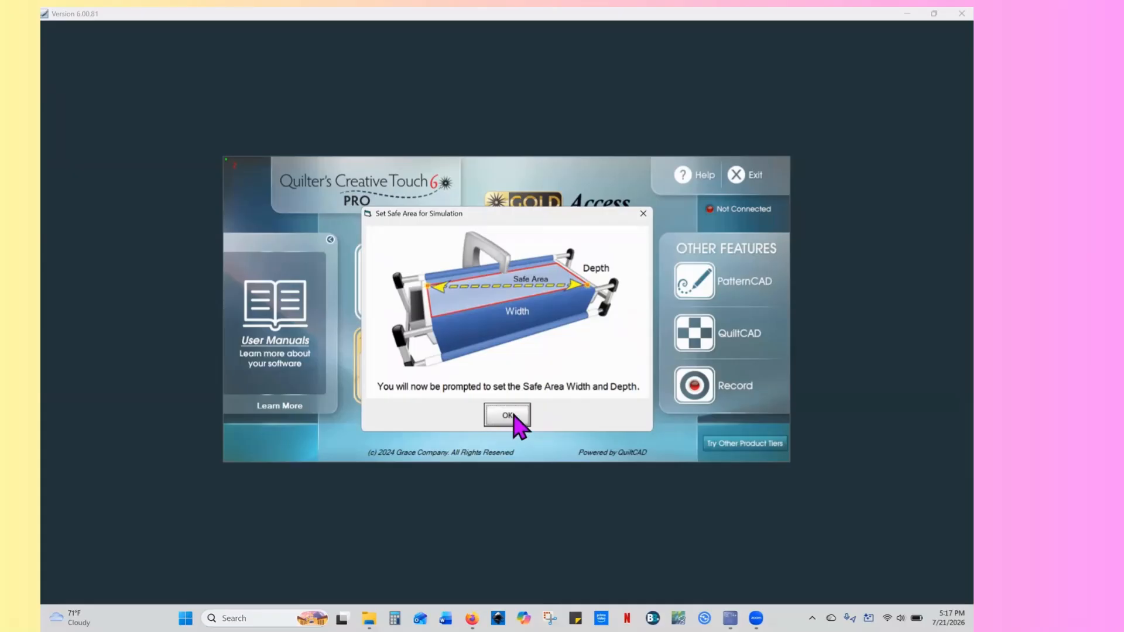
{"action": "left_click", "coordinate": [508, 415]}
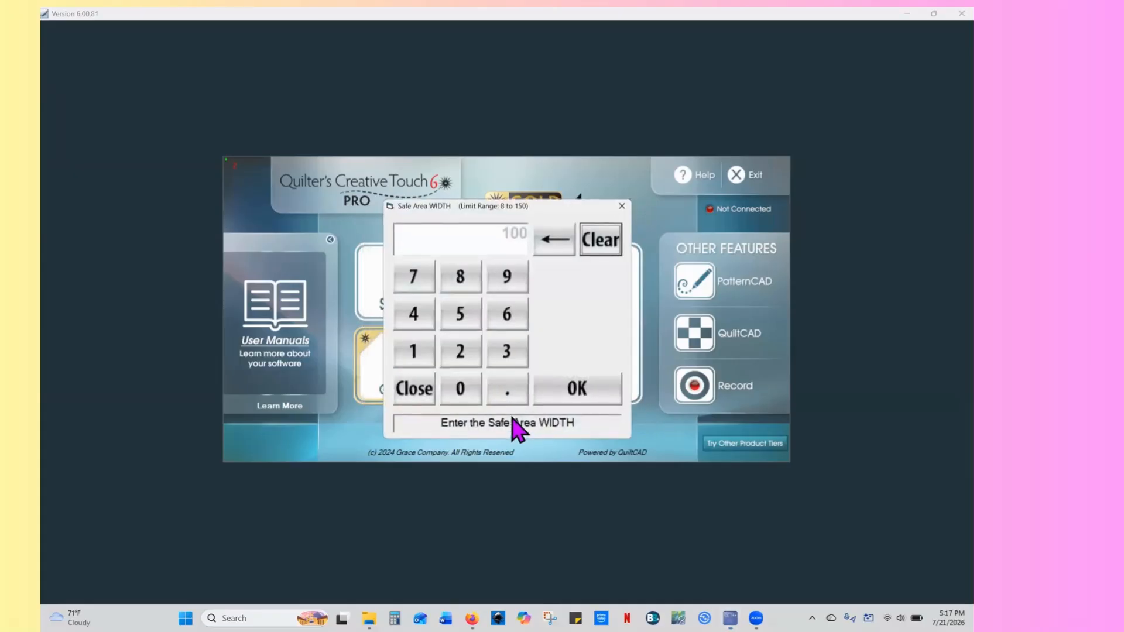
{"action": "left_click", "coordinate": [572, 391]}
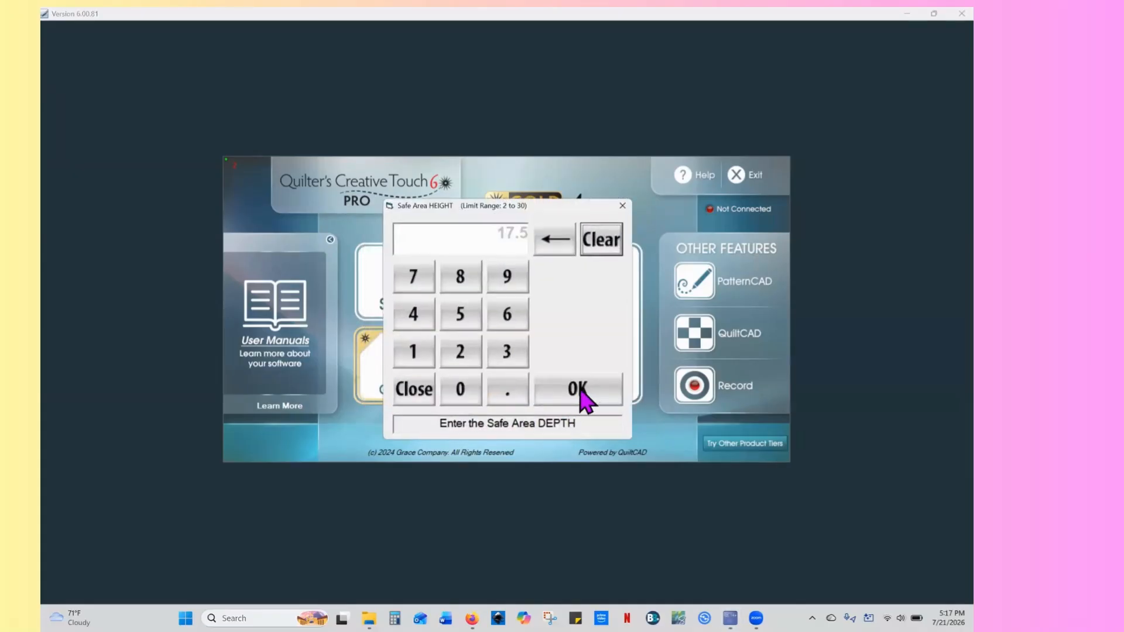
{"action": "left_click", "coordinate": [578, 393]}
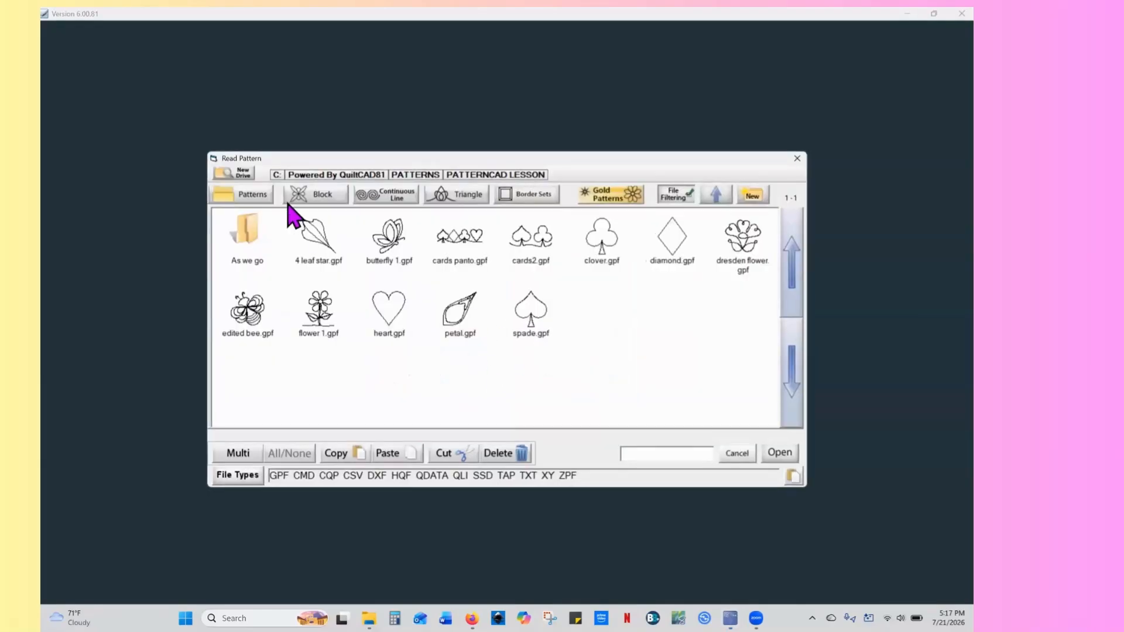
Load 1-rotated.gpf from the Block patterns and place it near the upper-left corner of the safe area
{"action": "left_click", "coordinate": [250, 197]}
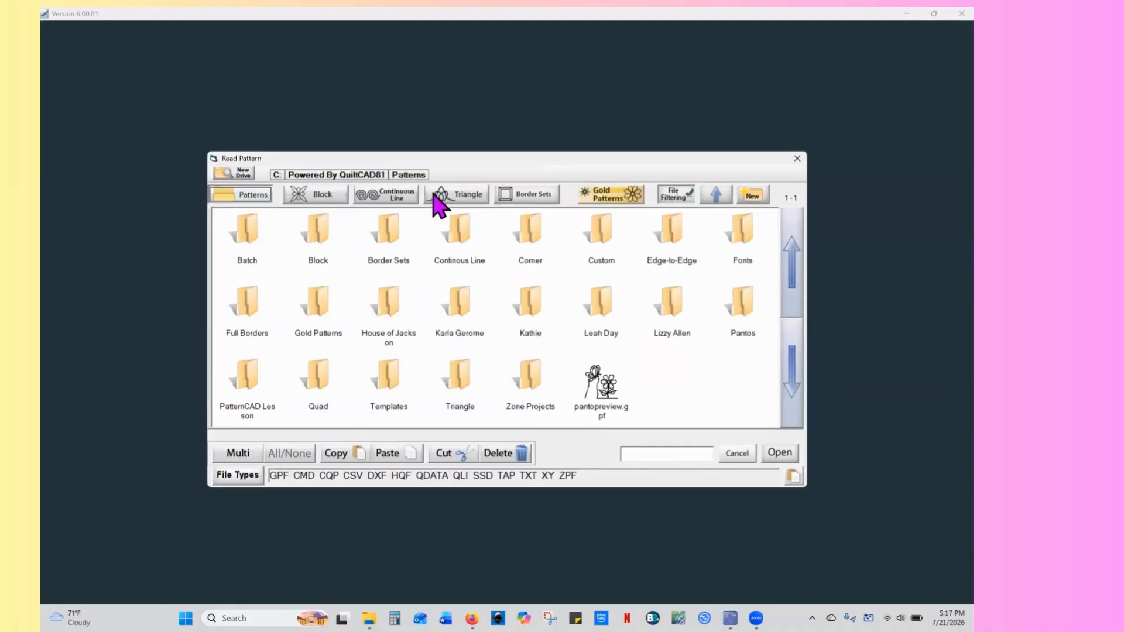
{"action": "left_click", "coordinate": [326, 202]}
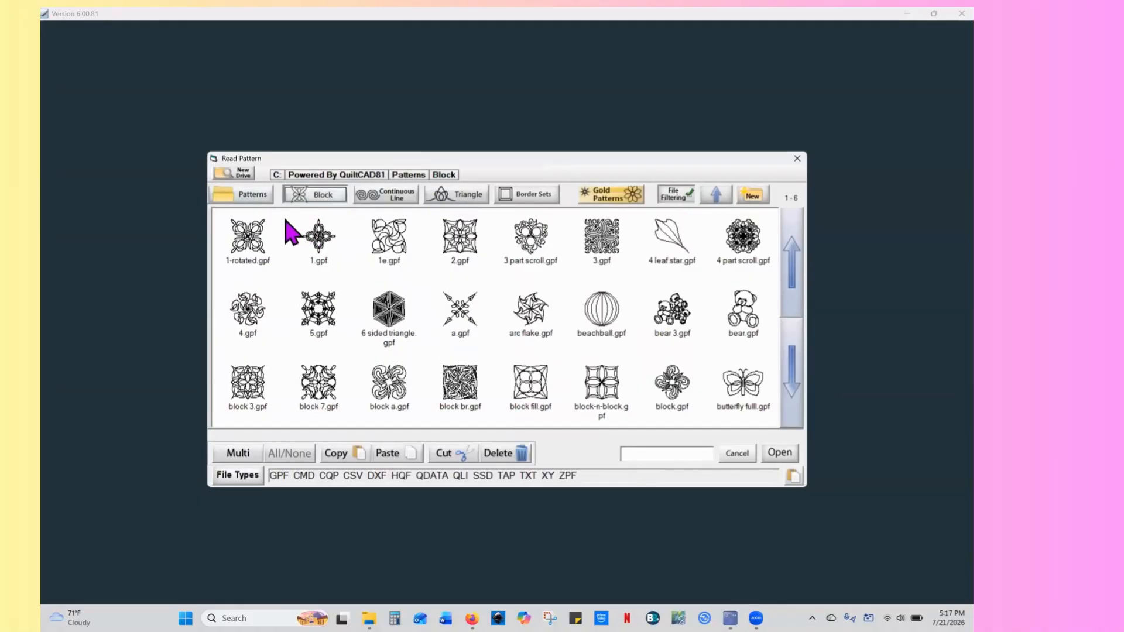
{"action": "left_click", "coordinate": [250, 252]}
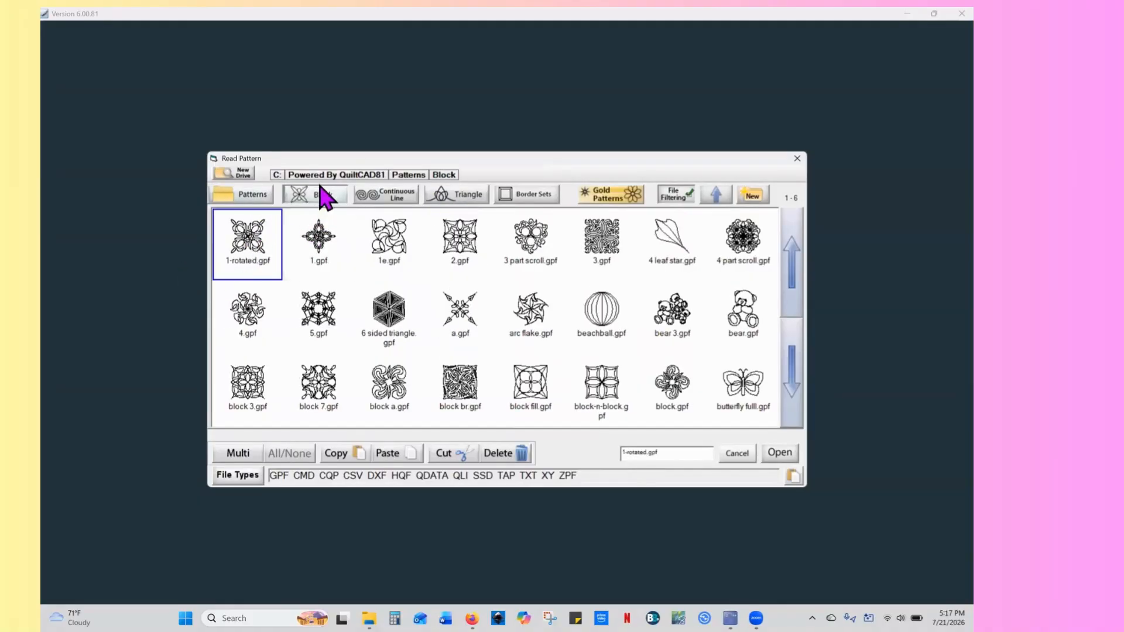
{"action": "left_click", "coordinate": [774, 457]}
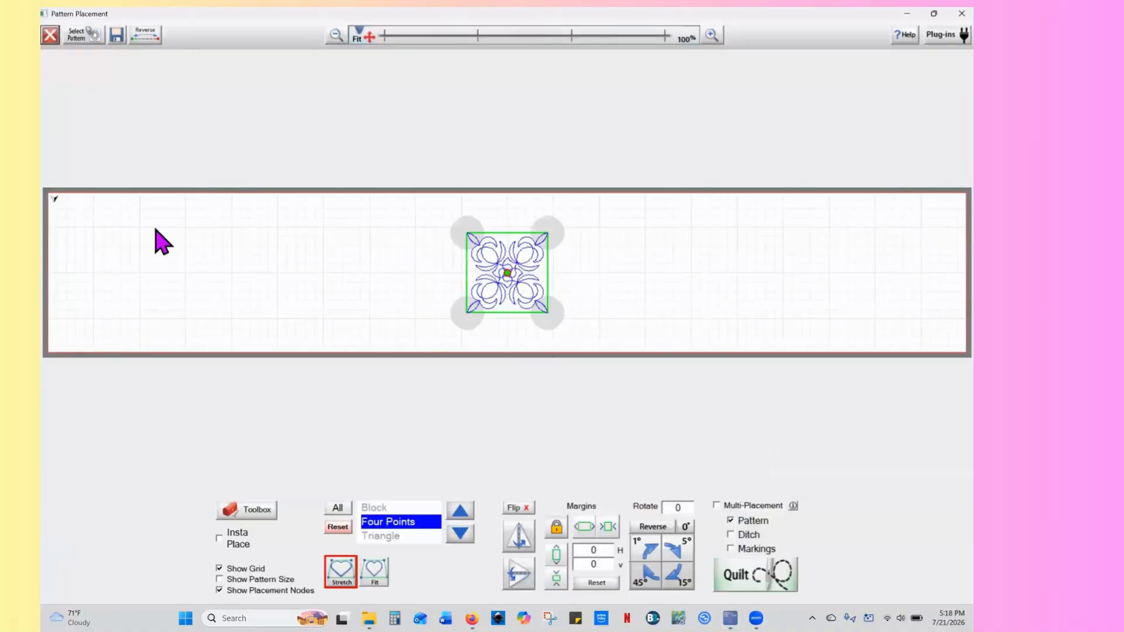
{"action": "left_click", "coordinate": [462, 235]}
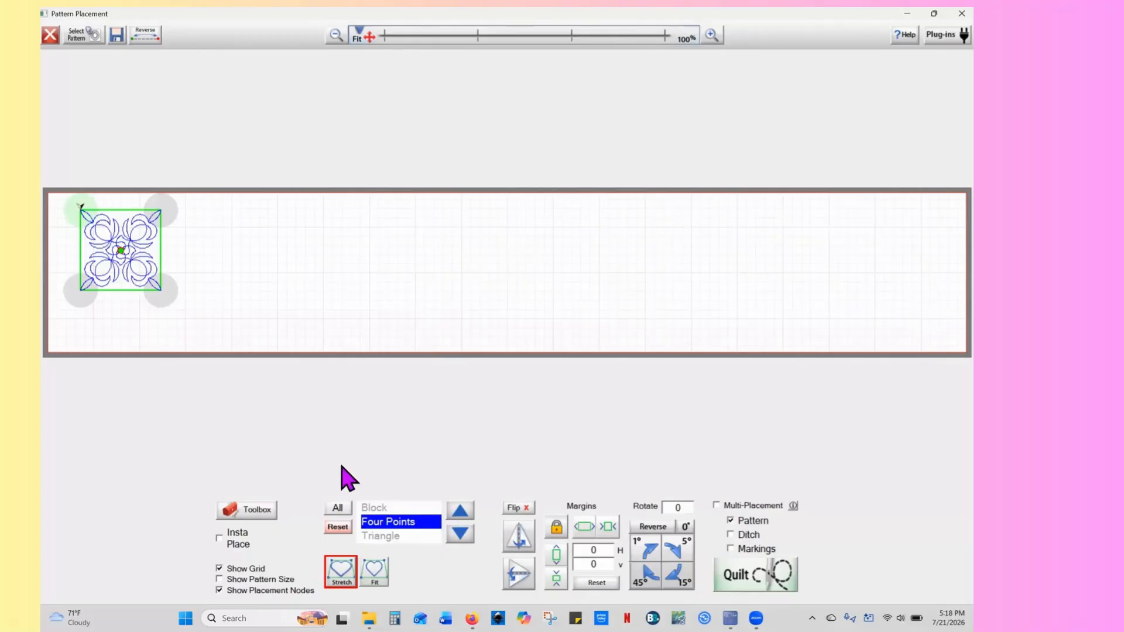
With the Marking Tool, add points around a slanted, petal-like outline in the middle of the safe area, closing it at its start
{"action": "left_click", "coordinate": [266, 512]}
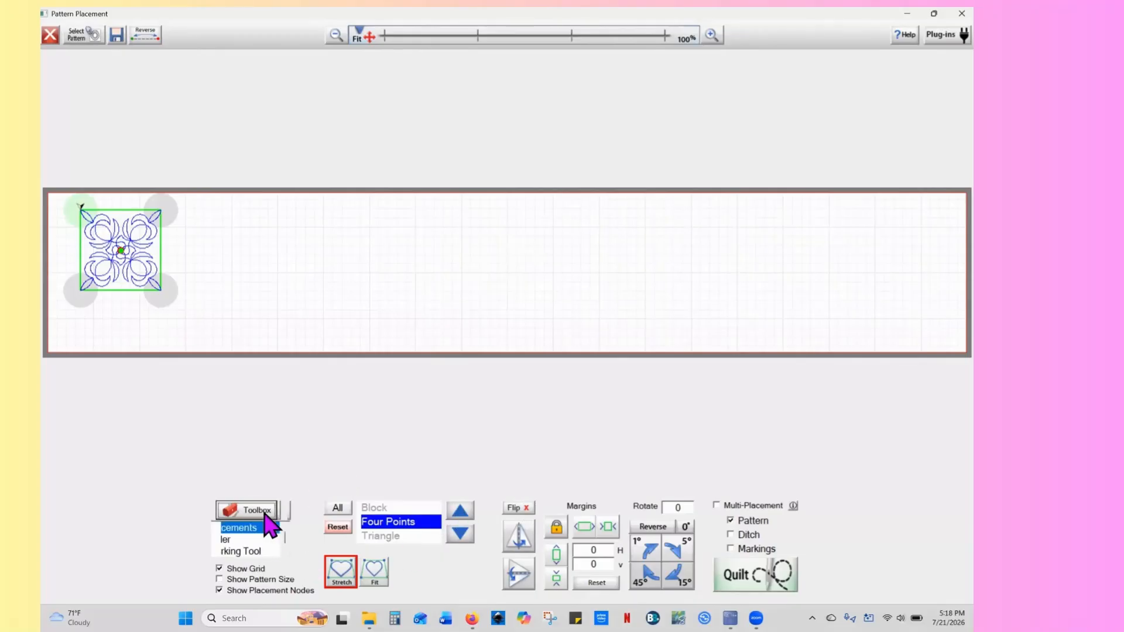
{"action": "left_click", "coordinate": [250, 552]}
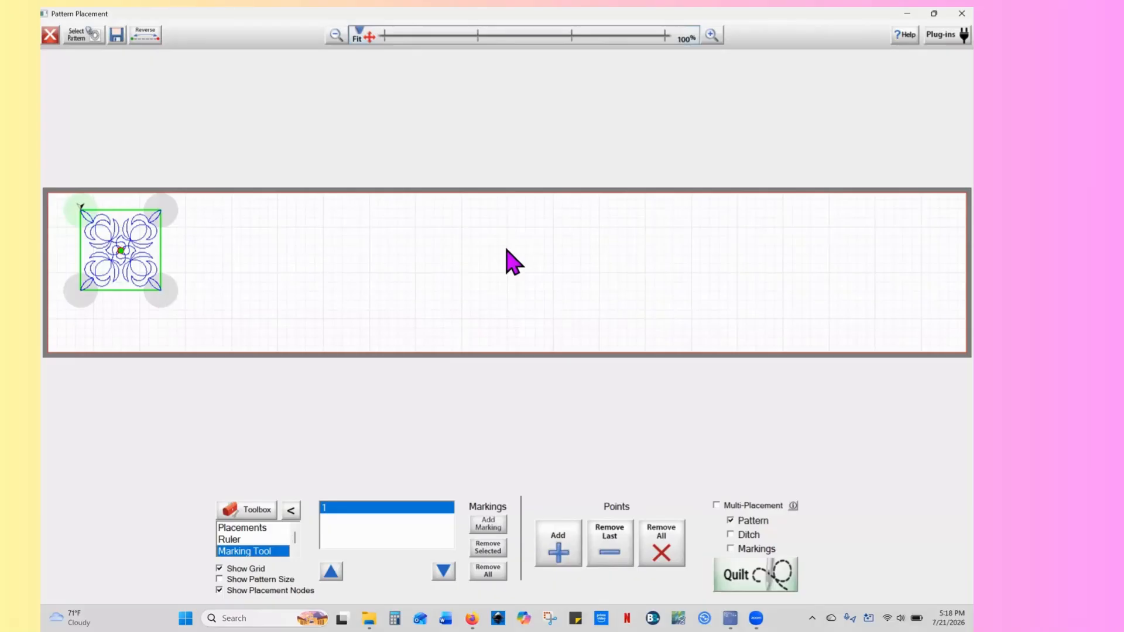
{"action": "left_click", "coordinate": [476, 245]}
{"action": "left_click", "coordinate": [561, 549]}
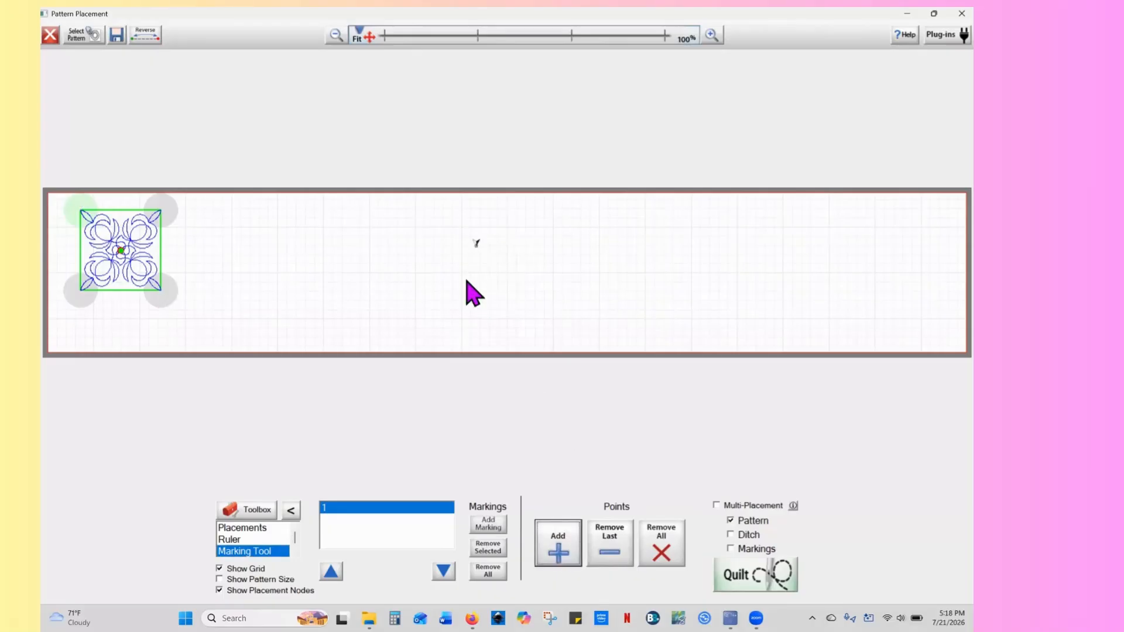
{"action": "left_click", "coordinate": [447, 253]}
{"action": "left_click", "coordinate": [551, 537]}
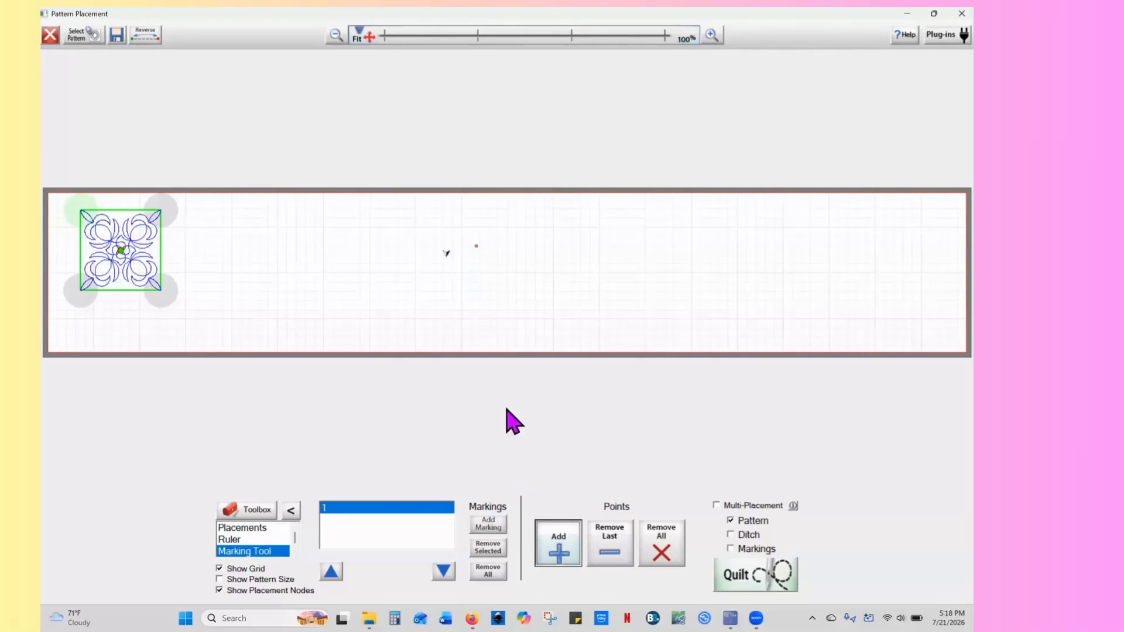
{"action": "left_click", "coordinate": [419, 271]}
{"action": "left_click", "coordinate": [556, 546]}
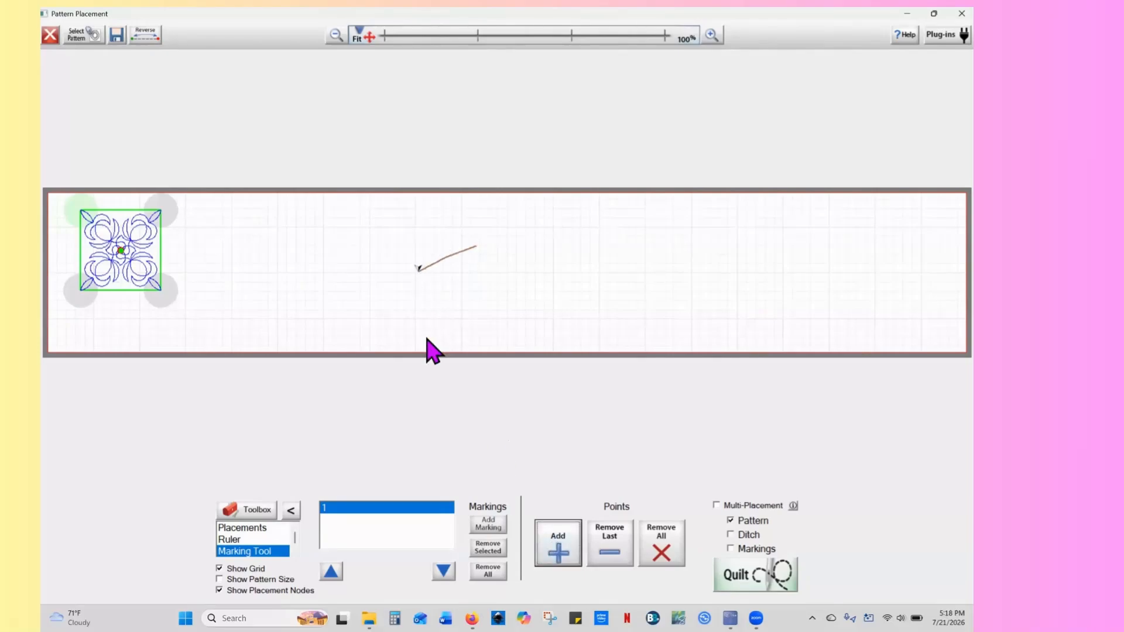
{"action": "left_click", "coordinate": [391, 289]}
{"action": "left_click", "coordinate": [555, 550]}
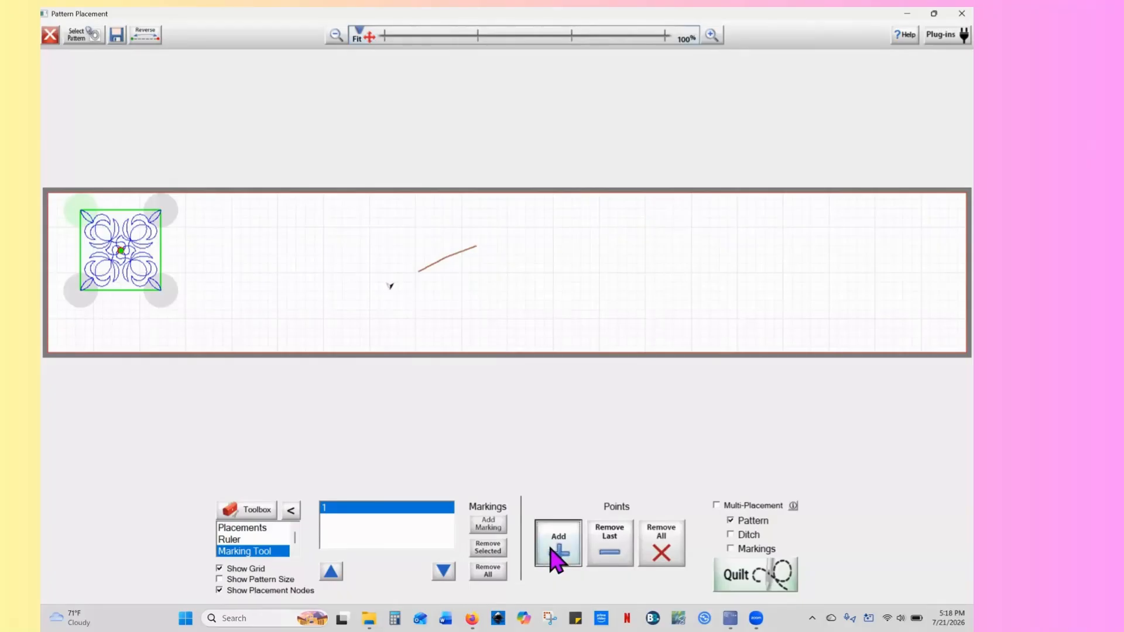
{"action": "left_click", "coordinate": [379, 305]}
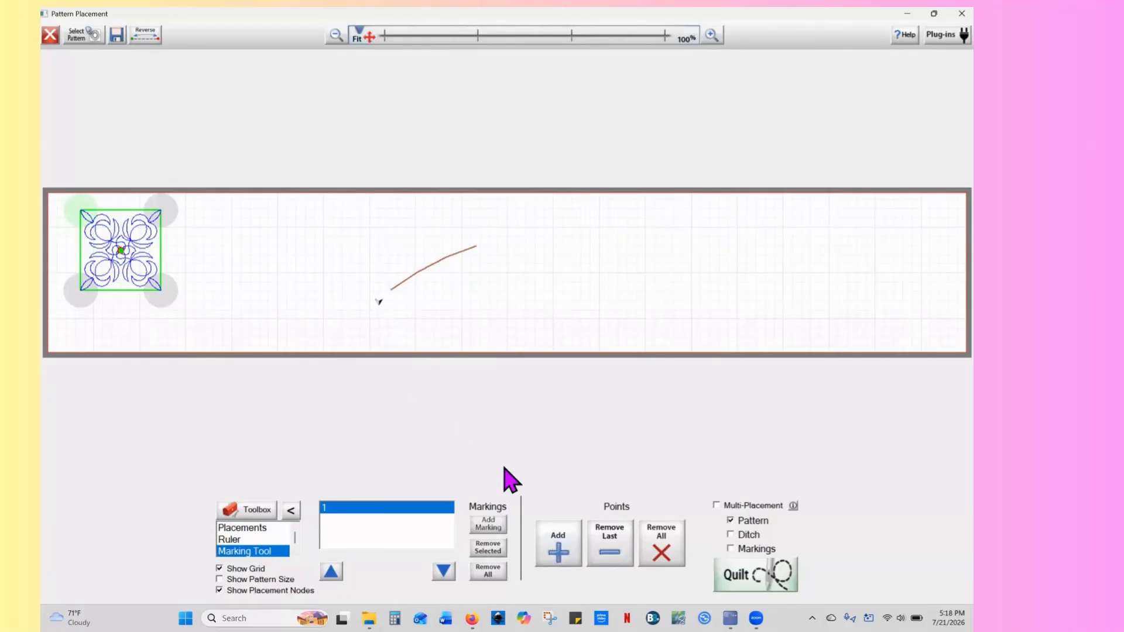
{"action": "left_click", "coordinate": [554, 553]}
{"action": "left_click", "coordinate": [381, 320]}
{"action": "left_click", "coordinate": [559, 555]}
{"action": "left_click", "coordinate": [400, 327]}
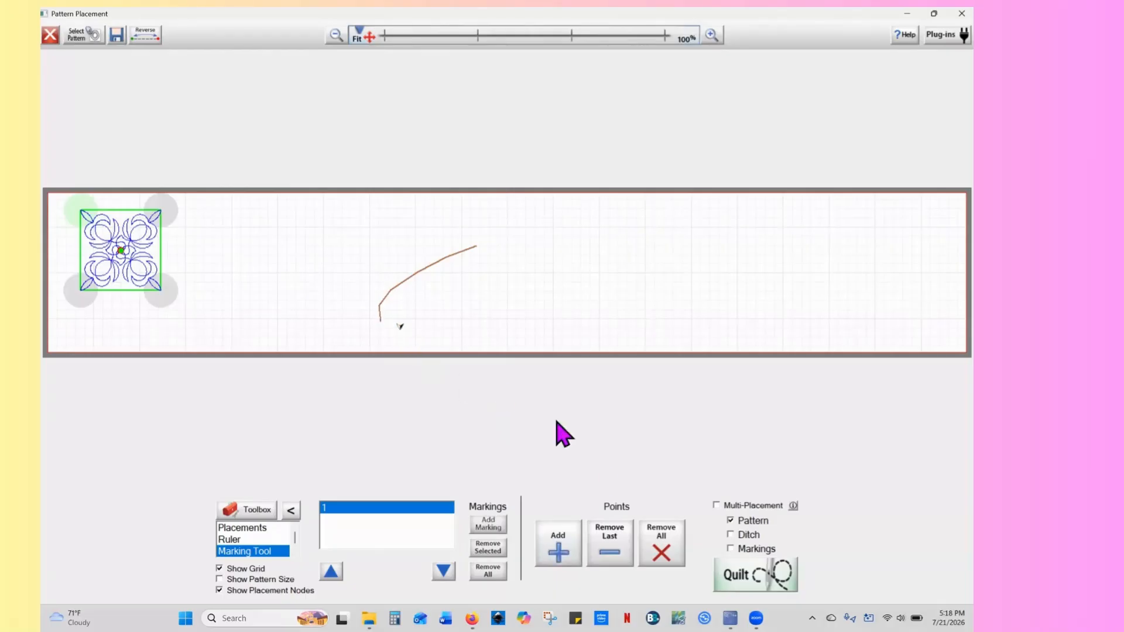
{"action": "left_click", "coordinate": [570, 553]}
{"action": "left_click", "coordinate": [425, 329]}
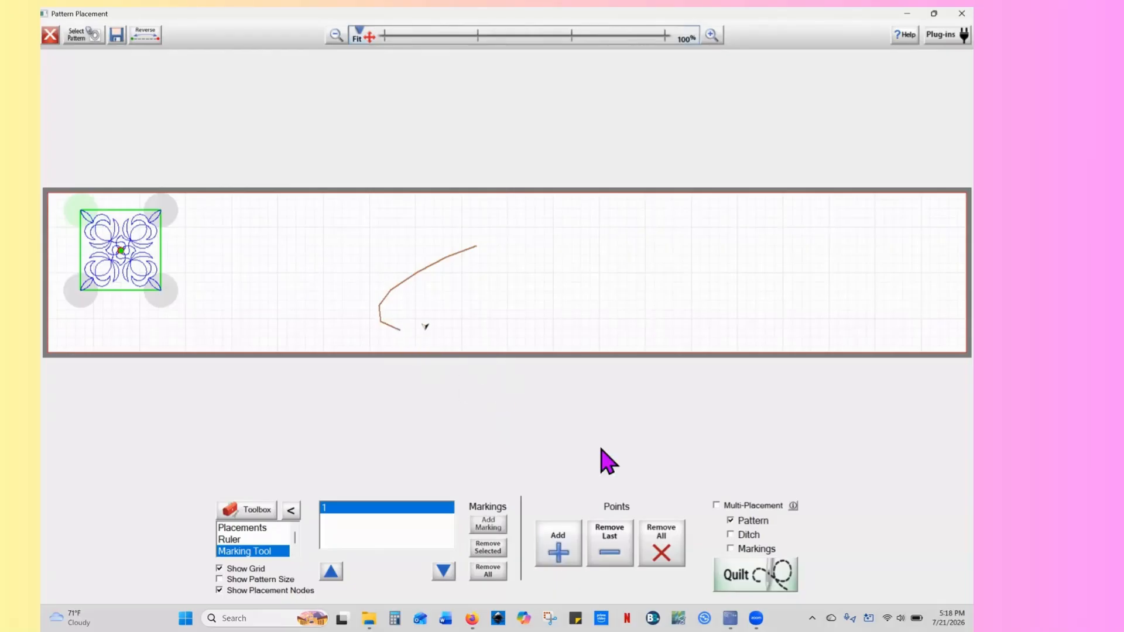
{"action": "left_click", "coordinate": [568, 547]}
{"action": "left_click", "coordinate": [448, 316]}
{"action": "left_click", "coordinate": [570, 546]}
{"action": "left_click", "coordinate": [482, 308]}
{"action": "left_click", "coordinate": [558, 553]}
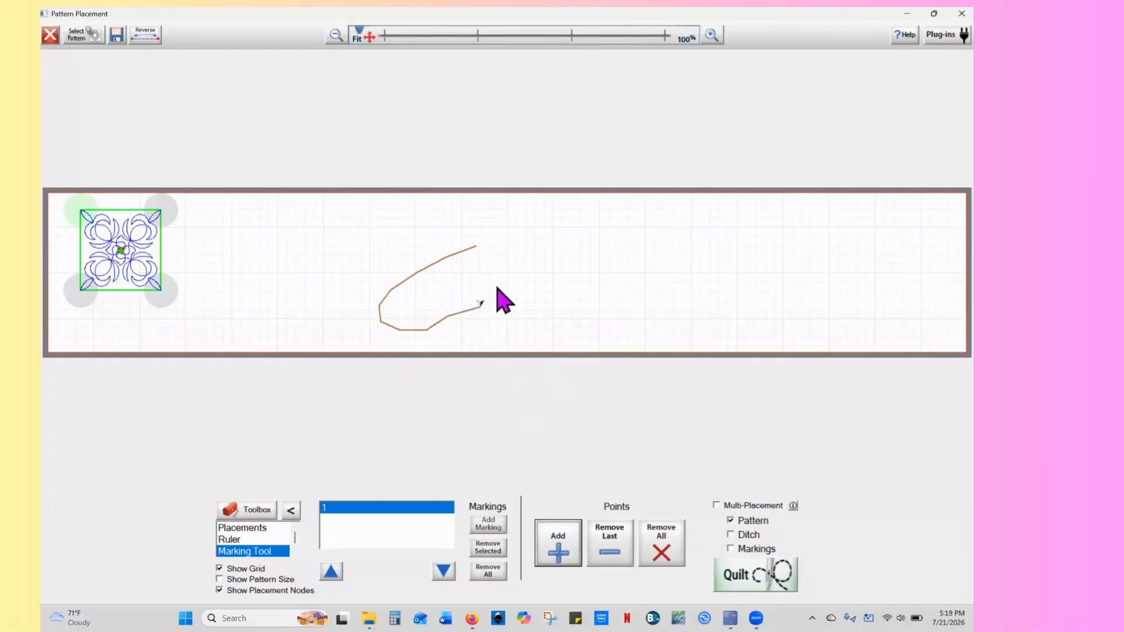
{"action": "left_click", "coordinate": [498, 287]}
{"action": "left_click", "coordinate": [558, 553]}
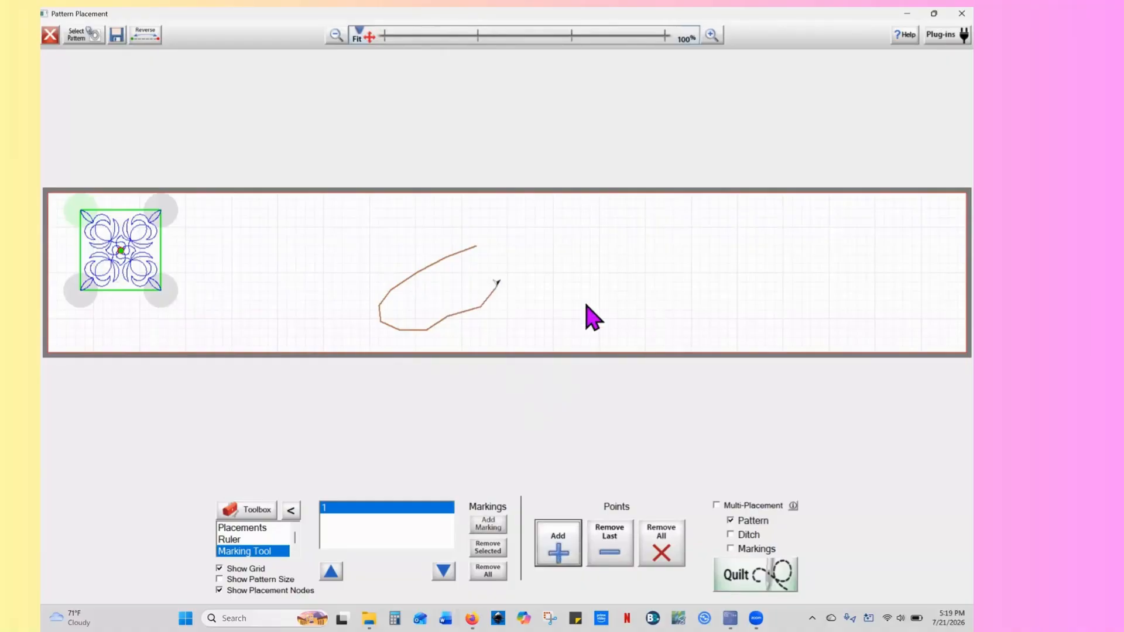
{"action": "left_click", "coordinate": [529, 265]}
{"action": "left_click", "coordinate": [558, 553]}
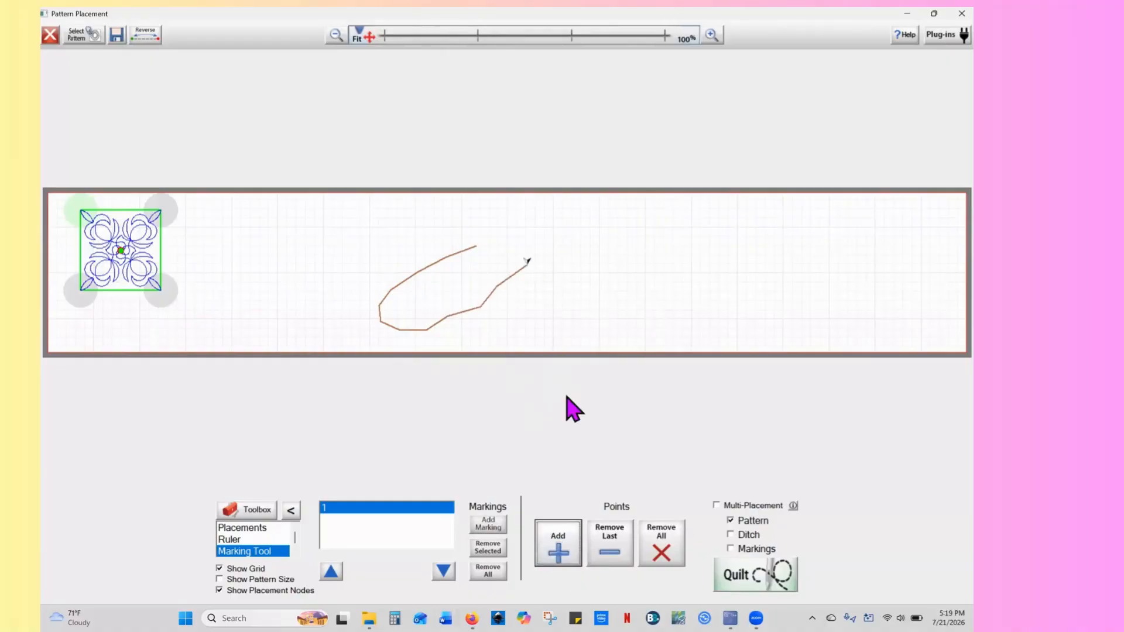
{"action": "left_click", "coordinate": [539, 234]}
{"action": "left_click", "coordinate": [557, 550]}
{"action": "left_click", "coordinate": [510, 237]}
{"action": "left_click", "coordinate": [557, 552]}
{"action": "left_click", "coordinate": [477, 242]}
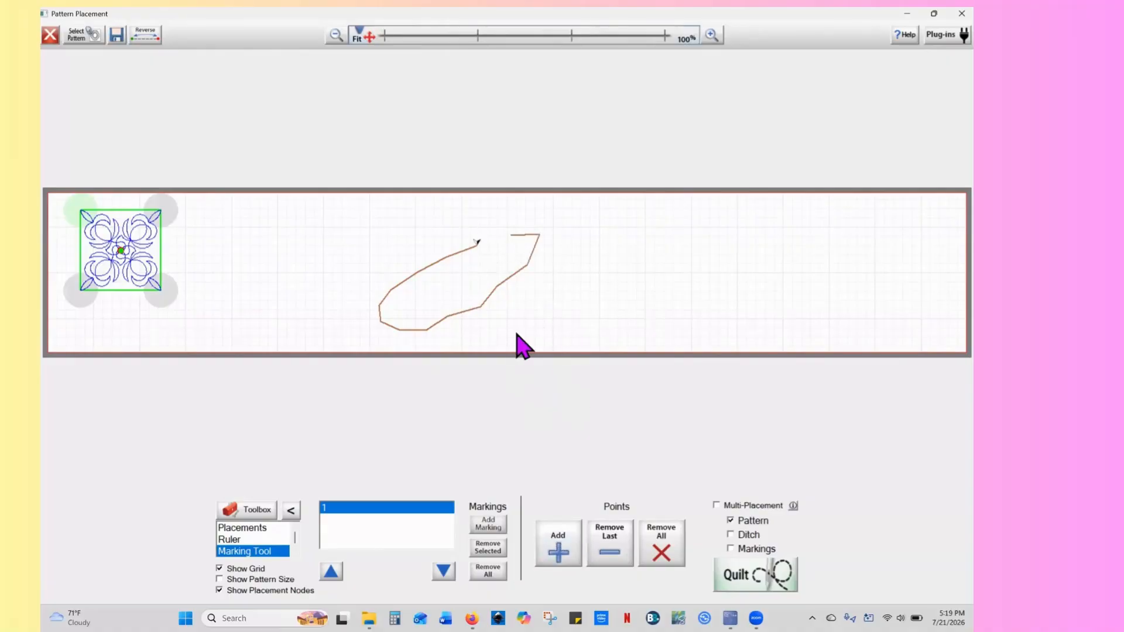
{"action": "left_click", "coordinate": [559, 542]}
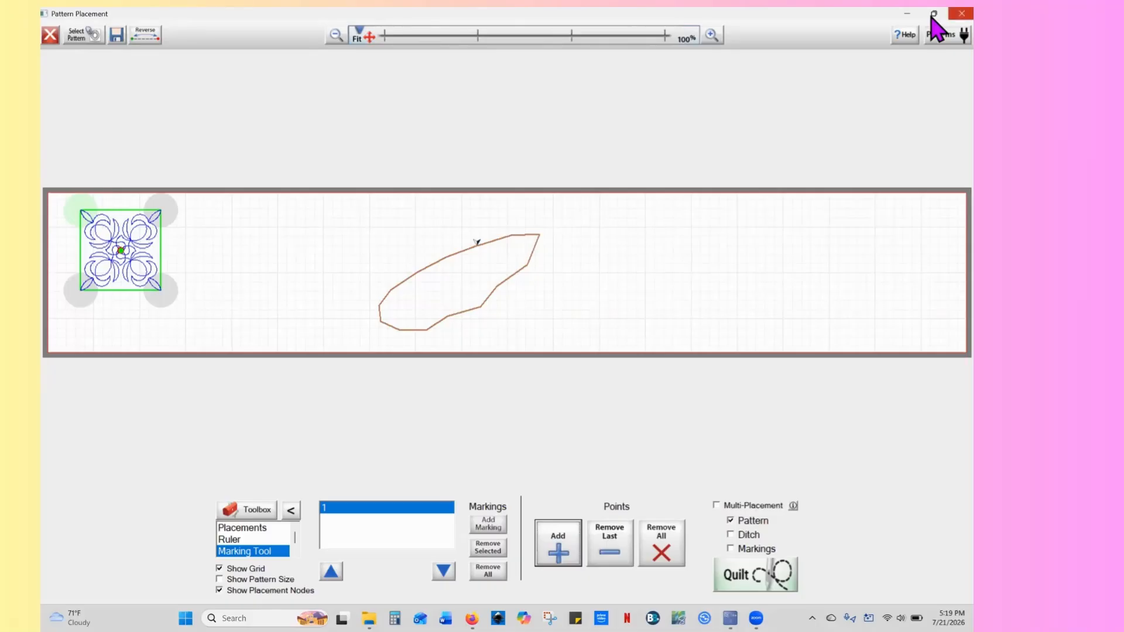
Leave Pattern Placement, switch to PatternCAD, and display the safe area with the marked outline
{"action": "left_click", "coordinate": [958, 12]}
{"action": "left_click", "coordinate": [708, 287]}
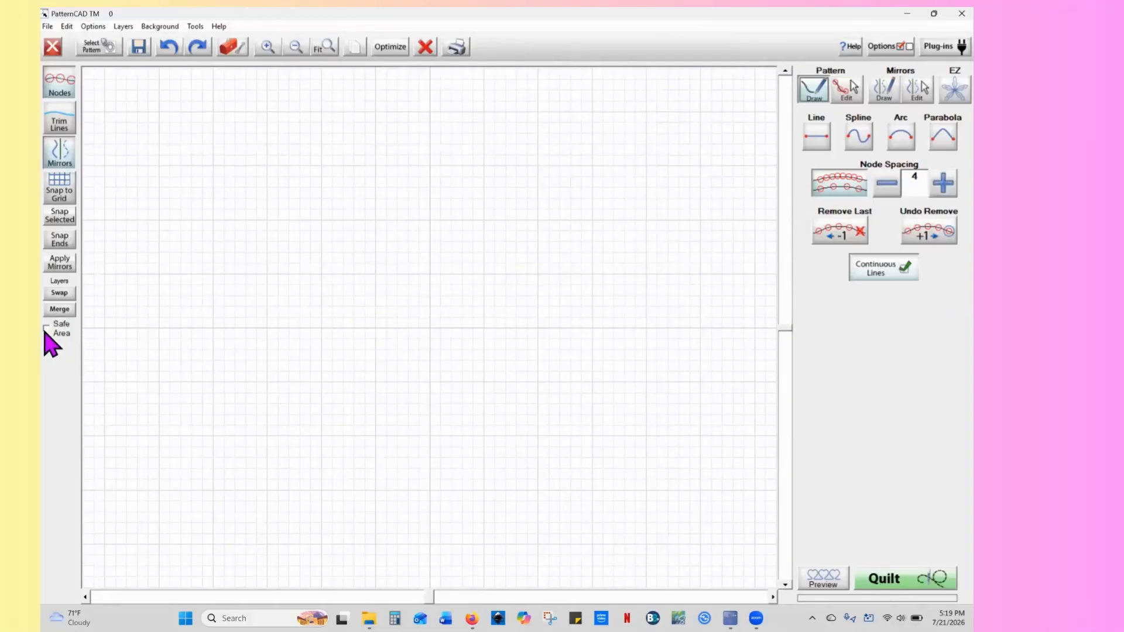
{"action": "left_click", "coordinate": [46, 329]}
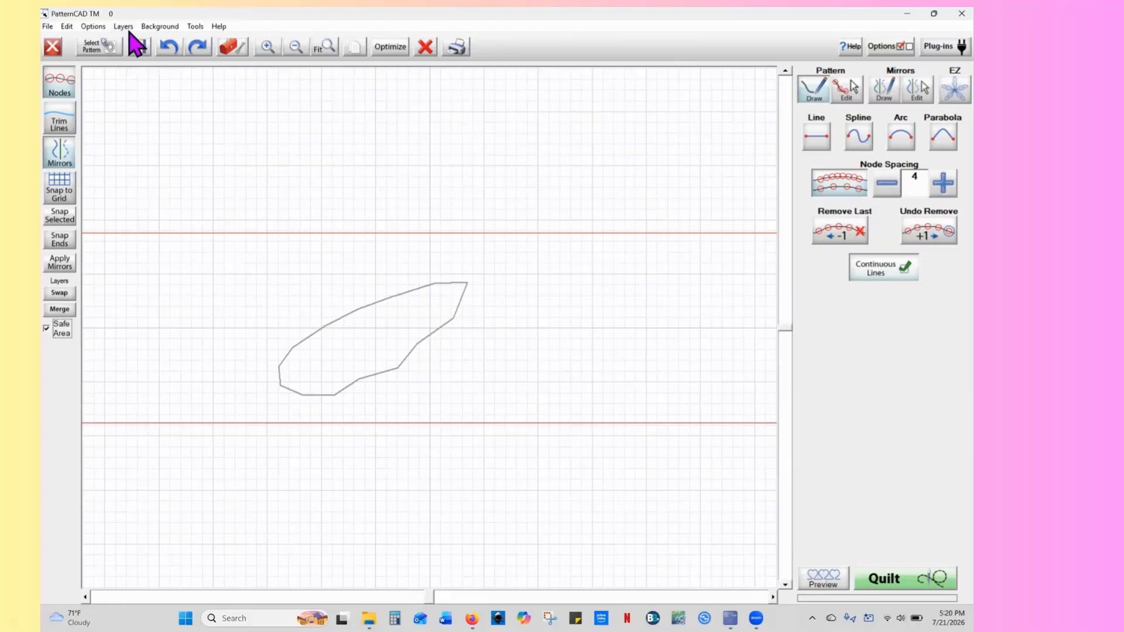
Open petal.gpf from the PatternCAD Lesson pattern folder
{"action": "left_click", "coordinate": [111, 48]}
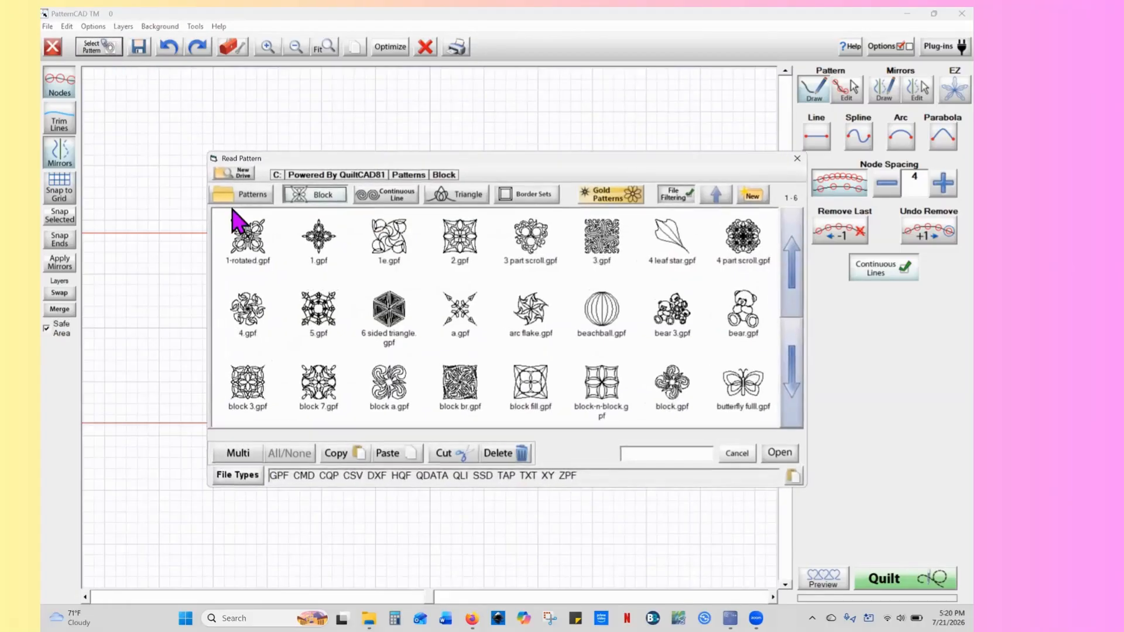
{"action": "left_click", "coordinate": [252, 194]}
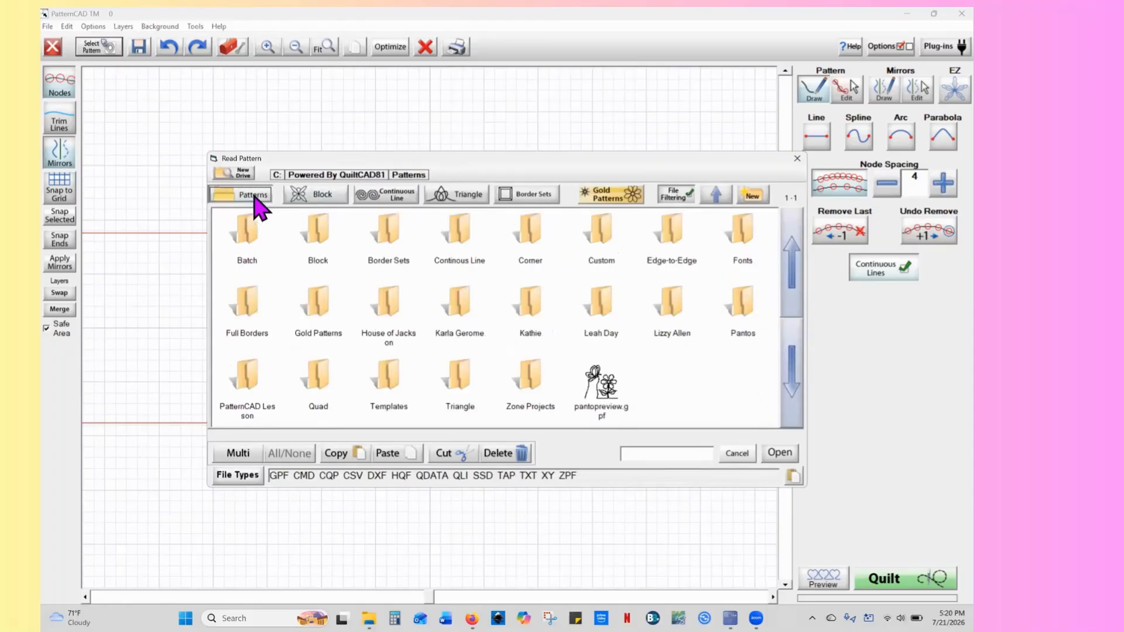
{"action": "double_click", "coordinate": [250, 398]}
{"action": "left_click", "coordinate": [461, 321]}
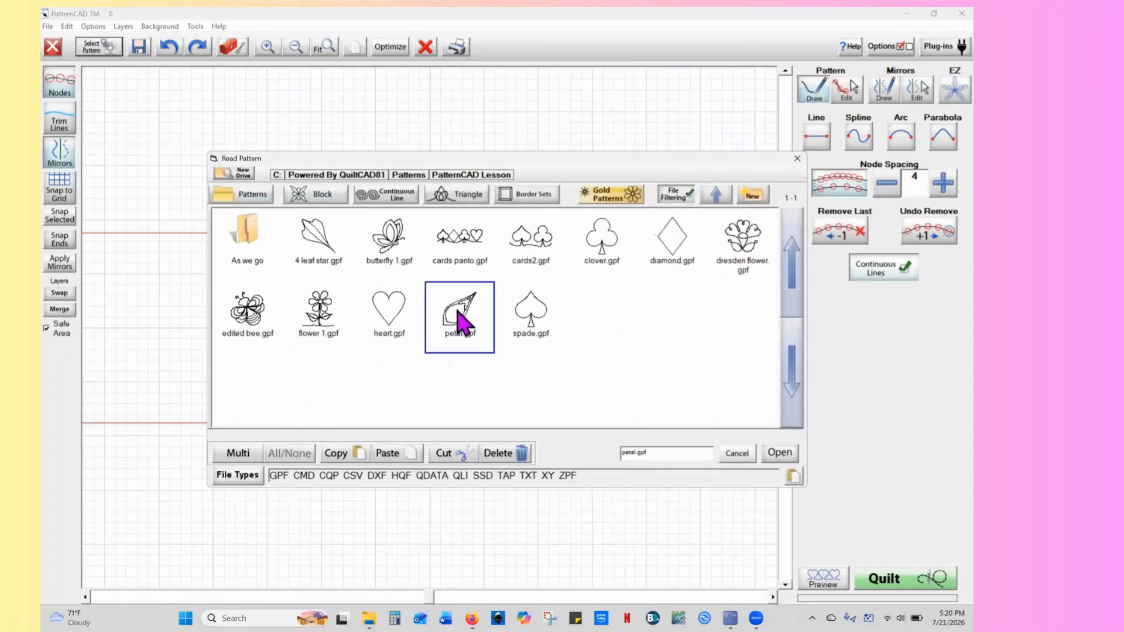
{"action": "left_click", "coordinate": [778, 453]}
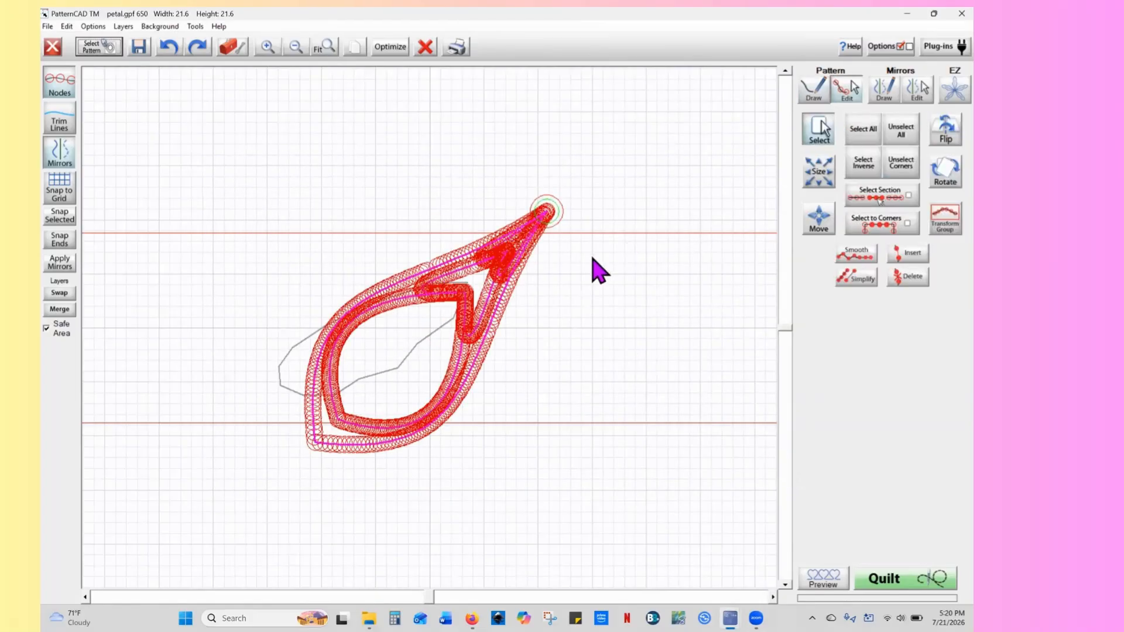
Select all nodes of the petal pattern and turn off the node display
{"action": "left_click", "coordinate": [866, 139]}
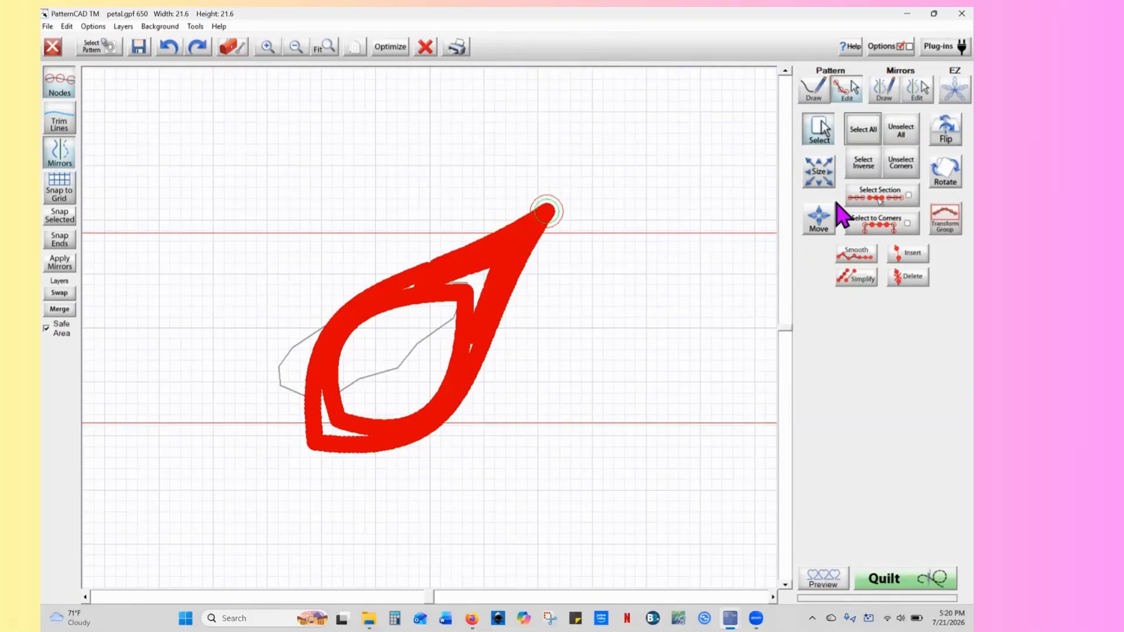
{"action": "left_click", "coordinate": [820, 179]}
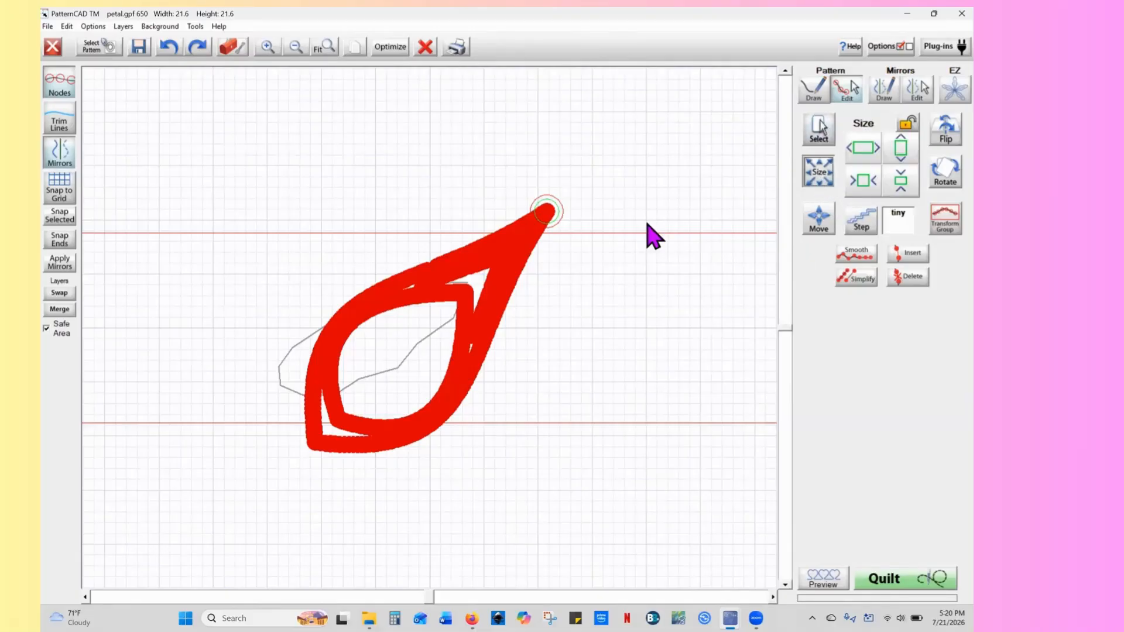
{"action": "left_click", "coordinate": [58, 93]}
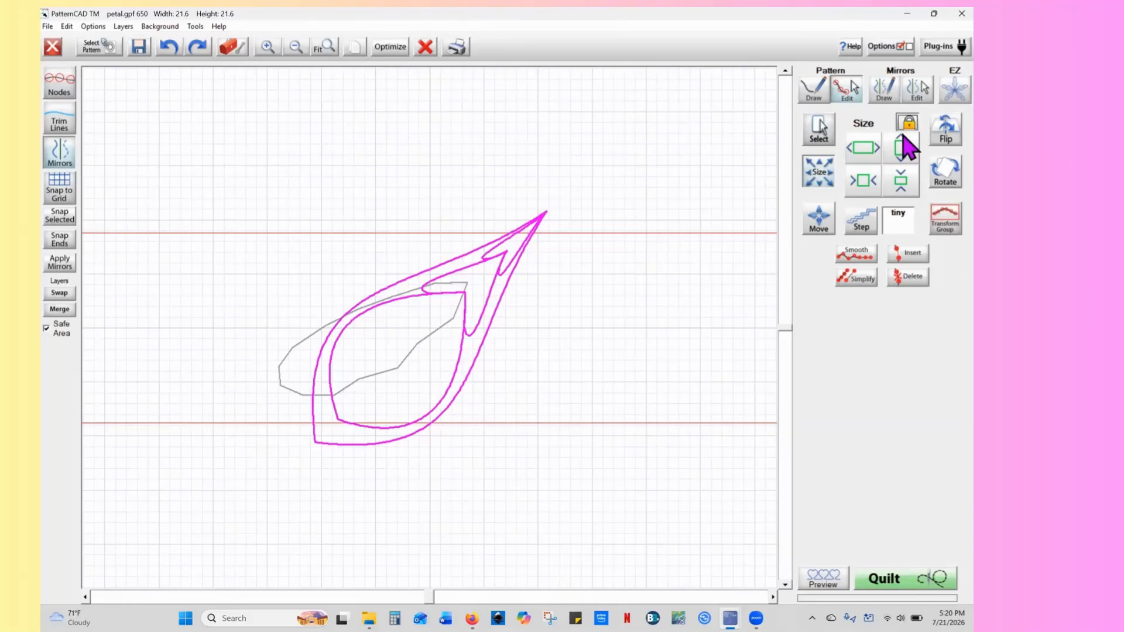
With proportions locked, shrink the petal in small steps to about 12.38 wide and high
{"action": "left_click", "coordinate": [863, 218]}
{"action": "left_click", "coordinate": [863, 180]}
{"action": "left_click", "coordinate": [863, 181]}
{"action": "left_click", "coordinate": [863, 180]}
{"action": "left_click", "coordinate": [862, 180]}
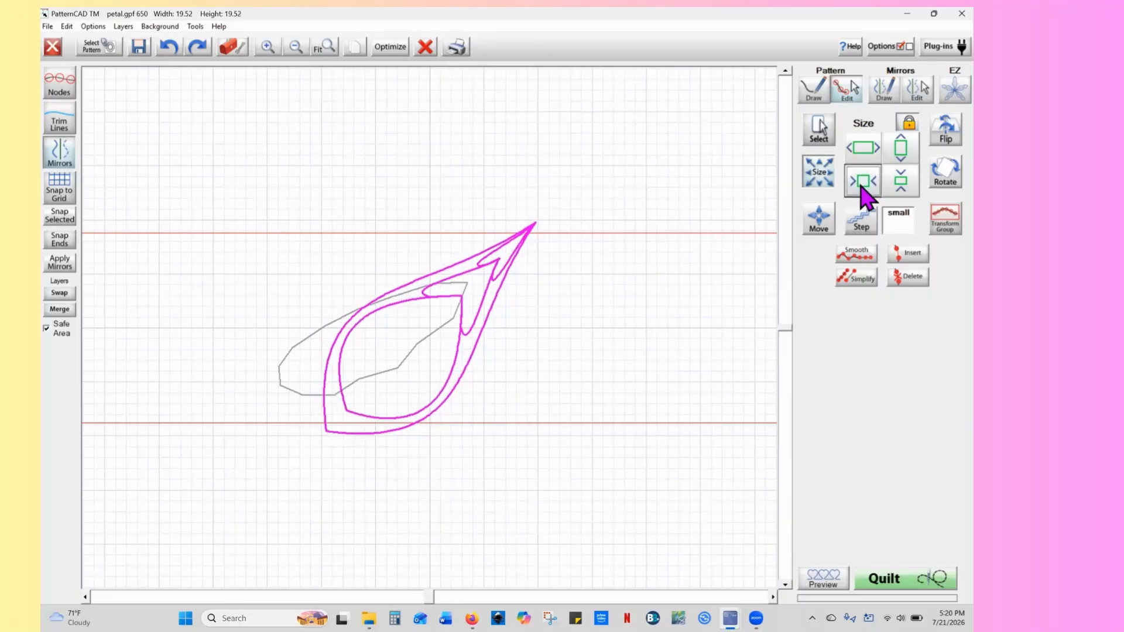
{"action": "left_click", "coordinate": [863, 181]}
{"action": "left_click", "coordinate": [863, 180]}
{"action": "left_click", "coordinate": [863, 181]}
{"action": "left_click", "coordinate": [862, 180]}
{"action": "left_click", "coordinate": [863, 181]}
{"action": "left_click", "coordinate": [862, 180]}
{"action": "left_click", "coordinate": [863, 180]}
{"action": "left_click", "coordinate": [863, 181]}
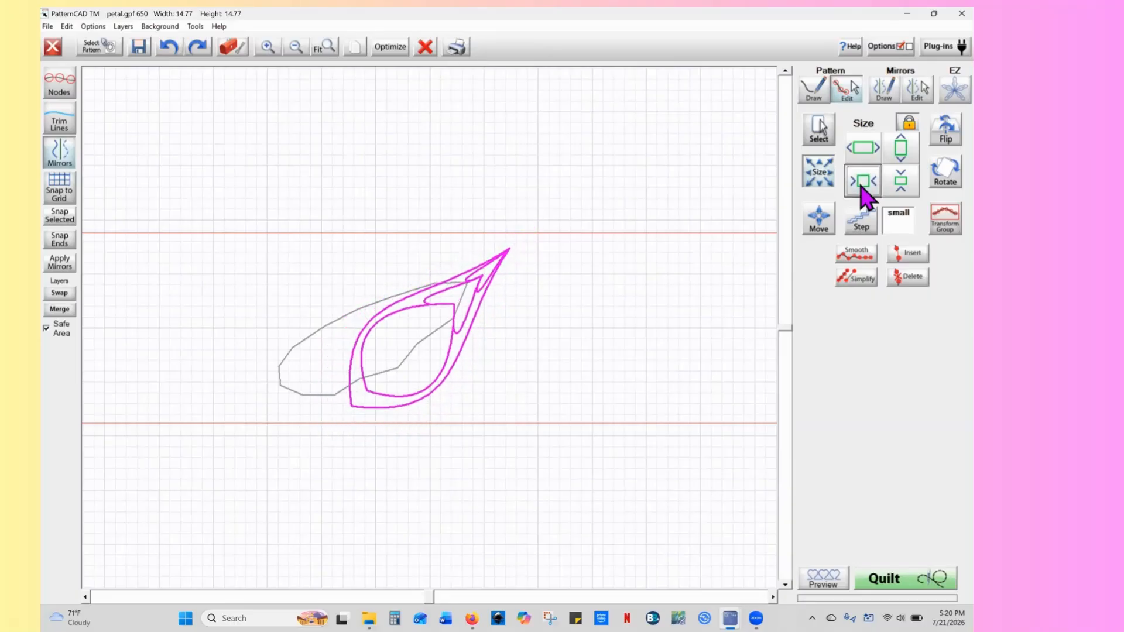
{"action": "left_click", "coordinate": [863, 180]}
{"action": "left_click", "coordinate": [863, 180]}
{"action": "left_click", "coordinate": [863, 180]}
{"action": "left_click", "coordinate": [863, 181]}
{"action": "left_click", "coordinate": [862, 180]}
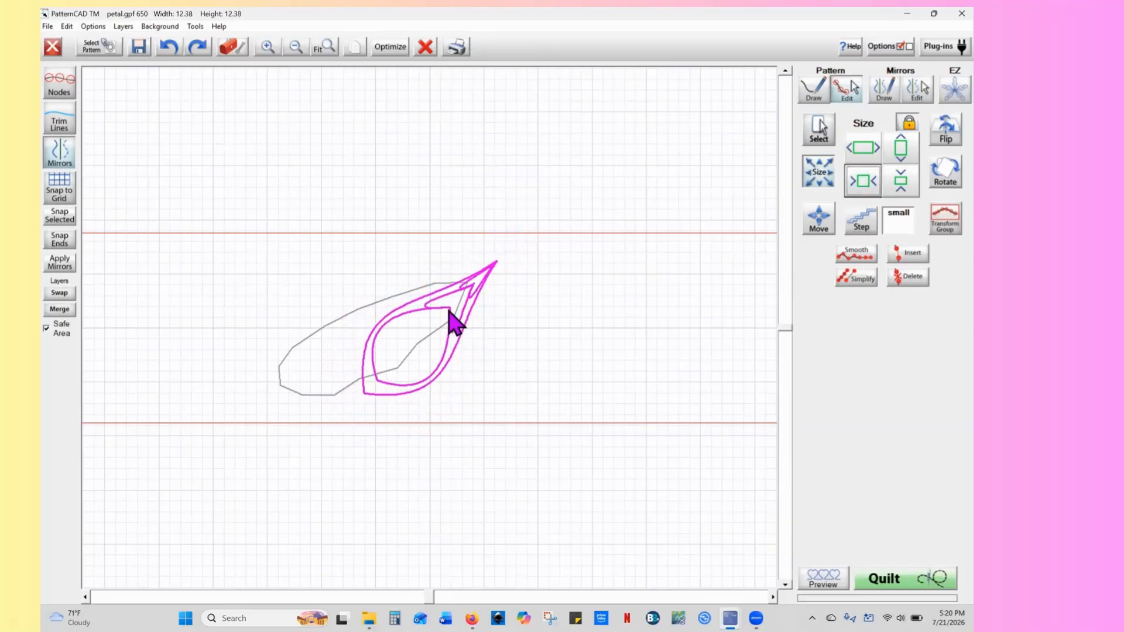
Move the petal onto the marked outline, rotate it 10° clockwise in 5° steps, and nudge its position
{"action": "left_click_drag", "start_coordinate": [449, 311], "coordinate": [390, 319]}
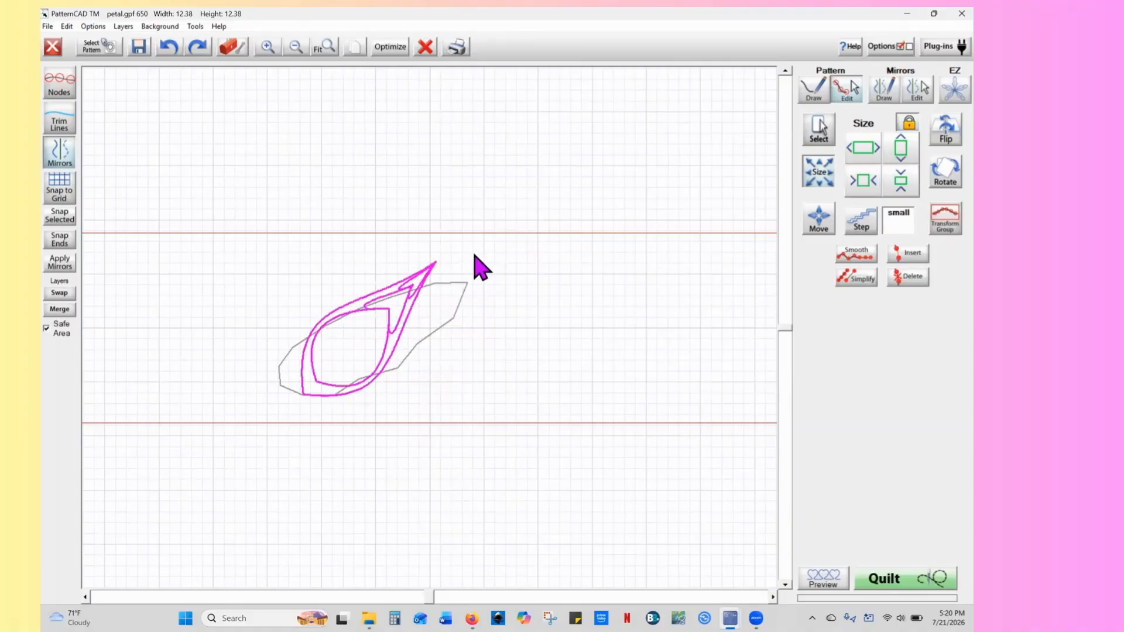
{"action": "left_click", "coordinate": [934, 179]}
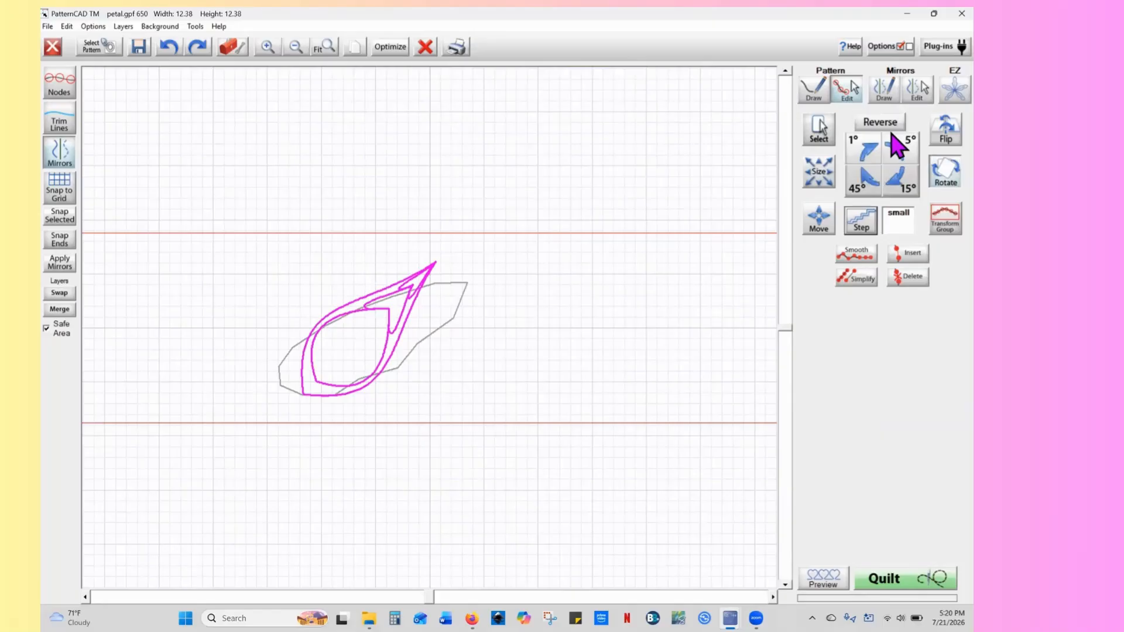
{"action": "left_click", "coordinate": [902, 153]}
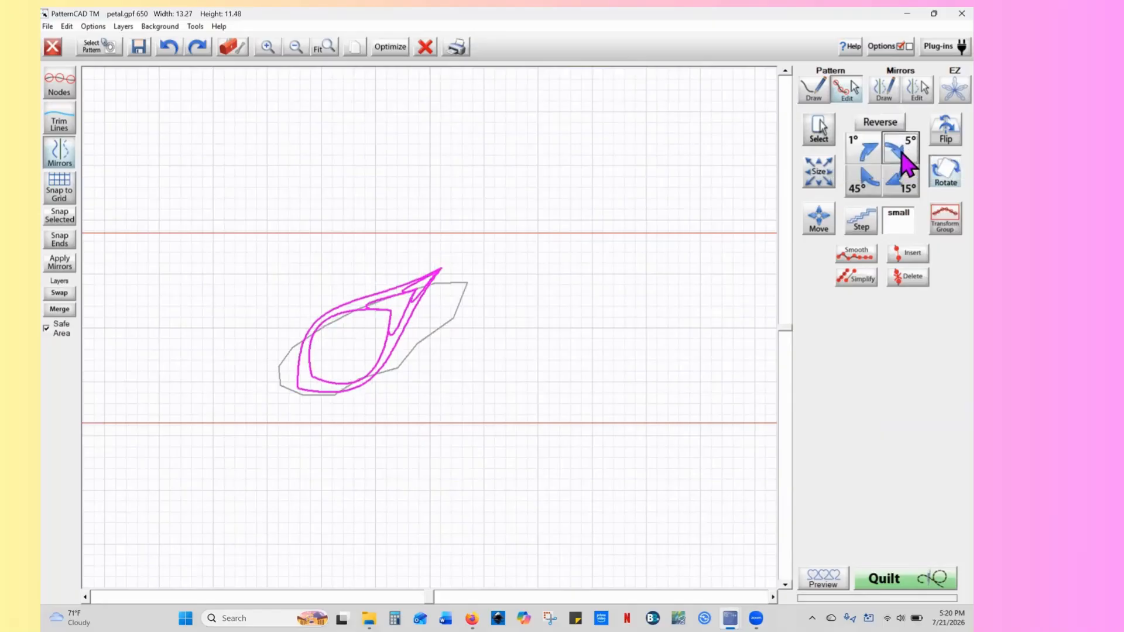
{"action": "left_click", "coordinate": [901, 153]}
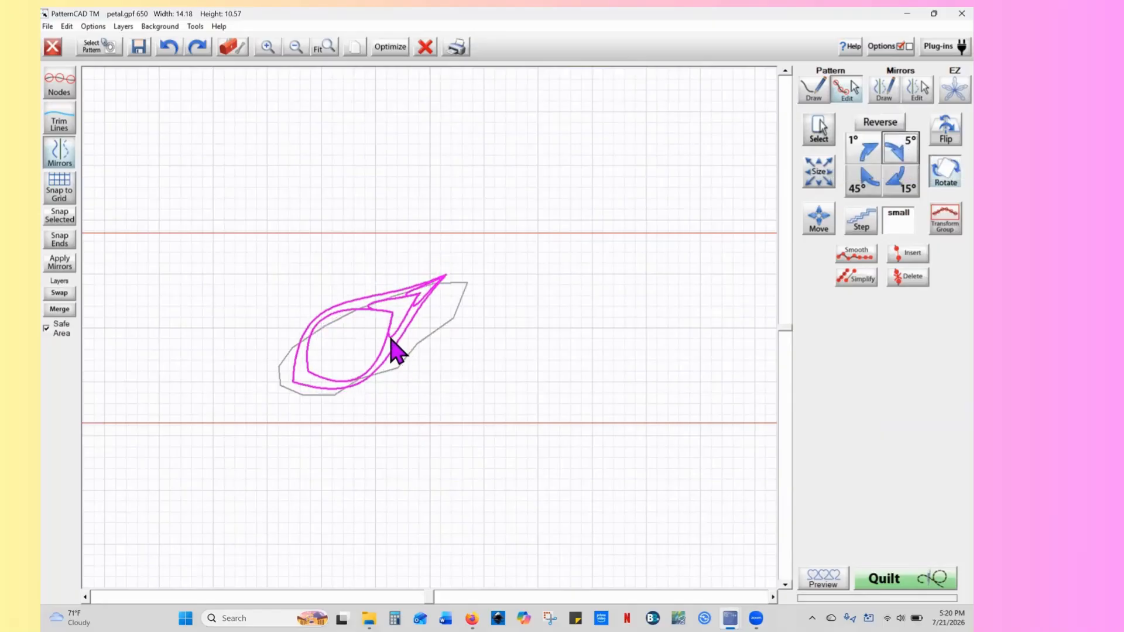
{"action": "left_click_drag", "start_coordinate": [391, 337], "coordinate": [395, 344]}
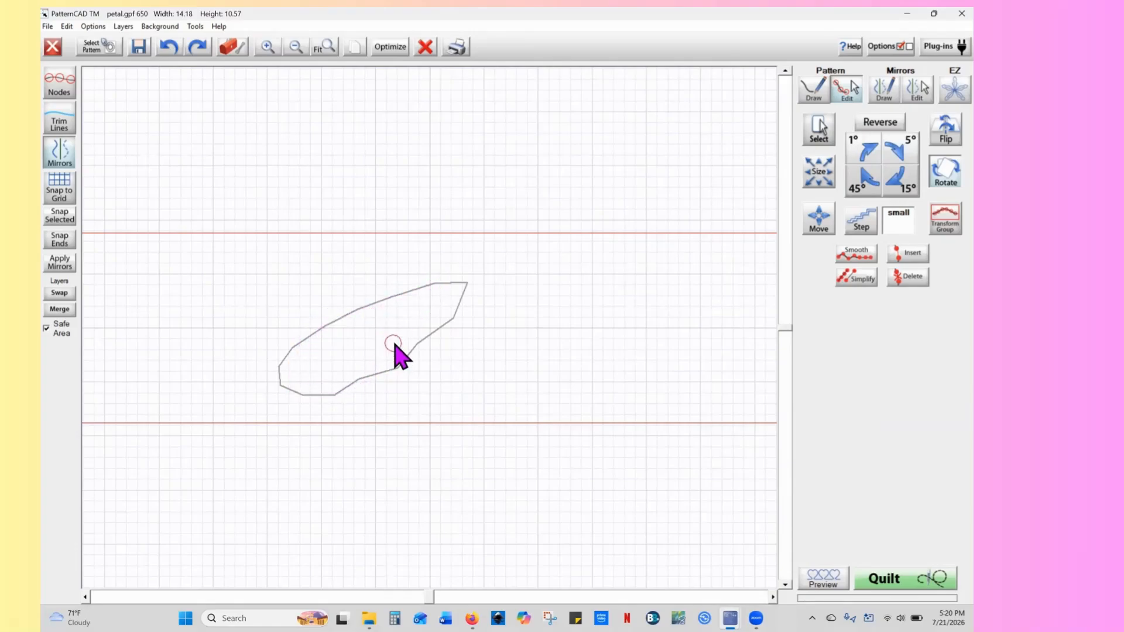
Shrink the rotated petal proportionally to about 12.18 by 9.08 within the marked outline
{"action": "left_click", "coordinate": [862, 181]}
{"action": "left_click", "coordinate": [862, 181]}
{"action": "left_click", "coordinate": [862, 180]}
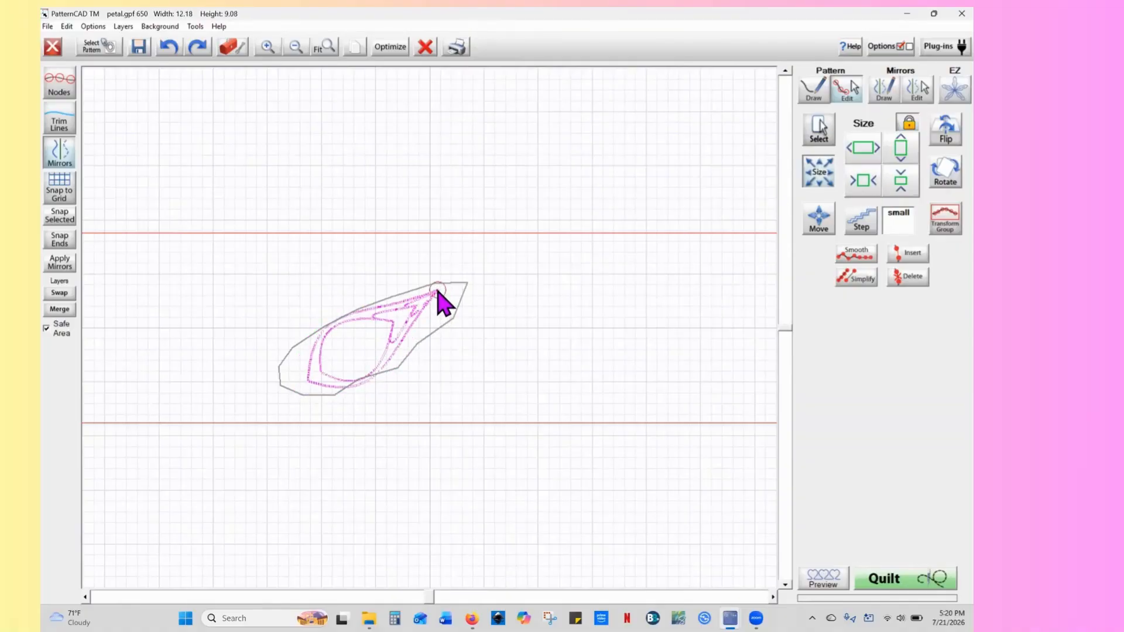
Rotate the petal clockwise in 1° steps to follow the outline's slant, until it spans about 13 by 8.11
{"action": "left_click", "coordinate": [939, 176]}
{"action": "left_click", "coordinate": [880, 121]}
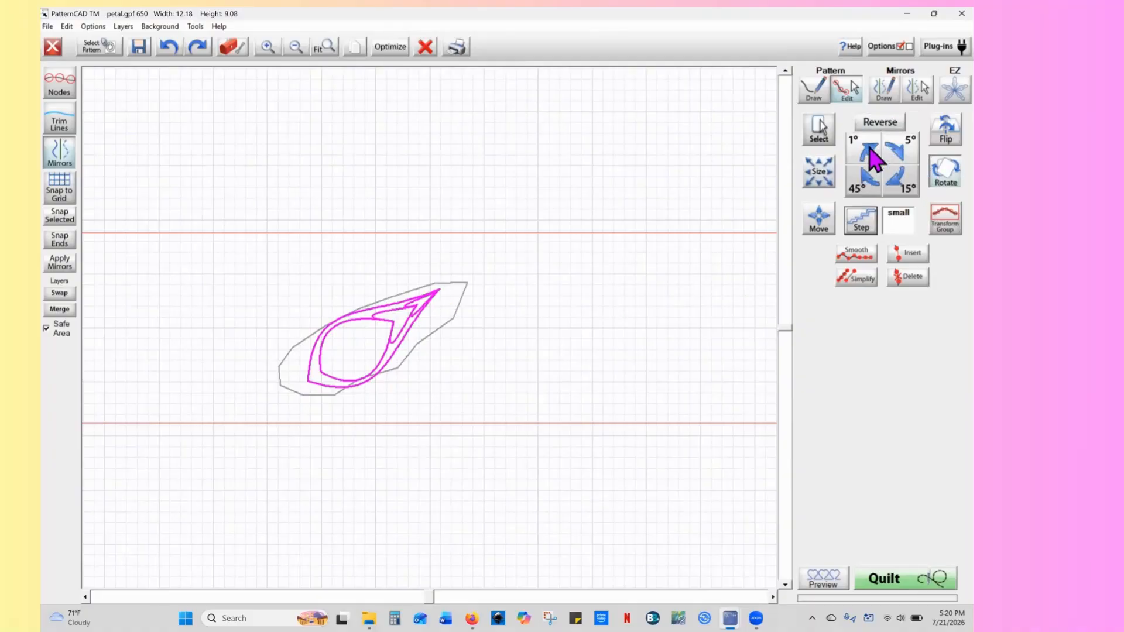
{"action": "left_click", "coordinate": [871, 153]}
{"action": "left_click", "coordinate": [872, 155]}
{"action": "left_click", "coordinate": [872, 155]}
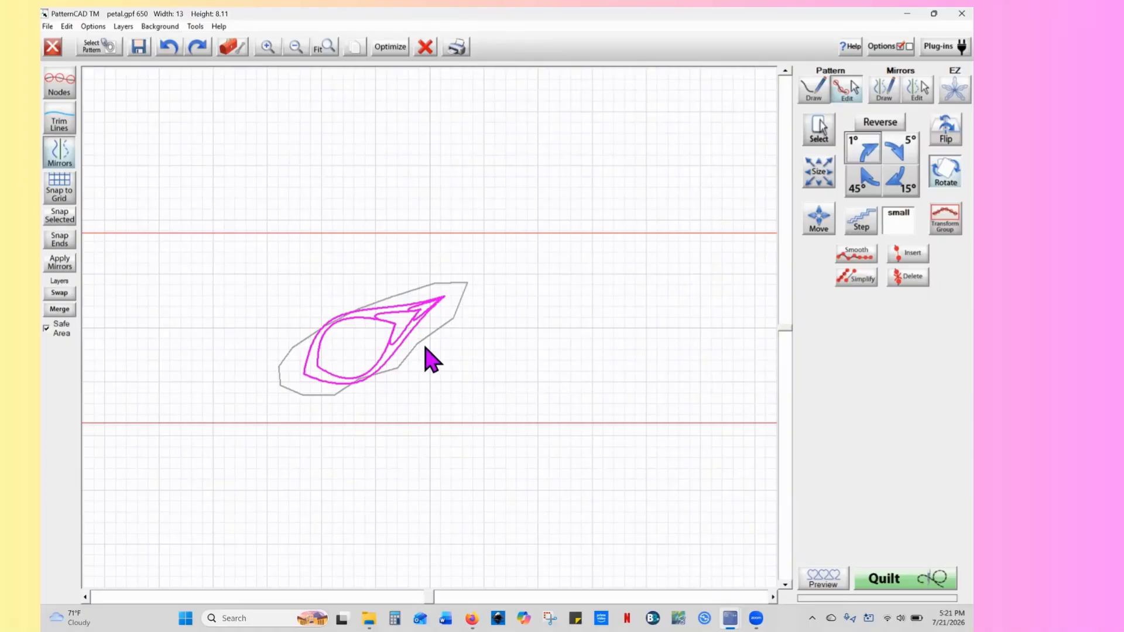
Using the Warp group transform, pull the petal's tip toward the outline's point and reshape its upper edge
{"action": "left_click", "coordinate": [933, 231]}
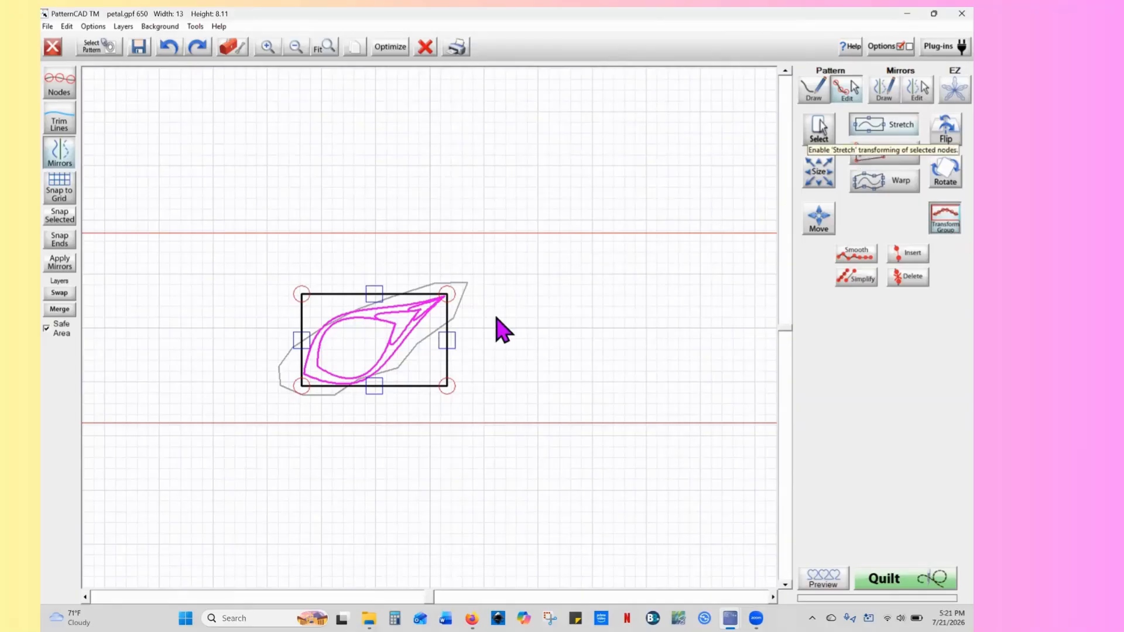
{"action": "left_click", "coordinate": [883, 160]}
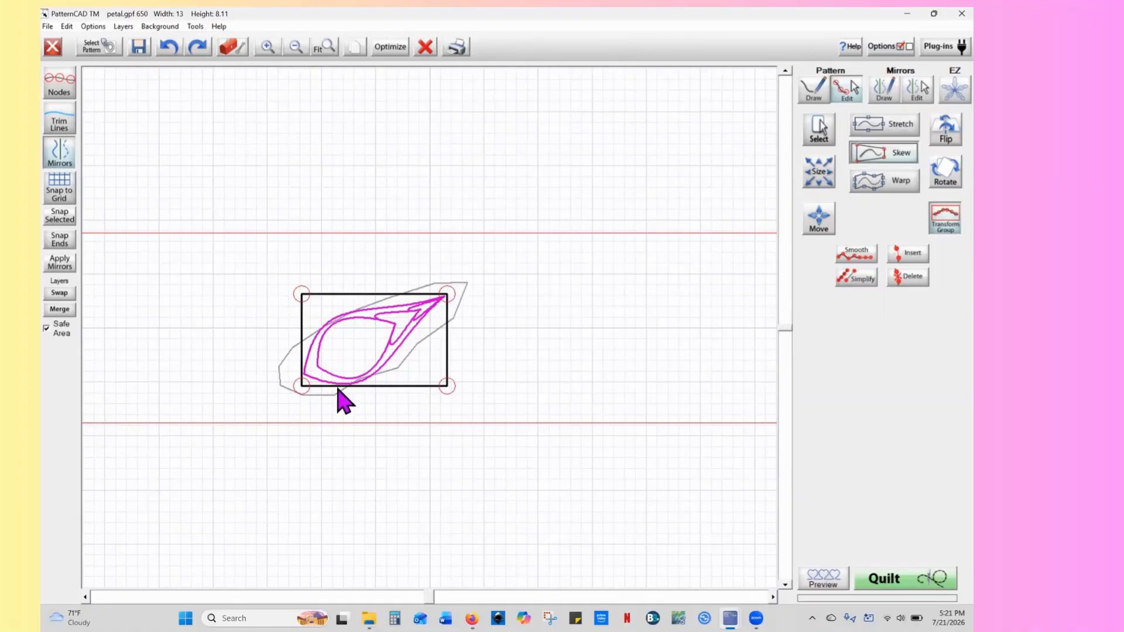
{"action": "left_click", "coordinate": [871, 186]}
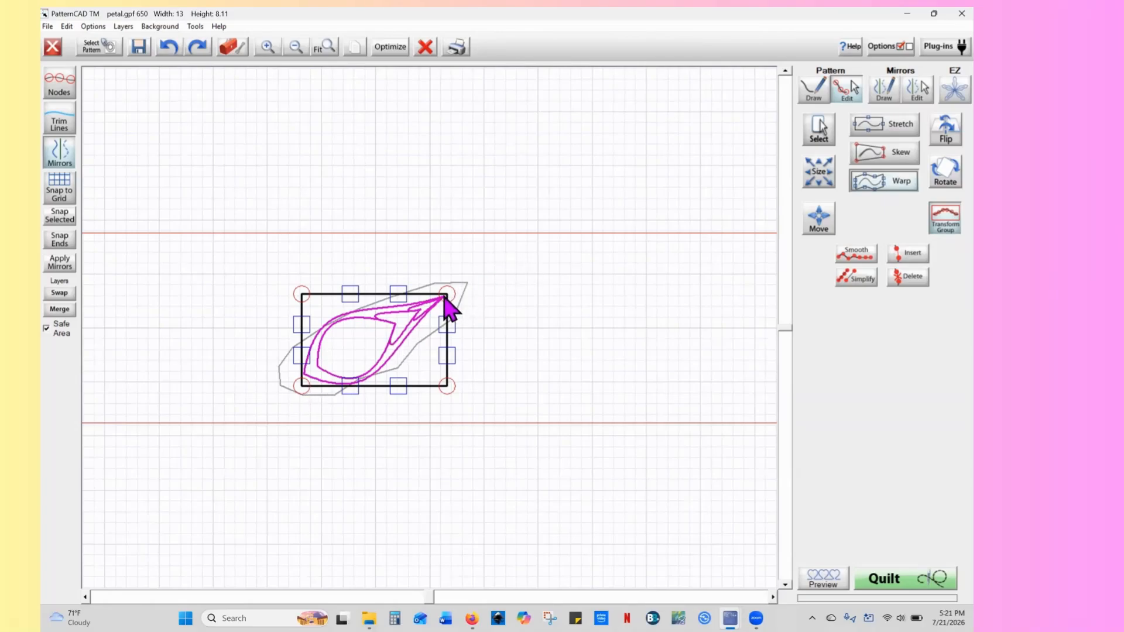
{"action": "left_click_drag", "start_coordinate": [455, 295], "coordinate": [460, 290]}
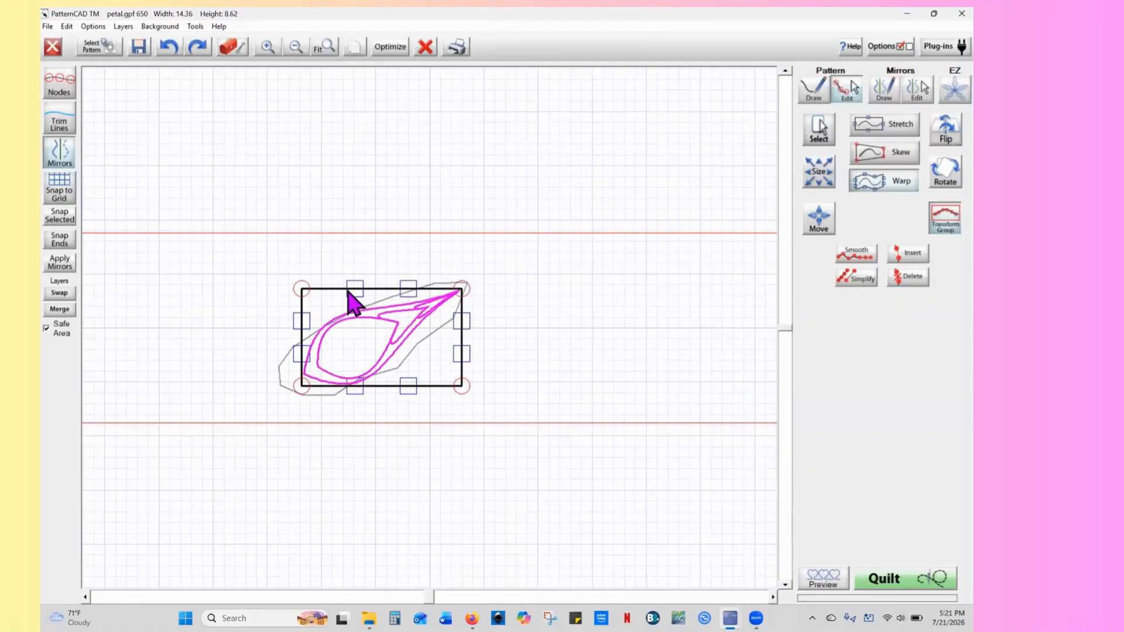
{"action": "left_click_drag", "start_coordinate": [351, 291], "coordinate": [309, 321]}
Reselect the whole petal and warp its upper-right corner onto the outline's pointed tip, about 14.78 by 9.22 overall
{"action": "left_click", "coordinate": [268, 47]}
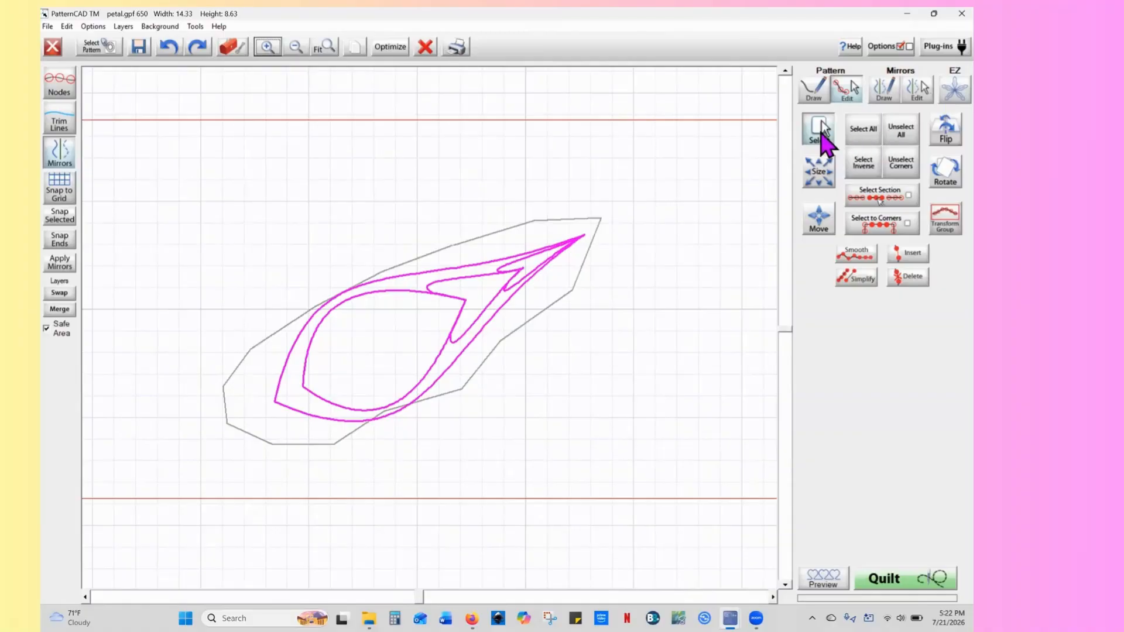
{"action": "left_click", "coordinate": [862, 134]}
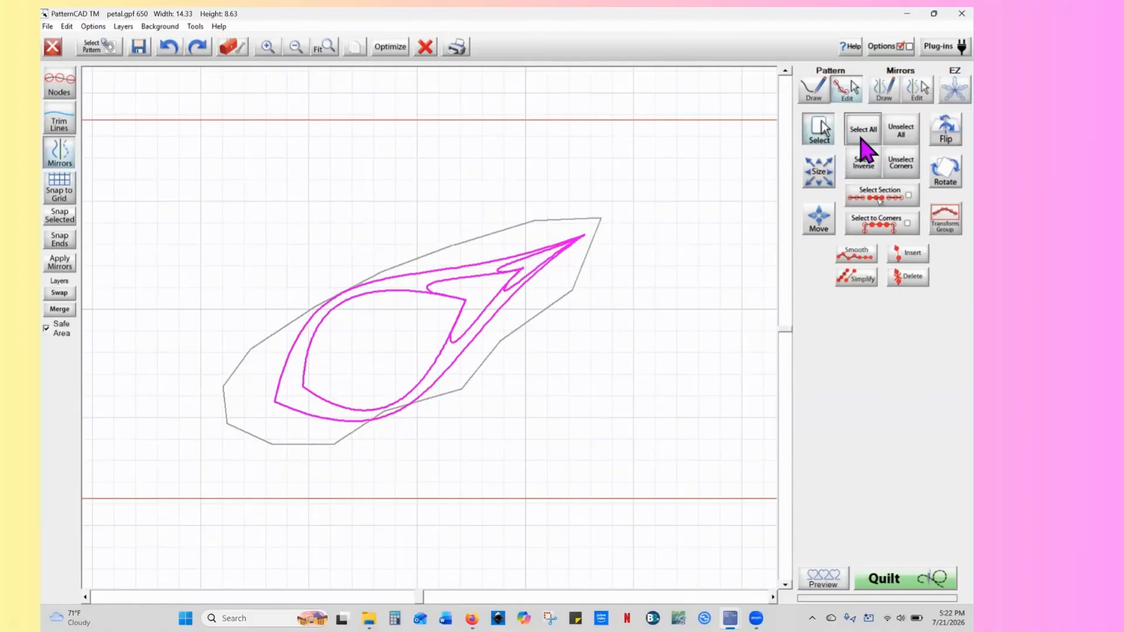
{"action": "left_click", "coordinate": [935, 224]}
{"action": "left_click", "coordinate": [883, 186]}
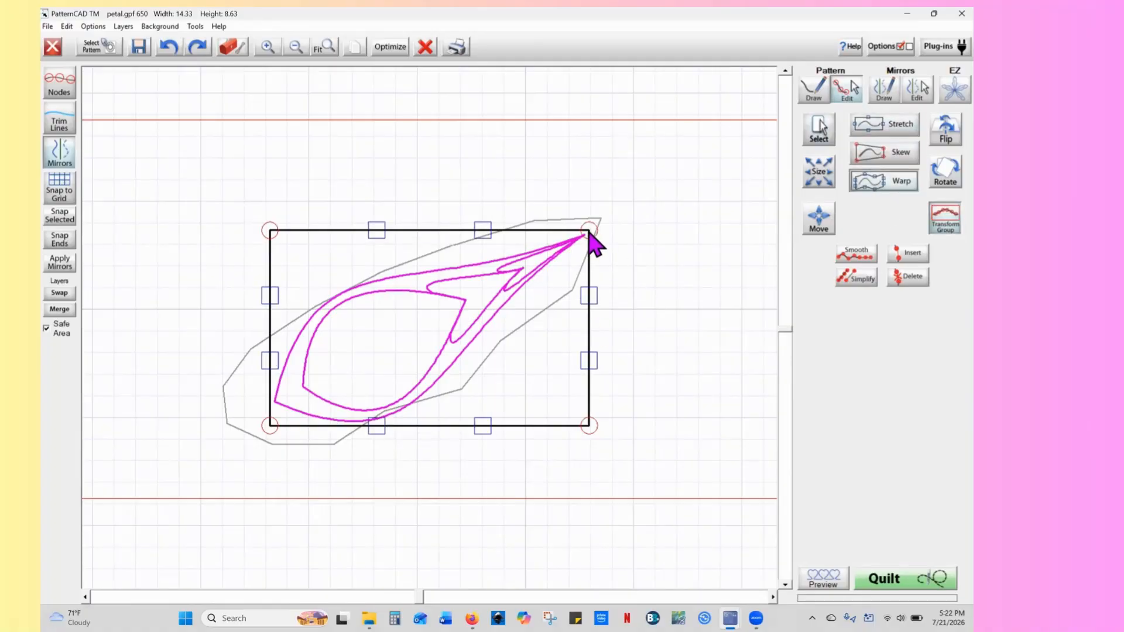
{"action": "left_click_drag", "start_coordinate": [588, 233], "coordinate": [598, 219]}
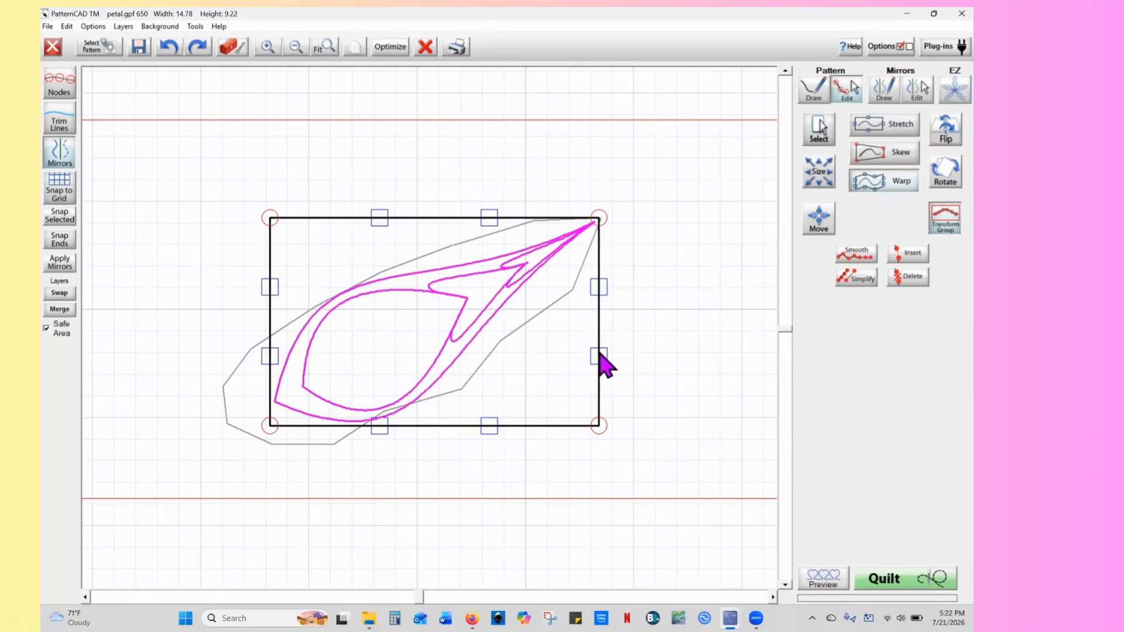
Warp the petal's right and upper edges outward toward the marked outline, reaching about 15.07 by 9.3 overall
{"action": "left_click_drag", "start_coordinate": [614, 355], "coordinate": [619, 359]}
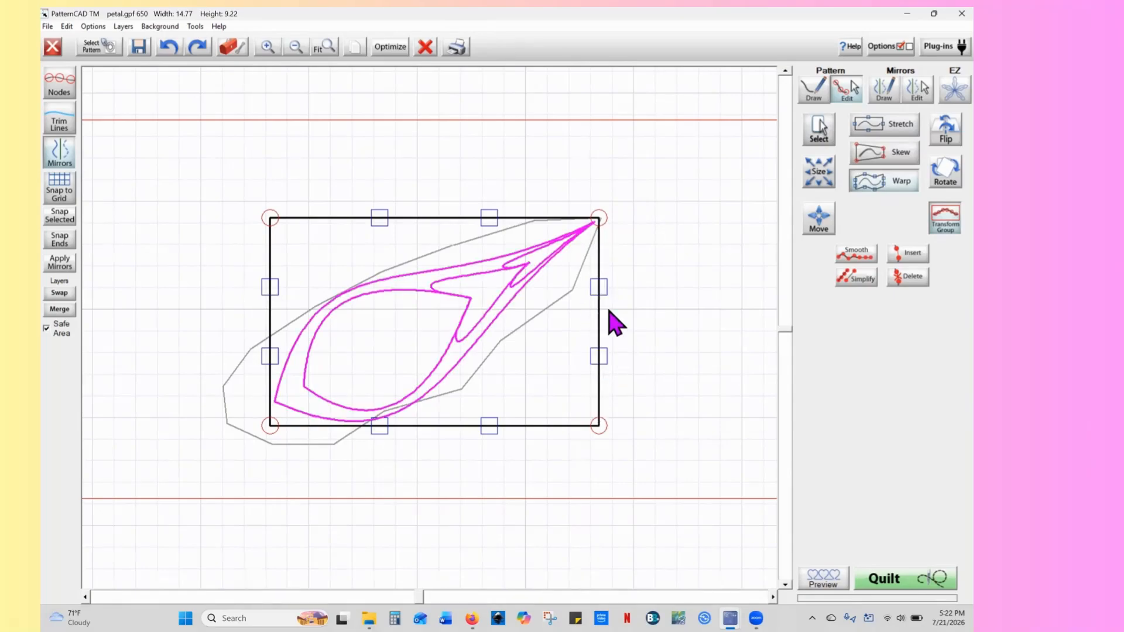
{"action": "left_click_drag", "start_coordinate": [616, 291], "coordinate": [626, 288]}
{"action": "left_click_drag", "start_coordinate": [491, 218], "coordinate": [485, 196]}
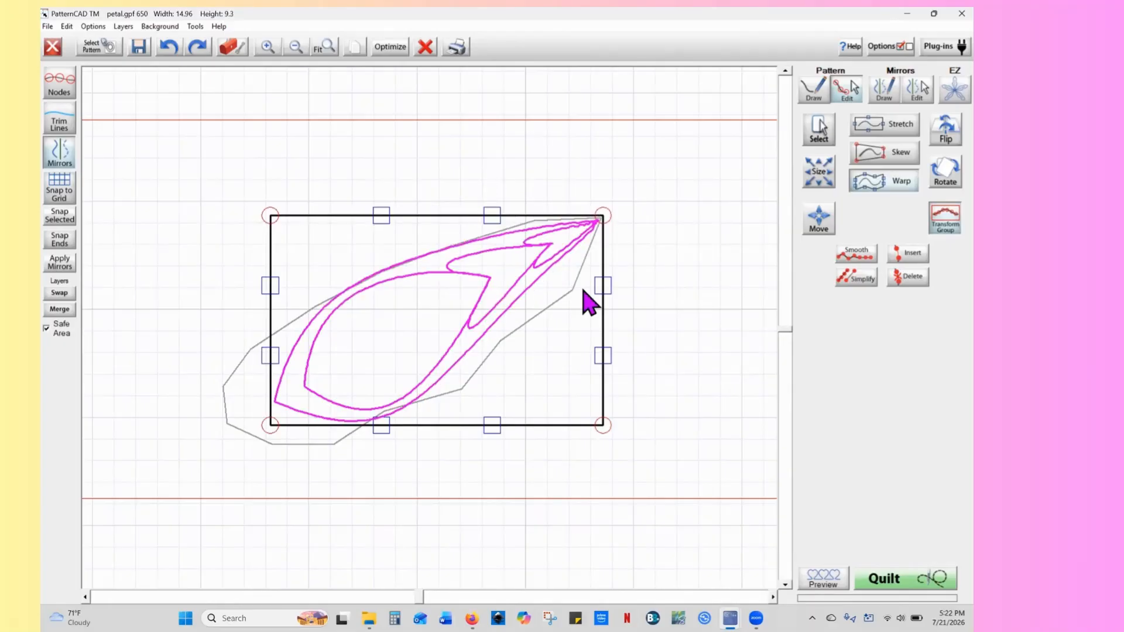
{"action": "left_click_drag", "start_coordinate": [603, 285], "coordinate": [628, 296]}
{"action": "left_click_drag", "start_coordinate": [605, 351], "coordinate": [619, 361]}
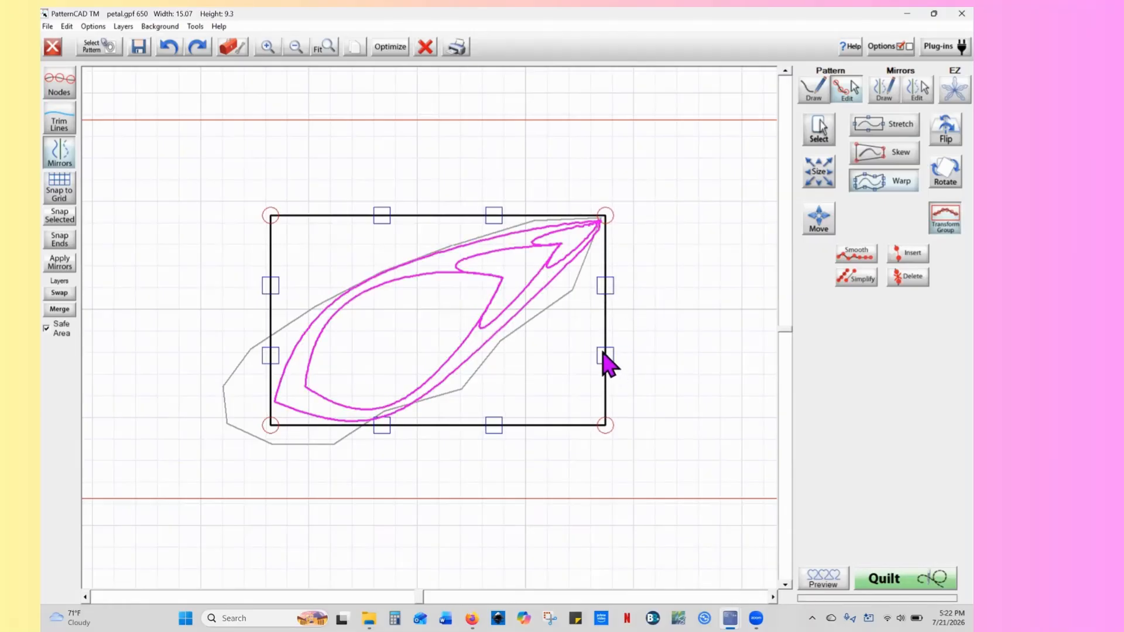
{"action": "left_click_drag", "start_coordinate": [603, 358], "coordinate": [620, 373]}
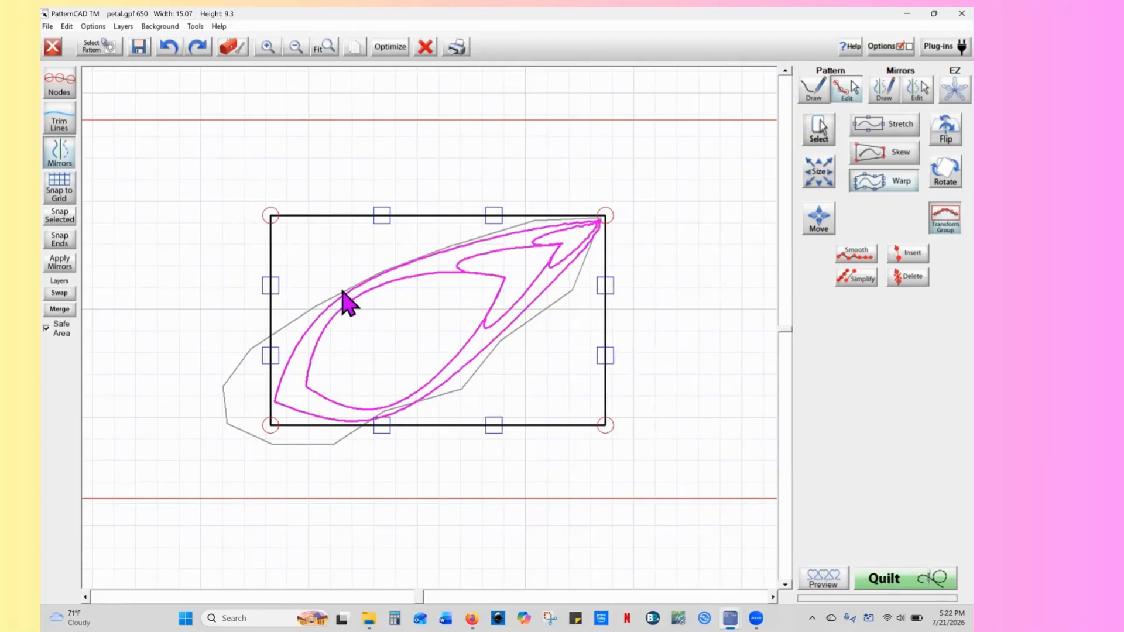
Warp the petal's lower-left corner, left edge and lower edge toward the outline, reaching about 16.68 by 9.86 overall
{"action": "left_click_drag", "start_coordinate": [385, 429], "coordinate": [379, 418]}
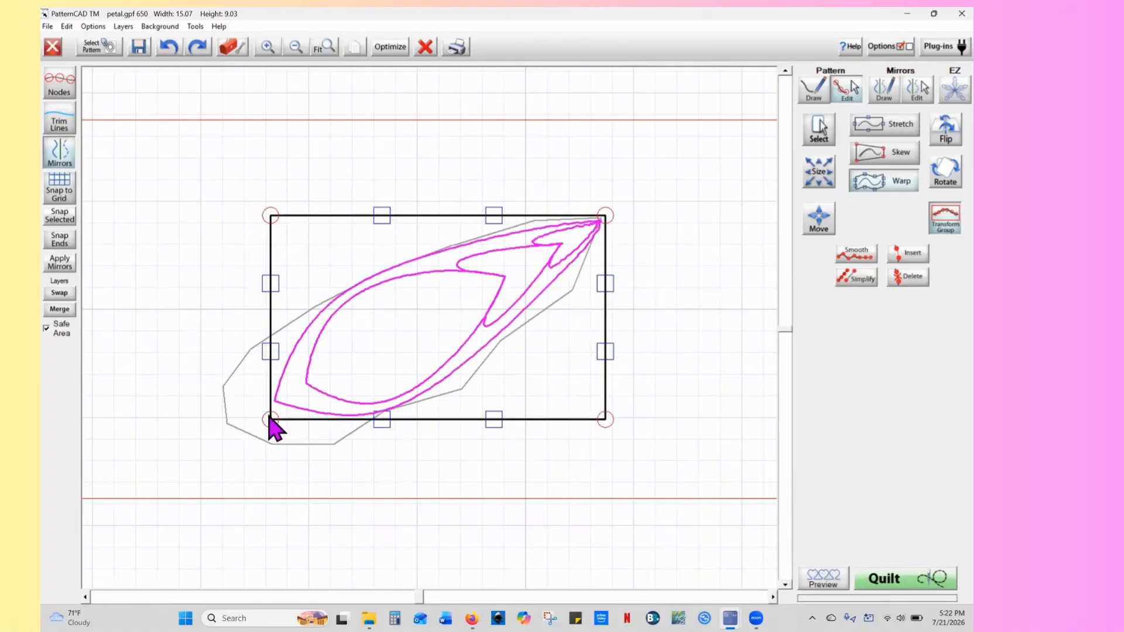
{"action": "left_click_drag", "start_coordinate": [257, 423], "coordinate": [237, 429]}
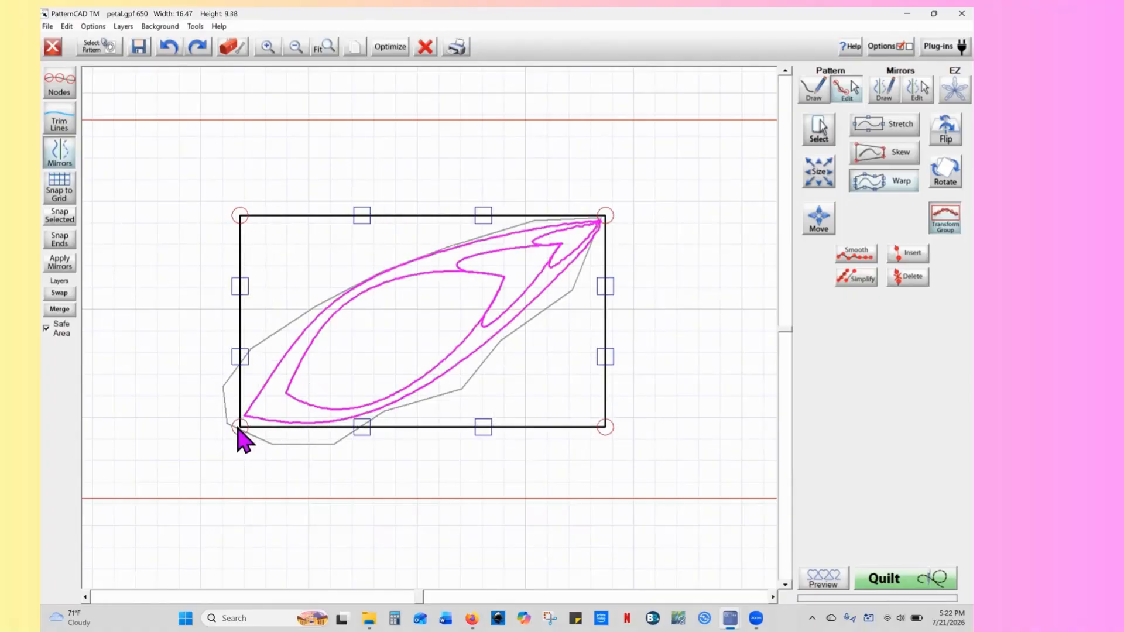
{"action": "left_click_drag", "start_coordinate": [236, 354], "coordinate": [218, 375]}
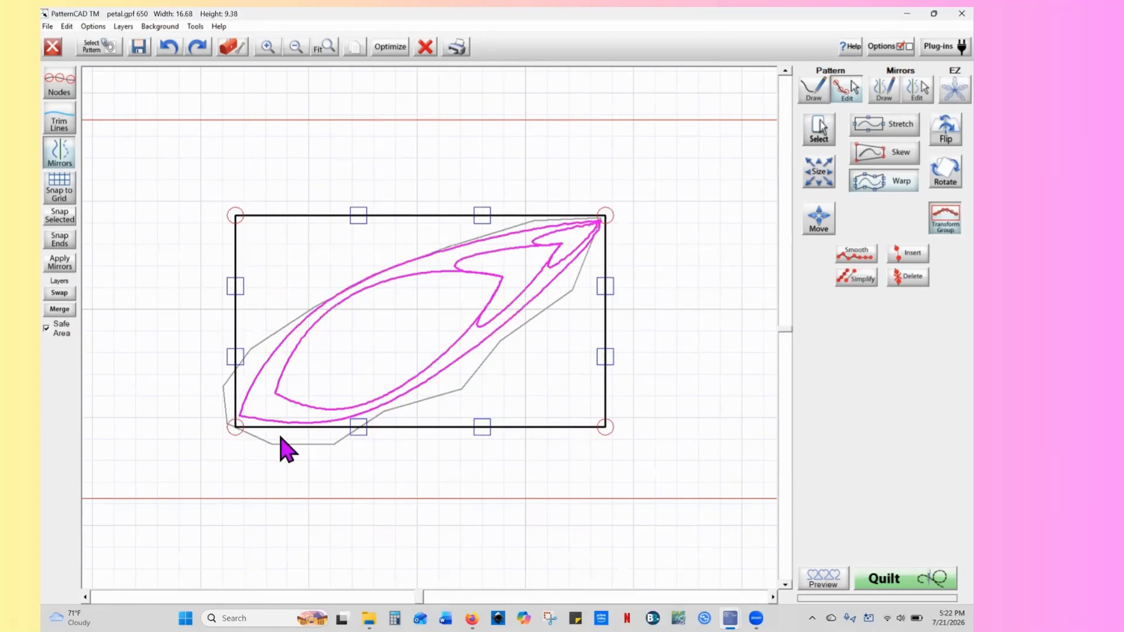
{"action": "left_click_drag", "start_coordinate": [329, 448], "coordinate": [378, 452]}
{"action": "left_click_drag", "start_coordinate": [479, 445], "coordinate": [477, 438]}
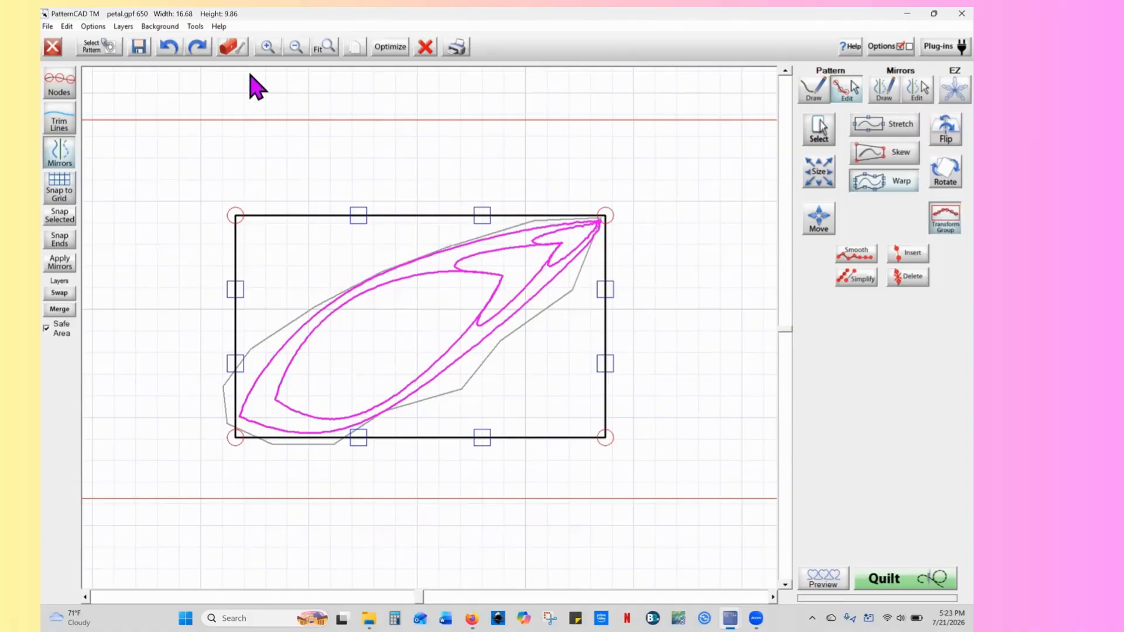
{"action": "left_click", "coordinate": [124, 27]}
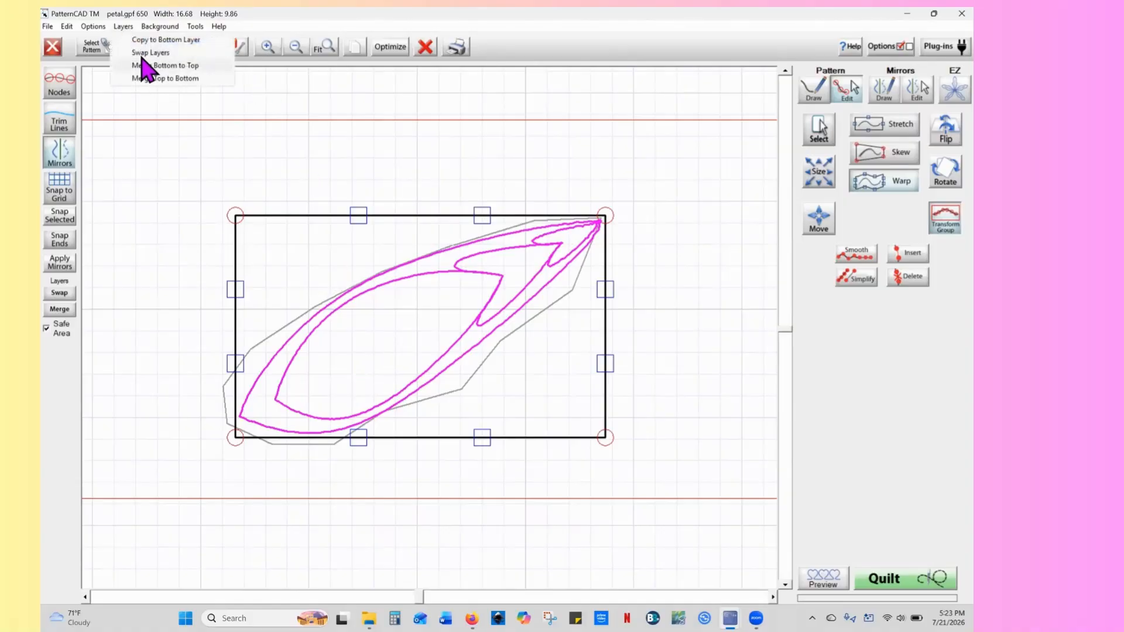
{"action": "left_click", "coordinate": [141, 56]}
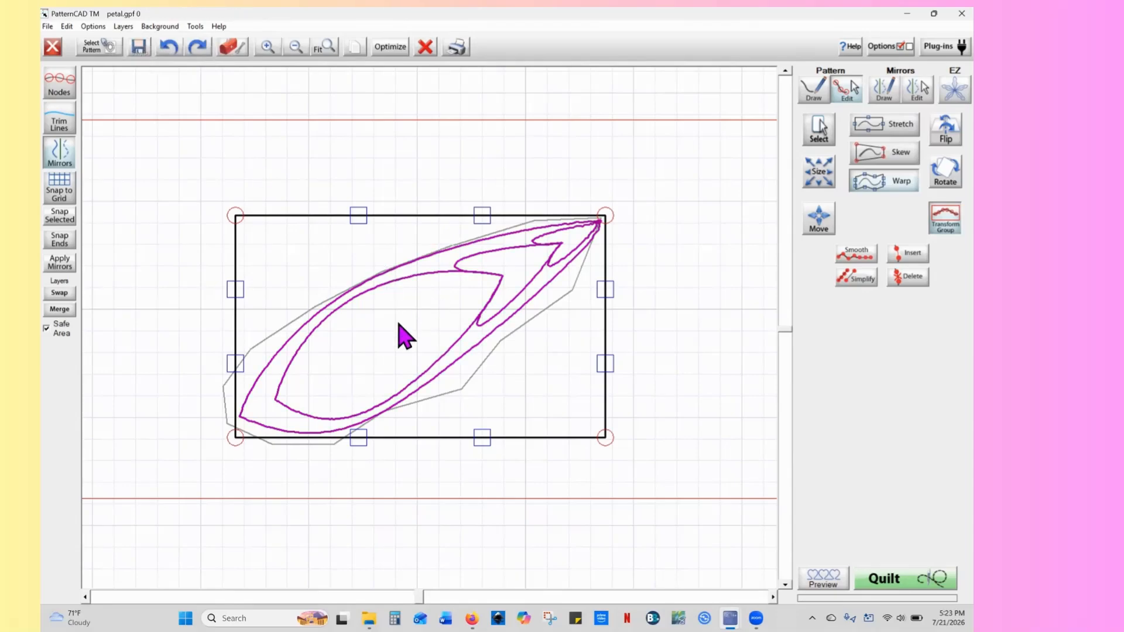
{"action": "left_click", "coordinate": [100, 55]}
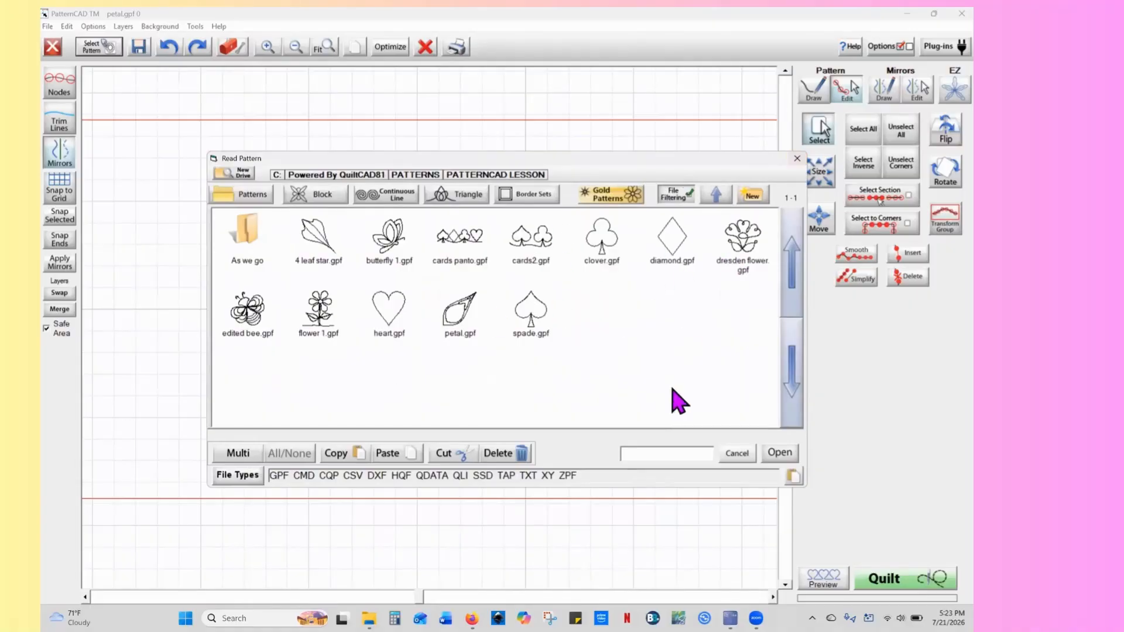
{"action": "left_click", "coordinate": [738, 454]}
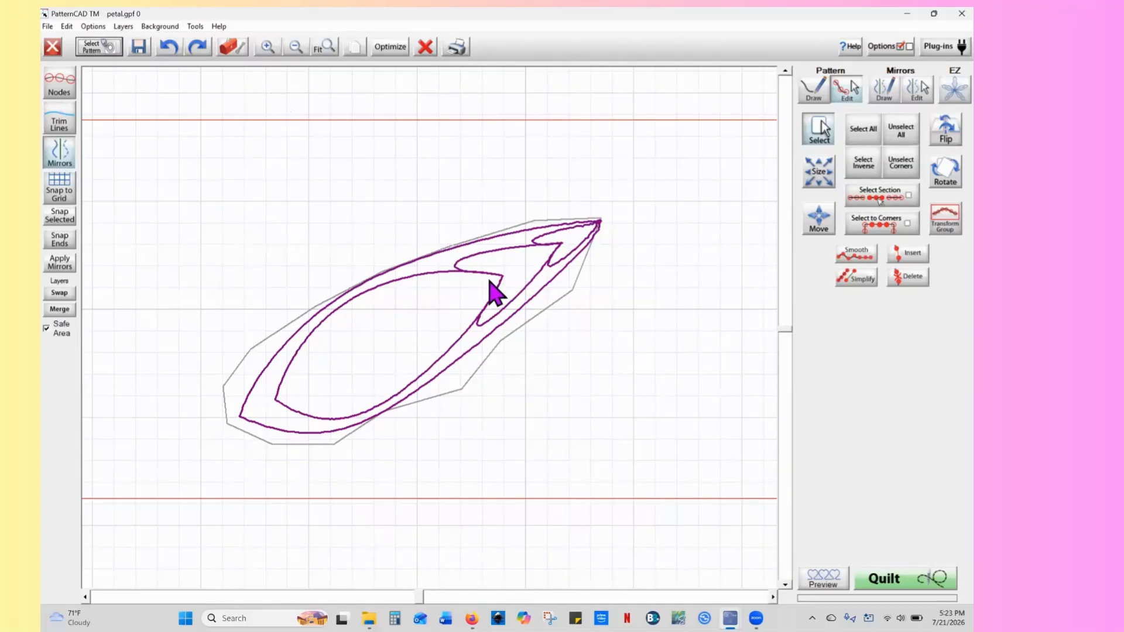
{"action": "left_click", "coordinate": [123, 27]}
{"action": "left_click", "coordinate": [139, 53]}
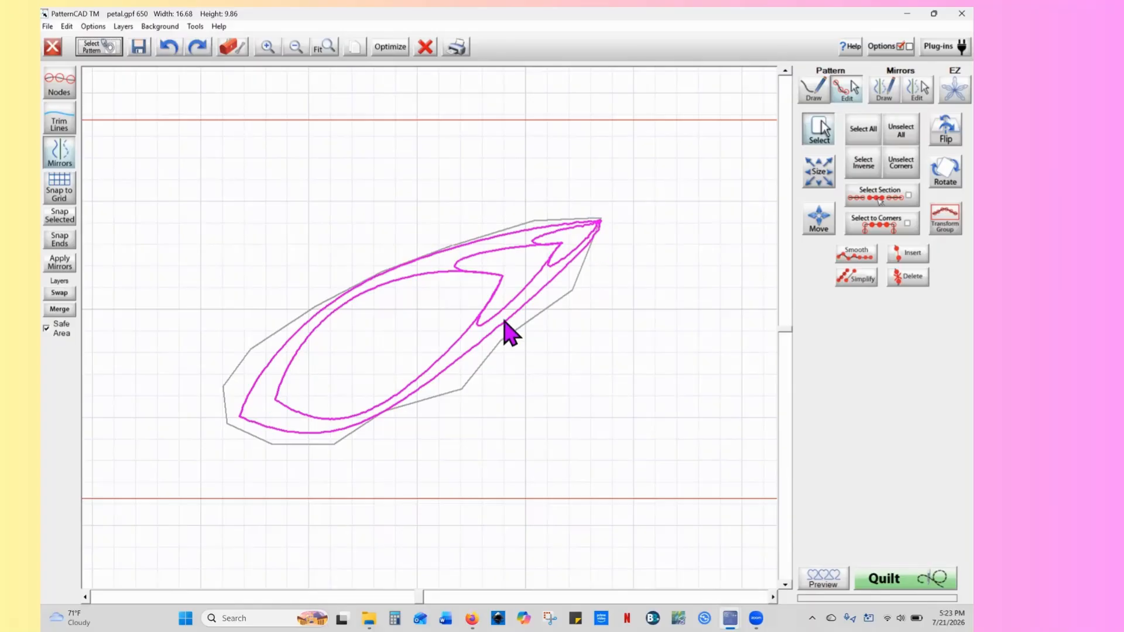
Send the warped petal to quilting, saving the design as 1 in the PATTERNCAD LESSON folder in GPF format
{"action": "left_click", "coordinate": [884, 580]}
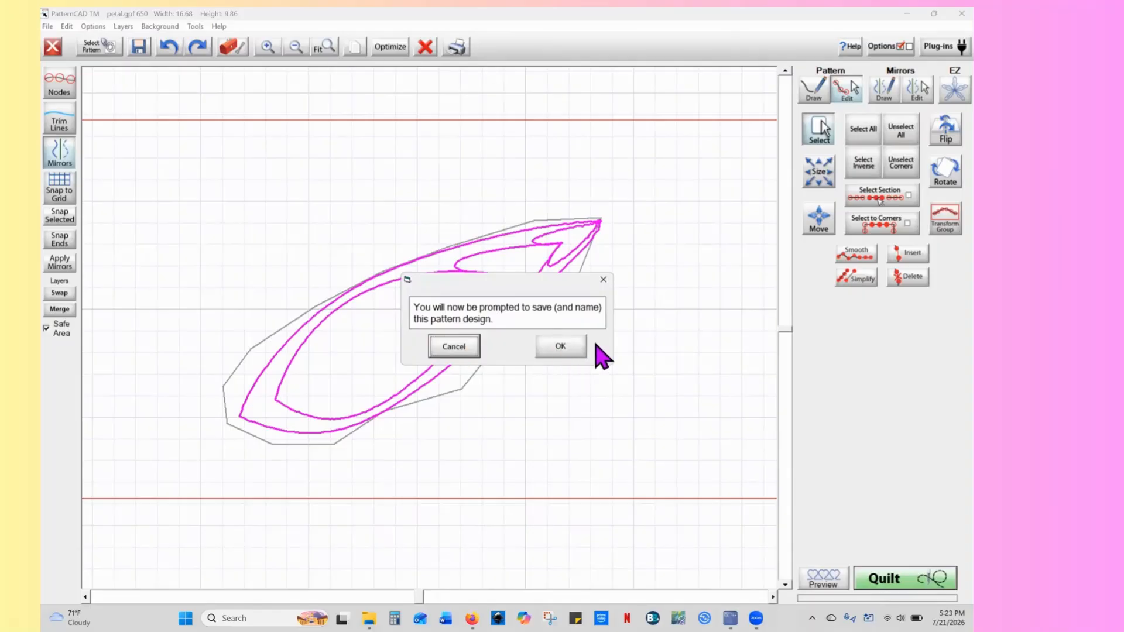
{"action": "left_click", "coordinate": [562, 348]}
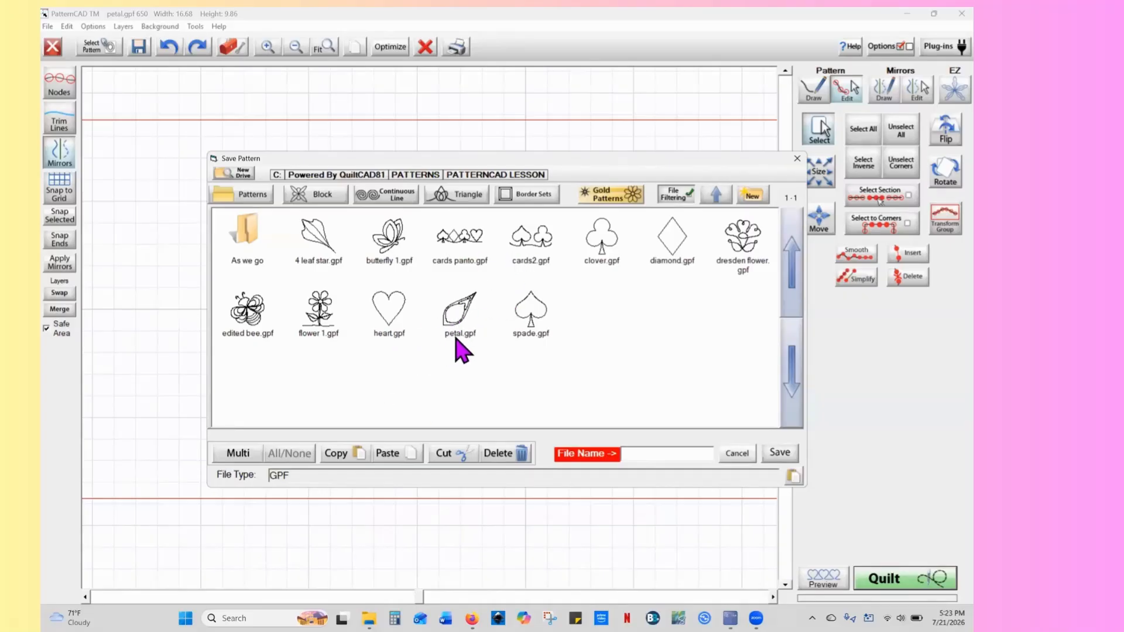
{"action": "left_click", "coordinate": [631, 453]}
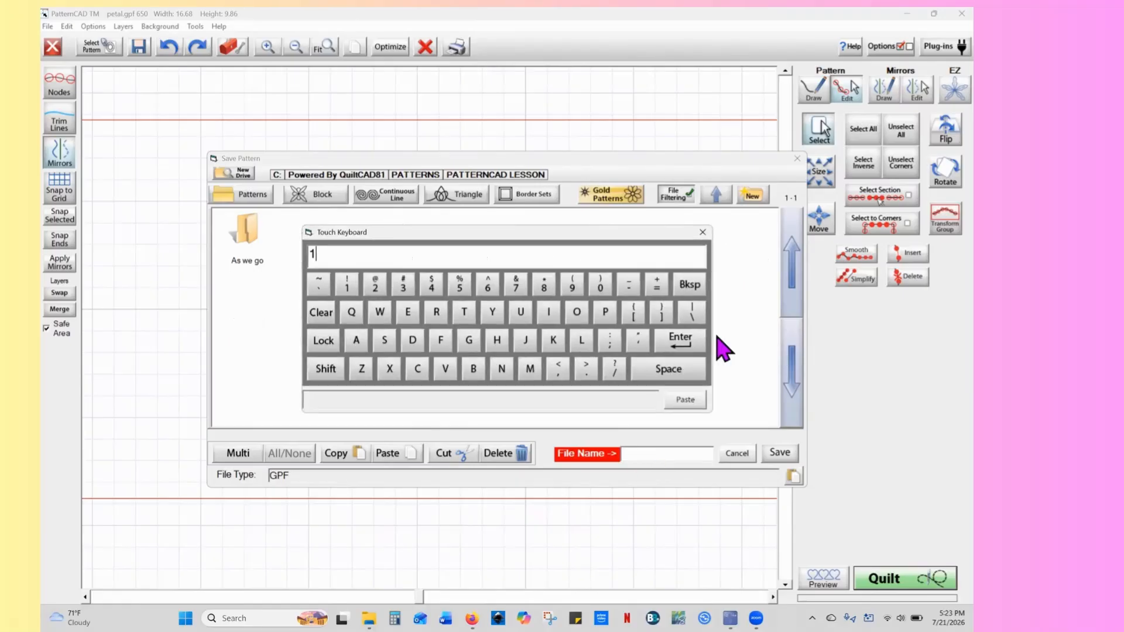
{"action": "left_click", "coordinate": [678, 341]}
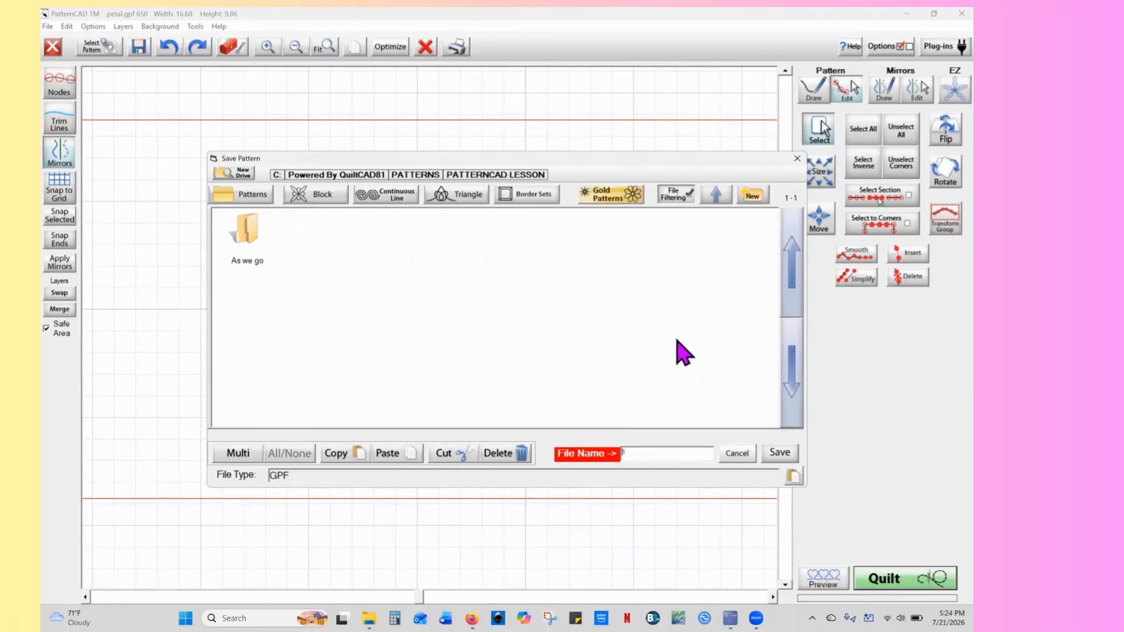
{"action": "left_click", "coordinate": [779, 453]}
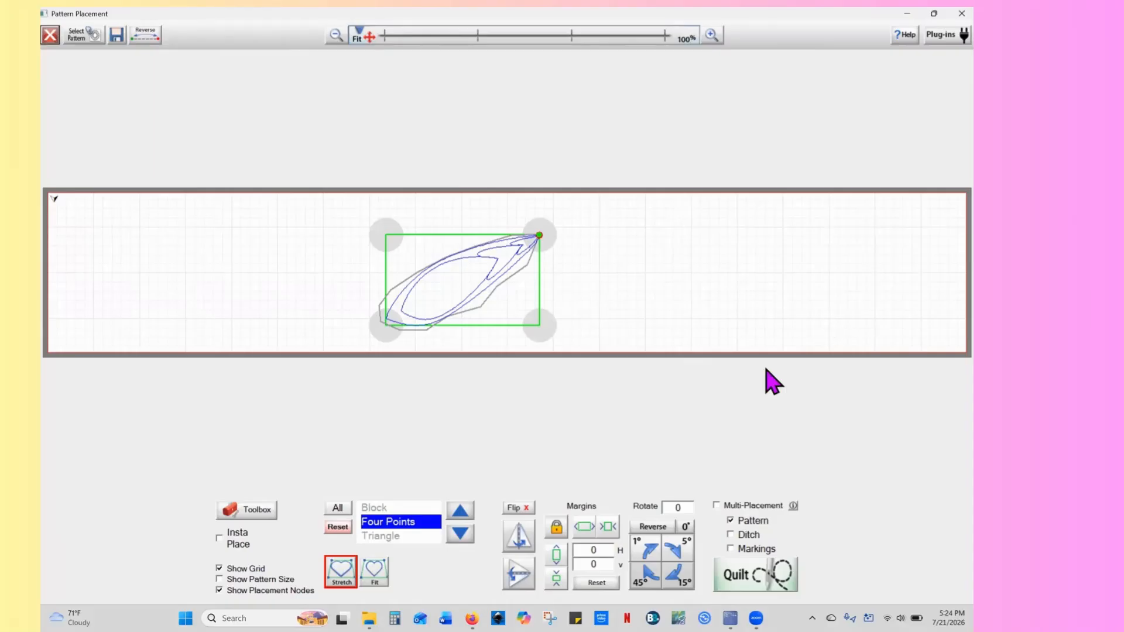
Proceed to quilting with the petal at its current position, accepting that it has not been placed, and start sewing
{"action": "left_click", "coordinate": [732, 585]}
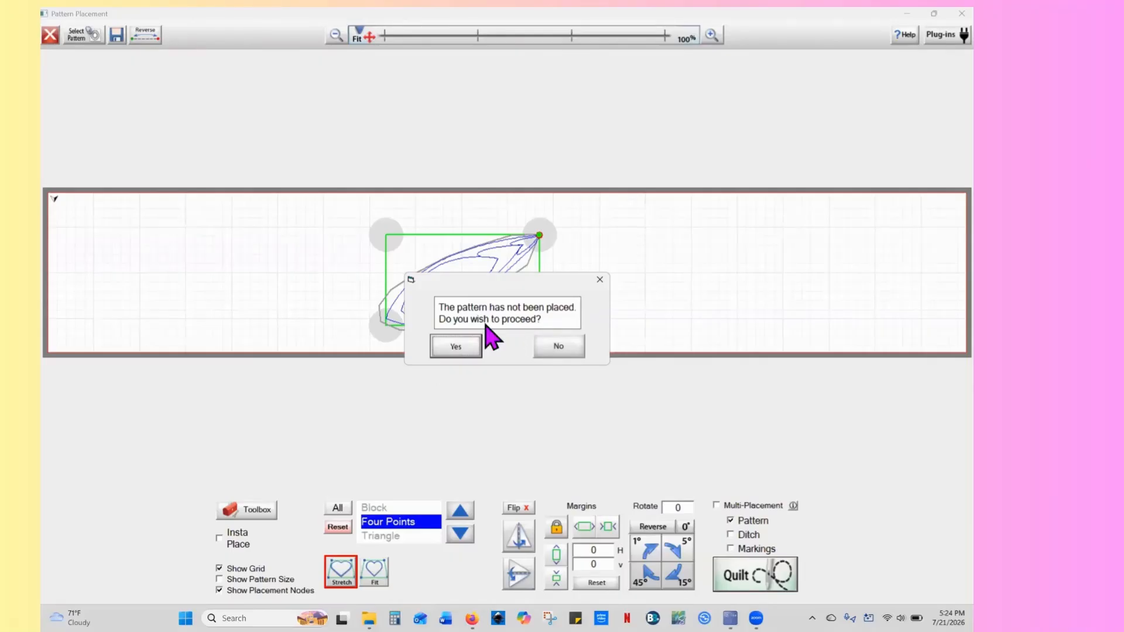
{"action": "left_click", "coordinate": [456, 346]}
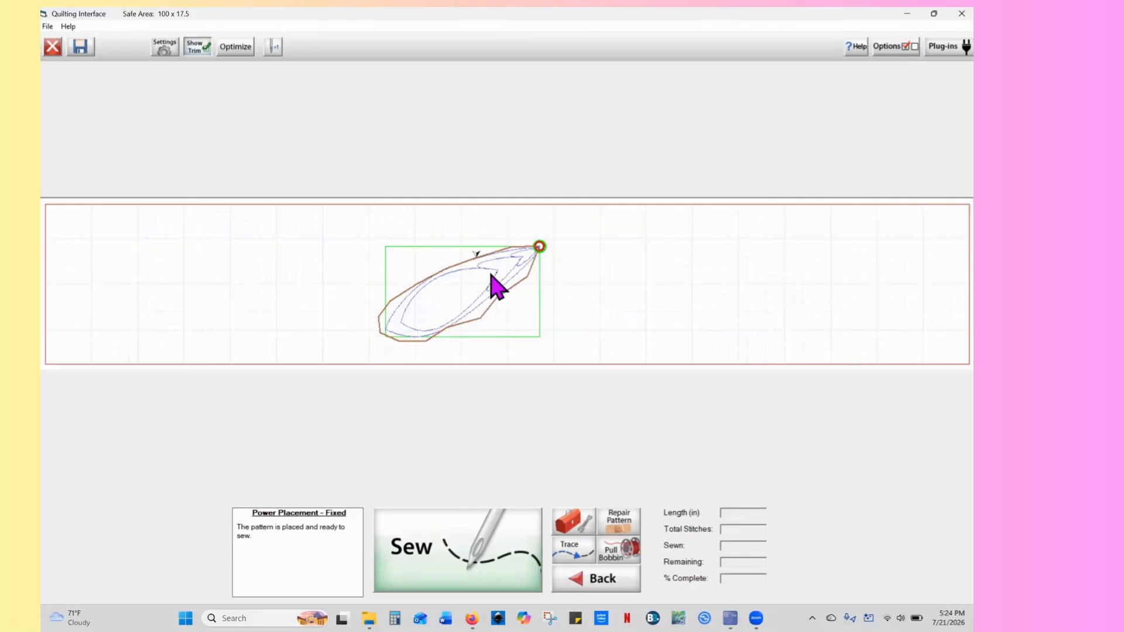
{"action": "left_click", "coordinate": [499, 572]}
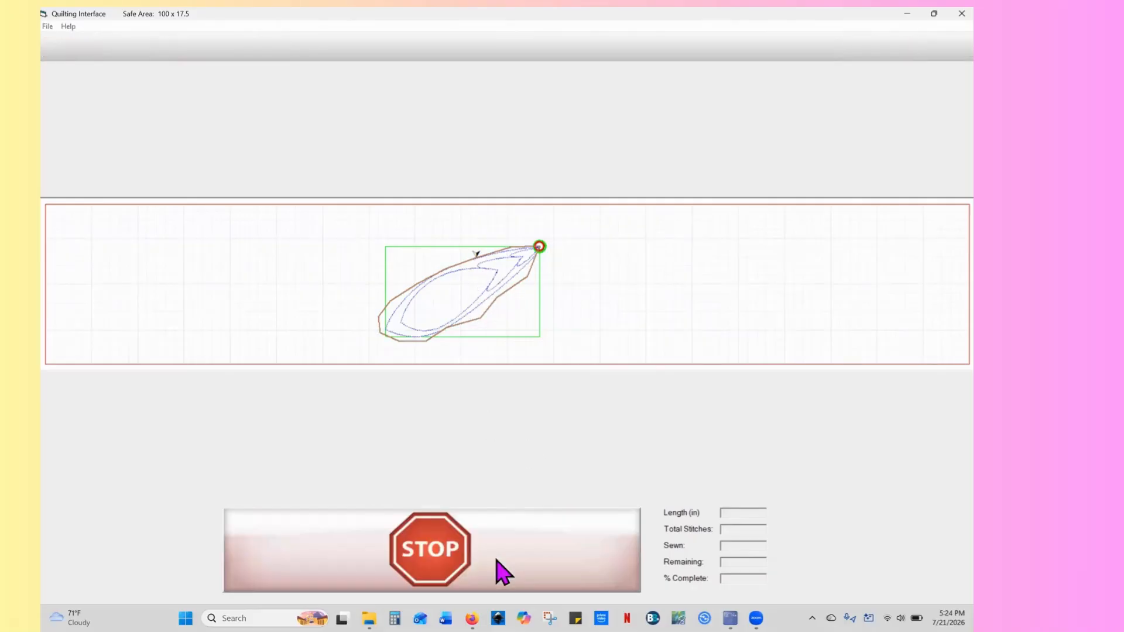